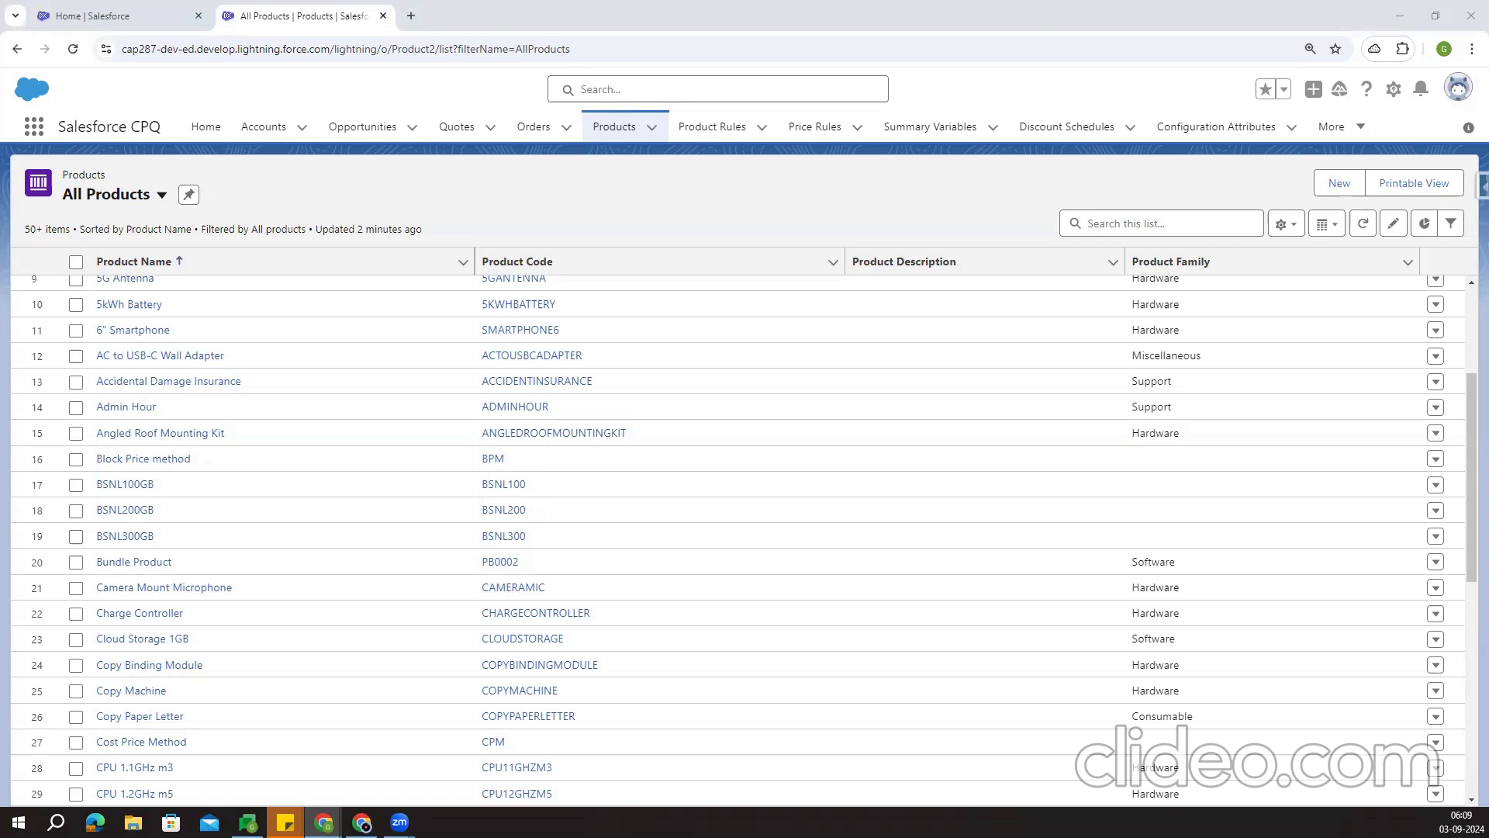
# Switch to the Salesforce Setup home page and open Setup in another browser tab
pyautogui.click(175, 14)
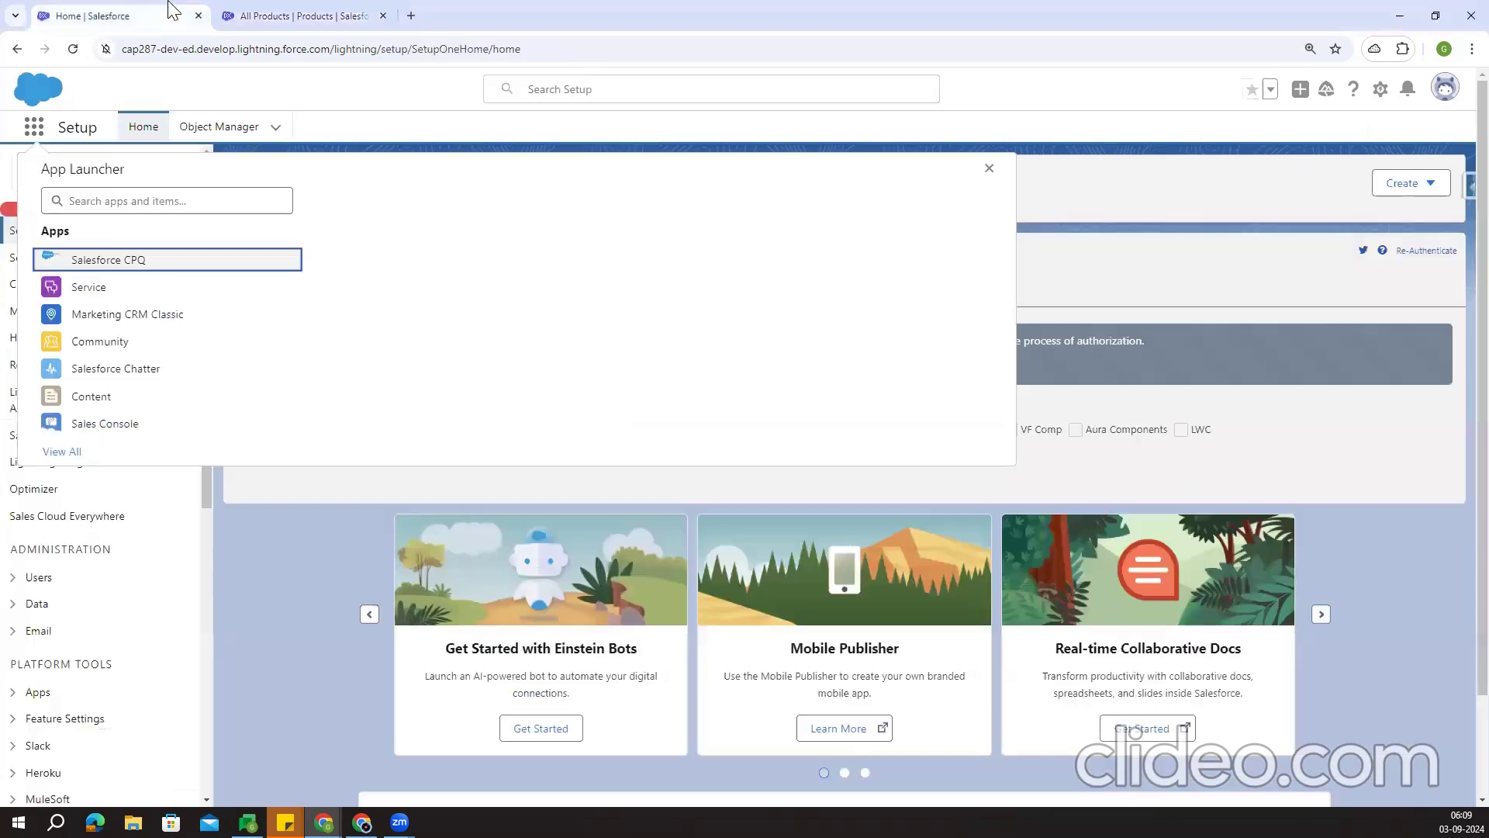
pyautogui.click(1380, 89)
pyautogui.click(1331, 138)
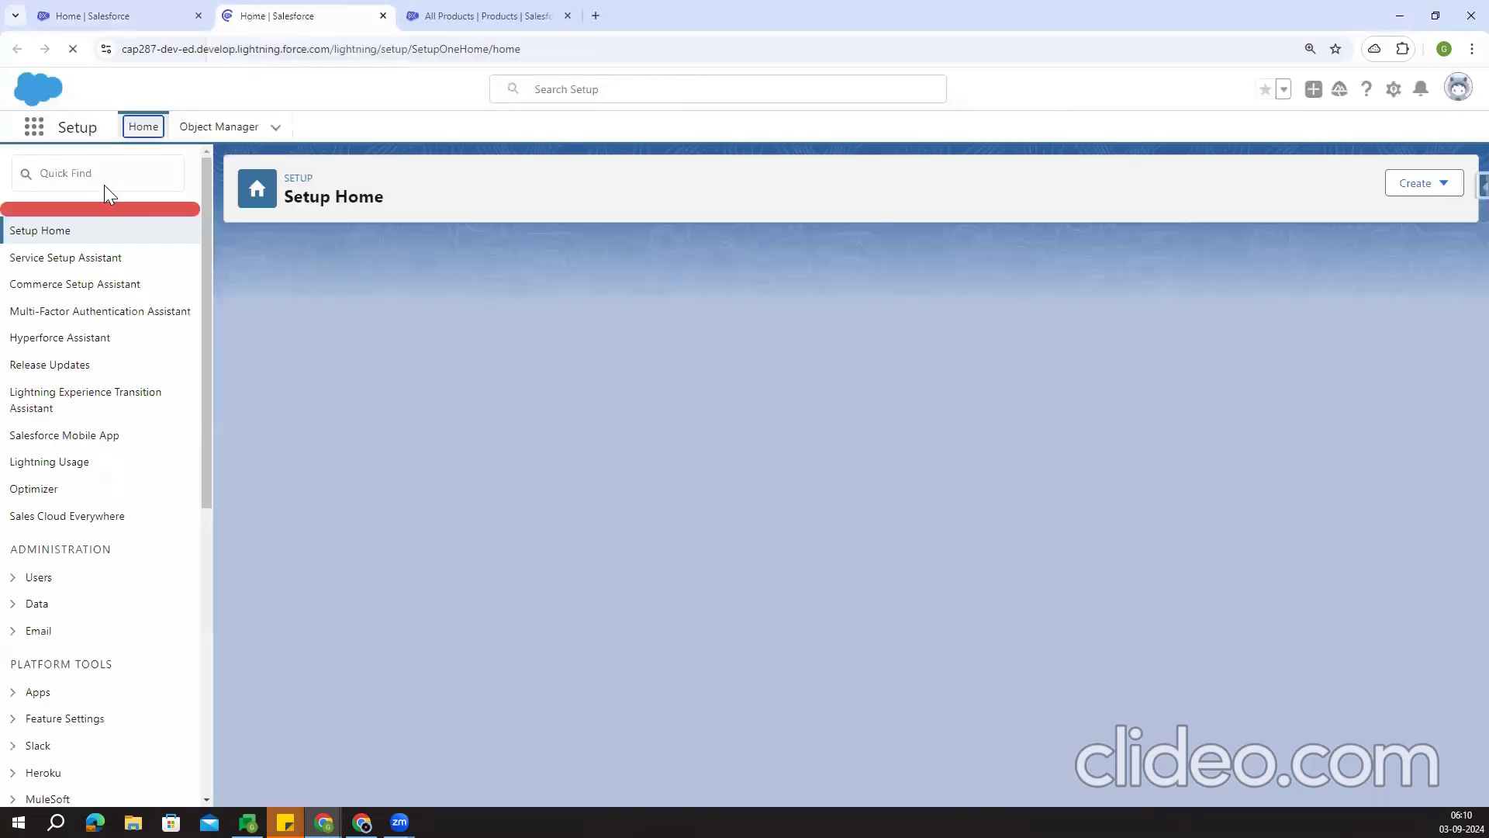
# Search Setup for "profile" and open the Profiles page in a new browser tab
pyautogui.click(101, 172)
pyautogui.write('p')
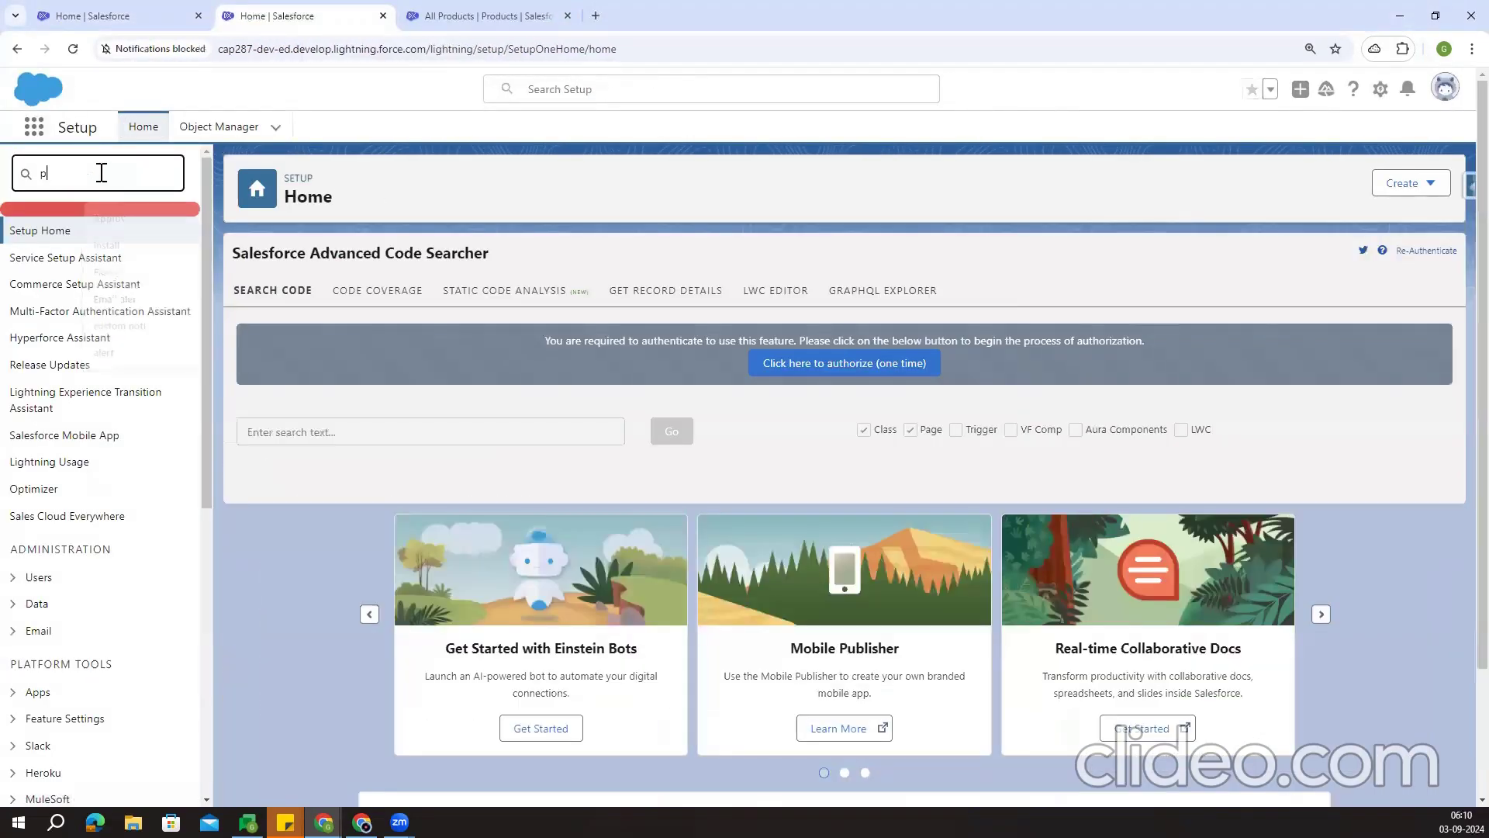
pyautogui.write('rofile')
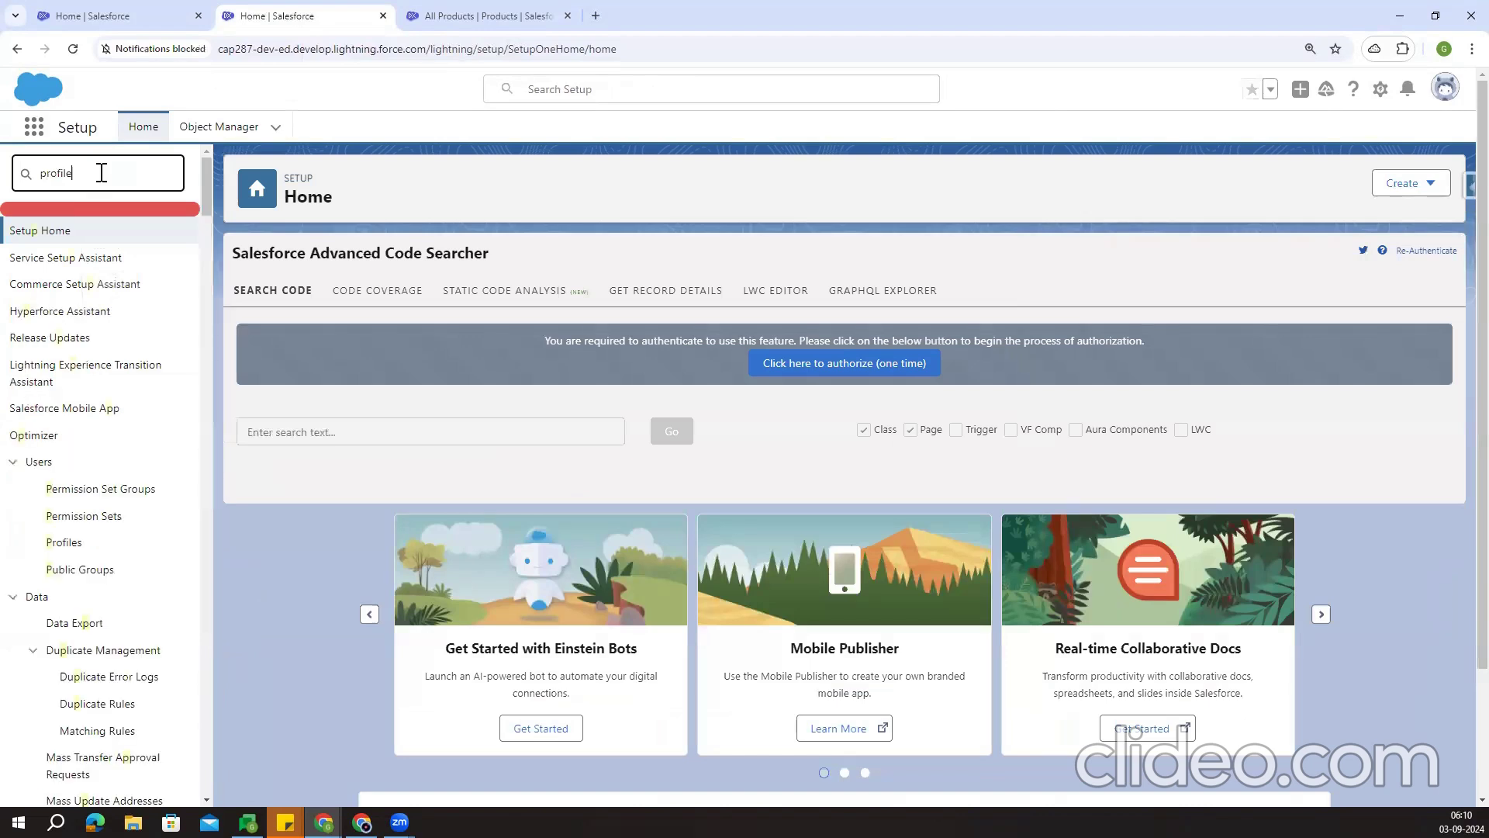
pyautogui.rightClick(80, 258)
pyautogui.click(110, 273)
pyautogui.click(497, 9)
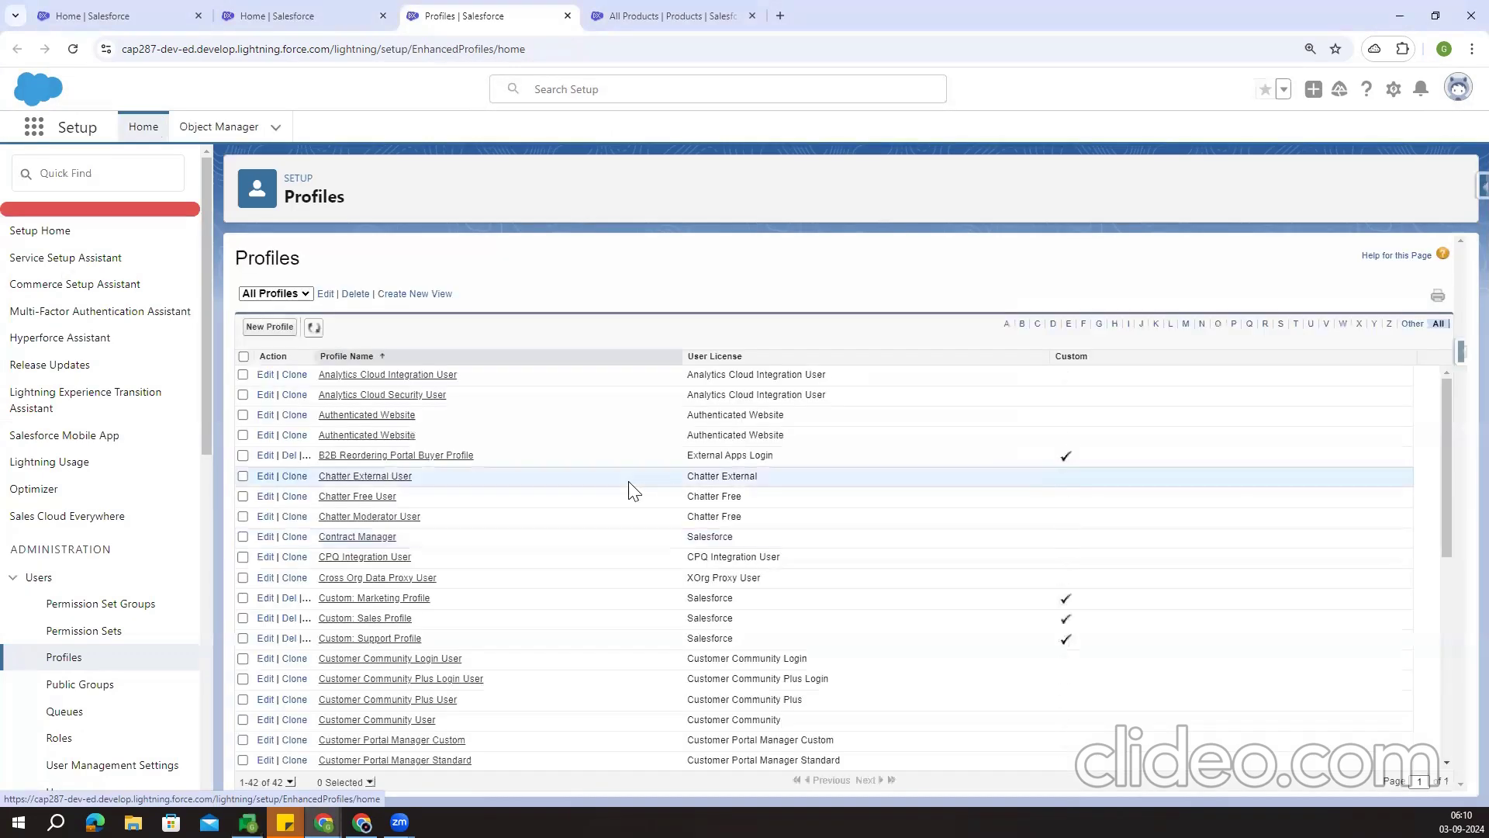
# Open the System Administrator profile from the list of all profiles
pyautogui.scroll(-5, 522, 662)
pyautogui.scroll(-1, 533, 675)
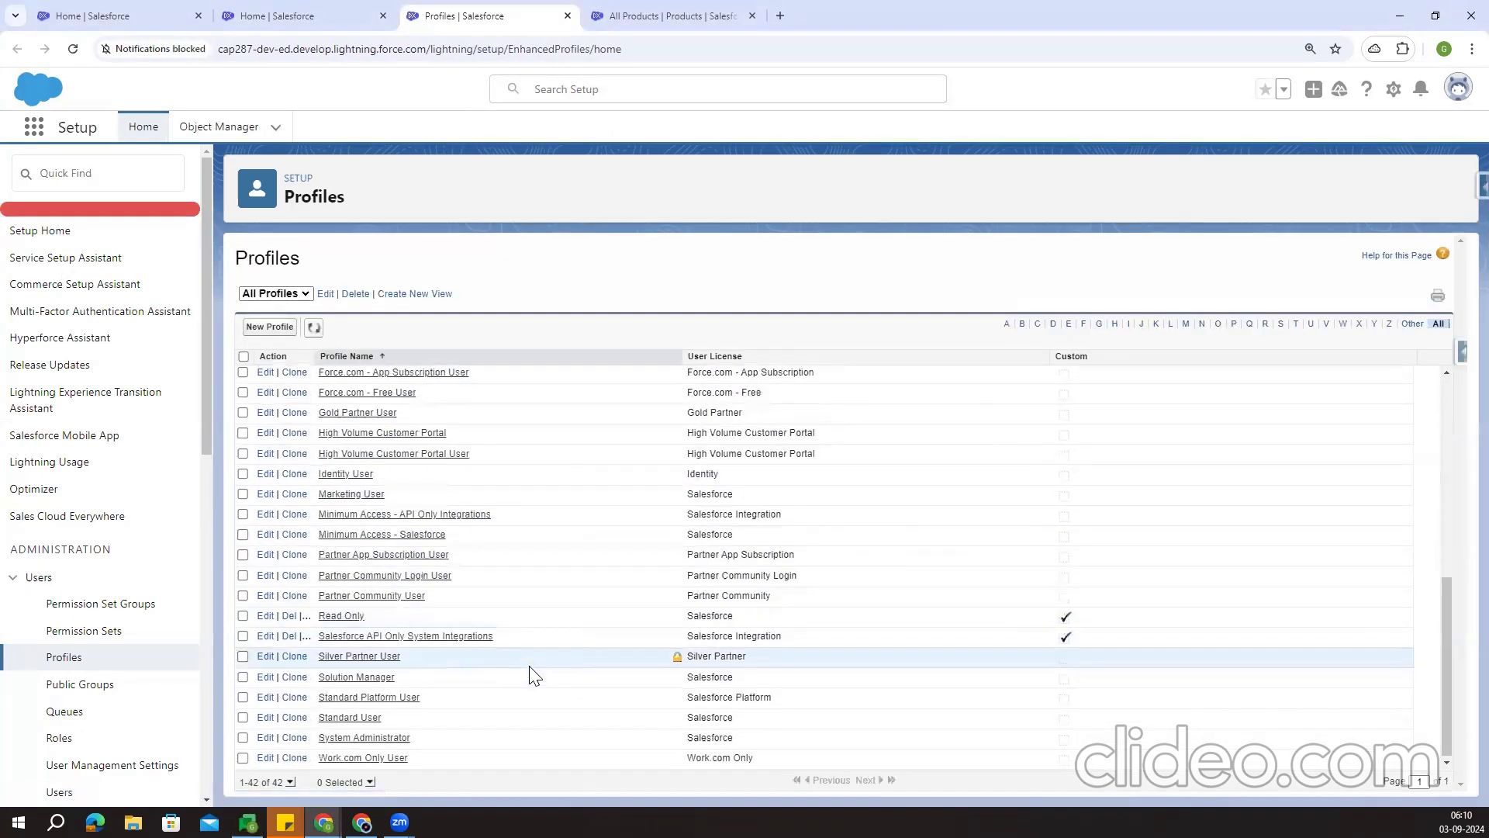
pyautogui.click(393, 739)
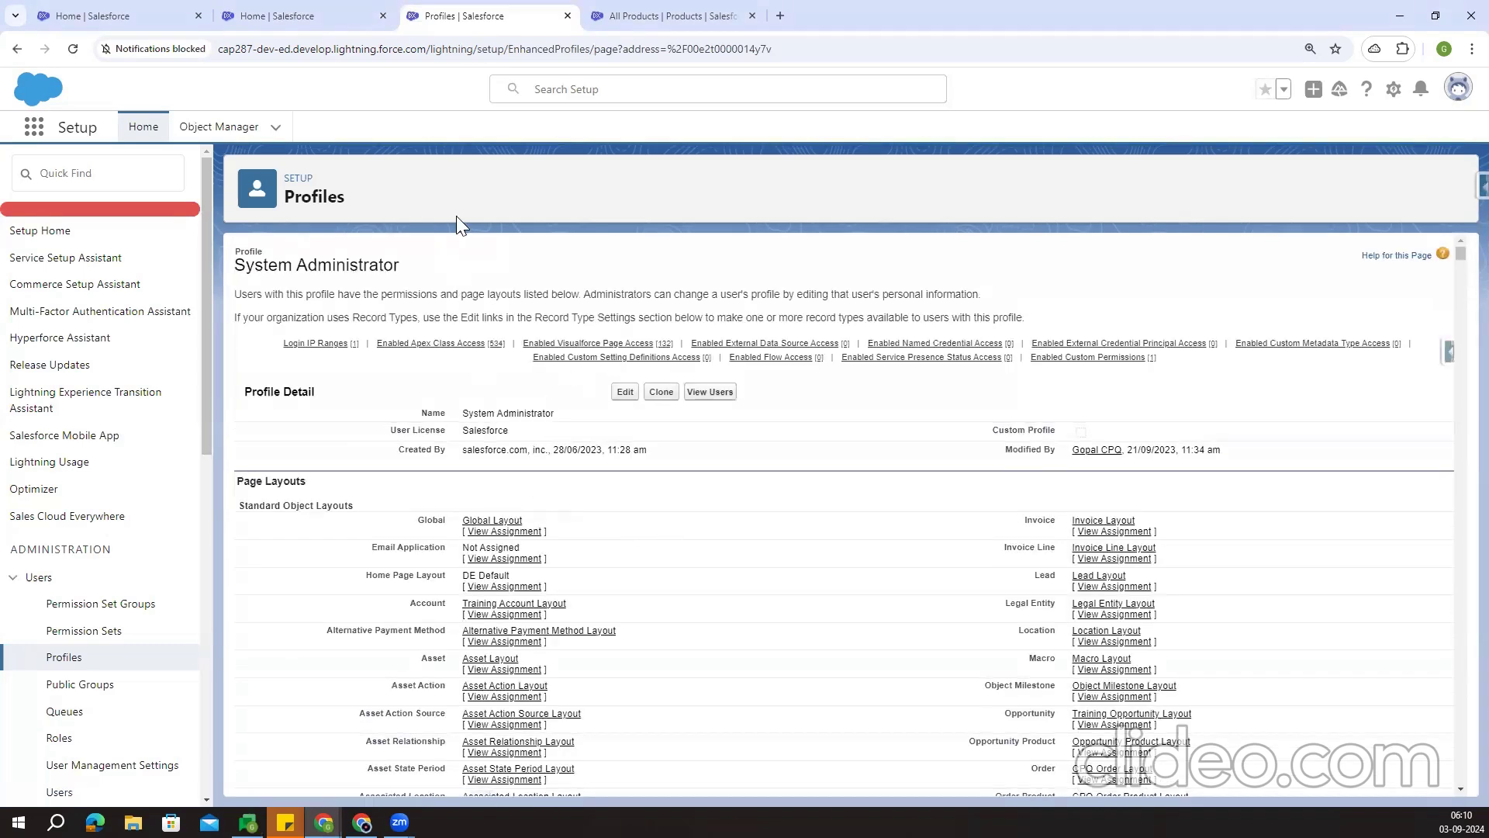
# Find "record type" in the profile page and open the Configuration Attributes entry under Custom Record Type Settings for editing
pyautogui.hotkey('ctrl', 'f')
pyautogui.write('rec')
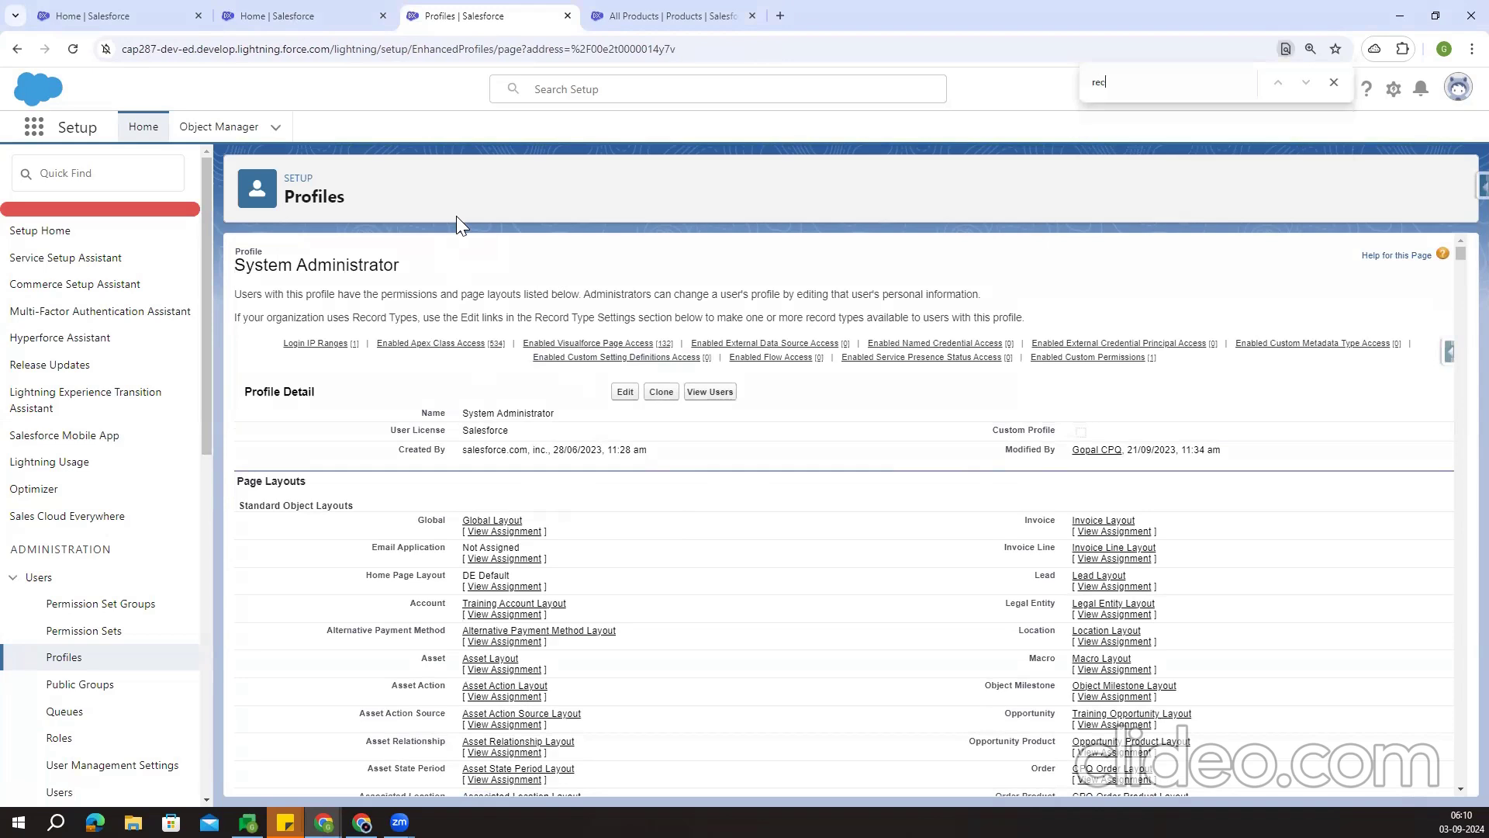
pyautogui.write('ord type')
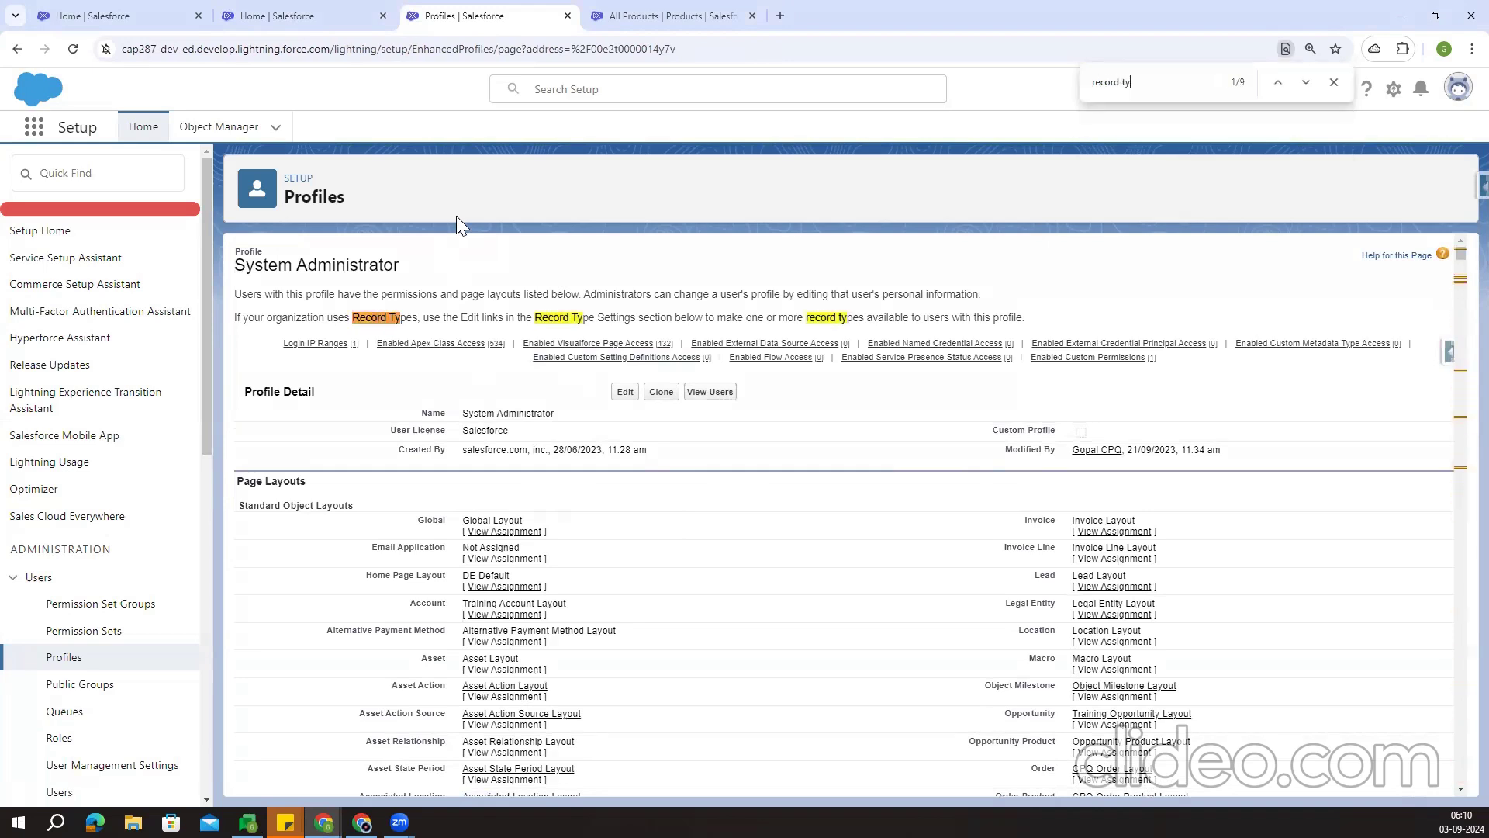
pyautogui.press('Return')
pyautogui.press('Return')
pyautogui.press('Return')
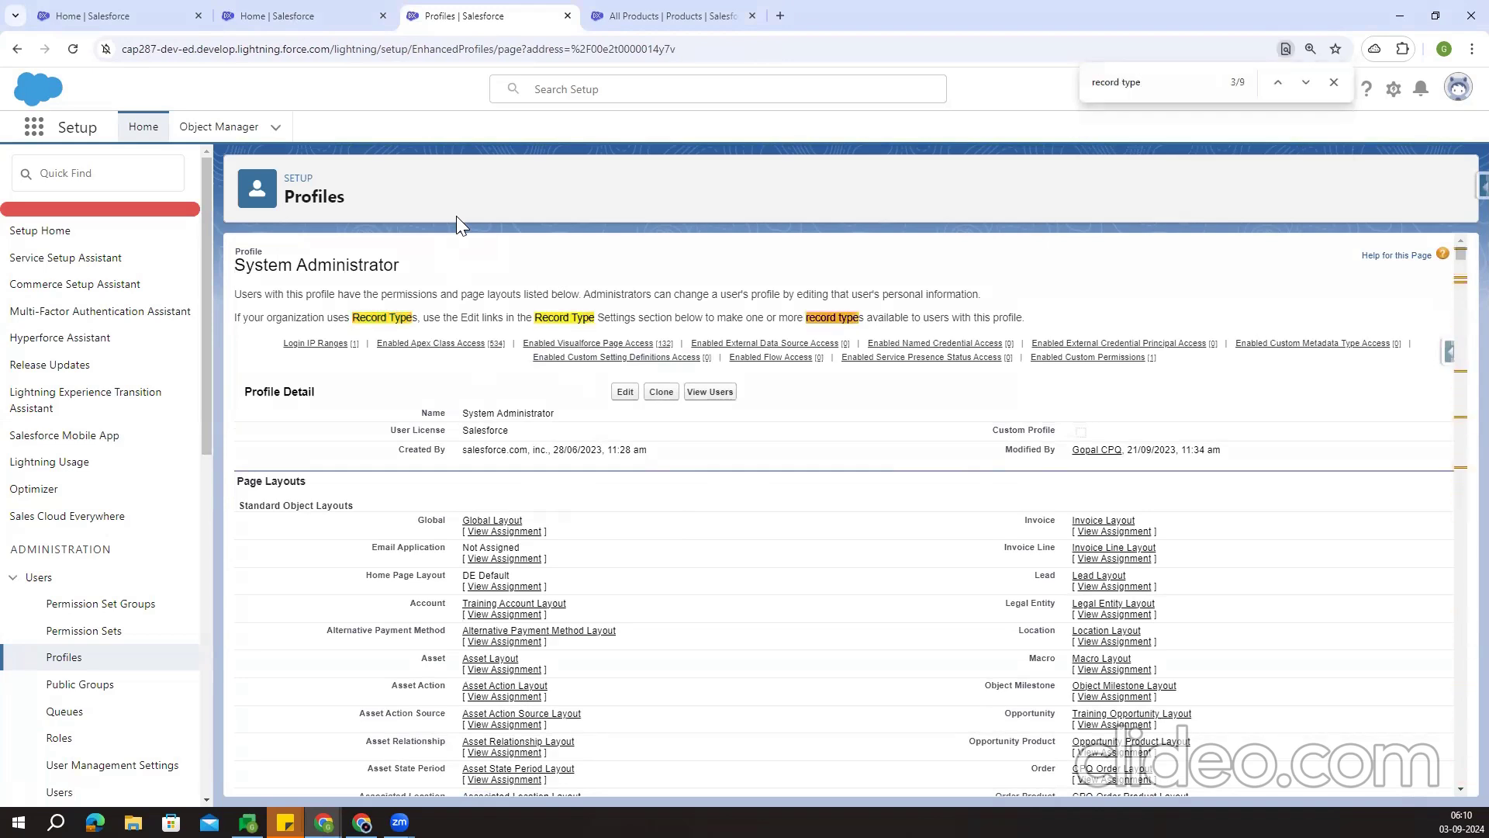
pyautogui.press('Return')
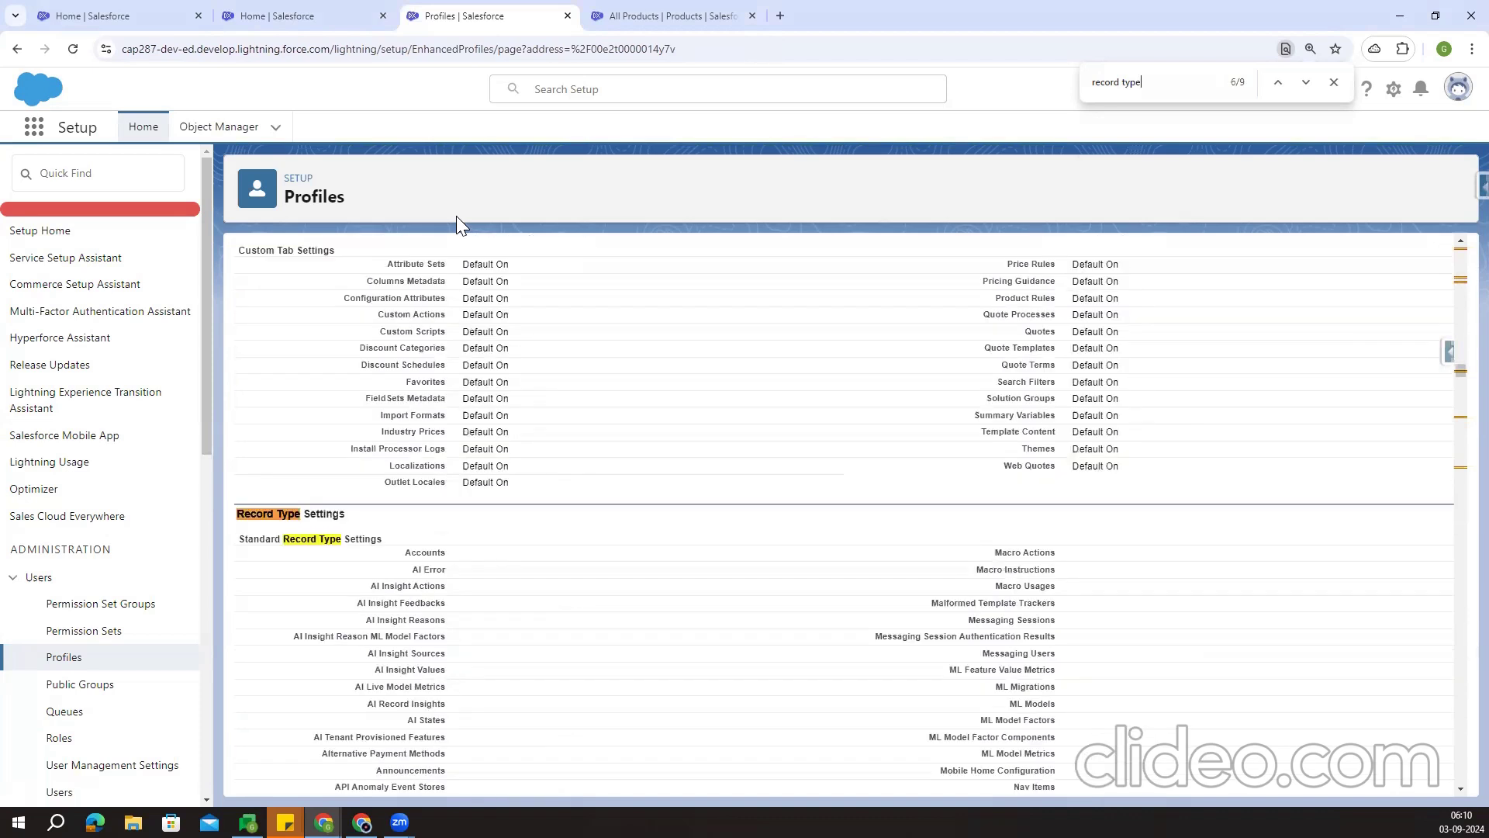
pyautogui.scroll(-5, 578, 625)
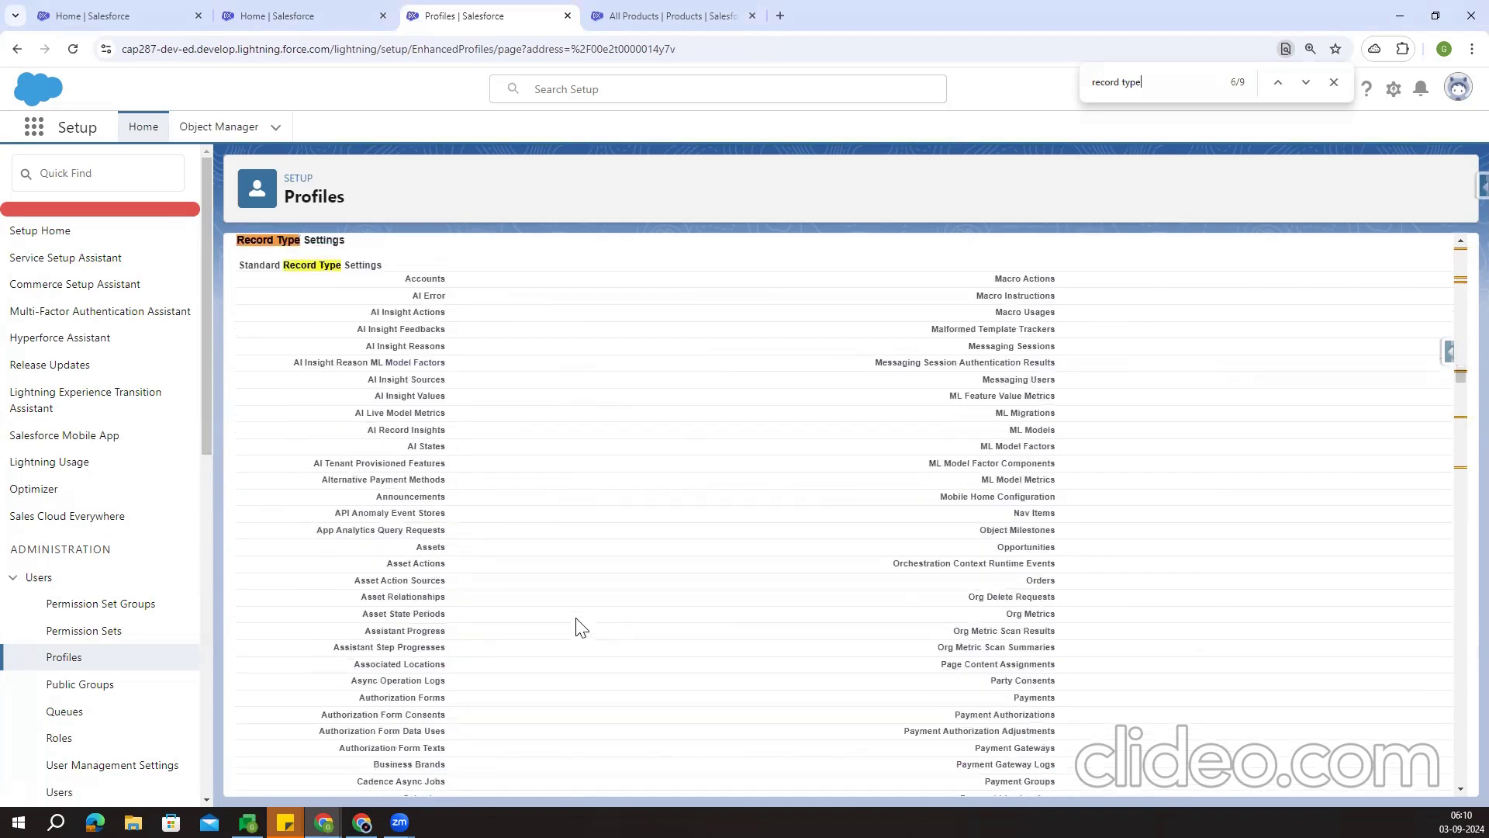
pyautogui.scroll(-15, 582, 624)
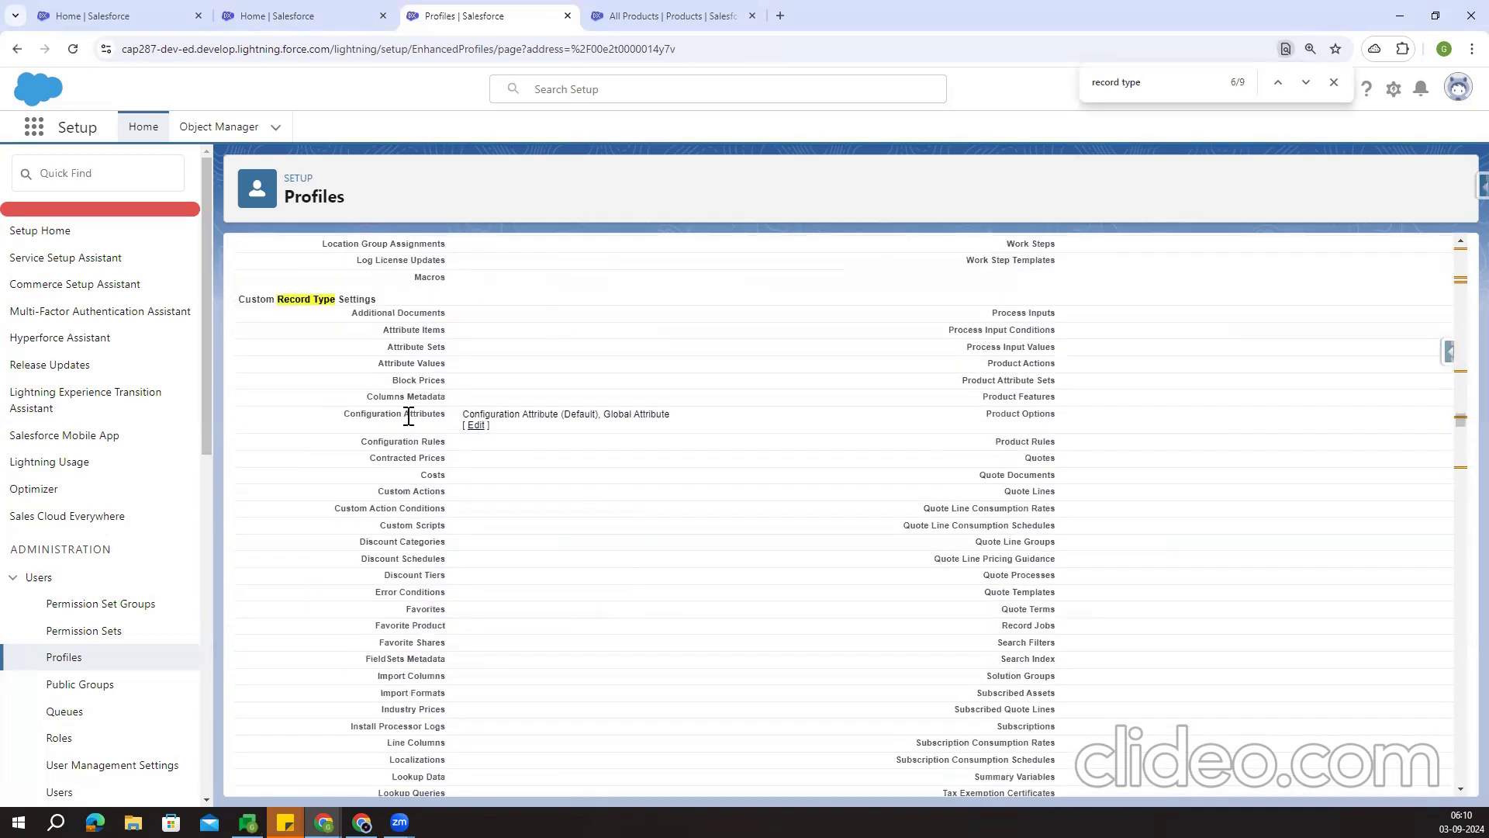
pyautogui.click(476, 425)
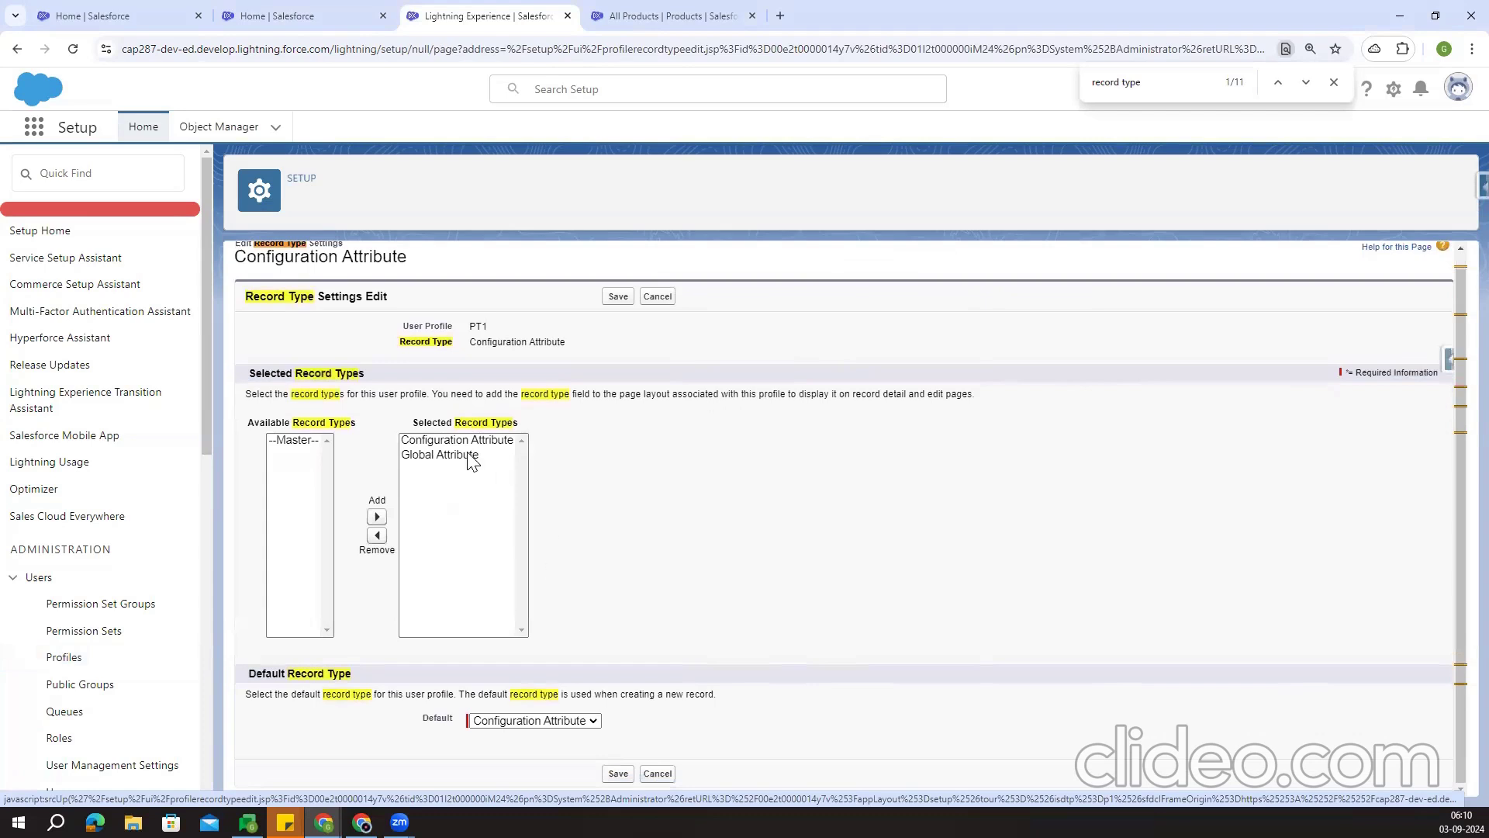
# Remove Configuration Attribute and Global Attribute from the profile's selected record types
pyautogui.click(450, 439)
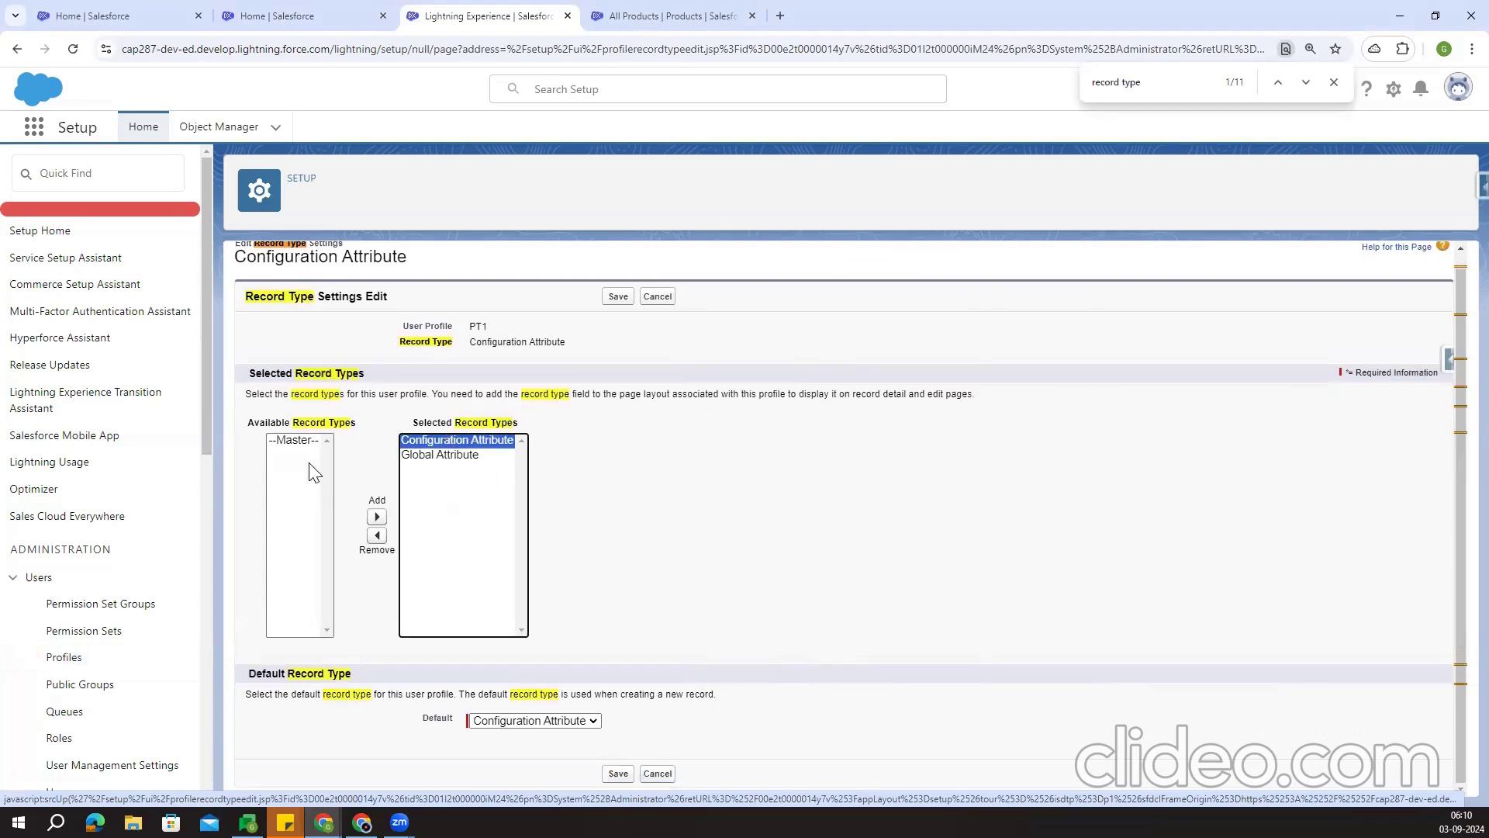
pyautogui.click(465, 455)
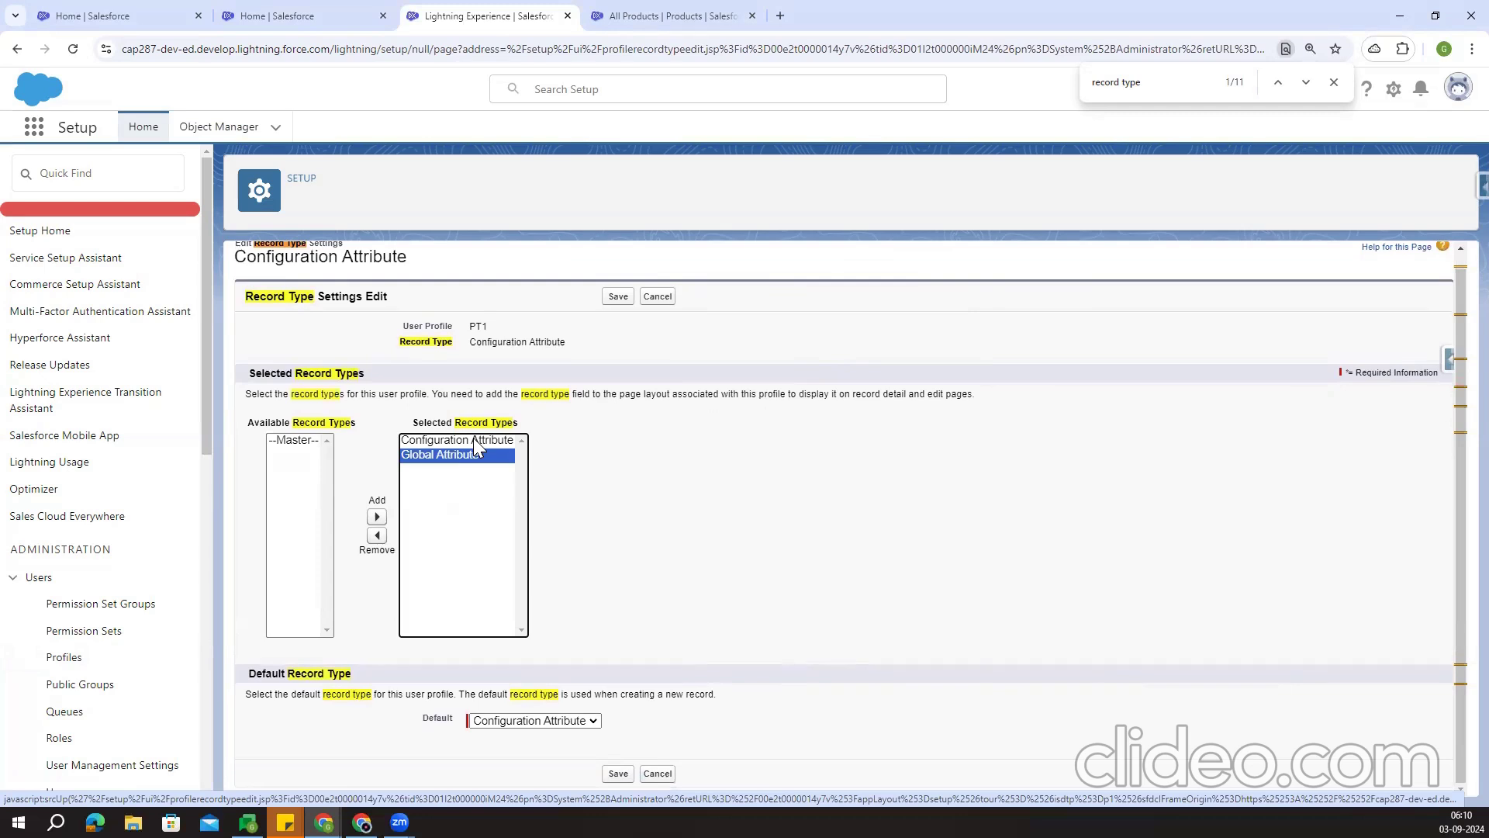
pyautogui.click(473, 440)
pyautogui.click(377, 535)
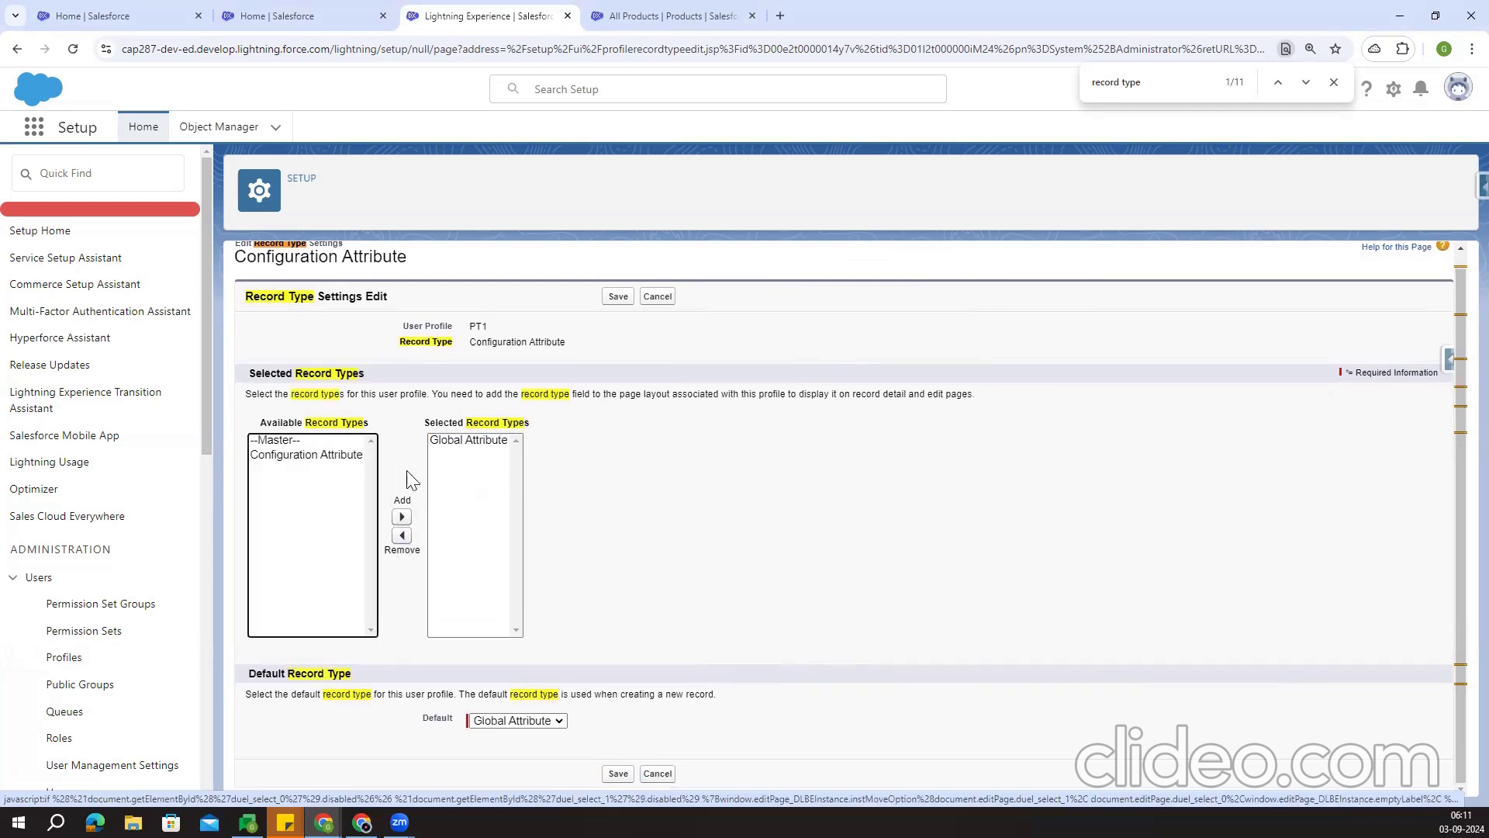
pyautogui.click(468, 440)
pyautogui.click(402, 535)
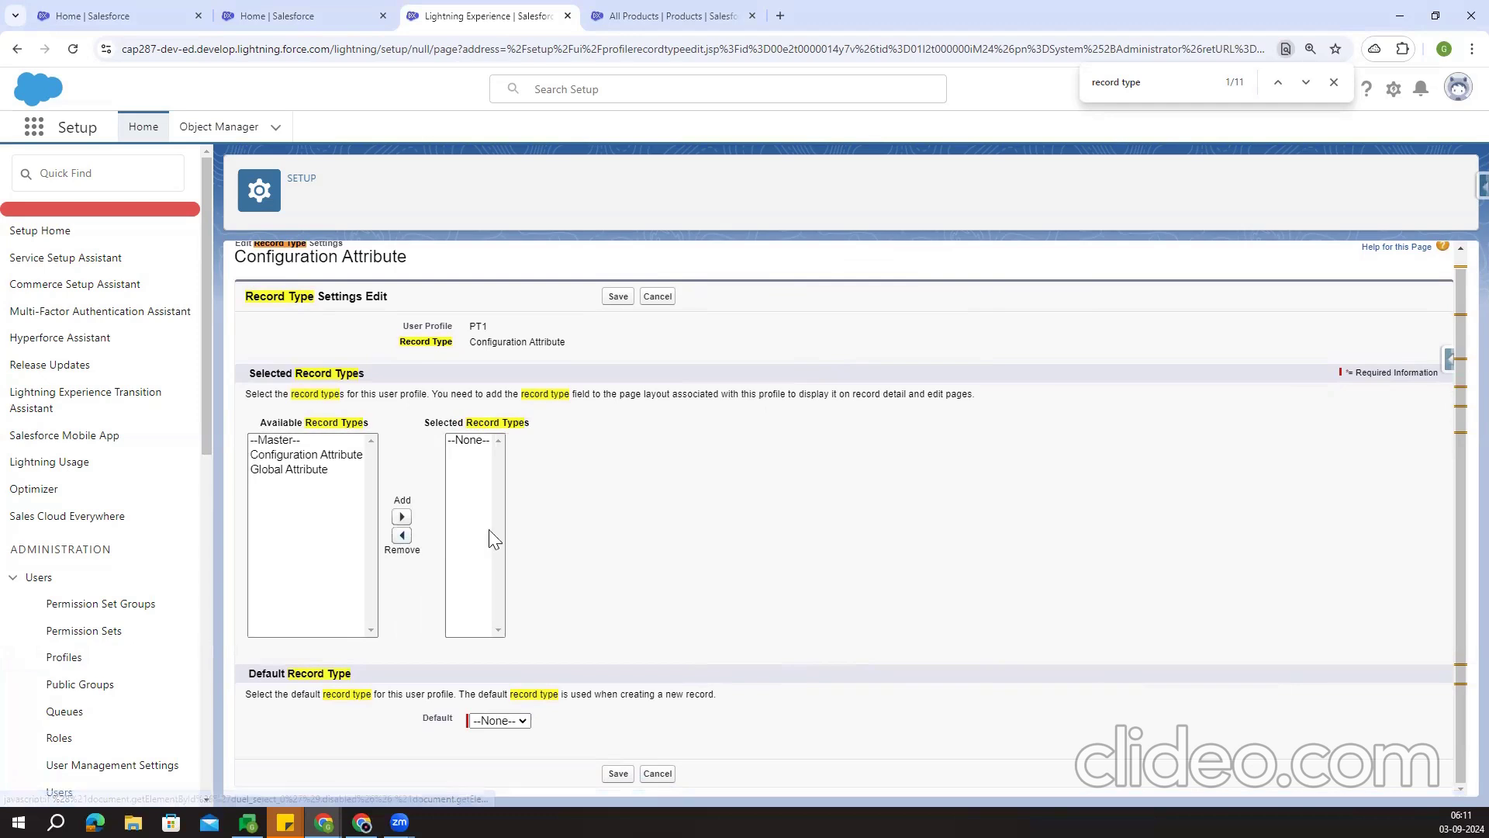
# Add Configuration Attribute and Global Attribute to the selected record types, save the settings, and close the page search
pyautogui.click(324, 455)
pyautogui.click(402, 516)
pyautogui.click(306, 455)
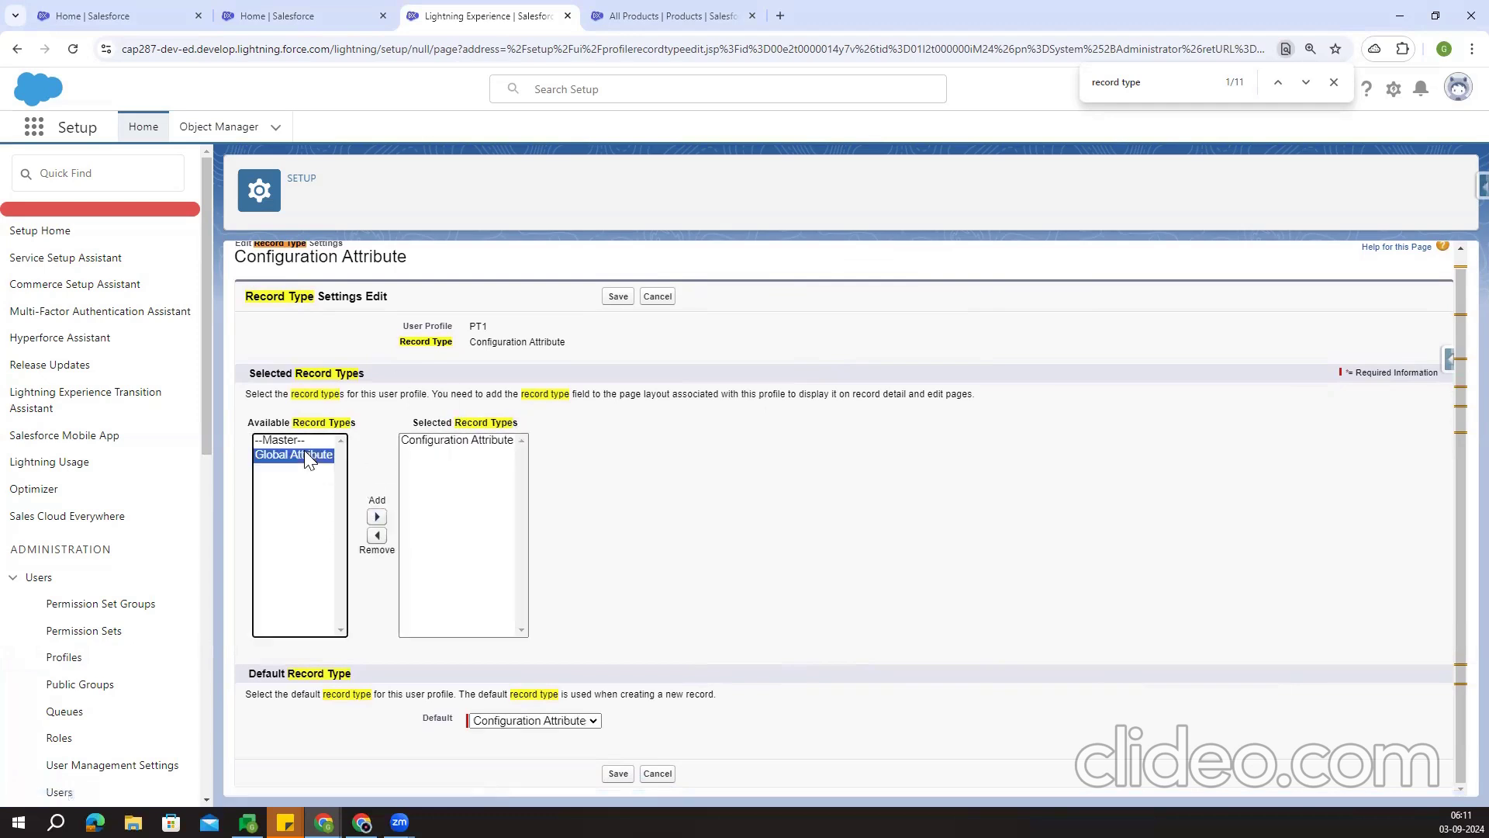
pyautogui.click(377, 516)
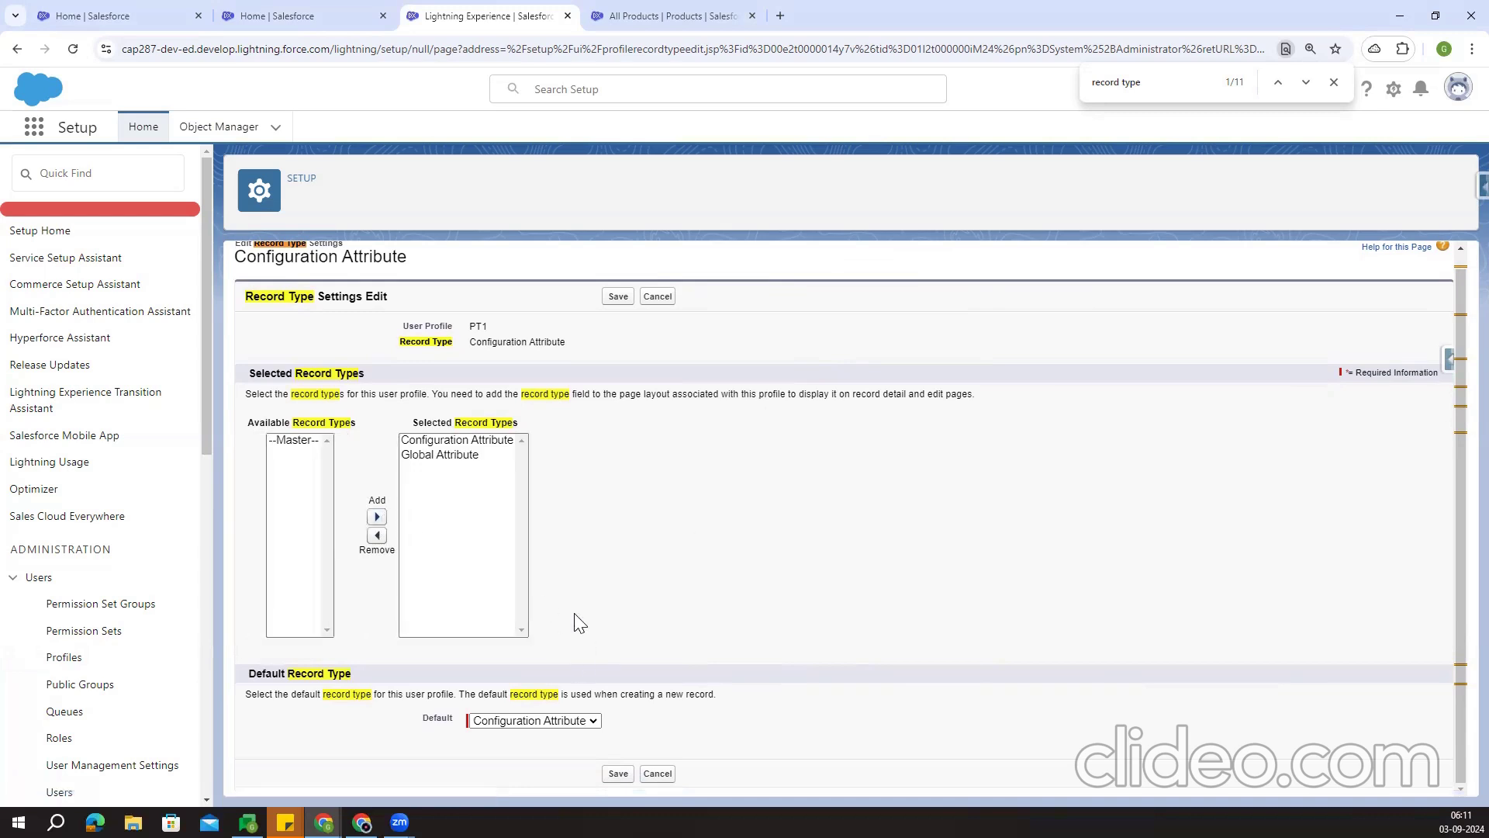
pyautogui.click(619, 297)
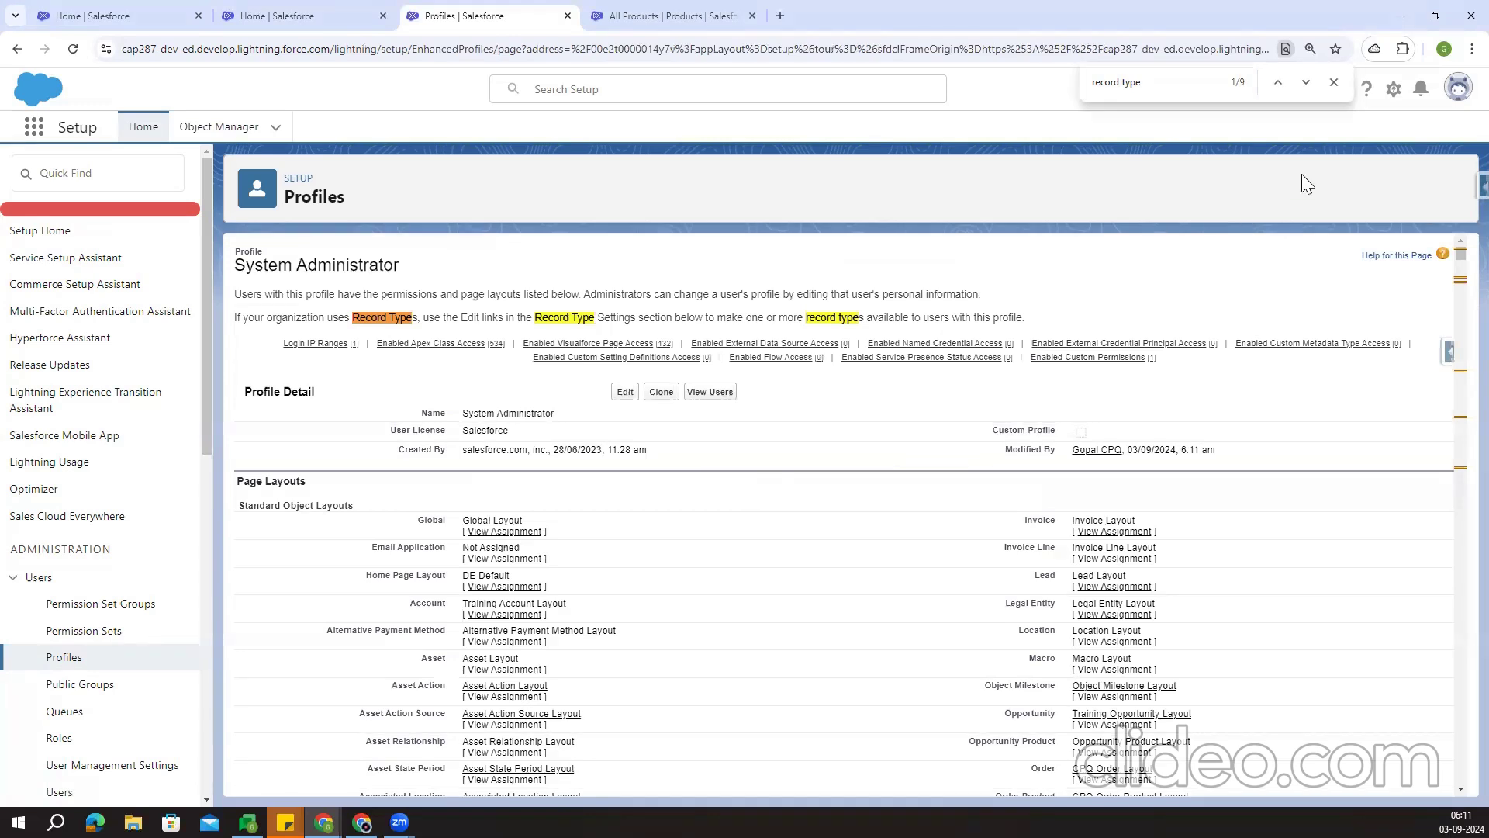
pyautogui.click(1334, 83)
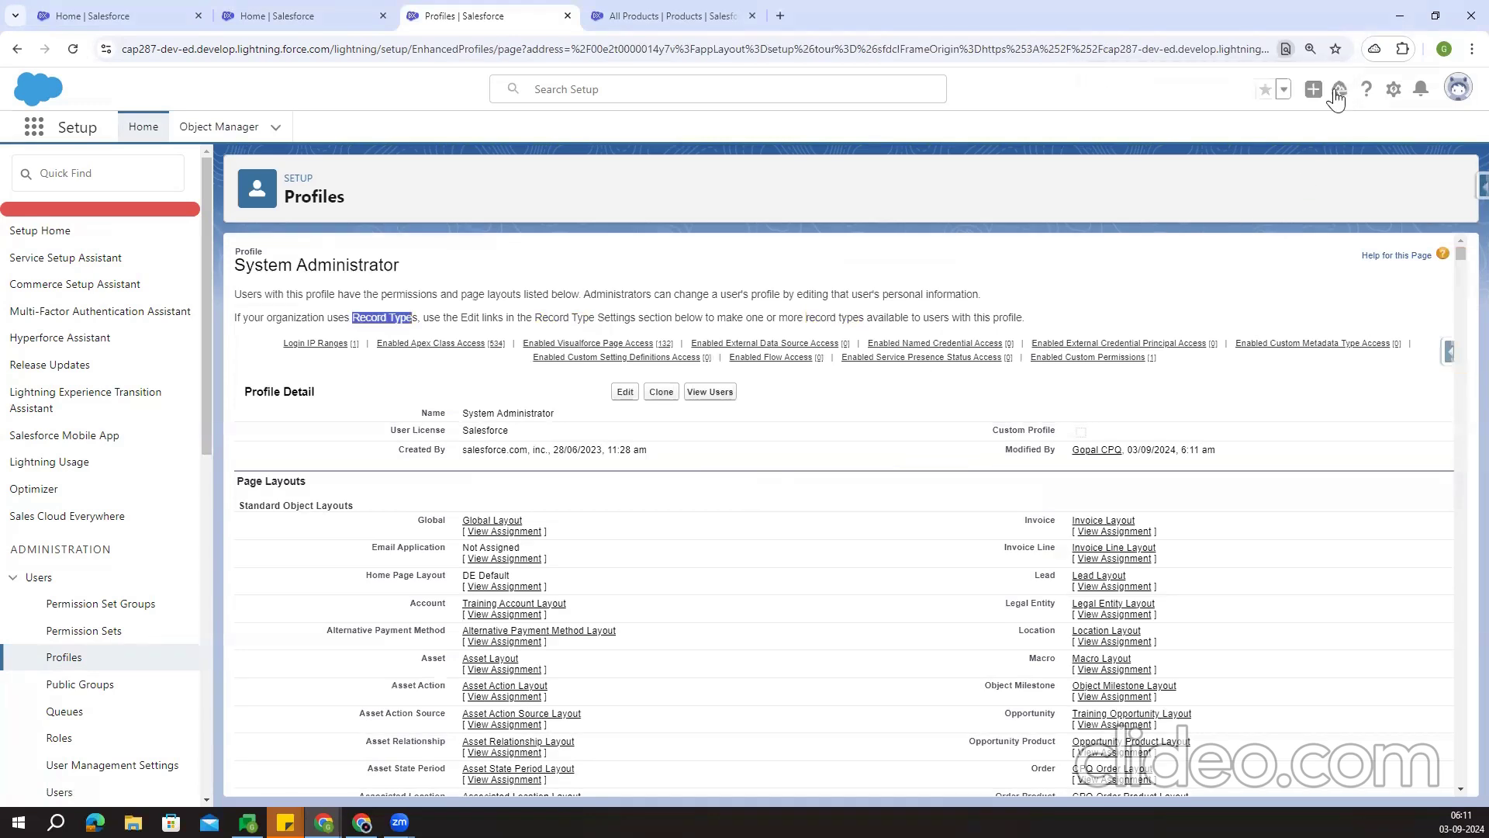
# Return to the All Products list and open the Bundle Product record
pyautogui.click(679, 10)
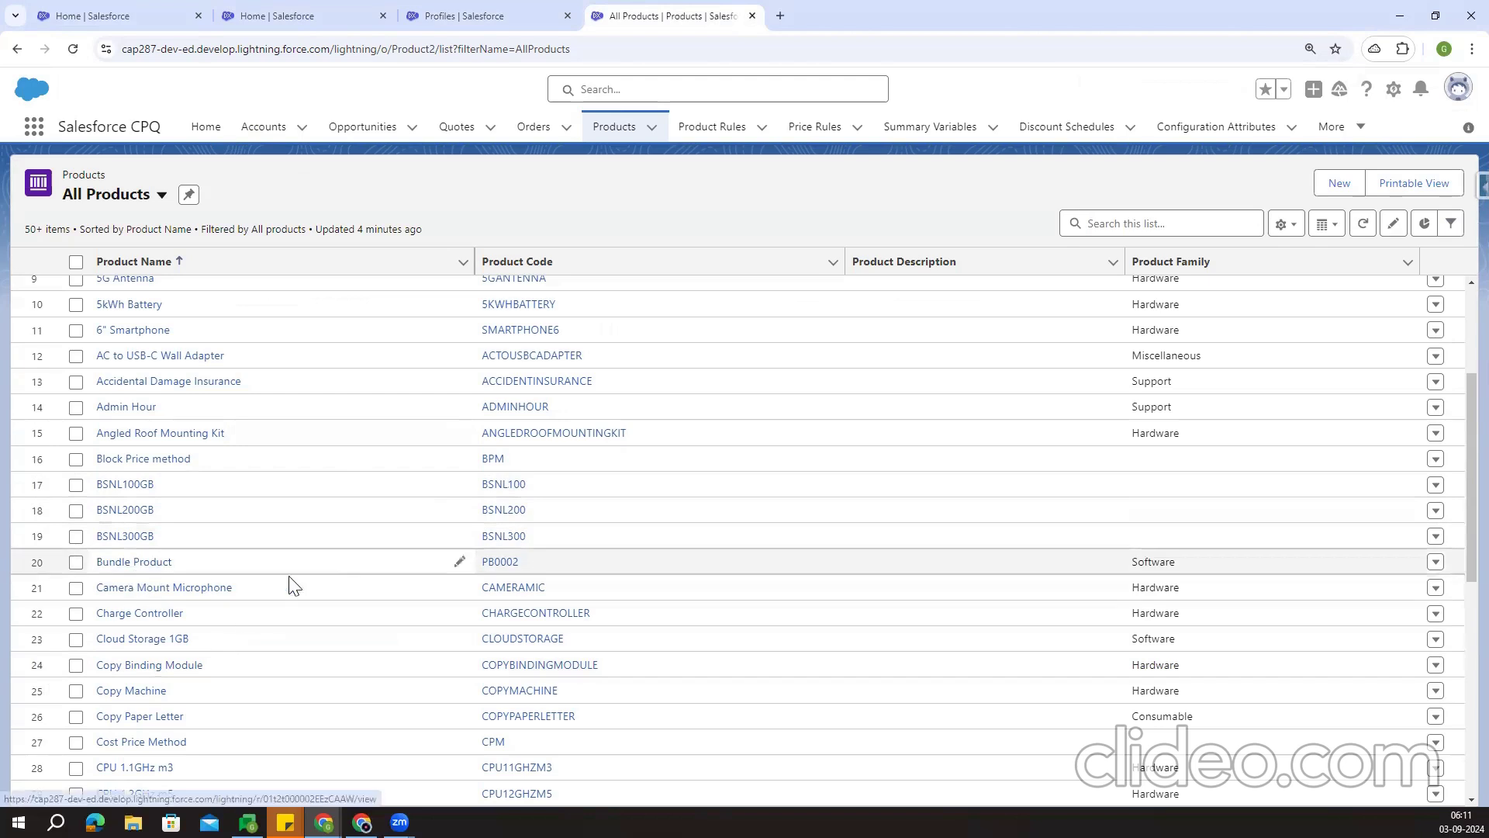
pyautogui.scroll(-7, 334, 604)
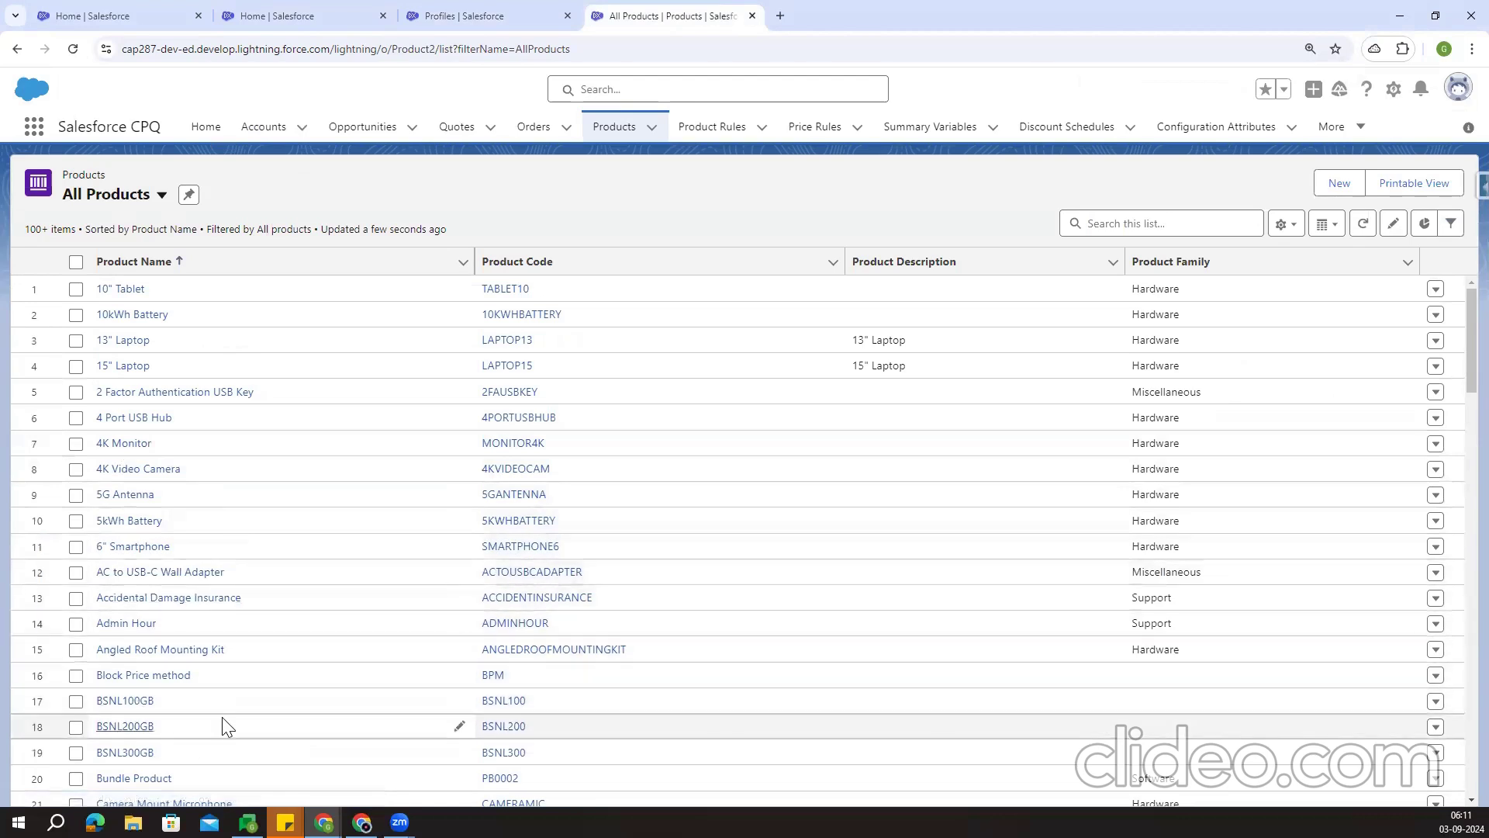
pyautogui.scroll(-1, 202, 714)
pyautogui.click(129, 702)
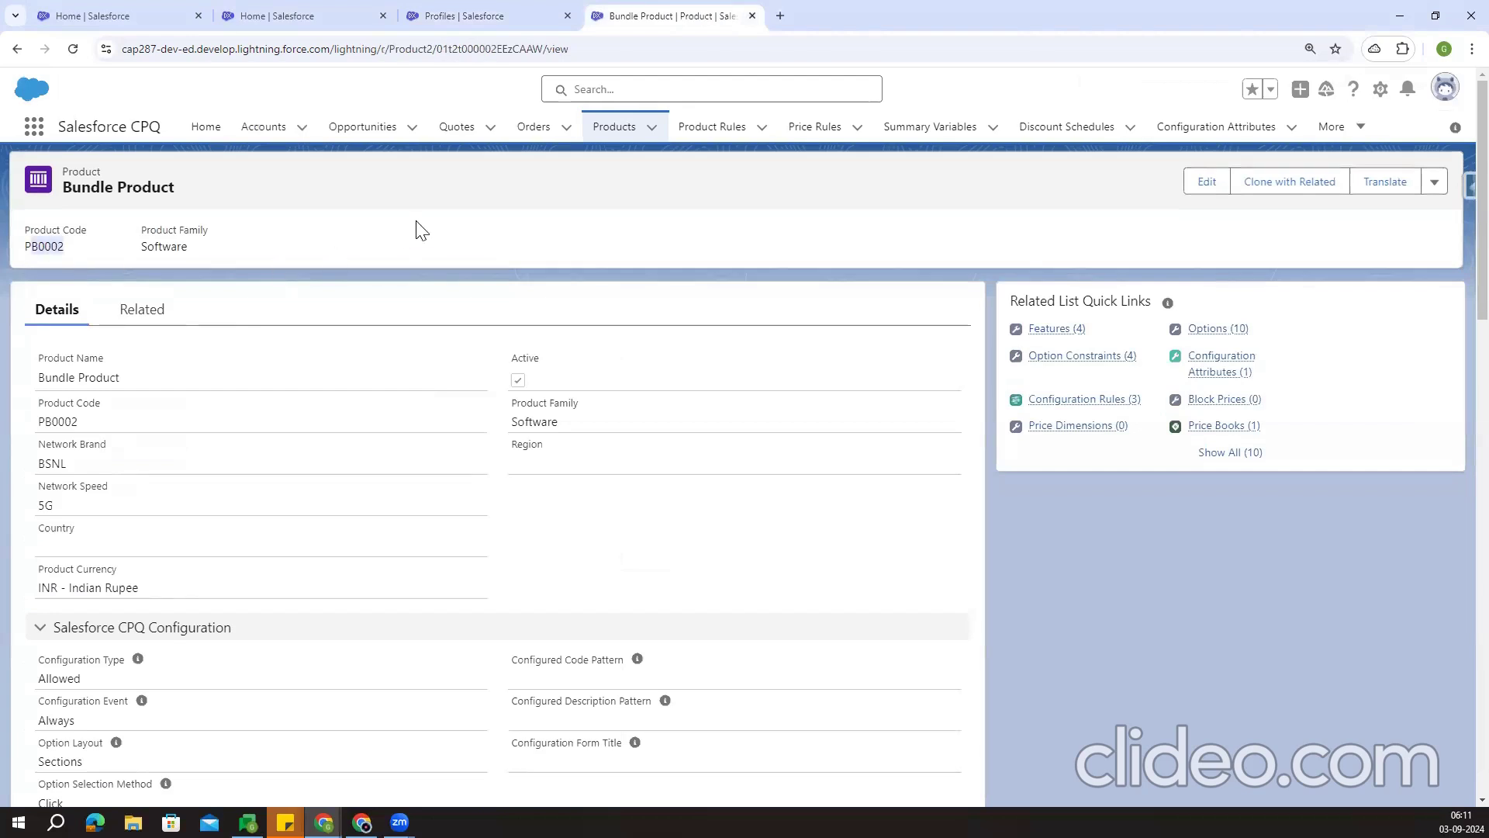
# Open login.salesforce.com in a new browser tab and choose to log in with a different username
pyautogui.click(780, 15)
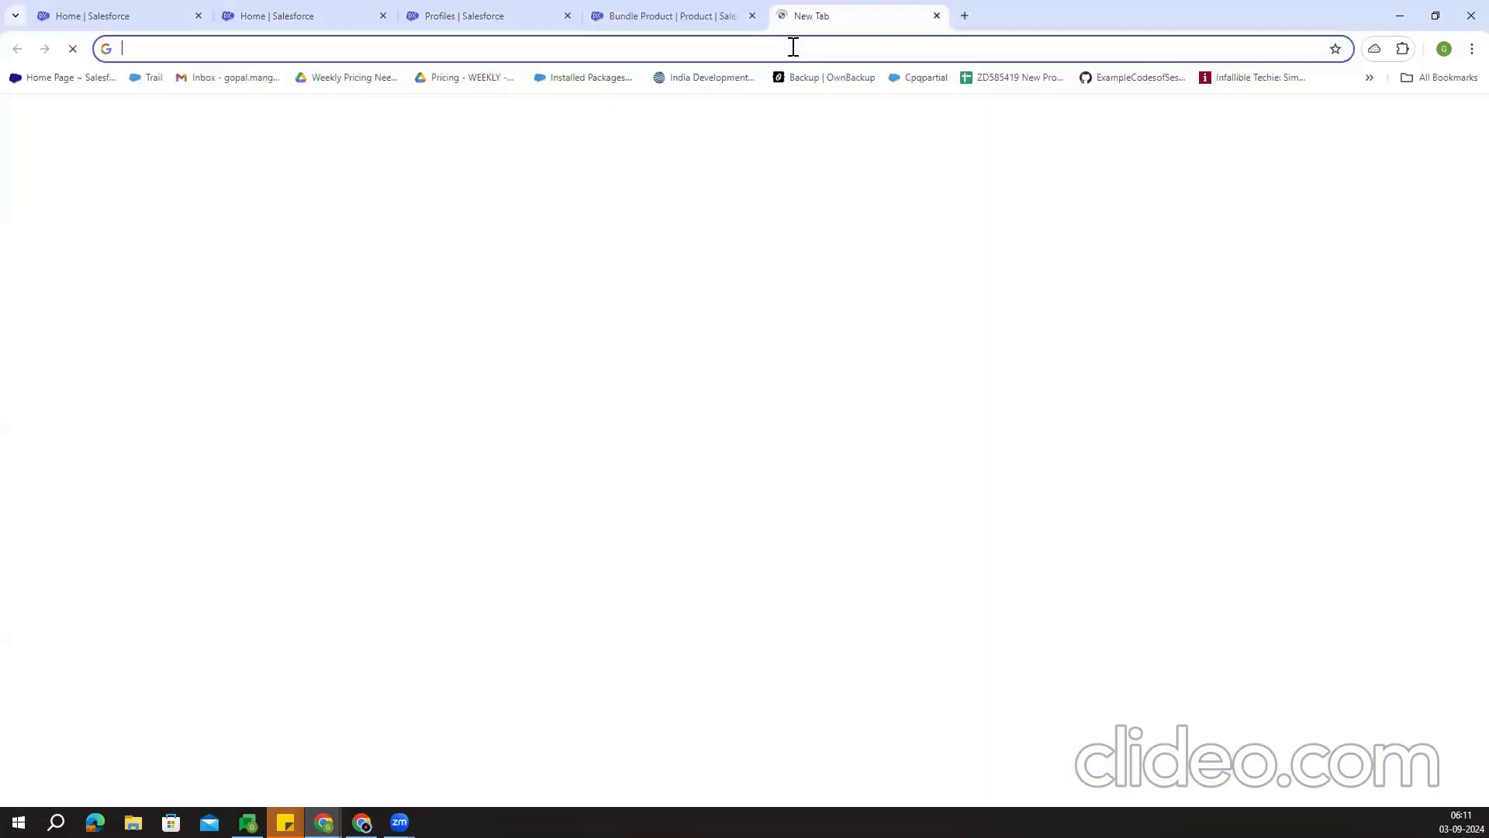
pyautogui.click(792, 47)
pyautogui.write('login.salesforce.com')
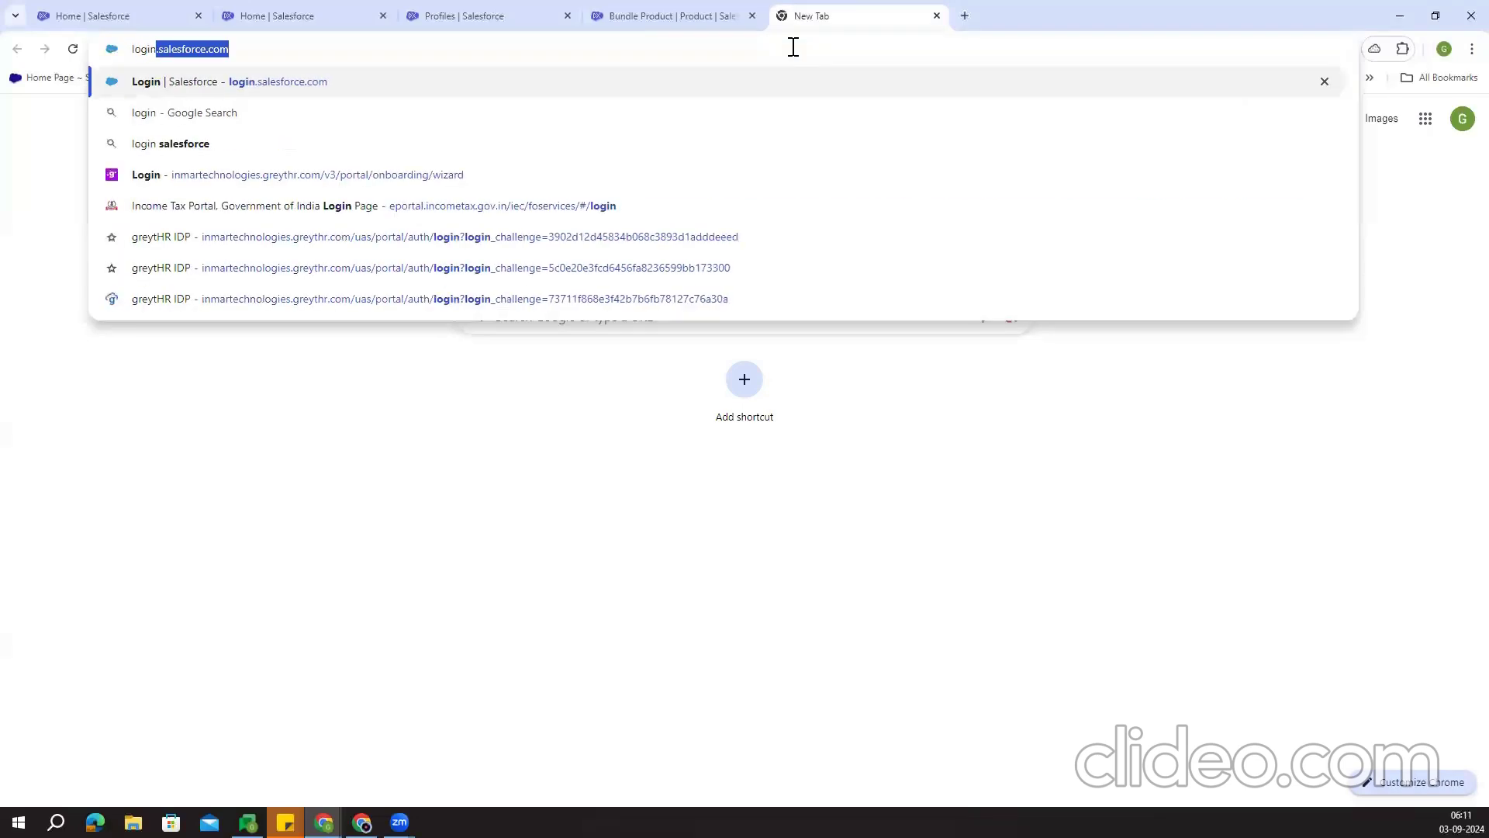
pyautogui.press('Return')
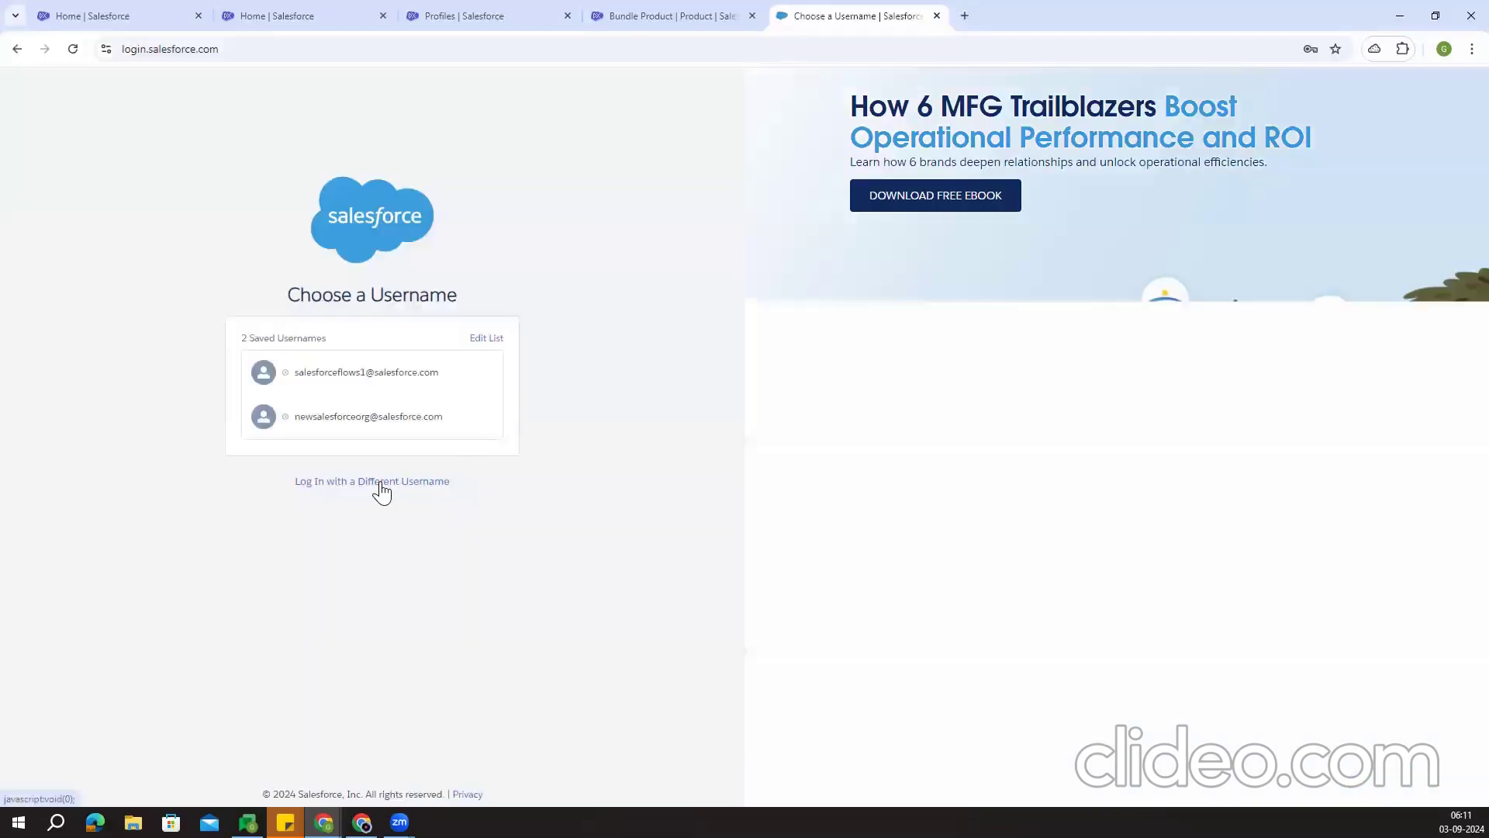
pyautogui.click(383, 482)
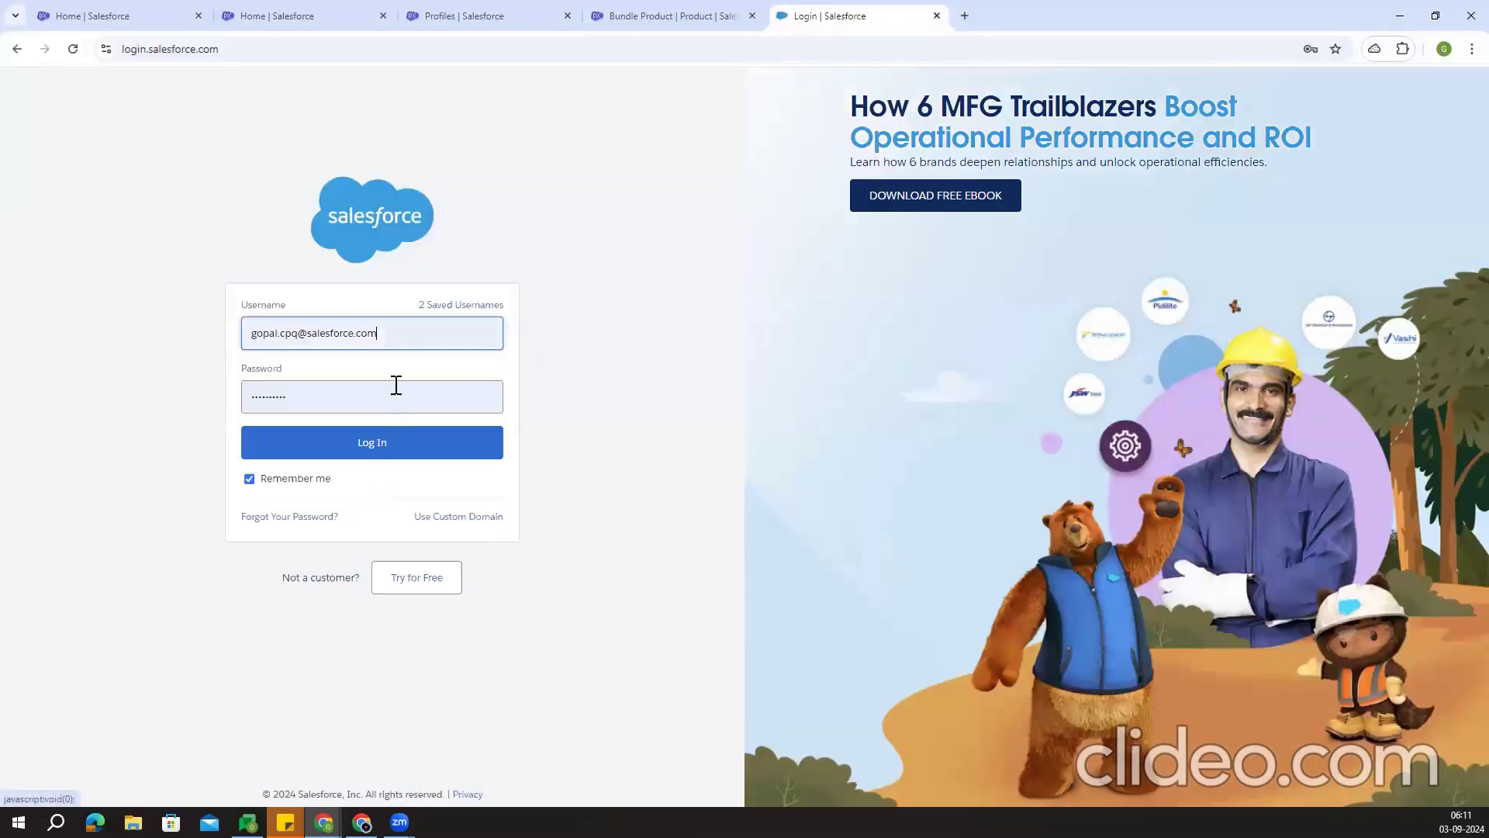
# Try to log in to Salesforce with another saved username and its stored account password
pyautogui.doubleClick(416, 337)
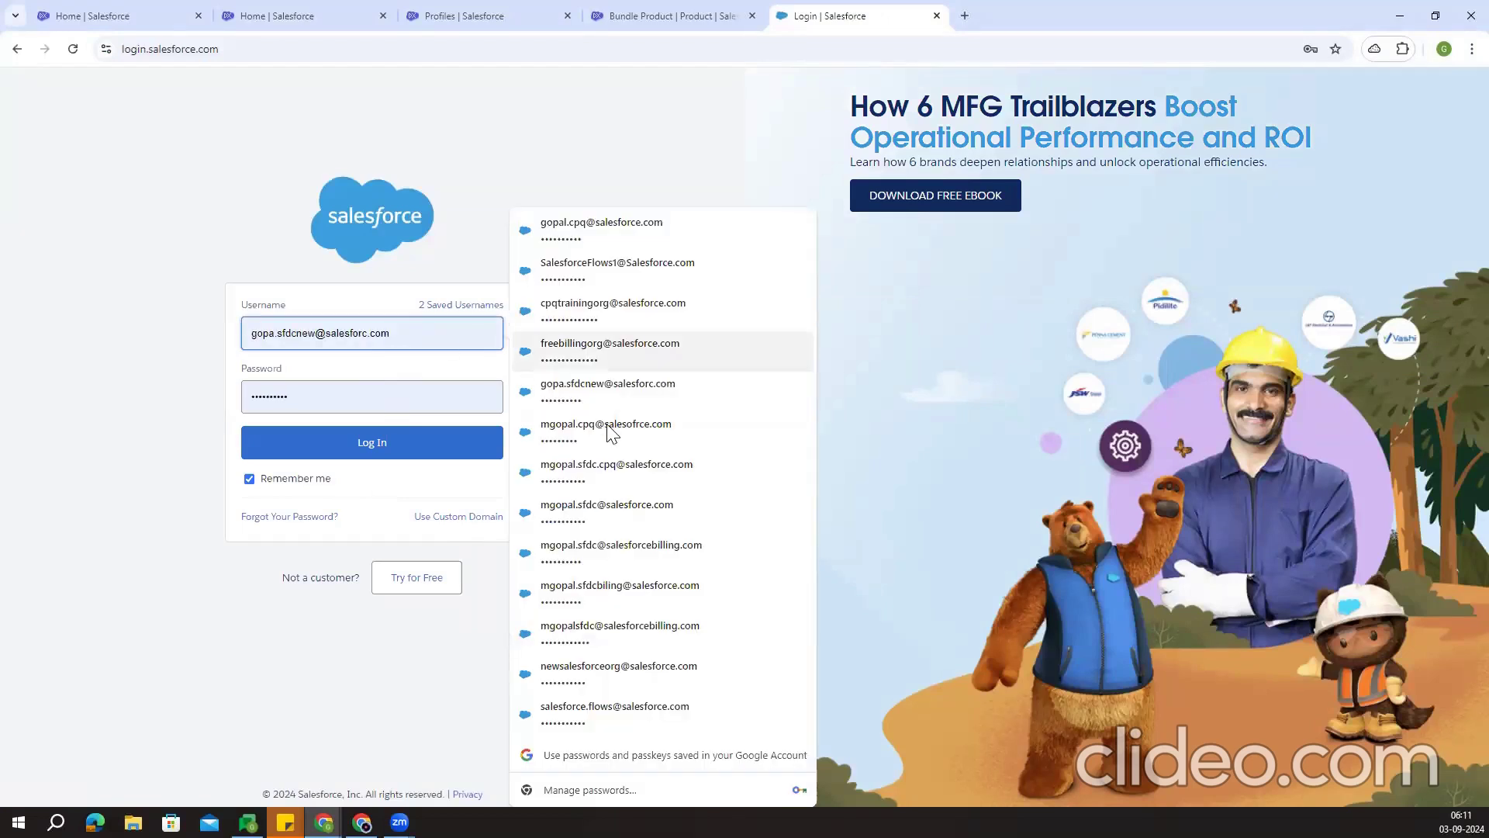
pyautogui.click(607, 423)
pyautogui.click(383, 460)
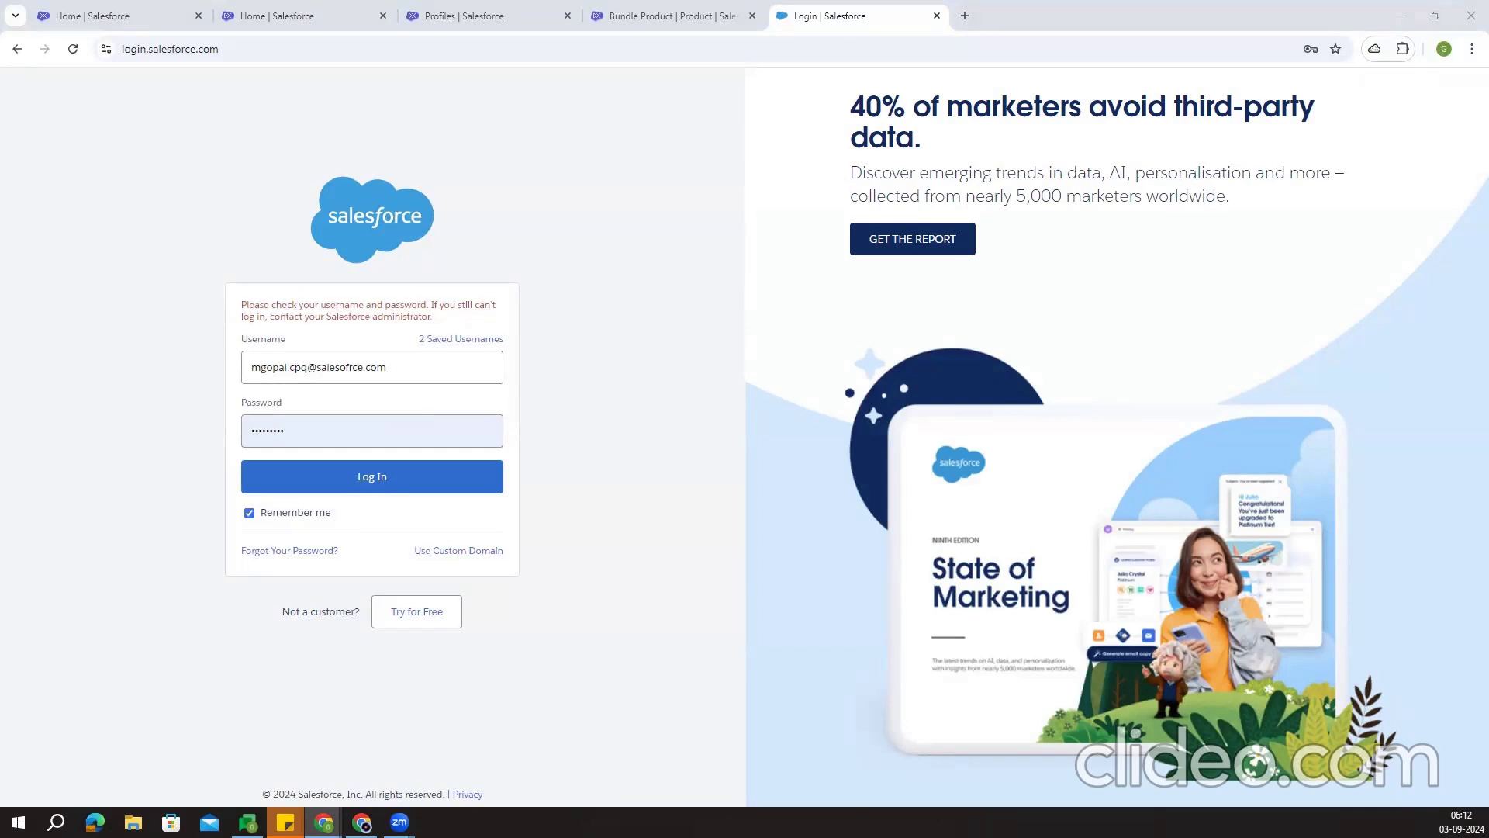
# Reload login.salesforce.com and choose to log in with a different username
pyautogui.click(253, 53)
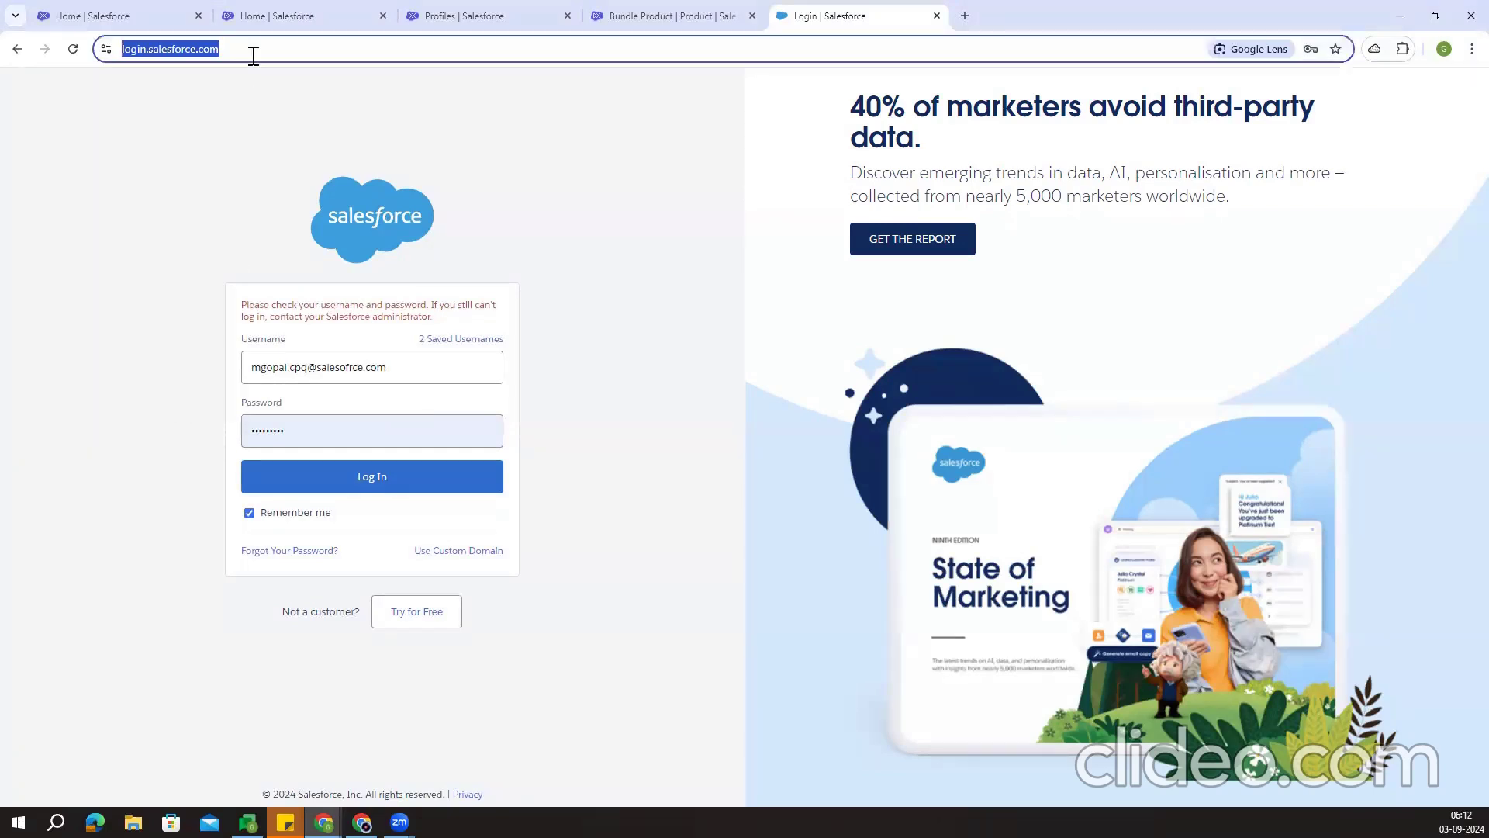
pyautogui.press('BackSpace')
pyautogui.write('login')
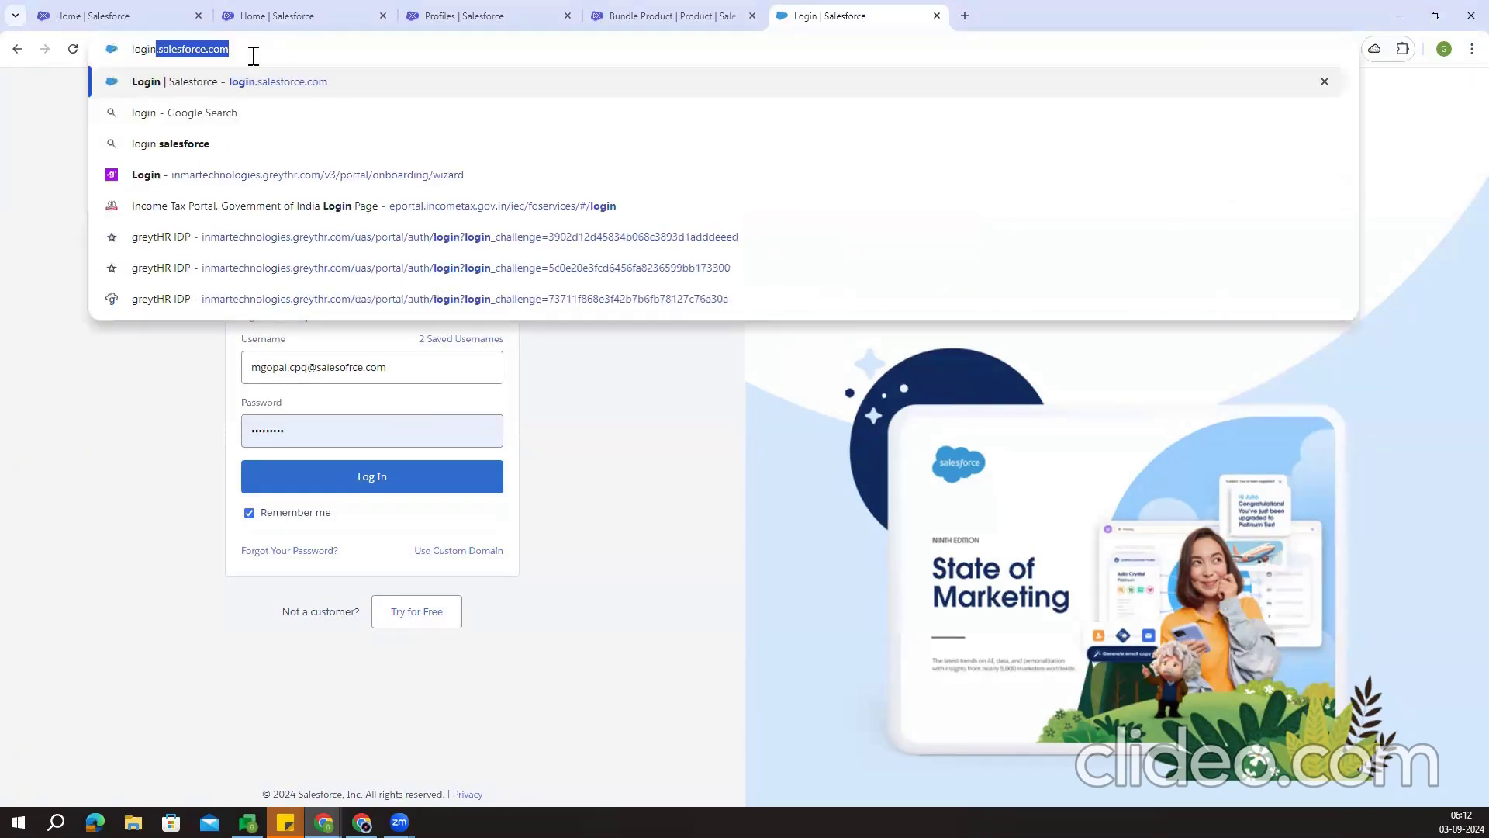
pyautogui.press('Return')
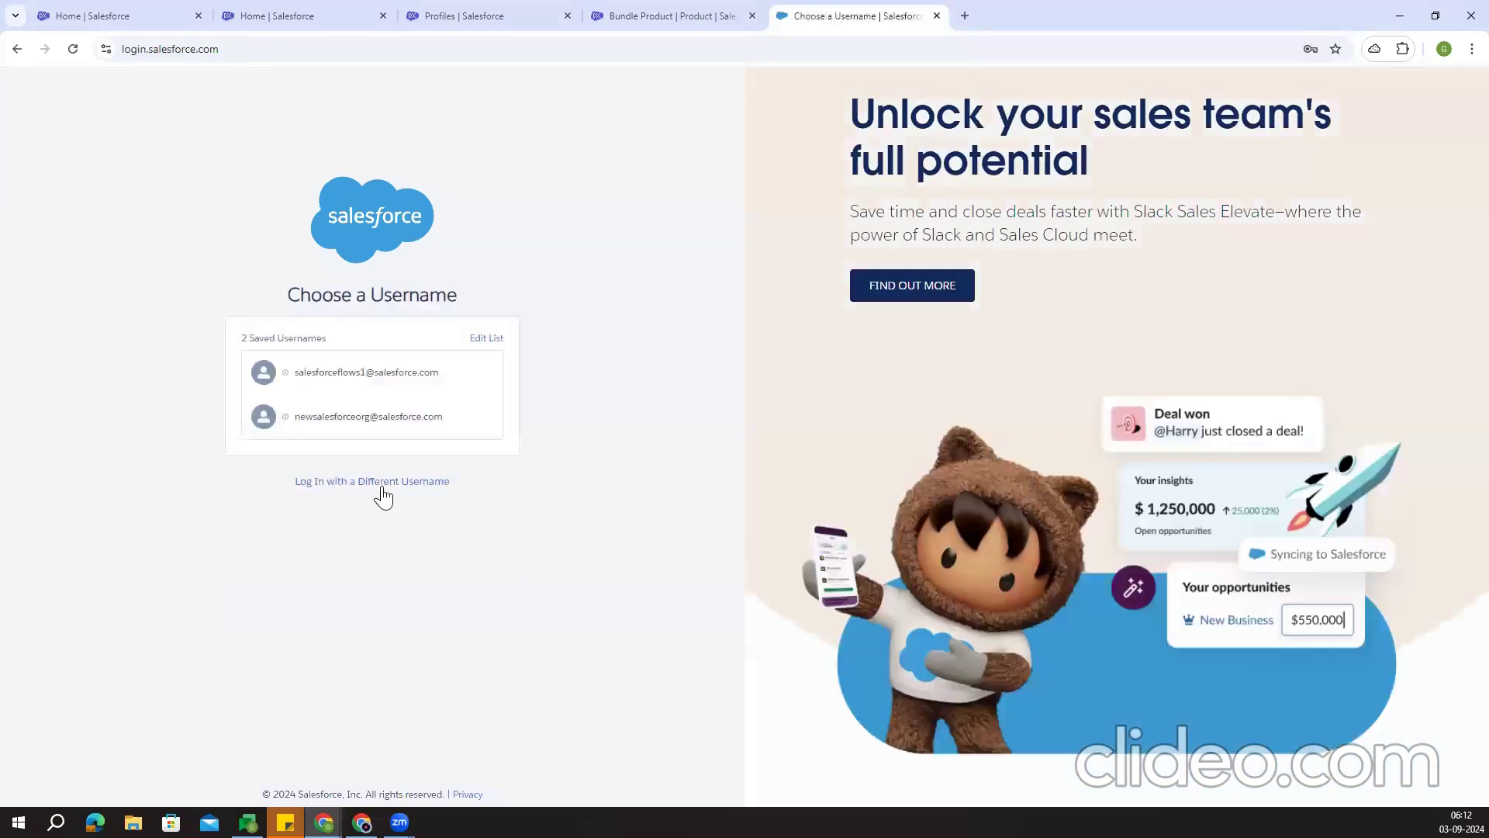
pyautogui.click(382, 481)
# Log in to Salesforce with the saved CPQ org username and its stored account password
pyautogui.click(386, 322)
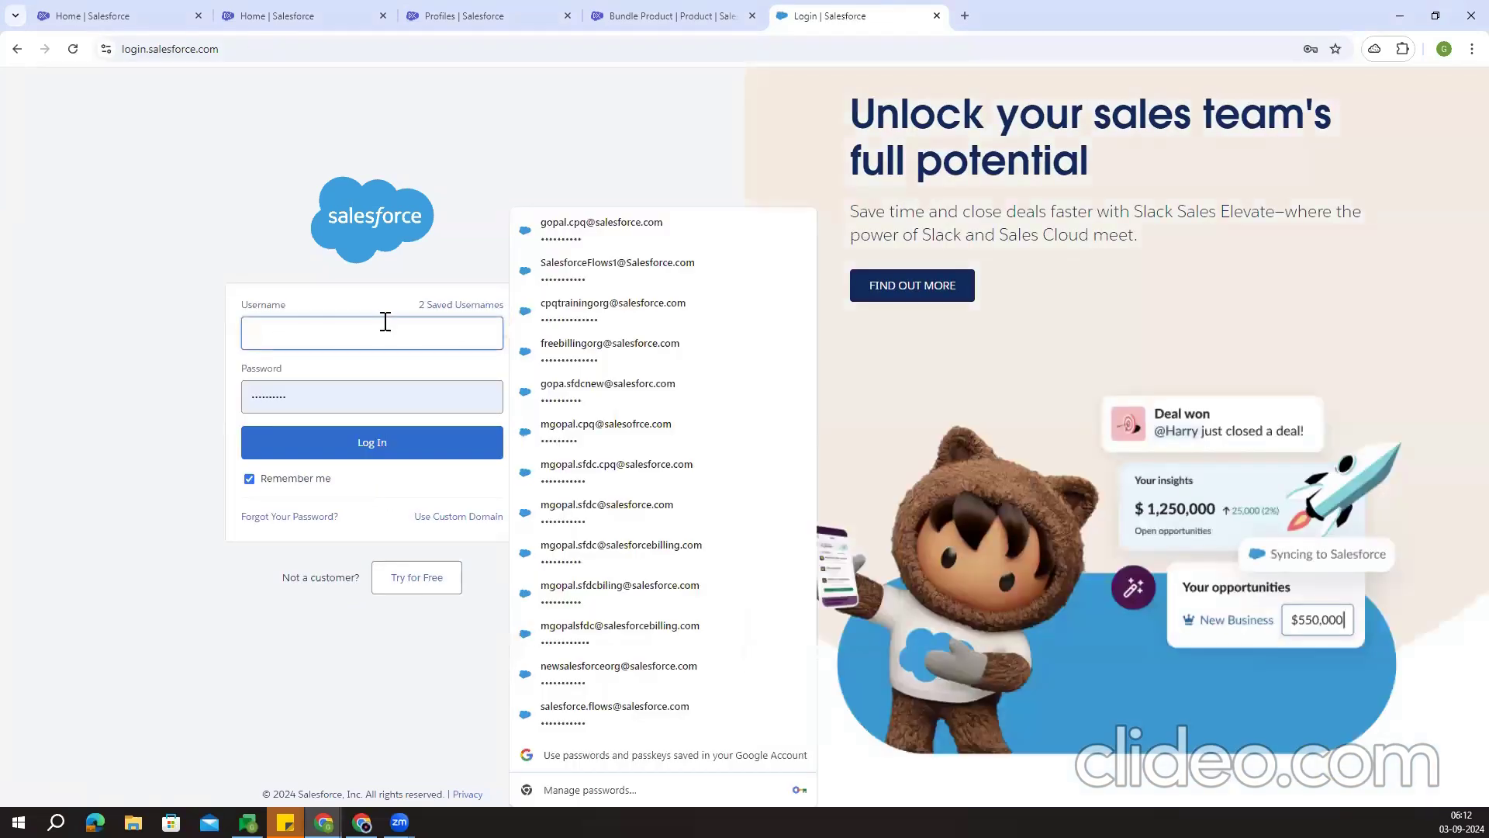
pyautogui.hotkey('ctrl', 'v')
pyautogui.click(427, 383)
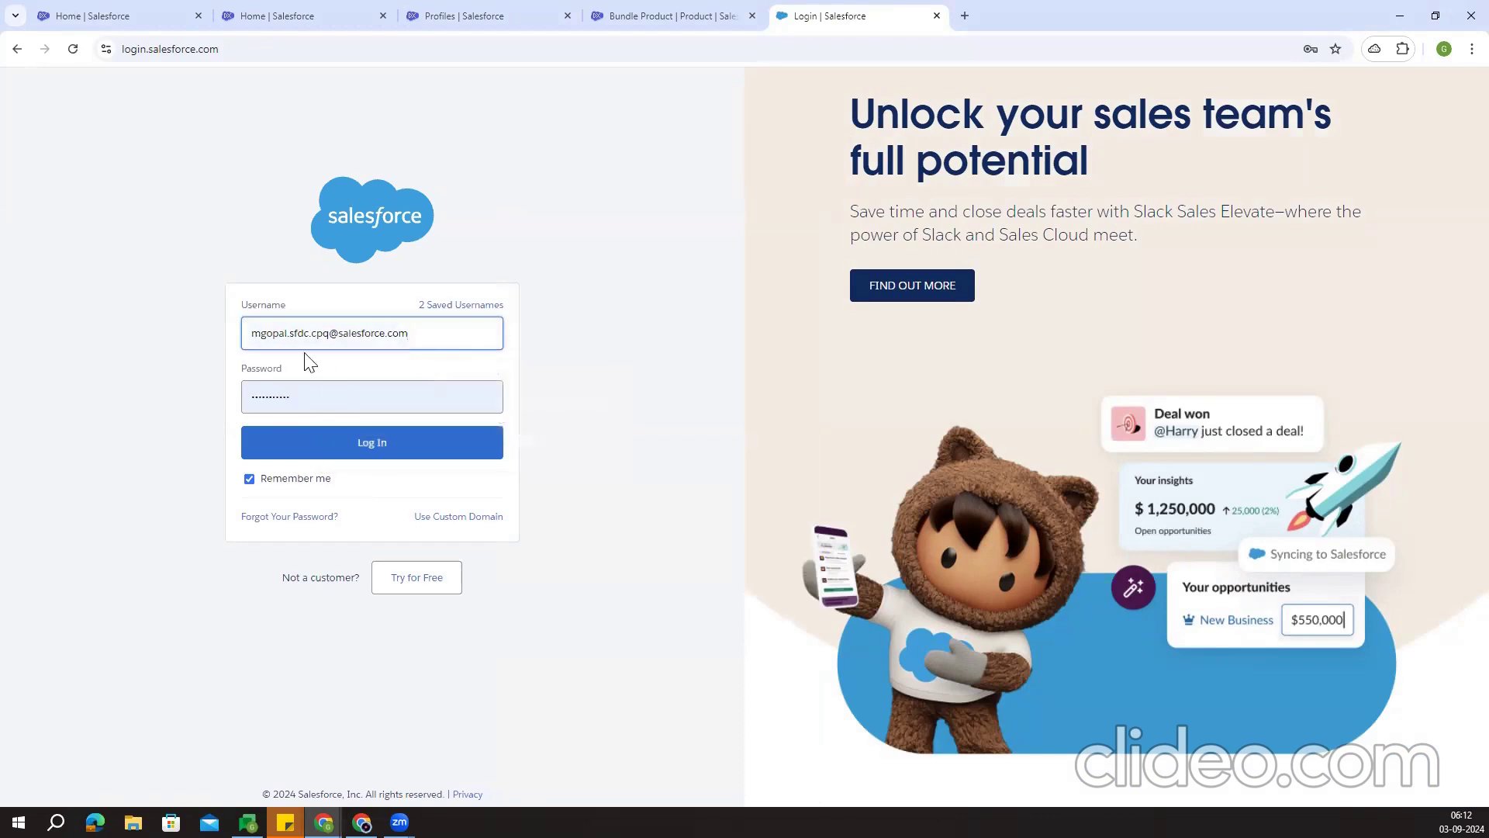
pyautogui.click(399, 447)
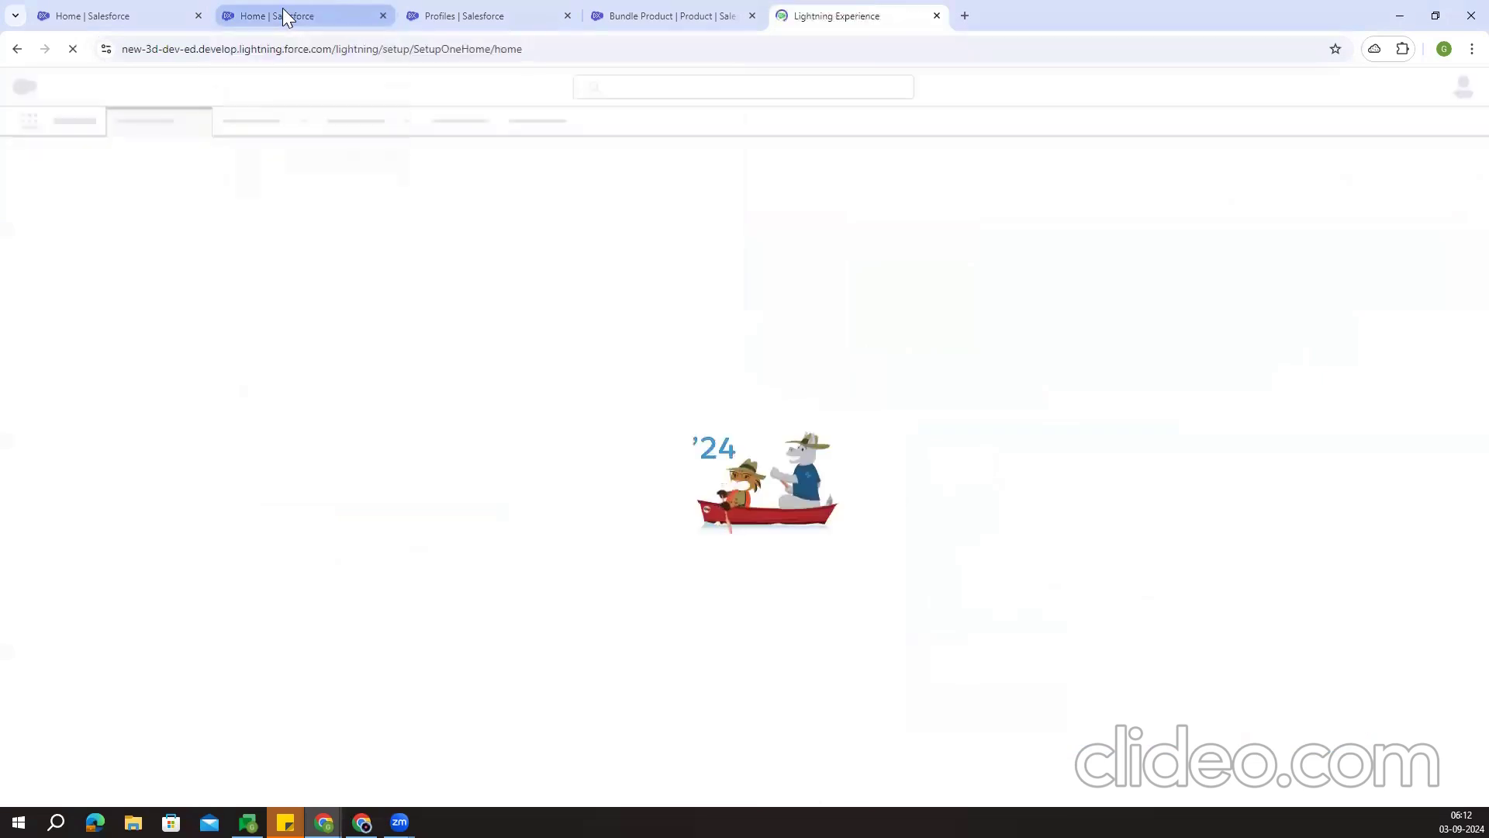
# Close the old org's browser tabs, keeping only the newly logged-in Setup home page
pyautogui.middleClick(284, 16)
pyautogui.middleClick(264, 13)
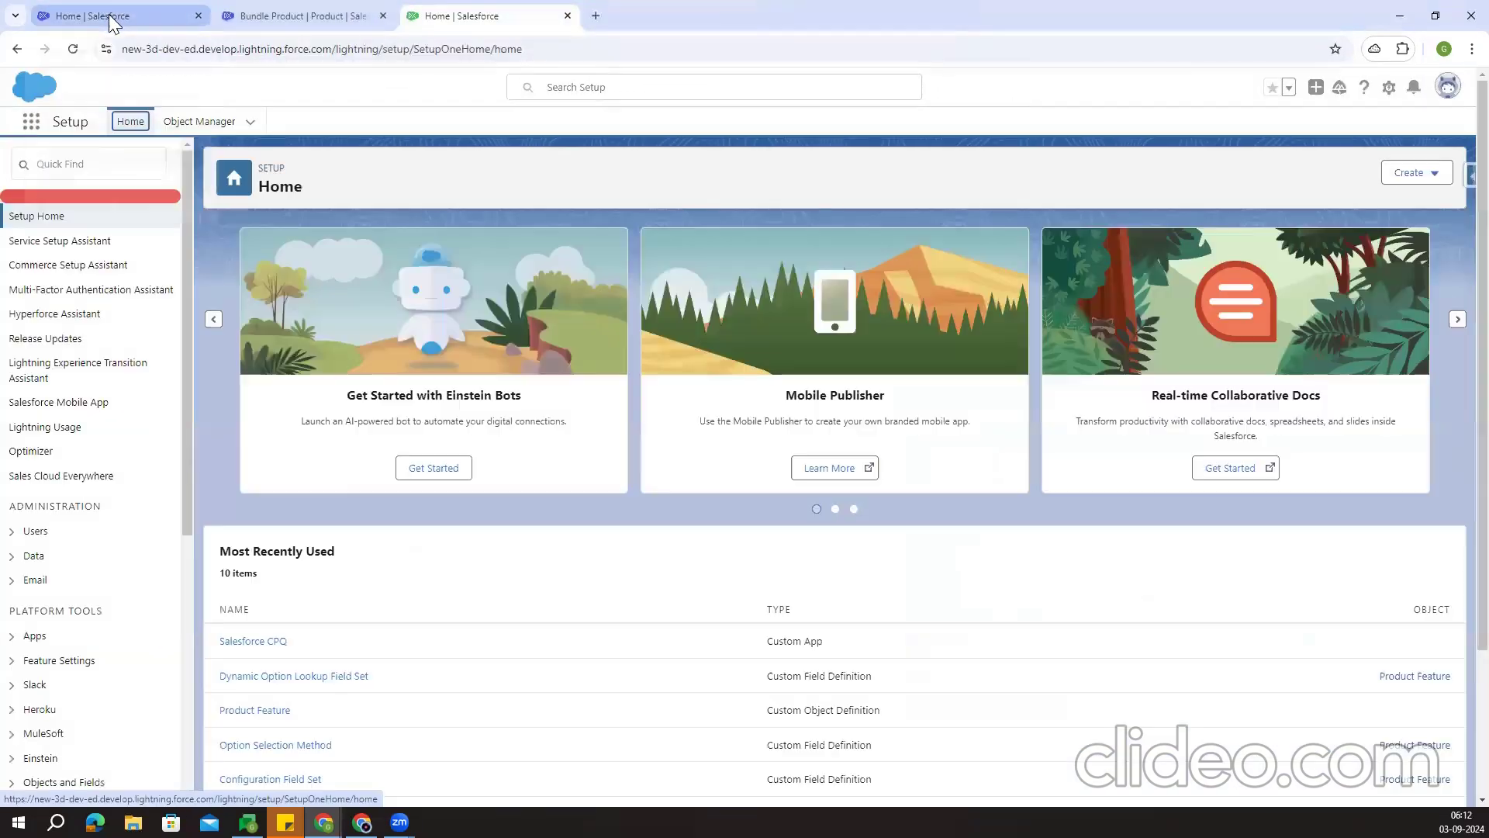
pyautogui.middleClick(108, 14)
pyautogui.middleClick(109, 14)
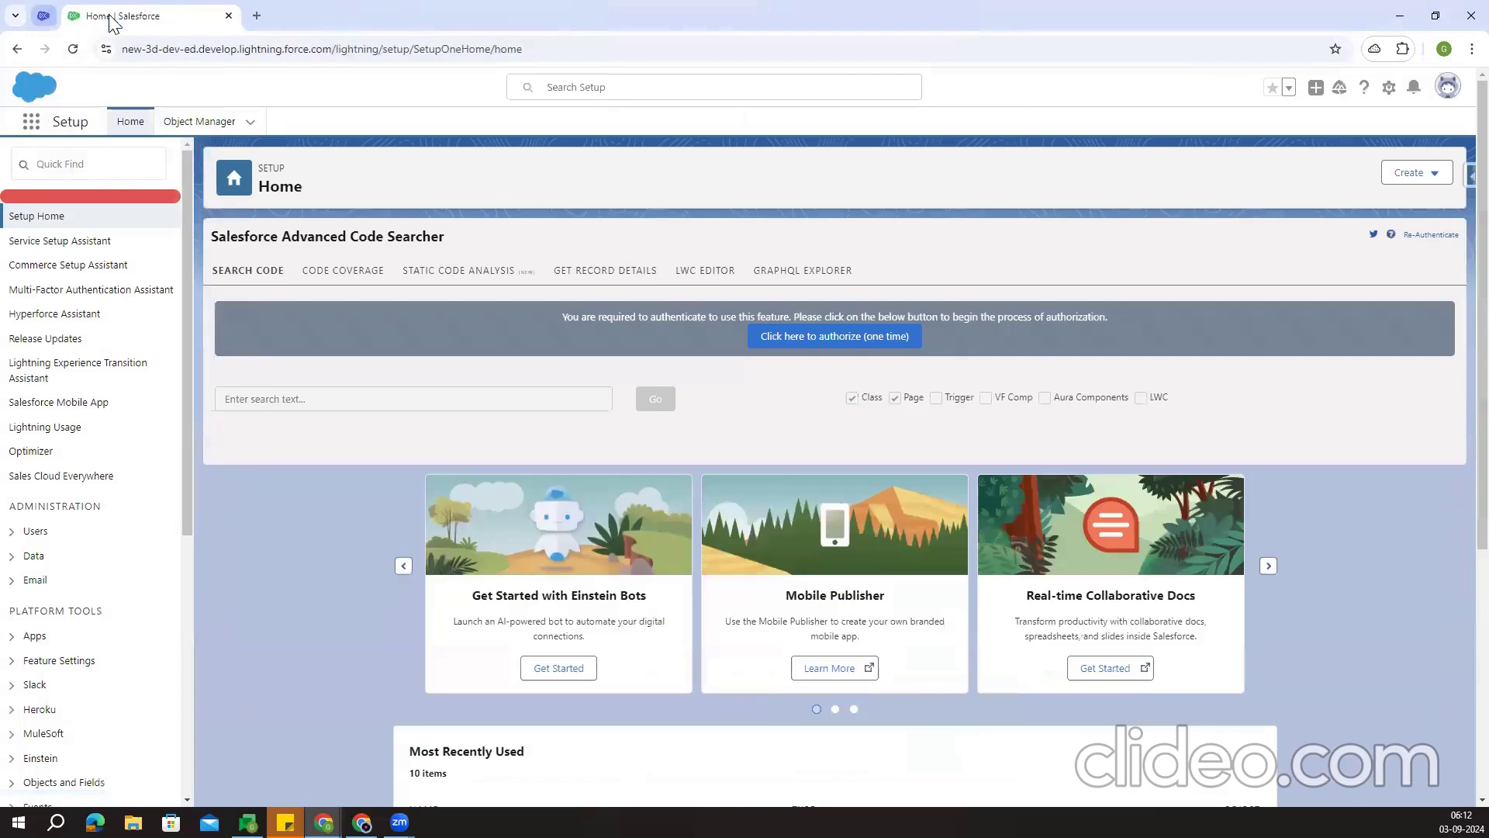
# Open the Salesforce CPQ app in a new browser tab and go to its Products list
pyautogui.click(31, 121)
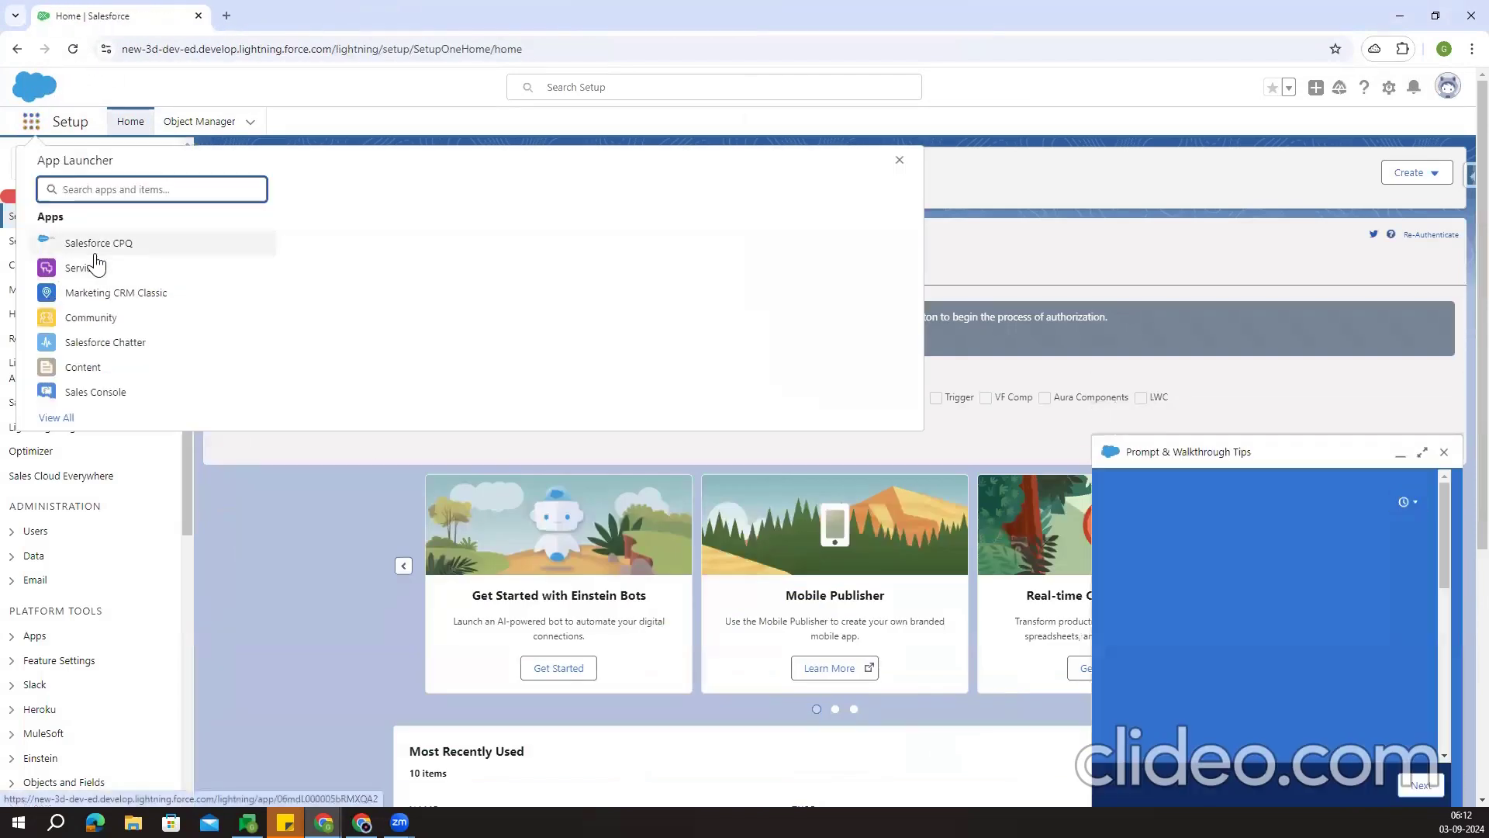
pyautogui.rightClick(96, 262)
pyautogui.click(155, 272)
pyautogui.click(284, 17)
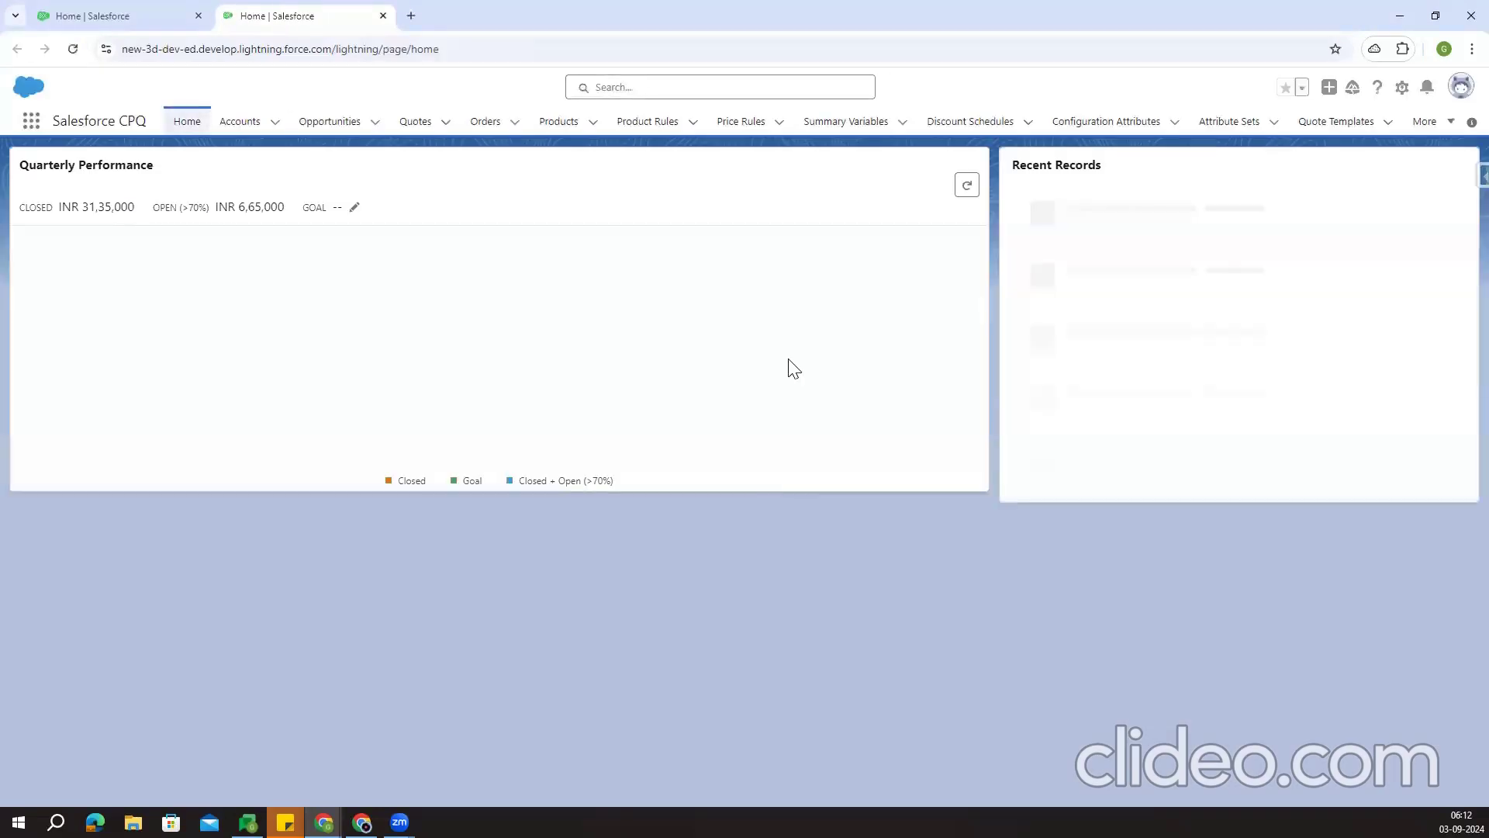
pyautogui.click(562, 124)
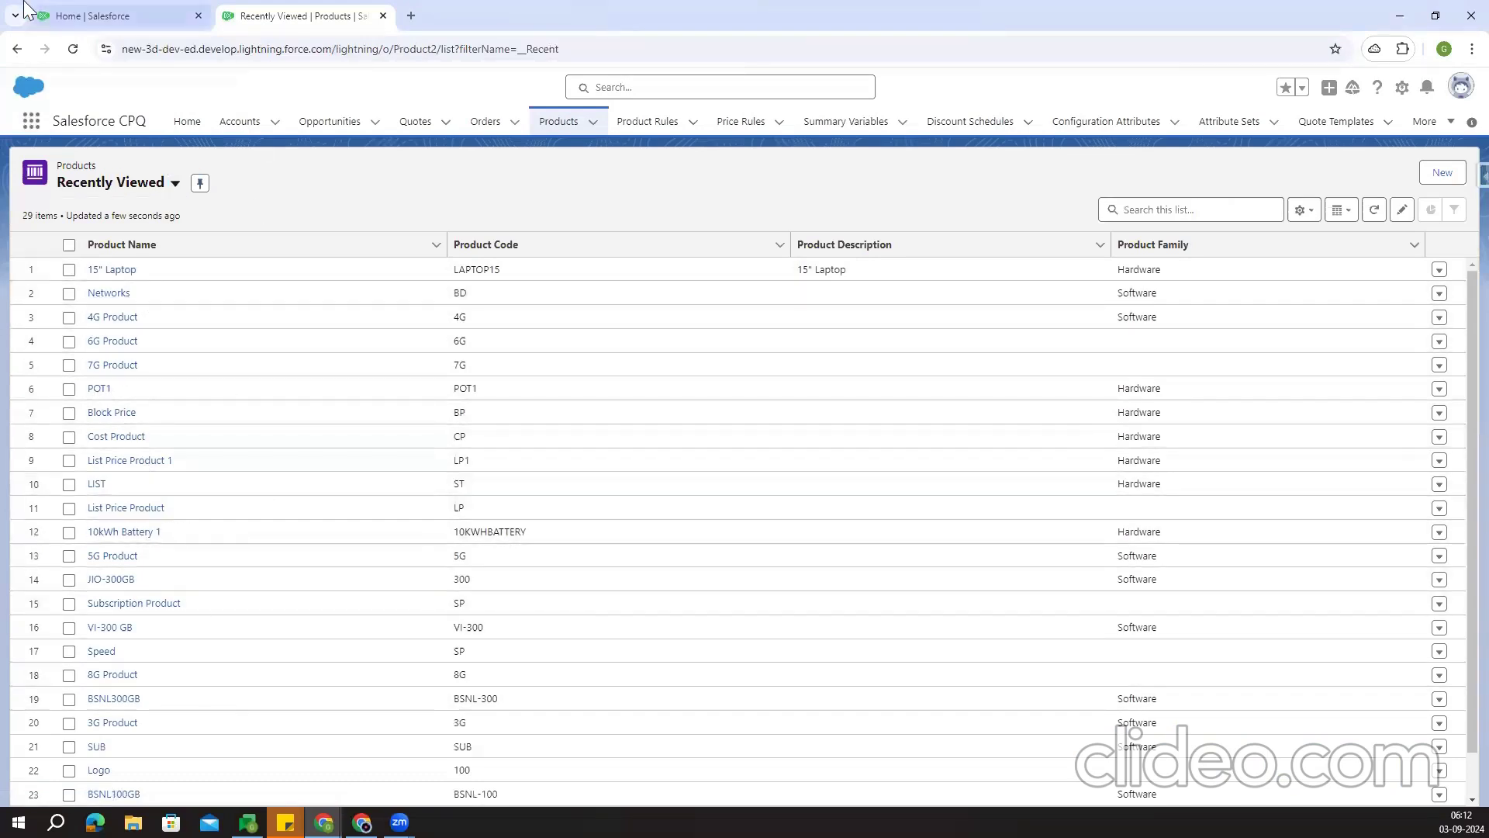
# Open Setup in another new browser tab and switch to it
pyautogui.click(147, 16)
pyautogui.click(1389, 88)
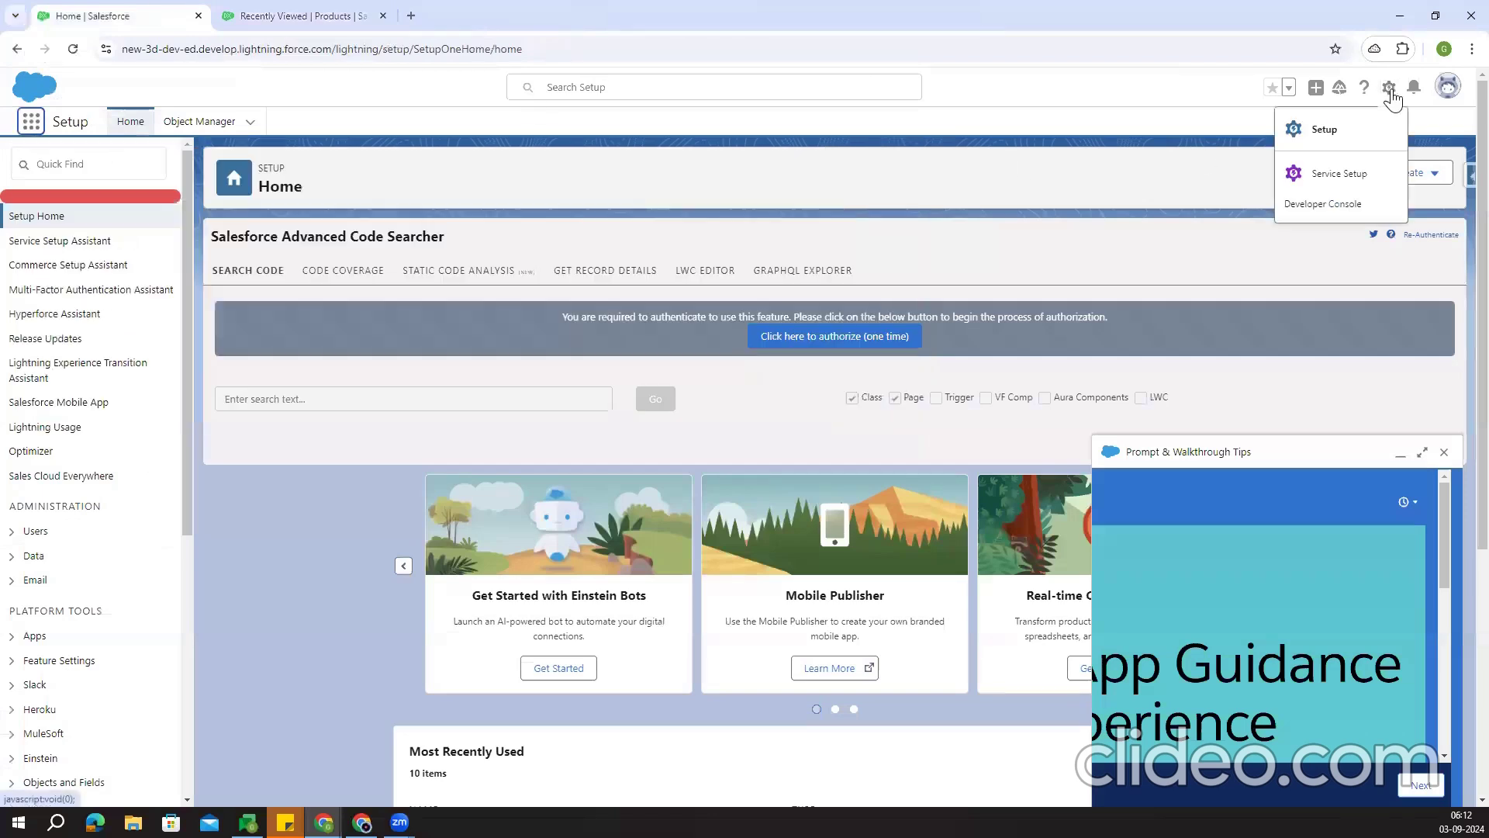
pyautogui.rightClick(1328, 129)
pyautogui.click(1210, 147)
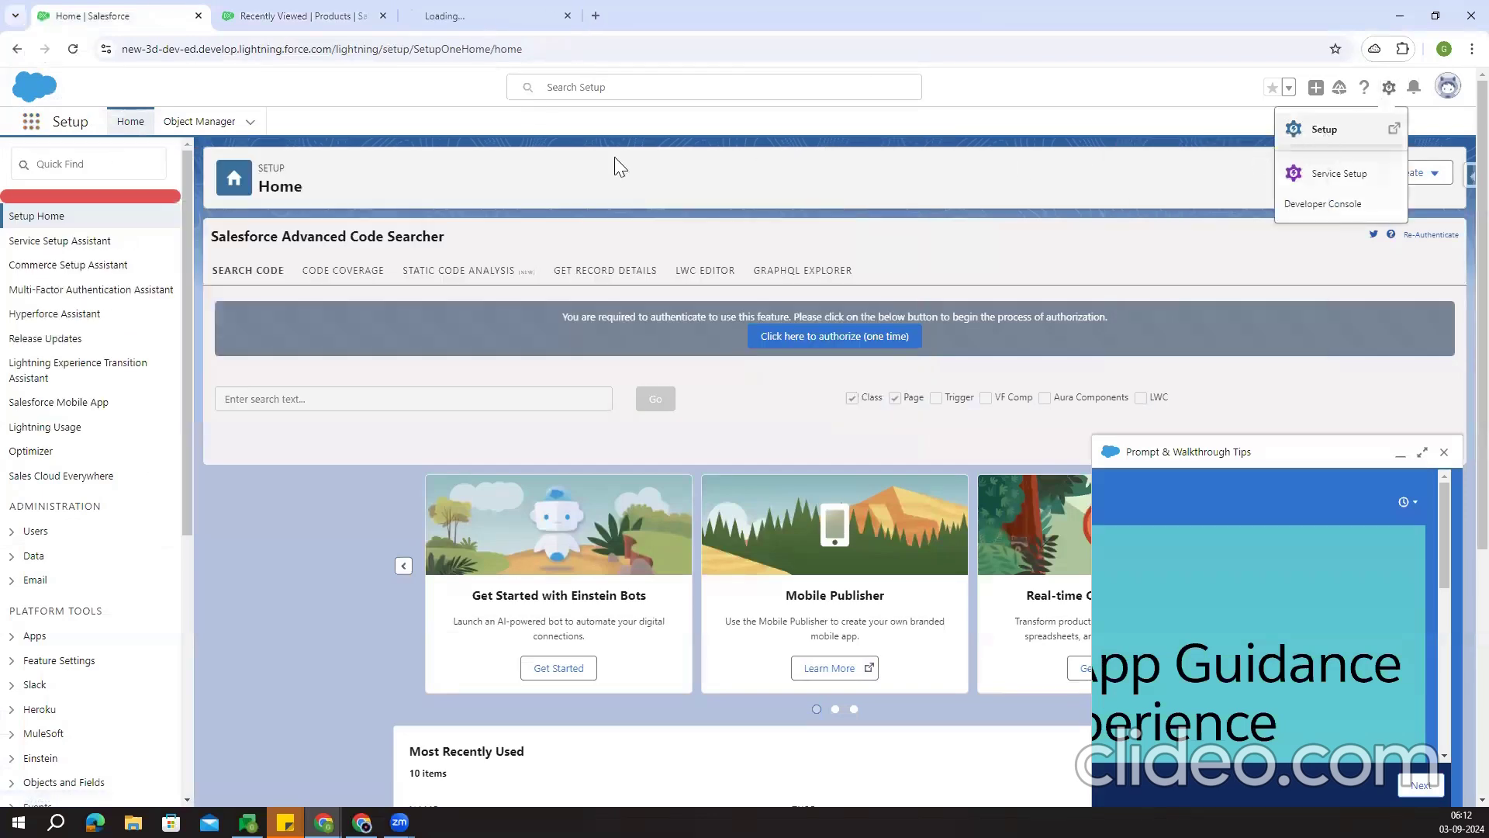
pyautogui.click(450, 16)
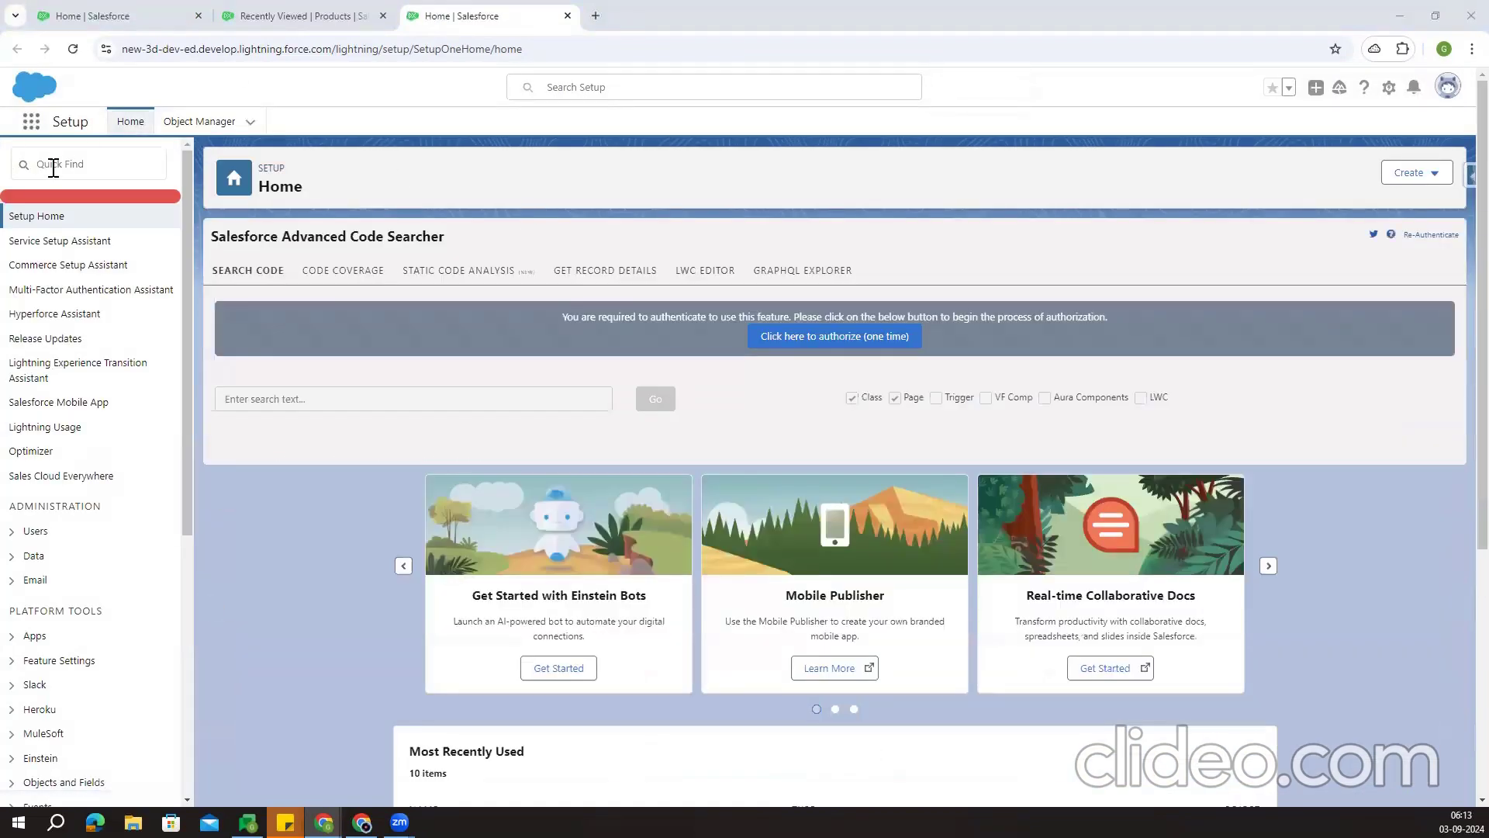
# Search Setup for "profile" and open the Profiles page
pyautogui.click(53, 166)
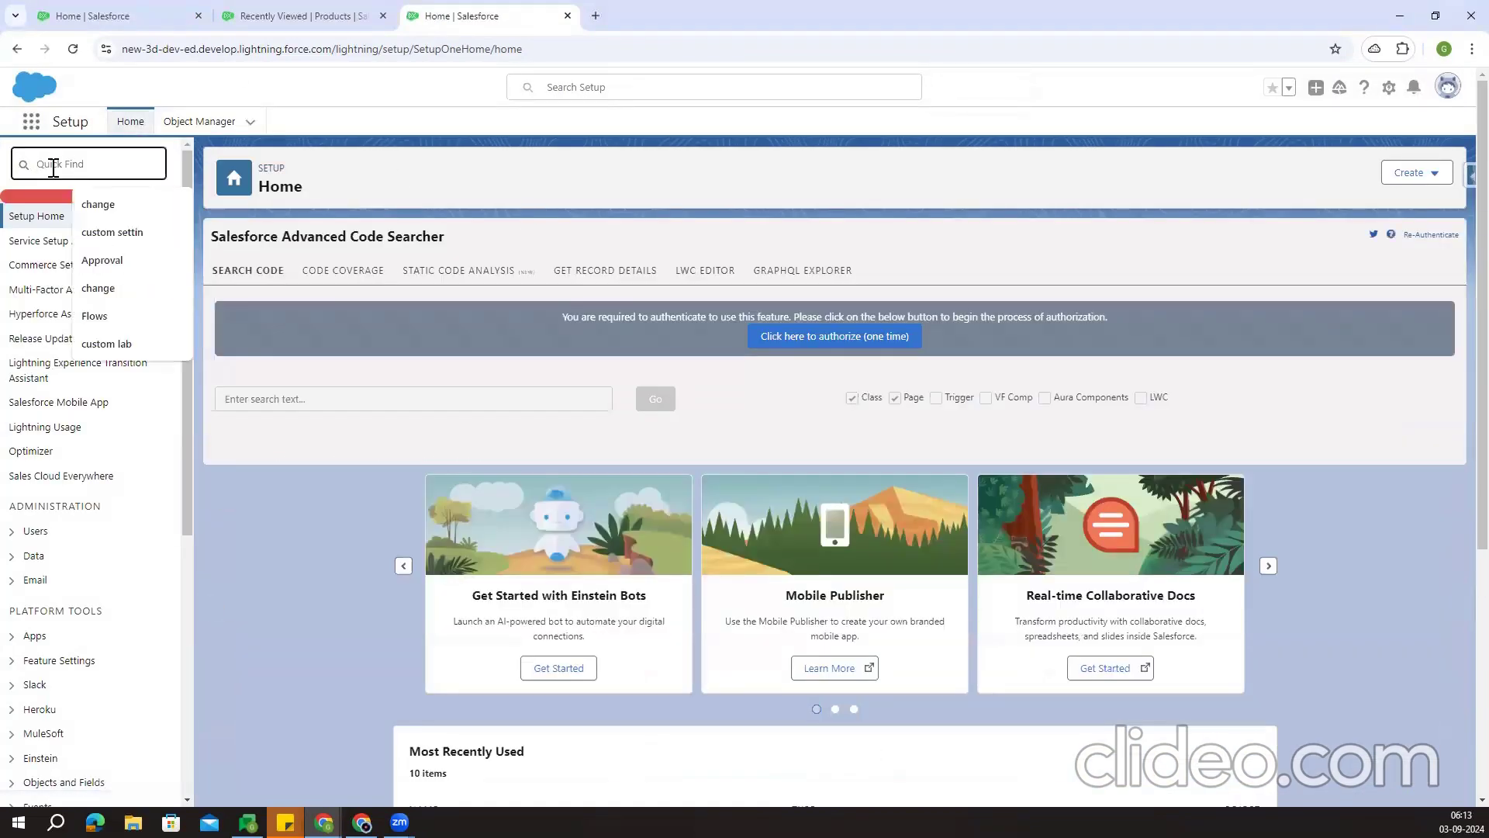
pyautogui.write('p')
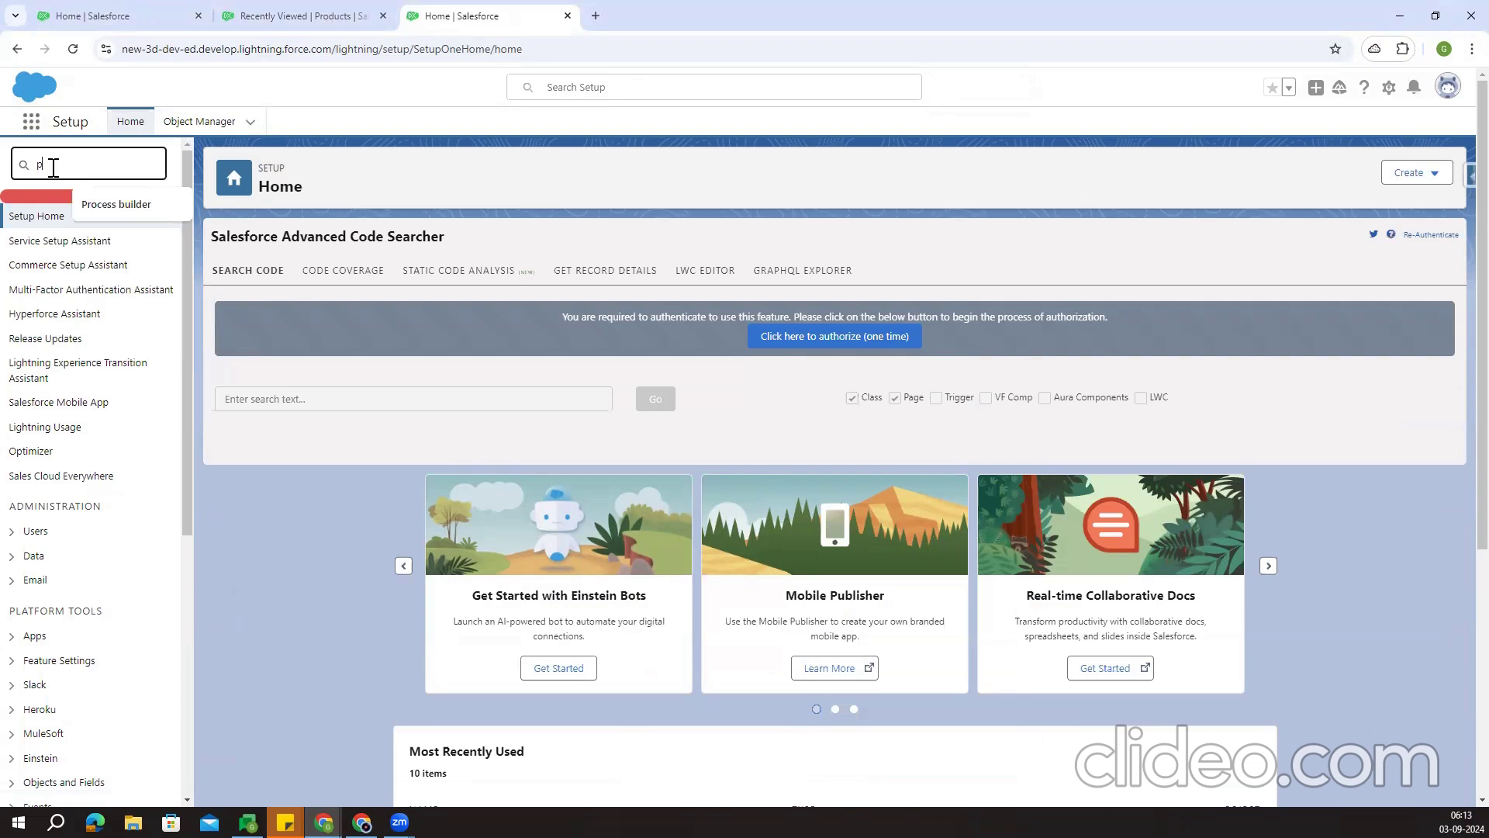
pyautogui.write('rofile')
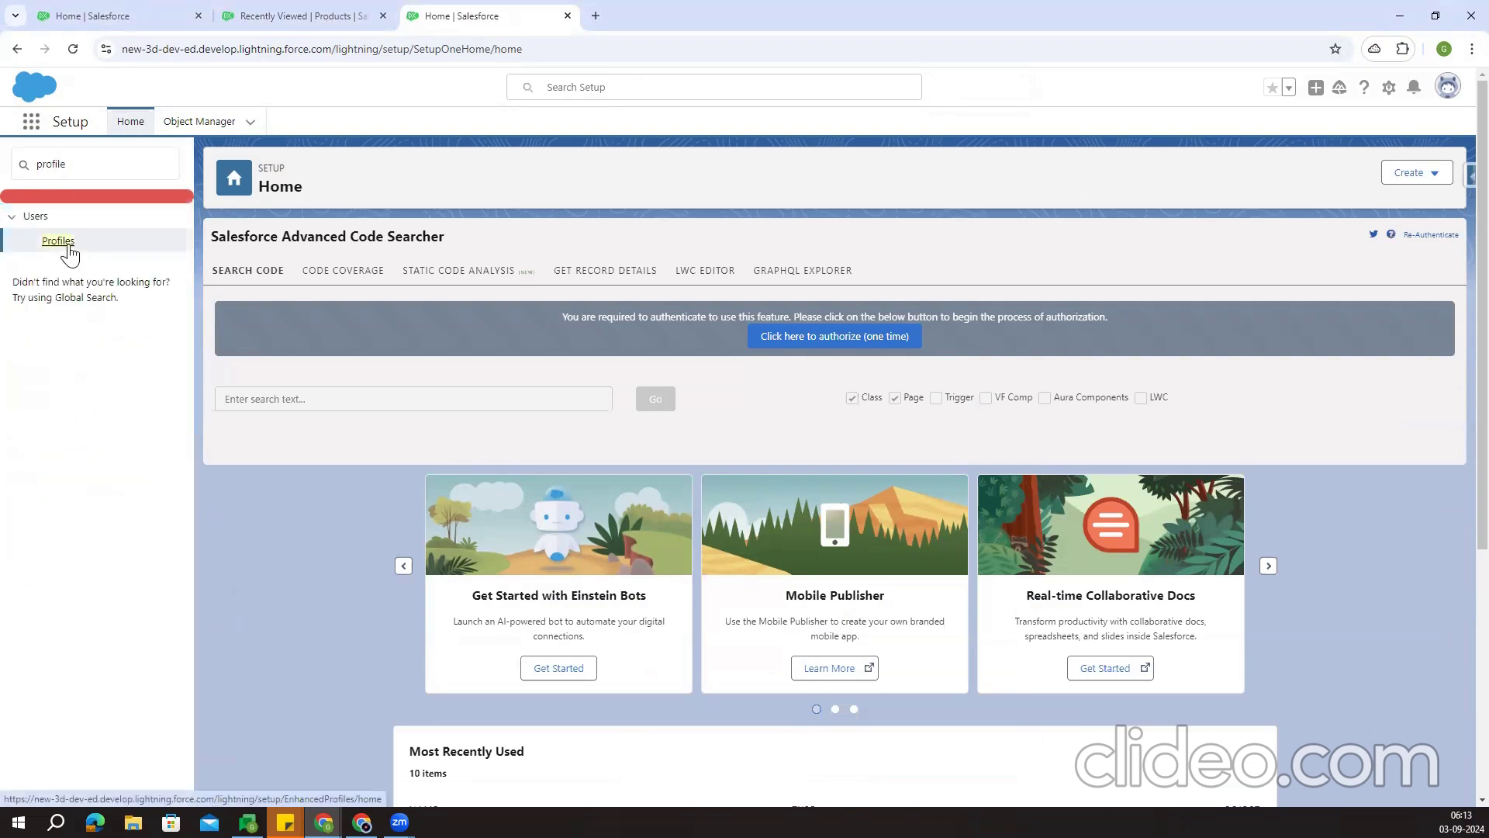
pyautogui.click(58, 241)
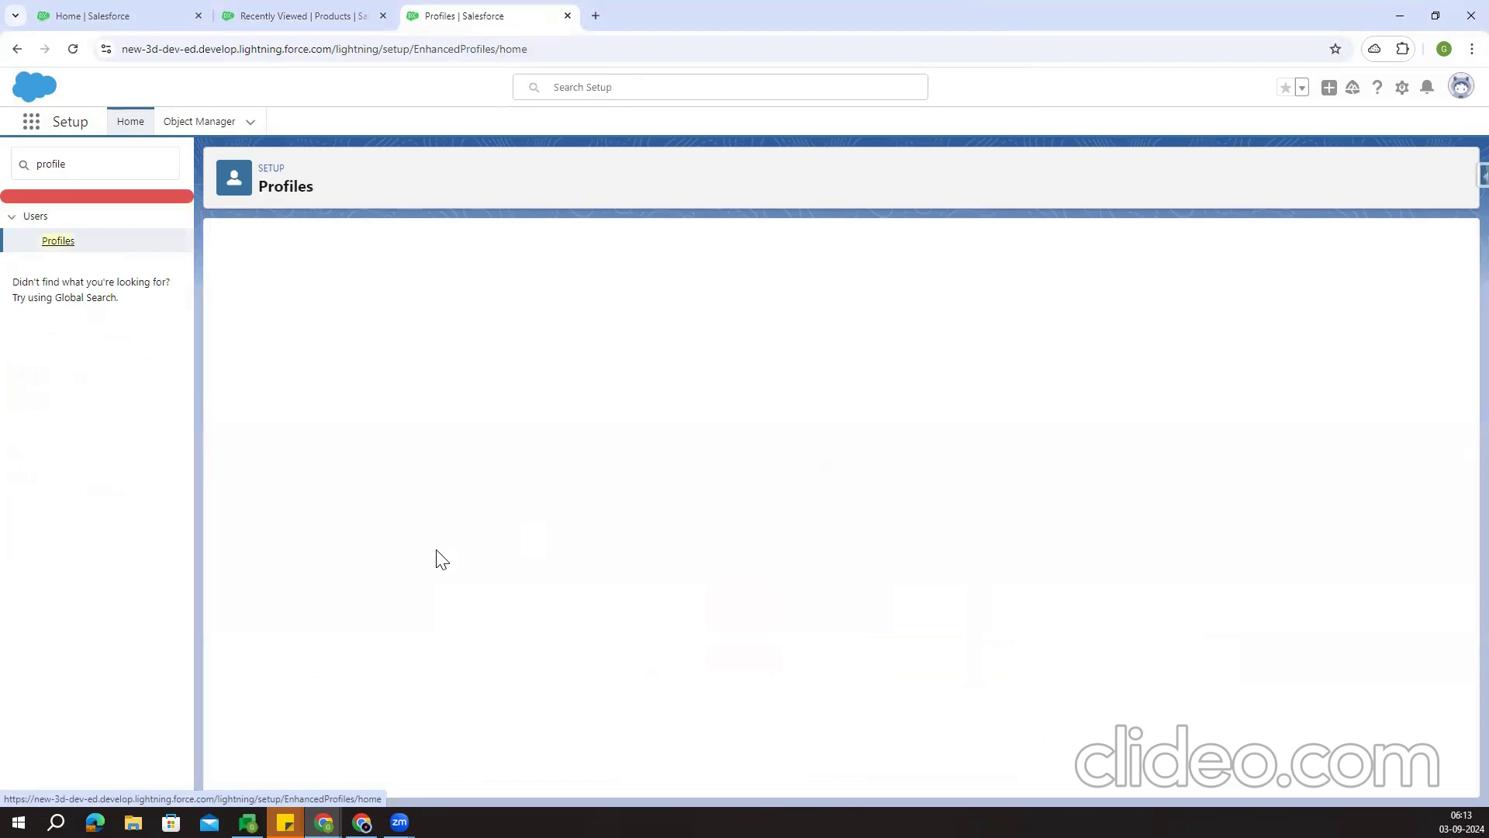
# Show 50 records per page in the profile list and open the System Administrator profile
pyautogui.scroll(-1, 423, 551)
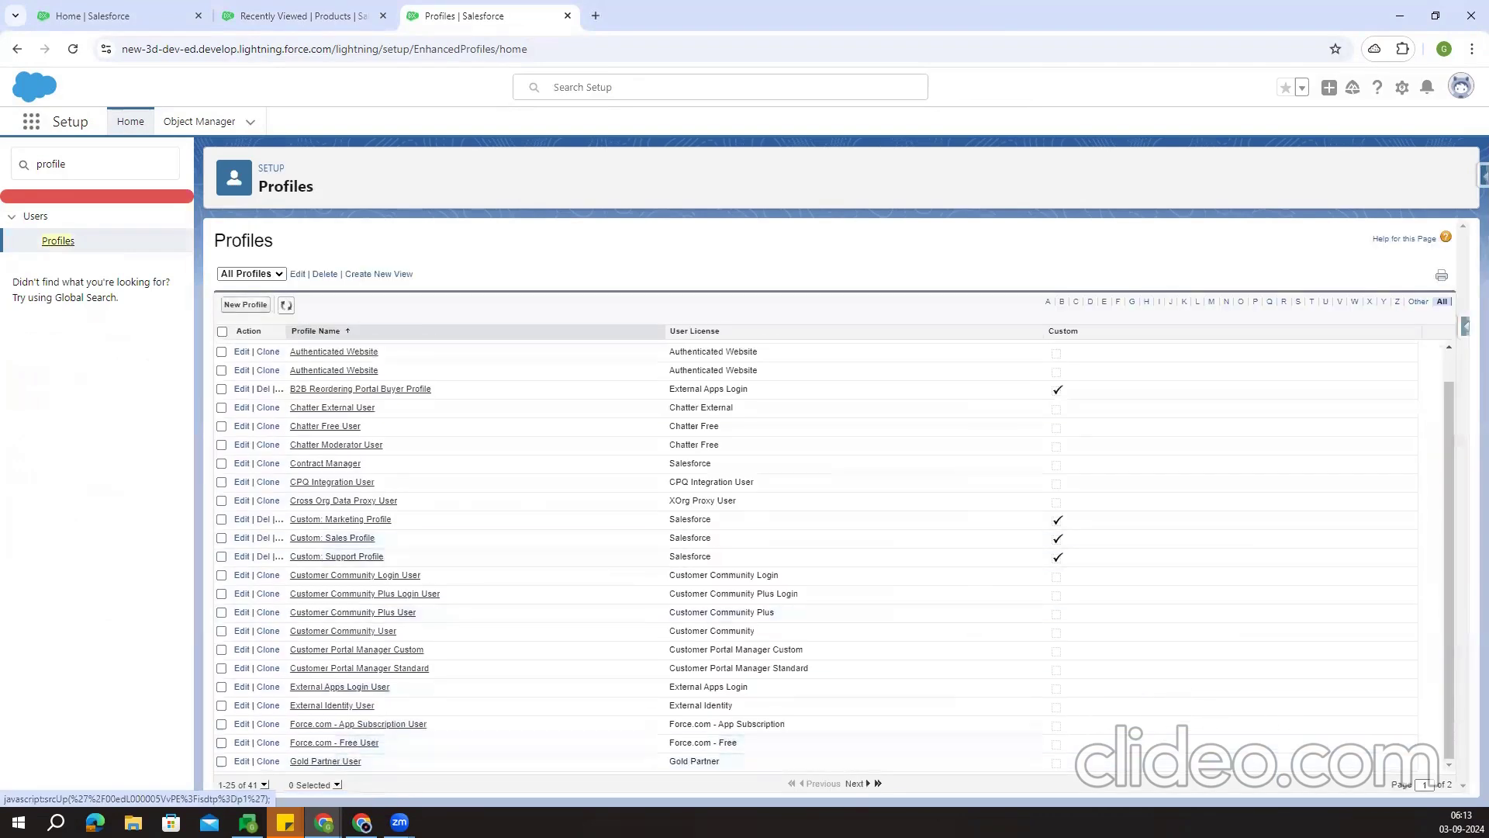
pyautogui.click(263, 784)
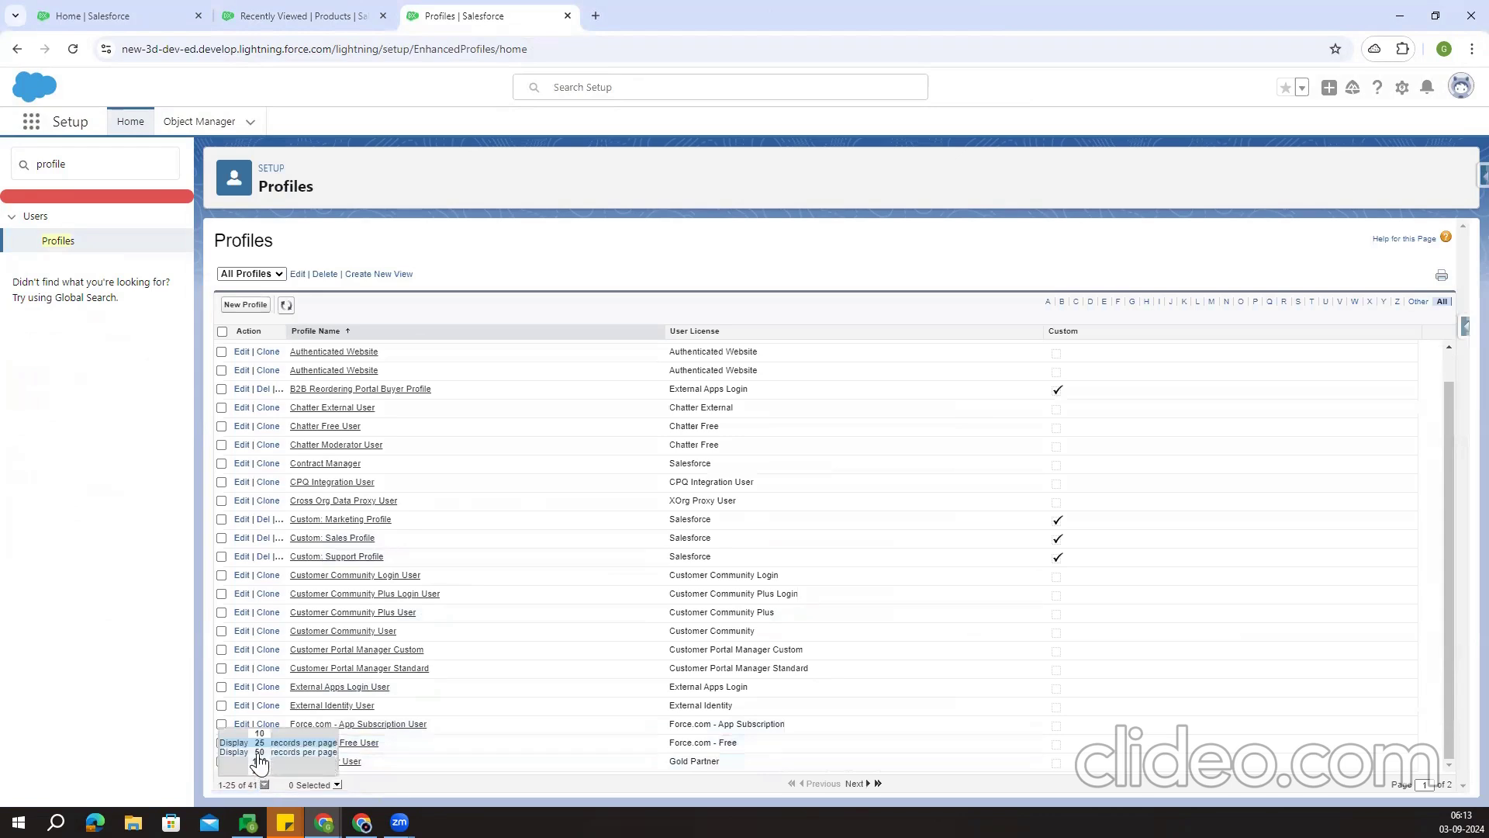
pyautogui.click(261, 763)
pyautogui.scroll(-4, 449, 632)
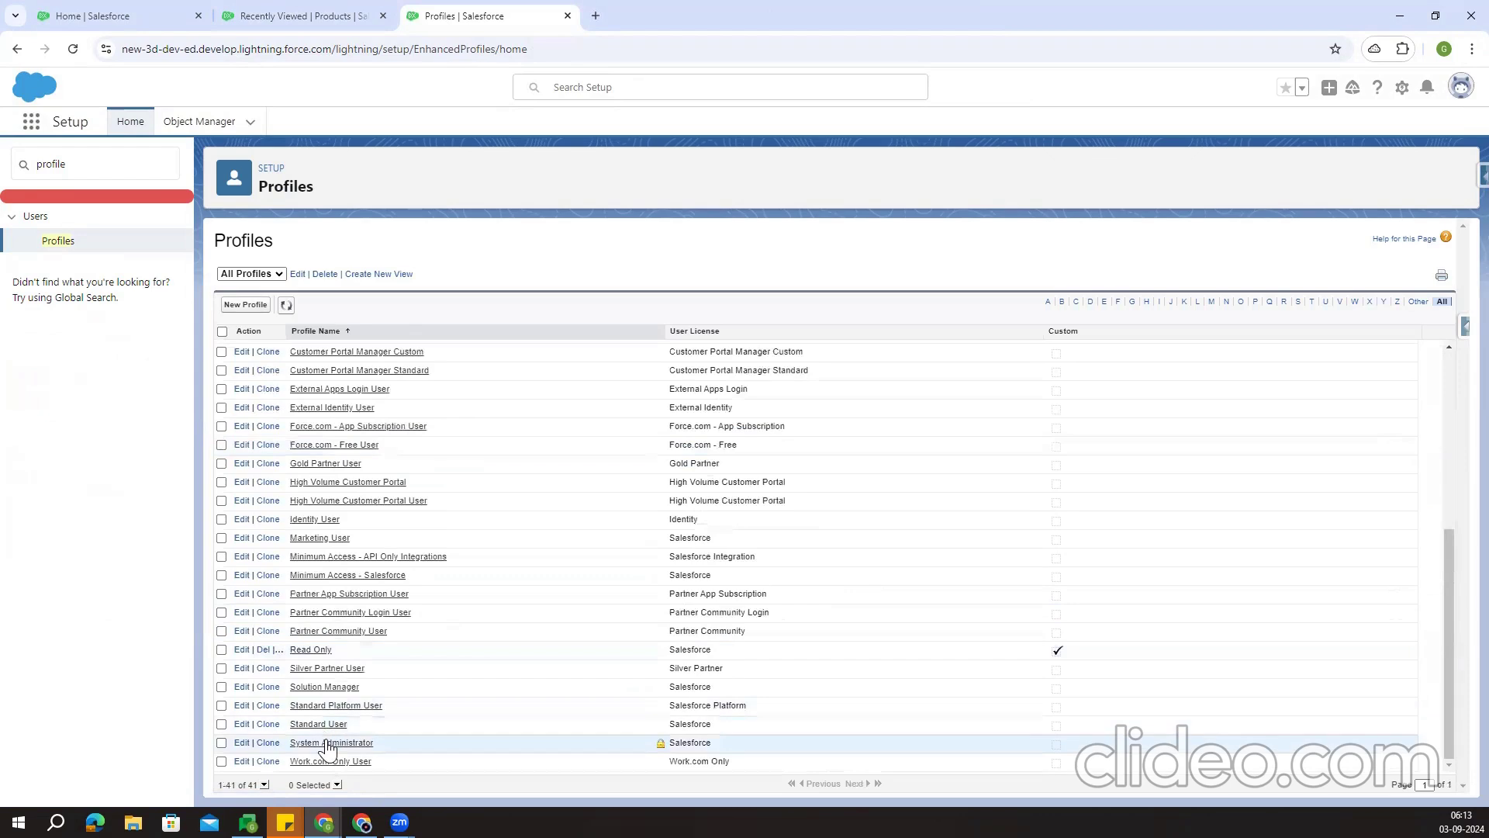
pyautogui.click(326, 743)
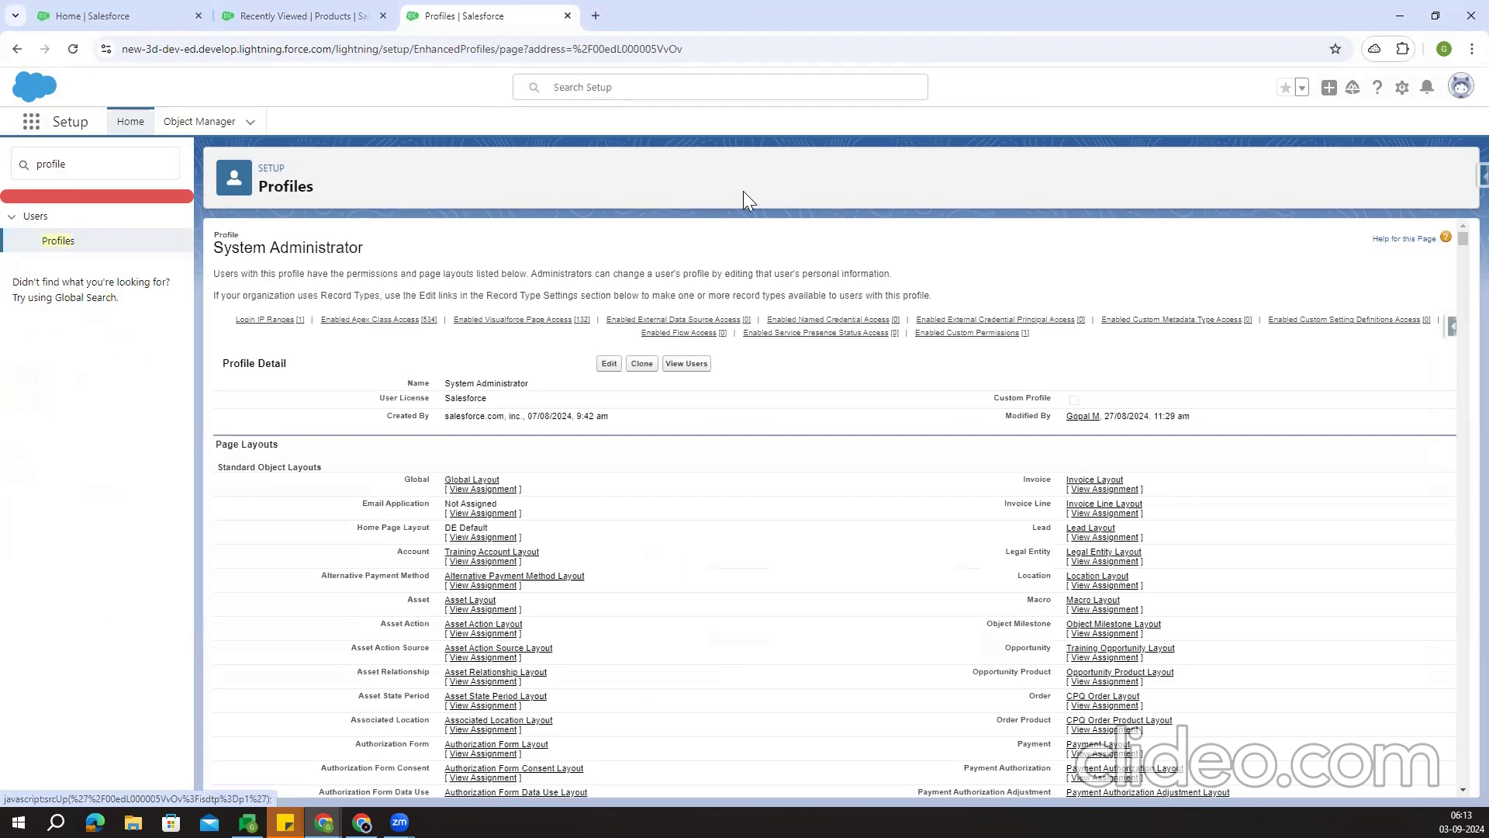
# Search the System Administrator profile page for "record type" to reach the Custom Record Type Settings section
pyautogui.hotkey('ctrl', 'f')
pyautogui.press('Return')
pyautogui.press('Return')
pyautogui.press('Return')
pyautogui.press('Return')
pyautogui.press('Return')
pyautogui.press('Return')
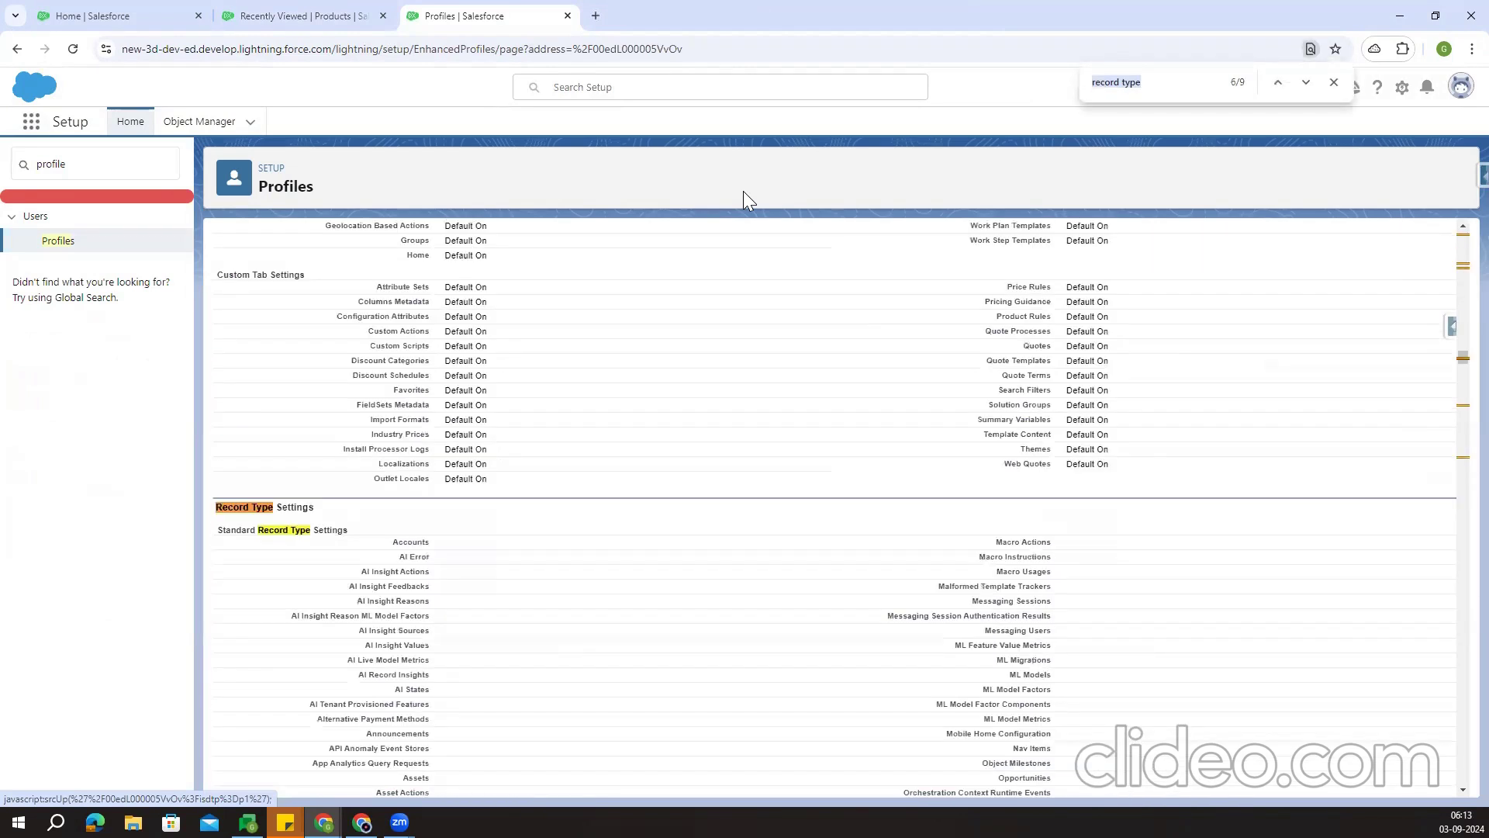
pyautogui.press('Return')
pyautogui.press('Return')
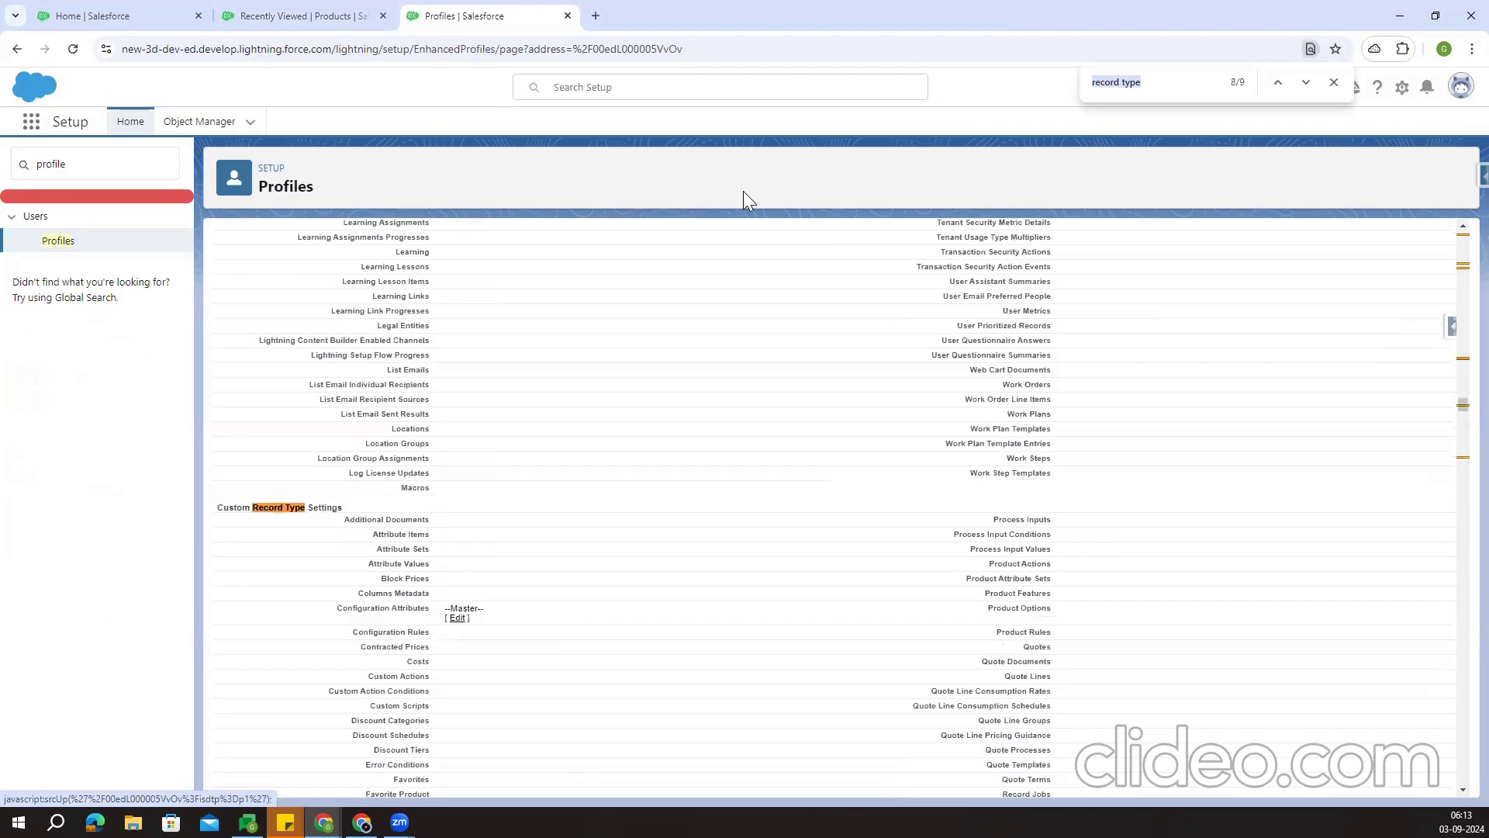
# Open the Configuration Attributes entry under Custom Record Type Settings for editing
pyautogui.click(1466, 50)
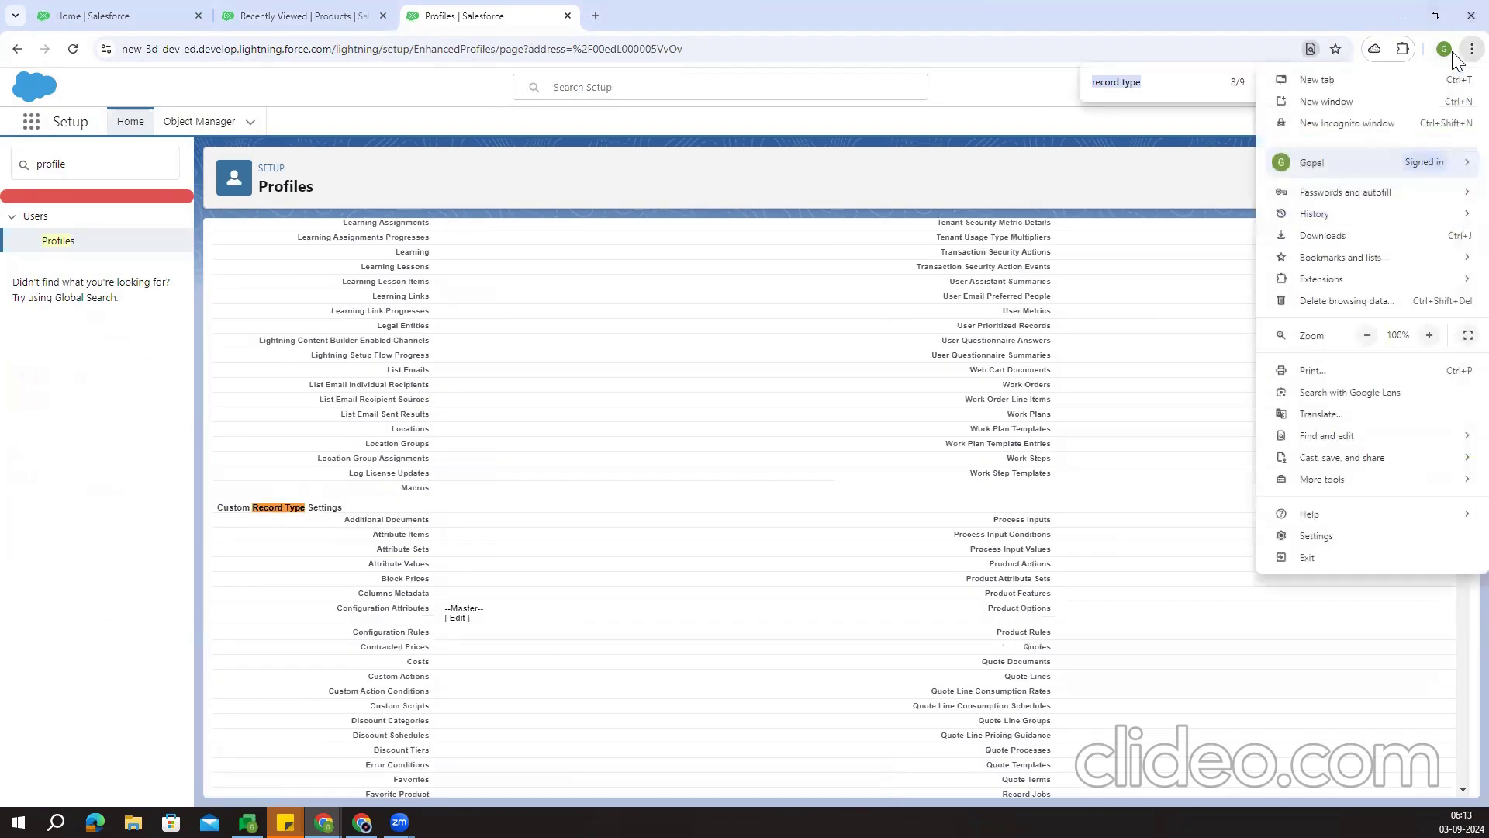
pyautogui.click(225, 512)
pyautogui.moveTo(225, 512); pyautogui.dragTo(342, 508)
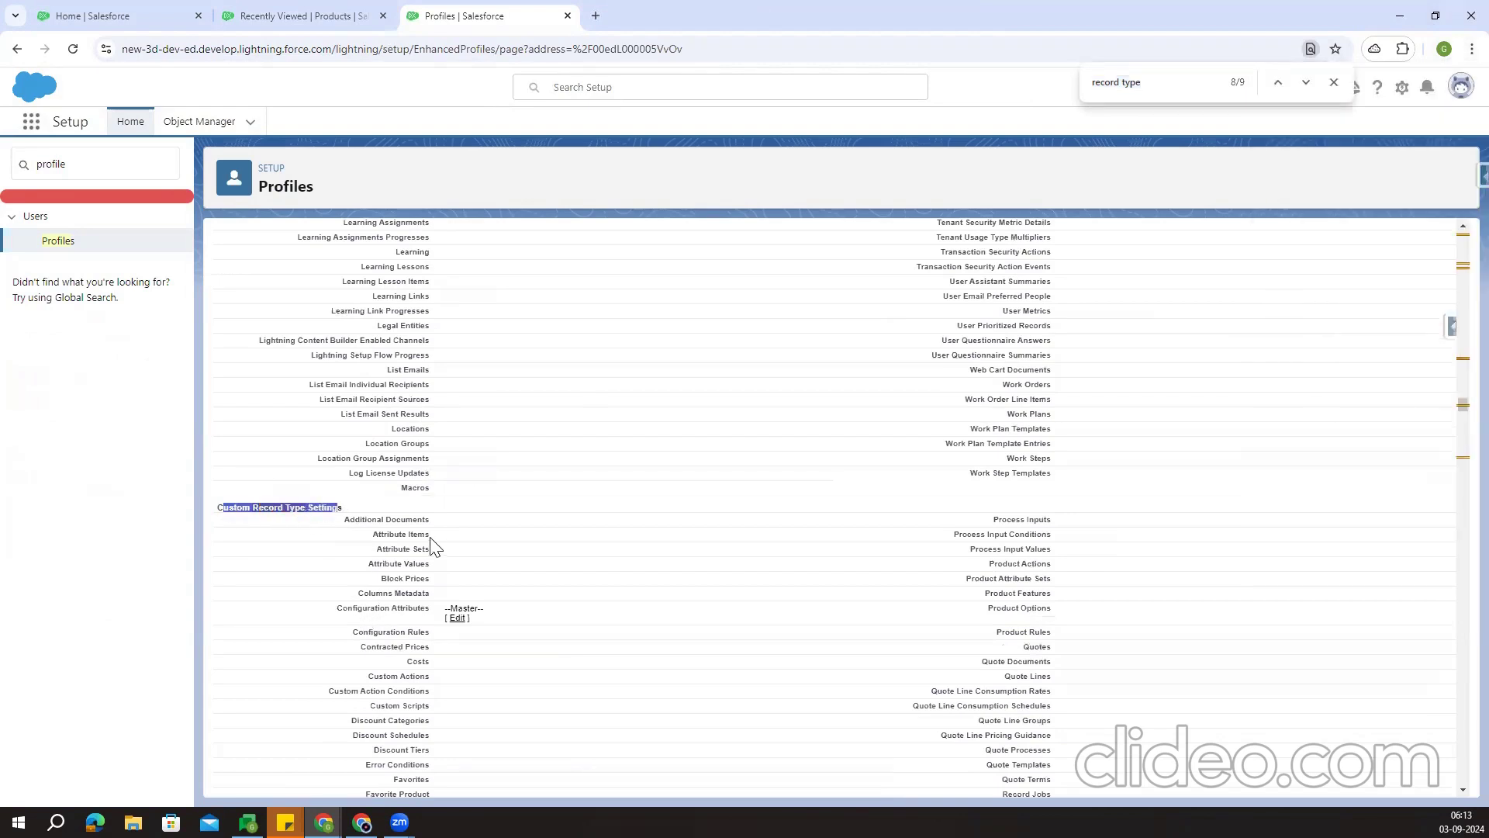
pyautogui.scroll(-2, 381, 473)
pyautogui.moveTo(338, 456)
pyautogui.mouseDown()
pyautogui.moveTo(445, 457)
pyautogui.moveTo(338, 459)
pyautogui.mouseUp()
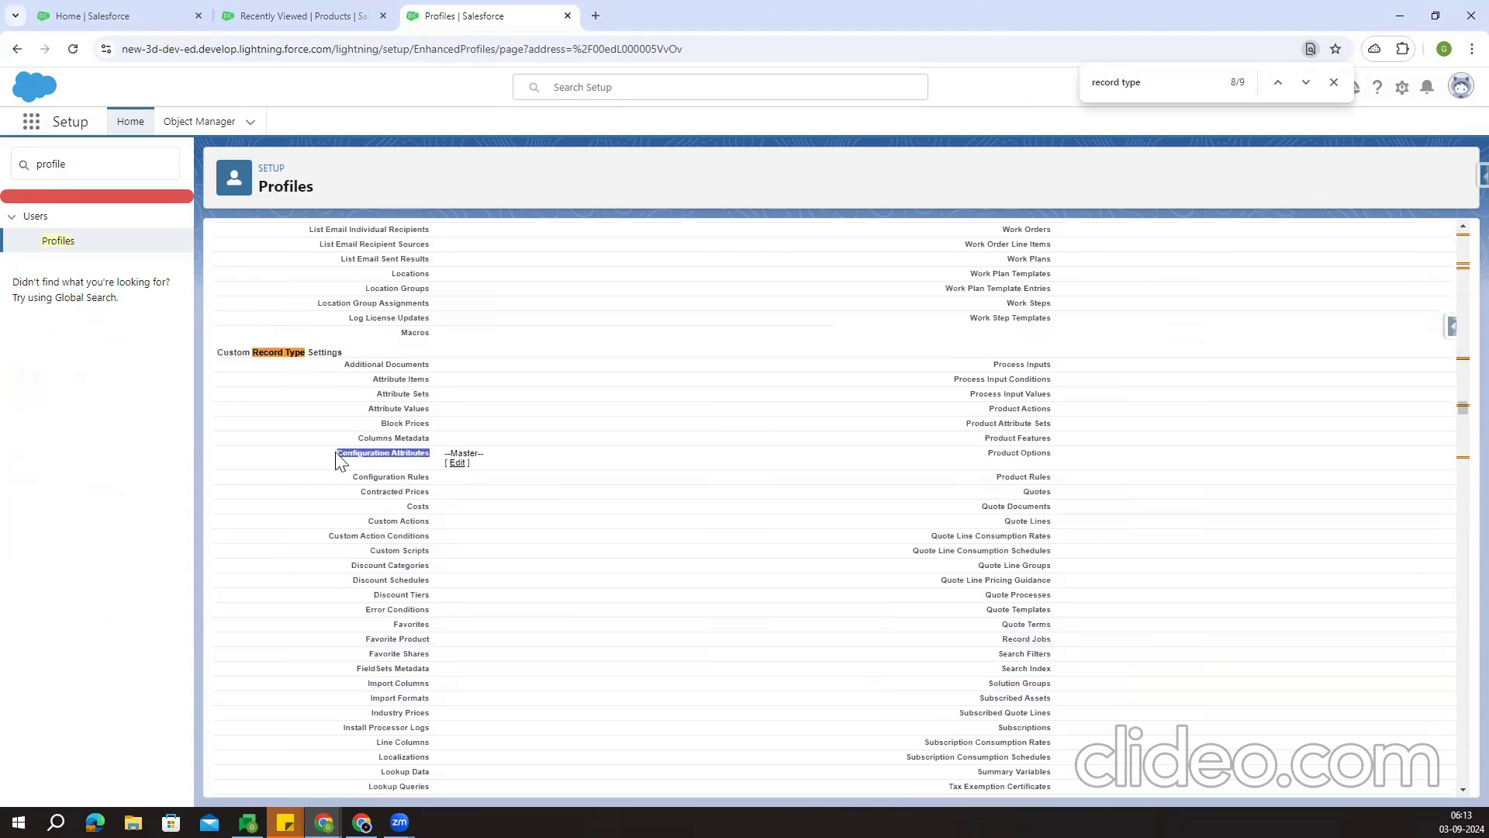
pyautogui.click(457, 464)
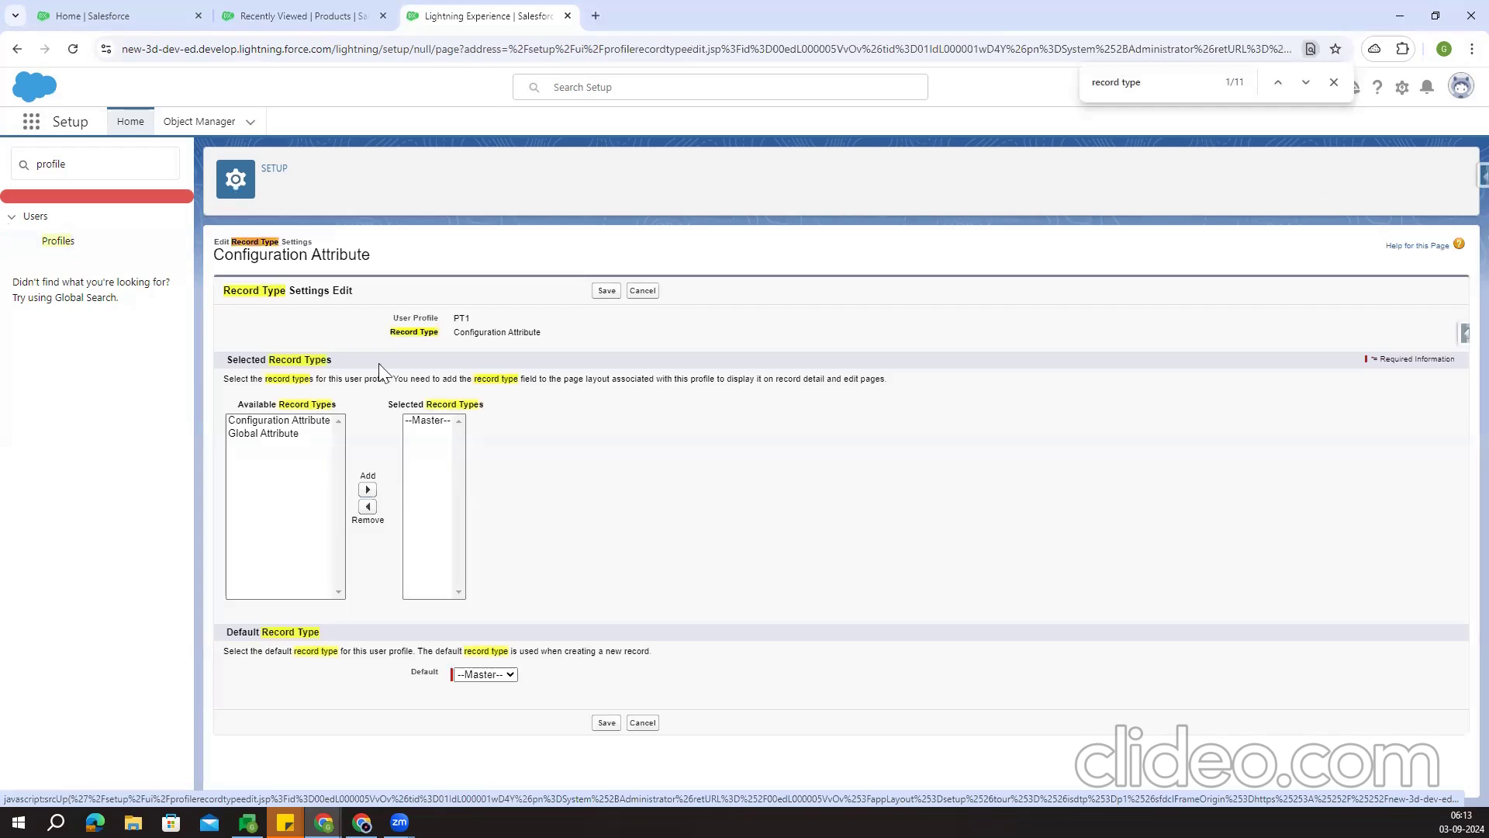
# Add Configuration Attribute and Global Attribute to the profile's selected record types, save, and close the page search
pyautogui.click(282, 422)
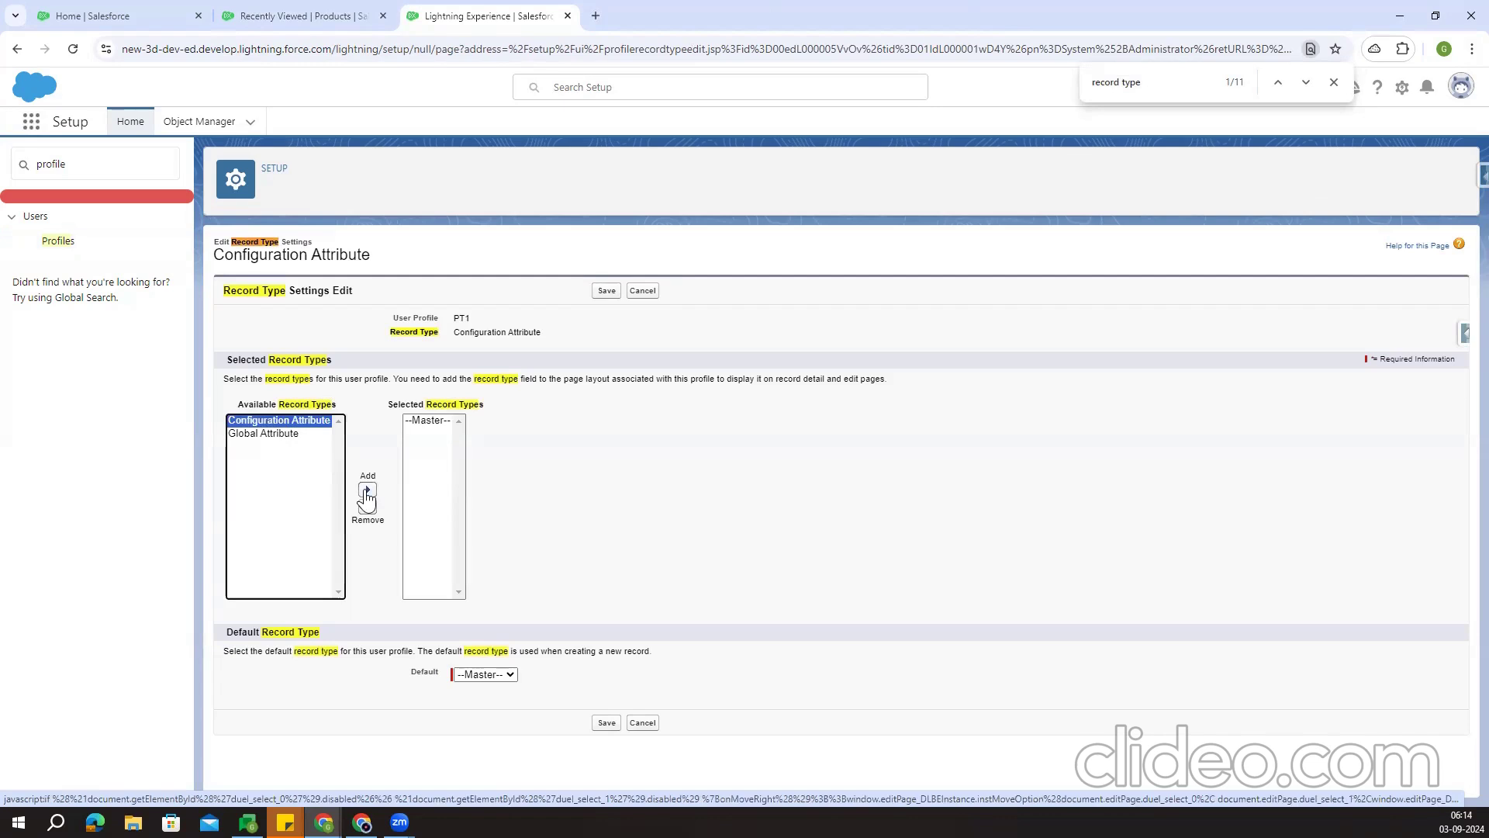
pyautogui.click(367, 489)
pyautogui.click(283, 433)
pyautogui.click(343, 489)
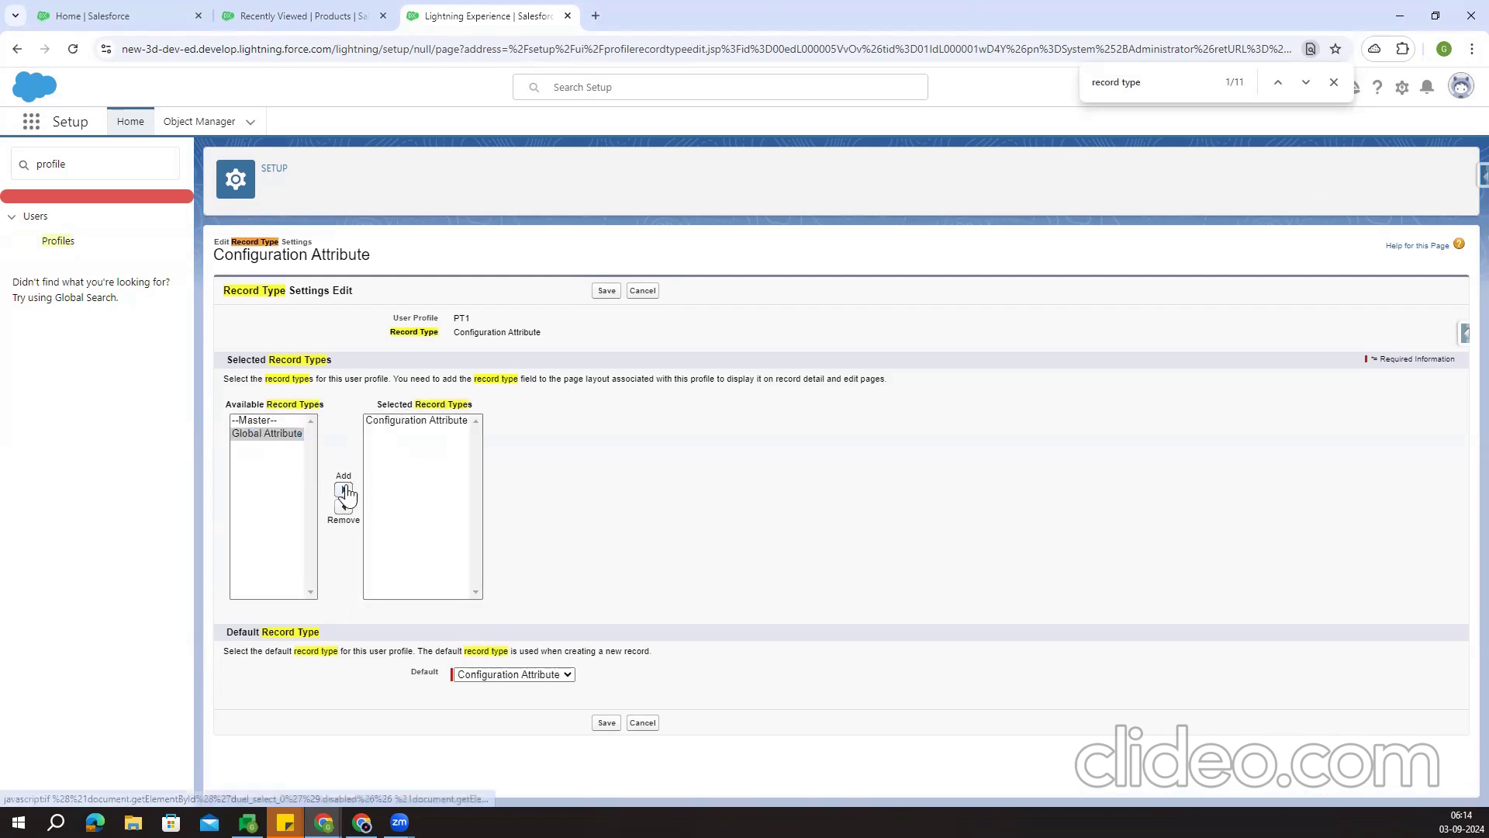
pyautogui.click(606, 293)
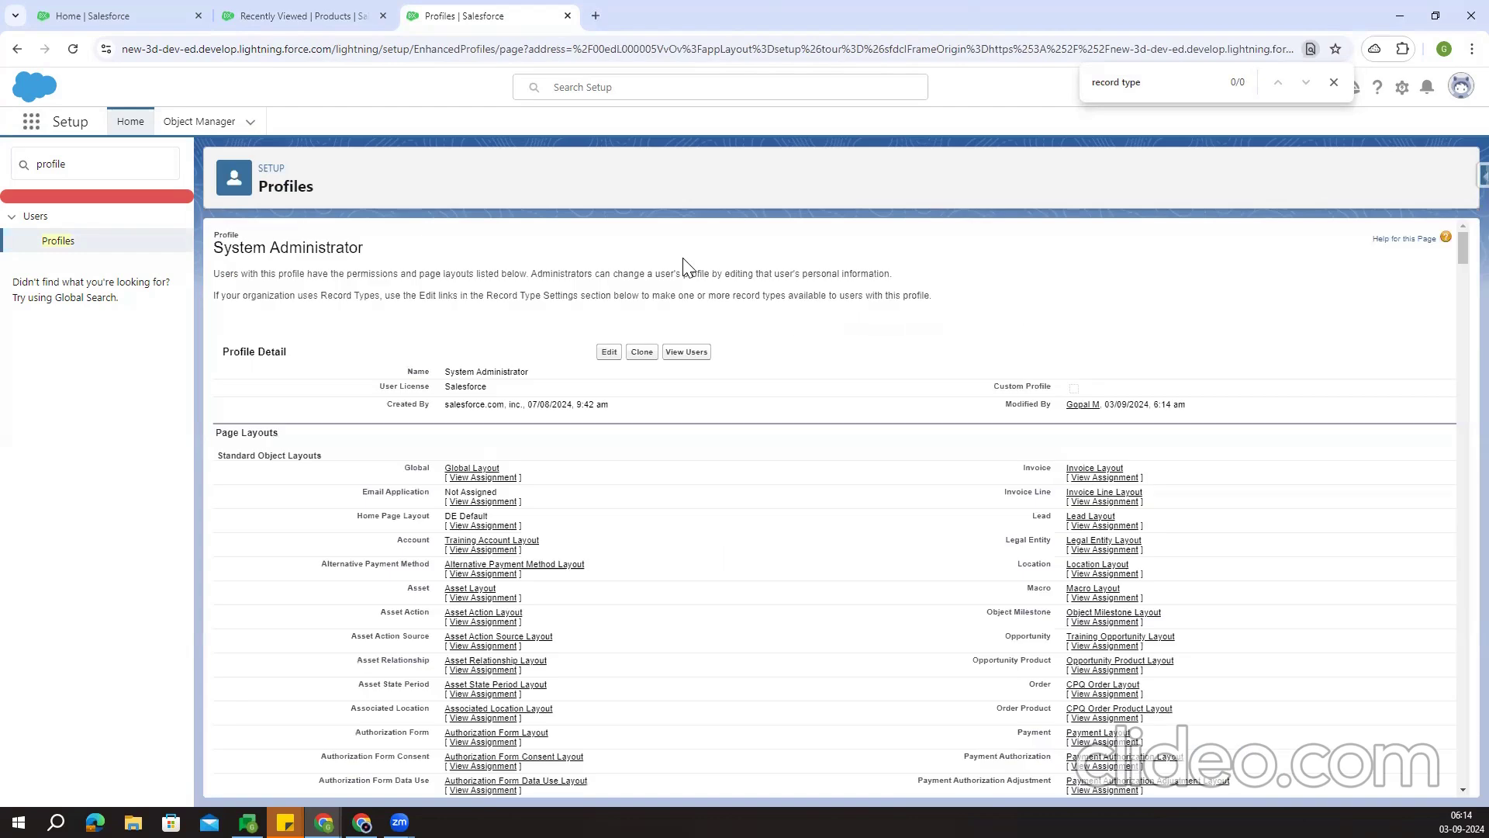
pyautogui.click(1334, 82)
# Open the 15" Laptop product from the Products list and show its related lists down to Configuration Attributes
pyautogui.click(310, 15)
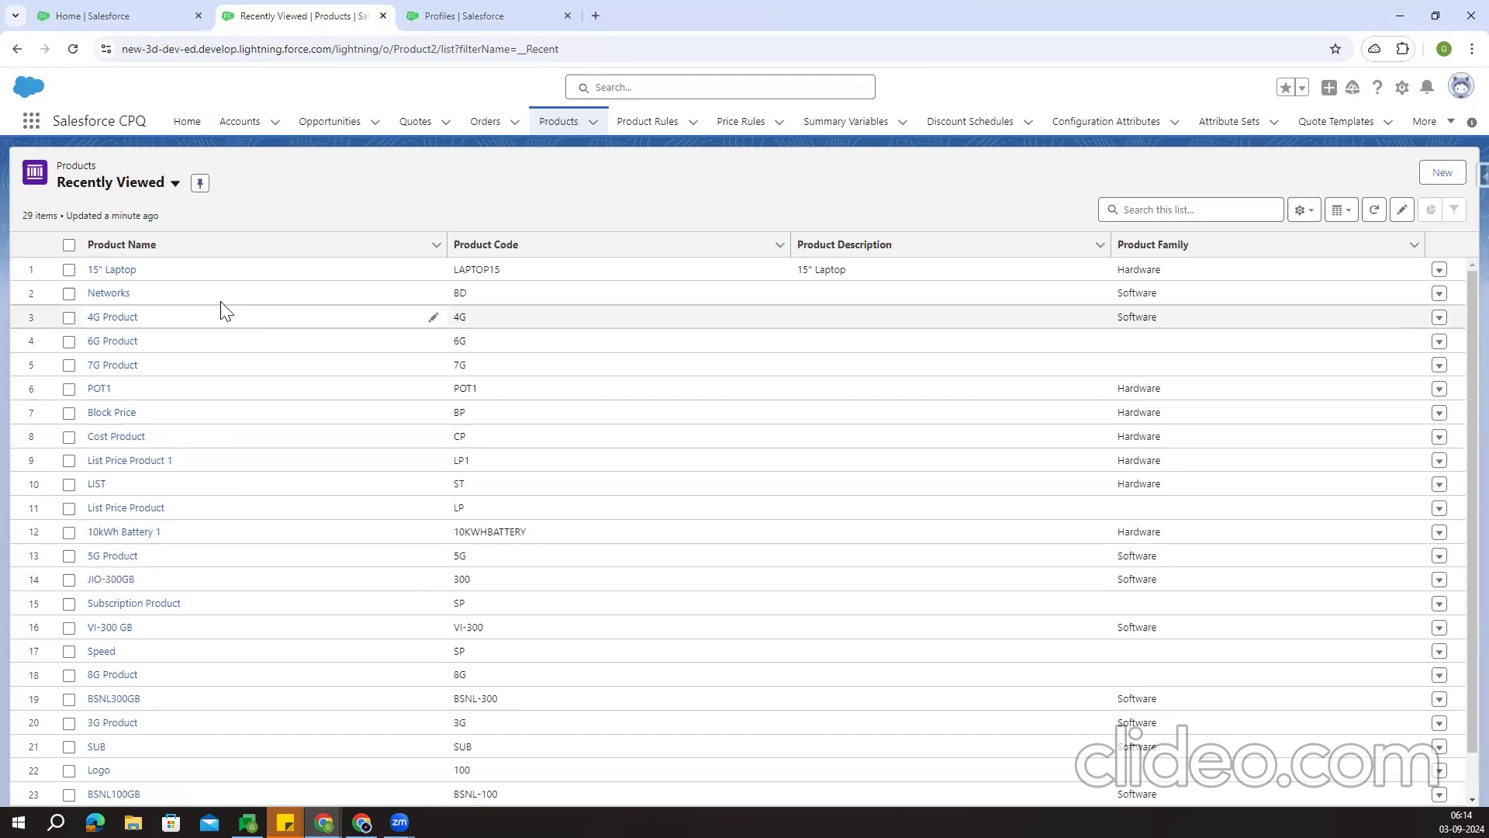
pyautogui.click(110, 272)
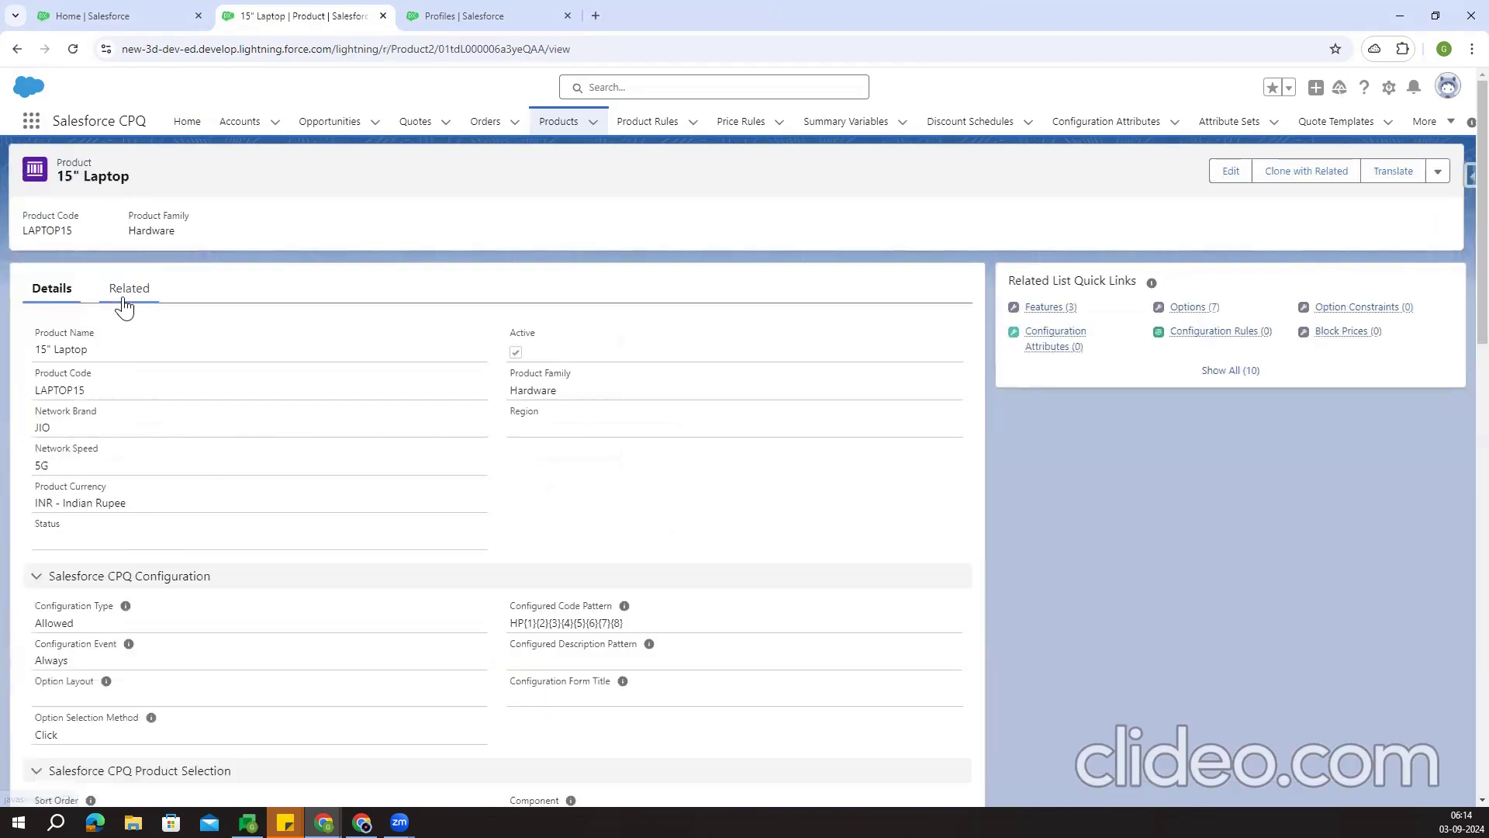
pyautogui.click(124, 301)
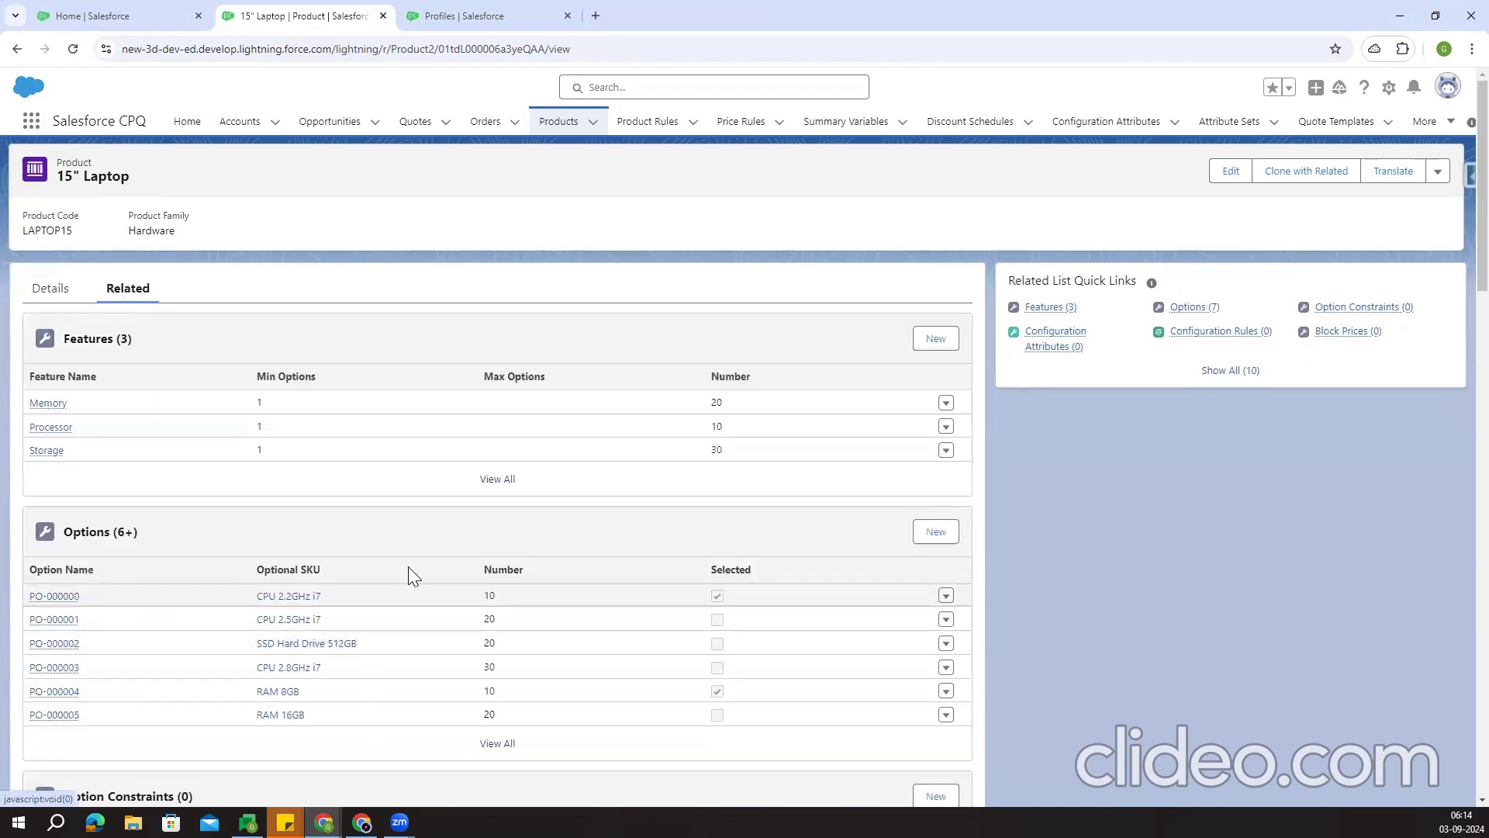
pyautogui.scroll(-3, 411, 576)
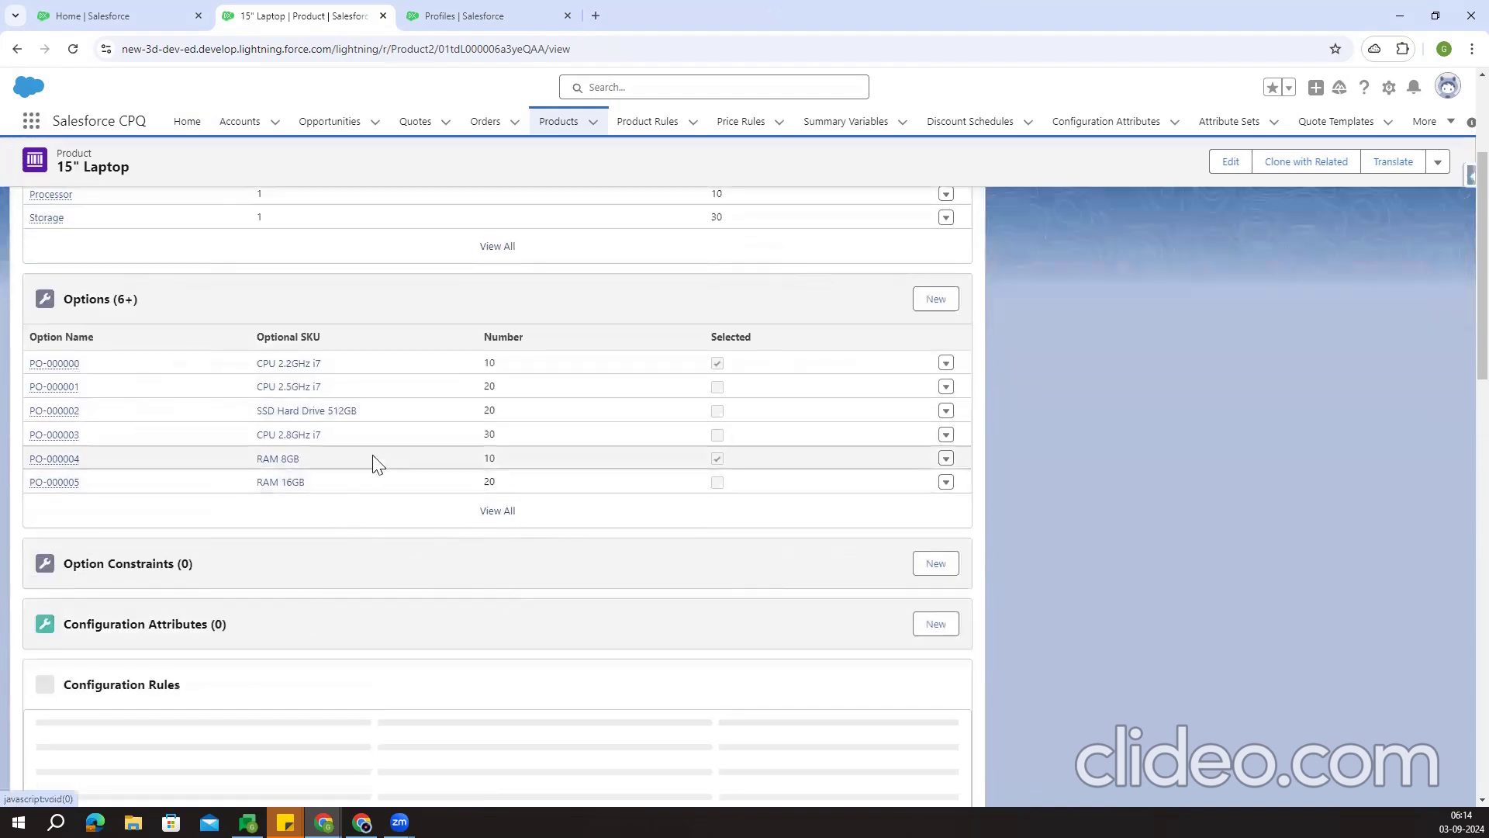
# View the complete Options list of the 15" Laptop and return to the product page
pyautogui.click(491, 515)
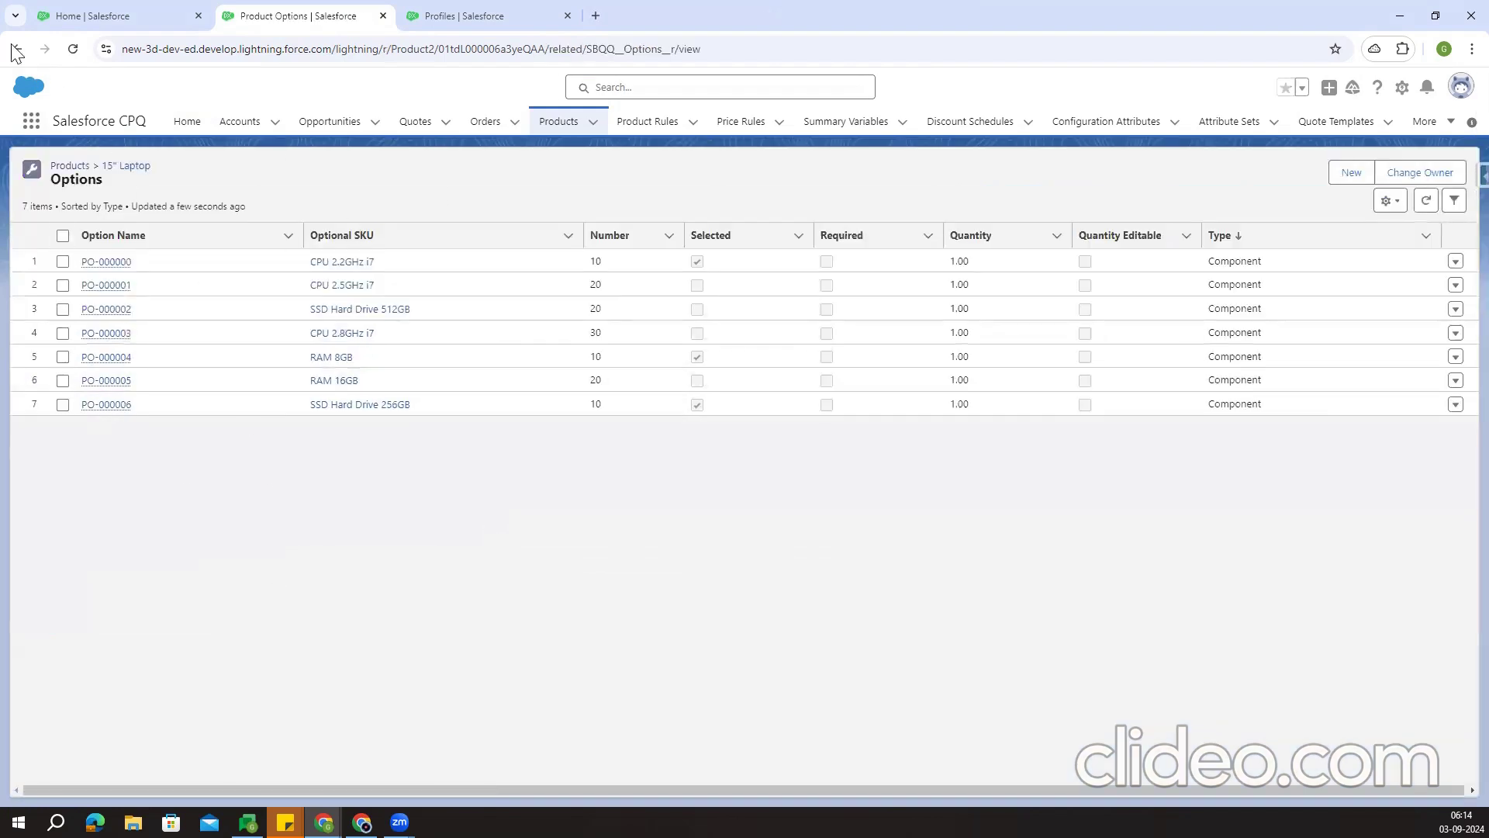
pyautogui.click(16, 50)
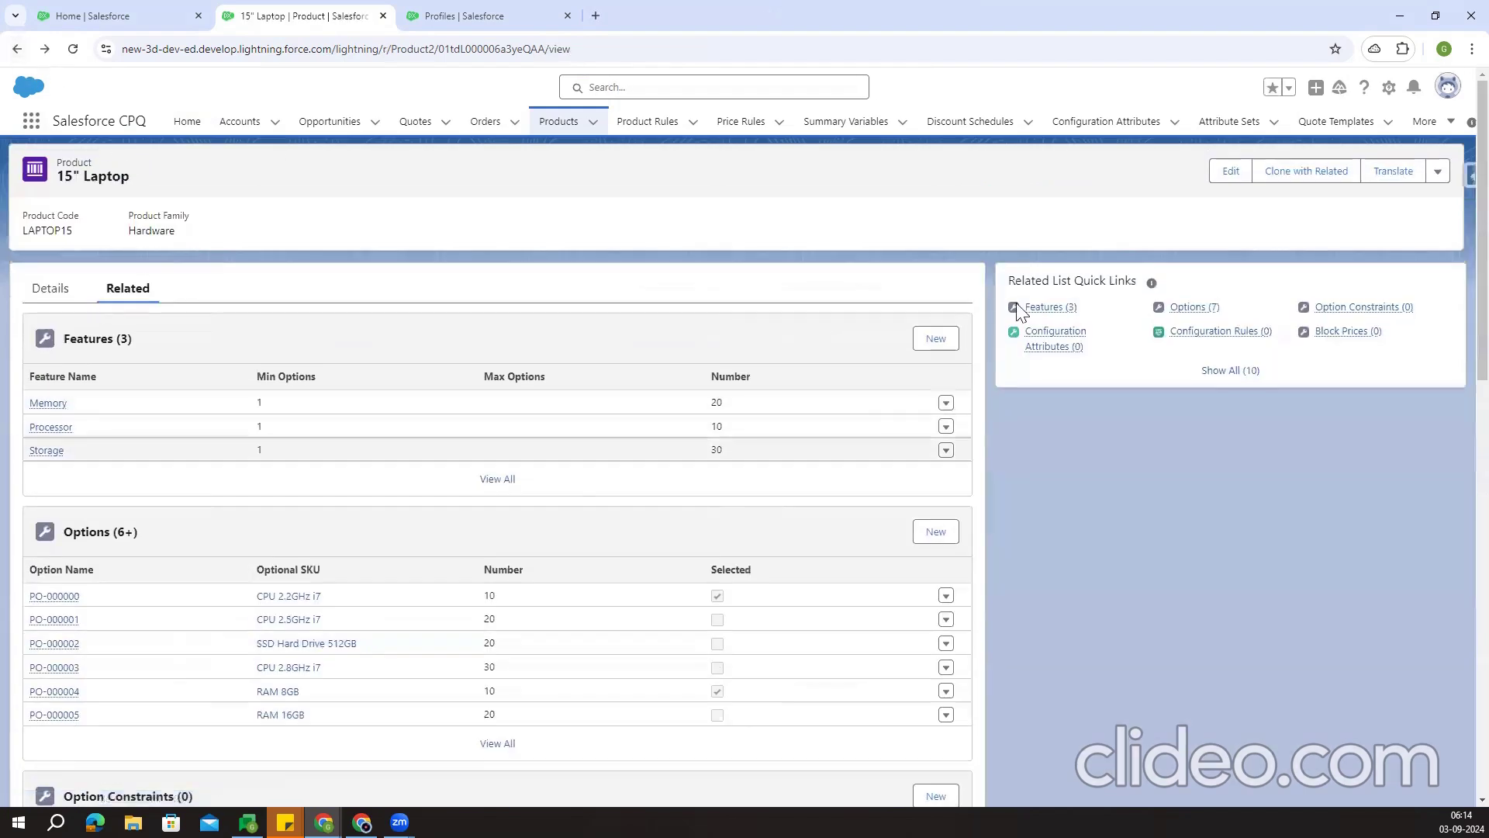
# Open the Quotes list in a new browser tab, close the Profiles tab, and open quote Q-00057 in the line editor
pyautogui.rightClick(399, 127)
pyautogui.click(447, 138)
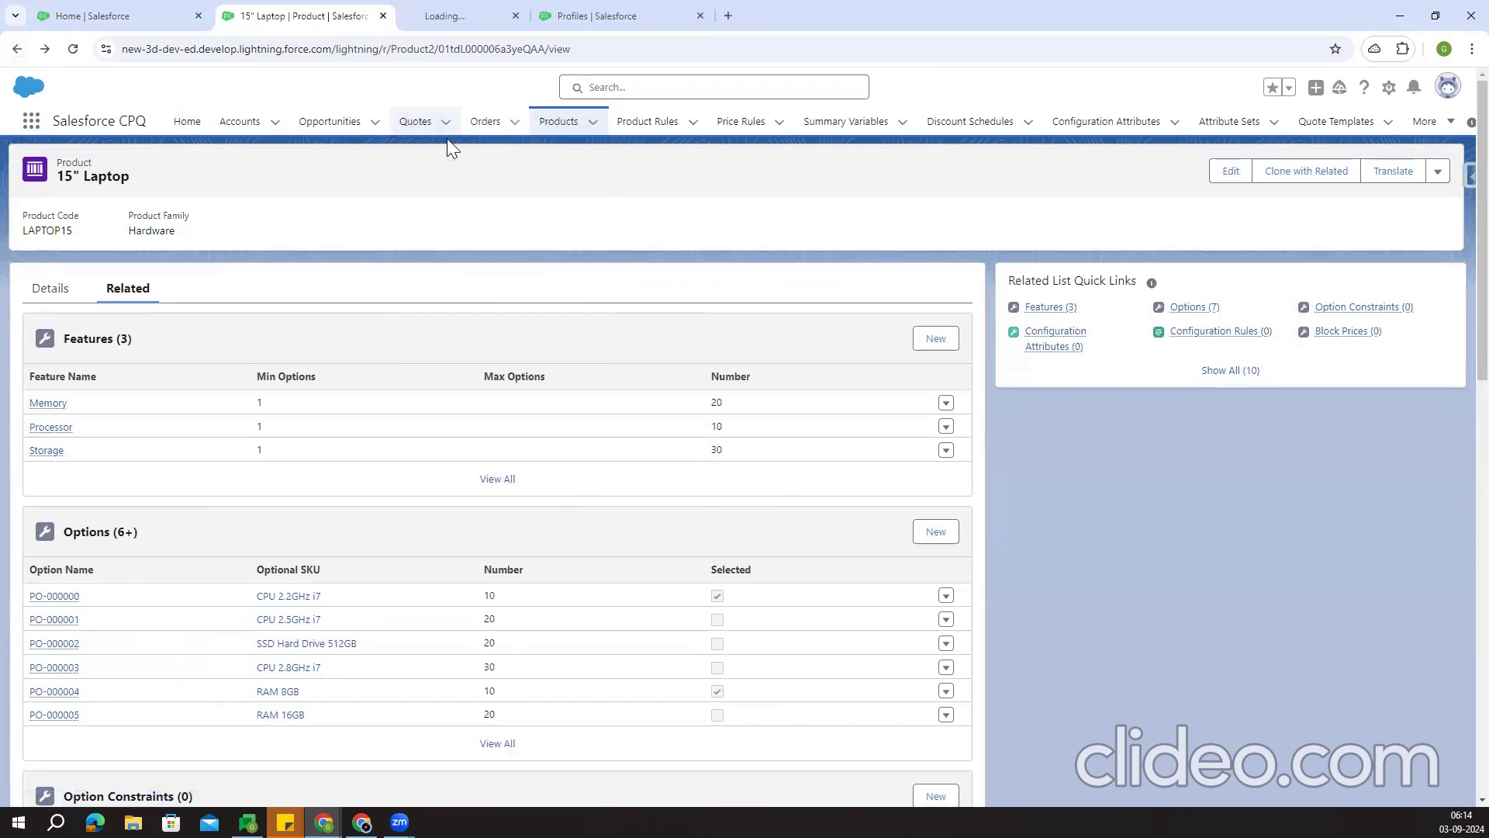
pyautogui.click(475, 24)
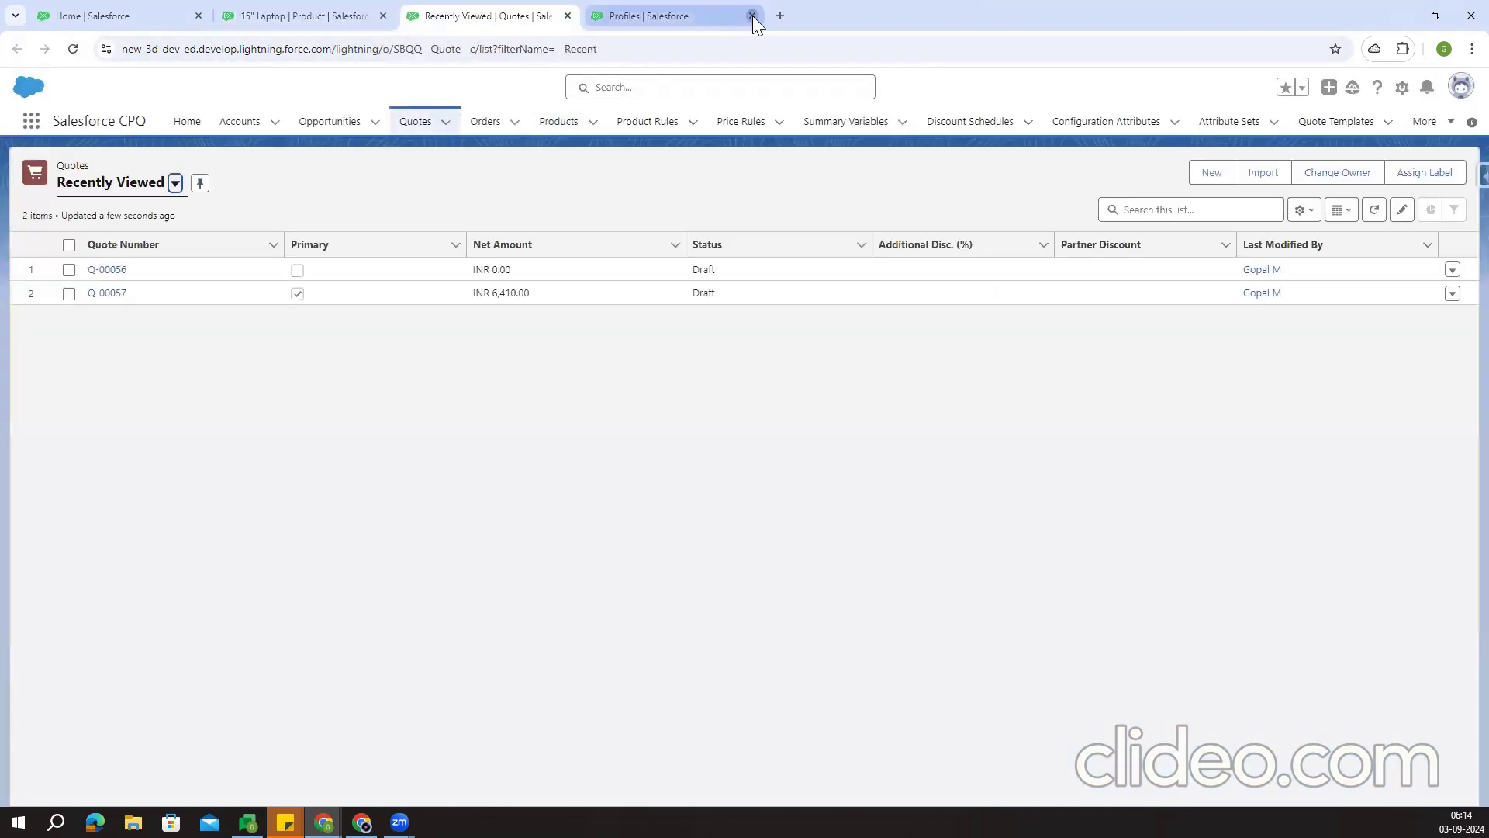
pyautogui.click(752, 15)
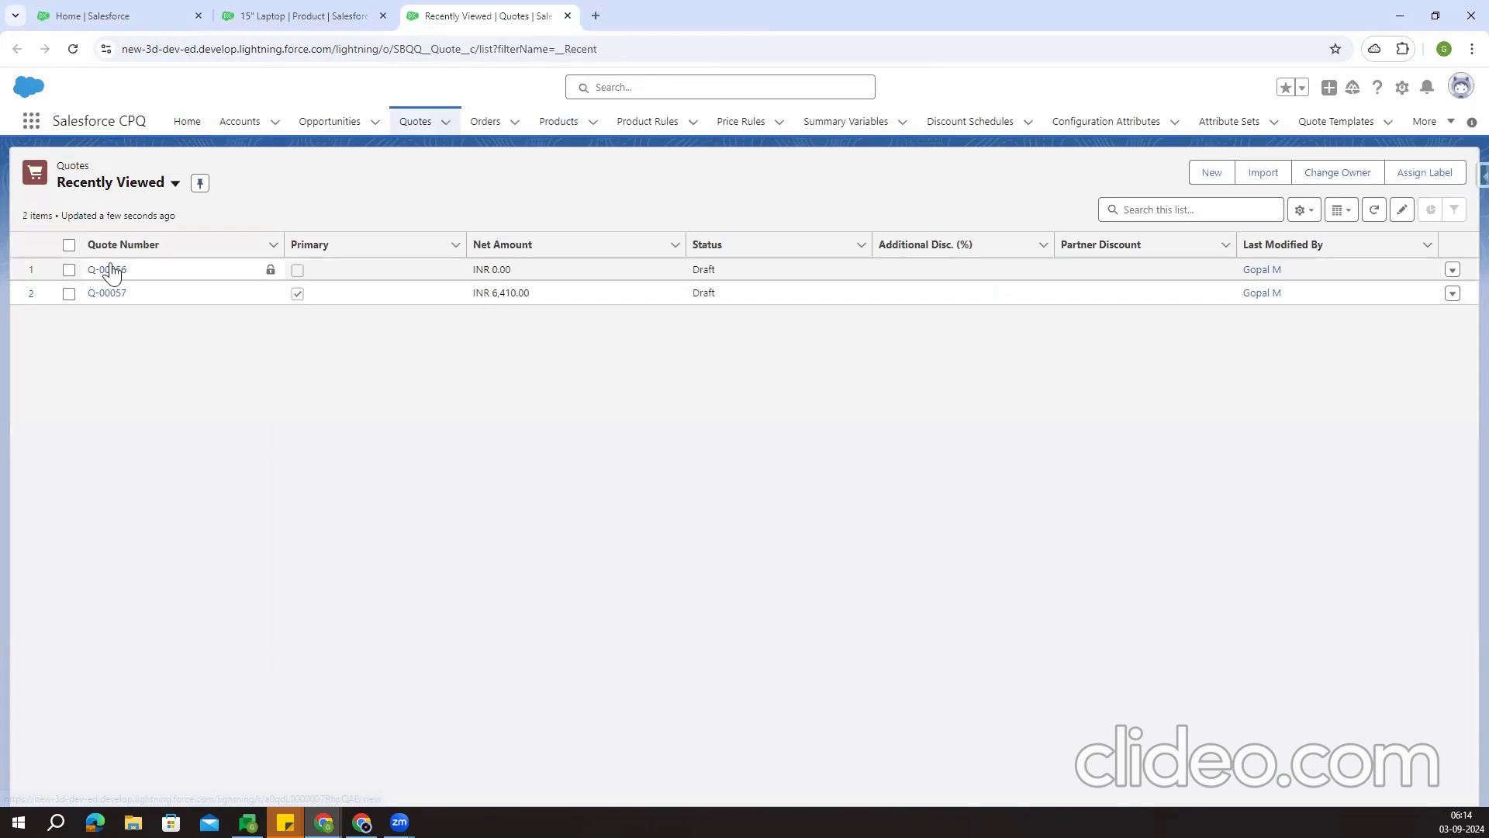
pyautogui.click(109, 292)
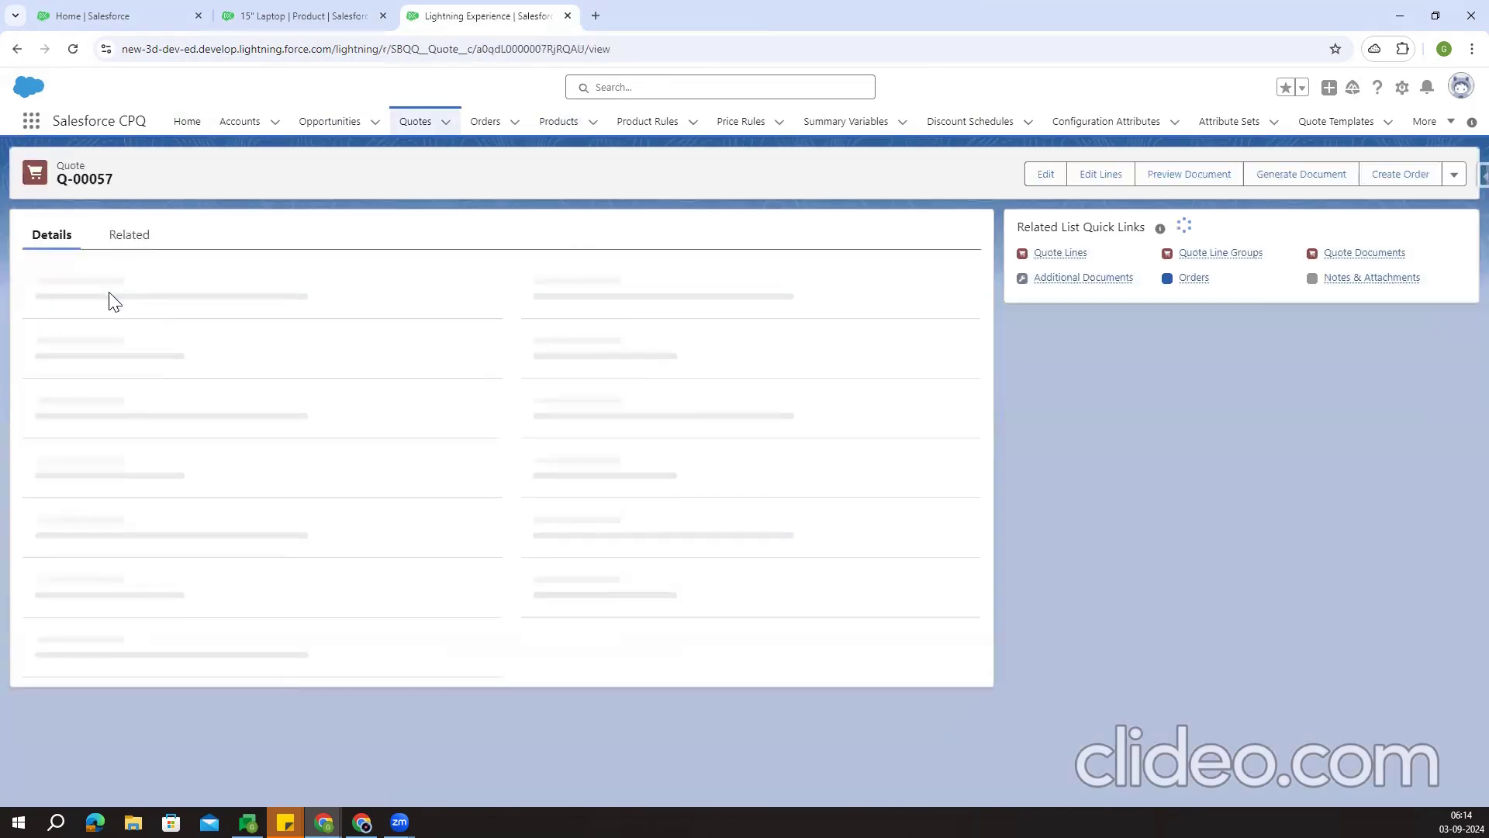
pyautogui.click(1085, 171)
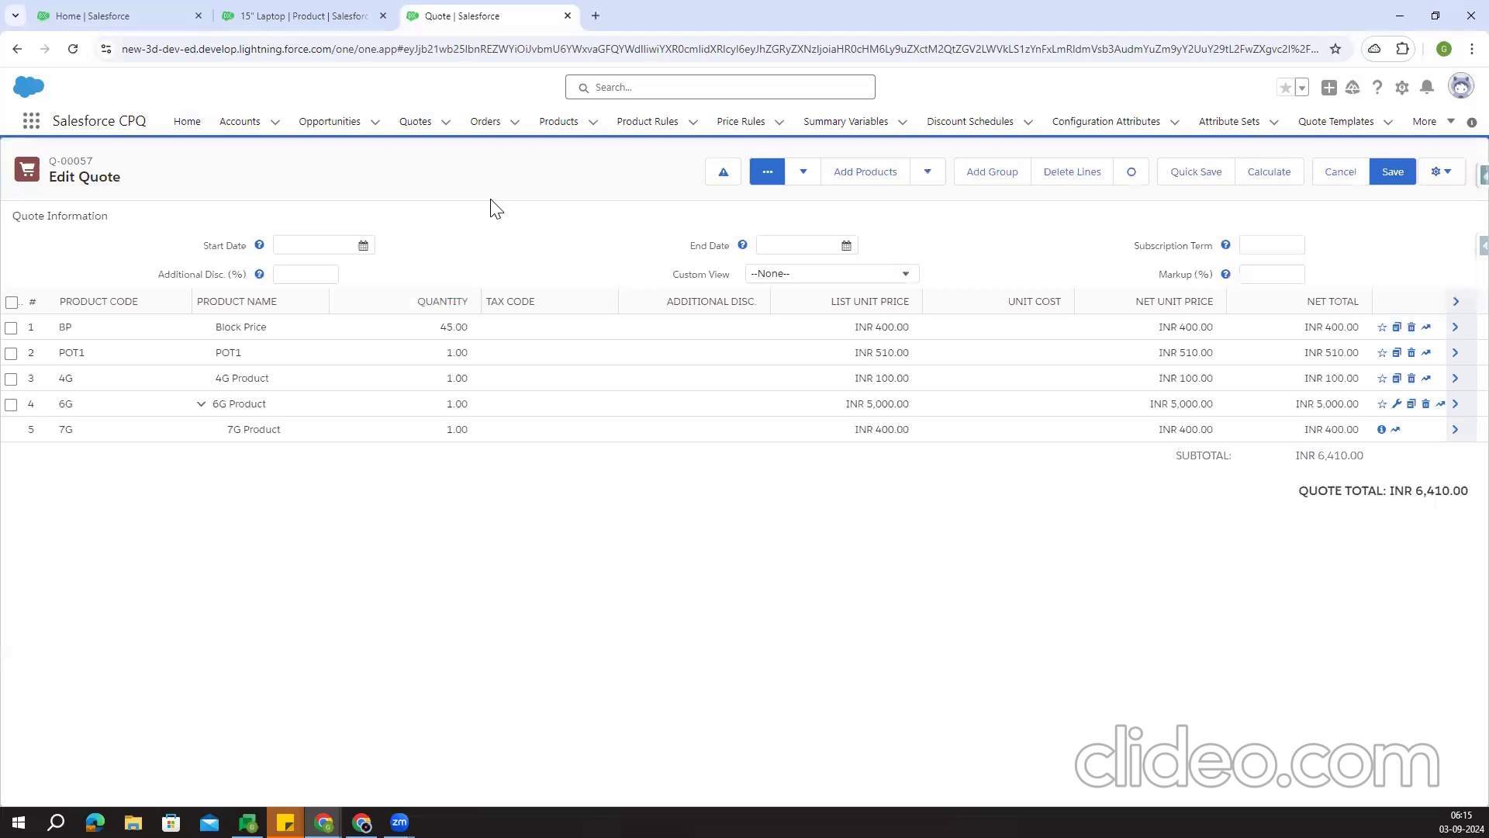
# Open the Networks product in a new browser tab and examine its Network Brand, Network Speed and Status fields
pyautogui.rightClick(547, 127)
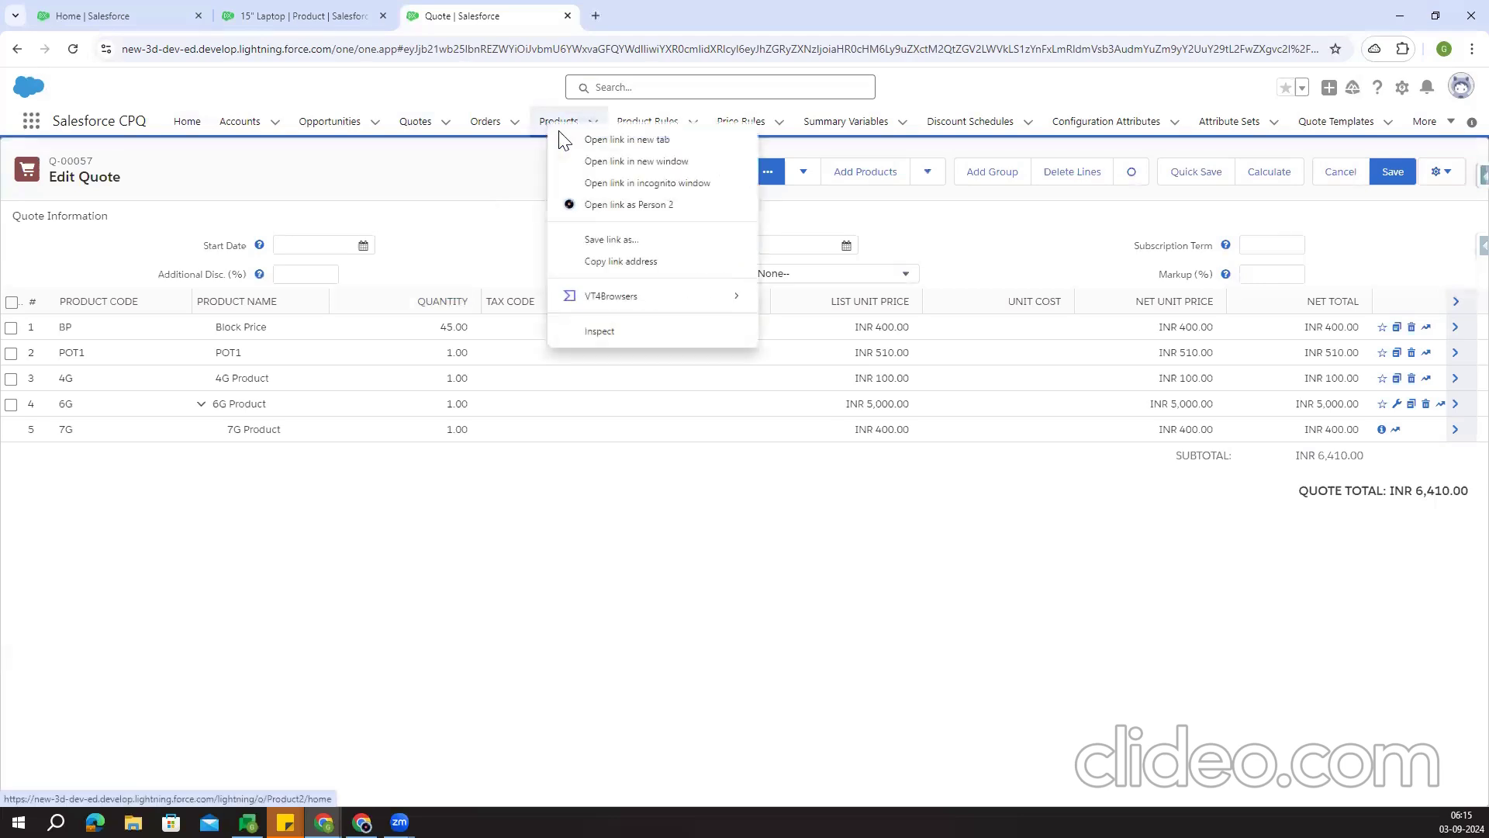
pyautogui.click(582, 140)
pyautogui.click(641, 24)
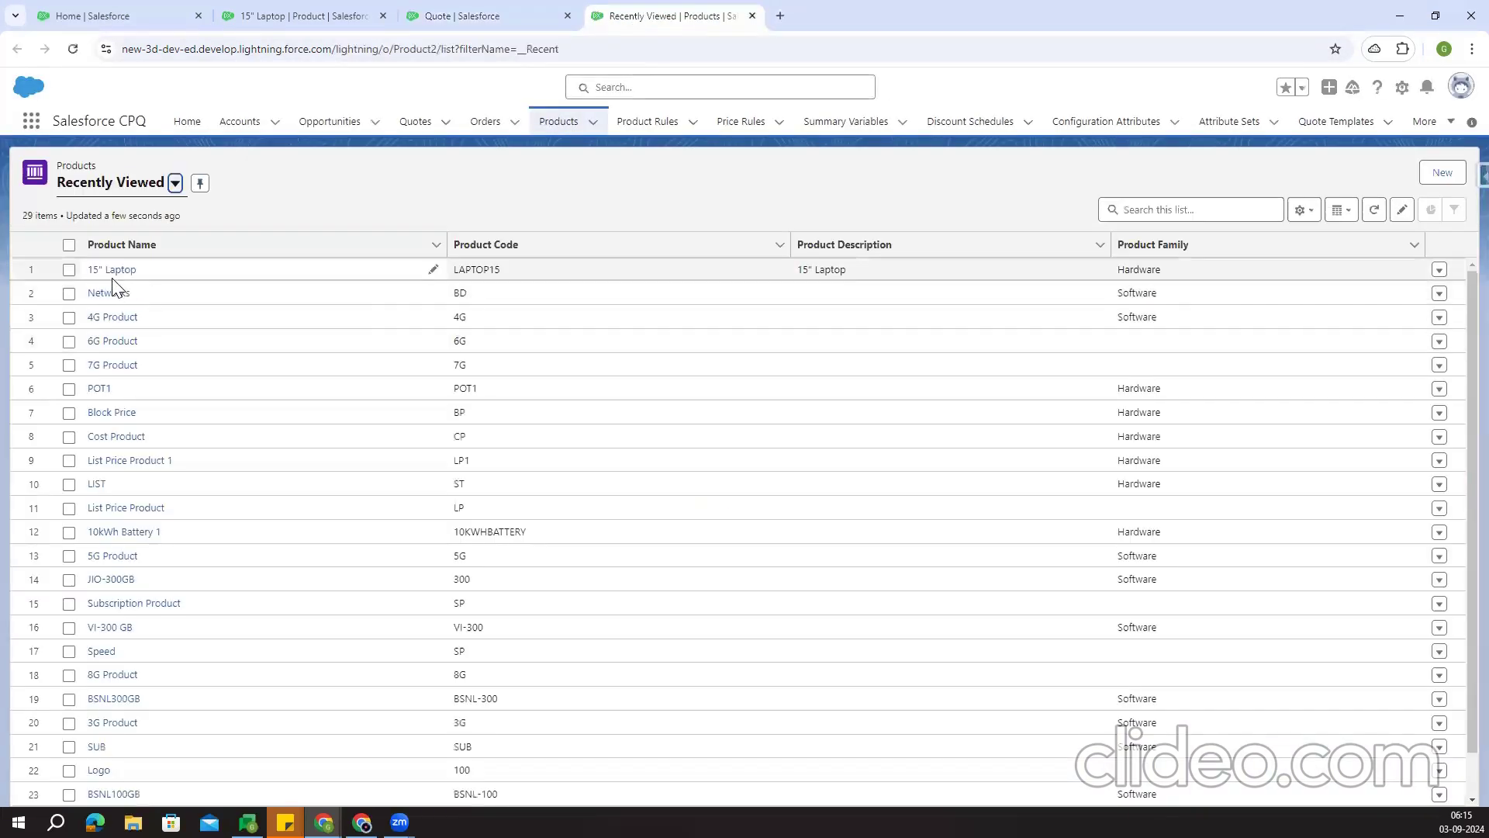
pyautogui.click(111, 293)
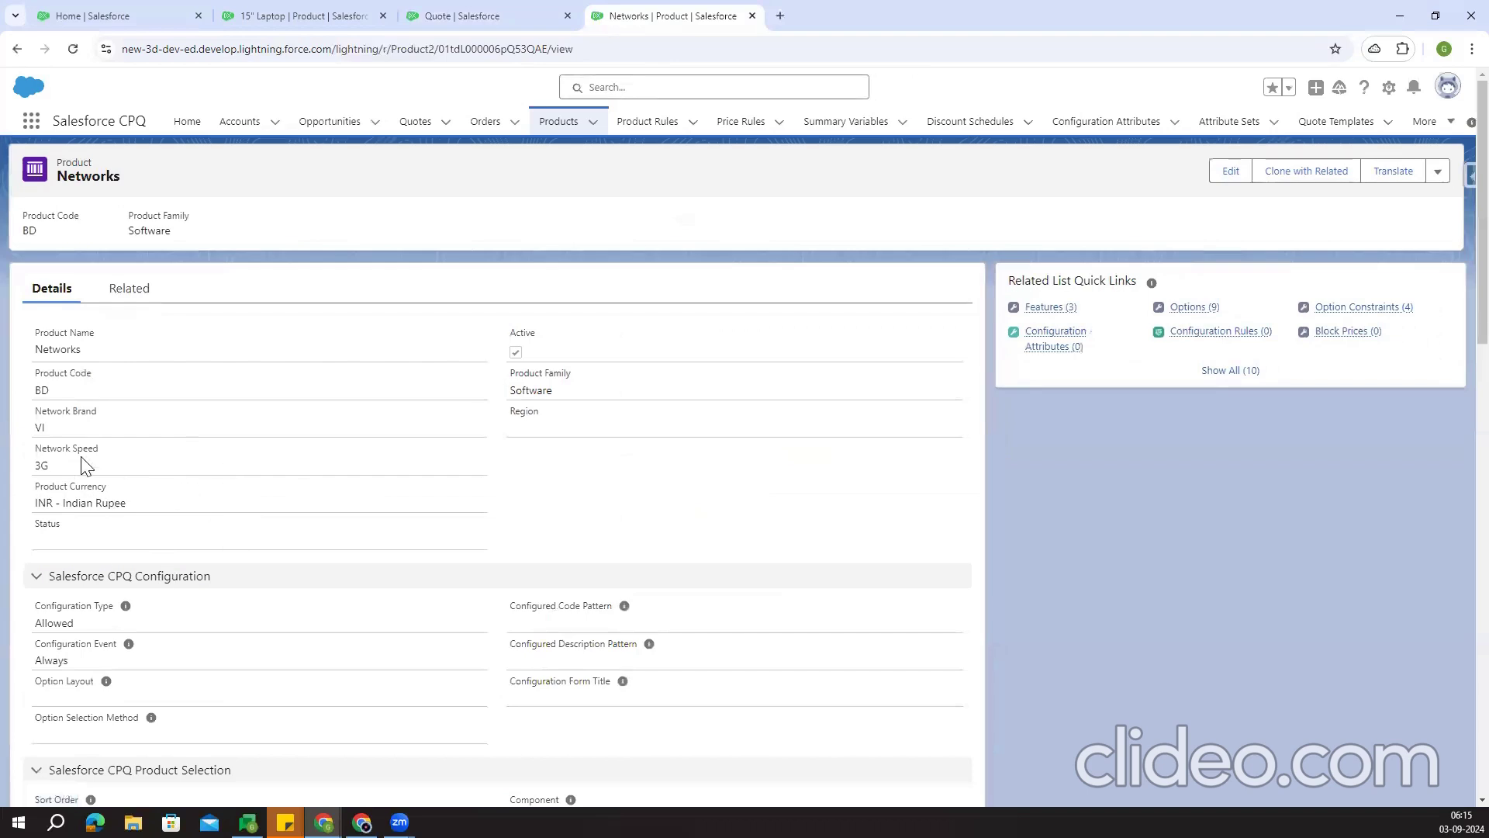
pyautogui.moveTo(29, 417); pyautogui.dragTo(116, 475)
pyautogui.click(115, 474)
pyautogui.moveTo(31, 522); pyautogui.dragTo(74, 535)
pyautogui.click(97, 550)
# Return to quote Q-00057 and delete all of its quote lines in the line editor
pyautogui.click(459, 14)
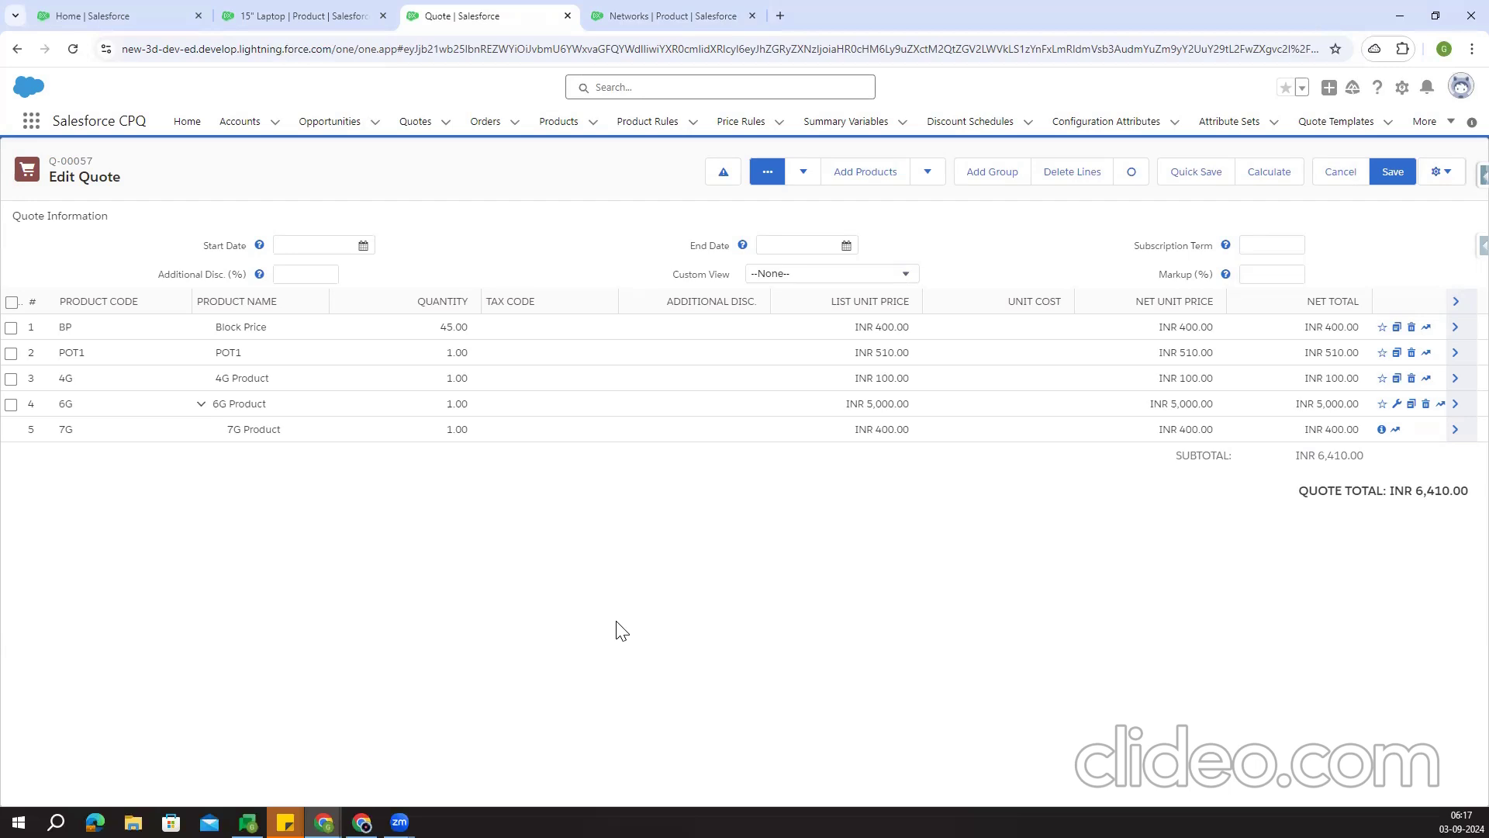
pyautogui.click(11, 302)
pyautogui.click(1072, 172)
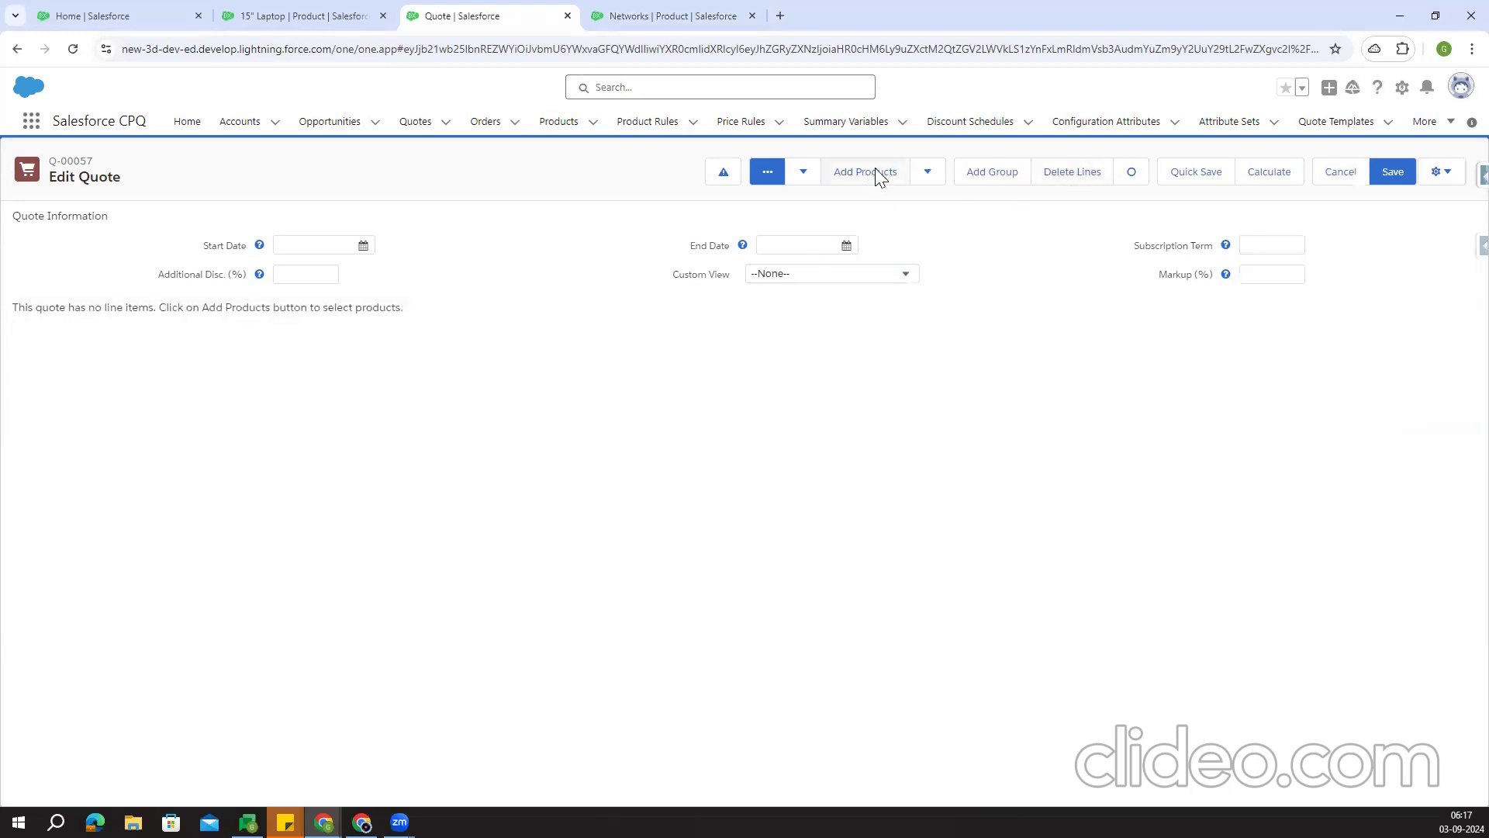
# Try adding the Networks product without guided selling, check the options offered for its JIO feature, and cancel the configuration
pyautogui.click(875, 172)
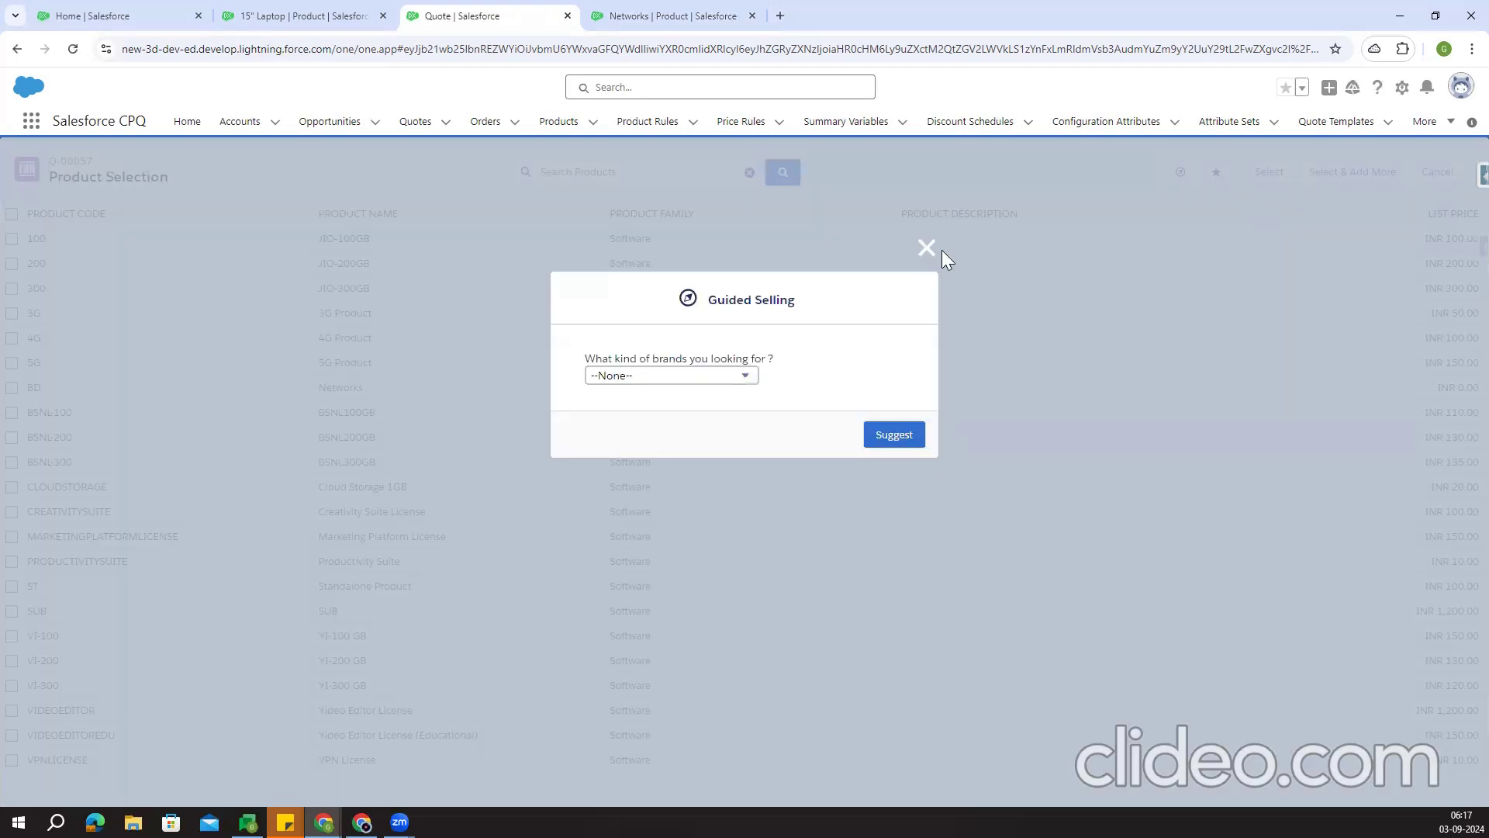
pyautogui.click(927, 247)
pyautogui.click(11, 387)
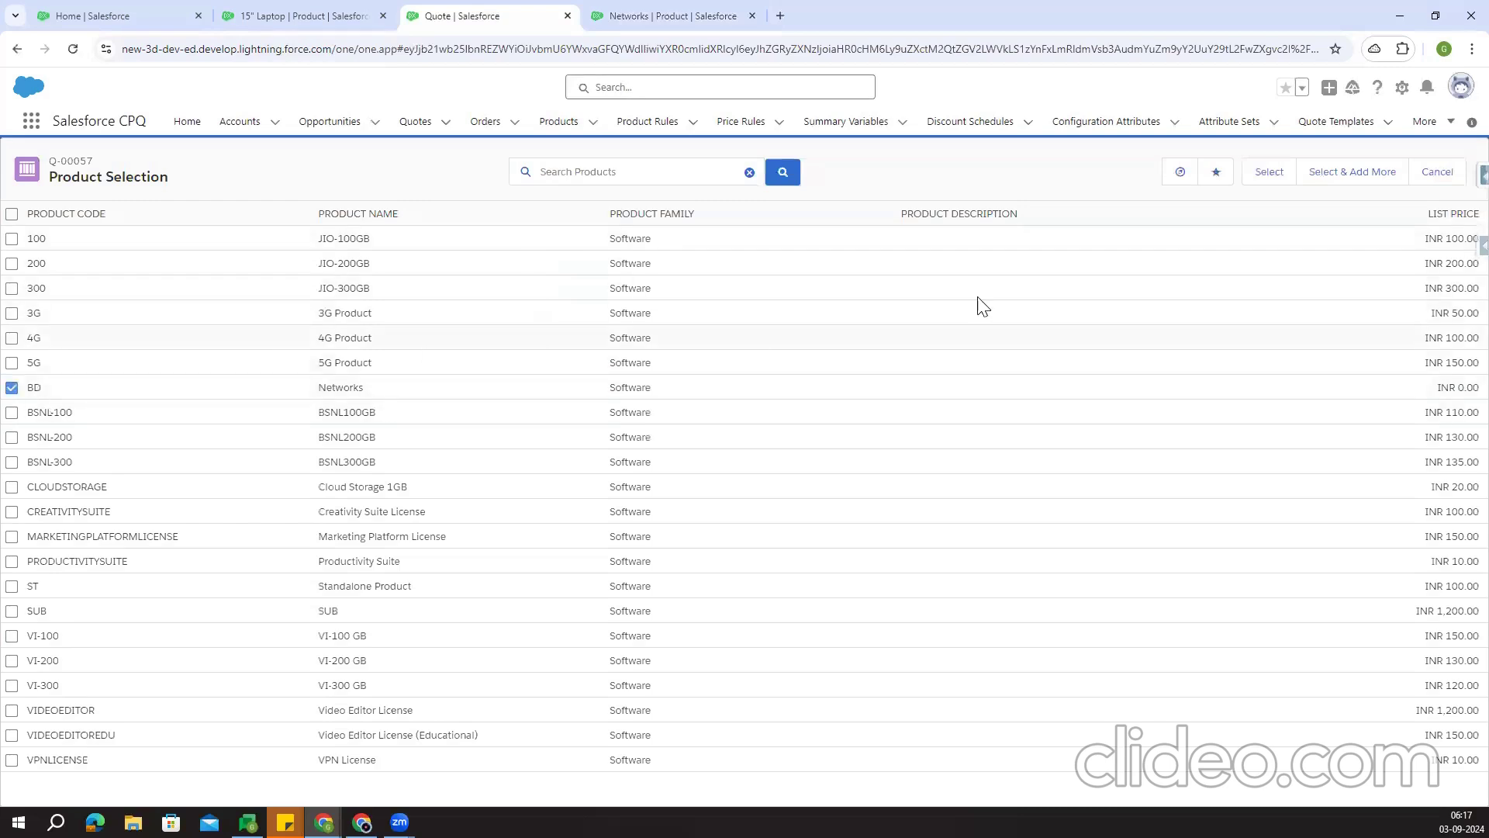
pyautogui.click(1272, 178)
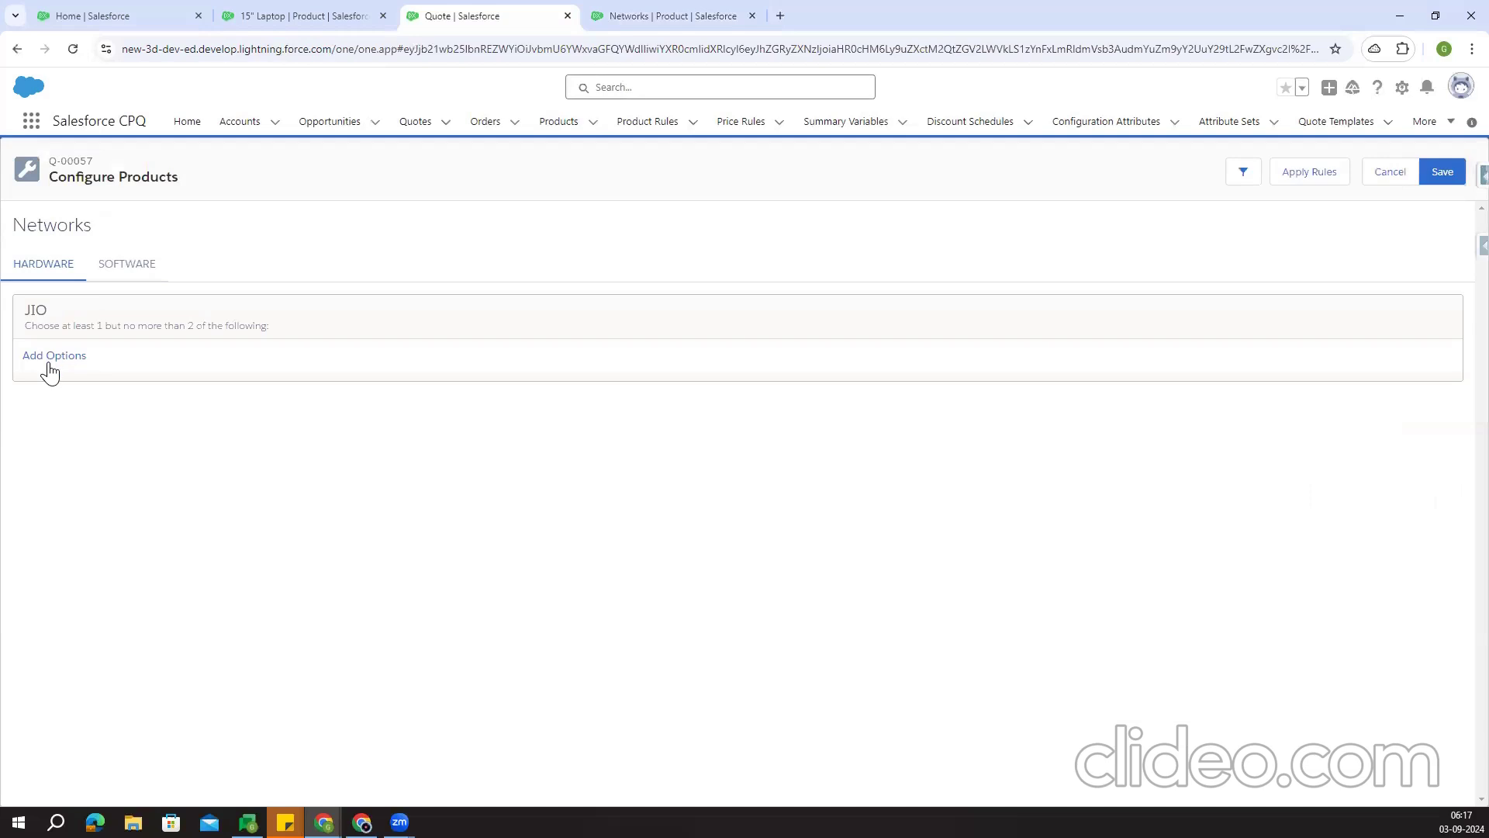
pyautogui.click(48, 365)
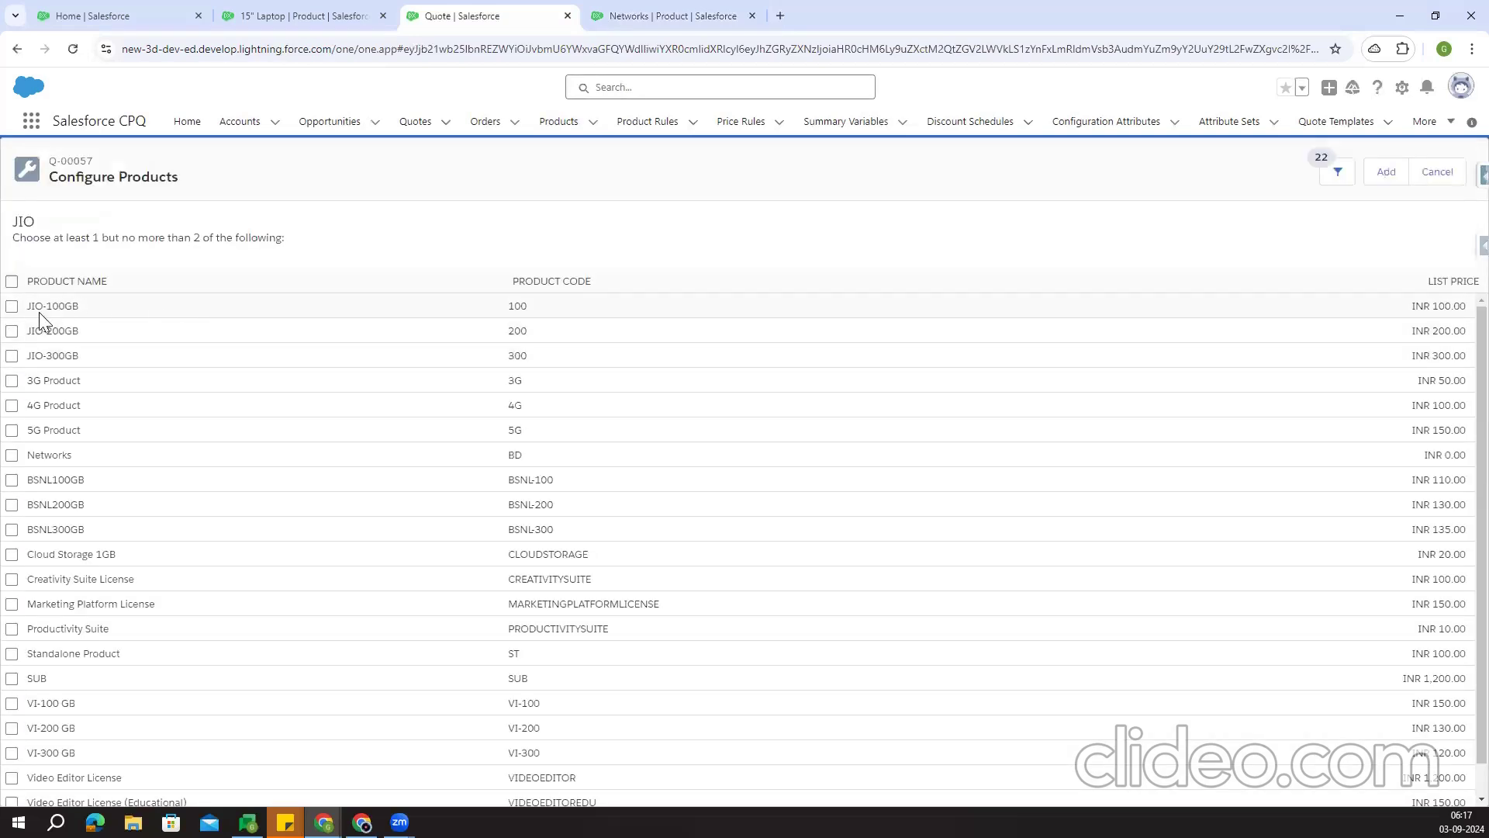
pyautogui.click(1437, 171)
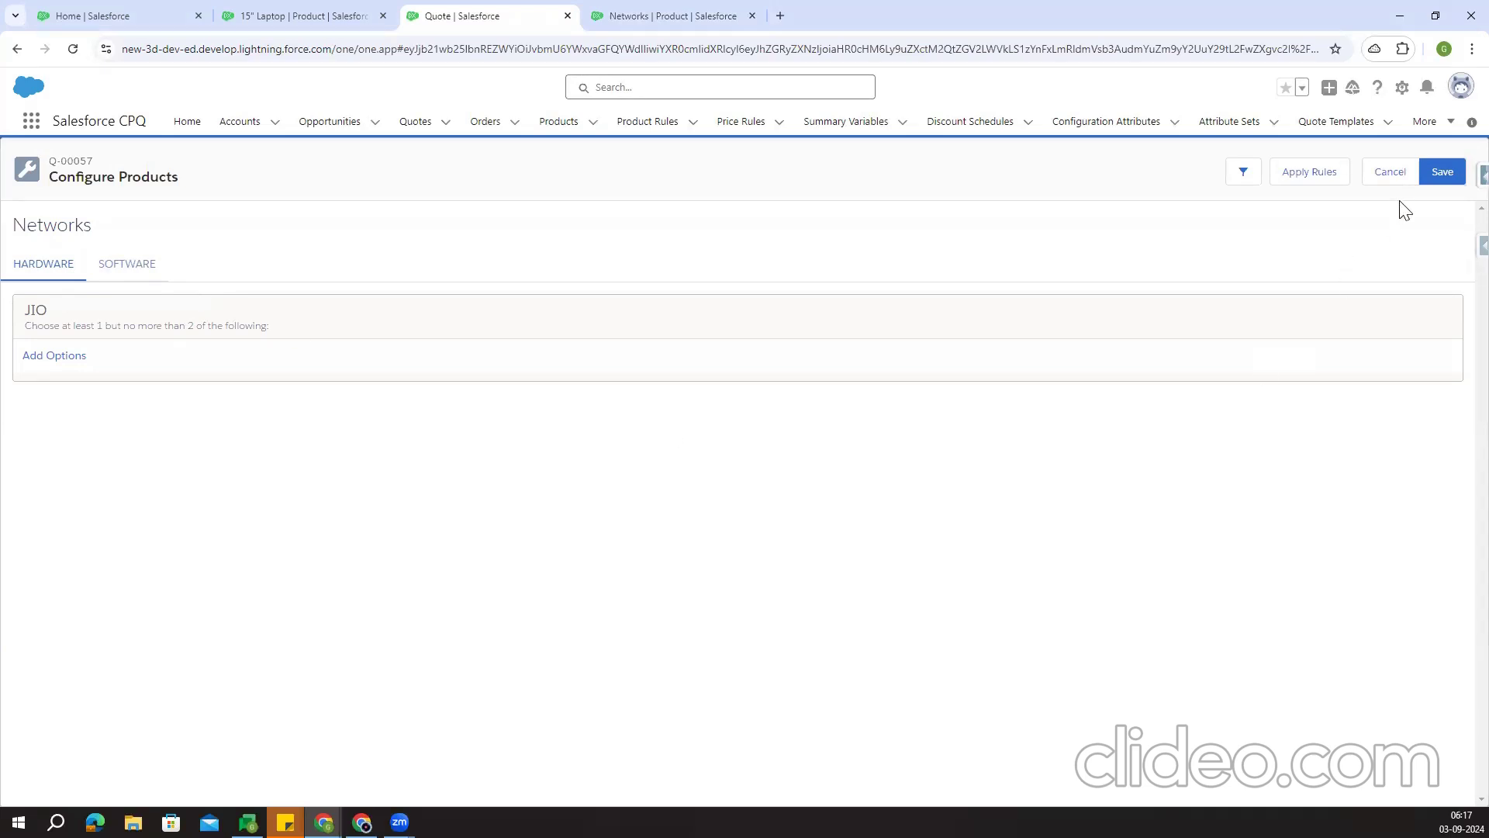
pyautogui.click(1390, 174)
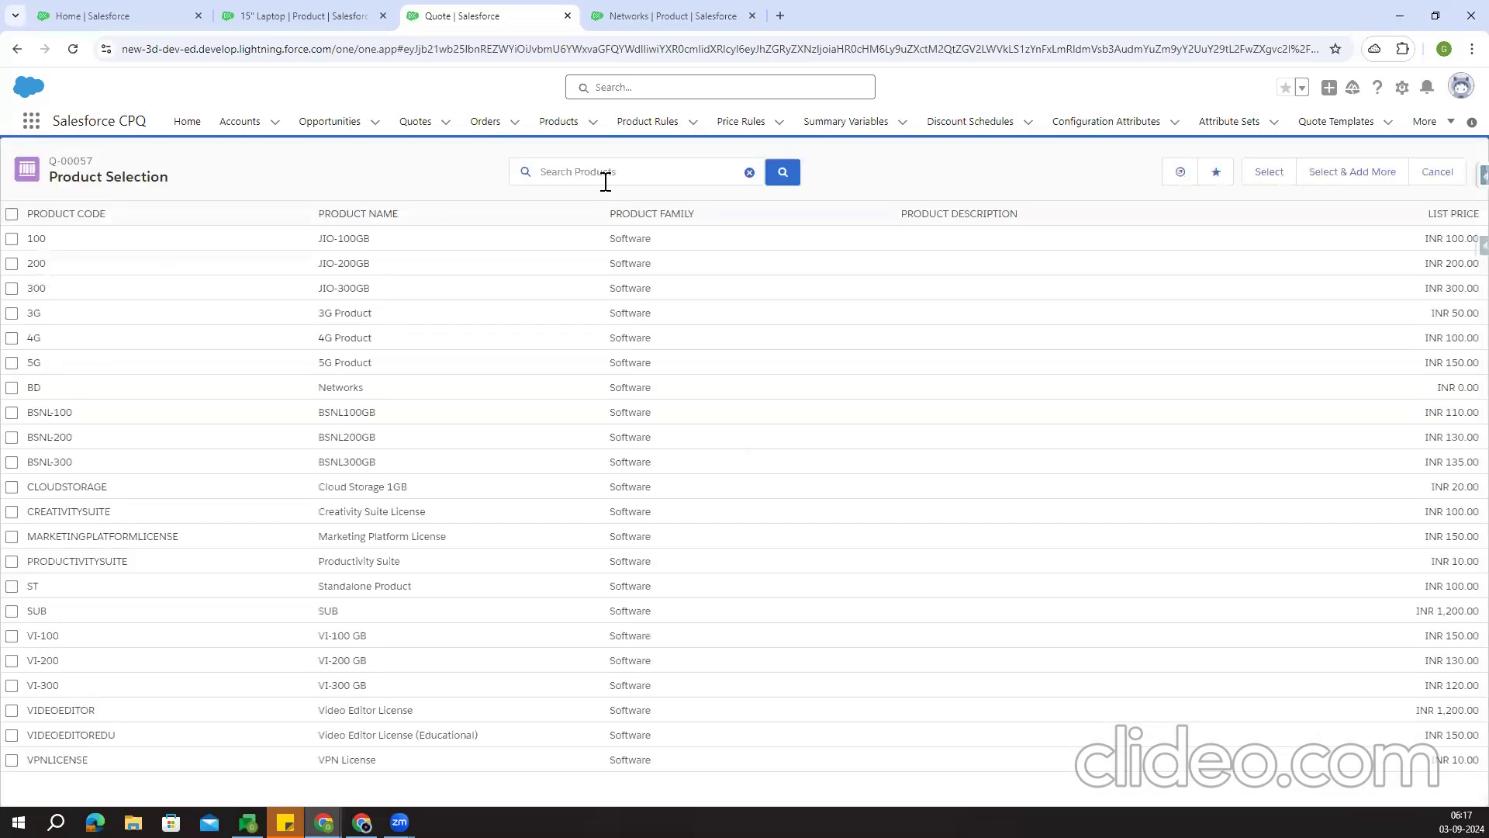
# Search the product selection for "13", repeat the search after running an unfiltered guided selling suggestion, and cancel the selection
pyautogui.click(606, 181)
pyautogui.write('13')
pyautogui.press('Return')
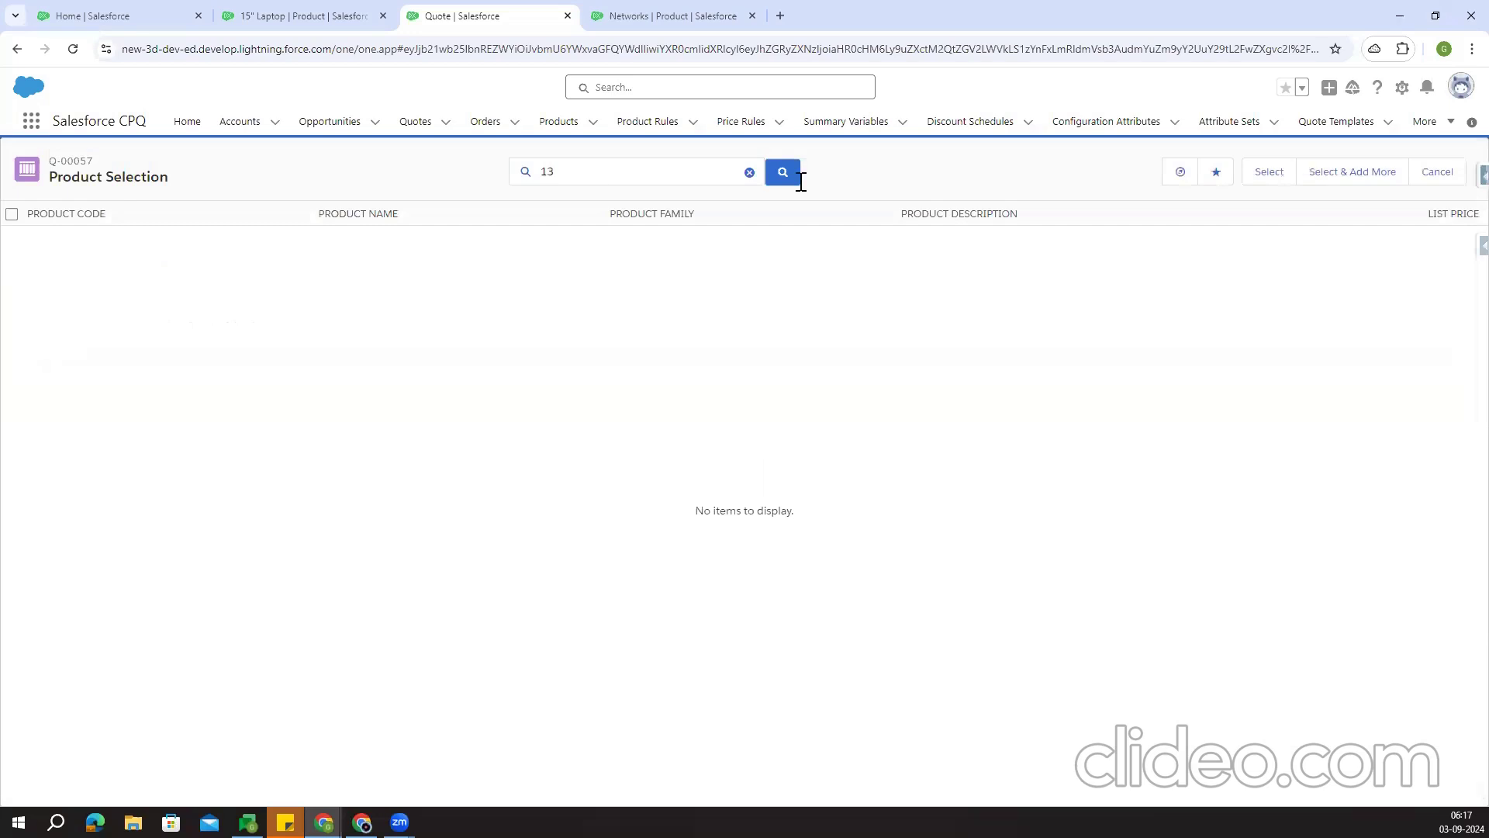
pyautogui.click(1173, 180)
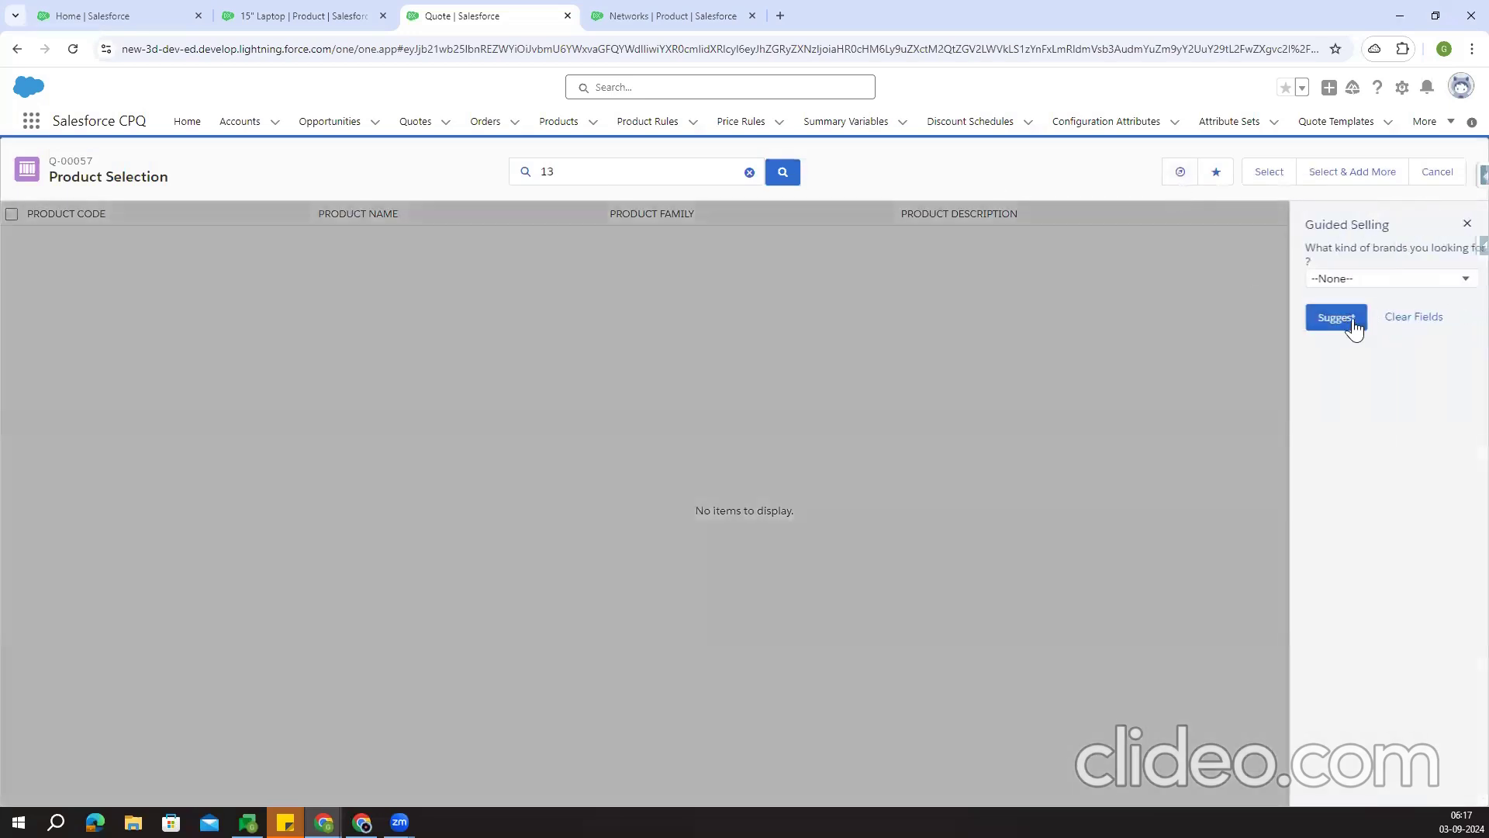
pyautogui.click(1338, 319)
pyautogui.click(625, 176)
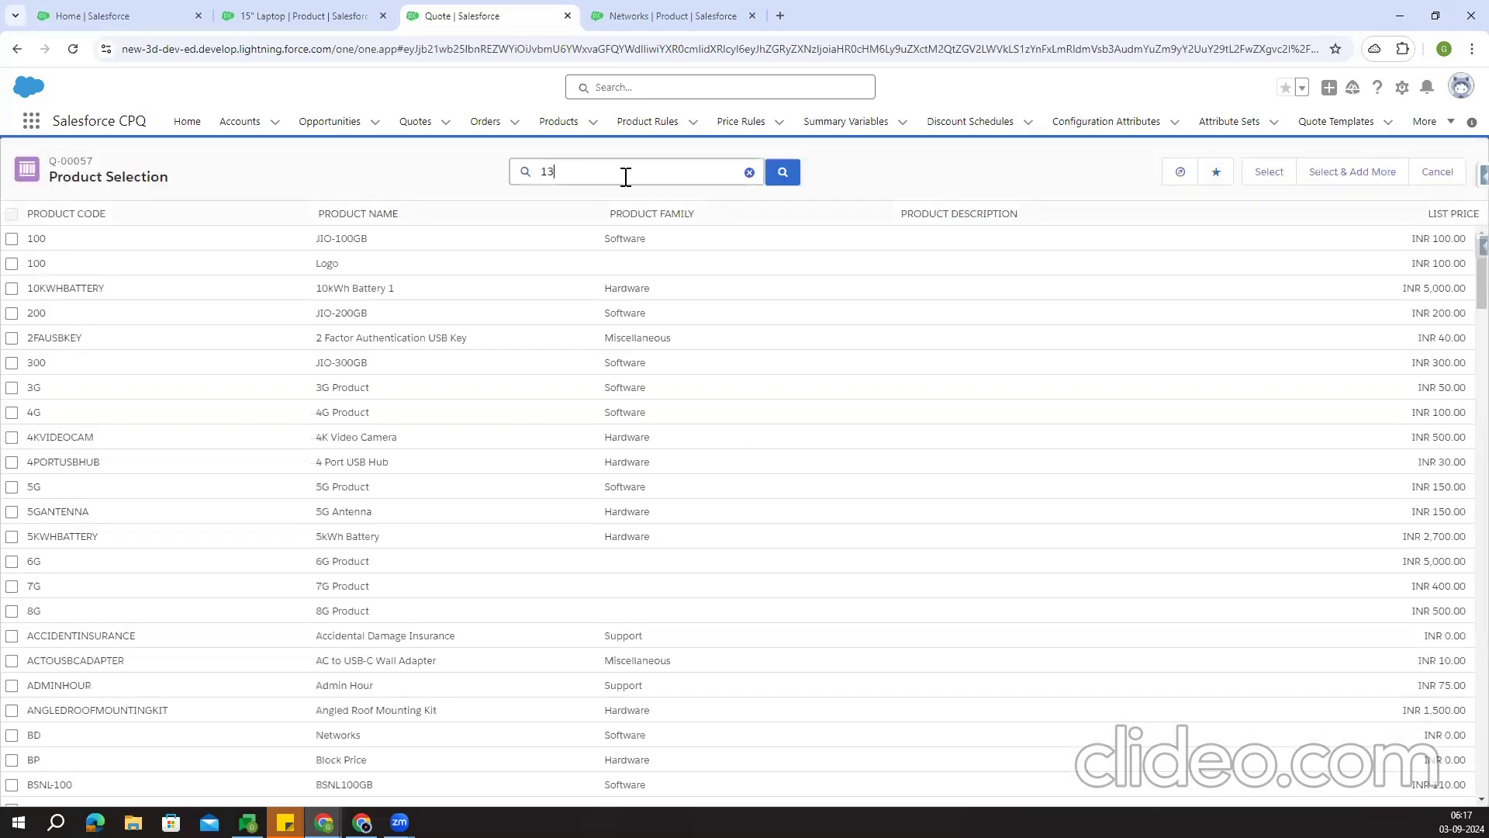
pyautogui.click(801, 177)
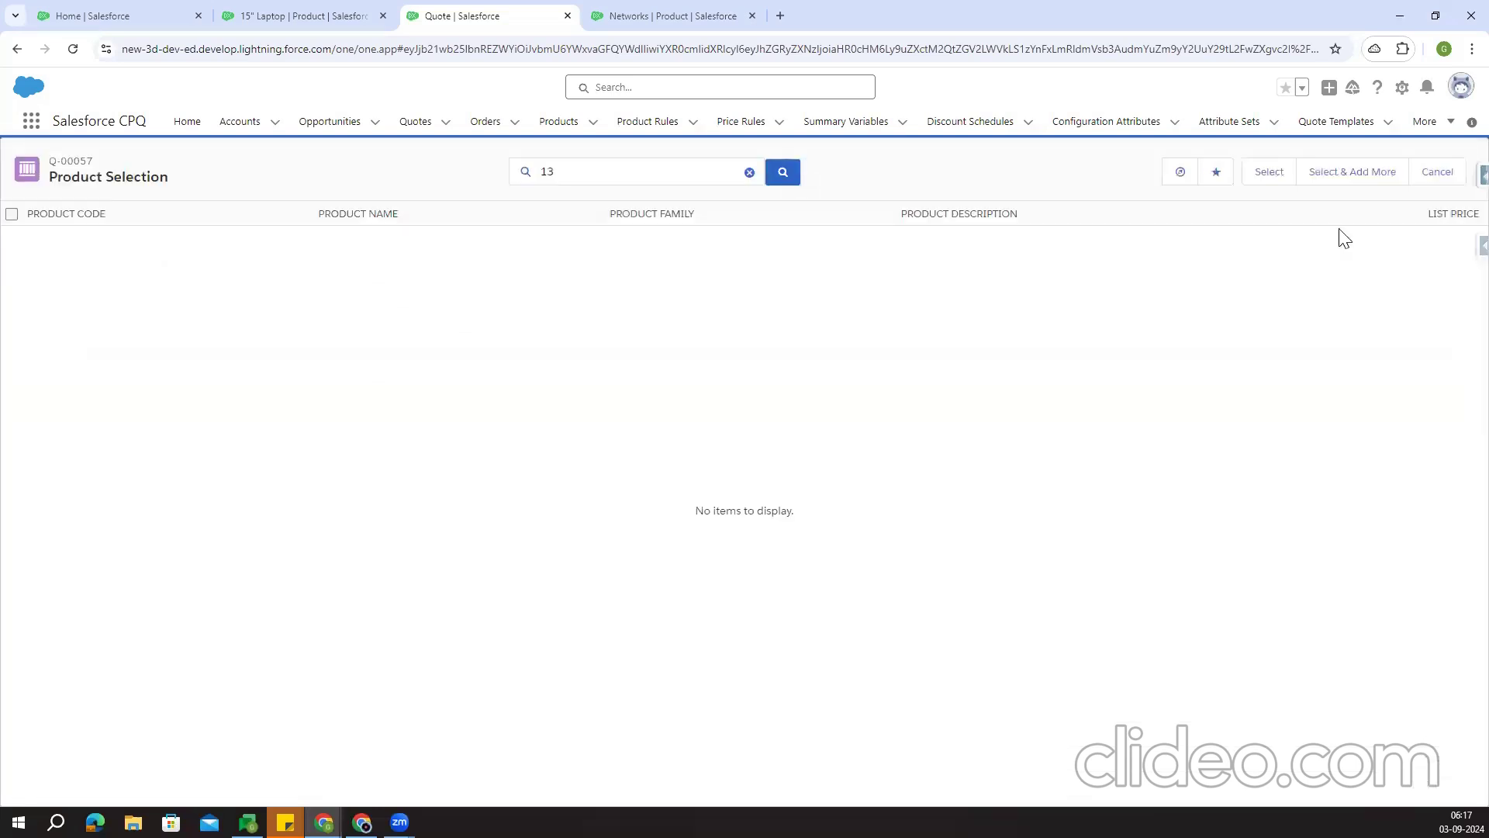
pyautogui.click(1435, 174)
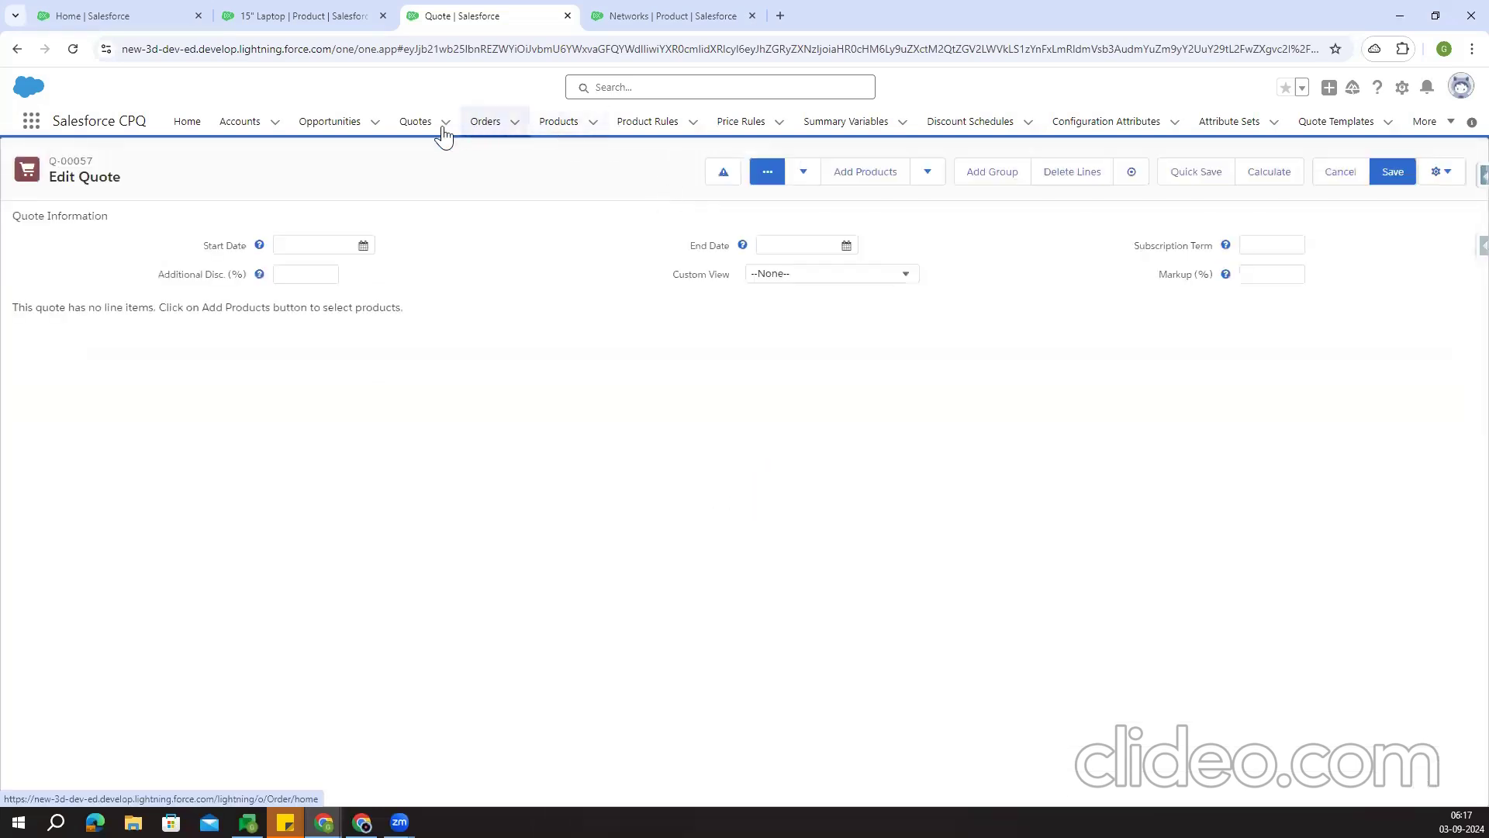
# Open quote Q-00056 from the Quotes list in the line editor
pyautogui.click(419, 124)
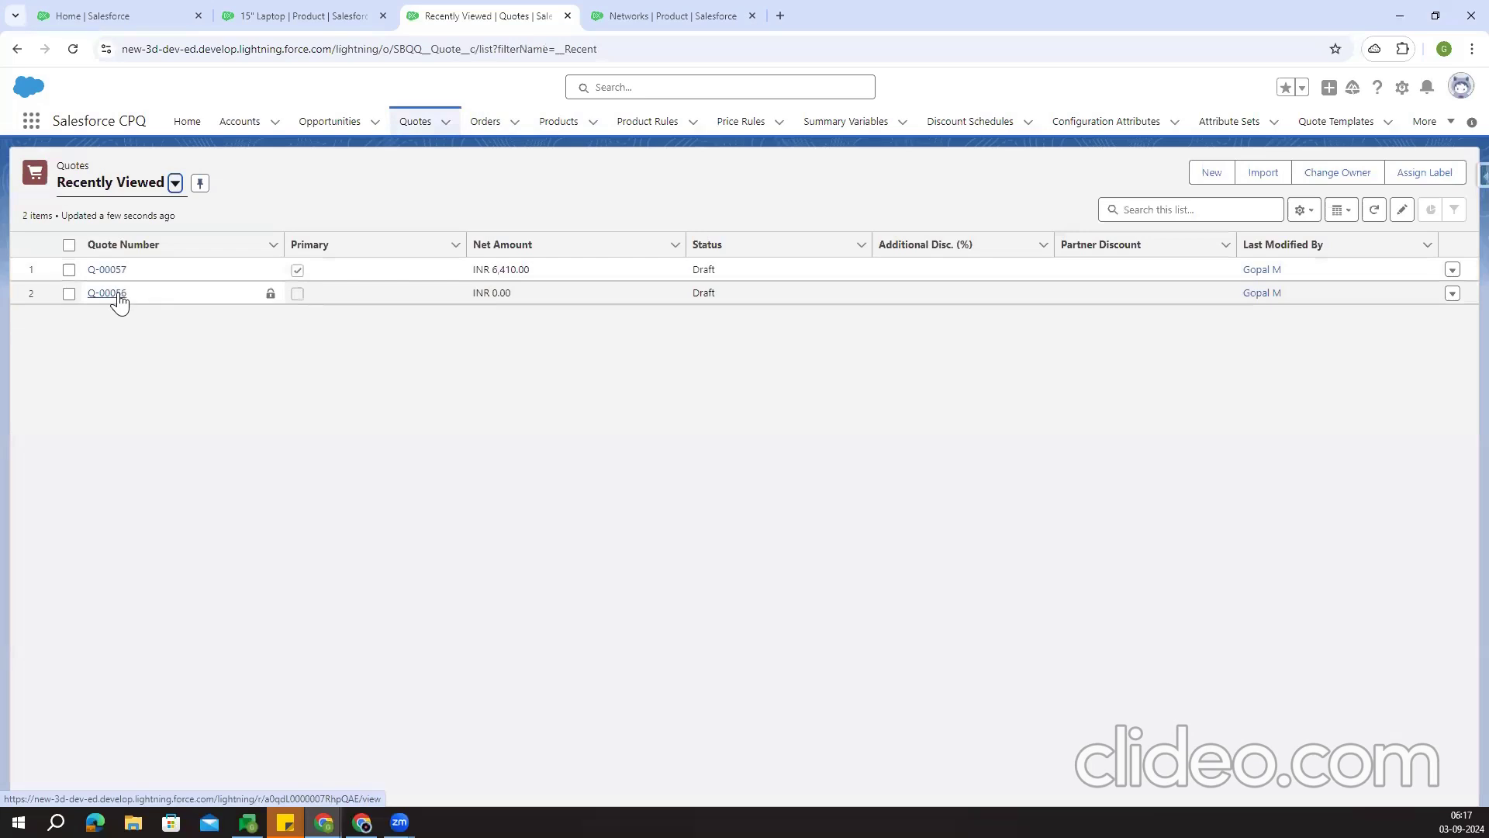
pyautogui.click(119, 295)
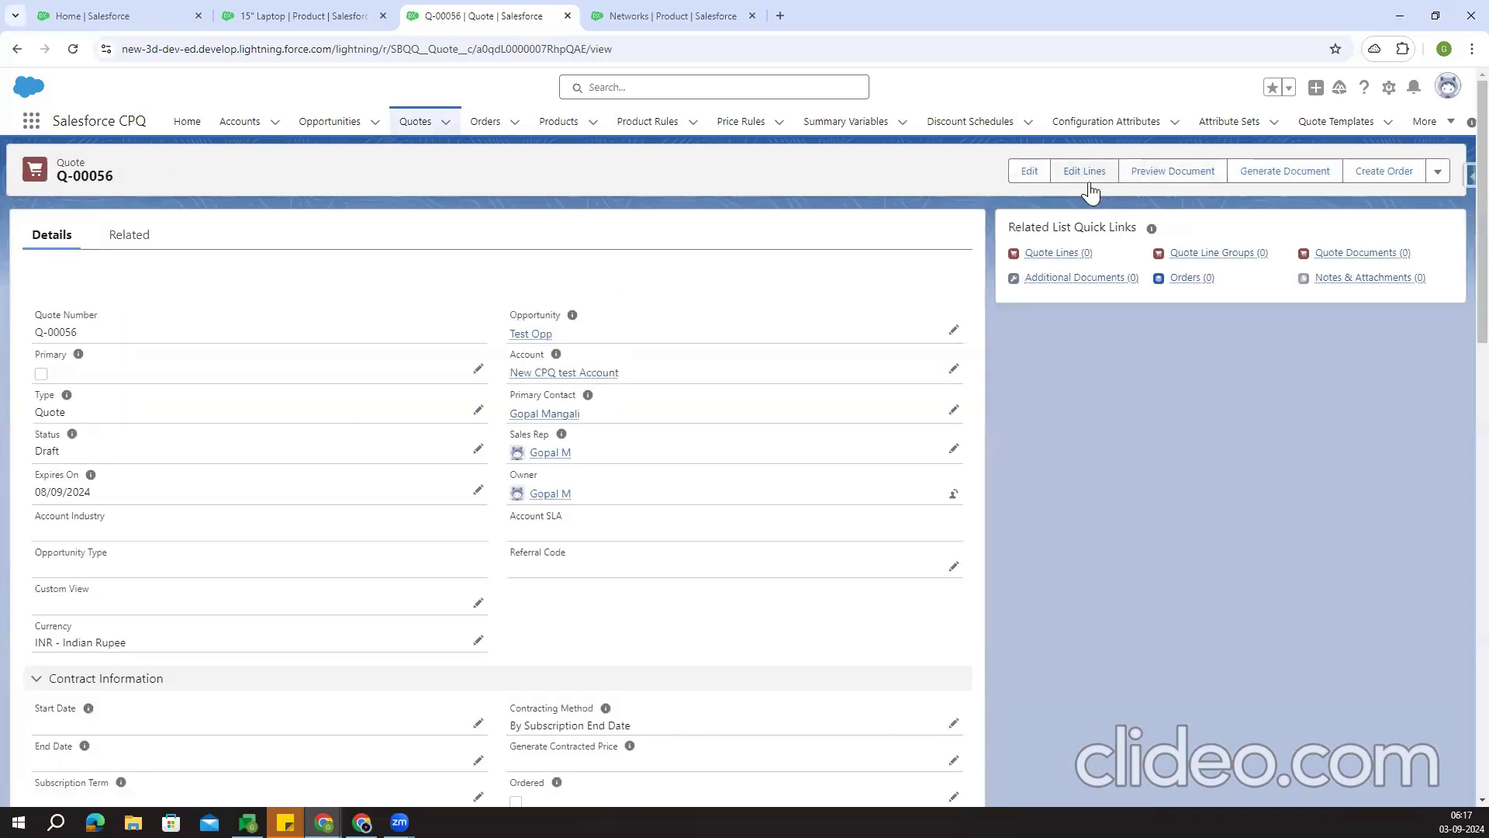
pyautogui.click(1089, 173)
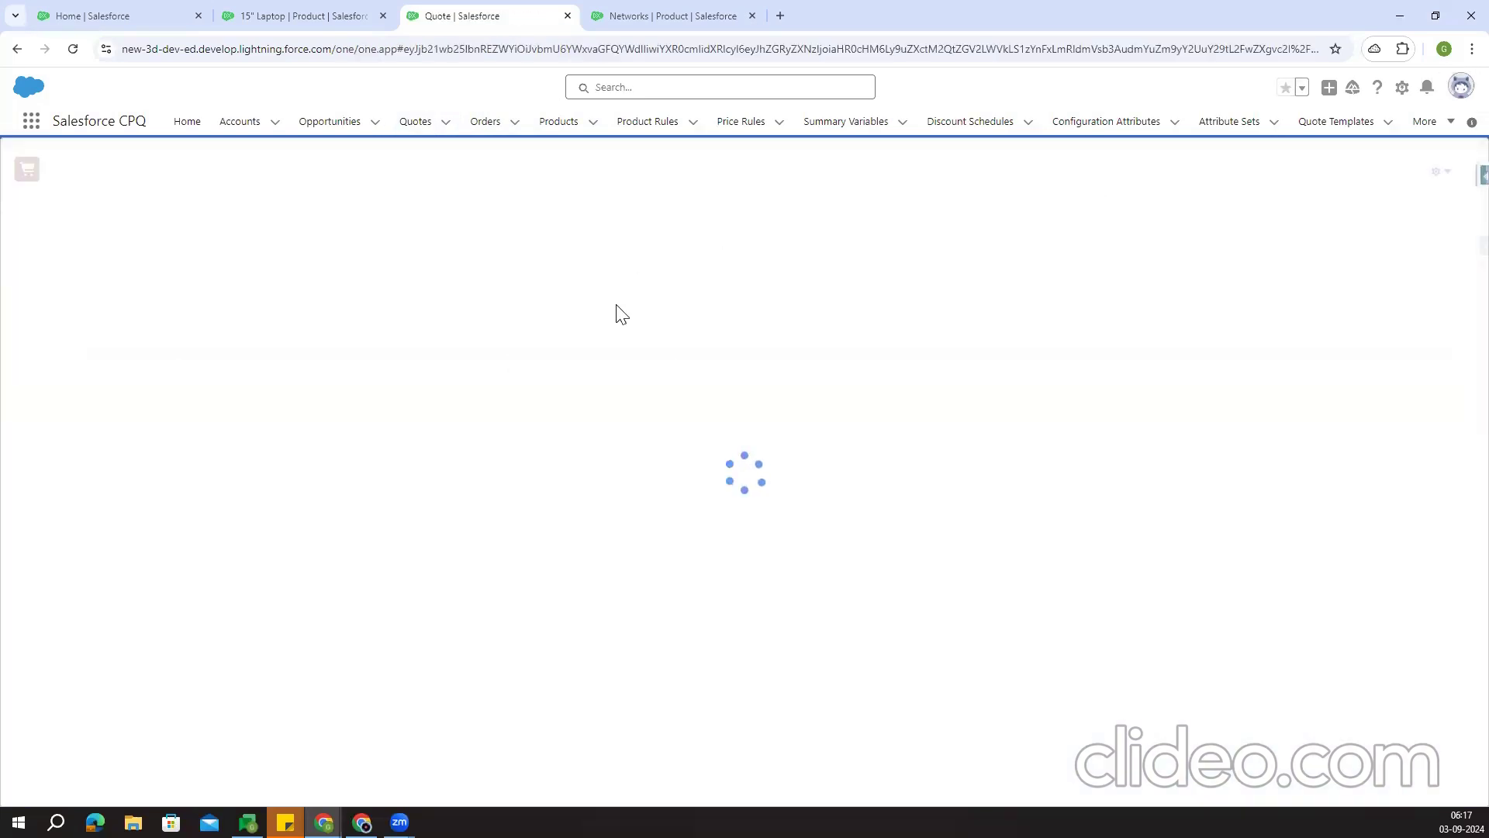
# Clear the product selection filter, search for "13", and select the 13" Laptop to configure it on the quote
pyautogui.click(874, 180)
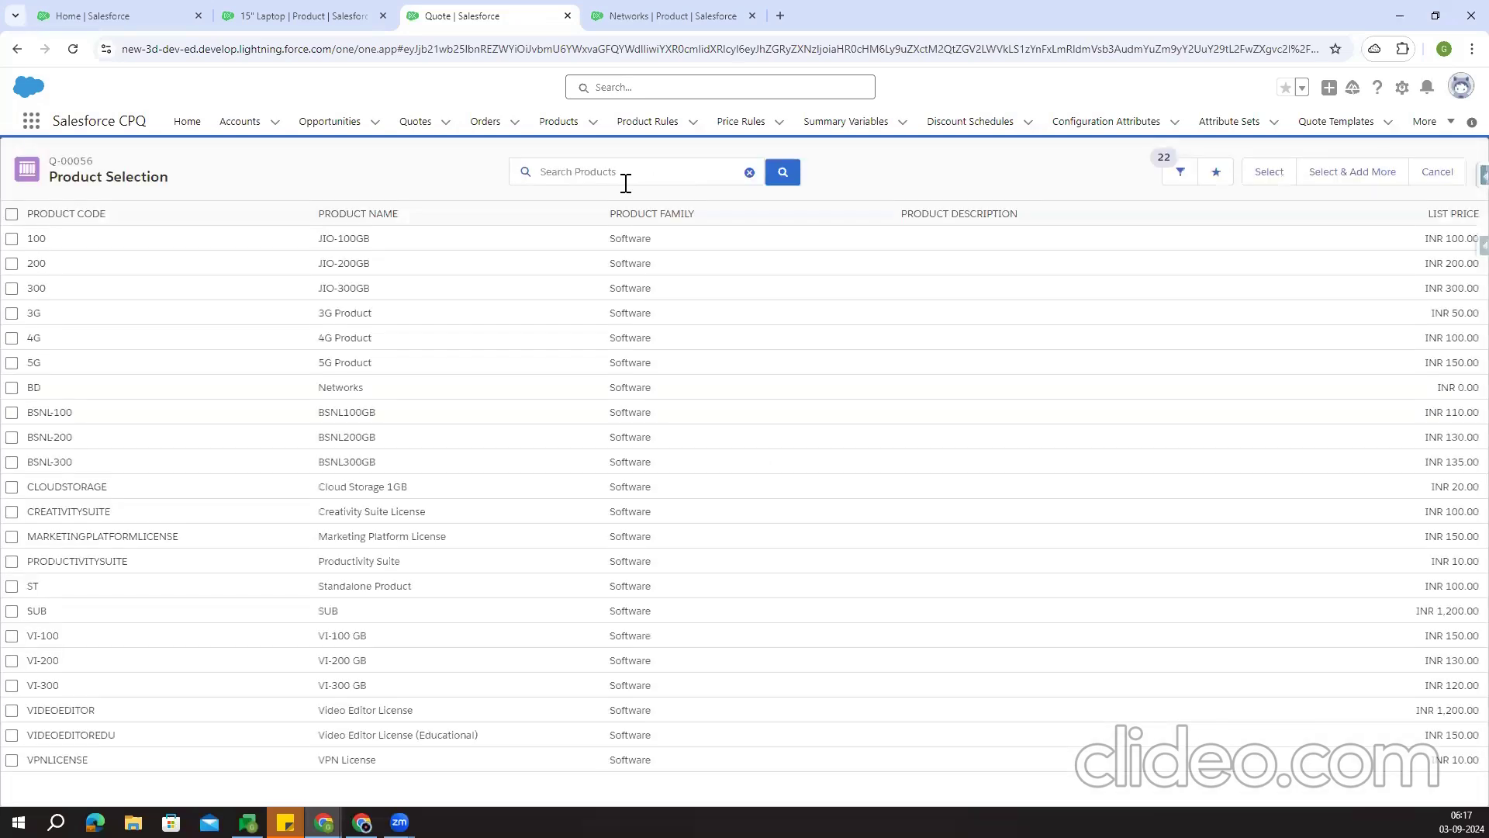
pyautogui.click(1177, 175)
pyautogui.click(1399, 310)
pyautogui.click(1329, 307)
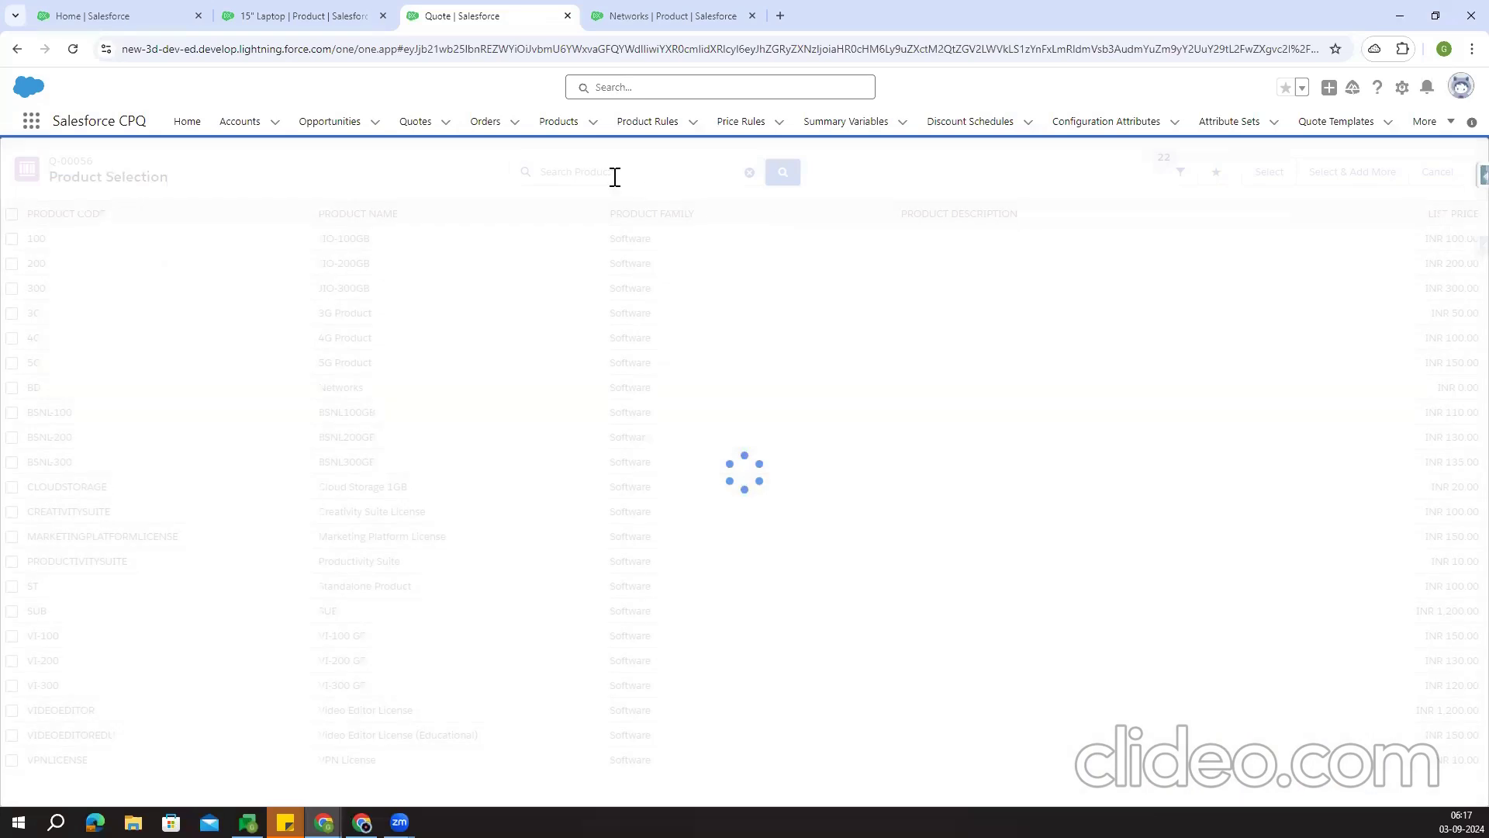
pyautogui.click(612, 172)
pyautogui.write('13')
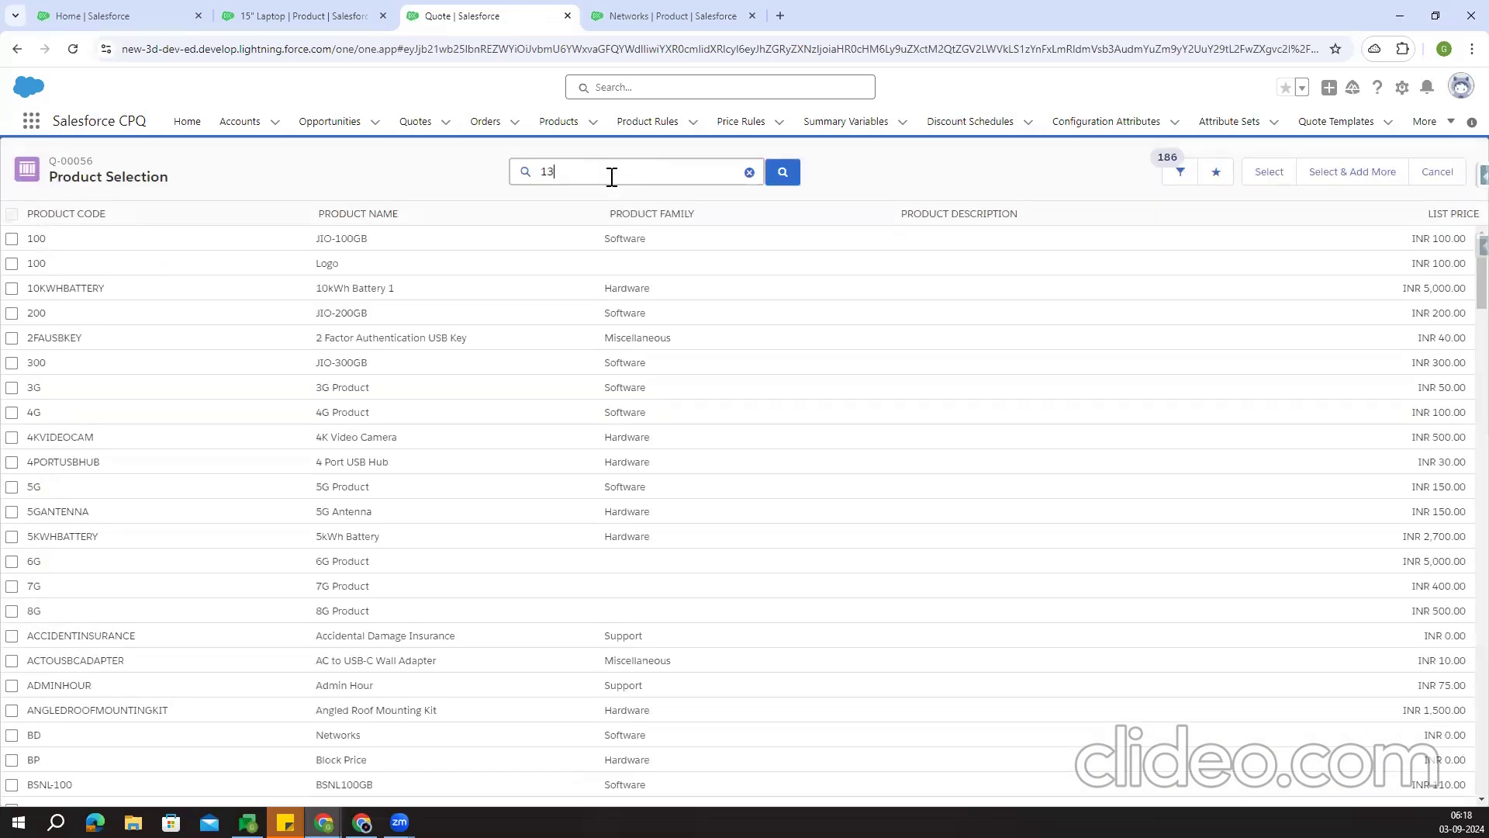
pyautogui.press('Return')
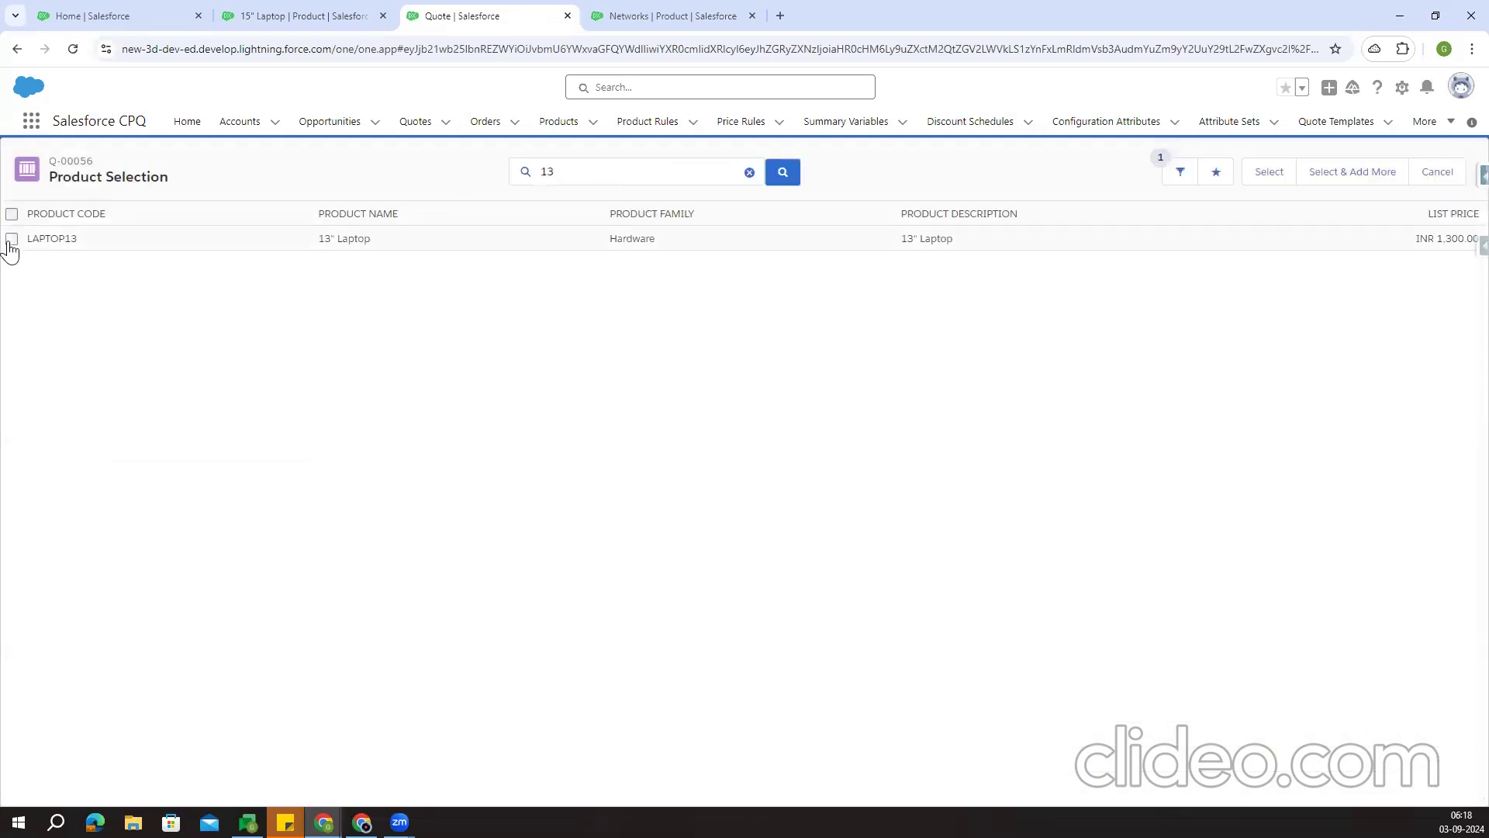
pyautogui.click(12, 240)
pyautogui.click(1270, 173)
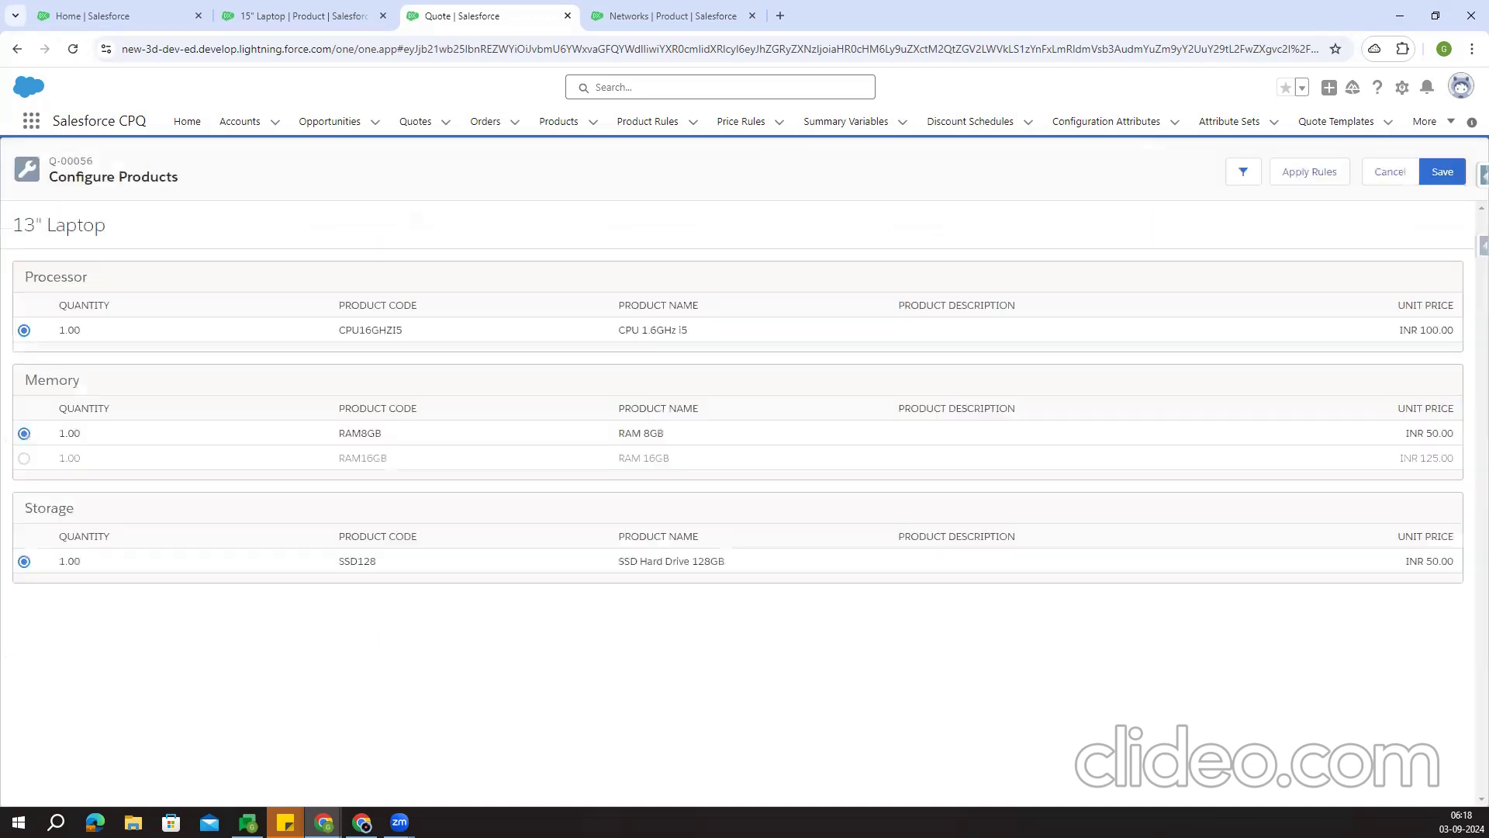
pyautogui.doubleClick(486, 271)
pyautogui.click(324, 259)
pyautogui.click(110, 16)
# Return to the 15" Laptop product and open its product option PO-000000 in a new browser tab
pyautogui.click(306, 15)
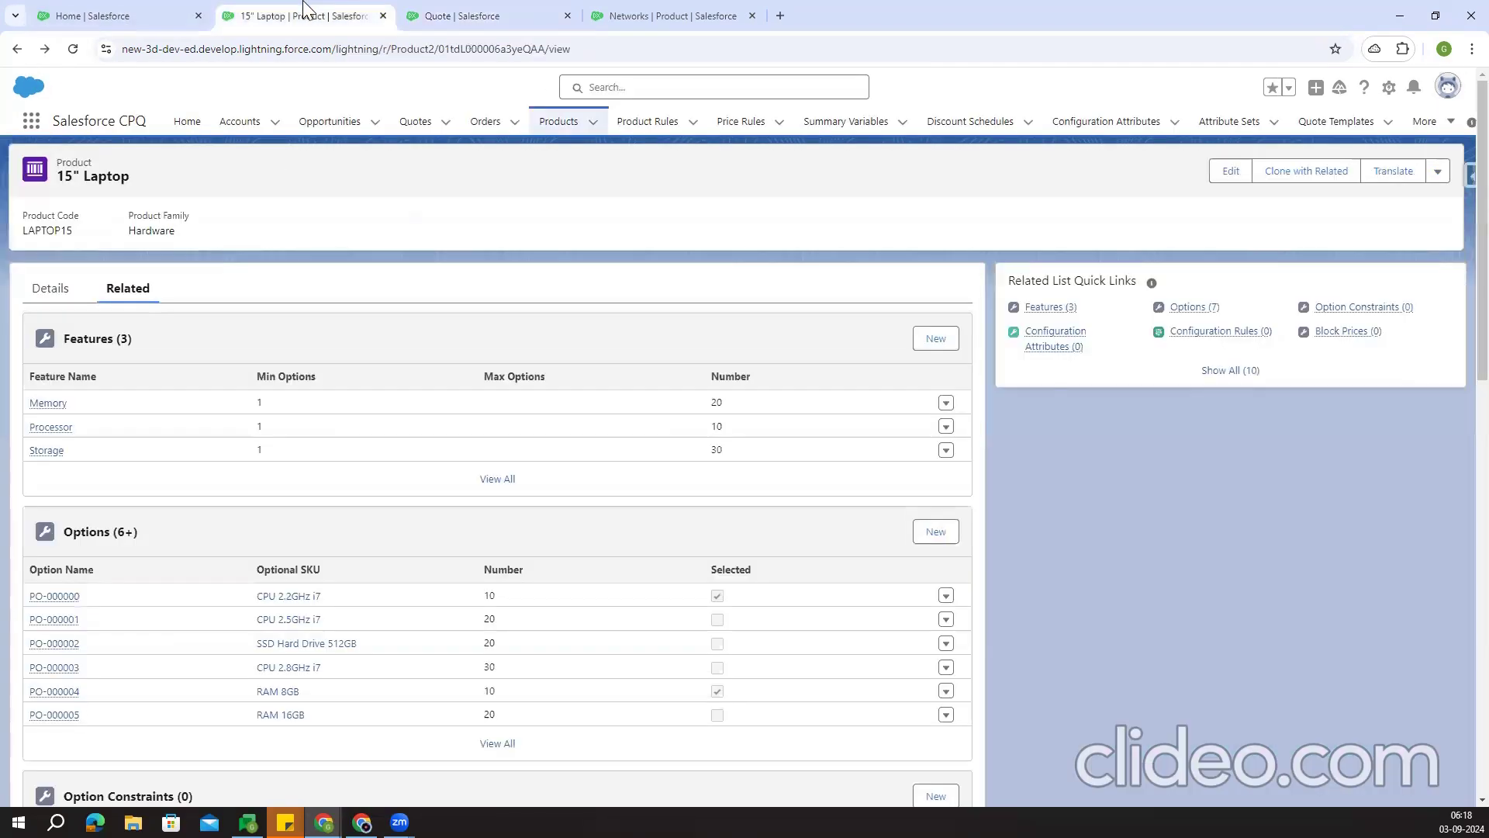
pyautogui.rightClick(544, 124)
pyautogui.click(432, 193)
pyautogui.rightClick(69, 596)
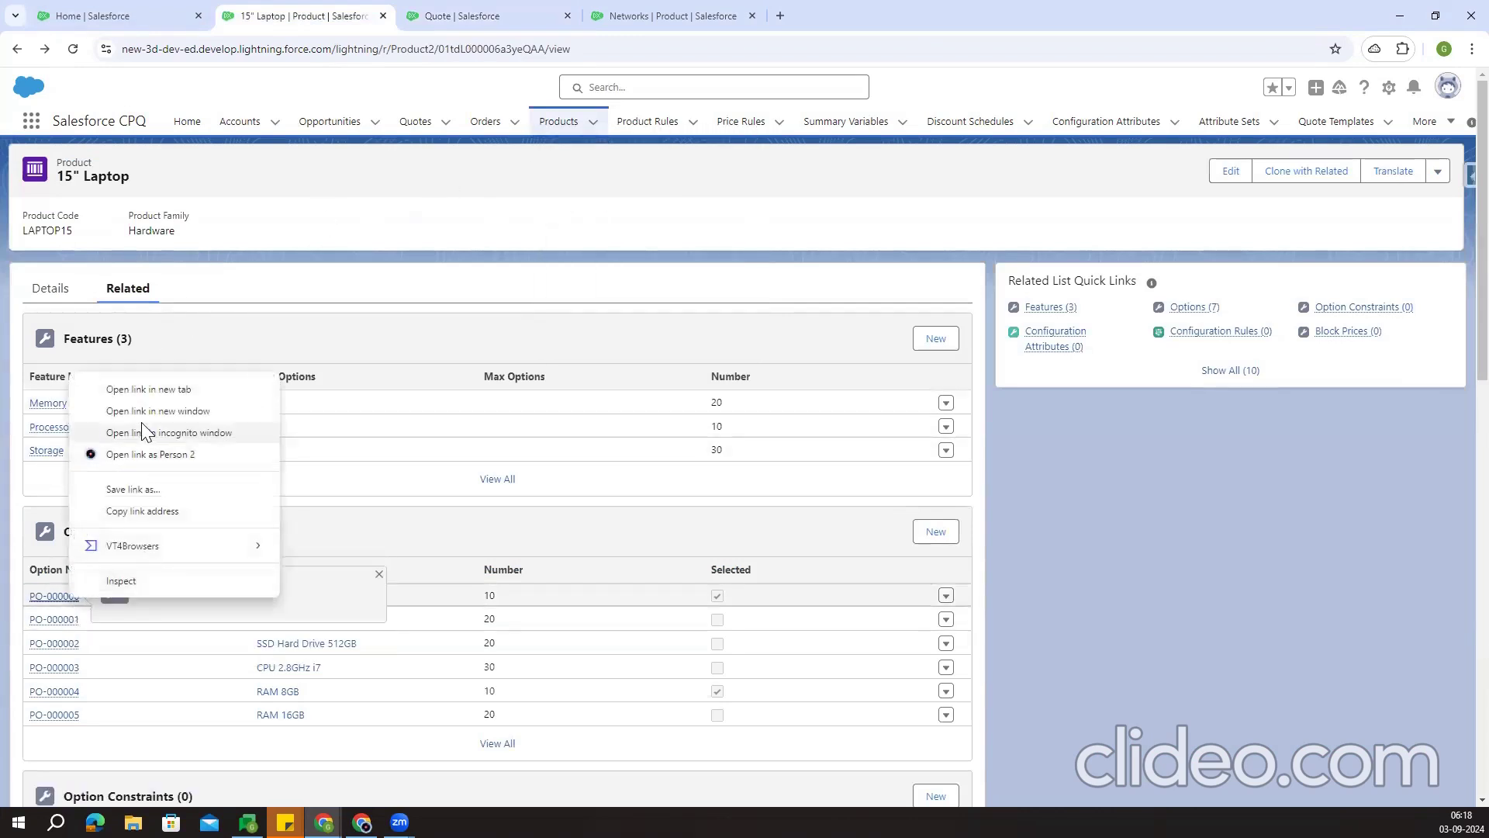
pyautogui.click(140, 390)
pyautogui.click(487, 9)
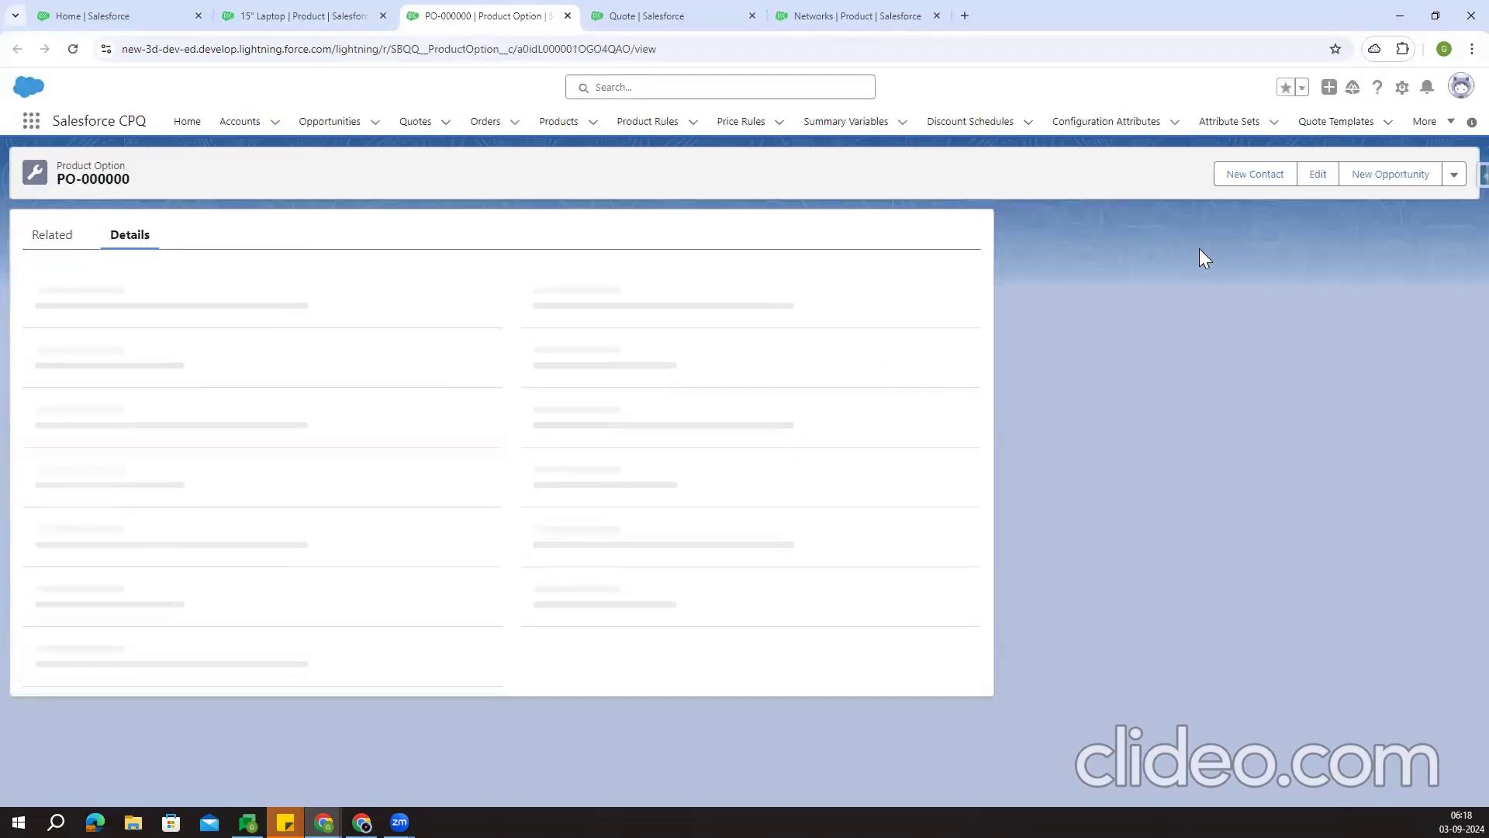
# Open the Product Option object's setup and start a new custom field of type Picklist
pyautogui.click(1389, 87)
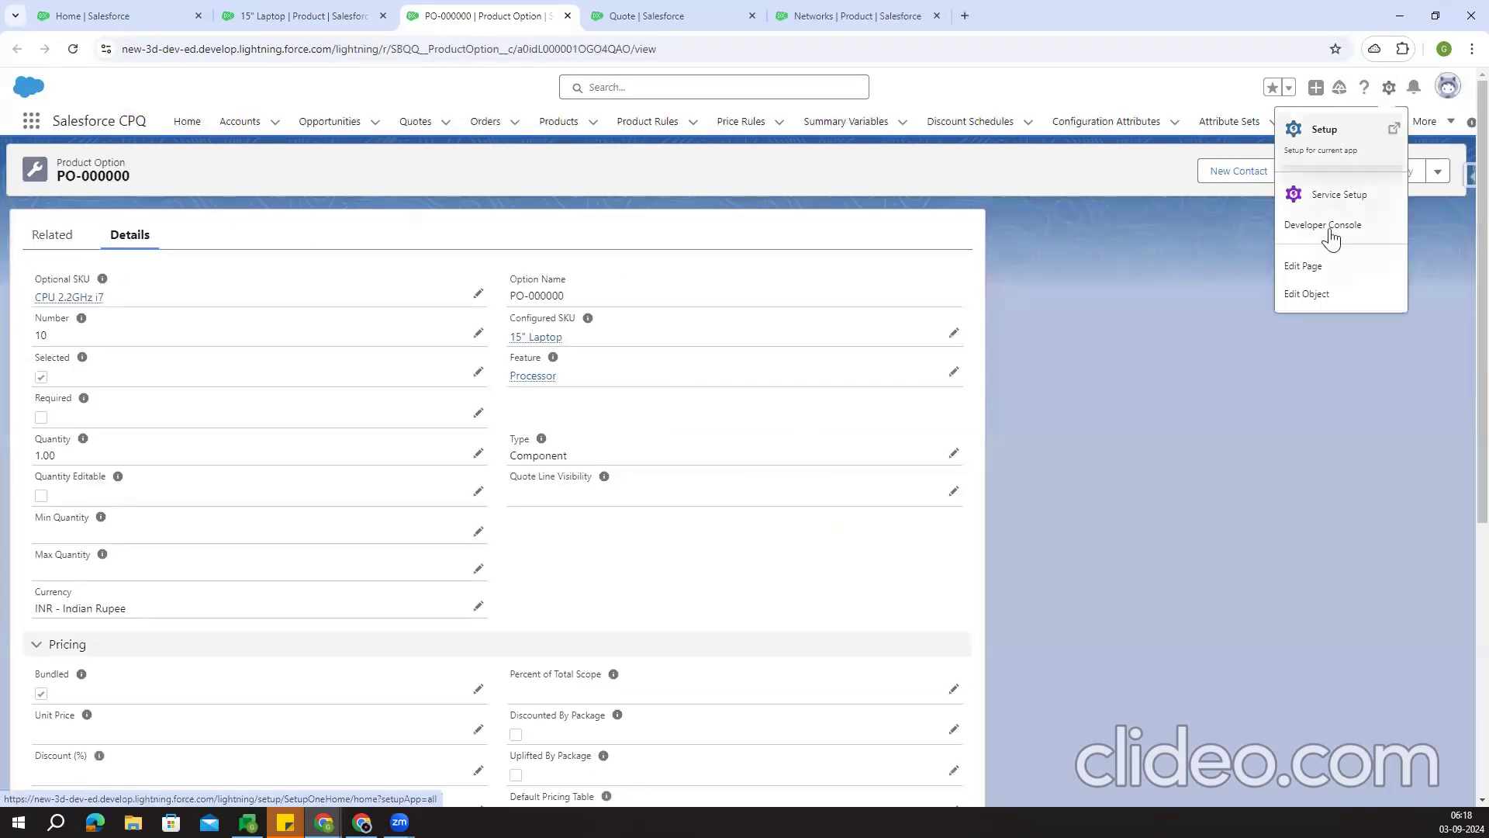
pyautogui.click(1325, 292)
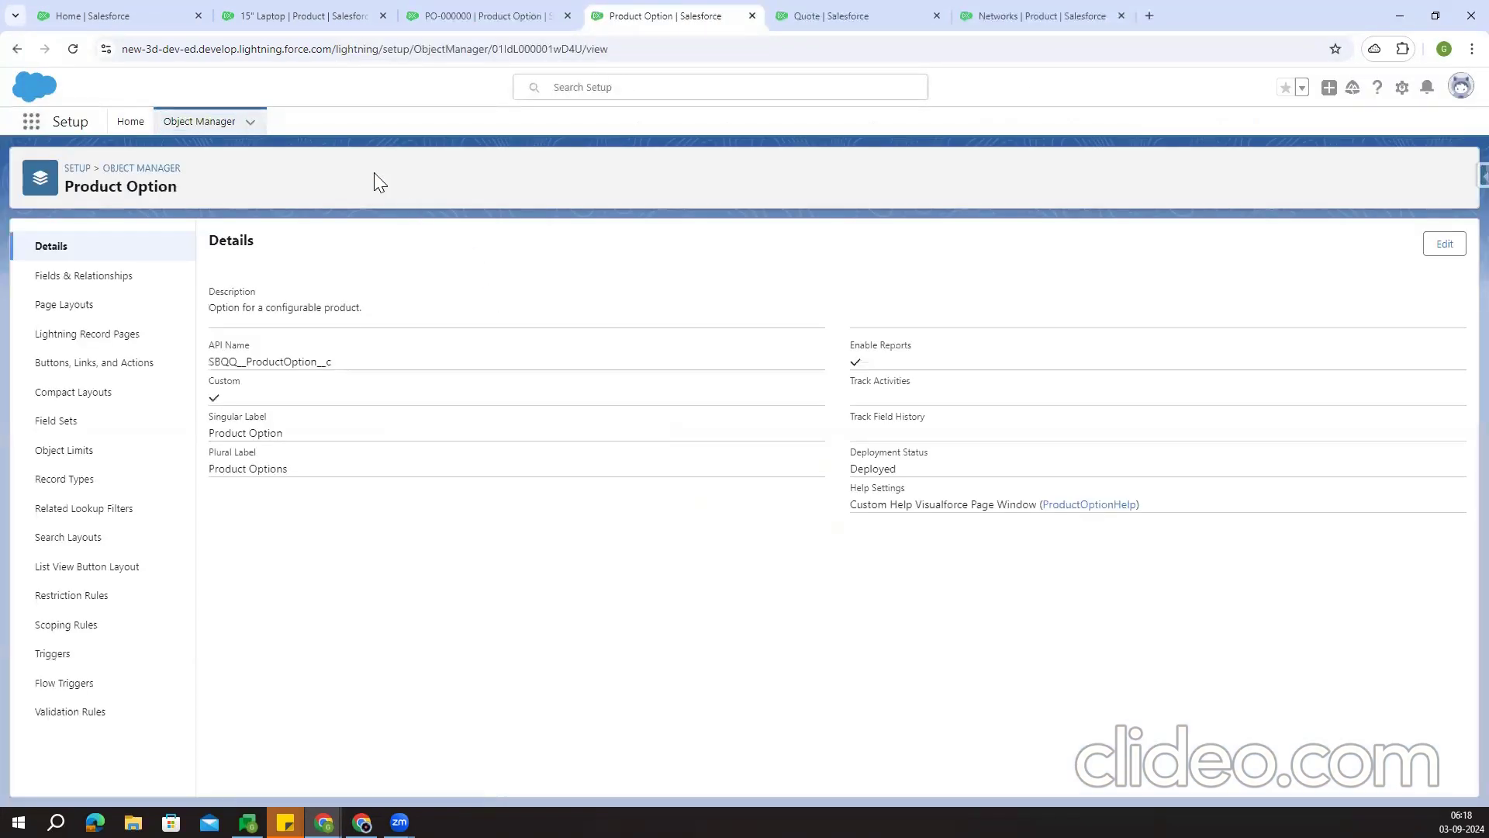
pyautogui.click(90, 281)
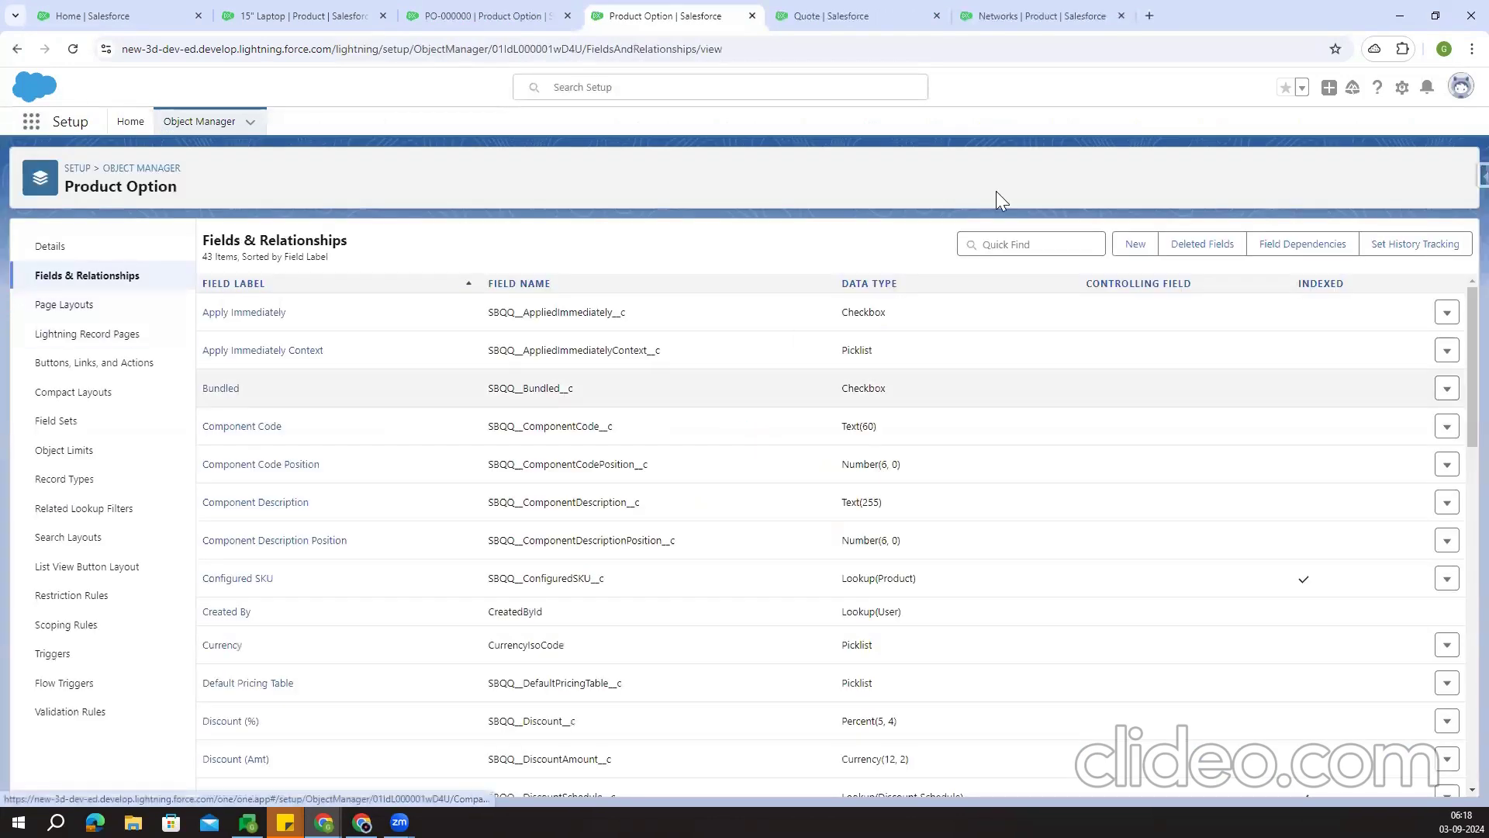
pyautogui.click(1134, 244)
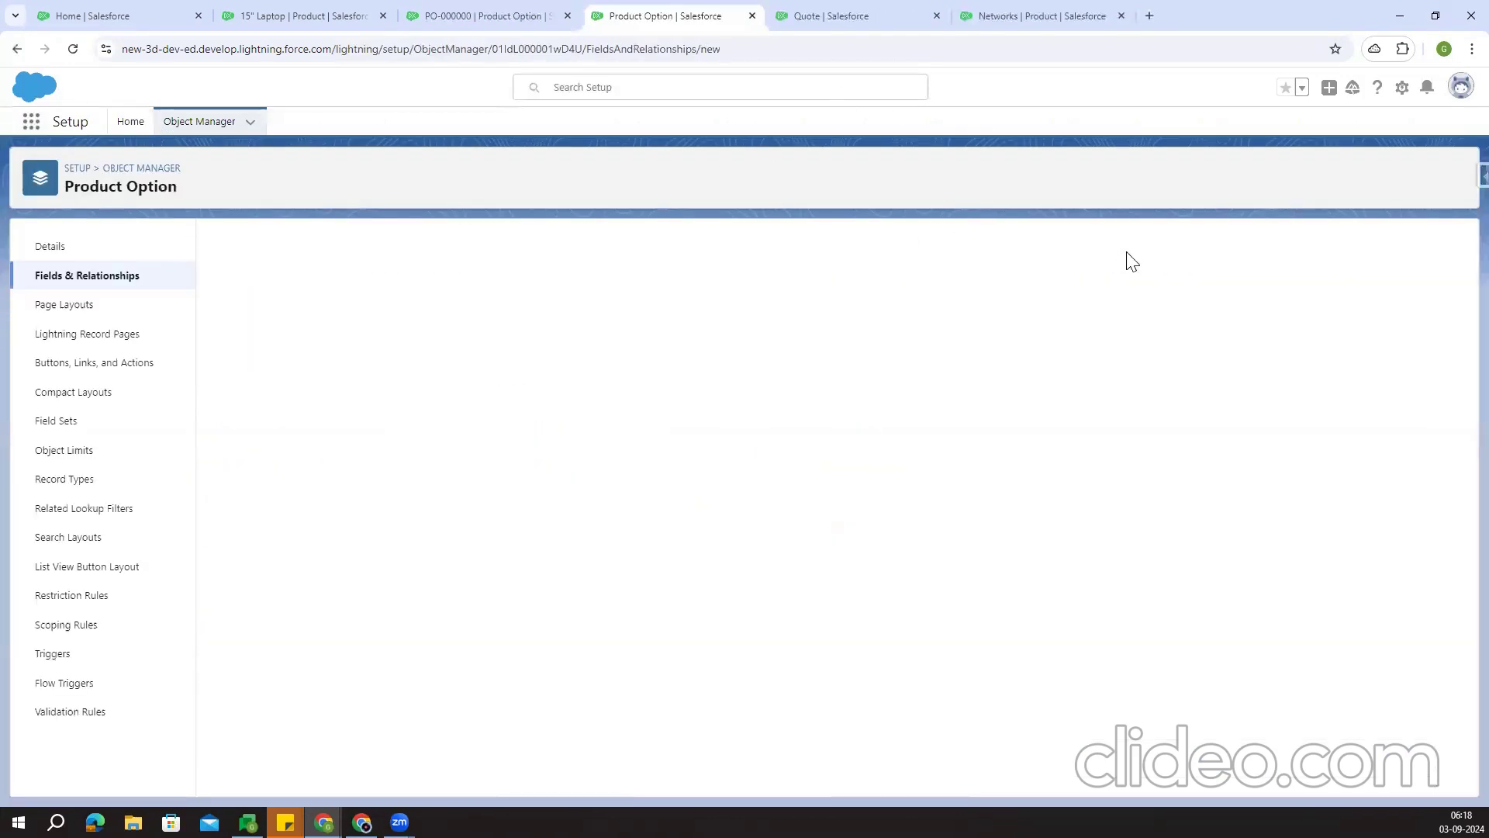
pyautogui.scroll(-4, 446, 514)
pyautogui.click(235, 568)
pyautogui.scroll(4, 1217, 453)
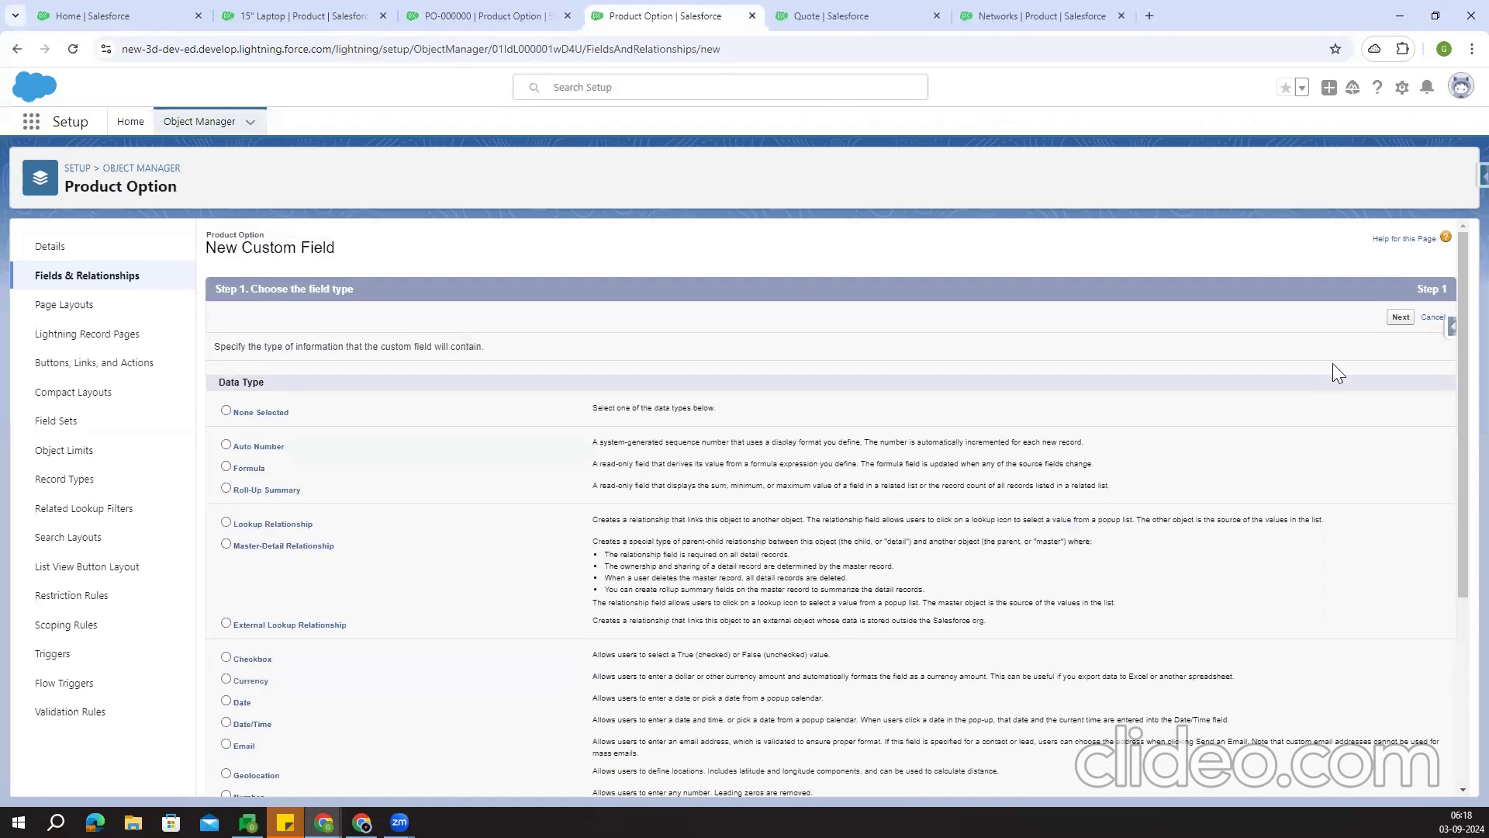
pyautogui.click(1400, 317)
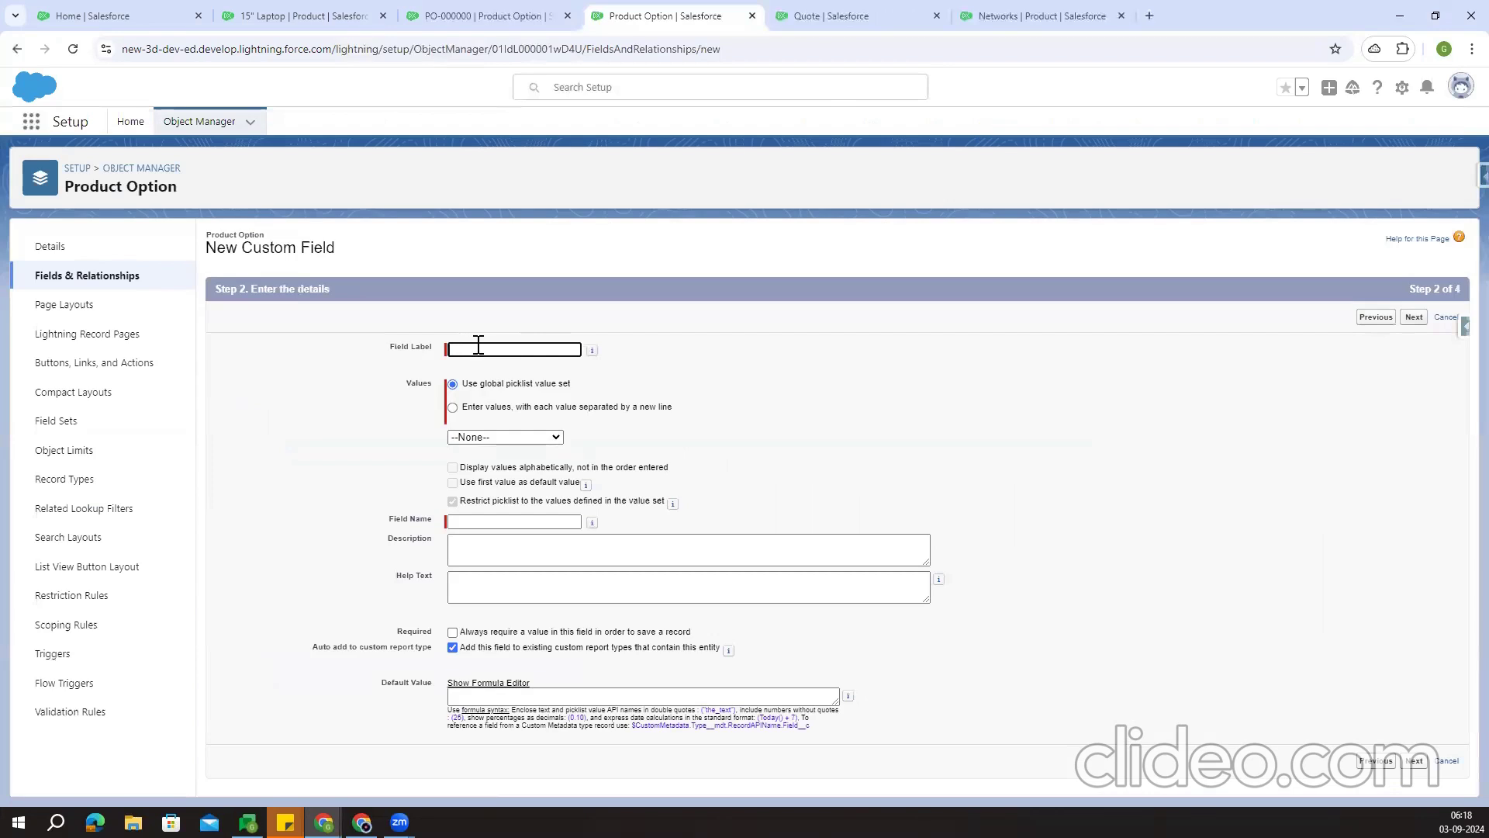
# Label the picklist field Colour and enter its own values RED, BLUE and YELLOW on separate lines
pyautogui.click(478, 348)
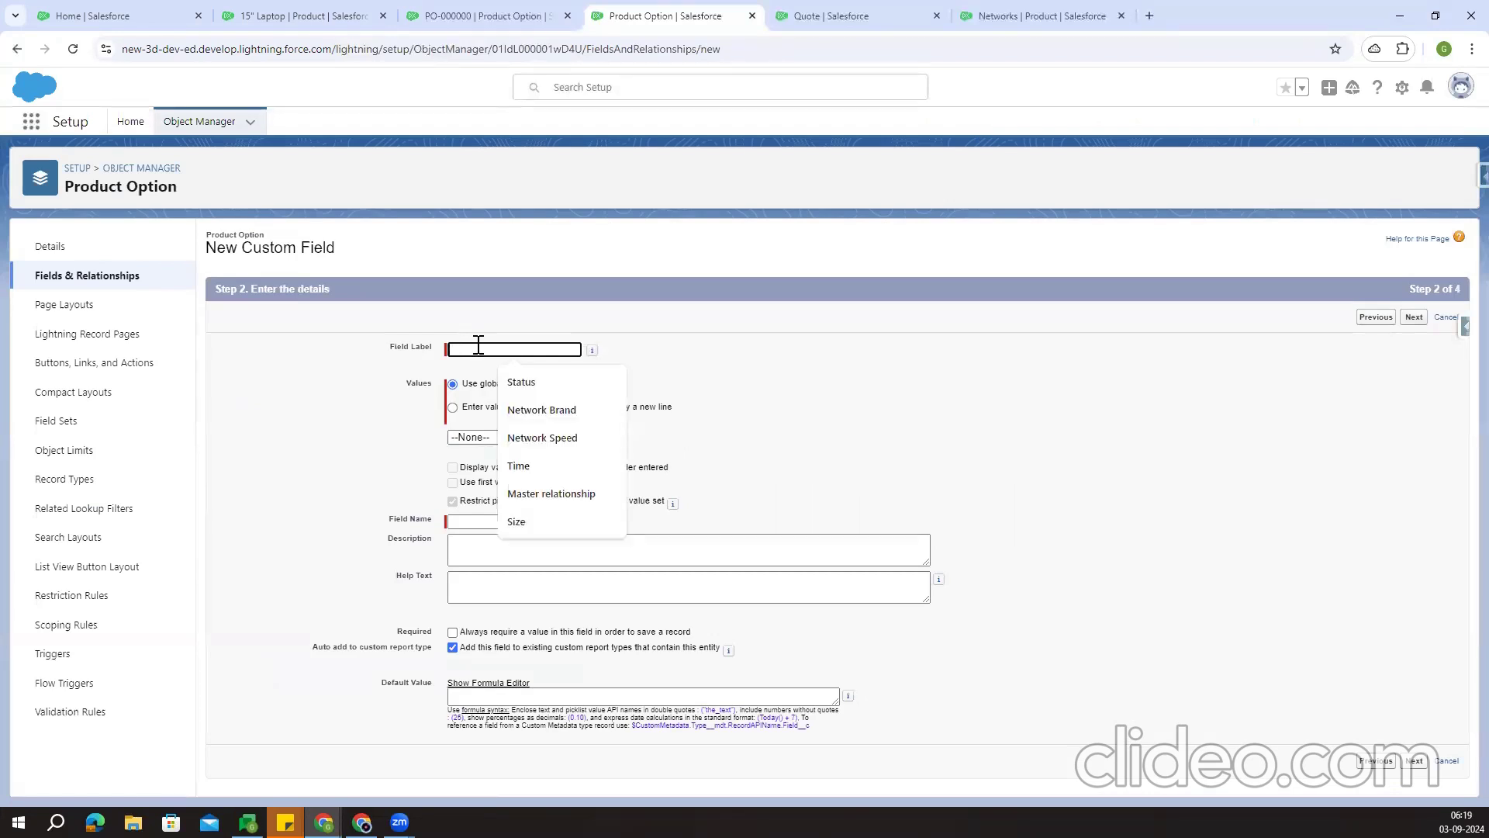
pyautogui.write('C')
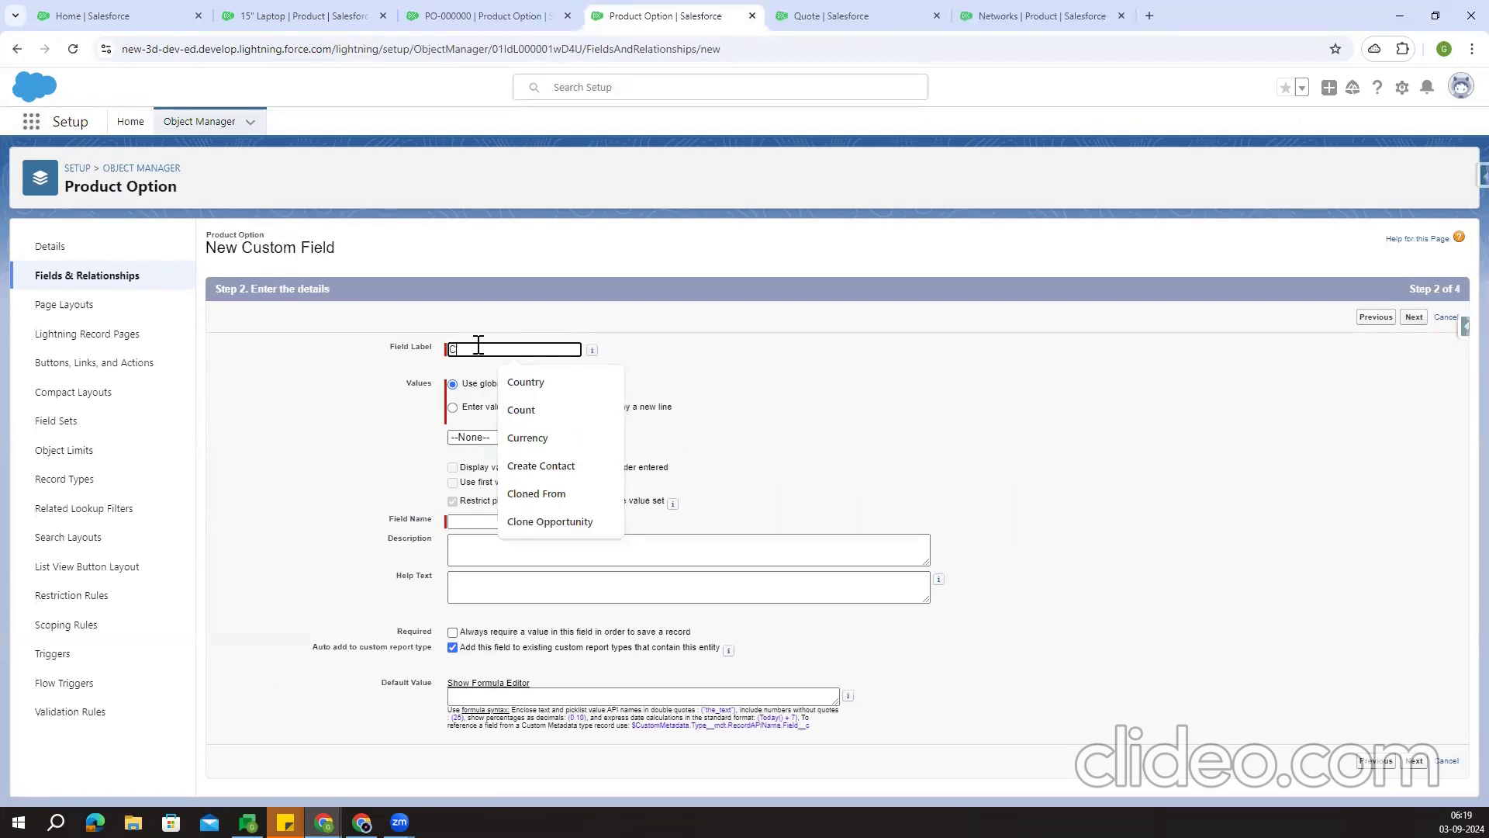
pyautogui.write('olour')
pyautogui.click(502, 272)
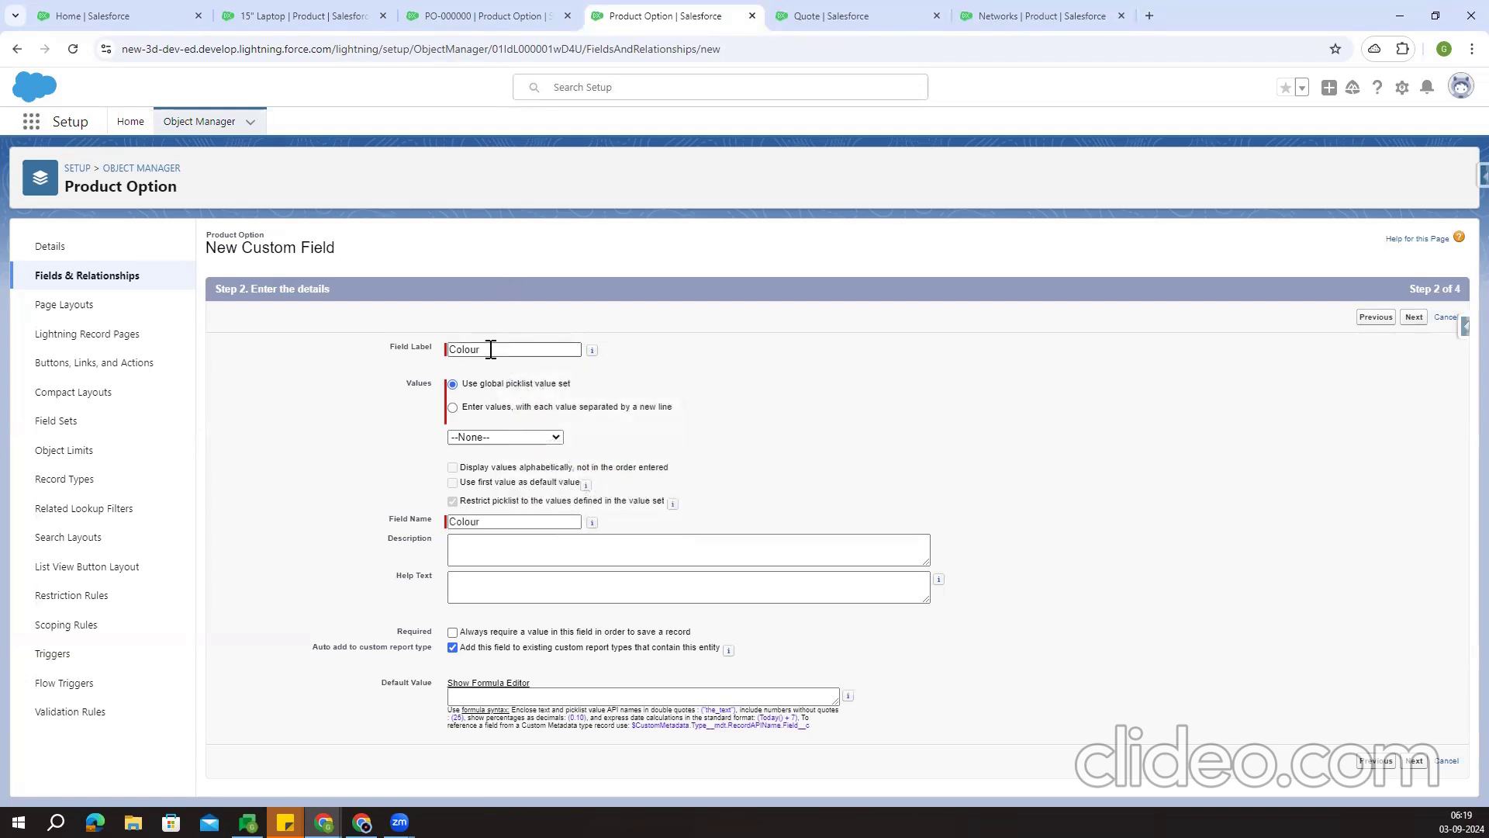
pyautogui.click(476, 409)
pyautogui.click(481, 448)
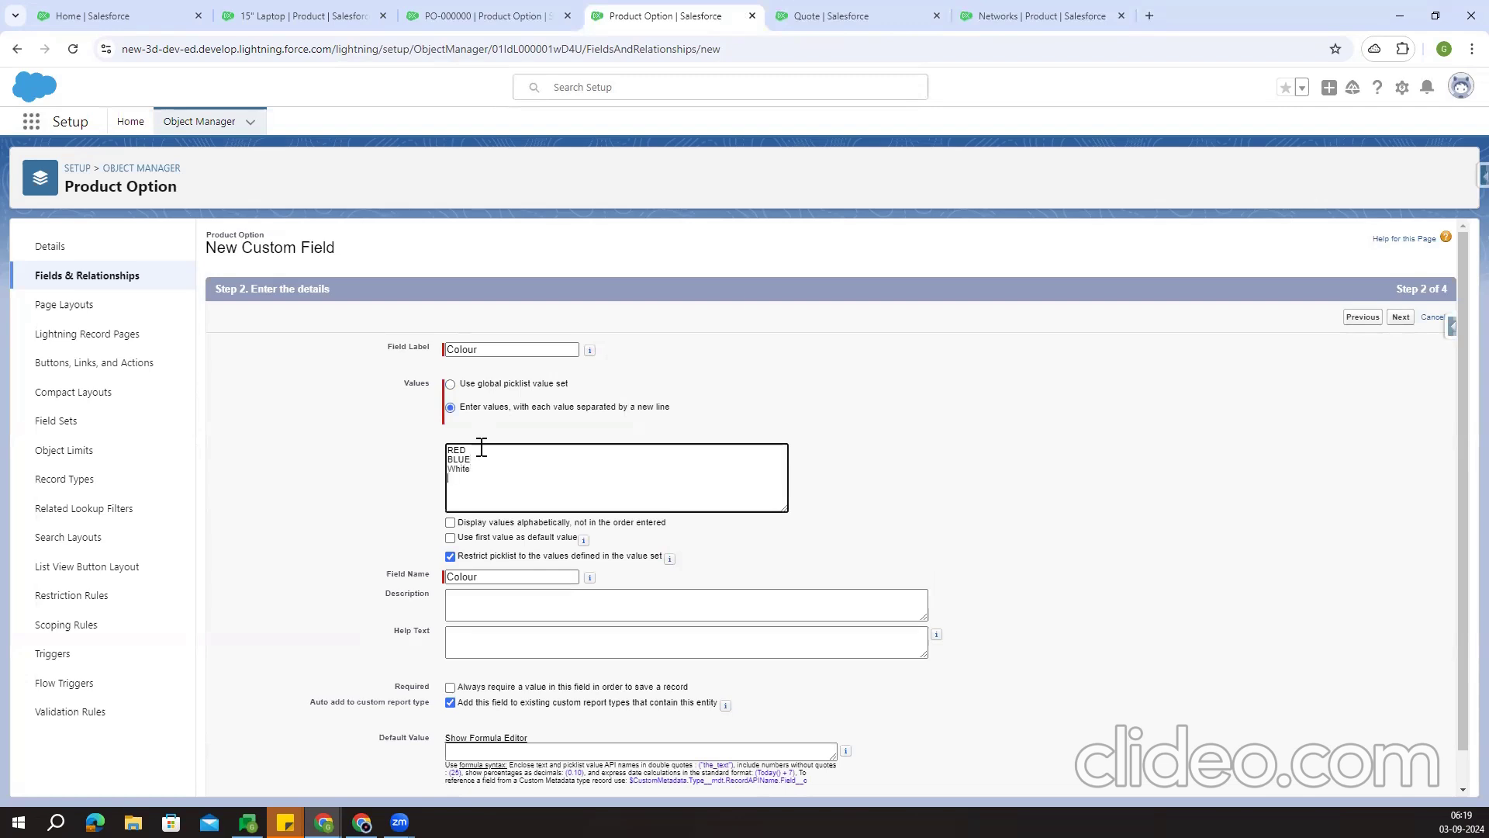
pyautogui.press('BackSpace')
pyautogui.doubleClick(465, 469)
pyautogui.press('BackSpace')
pyautogui.click(825, 365)
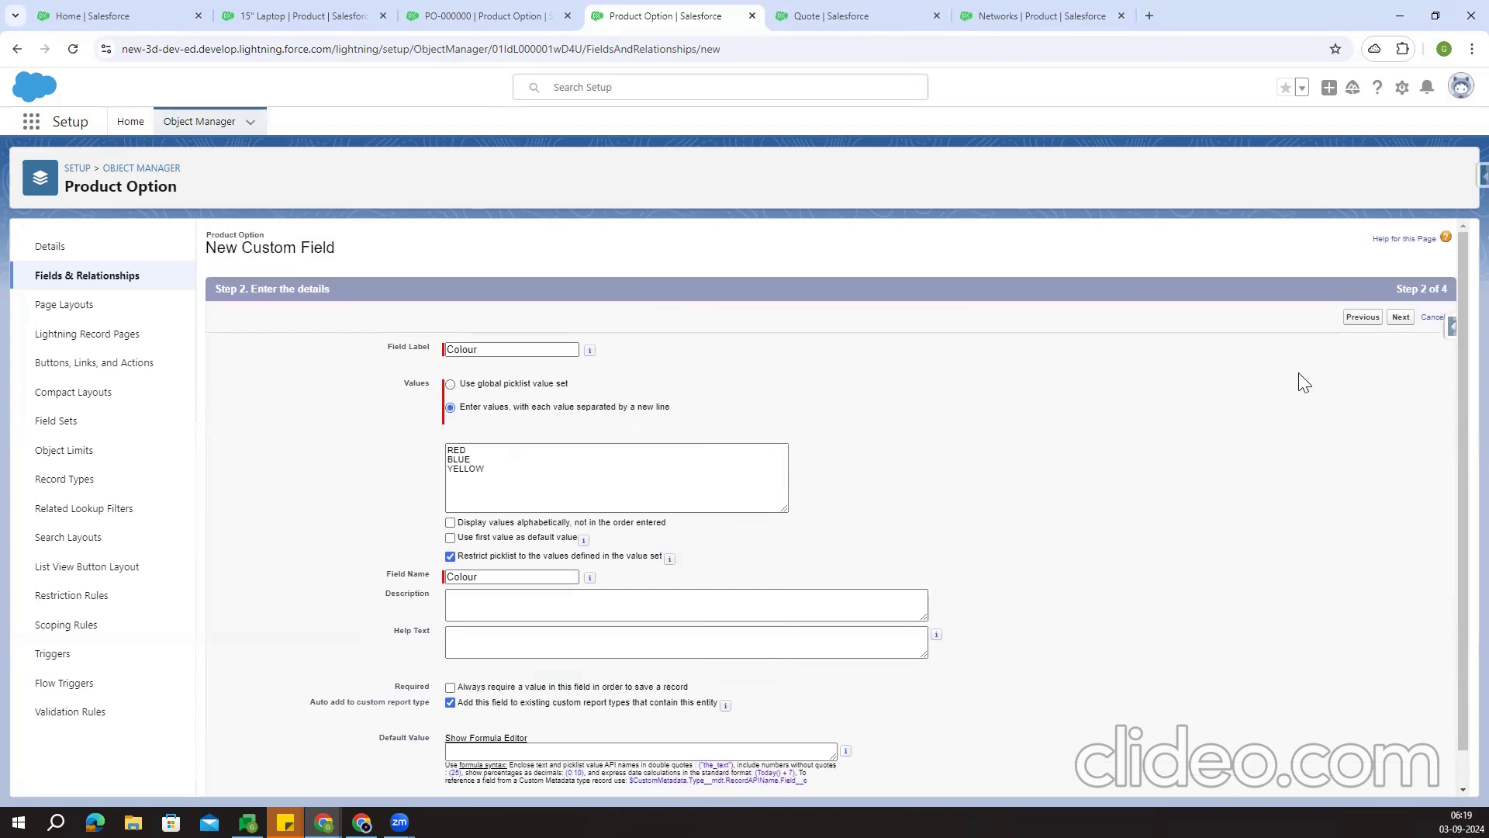
# Accept the default field-level security, keep both product option page layouts, and save the Colour field
pyautogui.click(1401, 318)
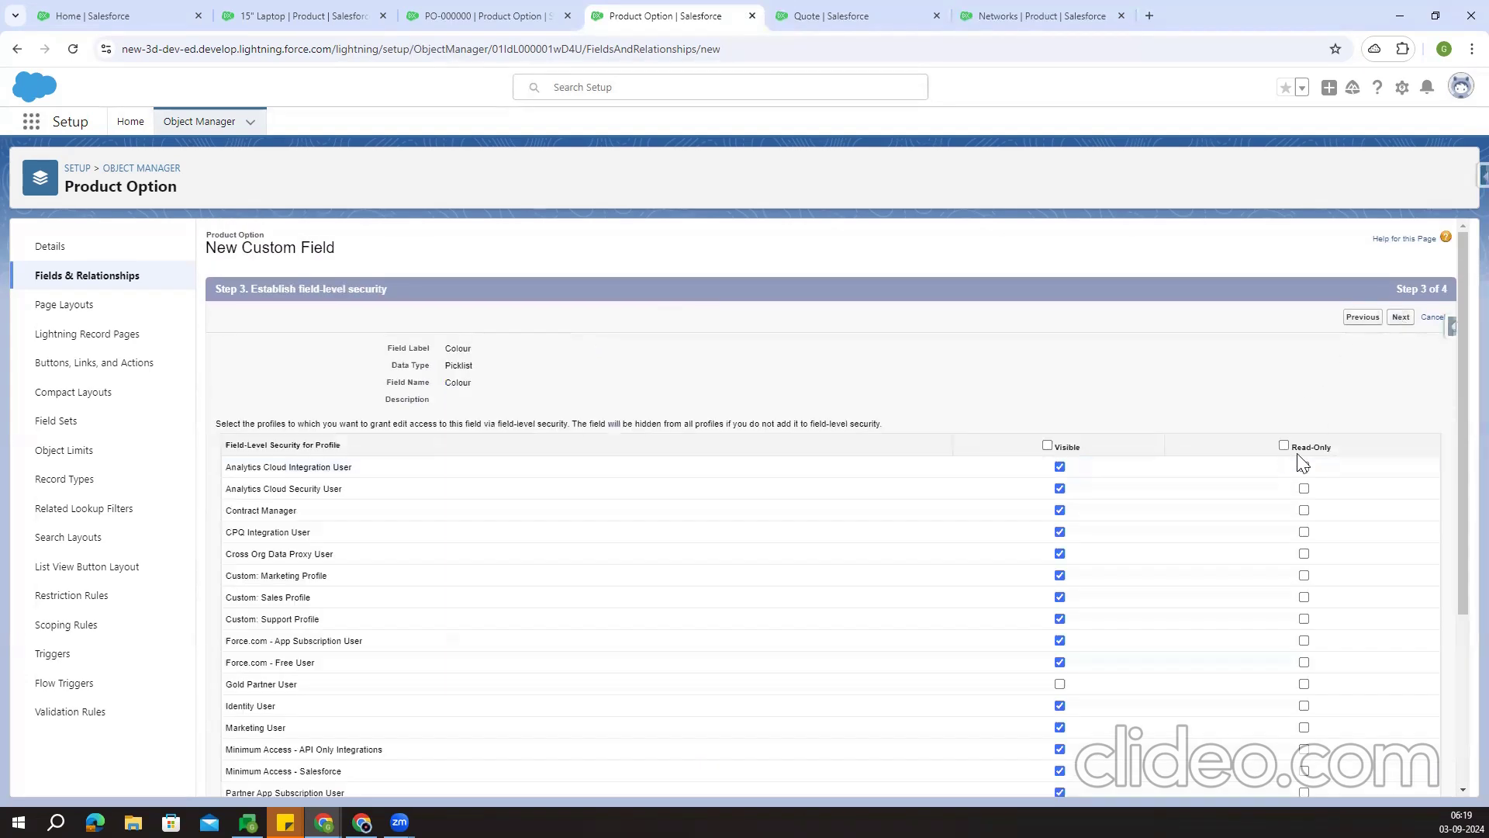
pyautogui.click(1401, 317)
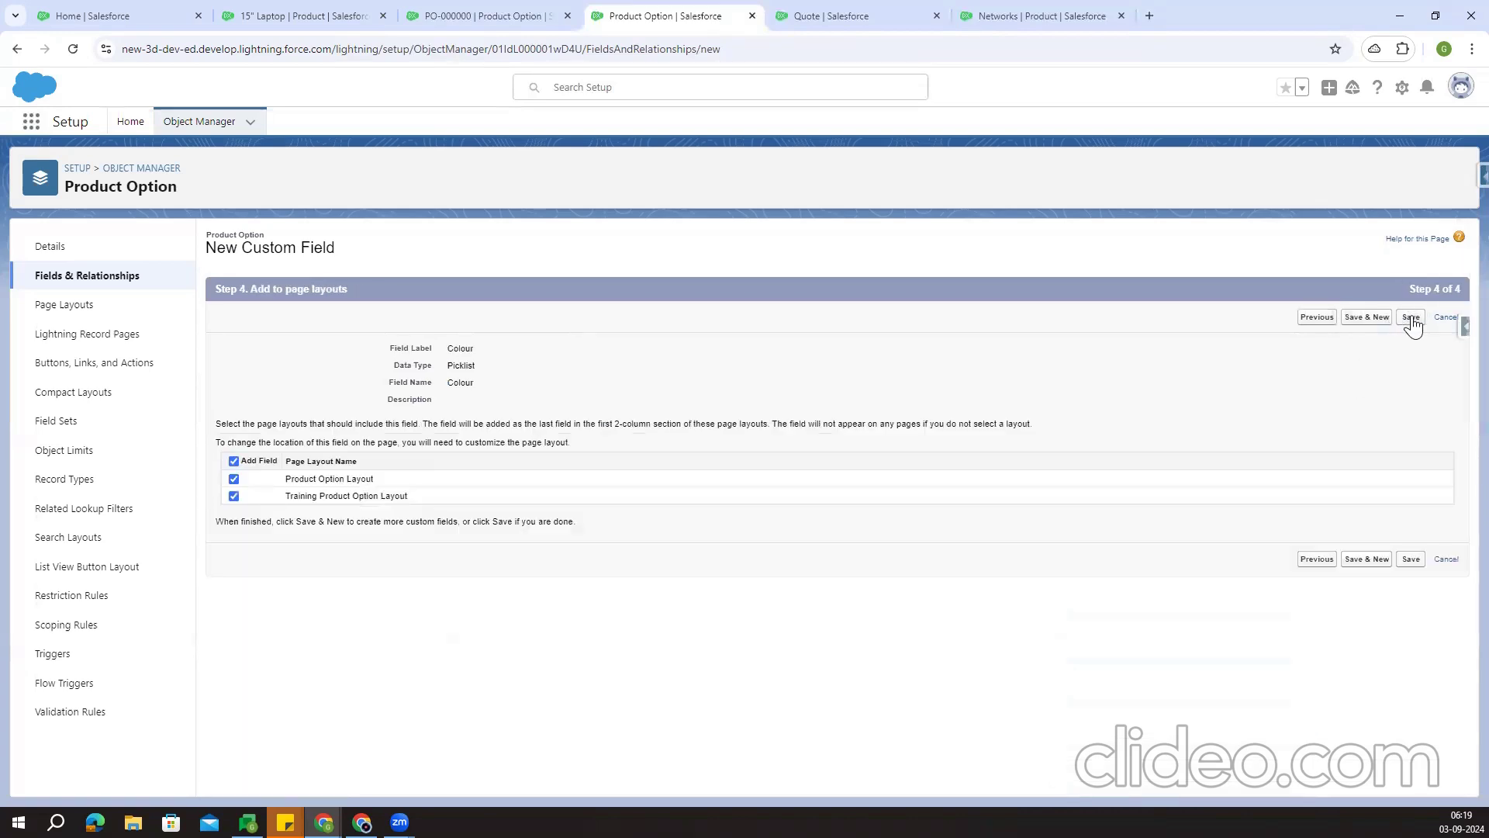
pyautogui.click(1411, 318)
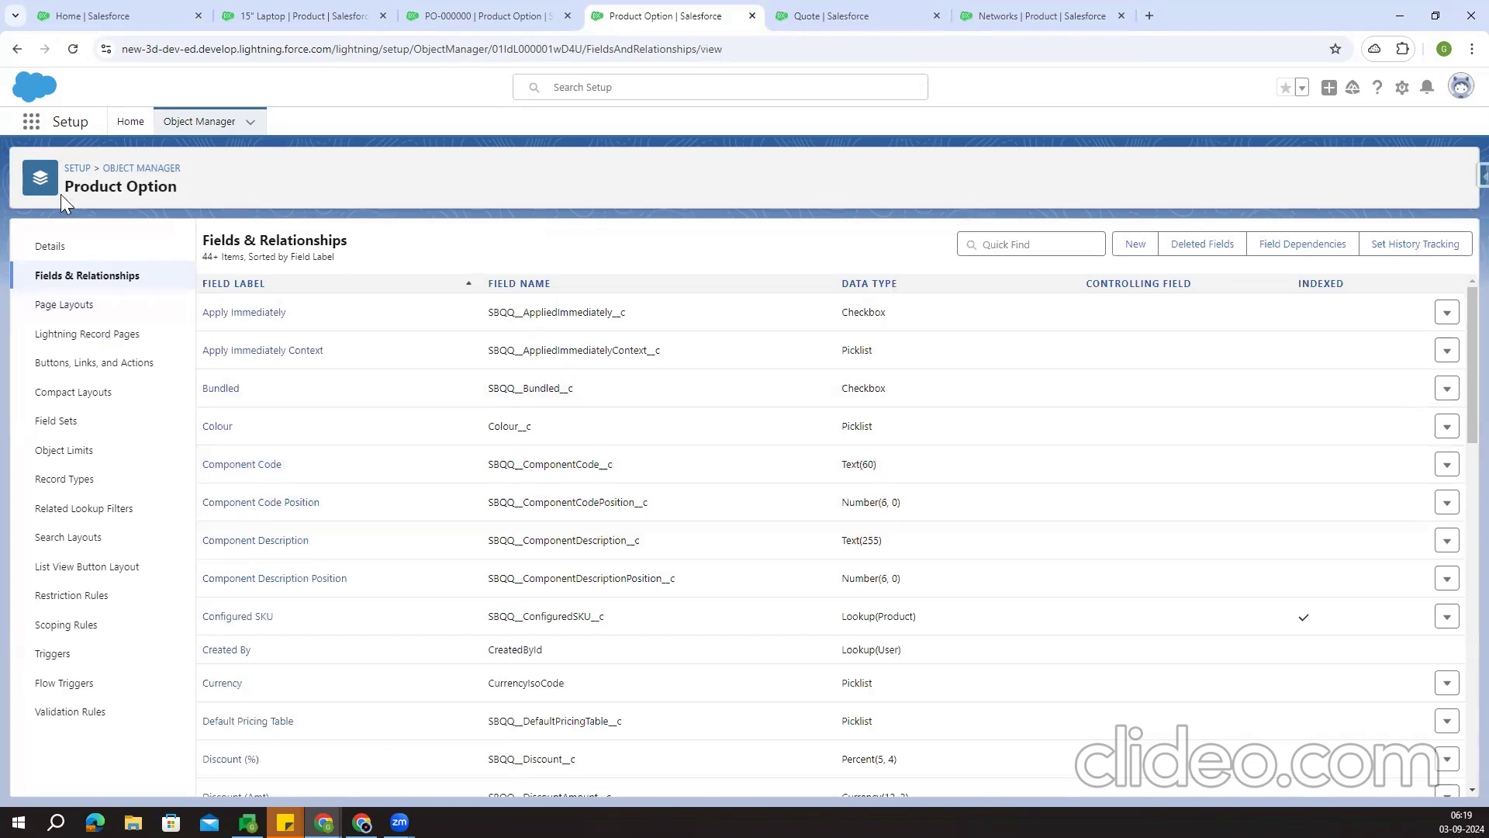
# Open the Object Manager in a new browser tab, search for "Quote Line", and open the Quote Line object
pyautogui.moveTo(63, 194); pyautogui.dragTo(188, 191)
pyautogui.rightClick(187, 122)
pyautogui.click(239, 138)
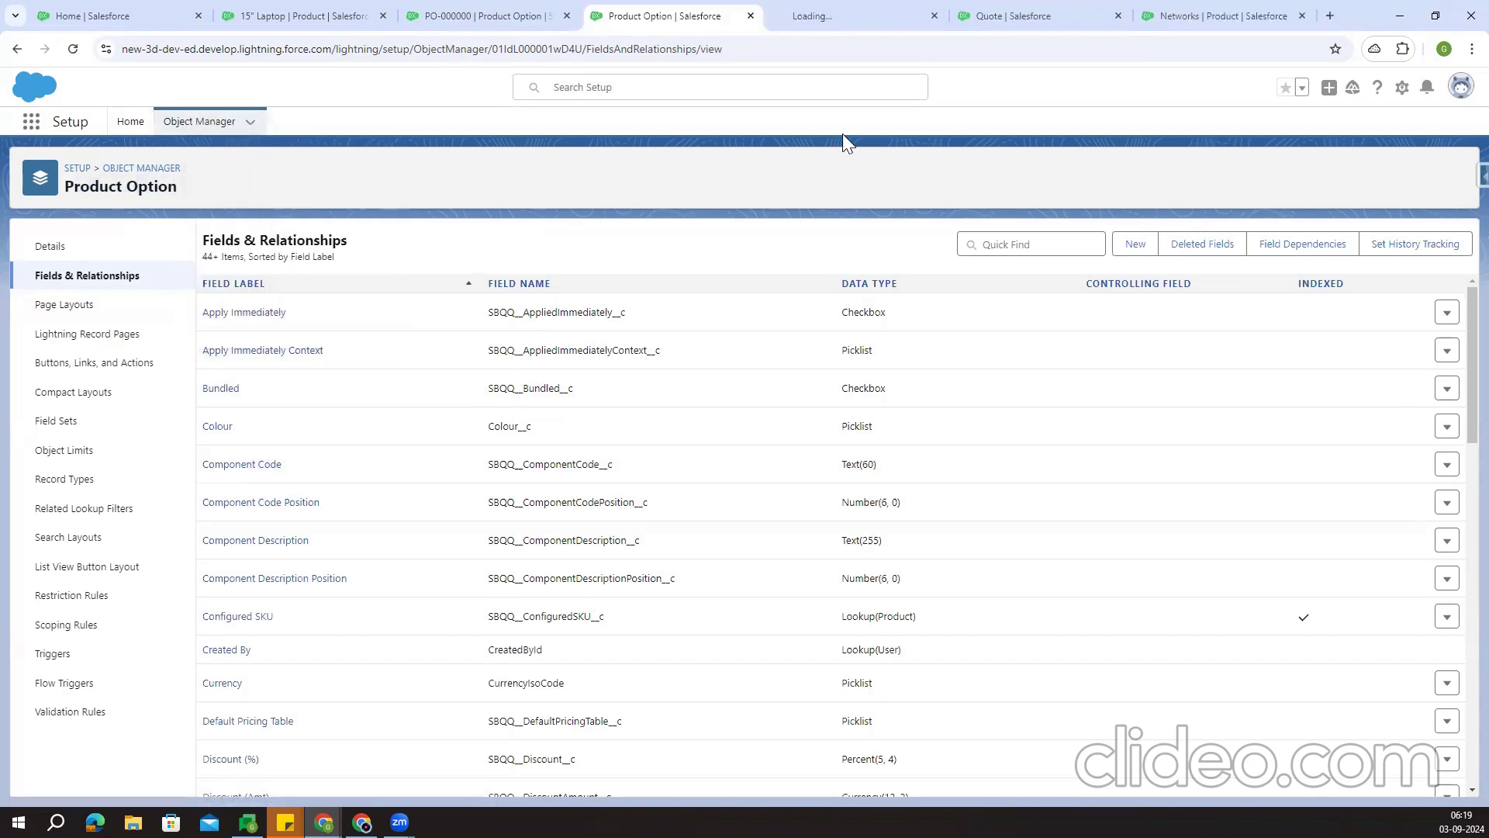
pyautogui.click(877, 21)
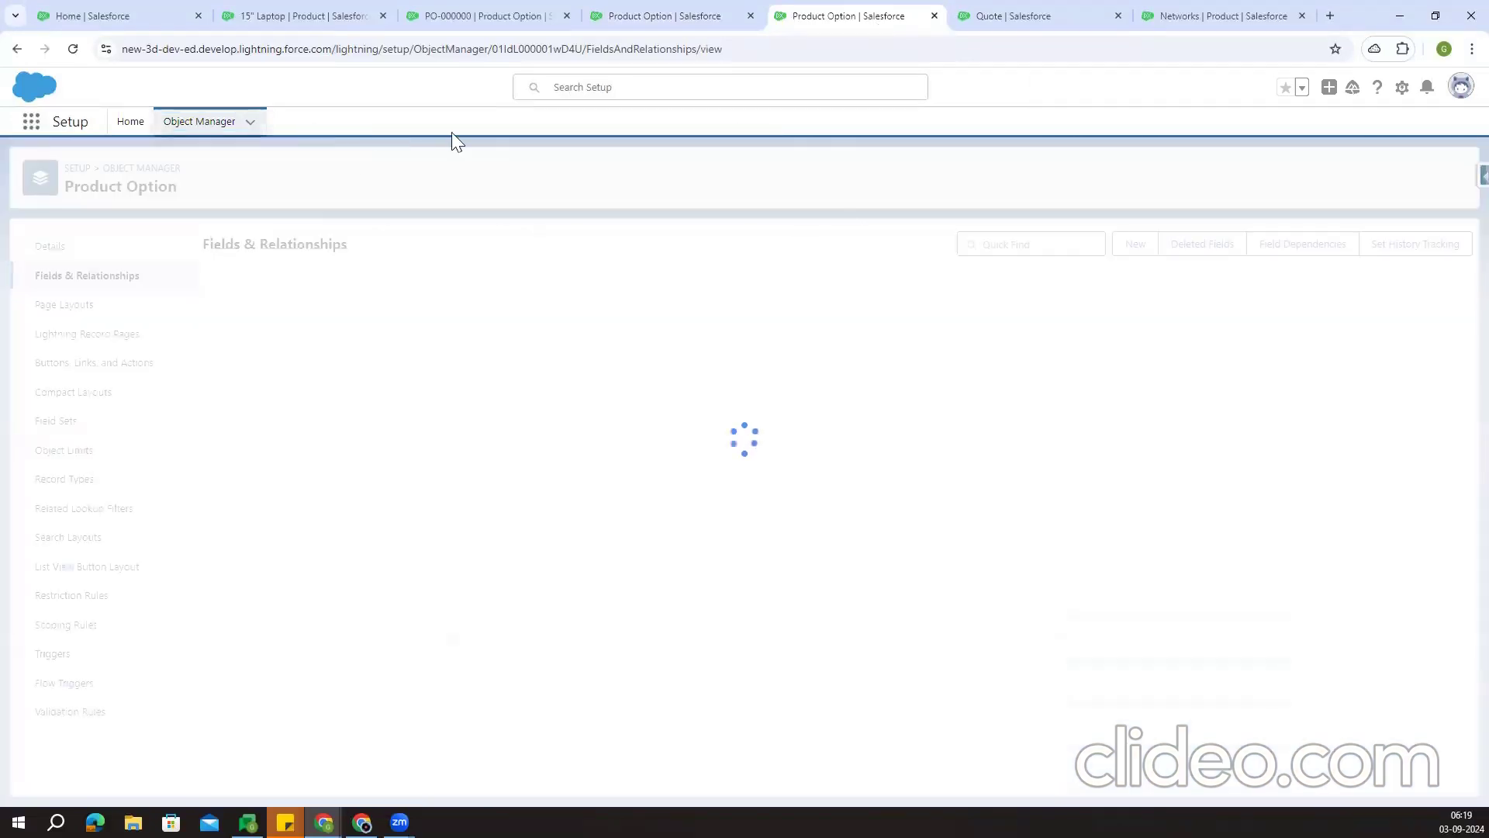
pyautogui.click(220, 126)
pyautogui.click(1180, 166)
pyautogui.write('Quo')
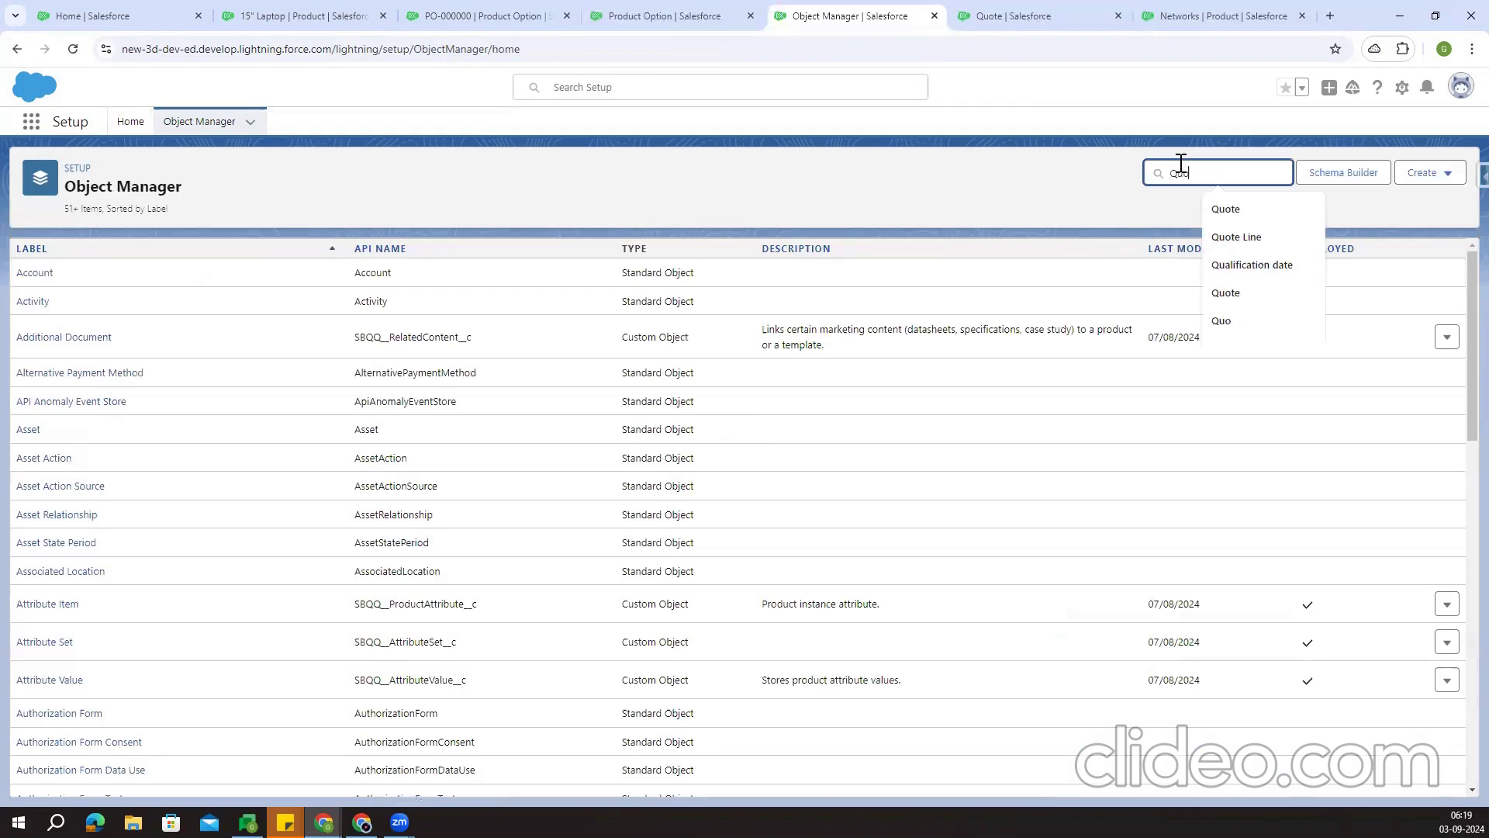
pyautogui.write('te Line')
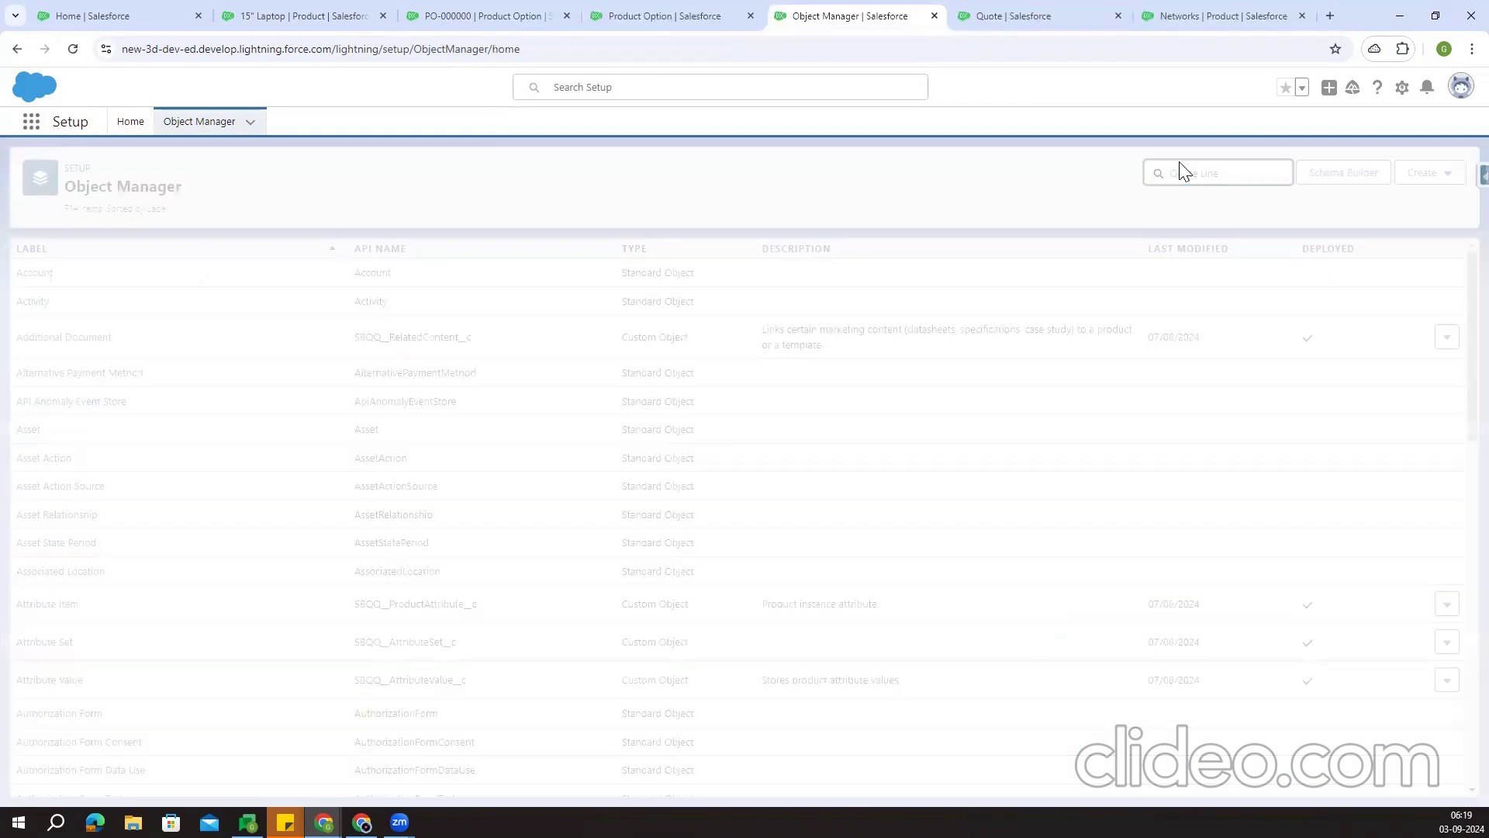
pyautogui.click(43, 279)
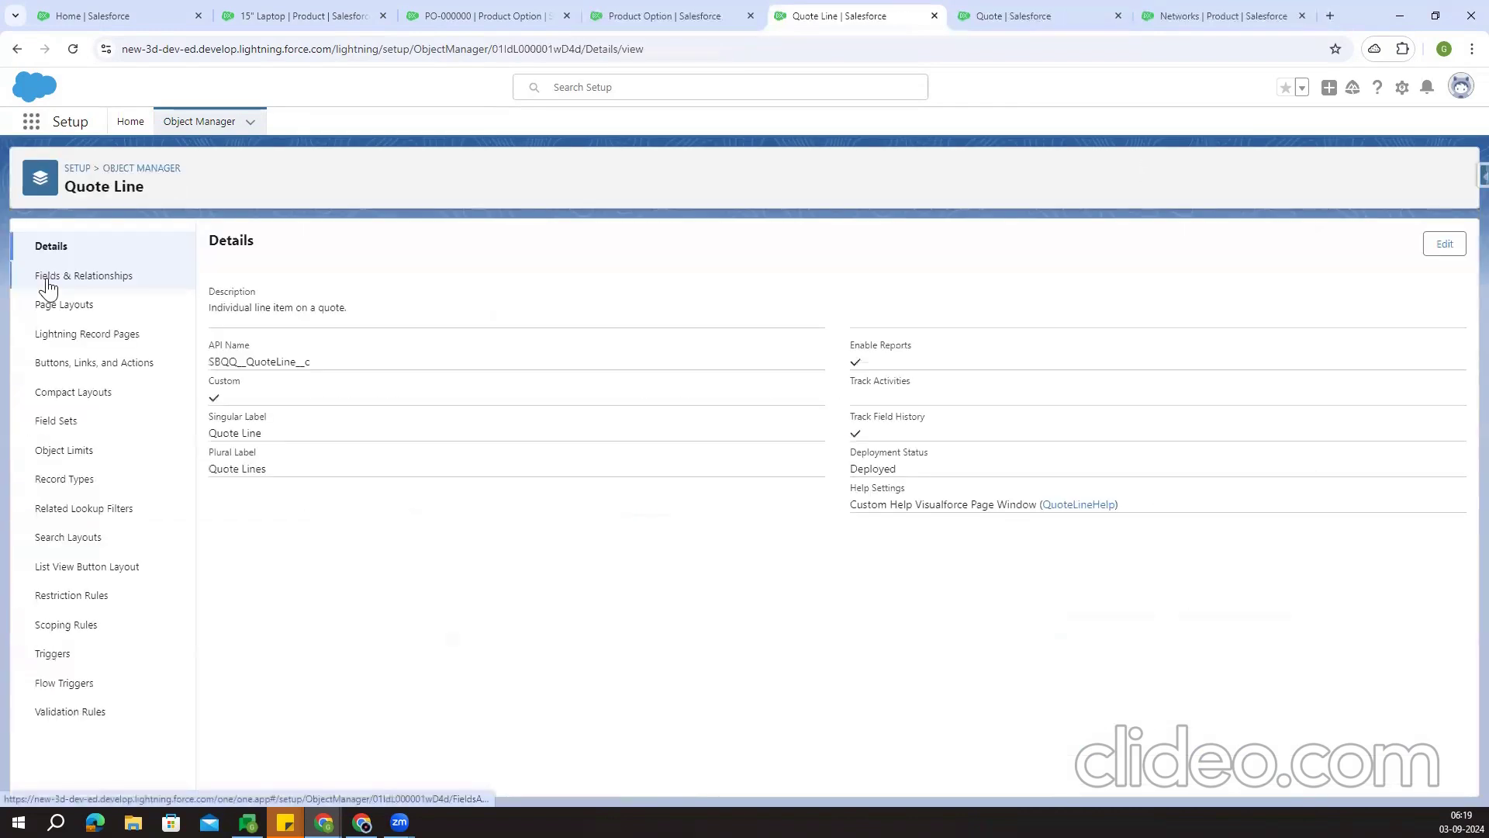
# Start a new custom field of type Picklist on the Quote Line object
pyautogui.click(82, 279)
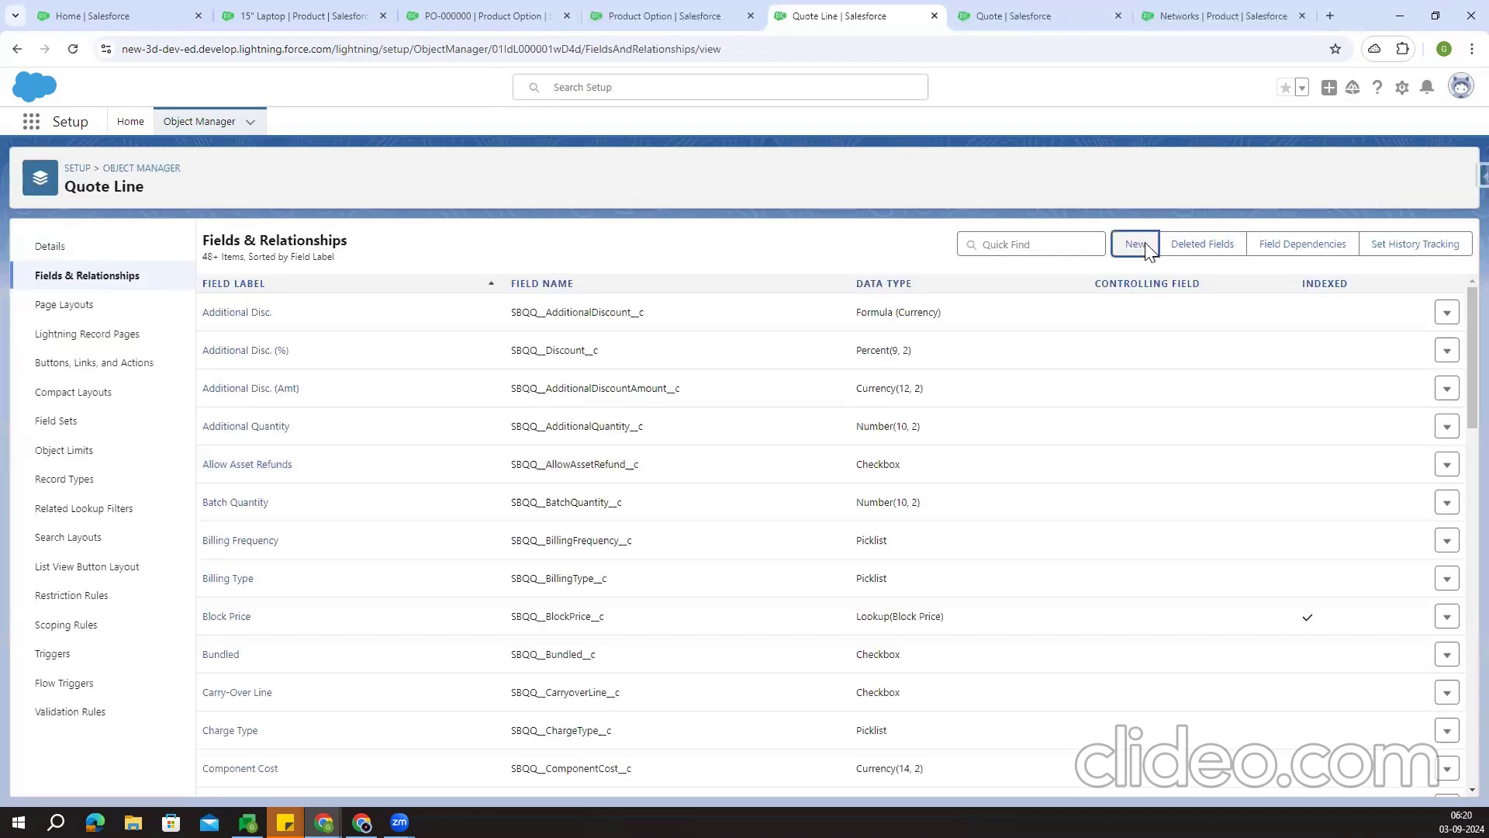
pyautogui.click(1140, 245)
pyautogui.scroll(-3, 452, 528)
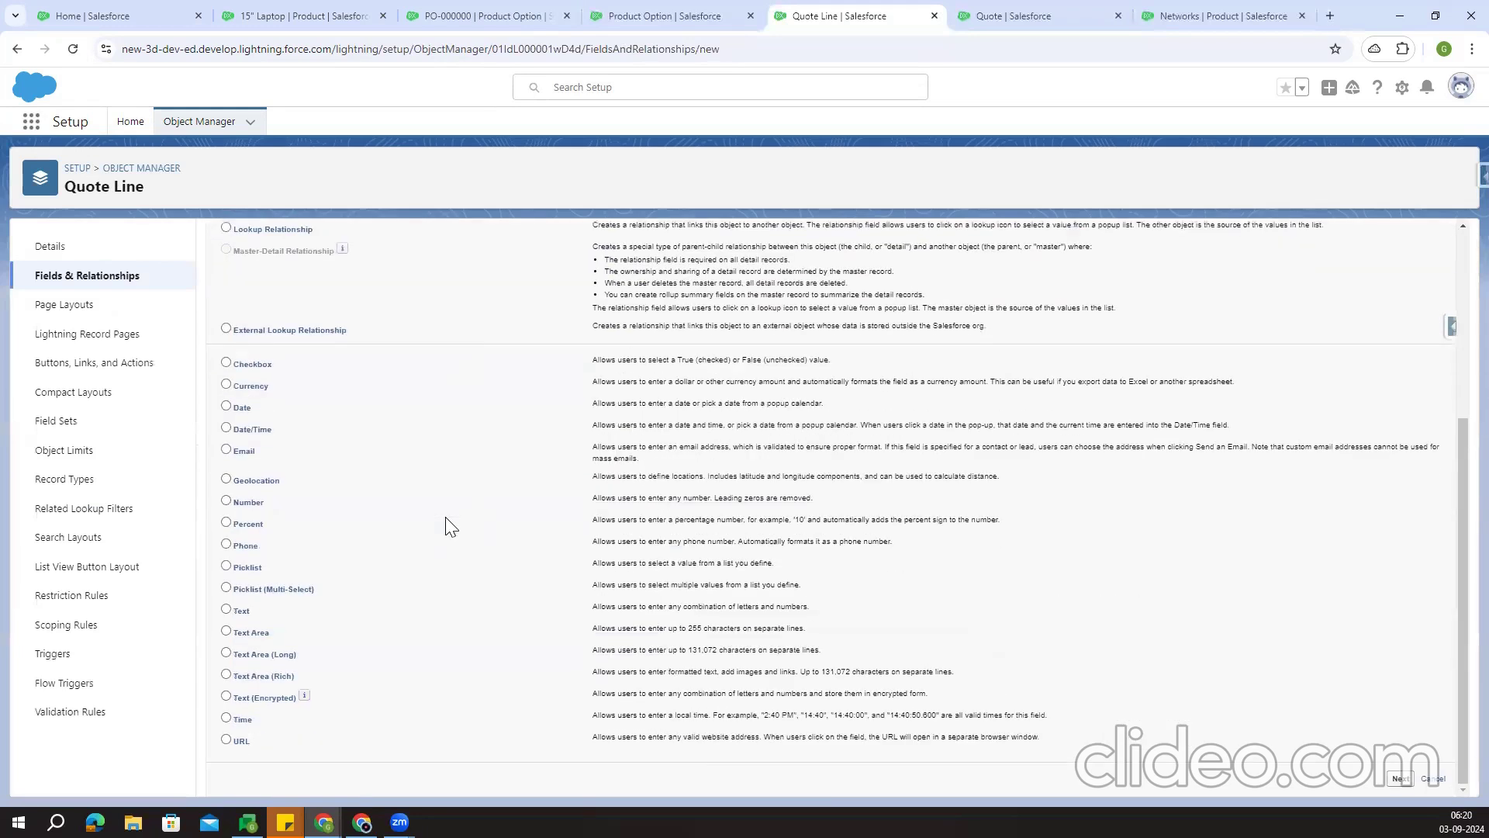
pyautogui.scroll(4, 1369, 515)
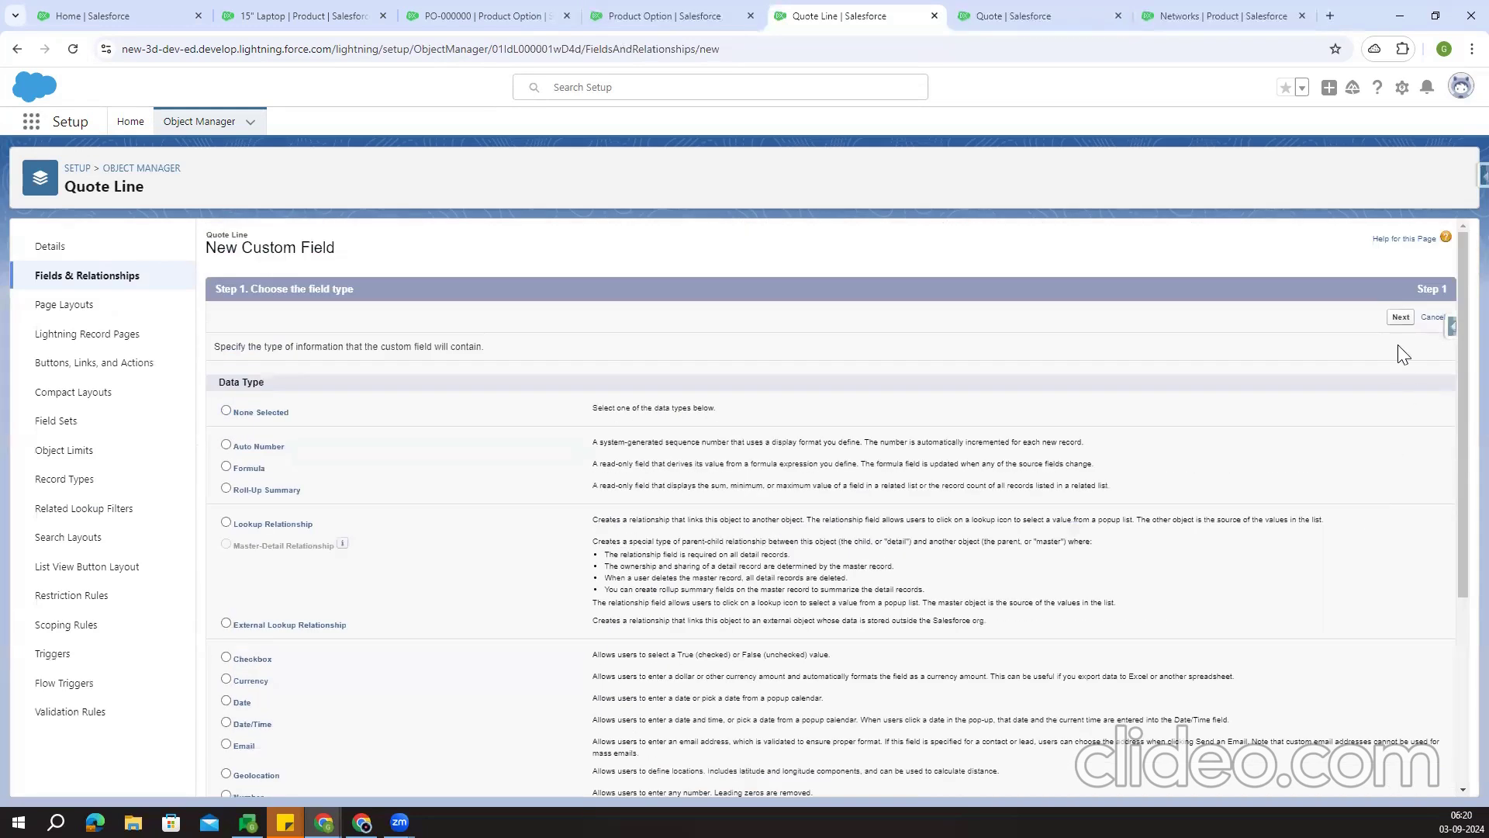
pyautogui.click(1401, 325)
# Label the quote line field Colour and enter the picklist values RED, BLUE and YELLOW on separate lines
pyautogui.click(519, 350)
pyautogui.write('Colour')
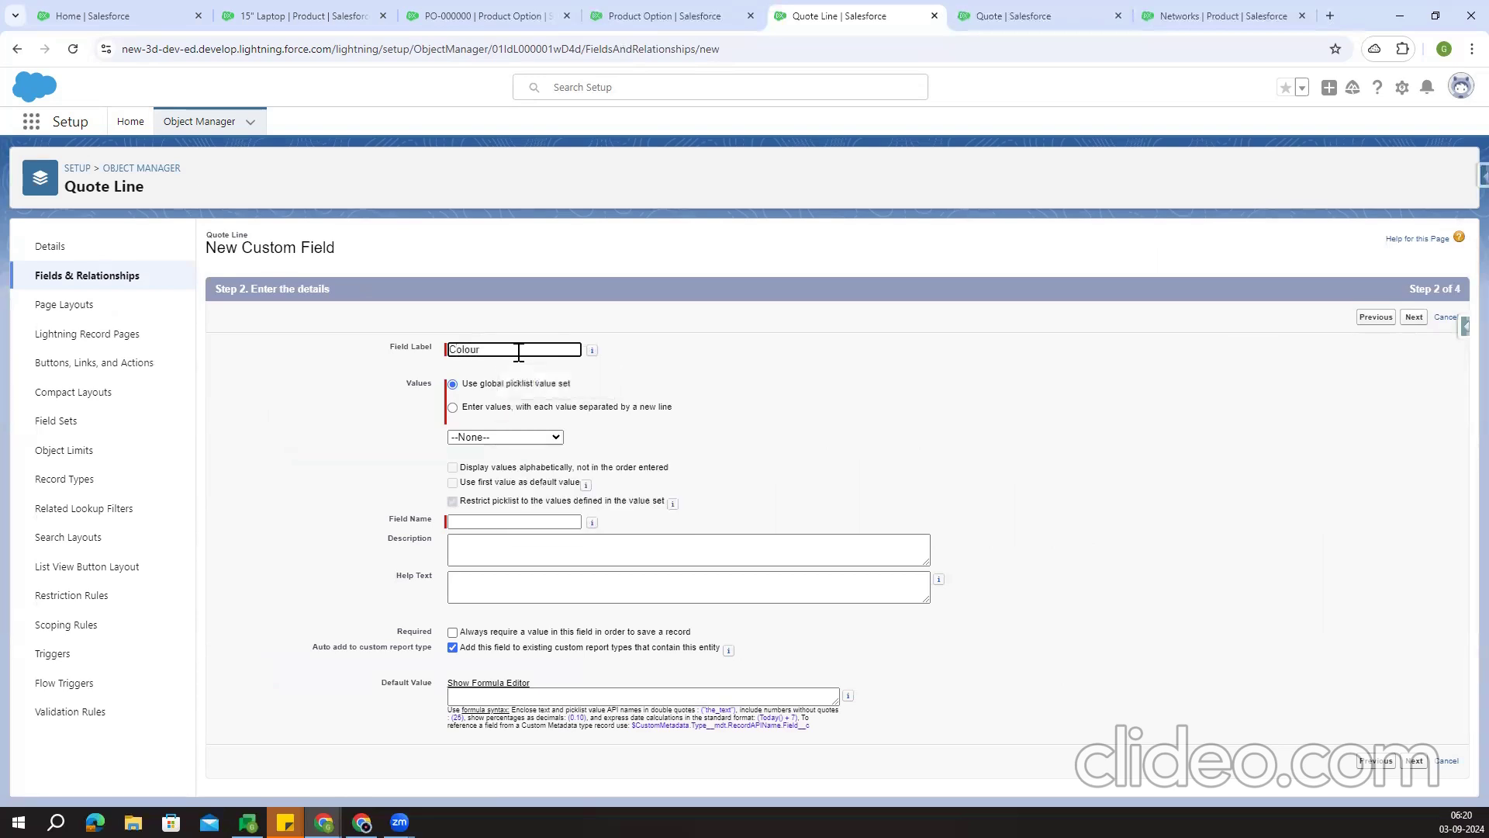
pyautogui.click(676, 400)
pyautogui.click(489, 408)
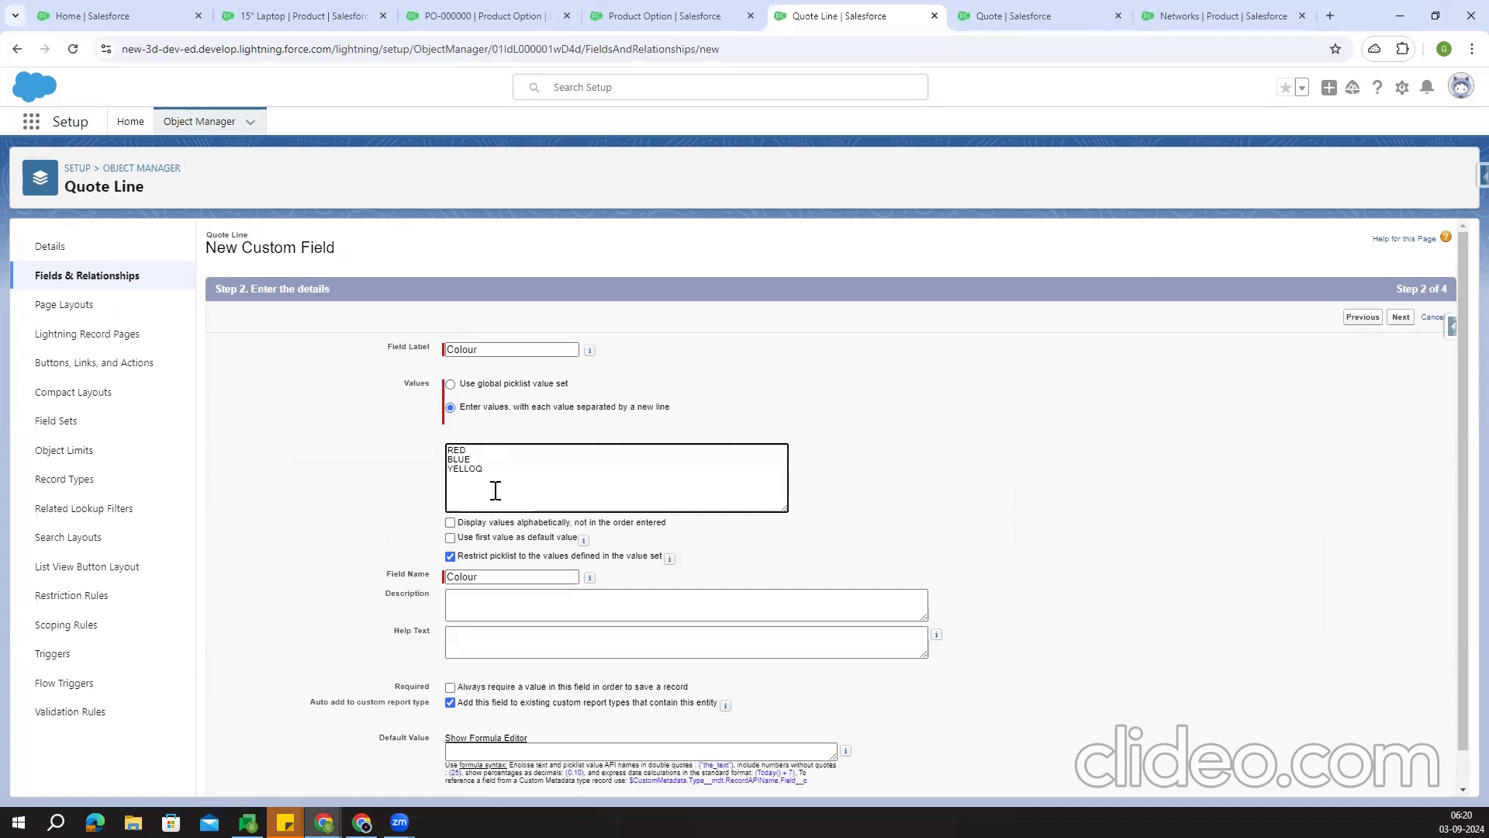
pyautogui.click(770, 414)
pyautogui.scroll(-1, 931, 465)
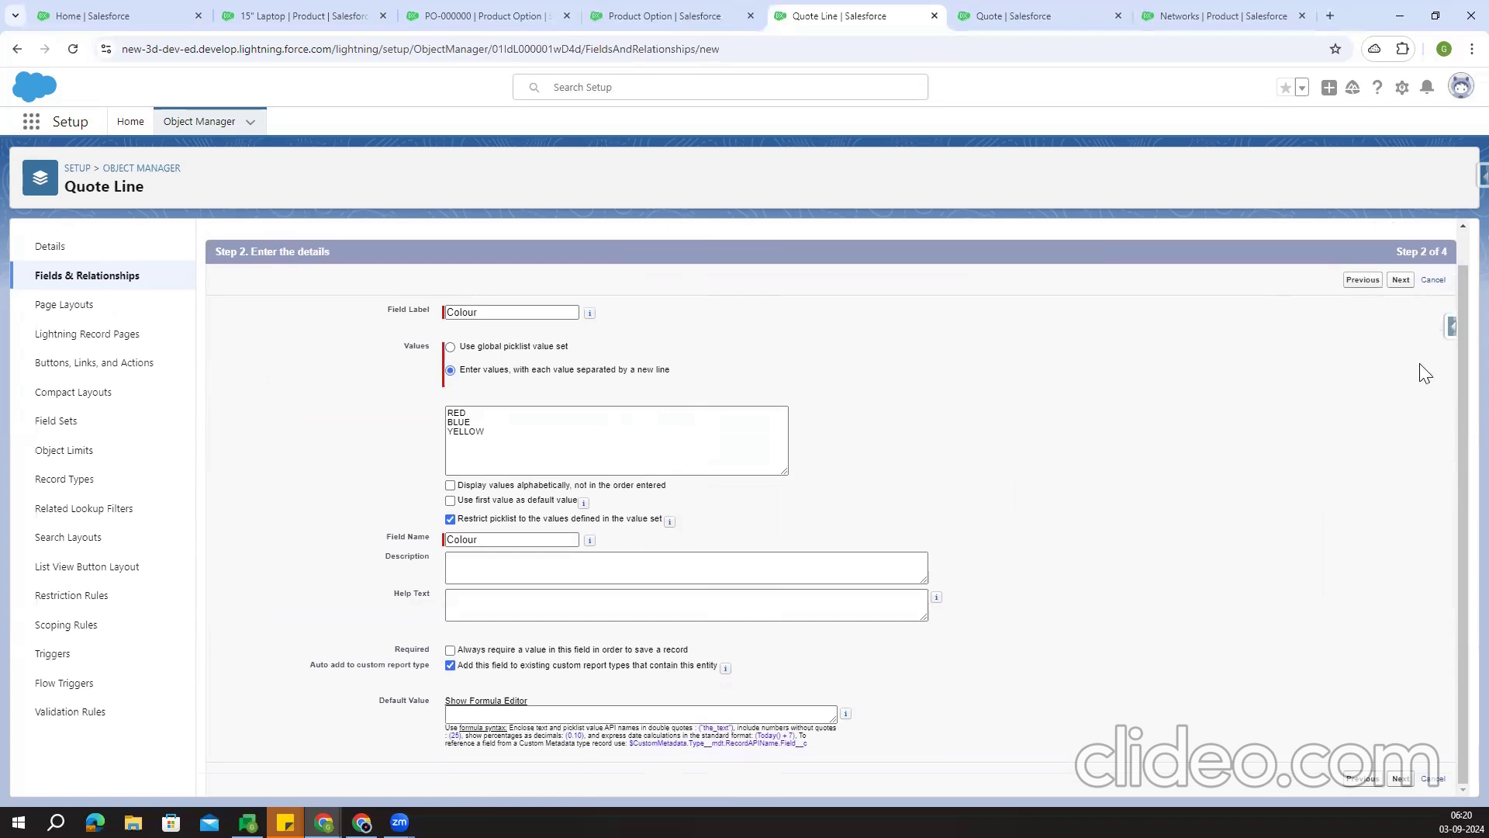
# Make the Colour field visible and read-only for all profiles, save it with the Quote Line Layout, and compare both objects' field lists
pyautogui.click(1400, 280)
pyautogui.click(1284, 445)
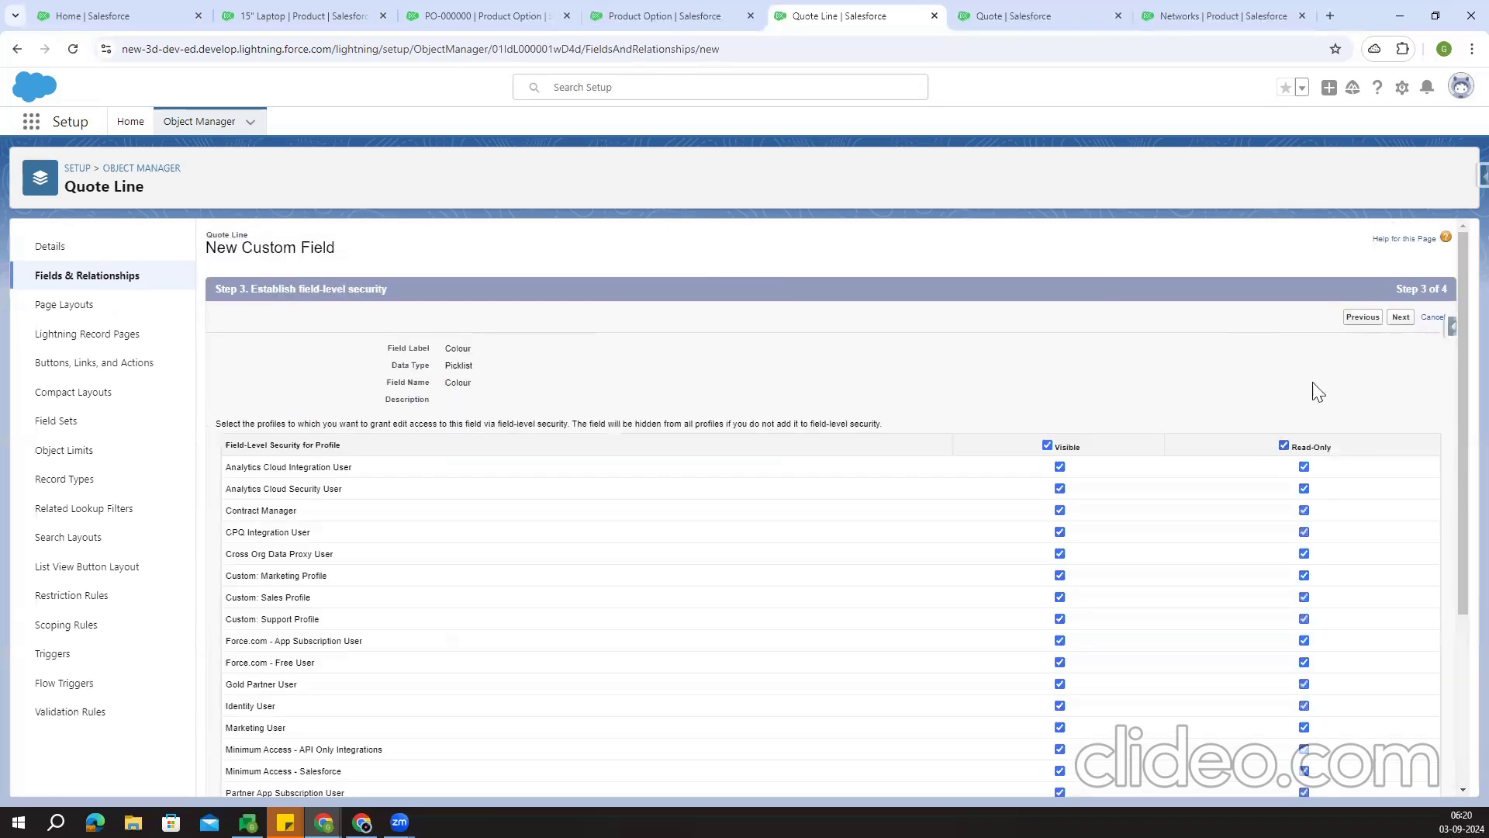
pyautogui.click(1401, 316)
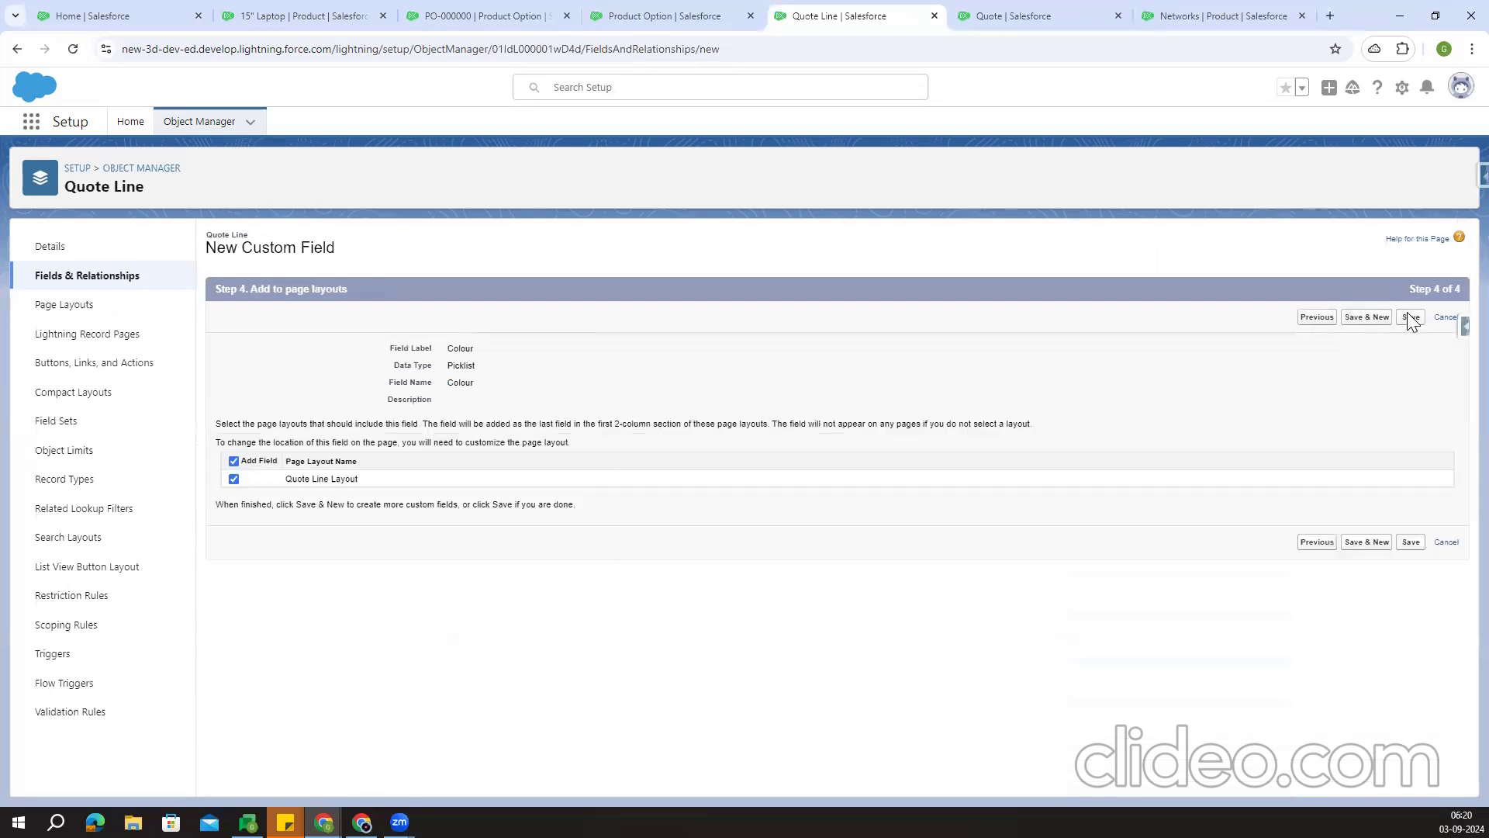
pyautogui.click(1410, 318)
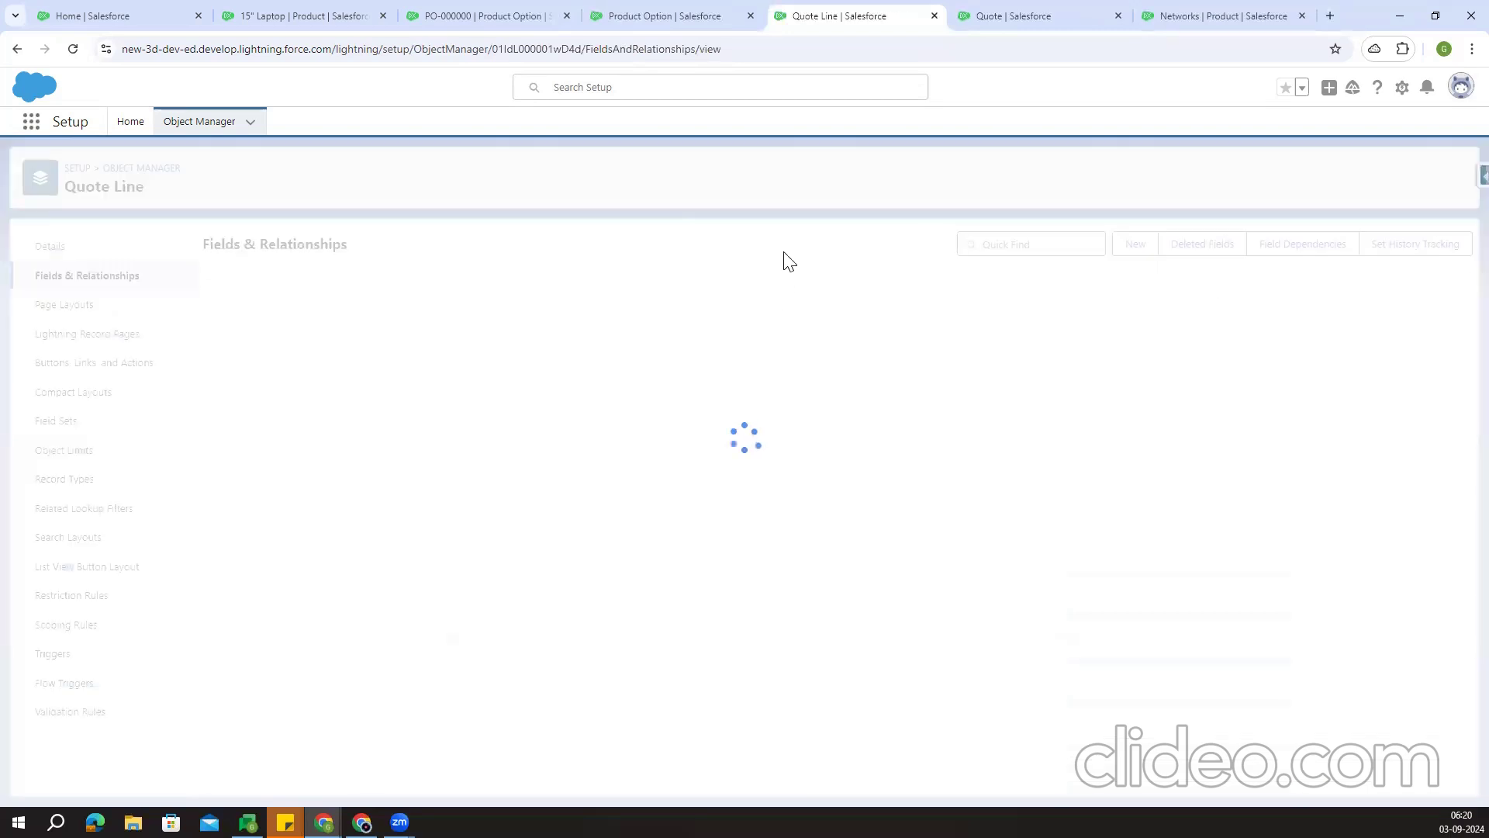
pyautogui.click(653, 23)
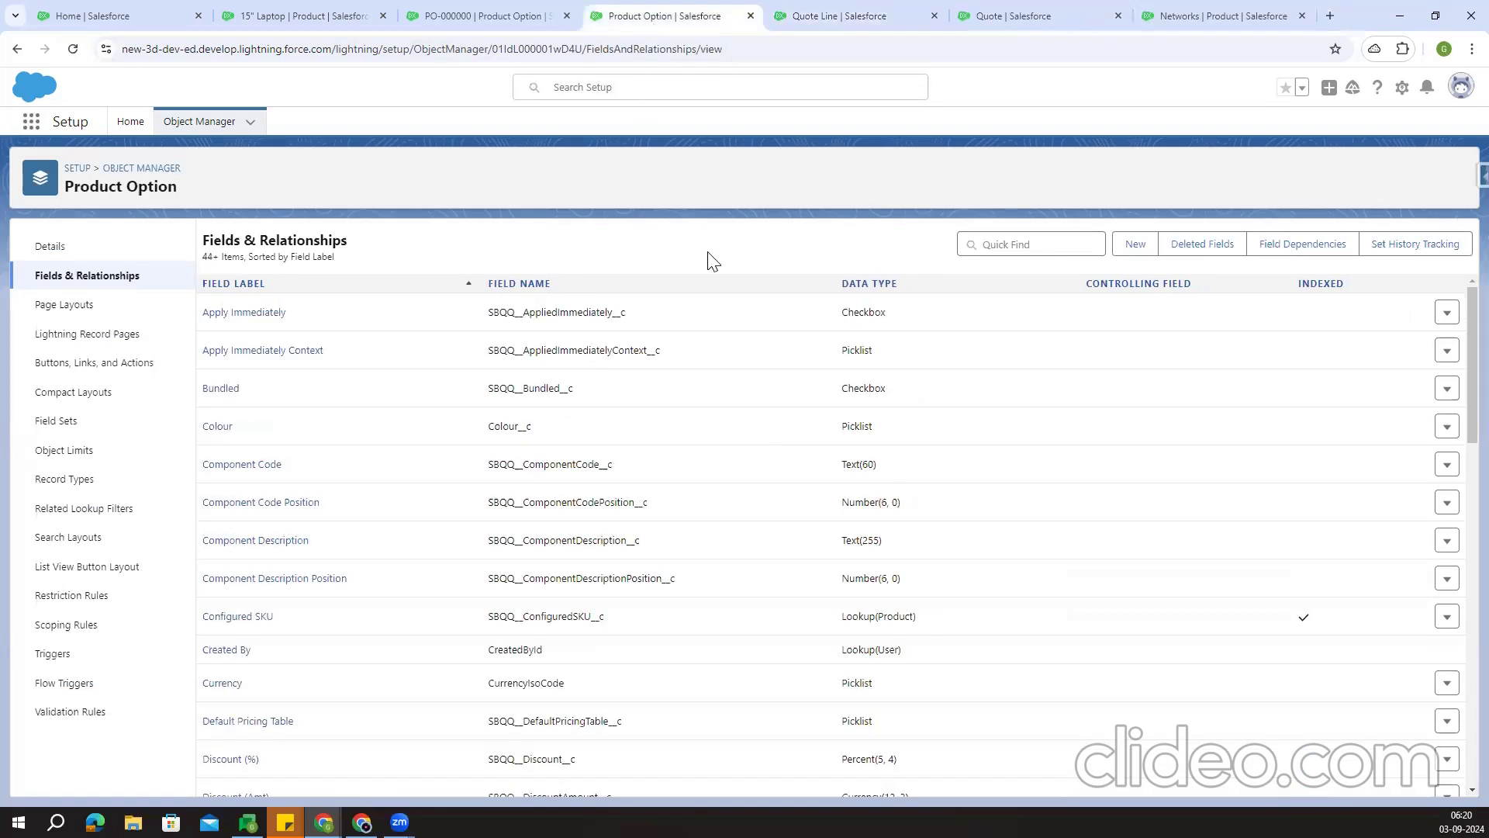
pyautogui.click(807, 10)
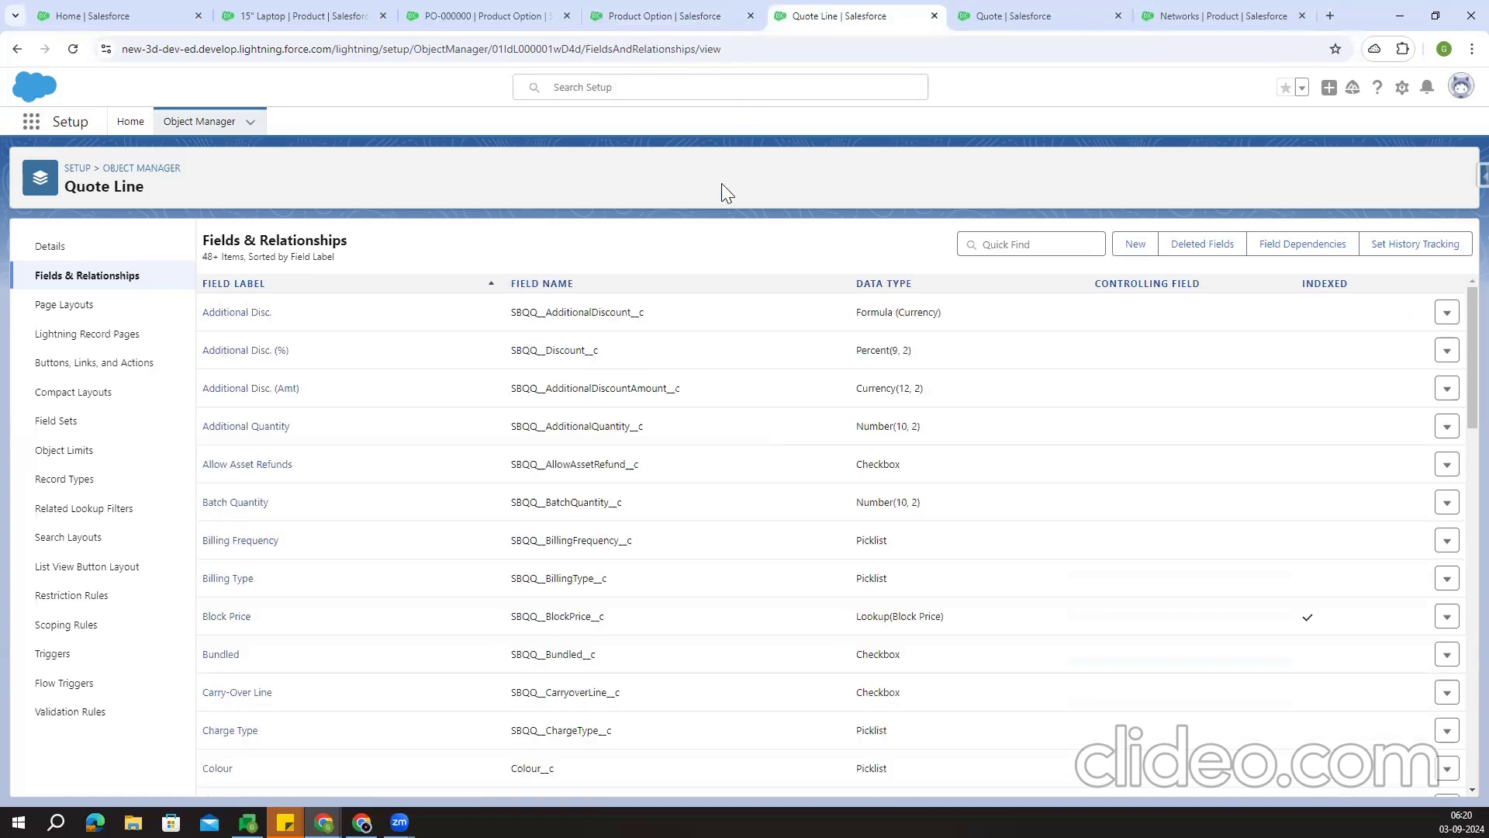
# Open the 15" Laptop product from the Products list and go to its related Configuration Attributes
pyautogui.click(322, 11)
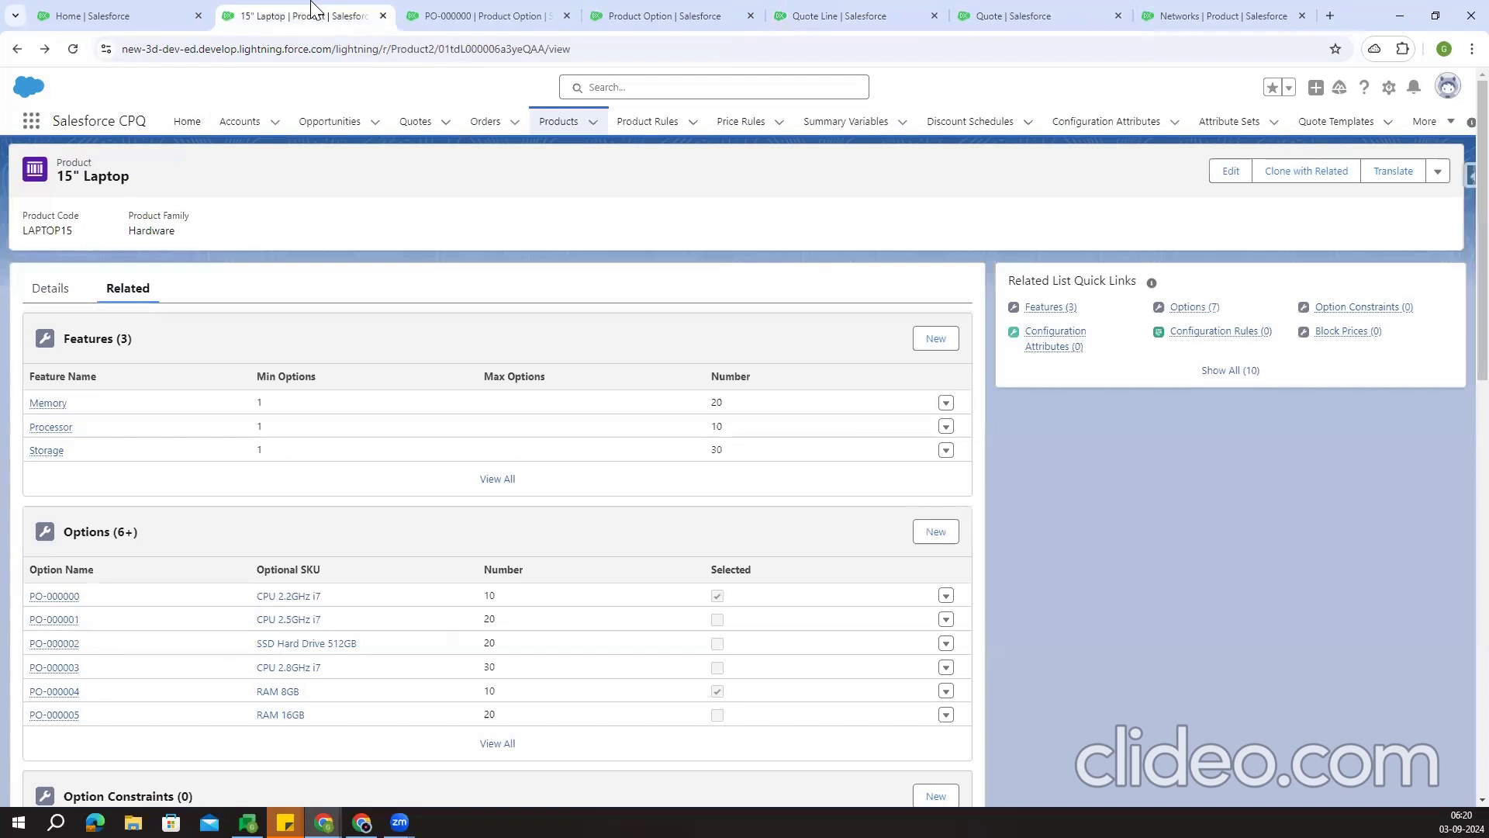
pyautogui.click(558, 121)
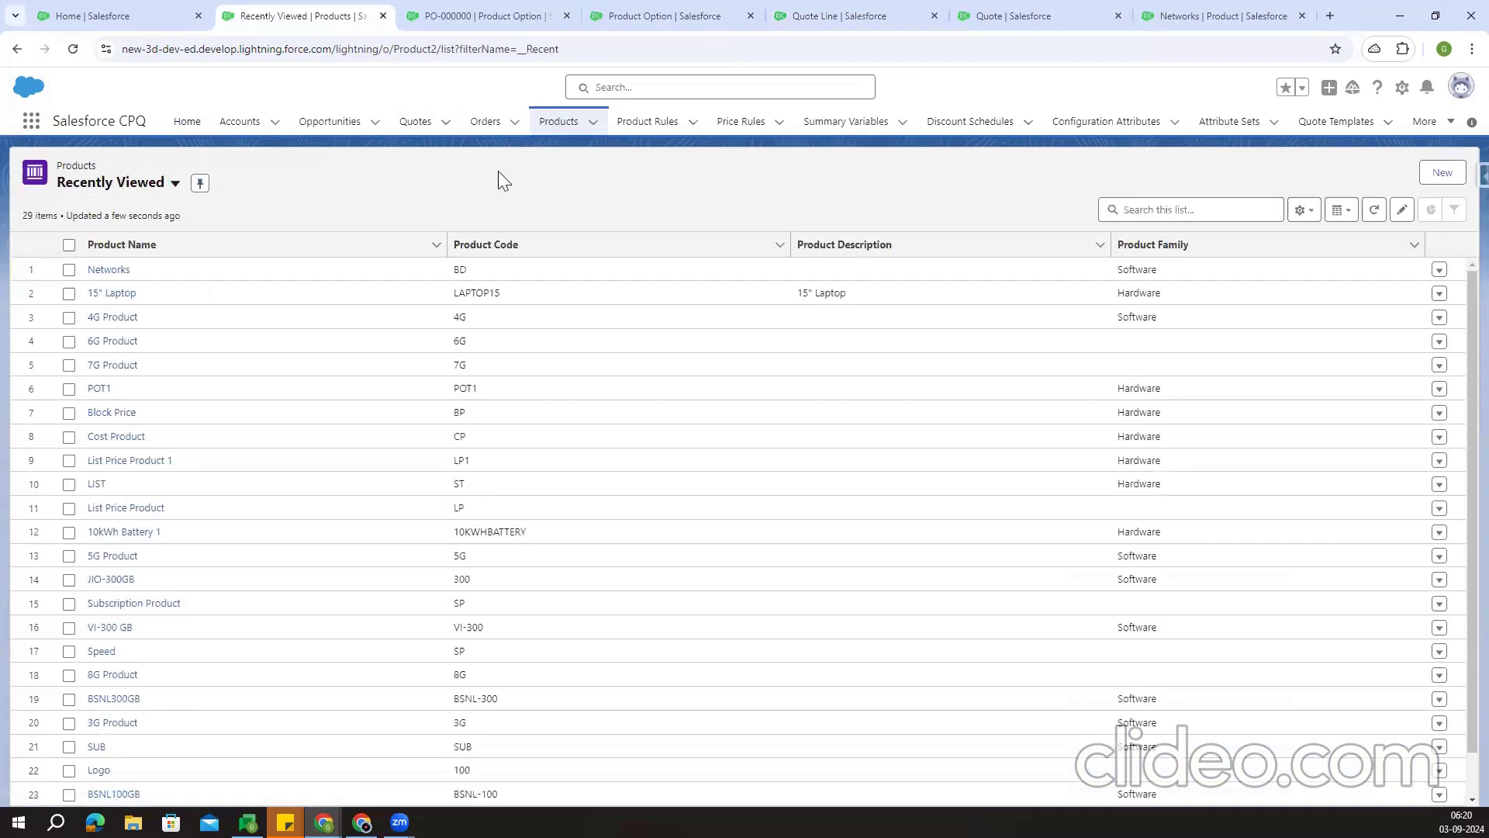
pyautogui.click(122, 293)
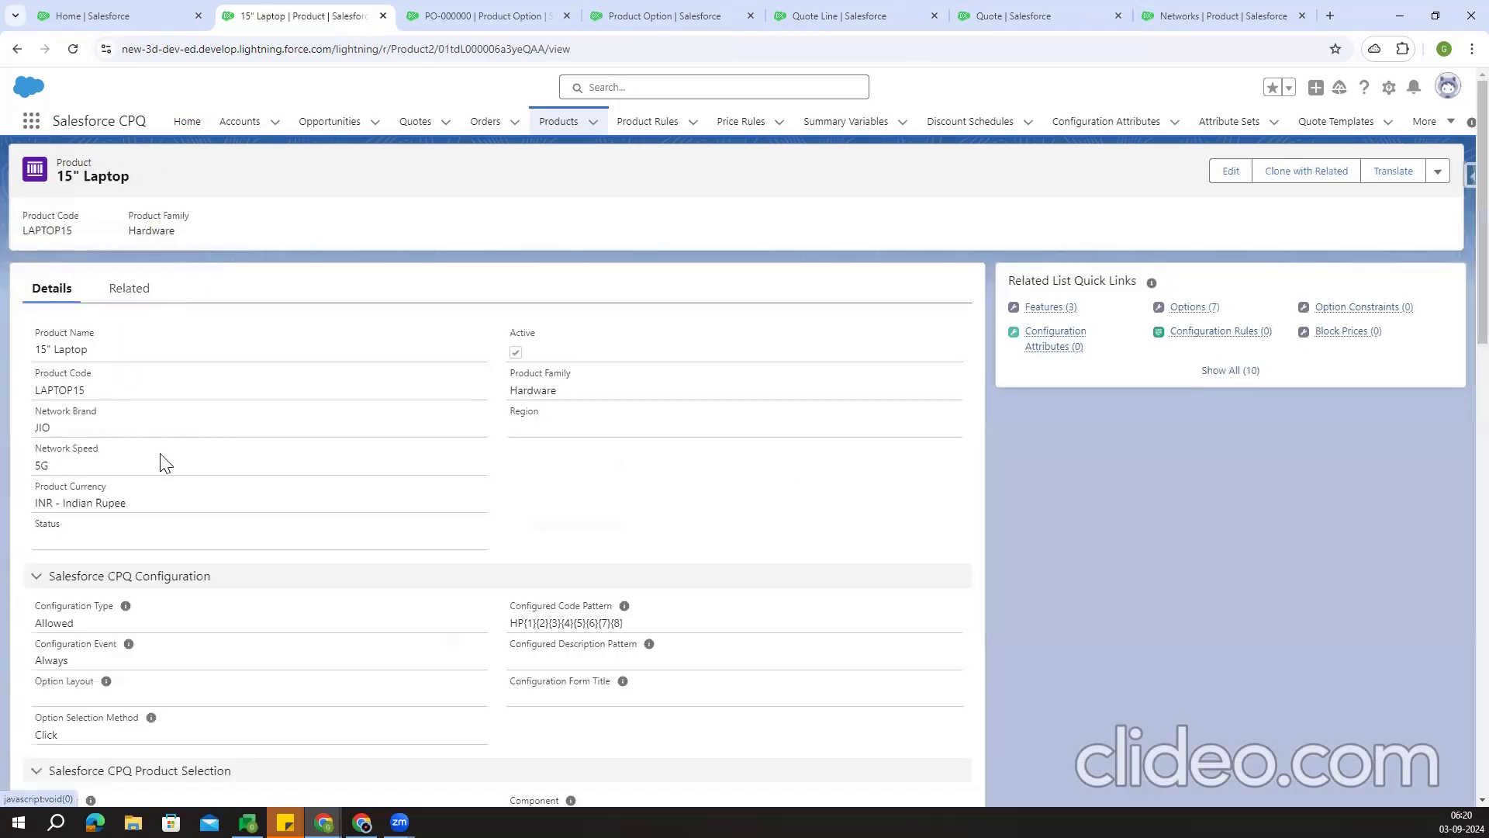
pyautogui.click(139, 301)
pyautogui.scroll(-4, 425, 466)
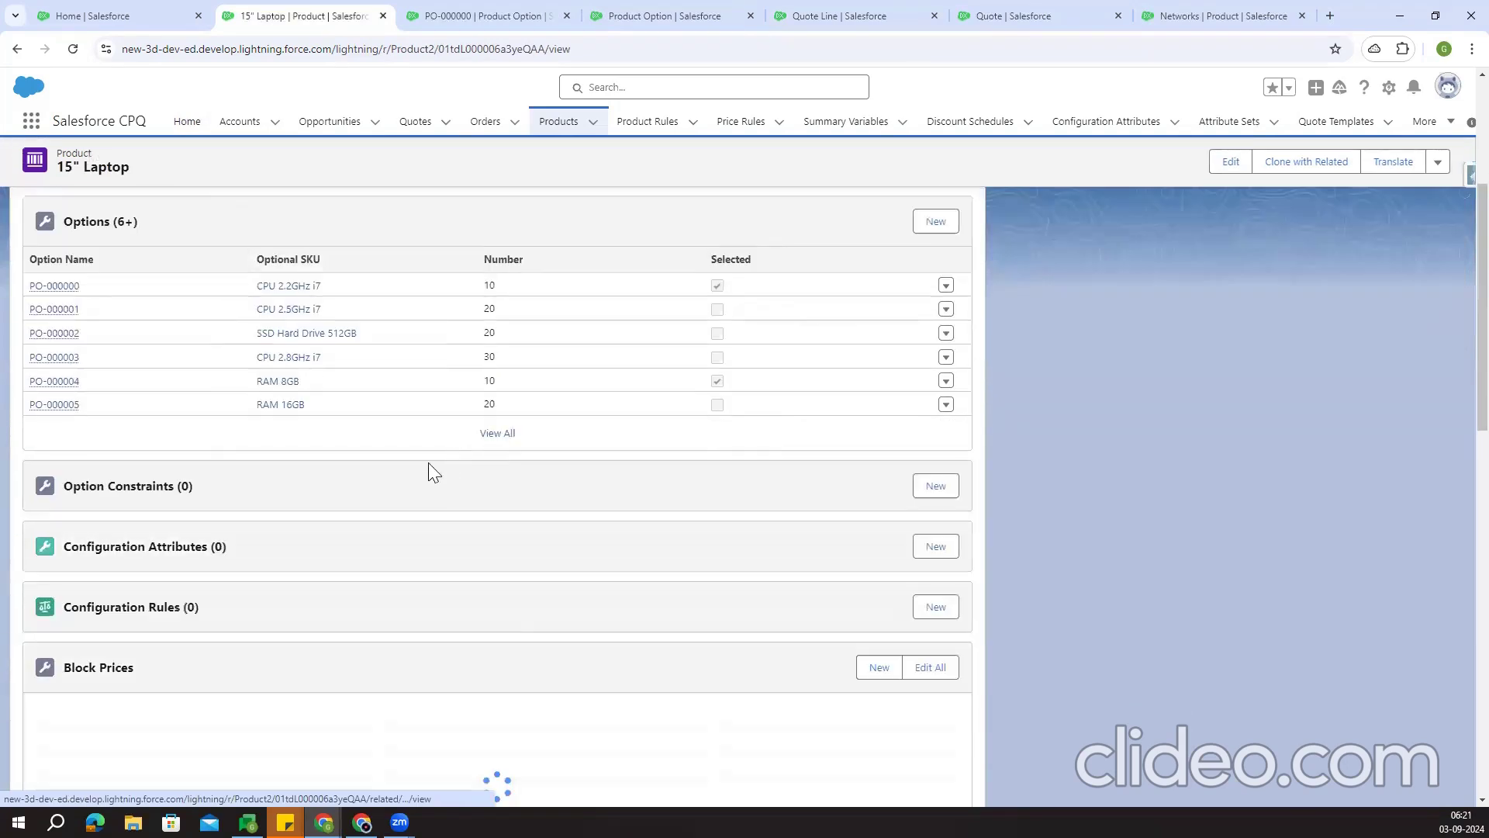
pyautogui.scroll(-1, 272, 492)
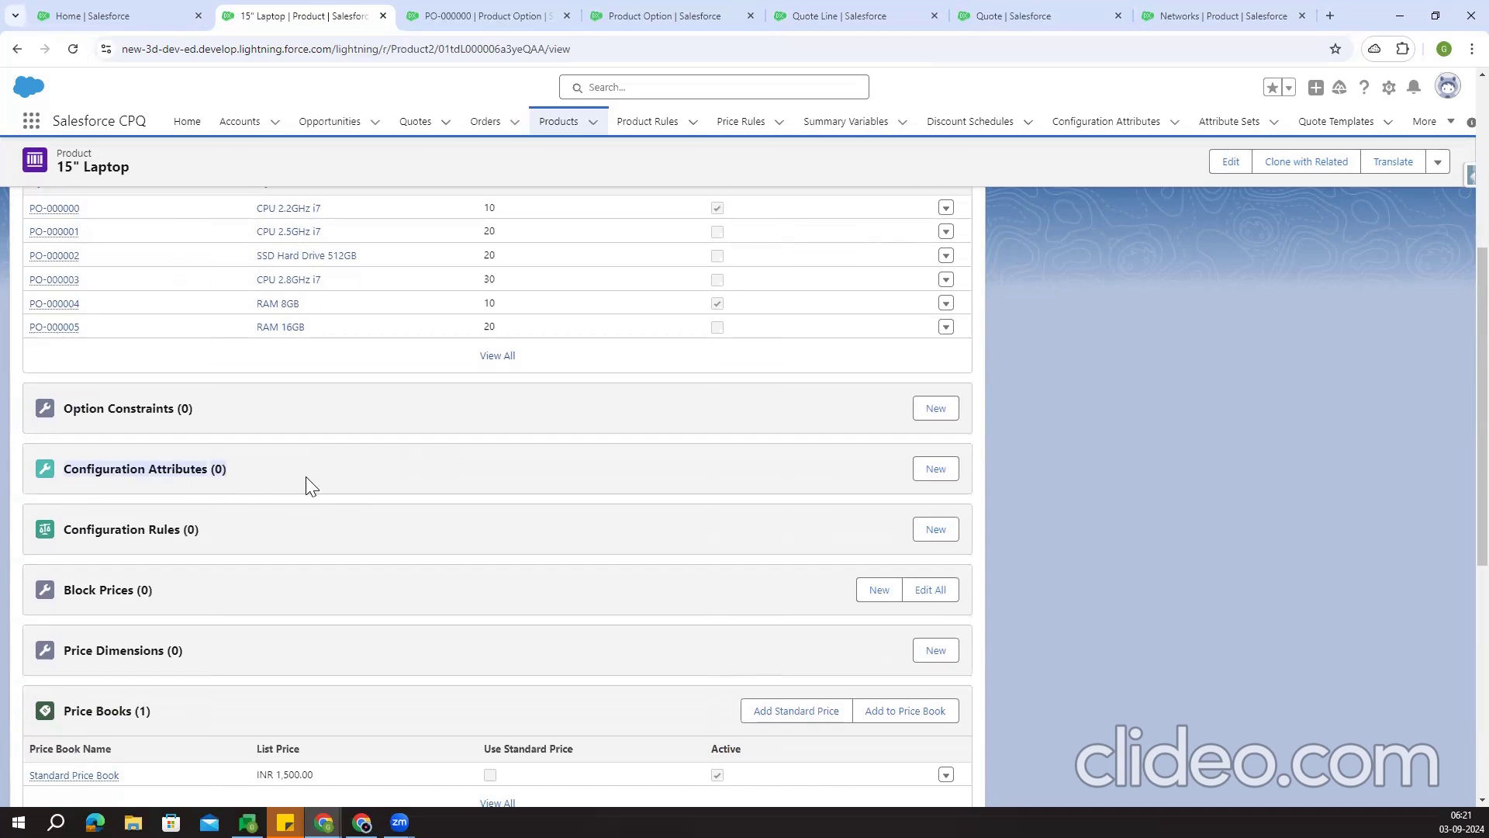
# Start a new configuration attribute for the 15" Laptop using the Configuration Attribute record type
pyautogui.click(926, 479)
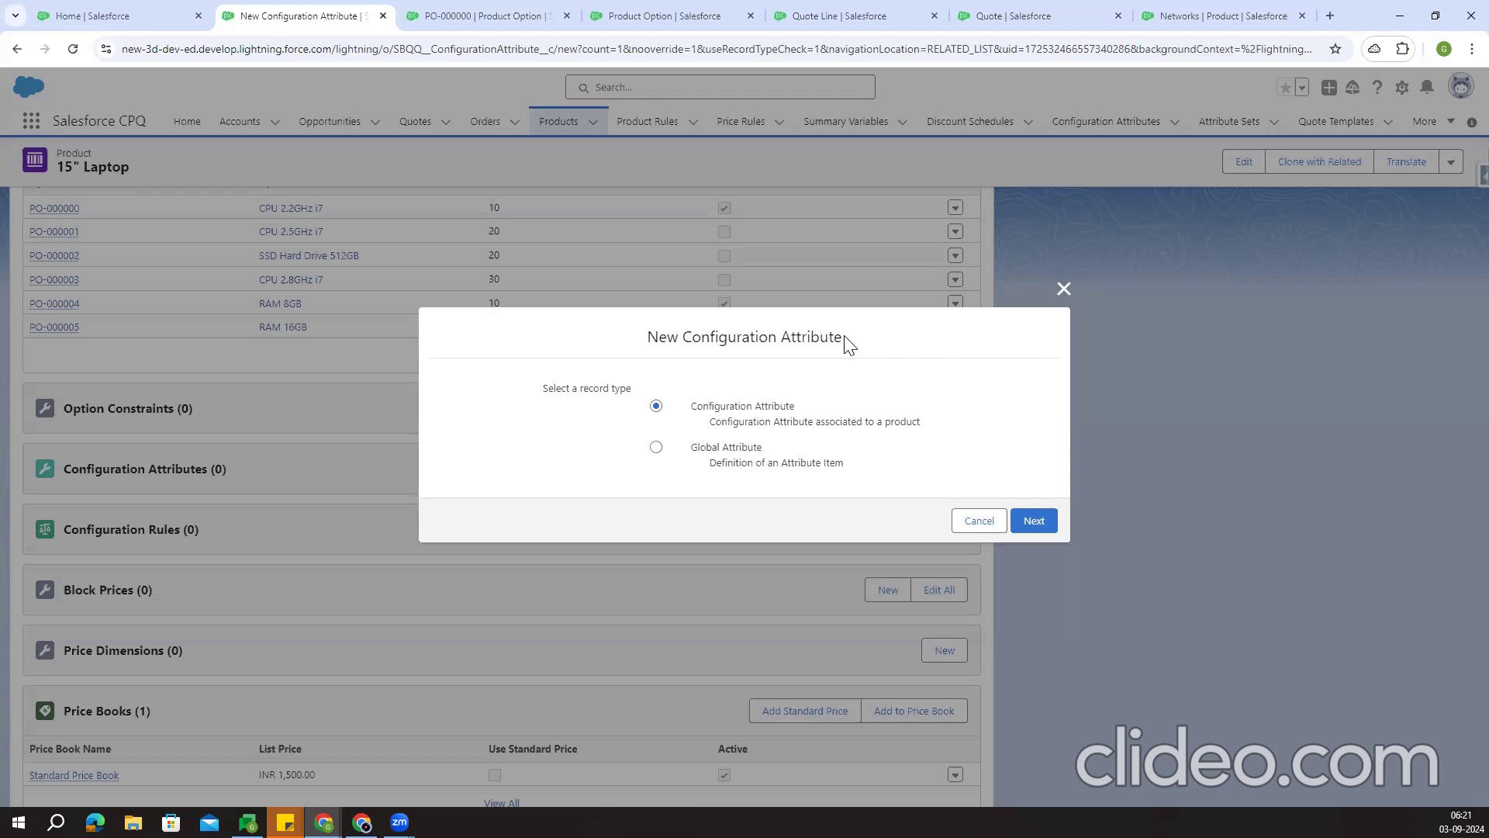
pyautogui.click(1064, 289)
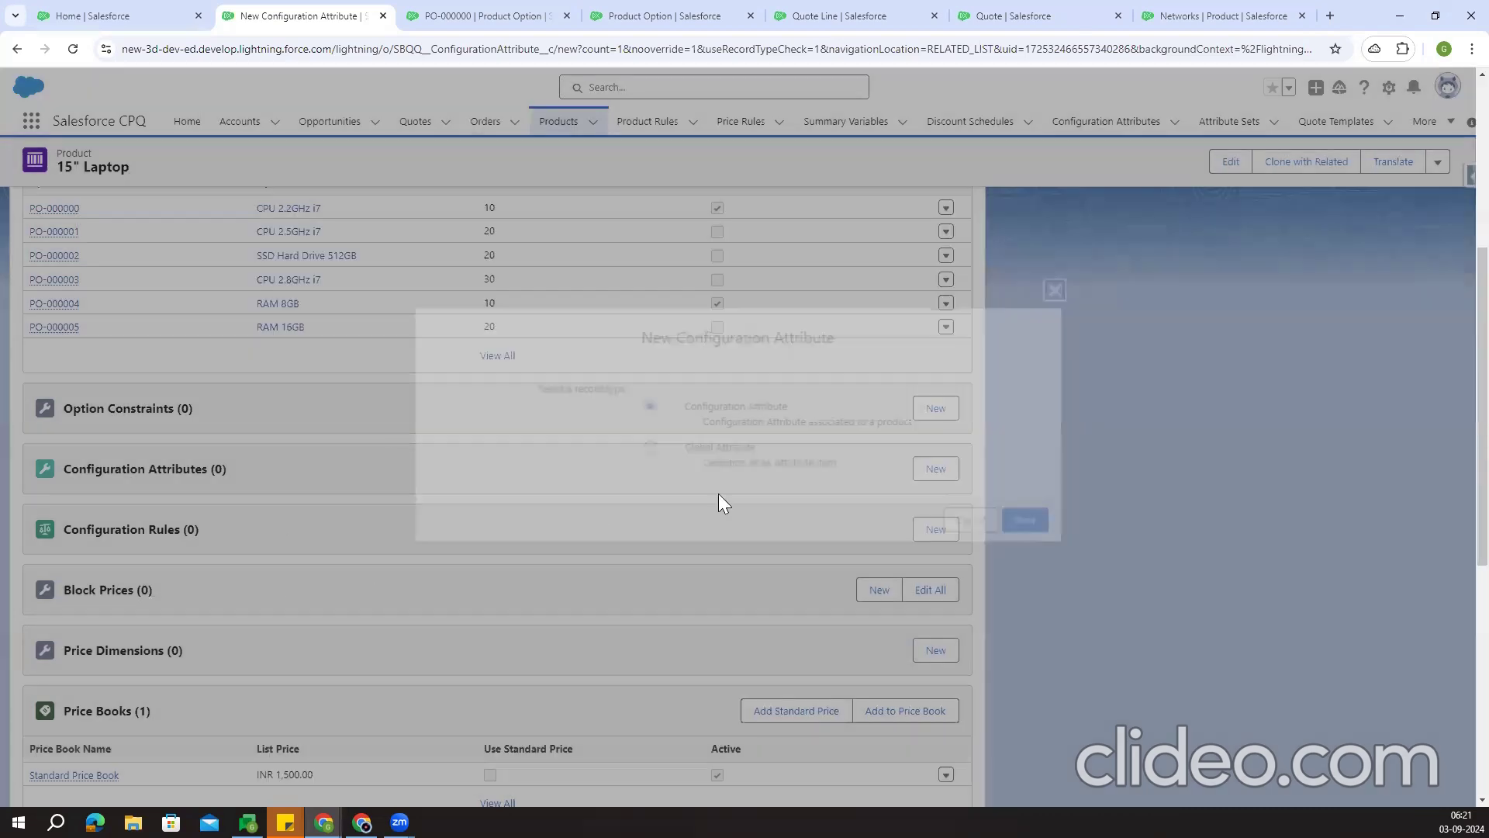
pyautogui.click(934, 470)
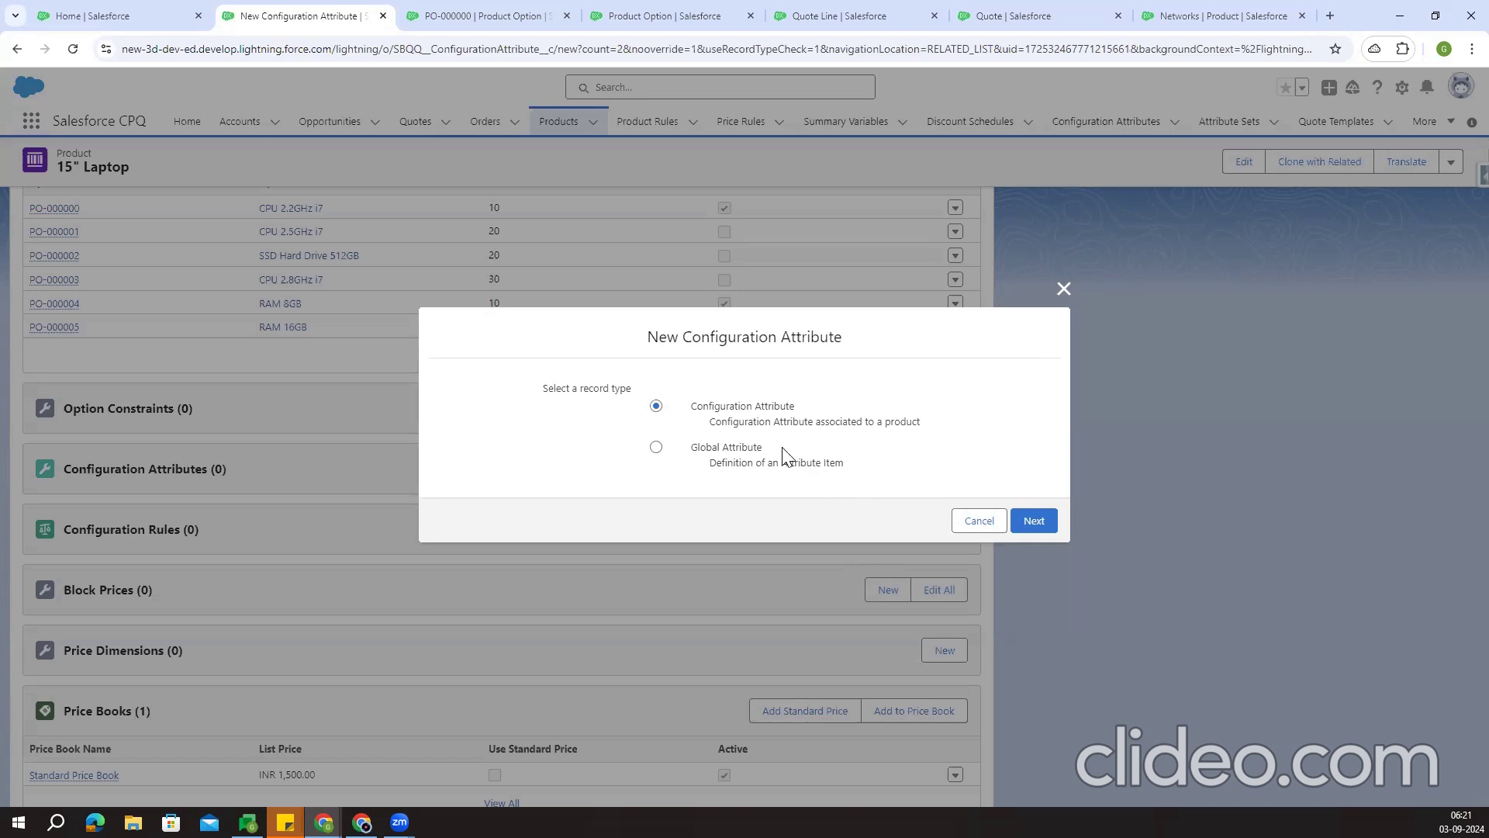
pyautogui.click(739, 445)
pyautogui.click(734, 415)
pyautogui.click(760, 506)
pyautogui.click(1043, 522)
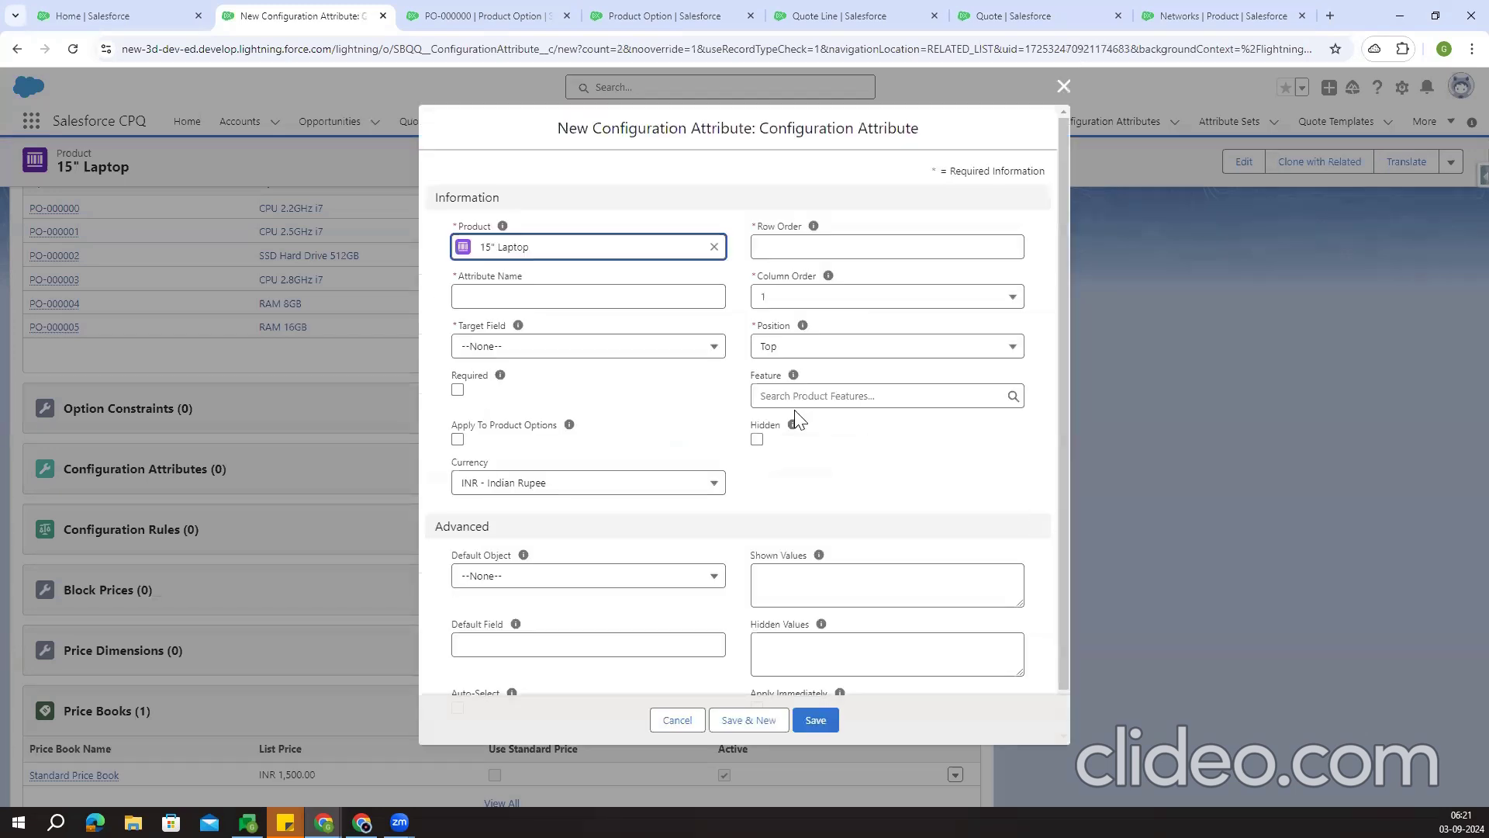
# Name the configuration attribute CA and check which options its Target Field offers
pyautogui.click(555, 296)
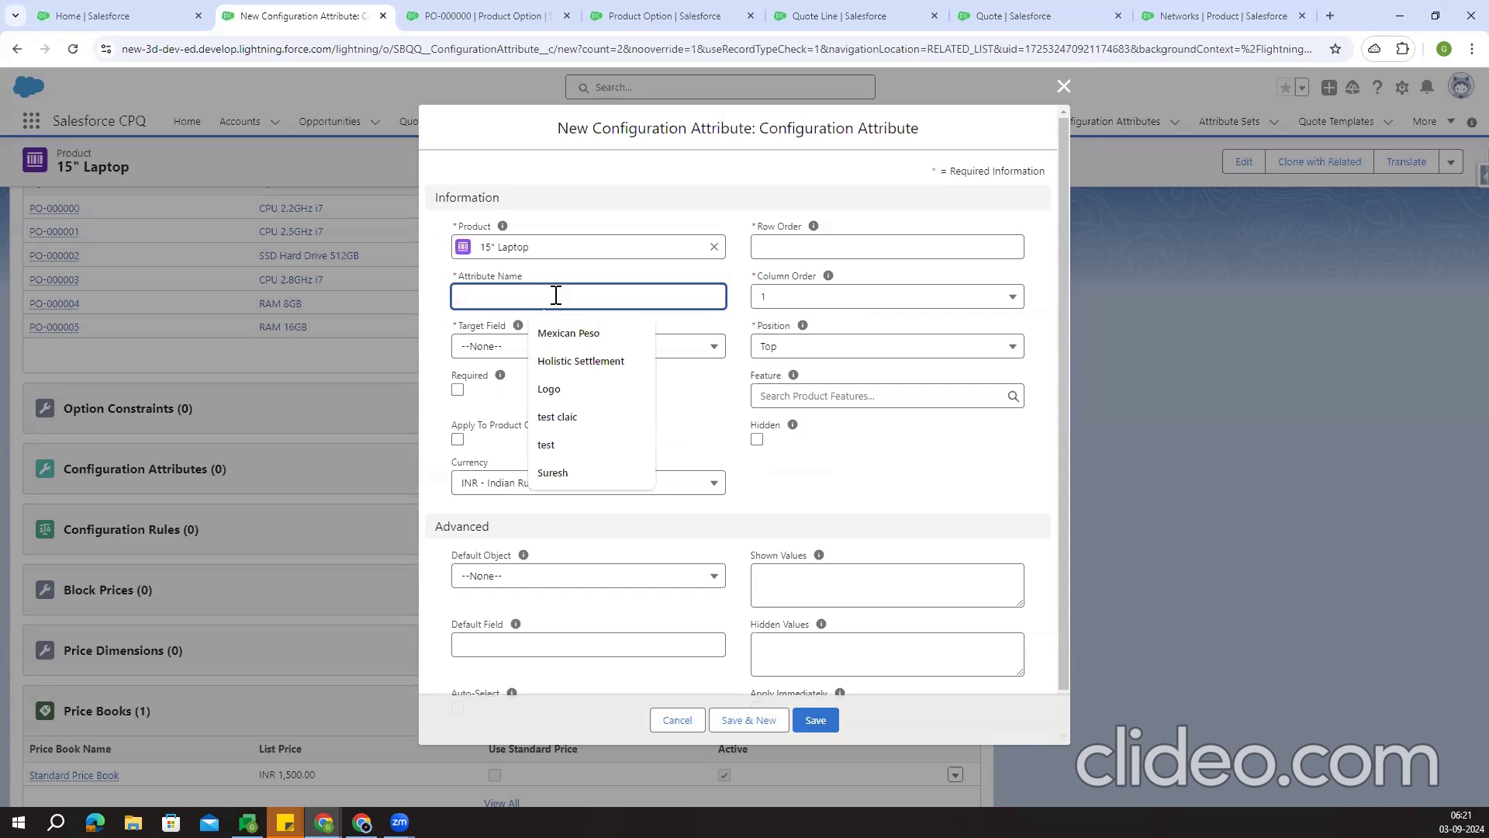
pyautogui.write('CA')
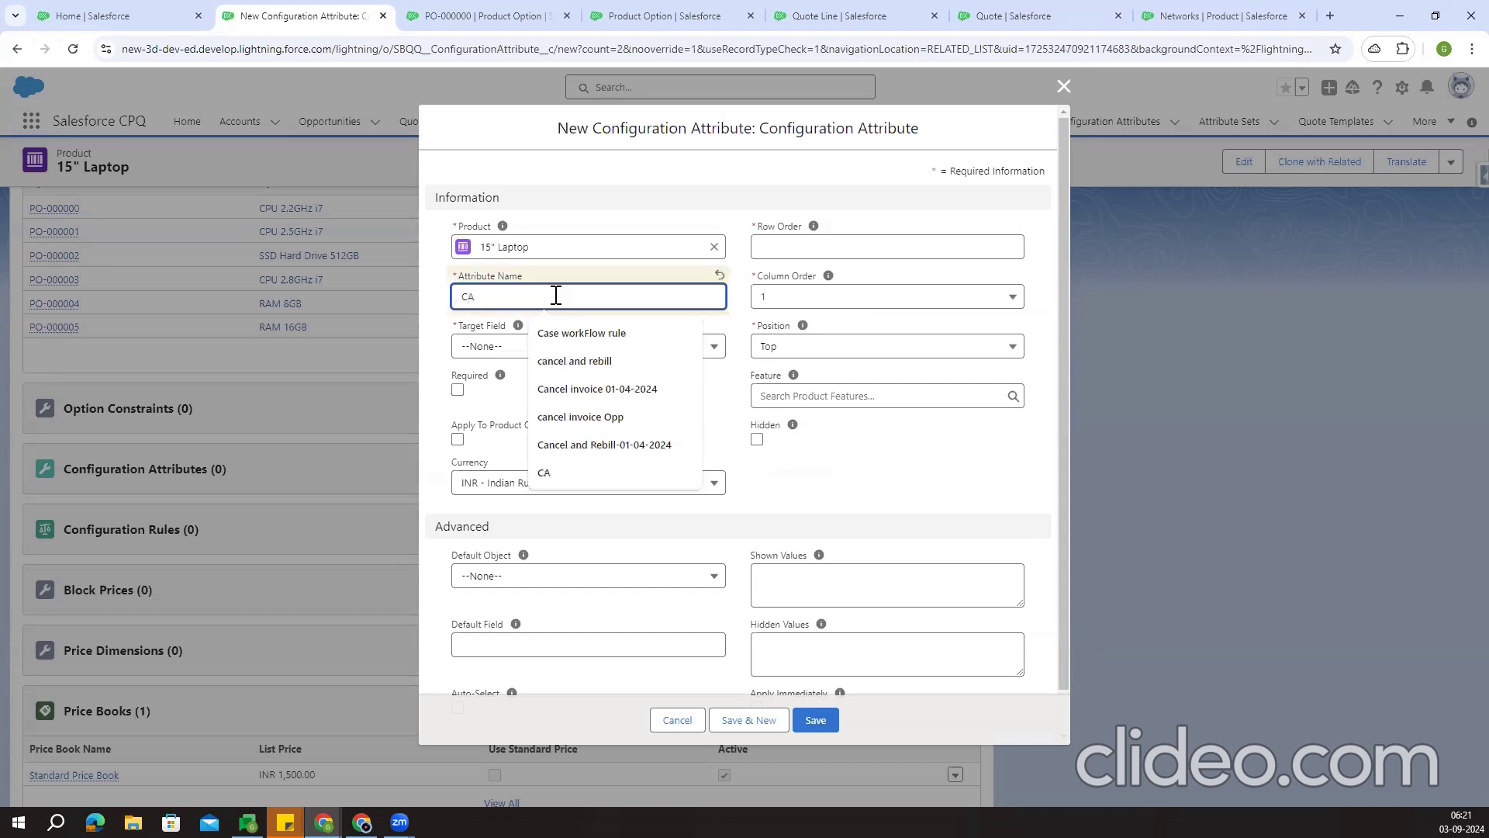
pyautogui.click(596, 201)
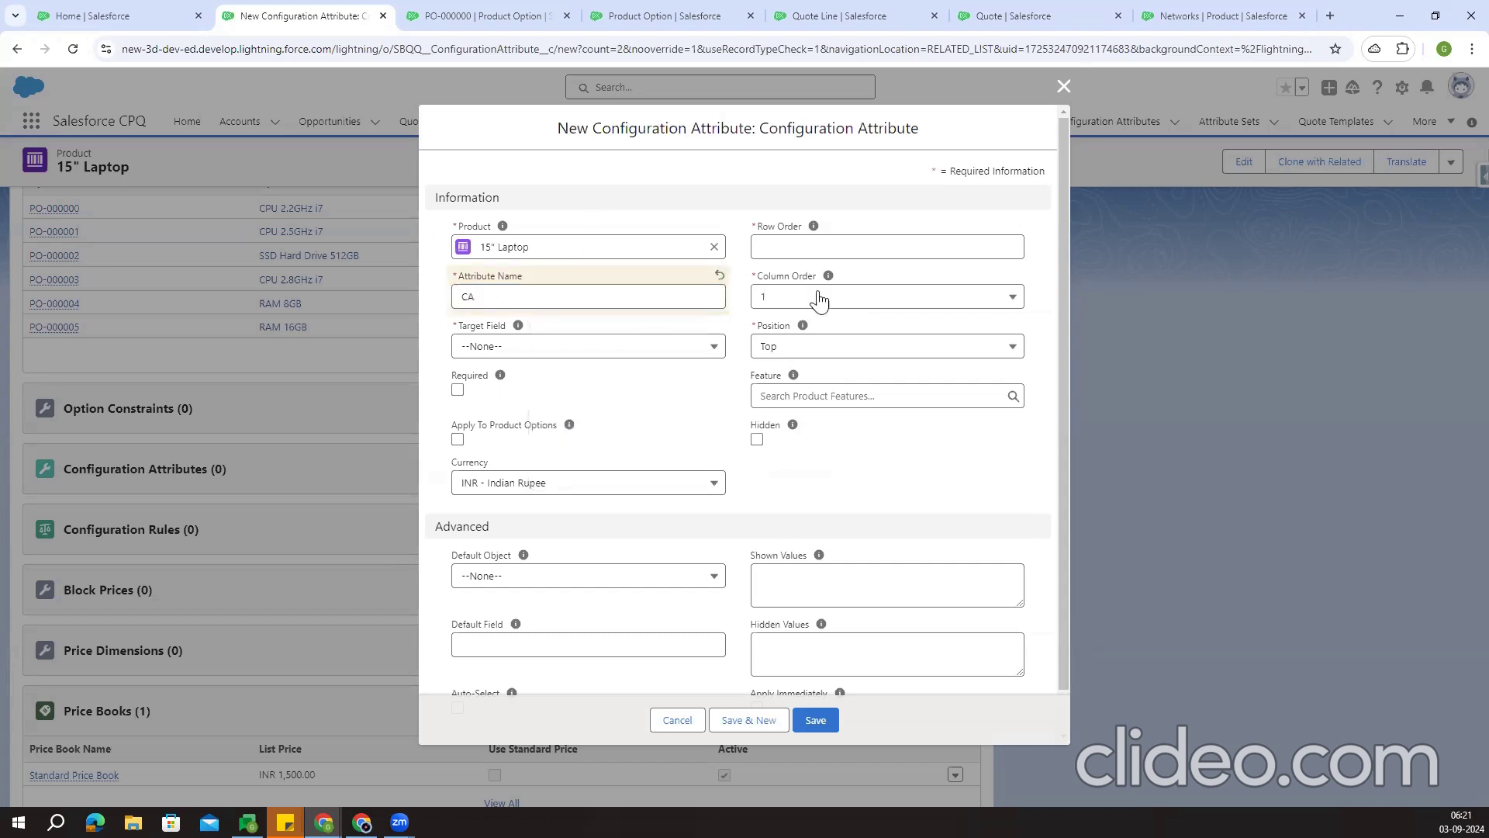
pyautogui.moveTo(467, 334); pyautogui.dragTo(509, 342)
pyautogui.click(541, 355)
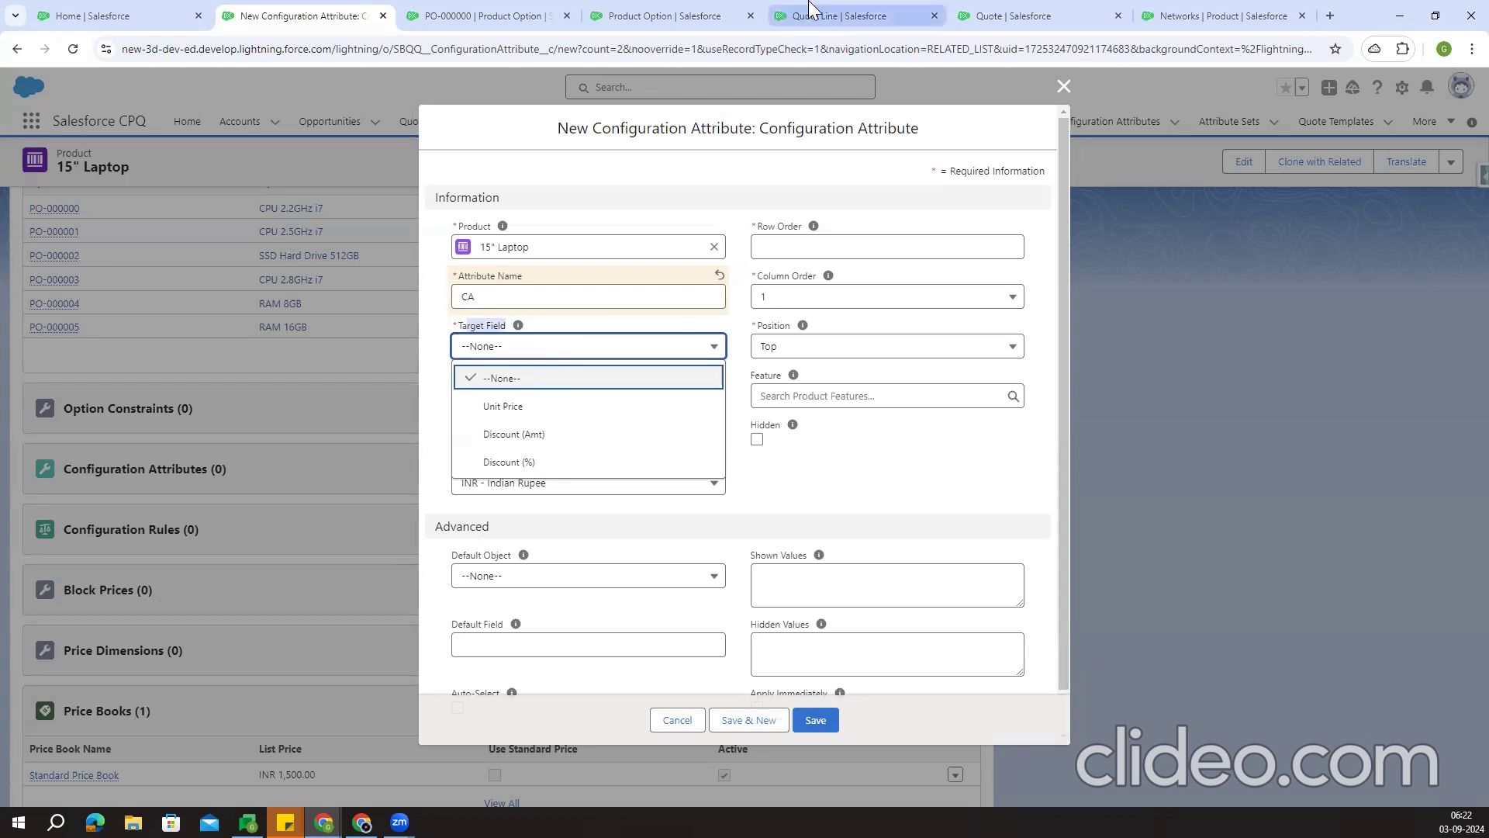
# Search the Product Option fields for col, open the Colour field and examine its label and API name
pyautogui.click(830, 15)
pyautogui.click(682, 15)
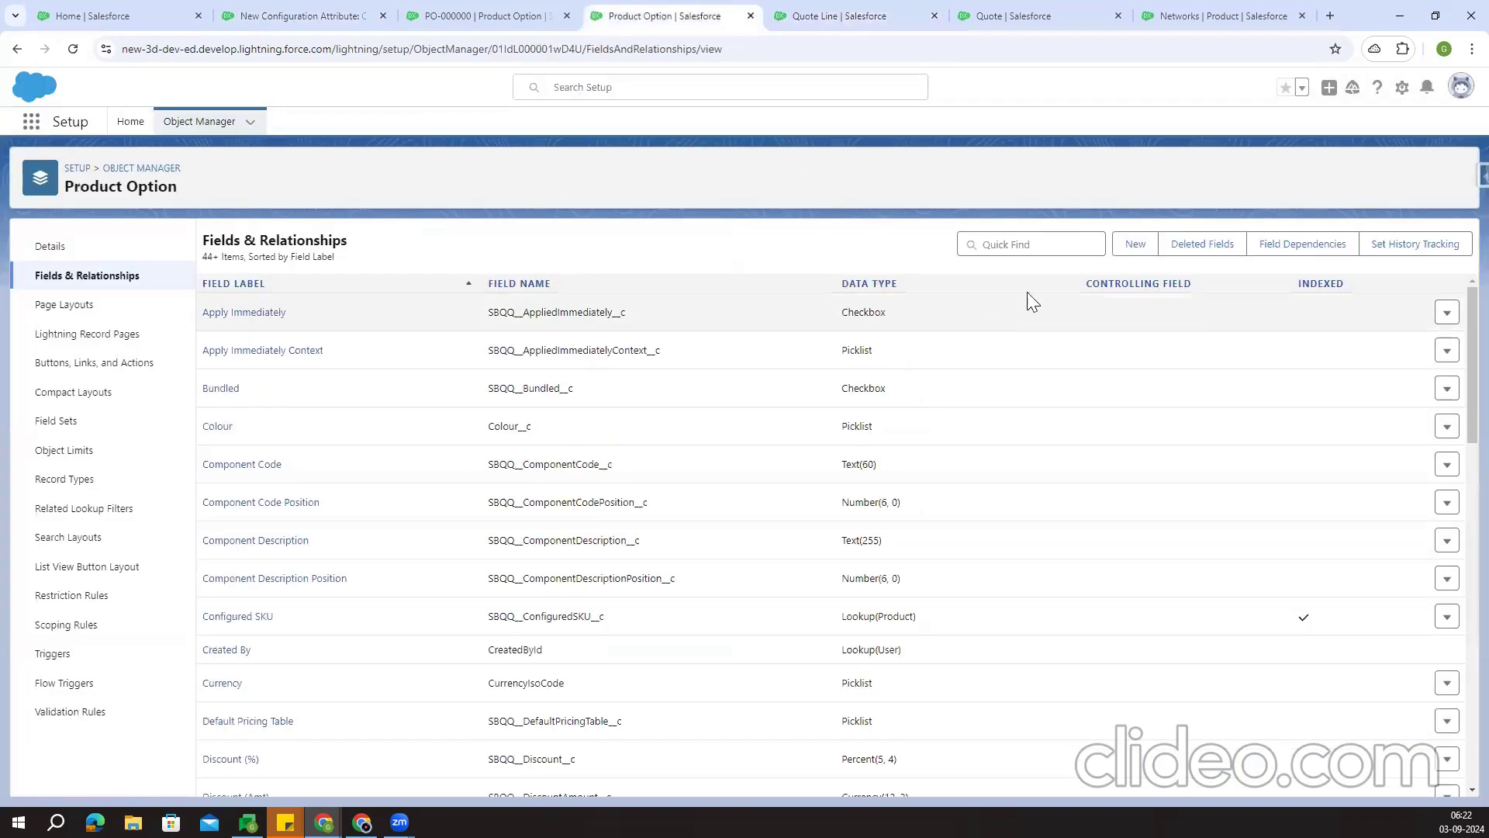
pyautogui.click(1034, 246)
pyautogui.write('col')
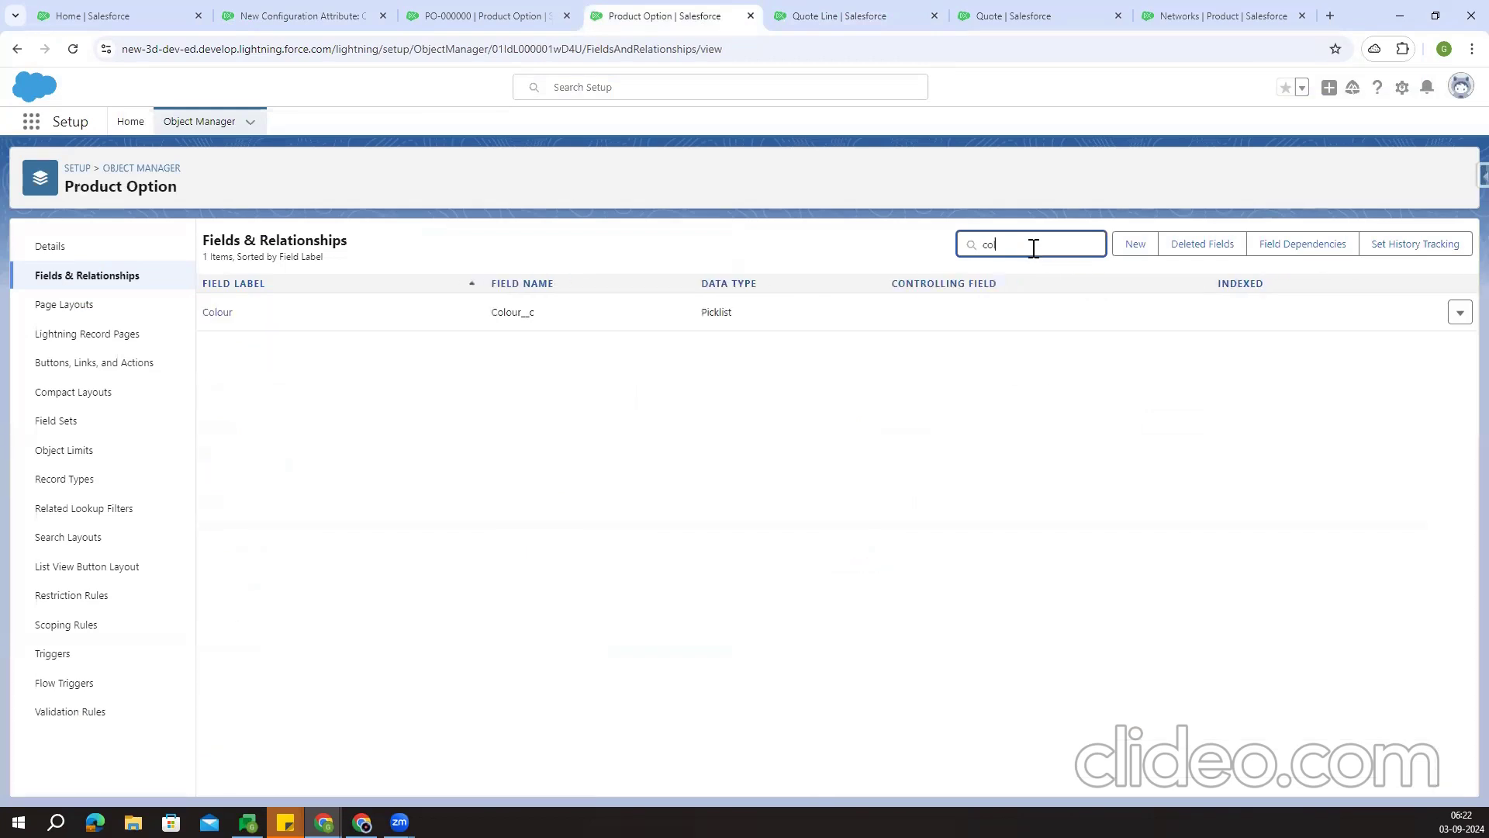
pyautogui.click(220, 314)
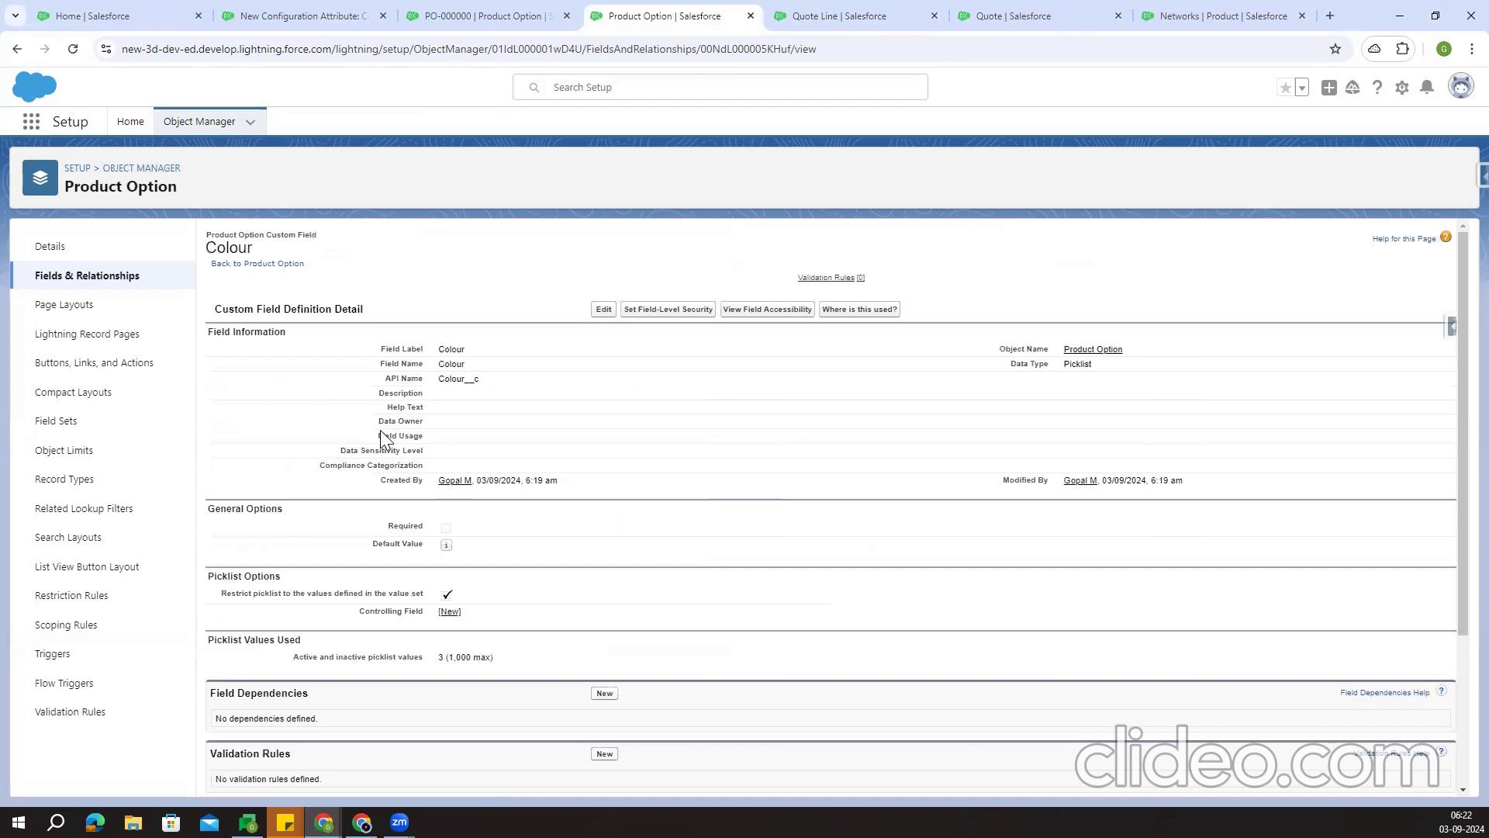
pyautogui.scroll(-3, 555, 582)
pyautogui.scroll(3, 515, 559)
pyautogui.doubleClick(445, 346)
pyautogui.click(501, 379)
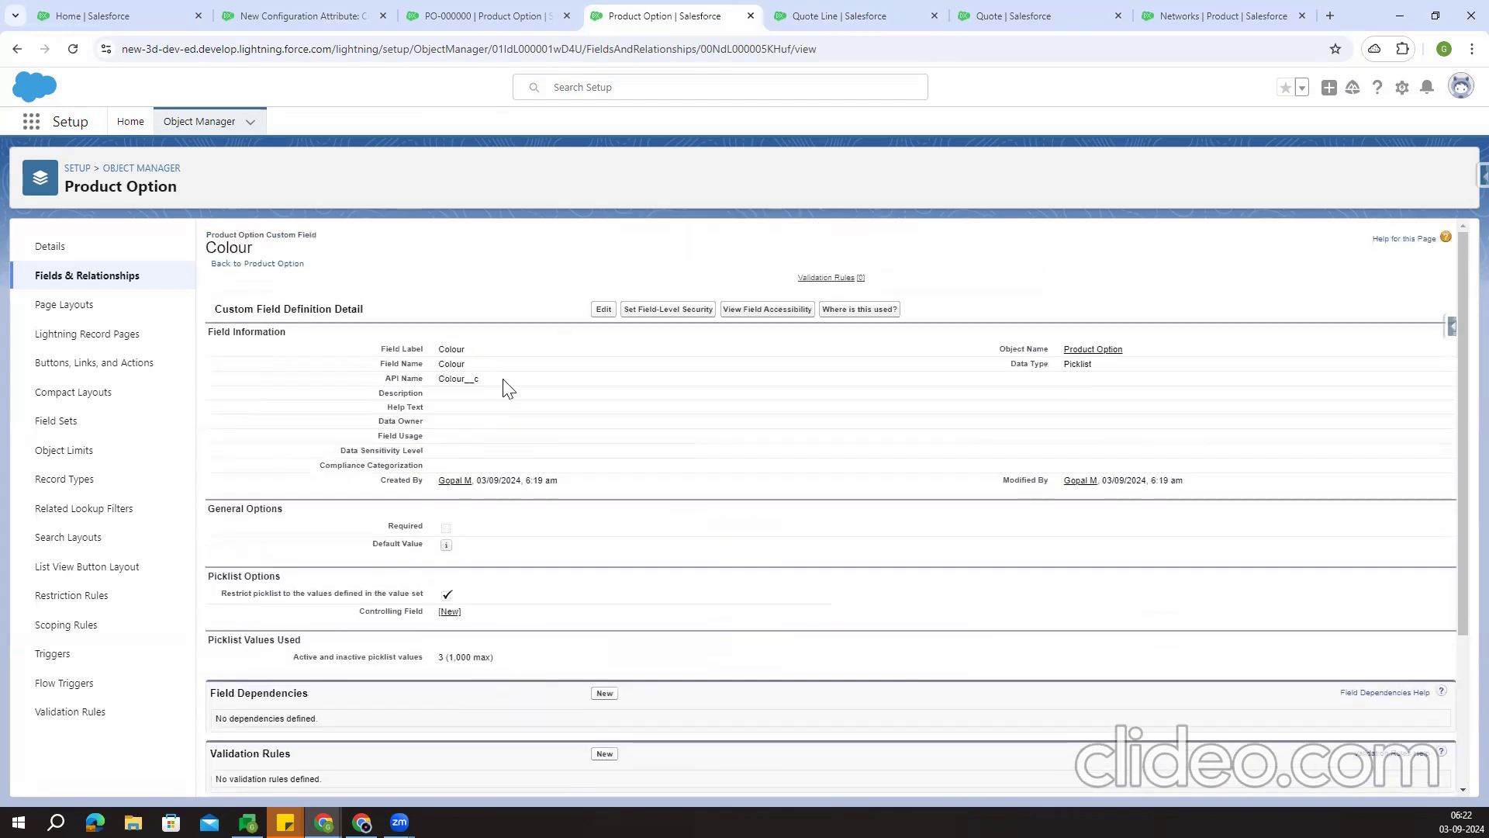
# Return to the unsaved CA configuration attribute and look through the Target Field choices for Colour
pyautogui.click(464, 8)
pyautogui.click(272, 15)
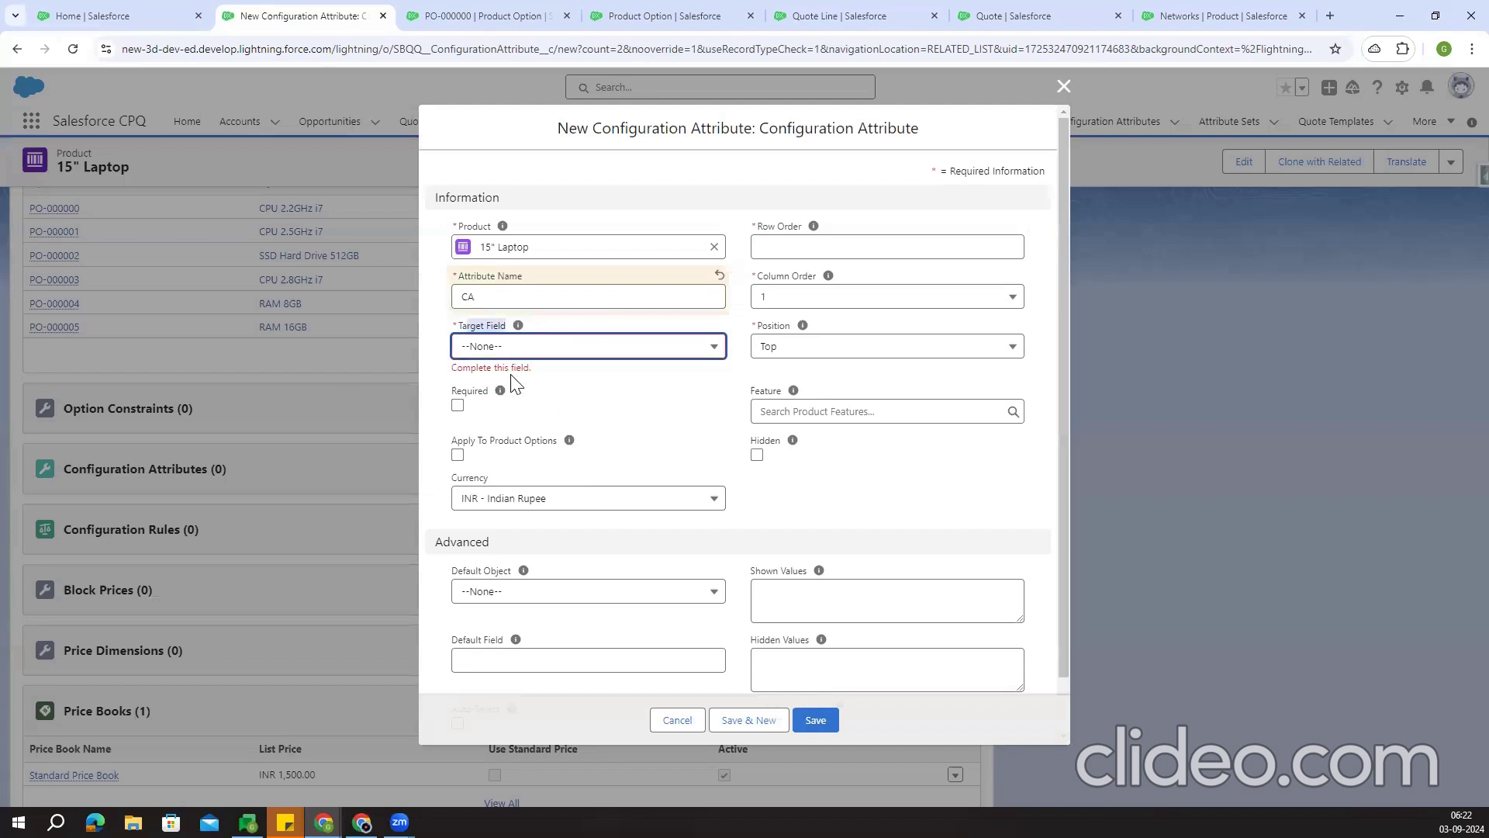
pyautogui.moveTo(767, 125); pyautogui.dragTo(913, 147)
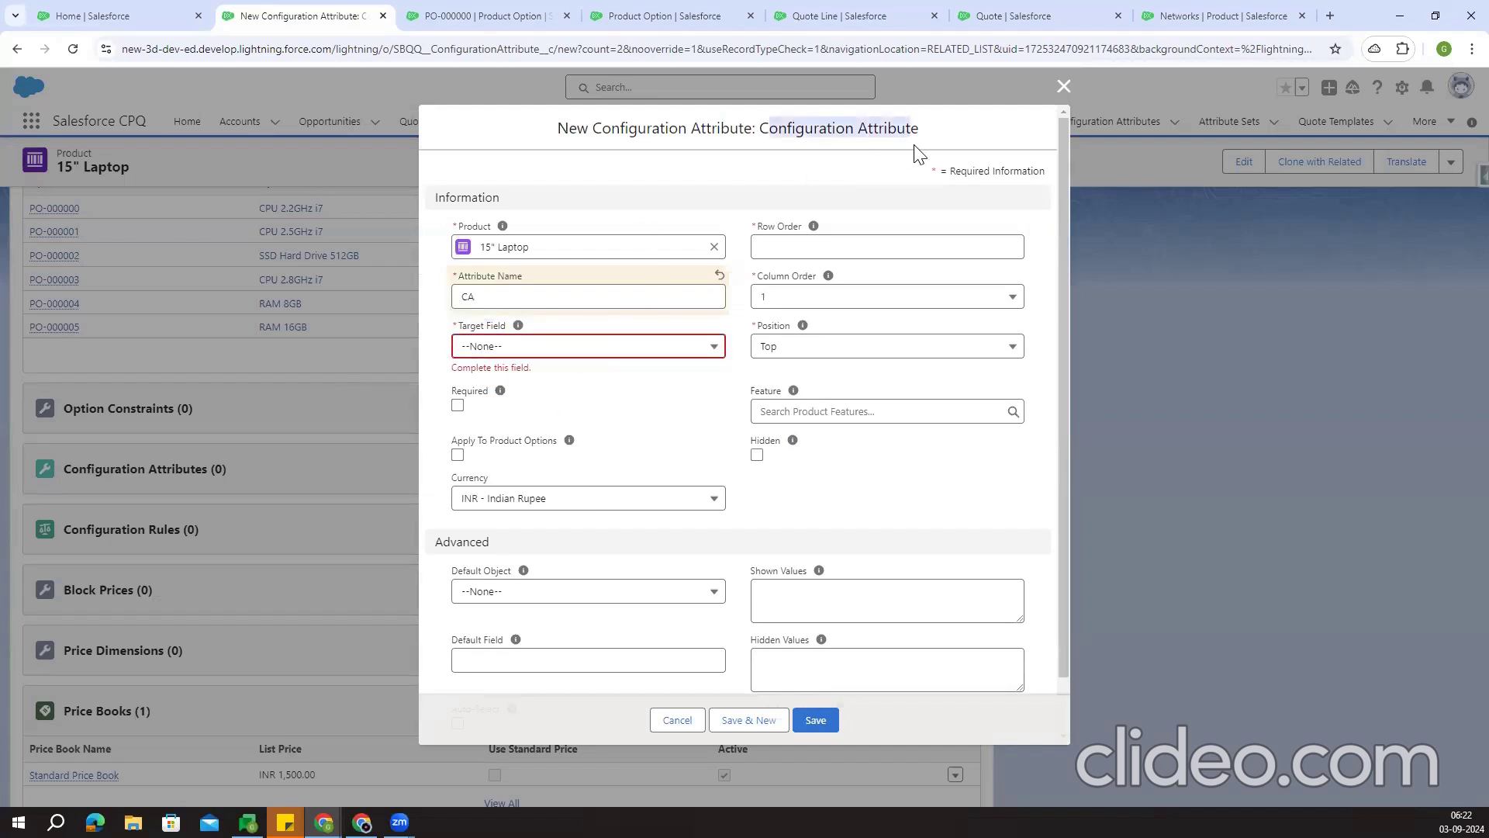
pyautogui.moveTo(457, 326); pyautogui.dragTo(500, 330)
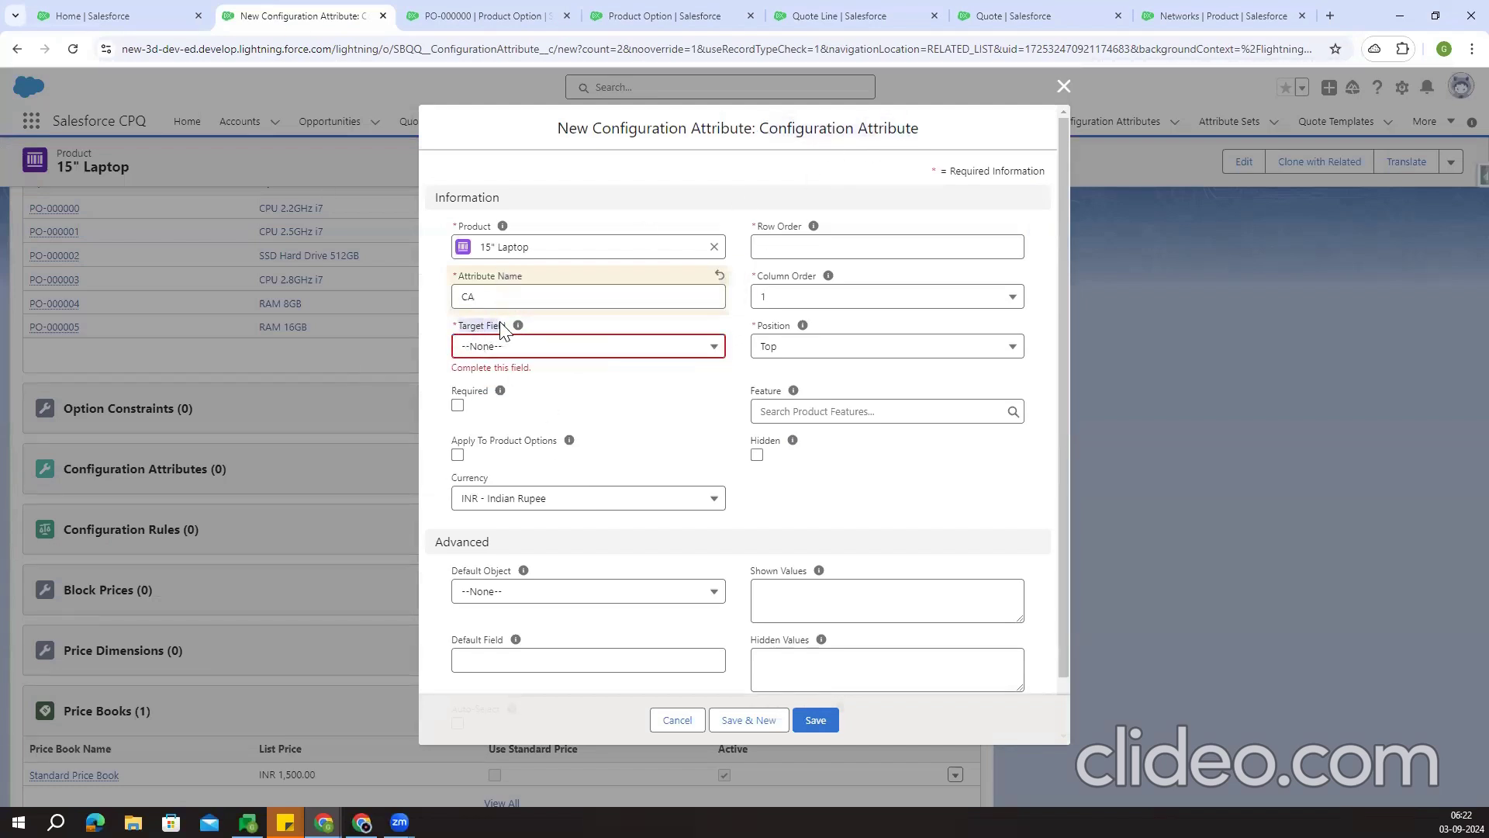
pyautogui.click(541, 343)
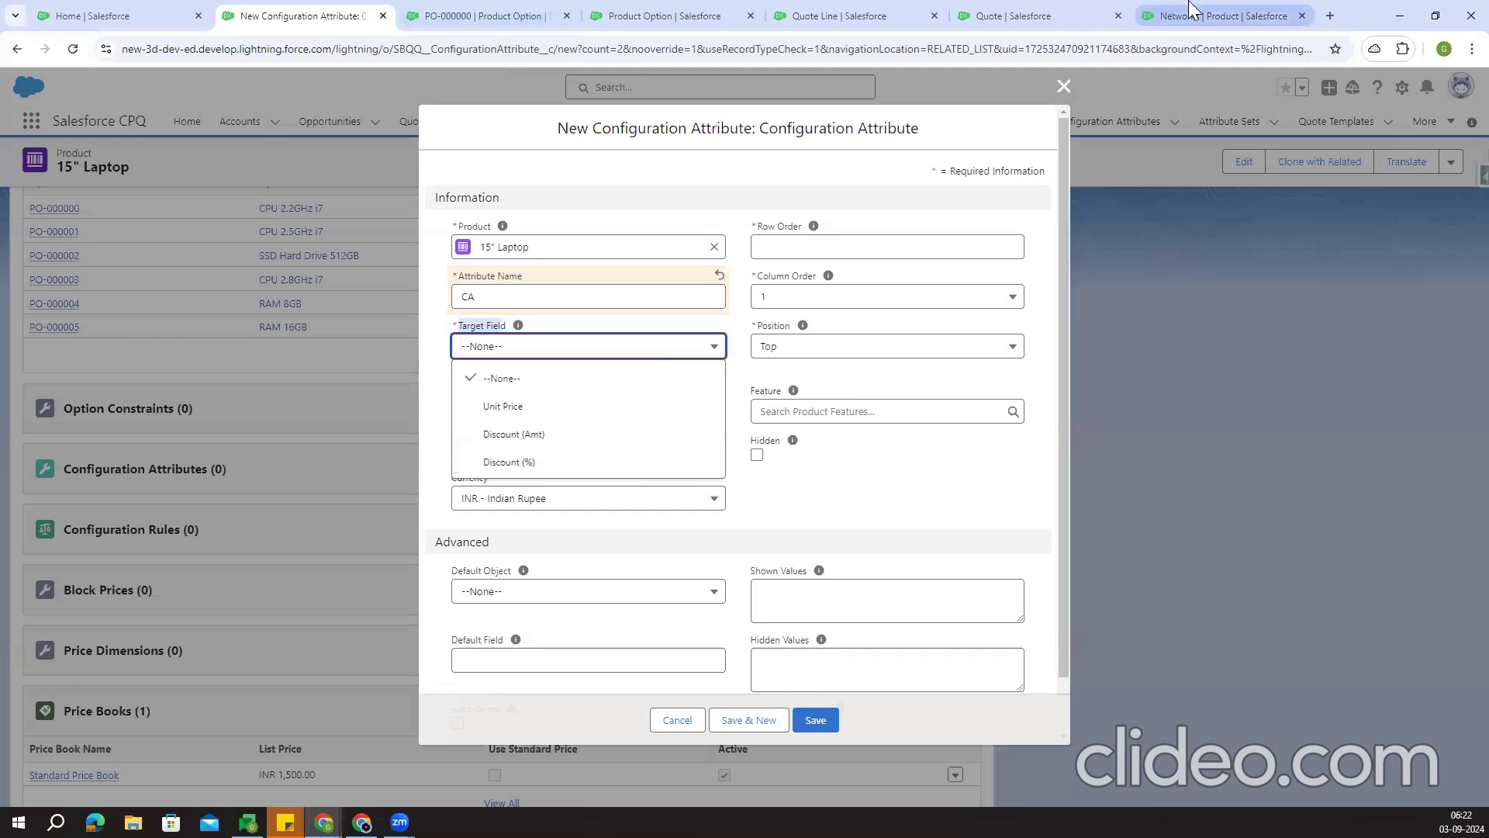
# Duplicate the Quote Line setup page in a second browser tab
pyautogui.click(1209, 15)
pyautogui.click(1070, 12)
pyautogui.click(884, 13)
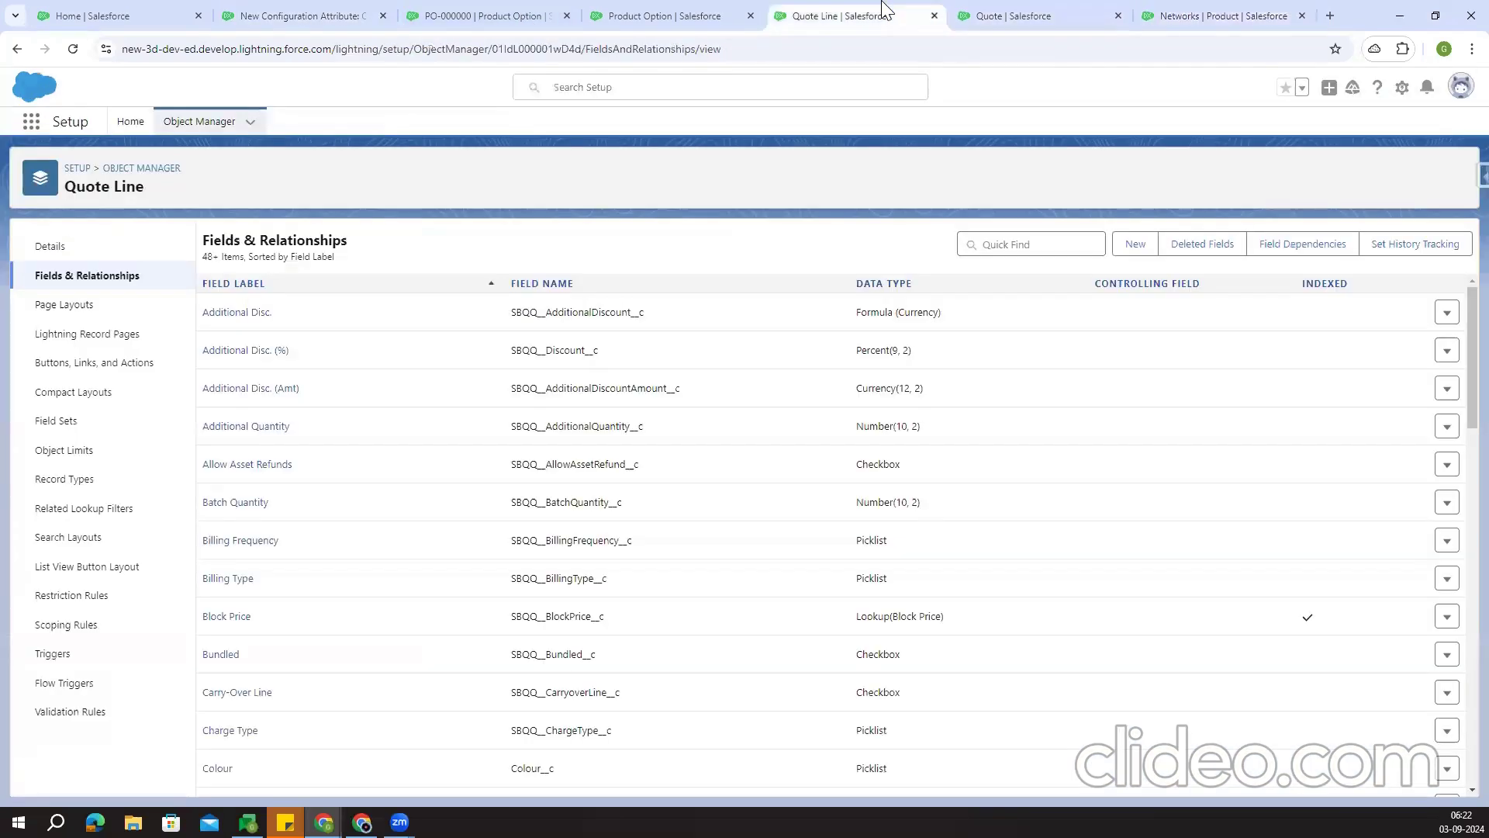
pyautogui.rightClick(179, 125)
pyautogui.click(233, 133)
pyautogui.click(887, 13)
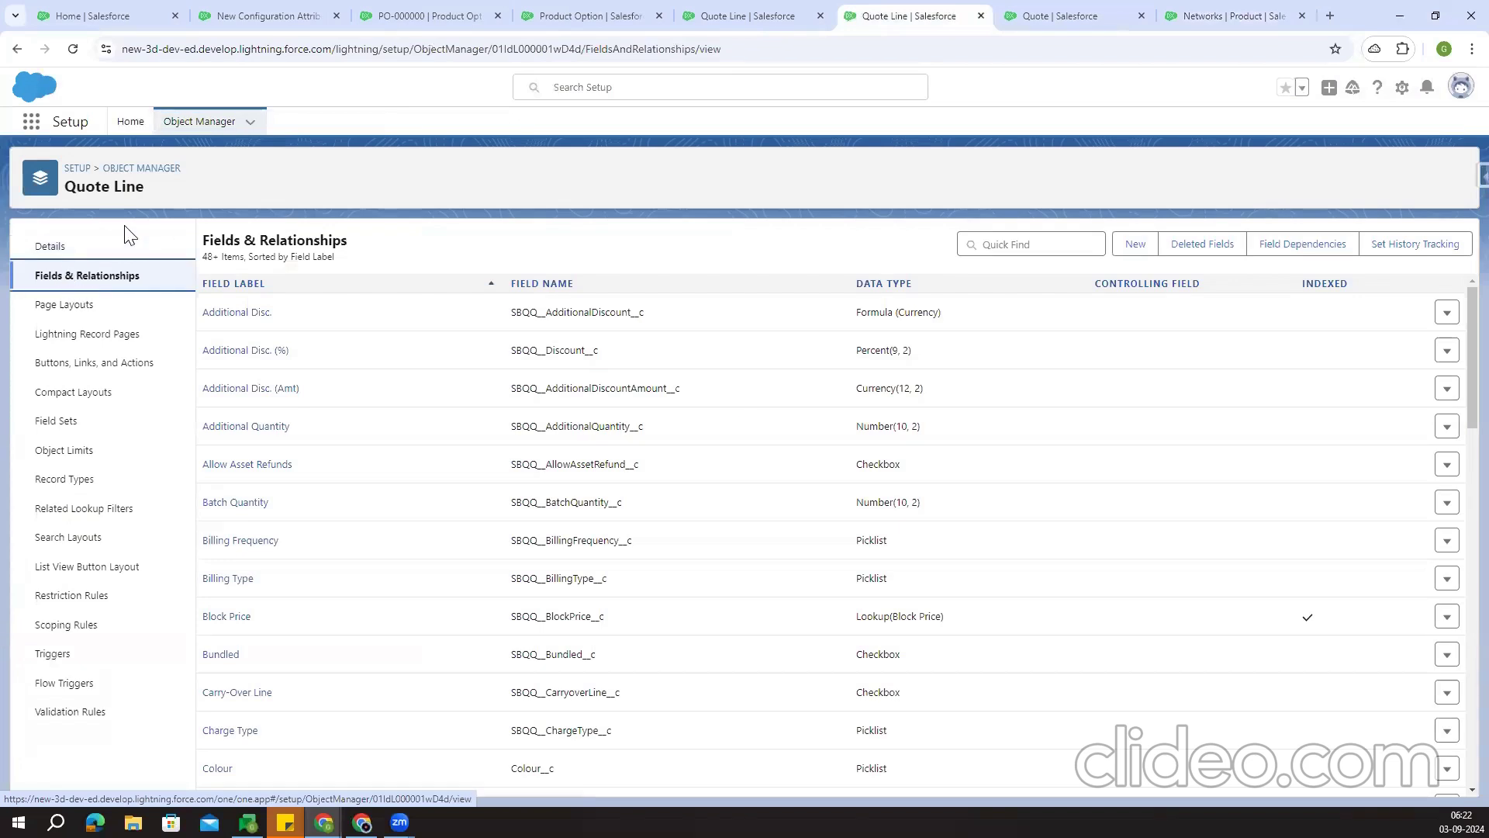
# Search the Object Manager for Config and open the Configuration Attribute object's Fields & Relationships
pyautogui.click(192, 123)
pyautogui.click(1175, 171)
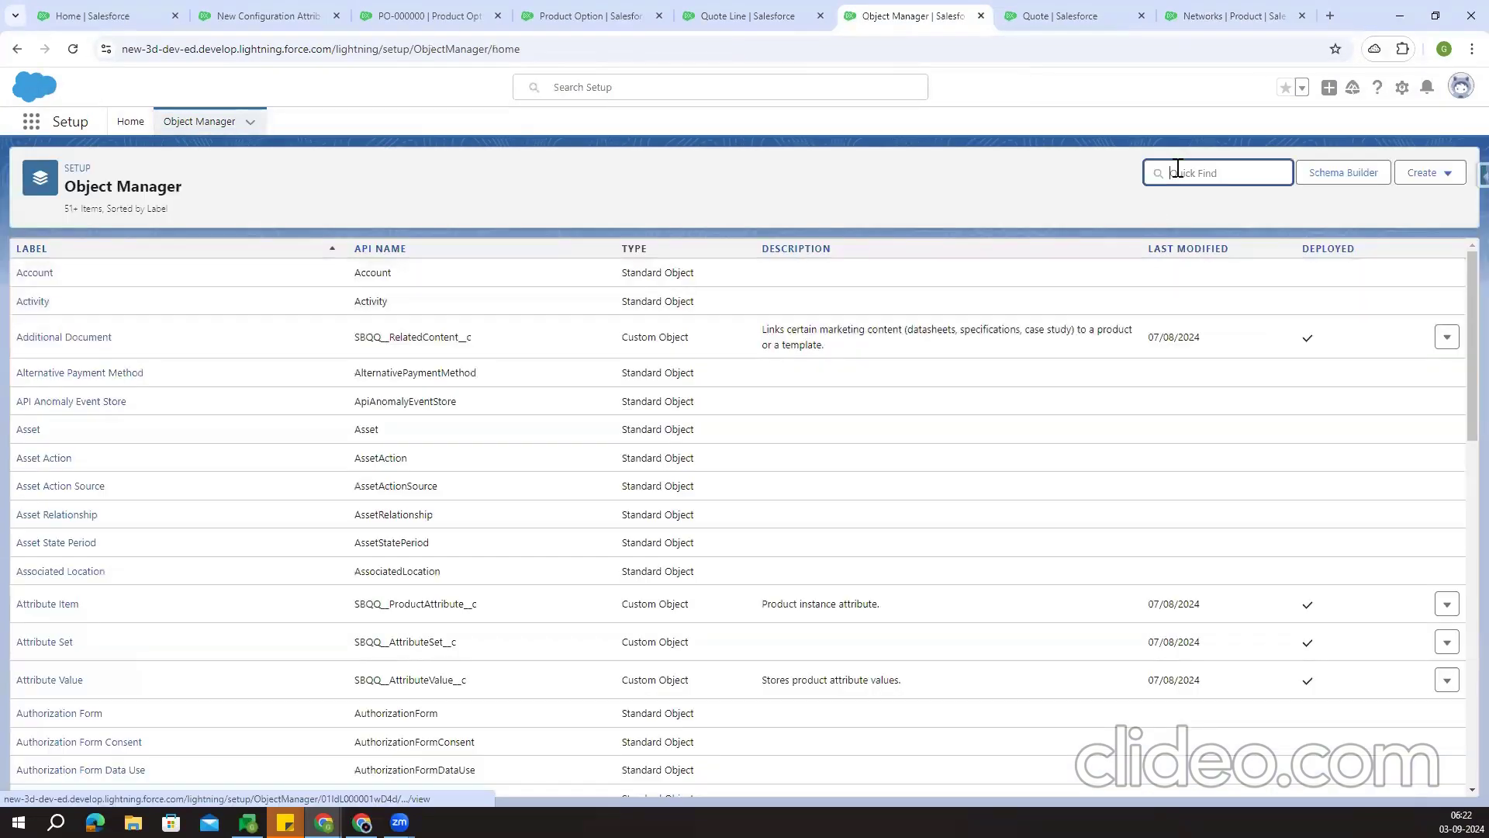
pyautogui.write('Config')
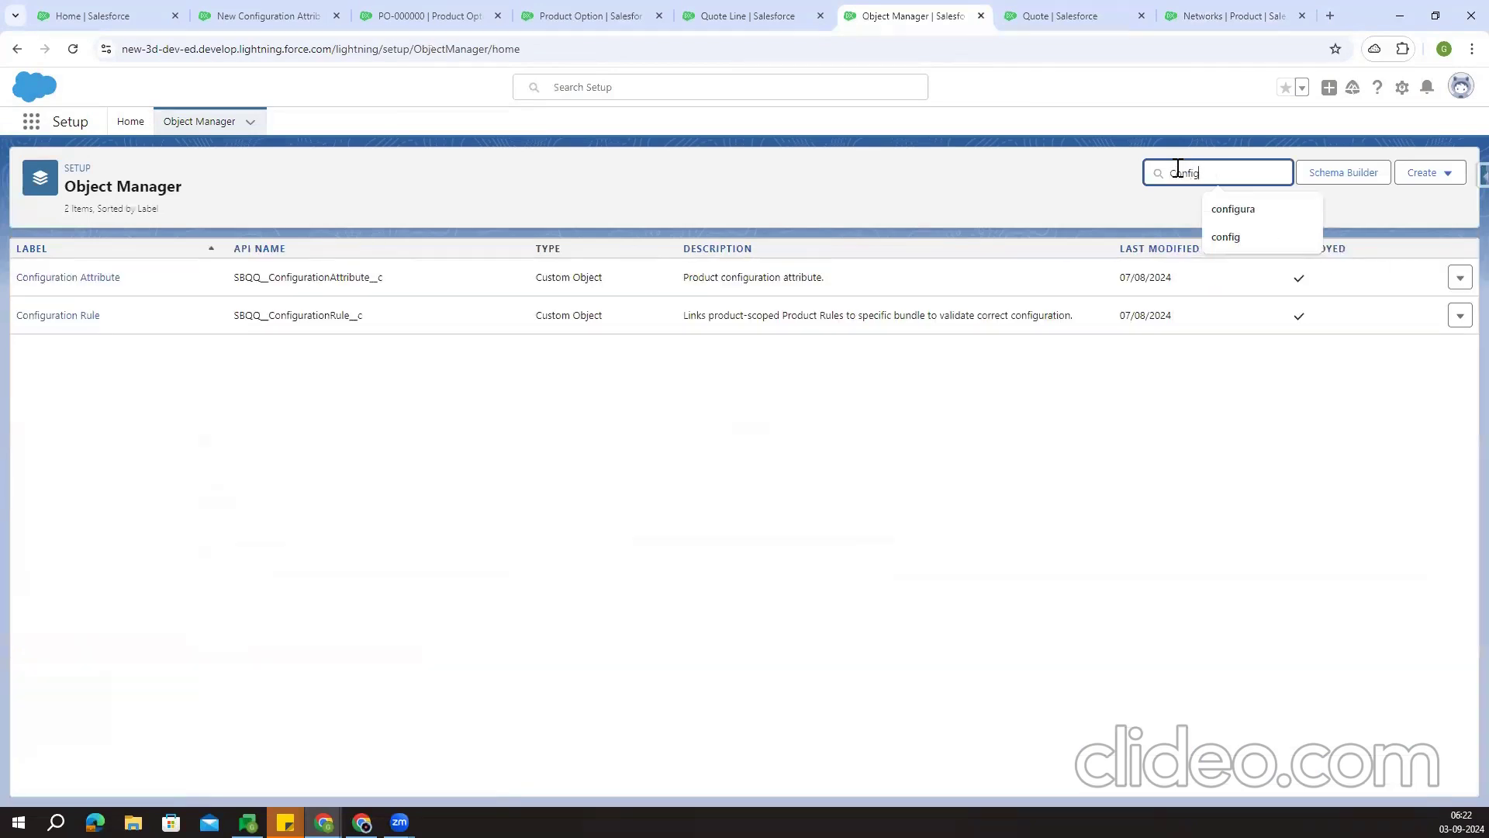
pyautogui.click(78, 279)
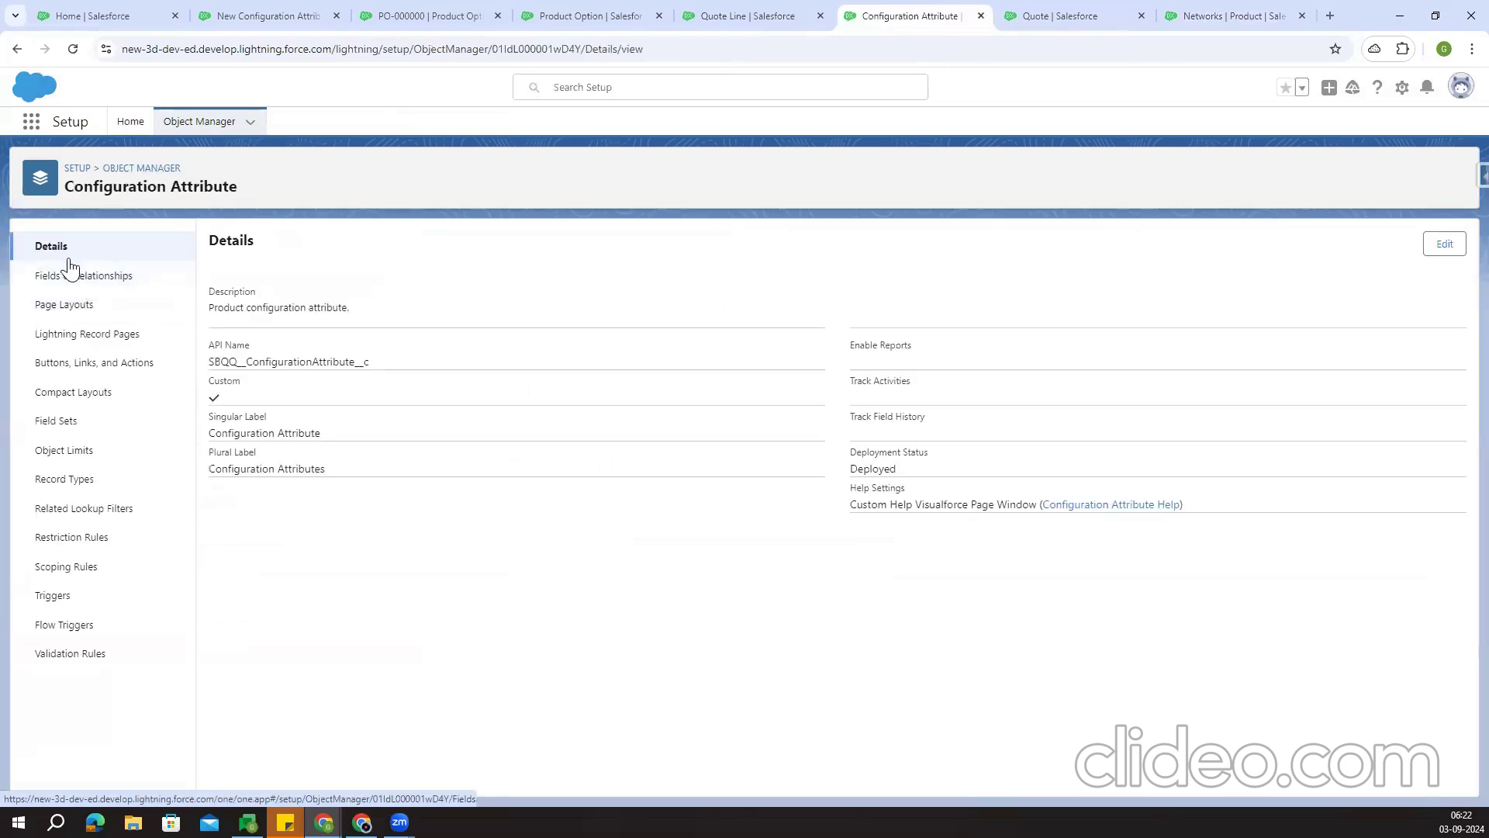
pyautogui.click(73, 284)
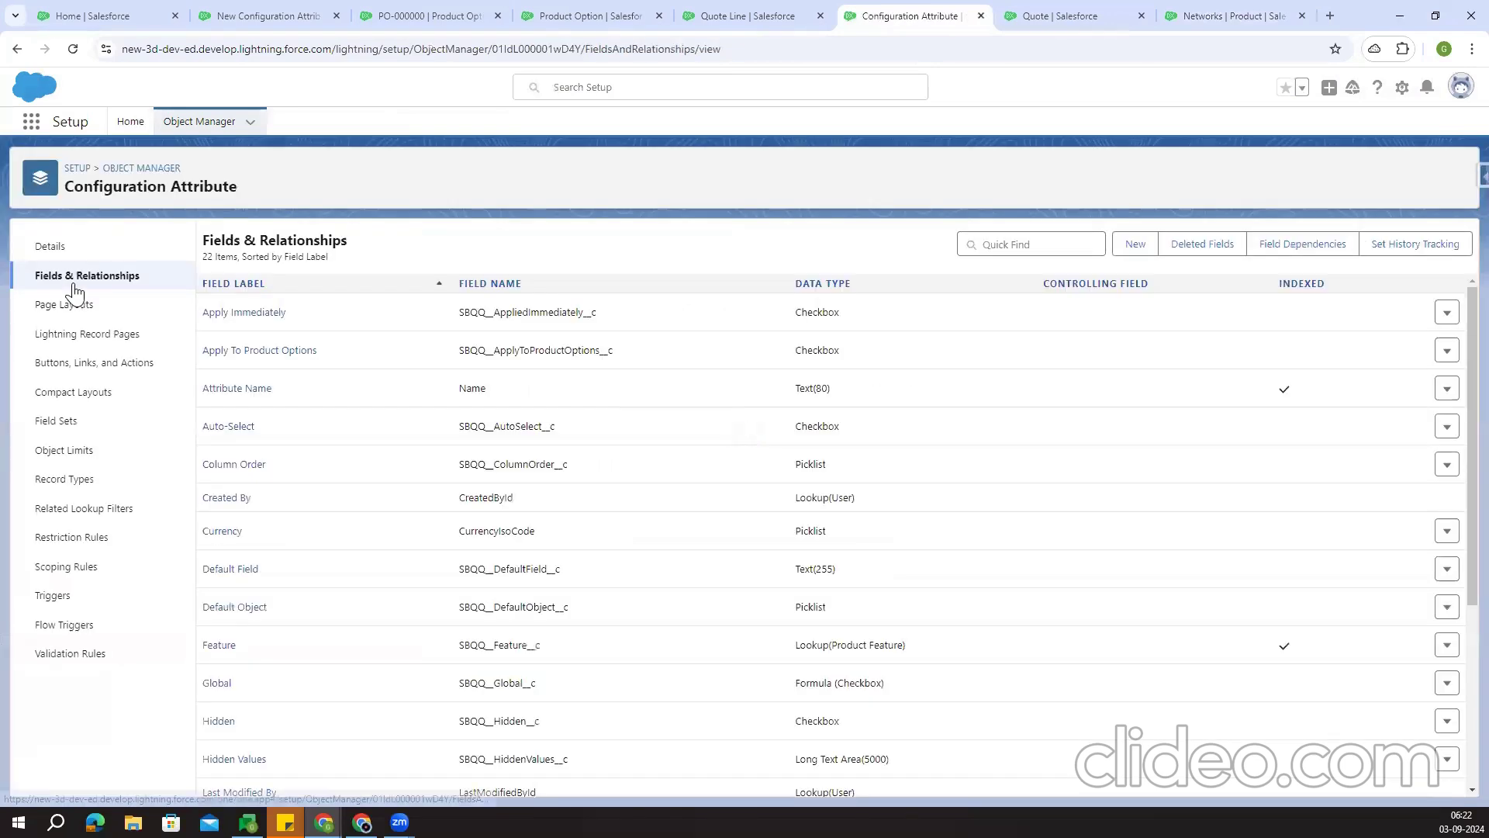
# Open the Target Field definition on Configuration Attribute and start adding new picklist values to it
pyautogui.scroll(-4, 328, 528)
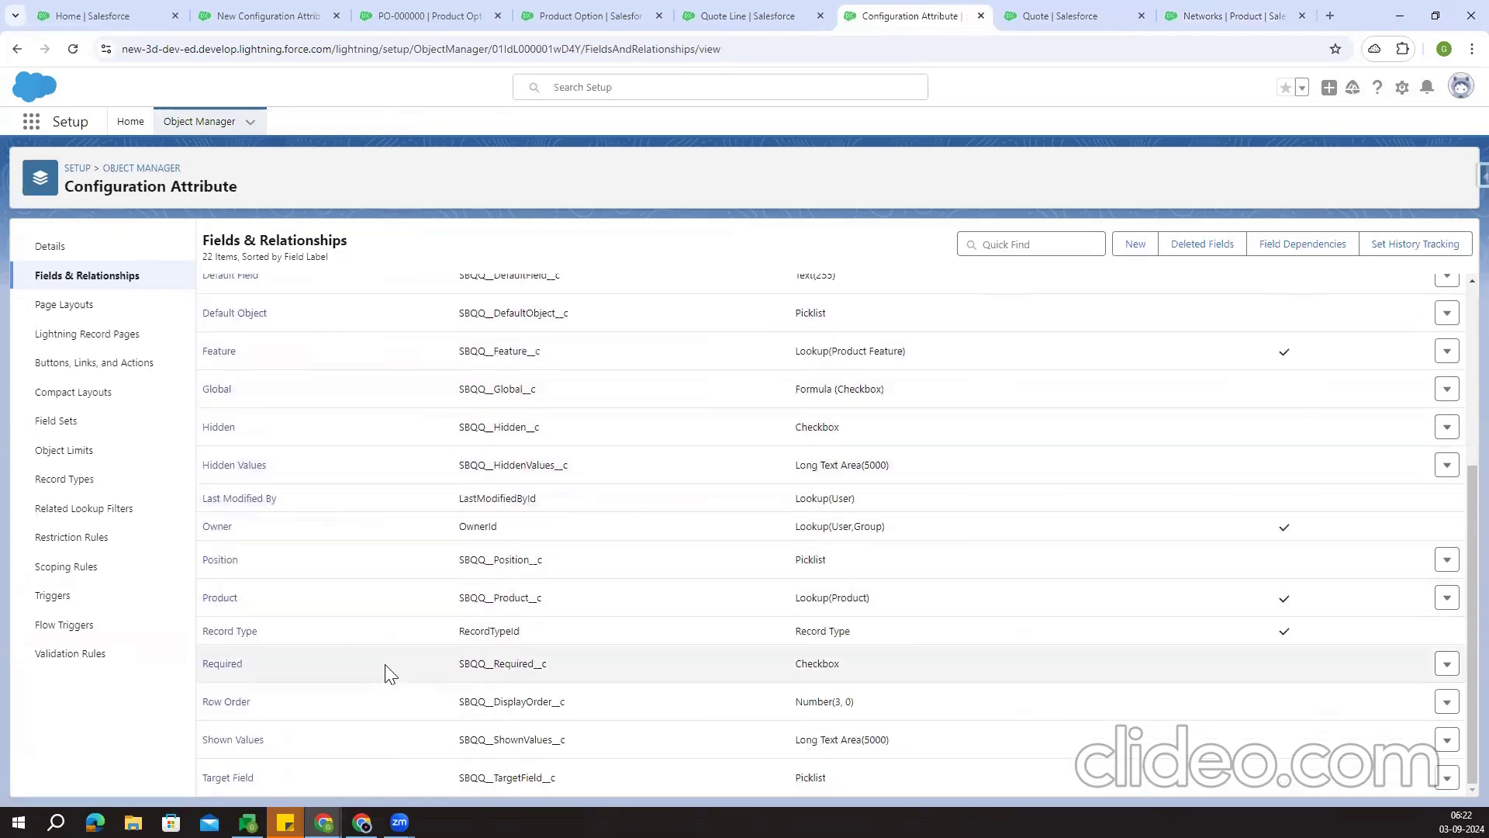
pyautogui.click(233, 775)
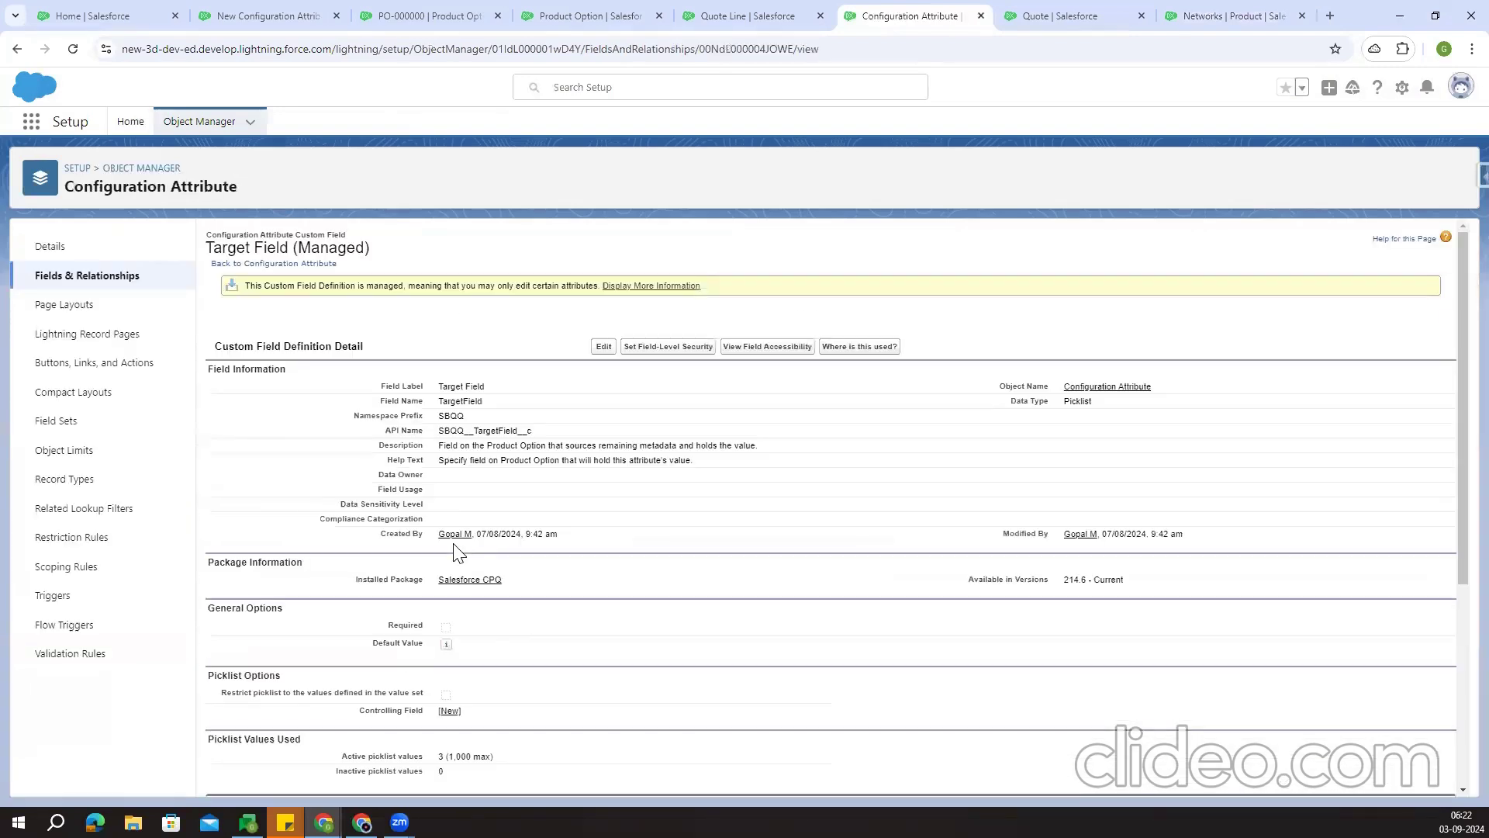
pyautogui.moveTo(237, 245); pyautogui.dragTo(310, 243)
pyautogui.scroll(-1, 641, 557)
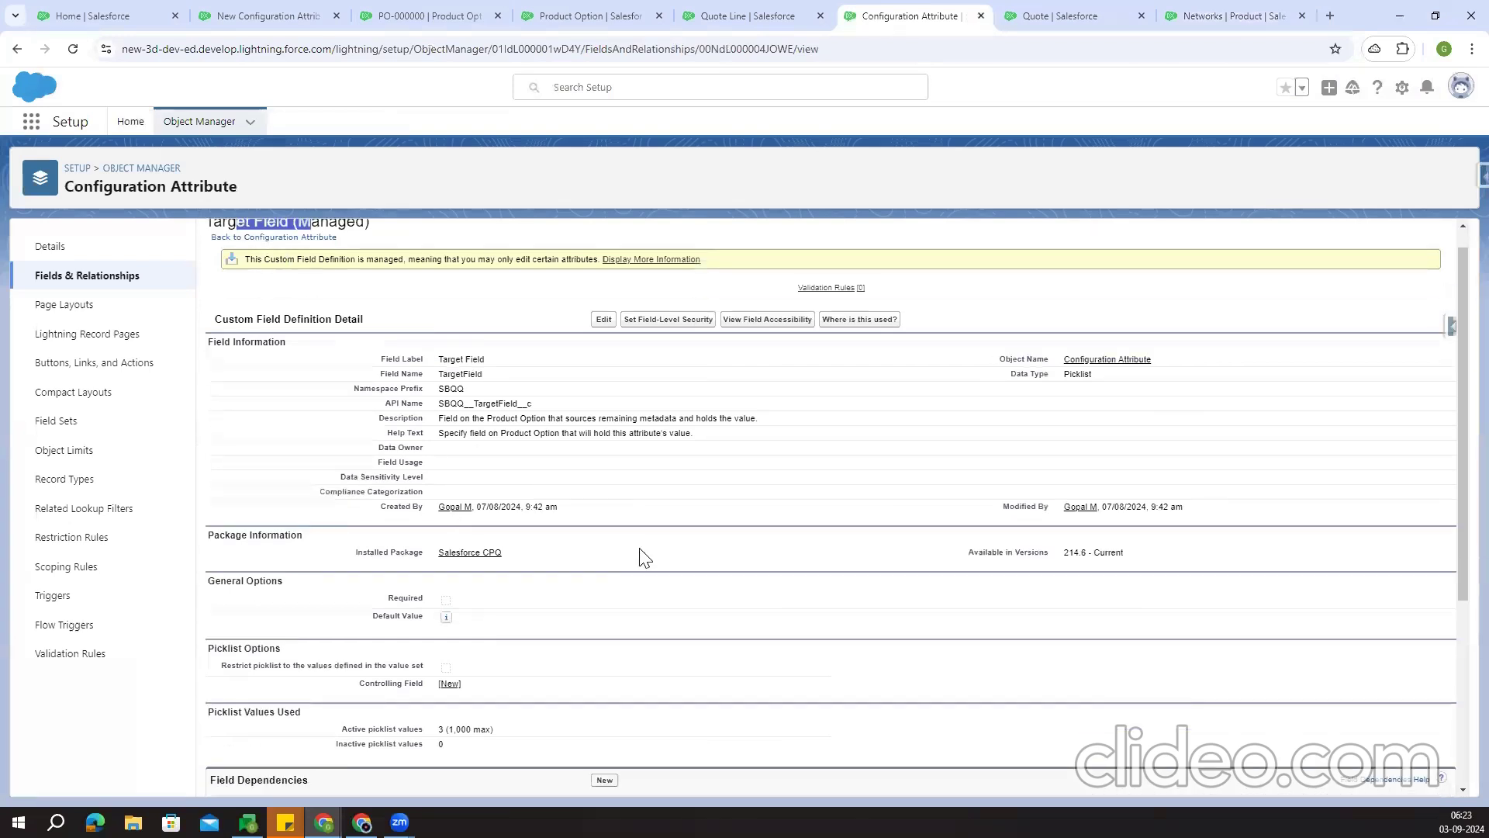
pyautogui.scroll(-4, 641, 557)
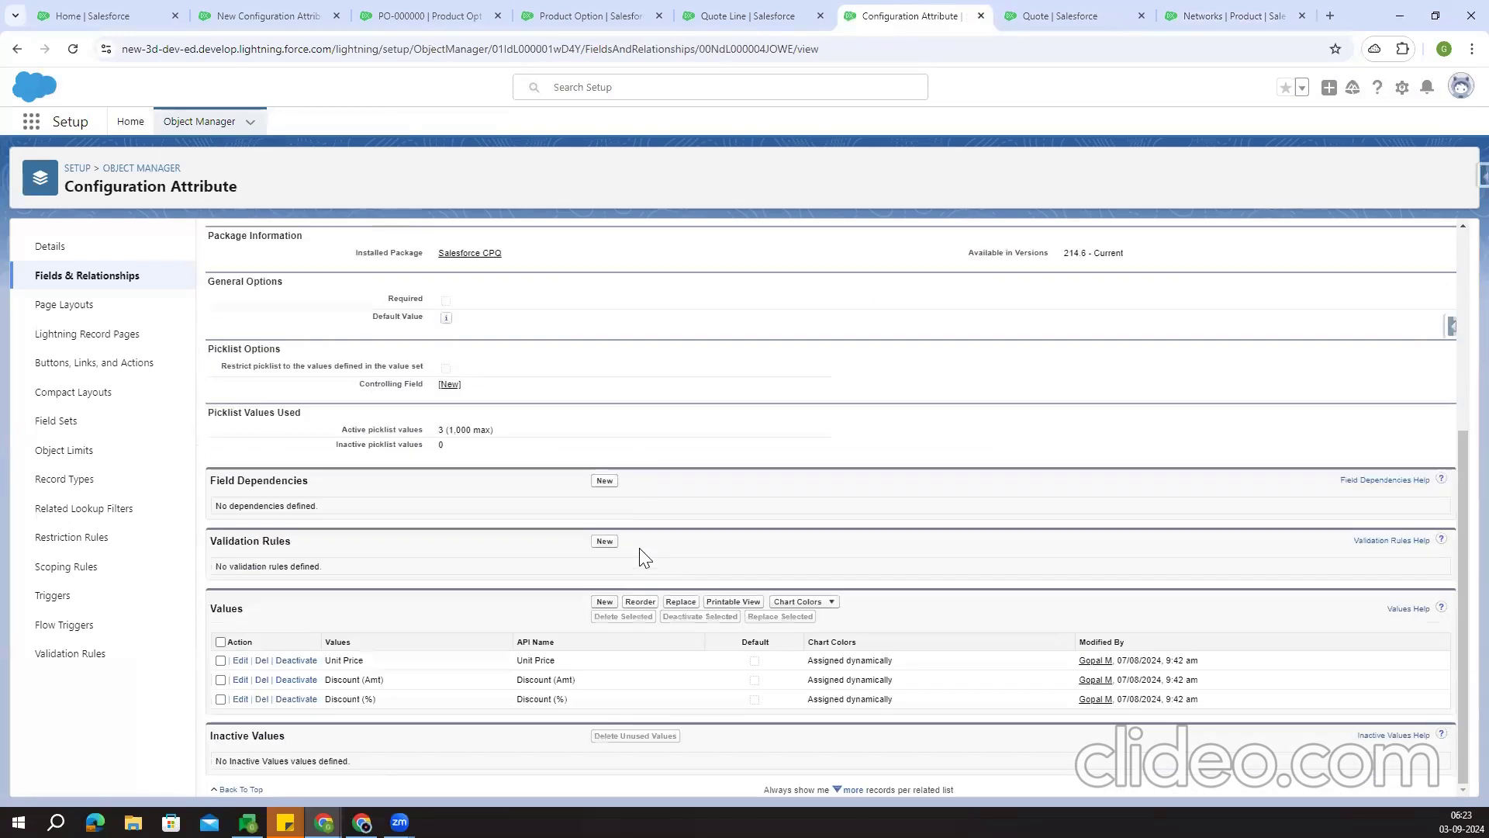
pyautogui.click(604, 603)
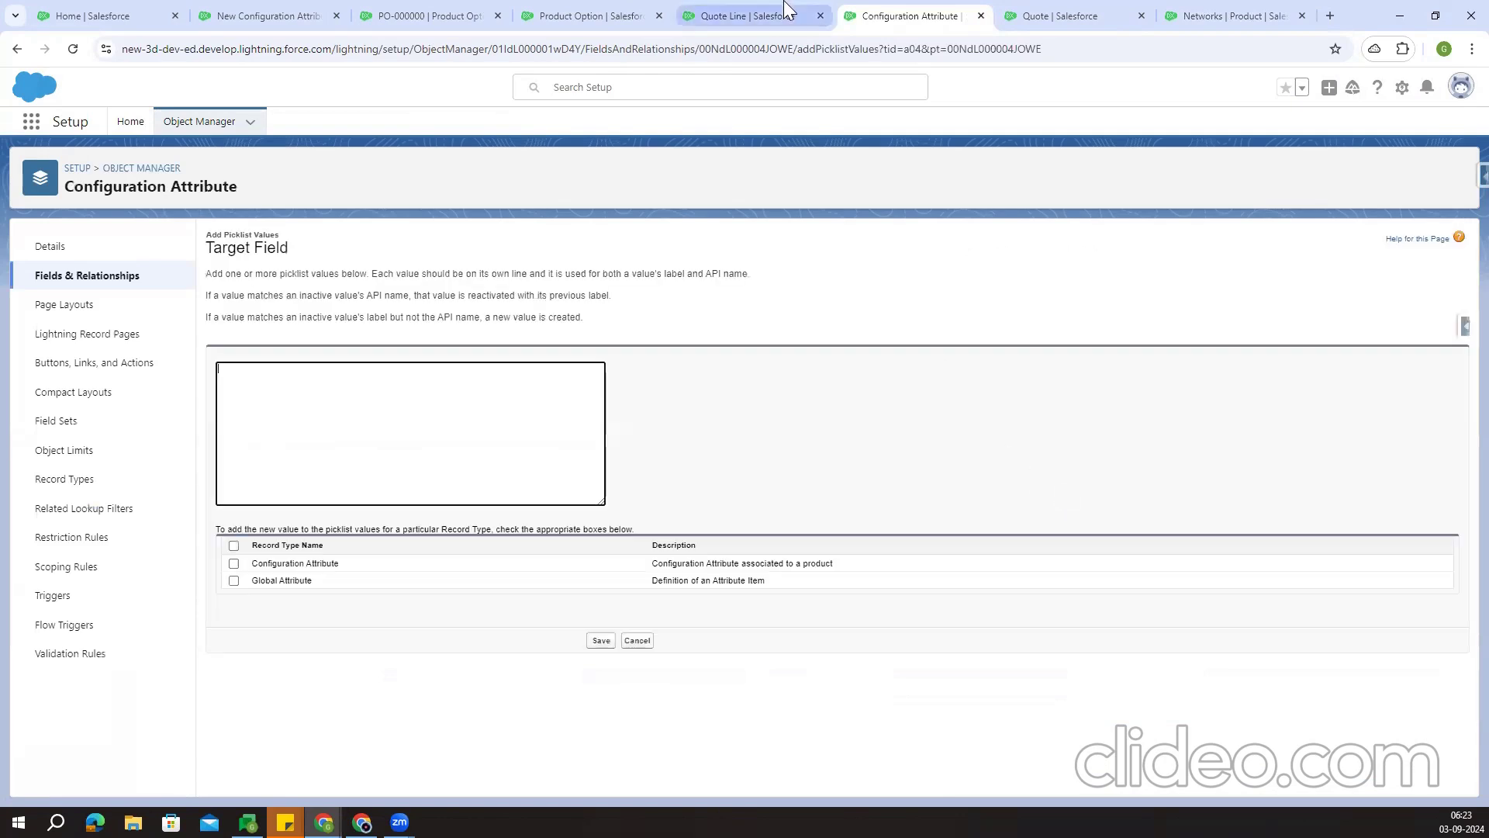
# Add the picklist value Colour, matching the Product Option field label, for the Configuration Attribute record type and save it
pyautogui.click(760, 14)
pyautogui.click(643, 14)
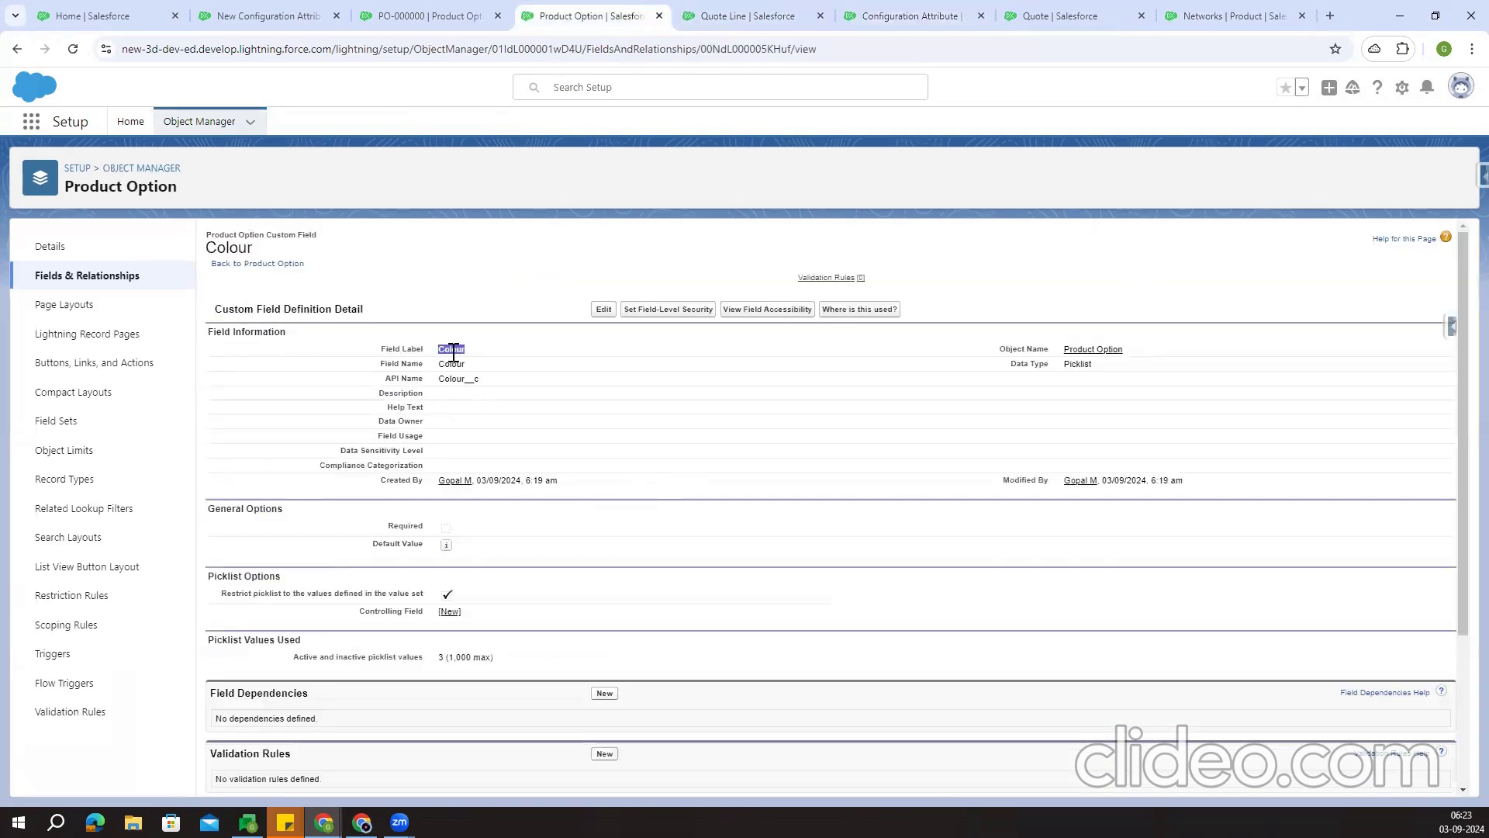
pyautogui.click(916, 14)
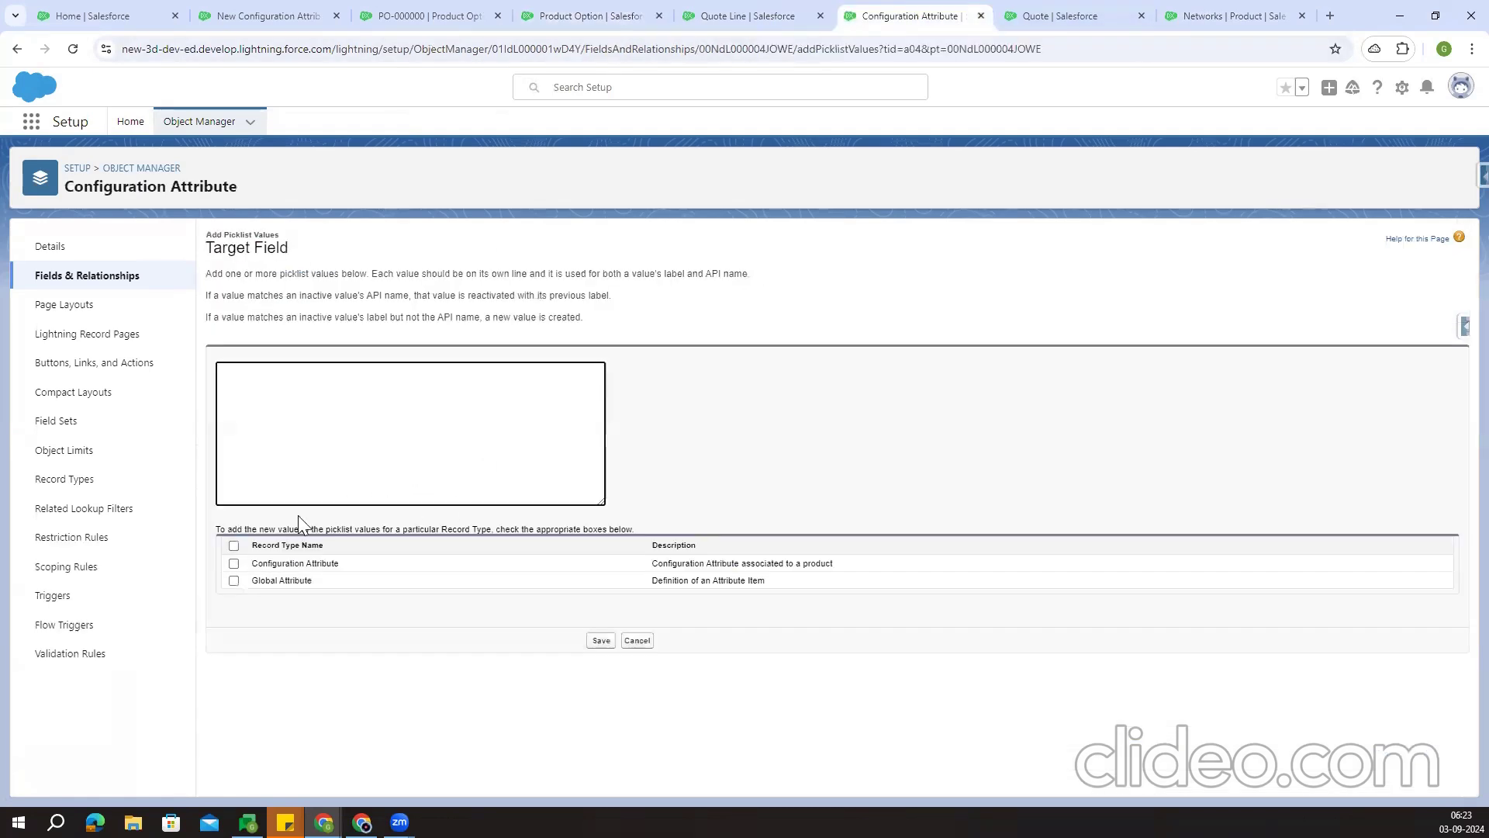
pyautogui.write('Colour')
pyautogui.click(234, 564)
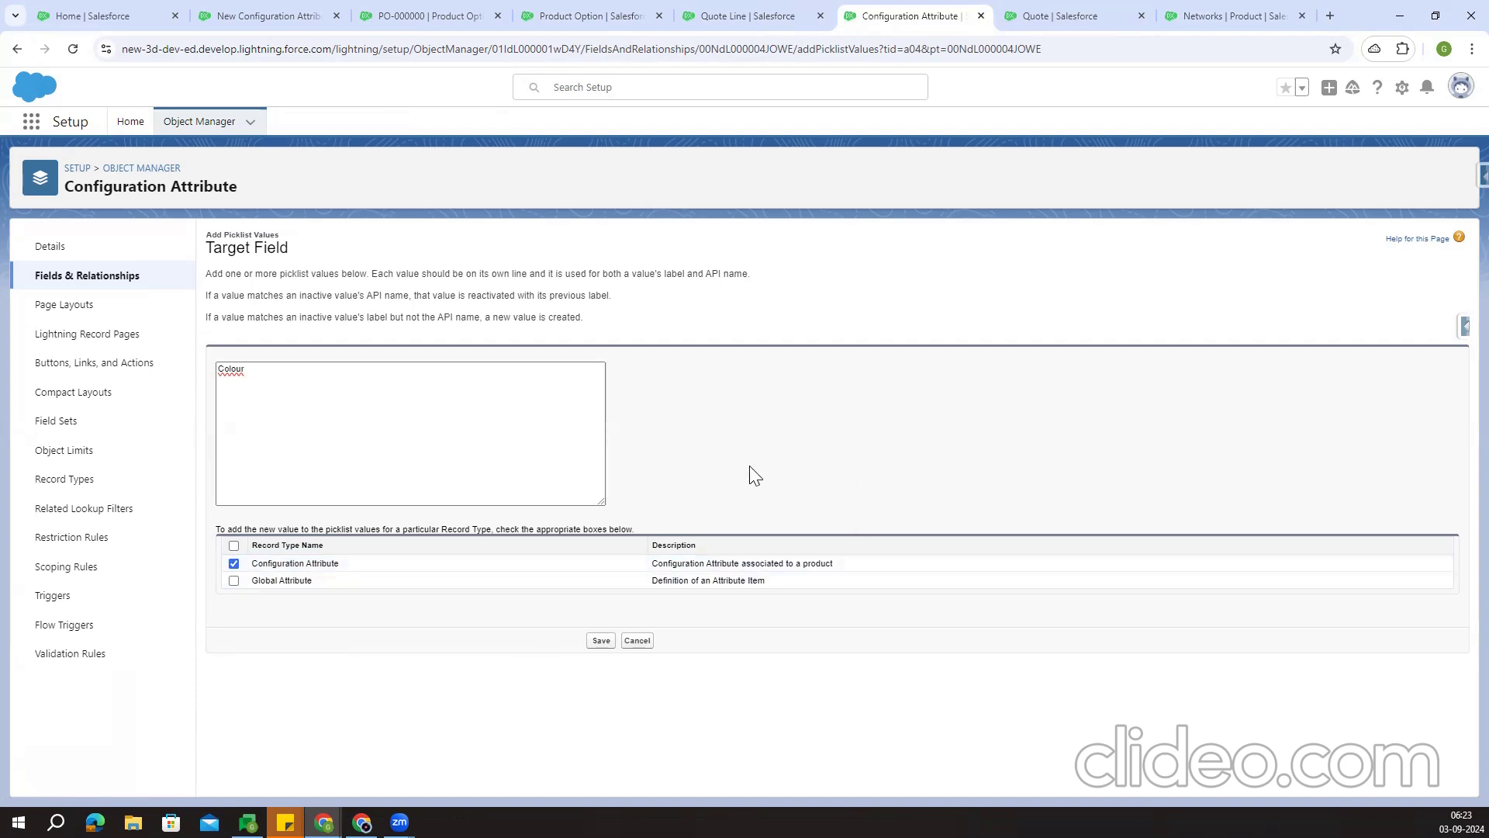
pyautogui.click(602, 641)
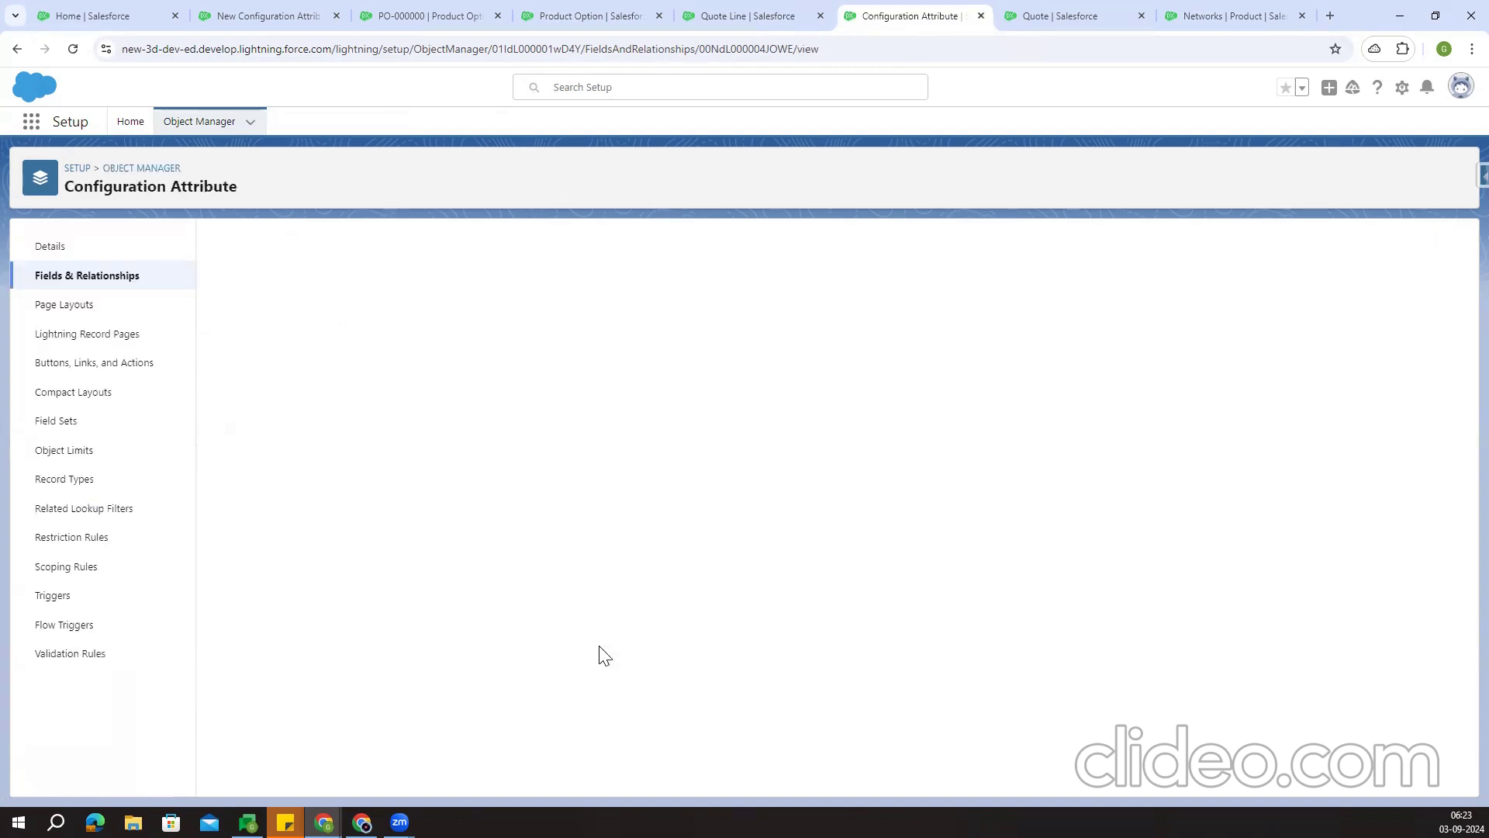
# Review the value labels and API names in the Target Field's picklist, including the Colour entry
pyautogui.scroll(-4, 753, 581)
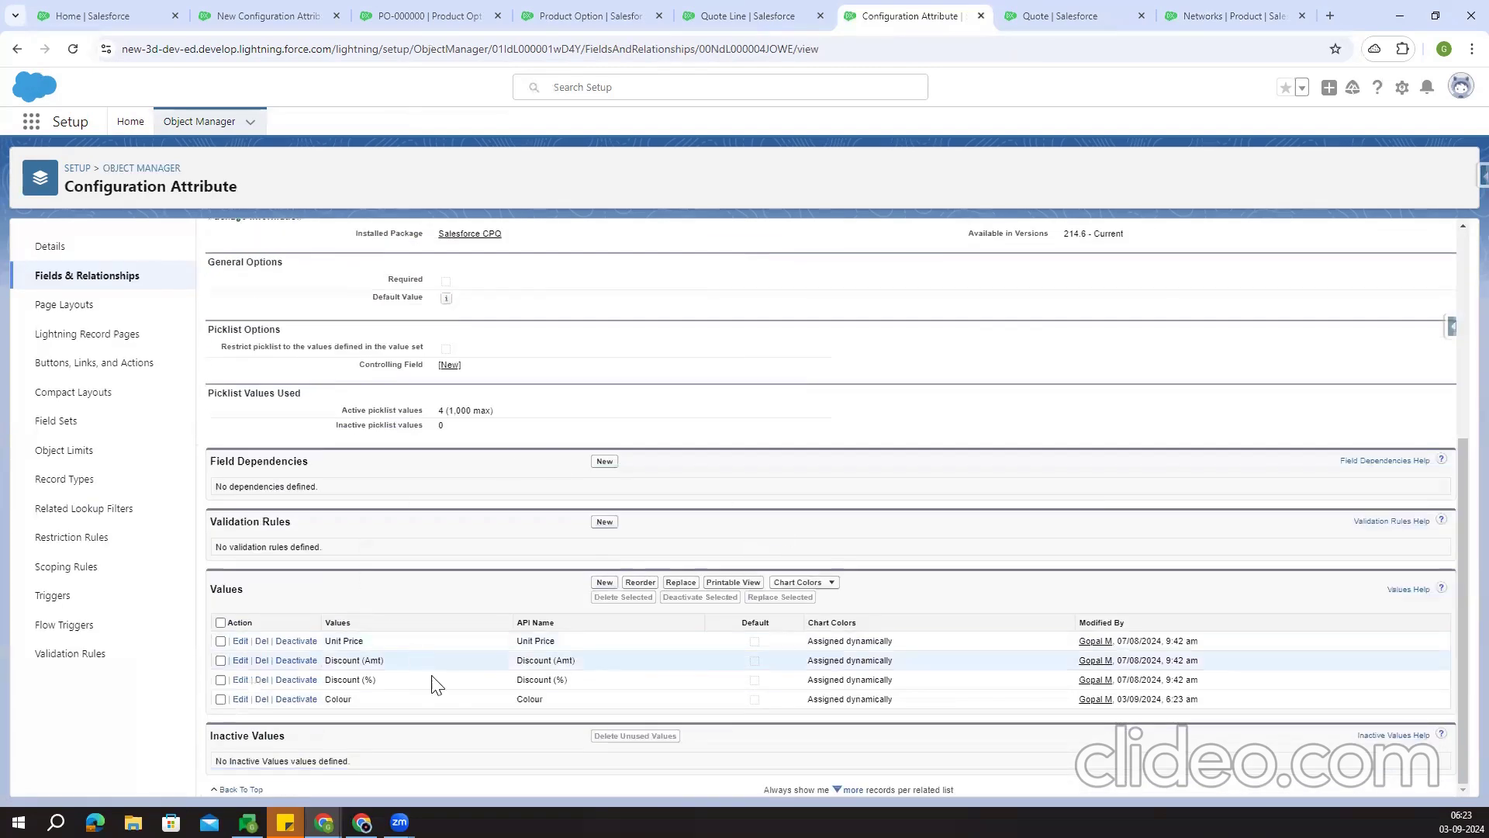
pyautogui.click(512, 704)
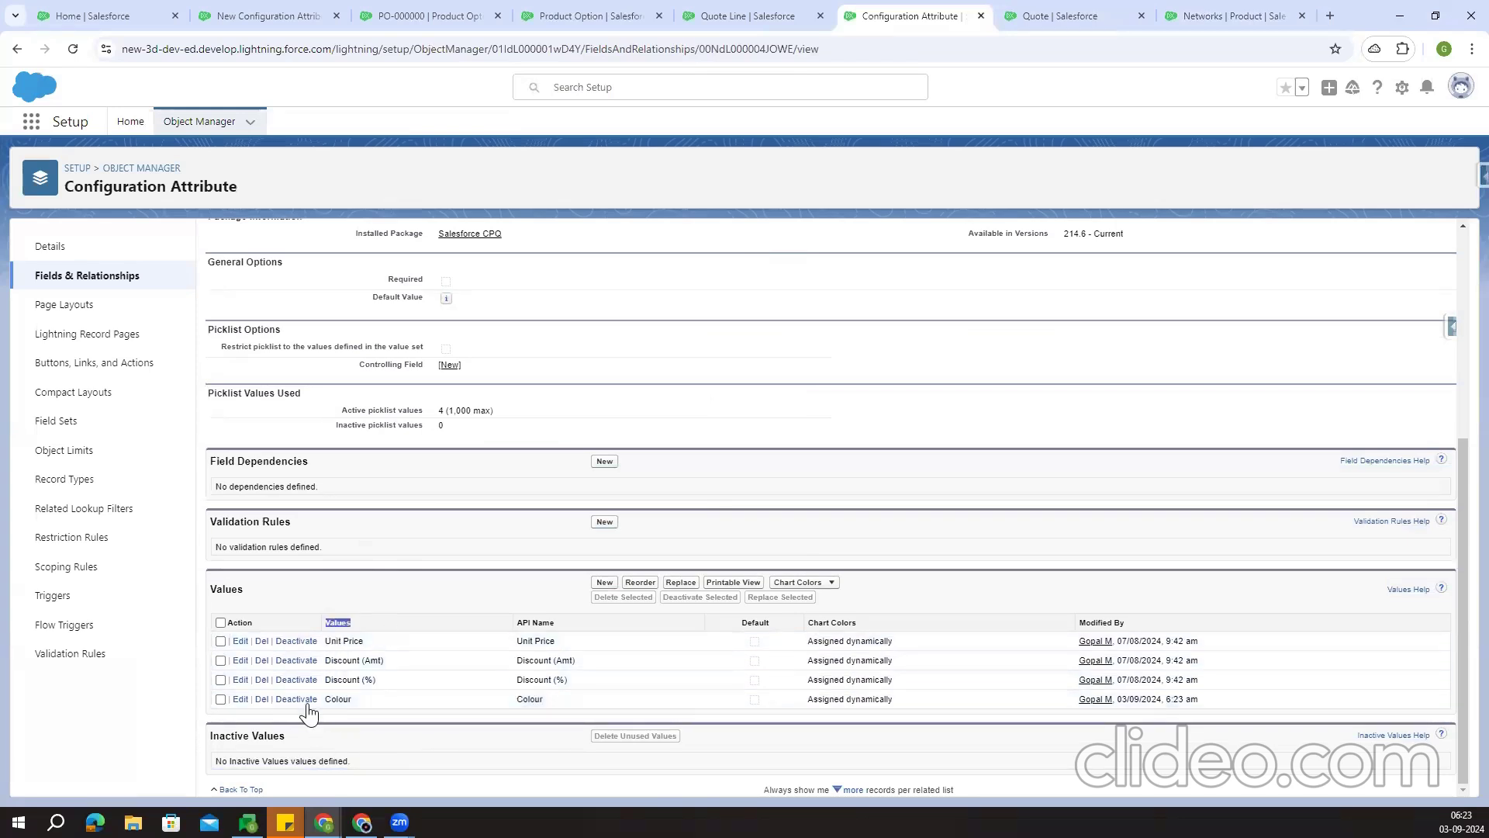
pyautogui.moveTo(322, 701); pyautogui.dragTo(412, 703)
pyautogui.moveTo(514, 622); pyautogui.dragTo(566, 621)
# Edit the Target Field's Colour picklist value, replacing its API name with Colour__c copied from the Product Option field, and save it
pyautogui.click(240, 701)
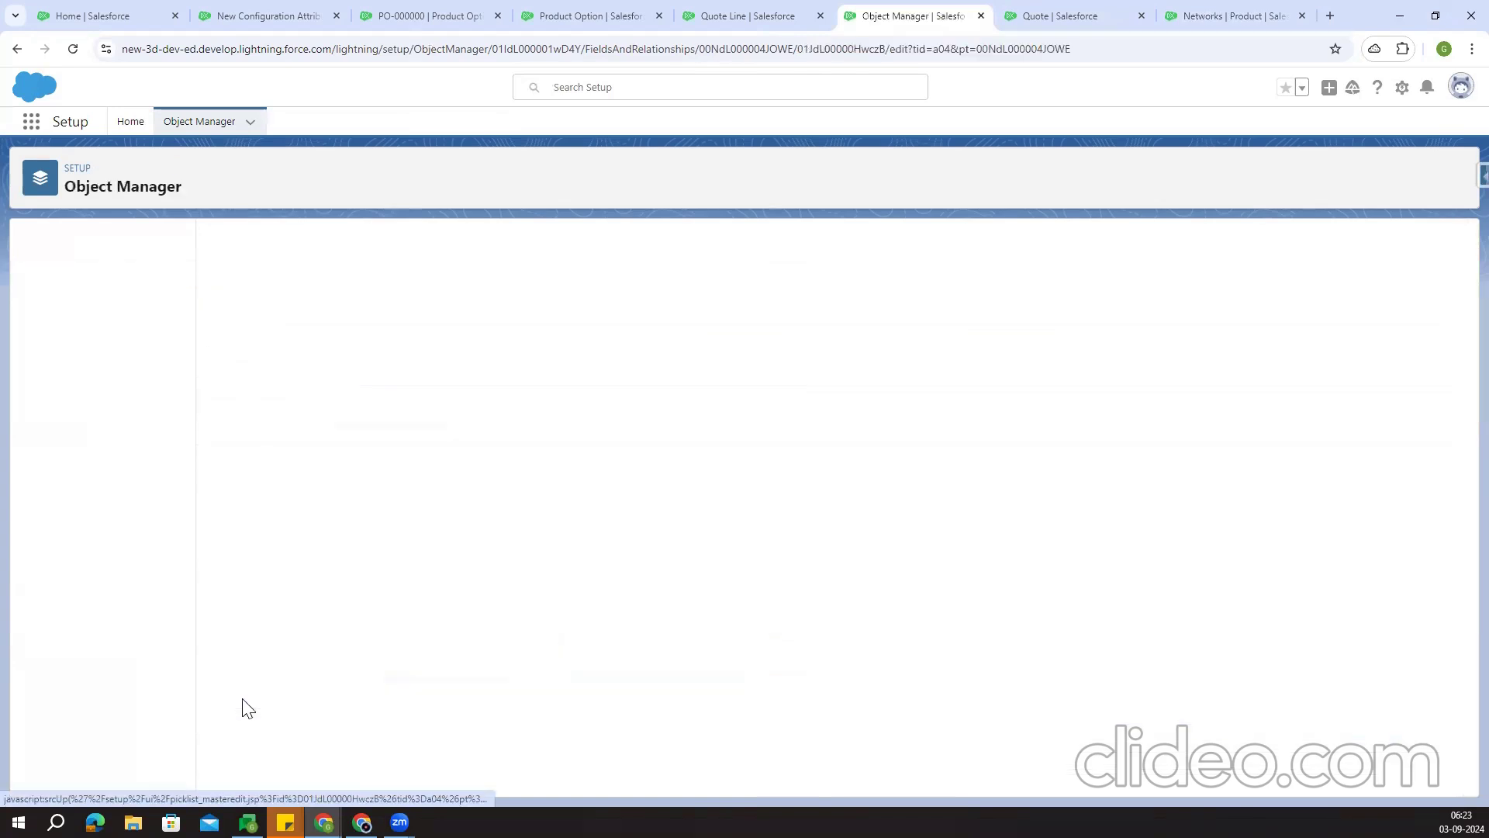
pyautogui.doubleClick(496, 347)
pyautogui.click(719, 9)
pyautogui.click(621, 14)
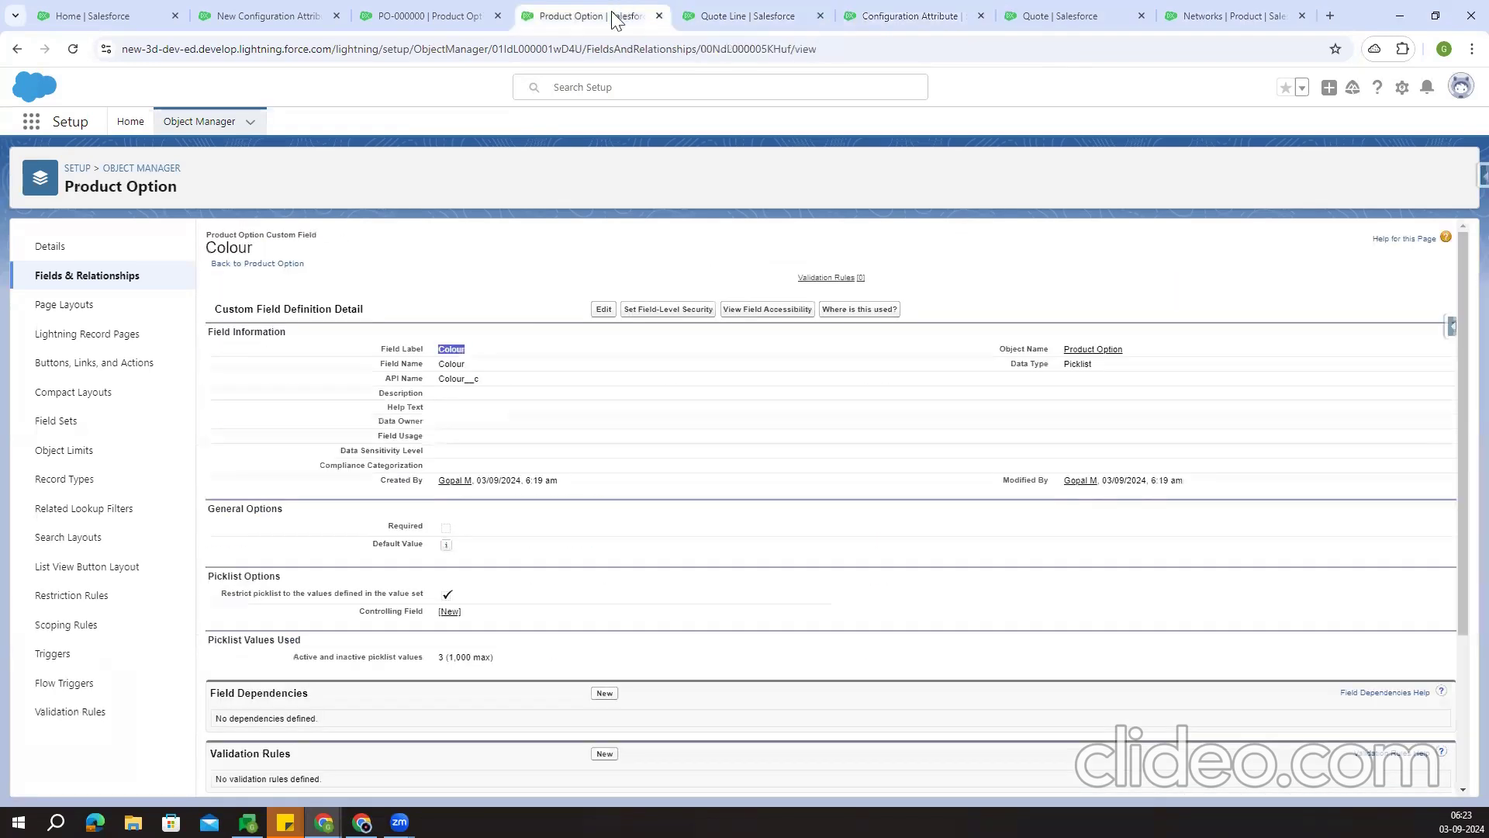
pyautogui.doubleClick(470, 382)
pyautogui.hotkey('ctrl', 'c')
pyautogui.click(889, 13)
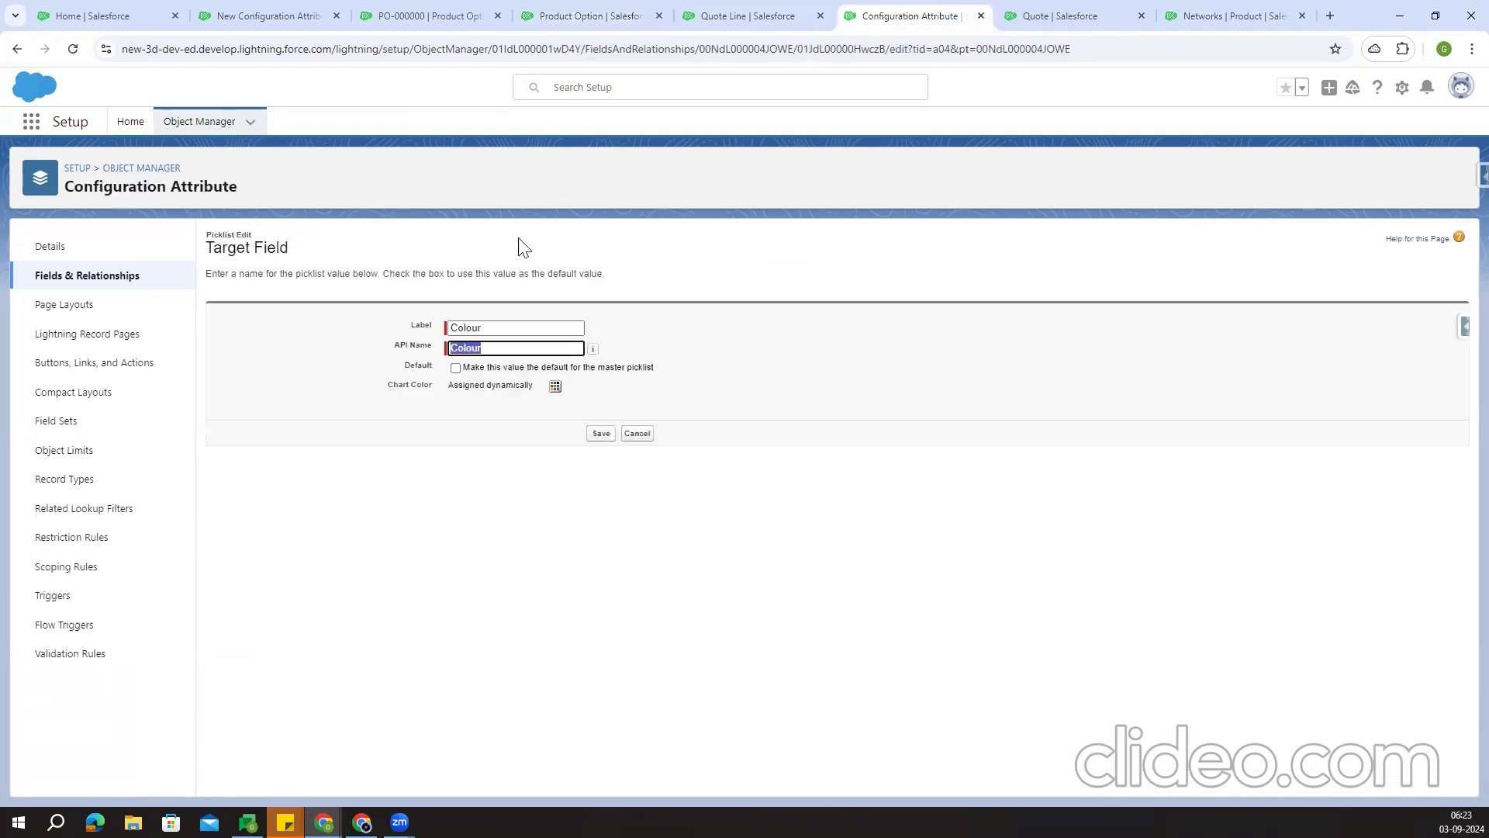
pyautogui.hotkey('ctrl', 'v')
pyautogui.click(602, 434)
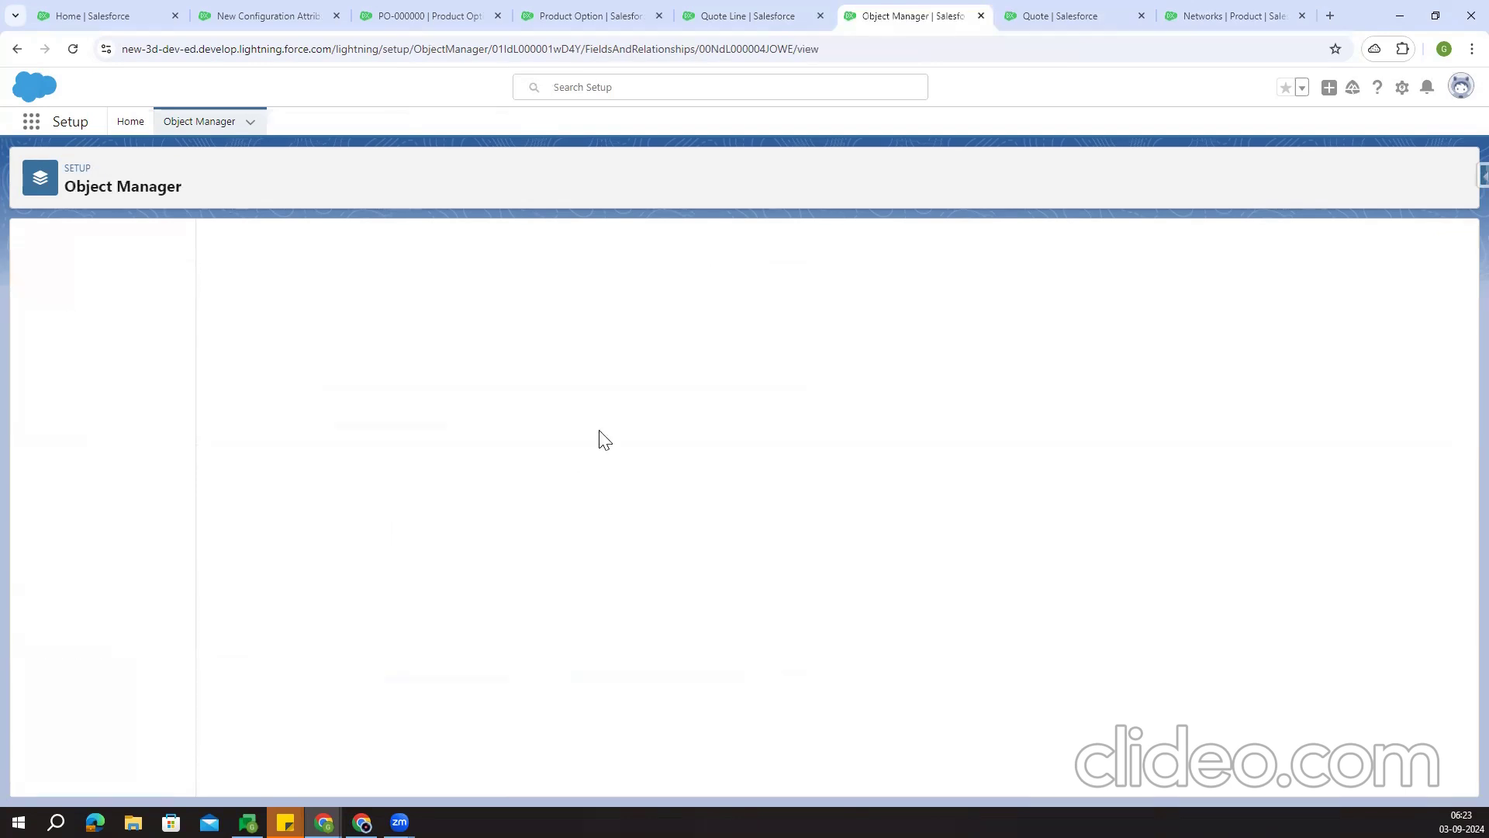
pyautogui.scroll(-6, 782, 463)
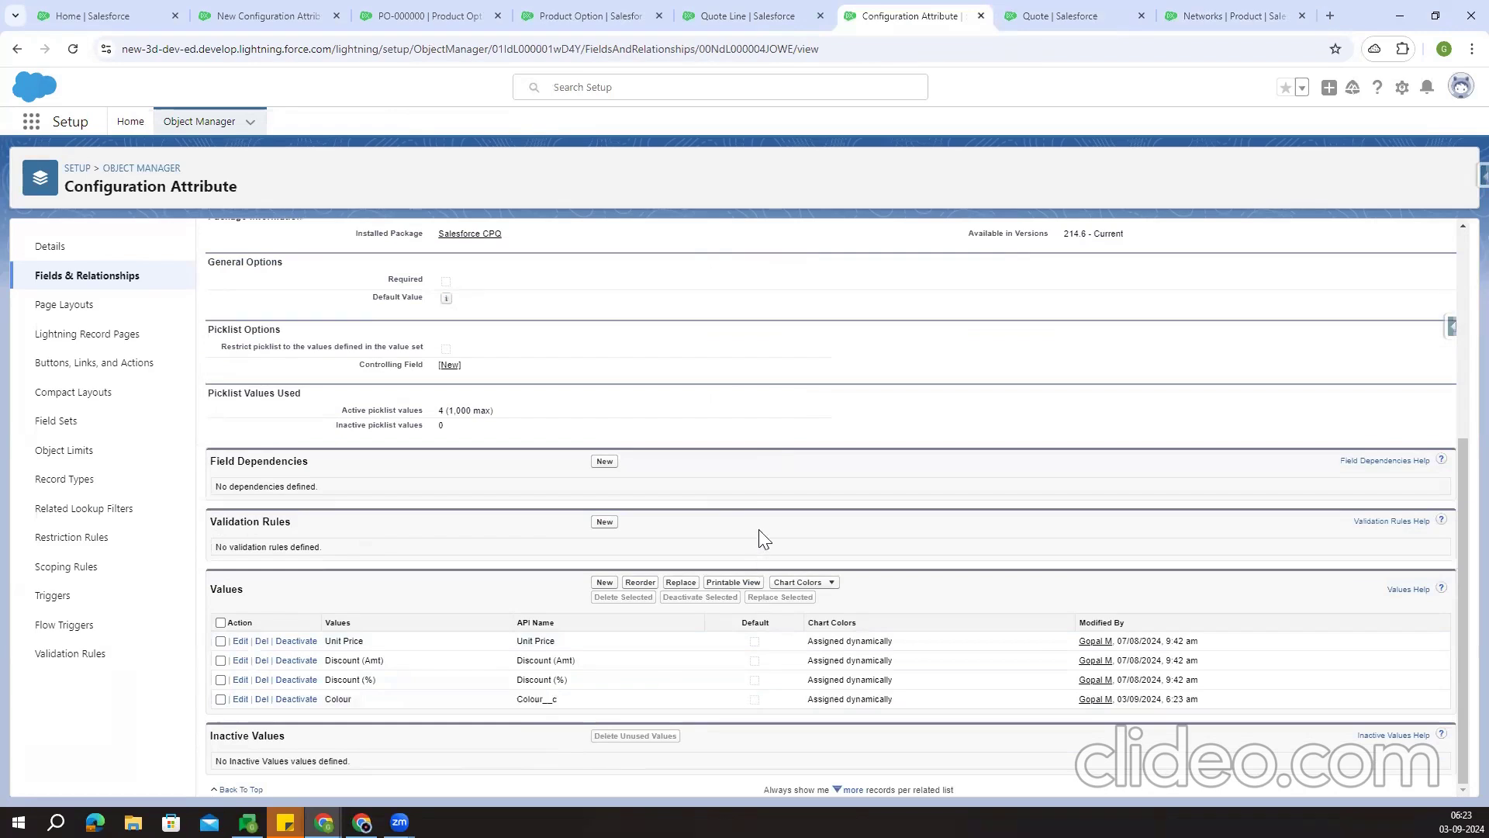
# Reload the unsaved New Configuration Attribute form of the 15" Laptop and close the PO-000000 product option's browser tab
pyautogui.click(435, 16)
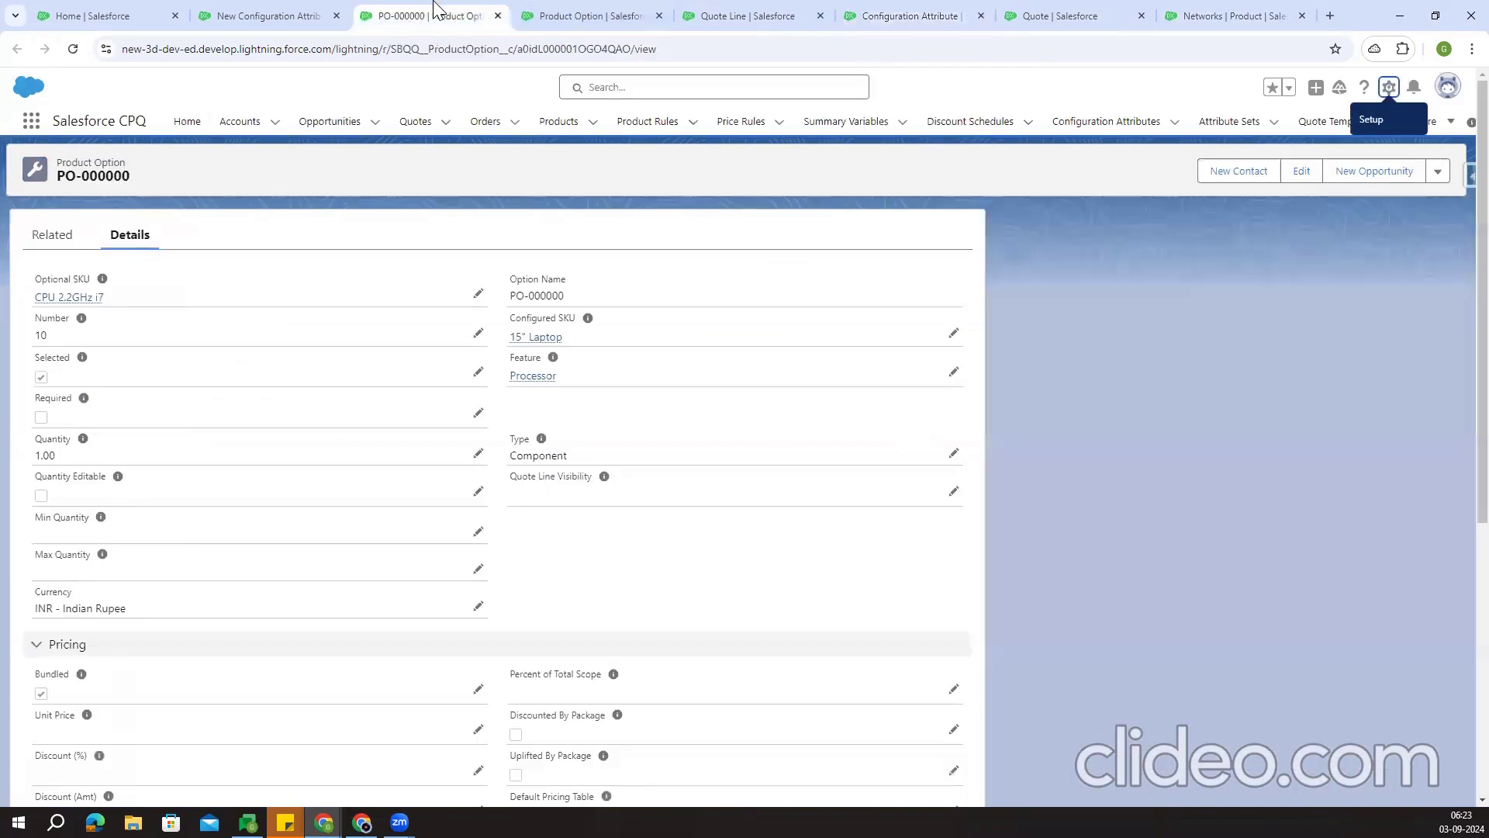
pyautogui.click(252, 15)
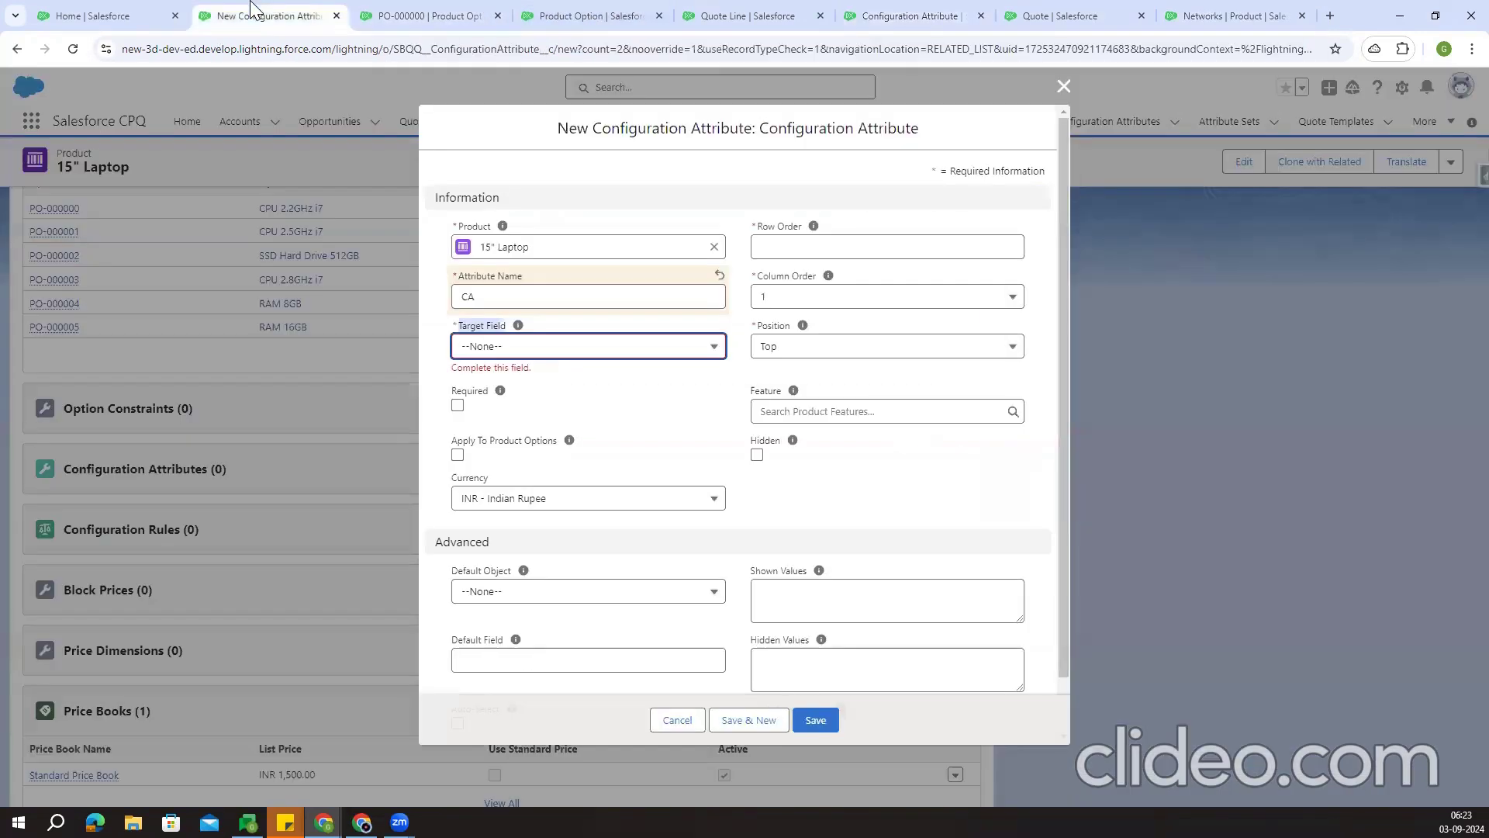
pyautogui.click(73, 48)
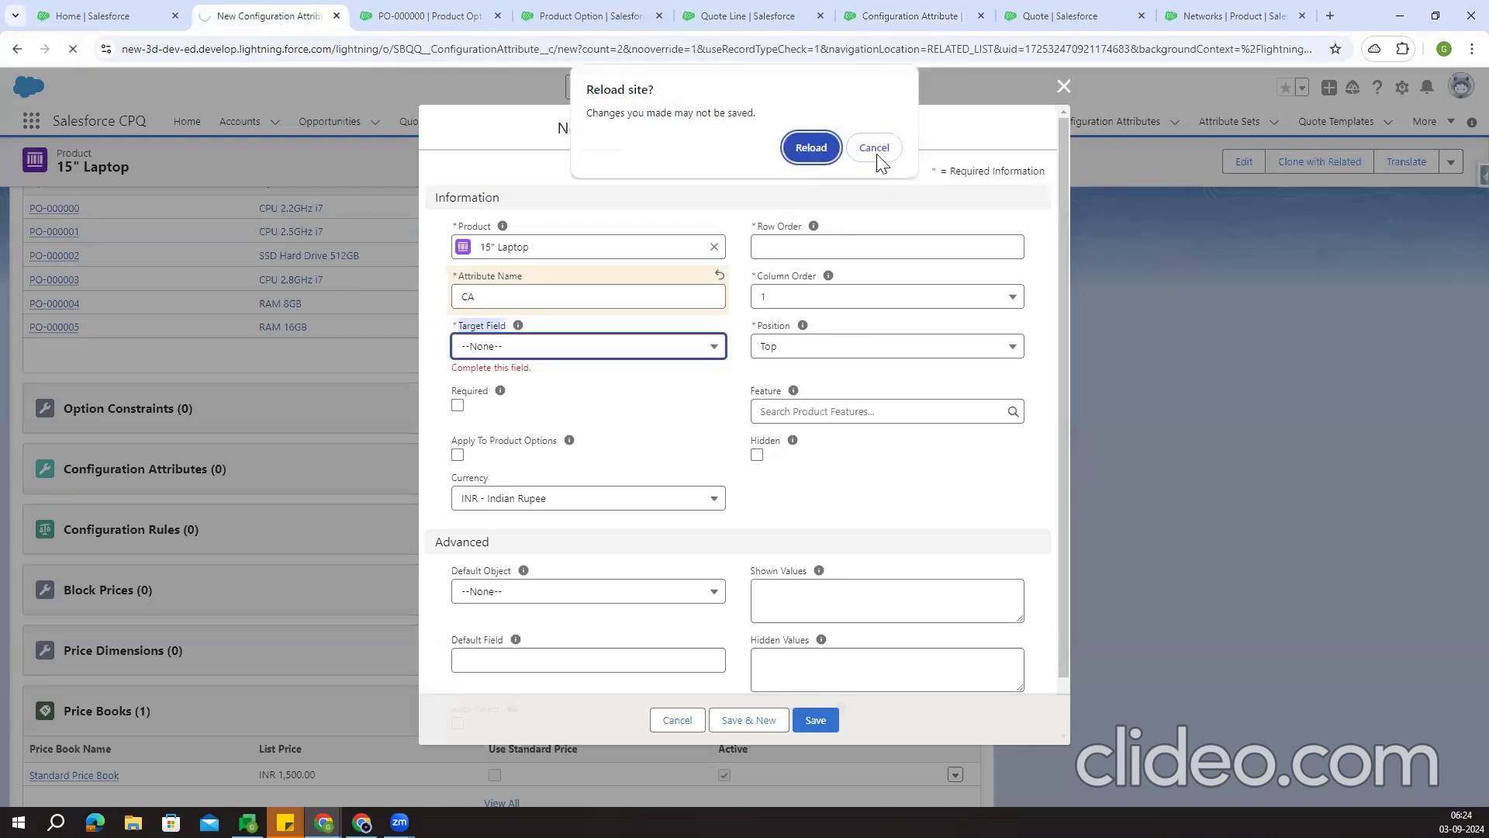
pyautogui.click(808, 150)
pyautogui.click(498, 15)
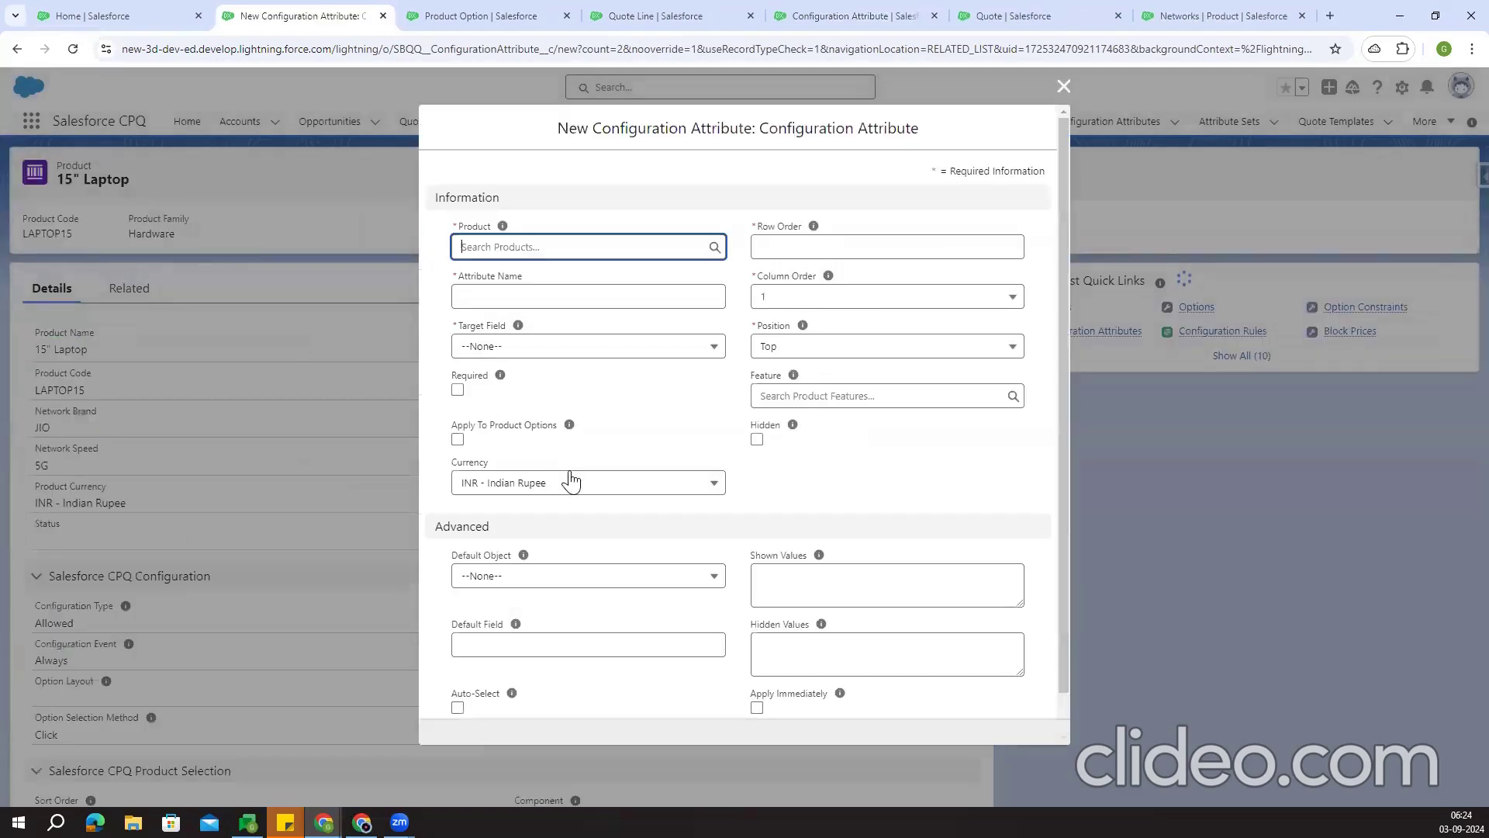
# Discard the blank configuration attribute form and go to the Configuration Attributes related list of the 15" Laptop
pyautogui.click(536, 308)
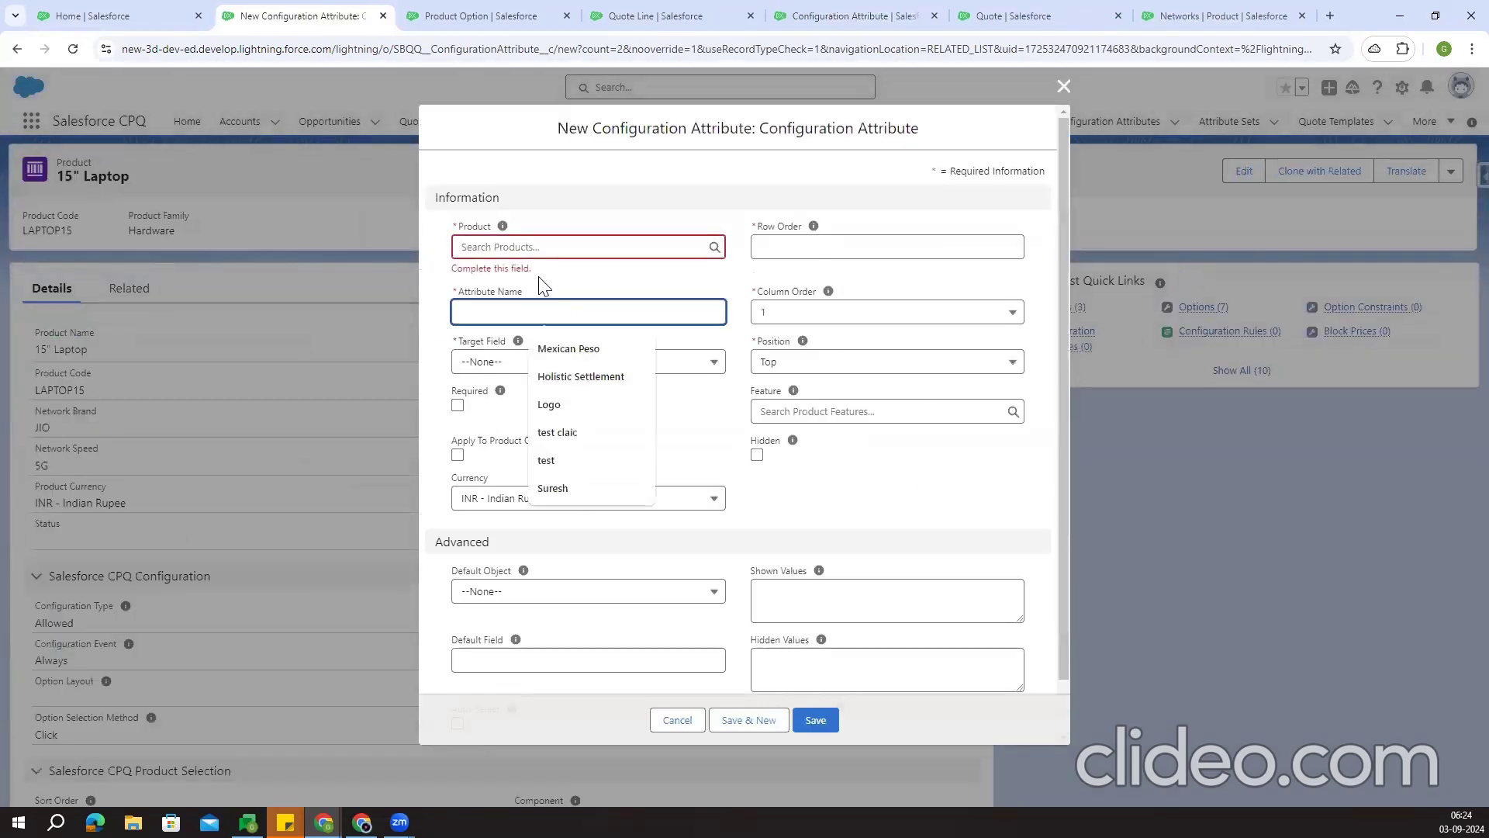
pyautogui.click(675, 721)
pyautogui.click(124, 289)
pyautogui.scroll(-6, 295, 466)
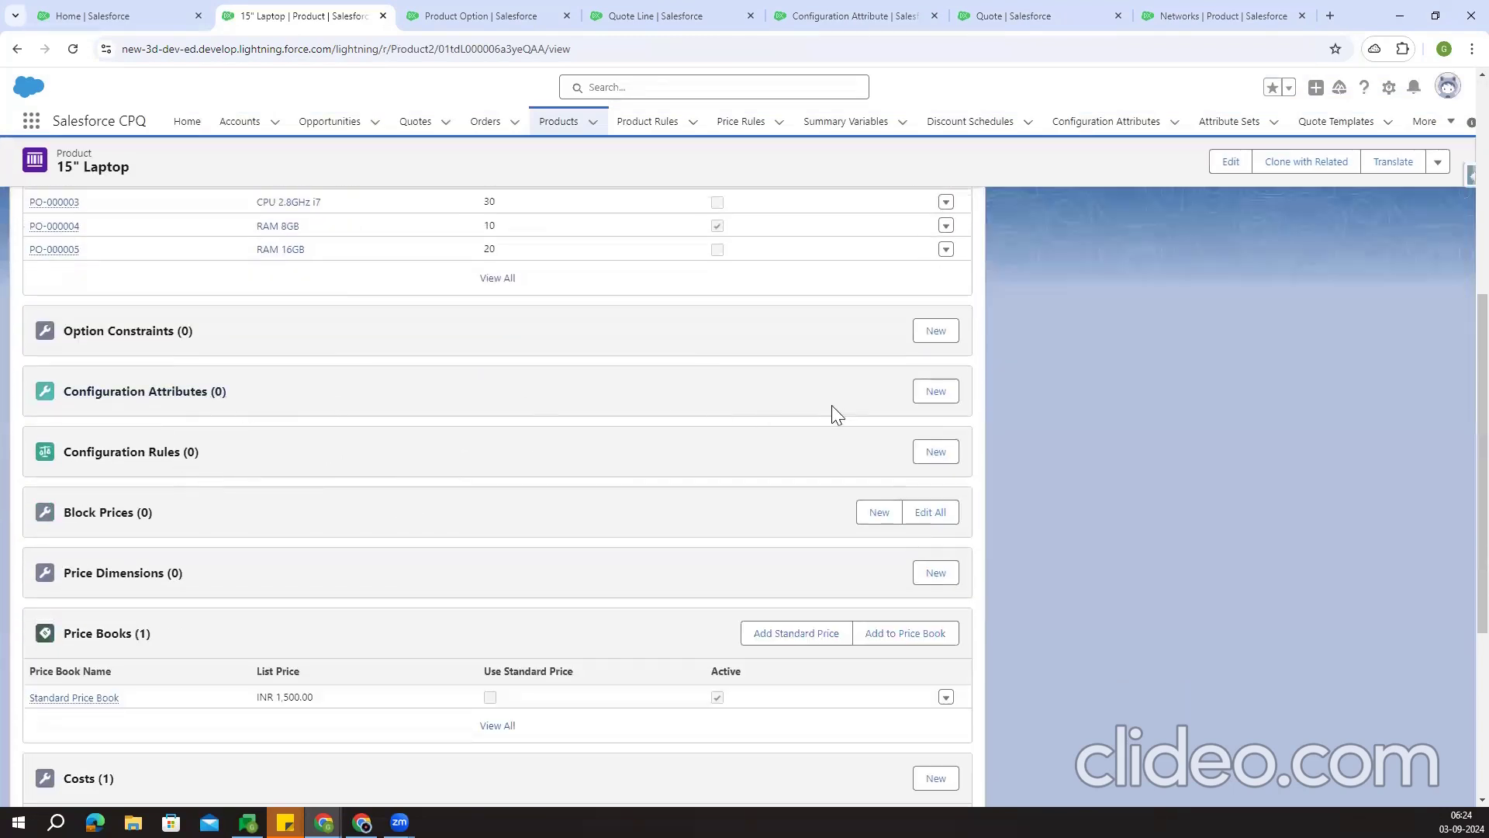
# Start a new configuration attribute for the 15" Laptop, named CA, with Colour as its Target Field
pyautogui.click(935, 391)
pyautogui.click(1029, 529)
pyautogui.click(479, 295)
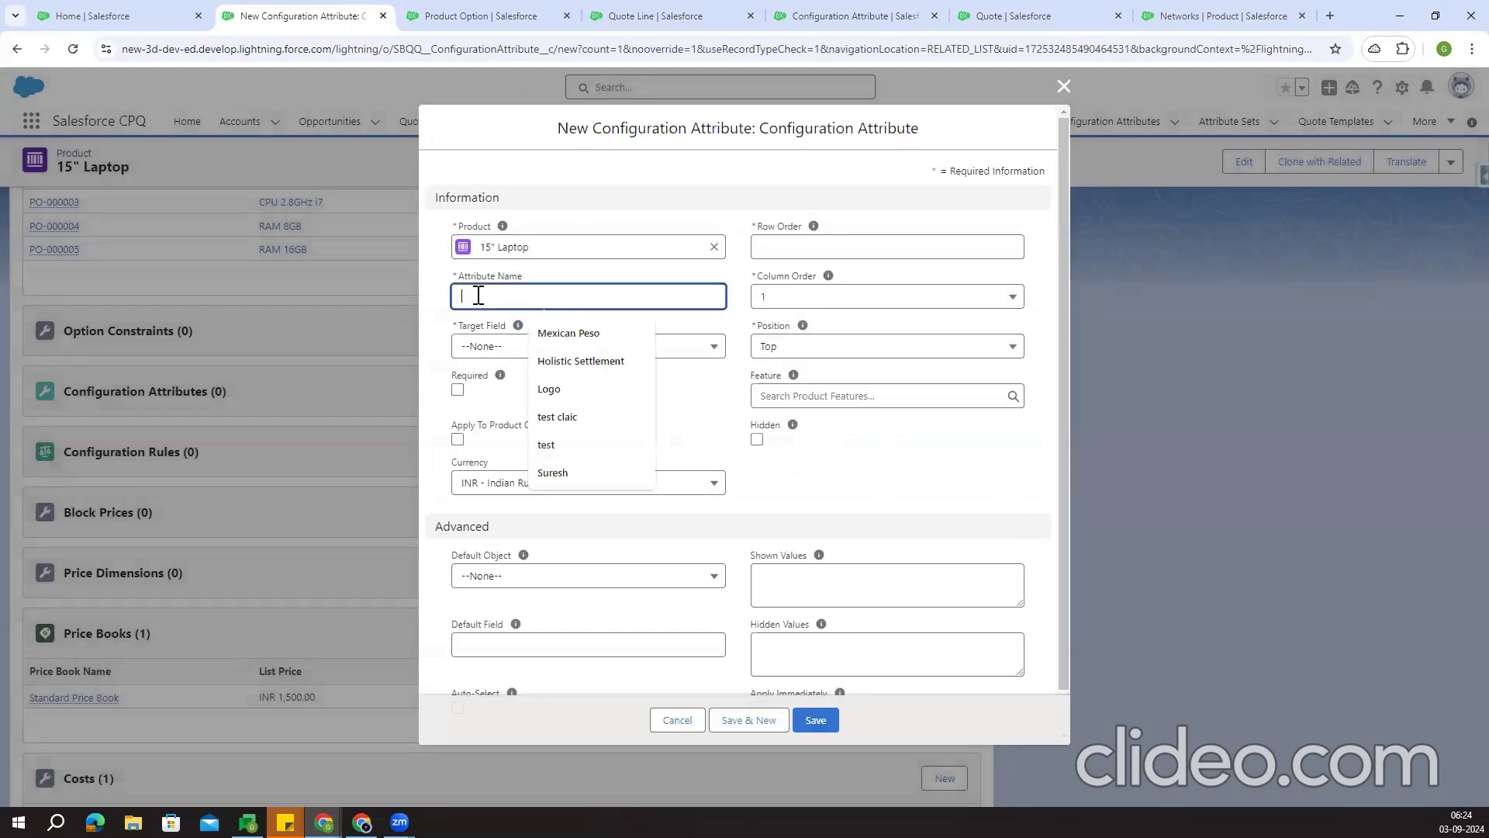
pyautogui.write('CA')
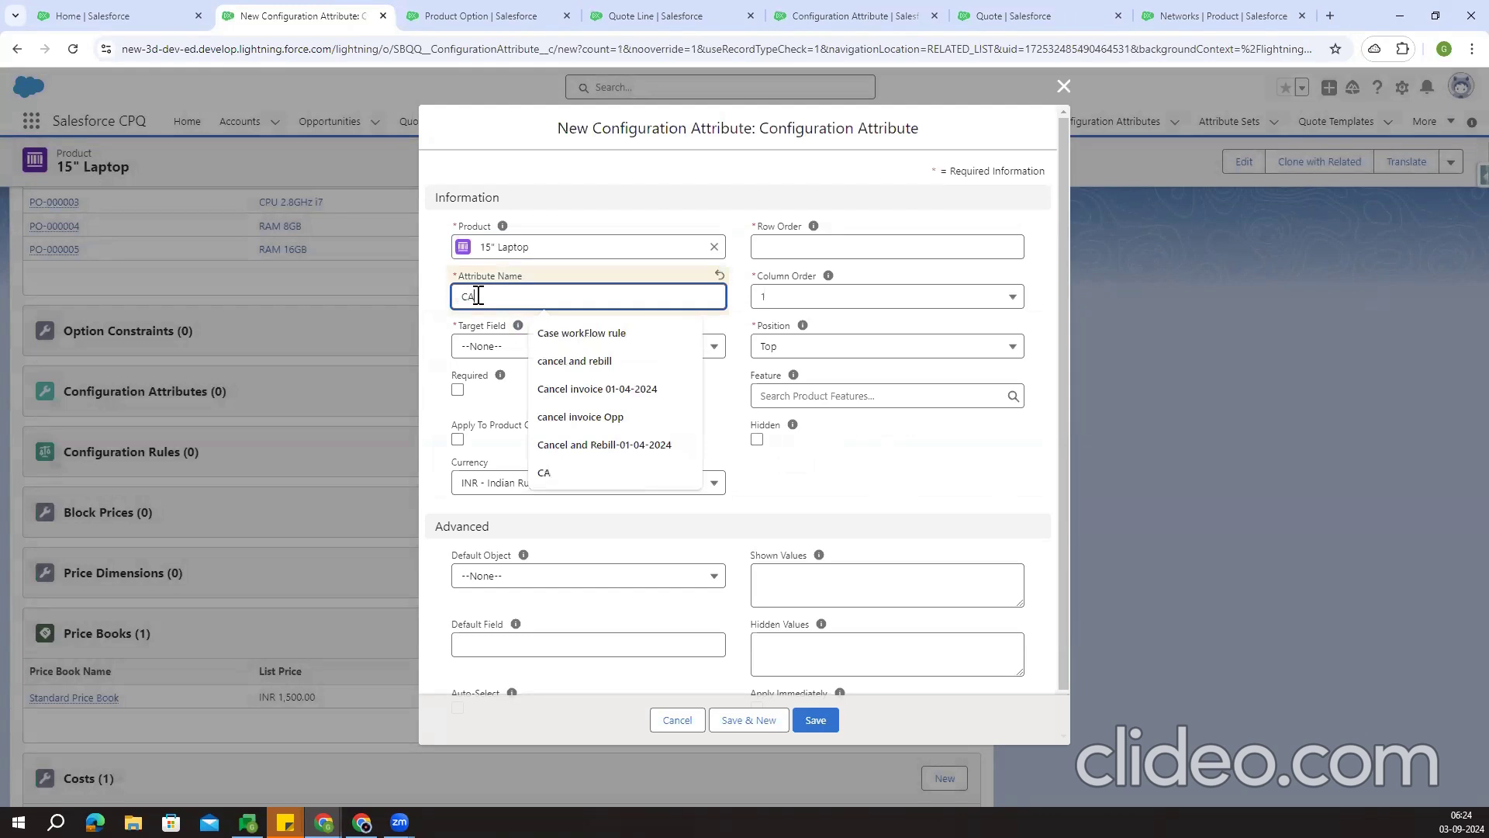
pyautogui.click(542, 226)
pyautogui.click(534, 346)
pyautogui.click(549, 498)
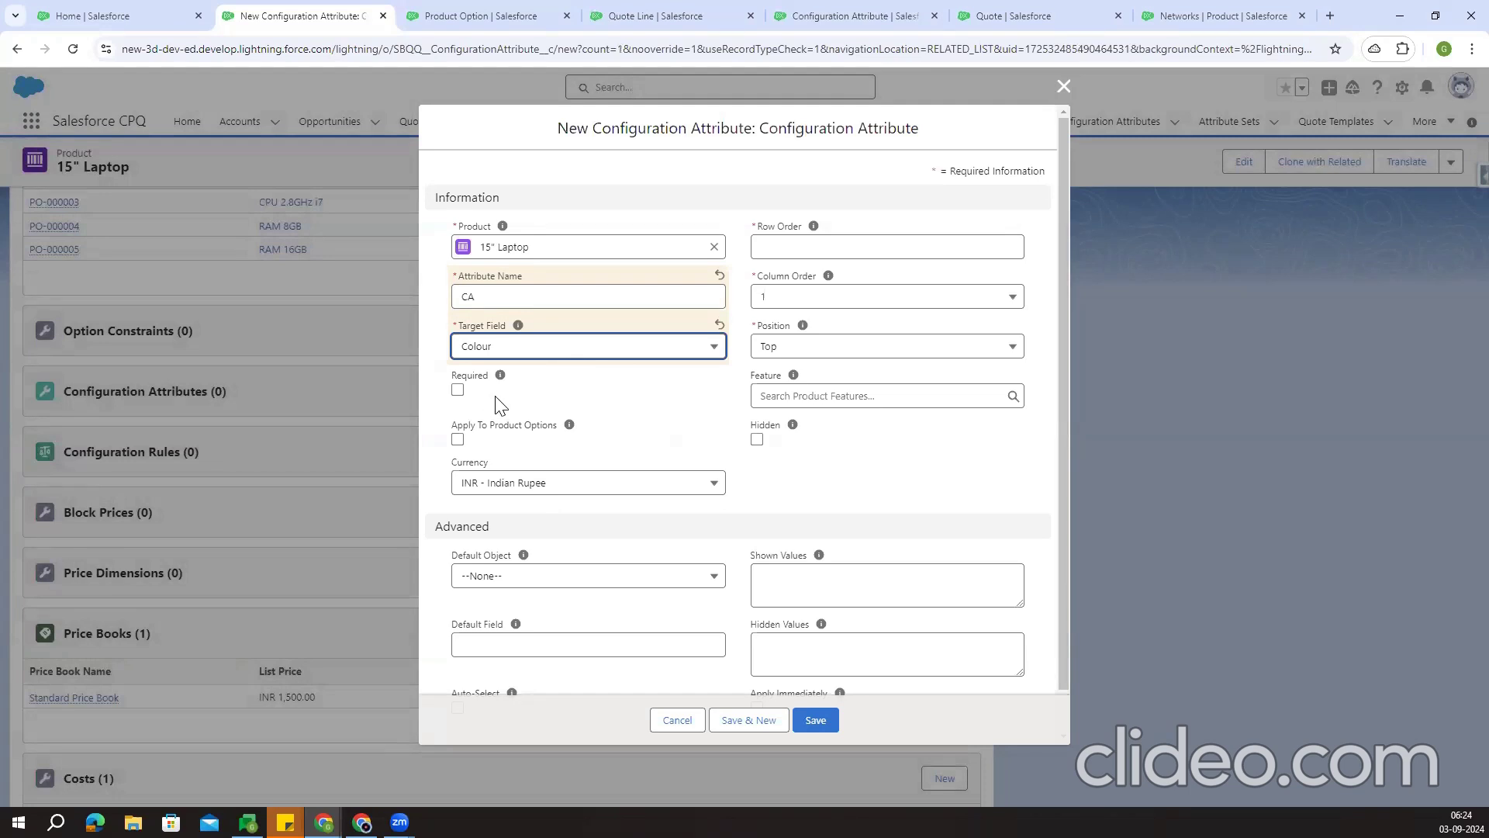
# Set the new attribute's Row Order to 1 and leave Apply To Product Options switched off
pyautogui.moveTo(453, 422); pyautogui.dragTo(551, 426)
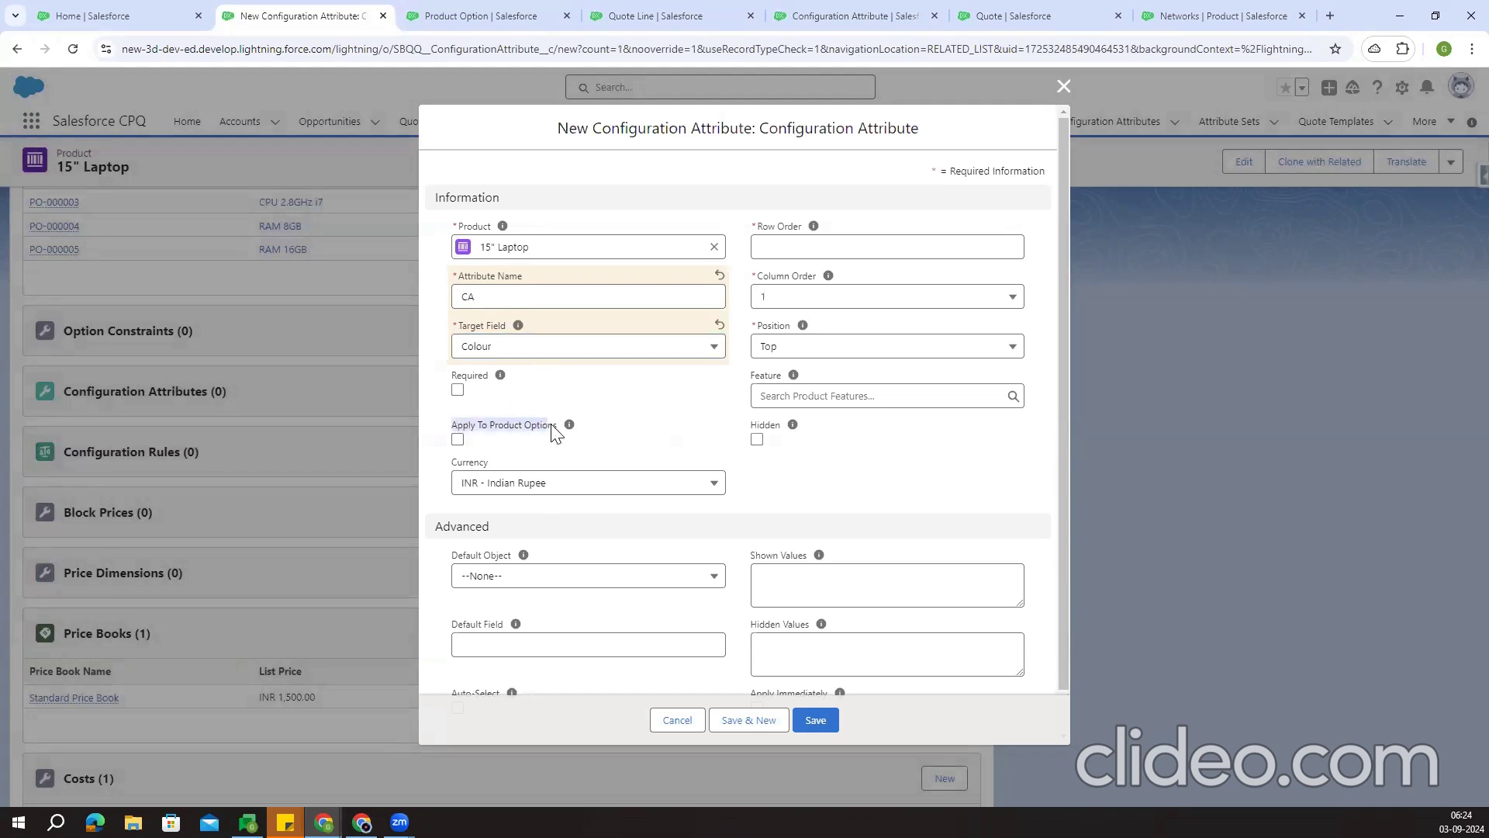
pyautogui.click(509, 429)
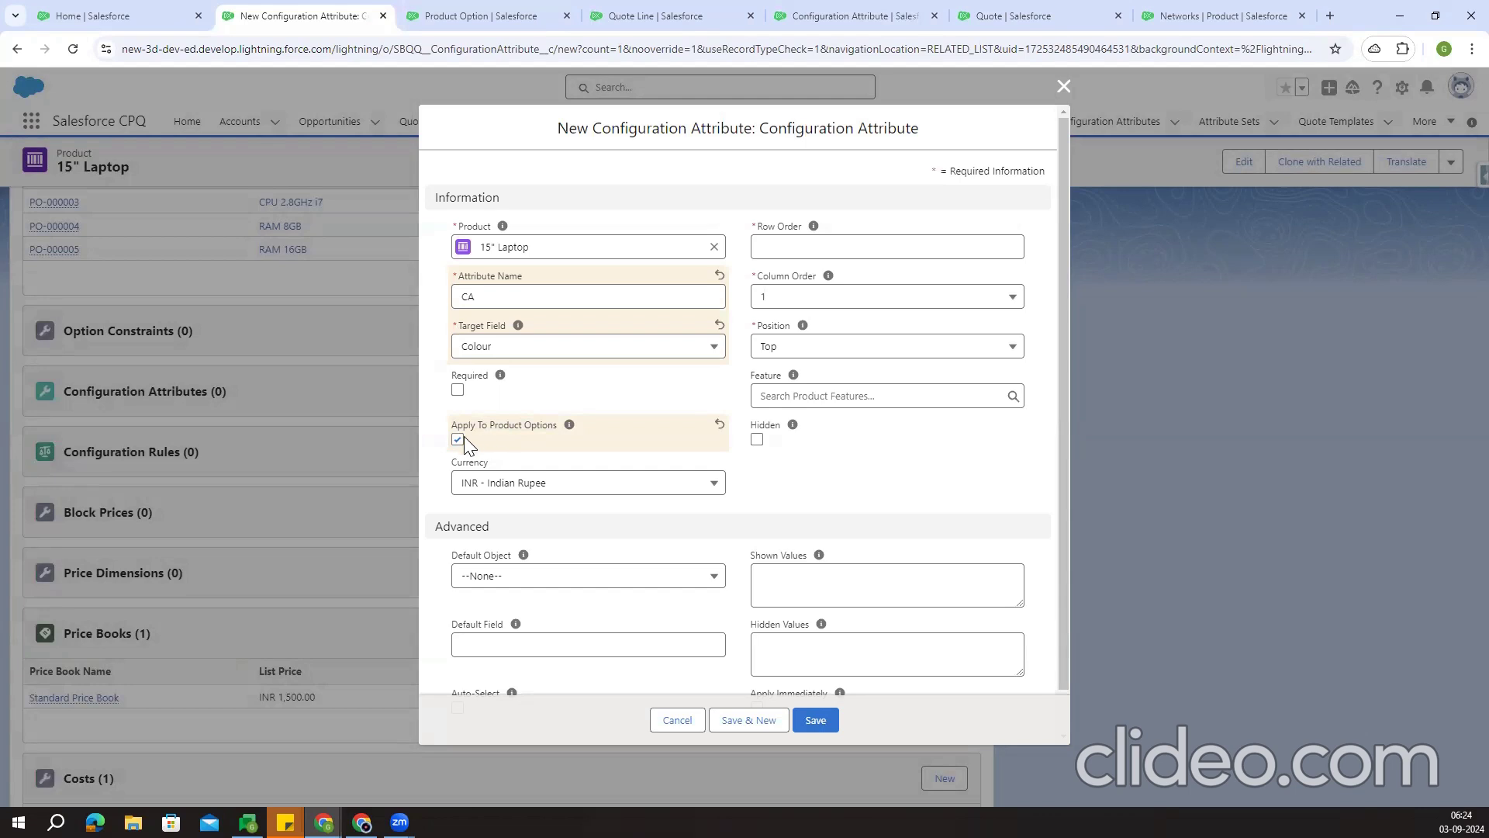
pyautogui.click(774, 246)
pyautogui.click(876, 286)
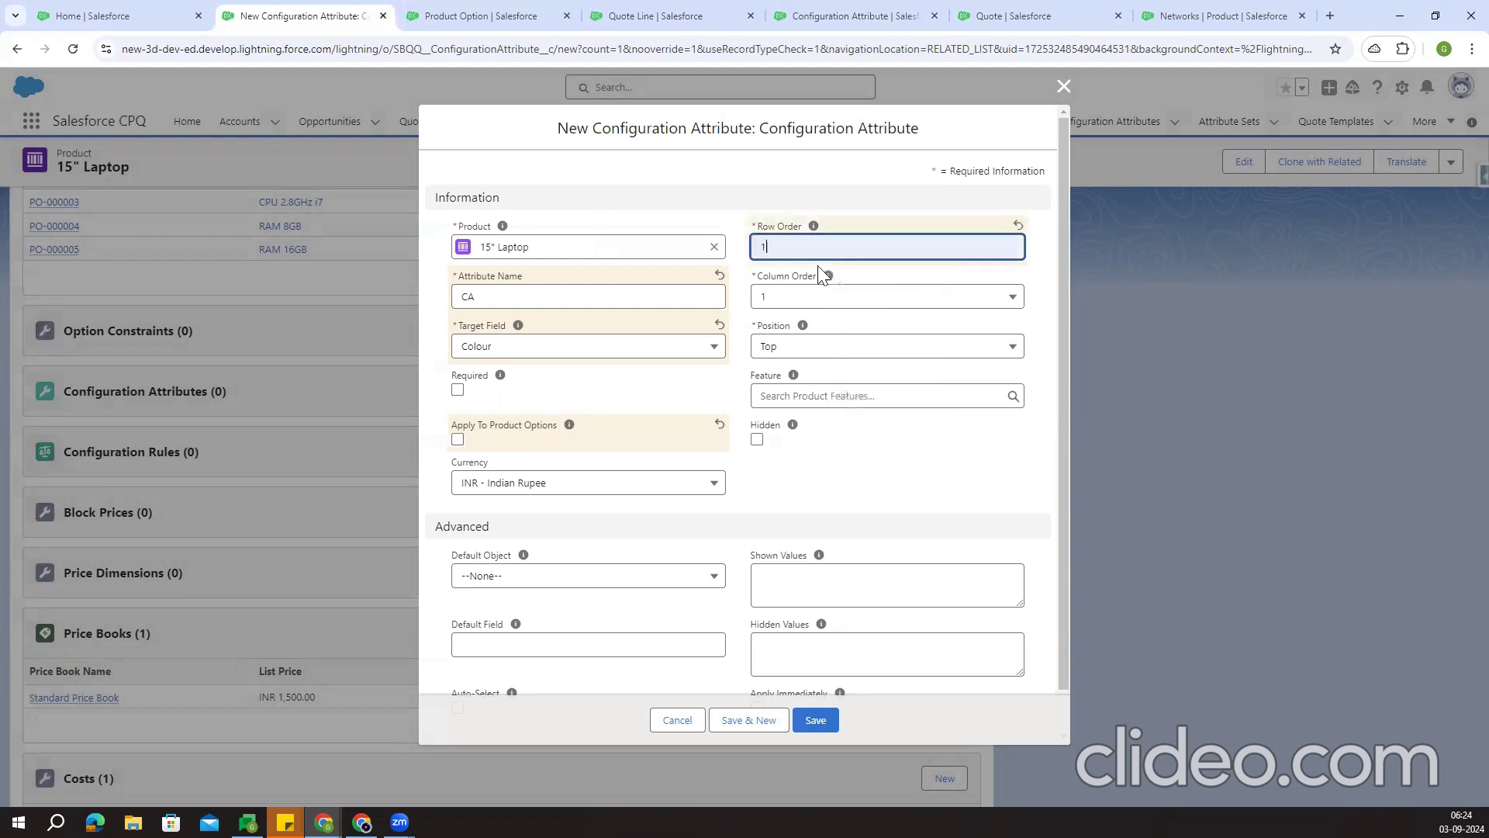
# Check the column and position choices against the quote's configuration page, keep Column Order 1 and Position Top, and save the attribute
pyautogui.click(787, 301)
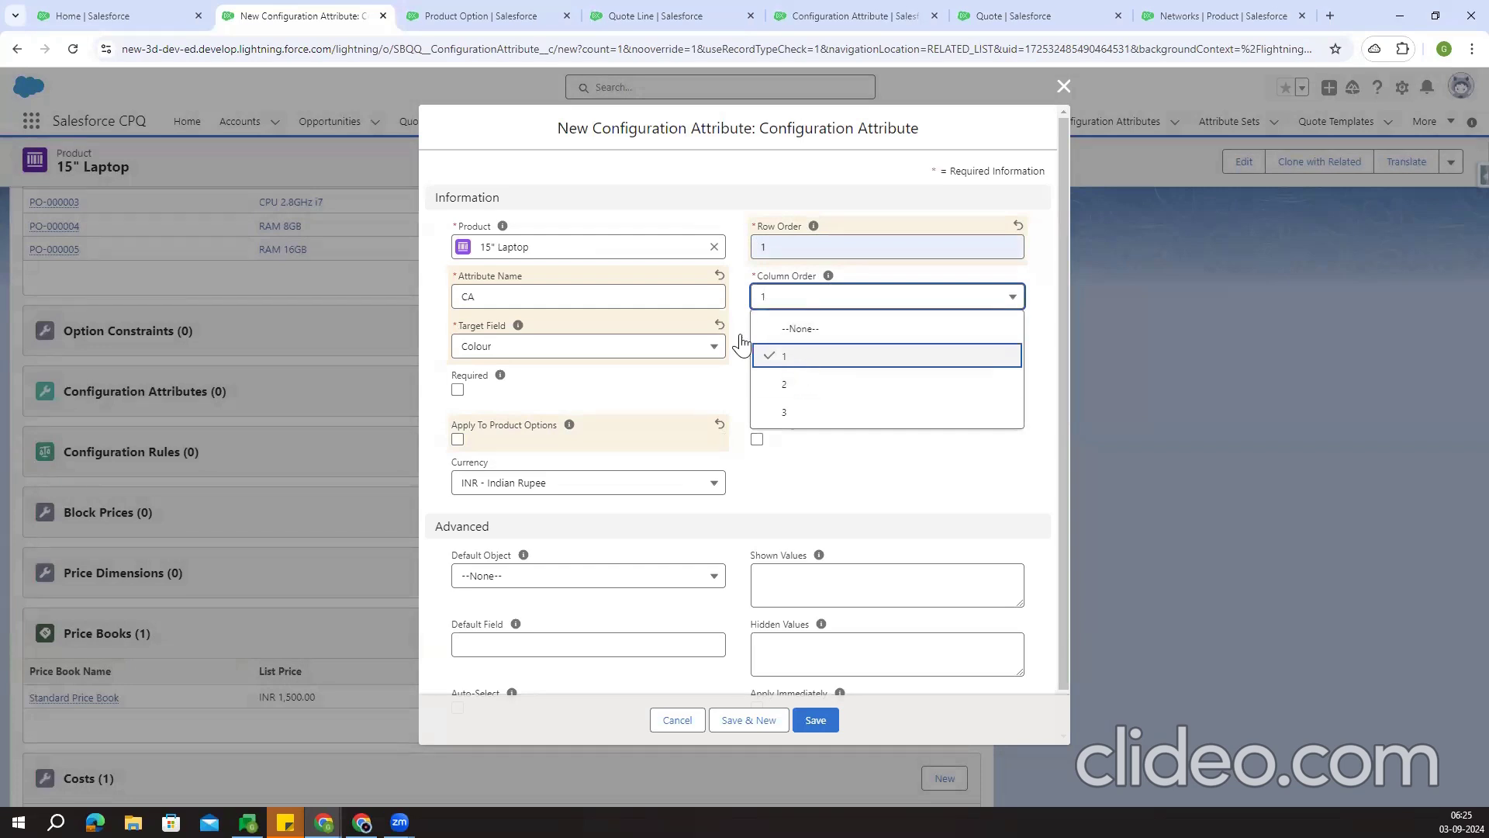
pyautogui.click(1043, 14)
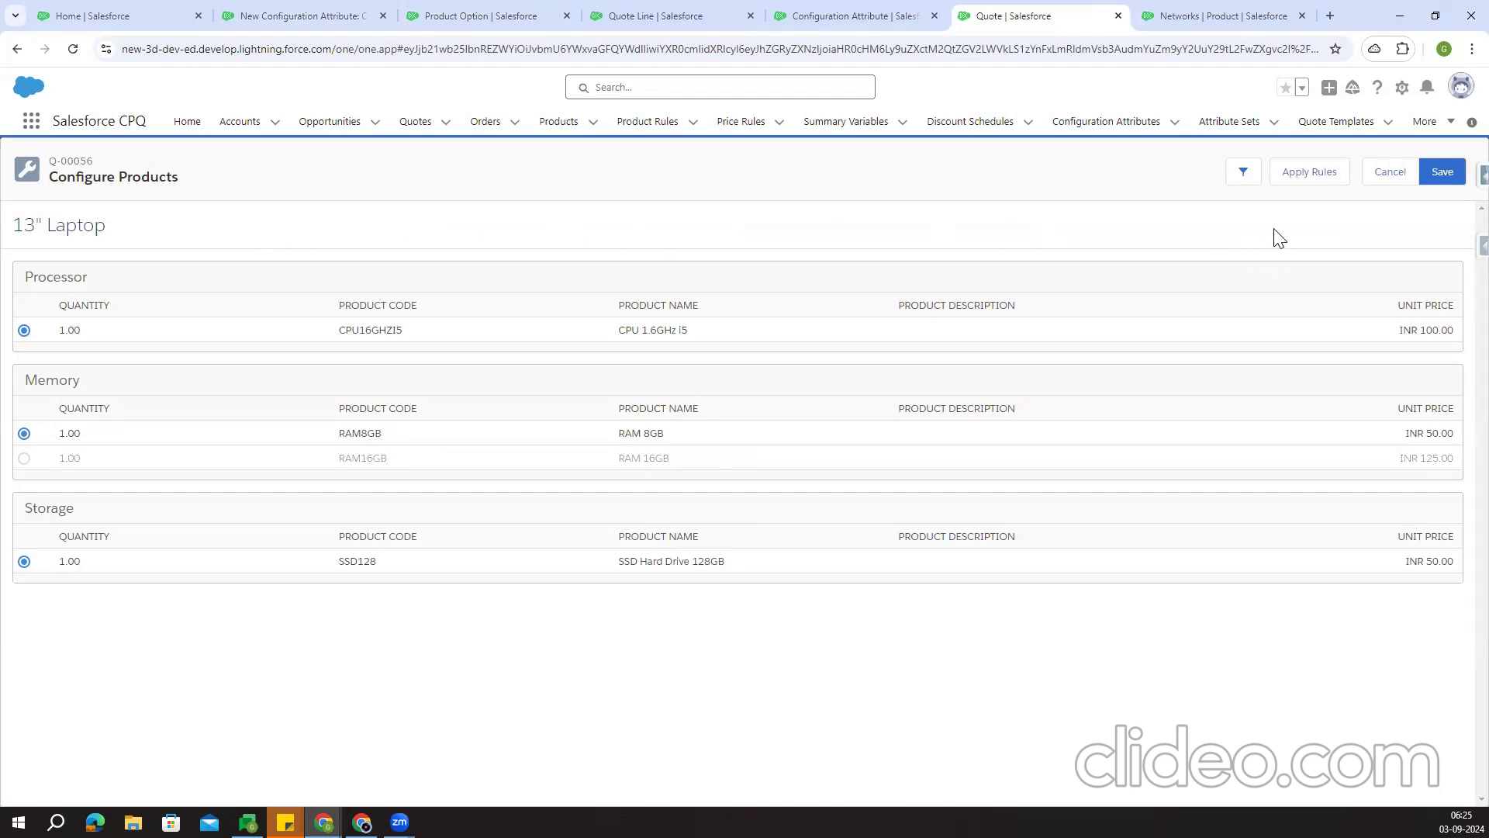
pyautogui.click(345, 9)
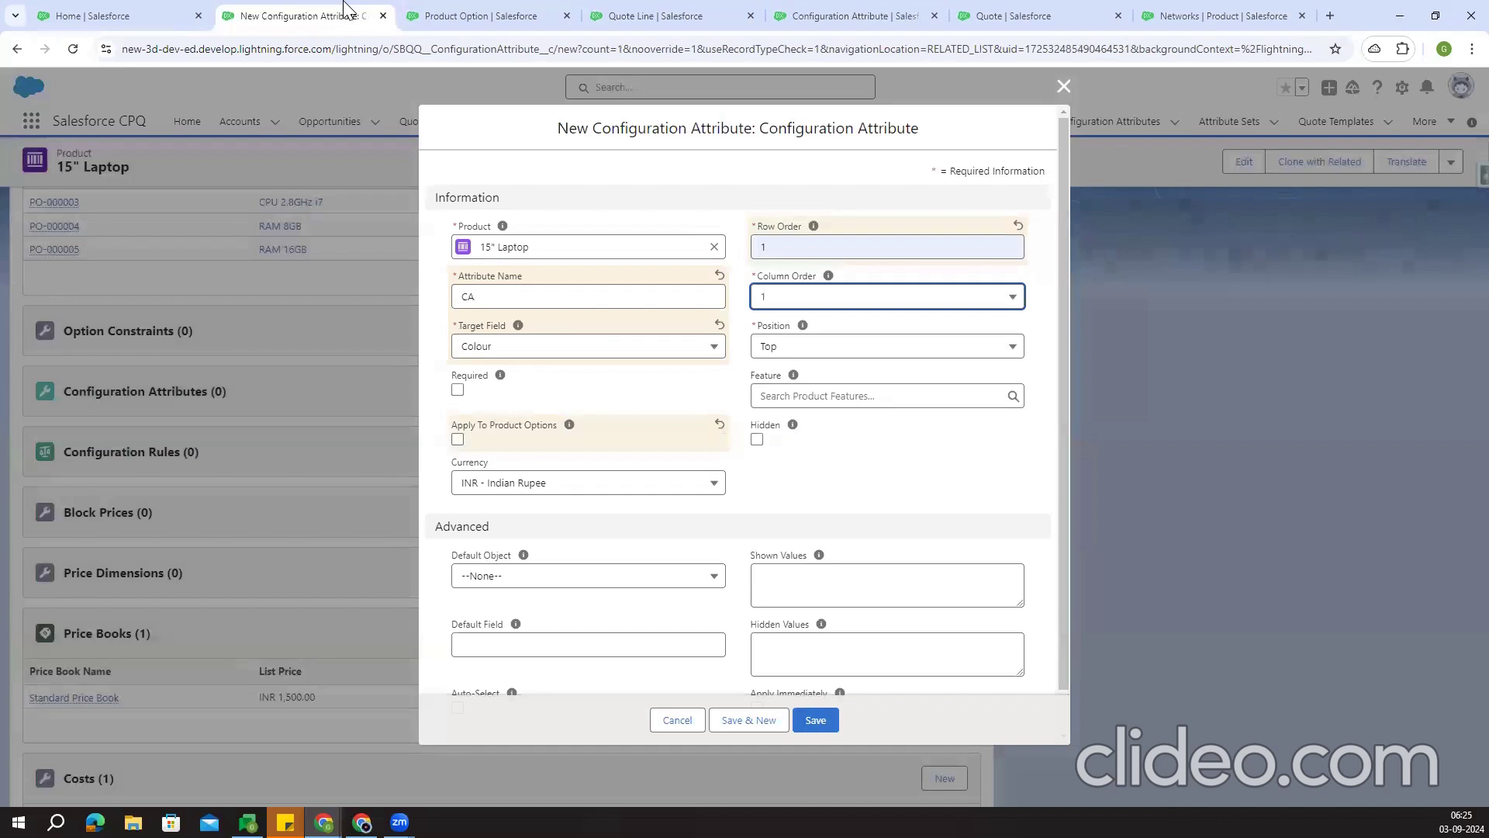
pyautogui.click(775, 348)
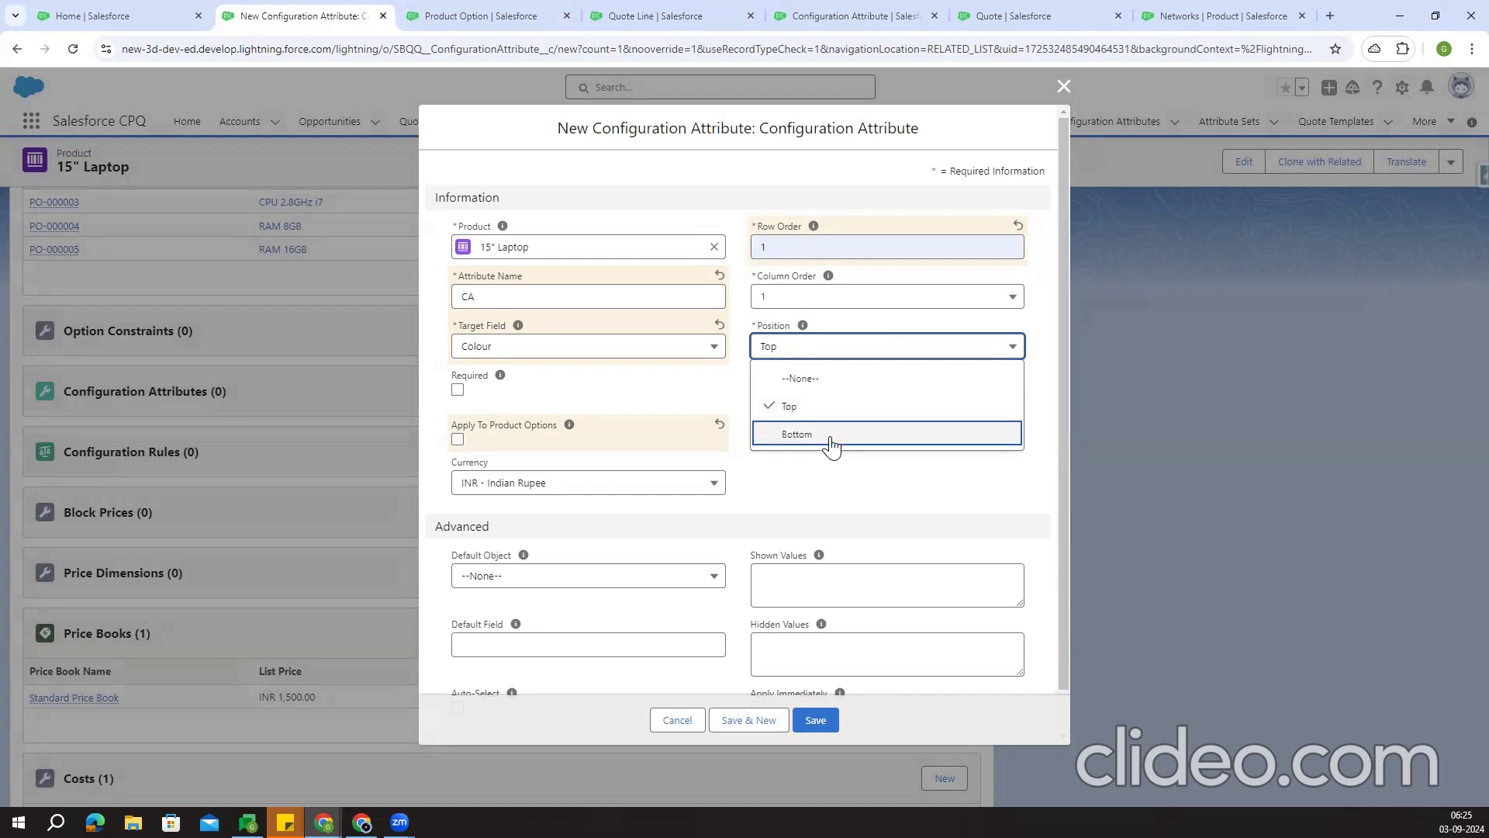
pyautogui.click(816, 497)
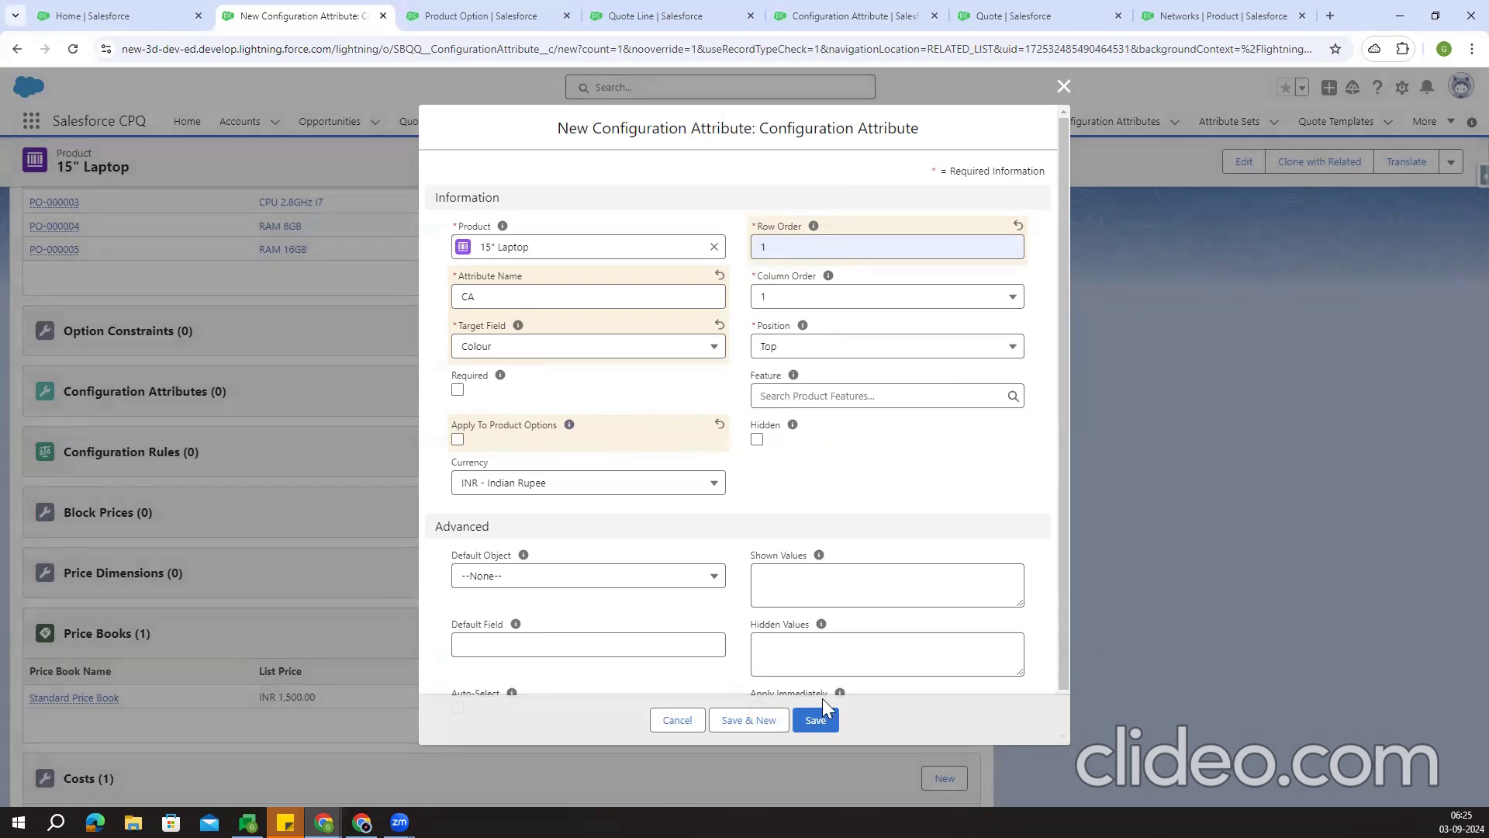
pyautogui.click(818, 722)
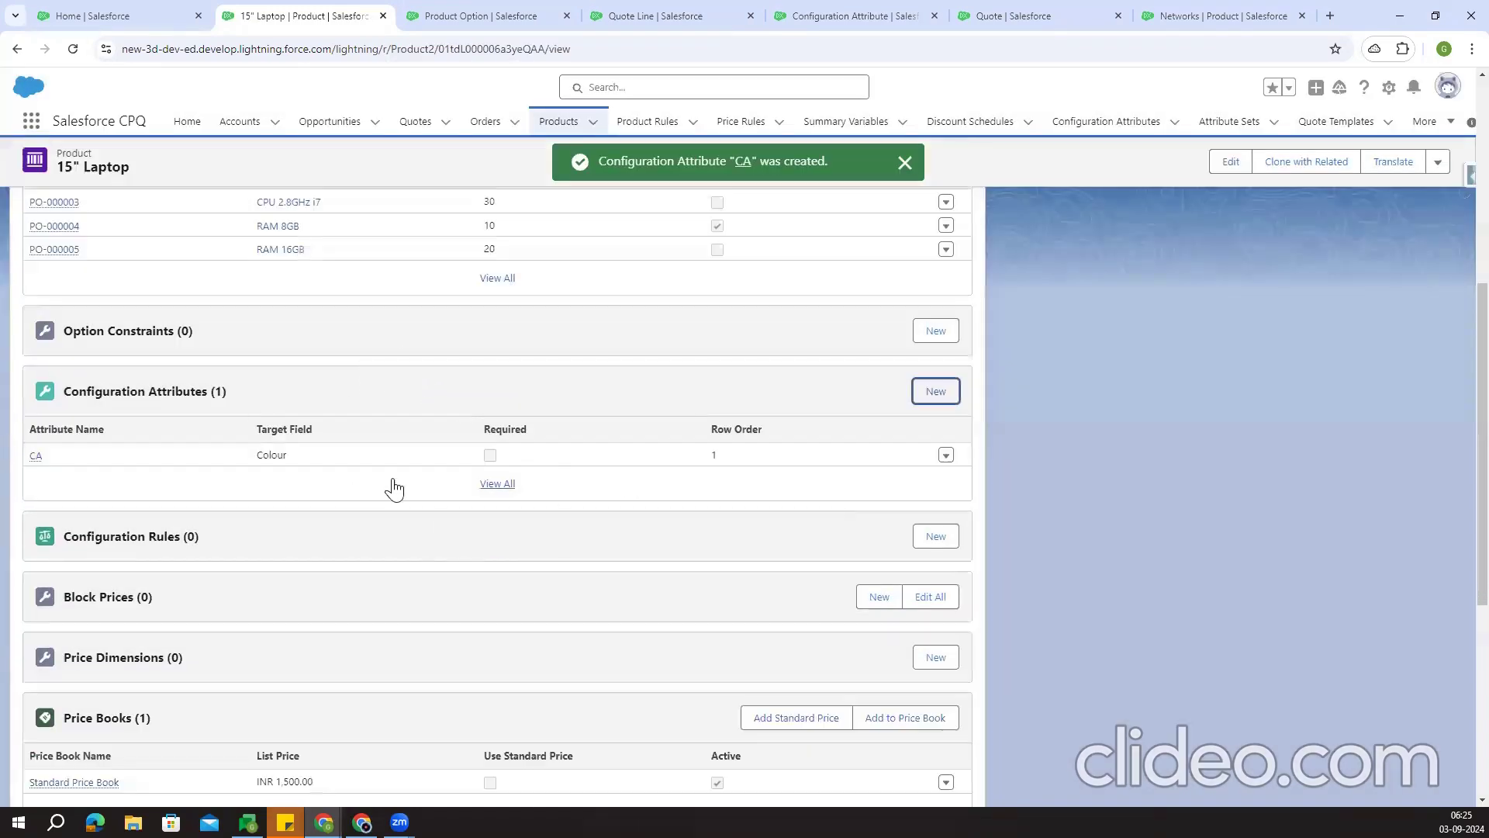
# Place the Quote tab beside the 15" Laptop tab, cancel the 13" Laptop configuration and start adding products to the quote
pyautogui.moveTo(974, 9); pyautogui.dragTo(423, 11)
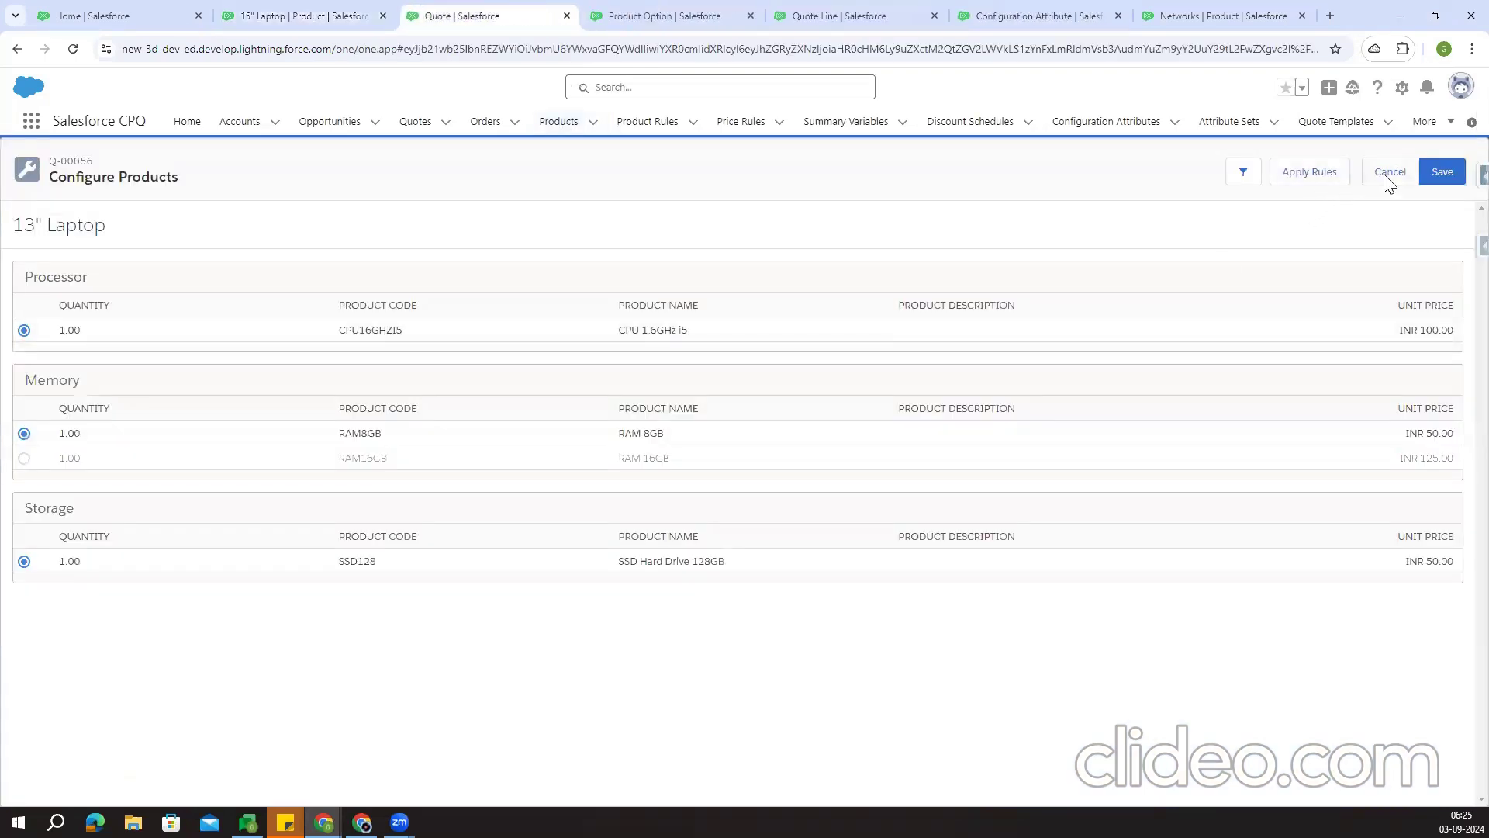
pyautogui.click(1388, 174)
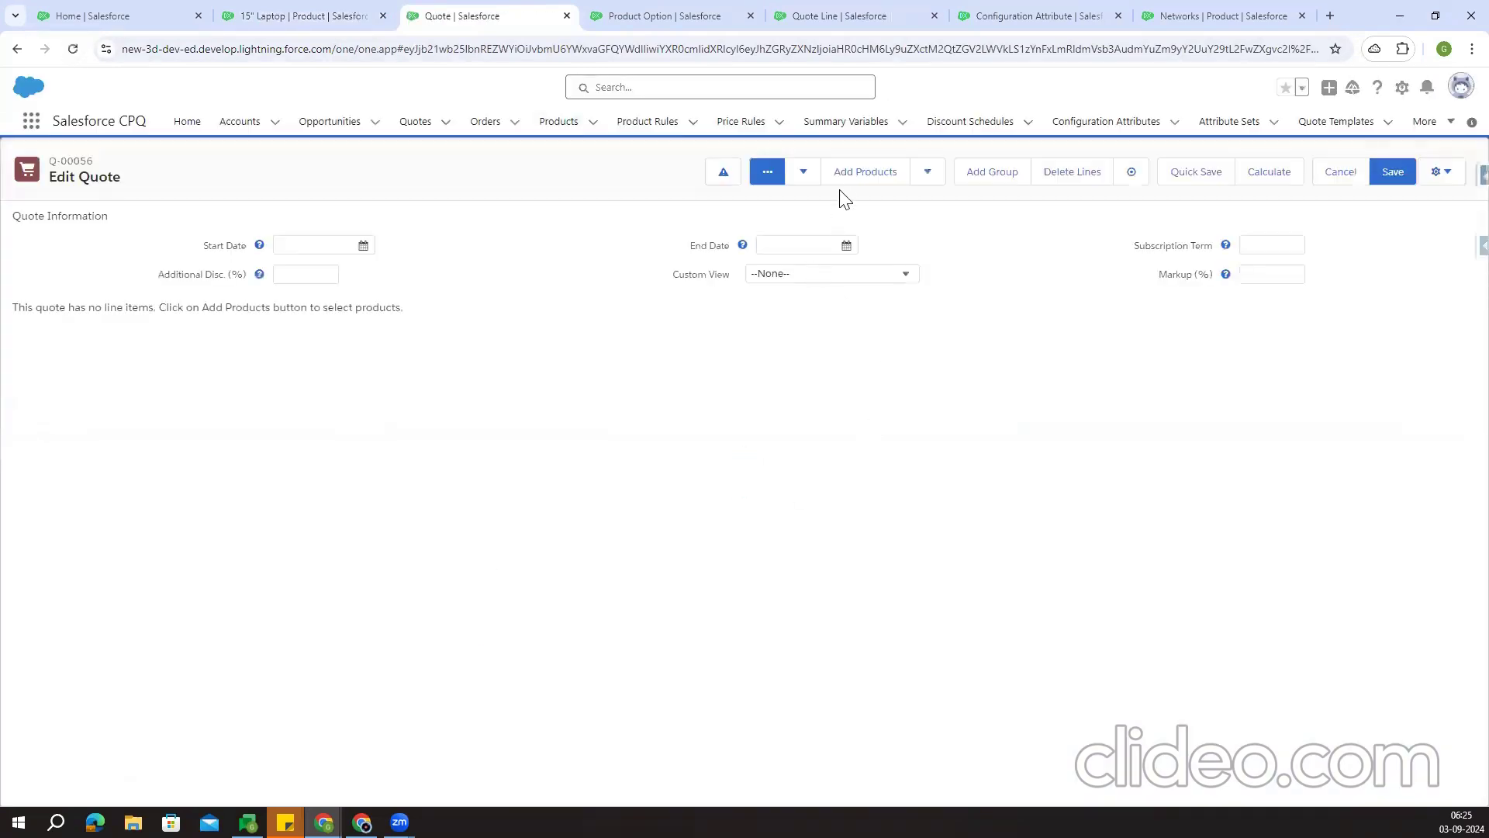
pyautogui.click(862, 174)
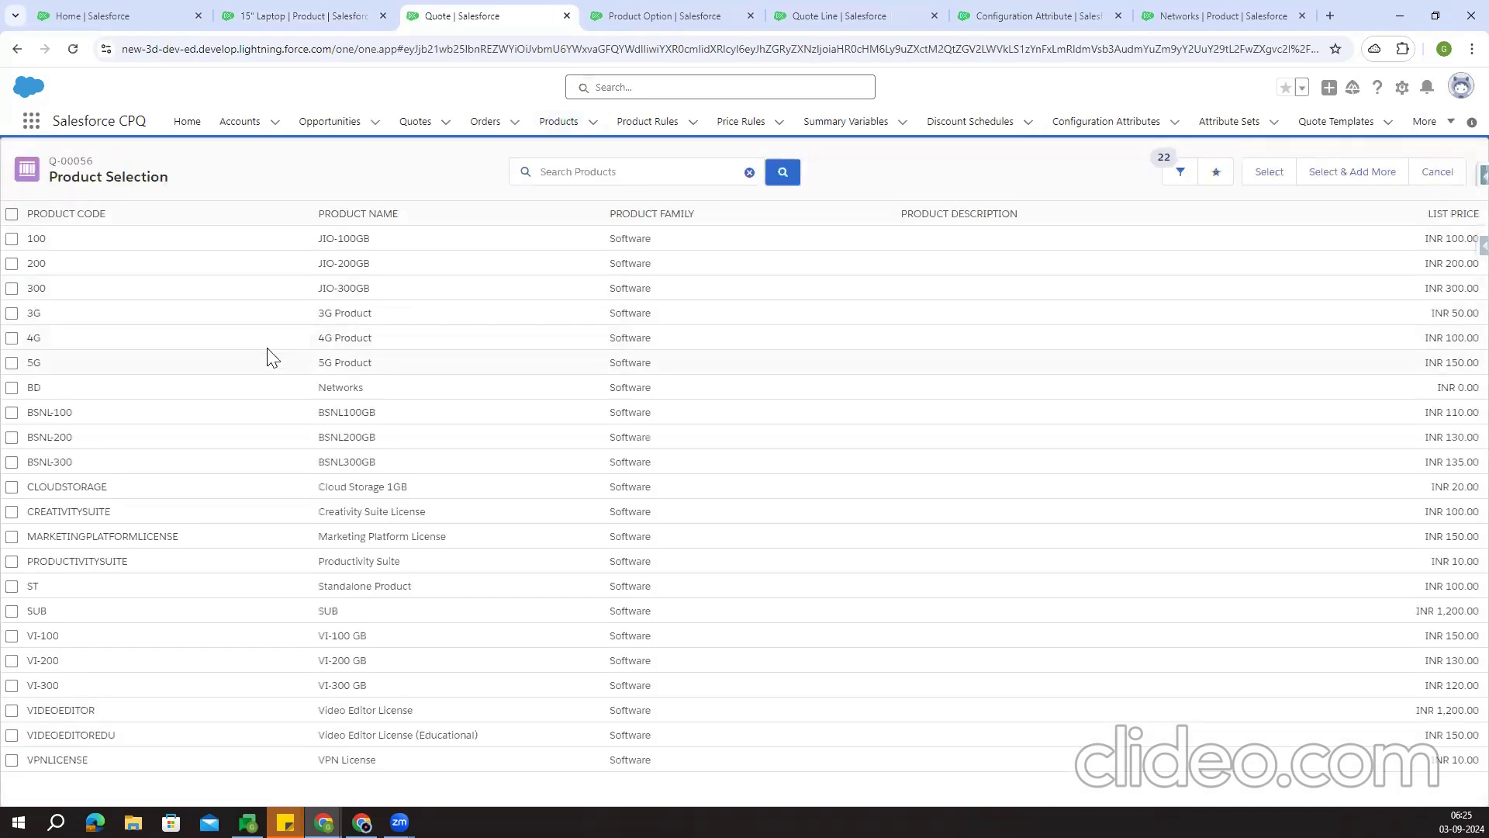
# Search the product selection for 15 and select the 15" Laptop to configure it on the quote
pyautogui.click(1184, 175)
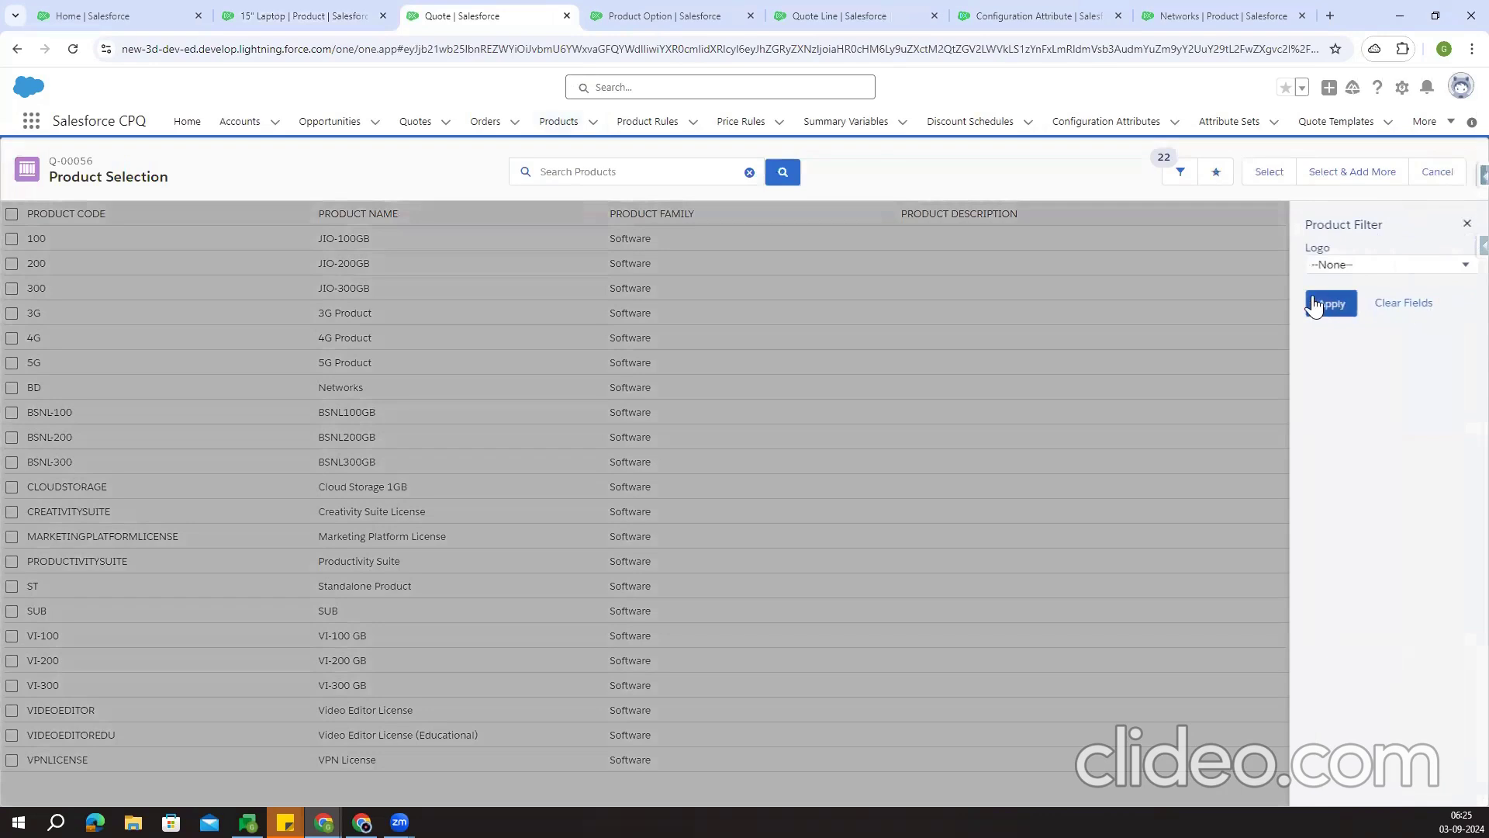
pyautogui.click(1329, 304)
pyautogui.click(584, 171)
pyautogui.write('15')
pyautogui.press('Return')
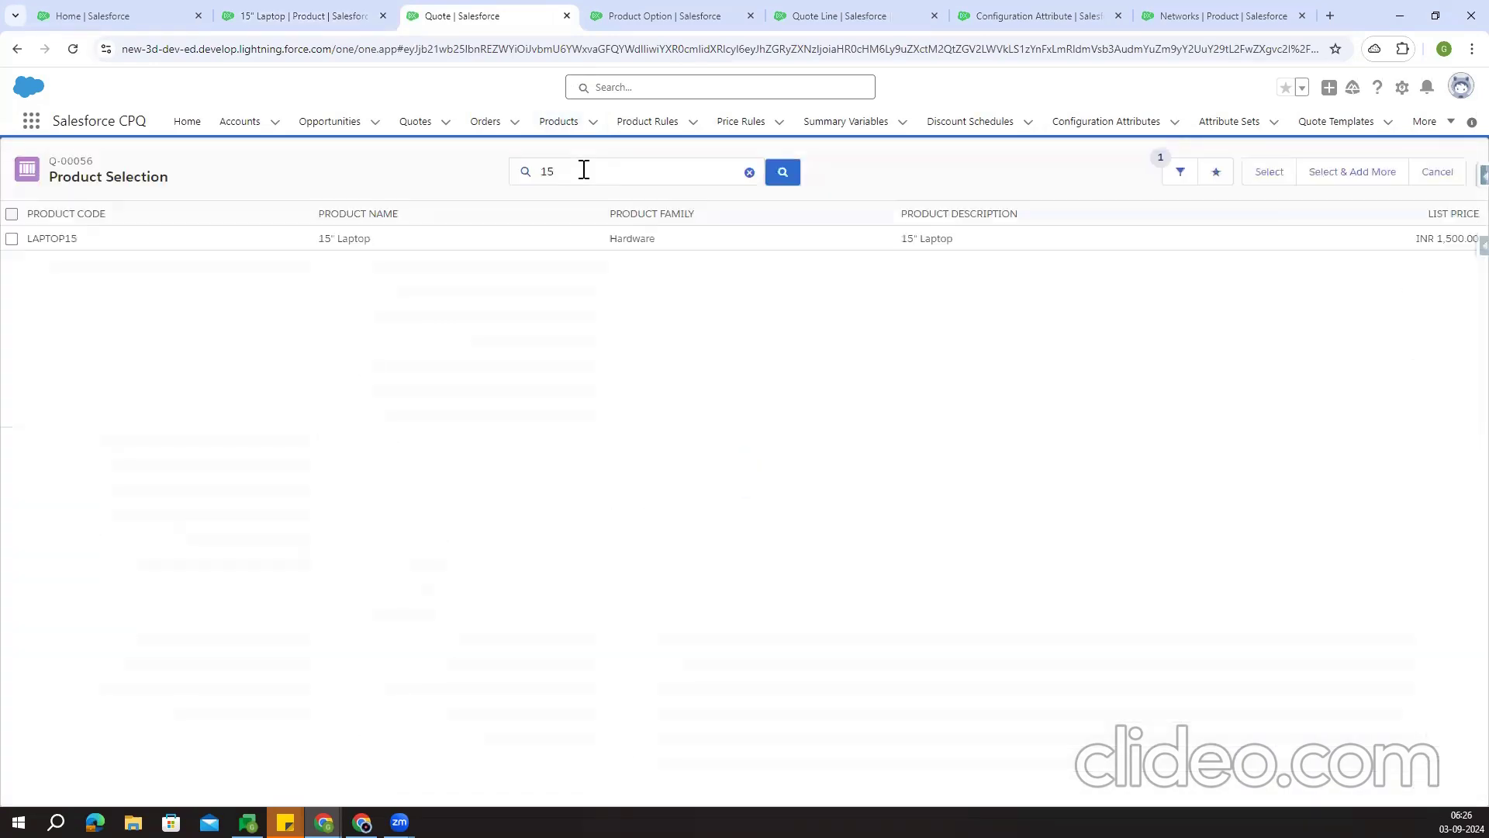
pyautogui.click(11, 239)
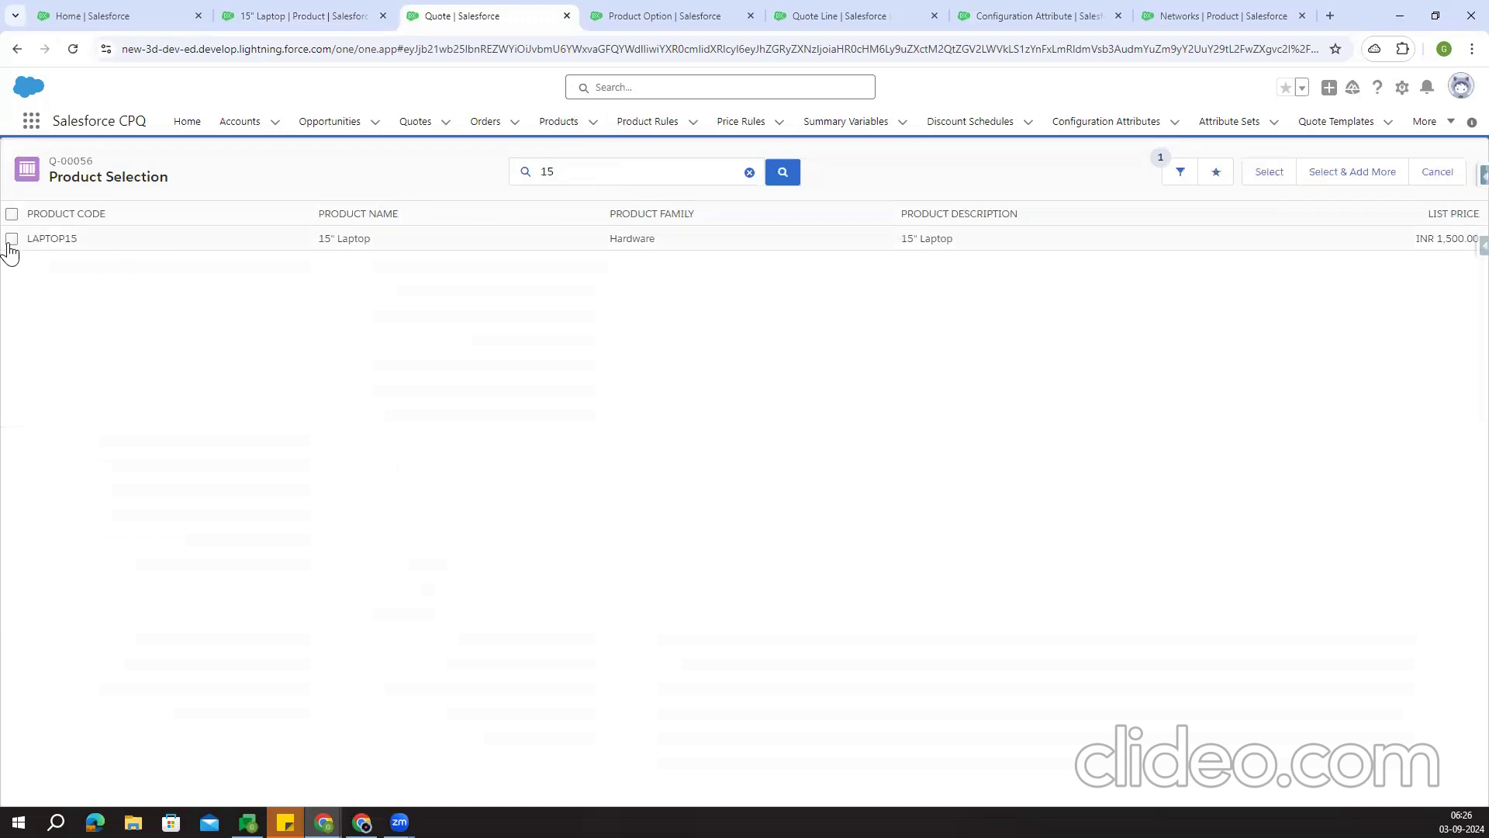
pyautogui.click(1264, 183)
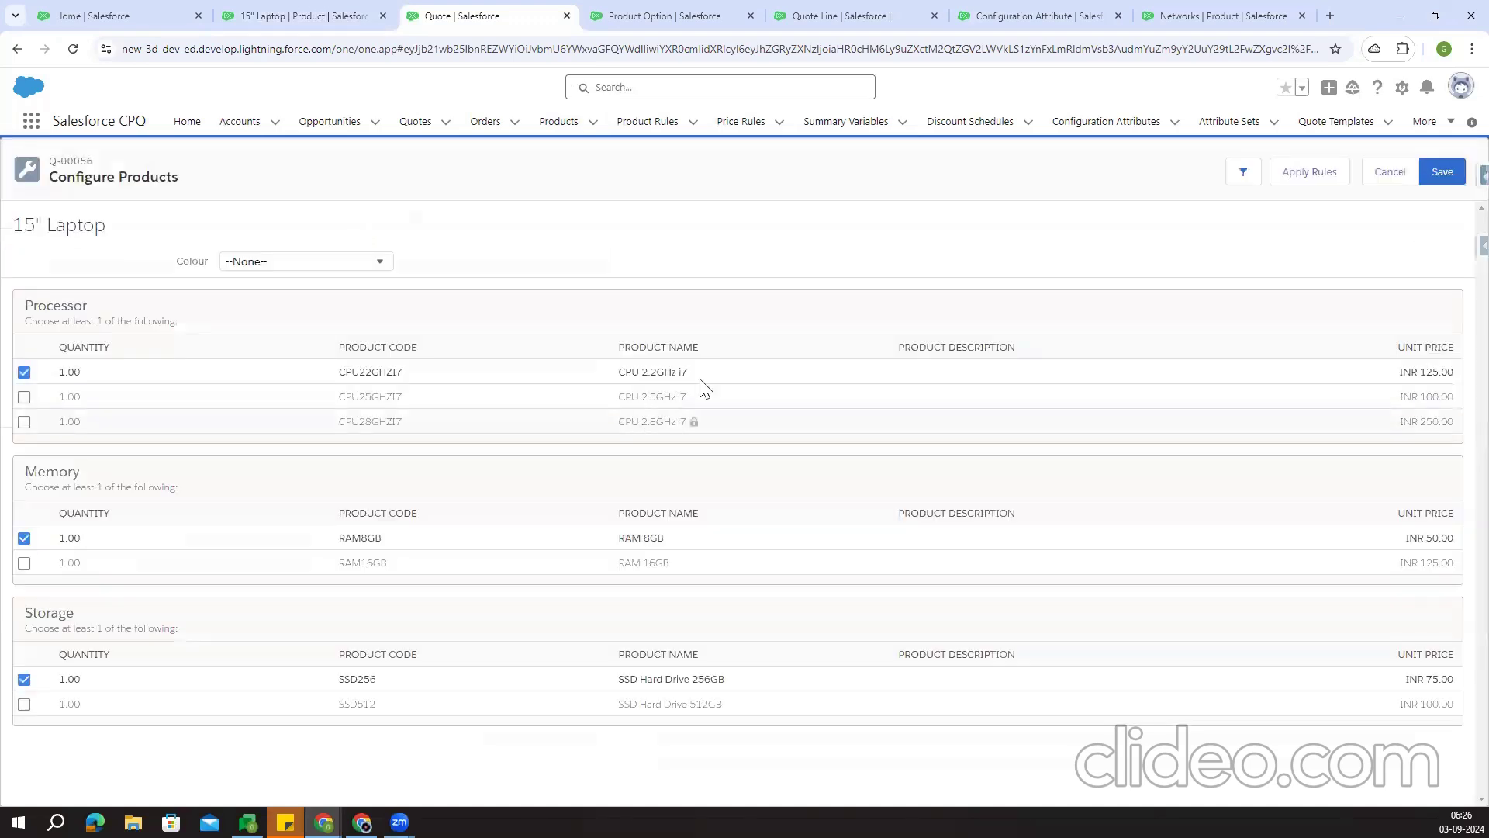
# Examine the Colour attribute and its selectable values on the 15" Laptop configuration page
pyautogui.moveTo(182, 264); pyautogui.dragTo(202, 265)
pyautogui.click(282, 260)
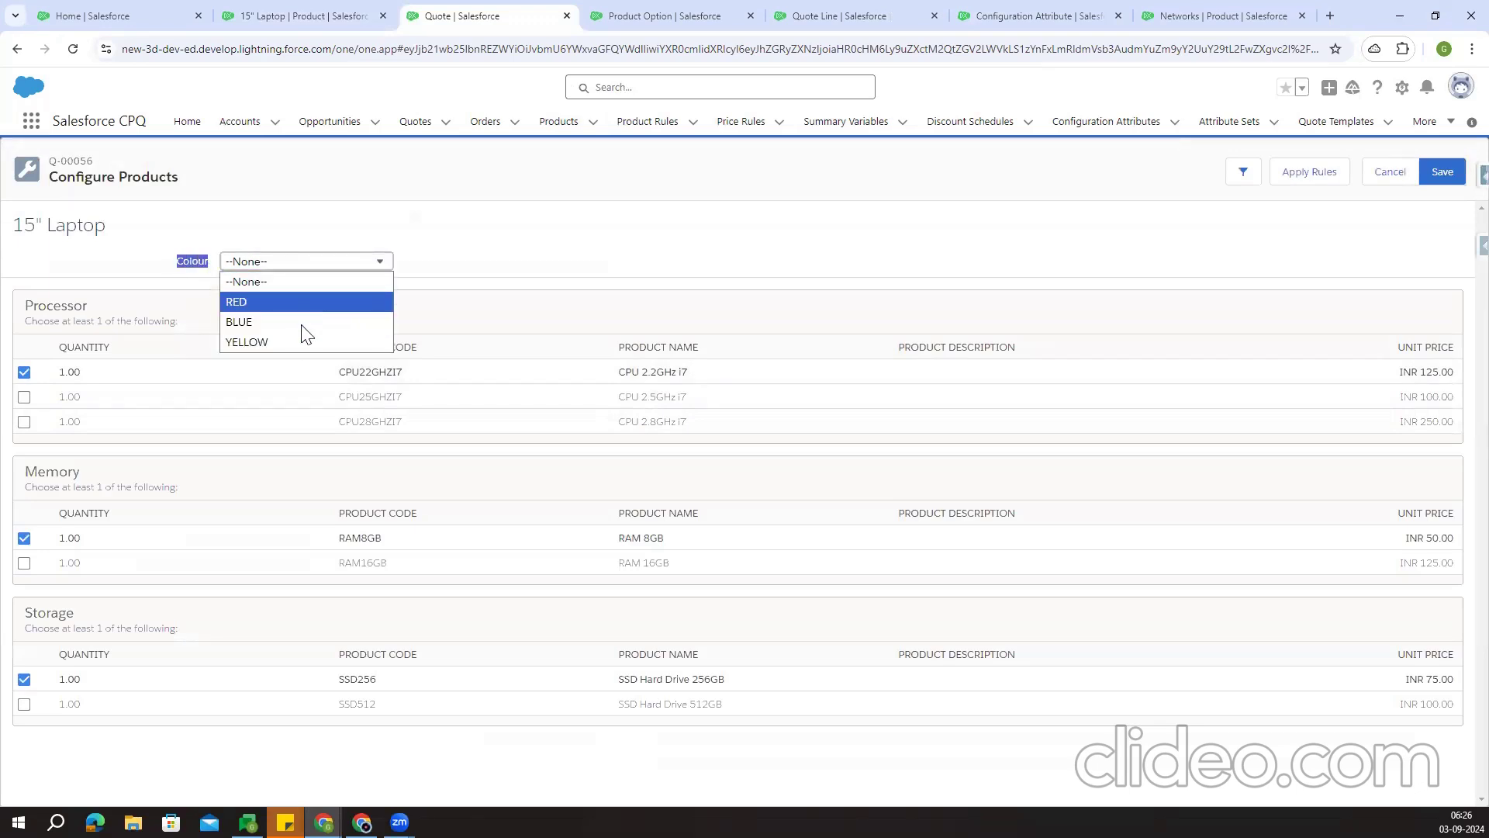
pyautogui.click(495, 266)
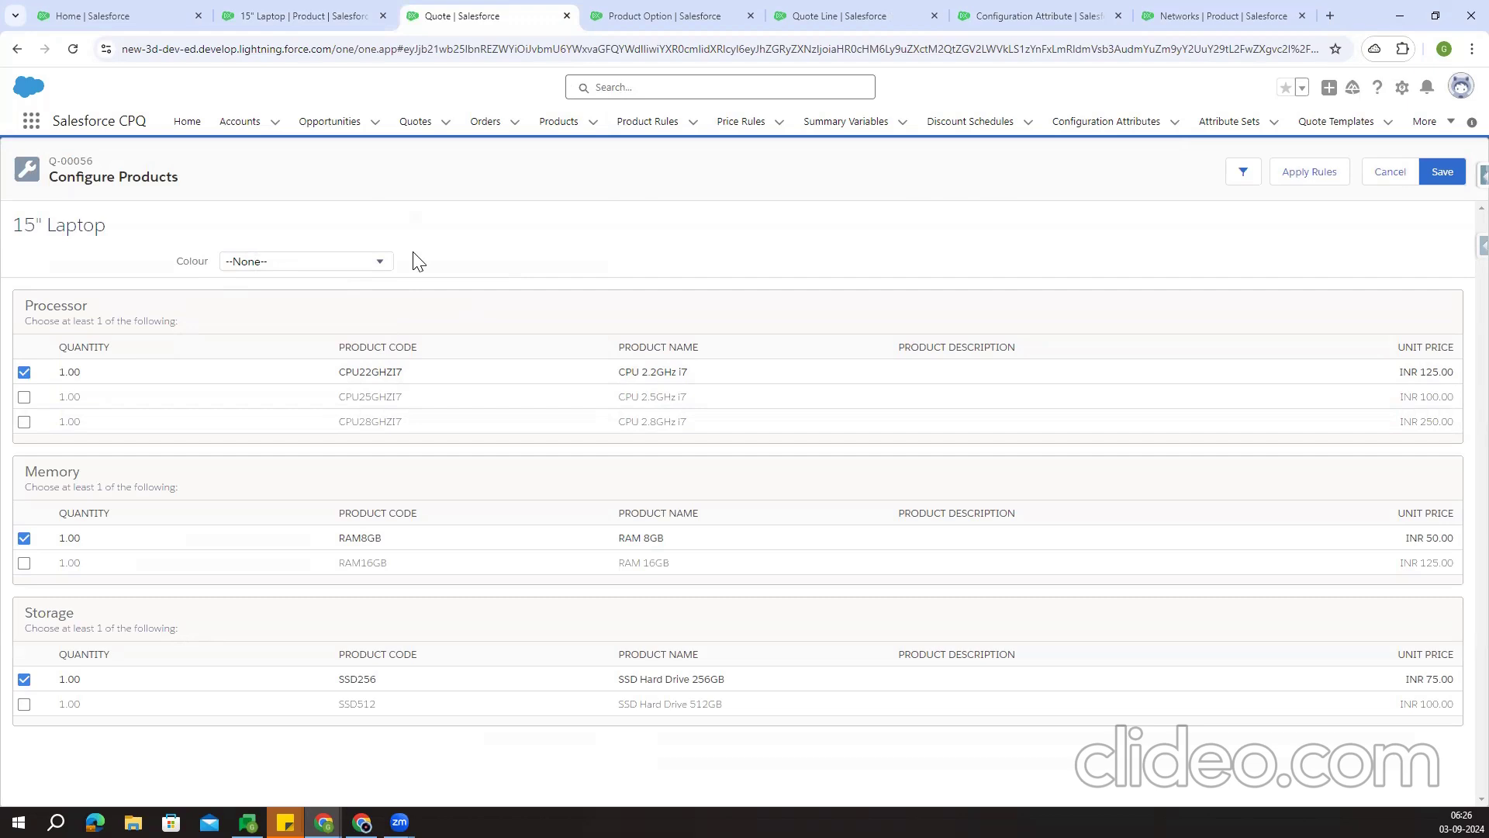
# Open the Colour configuration attribute from the 15" Laptop product, set its Column Order to 2 and save it
pyautogui.click(242, 19)
pyautogui.click(38, 459)
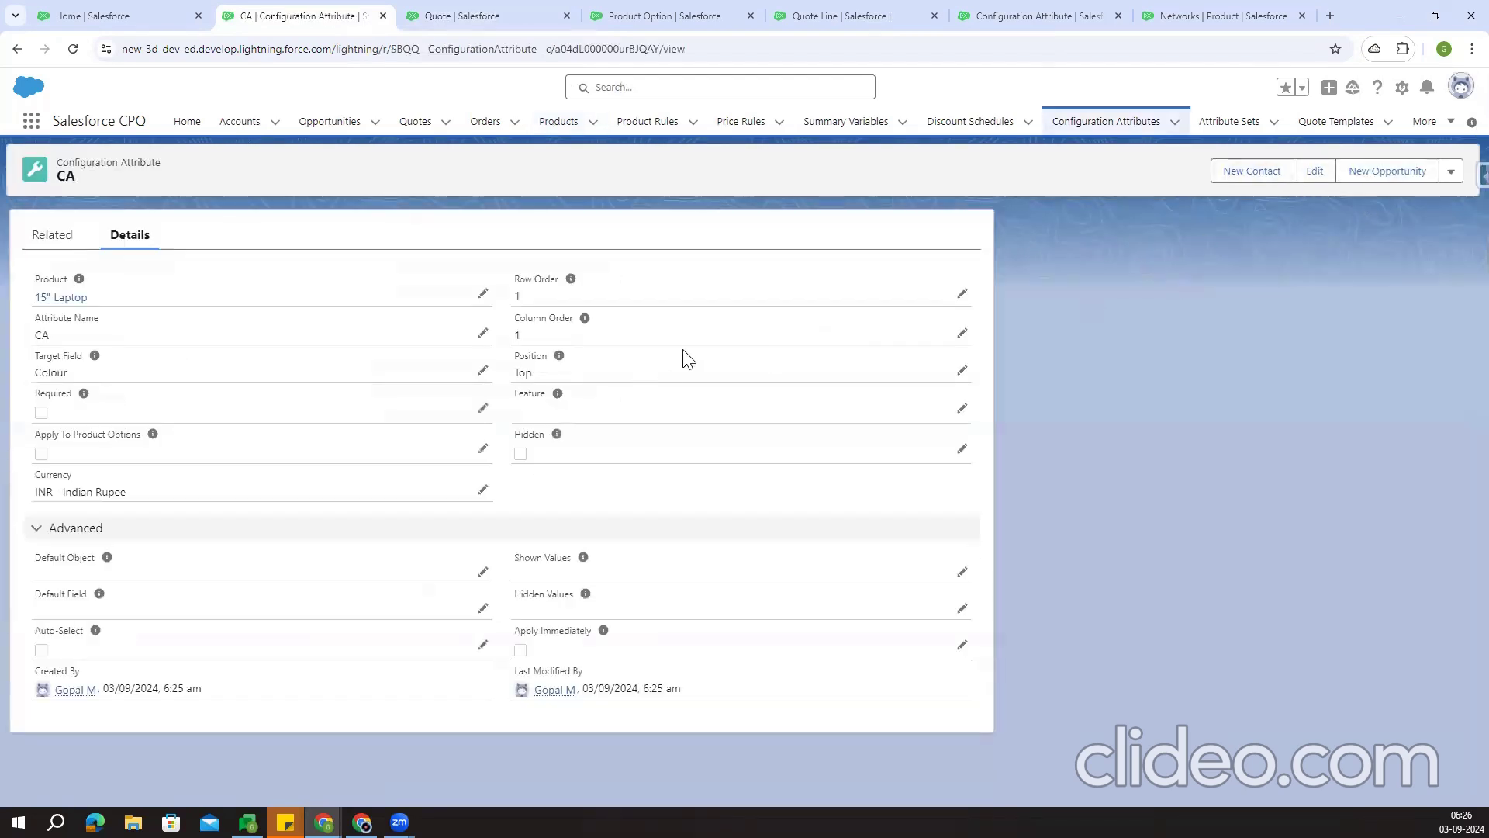
pyautogui.click(962, 293)
pyautogui.click(760, 333)
pyautogui.click(529, 385)
pyautogui.click(528, 385)
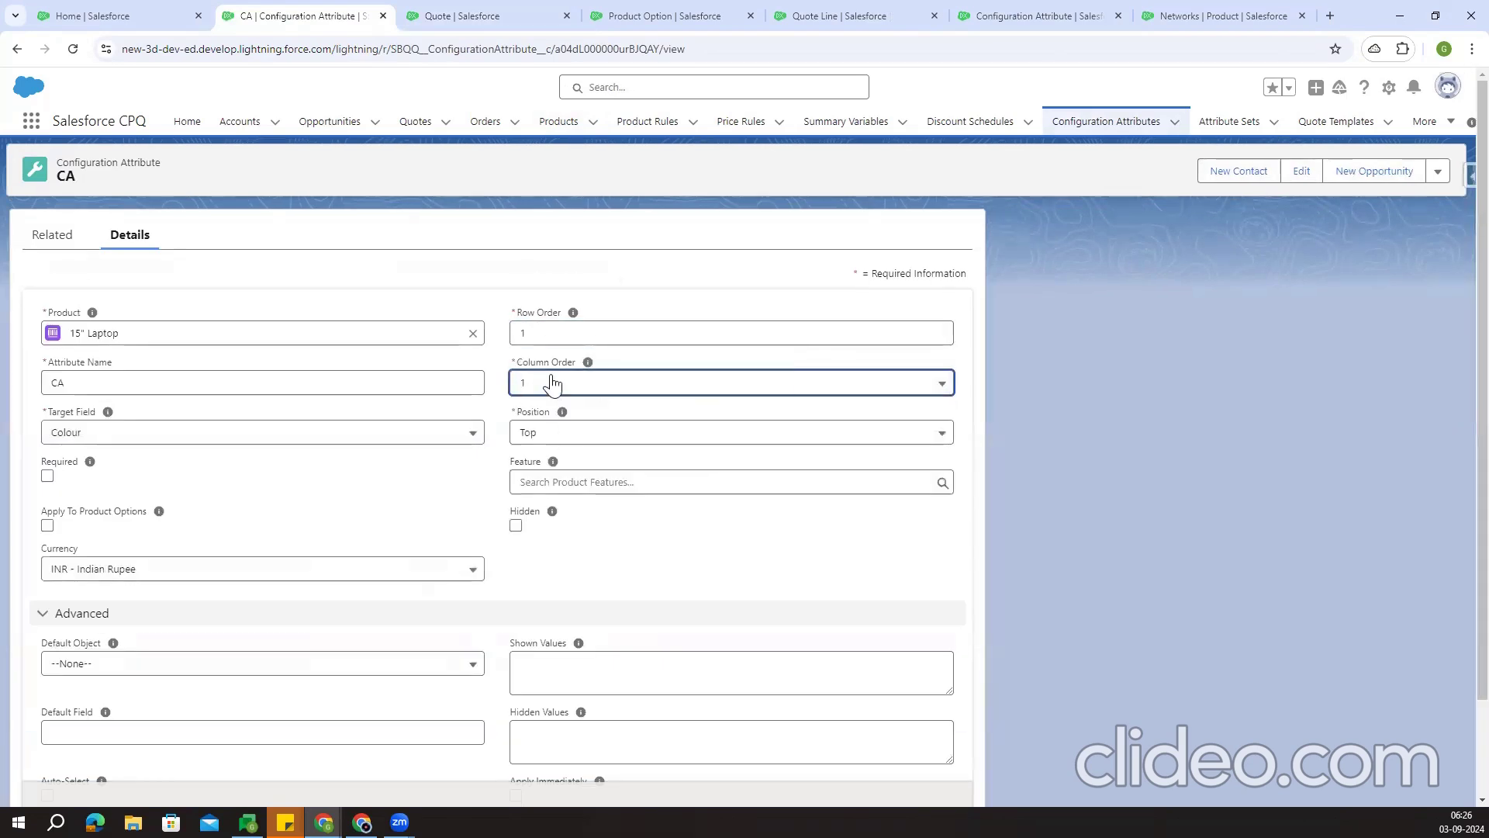
pyautogui.click(550, 381)
pyautogui.click(554, 472)
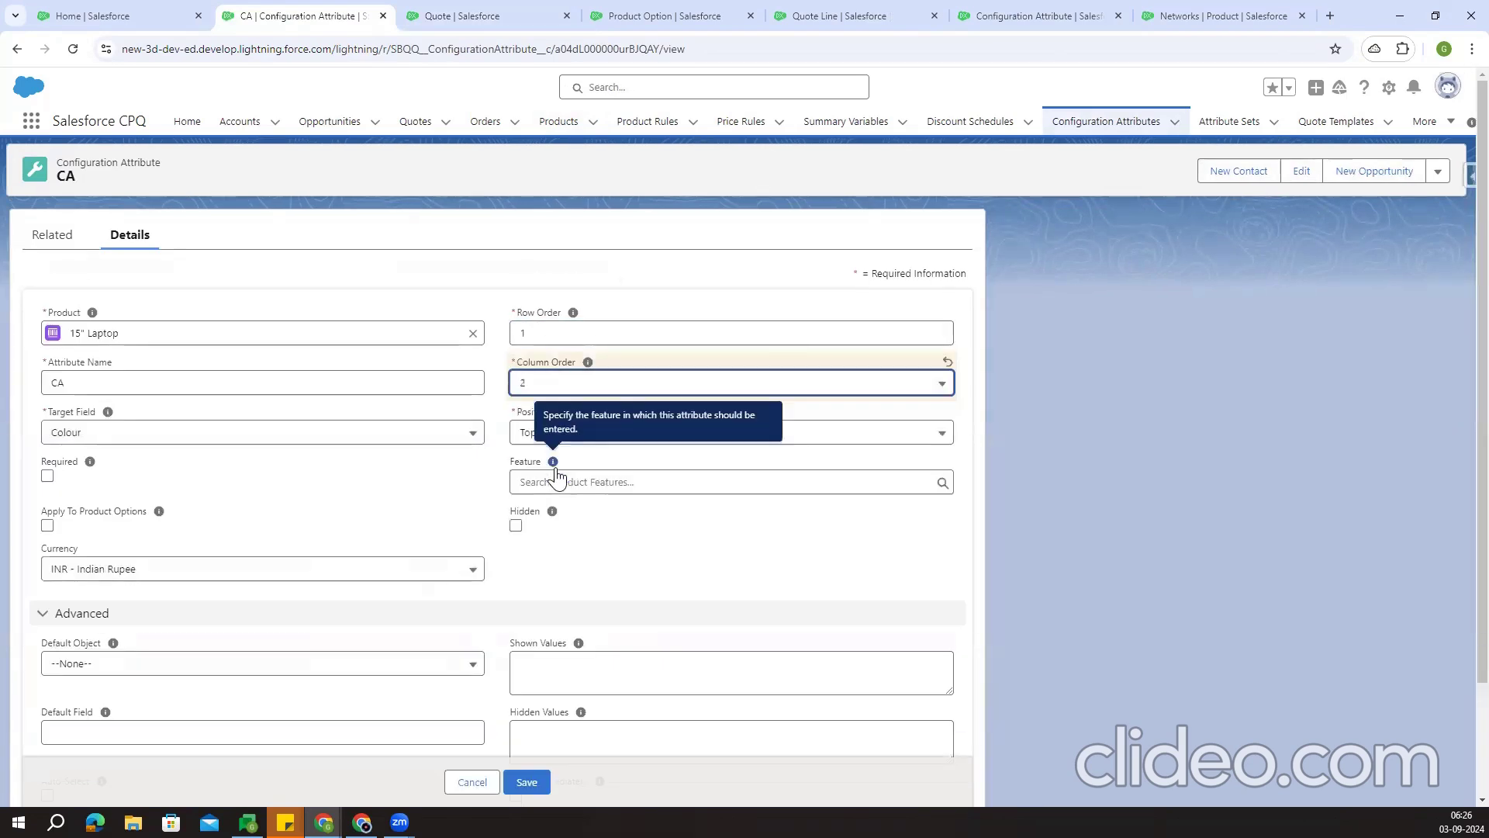
pyautogui.click(499, 776)
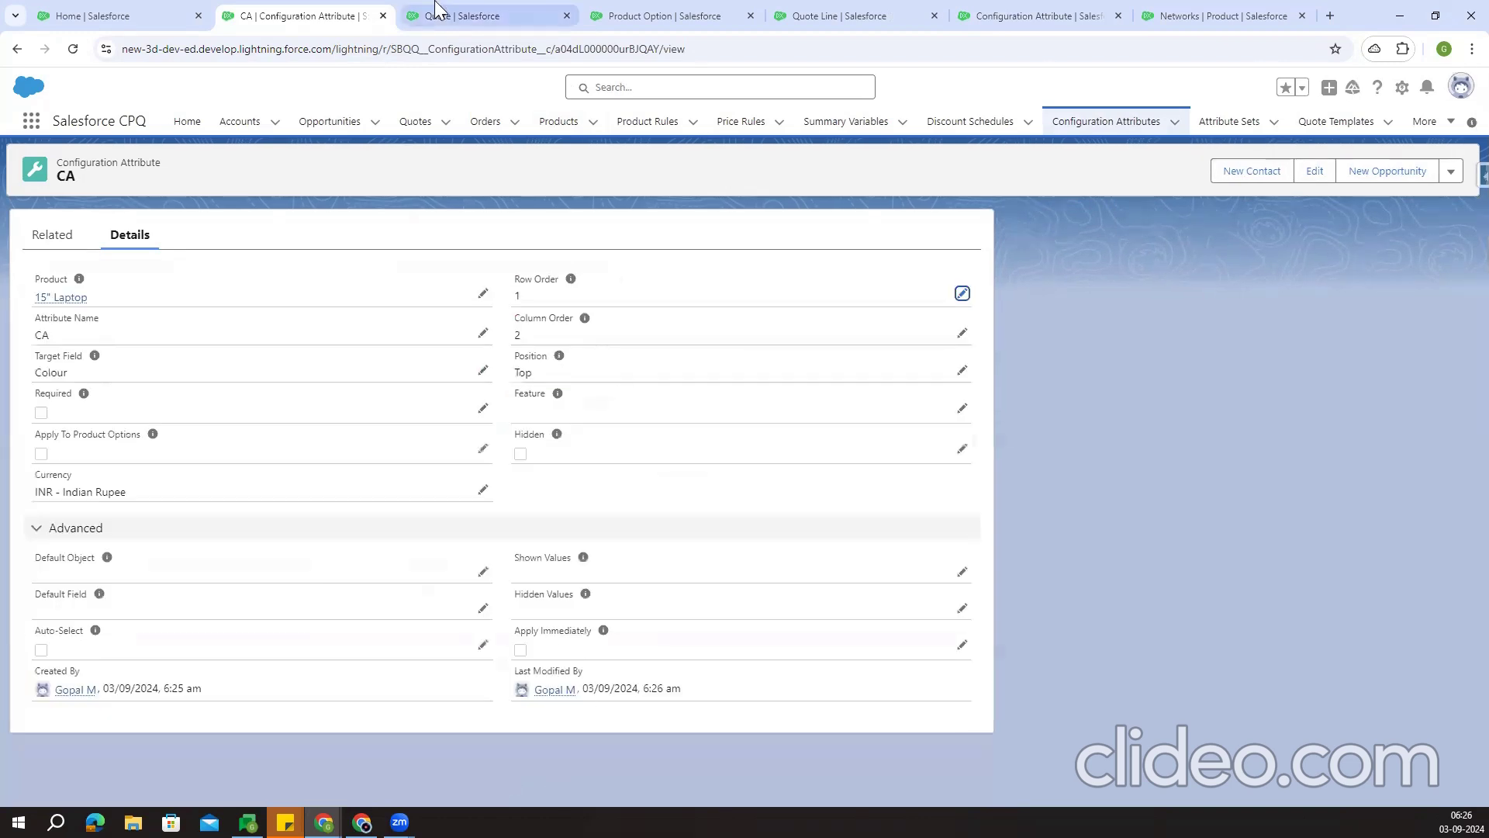
# Cancel the quote's current configuration, search for 15 and reselect the 15" Laptop to check the Colour attribute's column placement
pyautogui.click(425, 10)
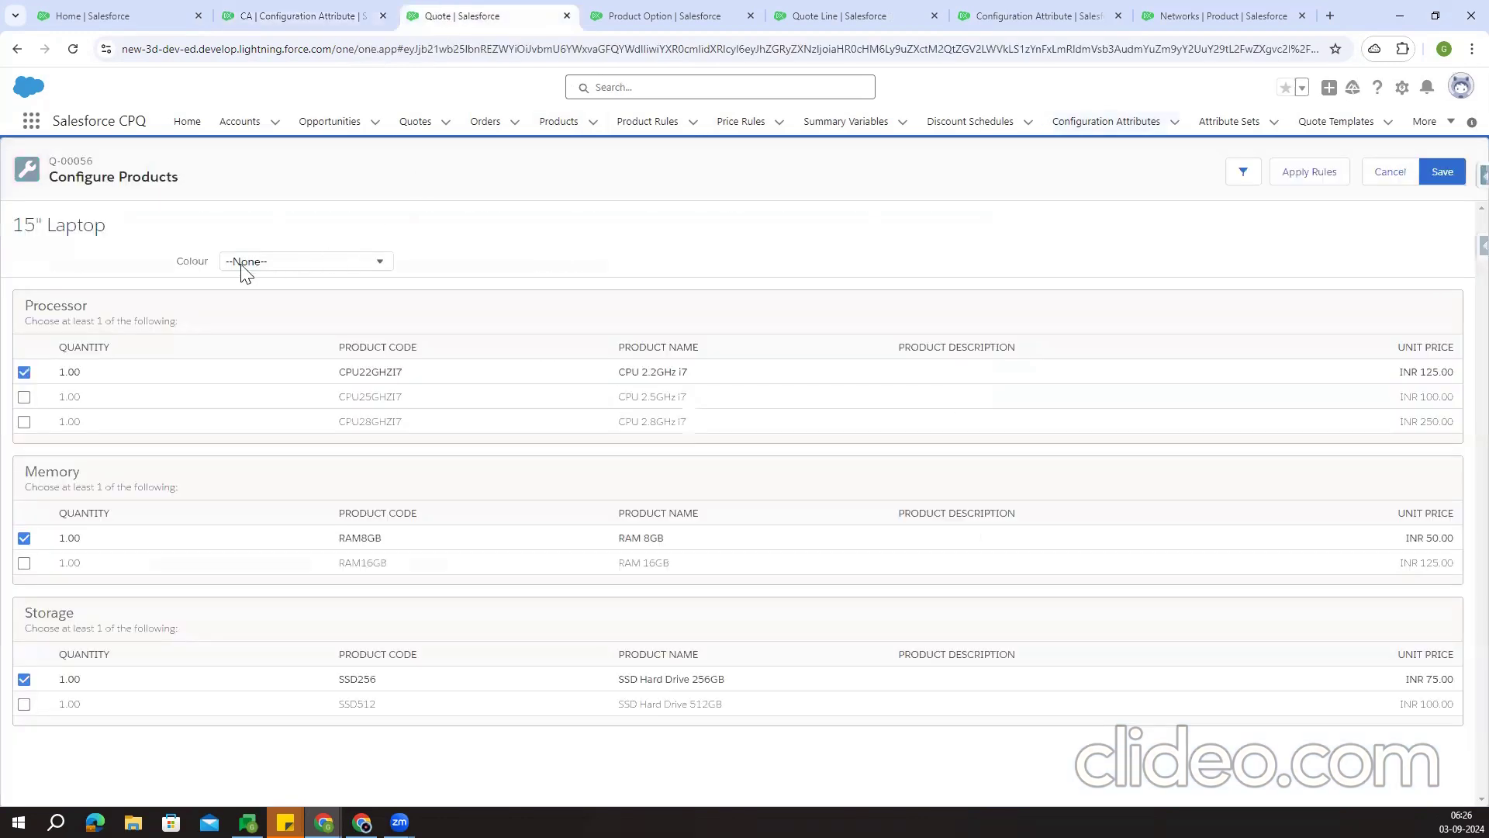
pyautogui.click(1386, 173)
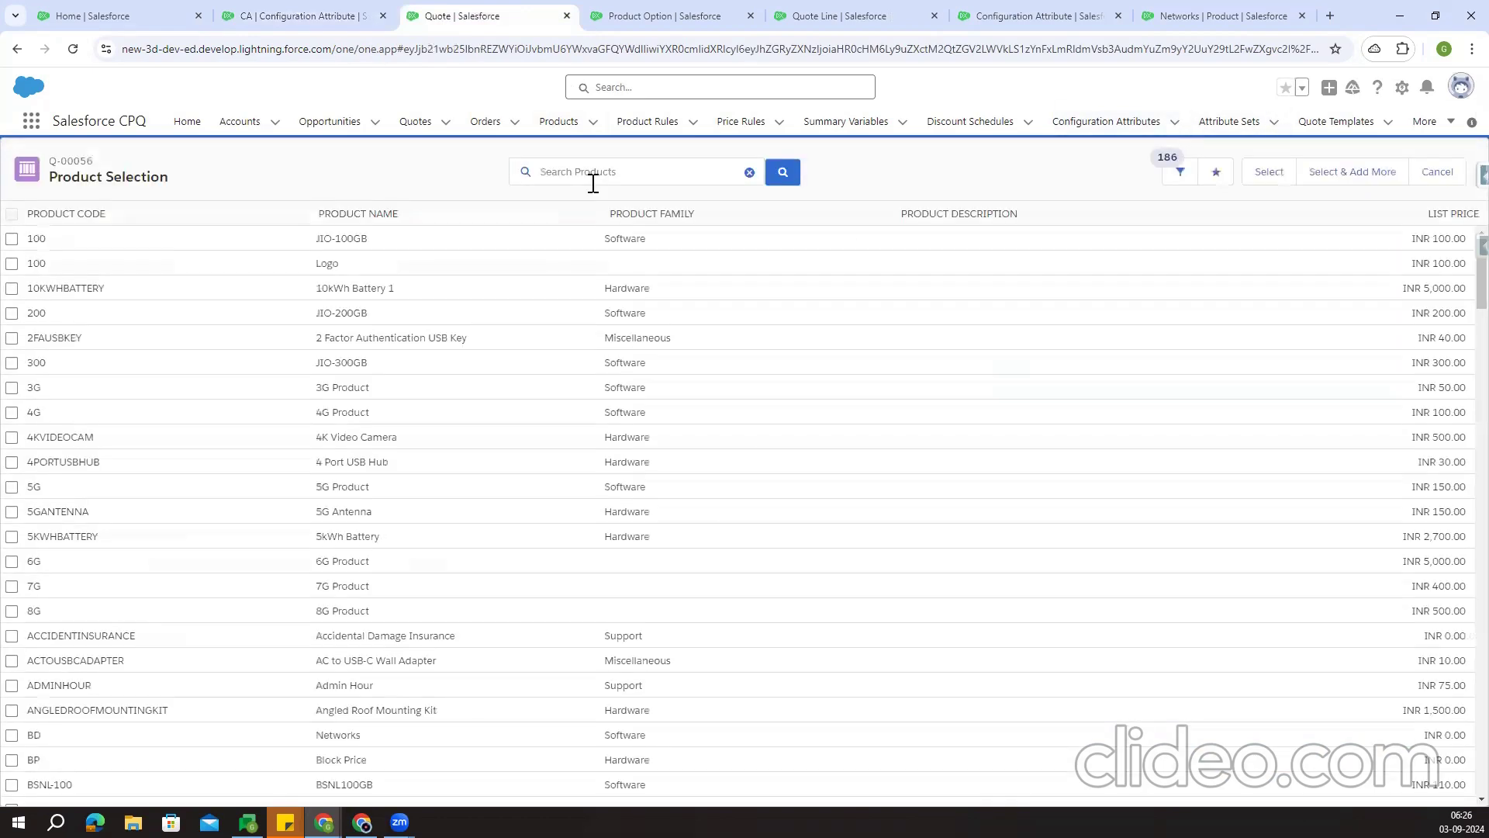
pyautogui.click(591, 180)
pyautogui.write('15')
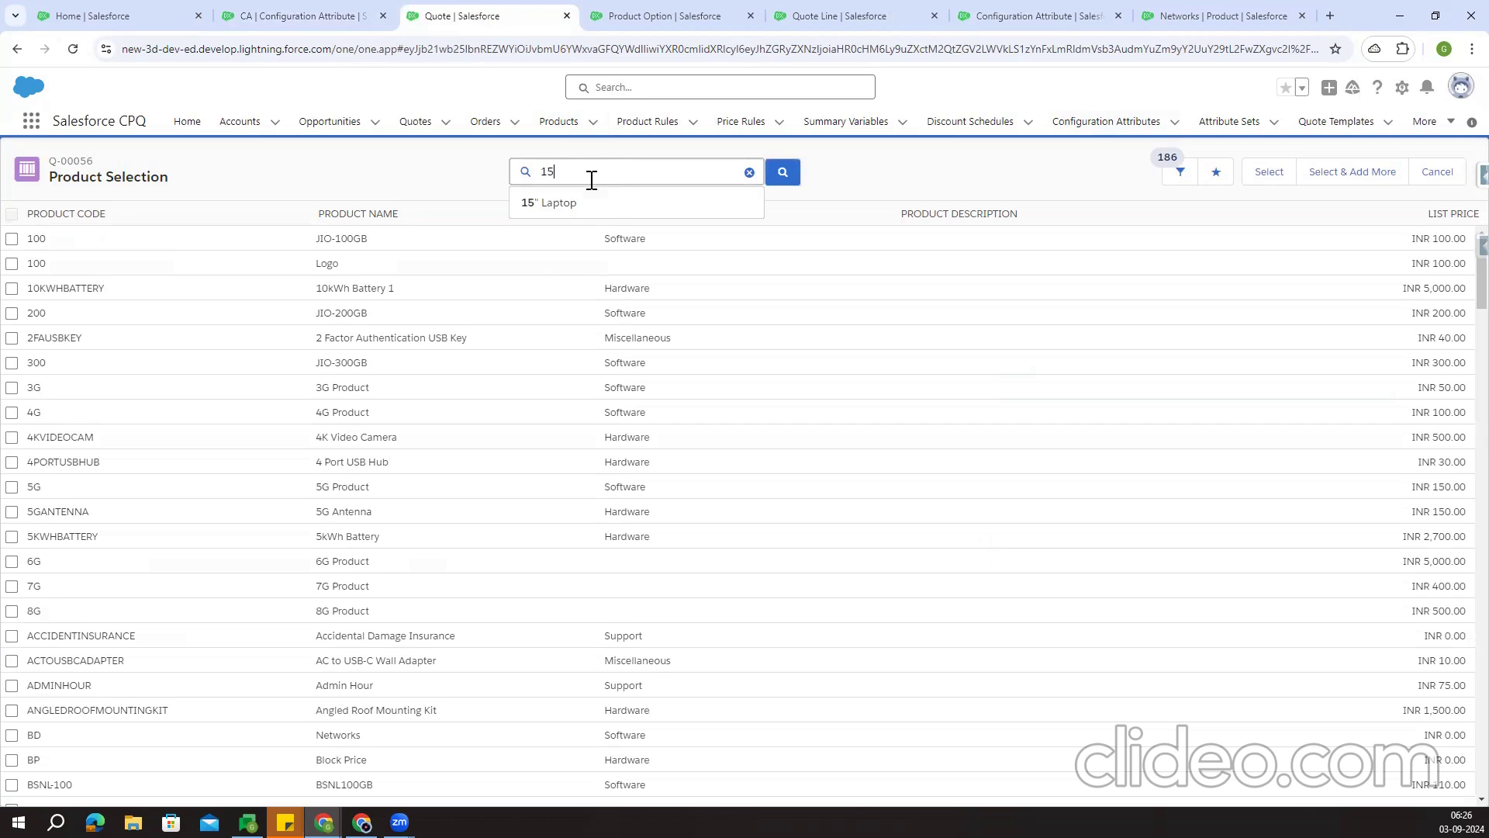
pyautogui.press('Return')
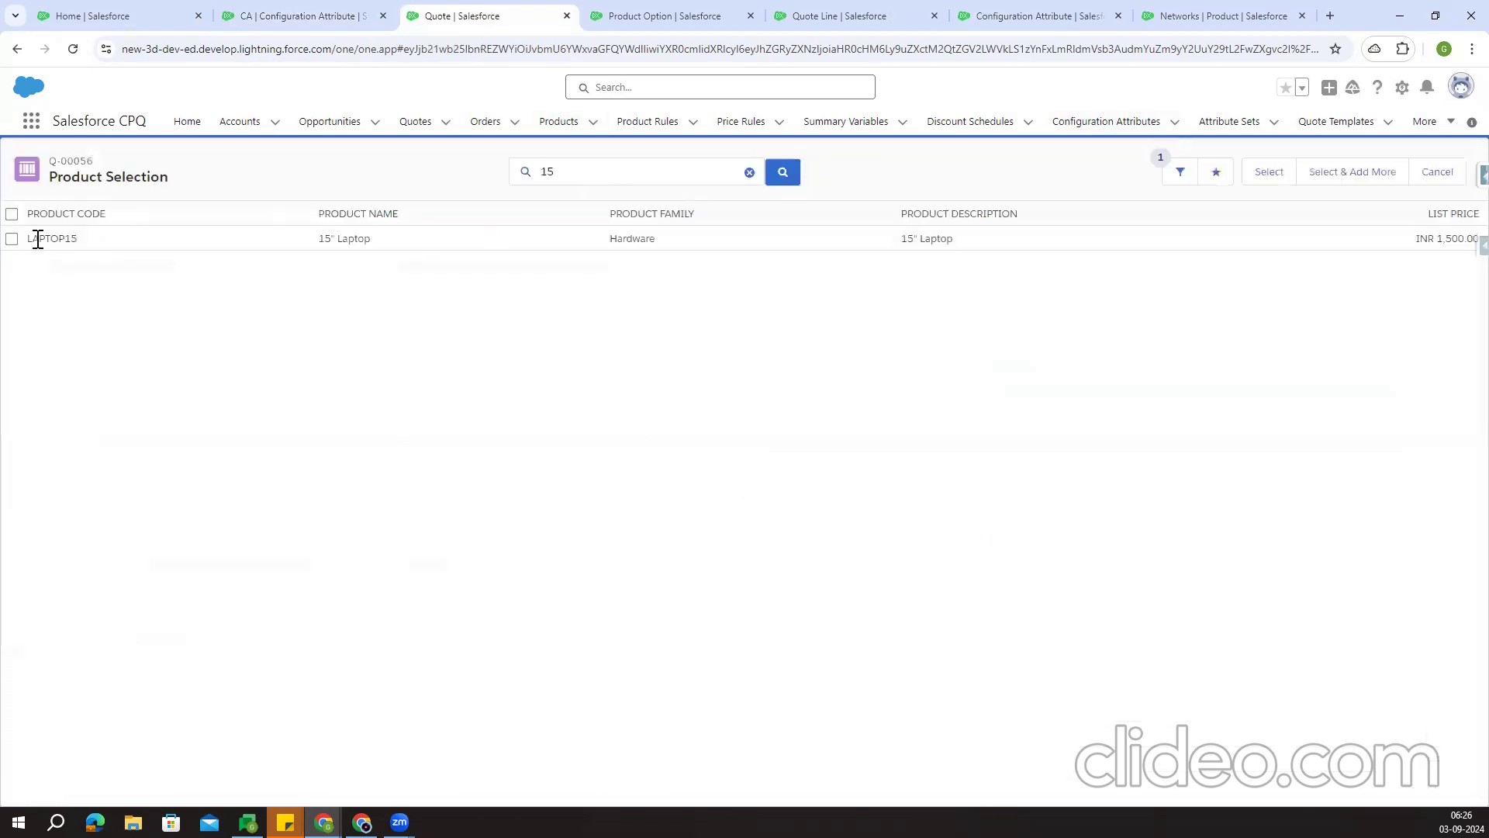
pyautogui.click(12, 239)
pyautogui.click(1270, 172)
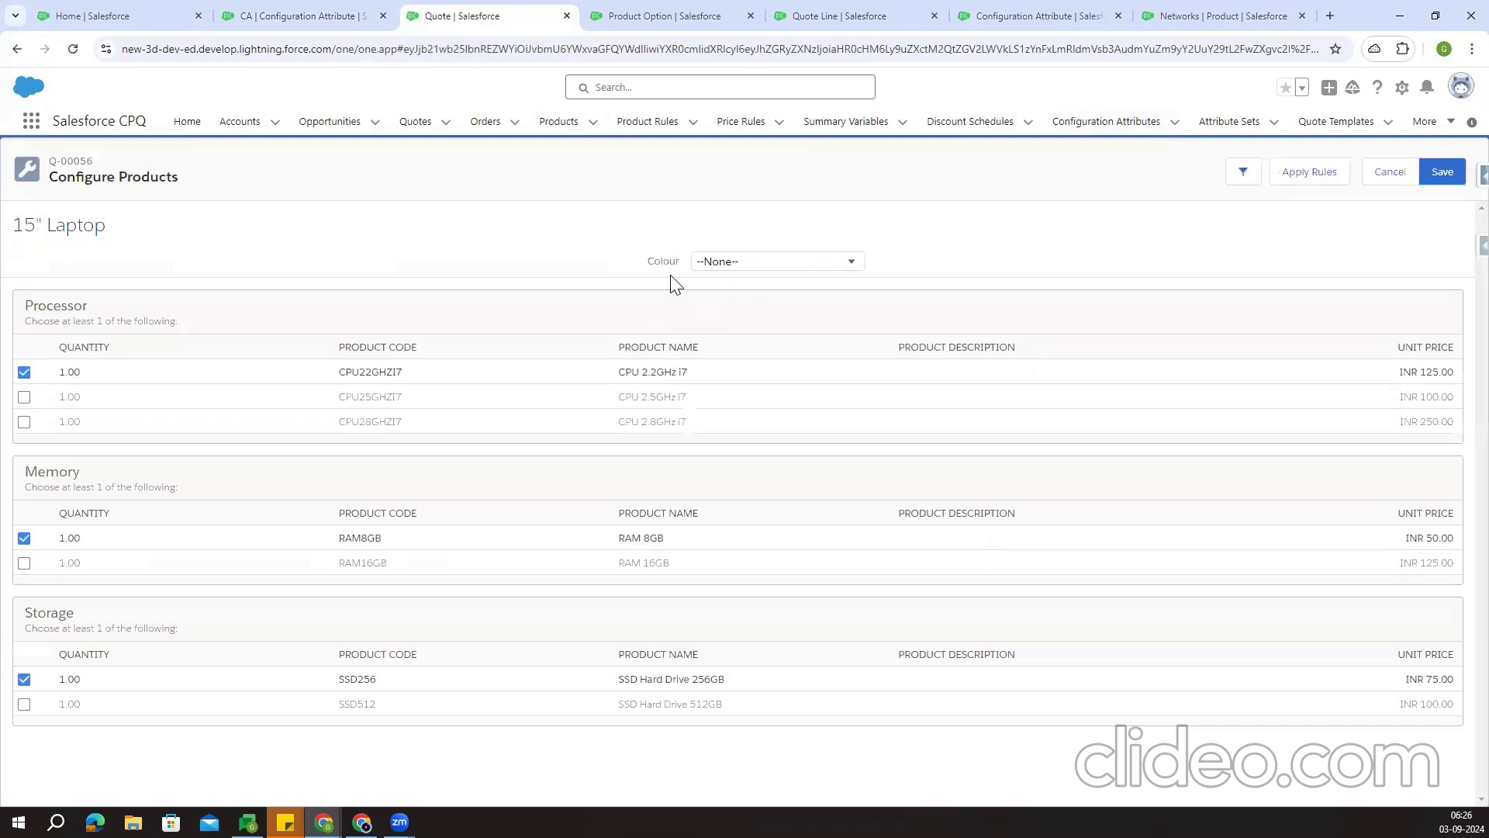
pyautogui.moveTo(674, 261); pyautogui.dragTo(650, 273)
pyautogui.click(1107, 261)
# Compare the attribute's Position setting with the quote's configuration page, set Position to Bottom and save the attribute
pyautogui.click(283, 16)
pyautogui.moveTo(515, 356); pyautogui.dragTo(541, 357)
pyautogui.click(494, 15)
pyautogui.click(348, 16)
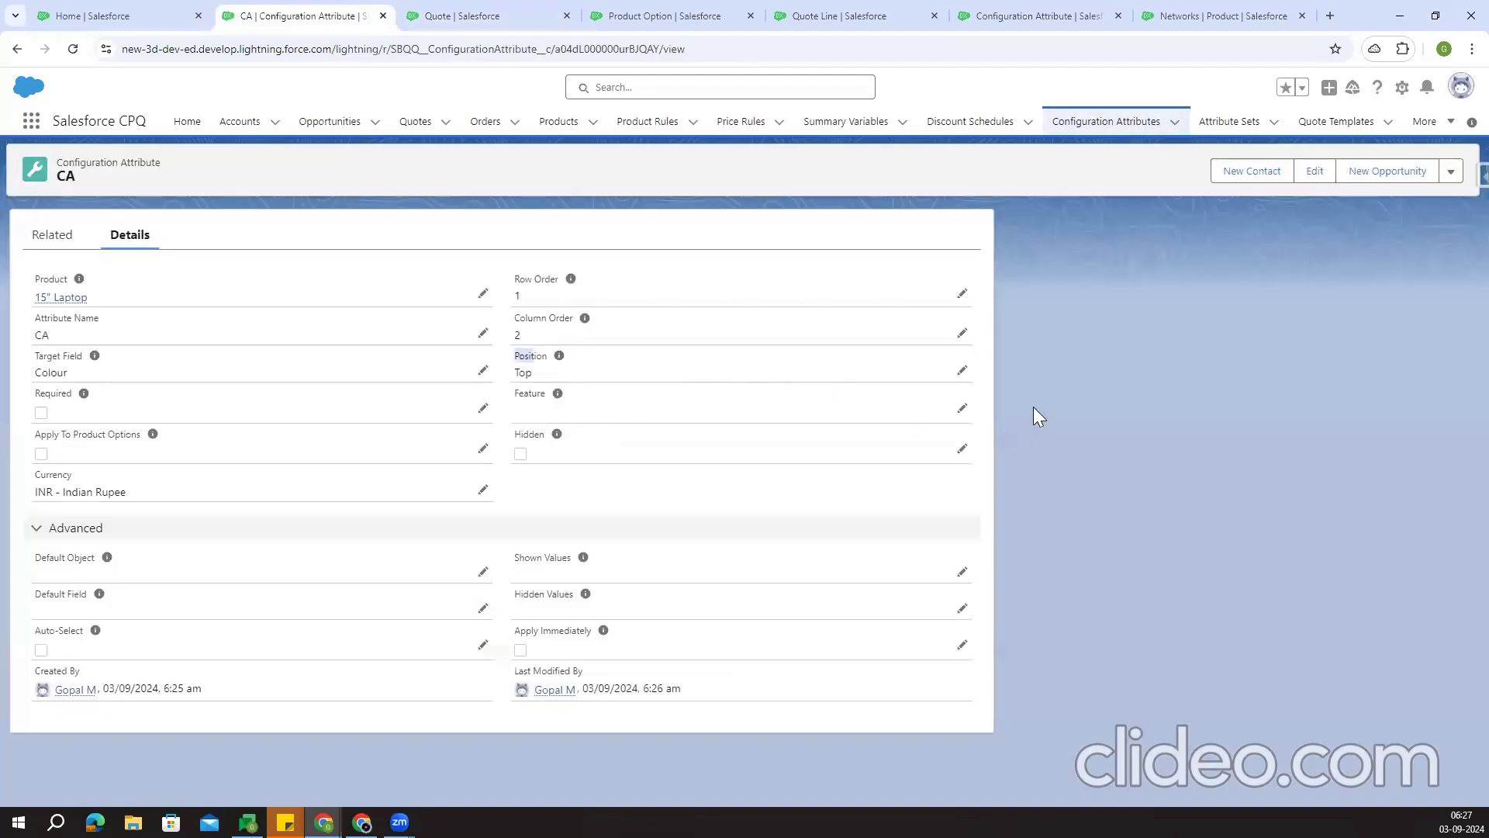
pyautogui.click(963, 371)
pyautogui.click(589, 384)
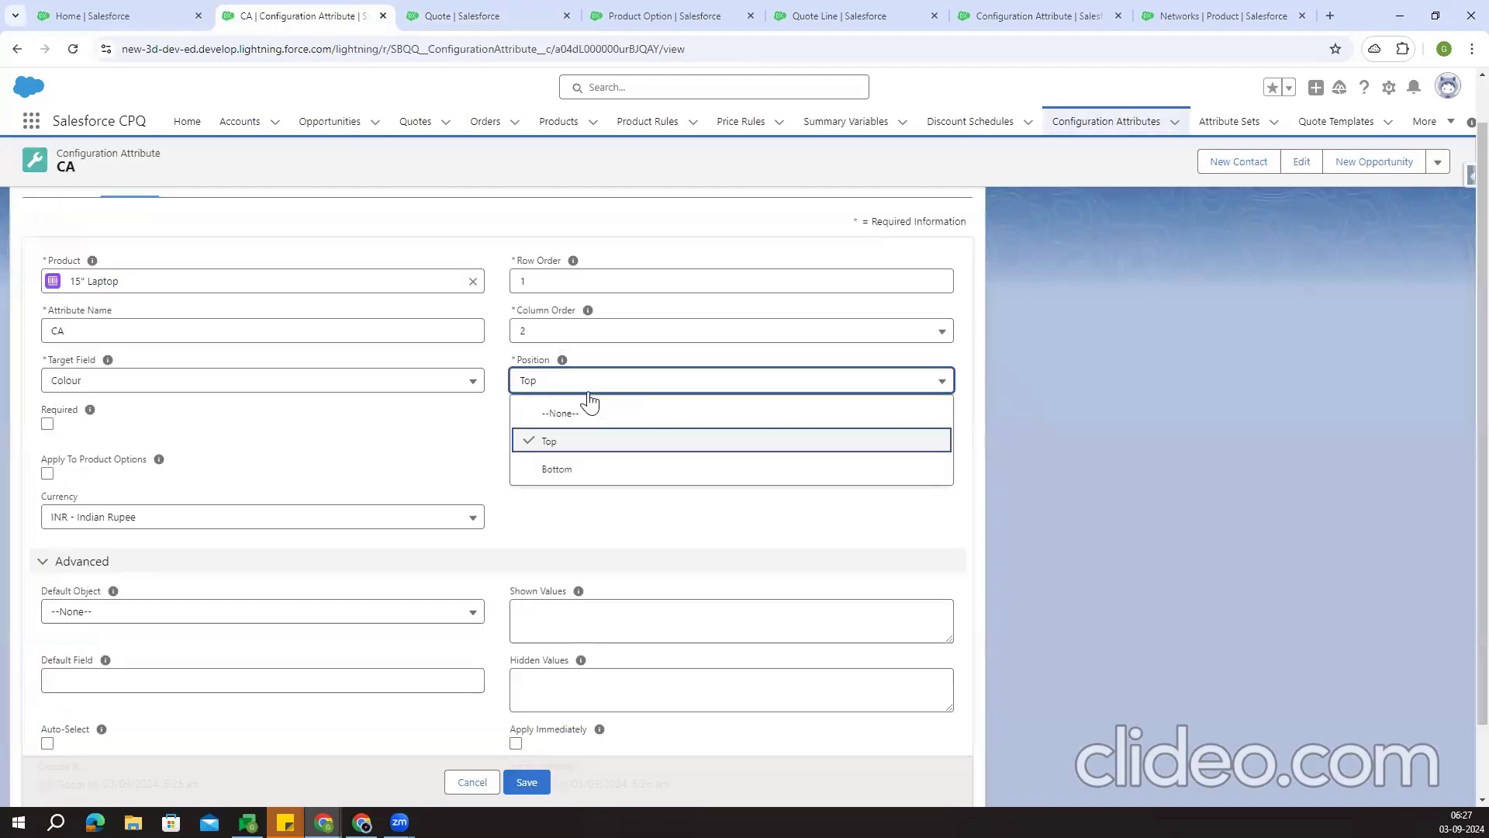
pyautogui.click(596, 470)
pyautogui.click(535, 779)
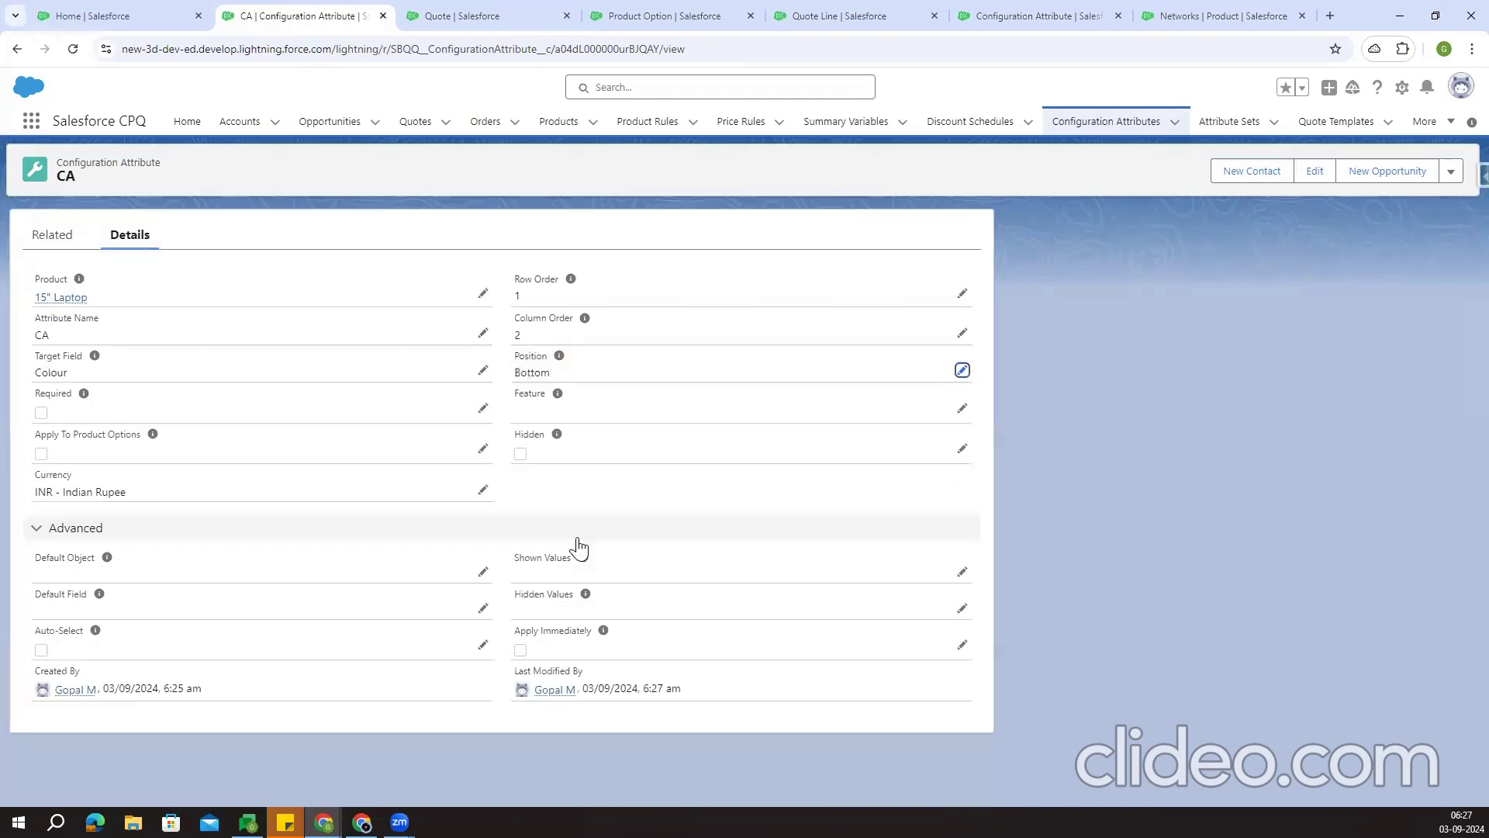
pyautogui.moveTo(515, 318); pyautogui.dragTo(564, 311)
# Restart the 15" Laptop configuration on the quote through a product search for 15, and examine the Colour attribute's placement and values
pyautogui.click(453, 16)
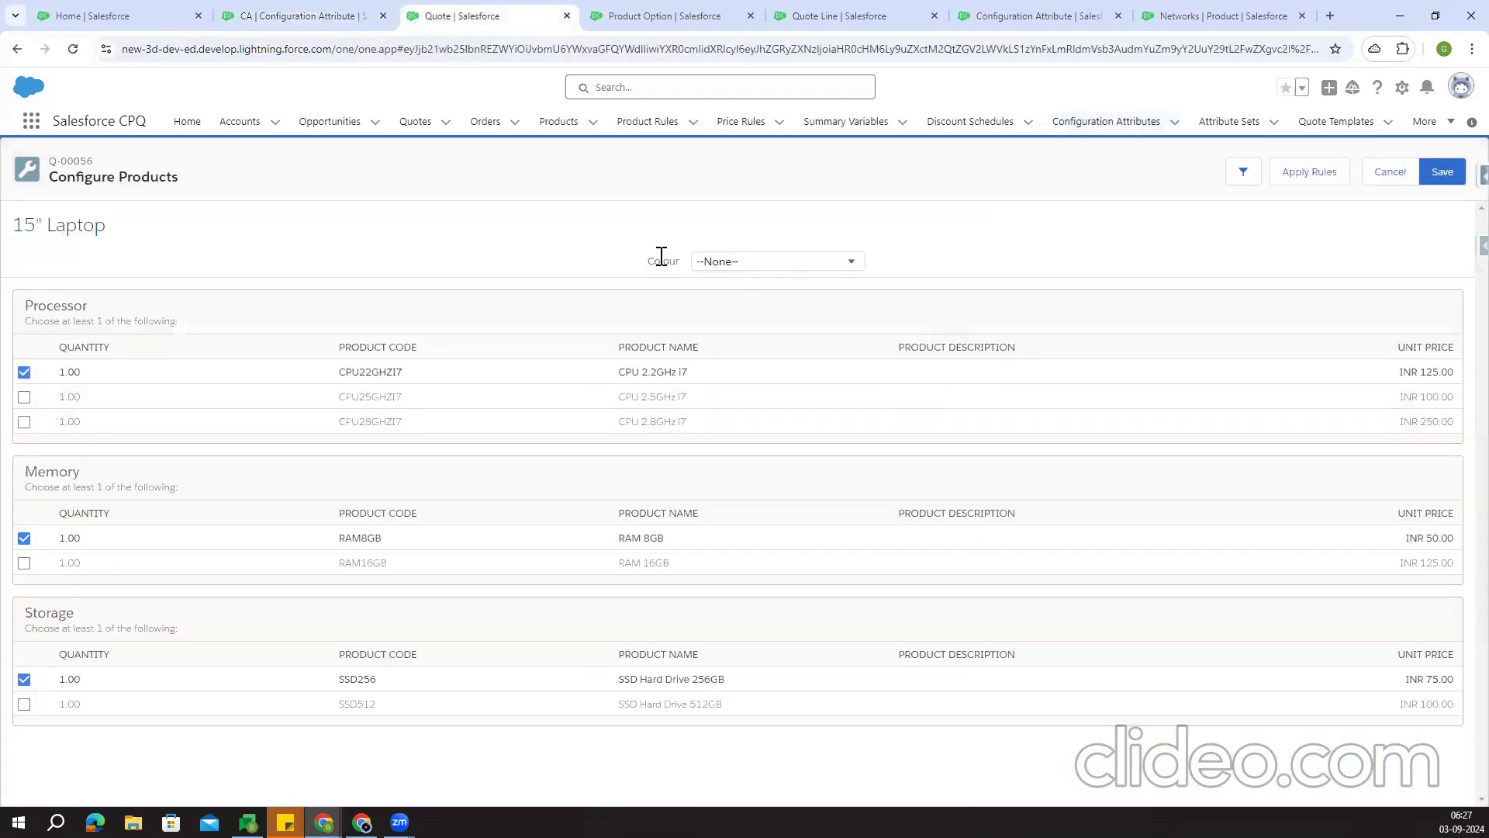
pyautogui.click(1394, 179)
pyautogui.click(638, 166)
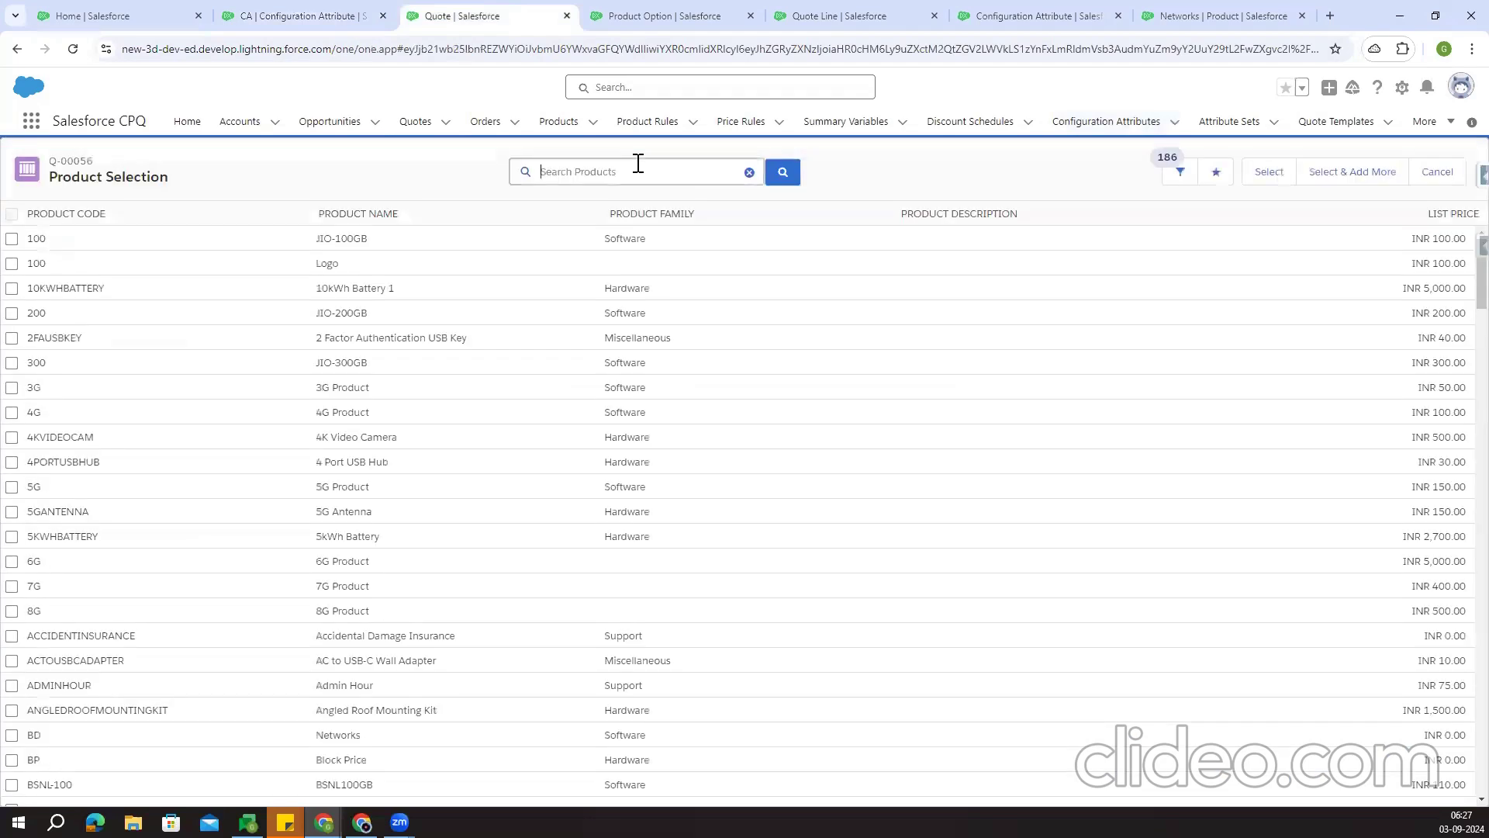
pyautogui.write('15')
pyautogui.press('Return')
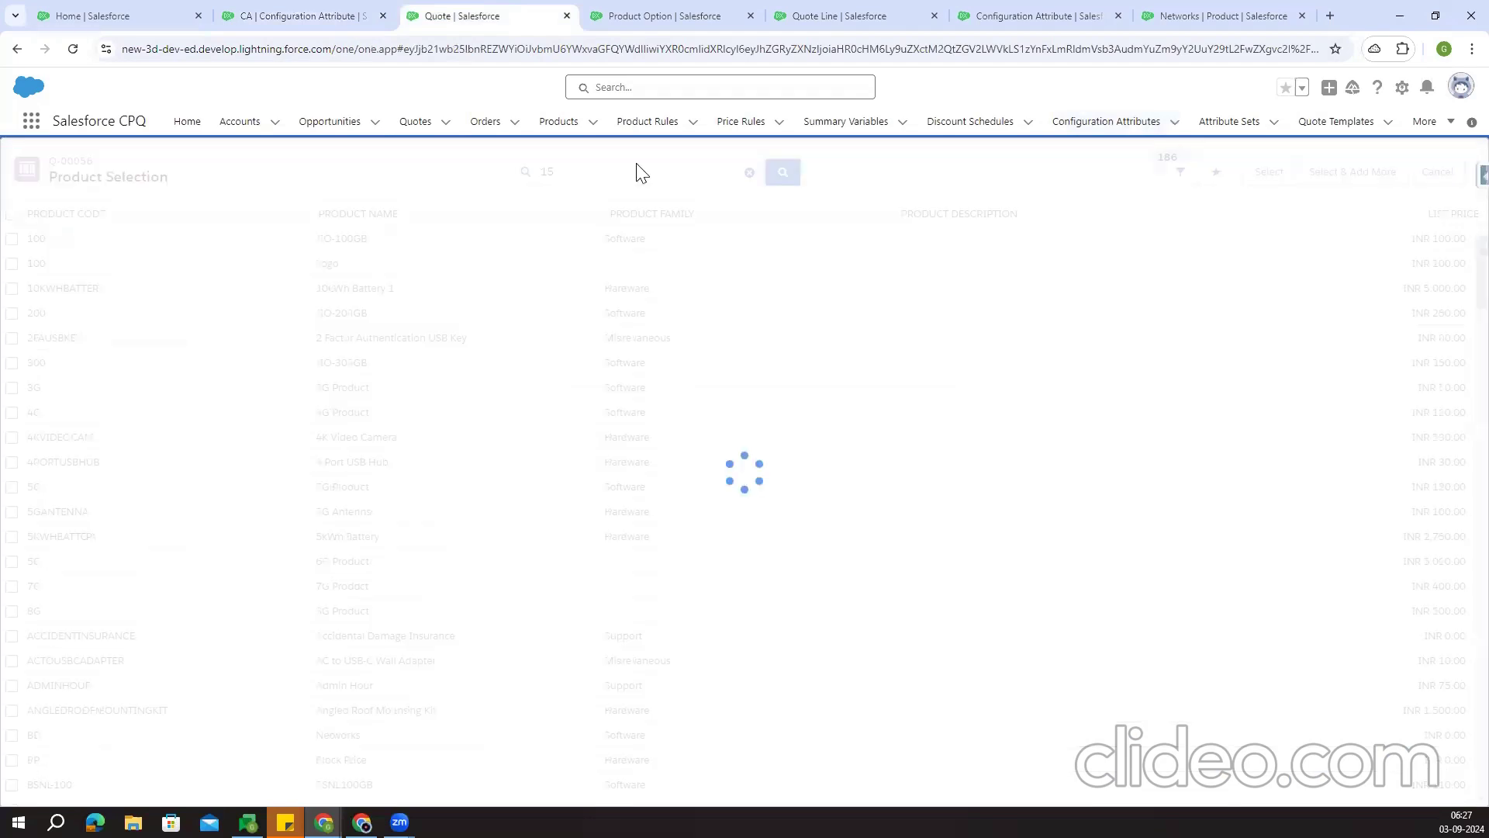
pyautogui.click(11, 239)
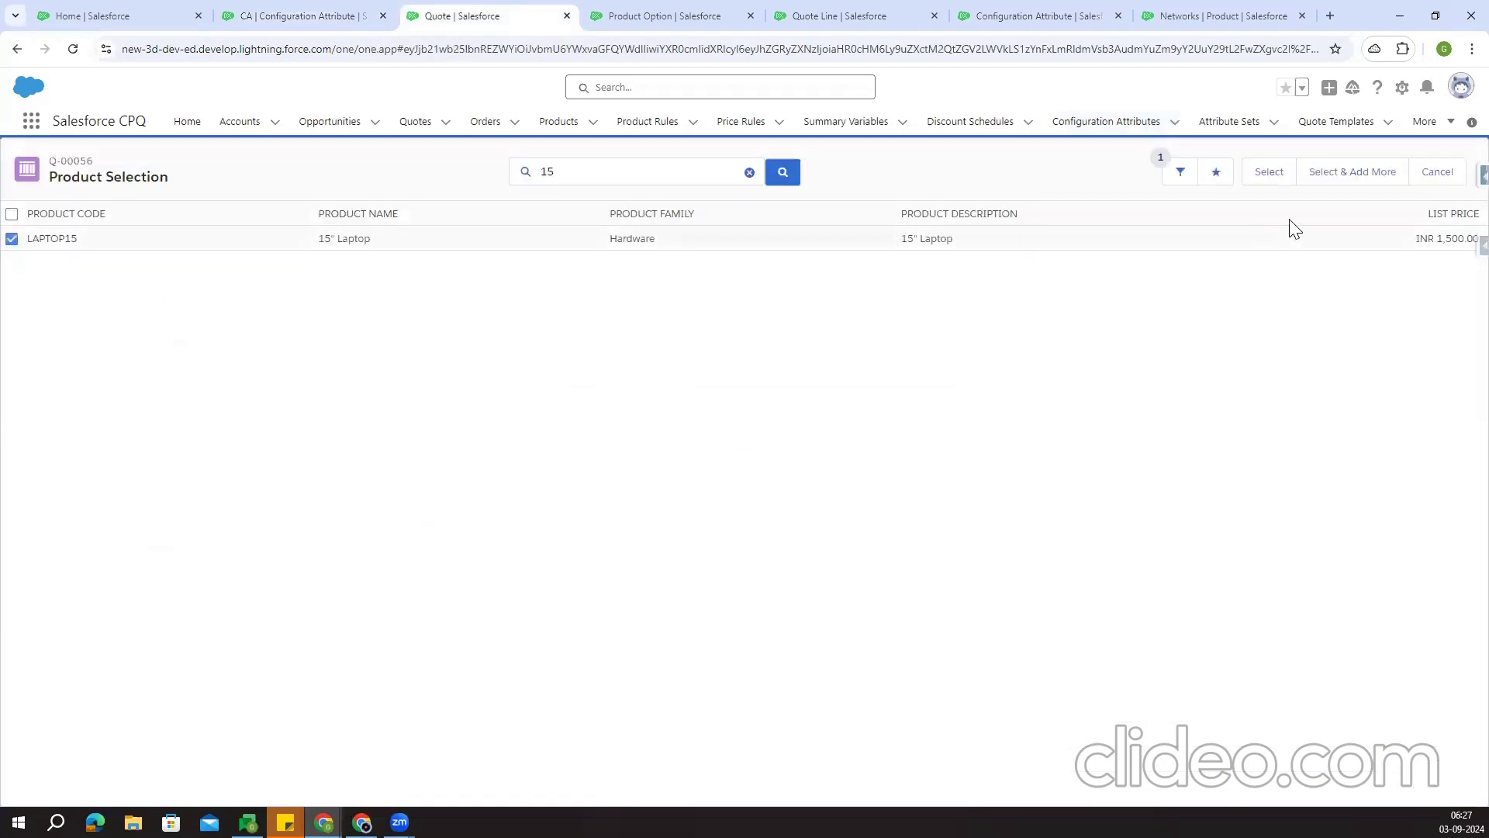
pyautogui.click(1269, 171)
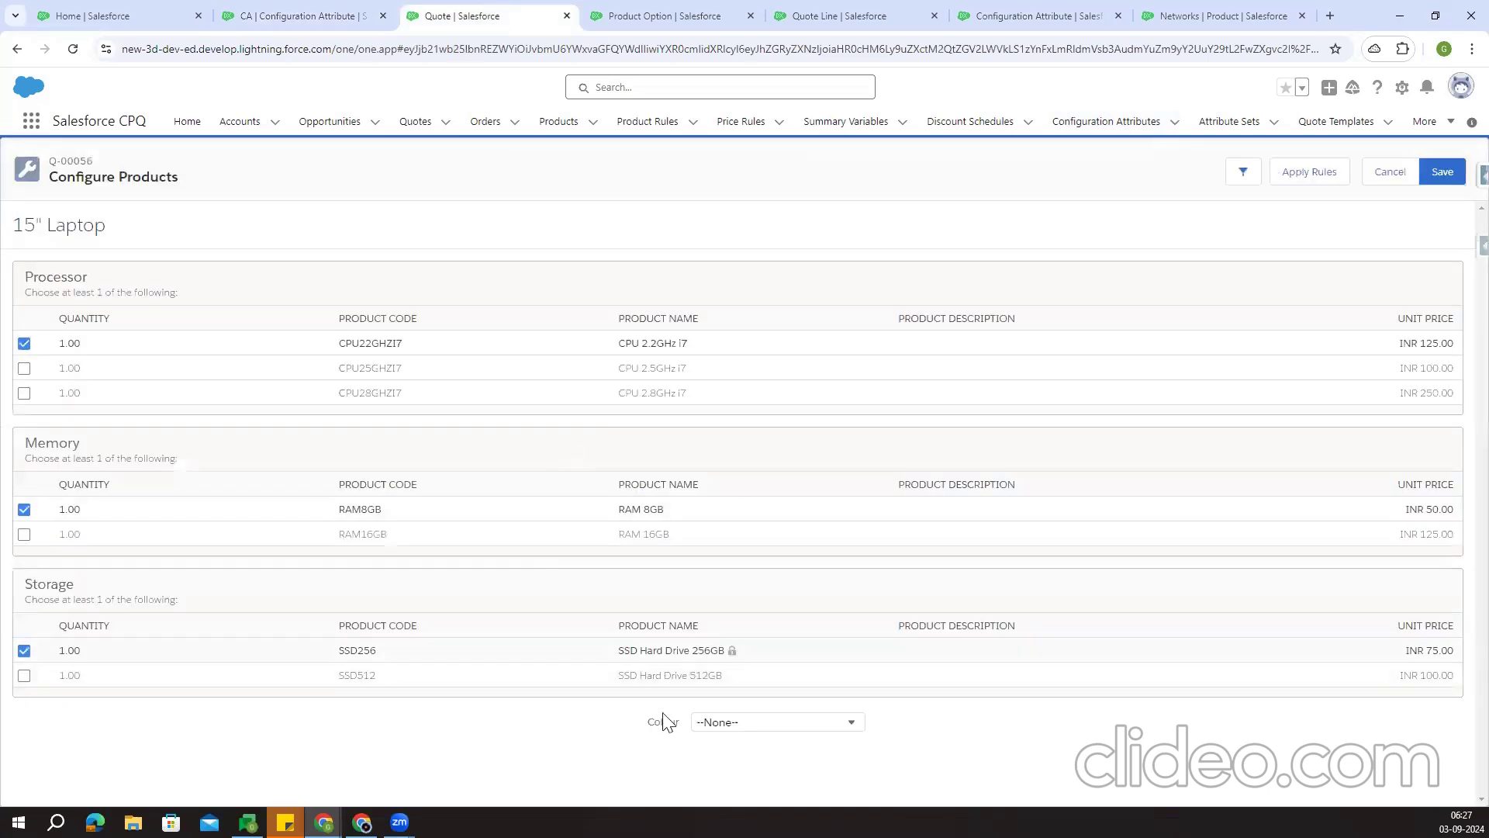
pyautogui.click(712, 723)
pyautogui.press('Down')
pyautogui.press('Down')
pyautogui.press('Down')
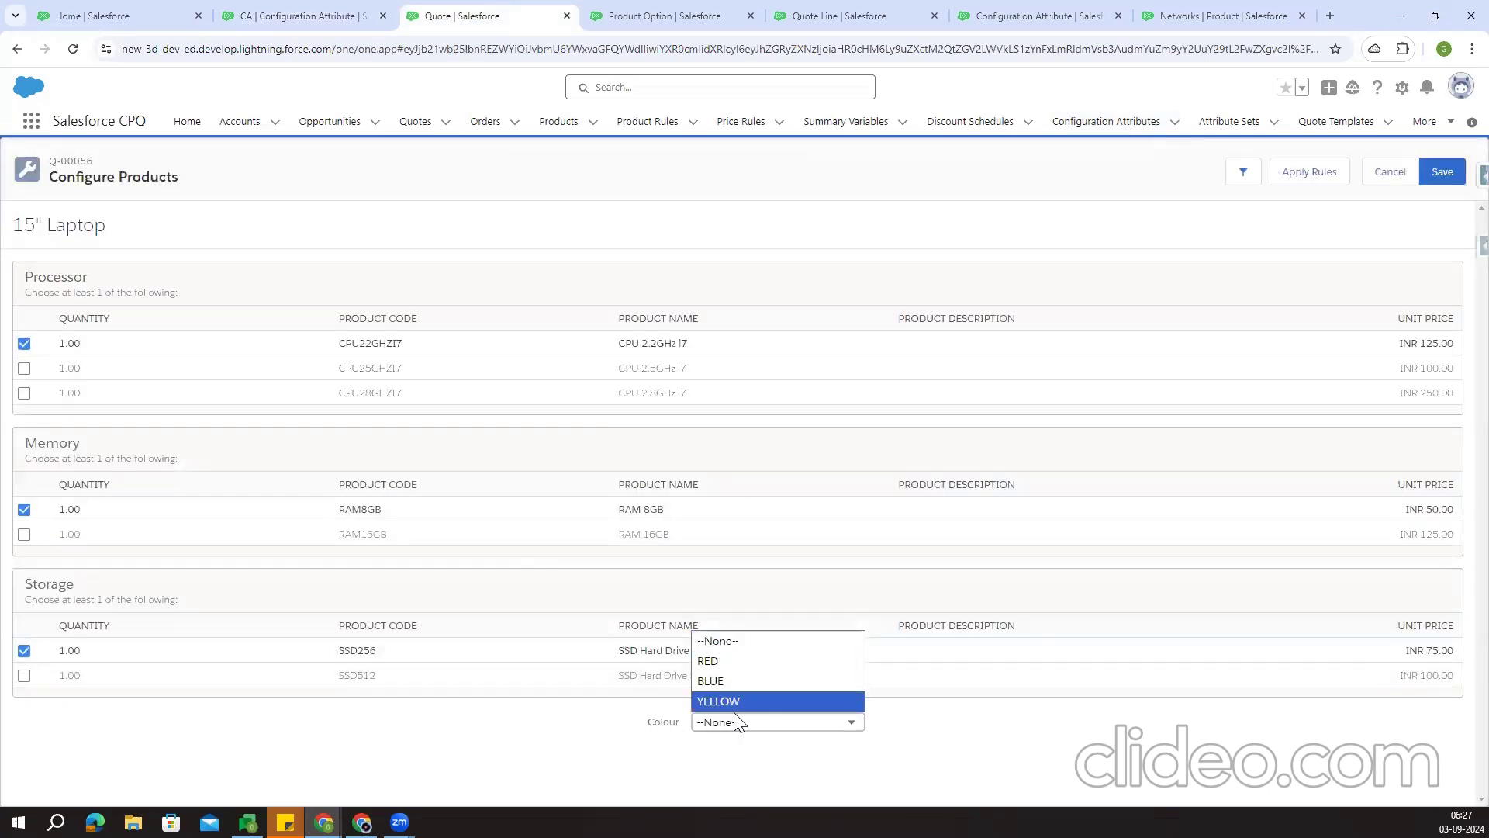
pyautogui.click(643, 732)
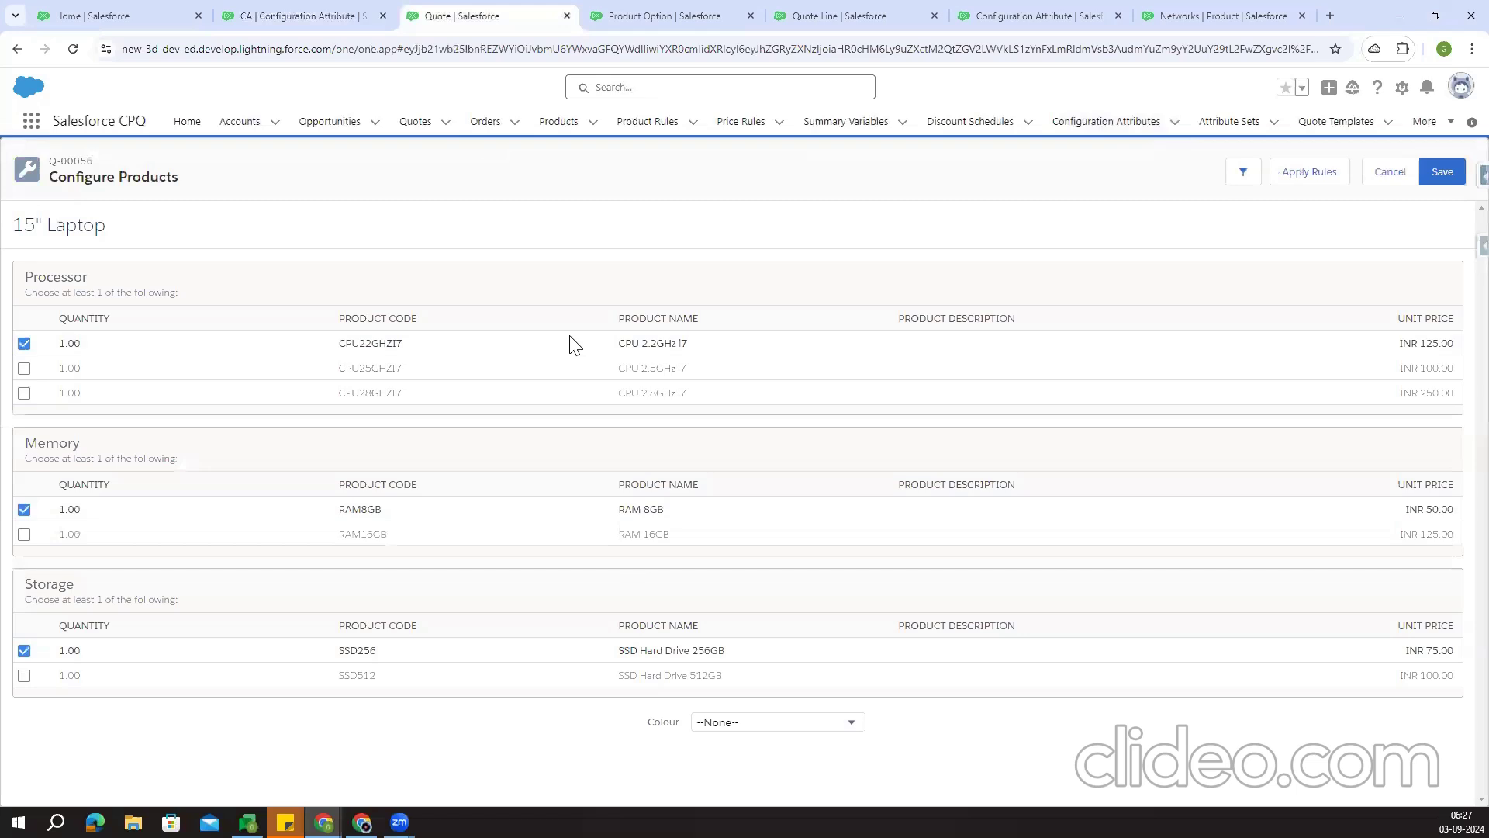
# Mark the Colour configuration attribute as Required and save it
pyautogui.click(316, 9)
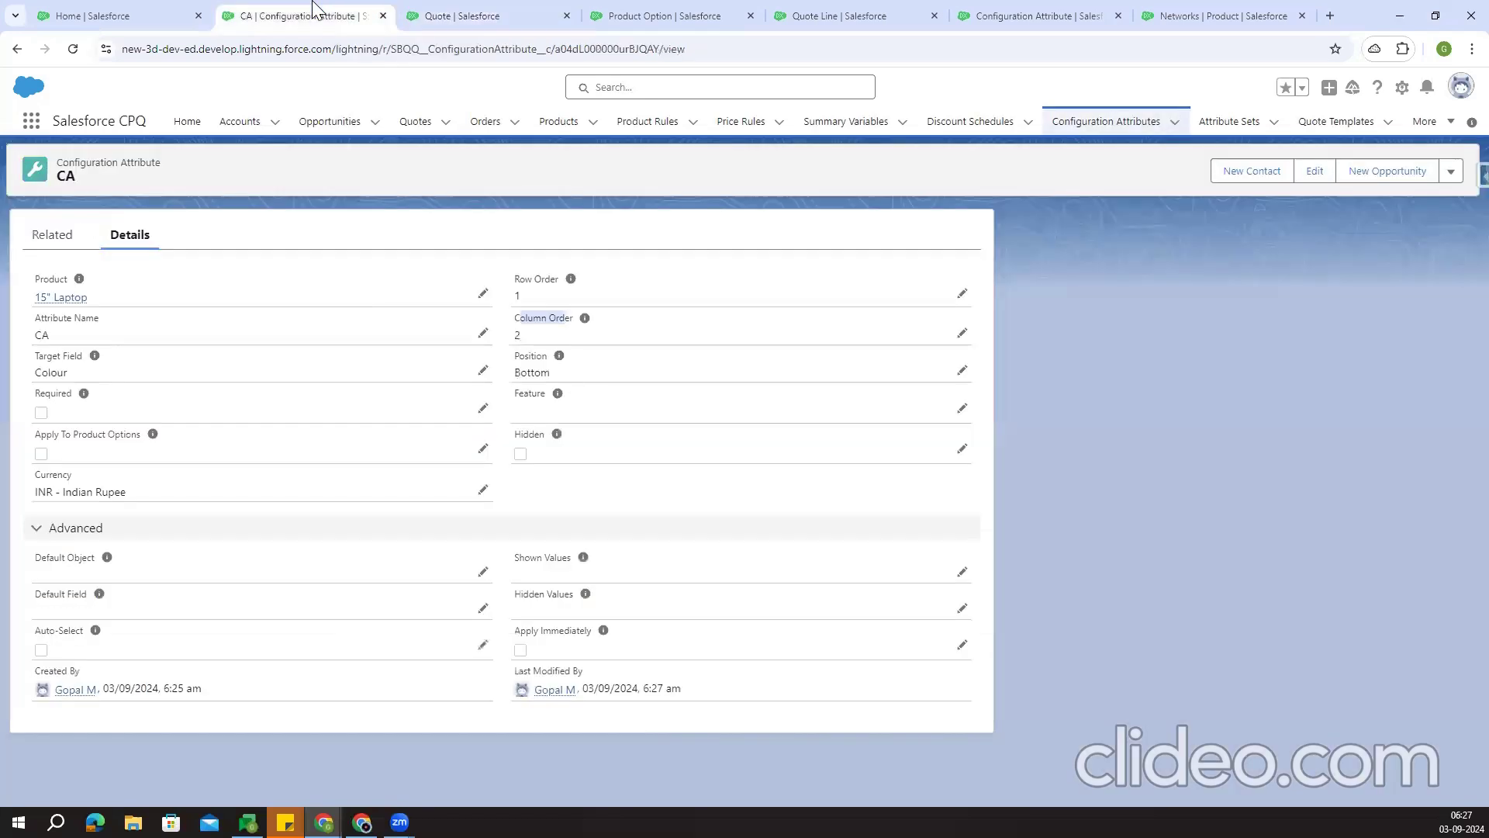
pyautogui.click(962, 371)
pyautogui.click(47, 475)
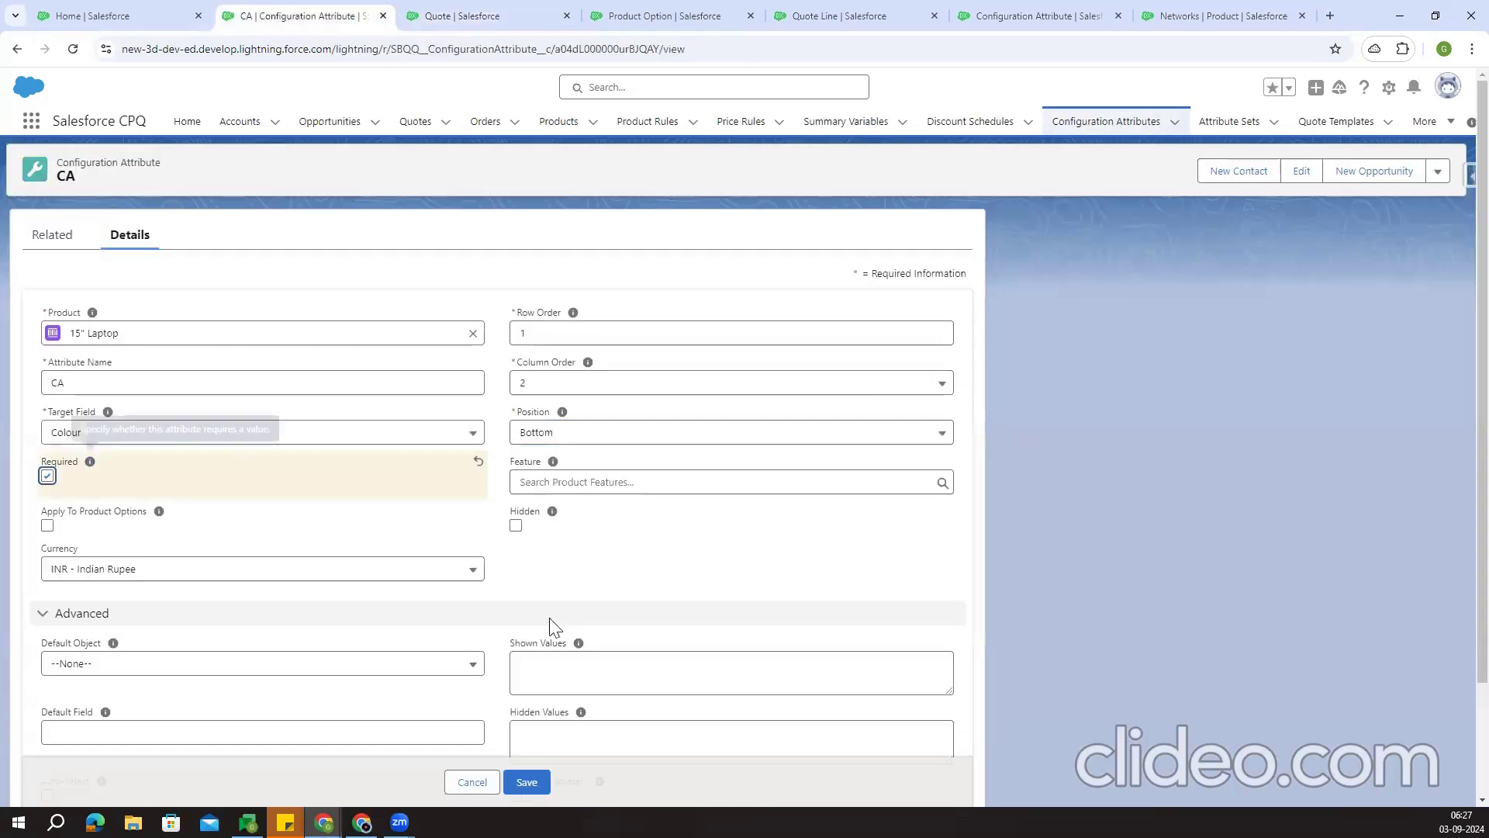
pyautogui.click(528, 782)
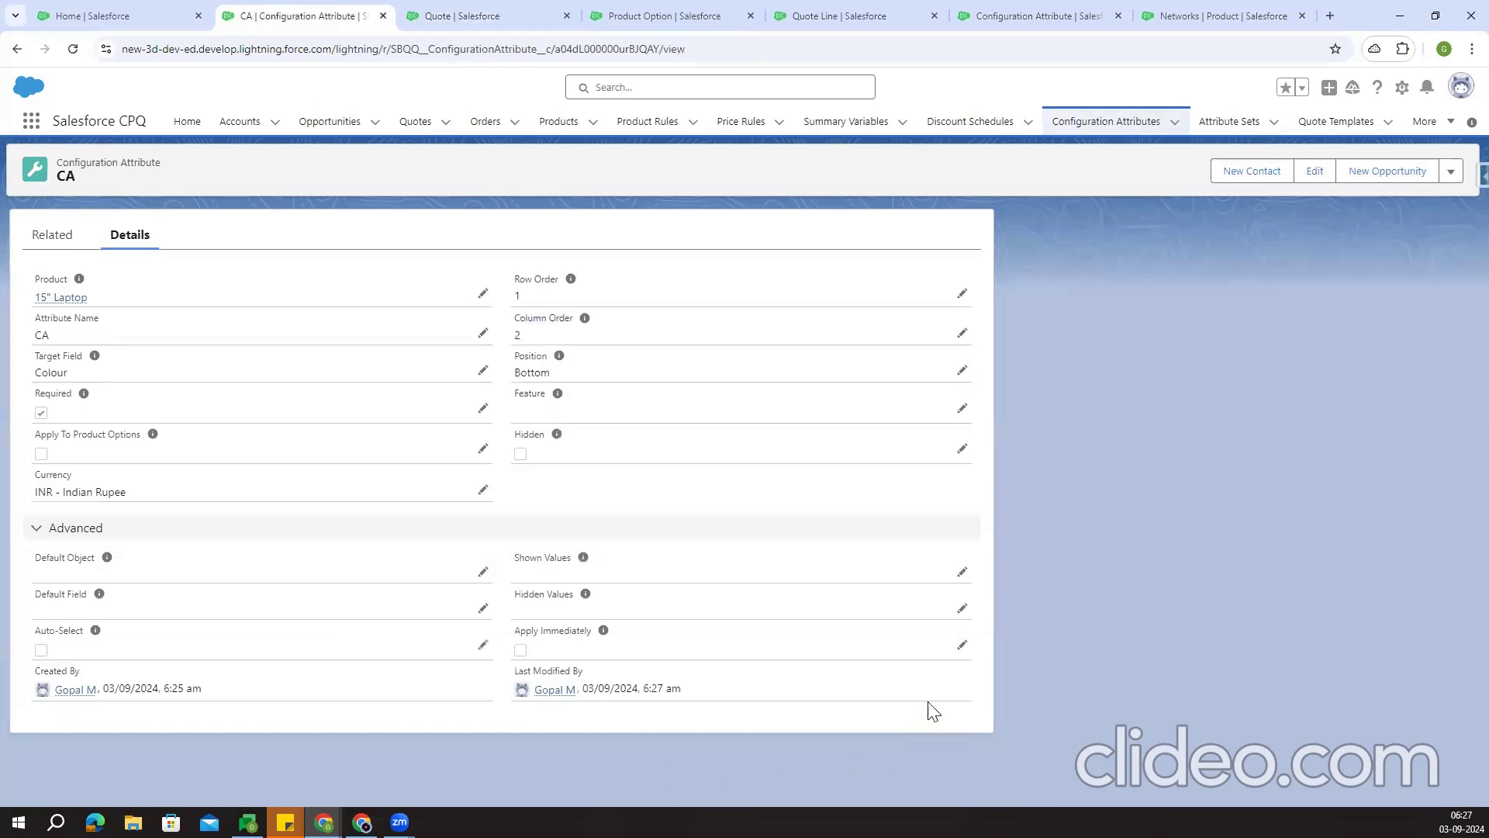
# Cancel the configuration, find the 15" Laptop again by searching 15, and check how the required Colour attribute displays
pyautogui.click(535, 11)
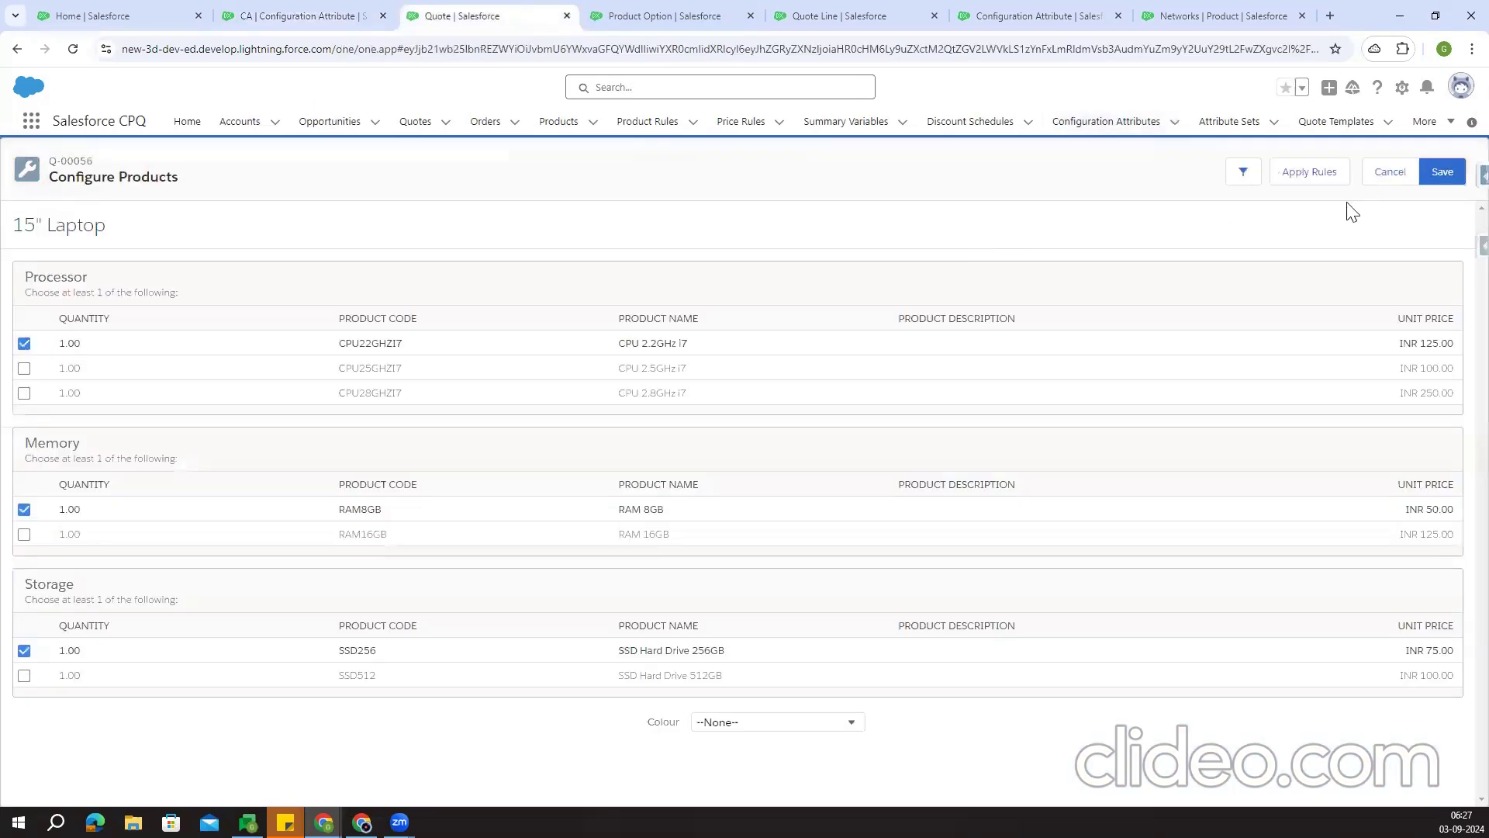
pyautogui.click(1384, 172)
pyautogui.click(567, 174)
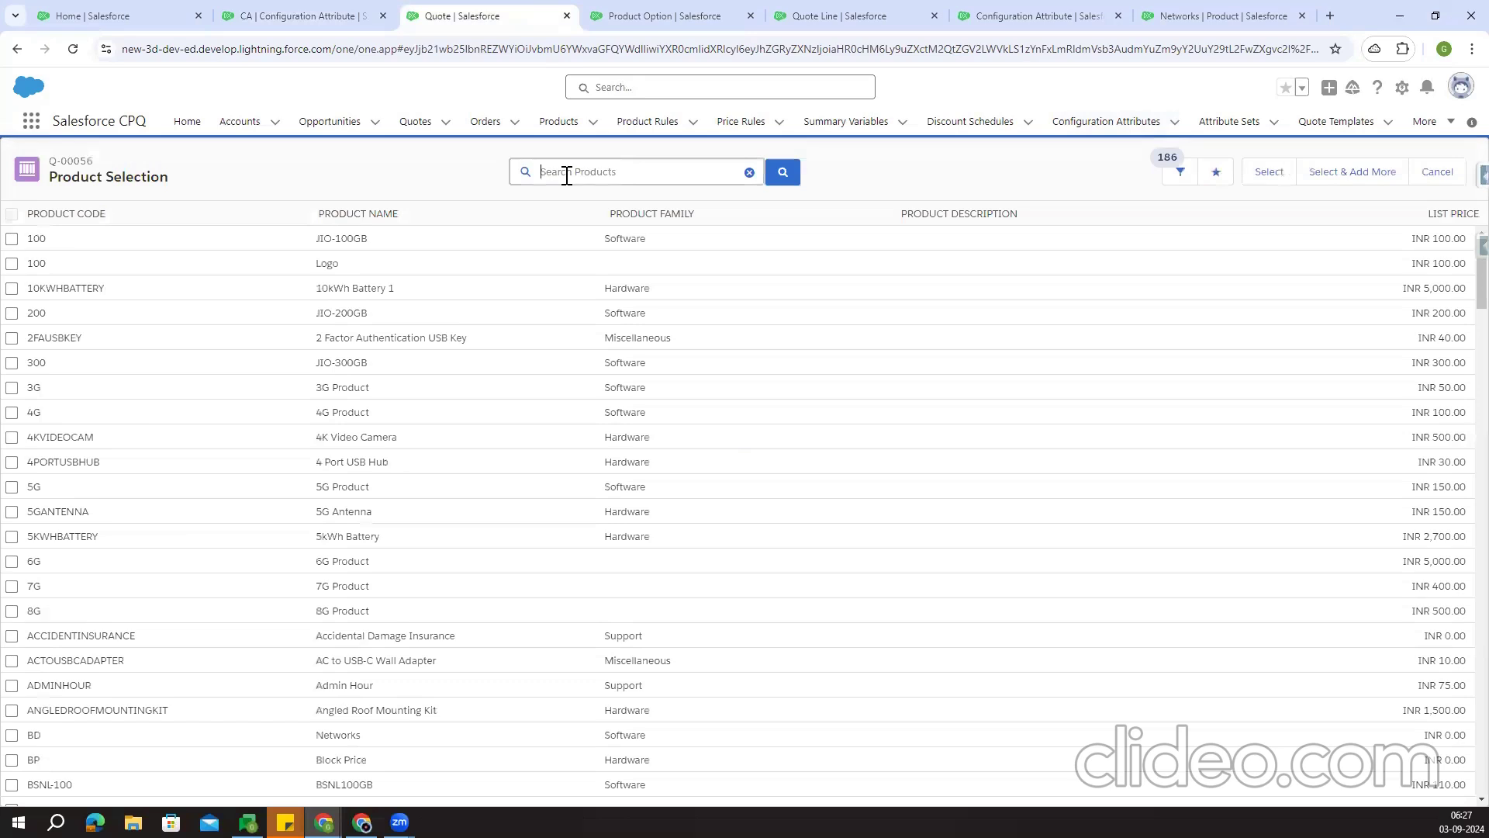
pyautogui.write('15')
pyautogui.press('Return')
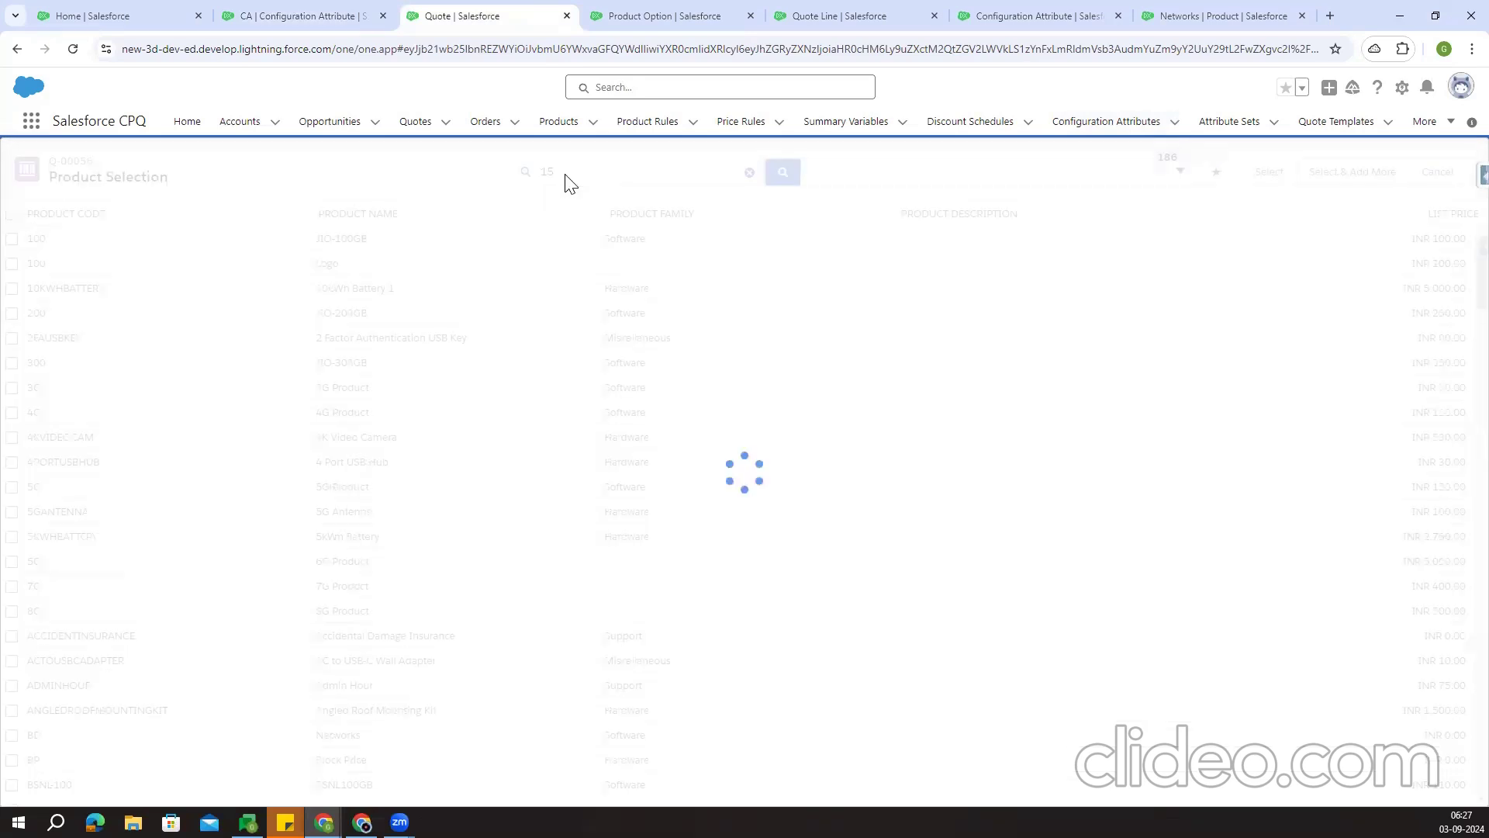
pyautogui.click(12, 238)
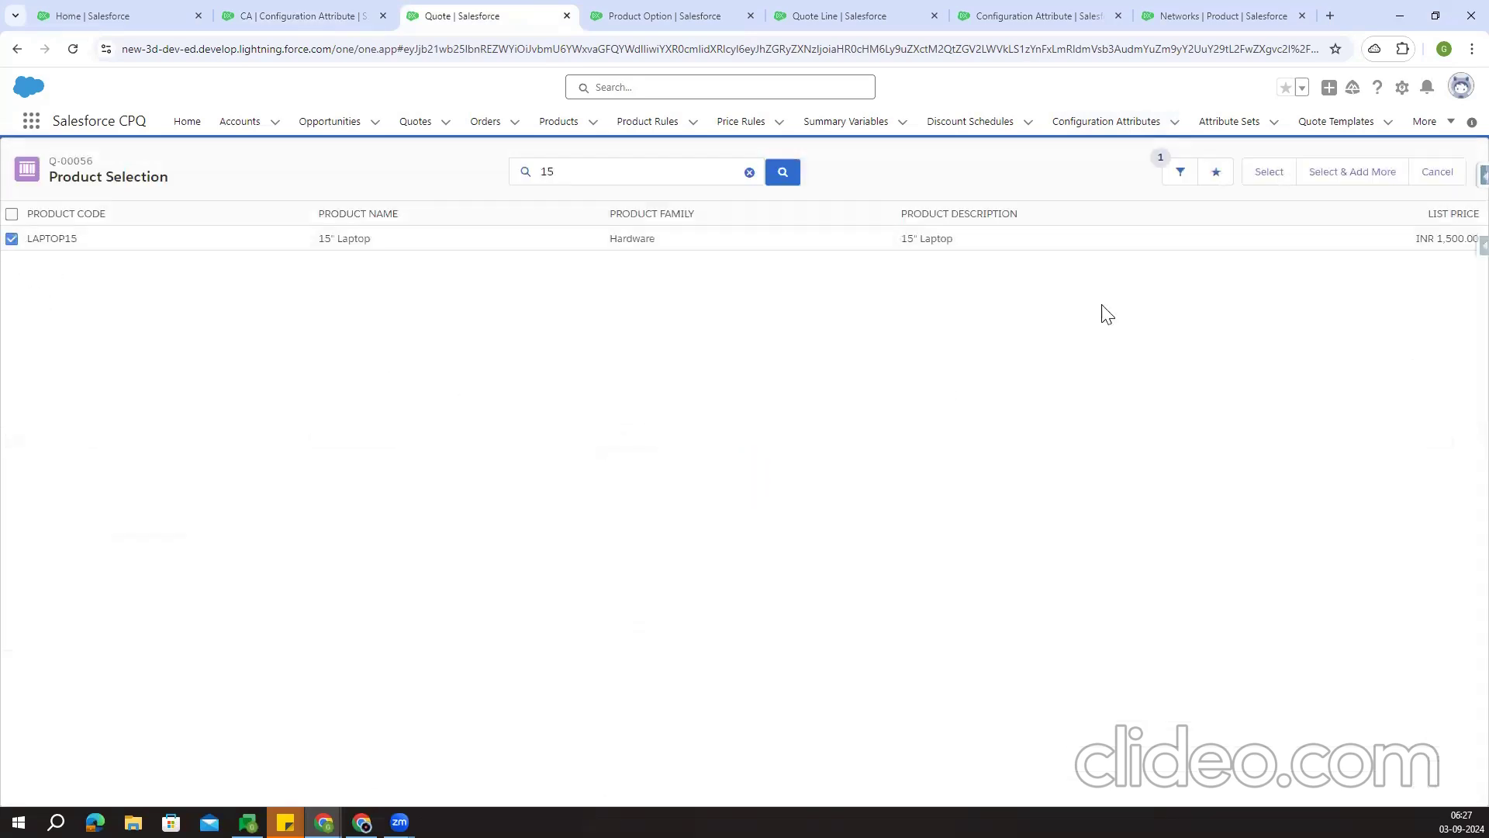
pyautogui.click(1269, 173)
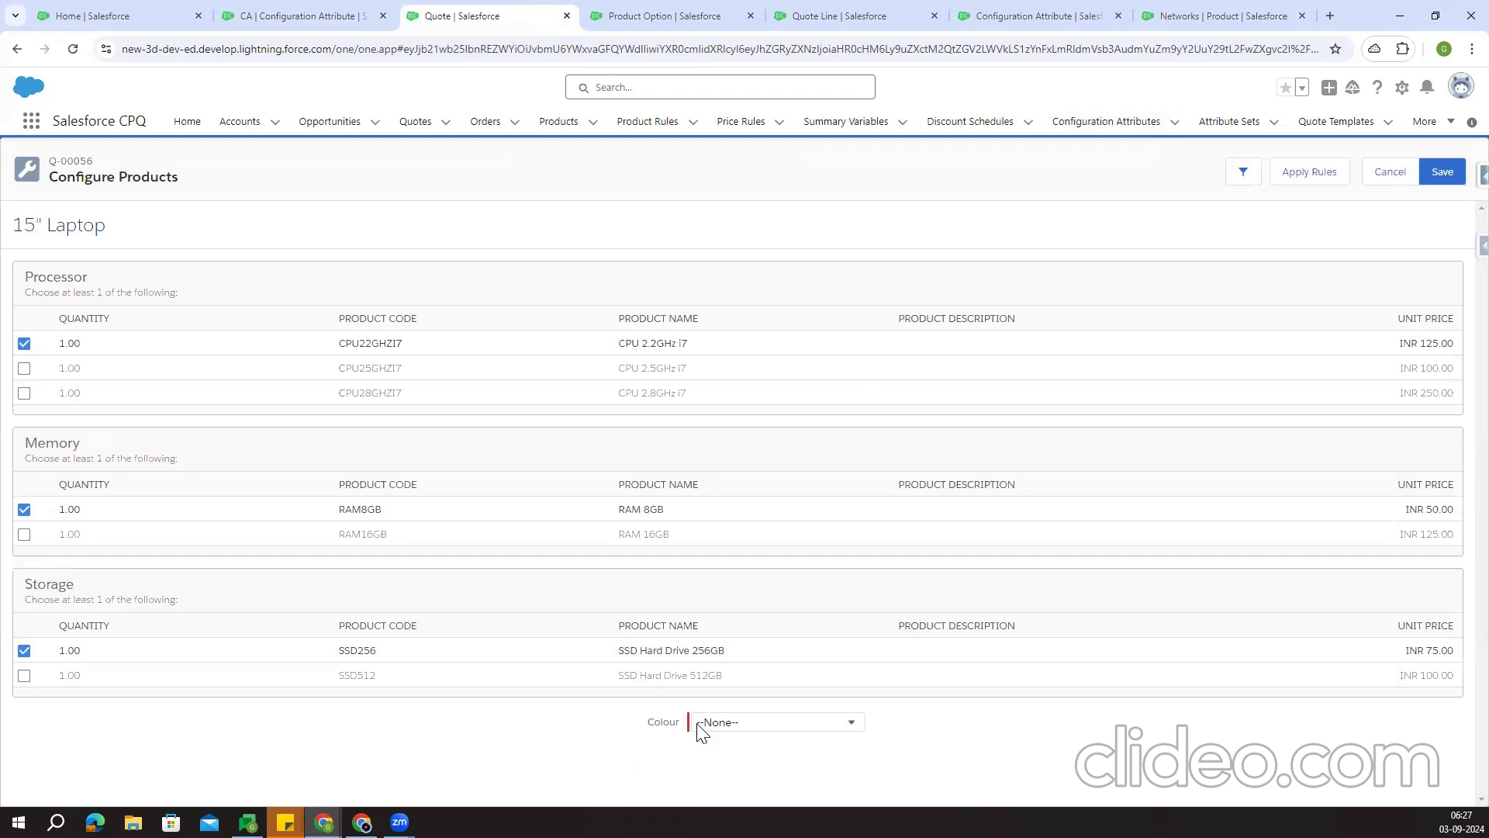
pyautogui.scroll(5, 687, 727)
pyautogui.scroll(-5, 696, 724)
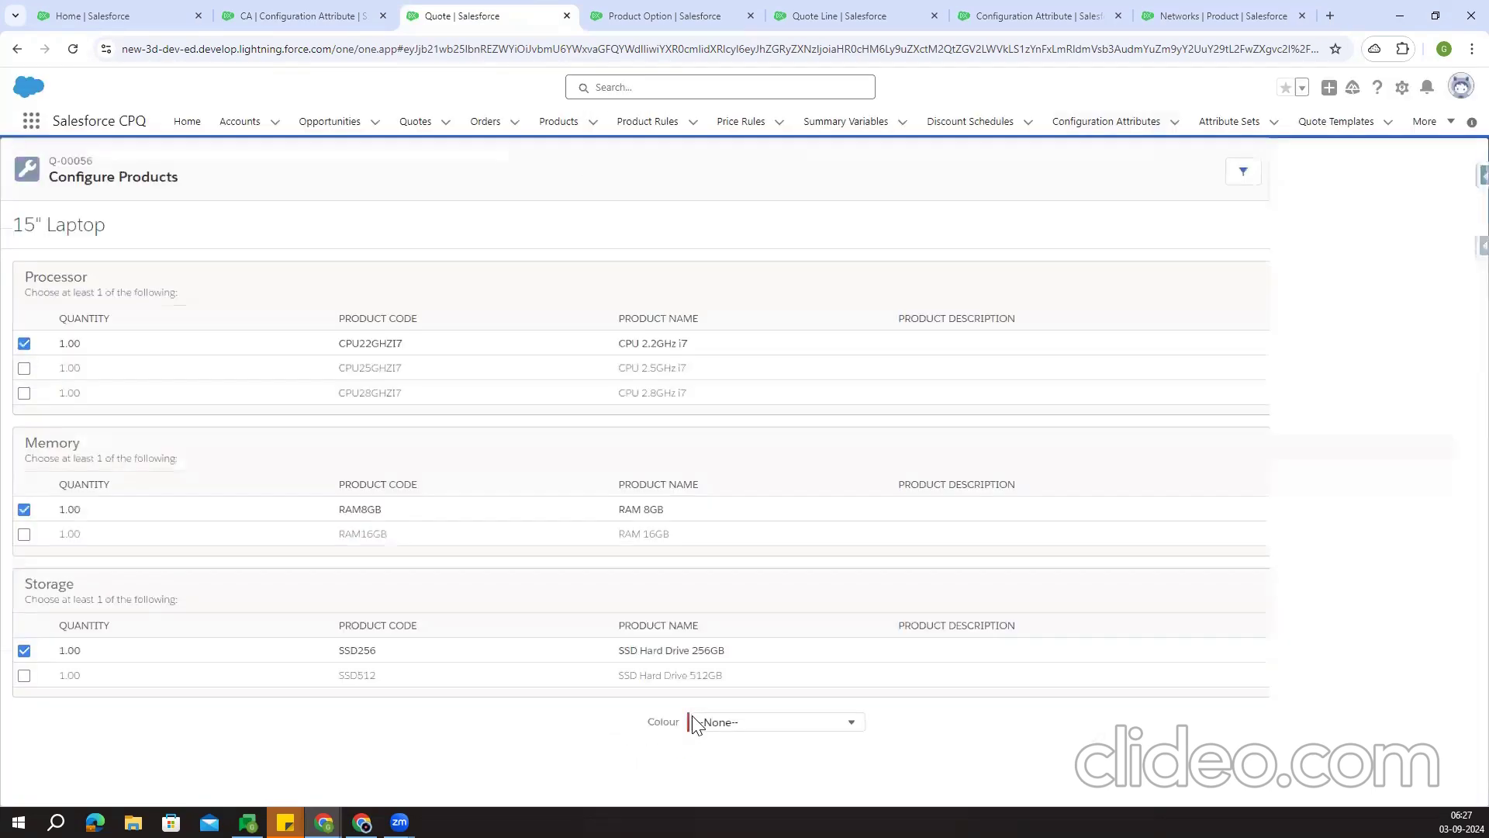
pyautogui.click(694, 721)
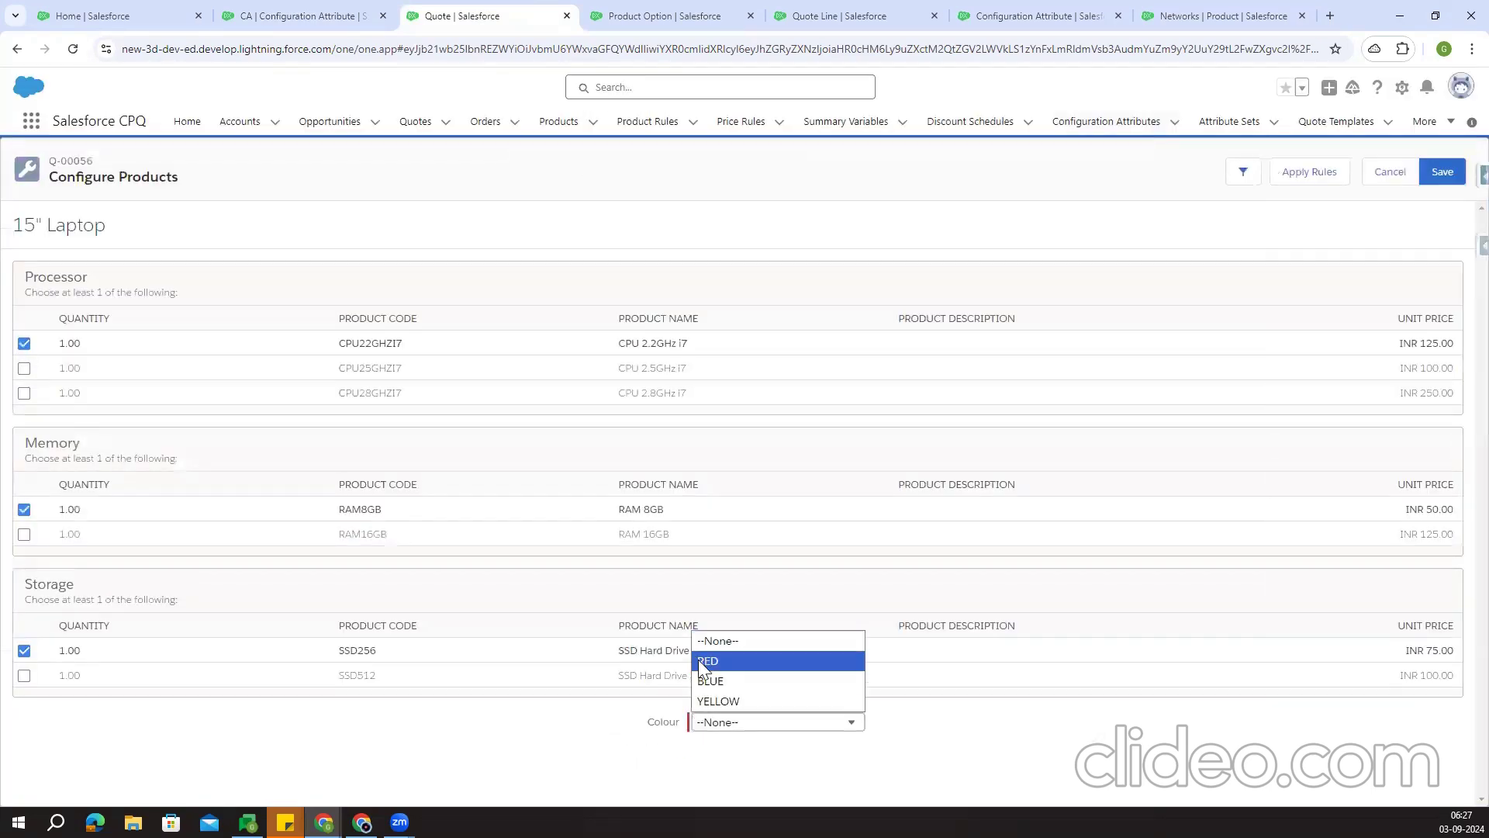
# Open the Colour configuration attribute for editing and clear its Required option
pyautogui.click(333, 14)
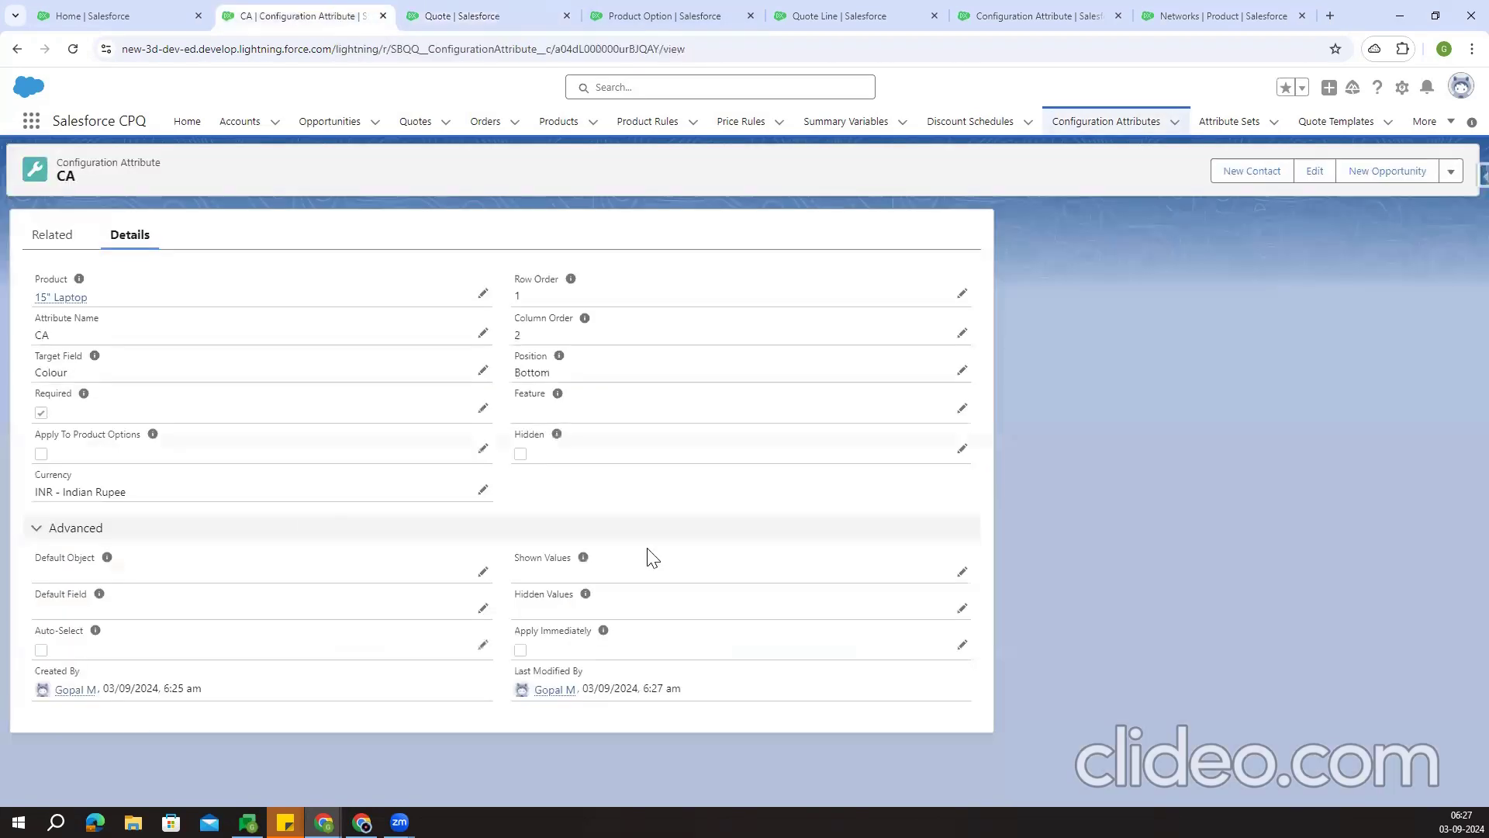
pyautogui.click(1311, 172)
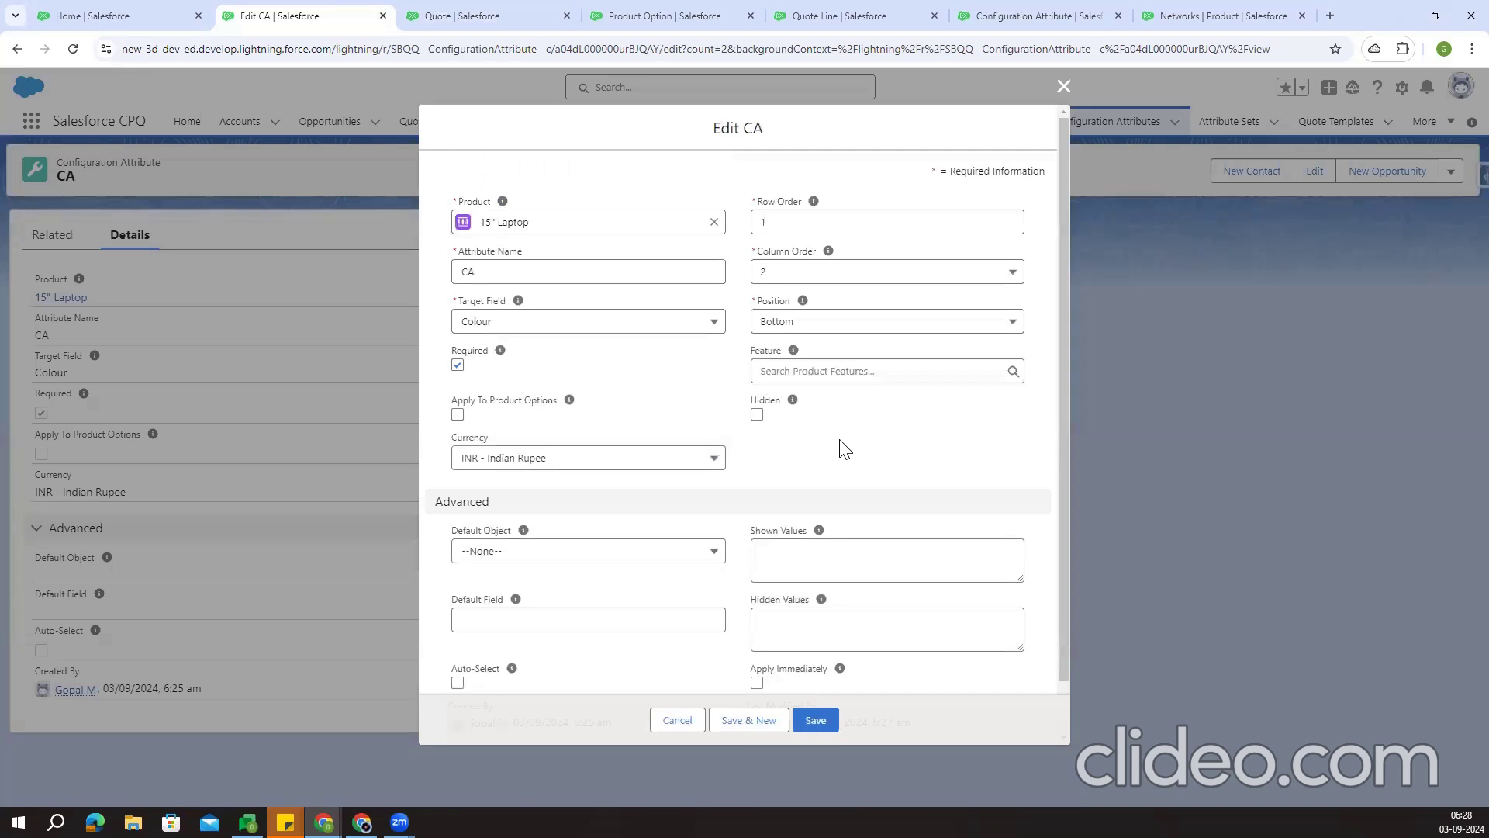
pyautogui.click(458, 365)
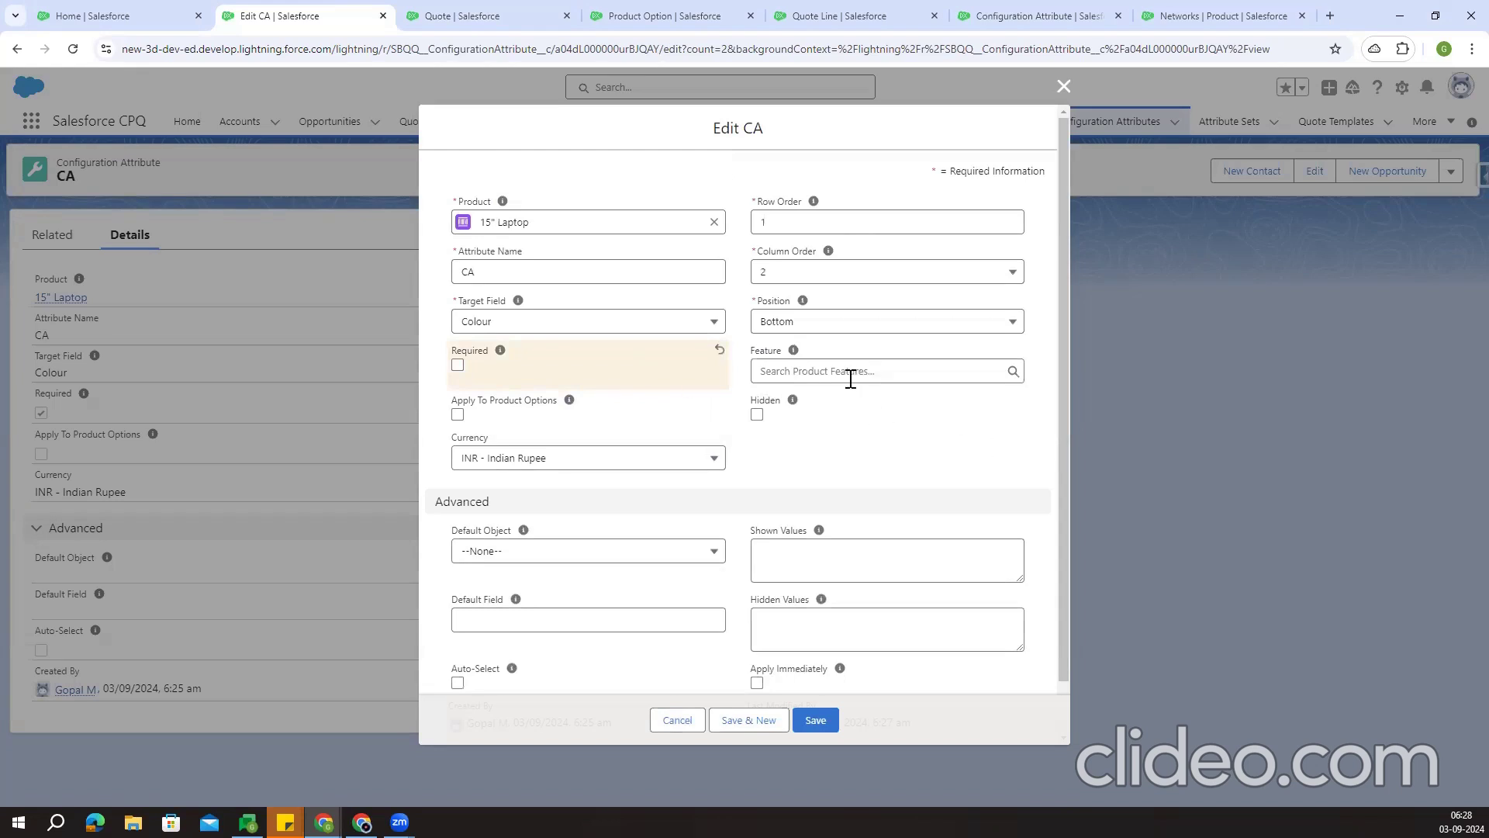
# Assign the Processor feature, copied from the 15" Laptop configuration on the quote, to the Colour configuration attribute
pyautogui.click(519, 16)
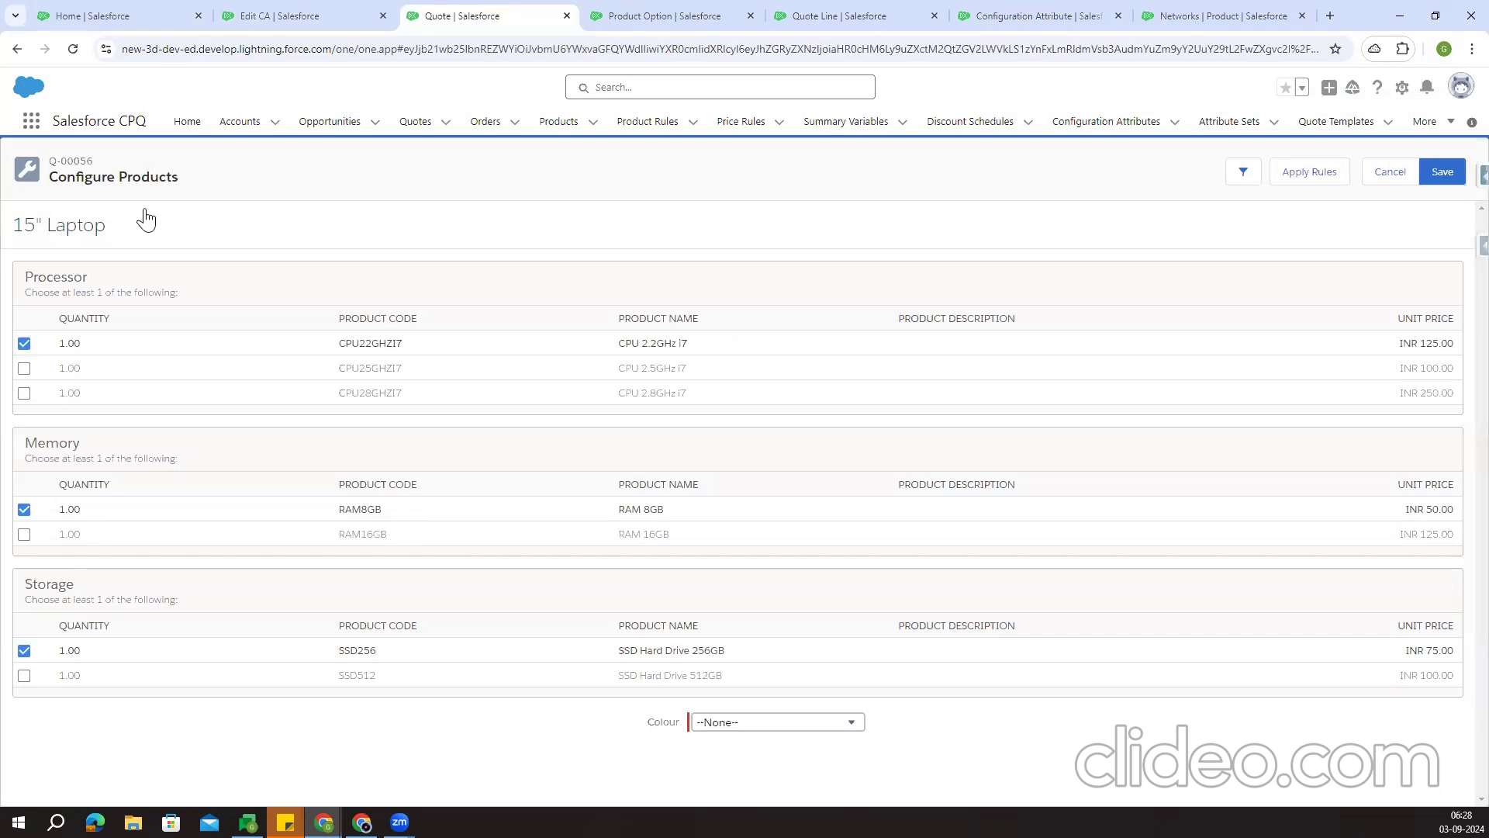
pyautogui.doubleClick(41, 277)
pyautogui.hotkey('ctrl', 'c')
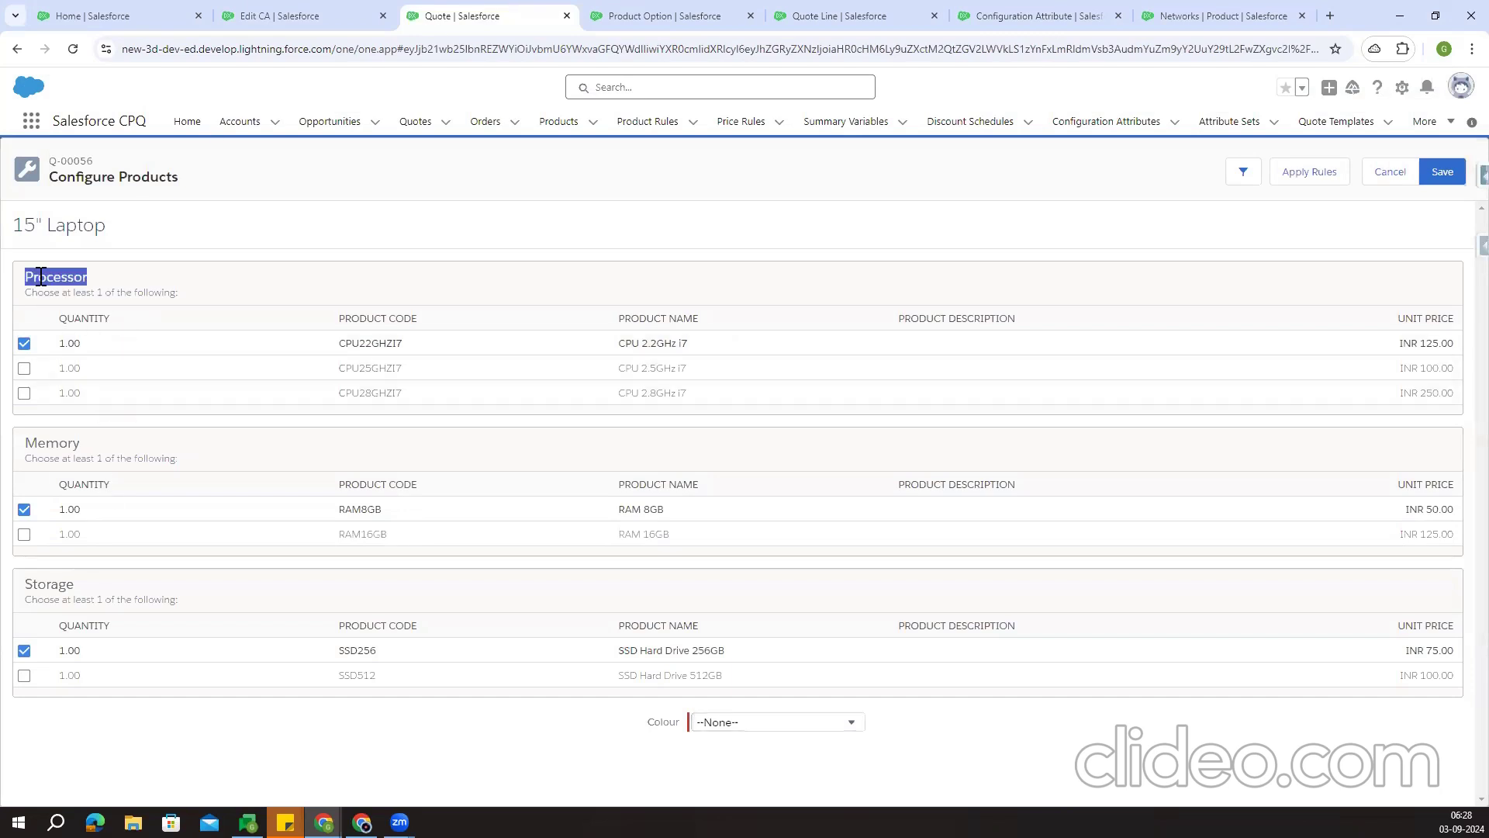
pyautogui.click(277, 15)
pyautogui.moveTo(793, 399)
pyautogui.click(877, 372)
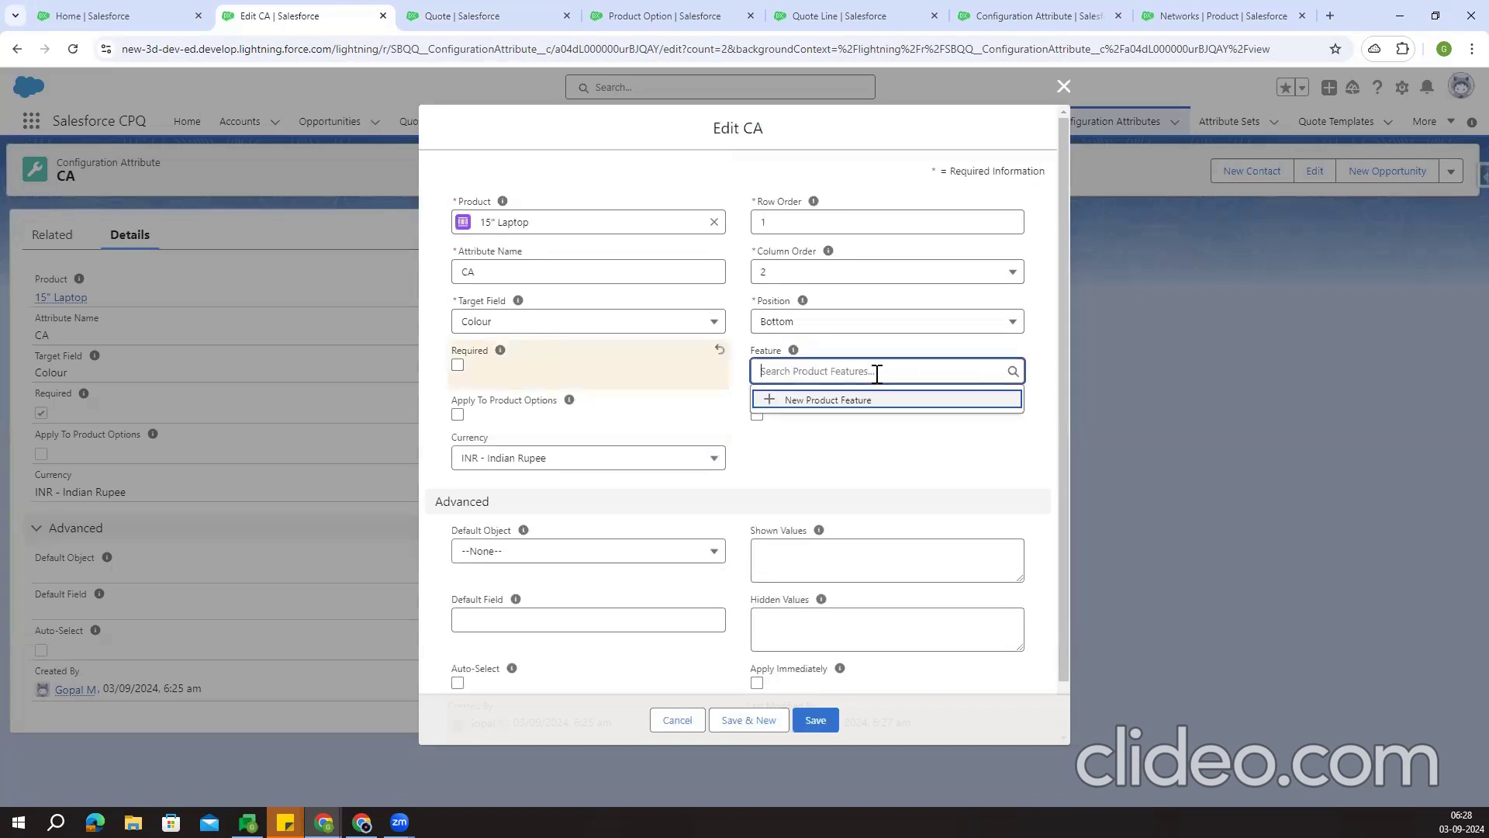
pyautogui.hotkey('ctrl', 'v')
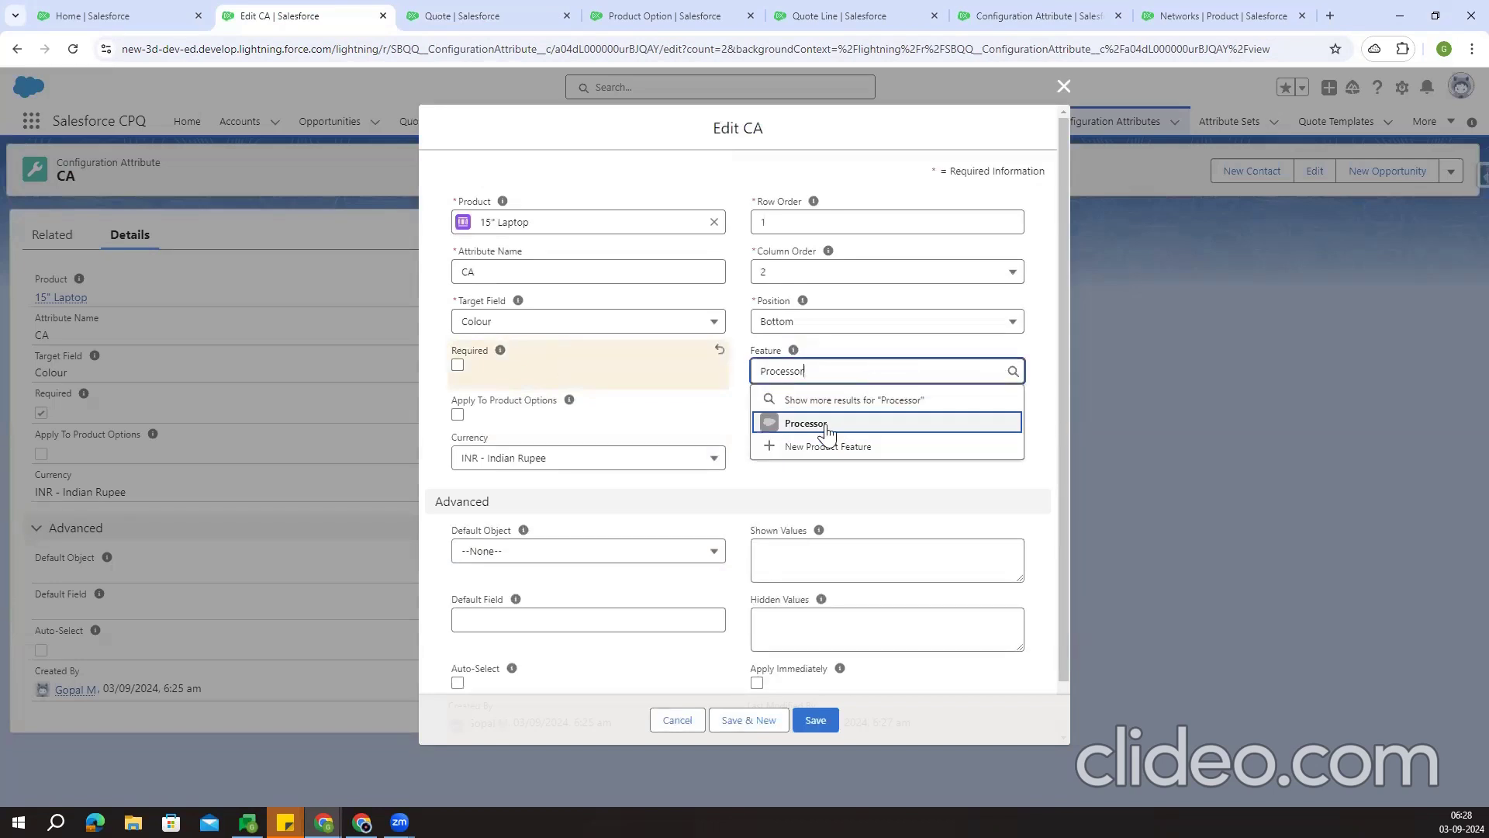
pyautogui.click(822, 425)
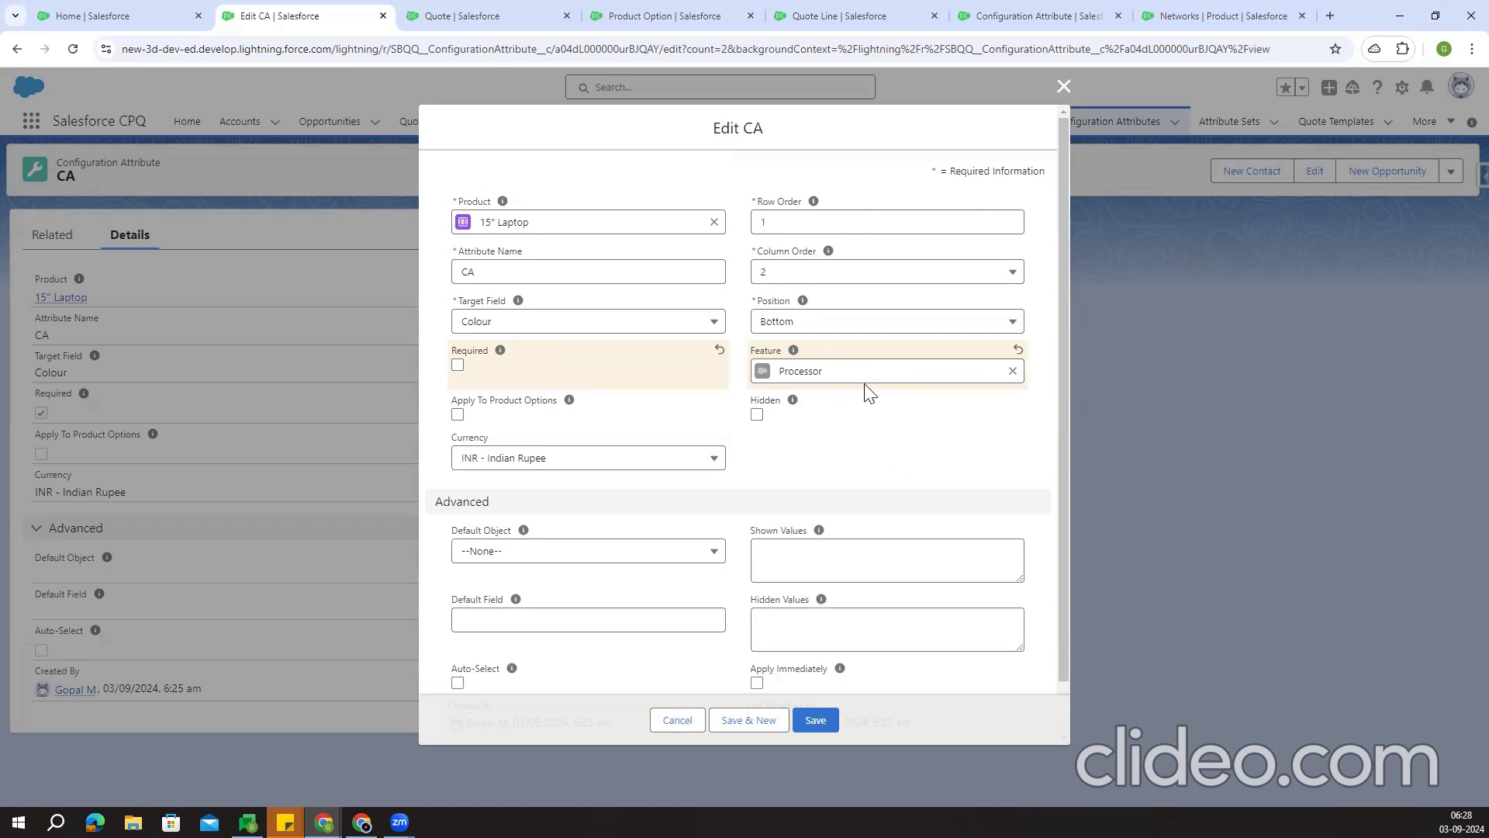
# Change the Colour configuration attribute's position to Top and save the record
pyautogui.click(434, 11)
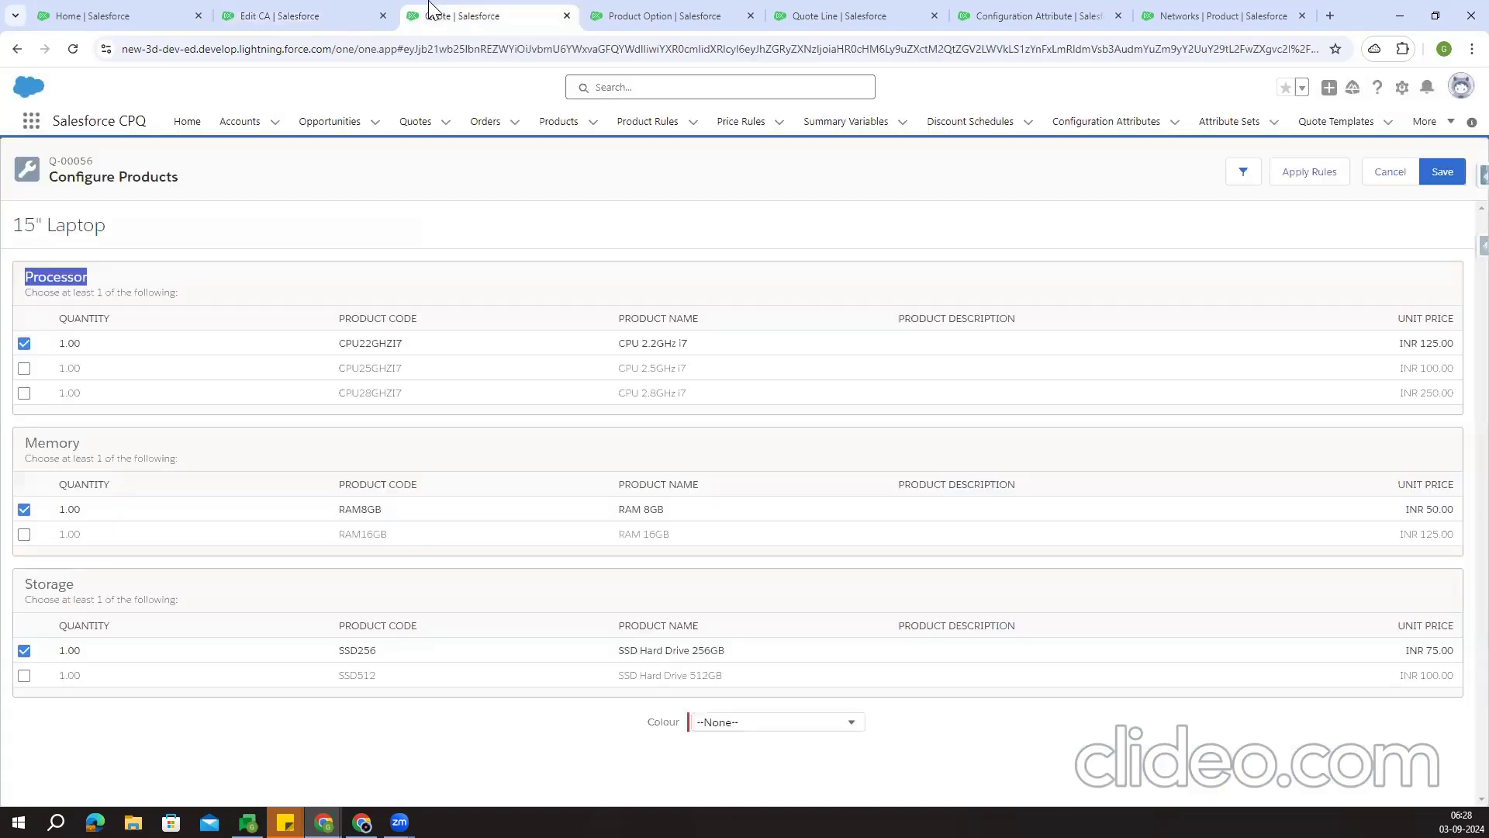
pyautogui.click(262, 242)
pyautogui.click(325, 16)
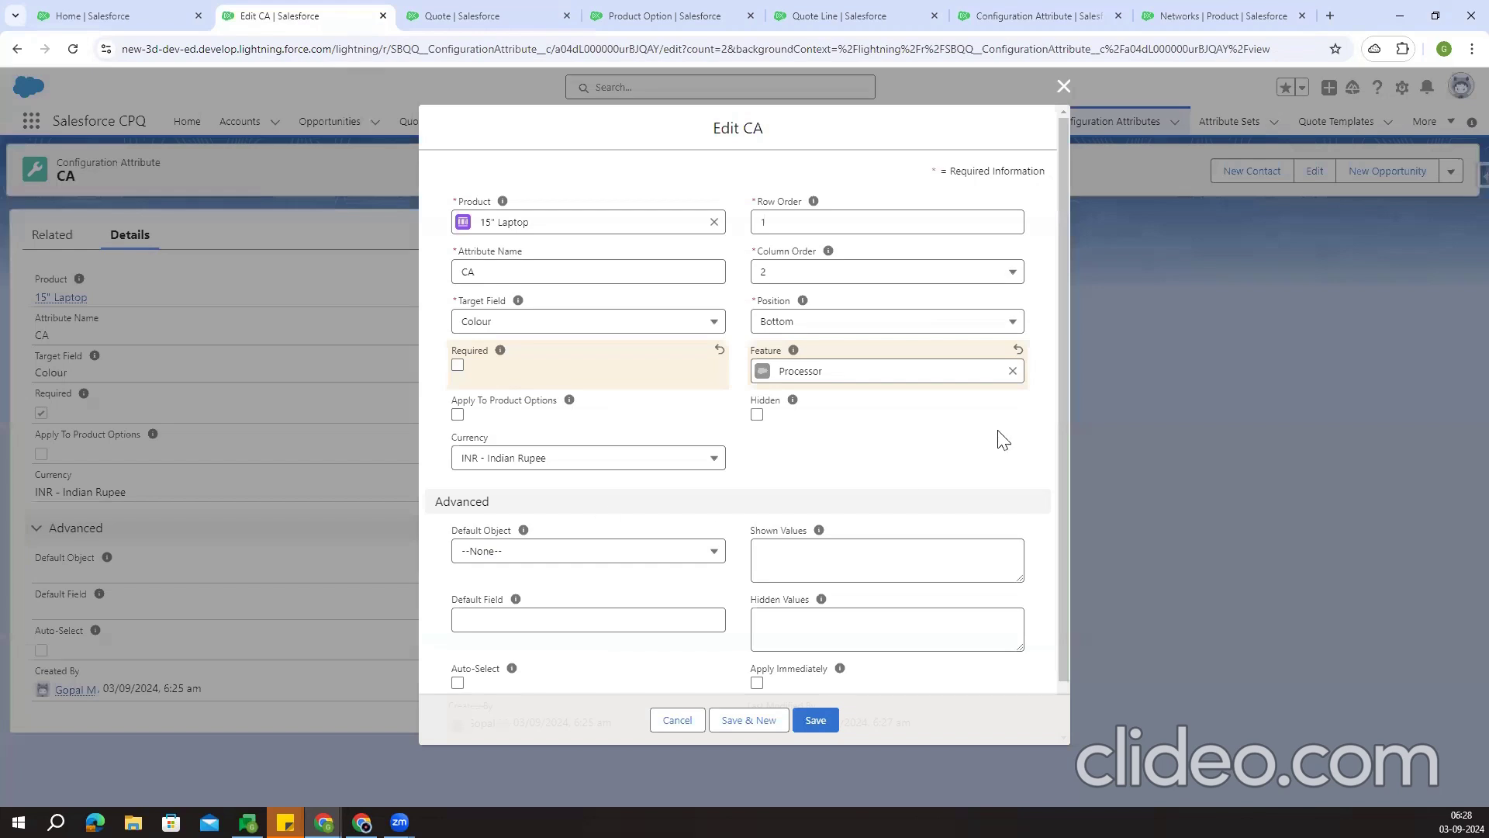
pyautogui.click(799, 327)
pyautogui.click(801, 378)
pyautogui.click(819, 723)
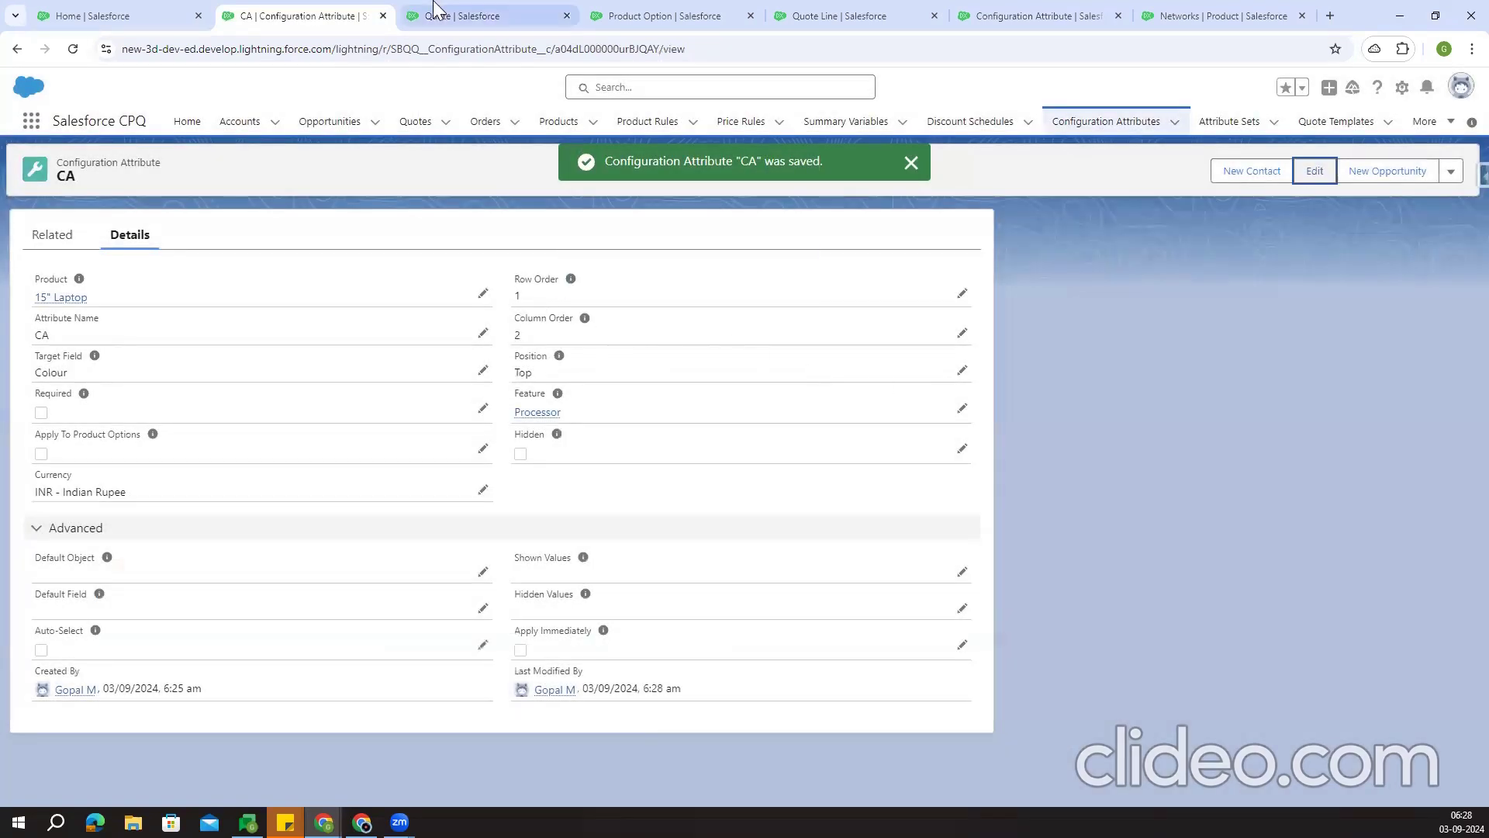
# Cancel the quote's configuration, reopen the 15" Laptop through a product search for 15, and check where Colour appears relative to the Processor feature
pyautogui.click(436, 11)
pyautogui.click(1392, 175)
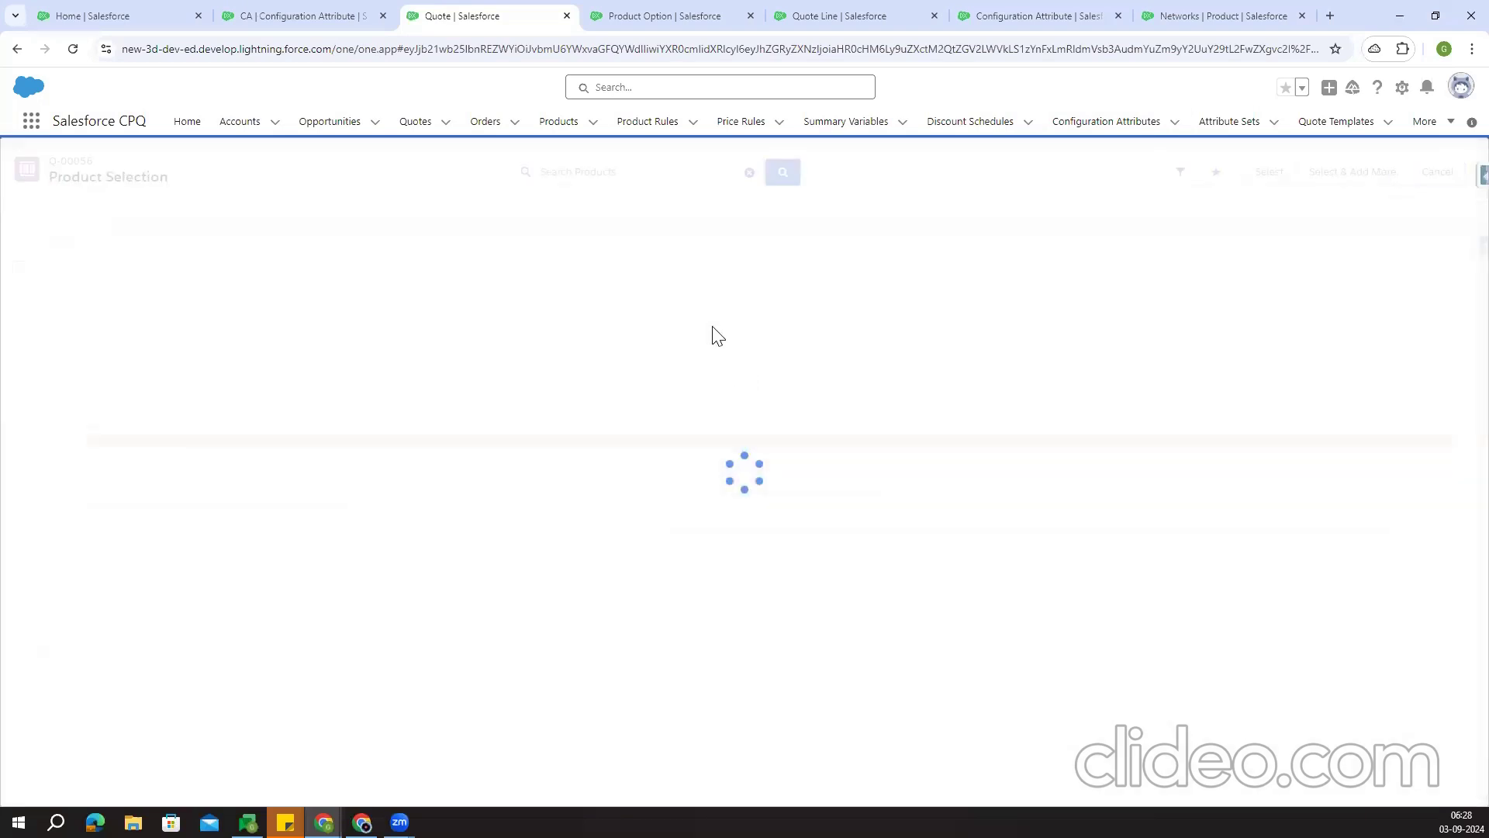
pyautogui.click(620, 166)
pyautogui.write('15')
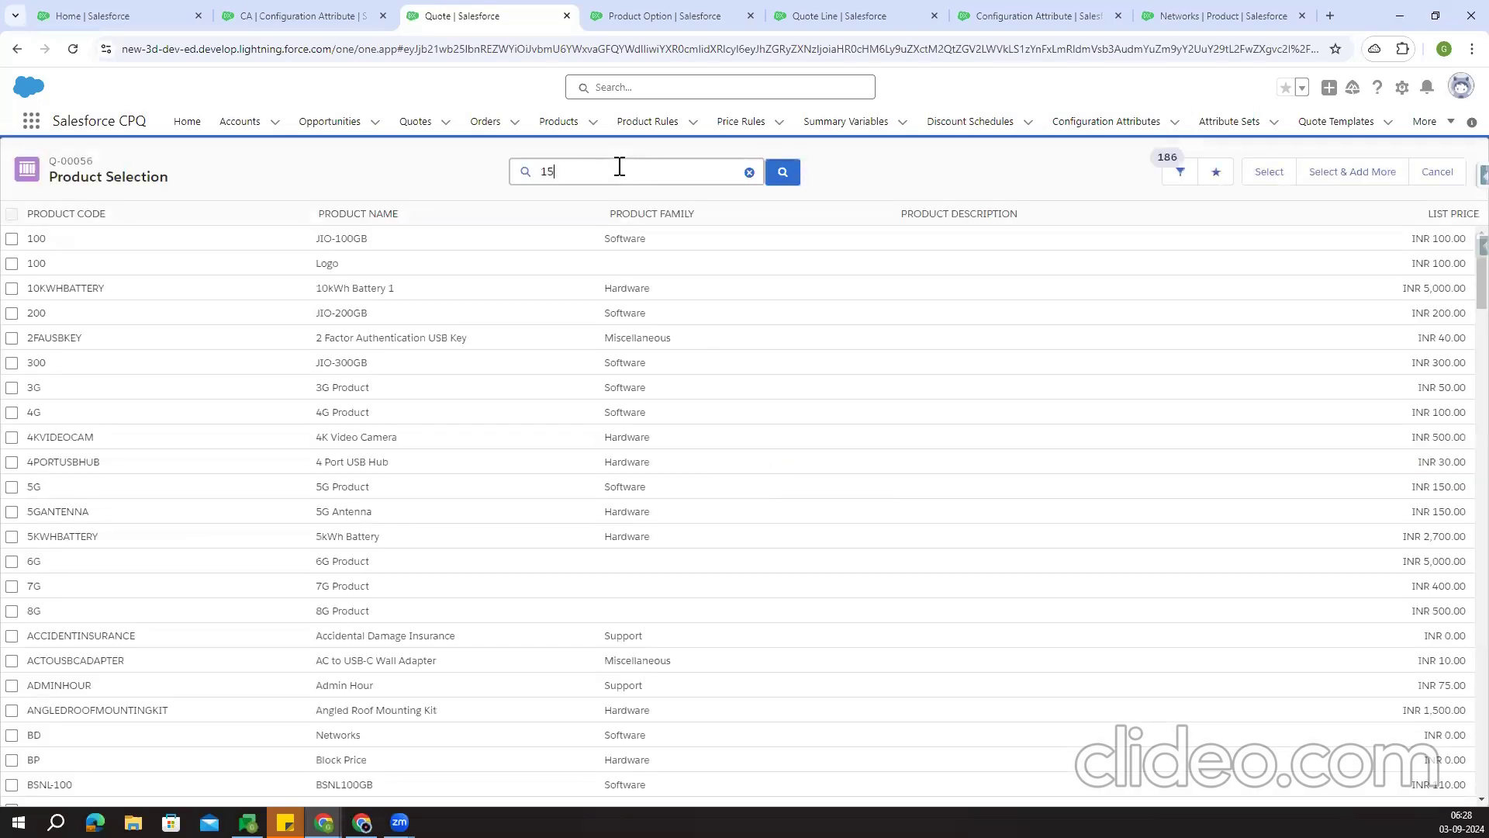
pyautogui.press('Return')
pyautogui.click(12, 239)
pyautogui.click(1268, 172)
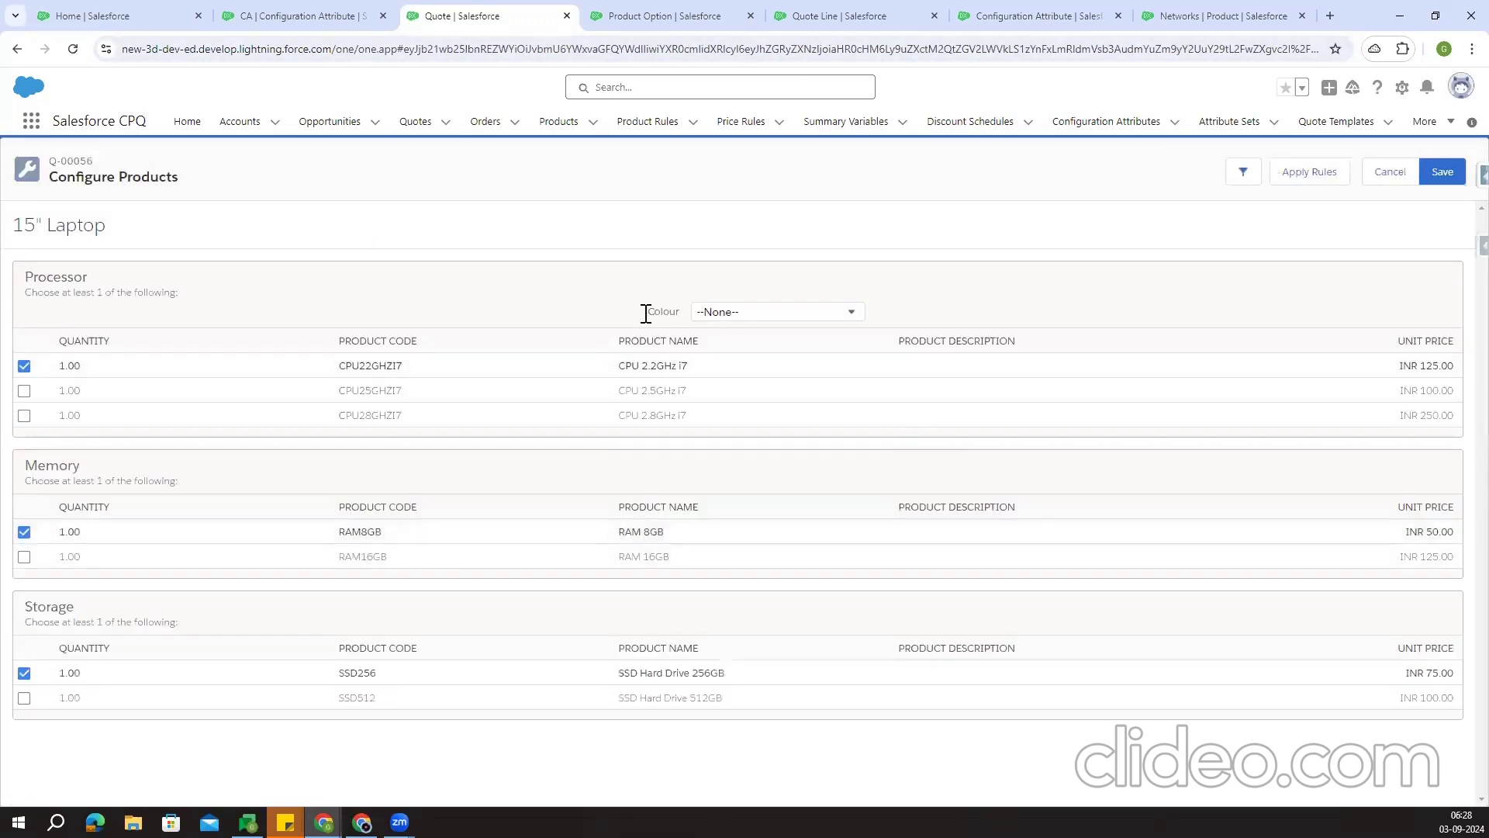
pyautogui.doubleClick(29, 278)
pyautogui.click(379, 297)
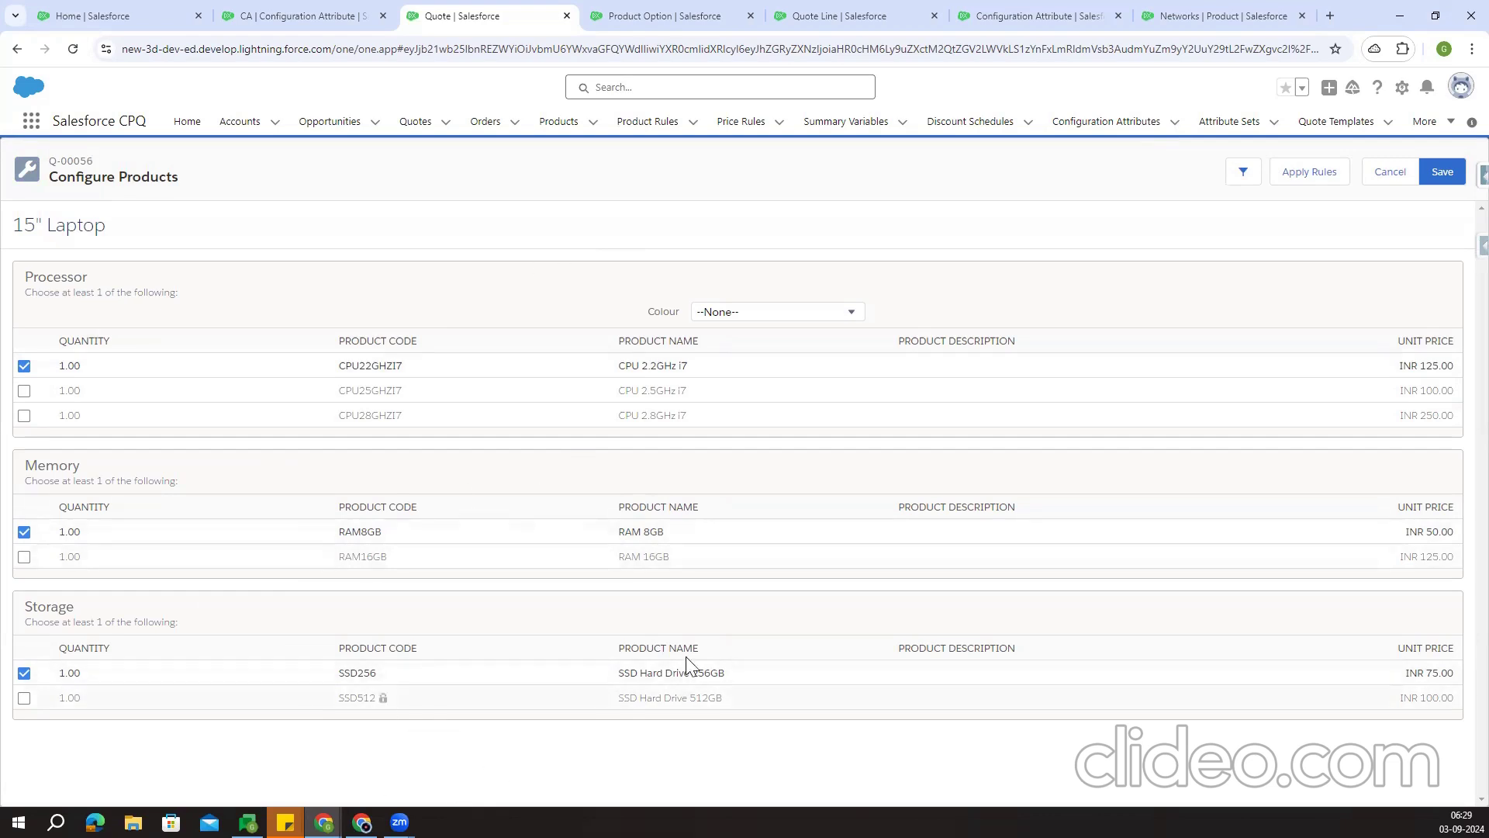
# Enable Apply To Product Options on the Colour configuration attribute and save it
pyautogui.click(332, 14)
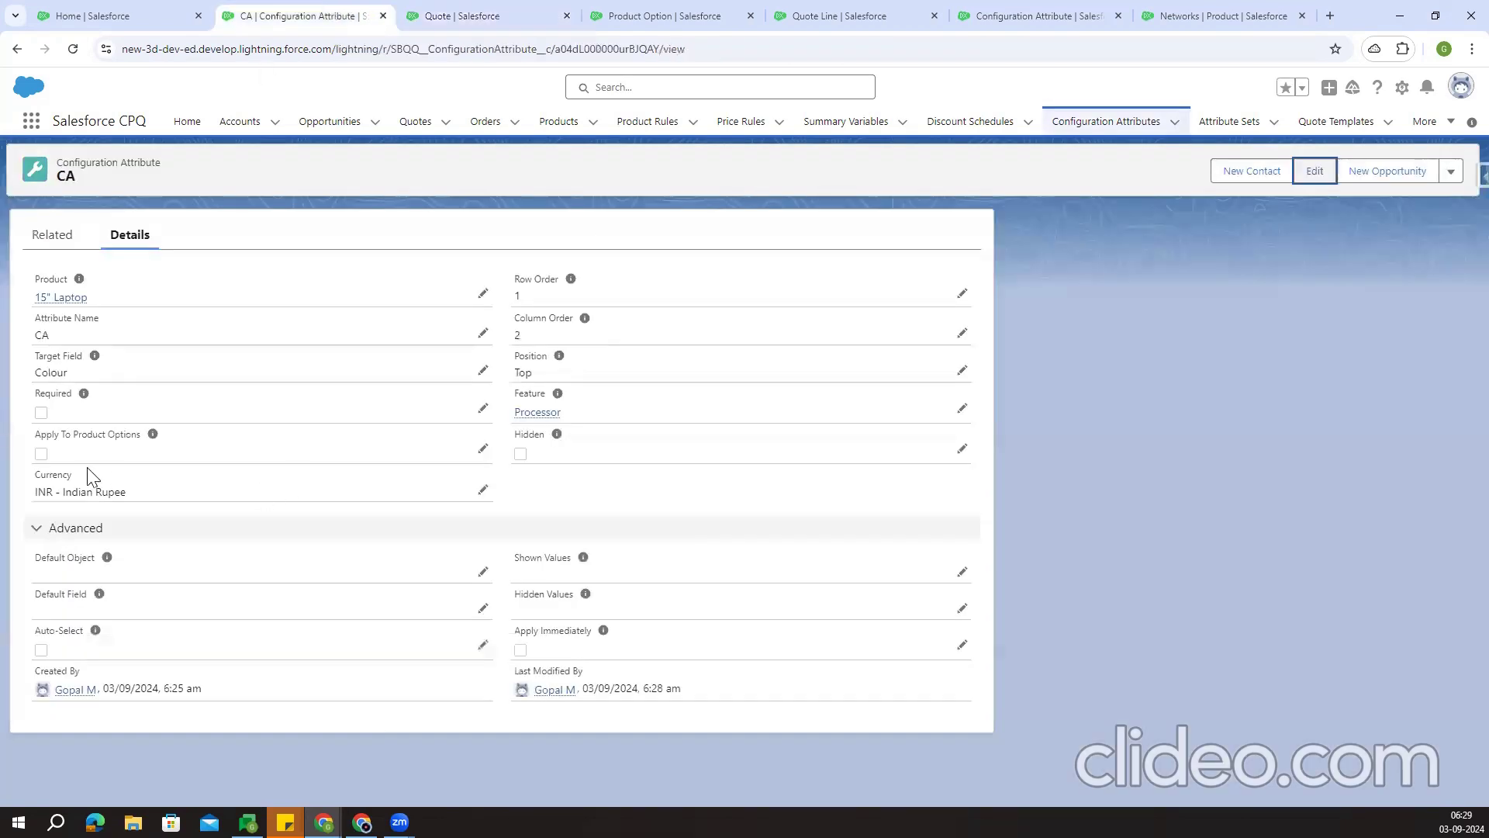
pyautogui.moveTo(28, 439); pyautogui.dragTo(145, 444)
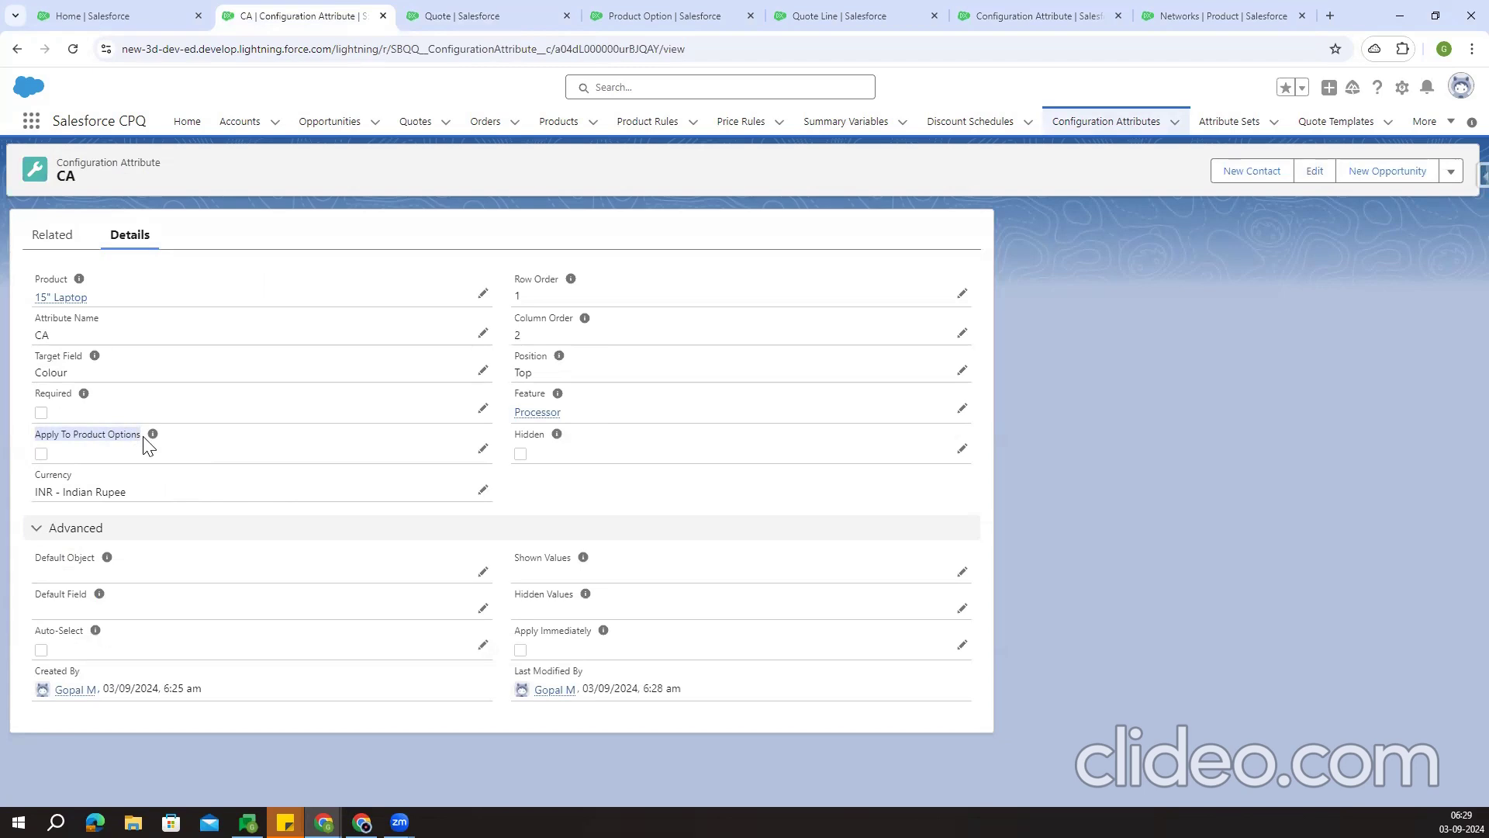
pyautogui.click(84, 447)
pyautogui.moveTo(37, 432); pyautogui.dragTo(134, 432)
pyautogui.click(47, 457)
pyautogui.doubleClick(47, 456)
pyautogui.click(48, 461)
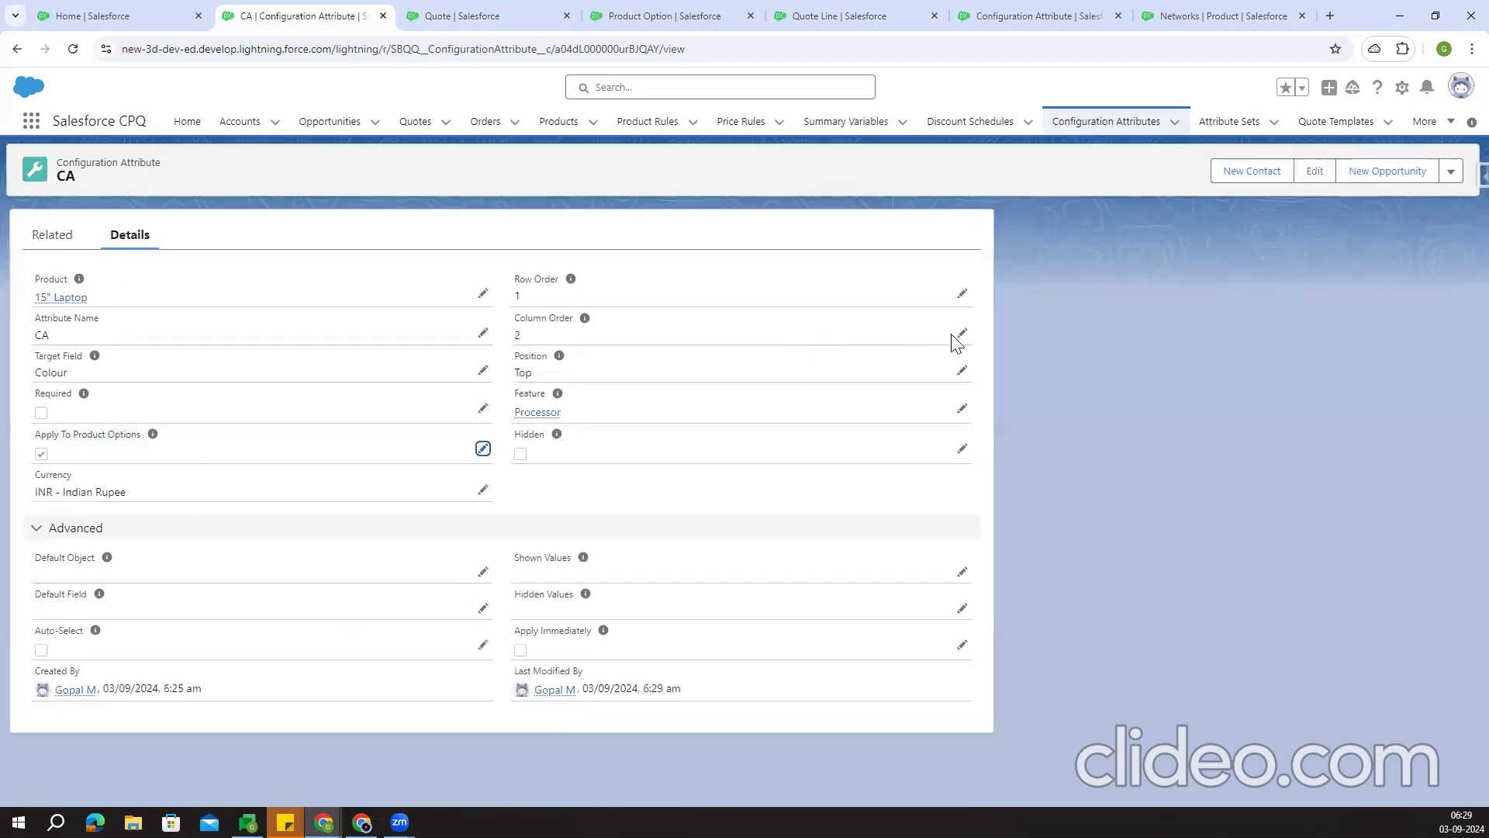
# Set the Colour configuration attribute's column order to 1 and clear its Processor feature, saving both changes
pyautogui.click(958, 339)
pyautogui.click(618, 386)
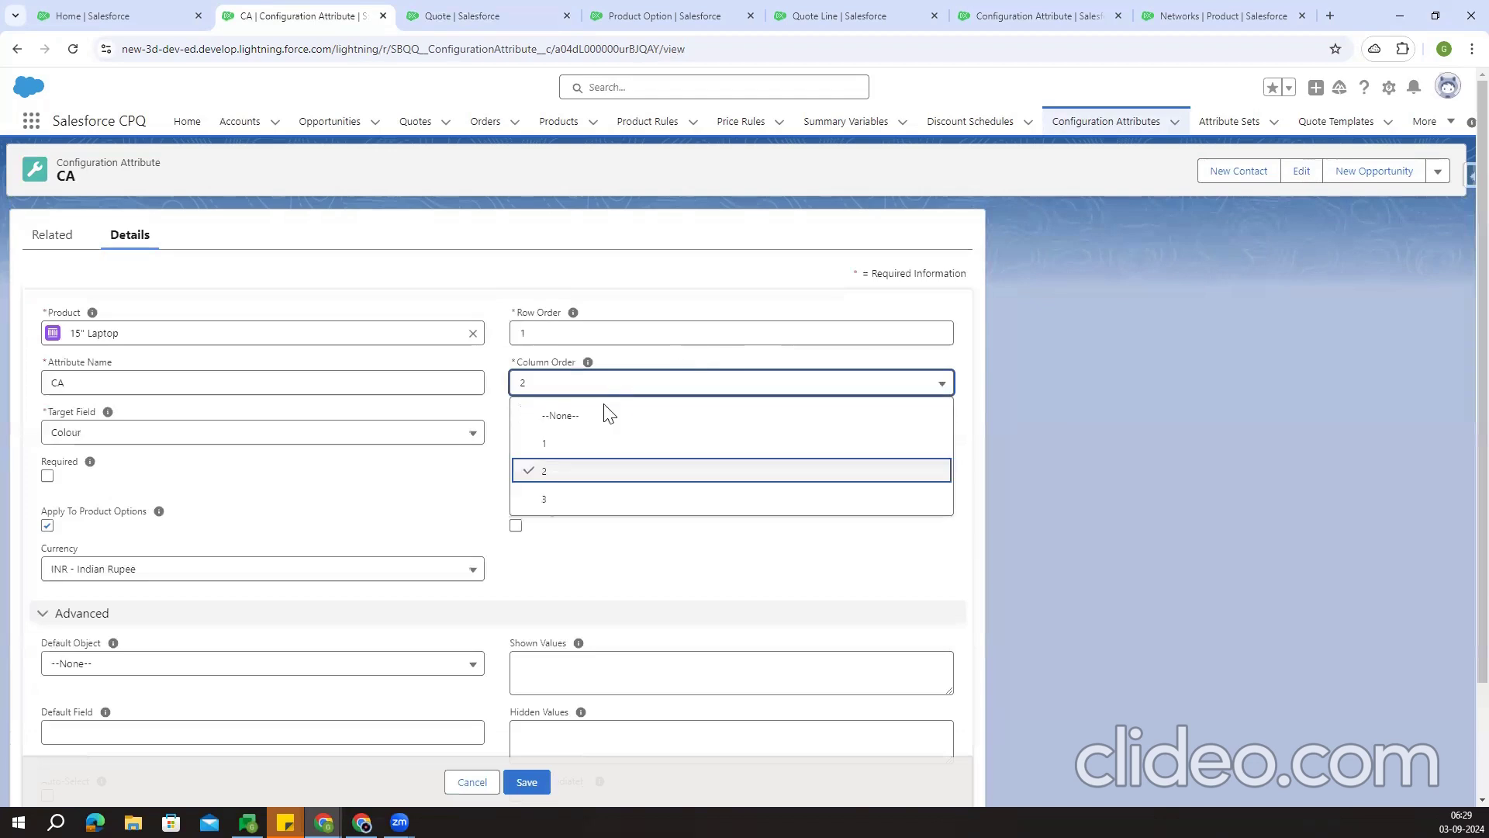
pyautogui.click(572, 441)
pyautogui.click(527, 782)
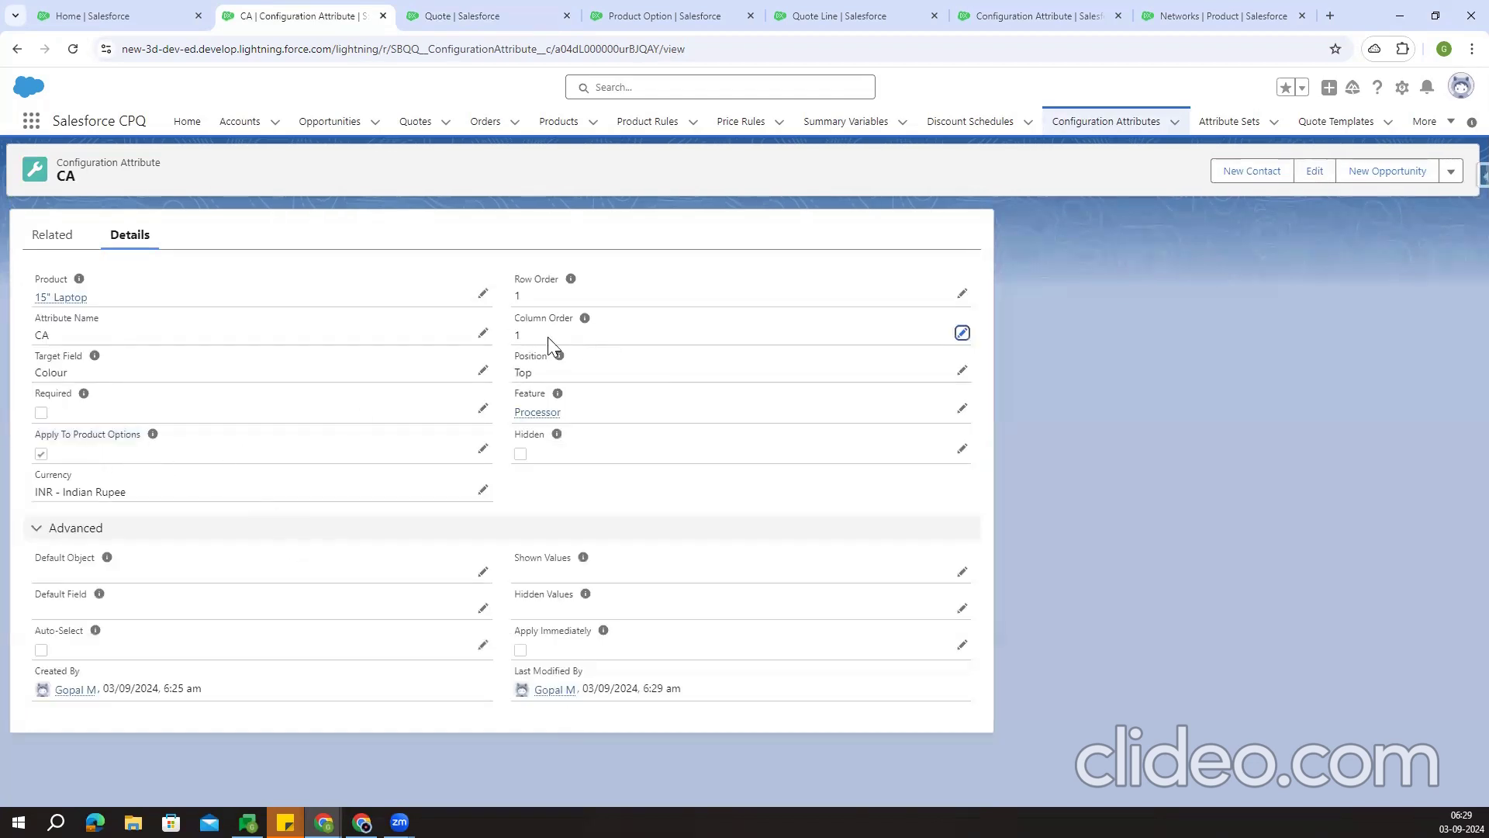
pyautogui.click(962, 408)
pyautogui.click(942, 422)
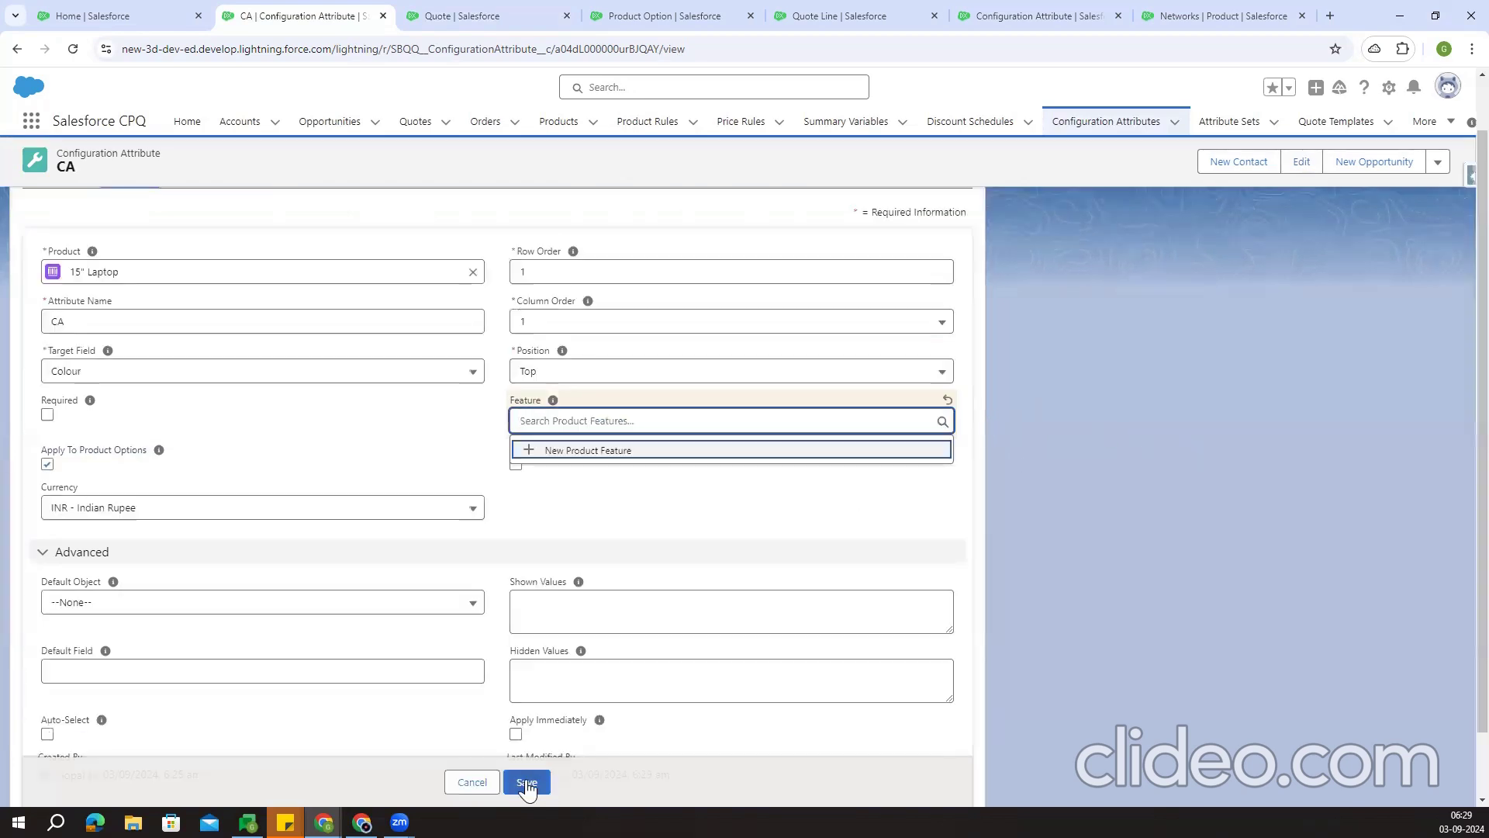
pyautogui.click(527, 781)
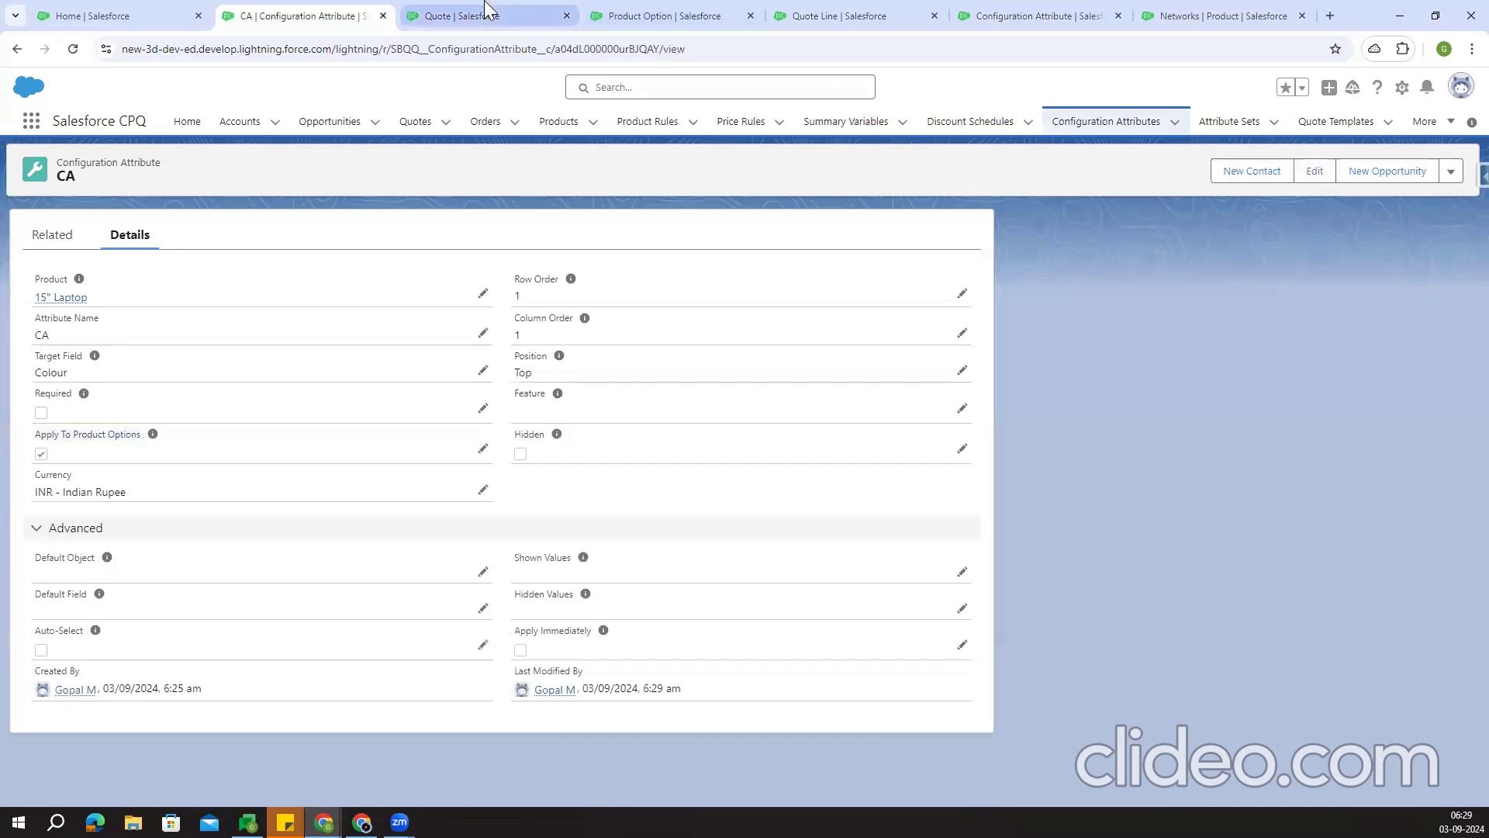
# Cancel the open configuration on the quote and reconfigure the 15" Laptop found with a product search for 15
pyautogui.click(465, 15)
pyautogui.click(1414, 169)
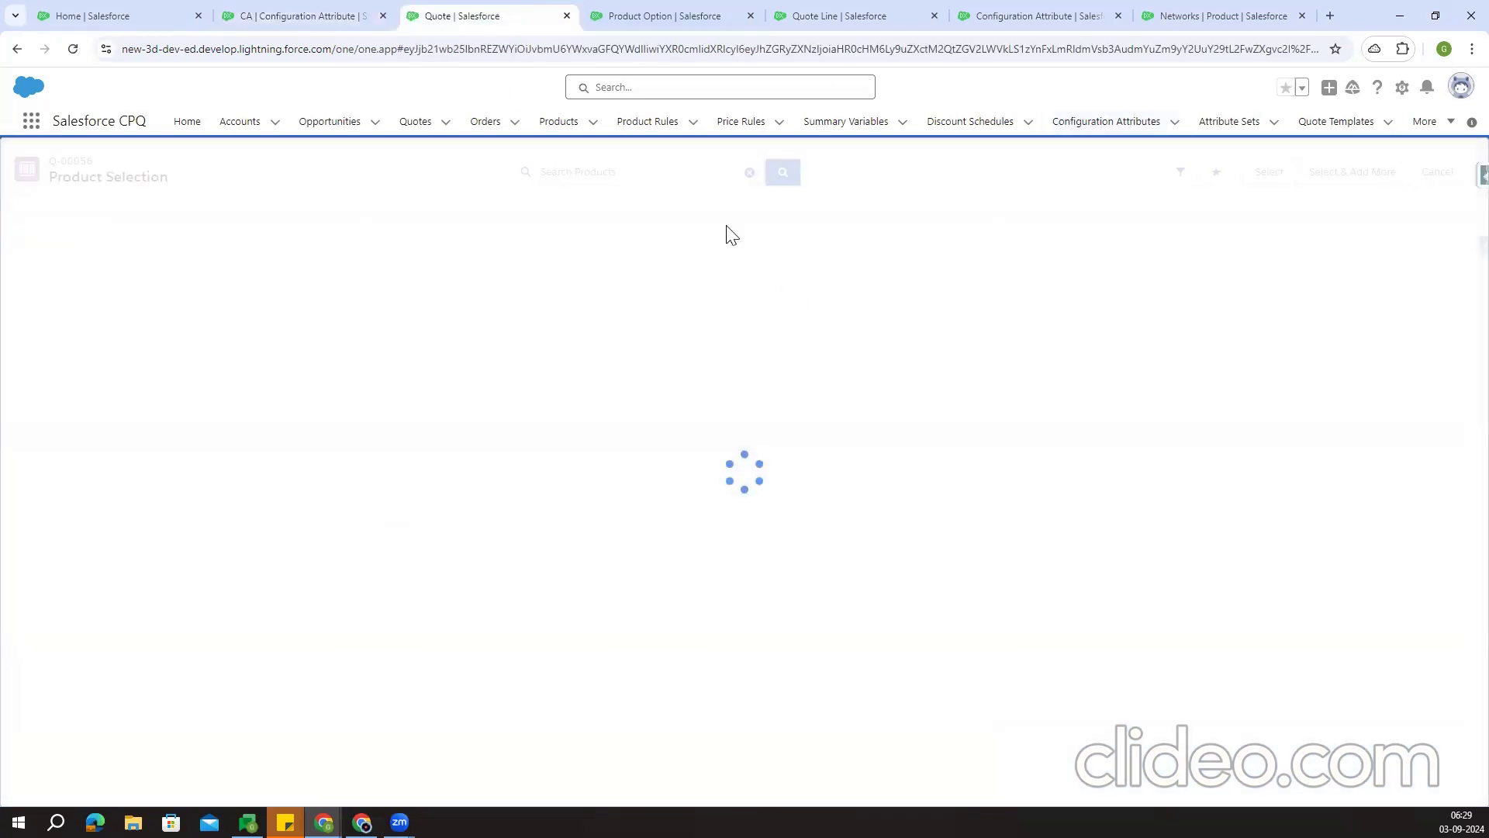
pyautogui.click(615, 173)
pyautogui.write('15')
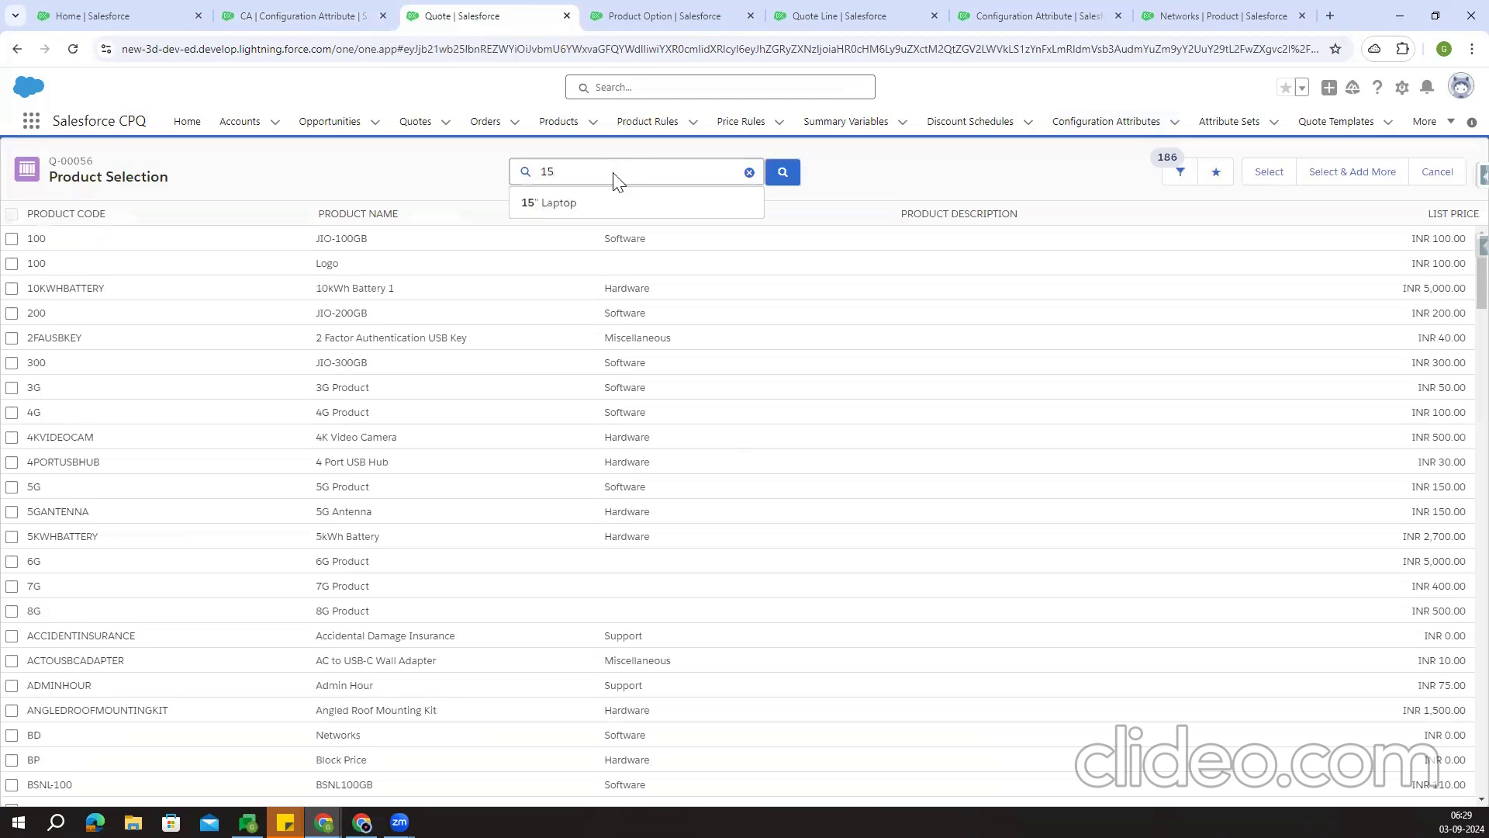
pyautogui.press('Return')
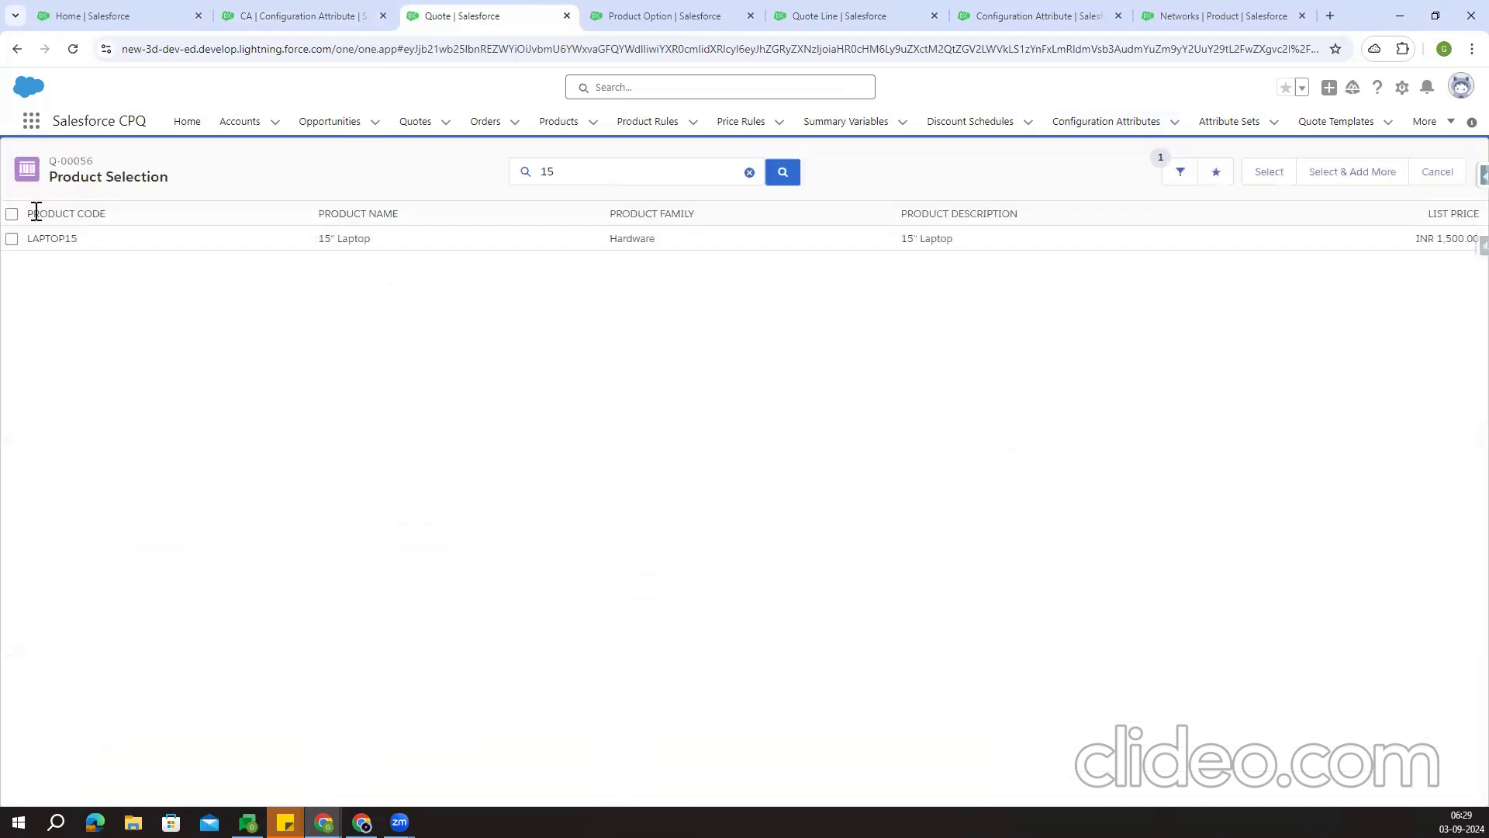
pyautogui.click(12, 238)
pyautogui.click(1264, 171)
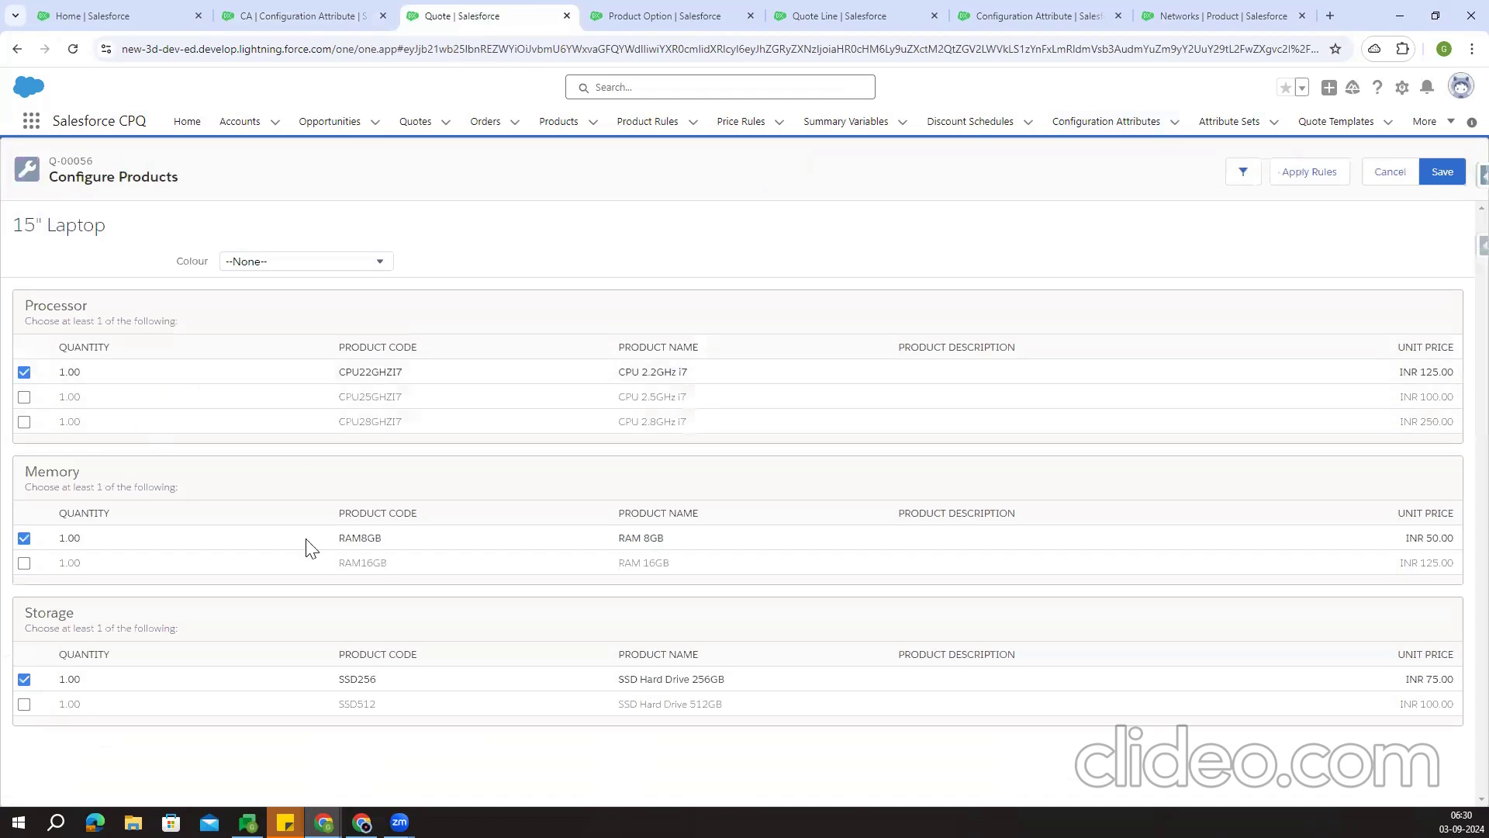
# Add the CPU 2.8GHz i7 option to the 15" Laptop and set the Colour attribute to BLUE
pyautogui.click(254, 264)
pyautogui.click(261, 304)
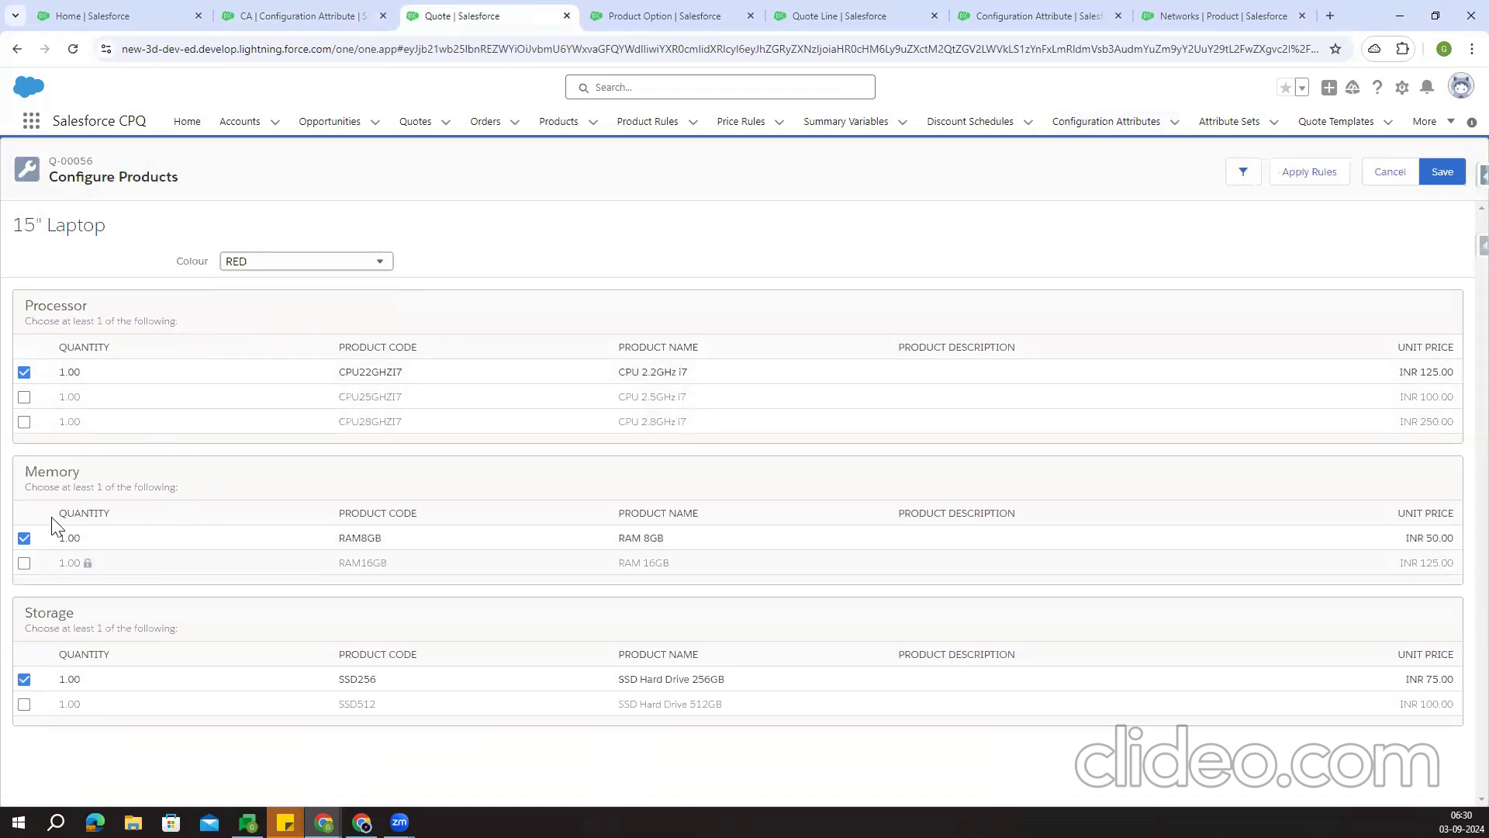
pyautogui.click(24, 422)
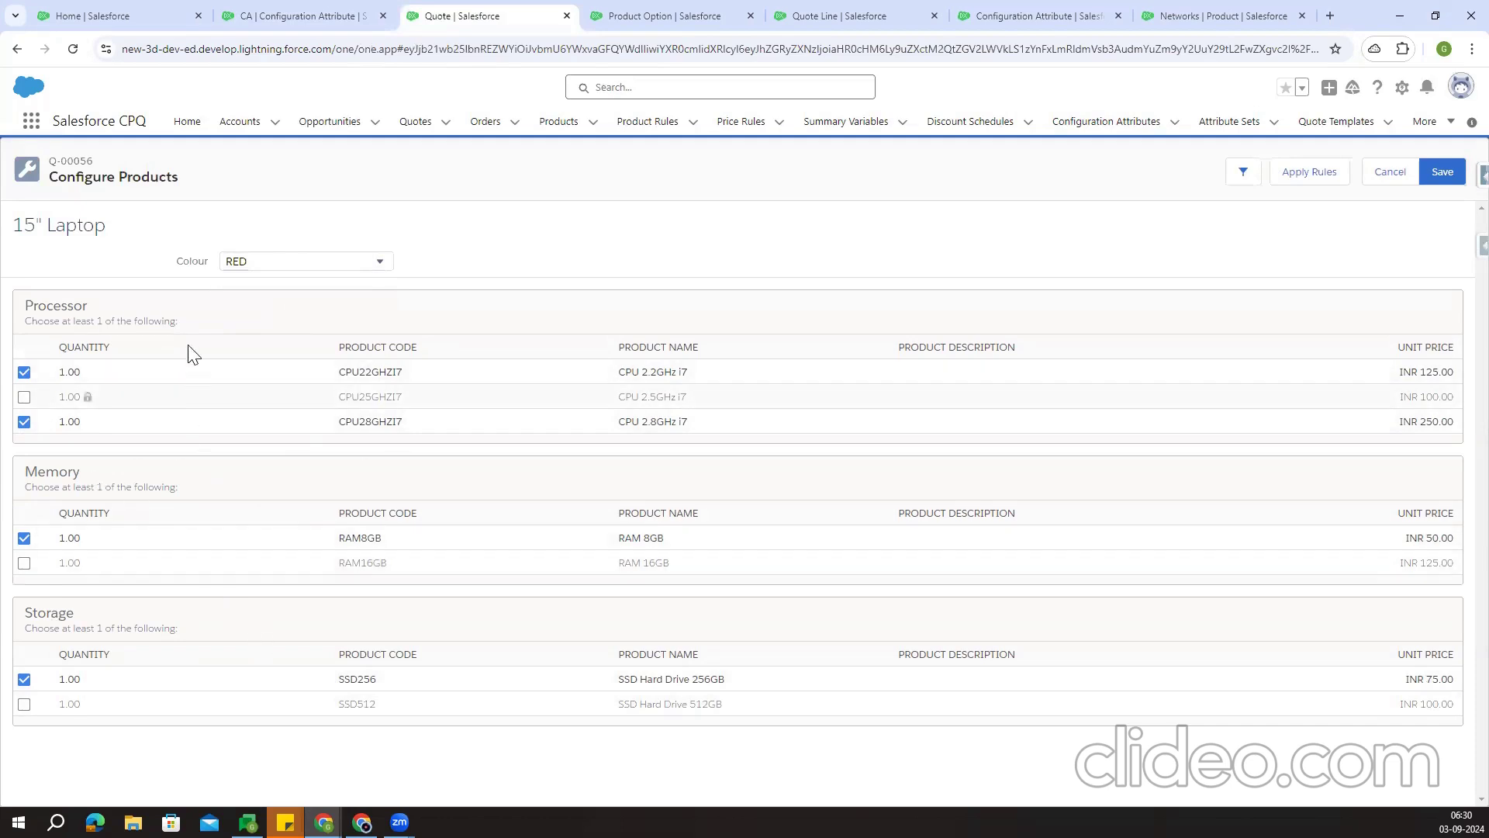
pyautogui.click(243, 268)
pyautogui.click(258, 325)
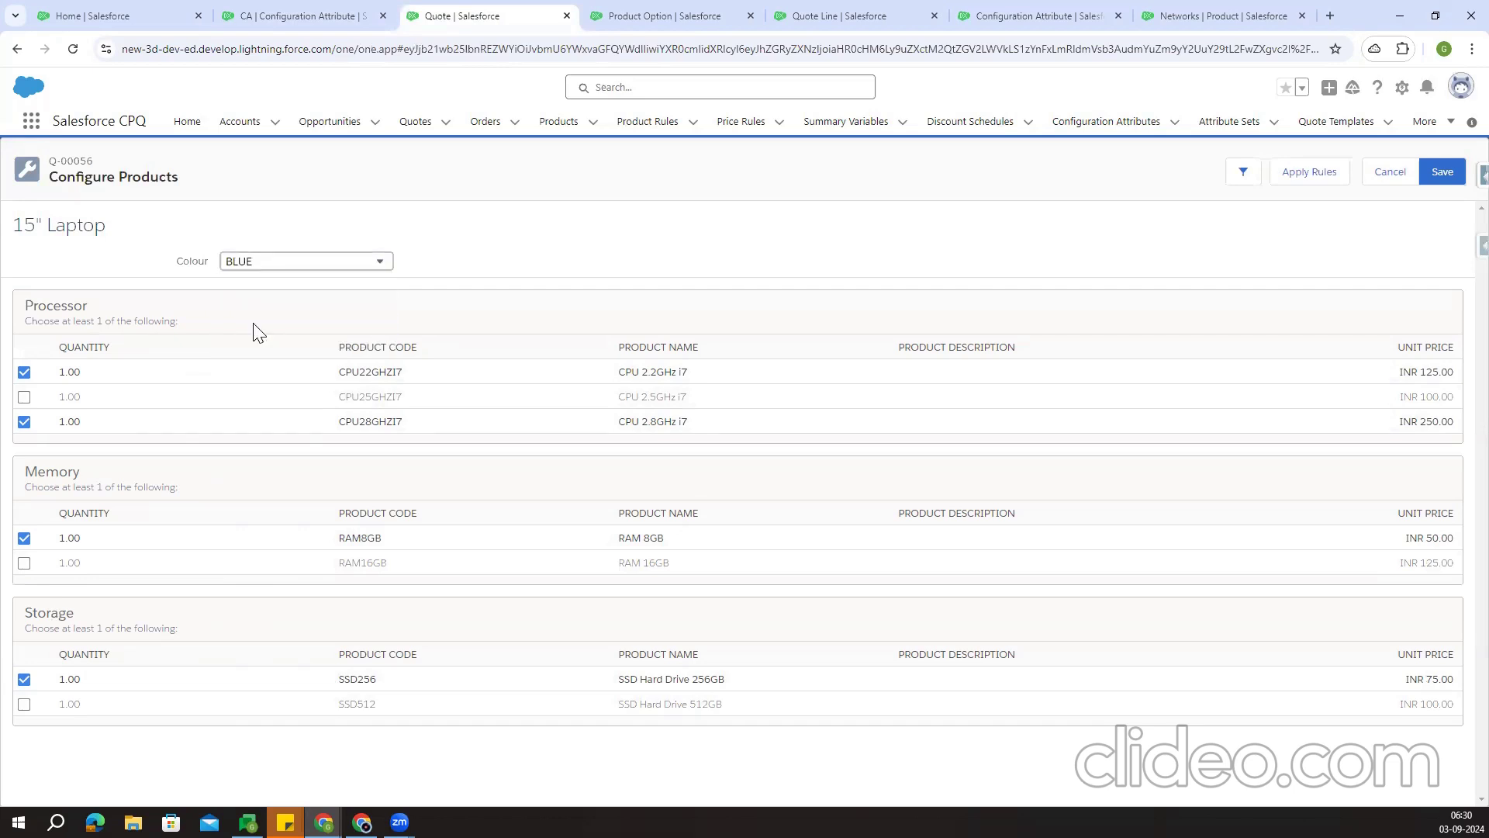
pyautogui.click(311, 264)
pyautogui.click(310, 342)
pyautogui.click(252, 264)
pyautogui.click(257, 319)
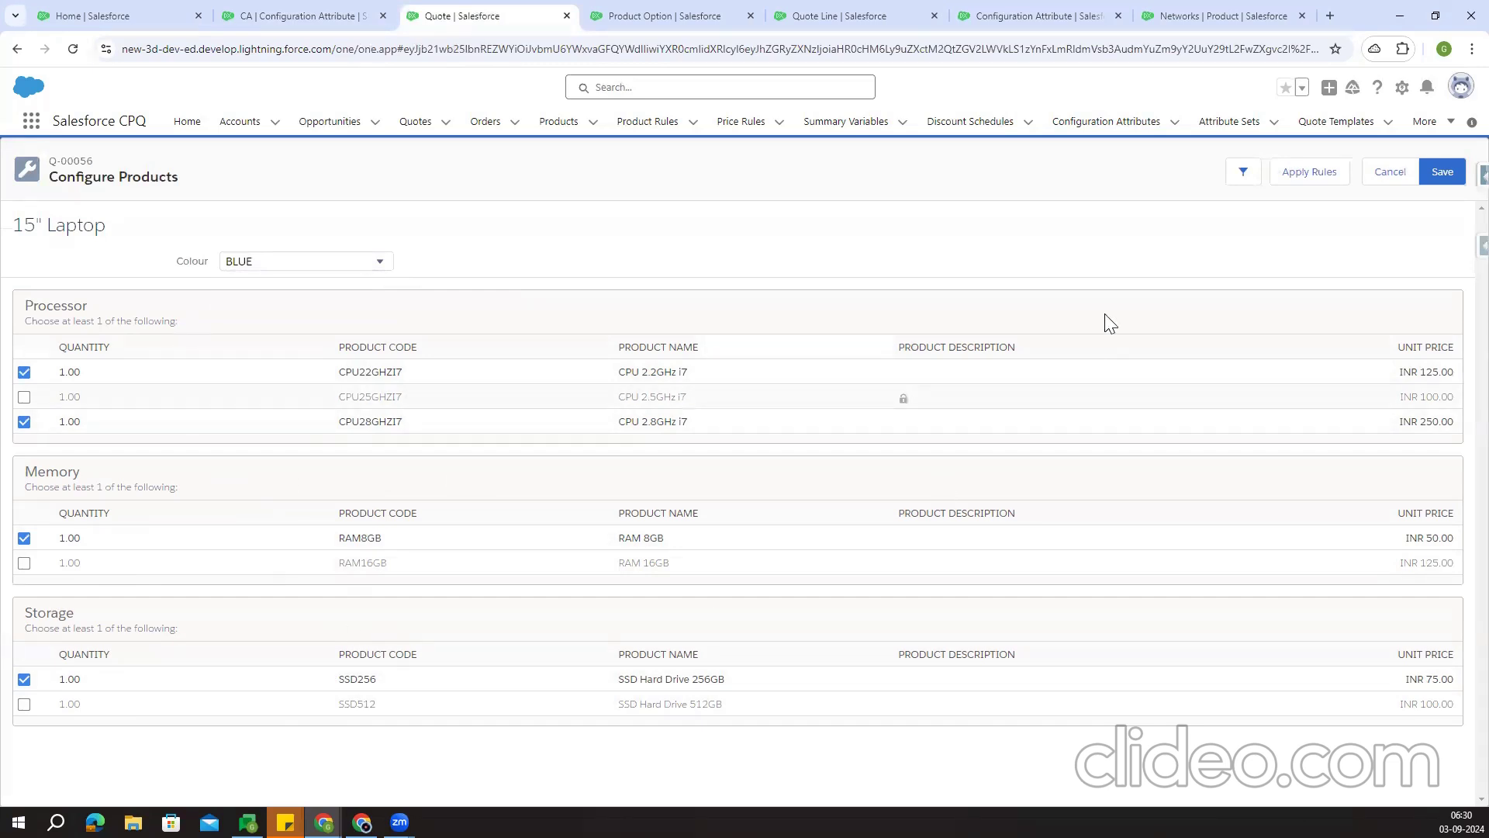
# Save the configured bundle and the quote, and open the quote's full list of quote lines
pyautogui.click(1437, 174)
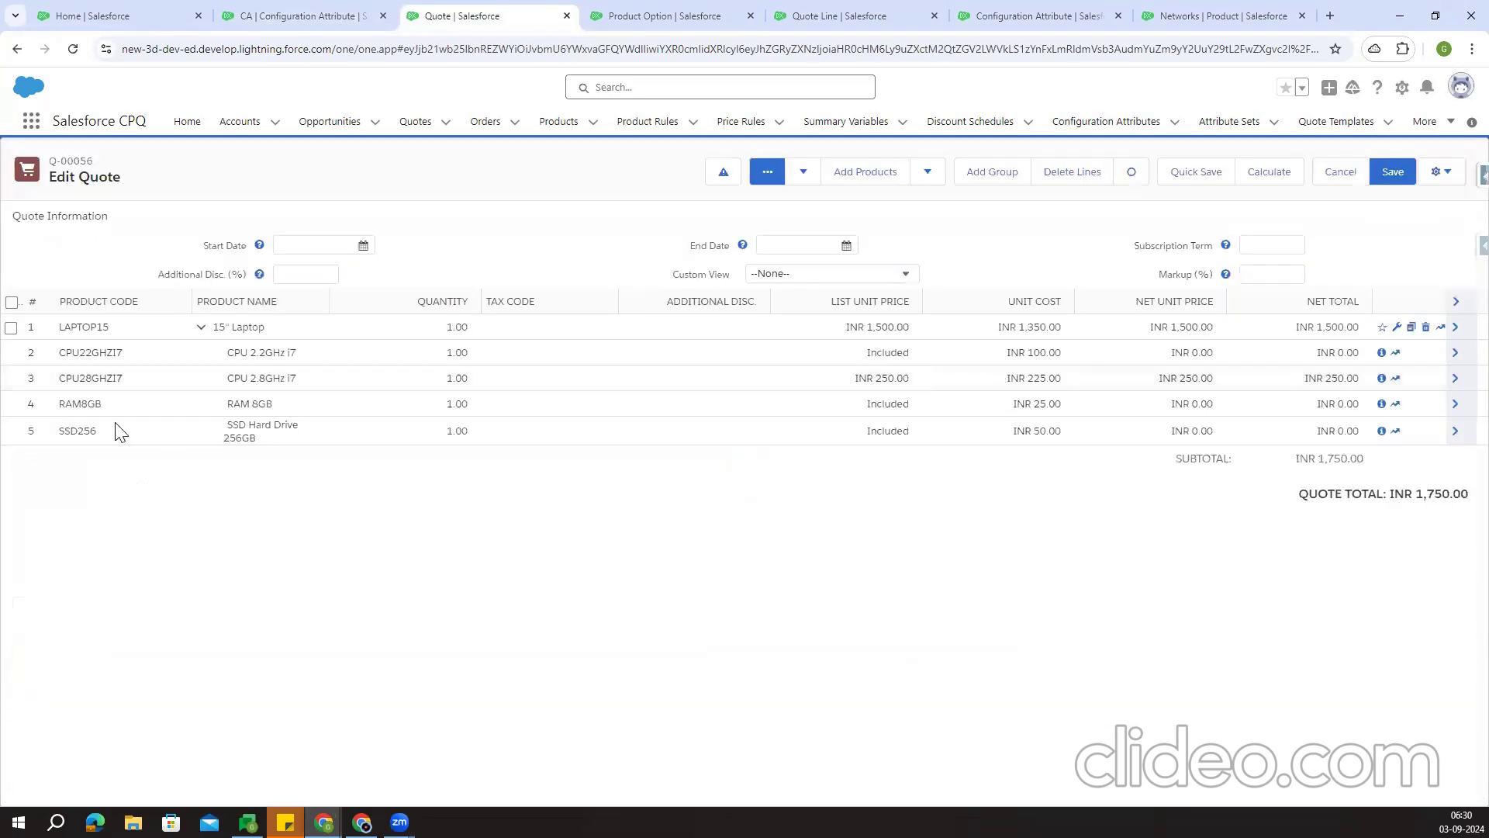
pyautogui.click(1393, 174)
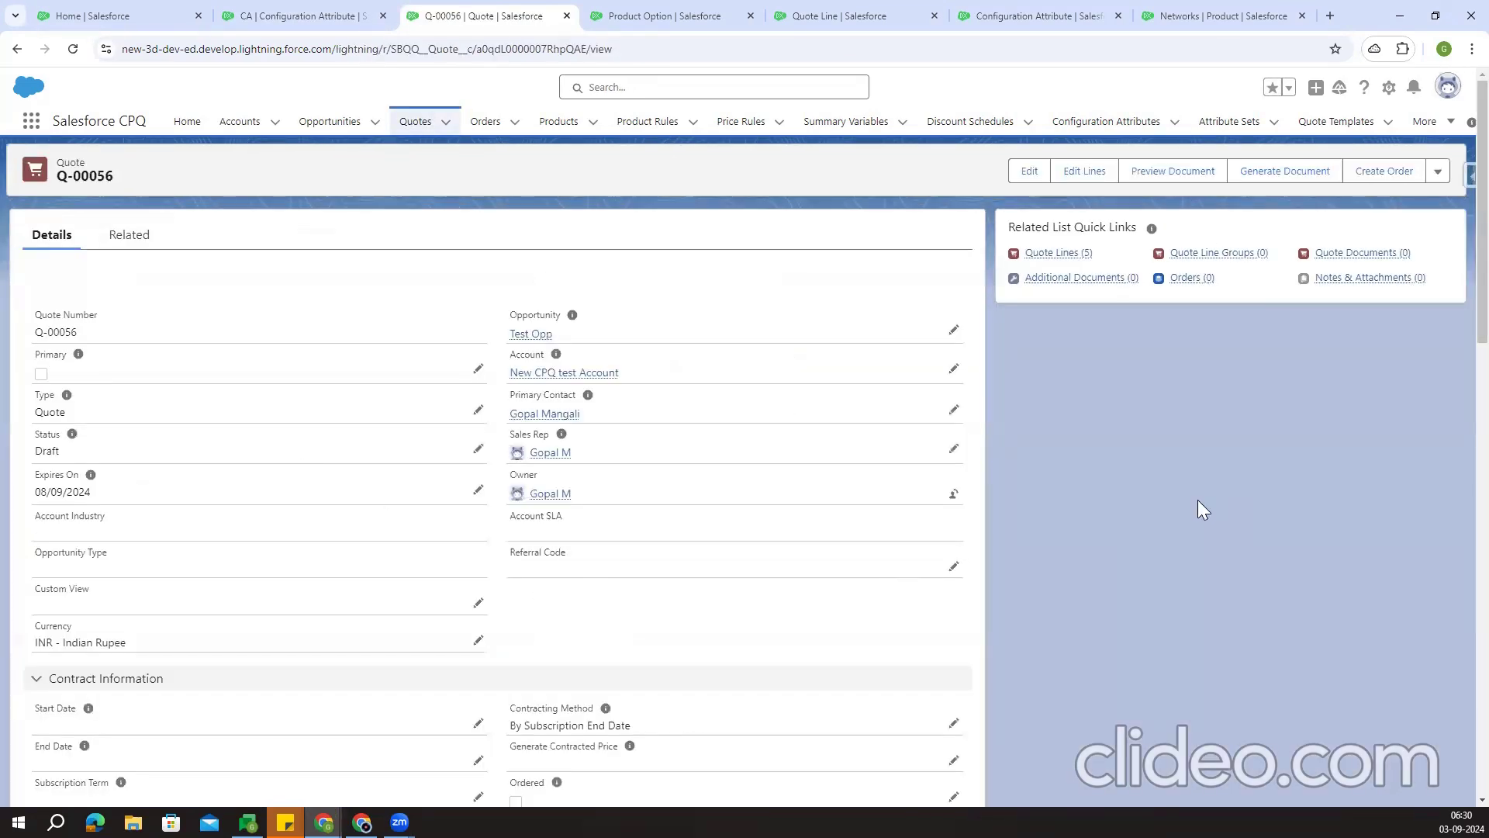
pyautogui.click(1067, 254)
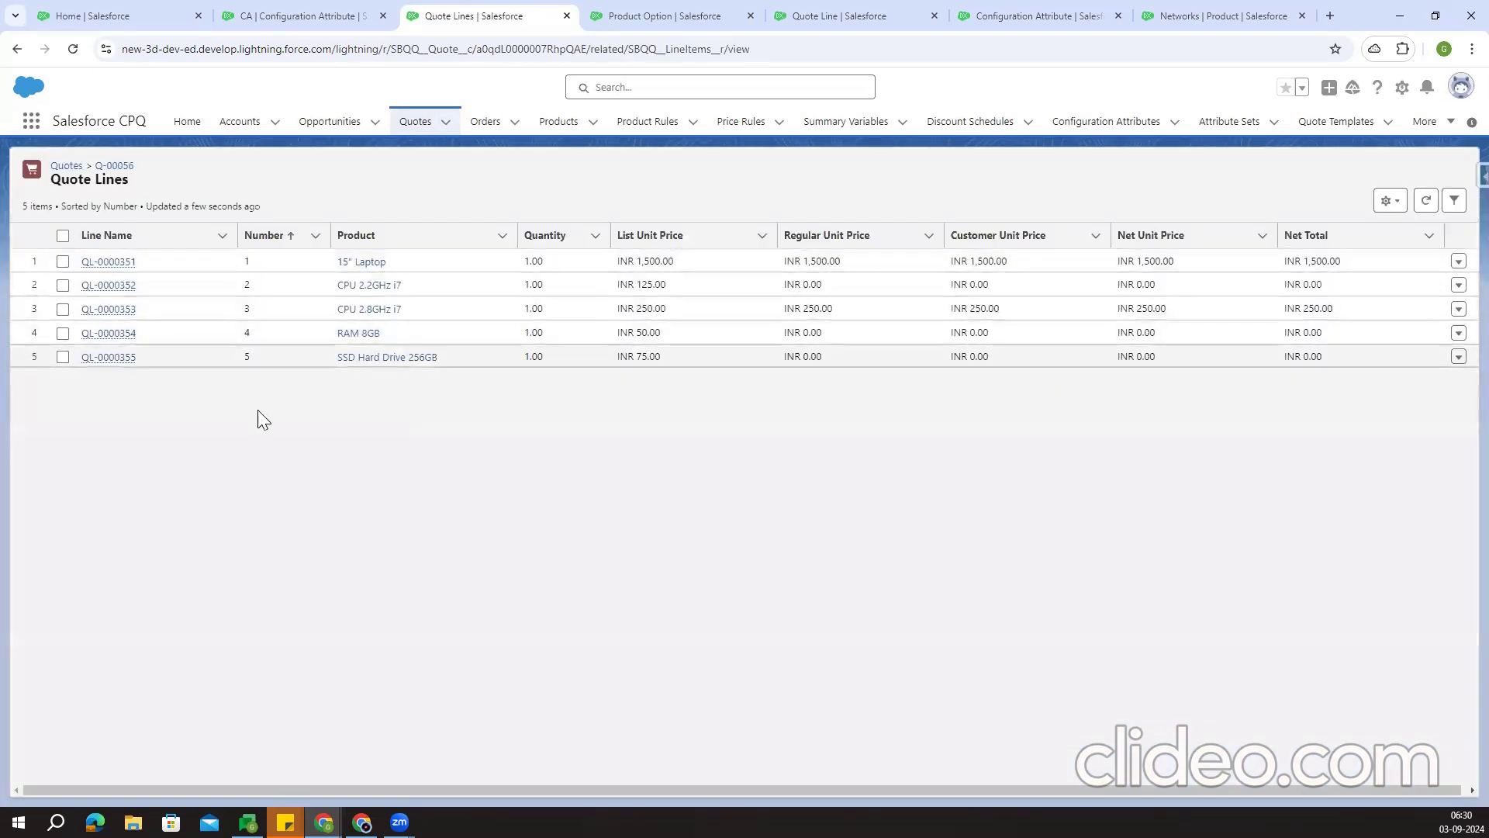
# Open the CPU 2.2GHz i7, CPU 2.8GHz i7 and RAM 8GB quote lines in separate browser tabs
pyautogui.rightClick(107, 293)
pyautogui.click(179, 308)
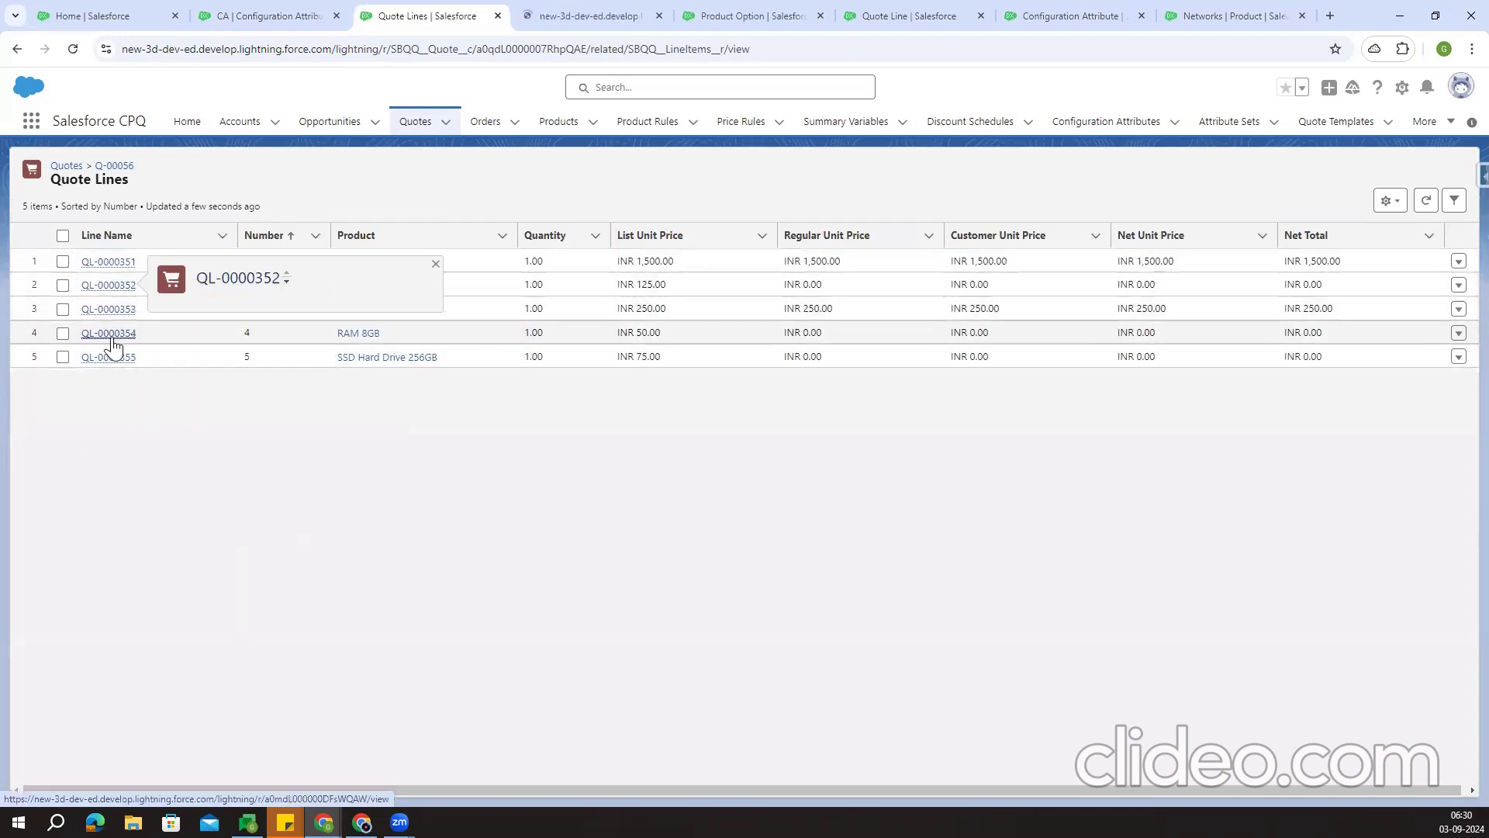
pyautogui.rightClick(128, 310)
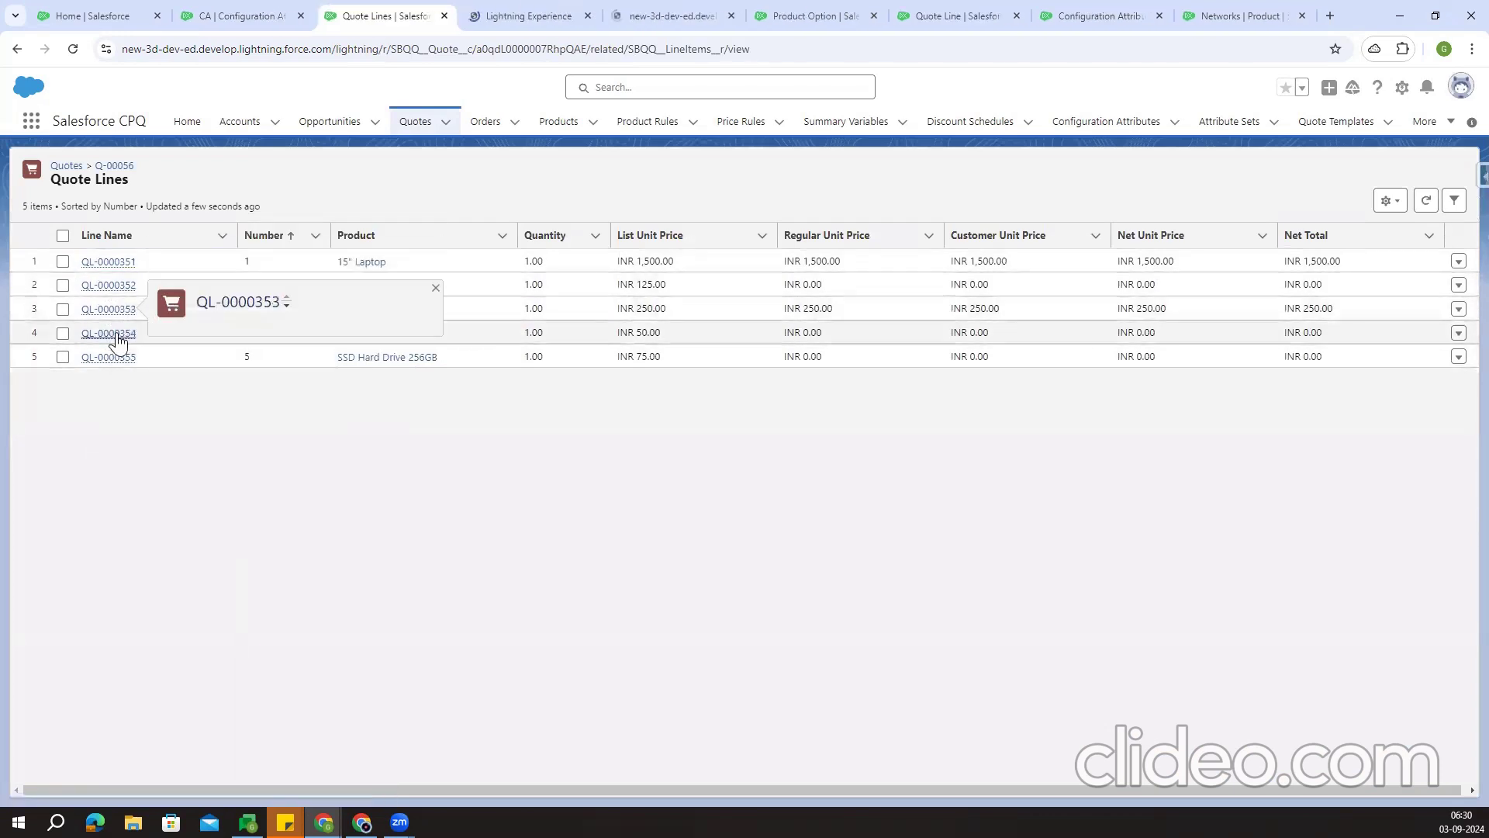
pyautogui.rightClick(121, 333)
pyautogui.click(182, 354)
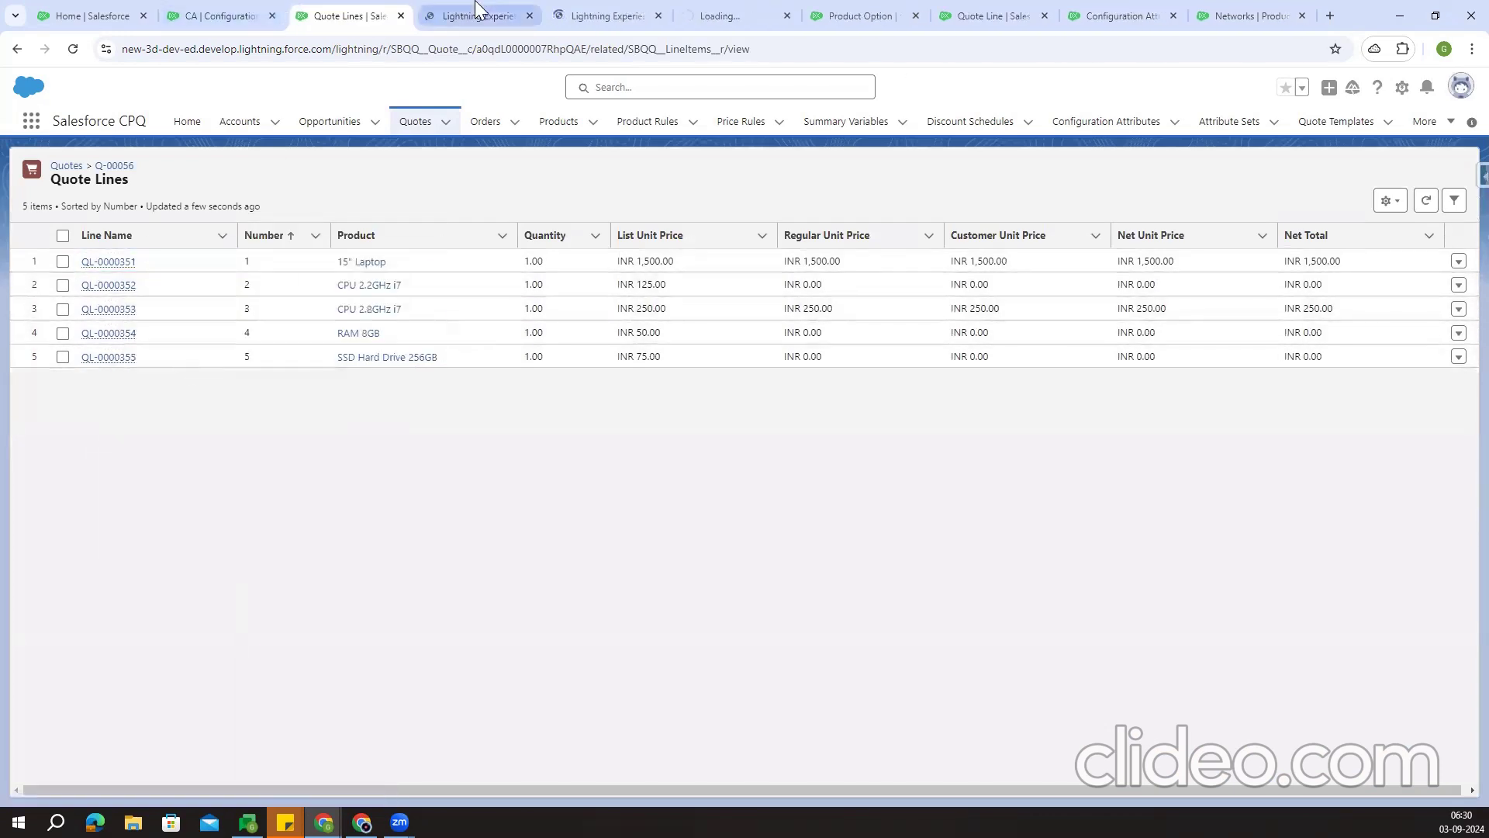
# Check the Colour value on each of the three opened product option quote lines
pyautogui.click(478, 14)
pyautogui.scroll(-3, 365, 415)
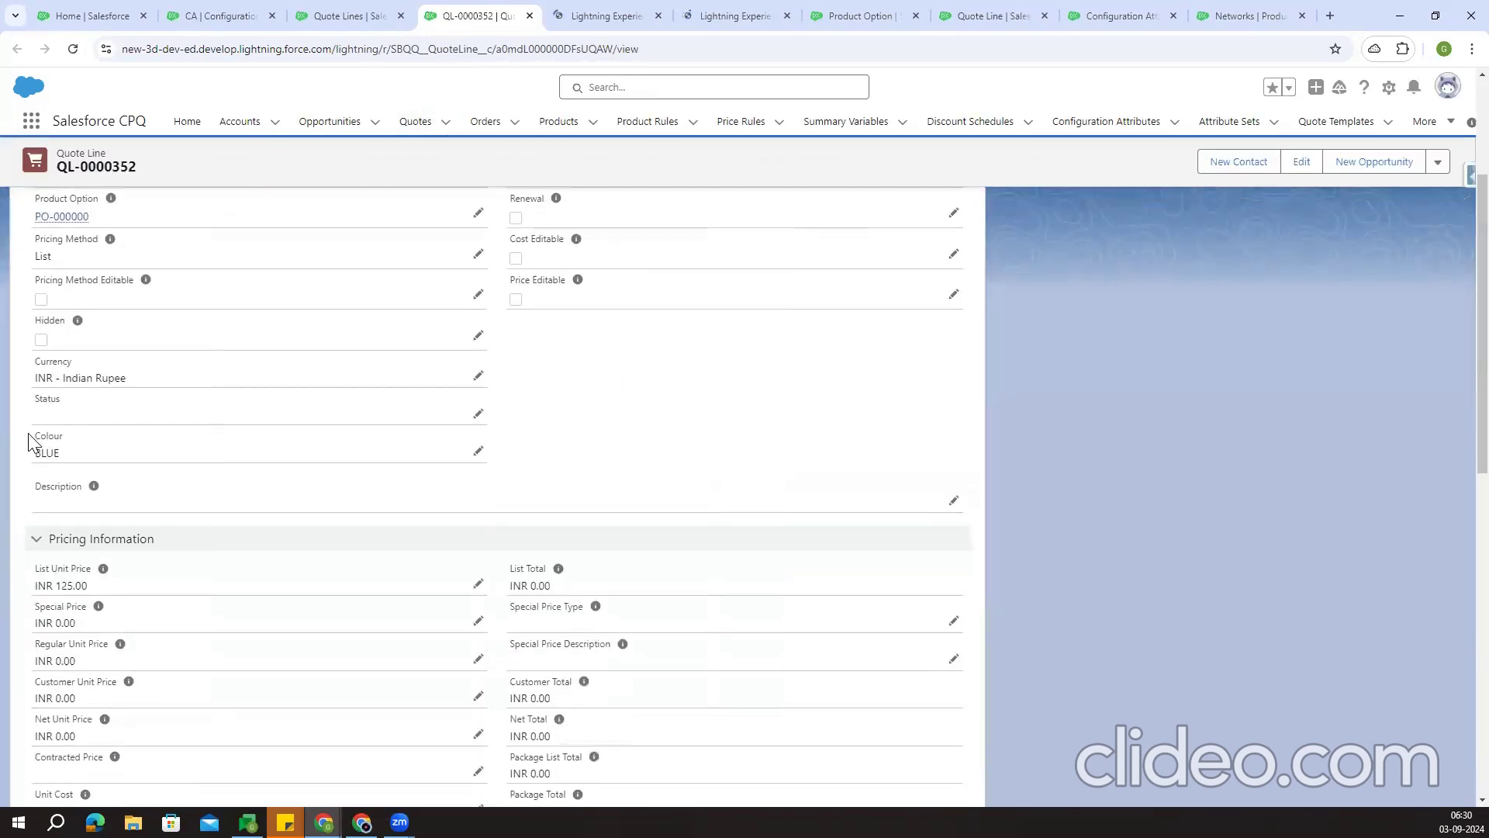
pyautogui.click(618, 11)
pyautogui.scroll(-1, 132, 535)
pyautogui.click(688, 17)
pyautogui.scroll(-2, 62, 465)
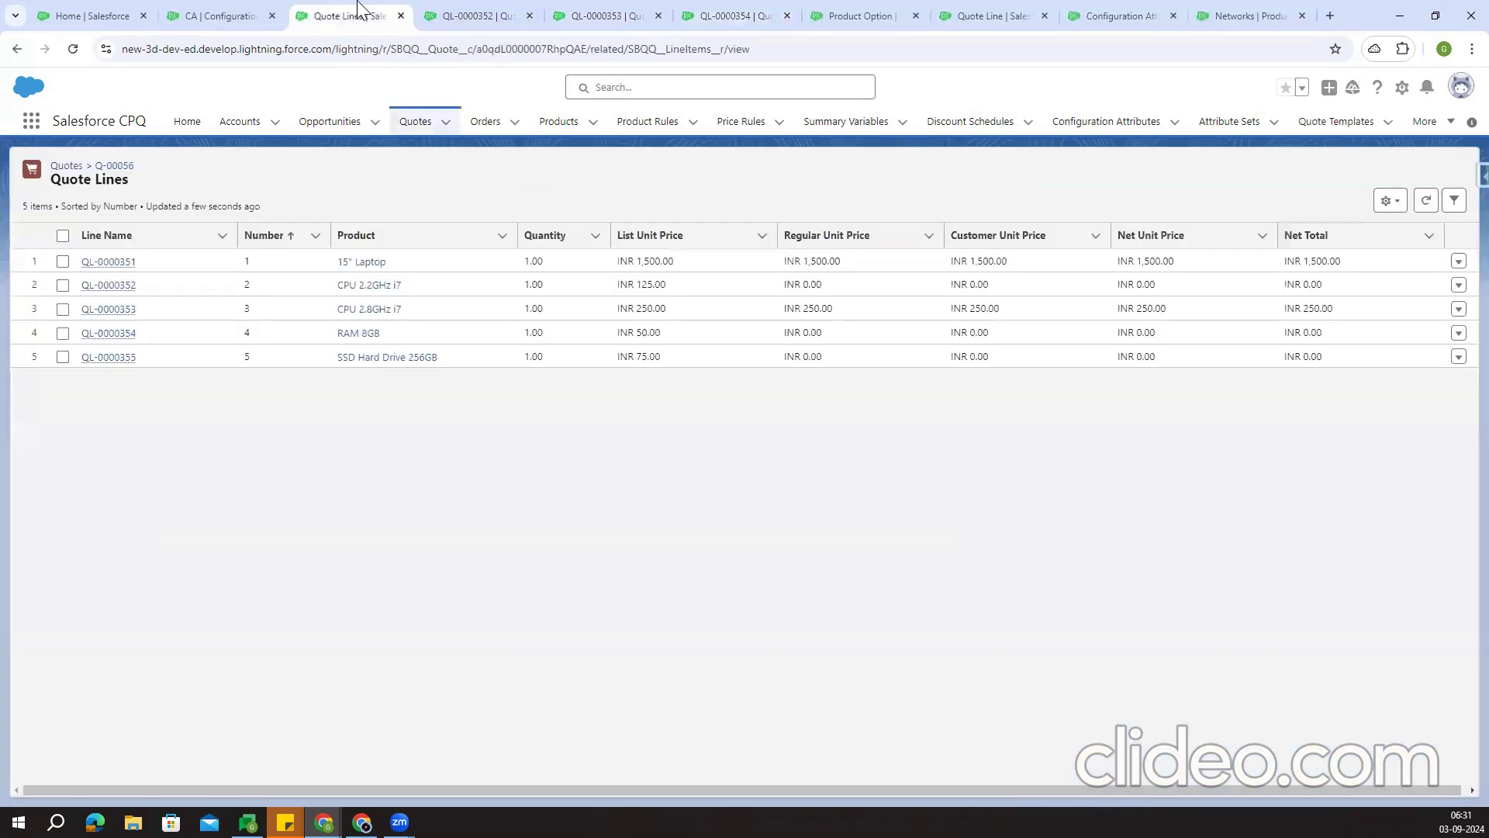
# Close the browser tabs holding the CPU 2.2GHz i7 and CPU 2.8GHz i7 quote lines
pyautogui.click(353, 16)
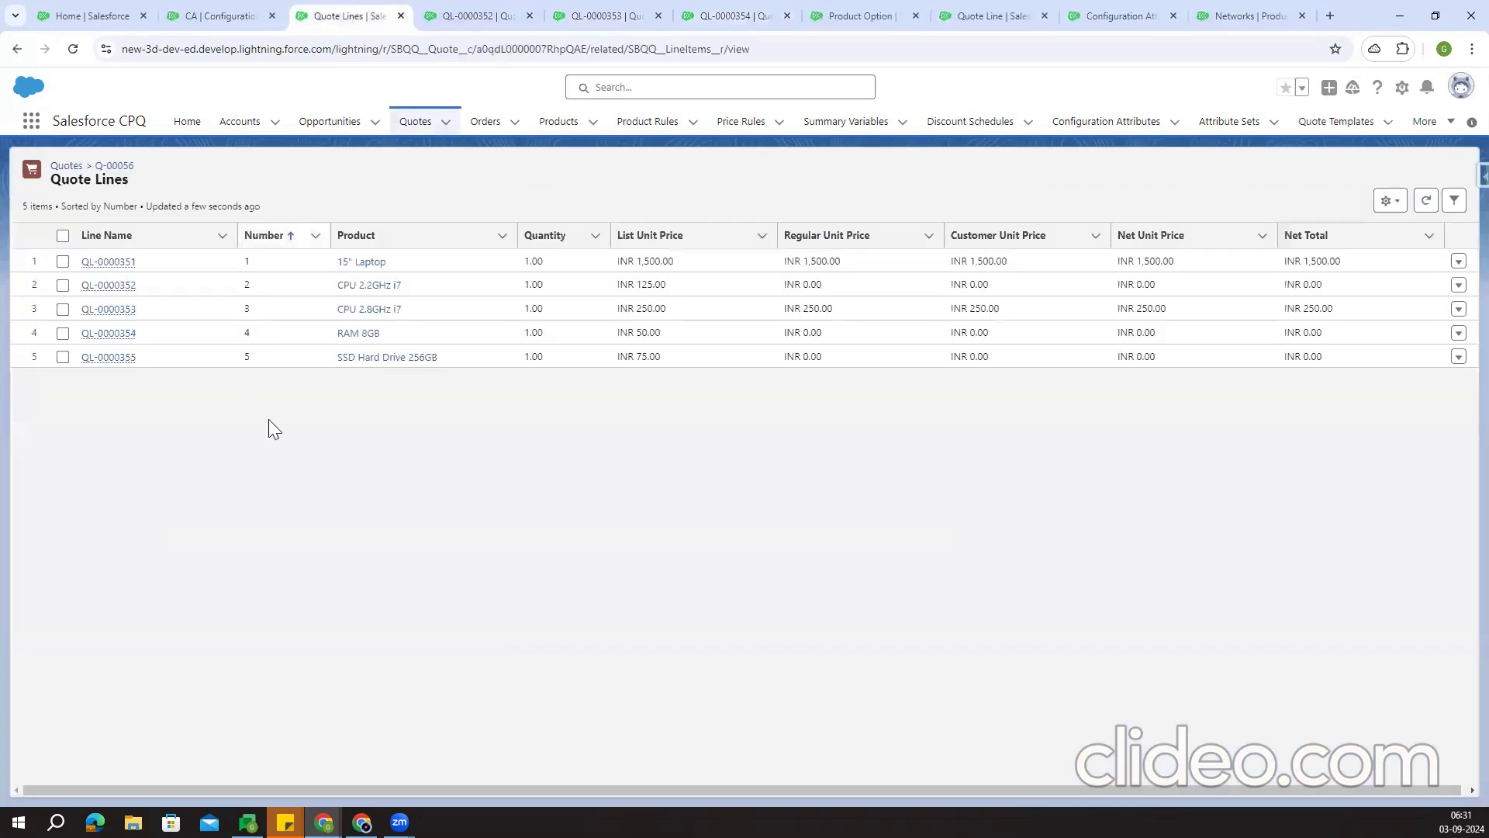
pyautogui.click(508, 9)
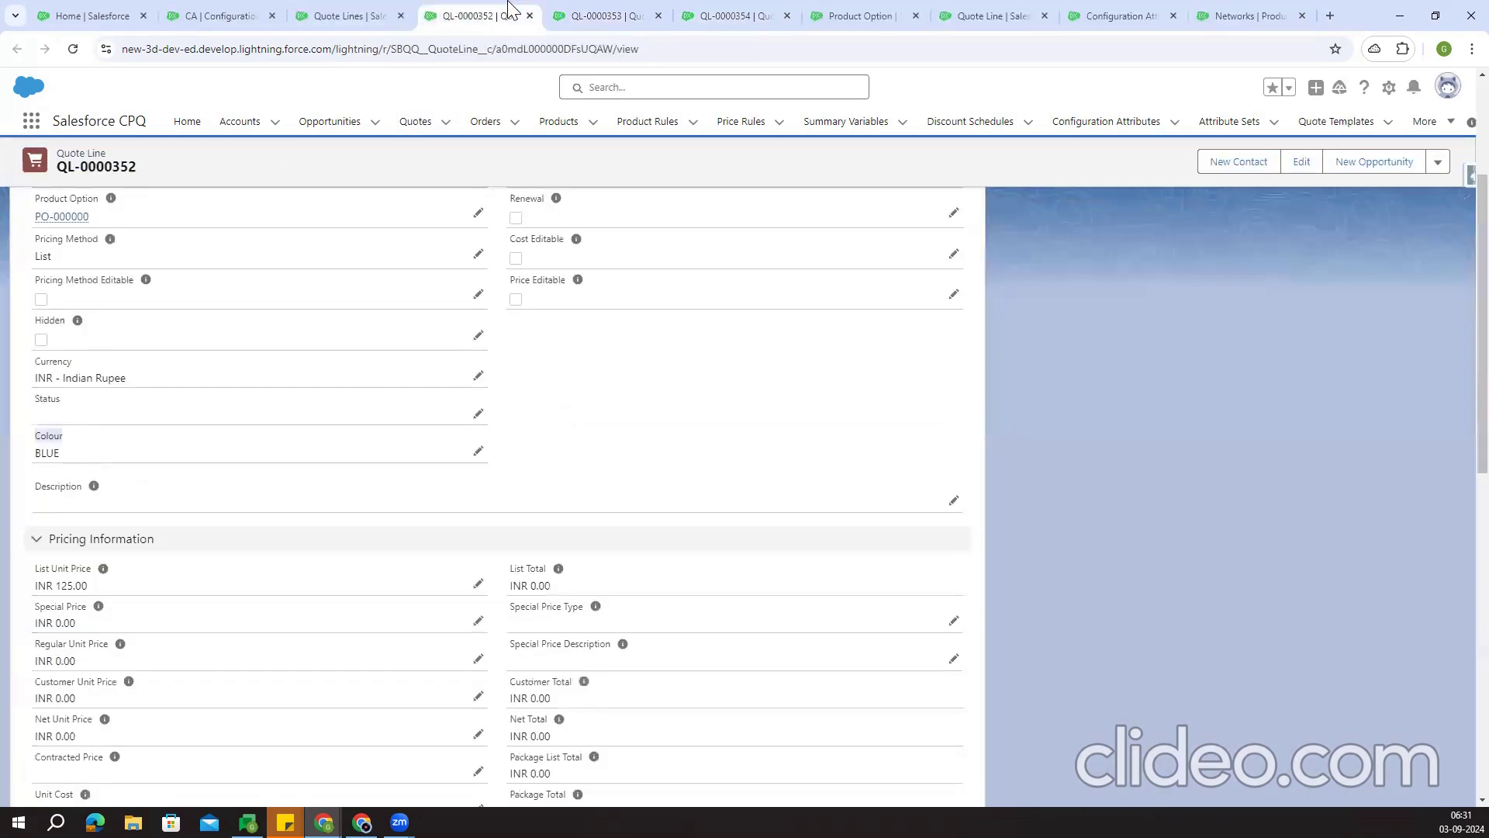
pyautogui.click(529, 15)
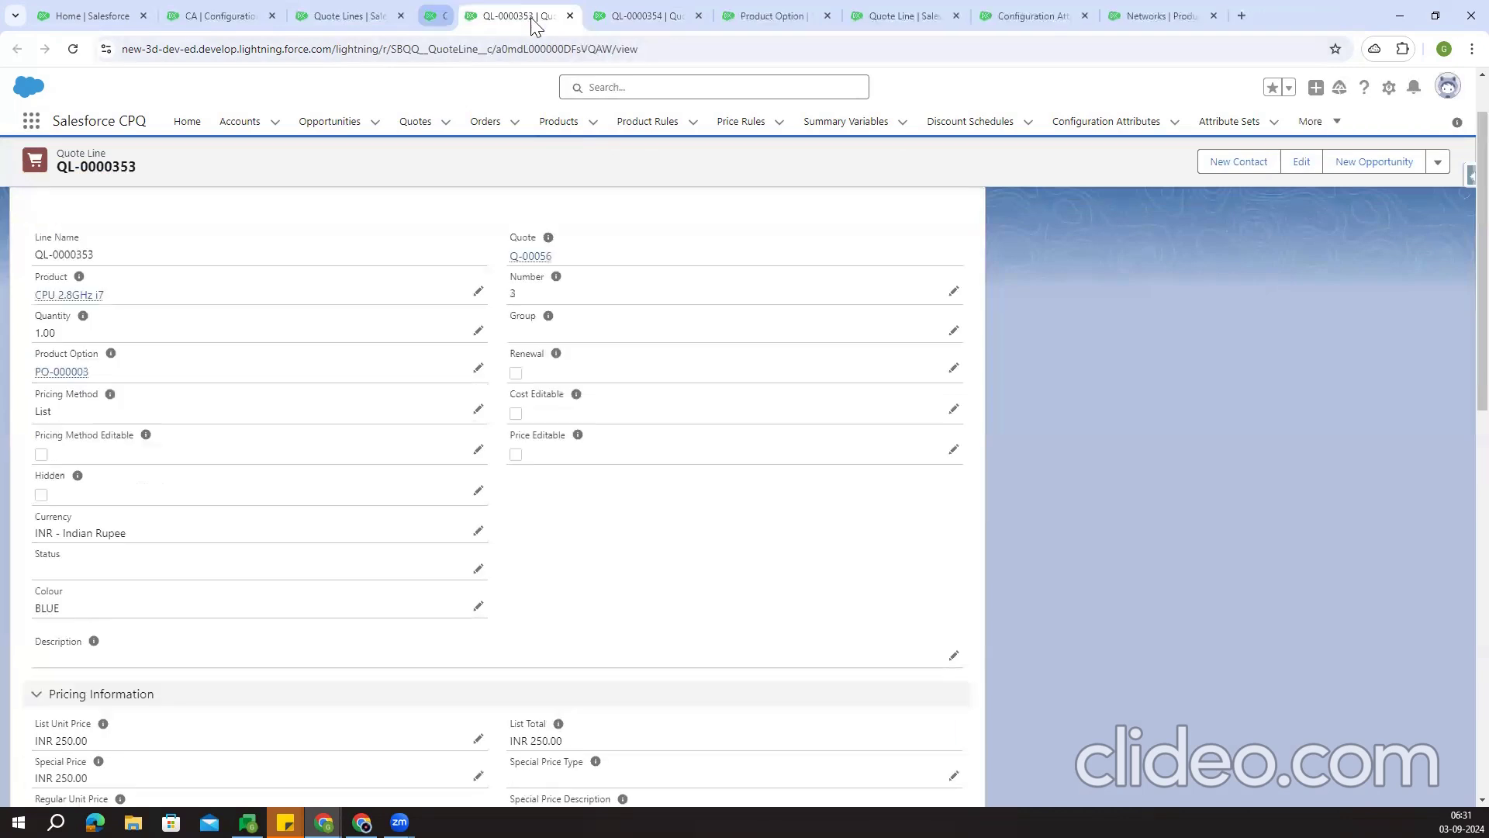
pyautogui.click(529, 15)
# Review the Apply To Product Options setting on the CA configuration attribute and open the record for editing
pyautogui.click(223, 16)
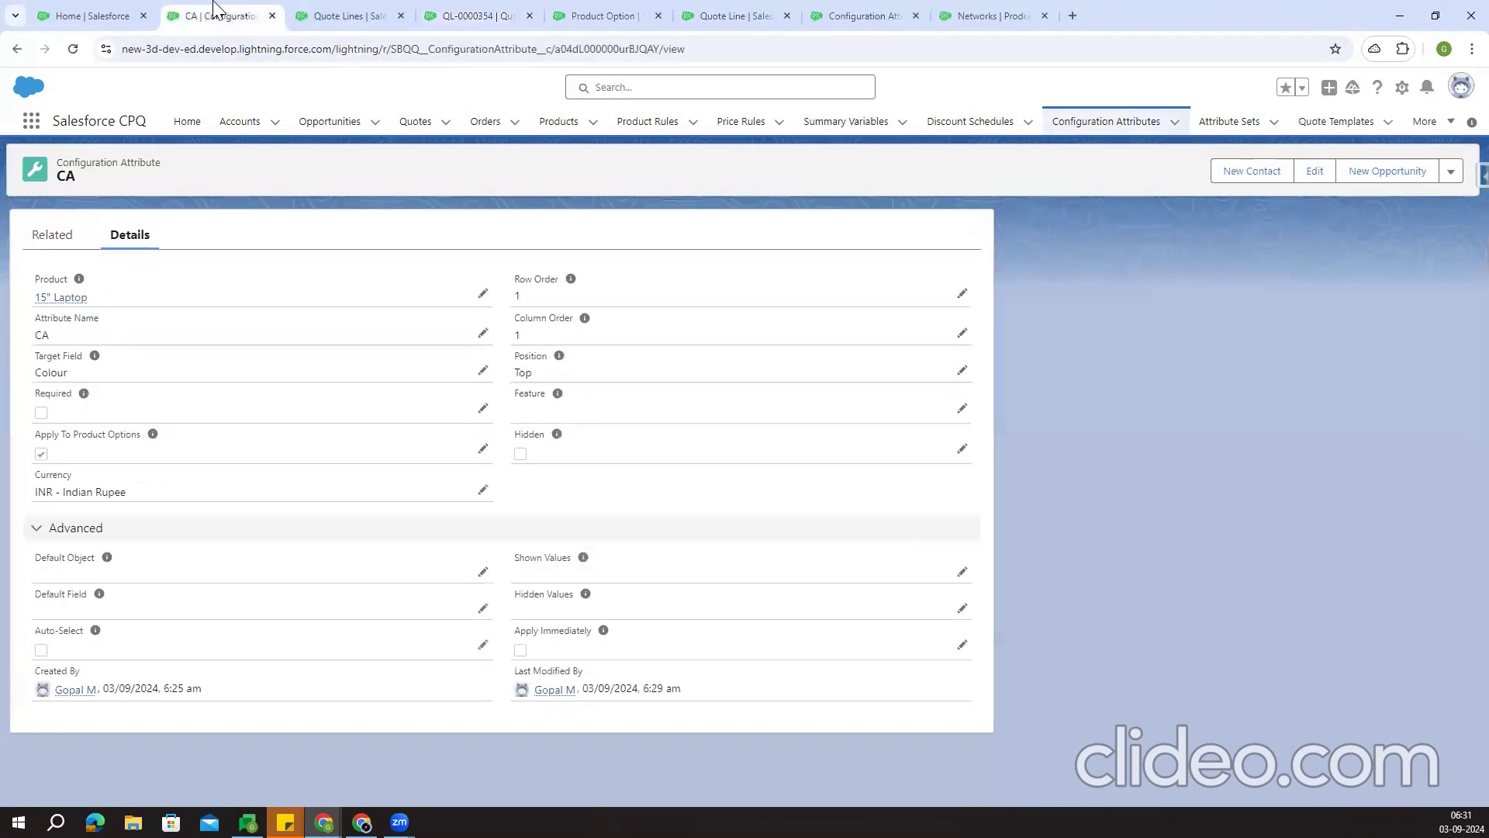
pyautogui.moveTo(33, 435); pyautogui.dragTo(140, 433)
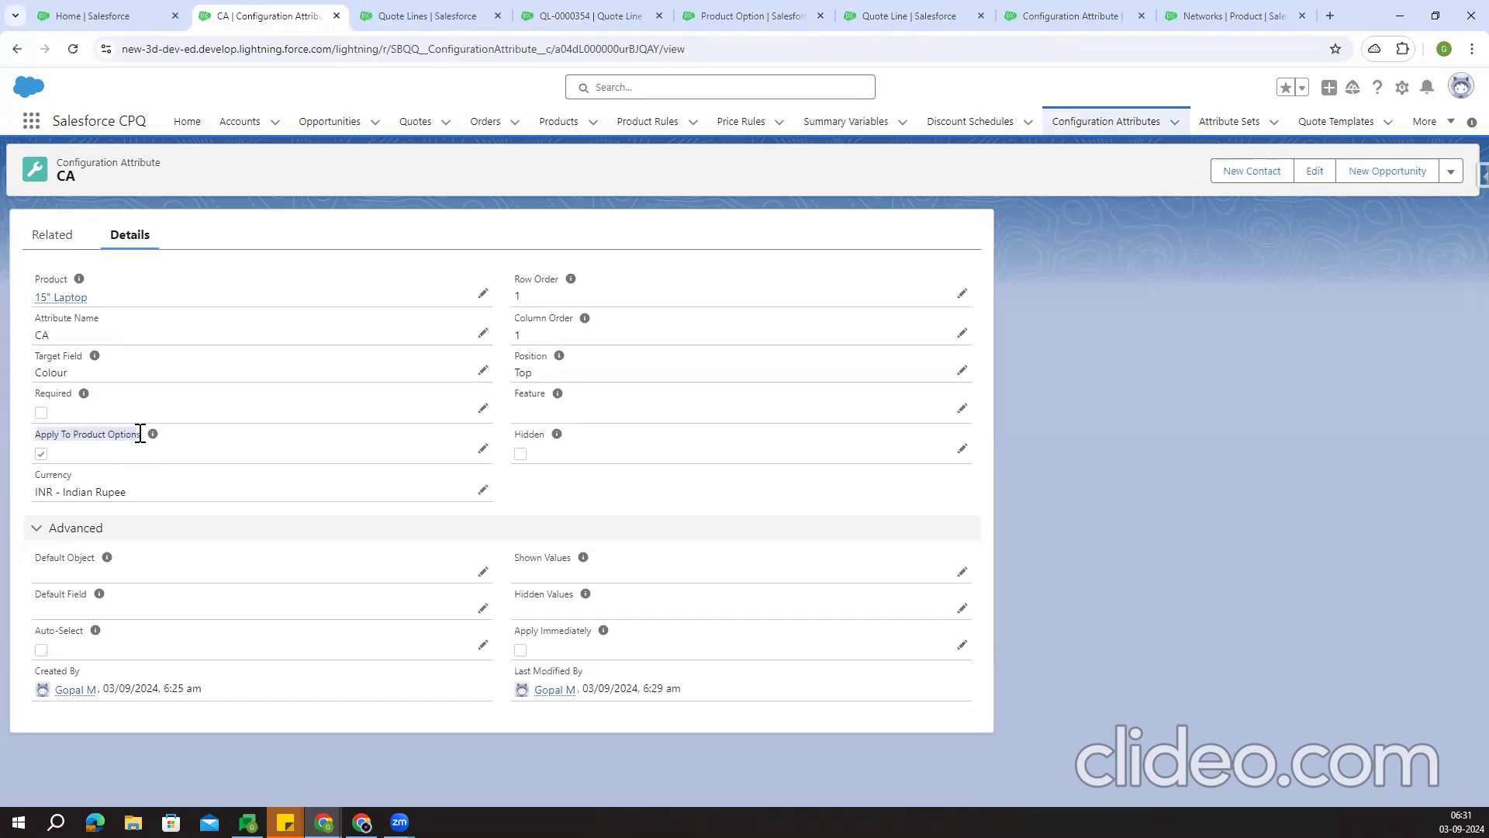
pyautogui.click(710, 504)
pyautogui.click(1315, 170)
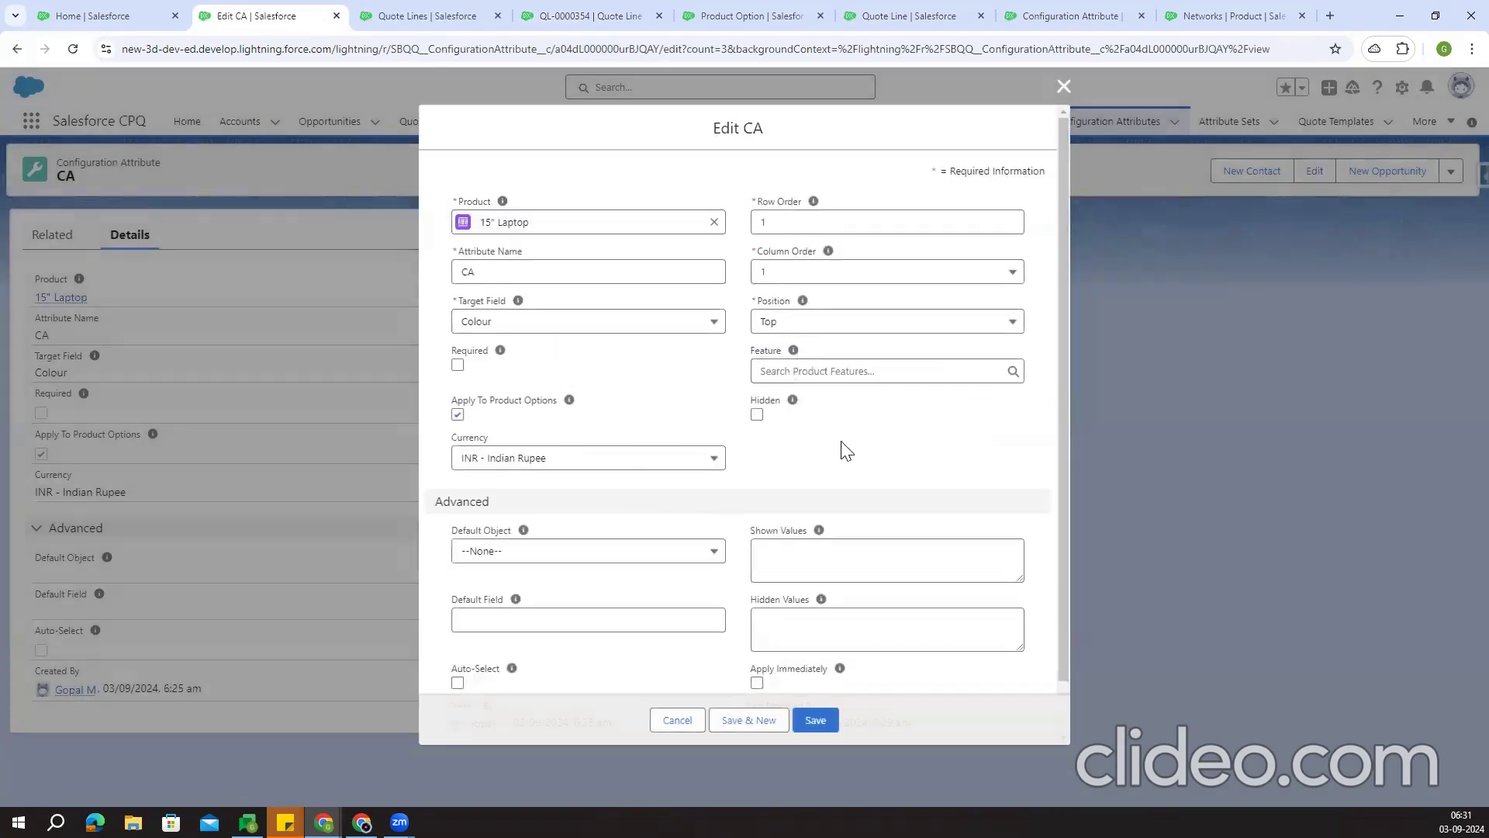
pyautogui.scroll(-1, 844, 449)
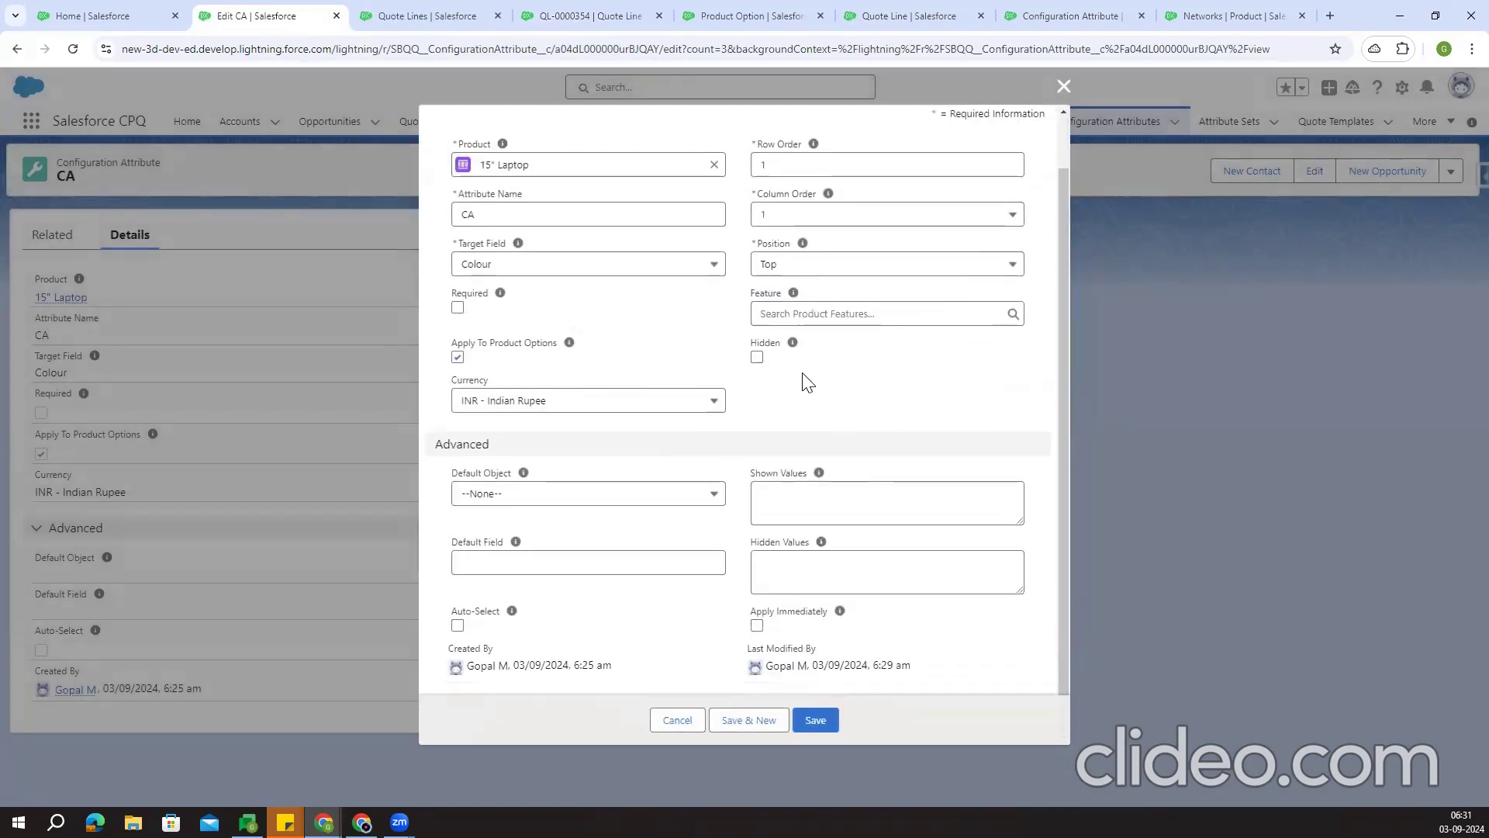
# Return from the quote lines list to the quote, edit its lines and open the 15" Laptop bundle for reconfiguration
pyautogui.click(438, 16)
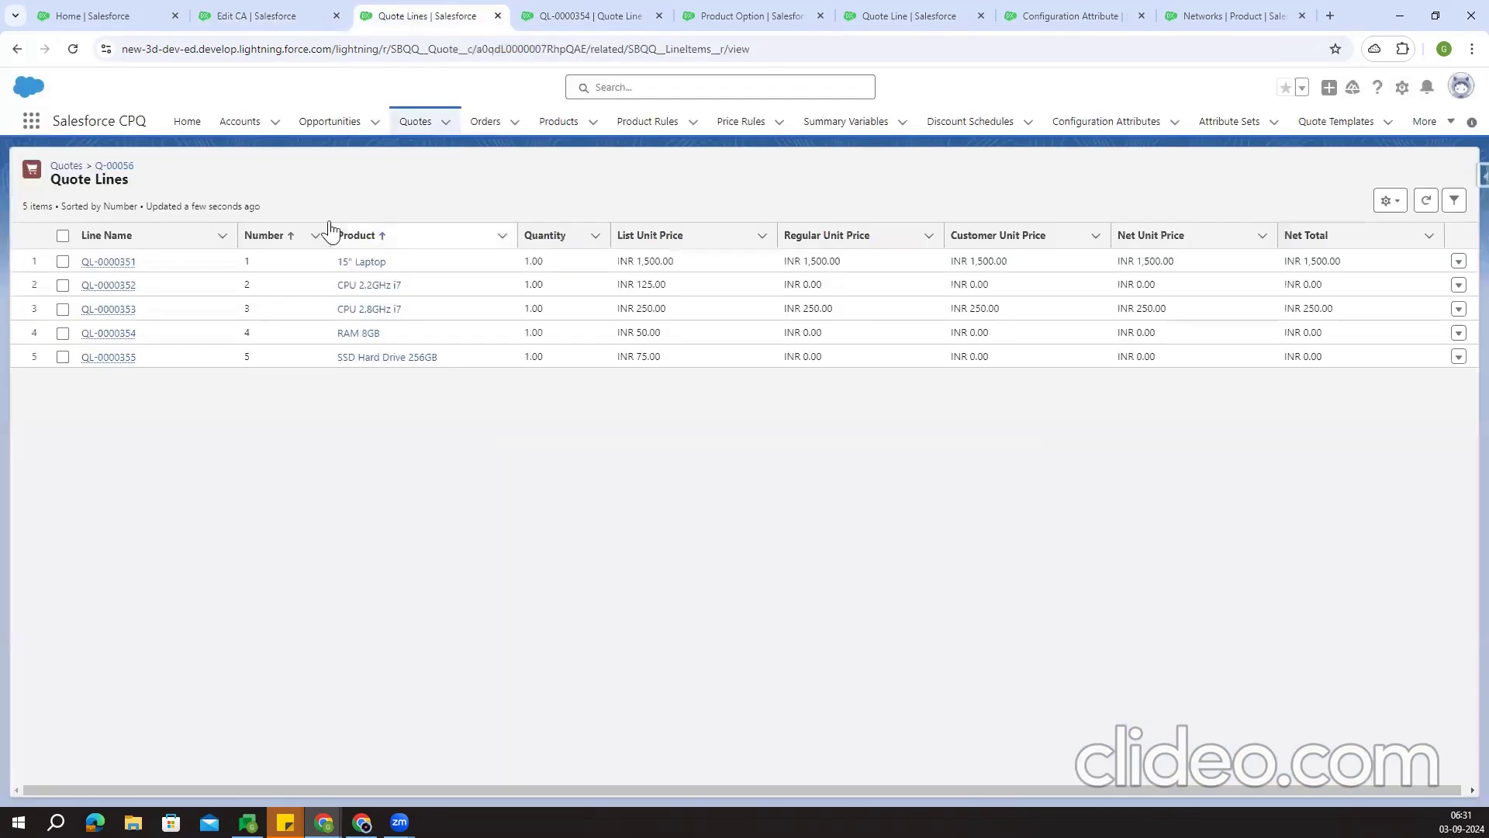
pyautogui.click(120, 165)
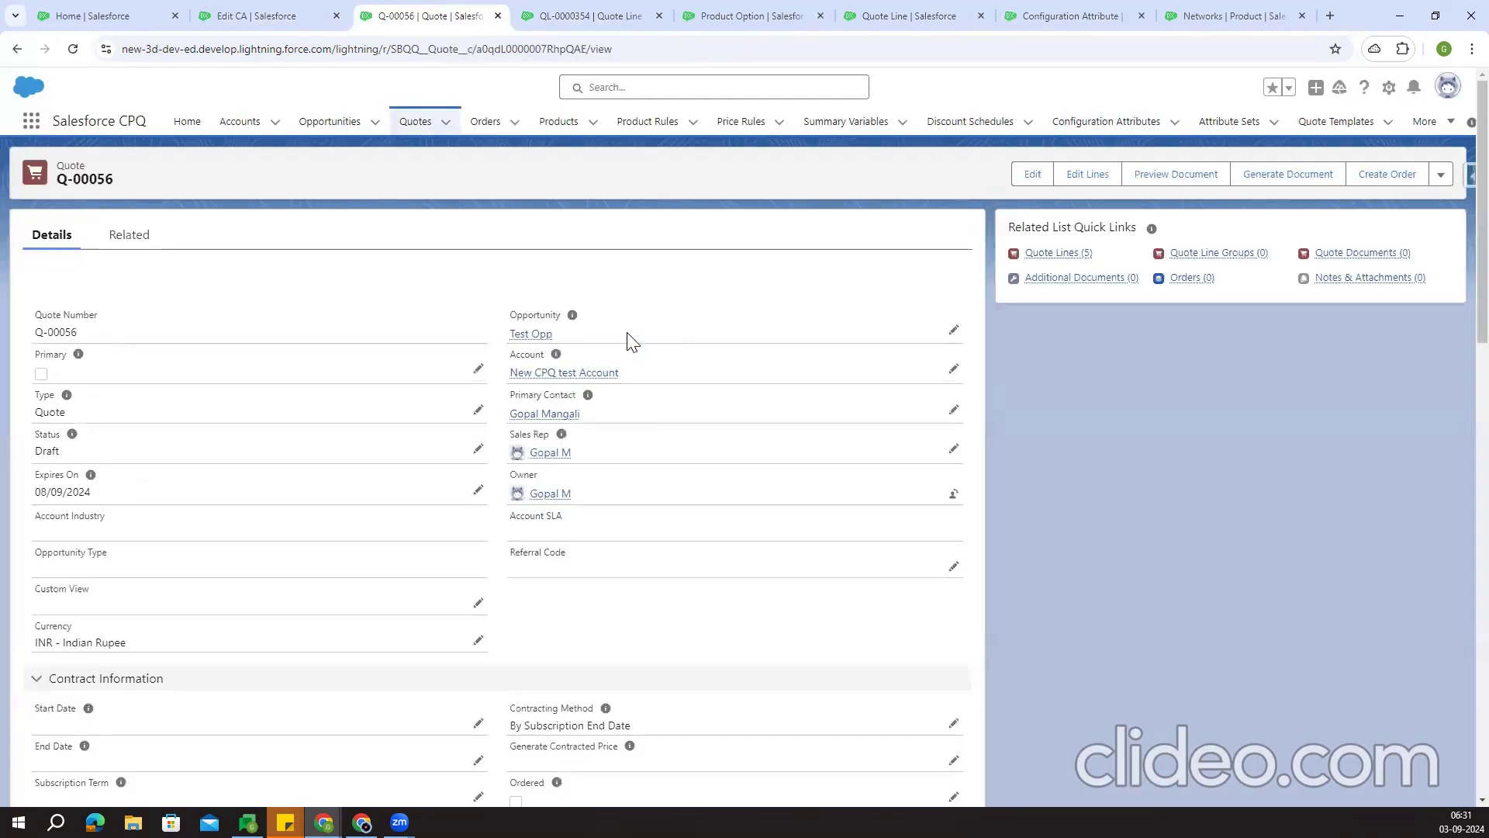
pyautogui.click(1085, 174)
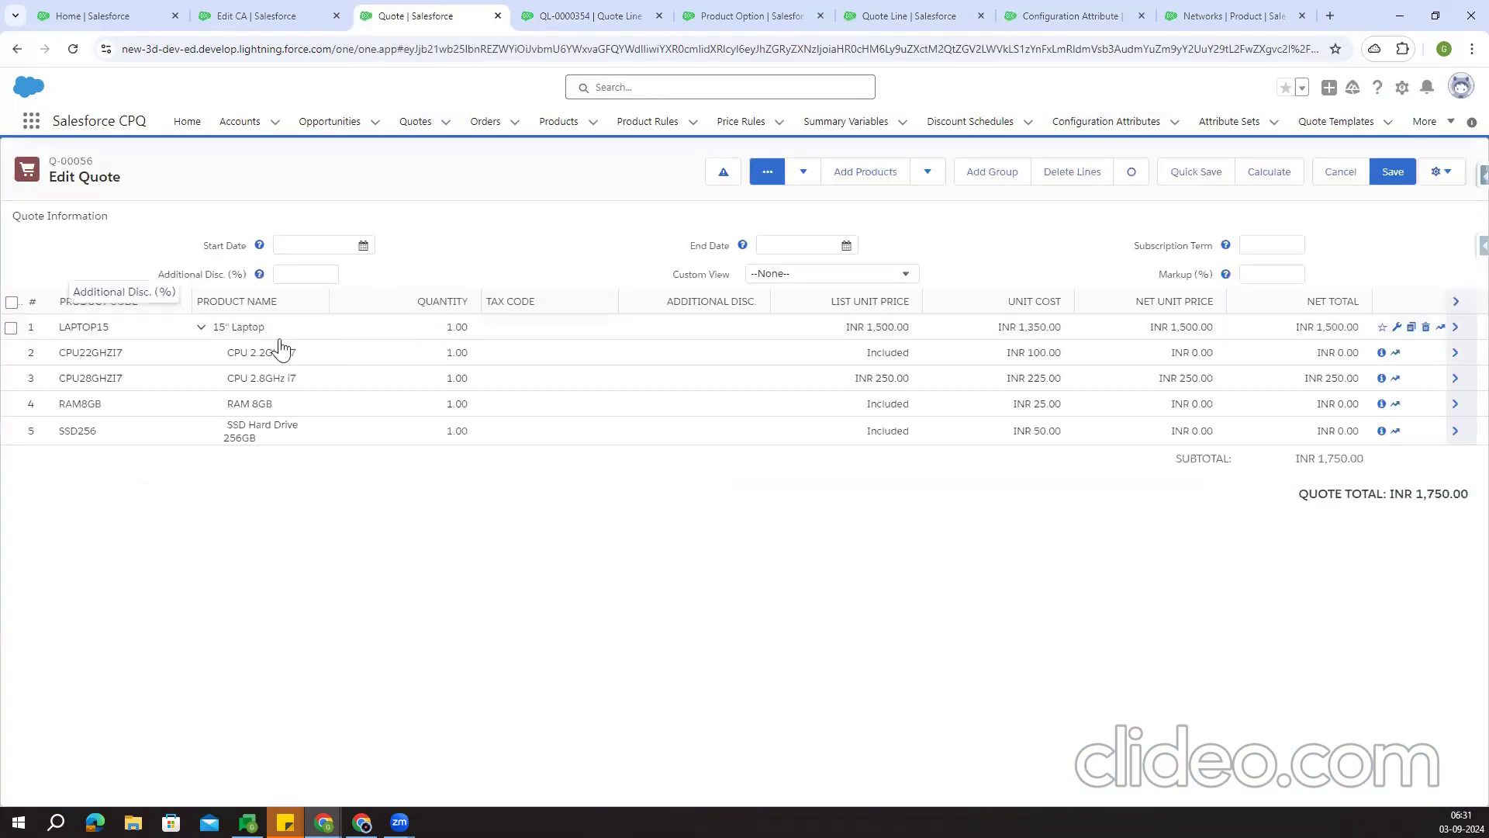
pyautogui.click(1396, 326)
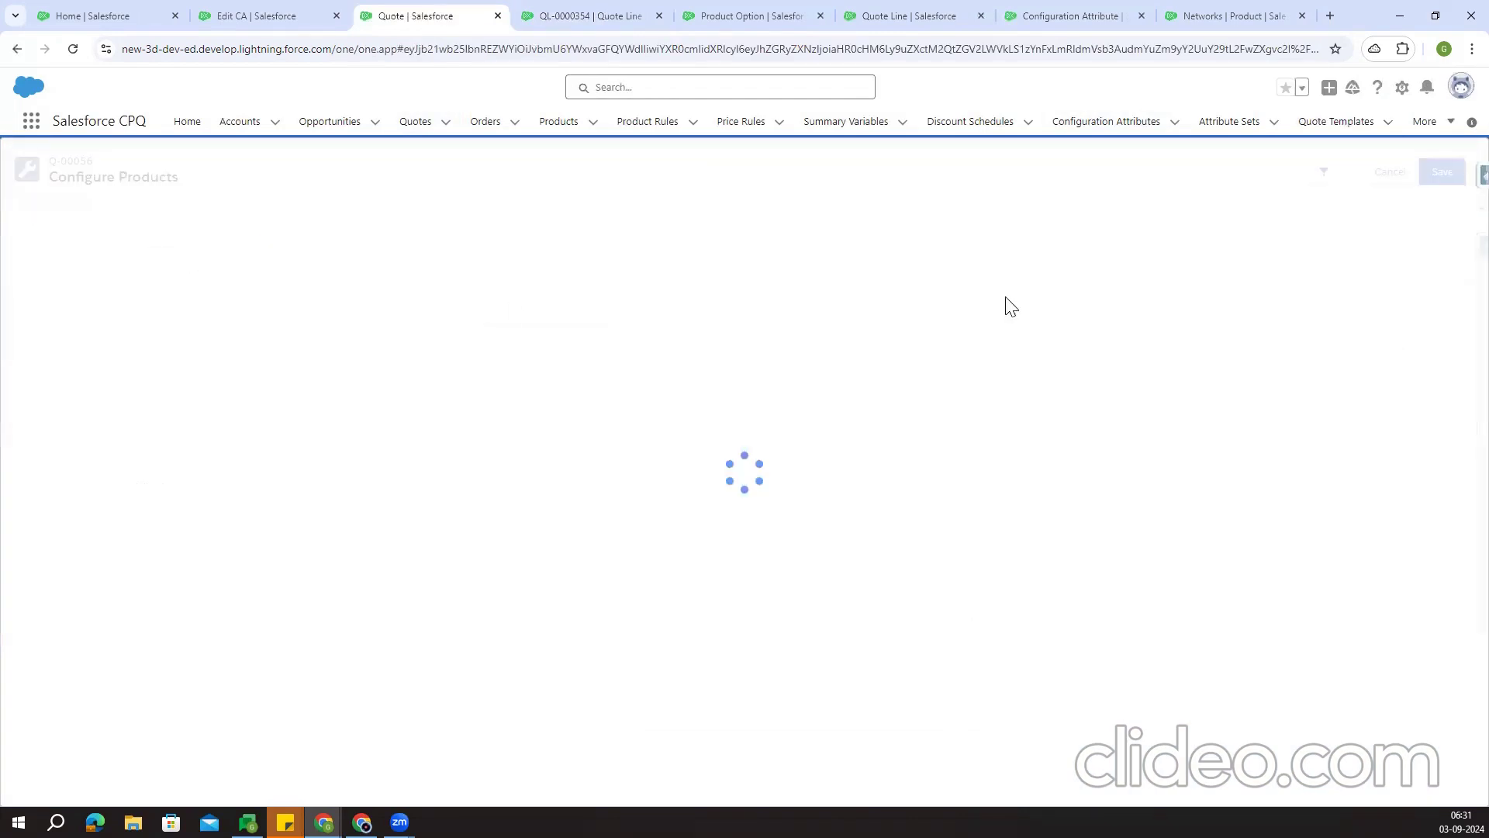
pyautogui.doubleClick(198, 261)
# Review the Advanced section of the CA attribute and the values offered for Colour in the 15" Laptop configuration
pyautogui.click(256, 15)
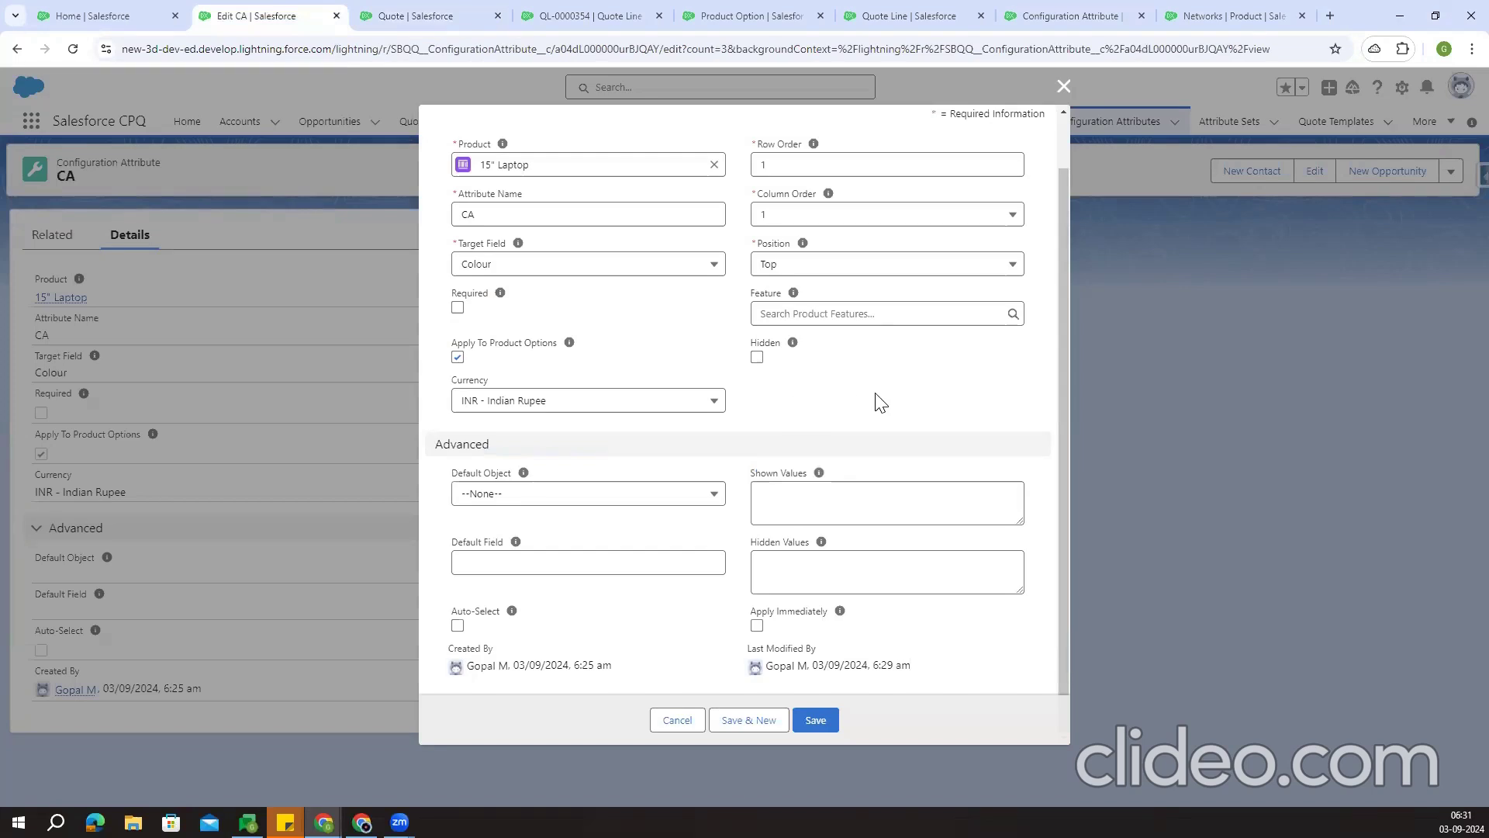
pyautogui.moveTo(440, 450); pyautogui.dragTo(481, 444)
pyautogui.click(640, 618)
pyautogui.click(416, 16)
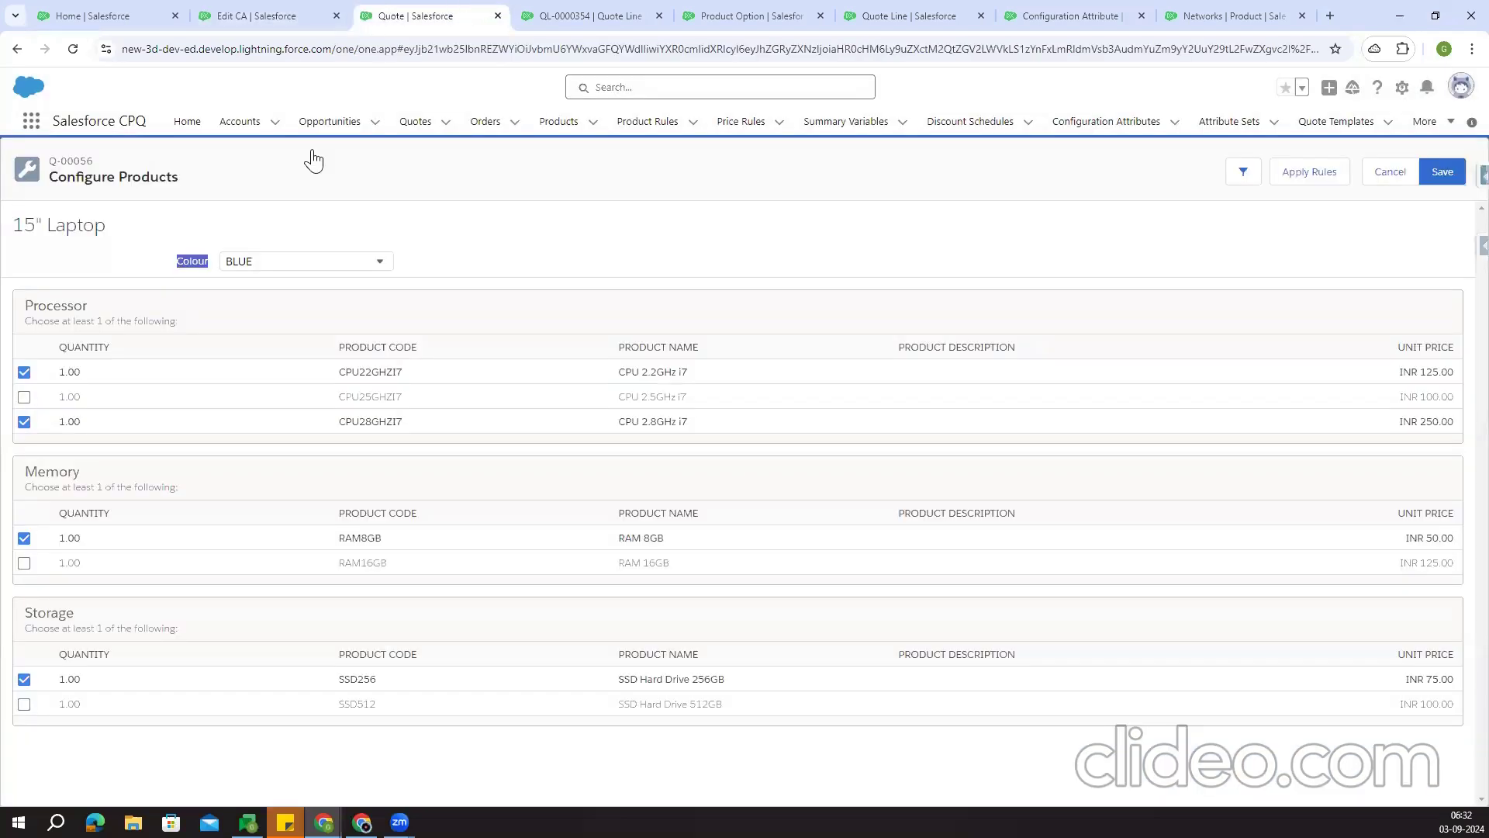
pyautogui.click(303, 262)
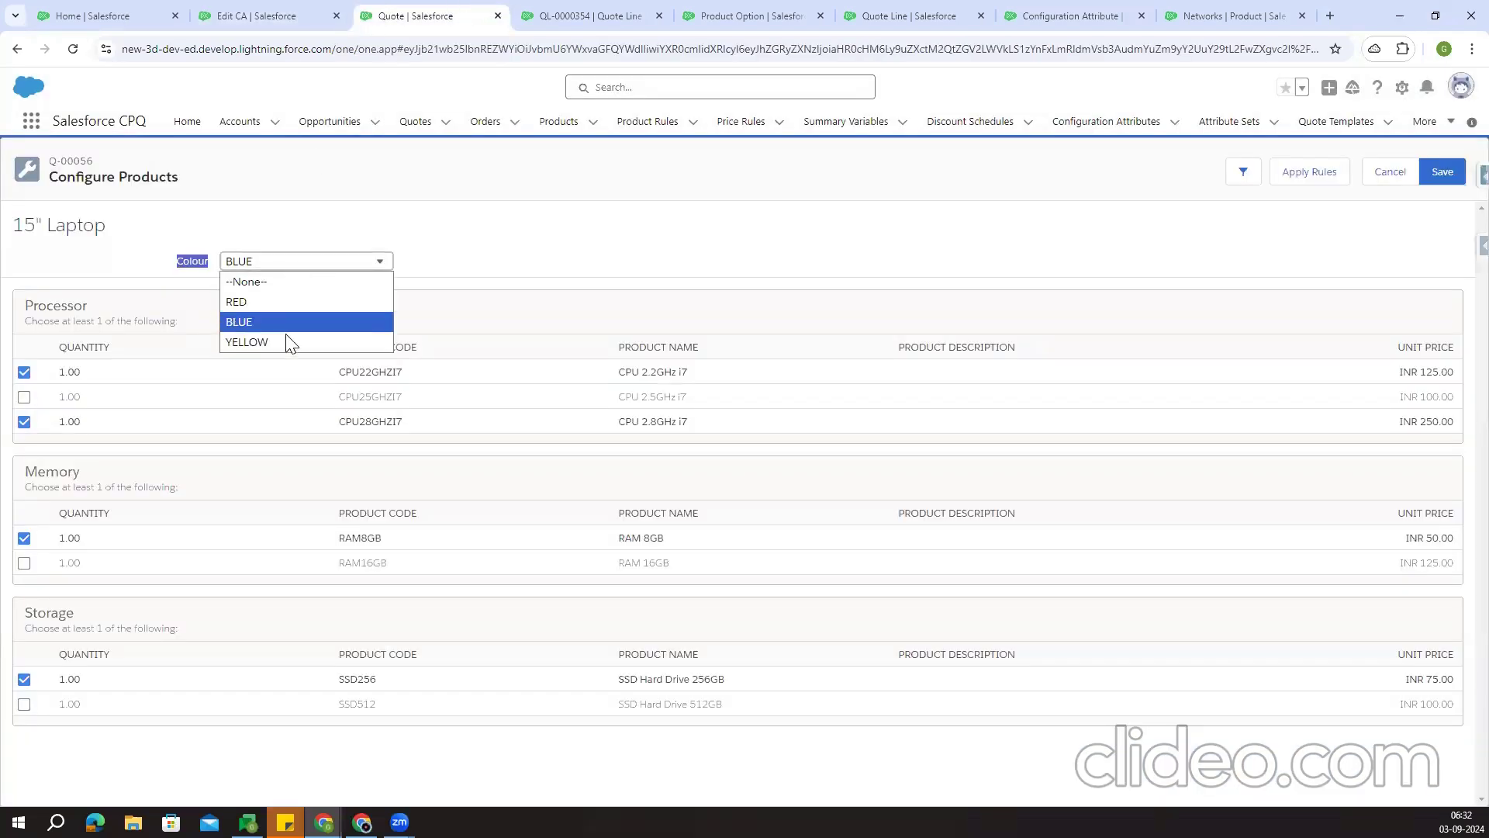
# Set Hidden Values to RED on the CA configuration attribute and save the record
pyautogui.click(256, 16)
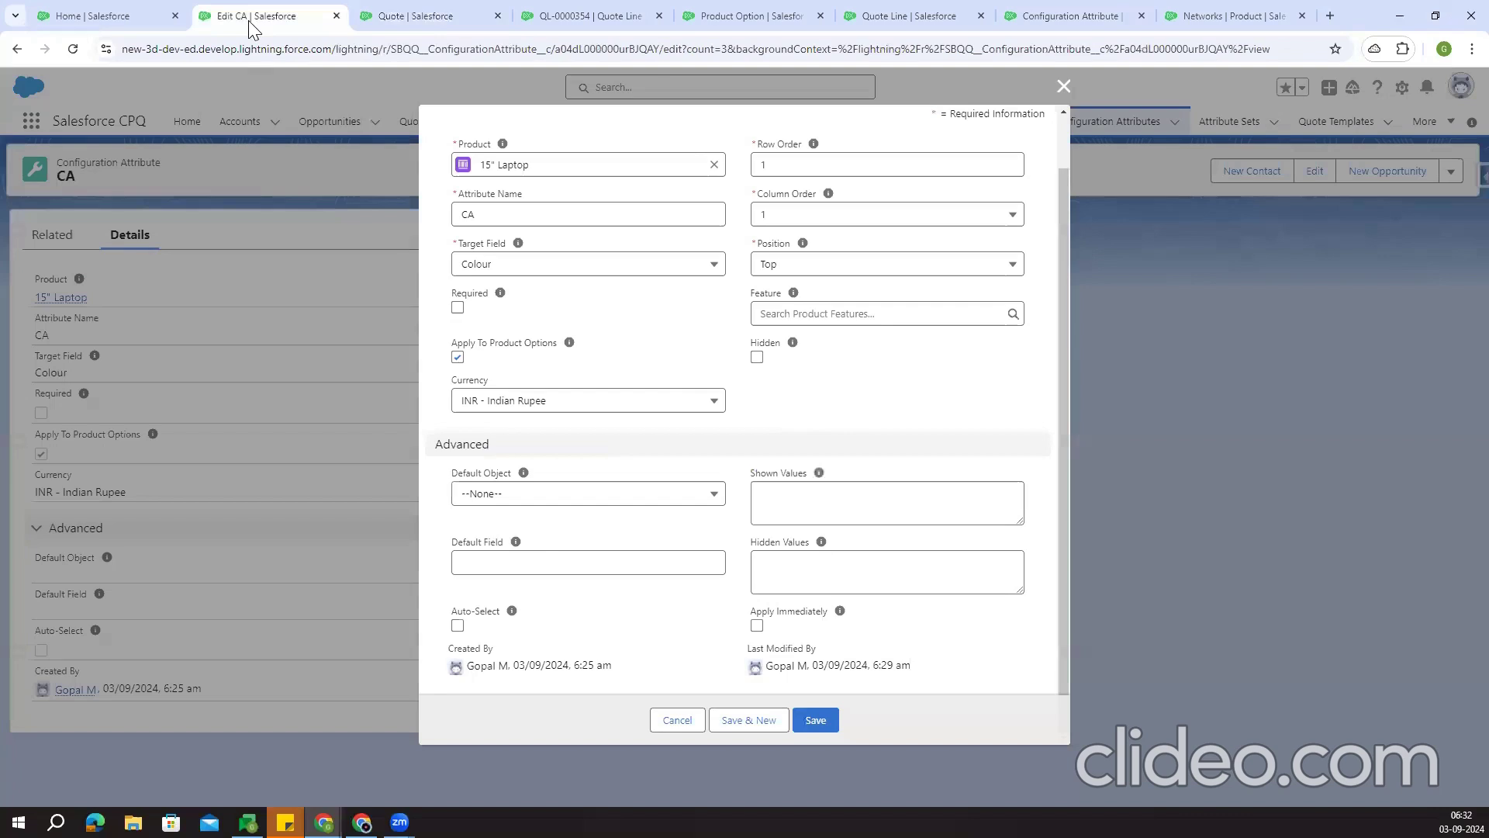
pyautogui.click(785, 565)
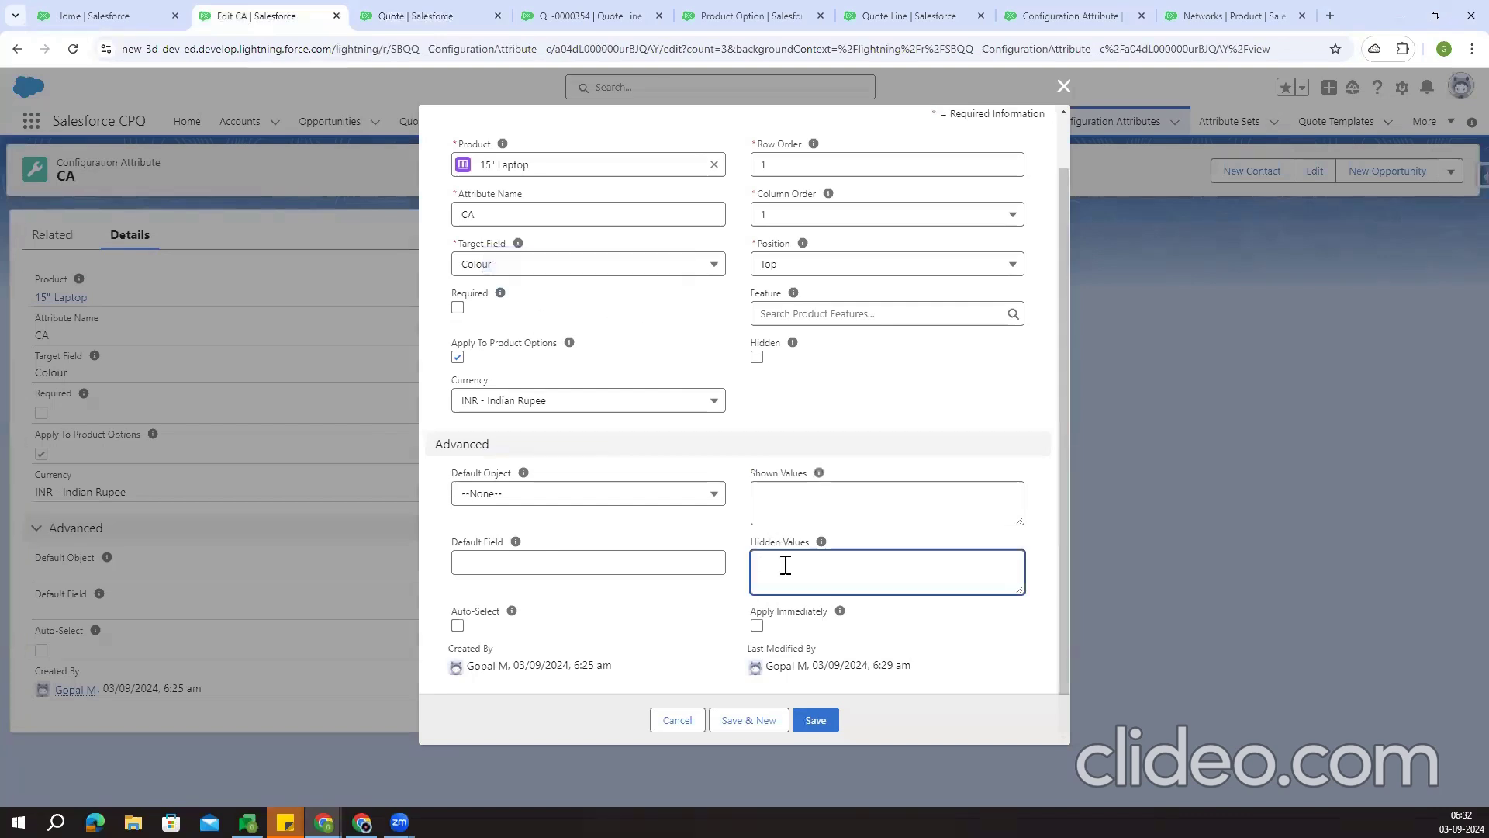
pyautogui.write('RED')
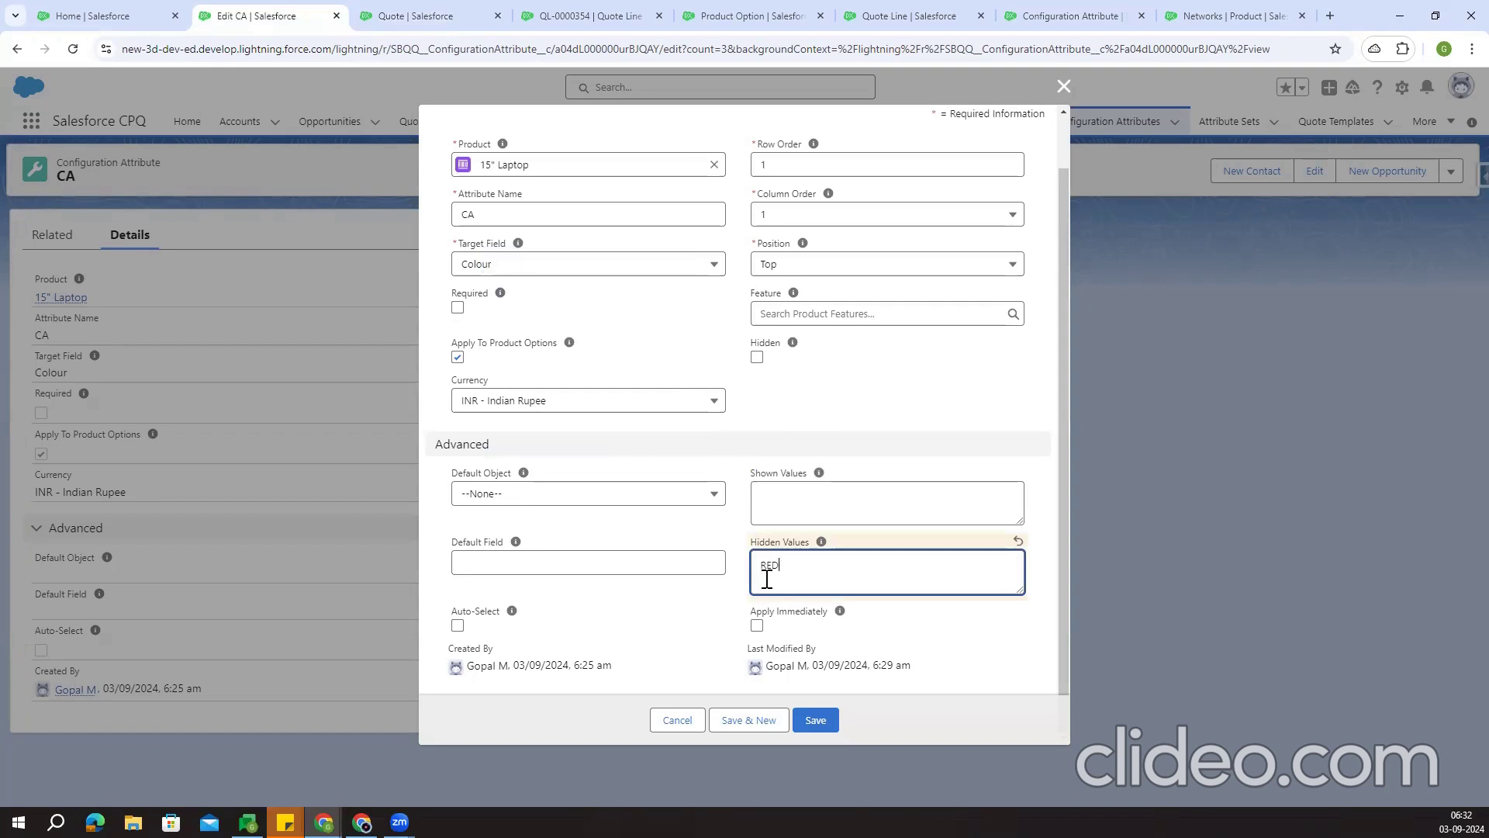
pyautogui.click(662, 620)
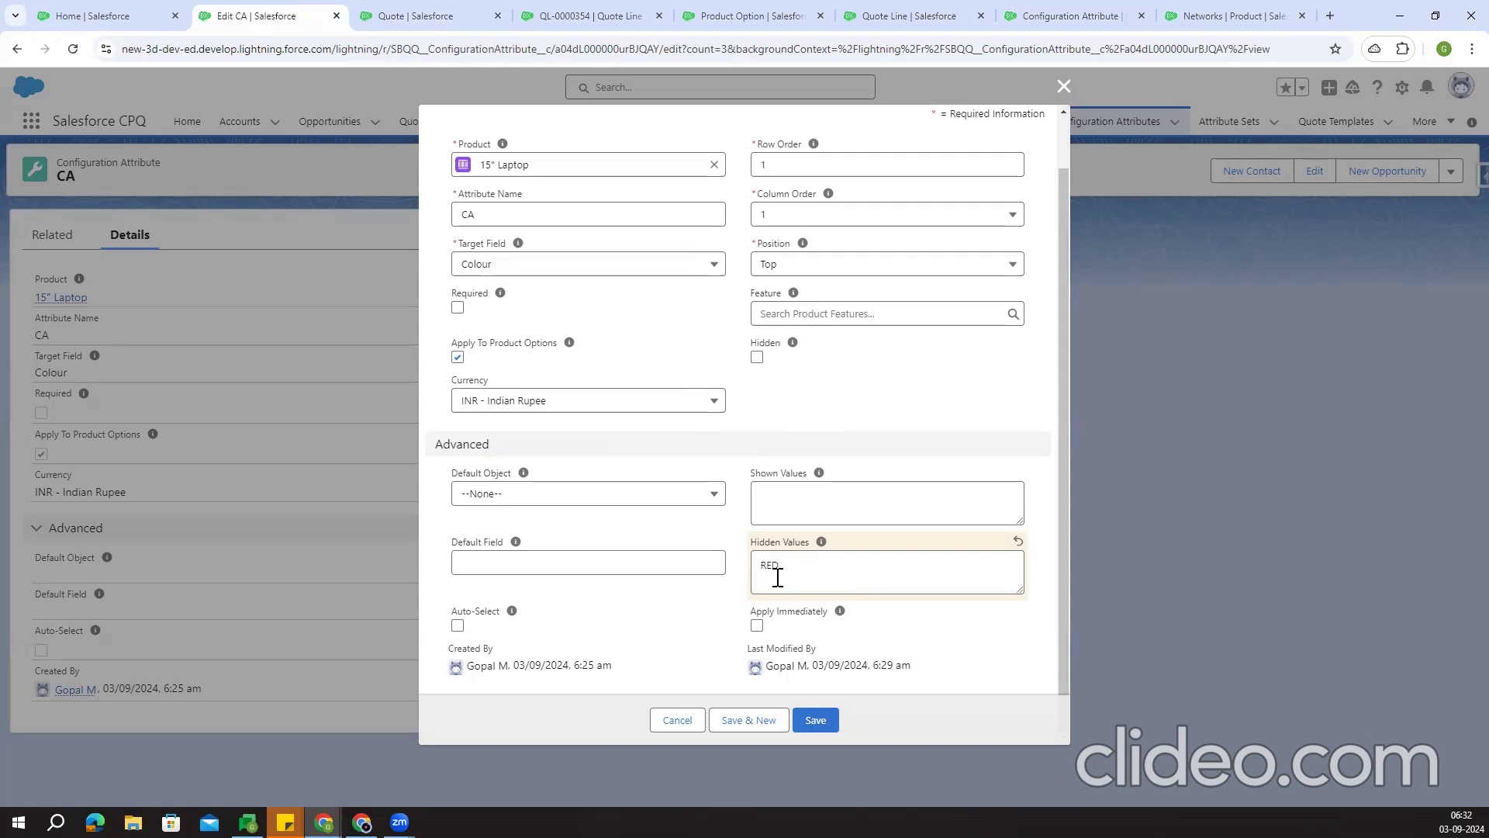
pyautogui.click(812, 719)
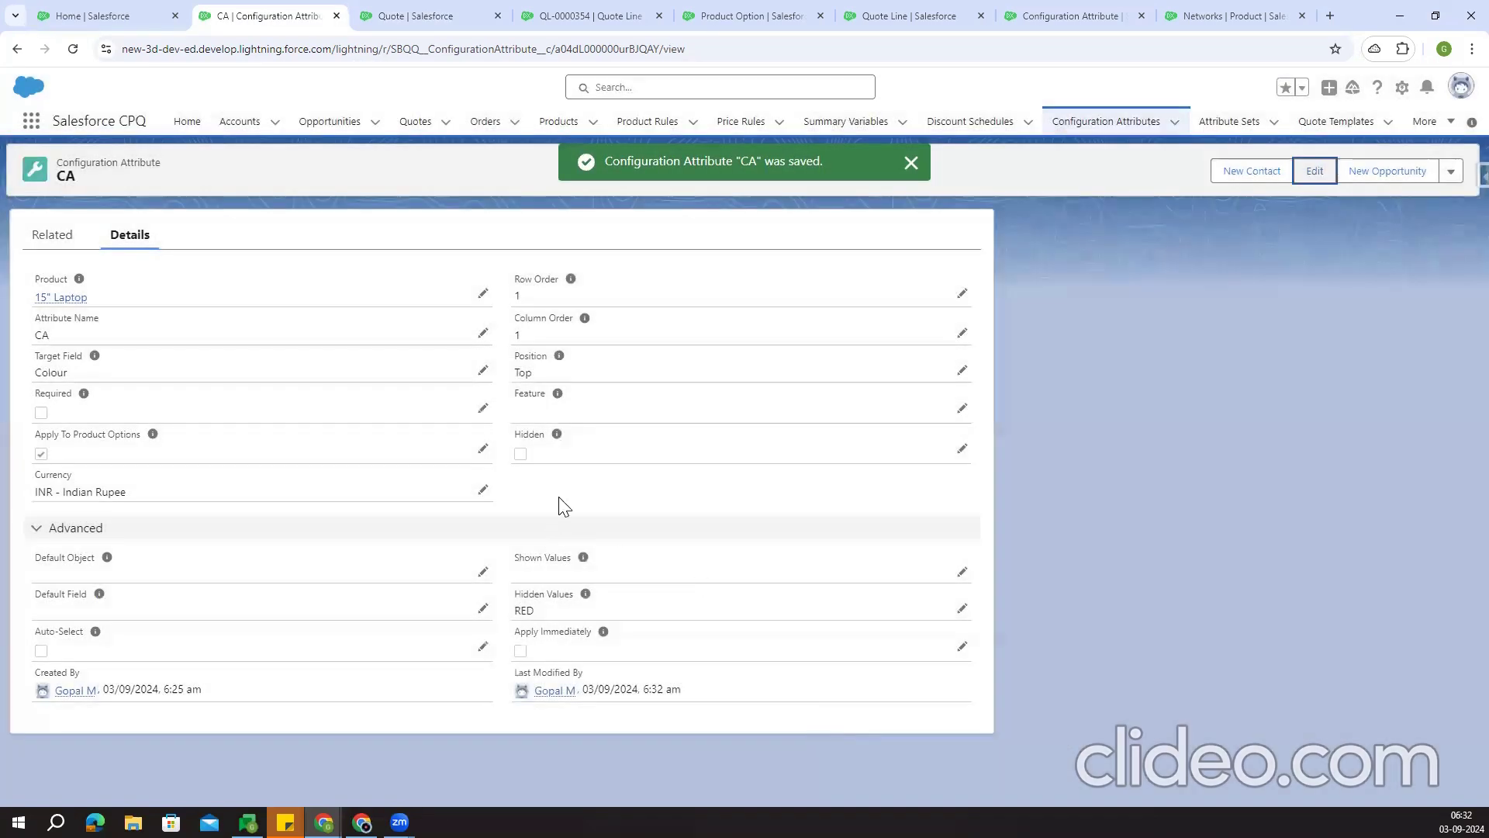
# Cancel the open bundle configuration, reconfigure the 15" Laptop line again and check which Colour values are offered
pyautogui.click(409, 13)
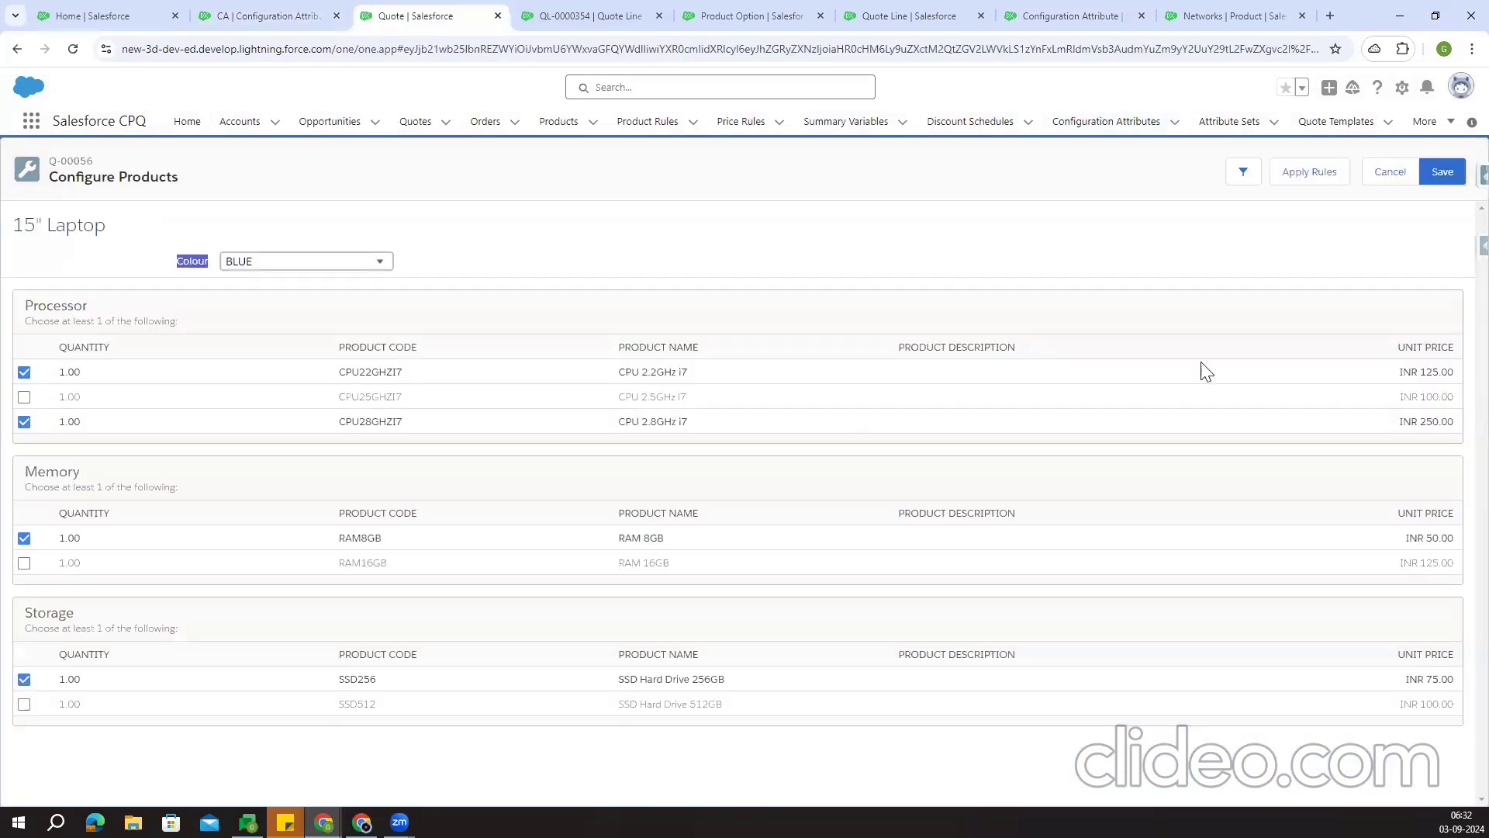
pyautogui.click(1389, 174)
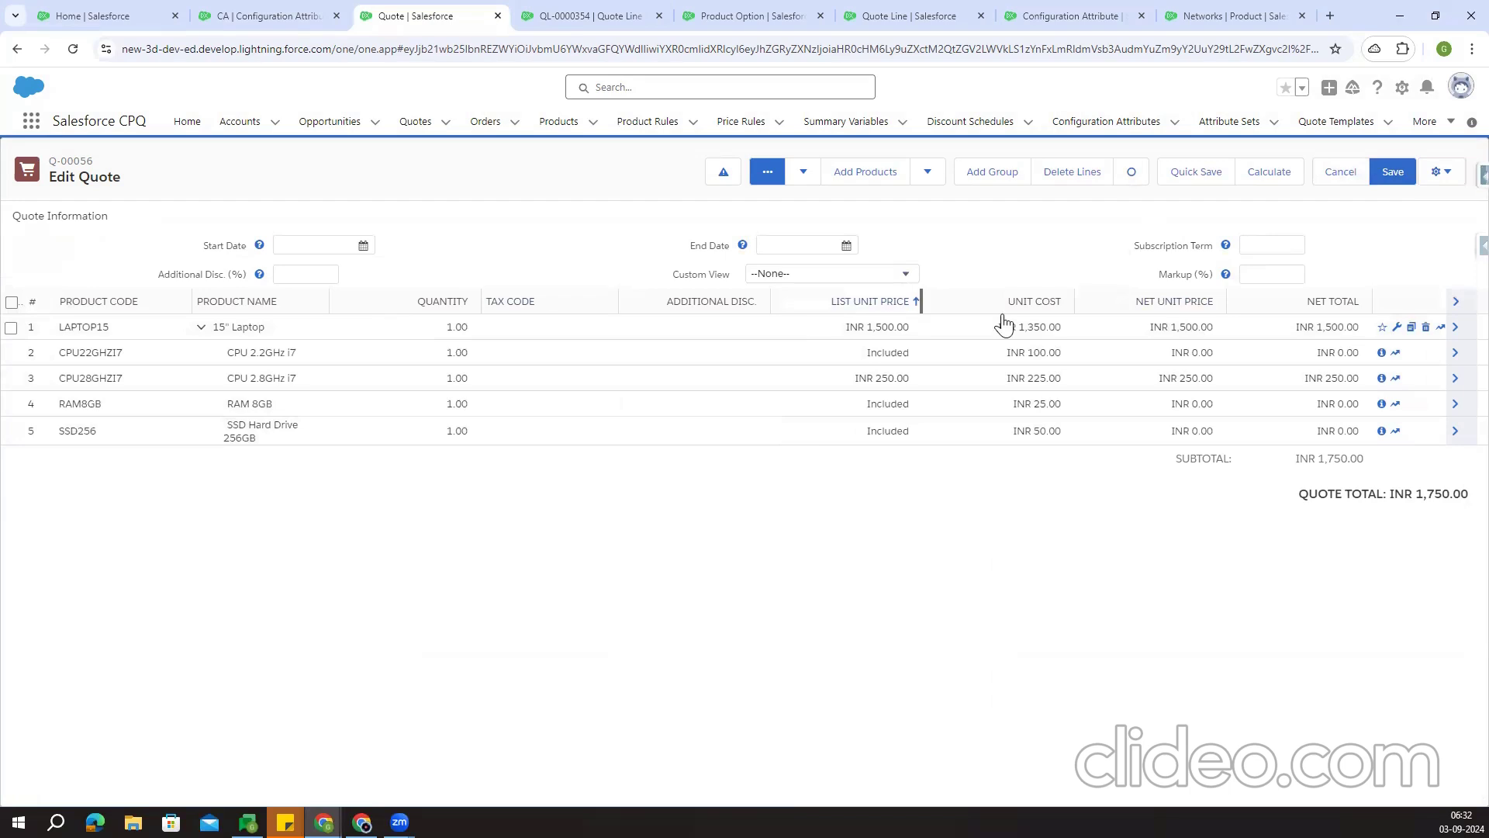
pyautogui.click(1397, 327)
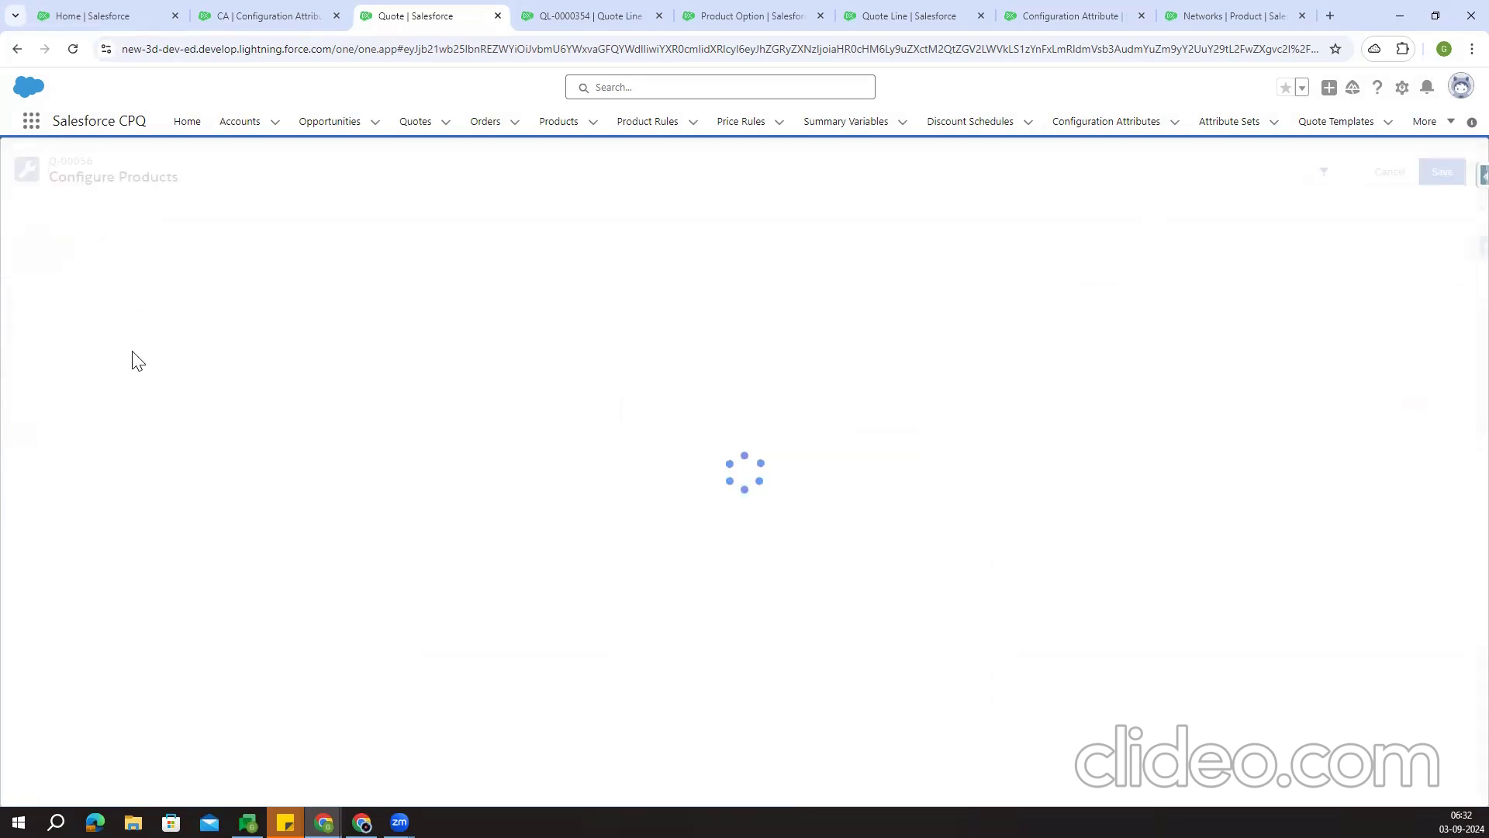
pyautogui.click(275, 263)
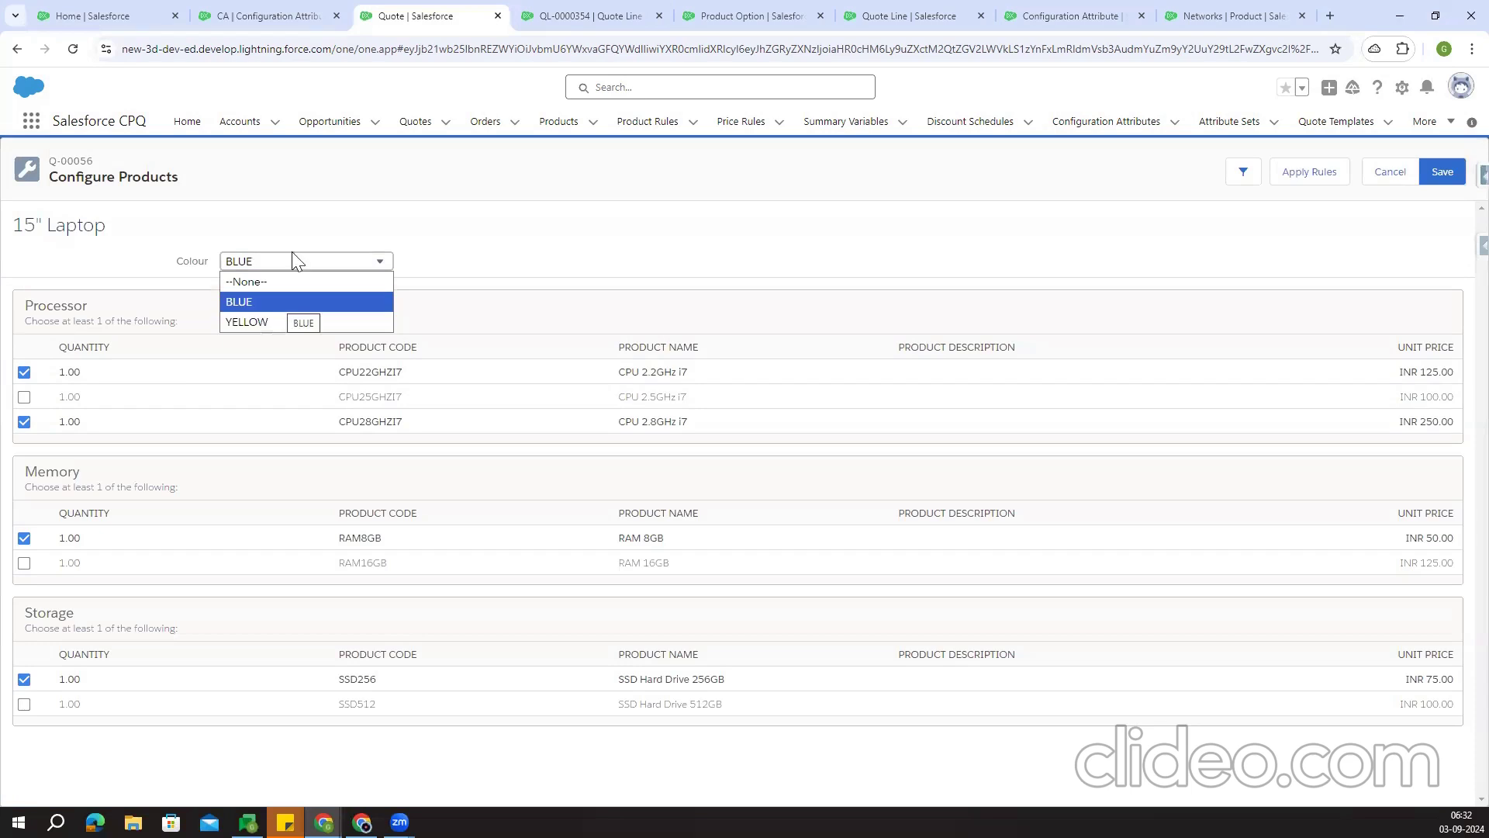
# Compare the Hidden Values entry on the CA attribute with the Colour choices in the laptop configuration
pyautogui.click(267, 15)
pyautogui.moveTo(548, 630); pyautogui.dragTo(517, 610)
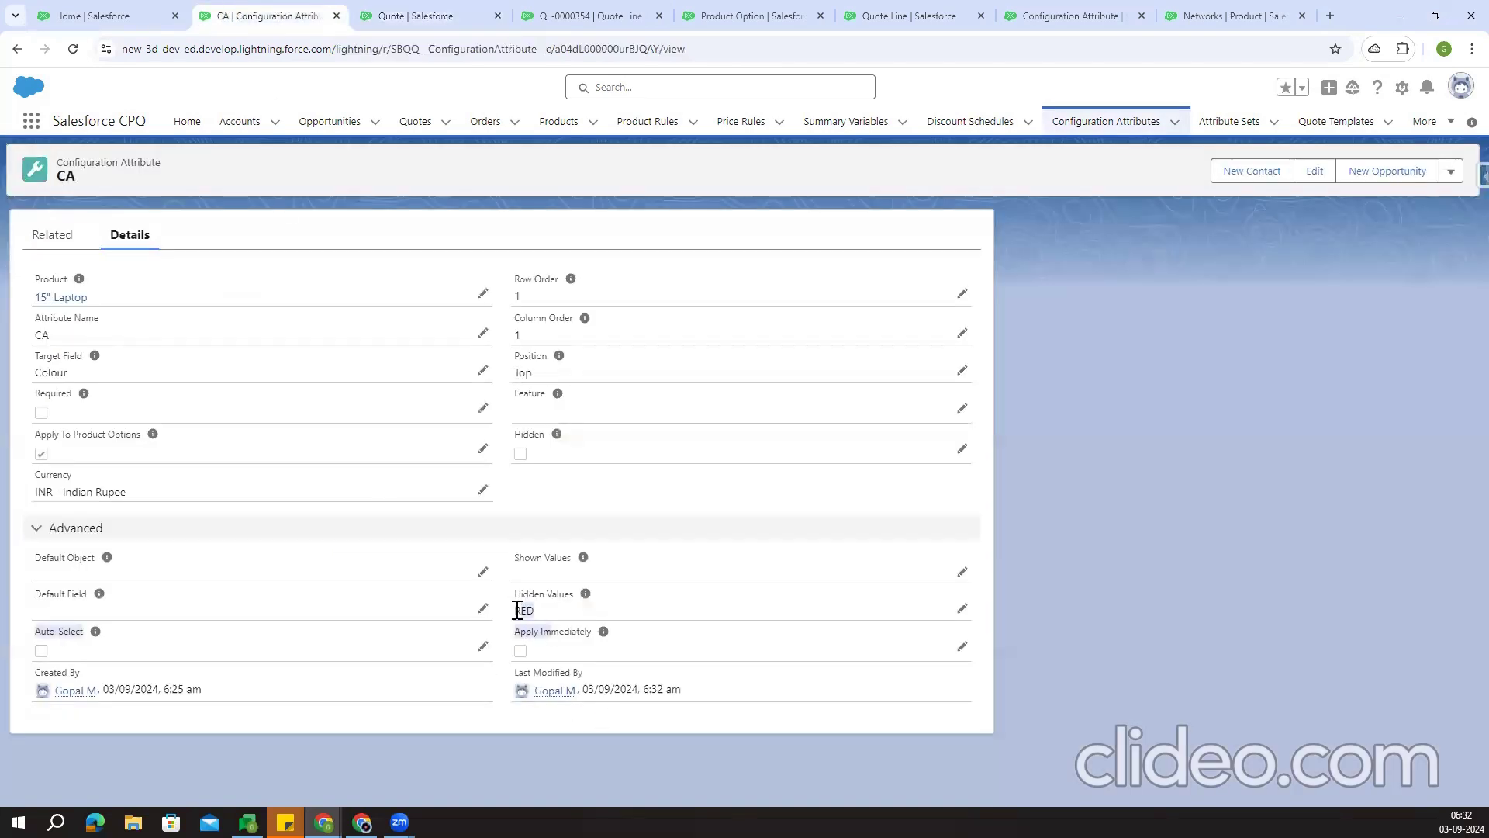
pyautogui.doubleClick(543, 612)
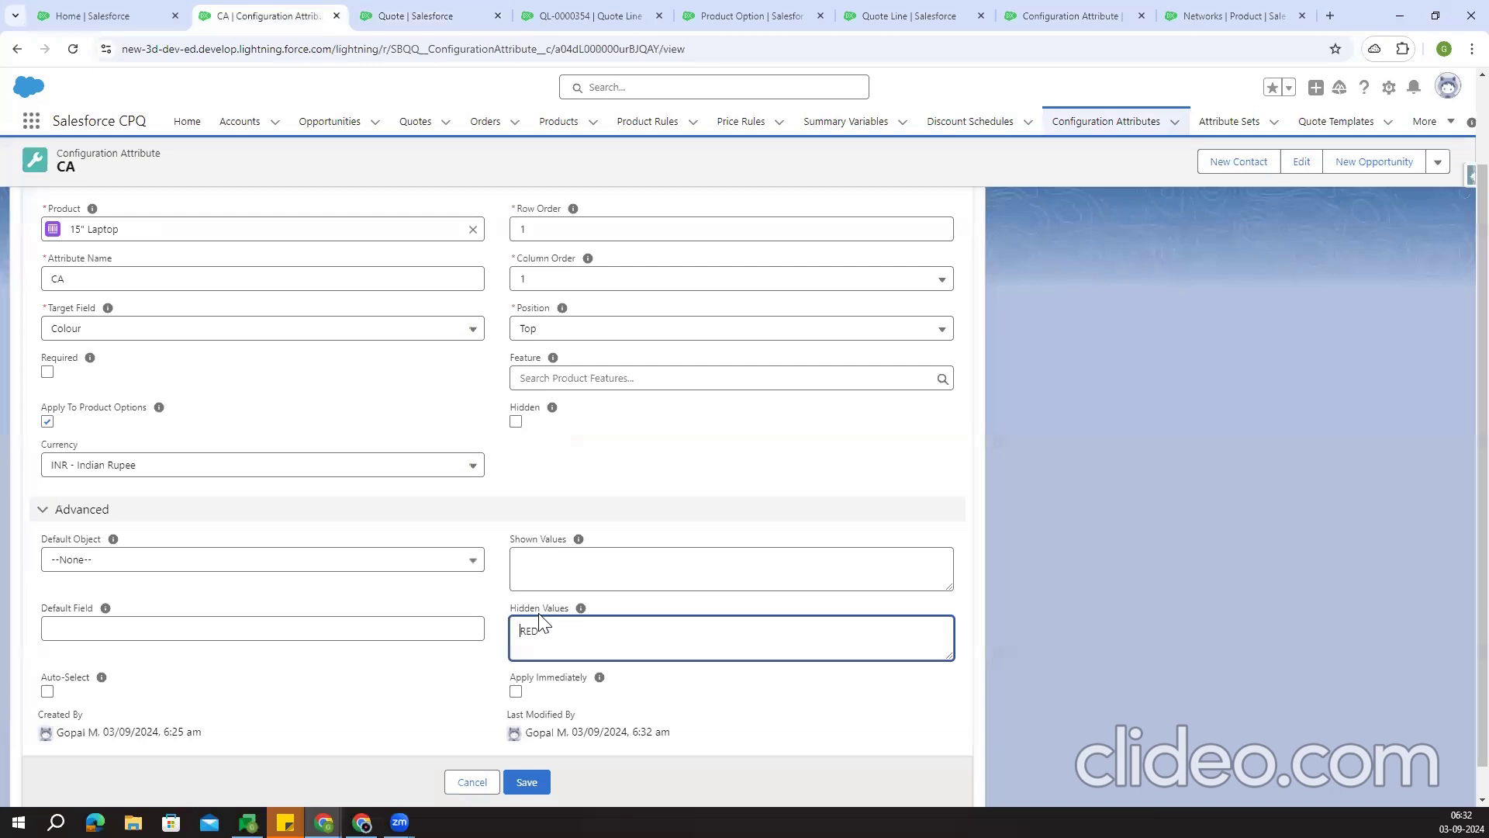
pyautogui.click(485, 784)
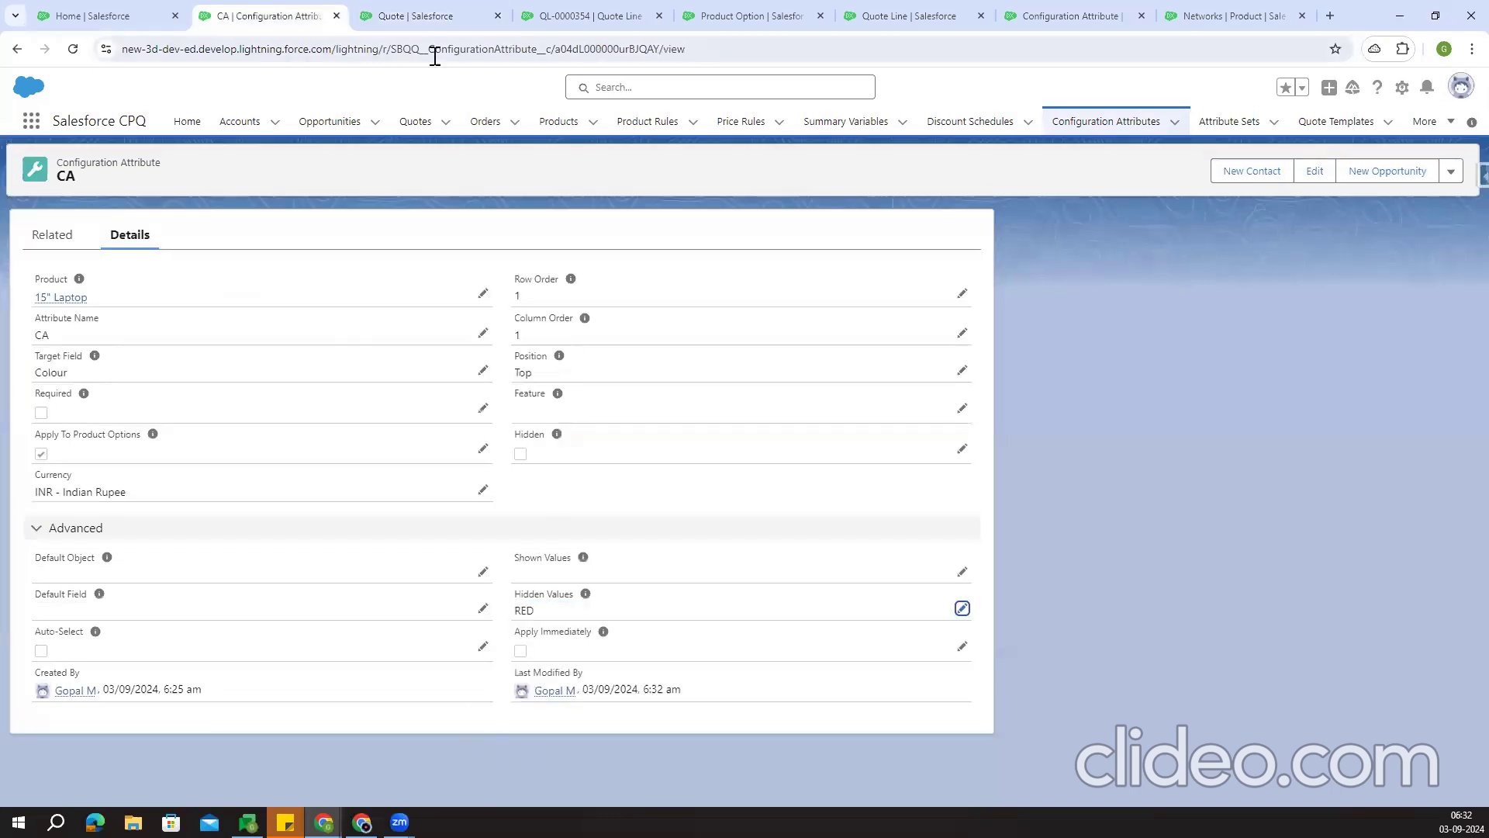
pyautogui.click(423, 16)
pyautogui.click(321, 264)
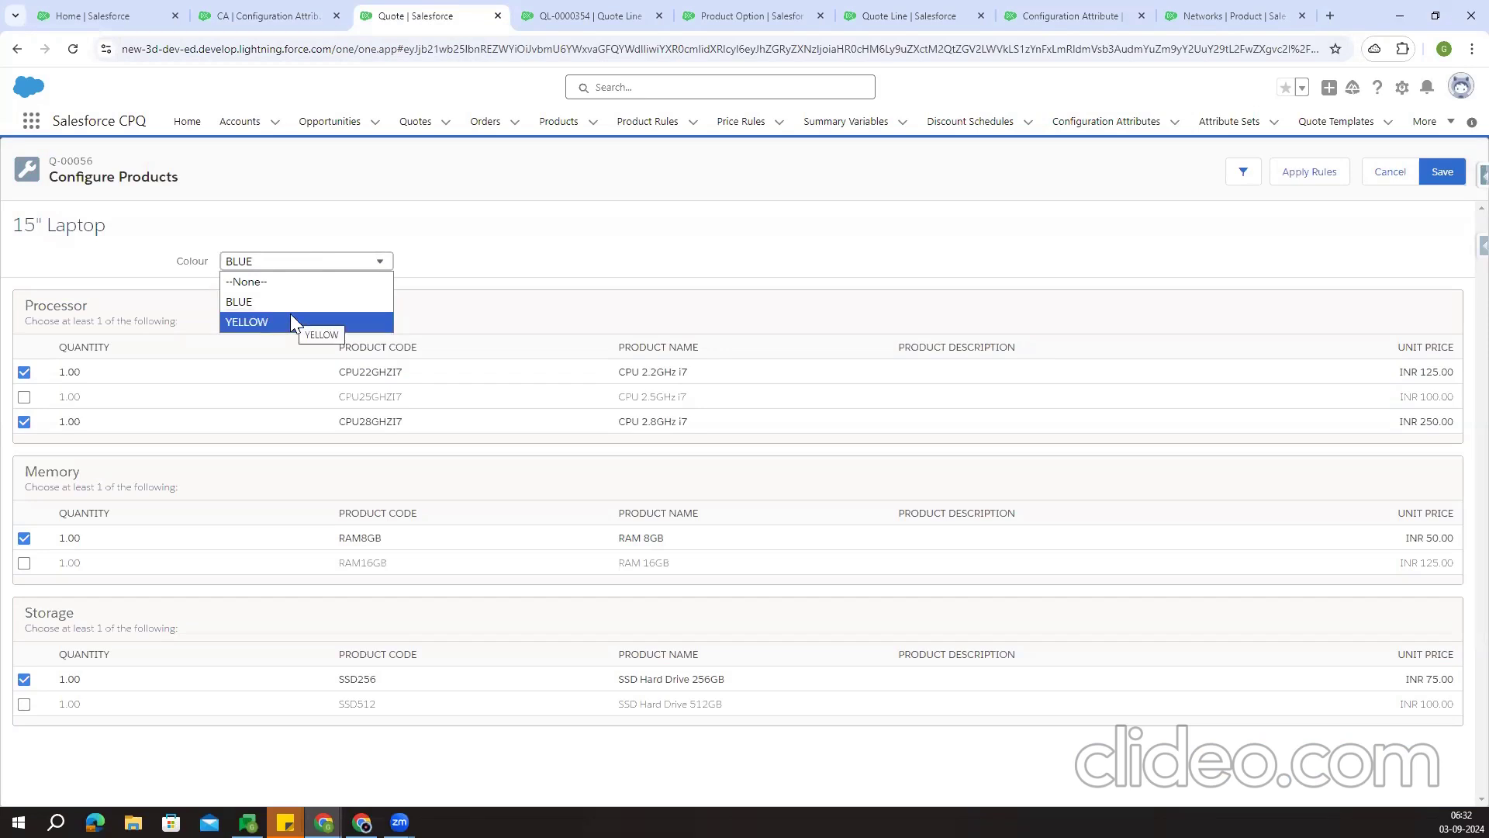
# Clear Hidden Values on the CA configuration attribute, set Shown Values to RED and save the record
pyautogui.click(267, 11)
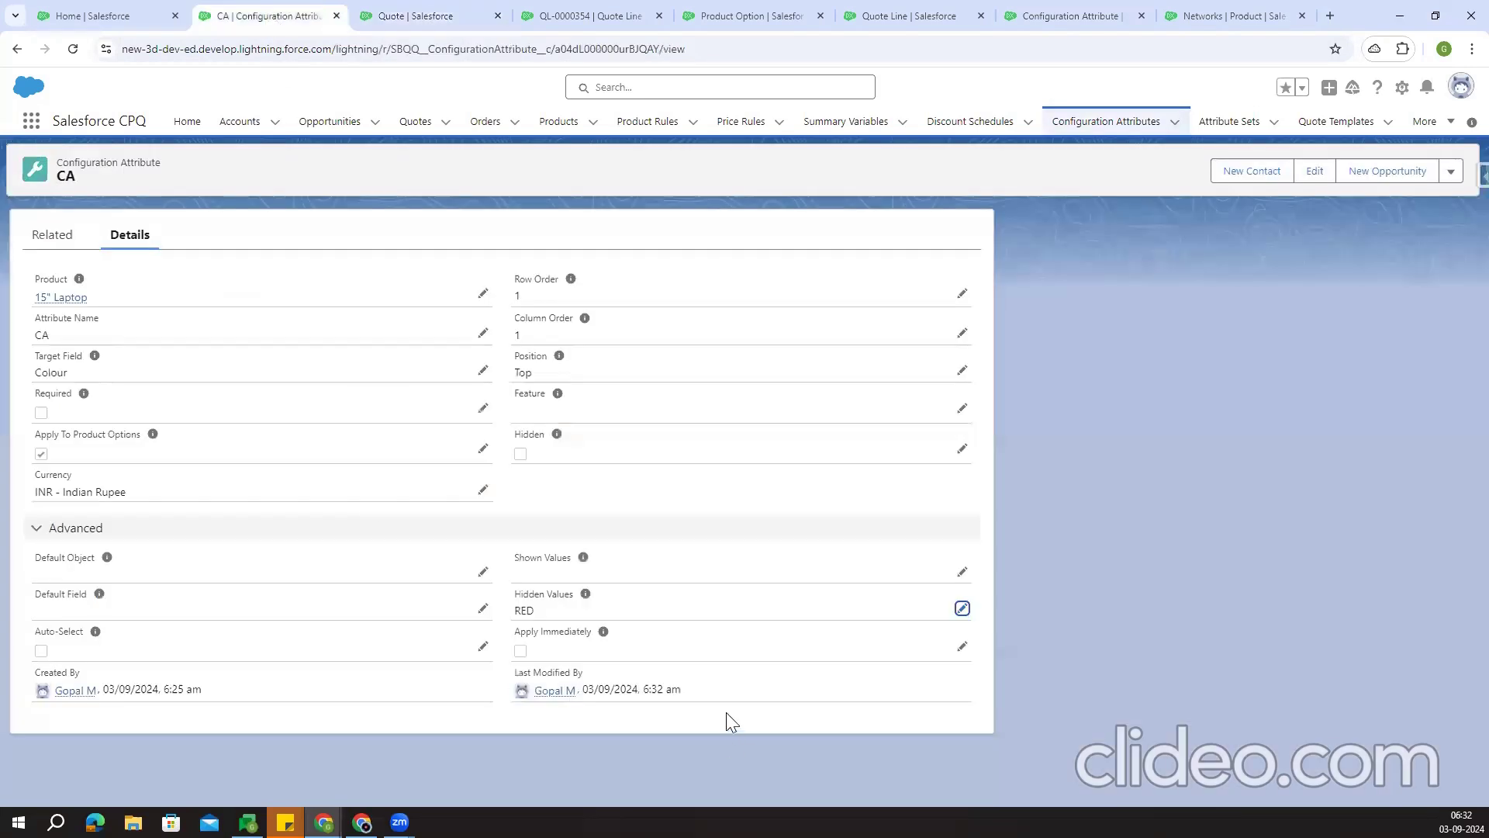
pyautogui.click(963, 610)
pyautogui.press('BackSpace')
pyautogui.click(541, 569)
pyautogui.write('RED')
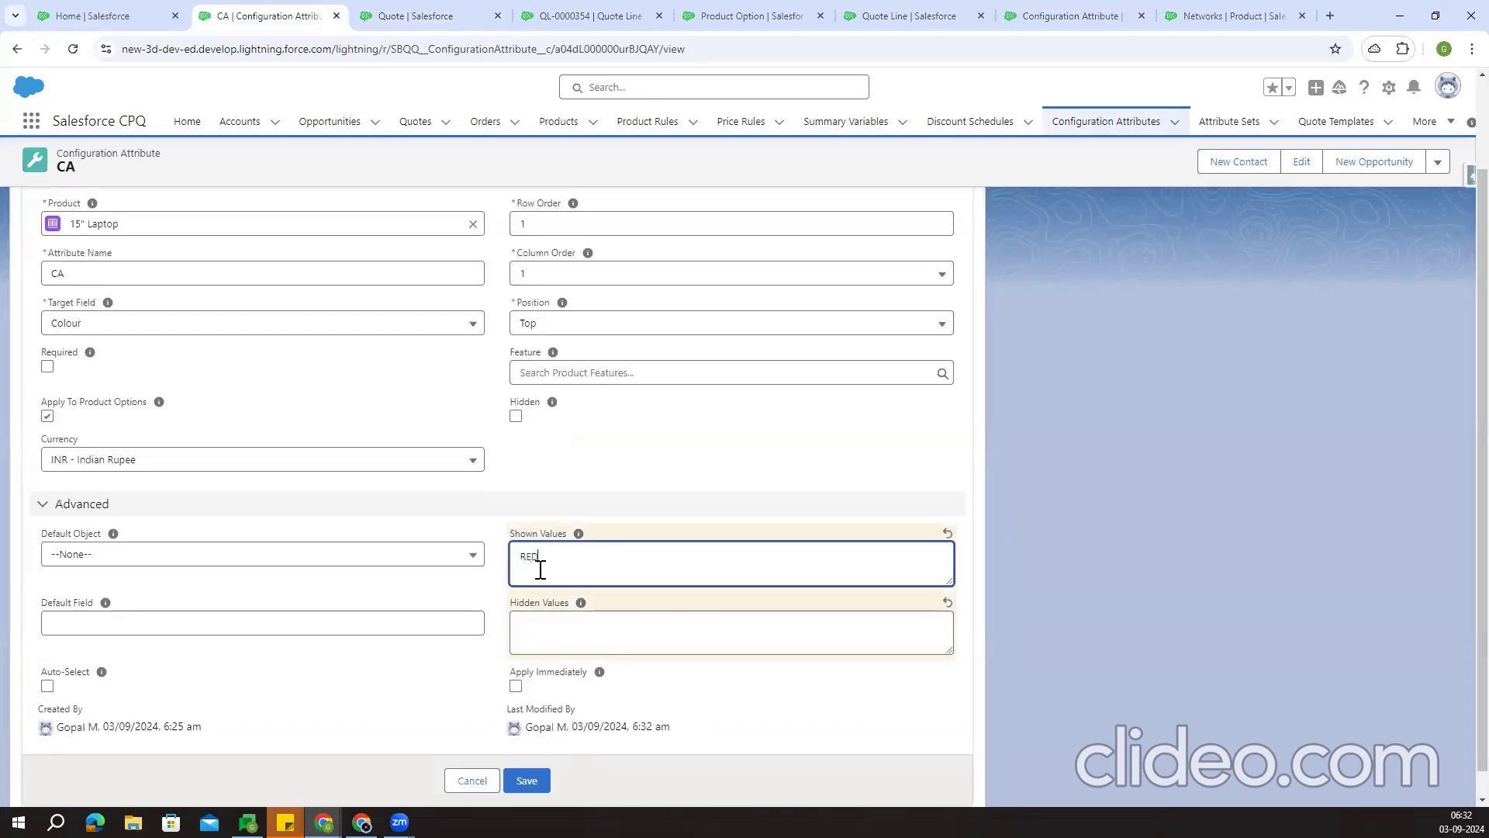
pyautogui.click(527, 780)
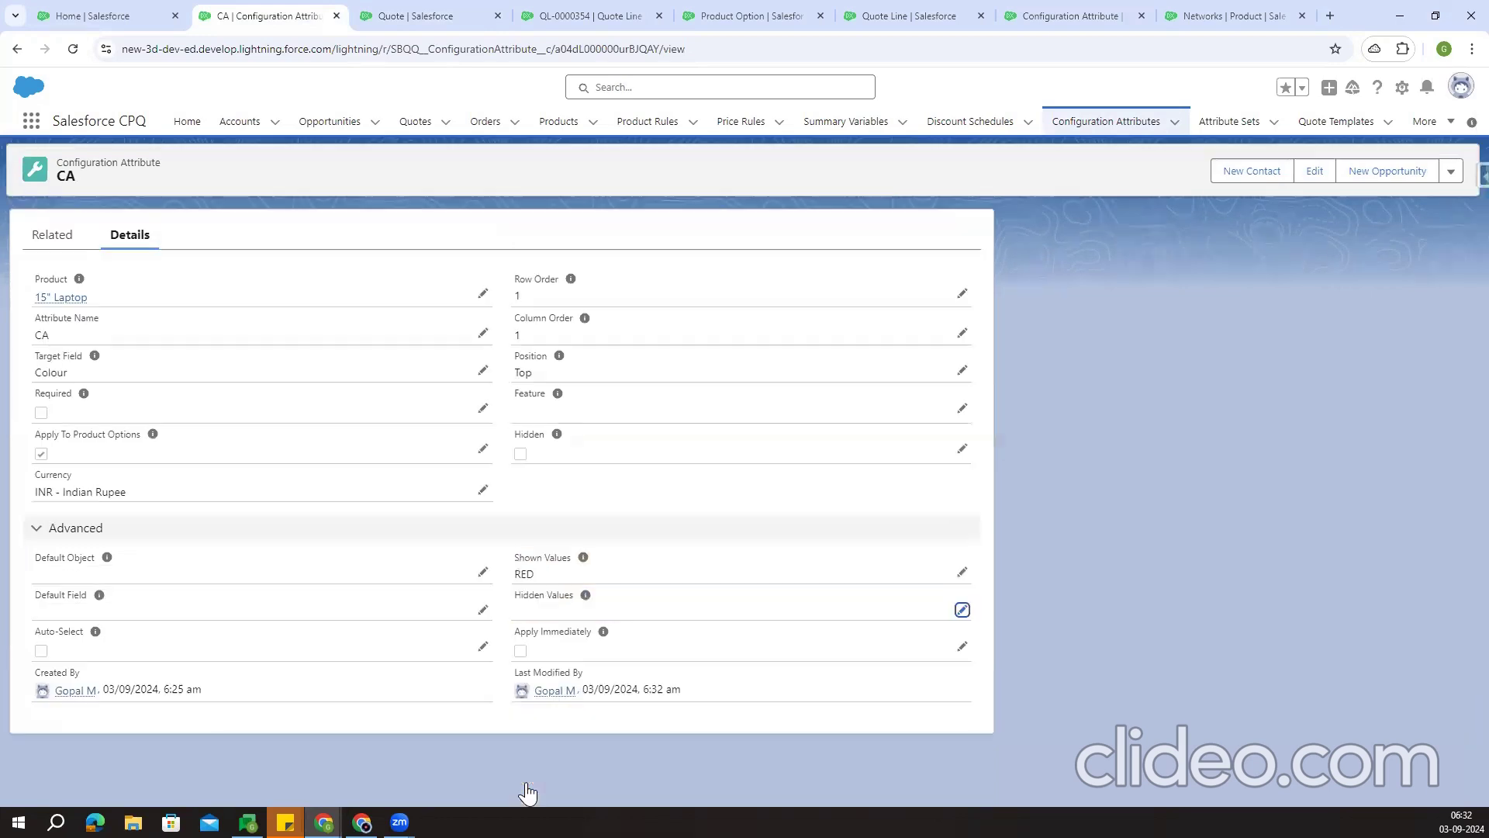
# Reload the 15" Laptop configuration from the quote and compare its Colour choices with the attribute's Shown Values
pyautogui.click(428, 13)
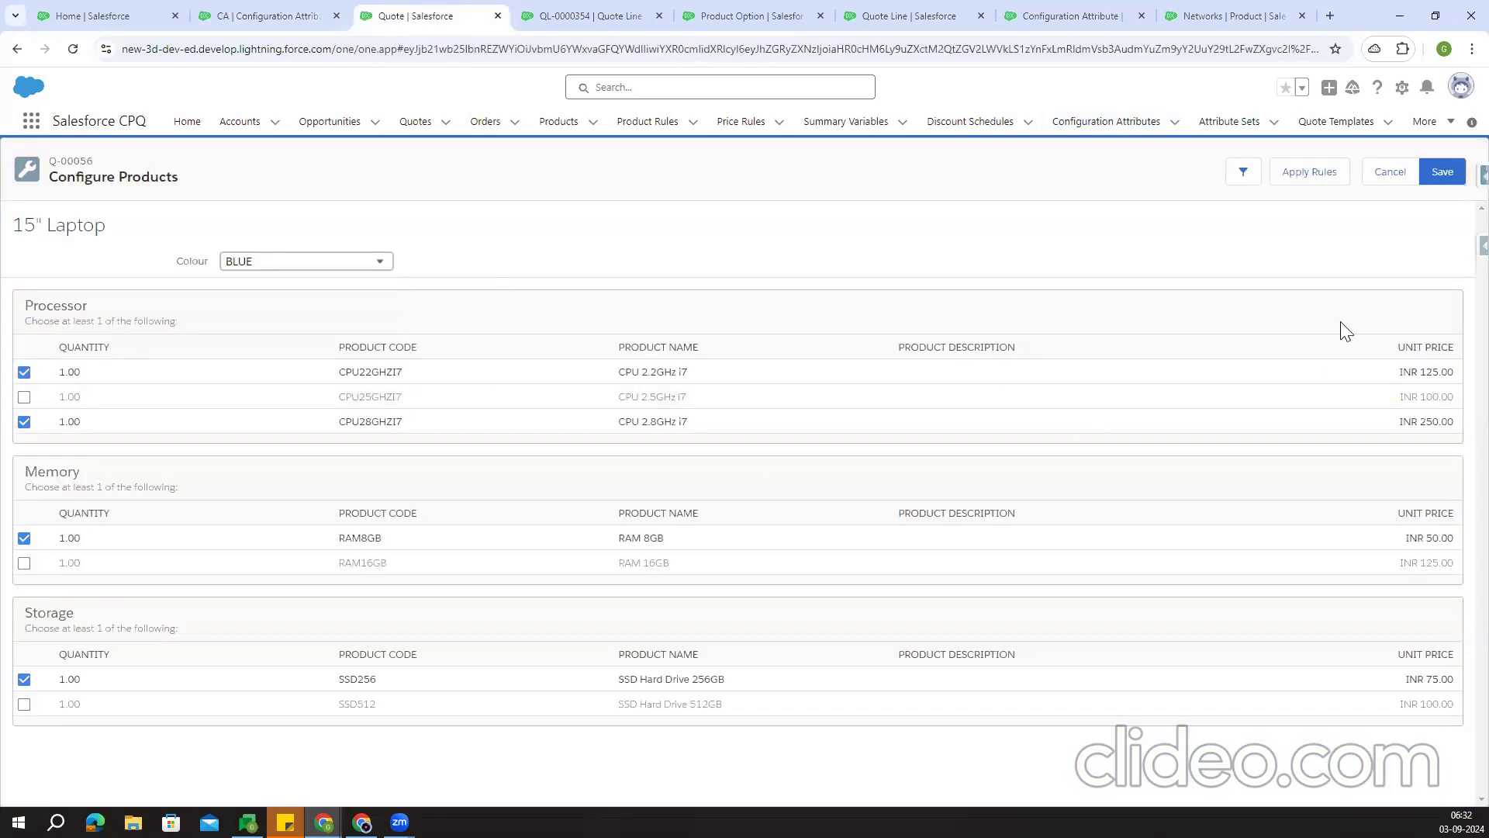
pyautogui.click(1389, 172)
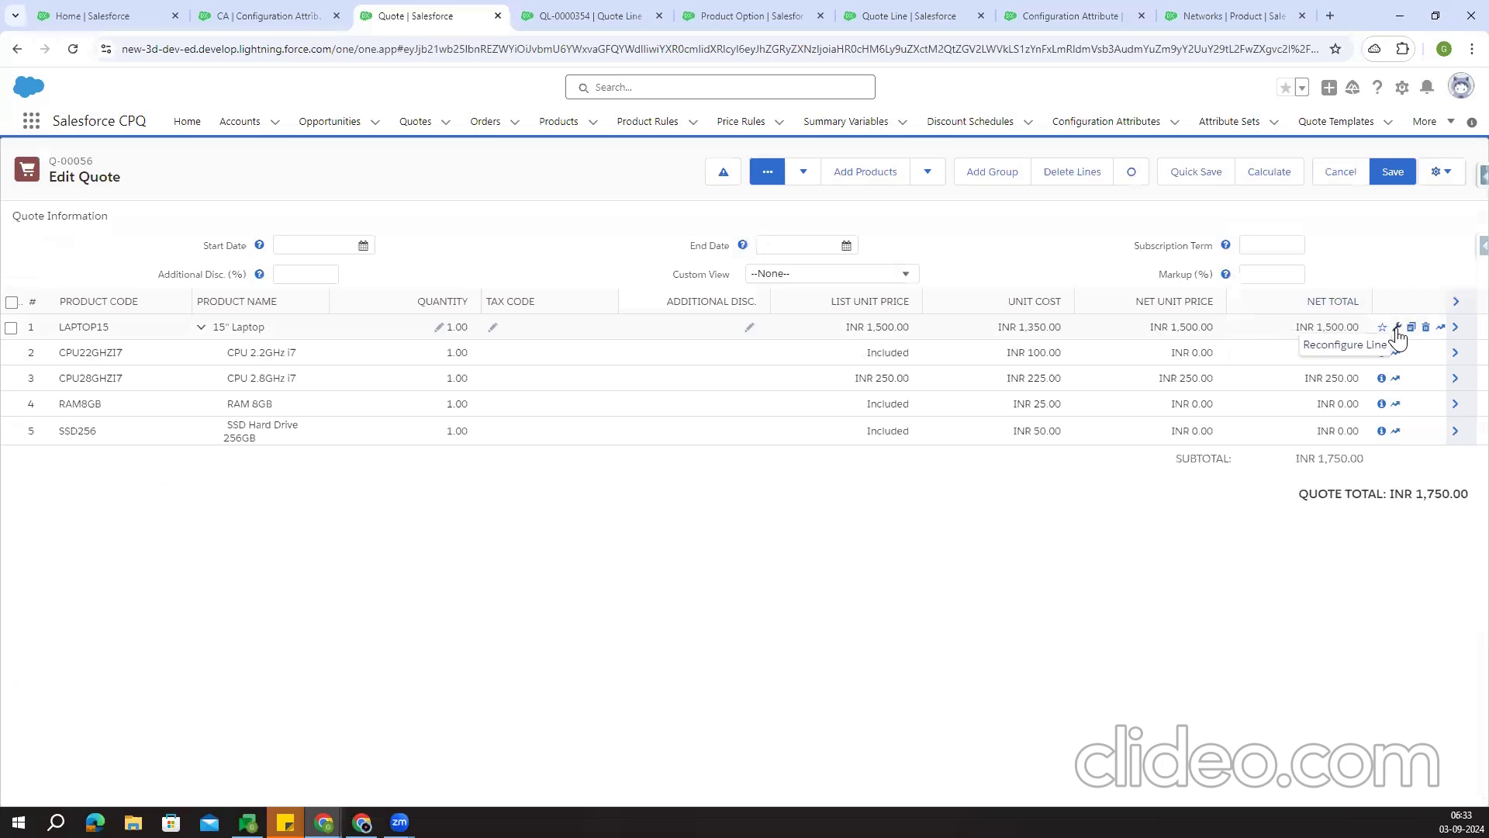
pyautogui.click(1388, 329)
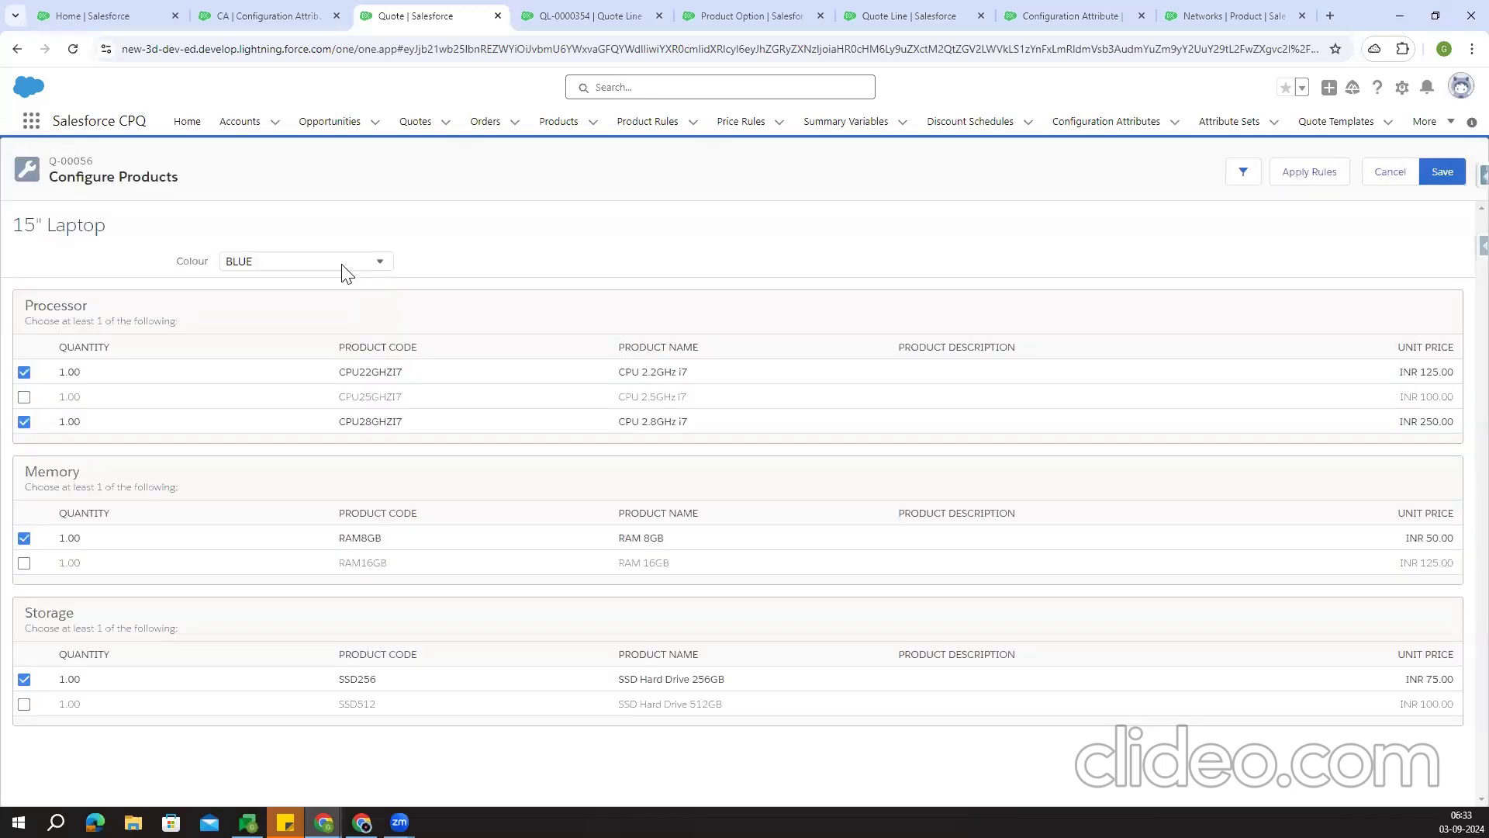
pyautogui.click(346, 263)
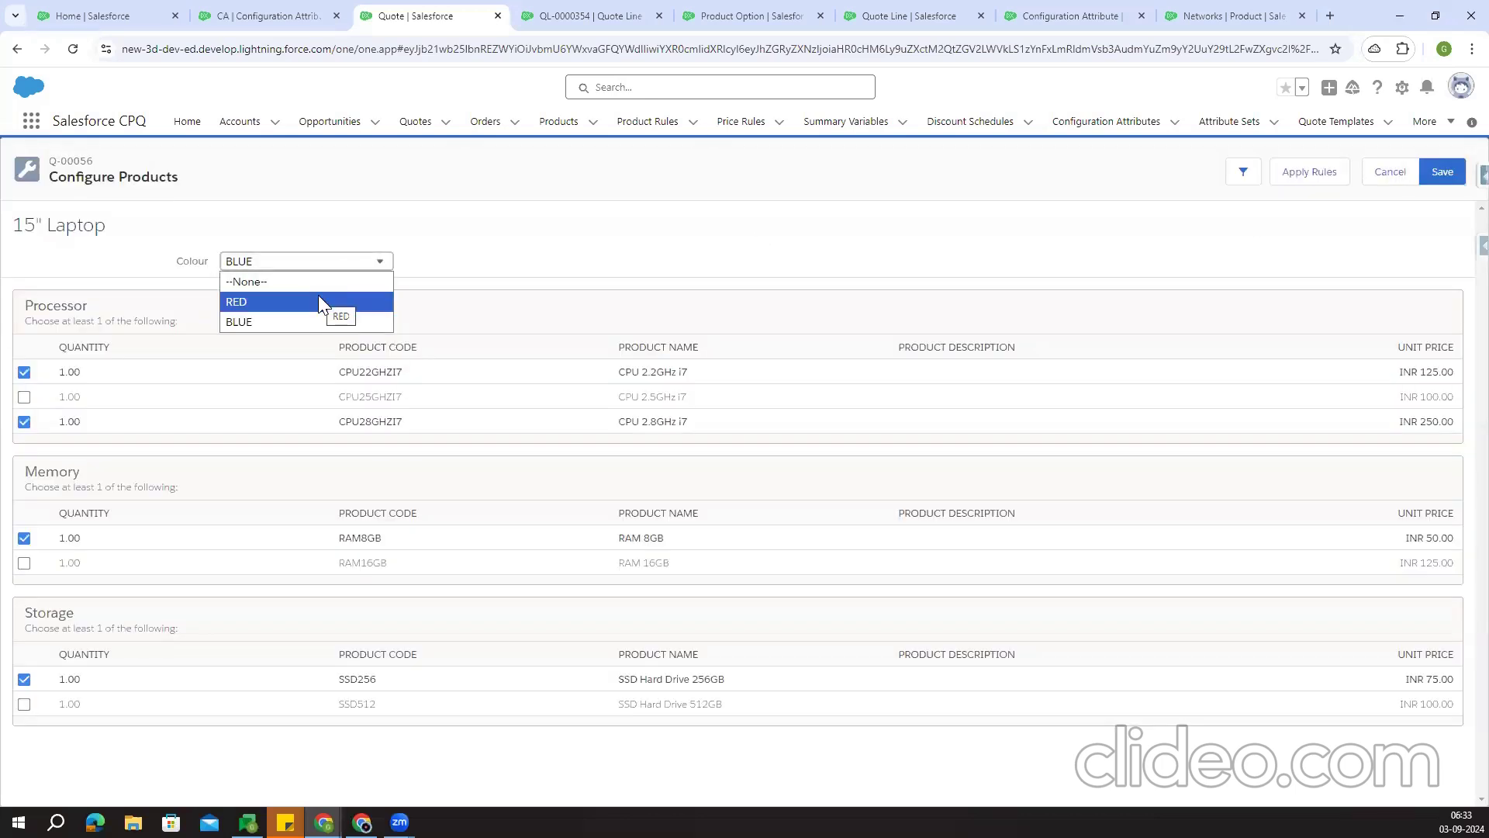
pyautogui.click(264, 15)
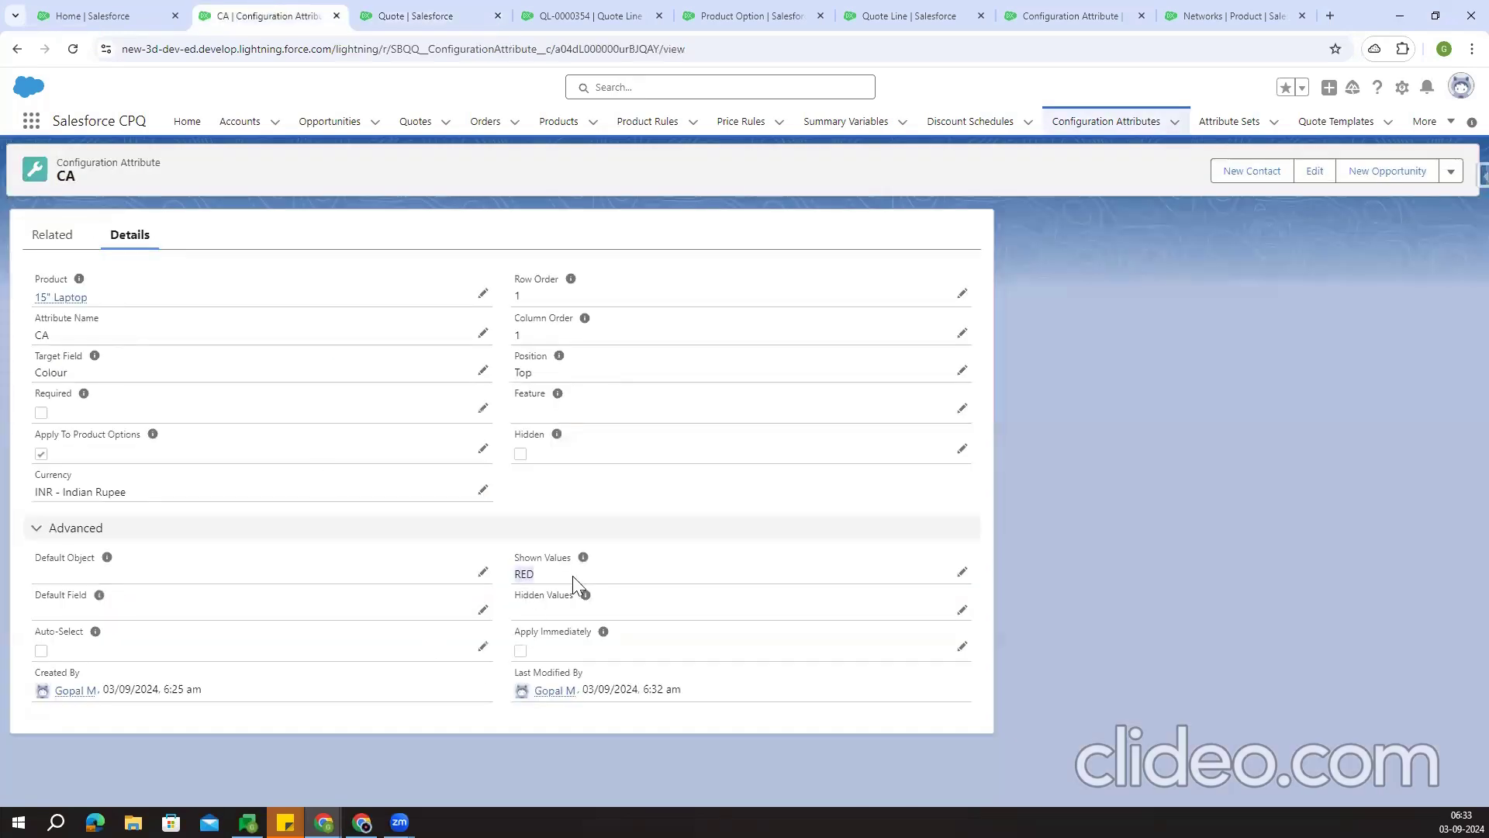
# Reconfigure the 15" Laptop line on the quote, check the Colour choices, cancel and open its configuration again
pyautogui.click(445, 14)
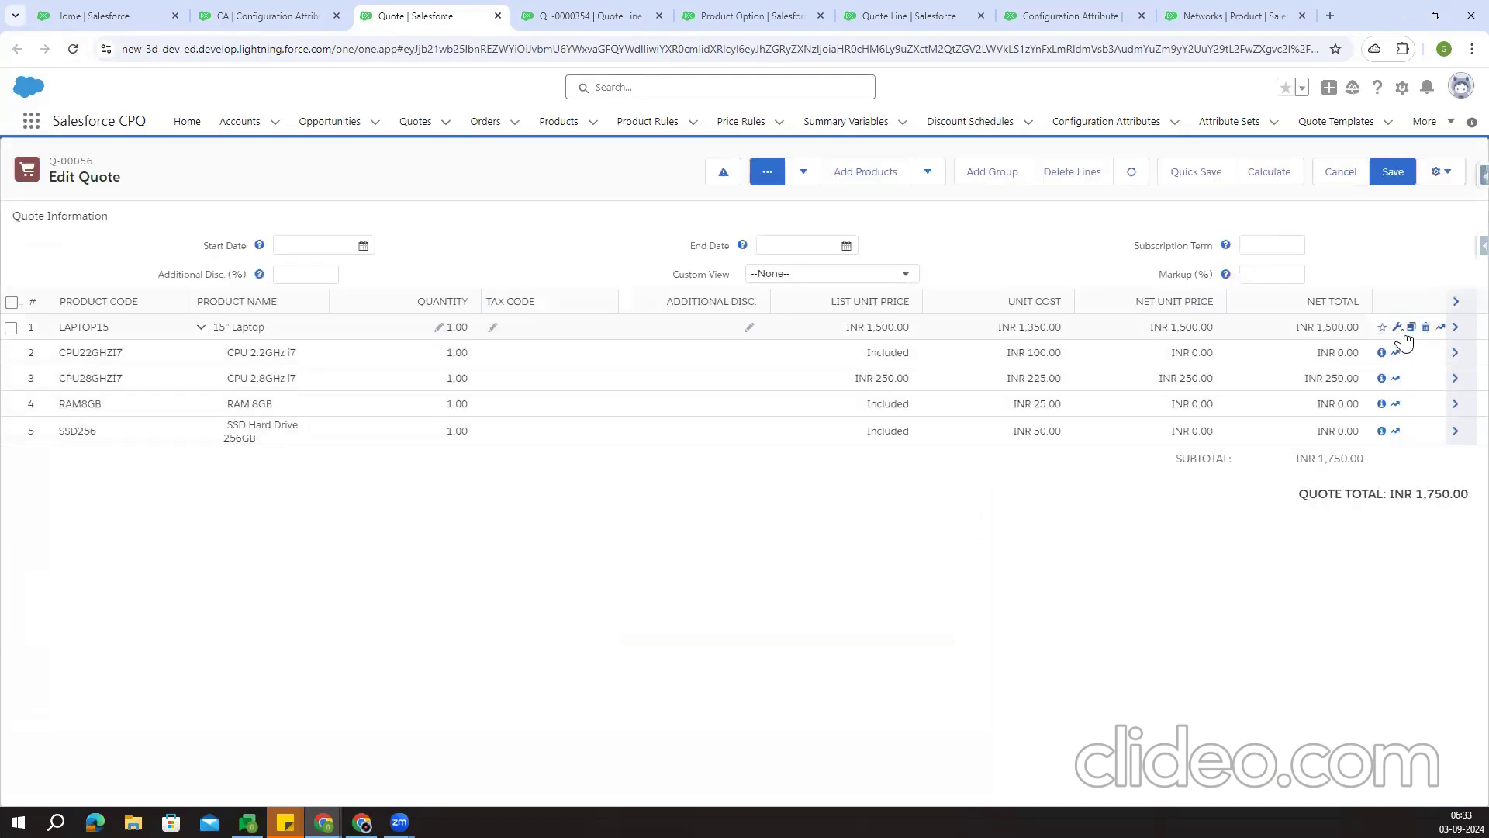
pyautogui.click(1400, 331)
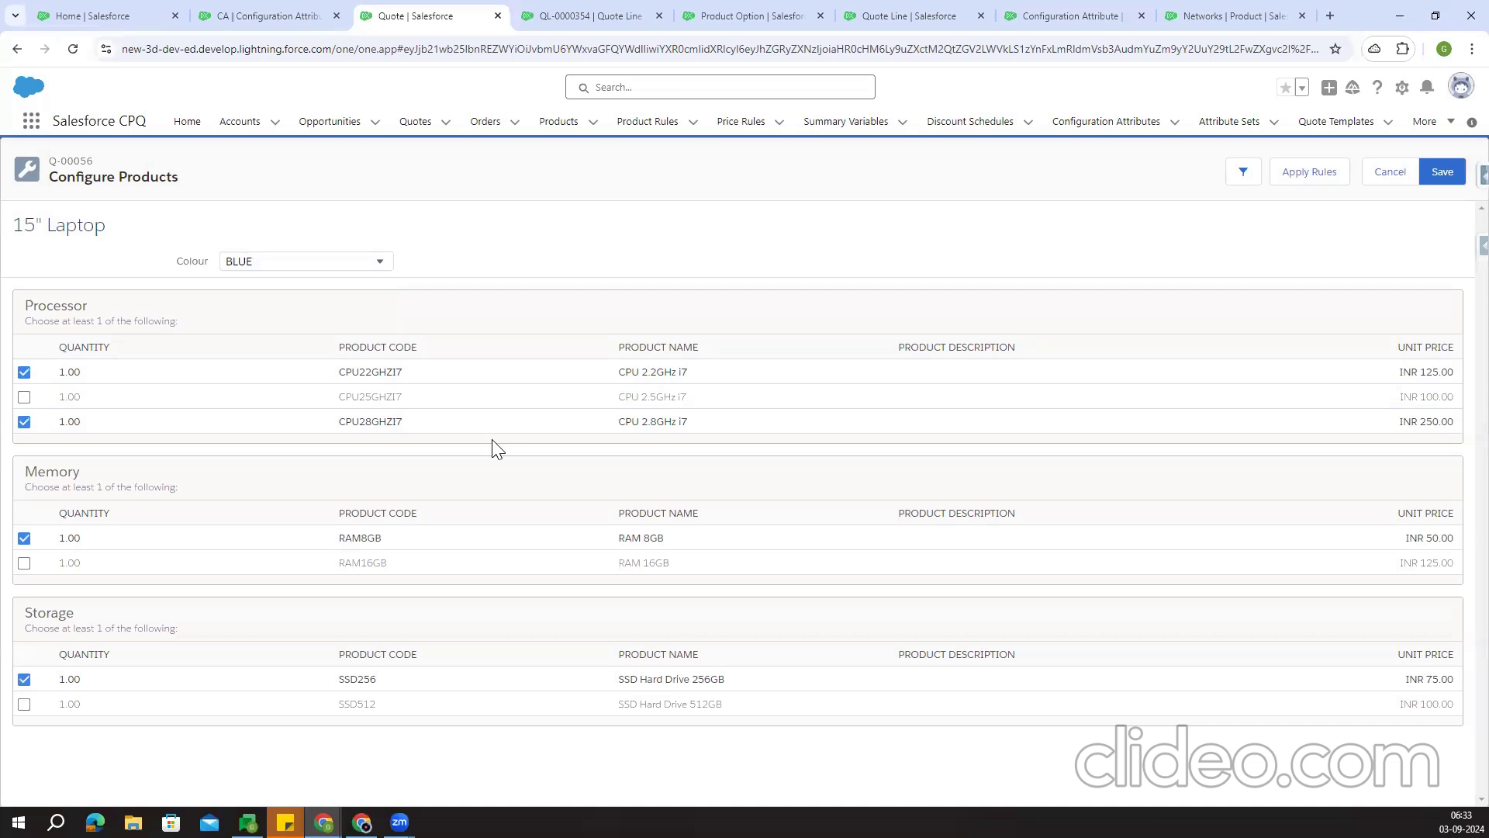
pyautogui.click(328, 262)
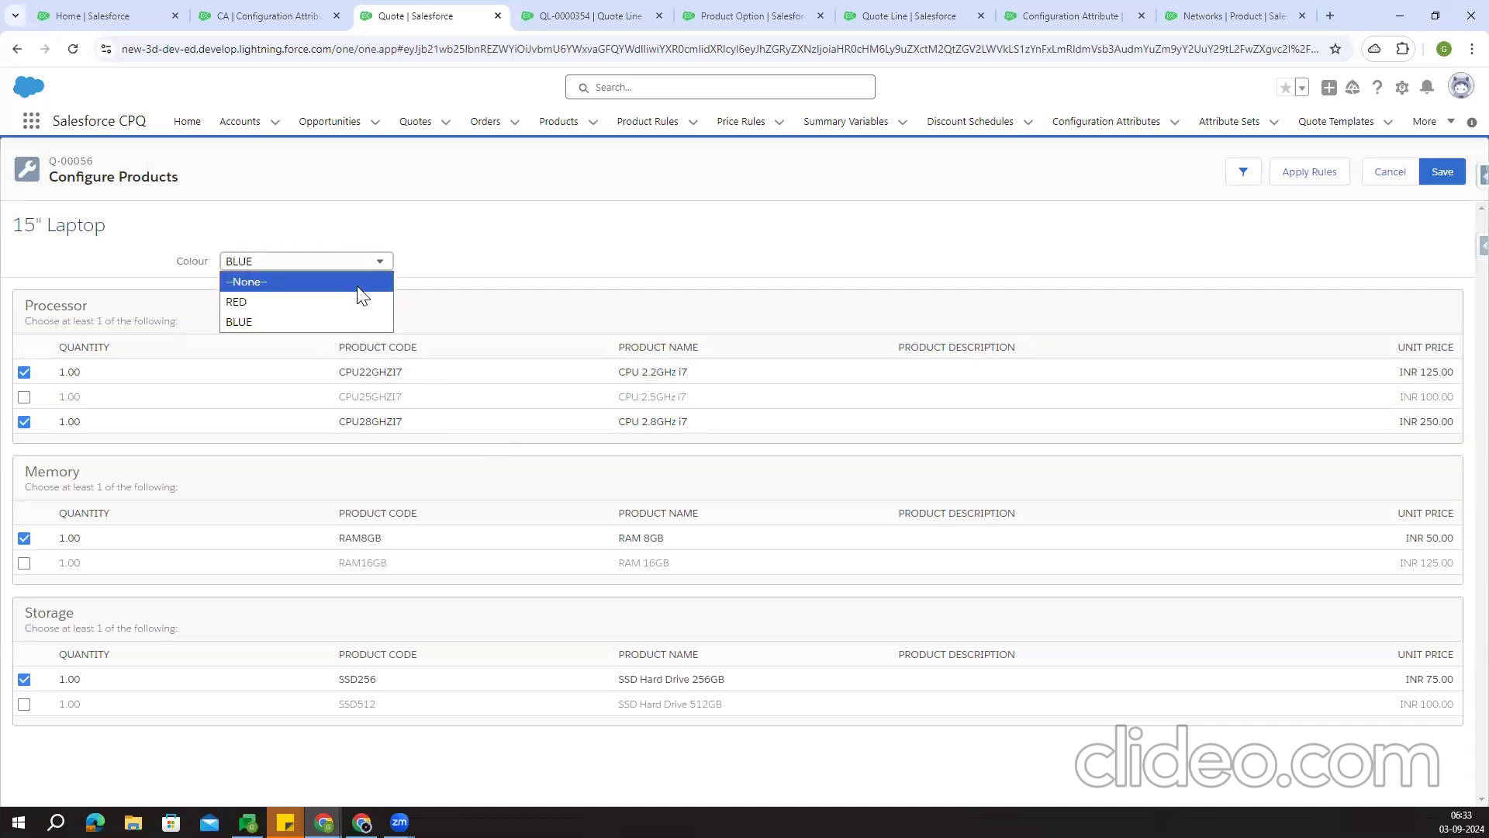
pyautogui.click(347, 332)
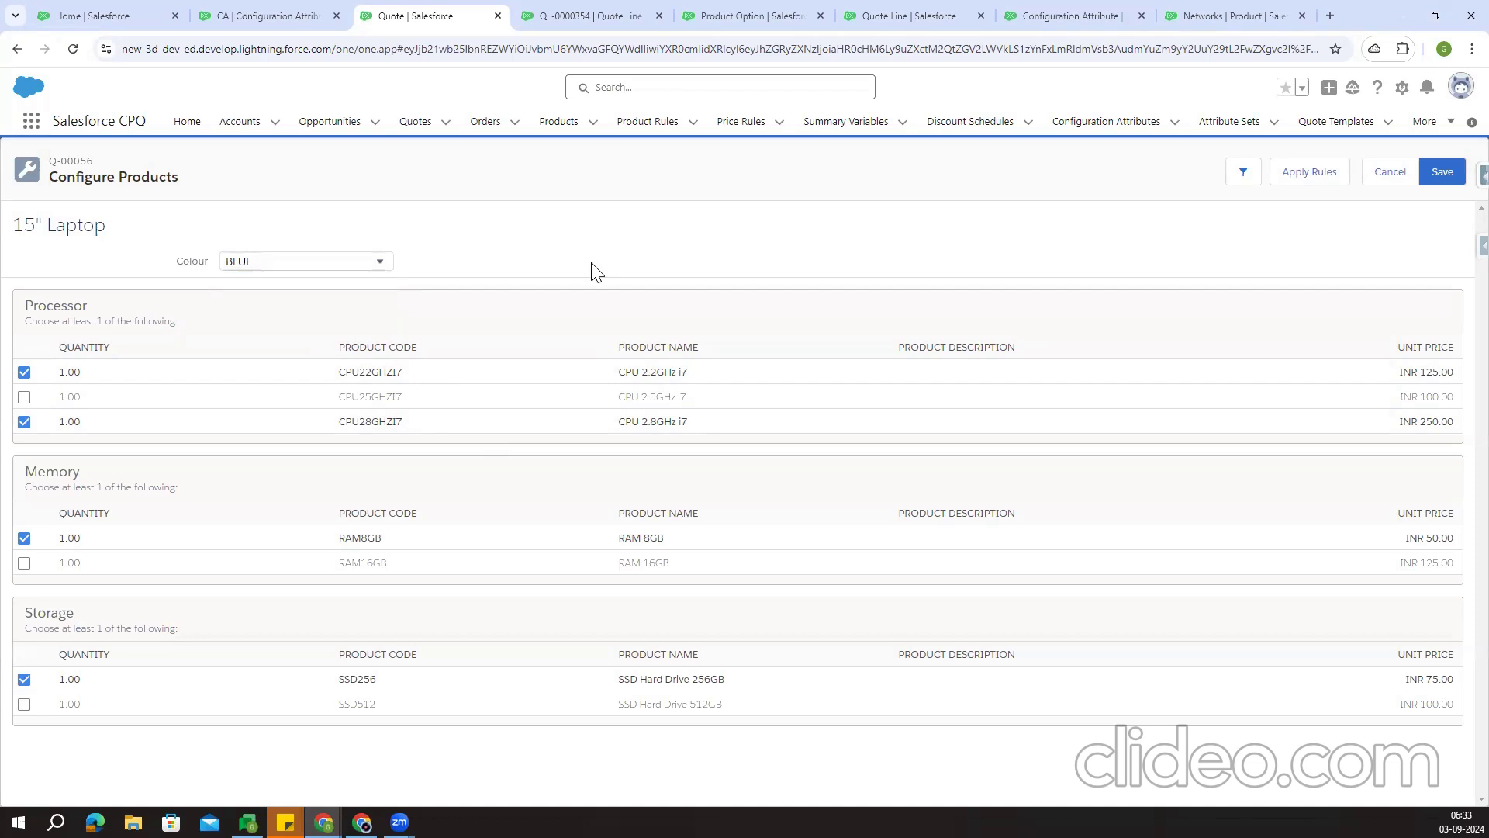
pyautogui.click(1392, 176)
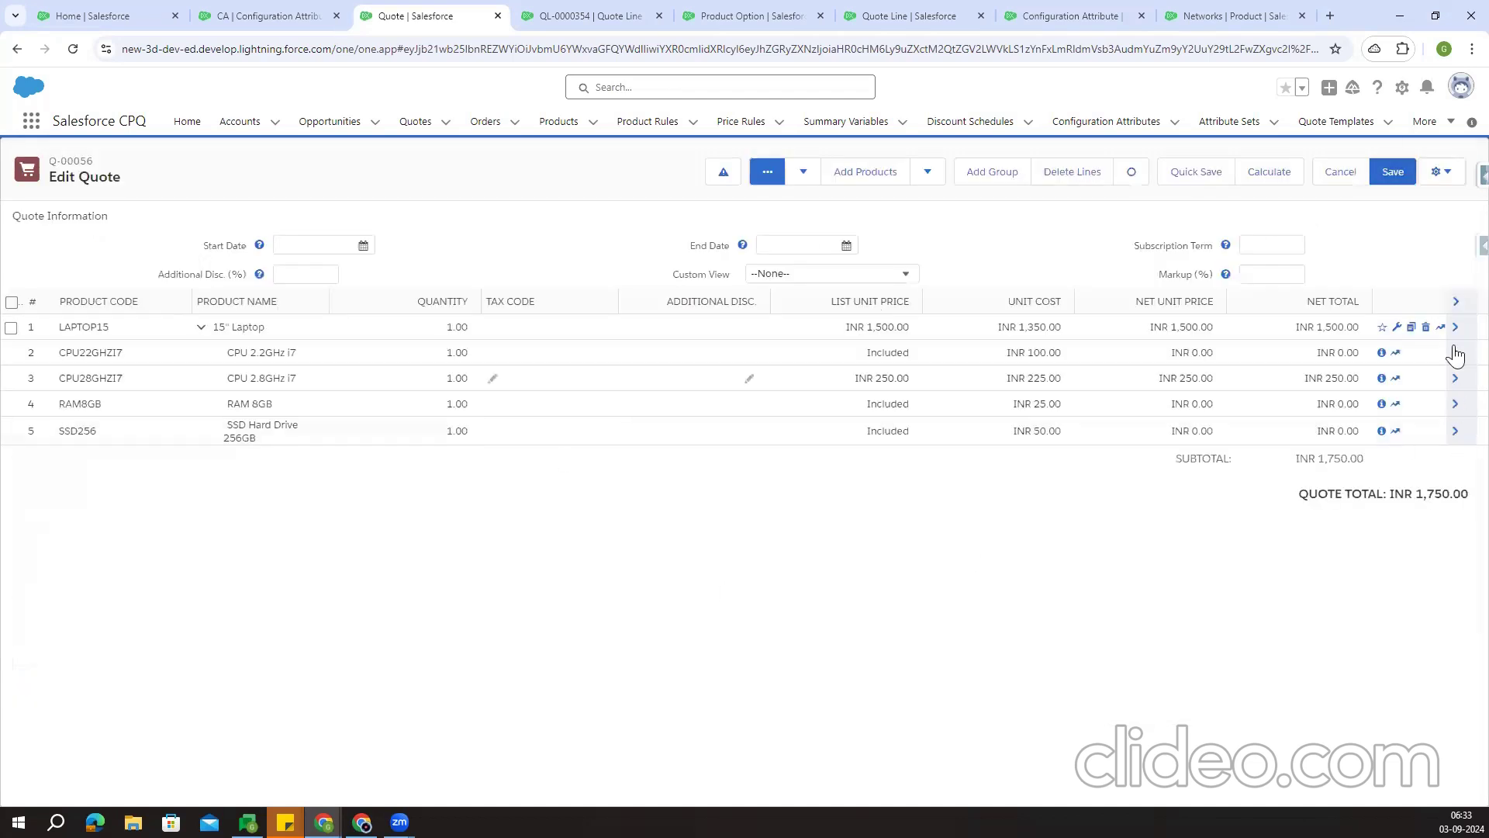
pyautogui.click(1397, 326)
# Edit the CA configuration attribute and set its Default Object to Quote
pyautogui.click(267, 11)
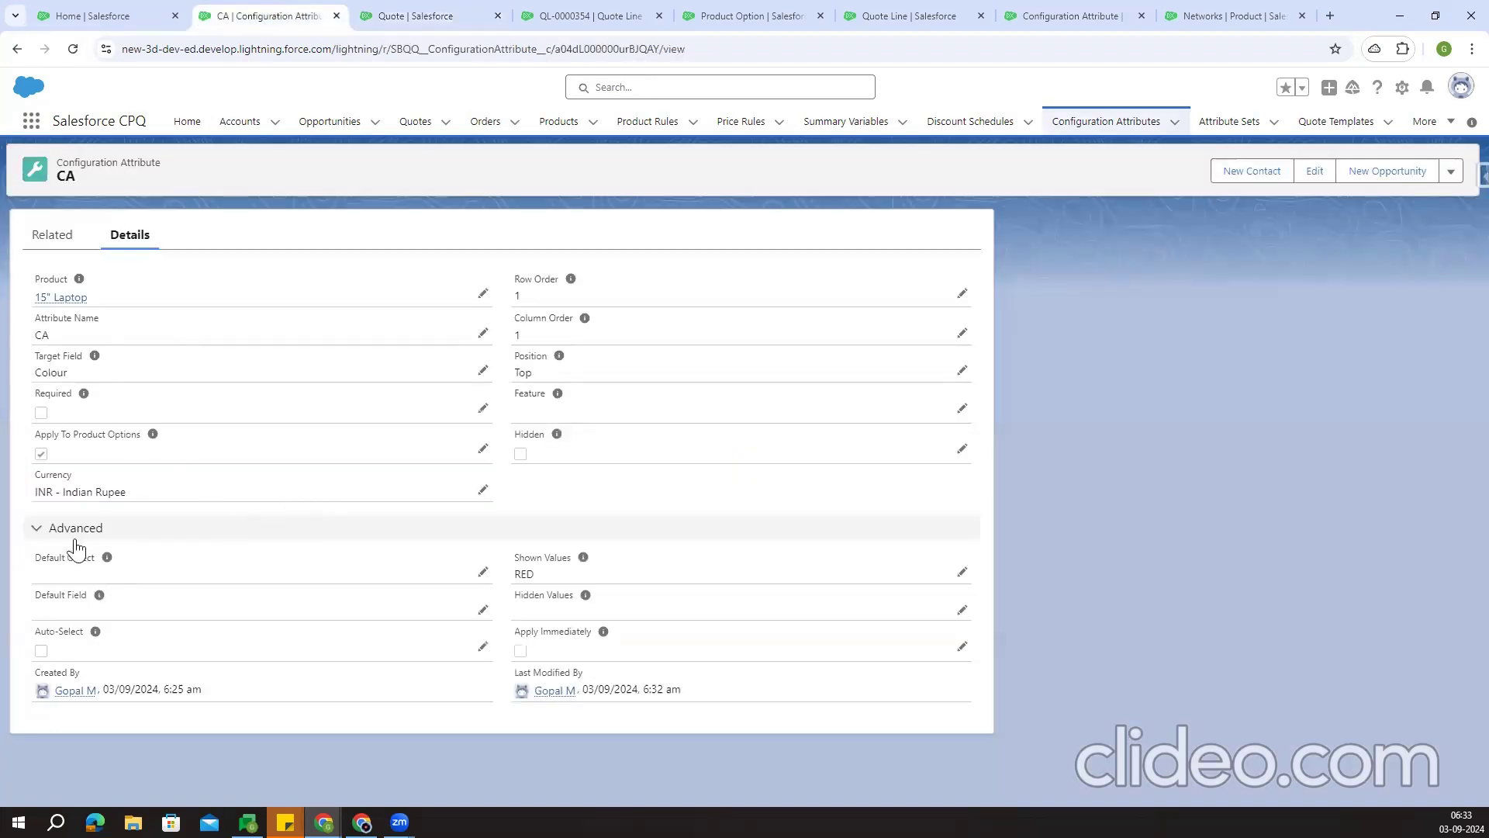
pyautogui.moveTo(35, 557); pyautogui.dragTo(93, 560)
pyautogui.click(482, 572)
pyautogui.click(256, 529)
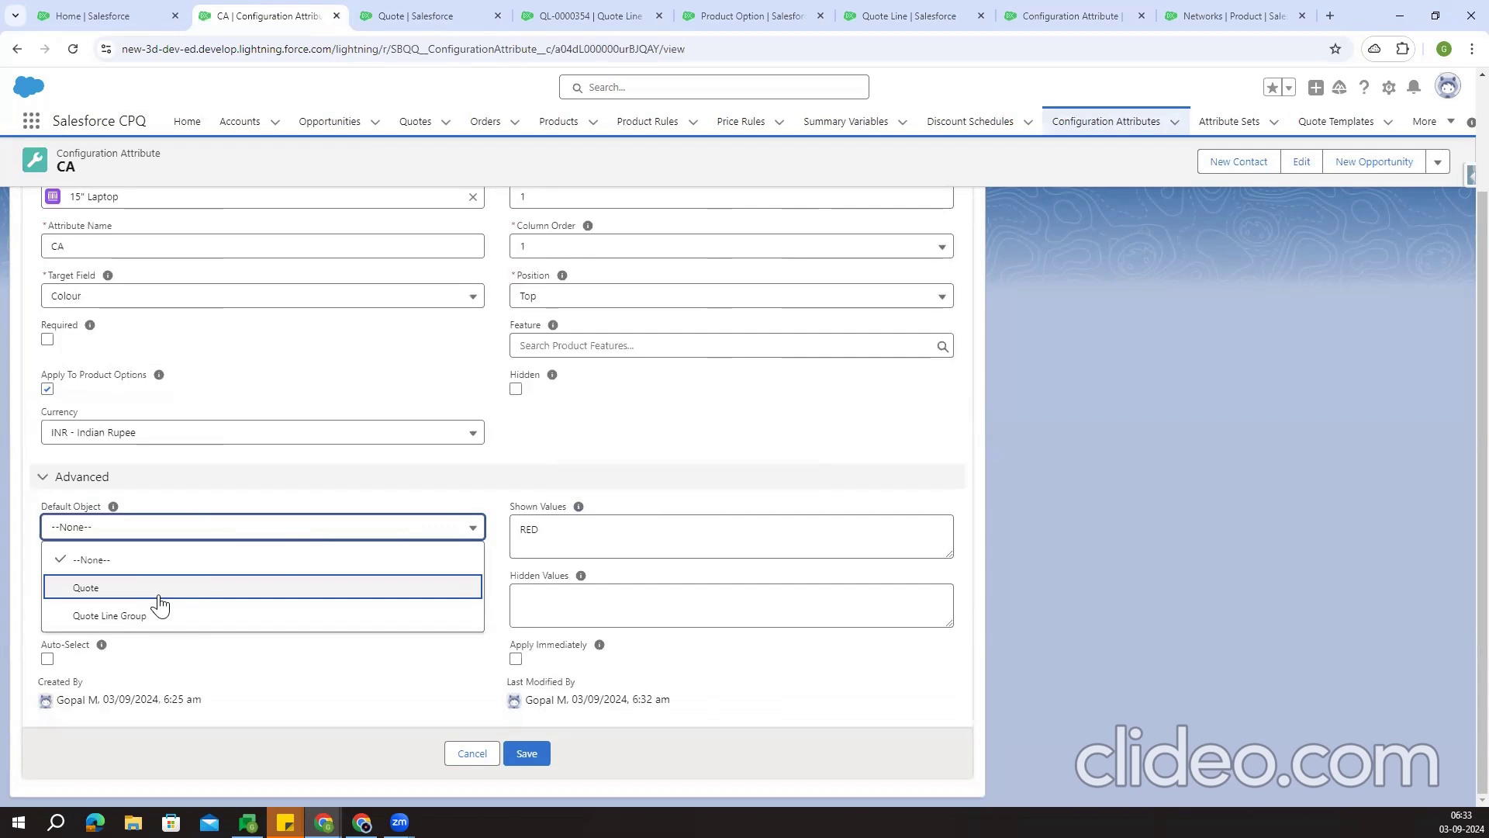
pyautogui.click(265, 588)
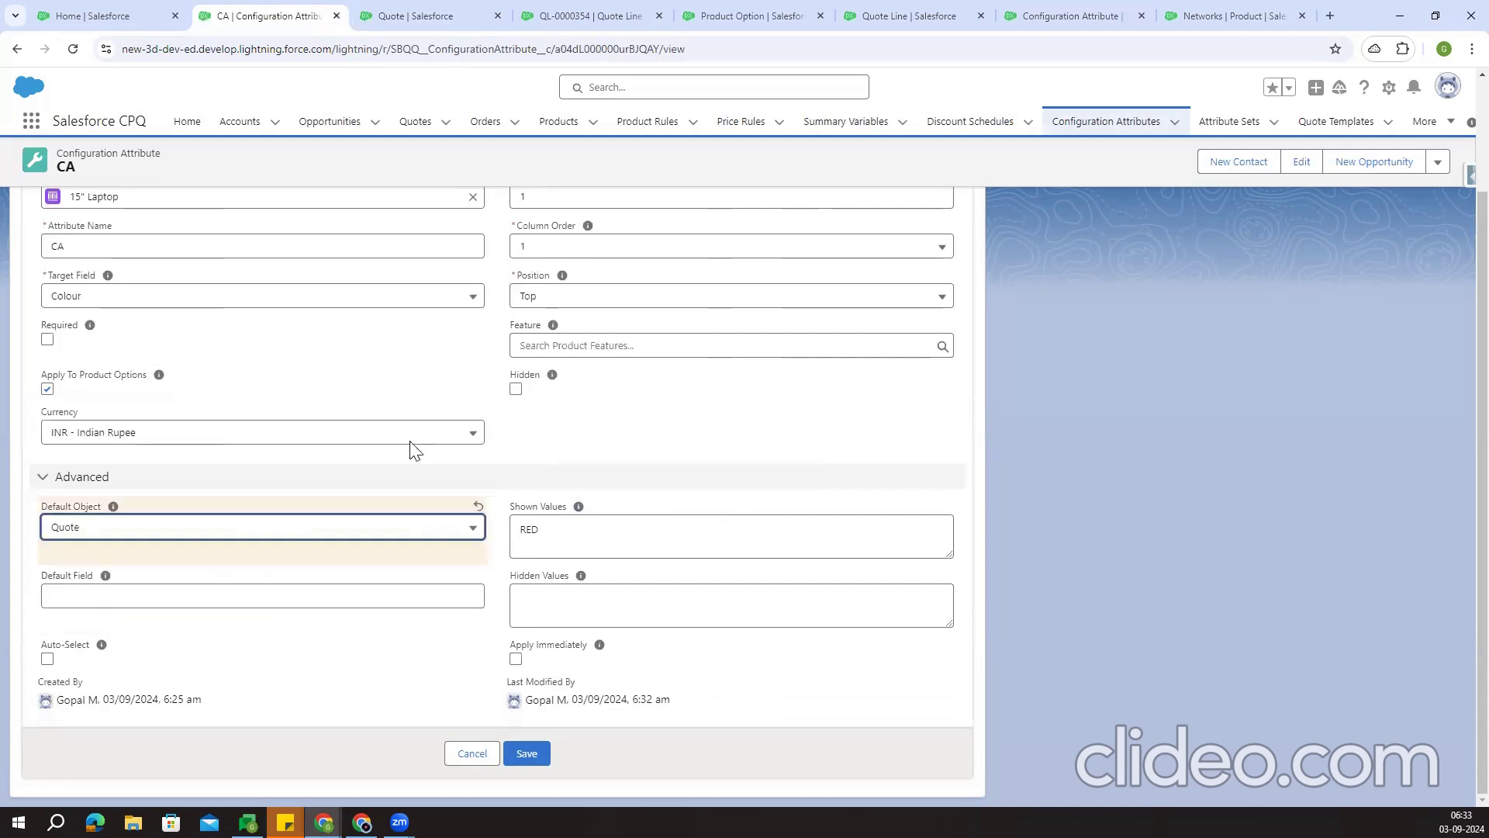
# Bring up the Object Manager list in the Product Option setup page and place that page beside the CA attribute
pyautogui.click(438, 15)
pyautogui.click(538, 16)
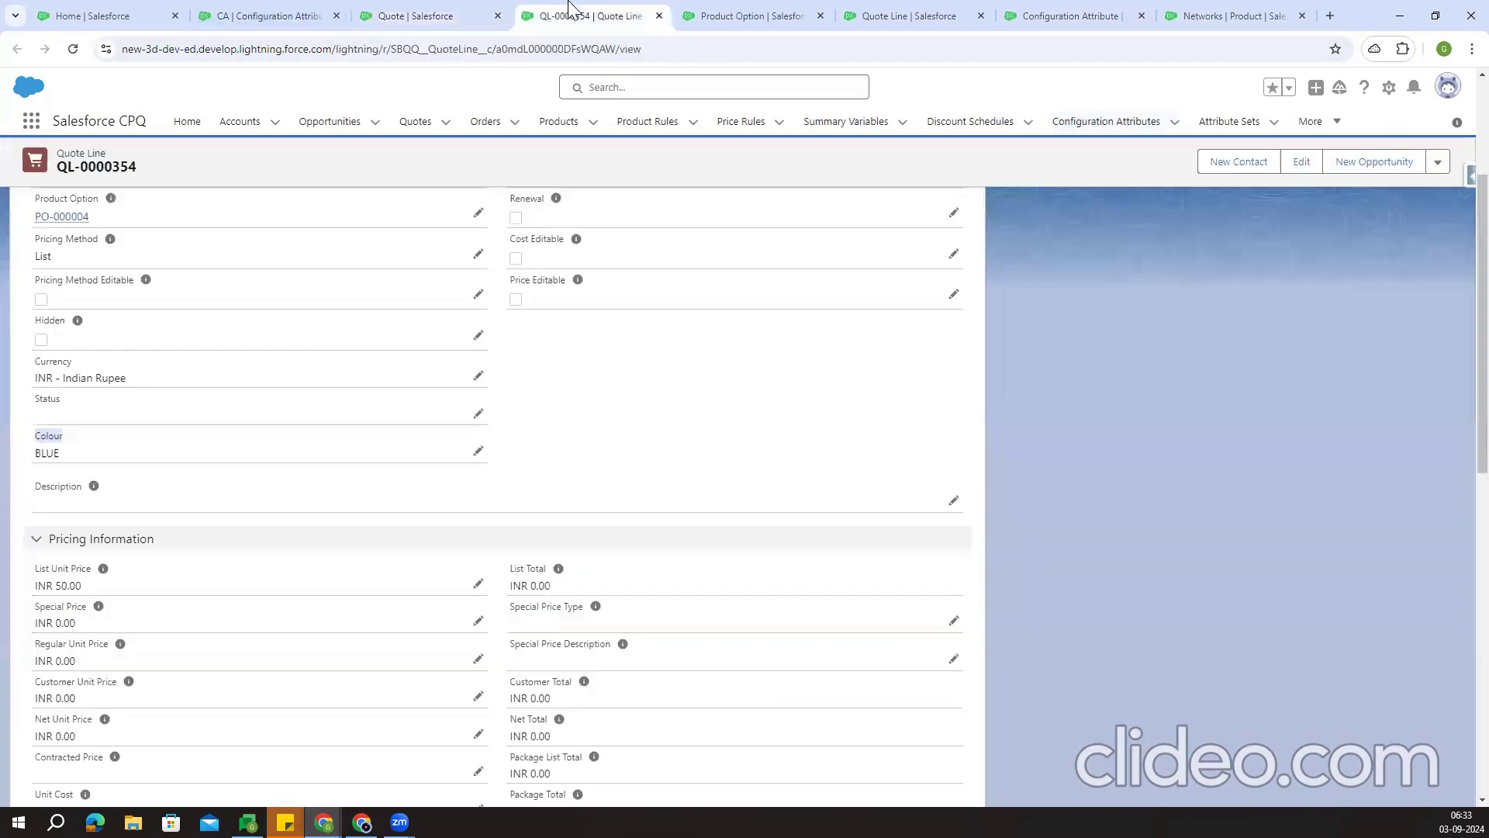
pyautogui.click(748, 15)
pyautogui.click(190, 130)
pyautogui.moveTo(748, 16); pyautogui.dragTo(448, 7)
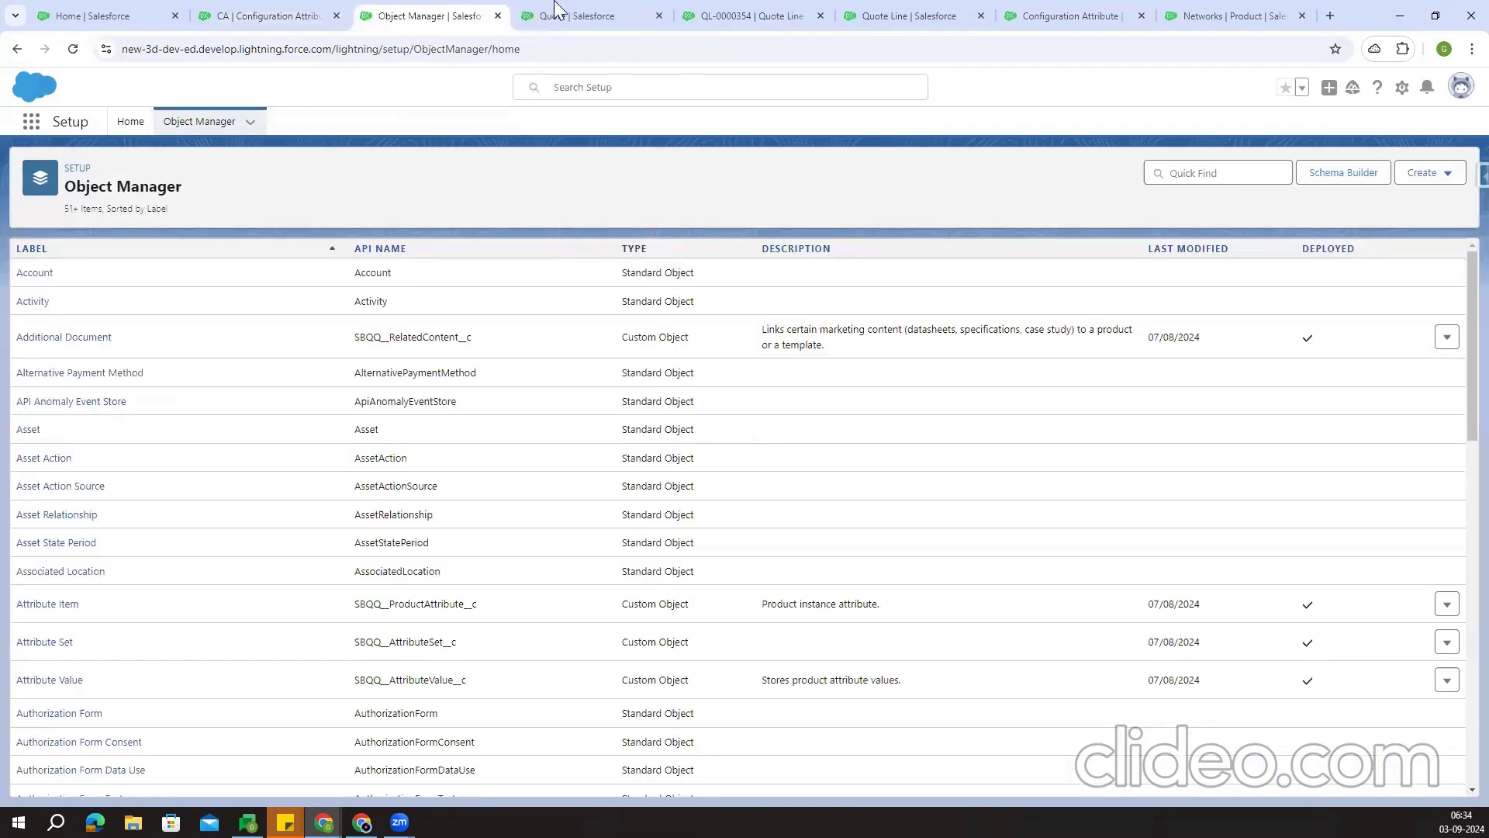
pyautogui.click(589, 16)
pyautogui.click(267, 12)
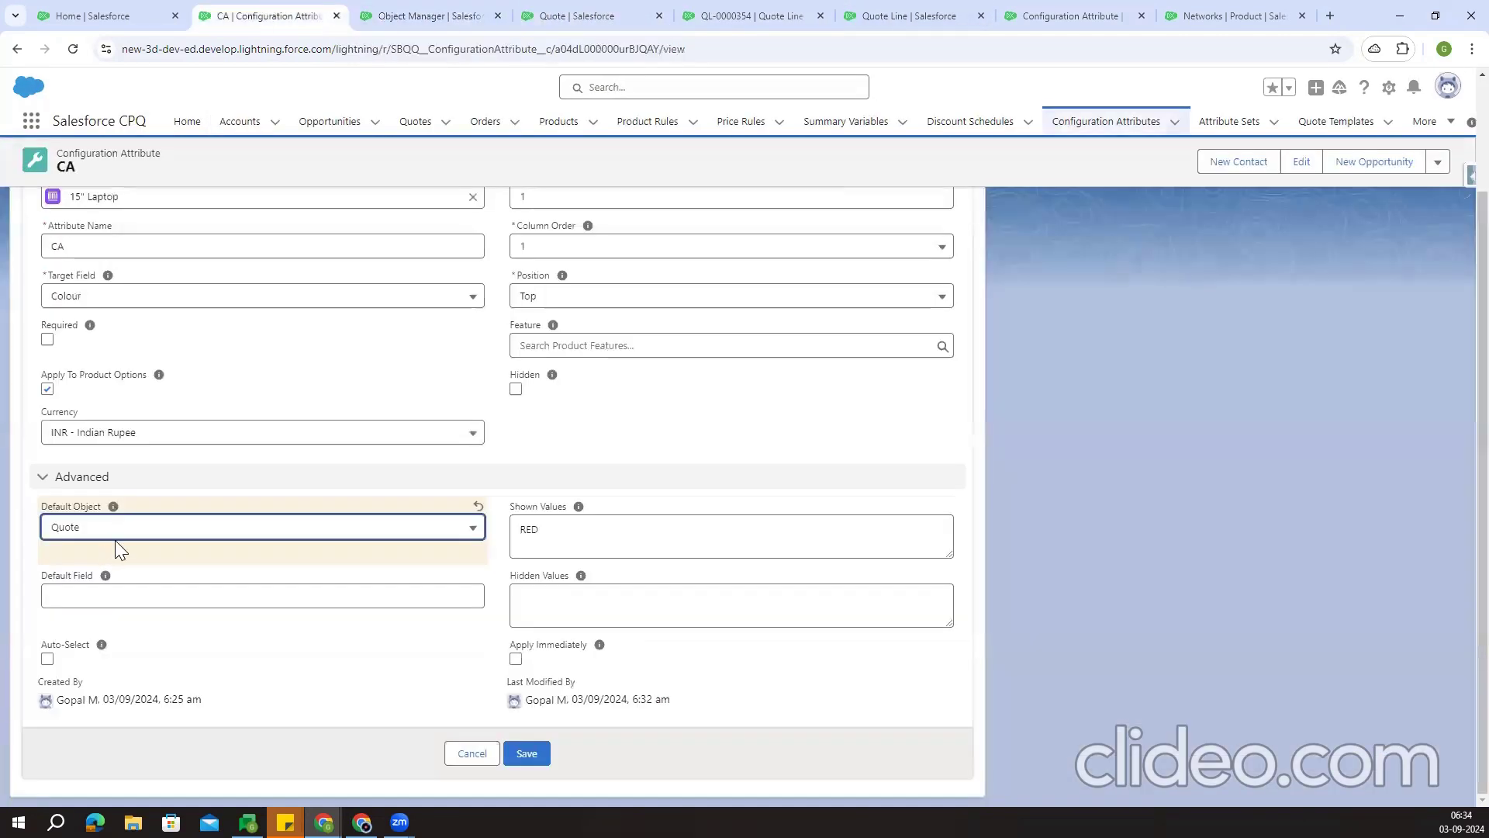
# Find the Quote object in the Object Manager and open its Fields & Relationships
pyautogui.click(487, 13)
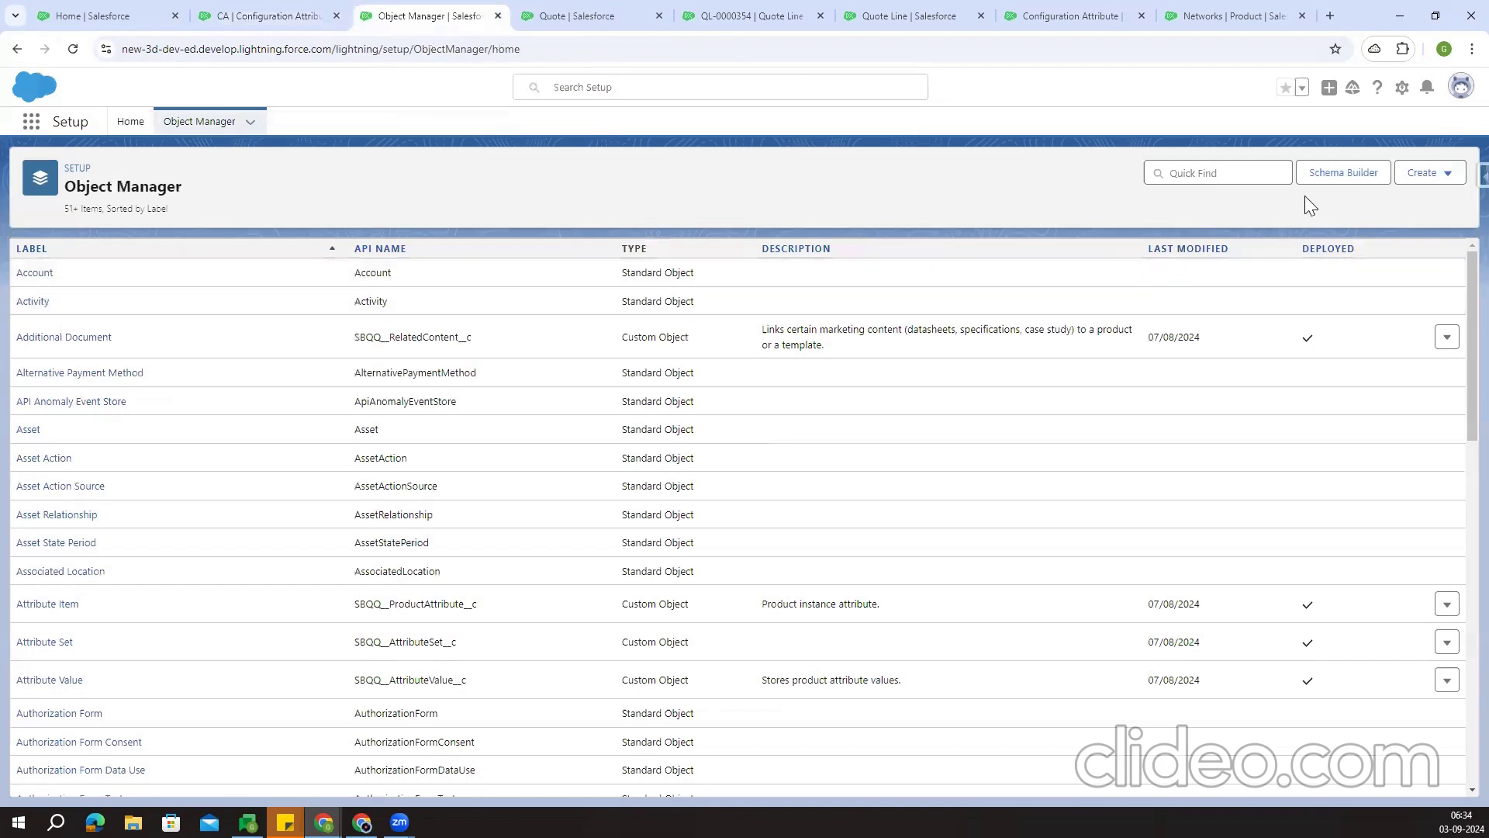
pyautogui.click(1233, 172)
pyautogui.write('Quote')
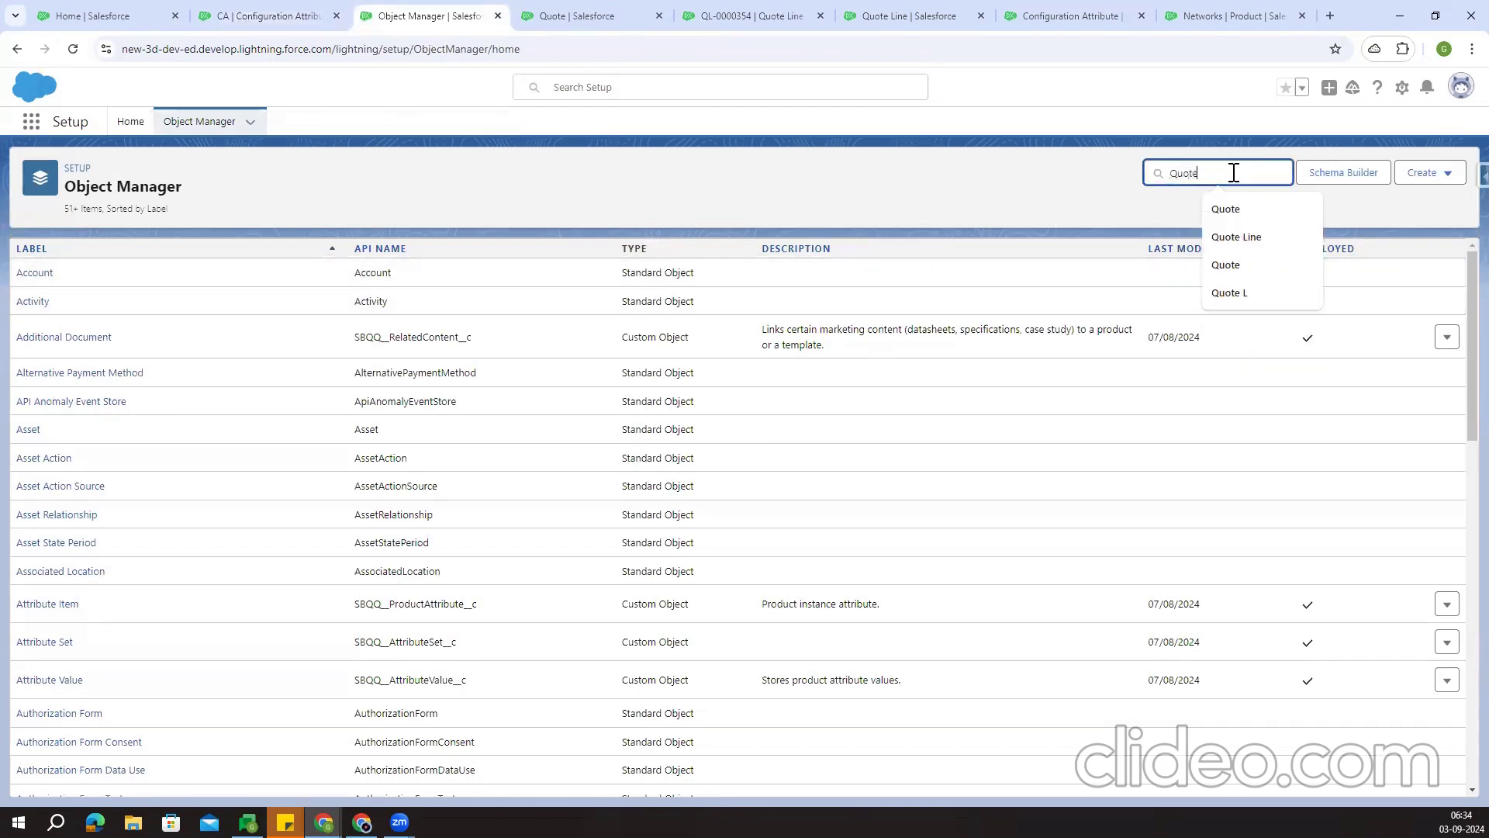
pyautogui.click(1226, 210)
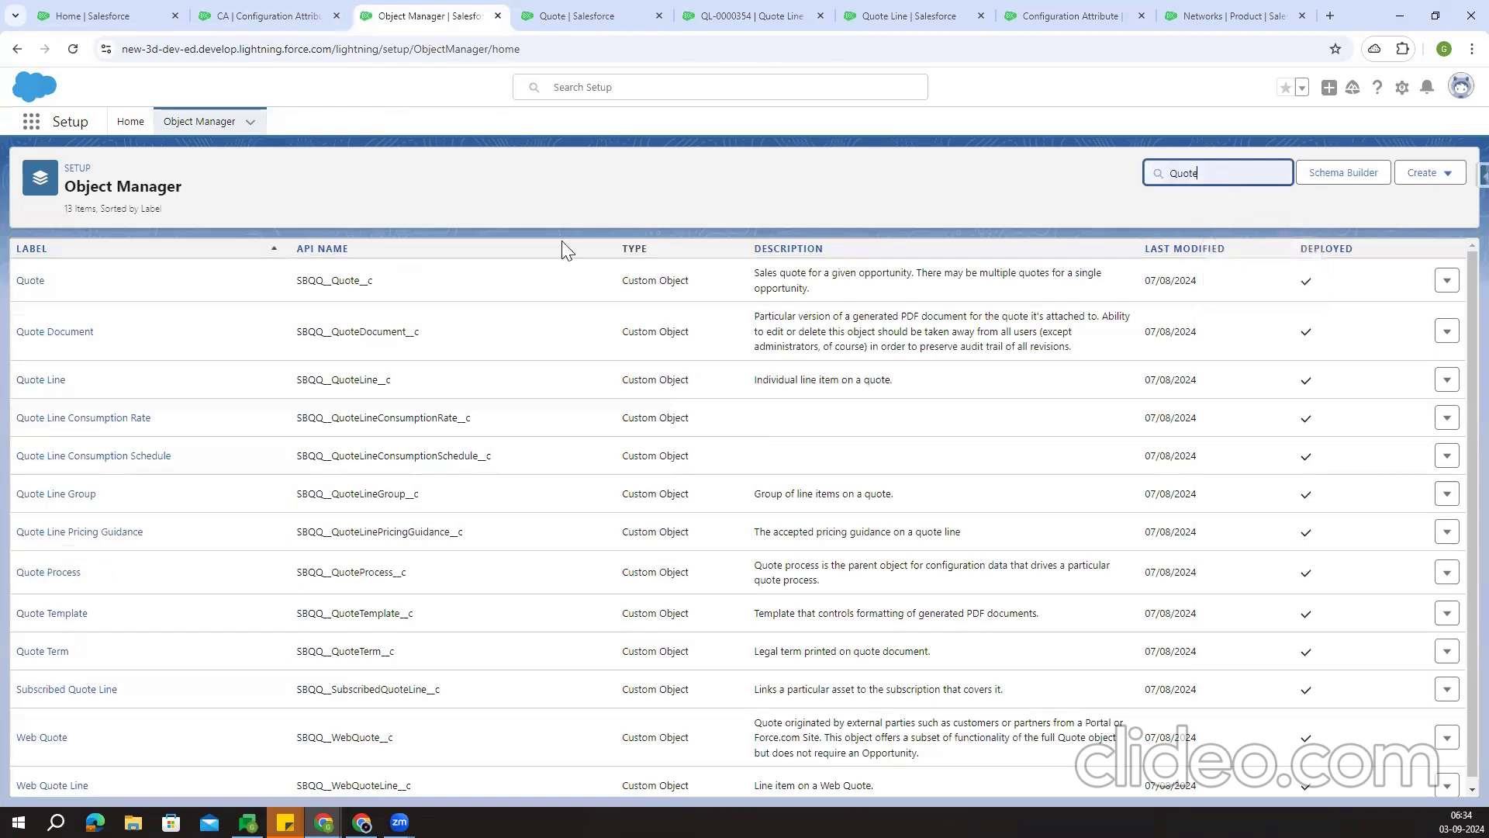
pyautogui.click(28, 281)
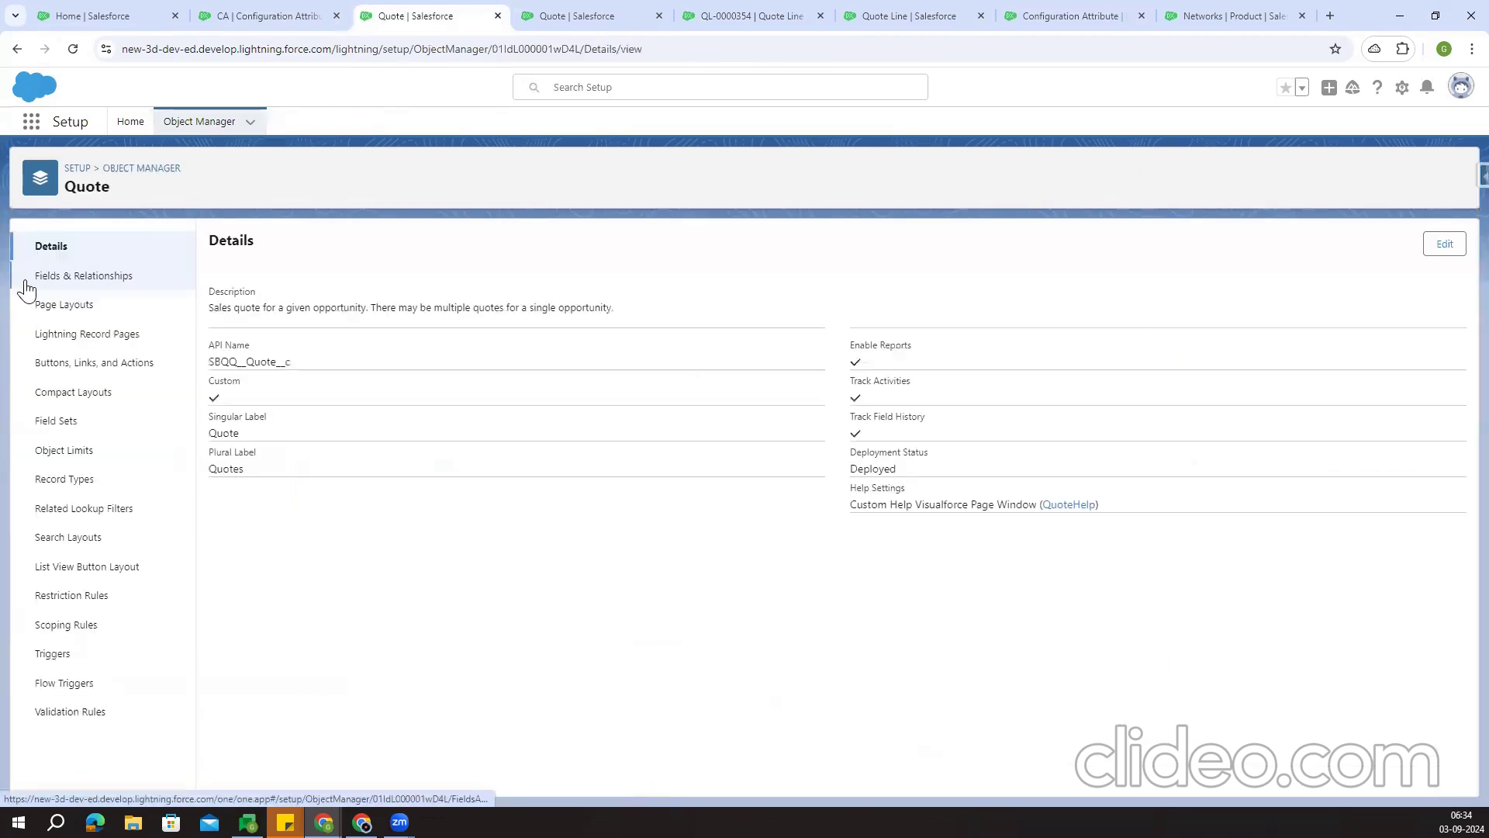
pyautogui.click(76, 280)
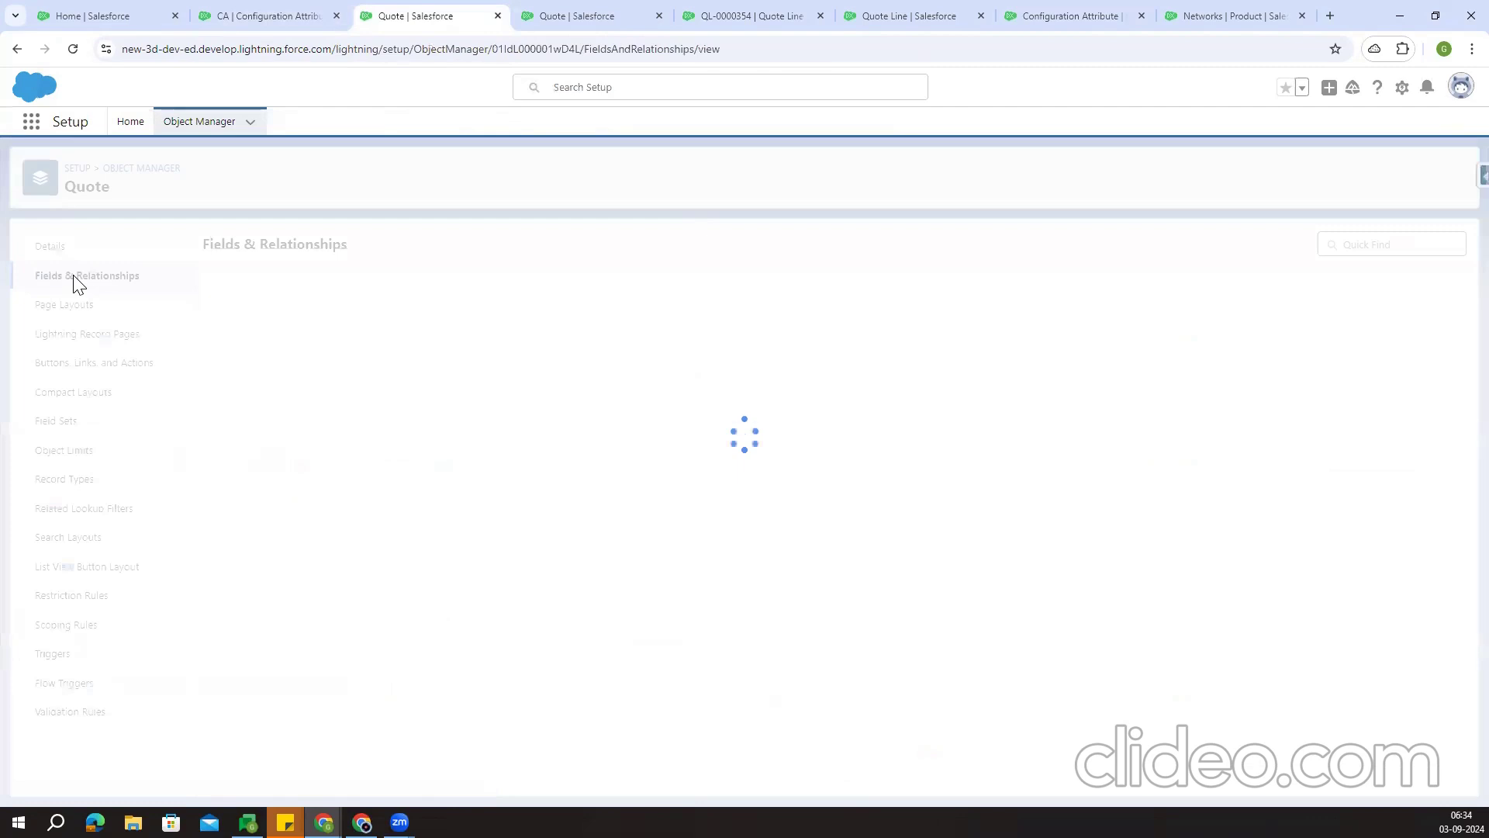
# Open the Quote object's Contracting Method field and review its picklist values
pyautogui.scroll(-6, 834, 357)
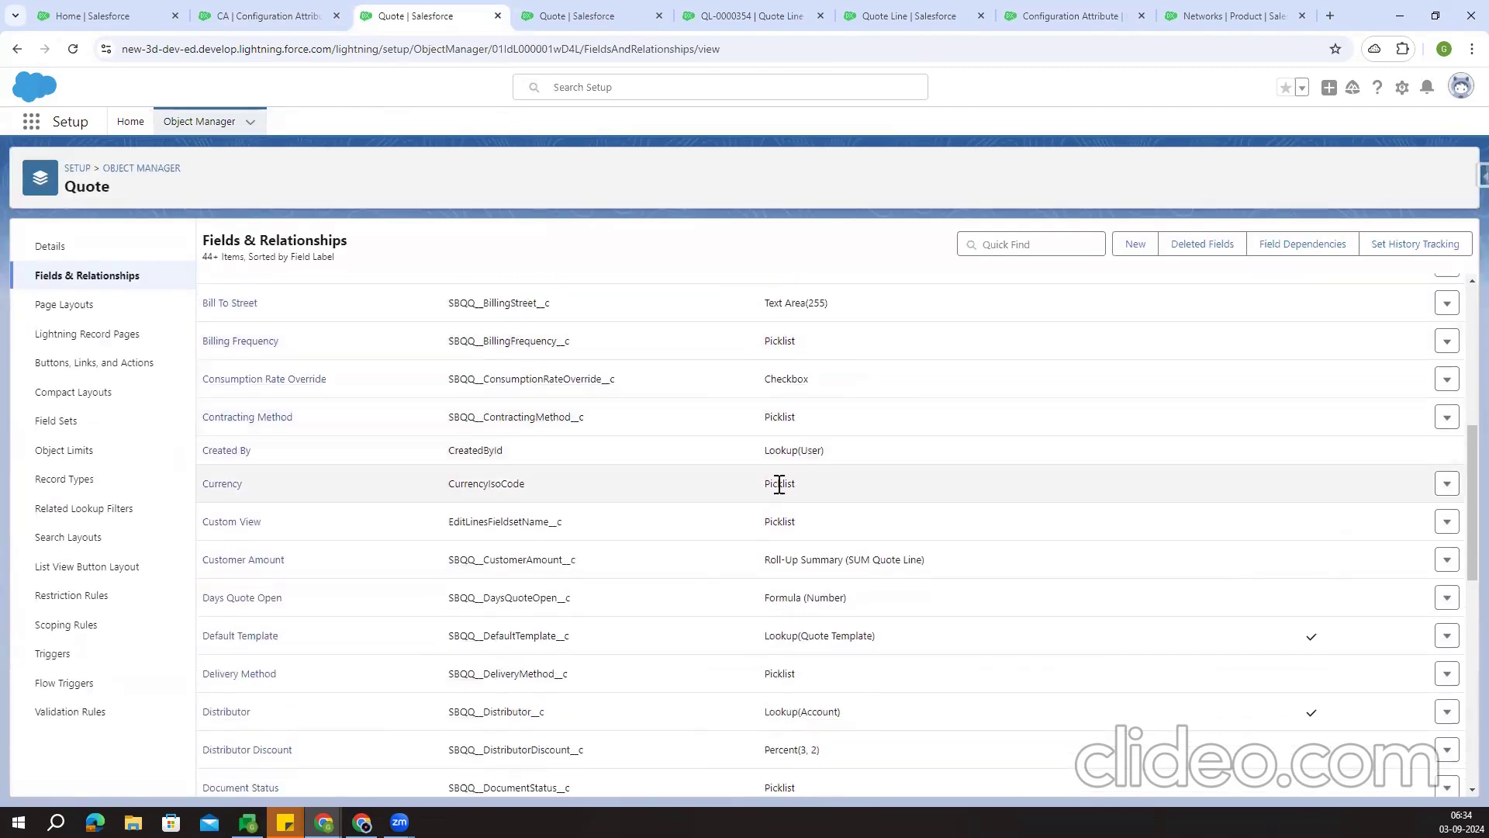
pyautogui.click(238, 423)
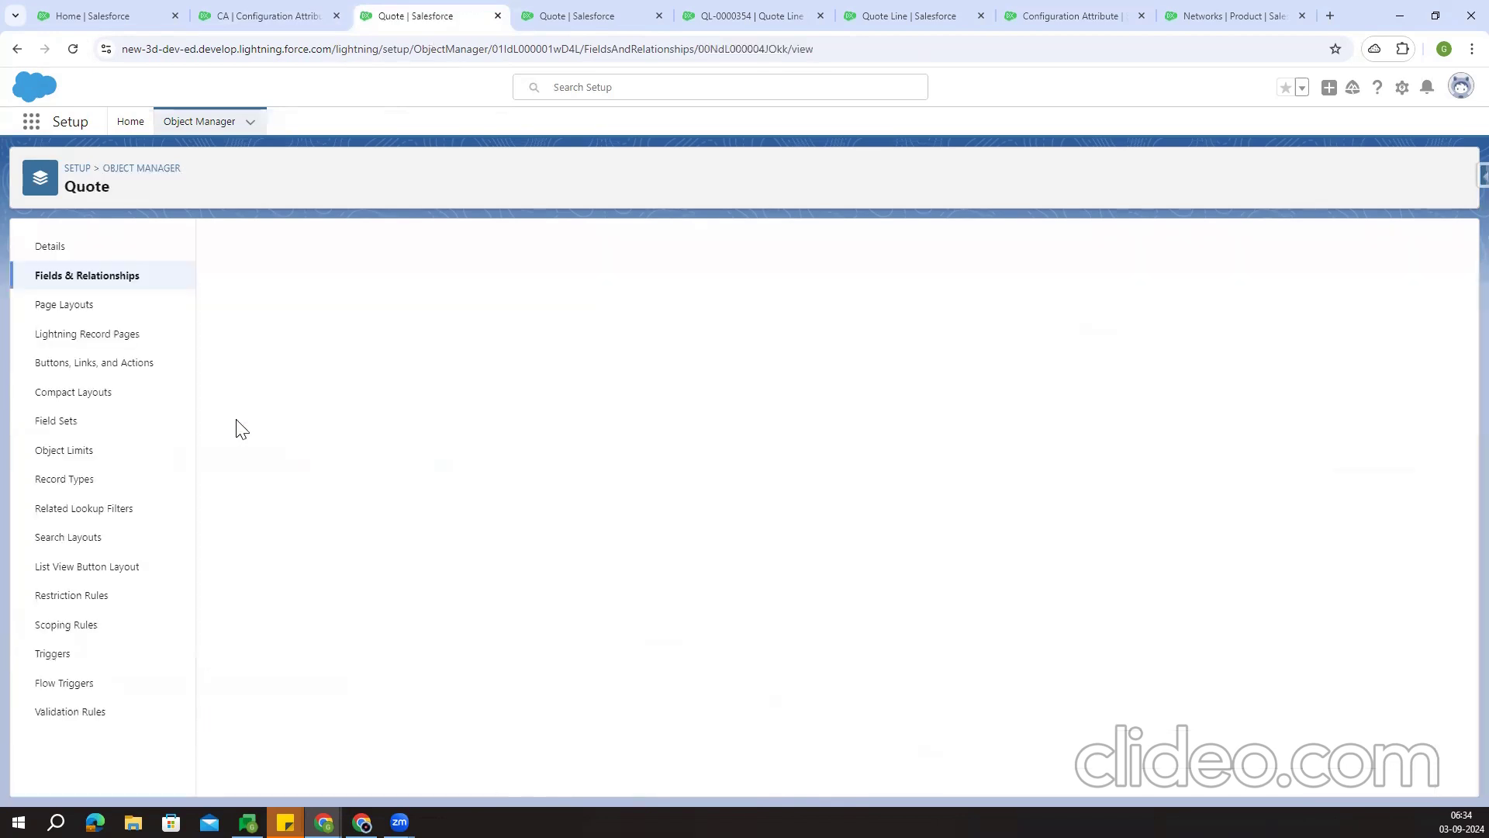
pyautogui.moveTo(275, 247); pyautogui.dragTo(388, 264)
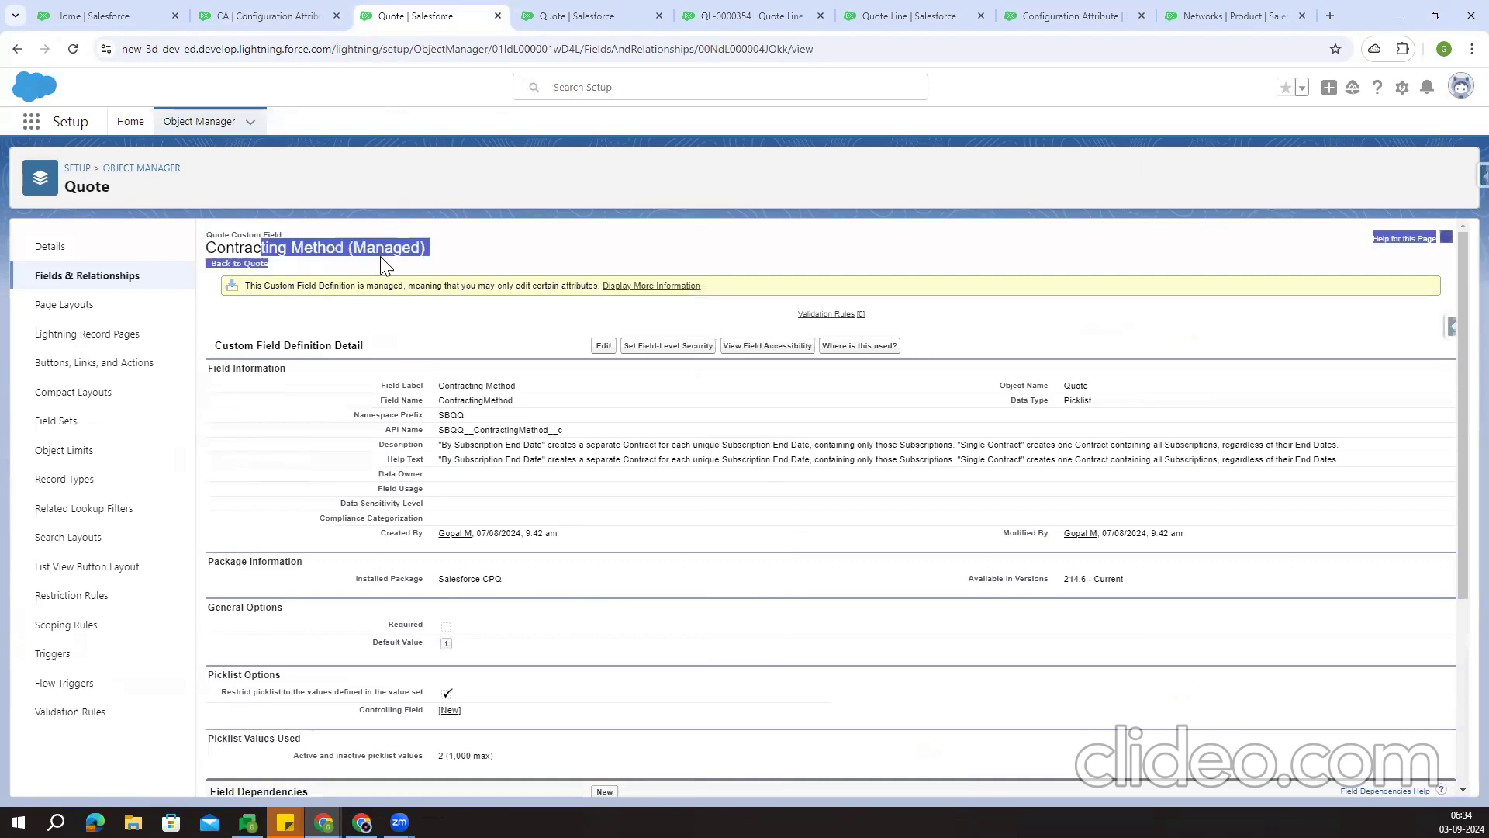
pyautogui.scroll(-4, 437, 438)
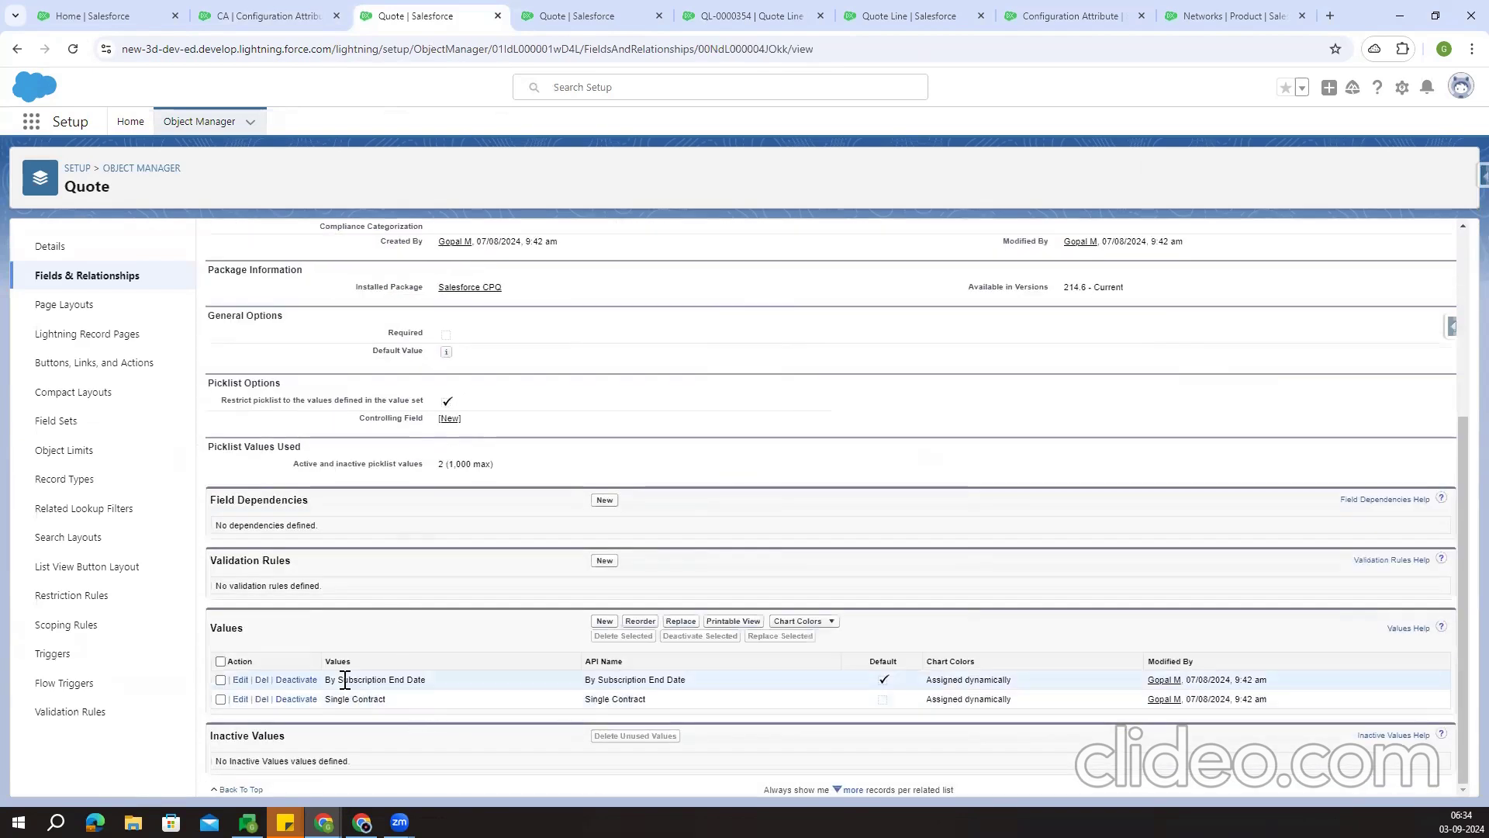
pyautogui.moveTo(332, 679); pyautogui.dragTo(404, 707)
pyautogui.click(407, 709)
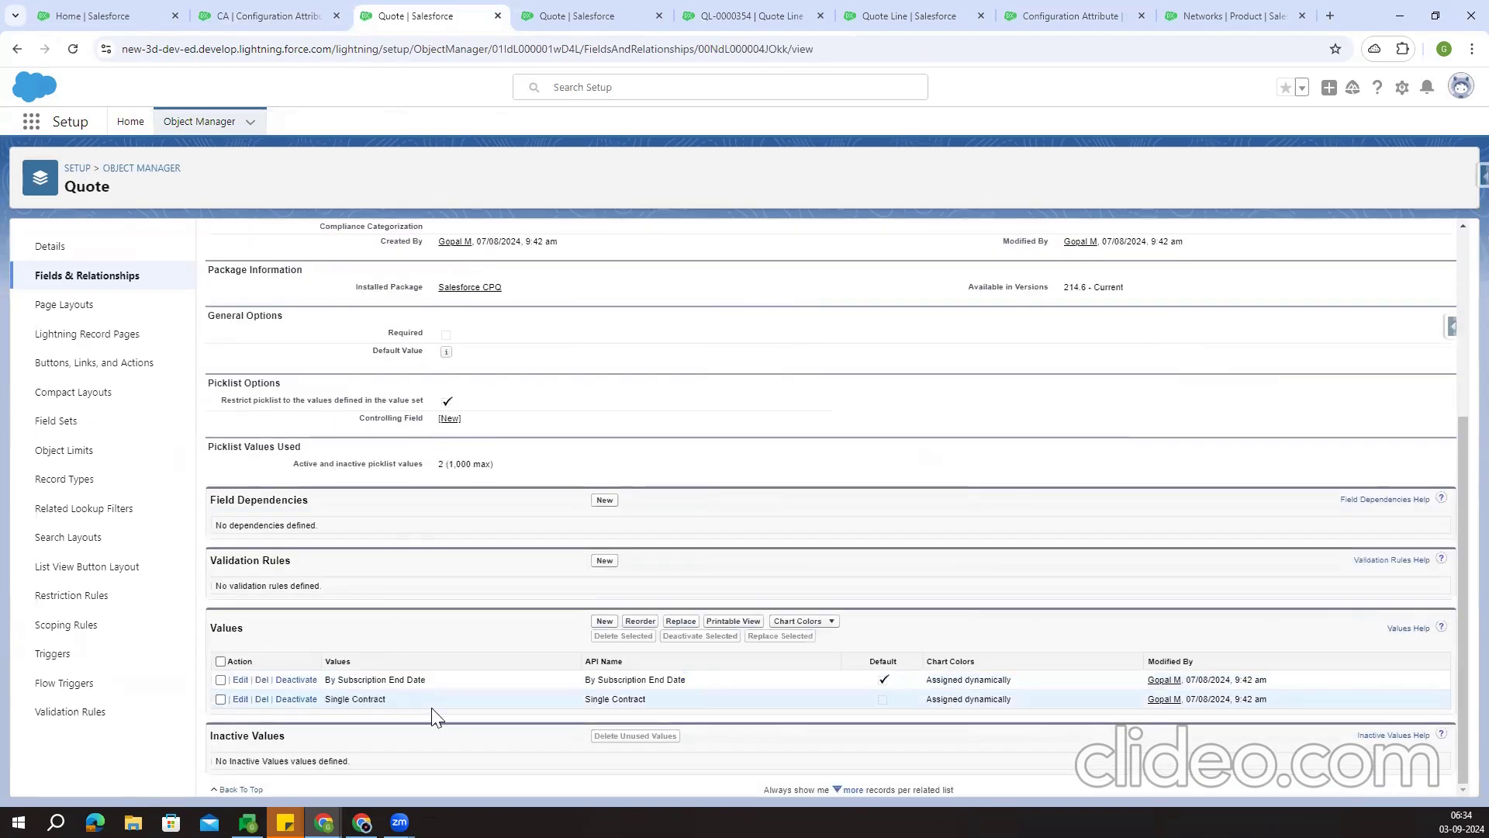
# Add the picklist value RED to the Contracting Method field and save it
pyautogui.click(604, 622)
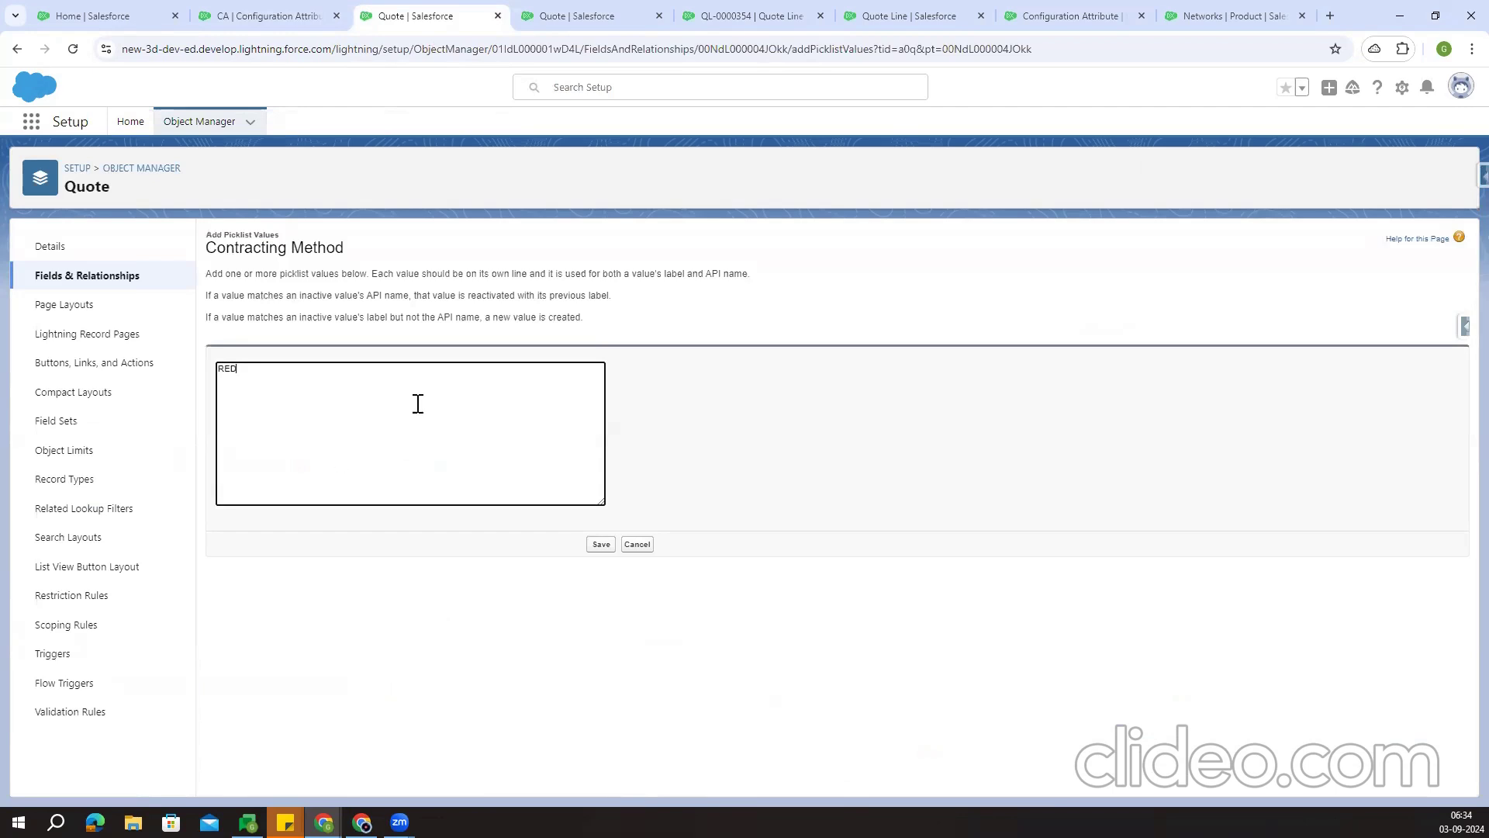
pyautogui.click(600, 544)
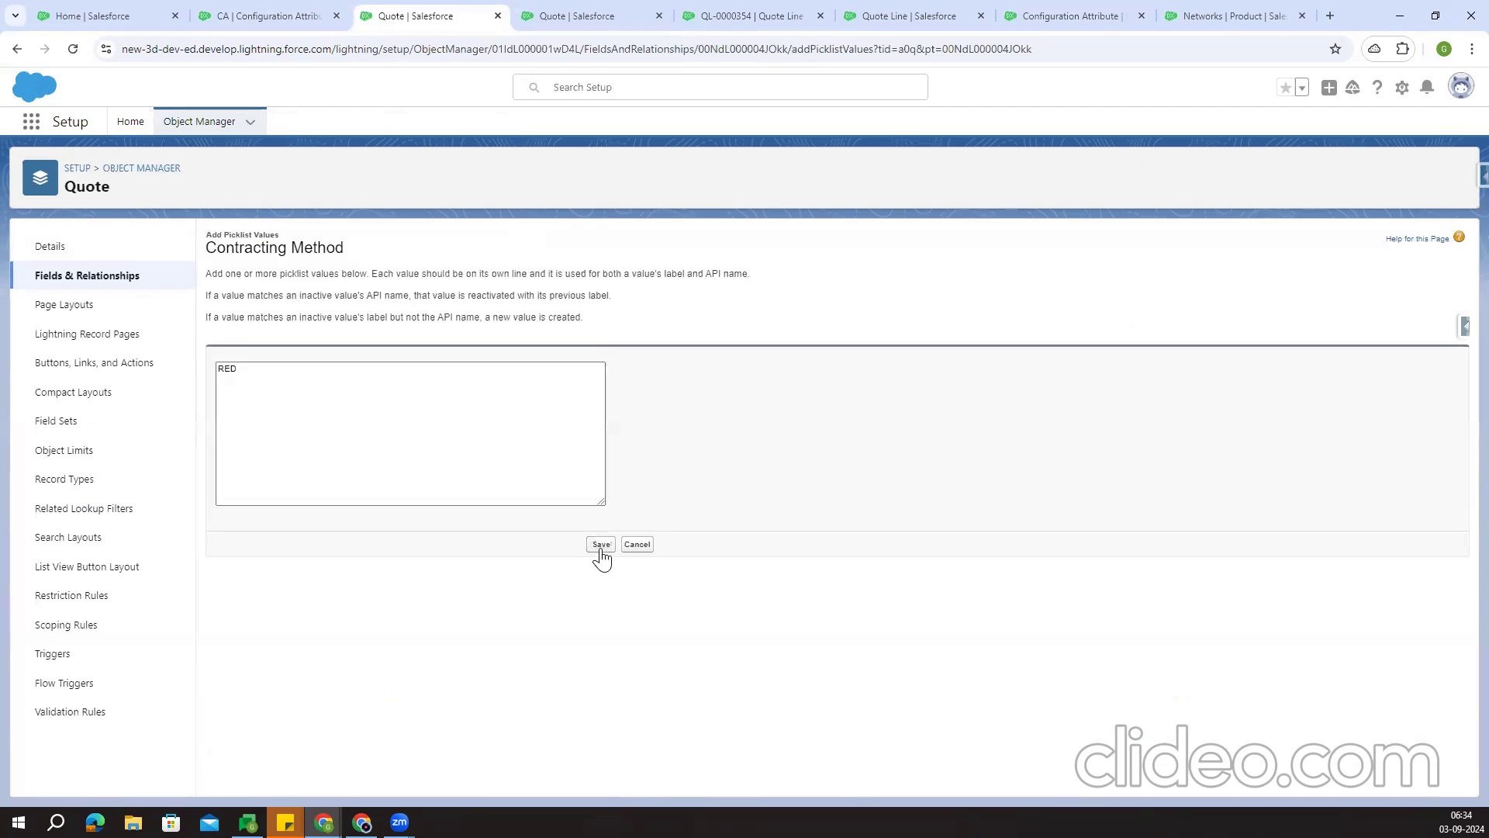
pyautogui.scroll(-5, 532, 627)
pyautogui.scroll(5, 664, 598)
# Copy the Contracting Method field's API name, SBQQ__ContractingMethod__c, into the CA attribute's Default Field
pyautogui.doubleClick(508, 429)
pyautogui.hotkey('ctrl', 'c')
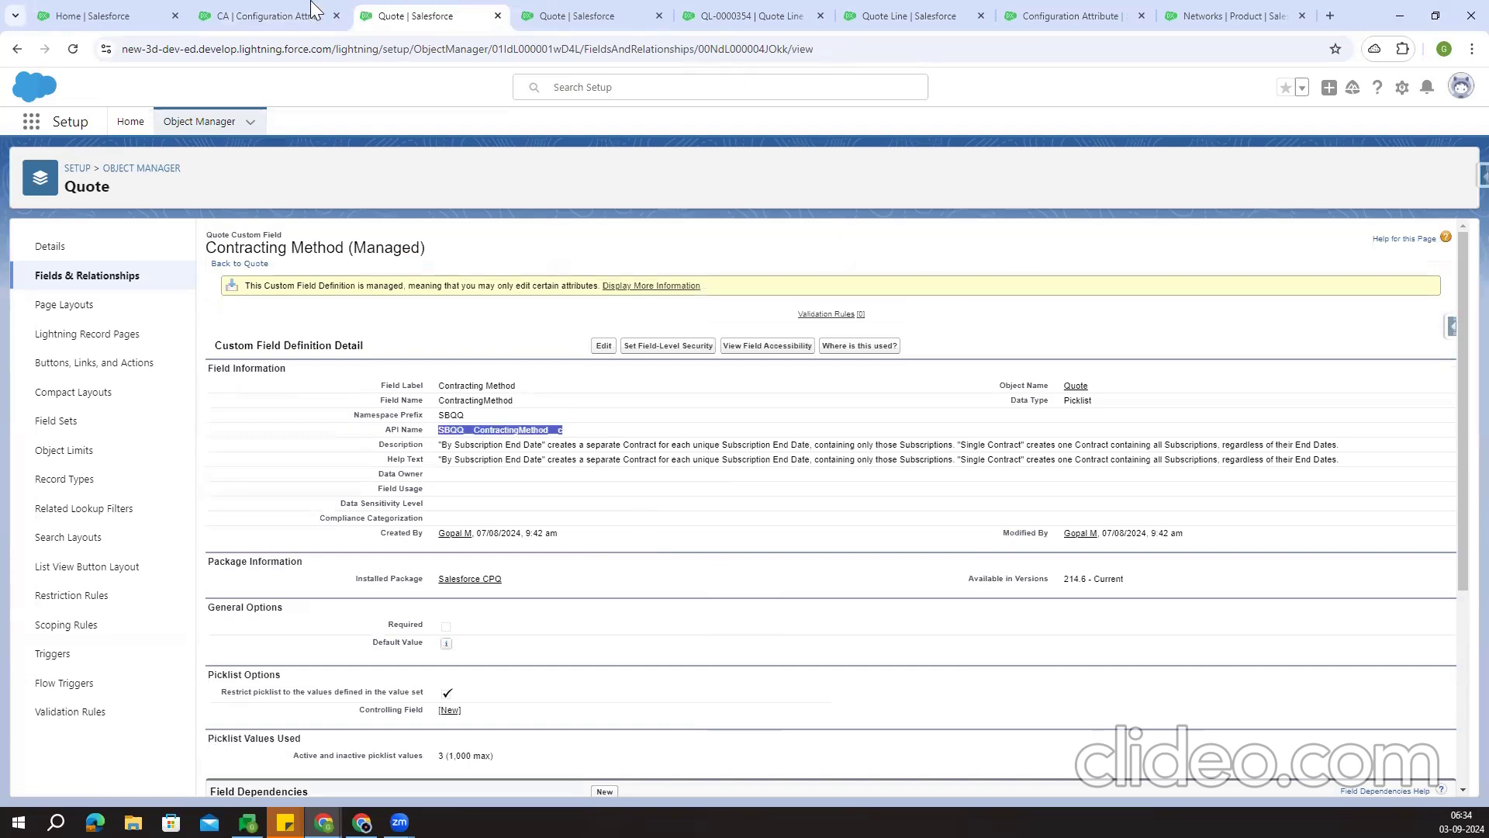
pyautogui.click(264, 16)
pyautogui.click(155, 594)
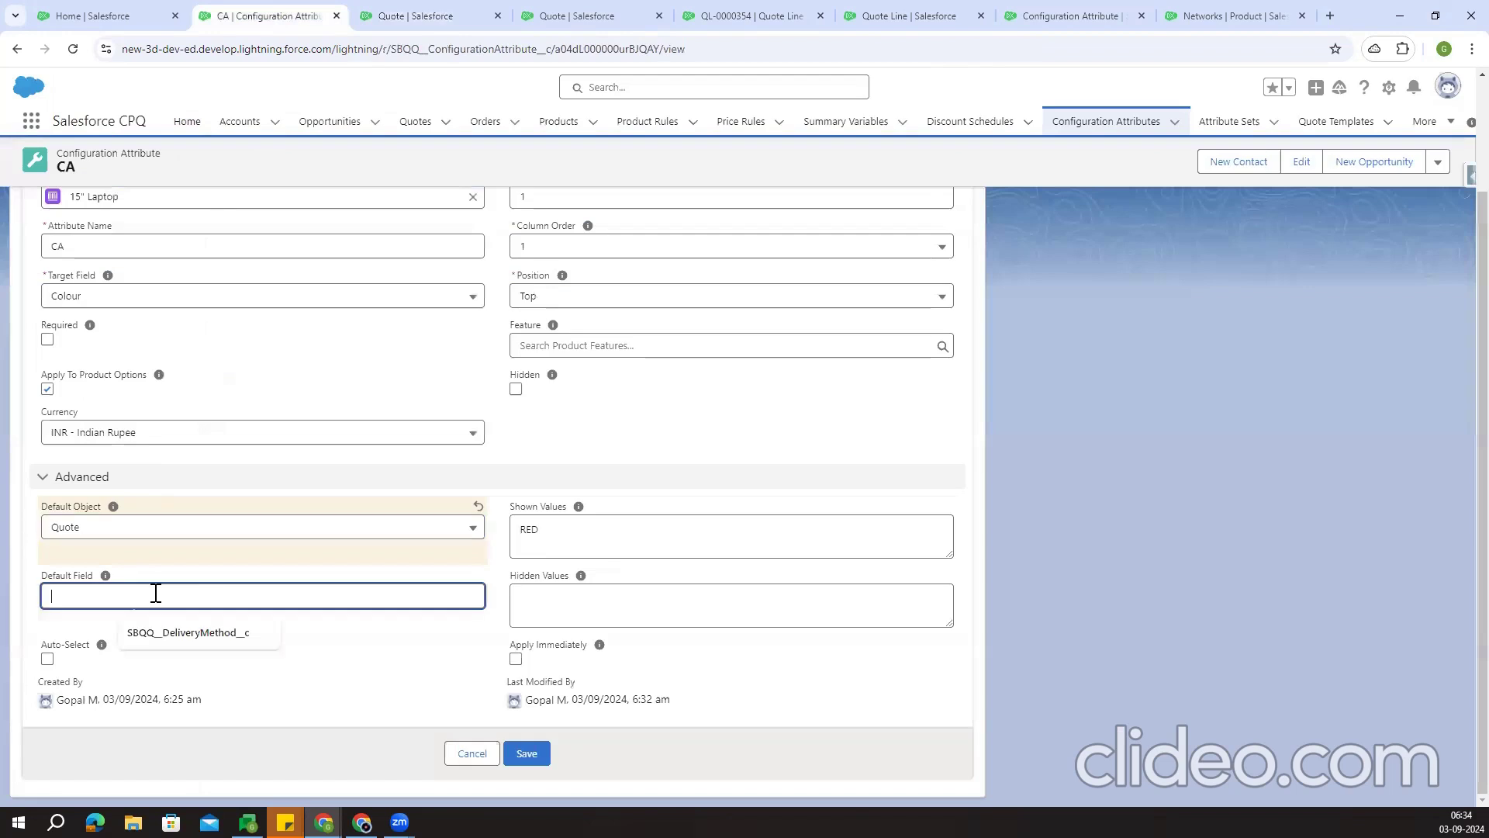
pyautogui.hotkey('ctrl', 'v')
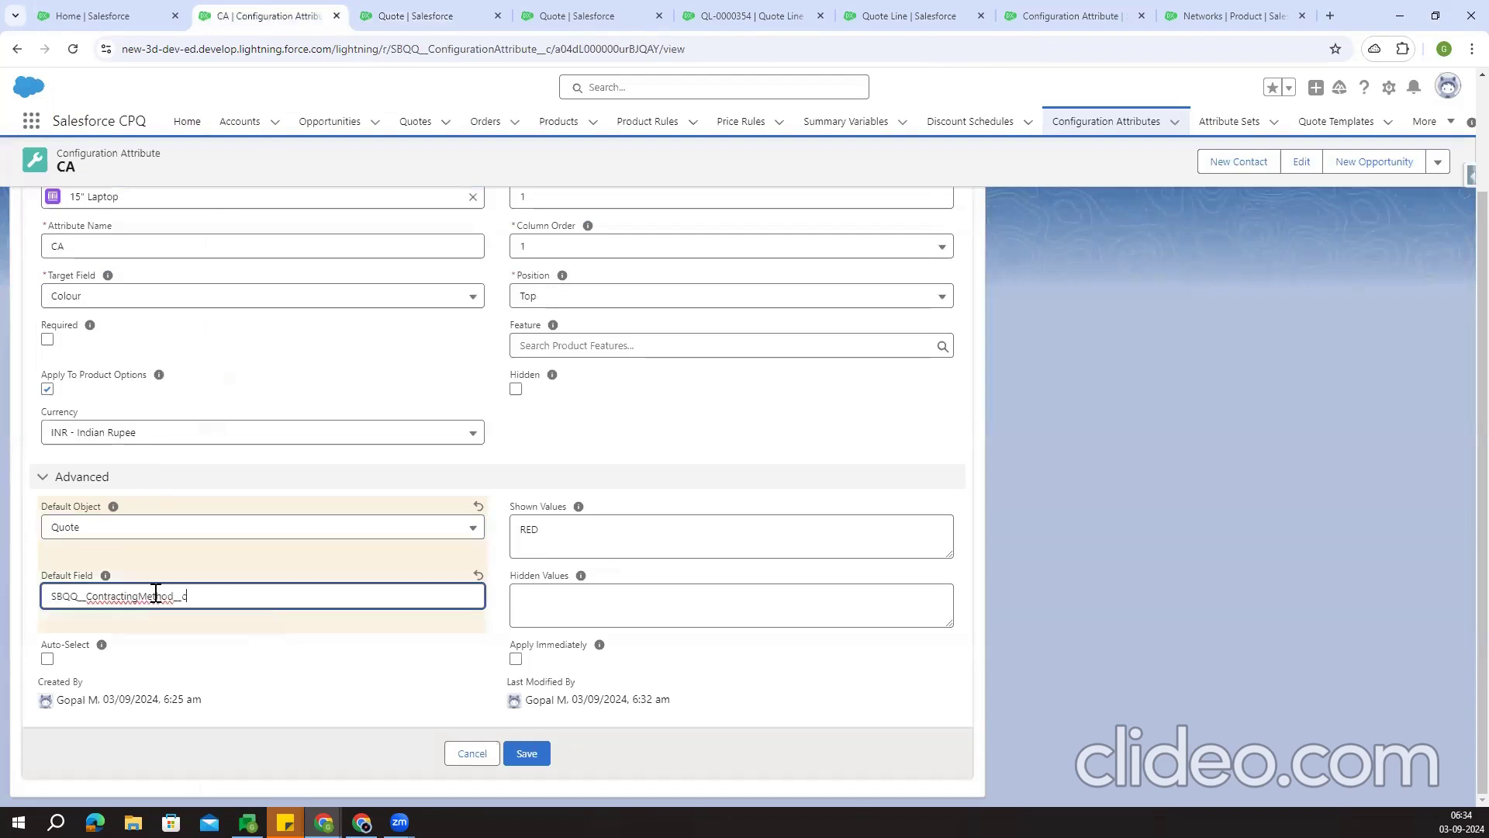
pyautogui.click(225, 663)
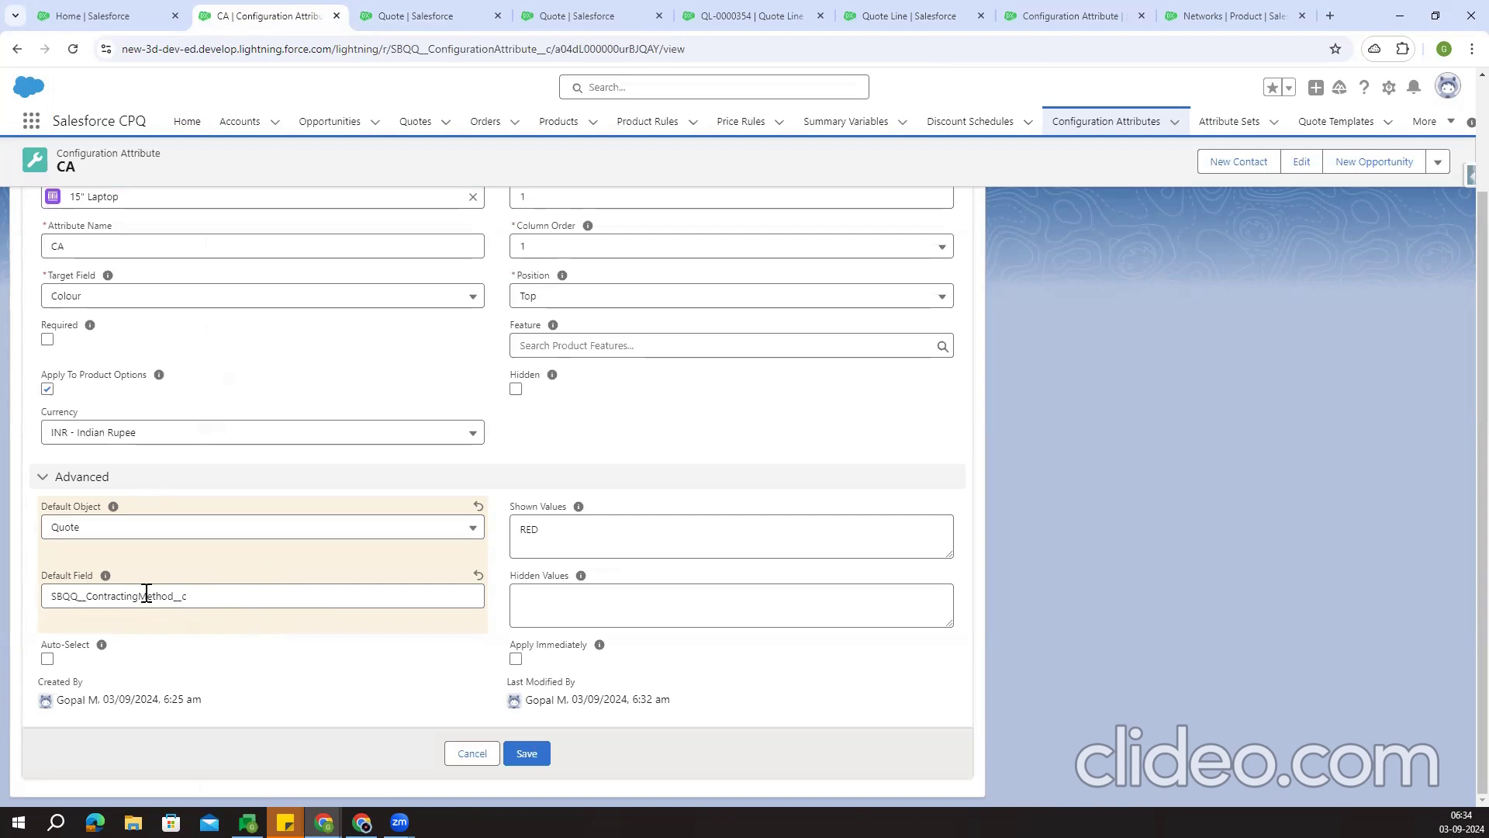
pyautogui.moveTo(573, 536); pyautogui.dragTo(511, 543)
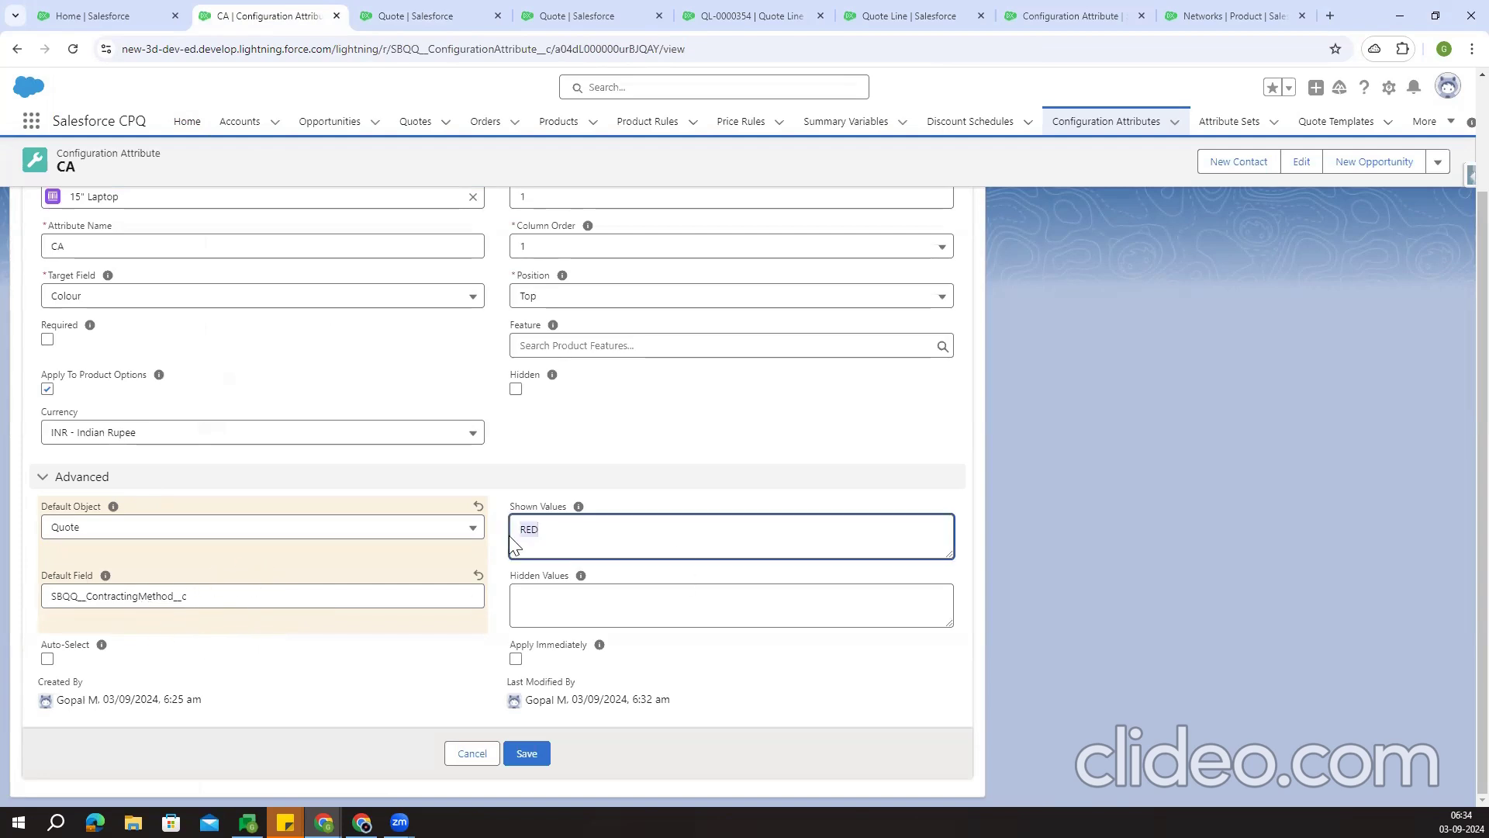
# Check the Contracting Method picklist values, then save the CA configuration attribute with default object Quote and default field SBQQ__ContractingMethod__c
pyautogui.hotkey('ctrl', 'Tab')
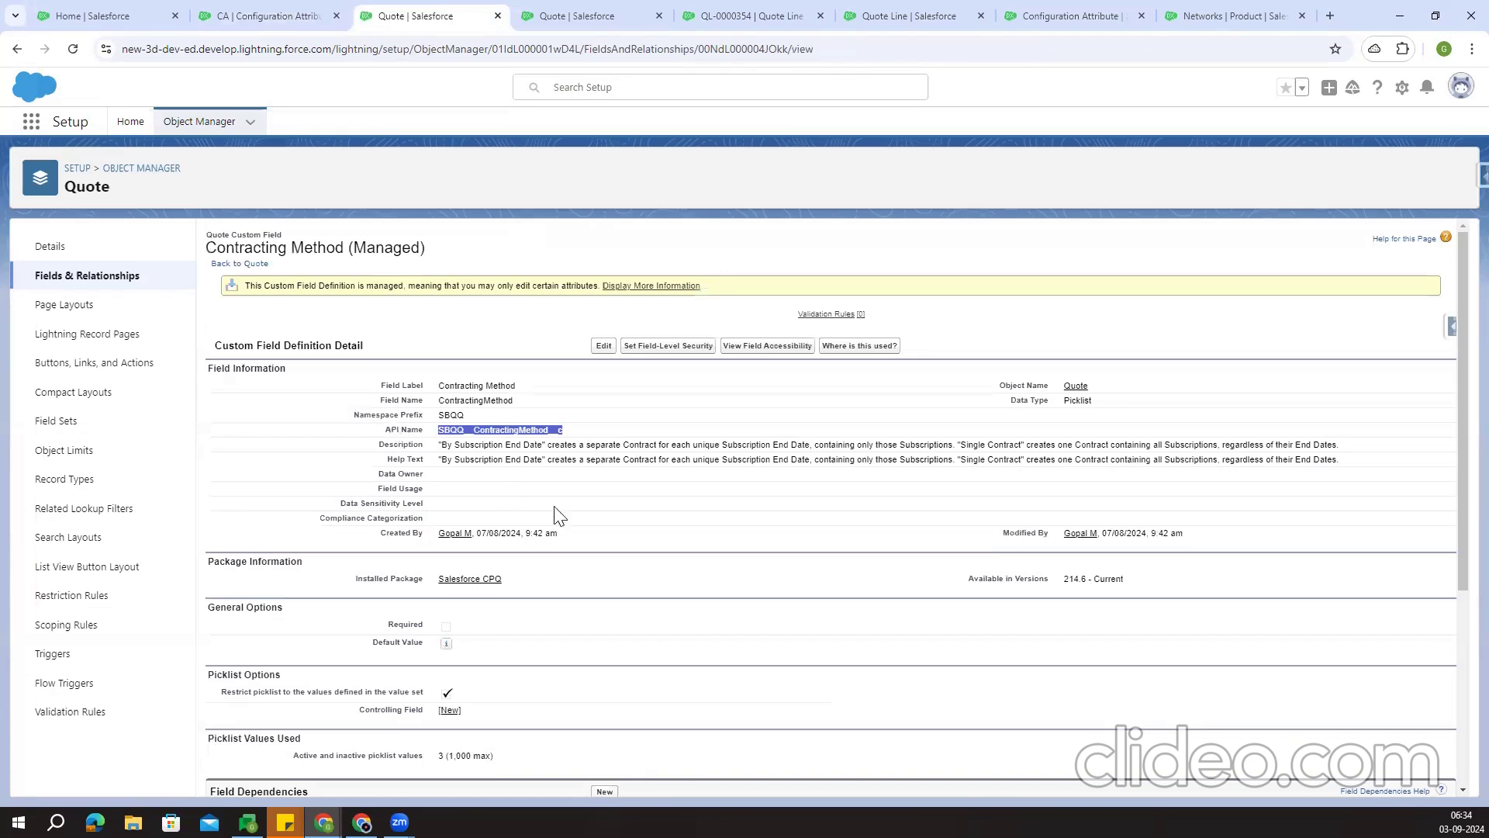
pyautogui.scroll(-3, 496, 621)
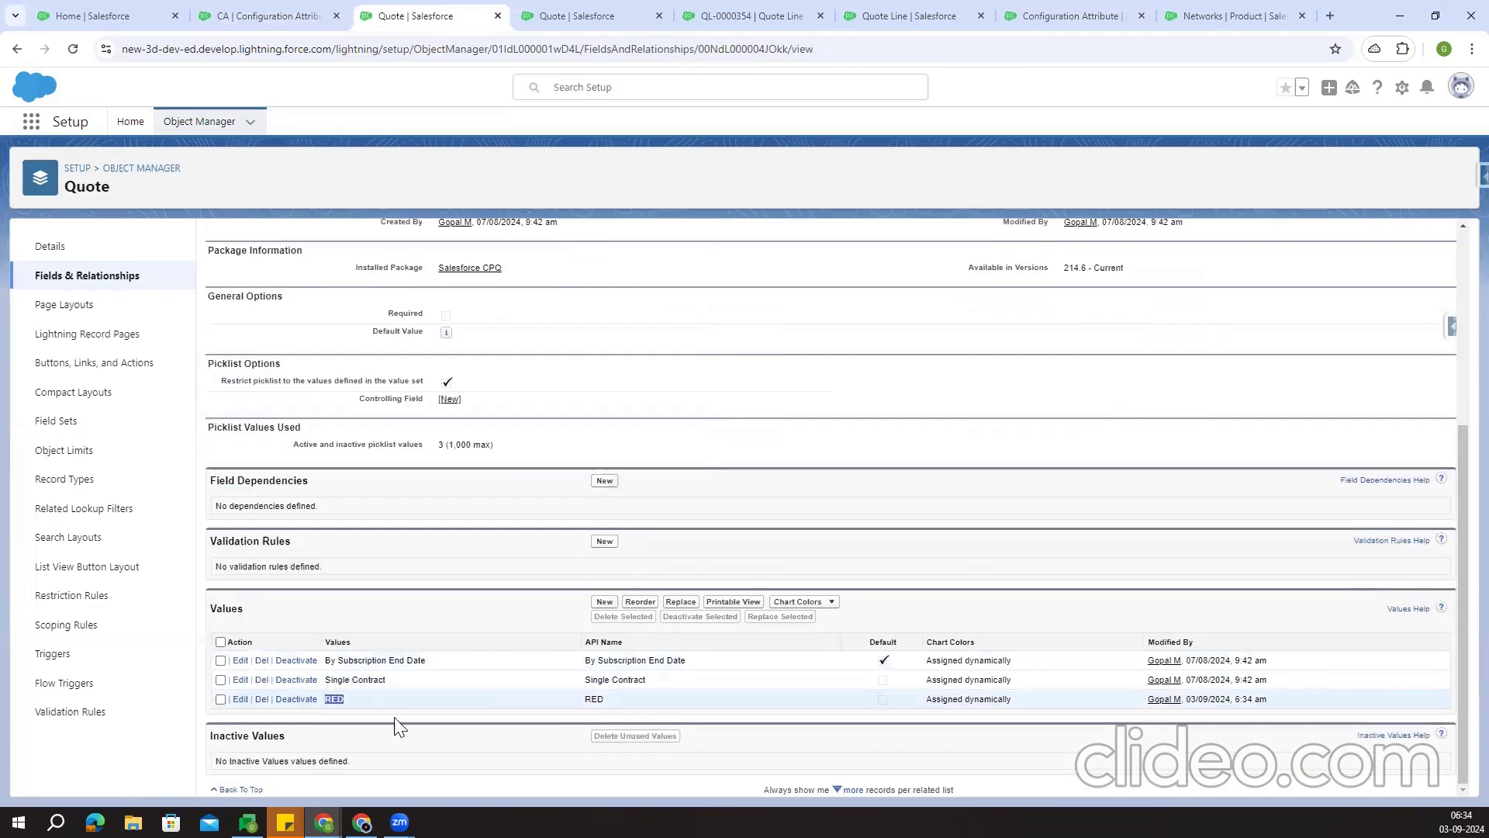
pyautogui.click(406, 750)
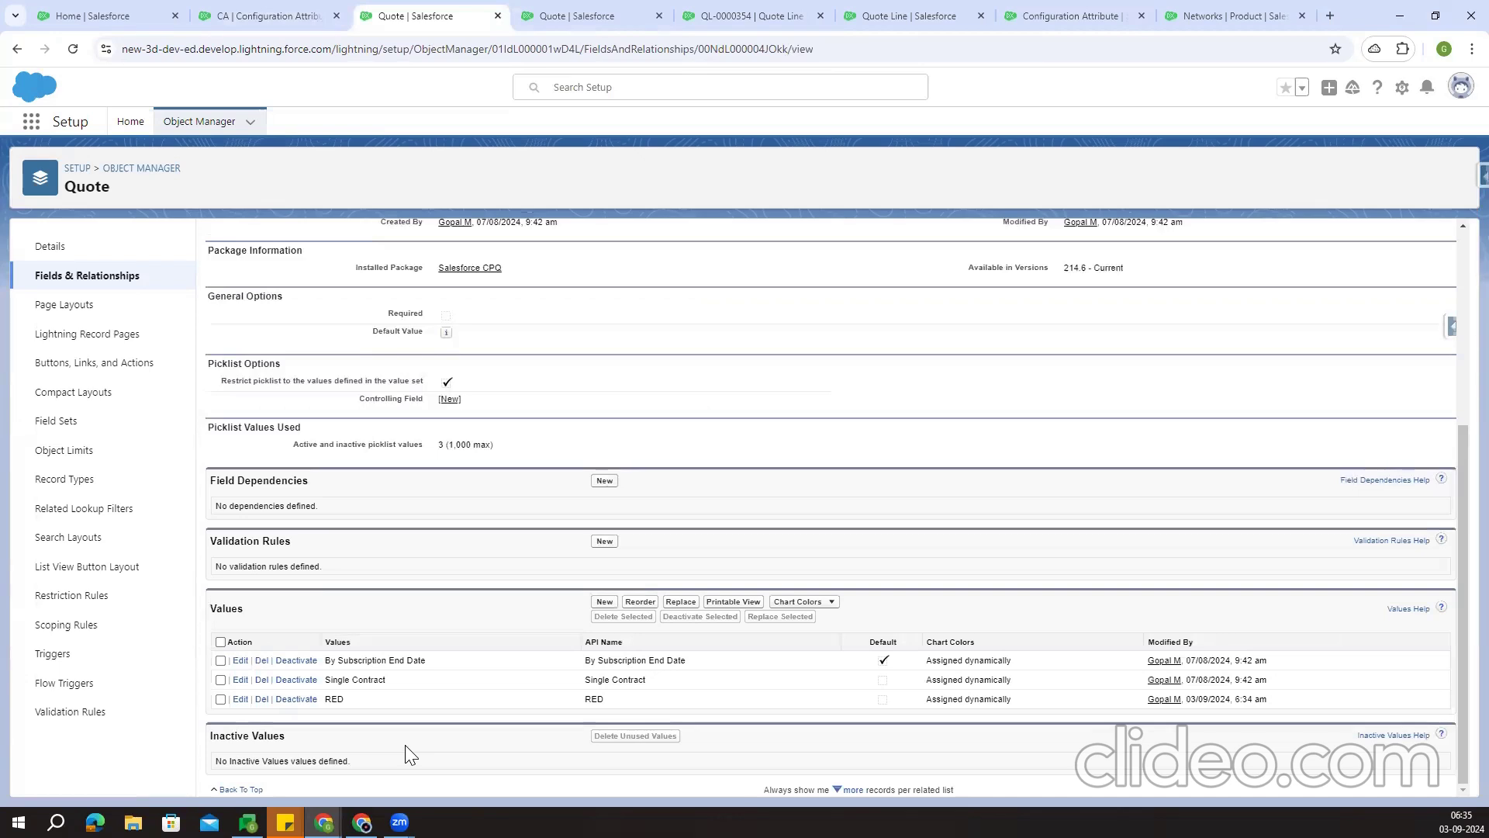
pyautogui.click(268, 16)
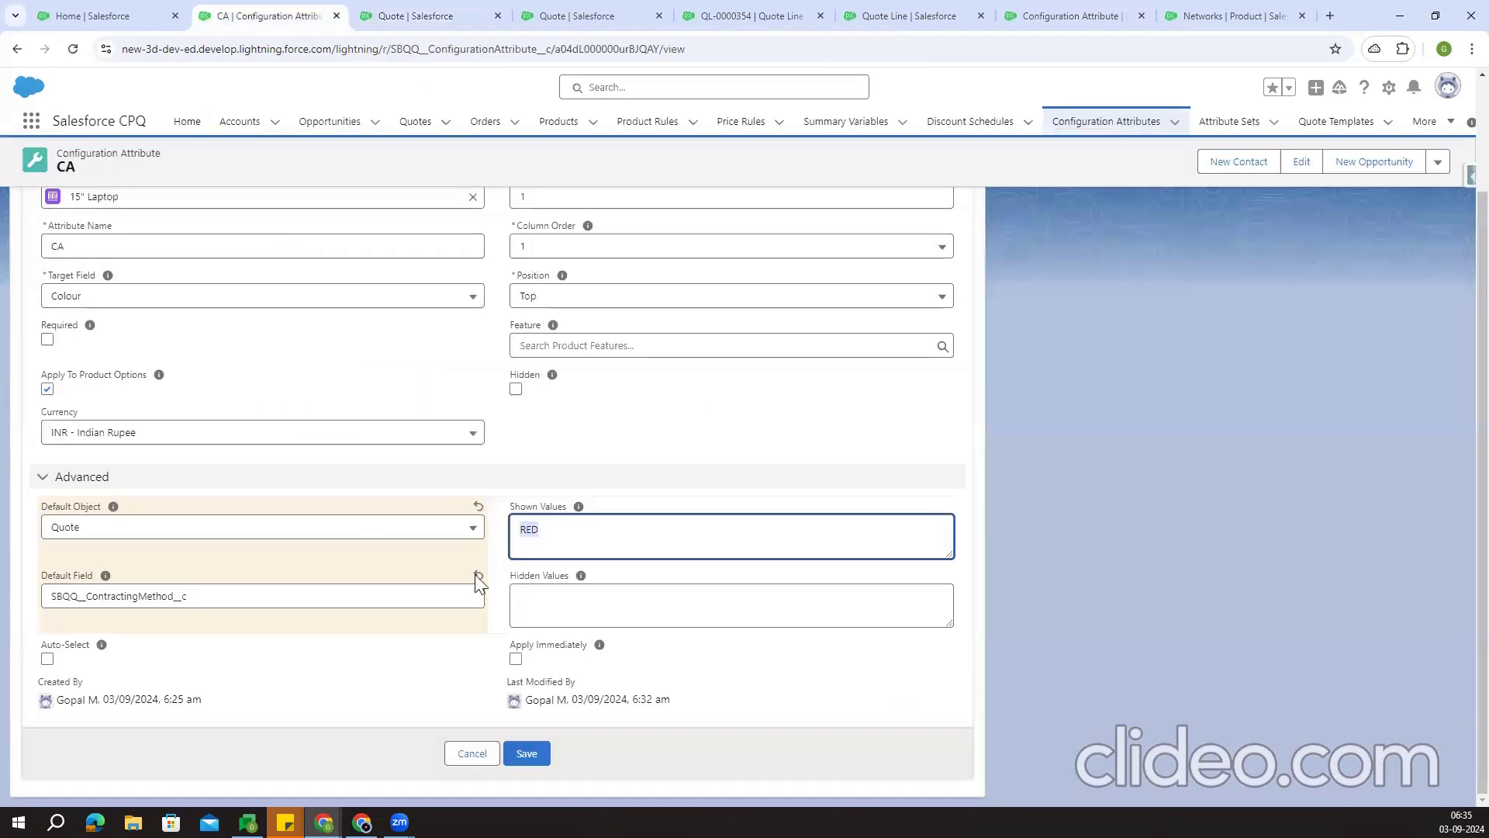
pyautogui.click(565, 449)
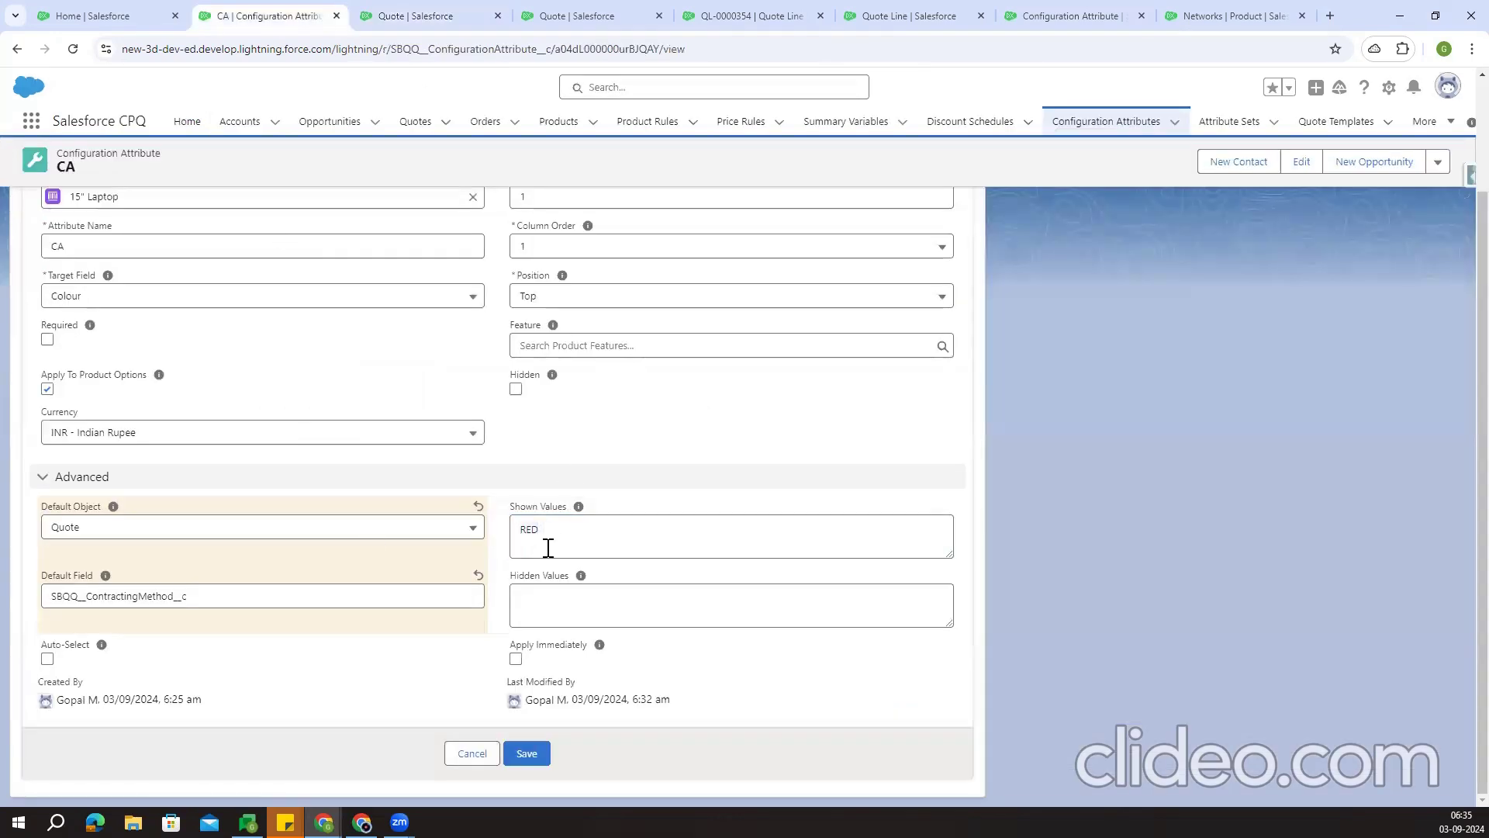
pyautogui.scroll(2, 447, 563)
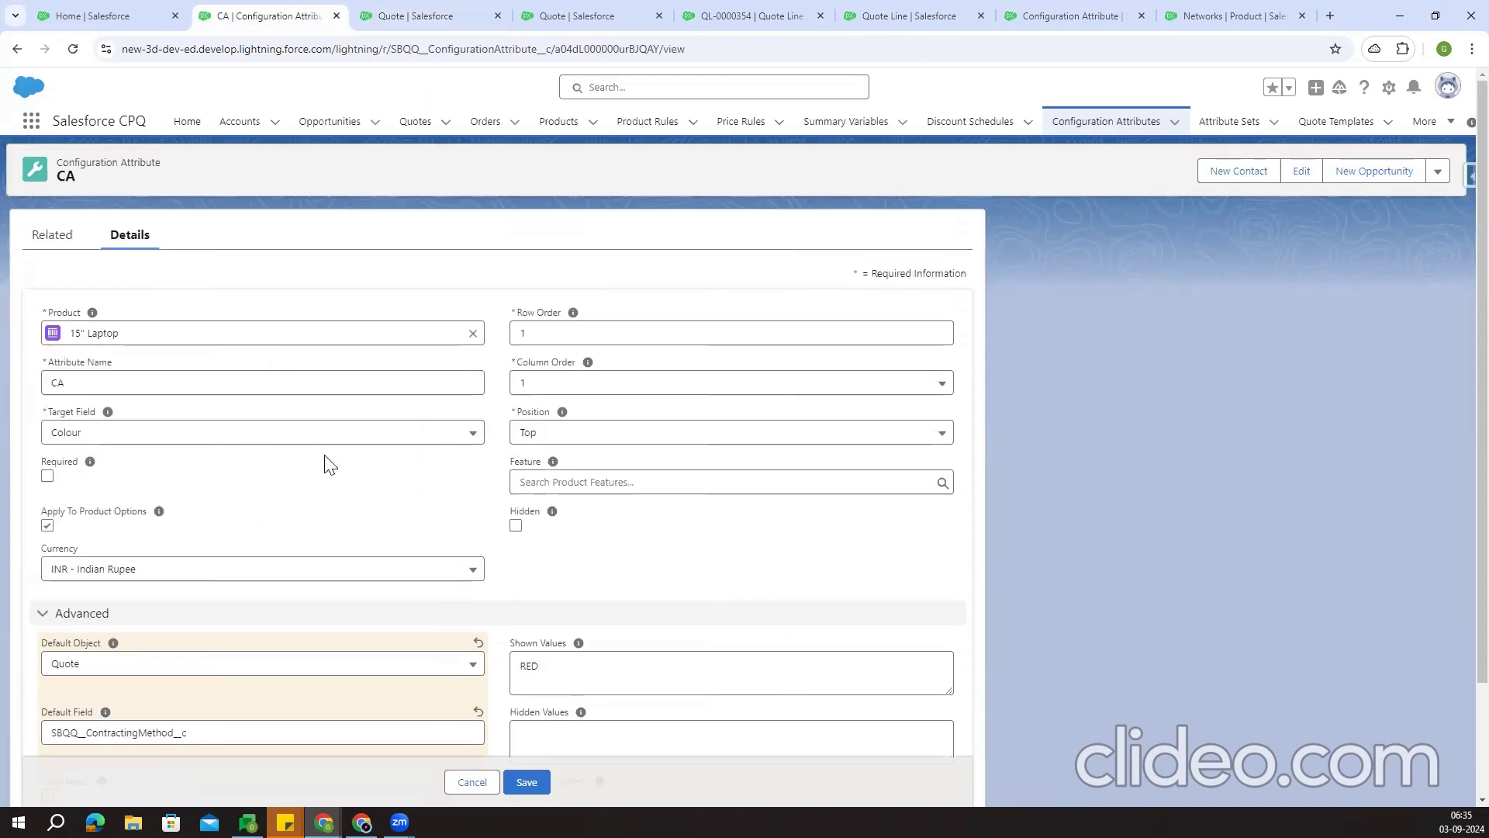
pyautogui.scroll(-2, 329, 465)
pyautogui.click(532, 749)
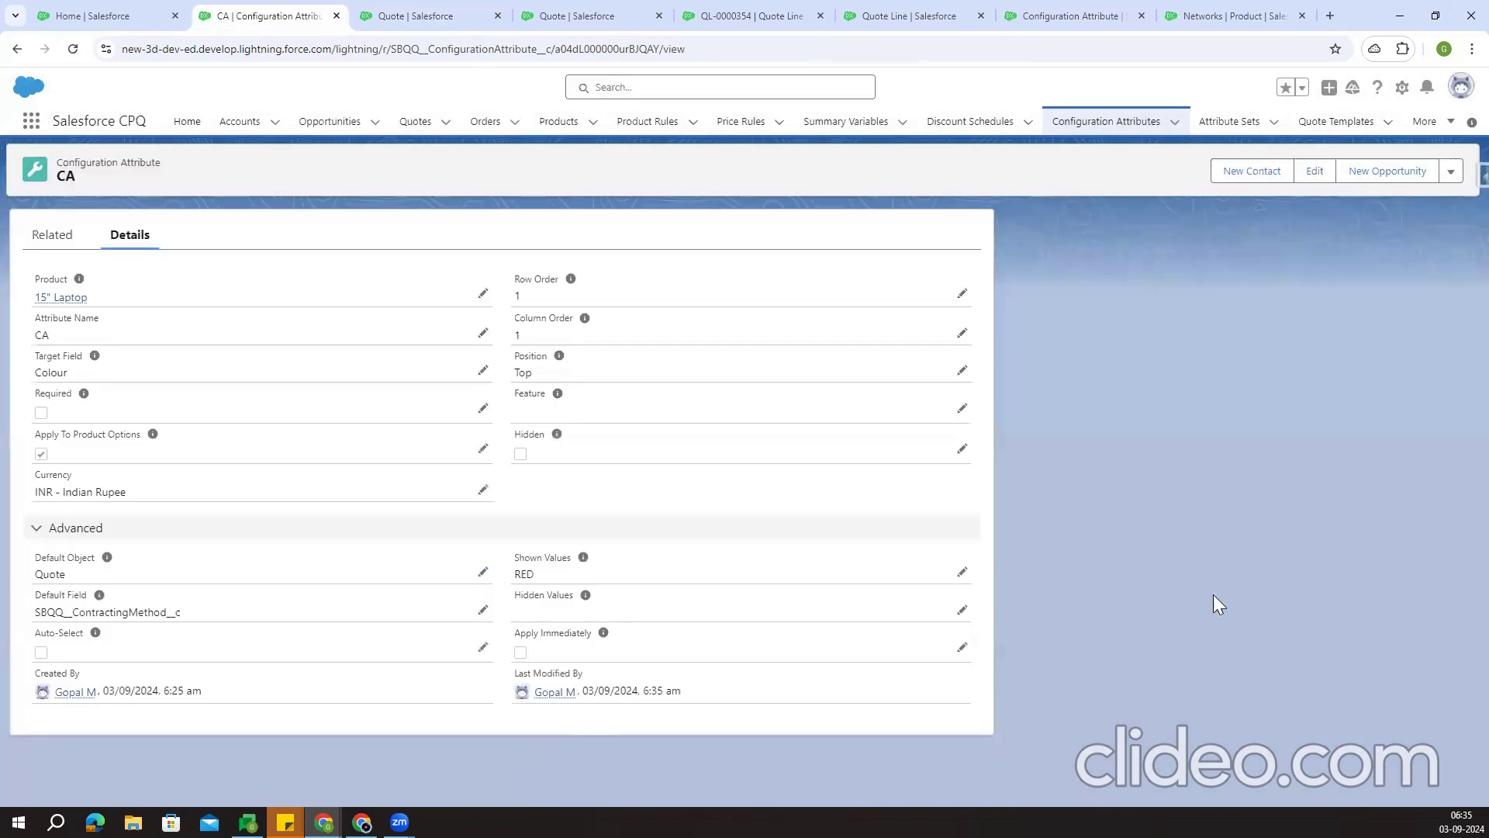
# Leave the open product configuration and line editor of quote Q-00056, reload the quote record and reopen its line editor
pyautogui.click(459, 13)
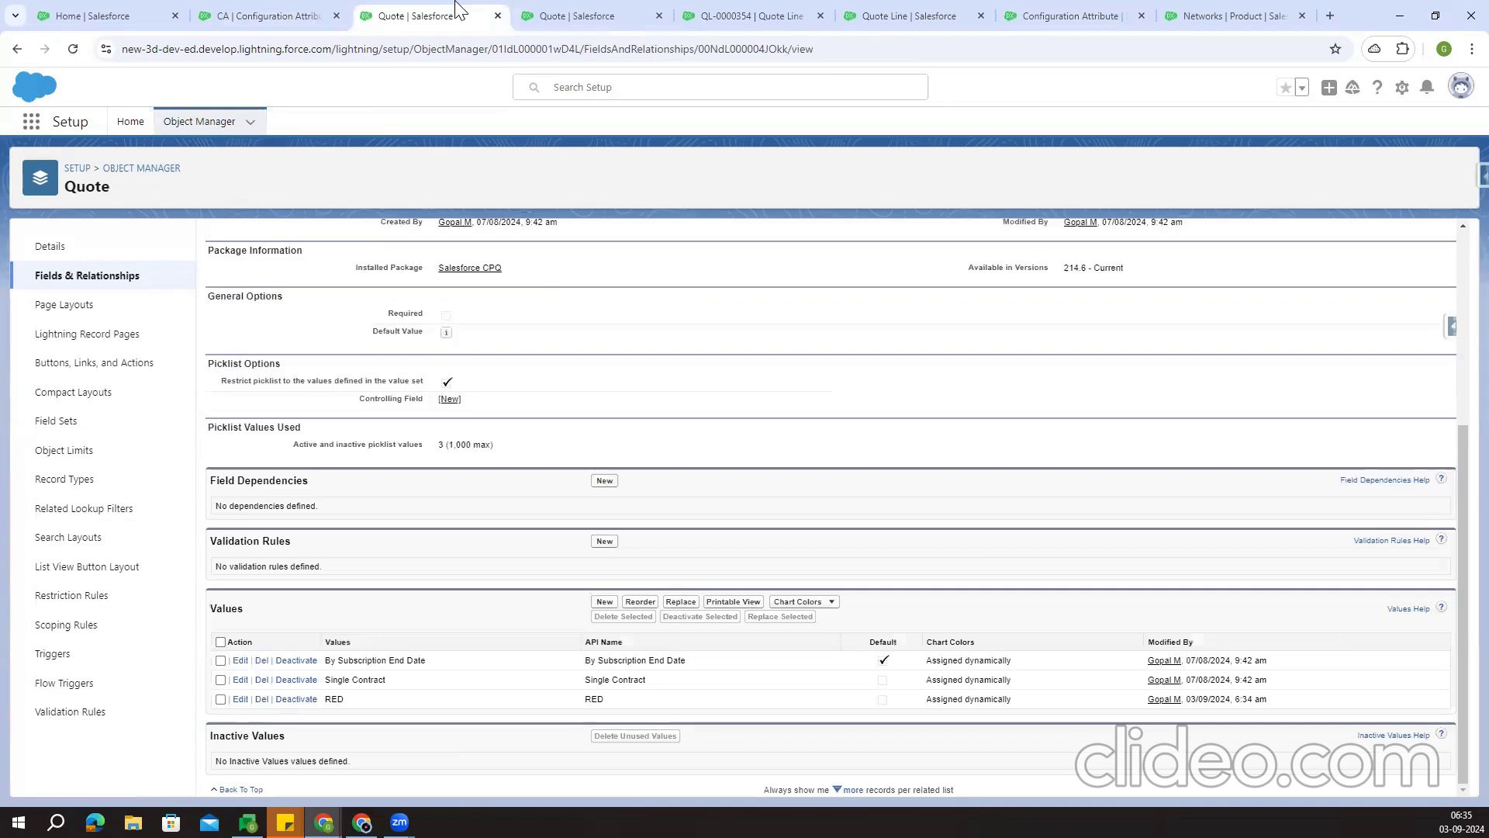
pyautogui.click(597, 14)
pyautogui.click(1390, 180)
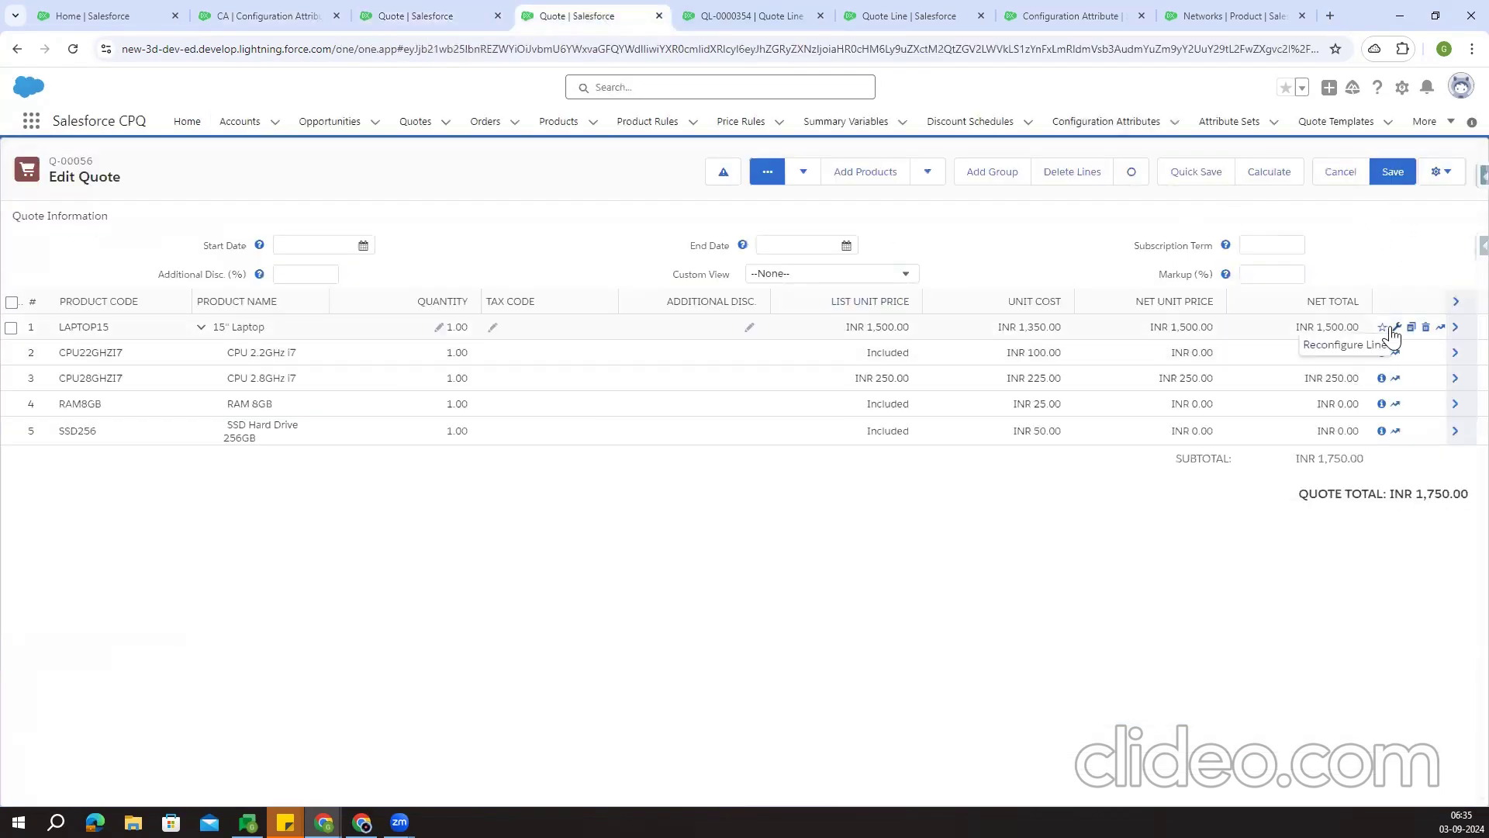
pyautogui.click(1319, 180)
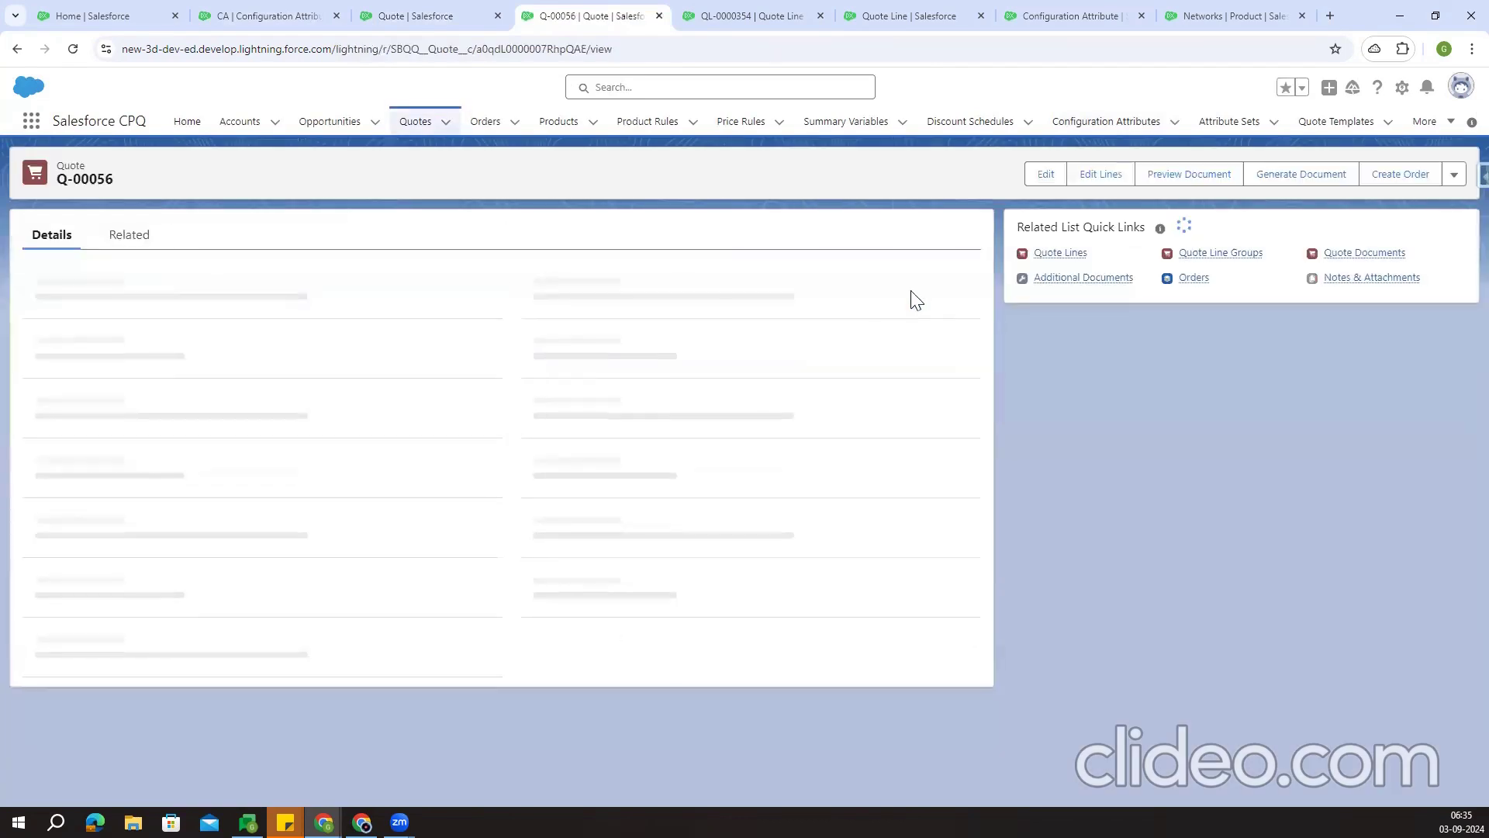
pyautogui.click(73, 48)
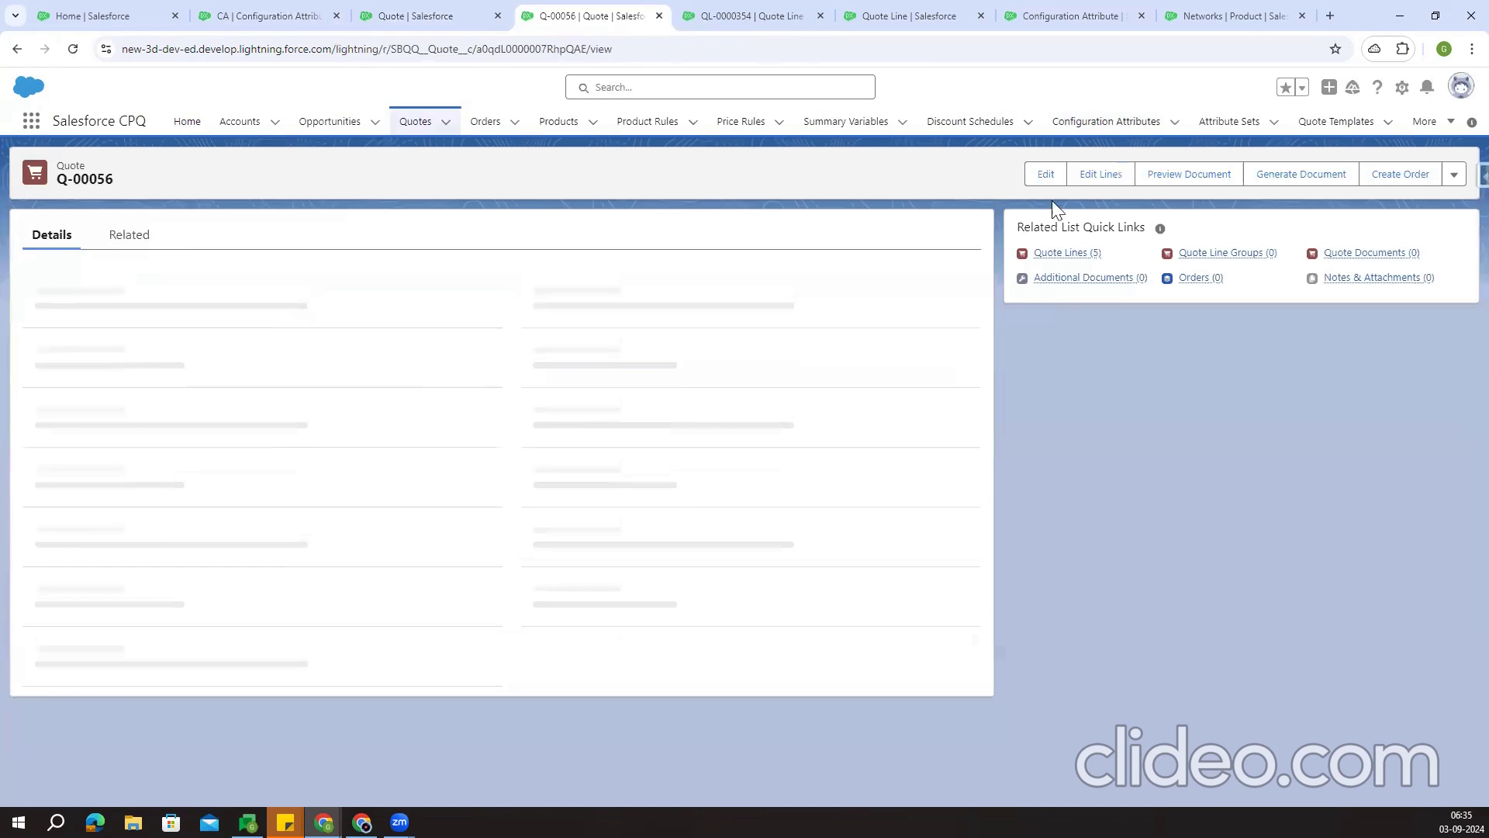
pyautogui.click(1076, 174)
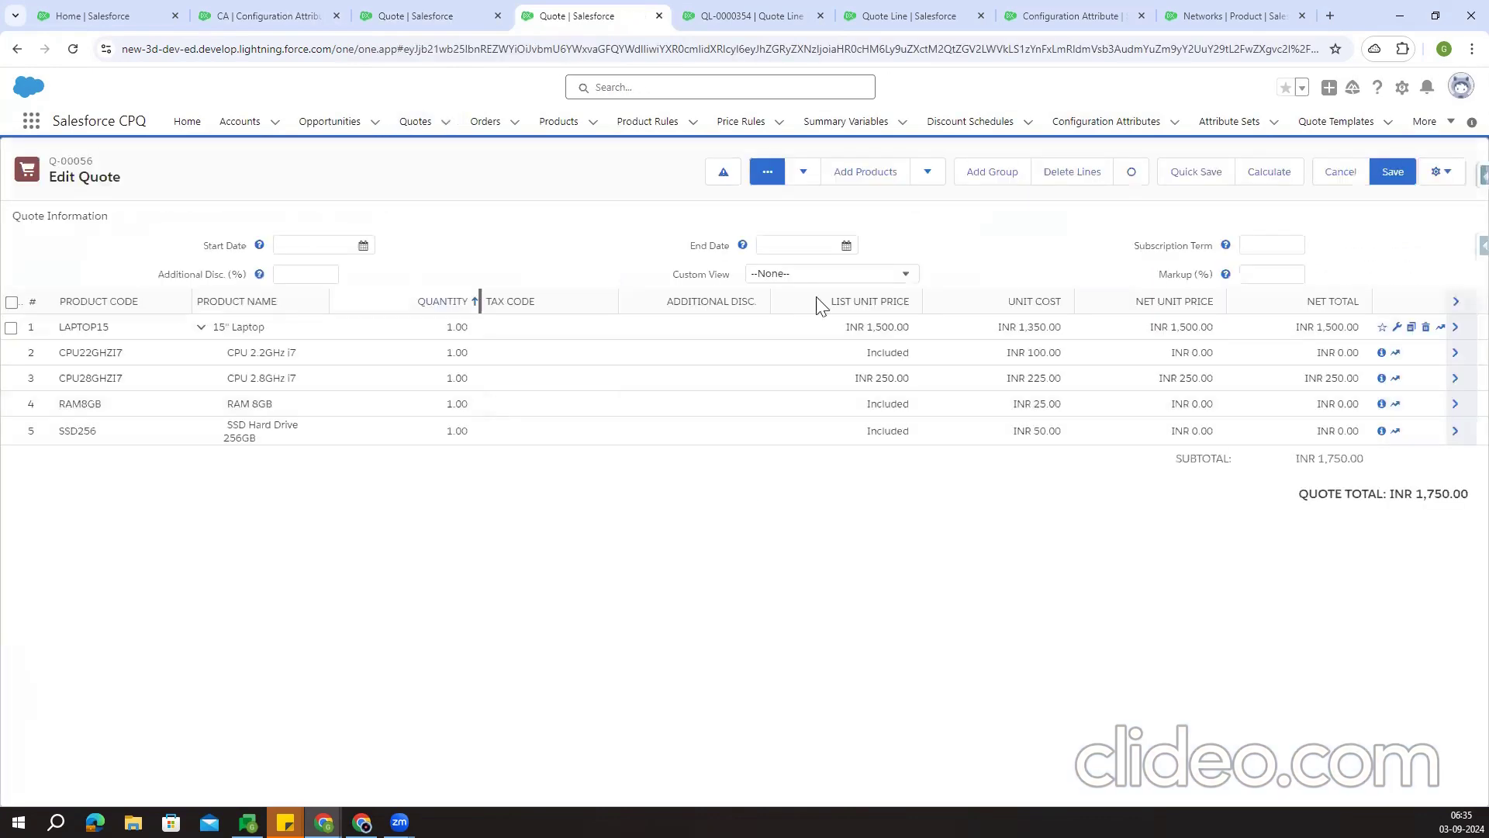
# Reconfigure the 15" Laptop line to inspect its Colour options, and cancel the configuration
pyautogui.click(1397, 326)
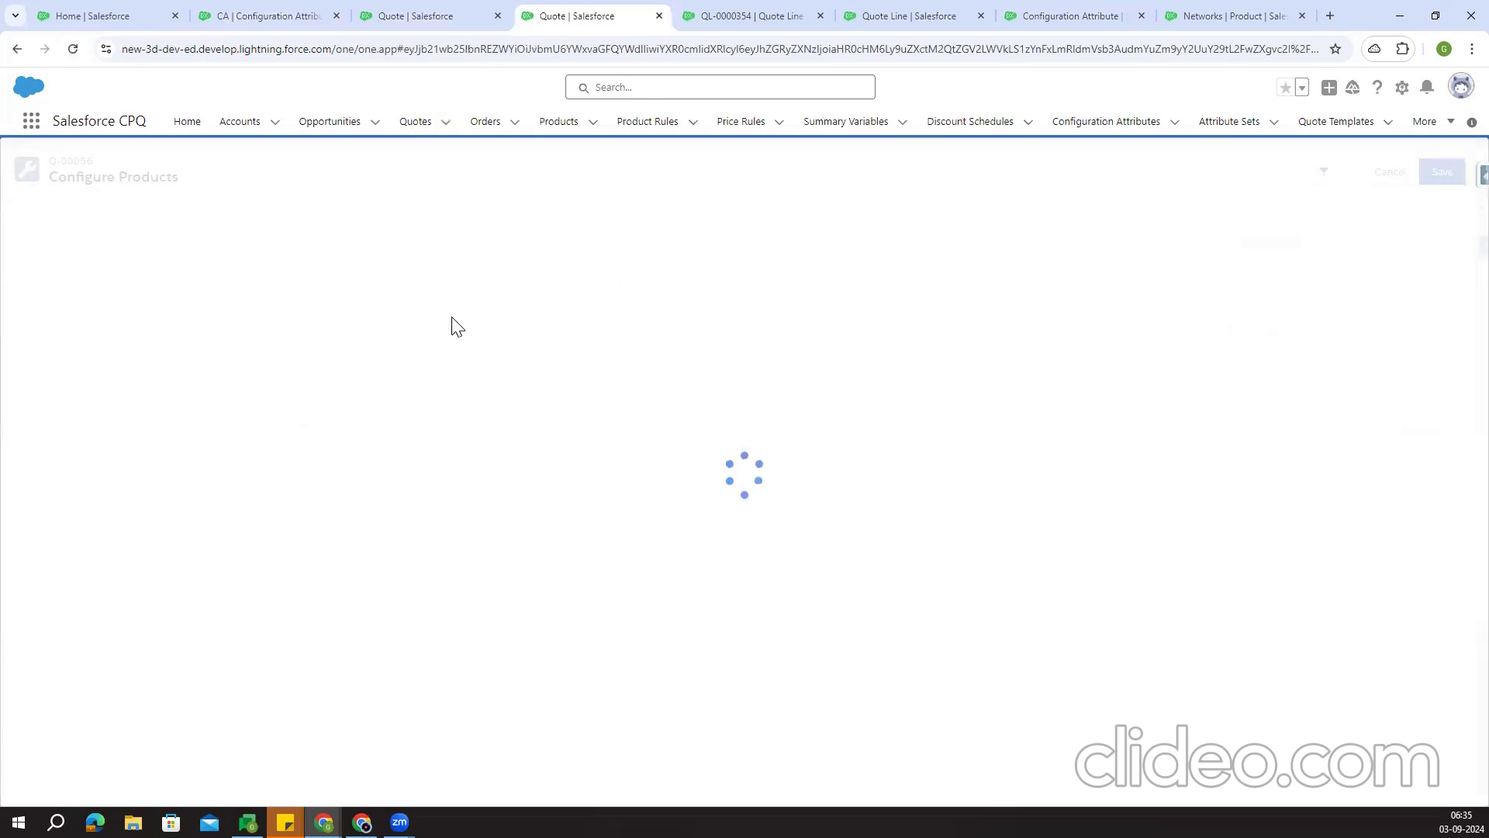
pyautogui.click(318, 264)
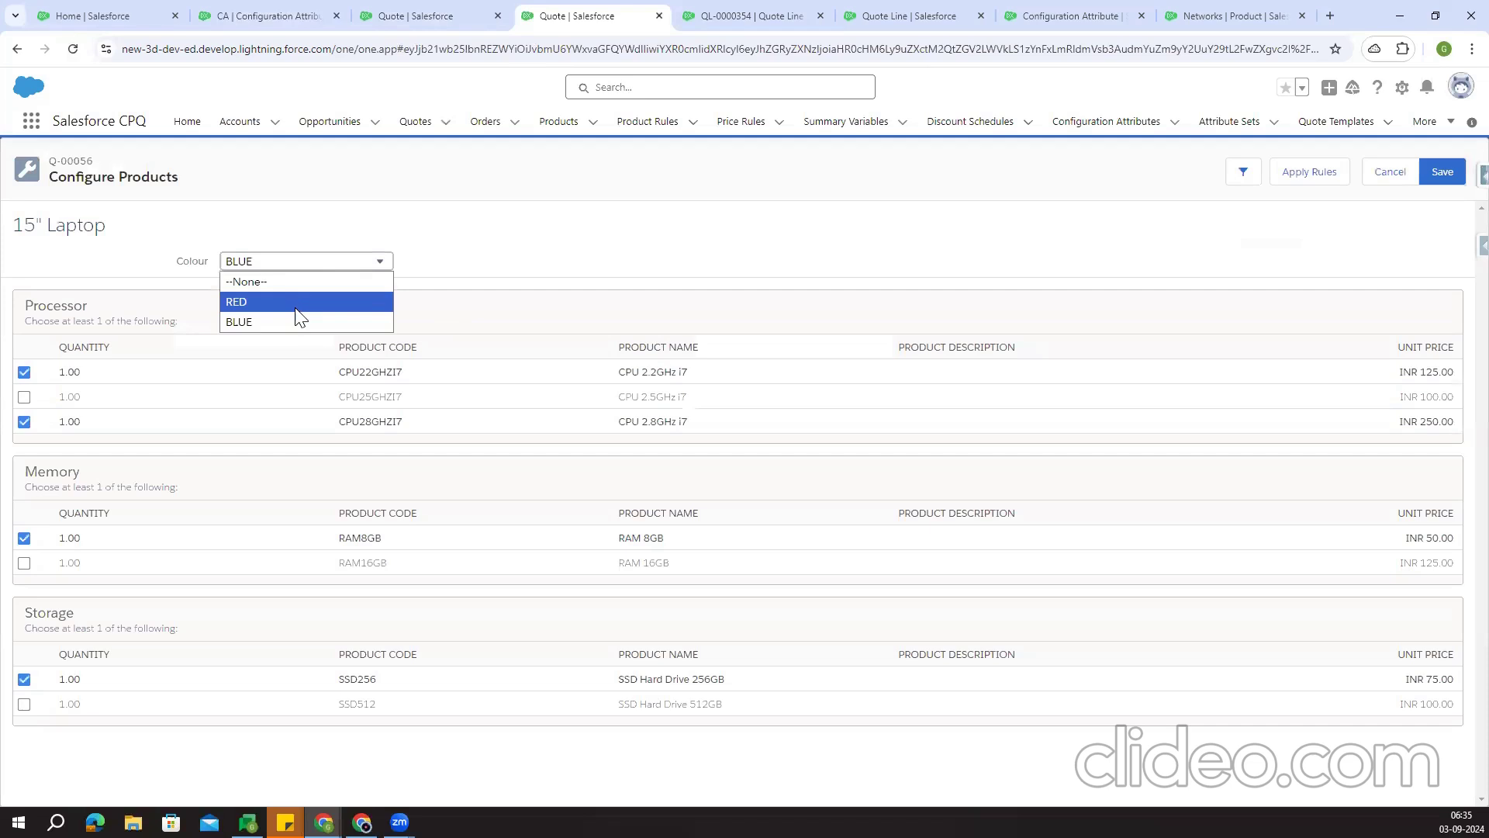
pyautogui.click(1388, 180)
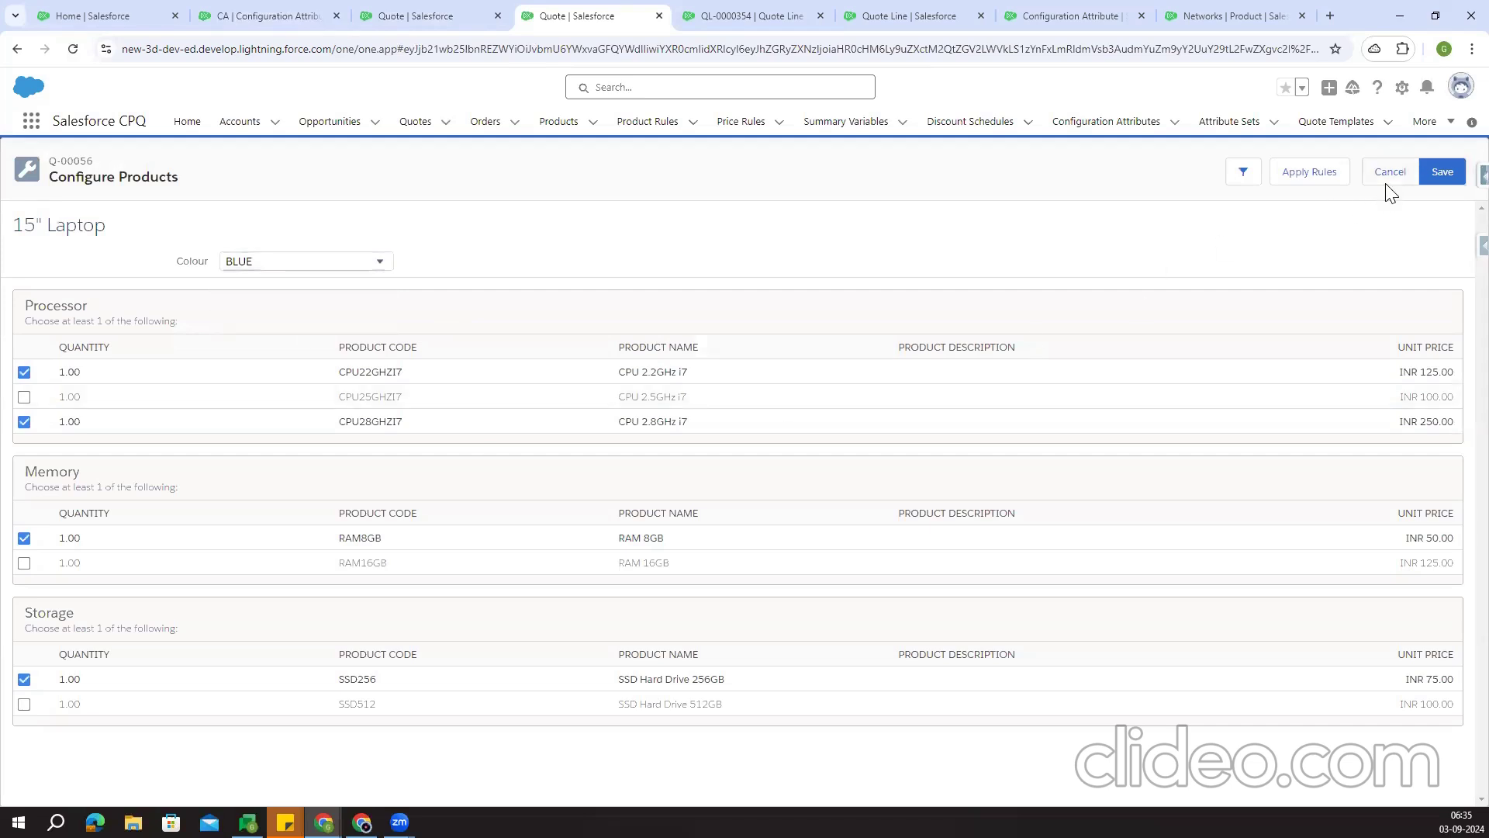
# Delete all existing lines from quote Q-00056 and quick save it
pyautogui.click(11, 326)
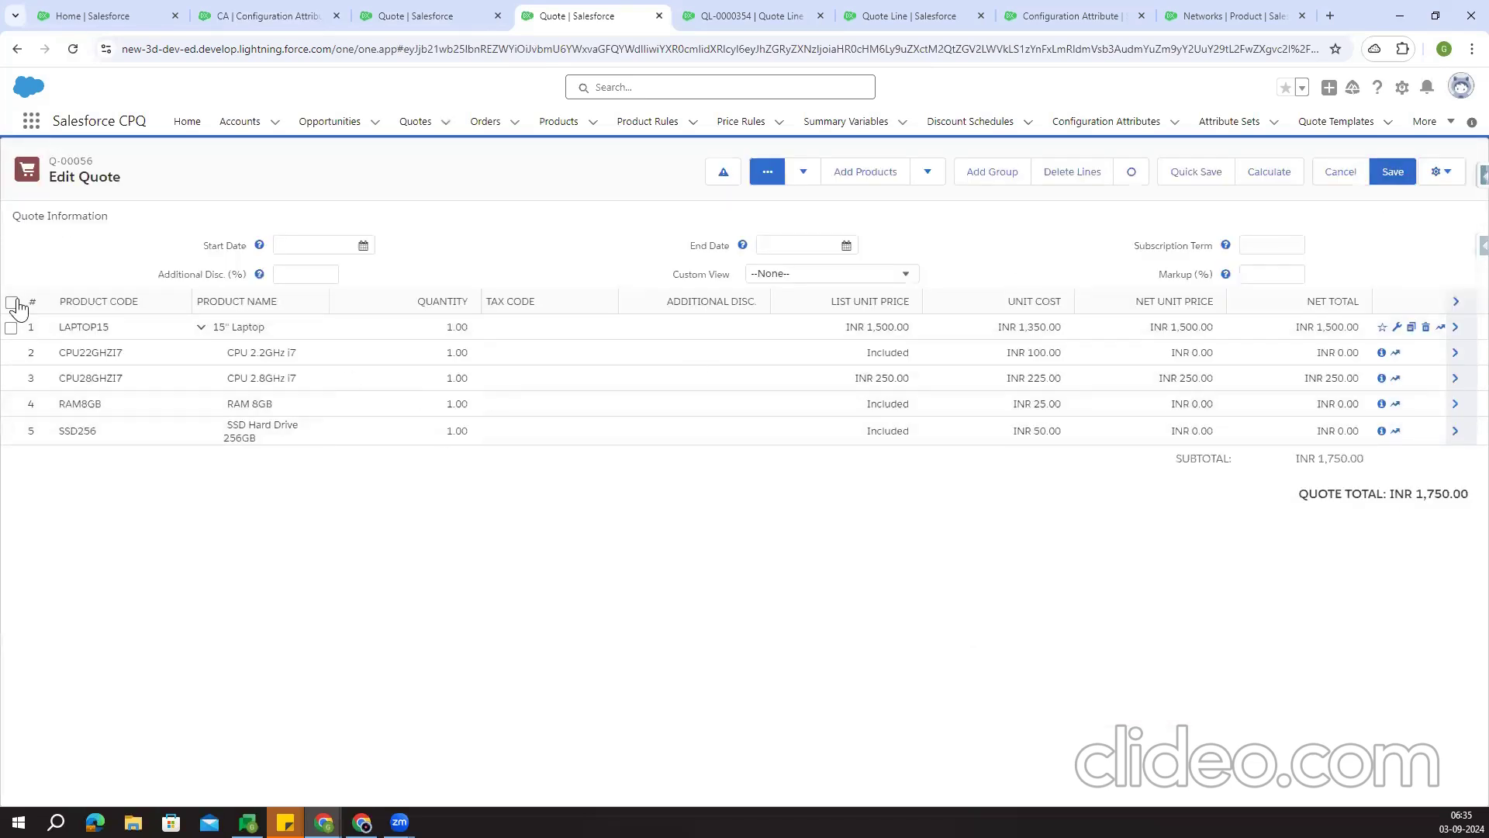
pyautogui.click(1088, 178)
pyautogui.click(1201, 180)
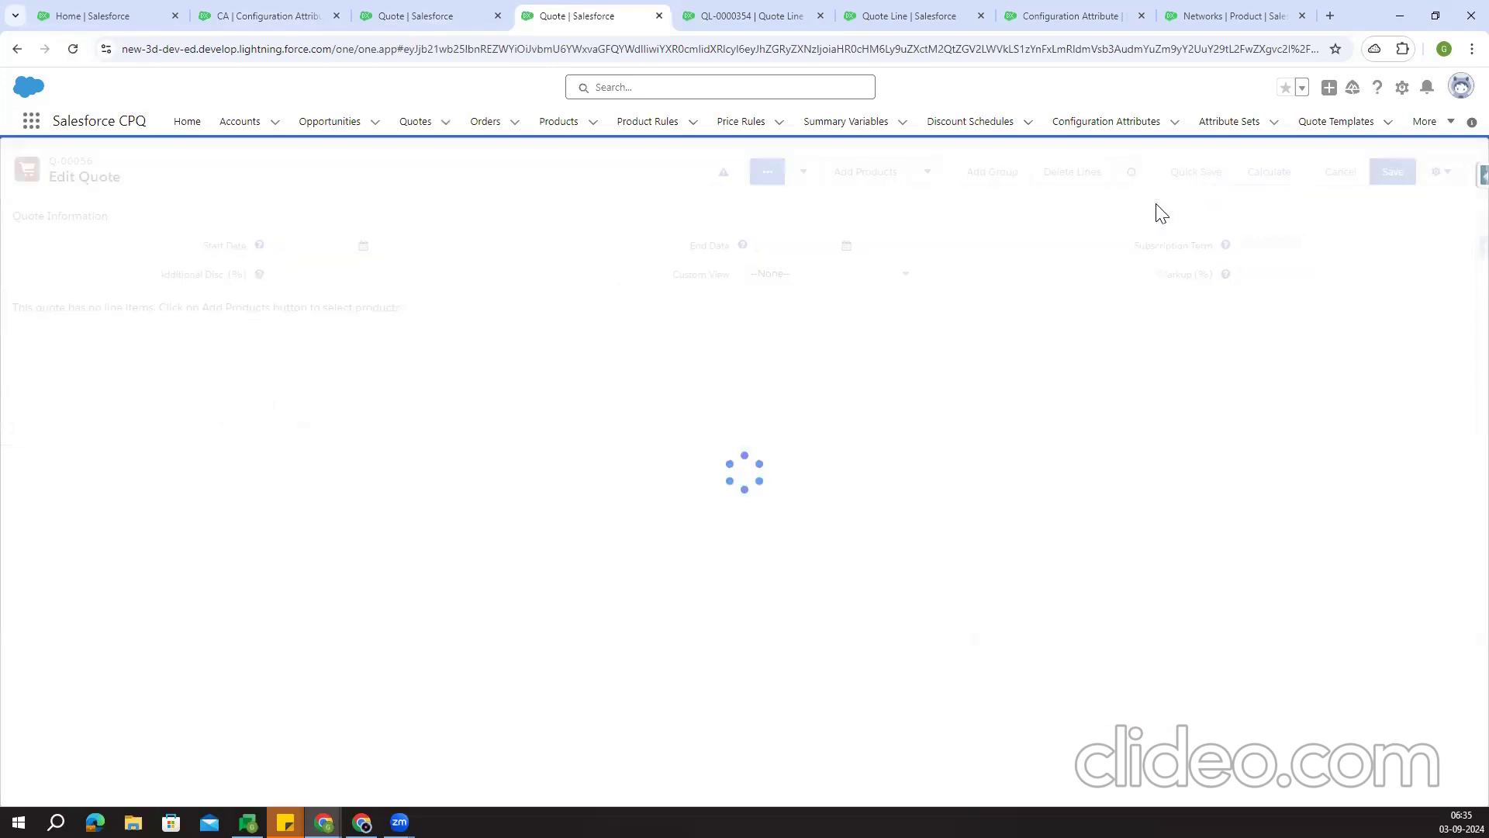
# Start adding products to the quote and clear the filter on the product list
pyautogui.click(858, 175)
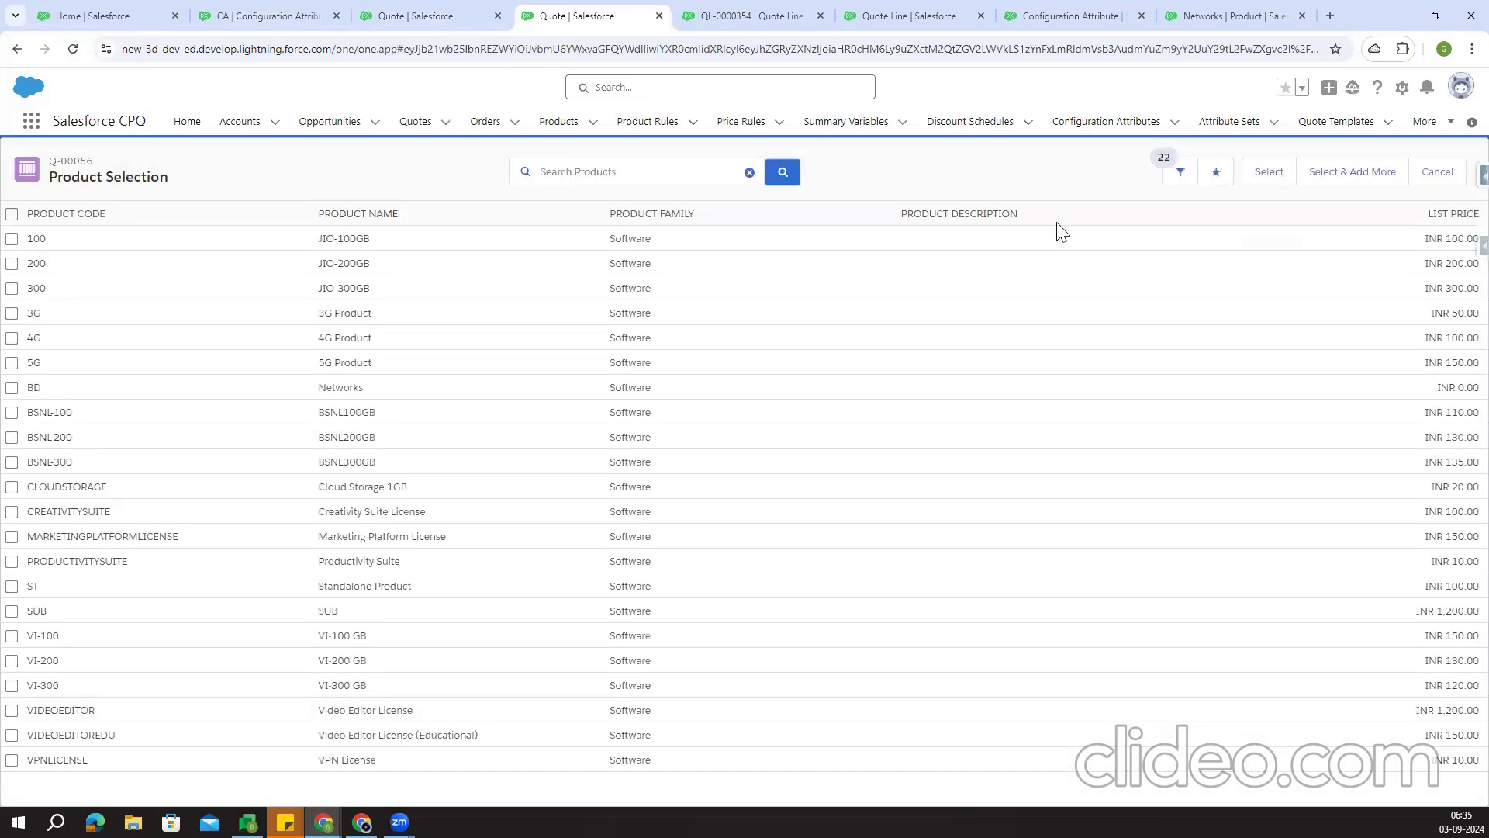
pyautogui.click(1180, 171)
pyautogui.click(1430, 304)
pyautogui.click(1331, 304)
# Search the products for 15 and add the 15" Laptop to the quote
pyautogui.click(584, 170)
pyautogui.write('15')
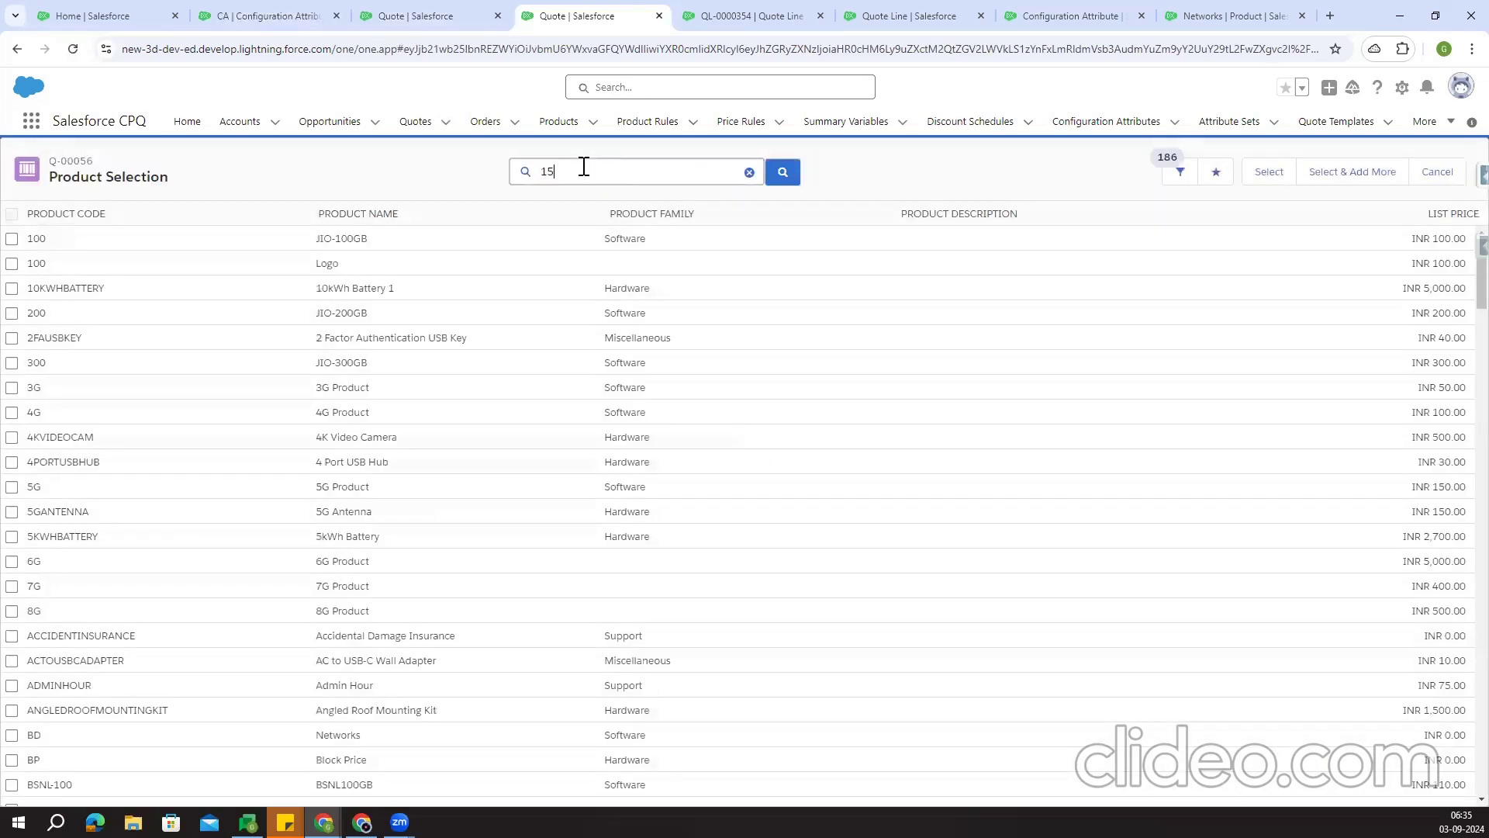
pyautogui.press('Return')
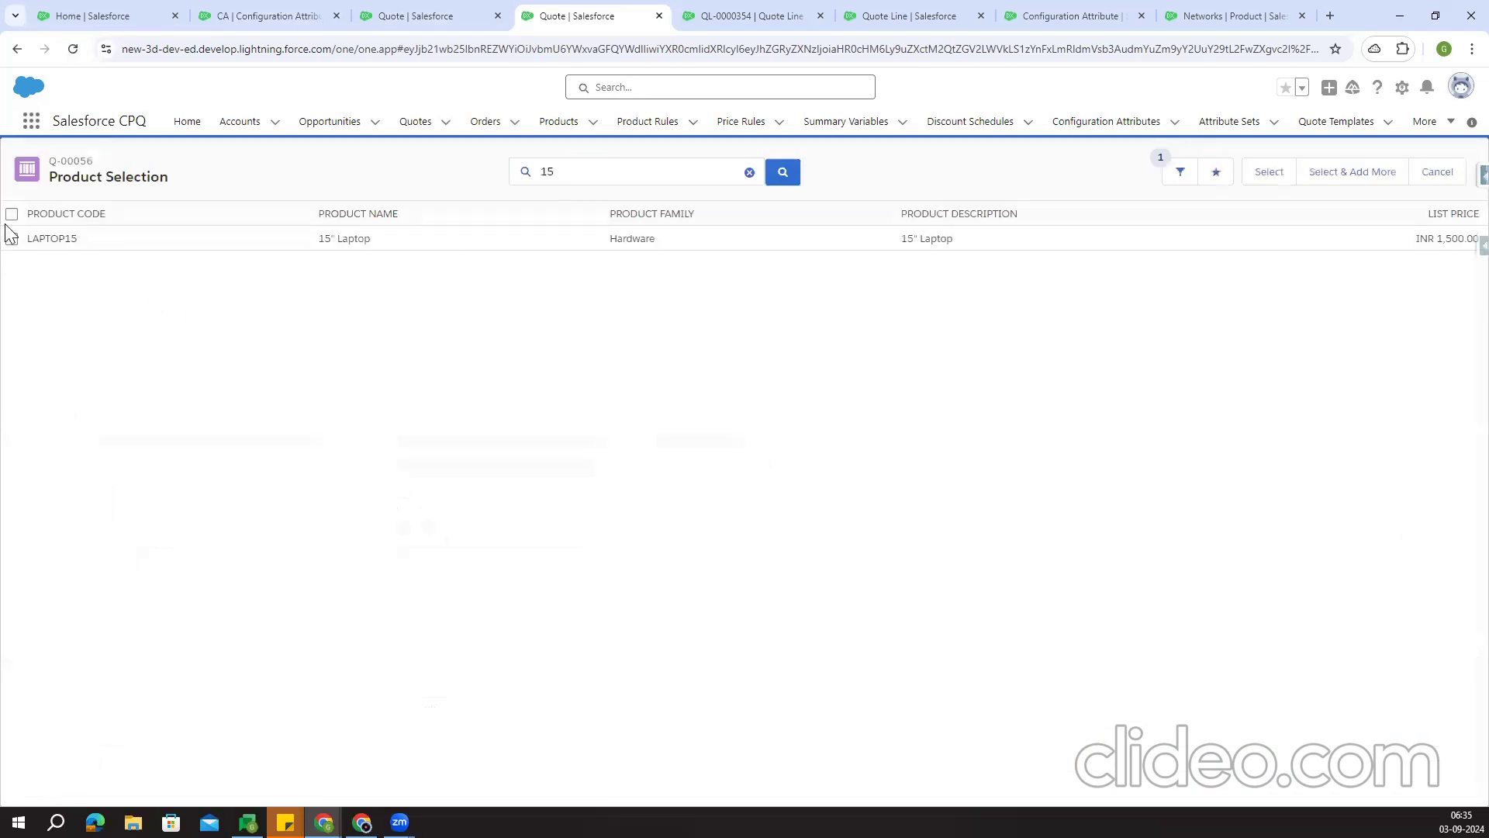
pyautogui.click(11, 239)
pyautogui.click(1269, 179)
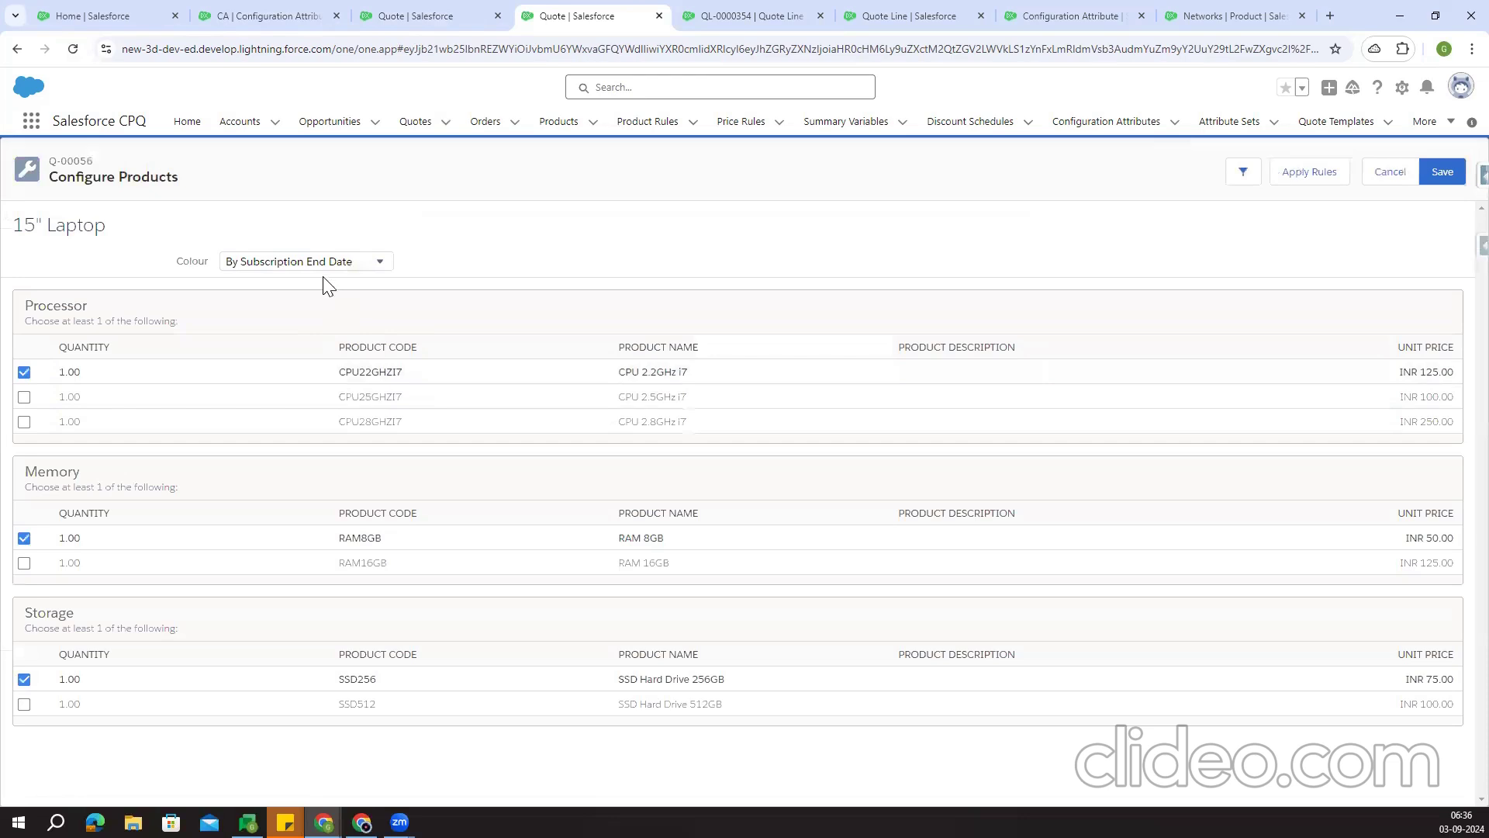
# Compare the laptop's Colour options with the picklist values and default of the Contracting Method field on the Quote object
pyautogui.click(319, 263)
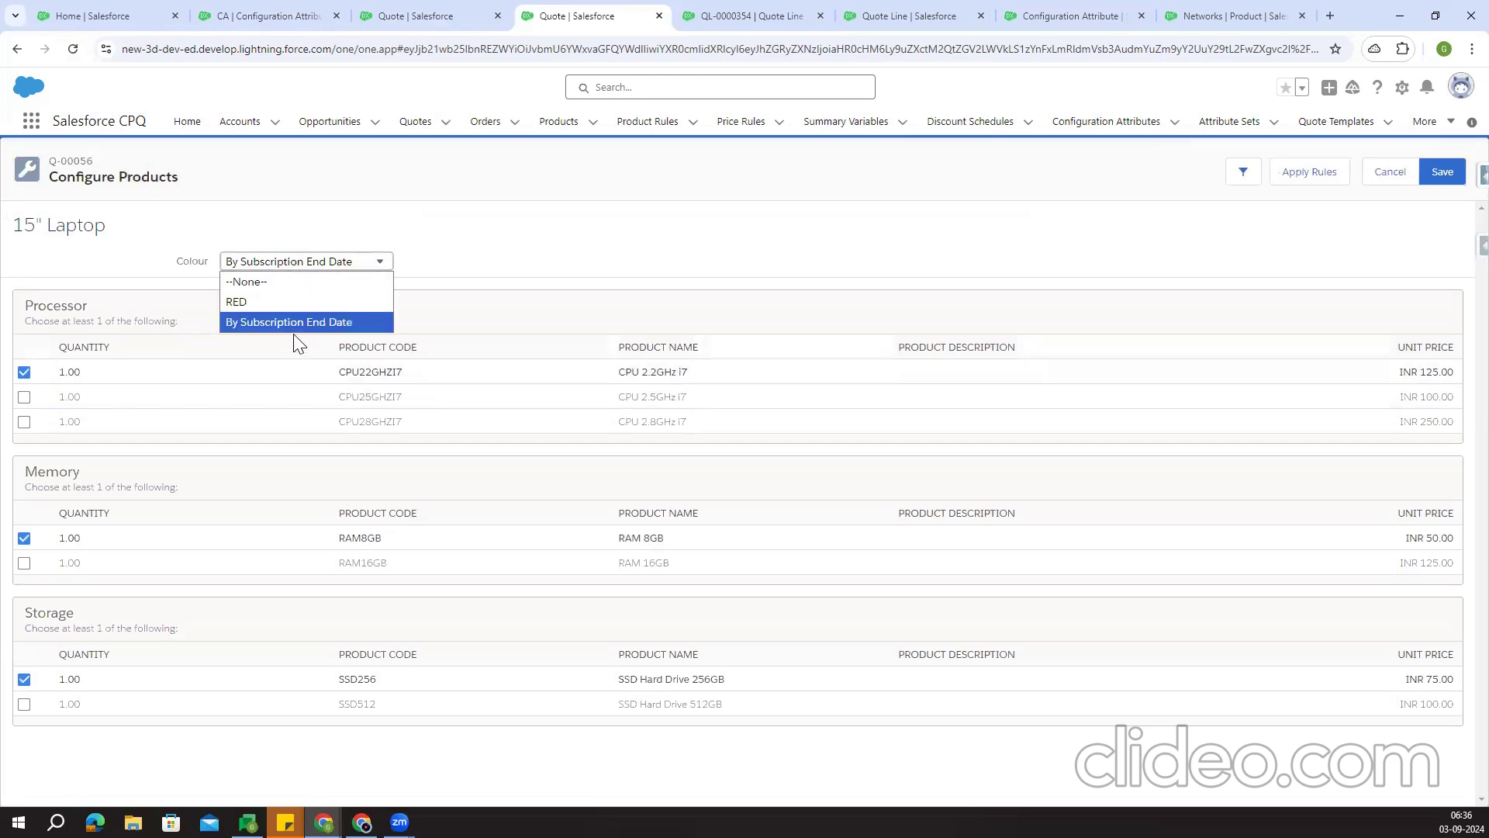
pyautogui.click(427, 16)
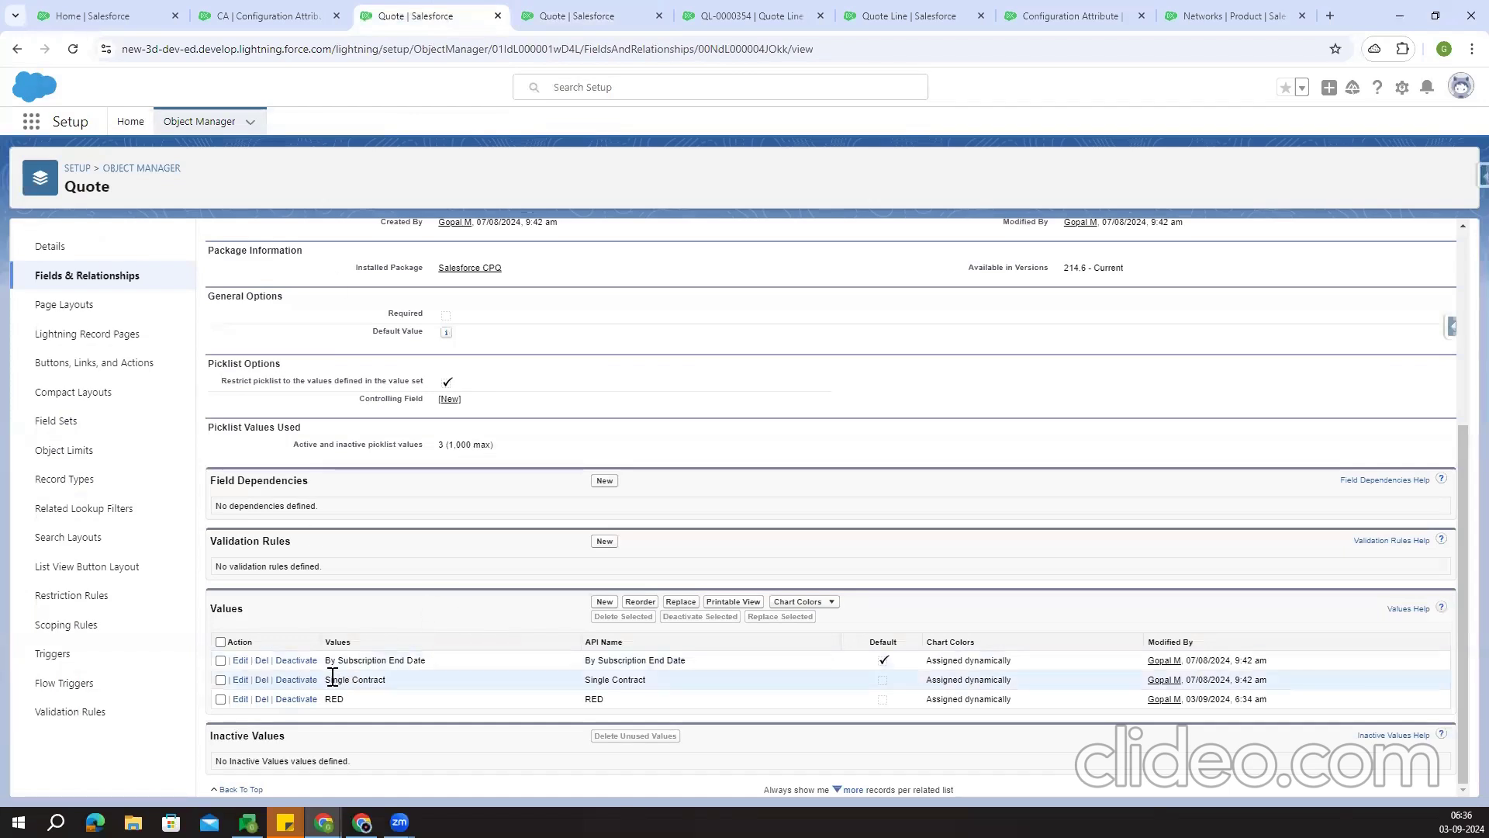
pyautogui.moveTo(330, 660); pyautogui.dragTo(420, 665)
pyautogui.click(440, 669)
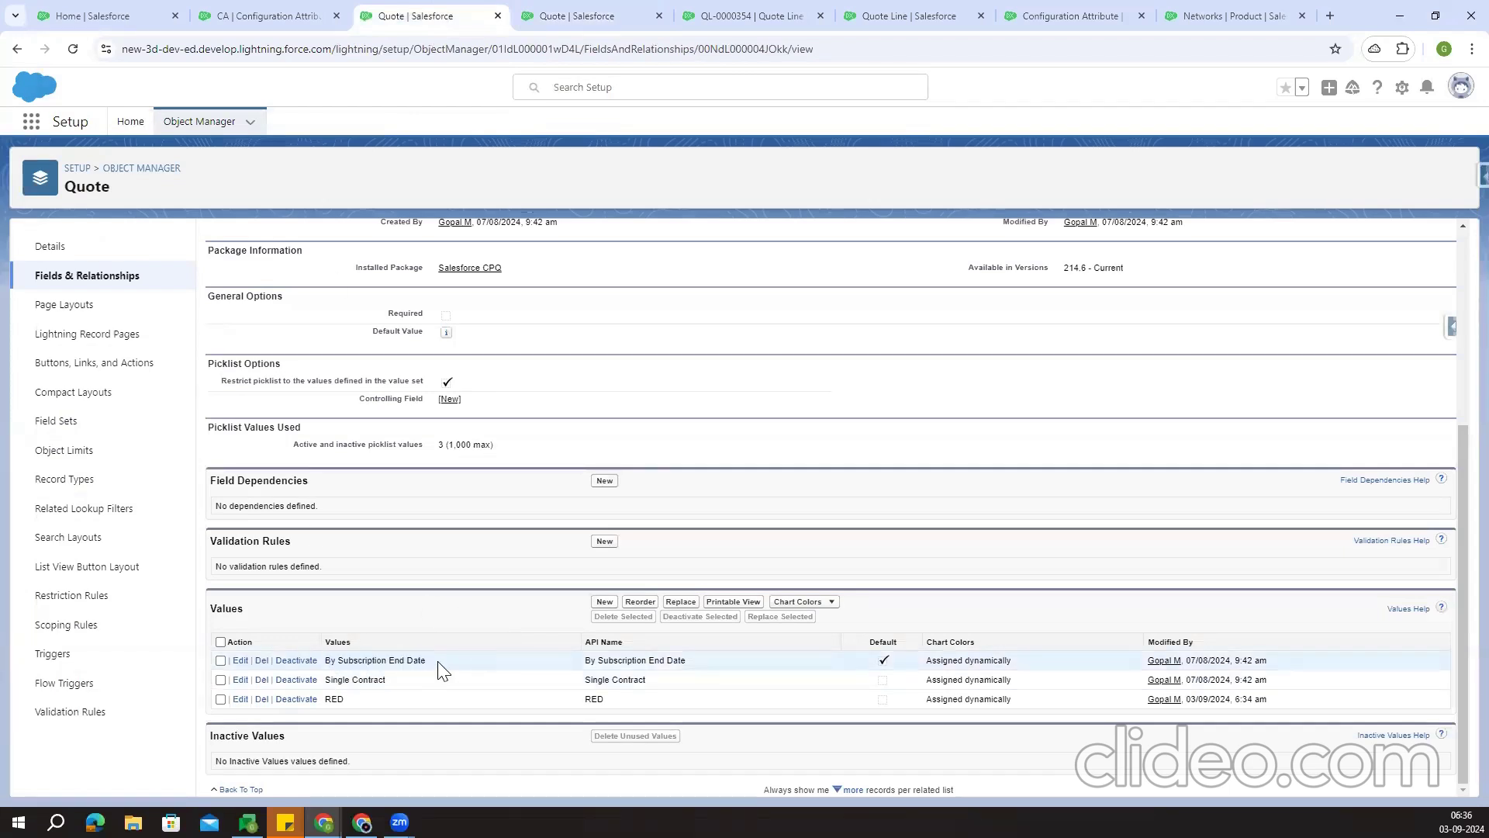
pyautogui.moveTo(328, 661); pyautogui.dragTo(426, 665)
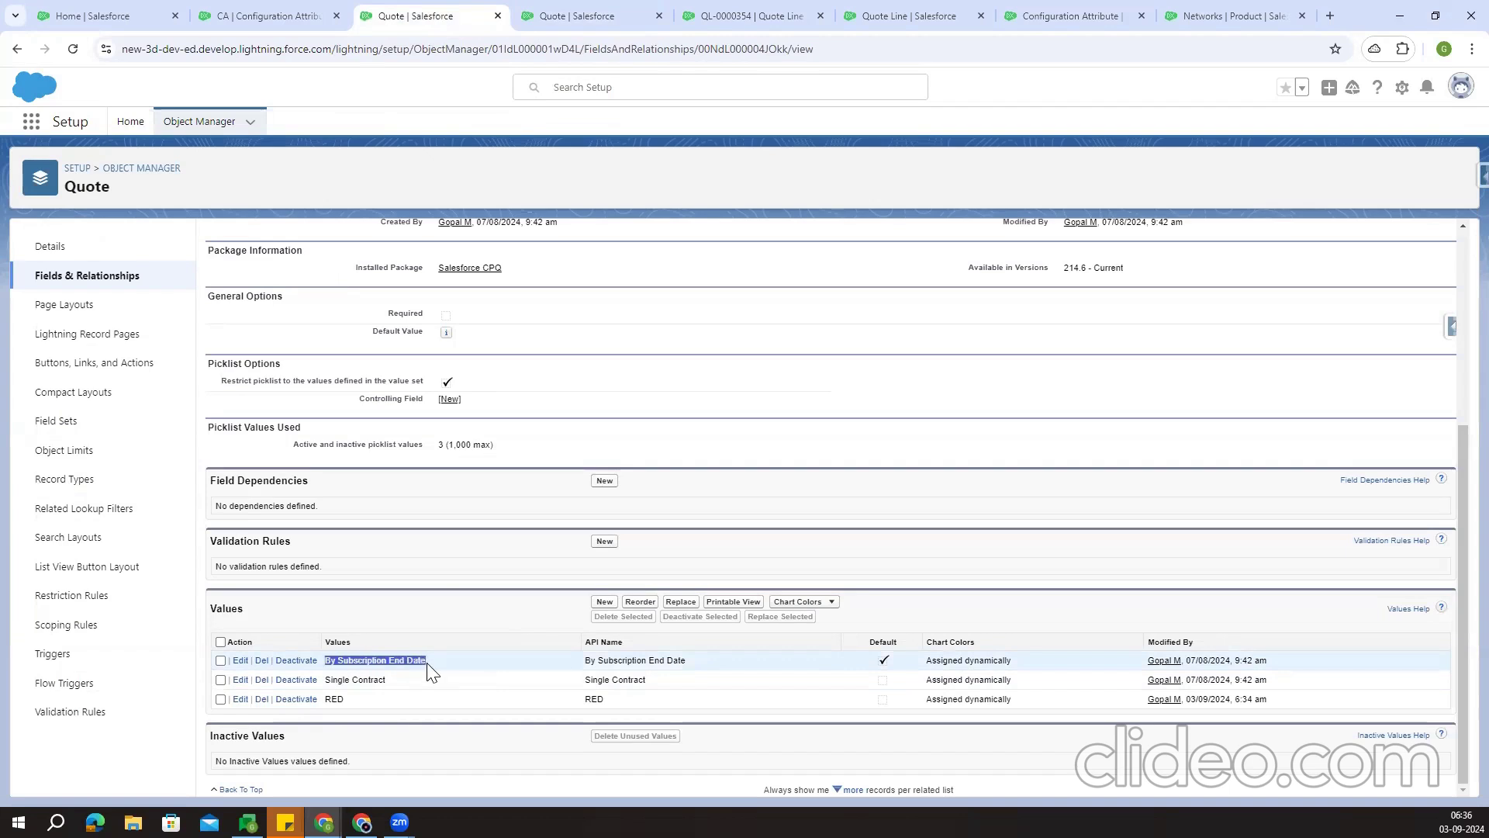
pyautogui.click(359, 702)
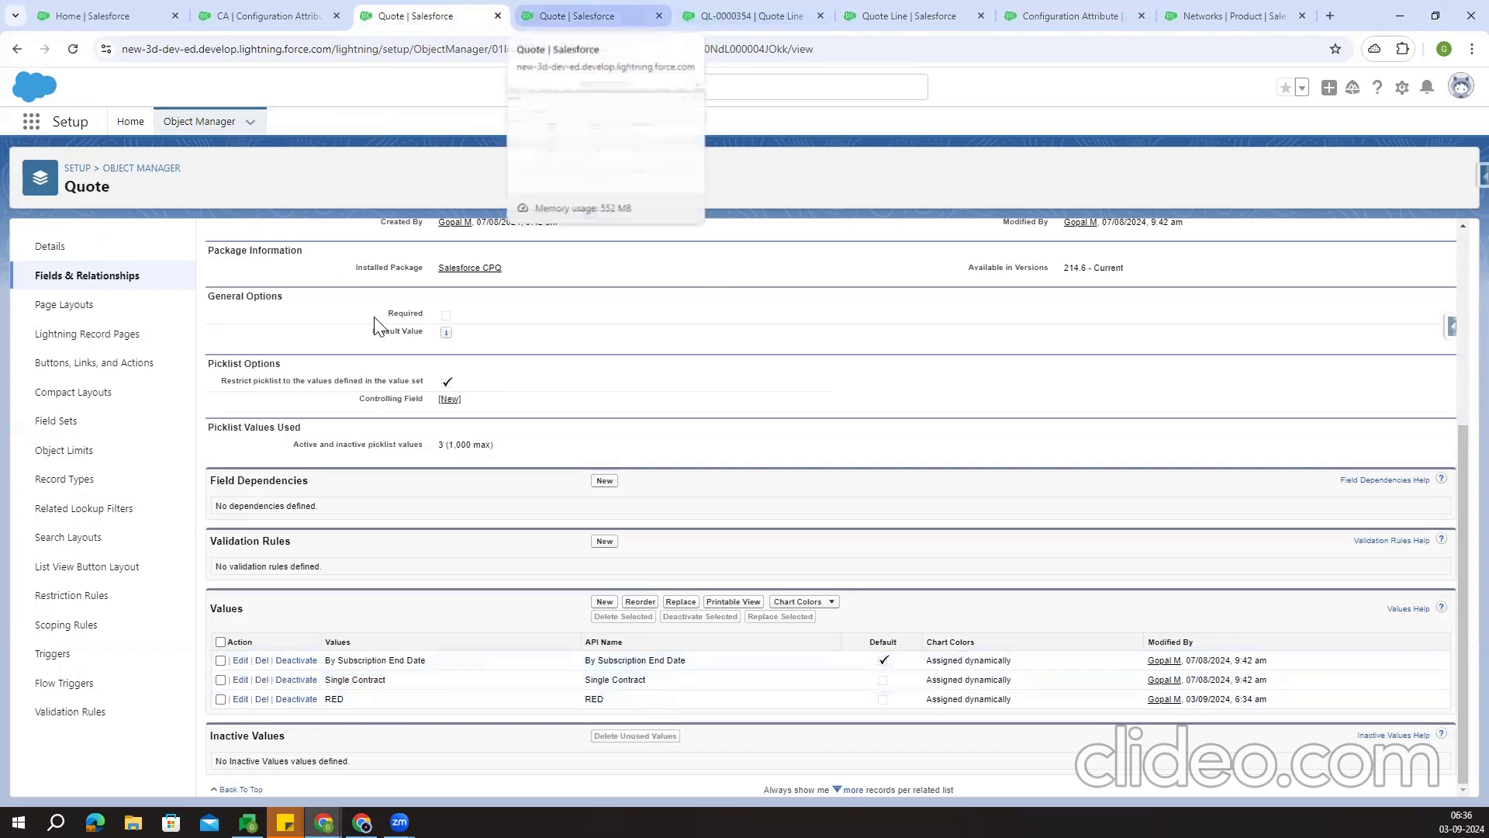
pyautogui.doubleClick(885, 660)
pyautogui.moveTo(359, 662); pyautogui.dragTo(481, 669)
pyautogui.click(574, 667)
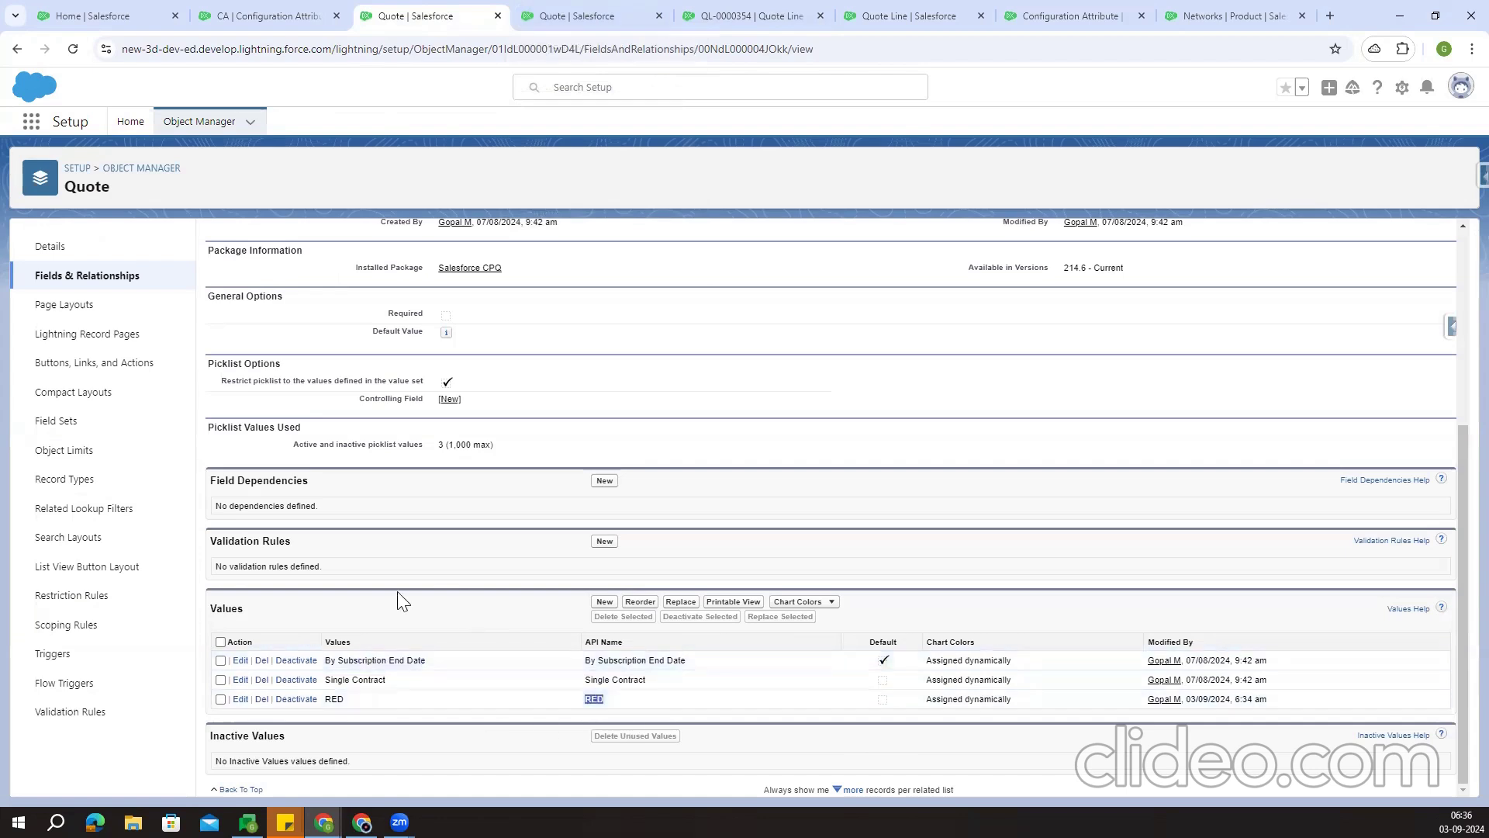
pyautogui.scroll(4, 559, 590)
pyautogui.scroll(-4, 543, 592)
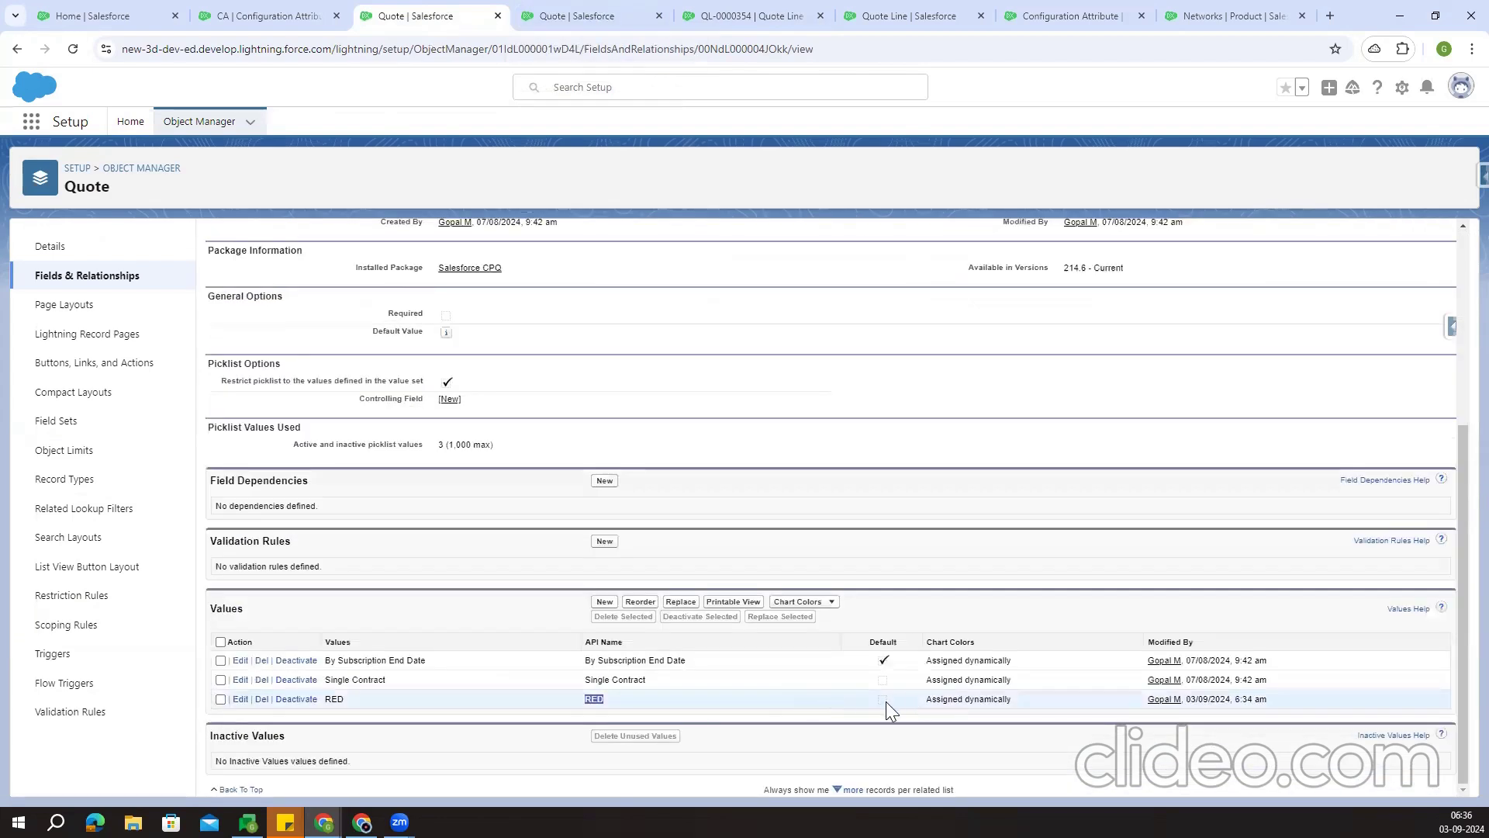
# Set the Colour attribute to RED in the 15" Laptop configuration
pyautogui.click(543, 14)
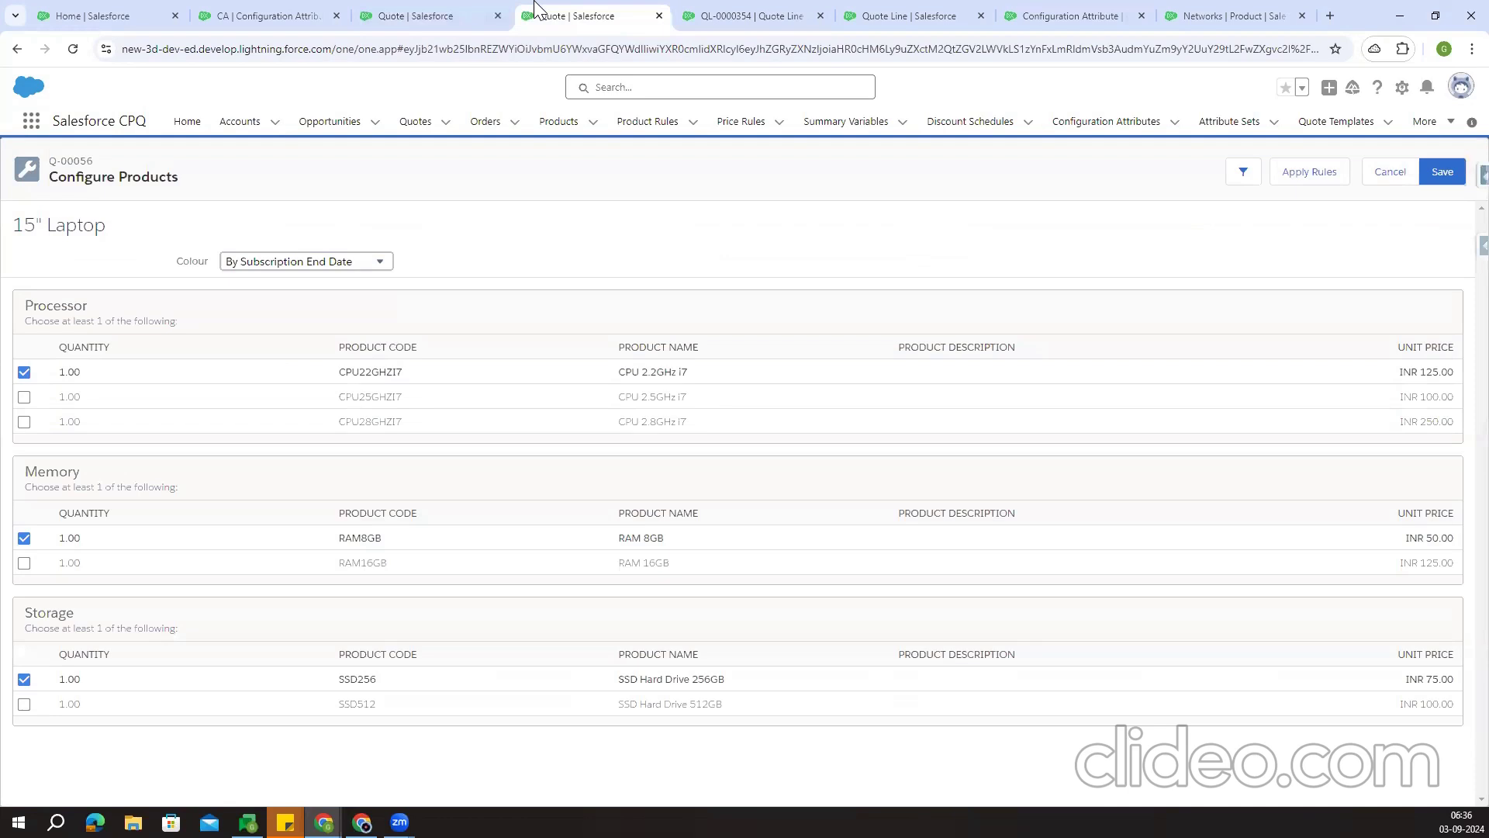
pyautogui.click(303, 262)
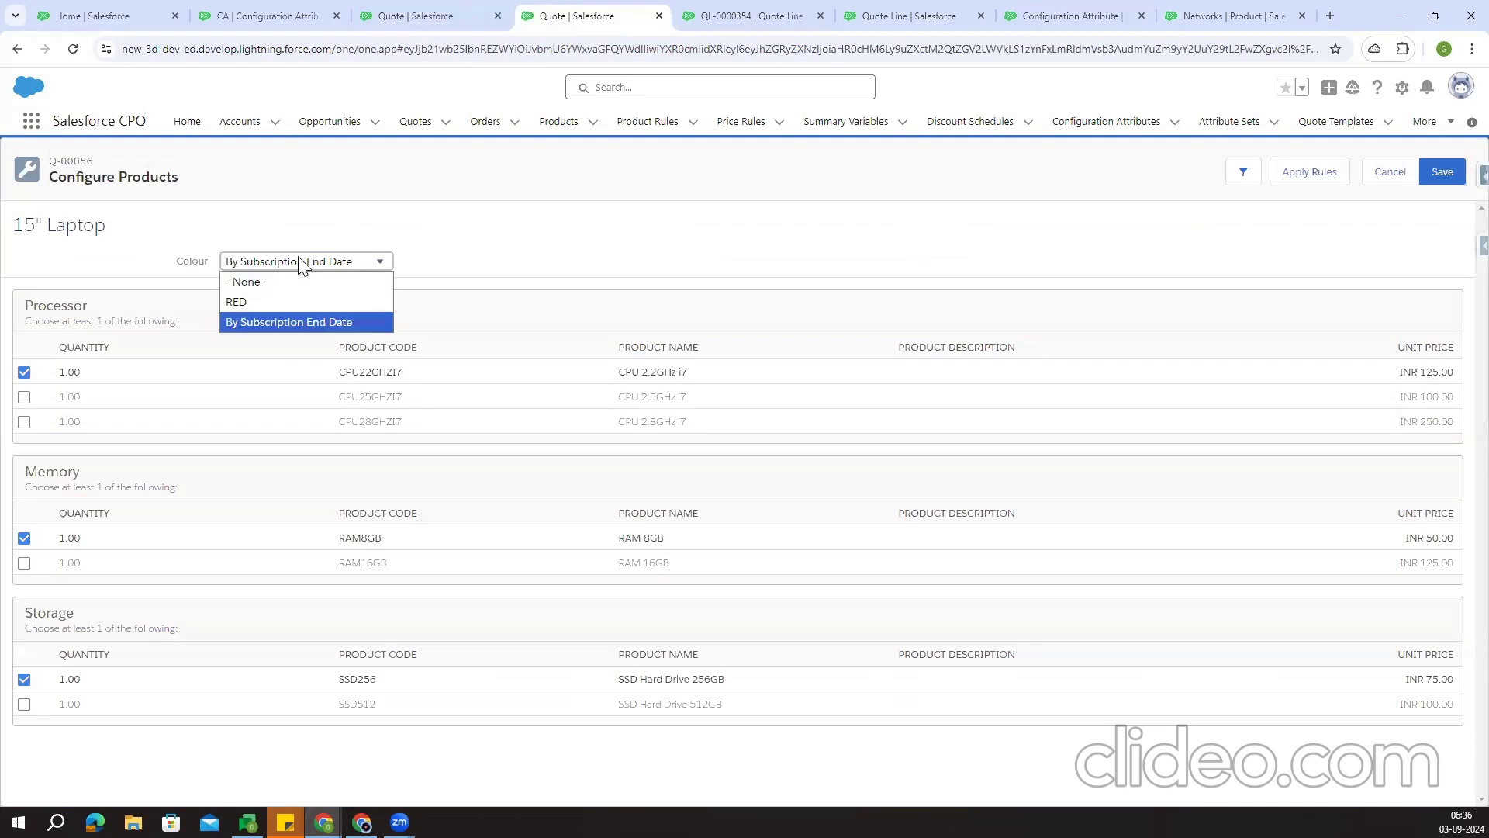
pyautogui.click(285, 304)
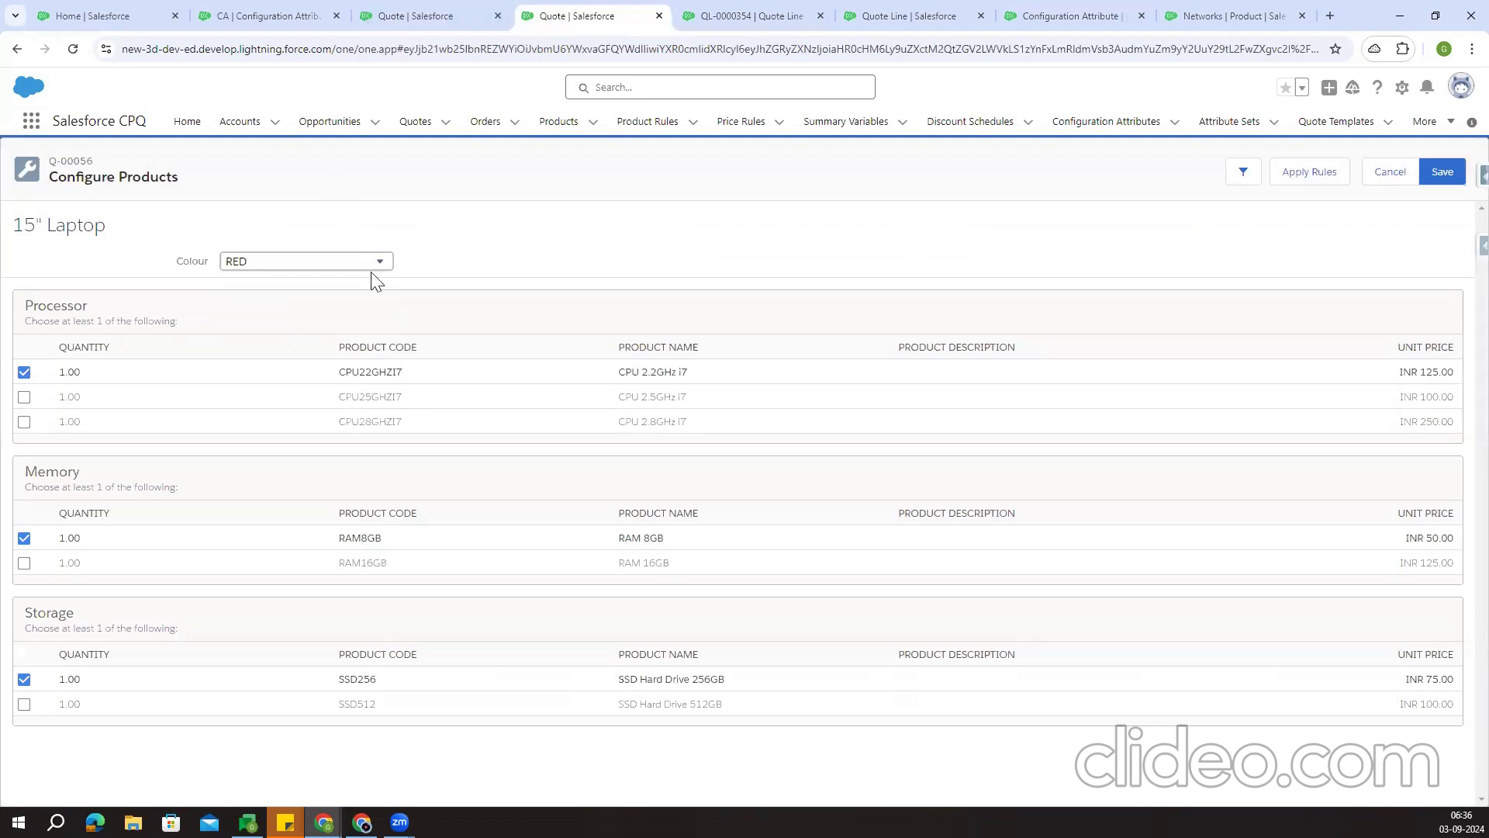
# Recheck the laptop's Colour options against the default value marked in the Contracting Method picklist
pyautogui.click(296, 267)
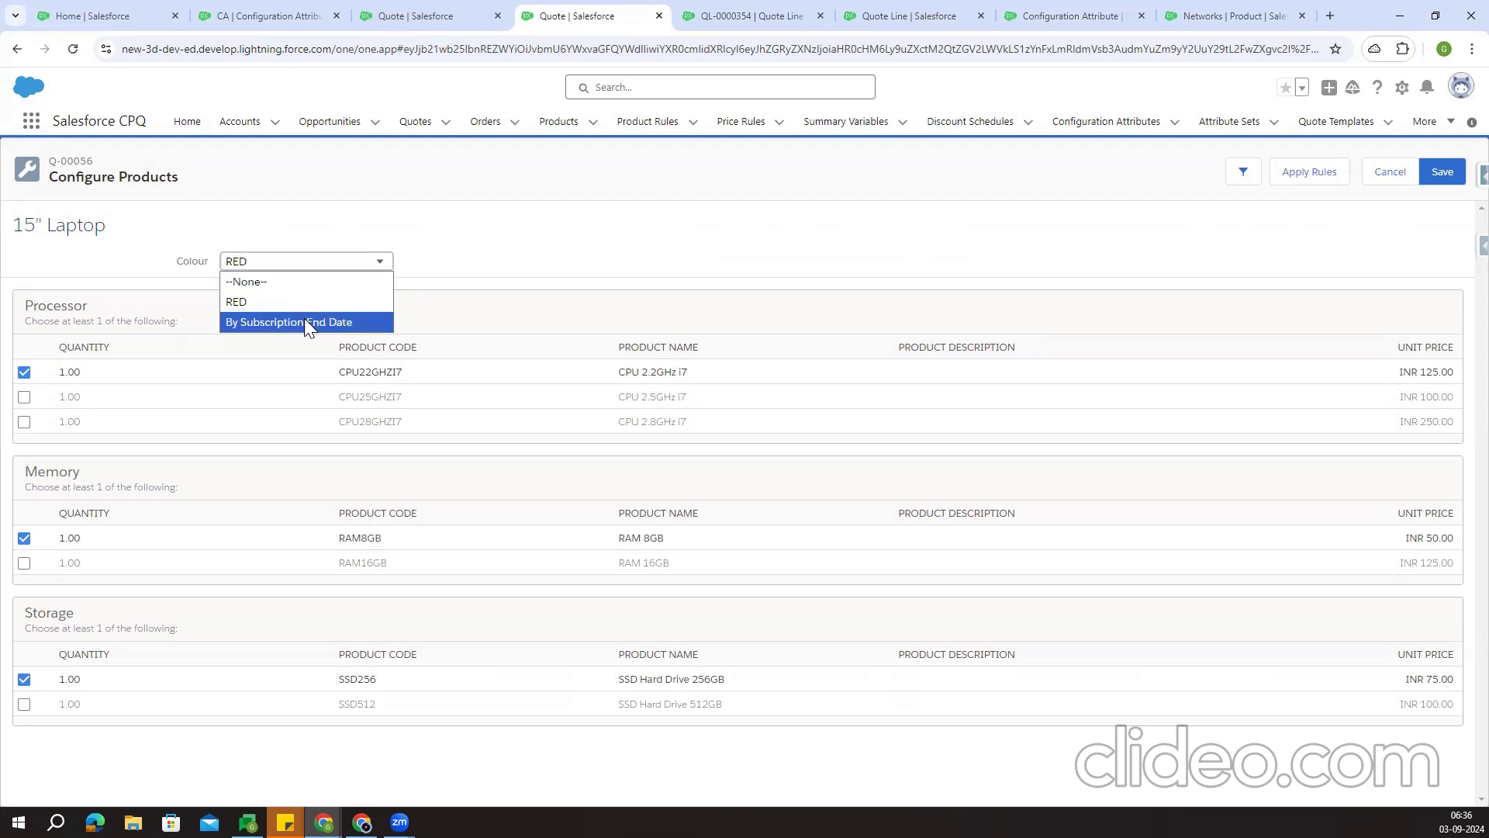
pyautogui.click(416, 16)
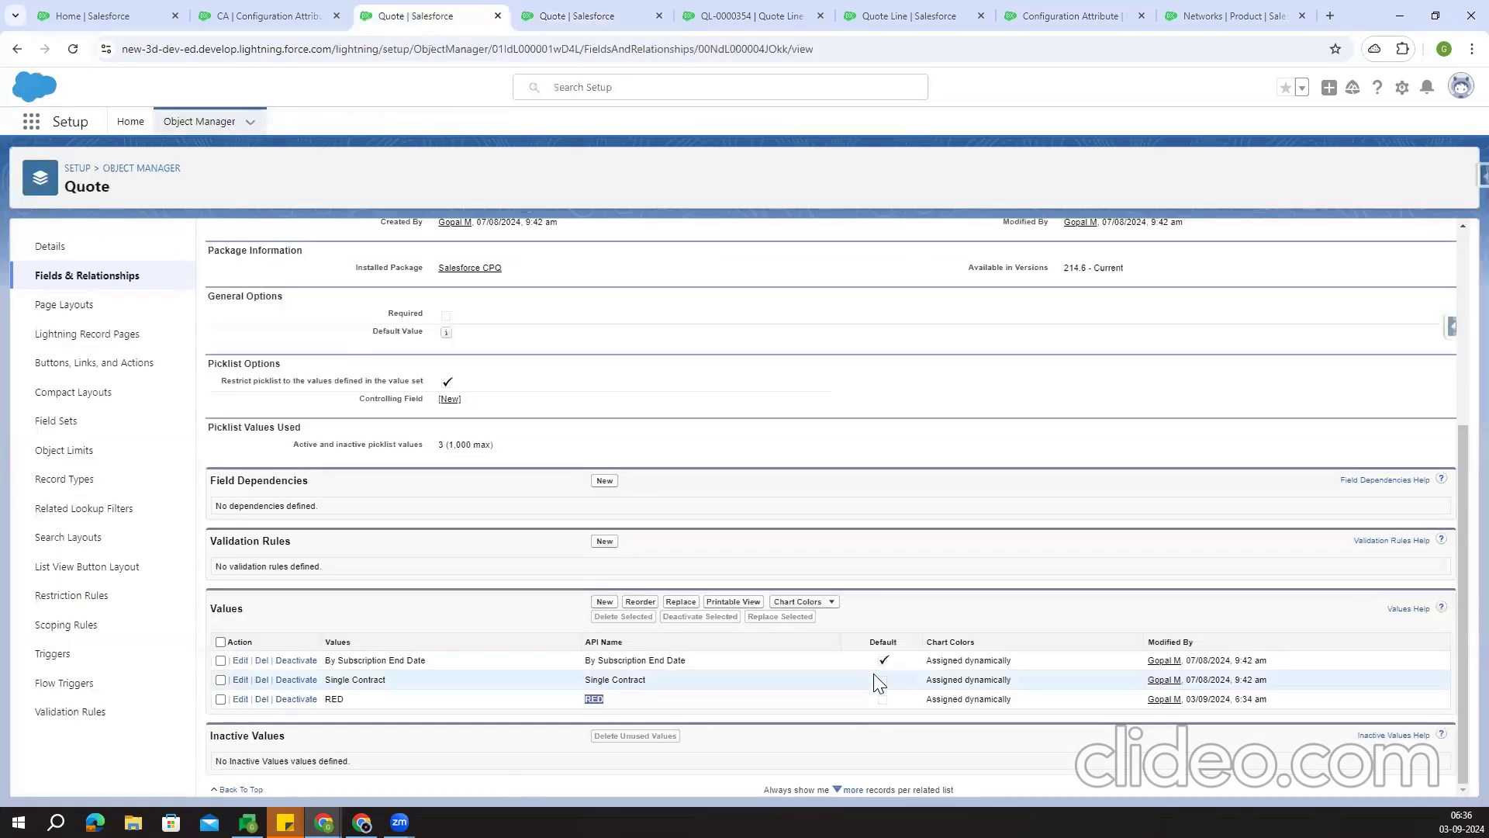
pyautogui.click(571, 13)
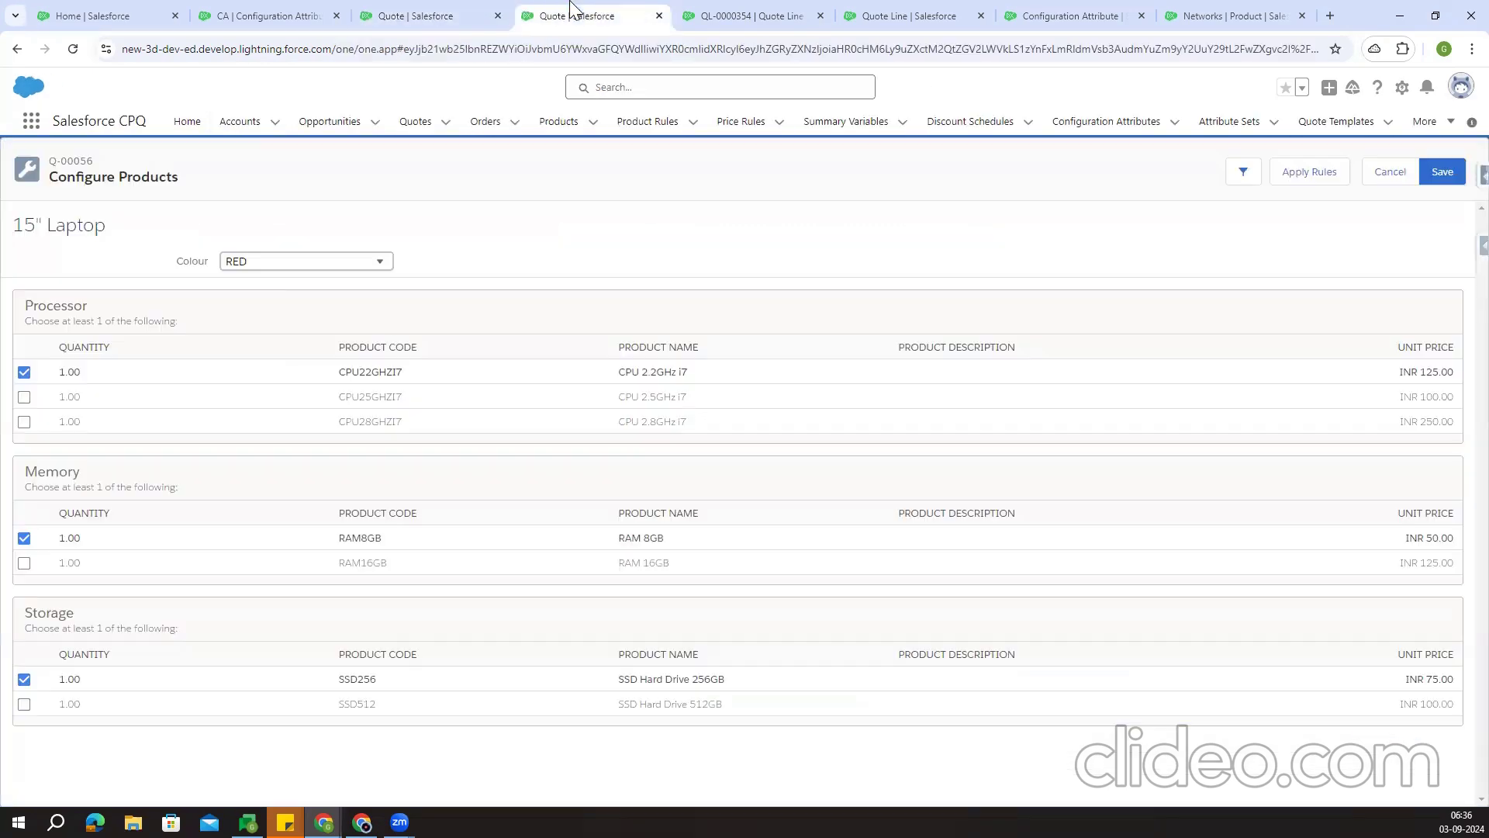
pyautogui.click(283, 261)
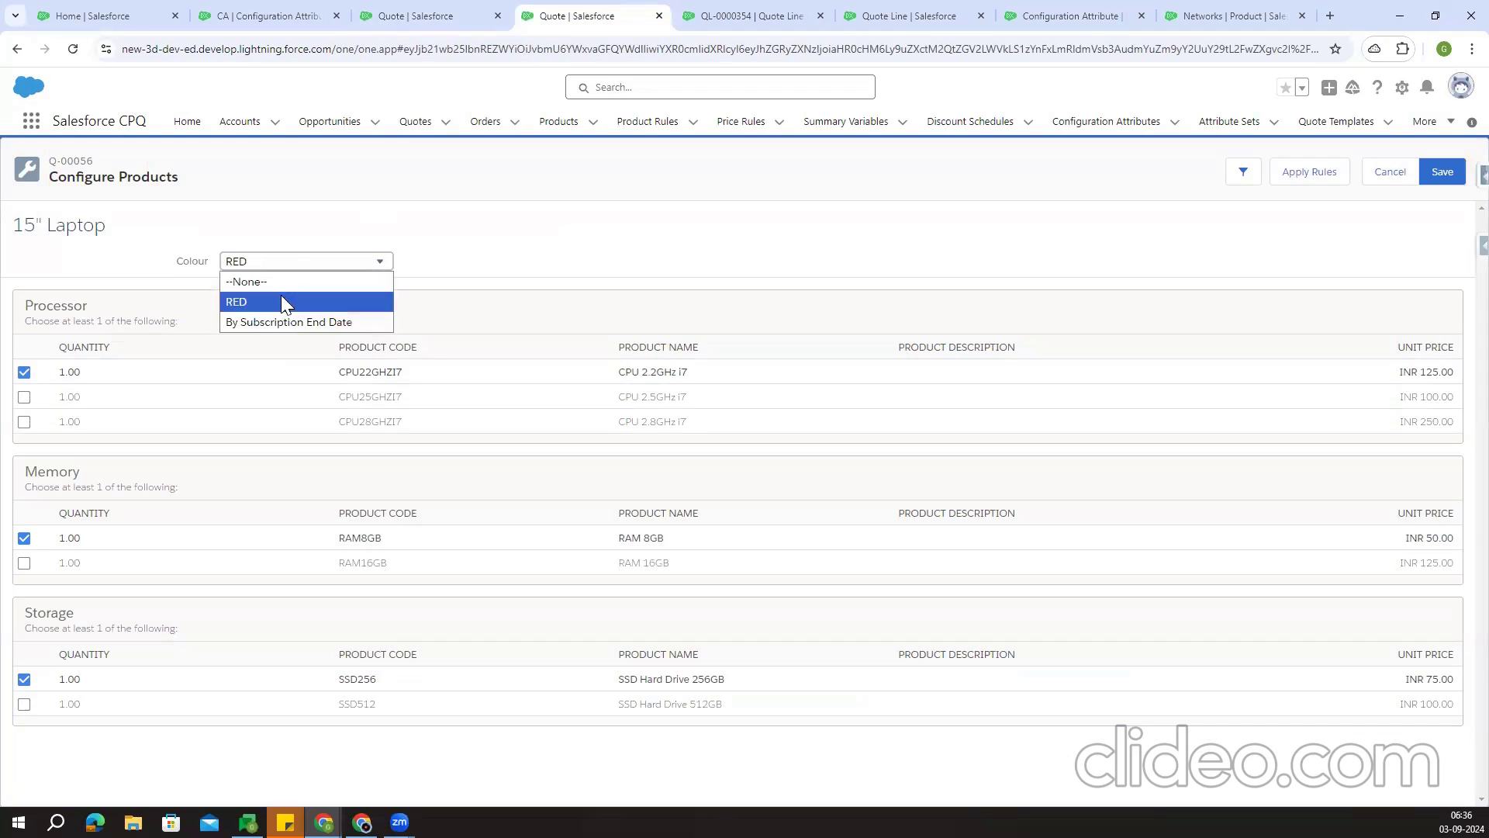
# Review the Default Object and Default Field settings of the CA configuration attribute behind the laptop's Colour options
pyautogui.click(281, 300)
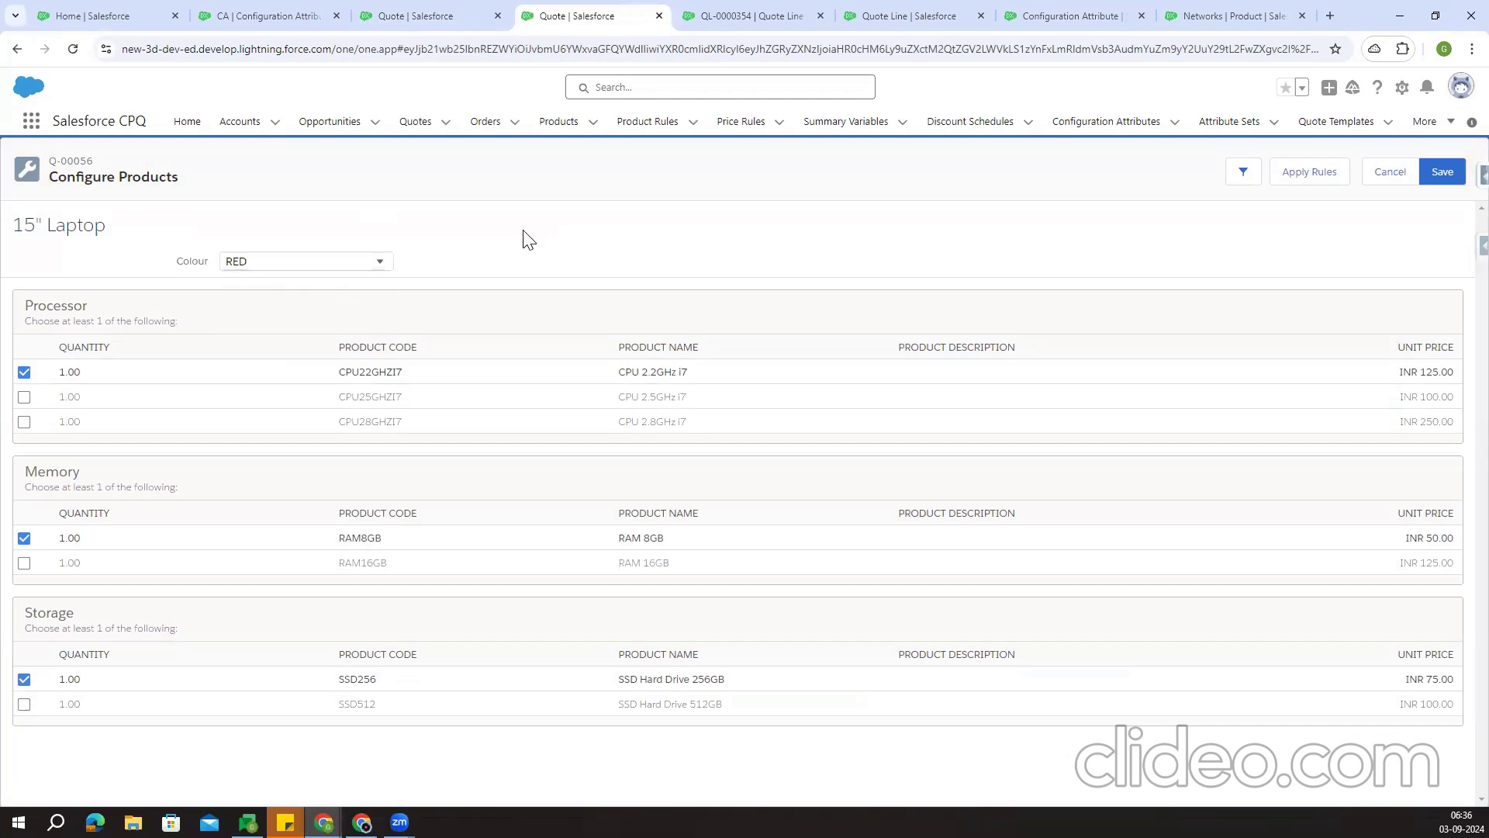
pyautogui.click(256, 16)
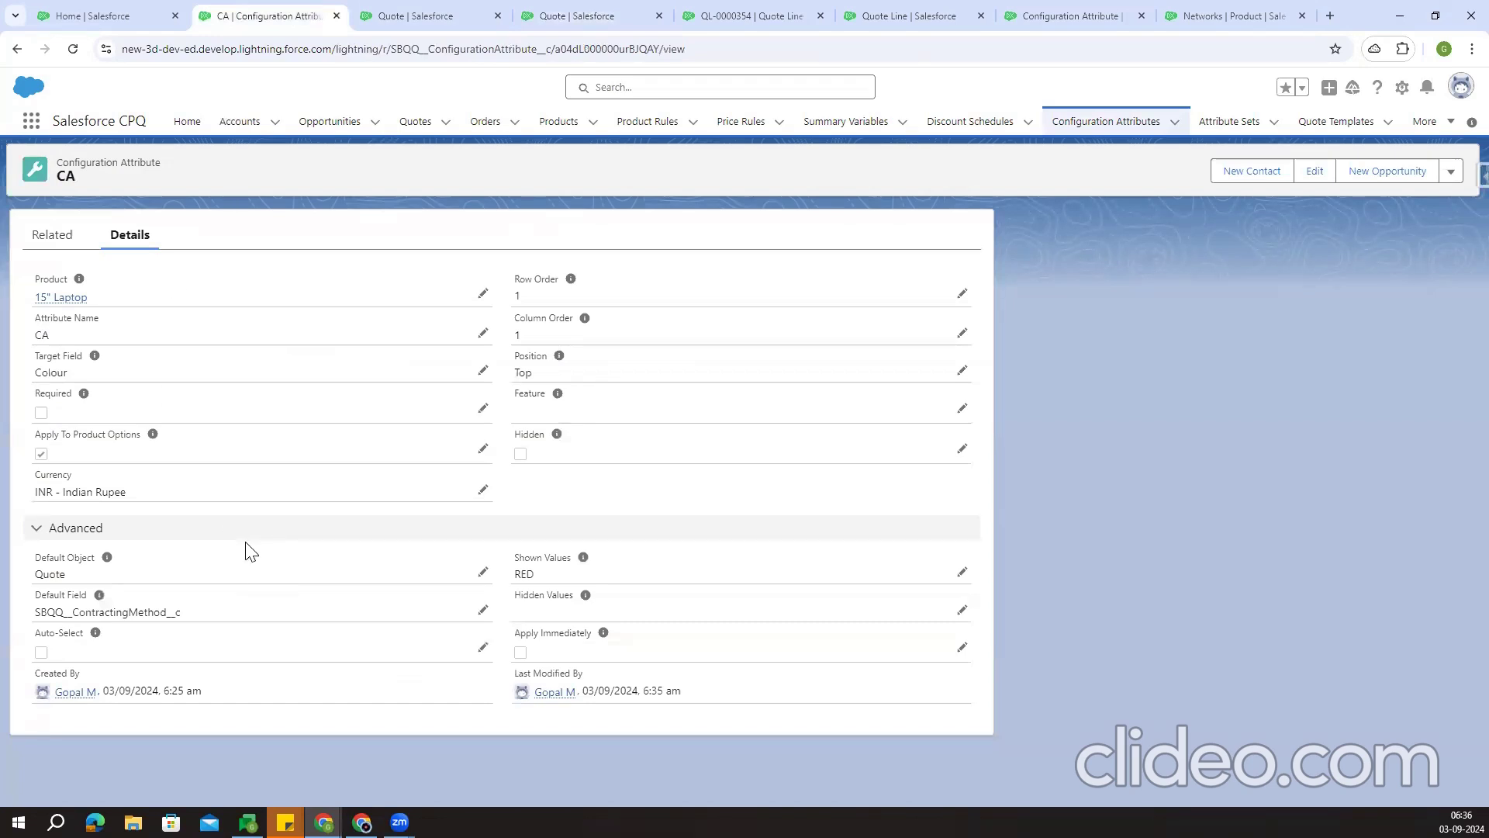
pyautogui.moveTo(34, 578); pyautogui.dragTo(220, 612)
pyautogui.click(560, 495)
pyautogui.moveTo(577, 565)
# Clear the Shown Values, Default Object and Default Field of the CA configuration attribute and save the record
pyautogui.click(962, 573)
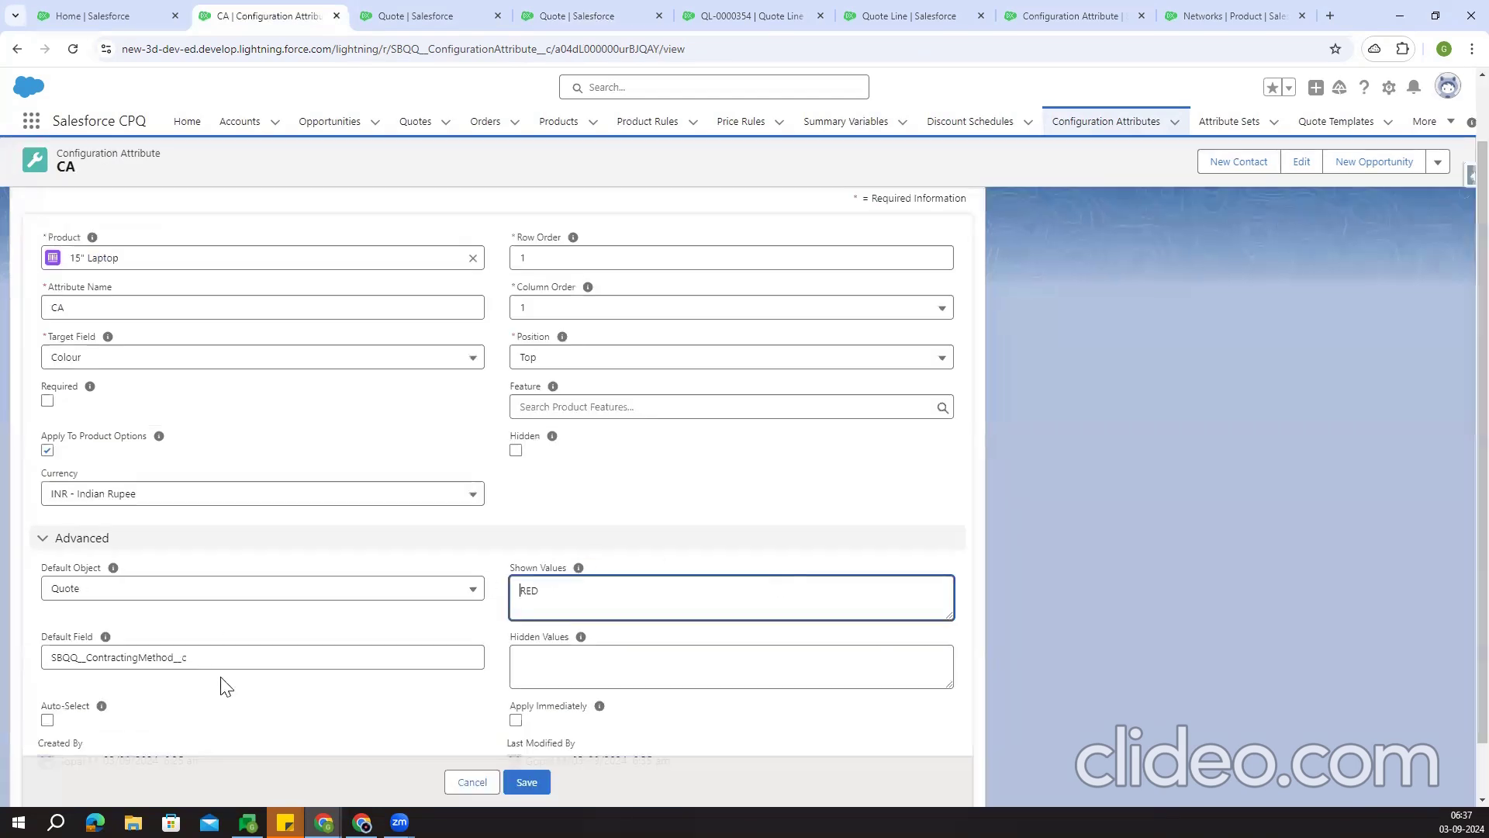
pyautogui.moveTo(576, 596); pyautogui.dragTo(504, 583)
pyautogui.press('BackSpace')
pyautogui.click(167, 593)
pyautogui.press('Escape')
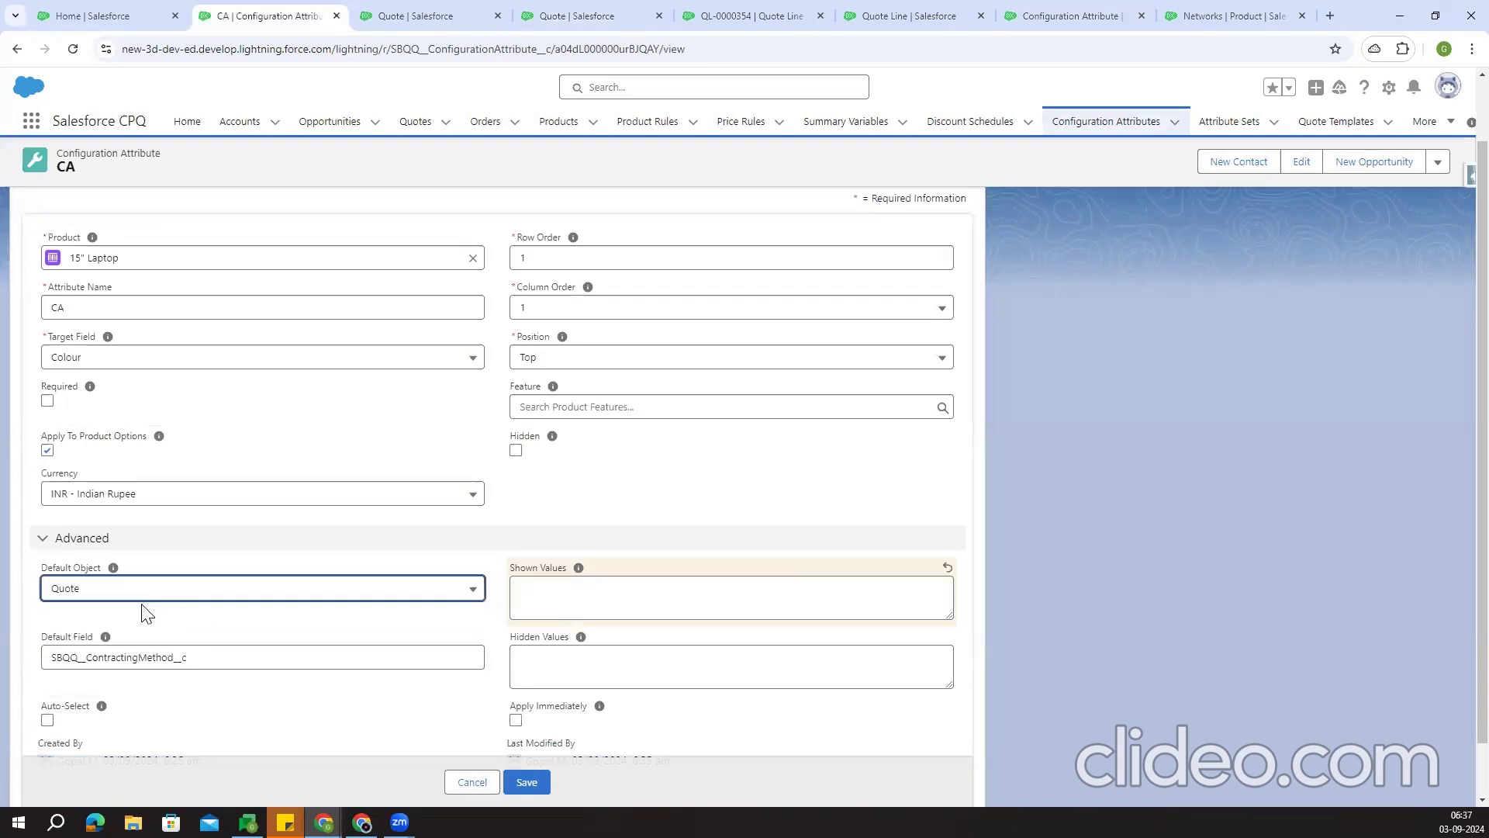
pyautogui.click(105, 592)
pyautogui.click(97, 621)
pyautogui.click(220, 658)
pyautogui.hotkey('ctrl', 'a')
pyautogui.press('BackSpace')
pyautogui.click(518, 781)
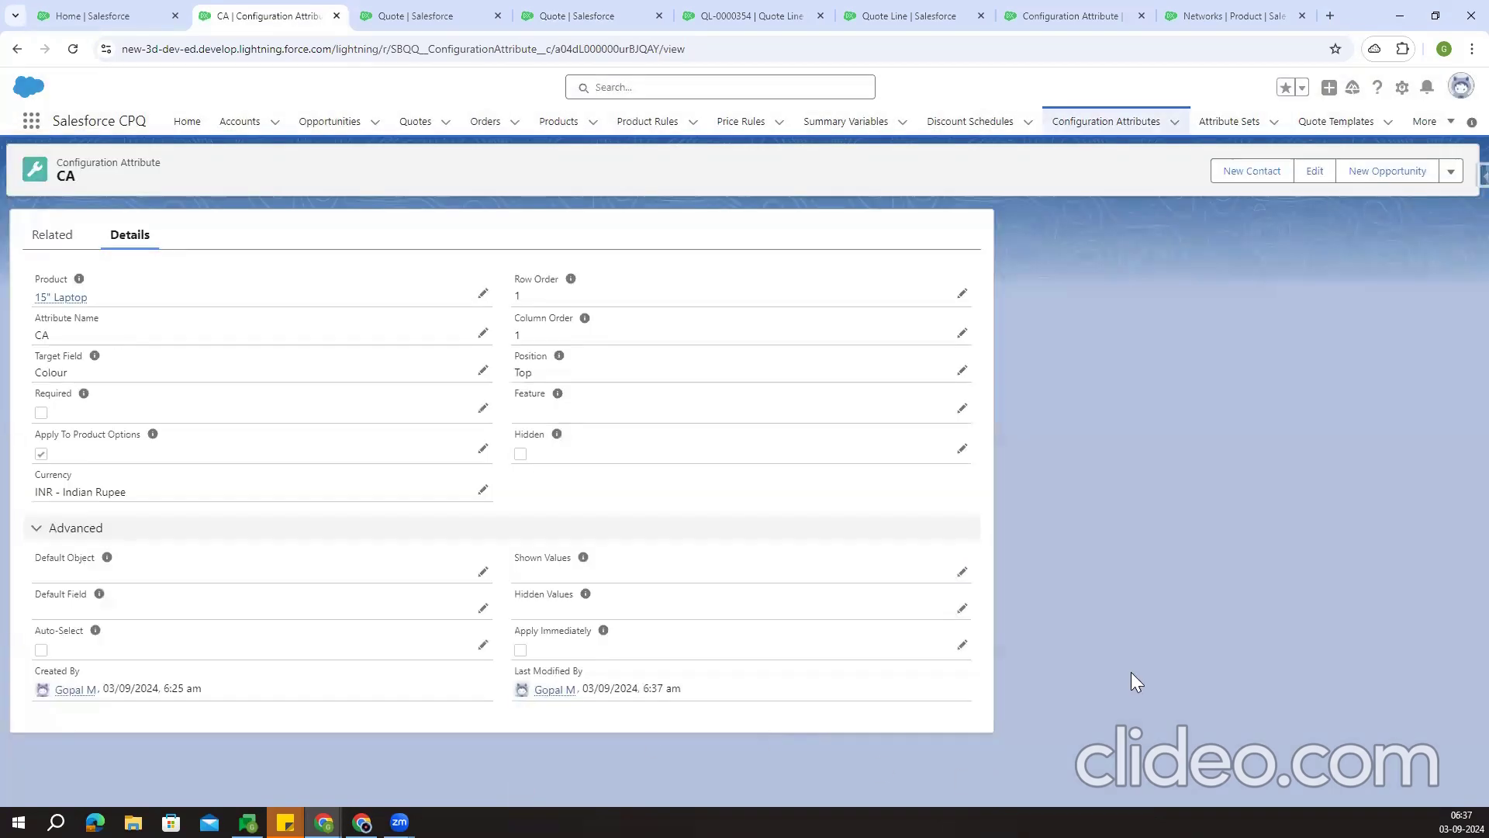
# Cancel the current laptop configuration on the quote, search the products for 15 and select the 15" Laptop again
pyautogui.click(392, 14)
pyautogui.click(583, 11)
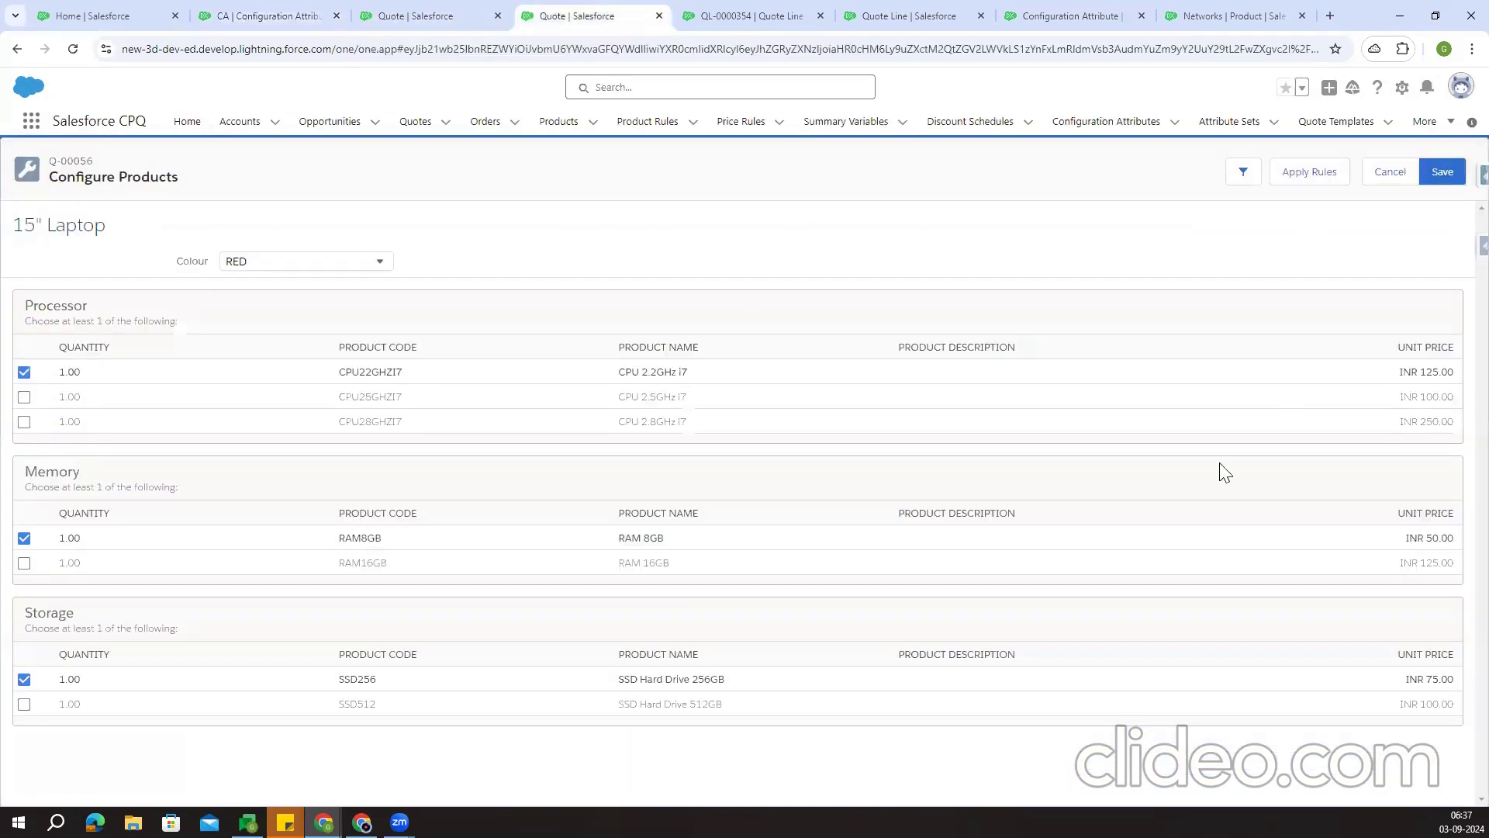
pyautogui.click(1394, 180)
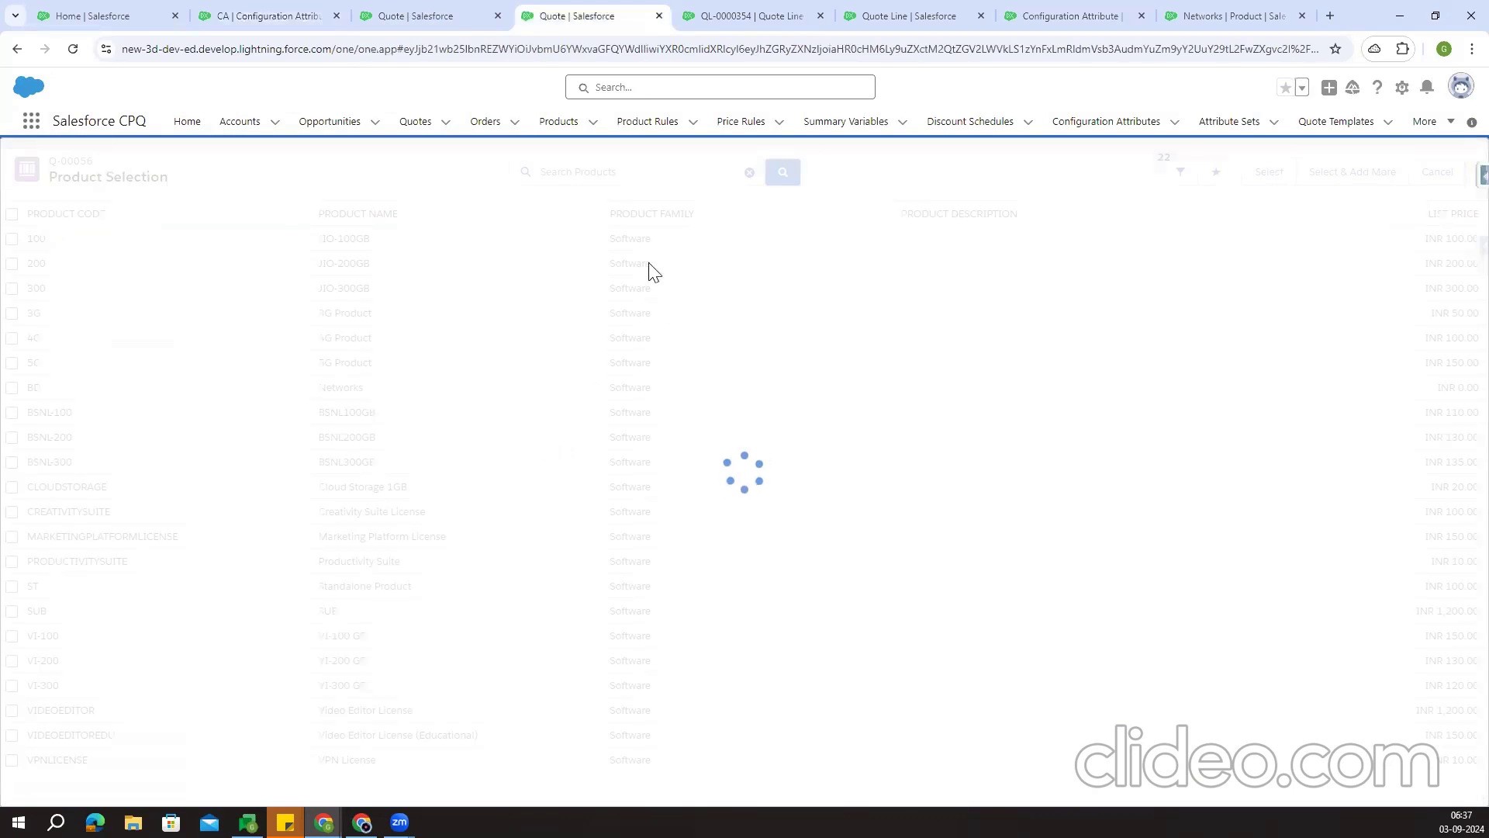
pyautogui.write('15')
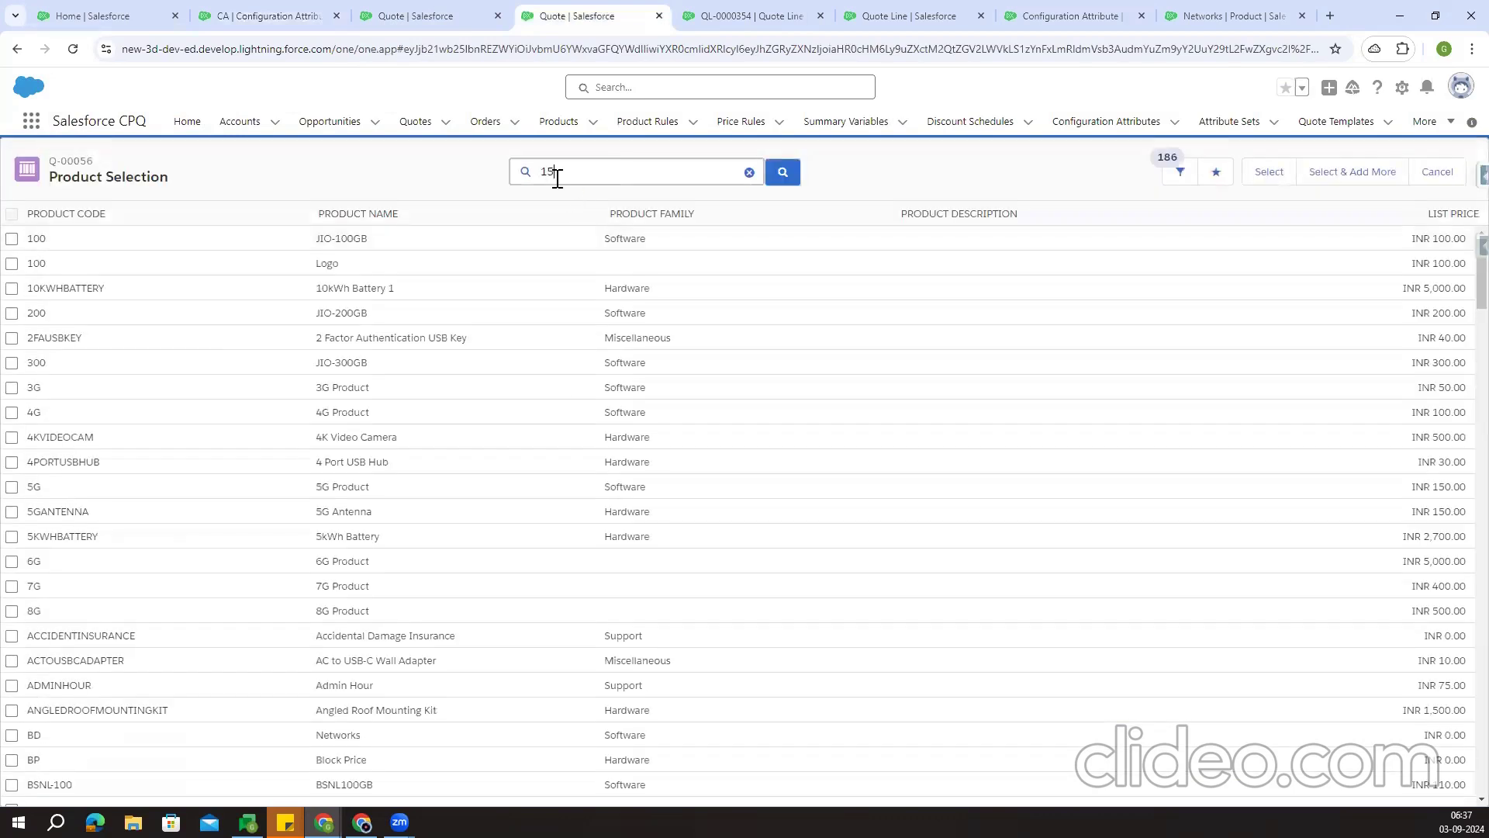
pyautogui.press('Return')
pyautogui.click(11, 239)
pyautogui.click(1255, 179)
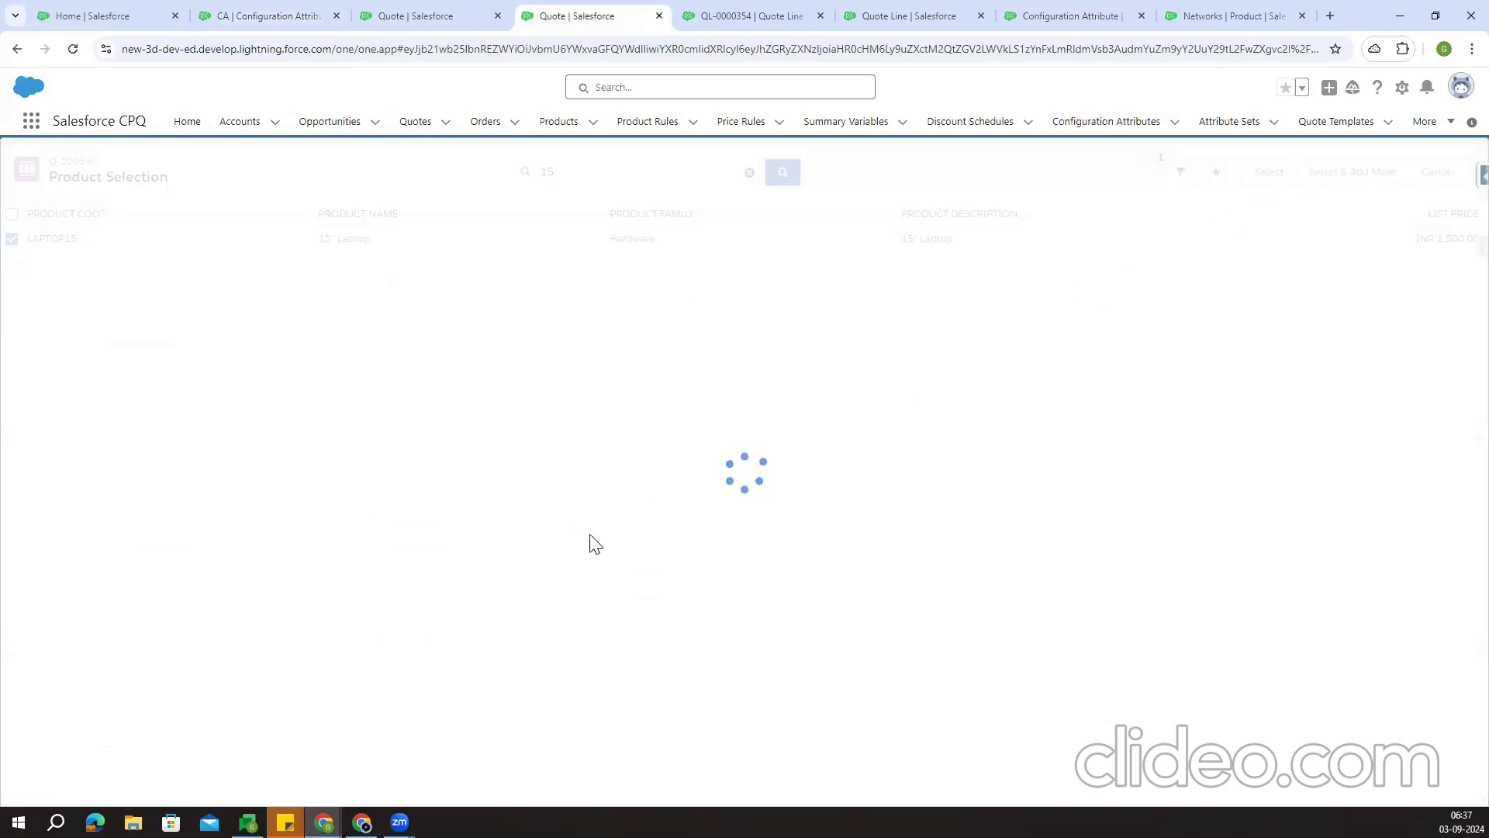
# Check which Colour options the 15" Laptop configuration offers without choosing one
pyautogui.click(332, 261)
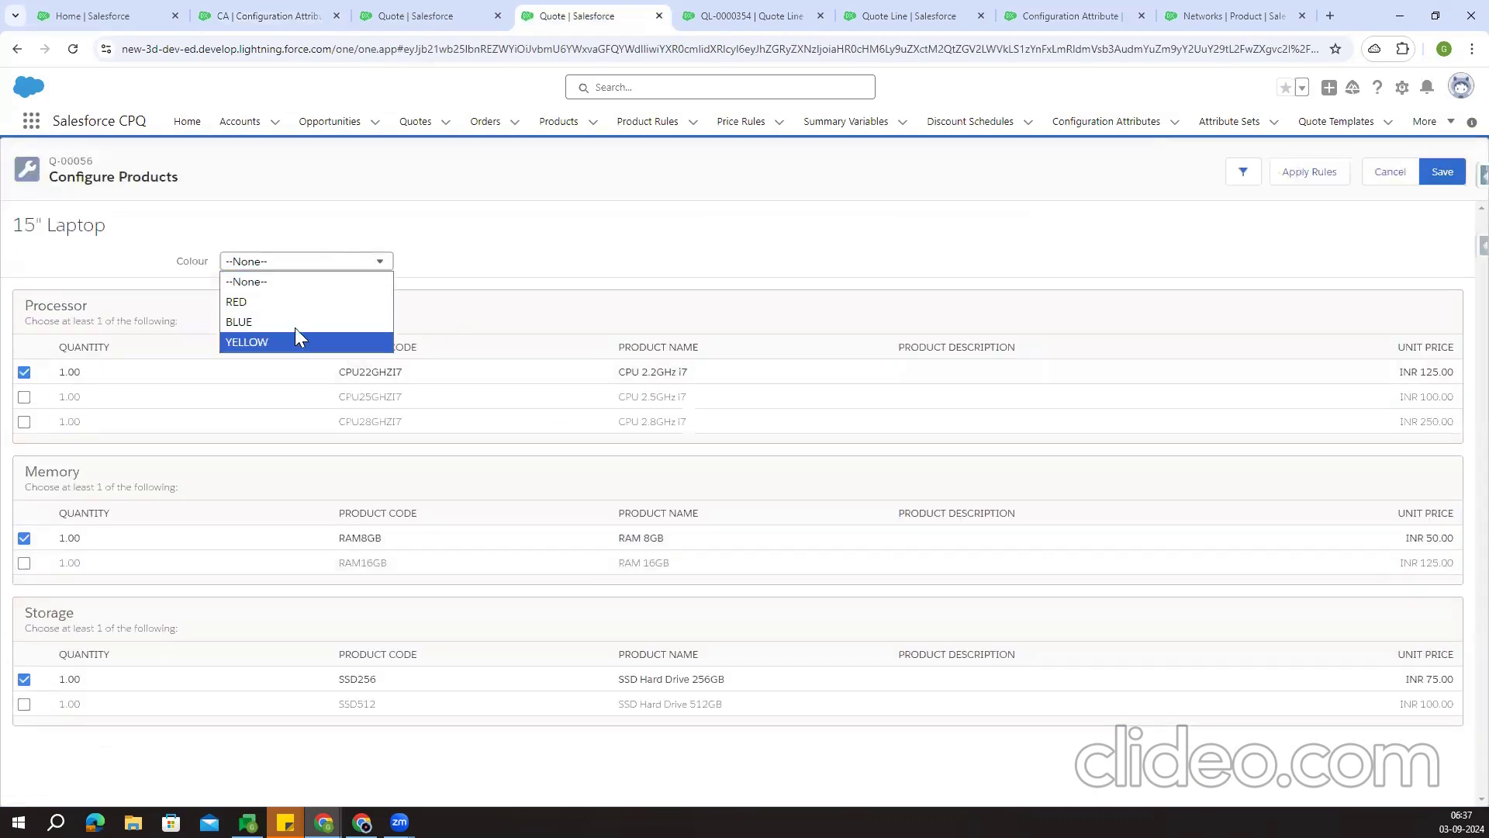
pyautogui.click(492, 300)
pyautogui.click(301, 265)
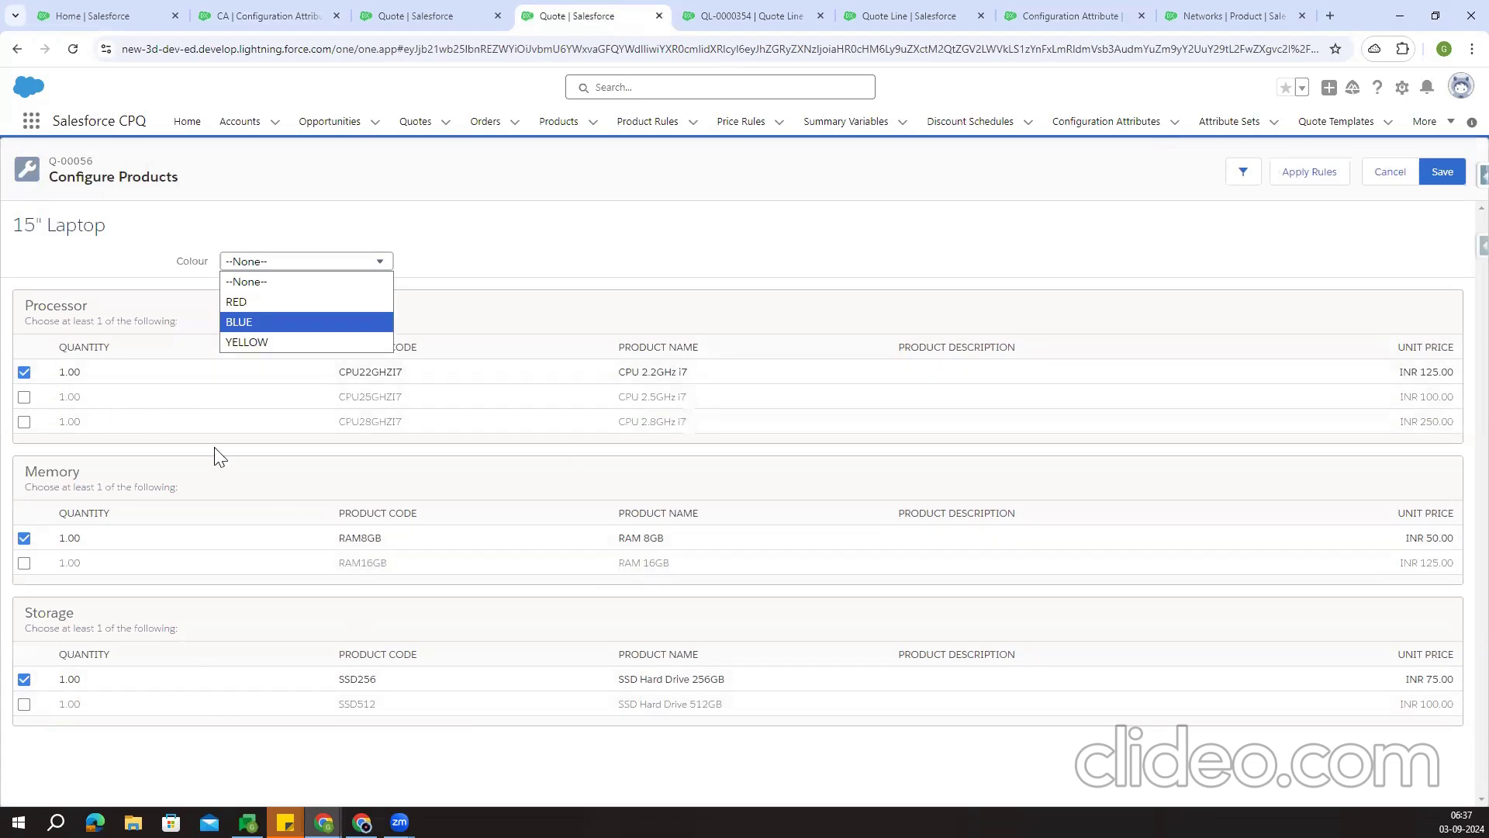
pyautogui.click(440, 758)
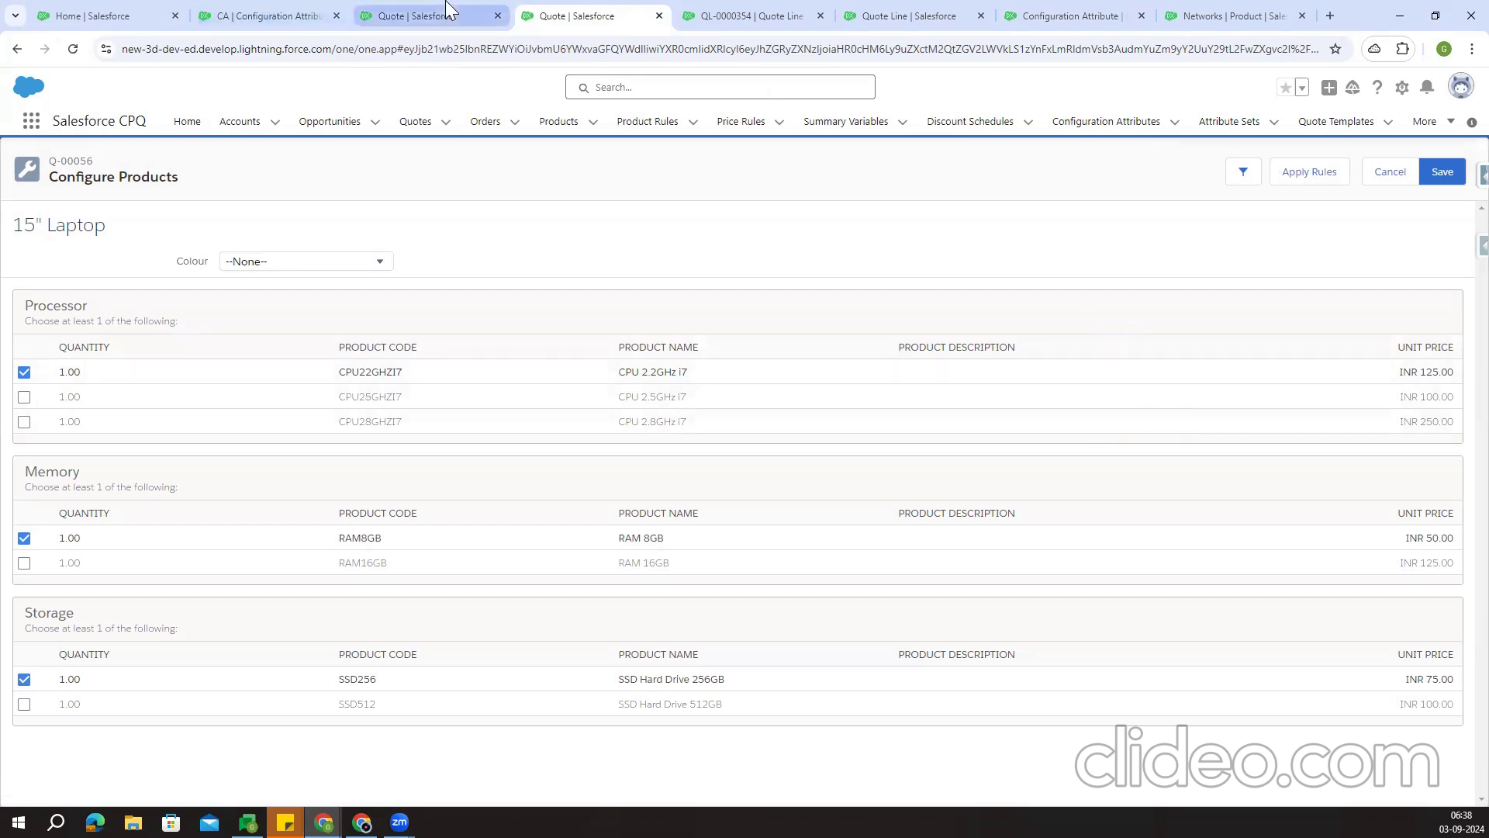
pyautogui.click(747, 12)
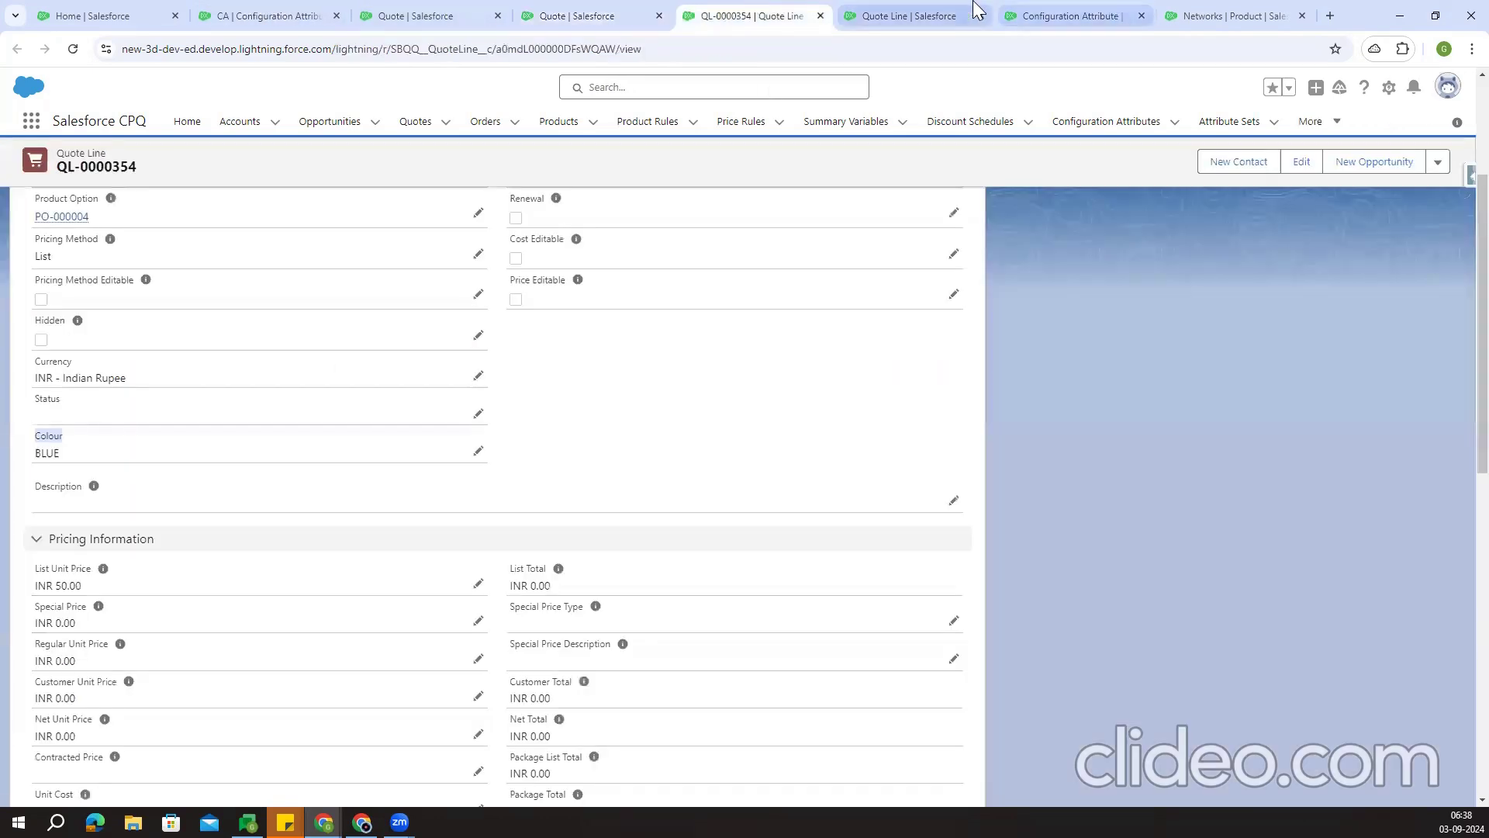
pyautogui.click(919, 14)
pyautogui.click(286, 9)
pyautogui.click(907, 6)
pyautogui.click(1043, 5)
# Find the Product Option object in the Object Manager and open its fields and relationships
pyautogui.click(908, 14)
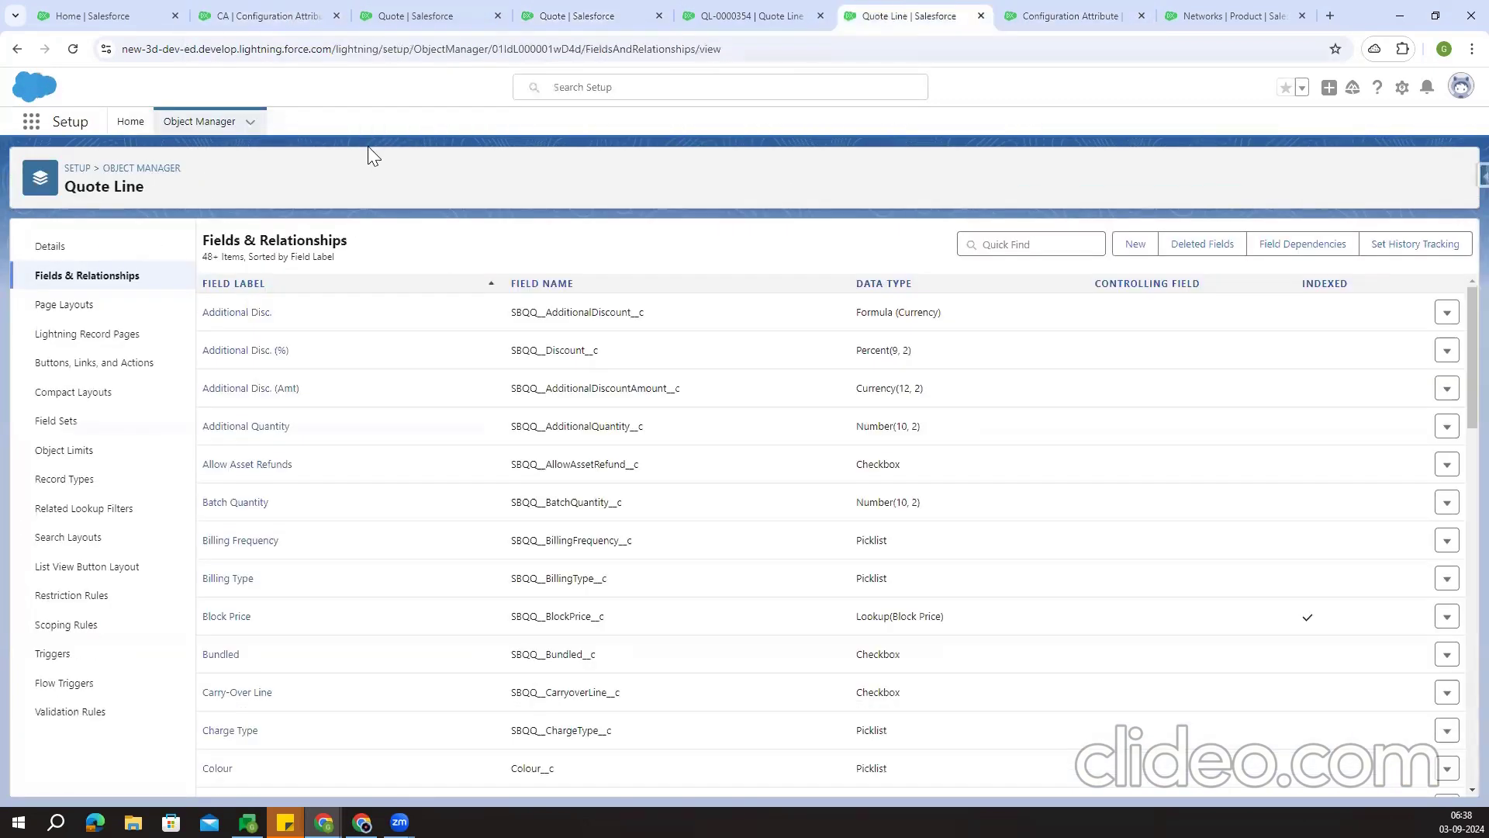
pyautogui.click(214, 129)
pyautogui.click(1176, 166)
pyautogui.write('product')
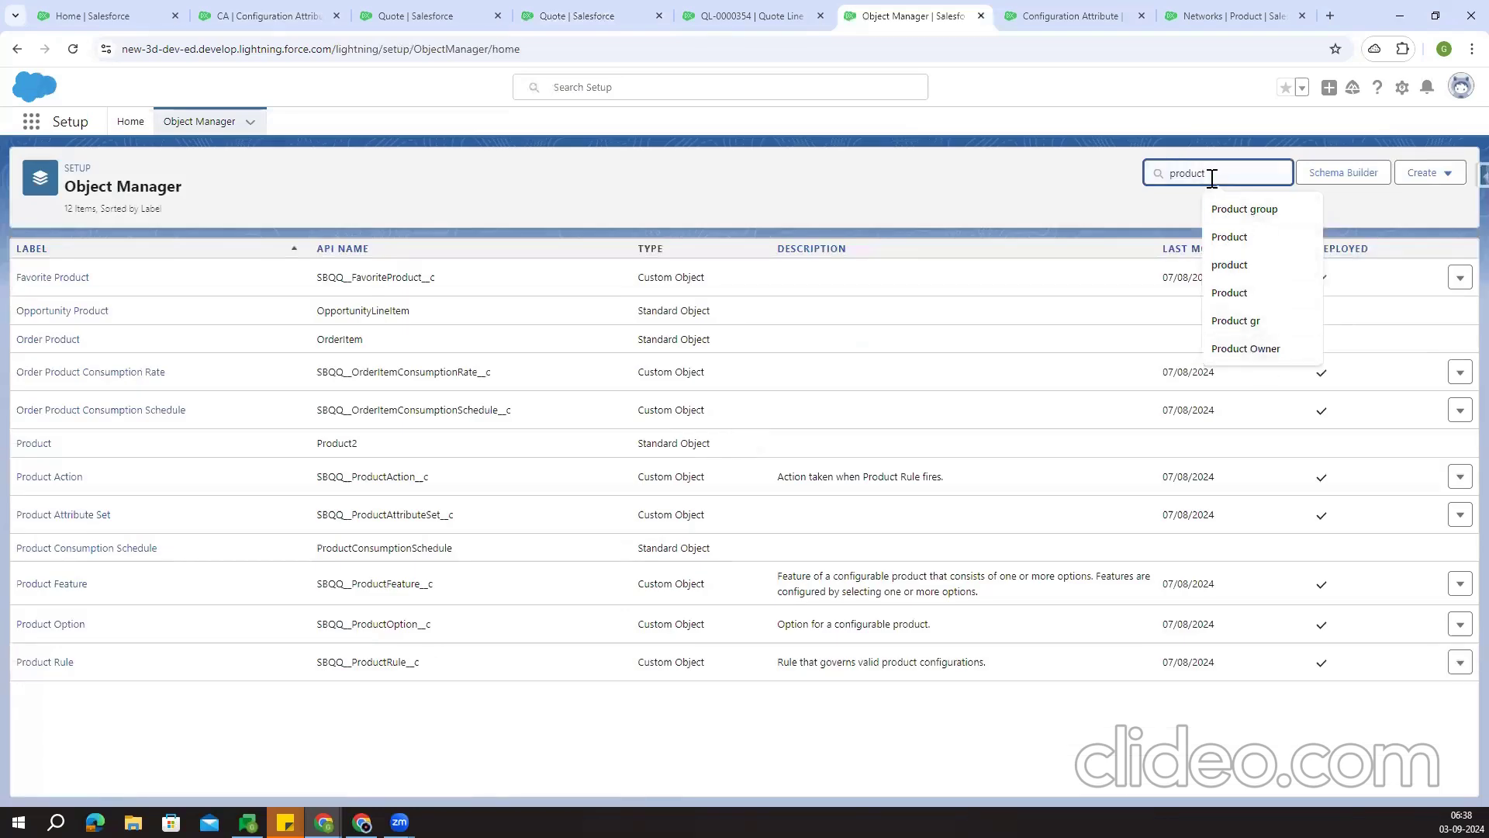
pyautogui.write(' op')
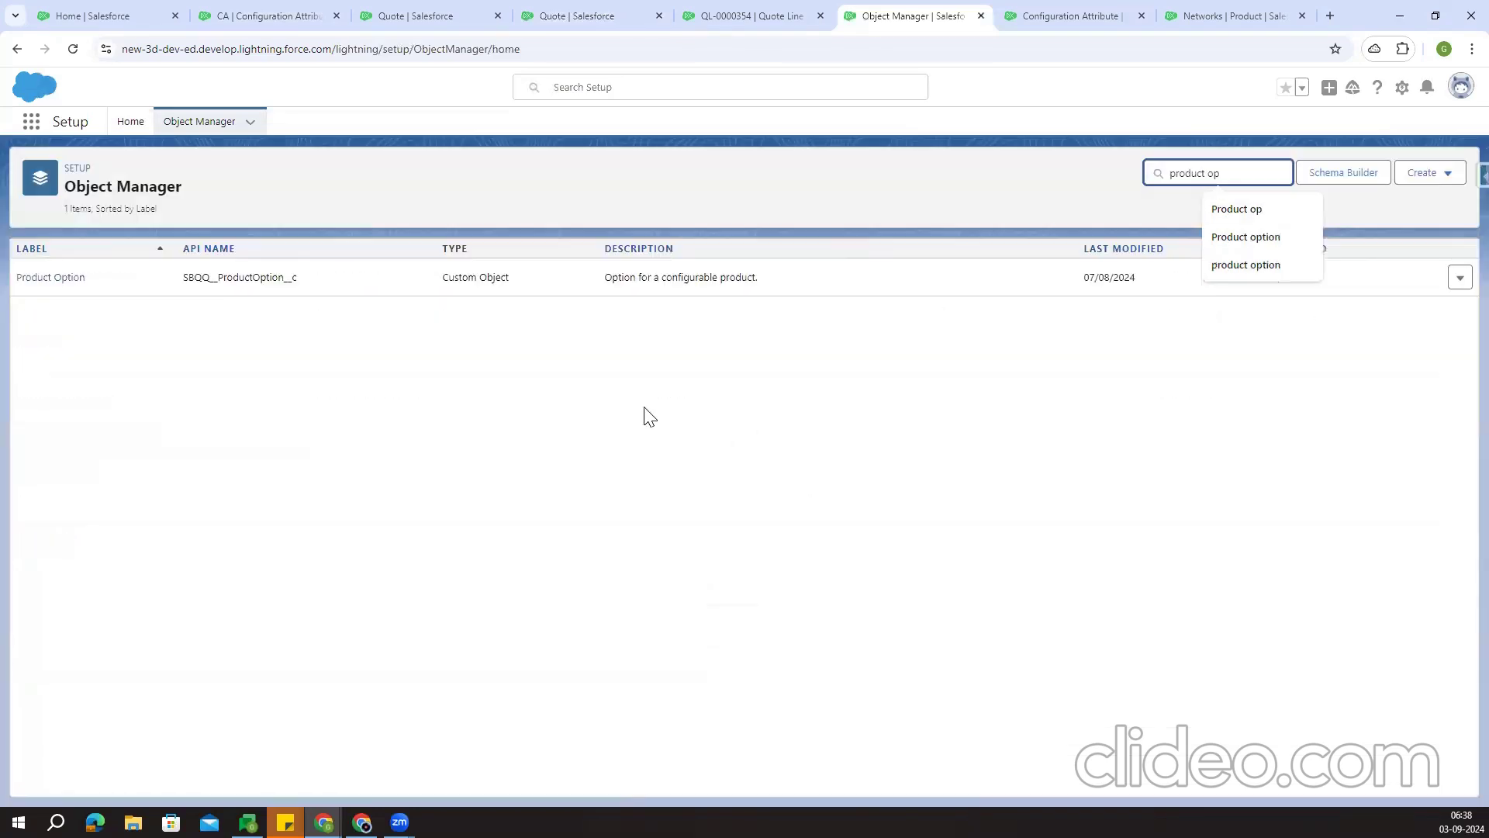
pyautogui.click(31, 277)
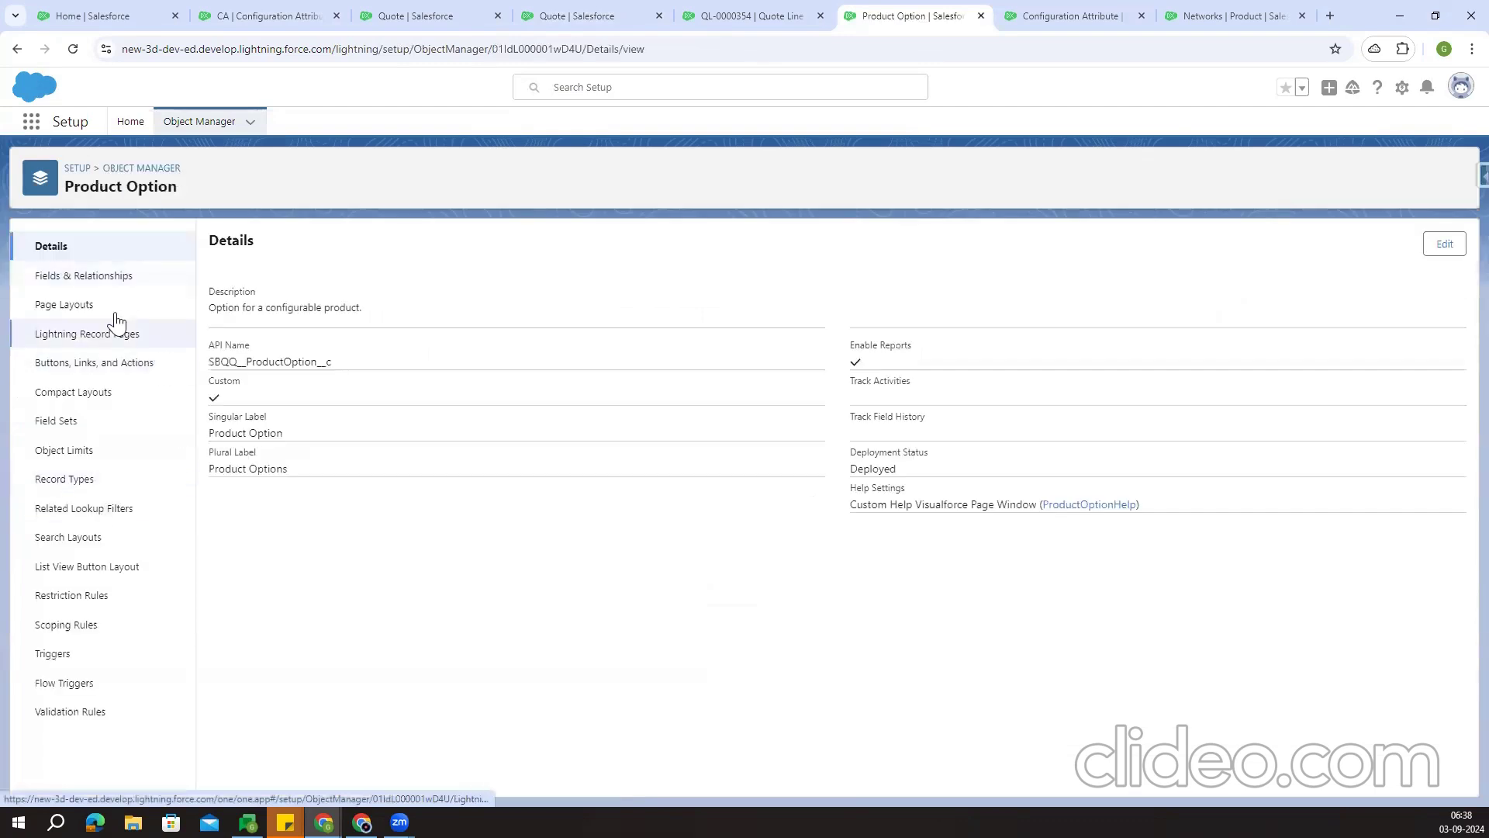
pyautogui.click(84, 276)
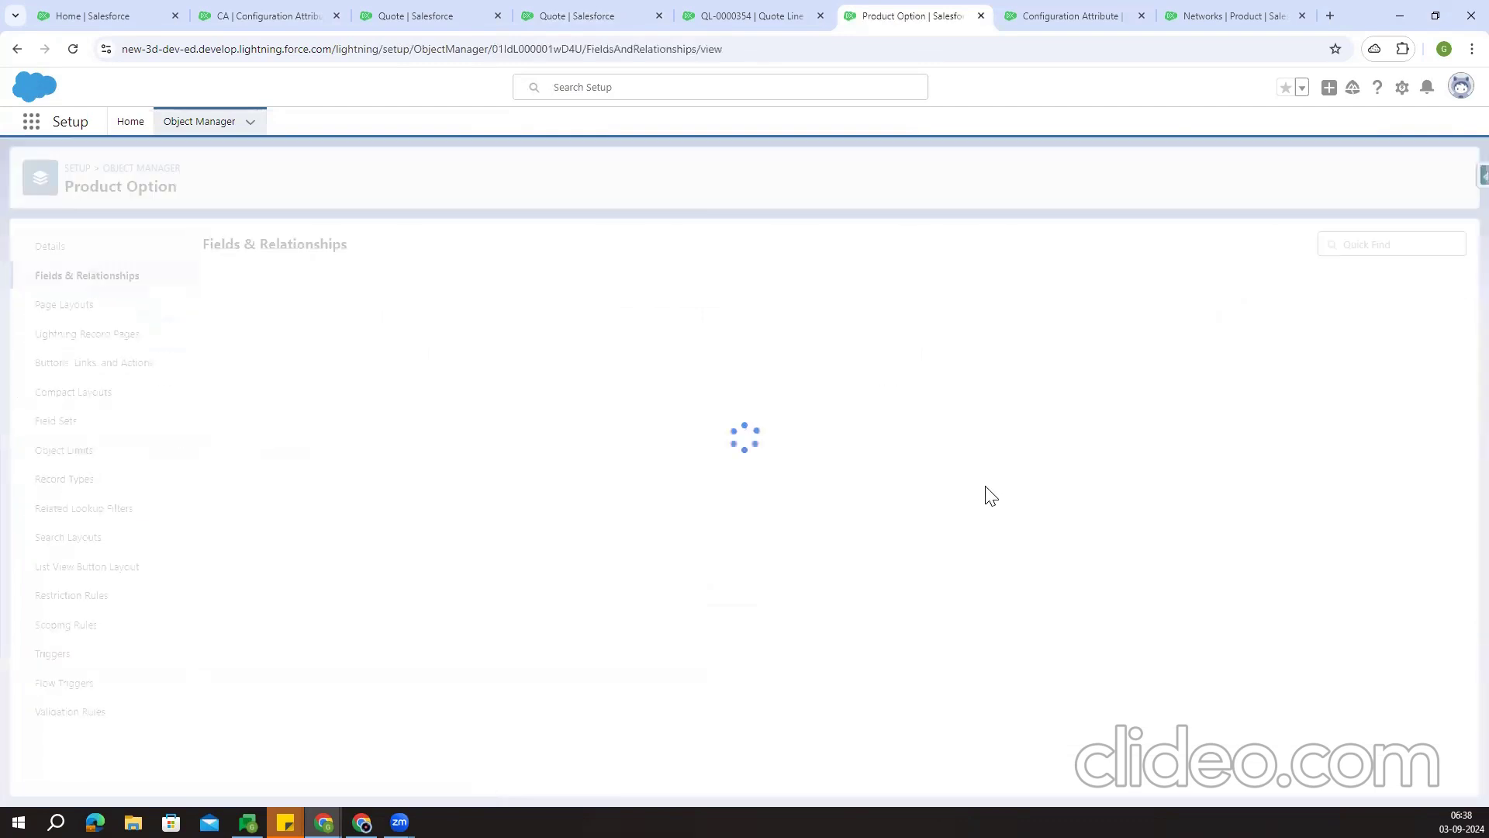
# Start a new custom field of type Picklist on the Product Option object
pyautogui.click(1137, 245)
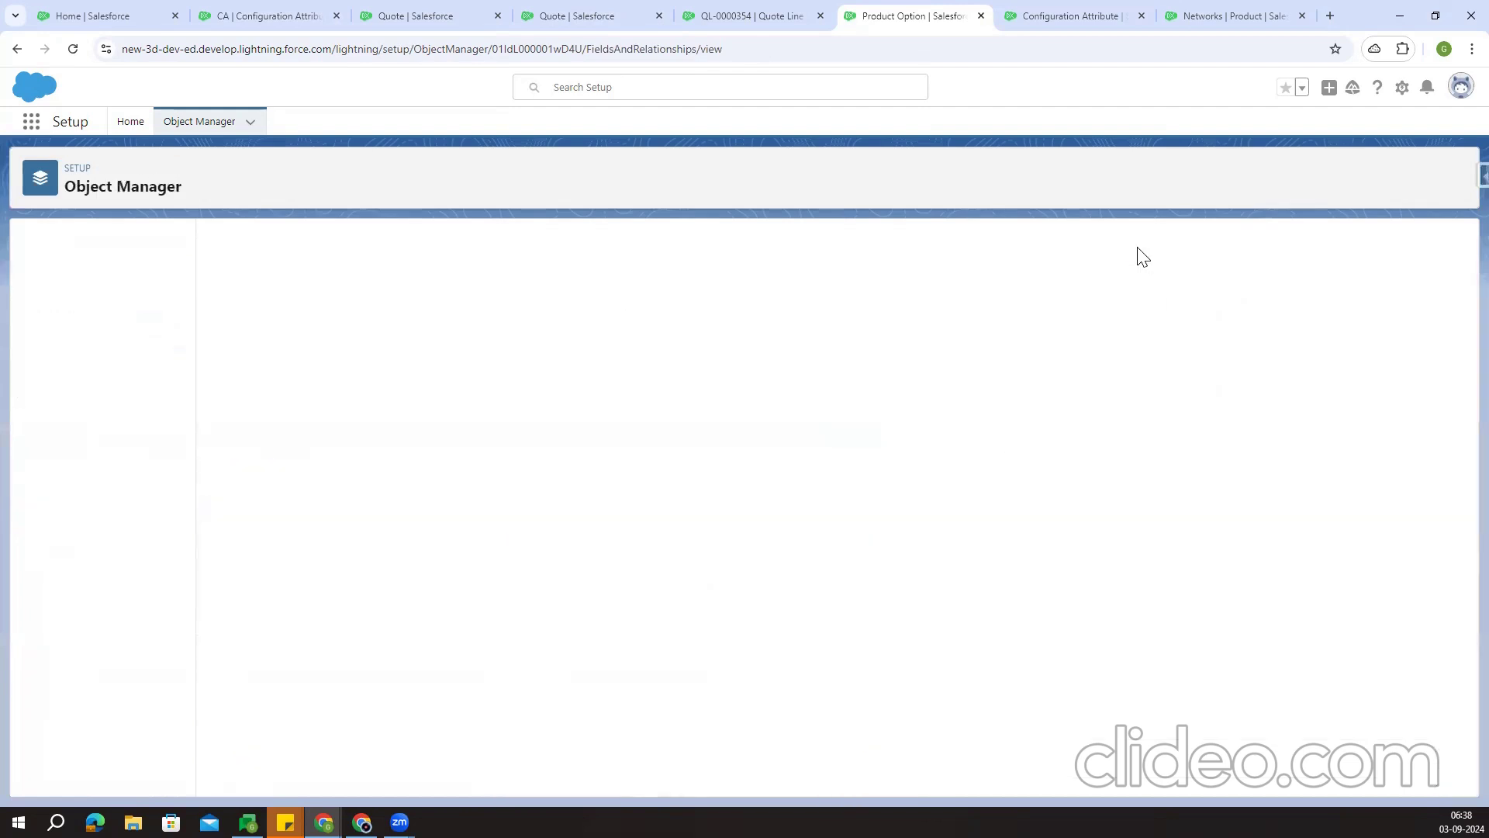
pyautogui.scroll(-4, 425, 620)
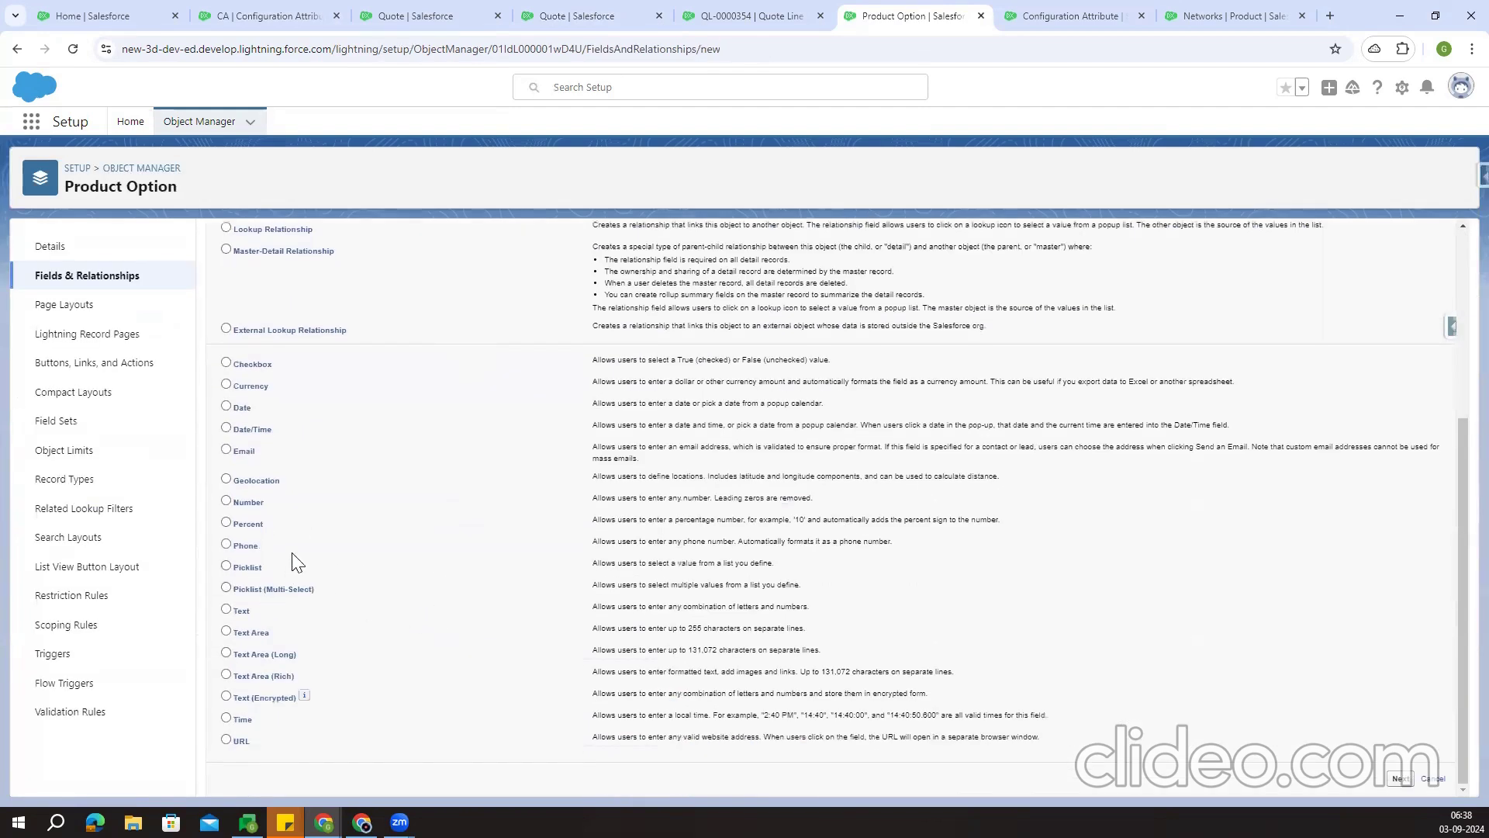
pyautogui.scroll(4, 1027, 459)
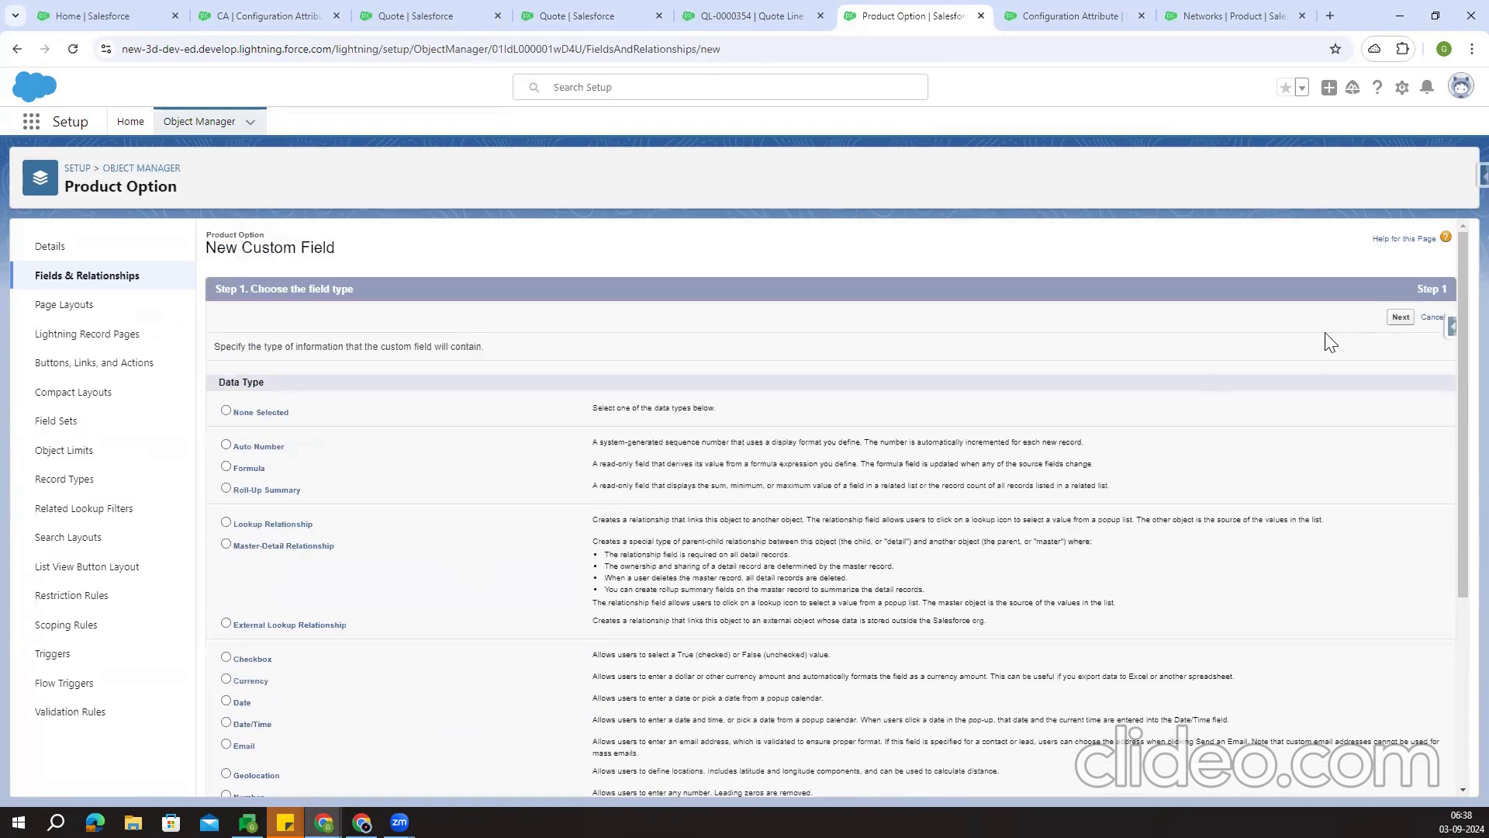
pyautogui.click(1400, 317)
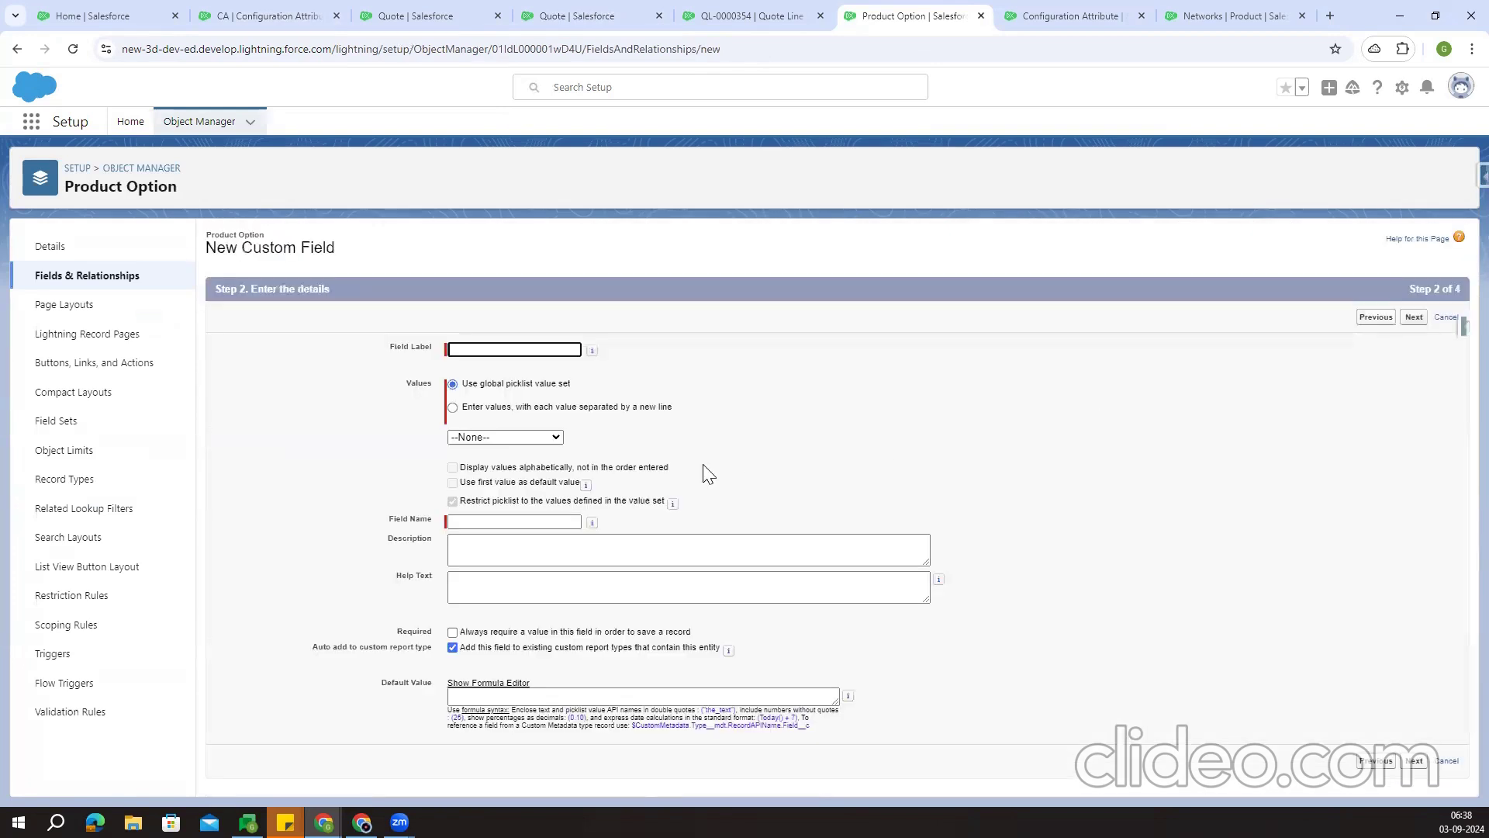
# Label the new field Size, enter its own values S, M, L, XL and XXL, and select the whole value list
pyautogui.click(484, 348)
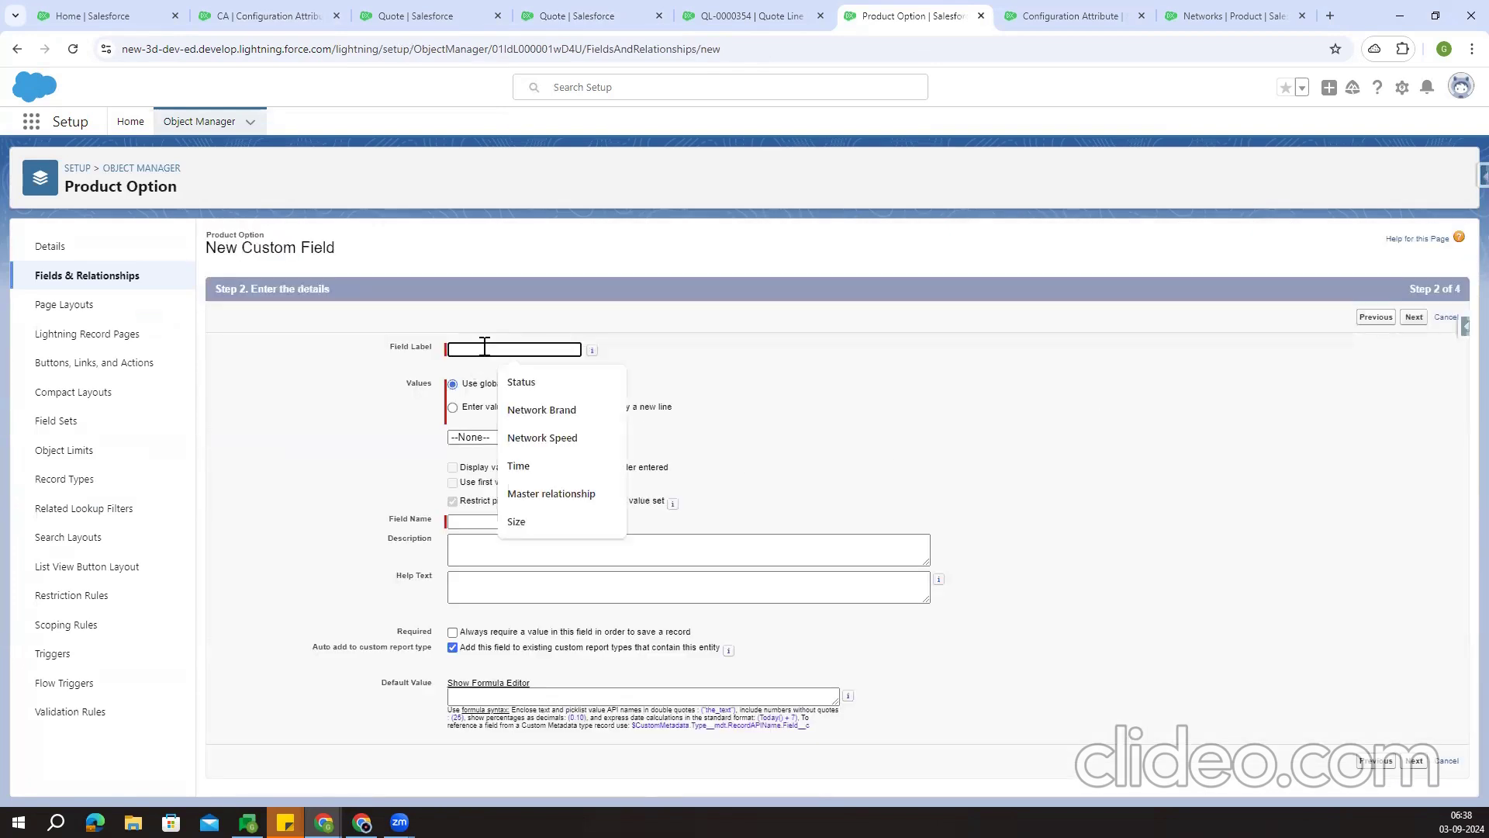
pyautogui.write('Size')
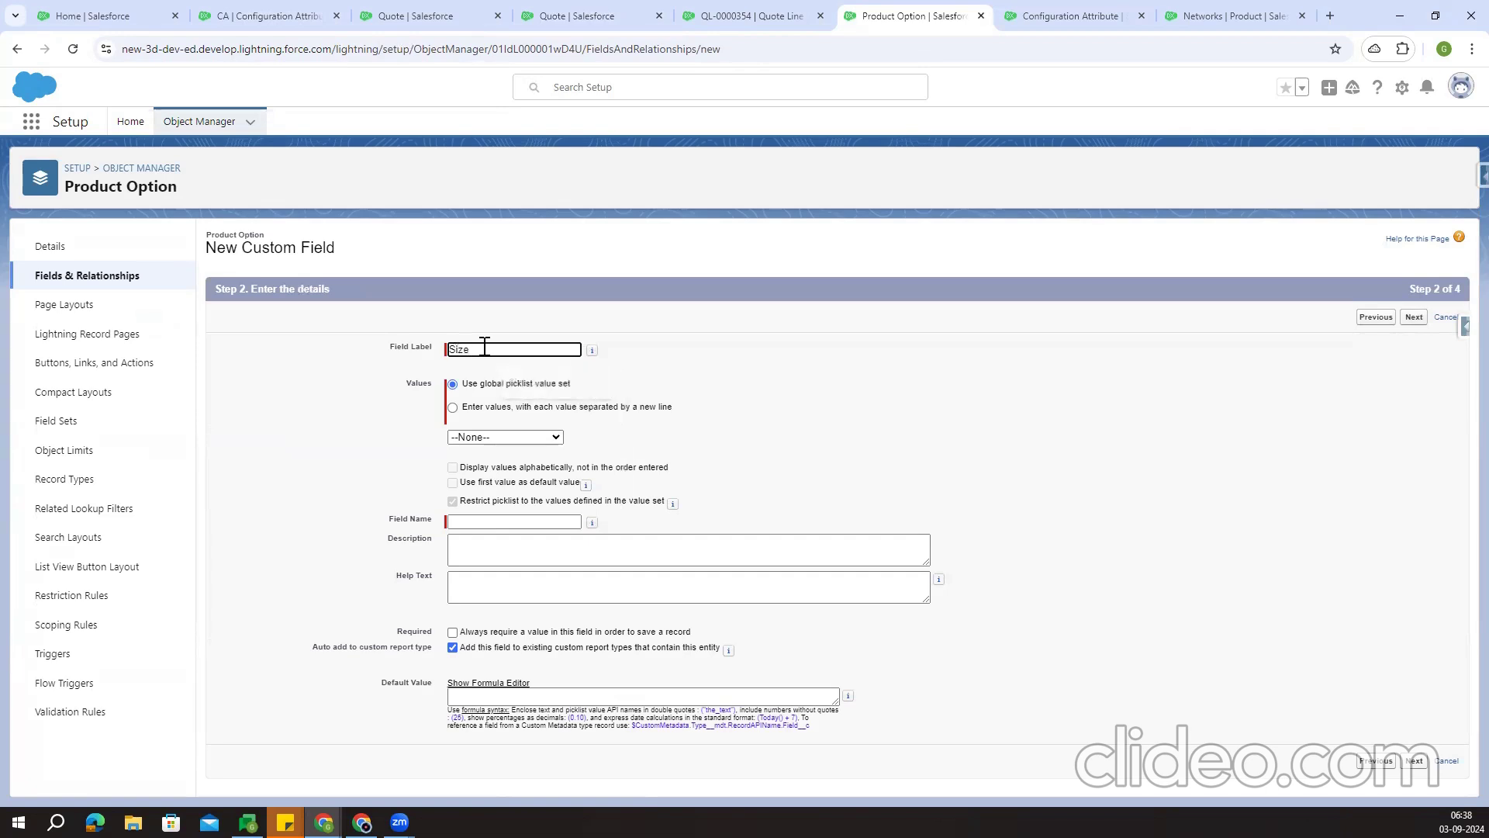
pyautogui.click(452, 408)
pyautogui.click(499, 476)
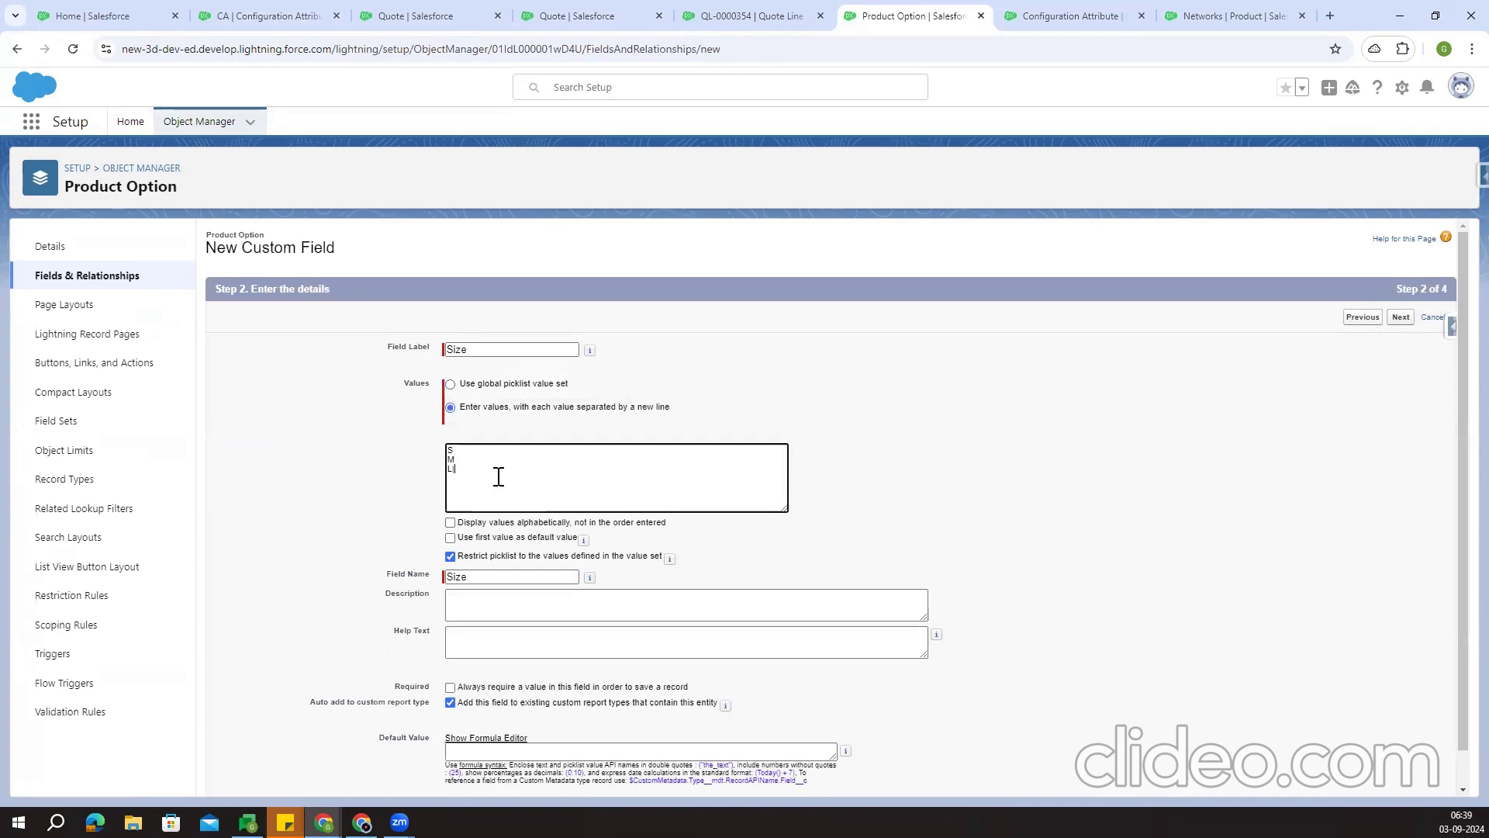
pyautogui.write('XL')
pyautogui.press('BackSpace')
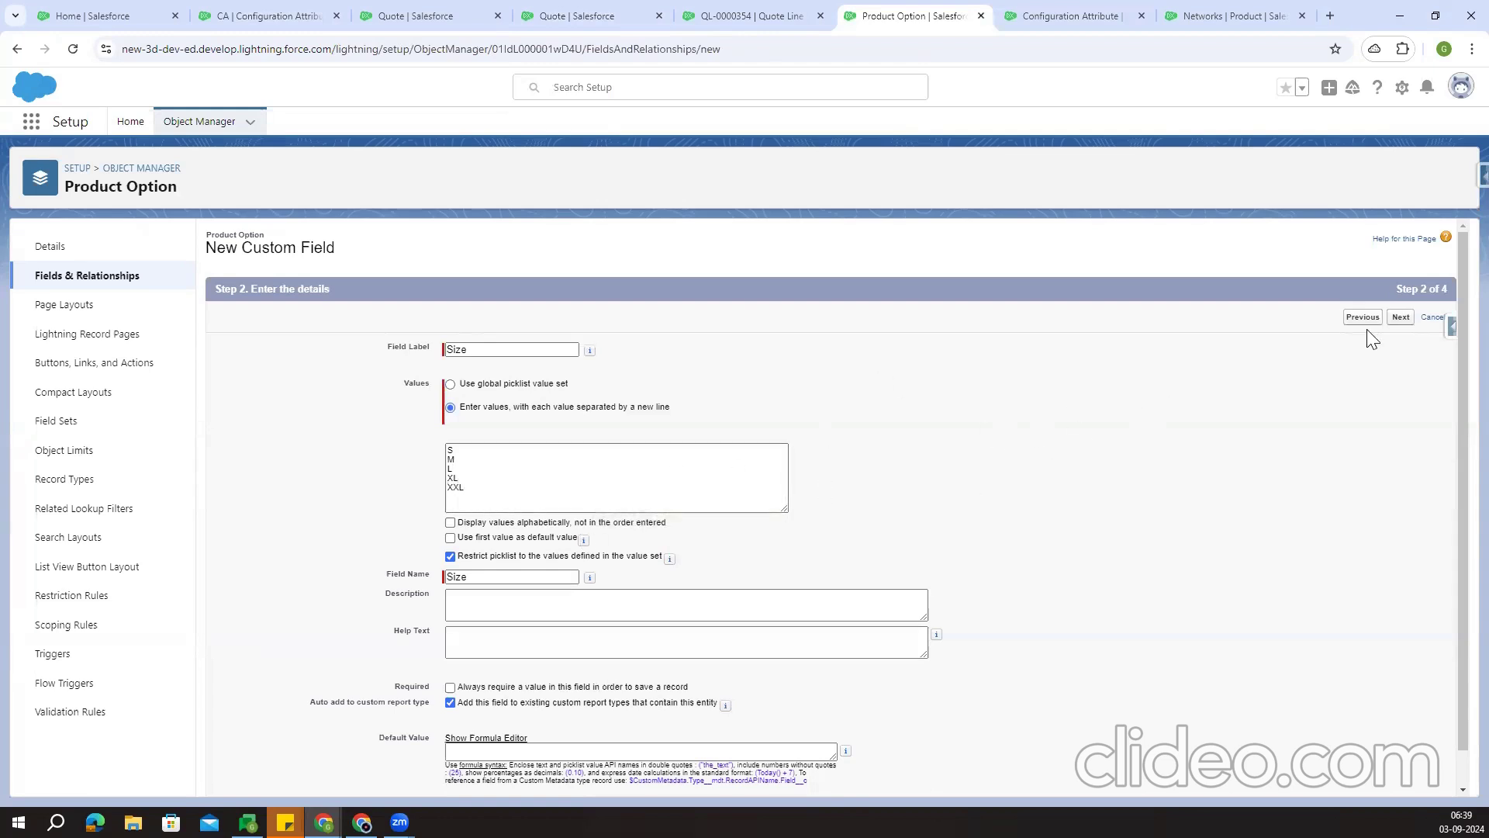
pyautogui.moveTo(475, 505); pyautogui.dragTo(439, 446)
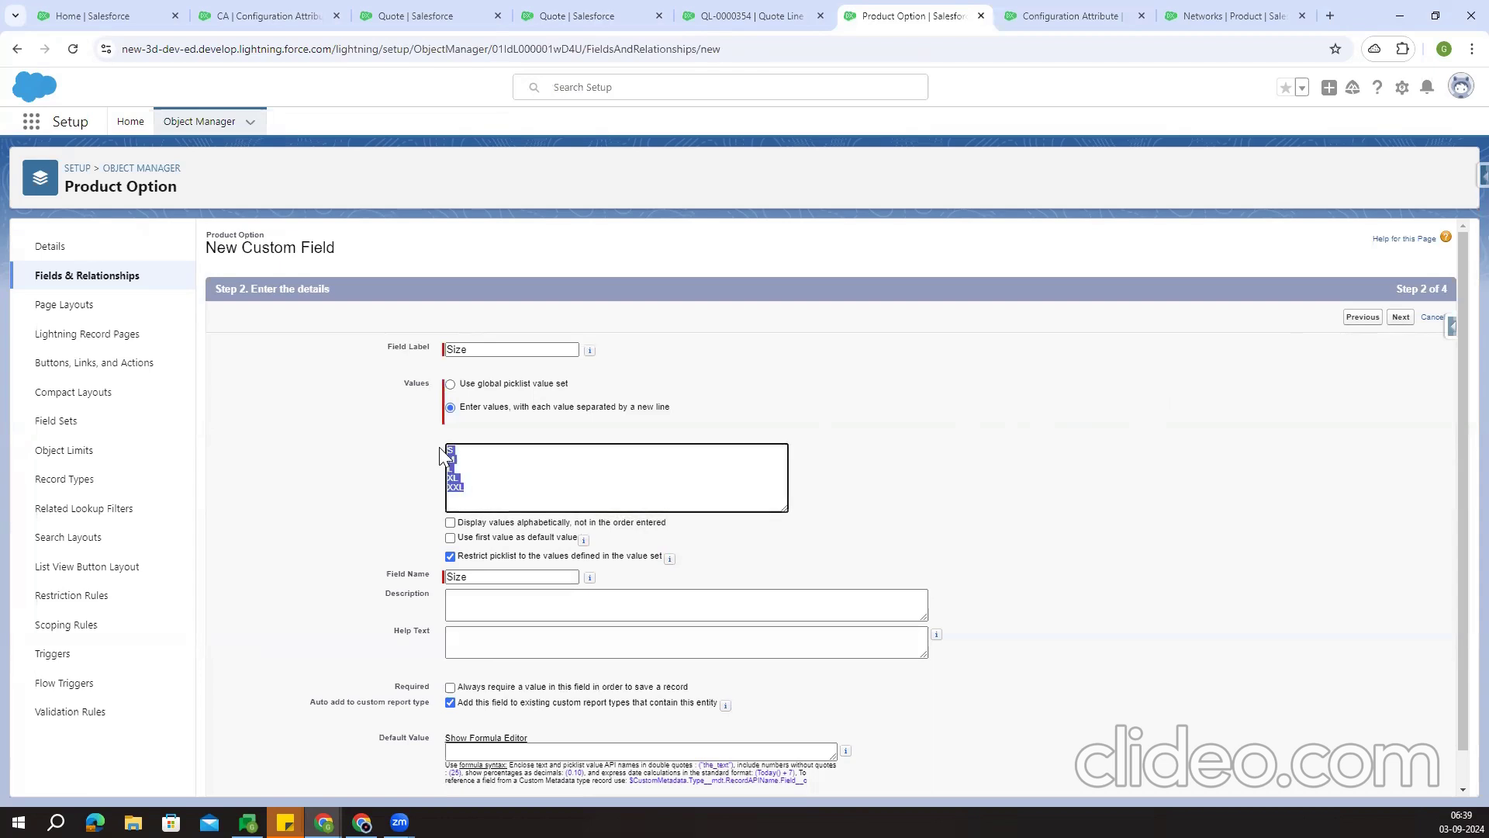
# Accept the default field-level security and page layouts for the Size field and save it
pyautogui.click(1400, 318)
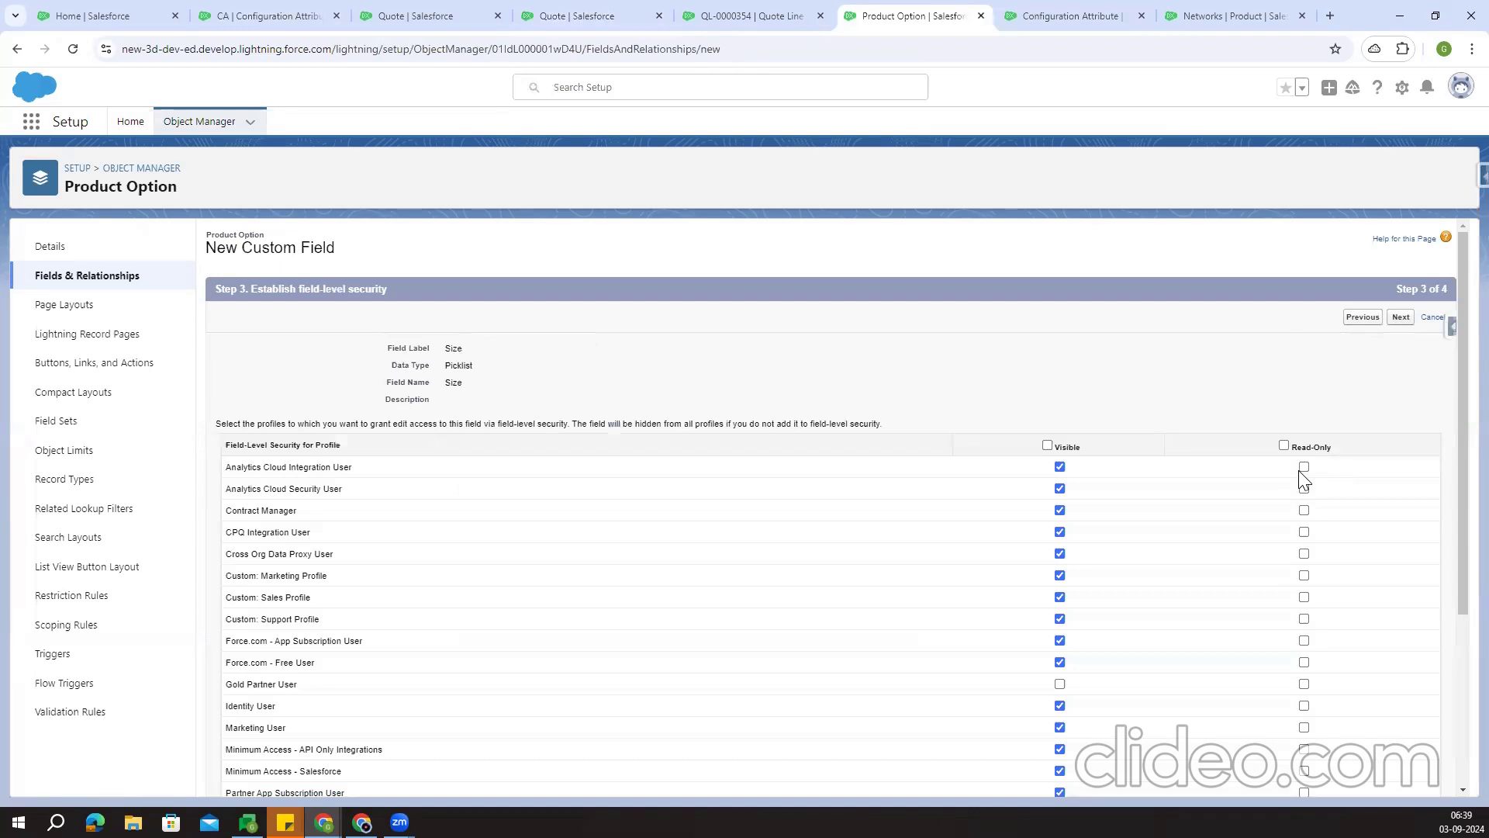
pyautogui.click(1400, 317)
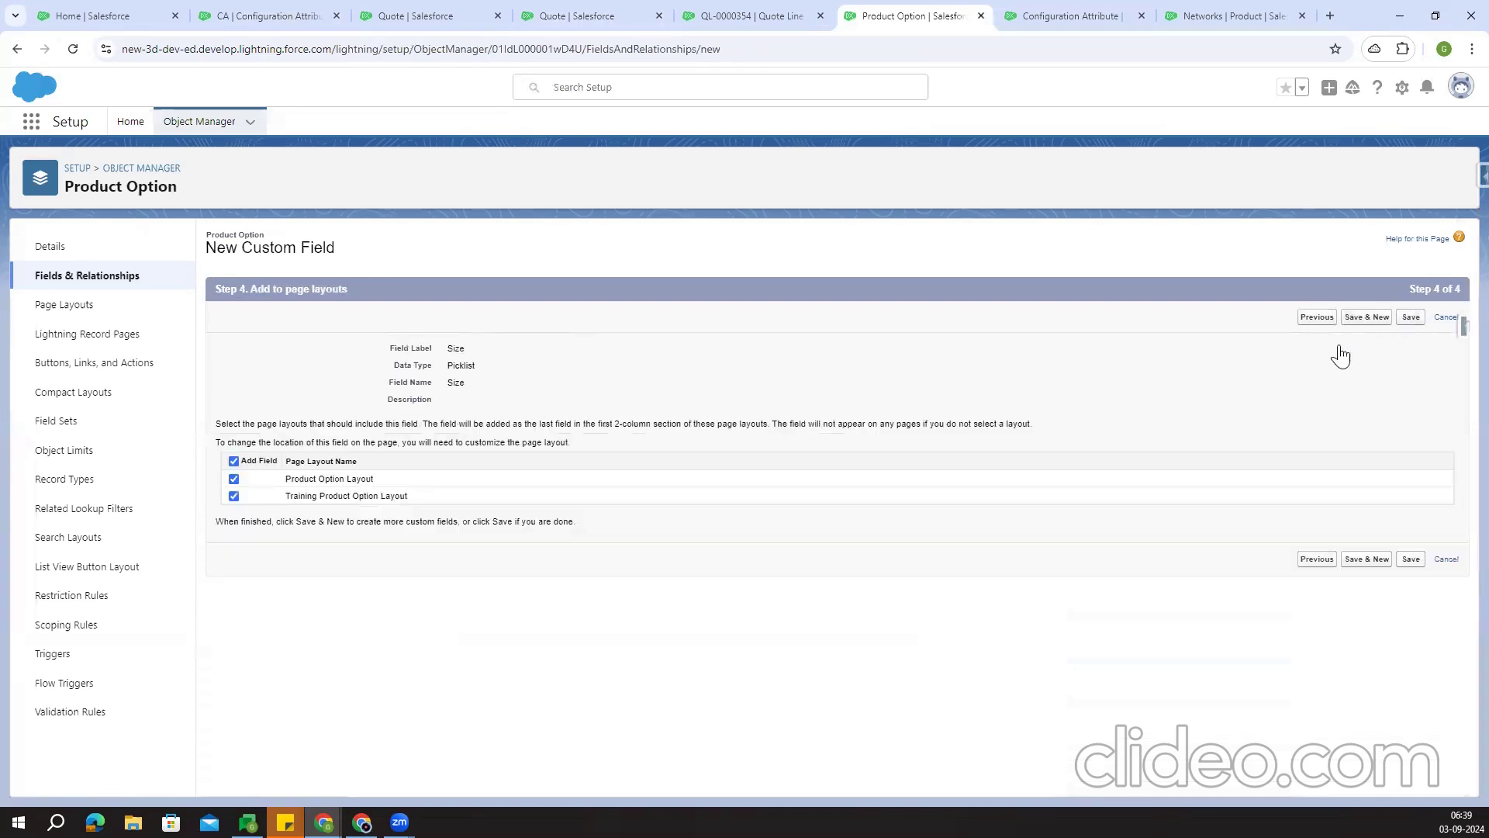
pyautogui.click(1410, 317)
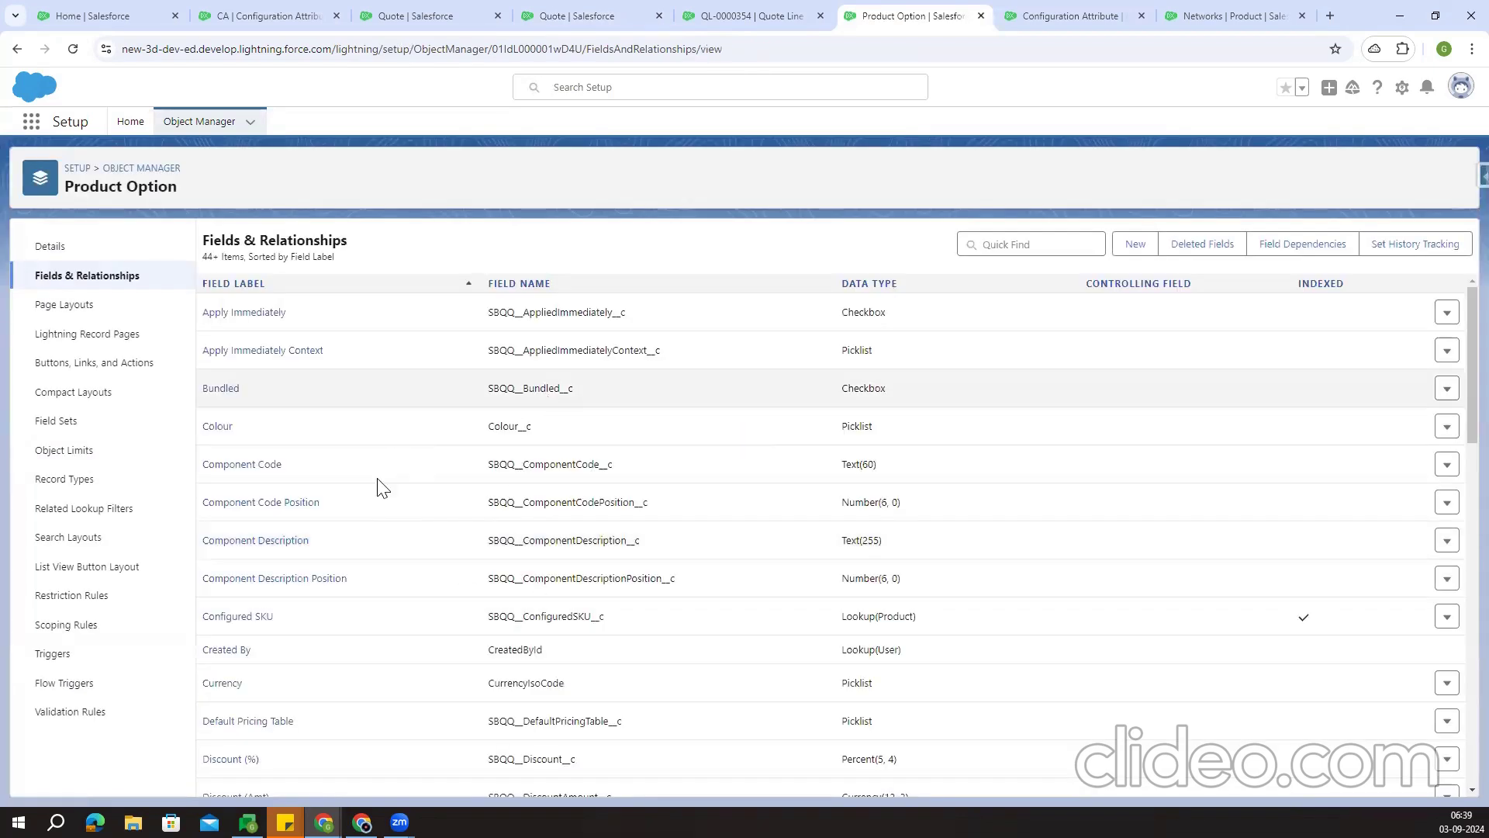
# Open the Object Manager in a separate browser tab and search it for Quote Line
pyautogui.rightClick(190, 125)
pyautogui.click(233, 143)
pyautogui.click(920, 23)
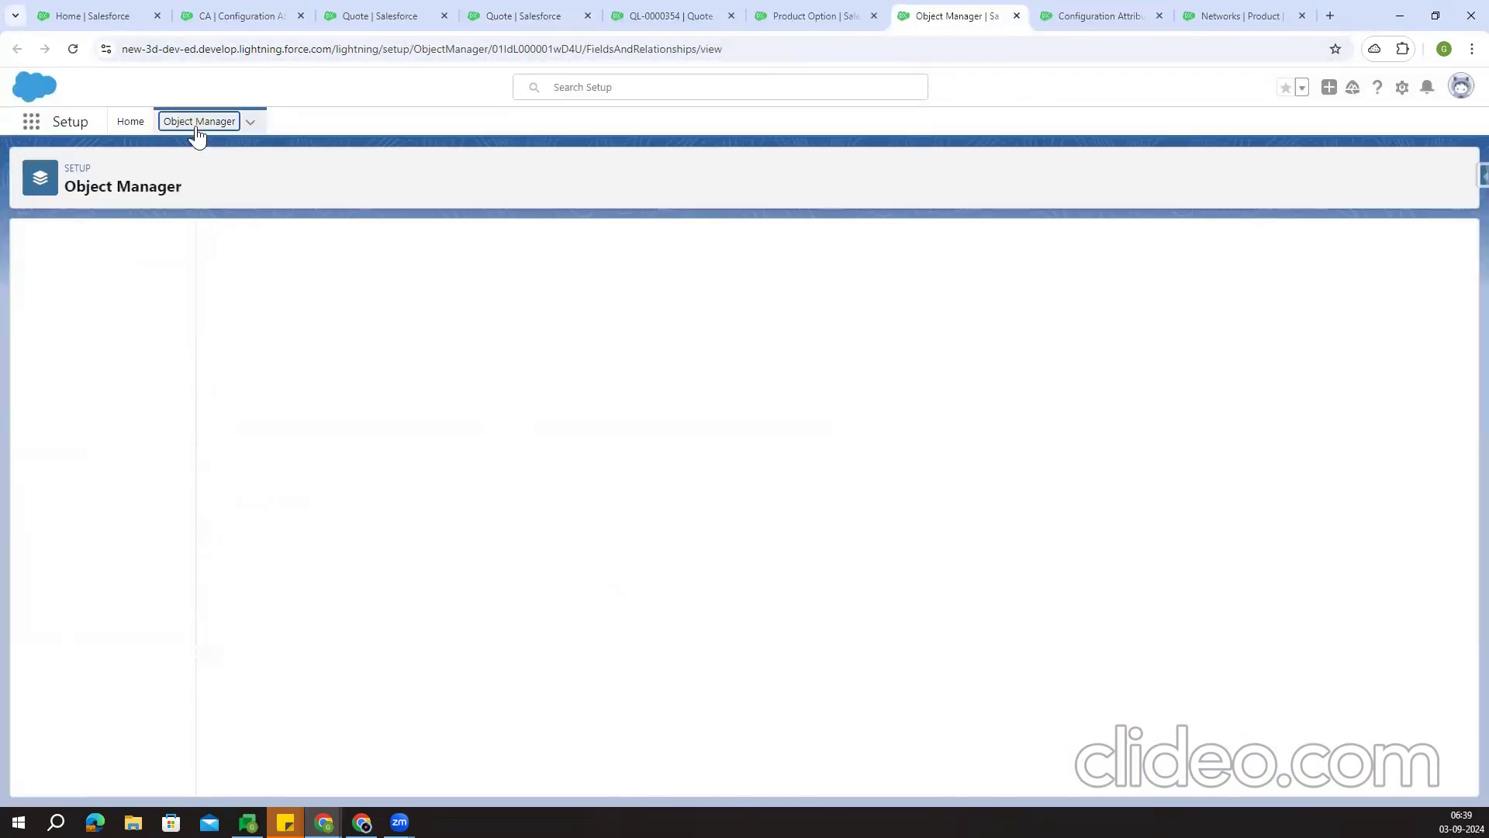
pyautogui.click(192, 127)
pyautogui.click(1225, 174)
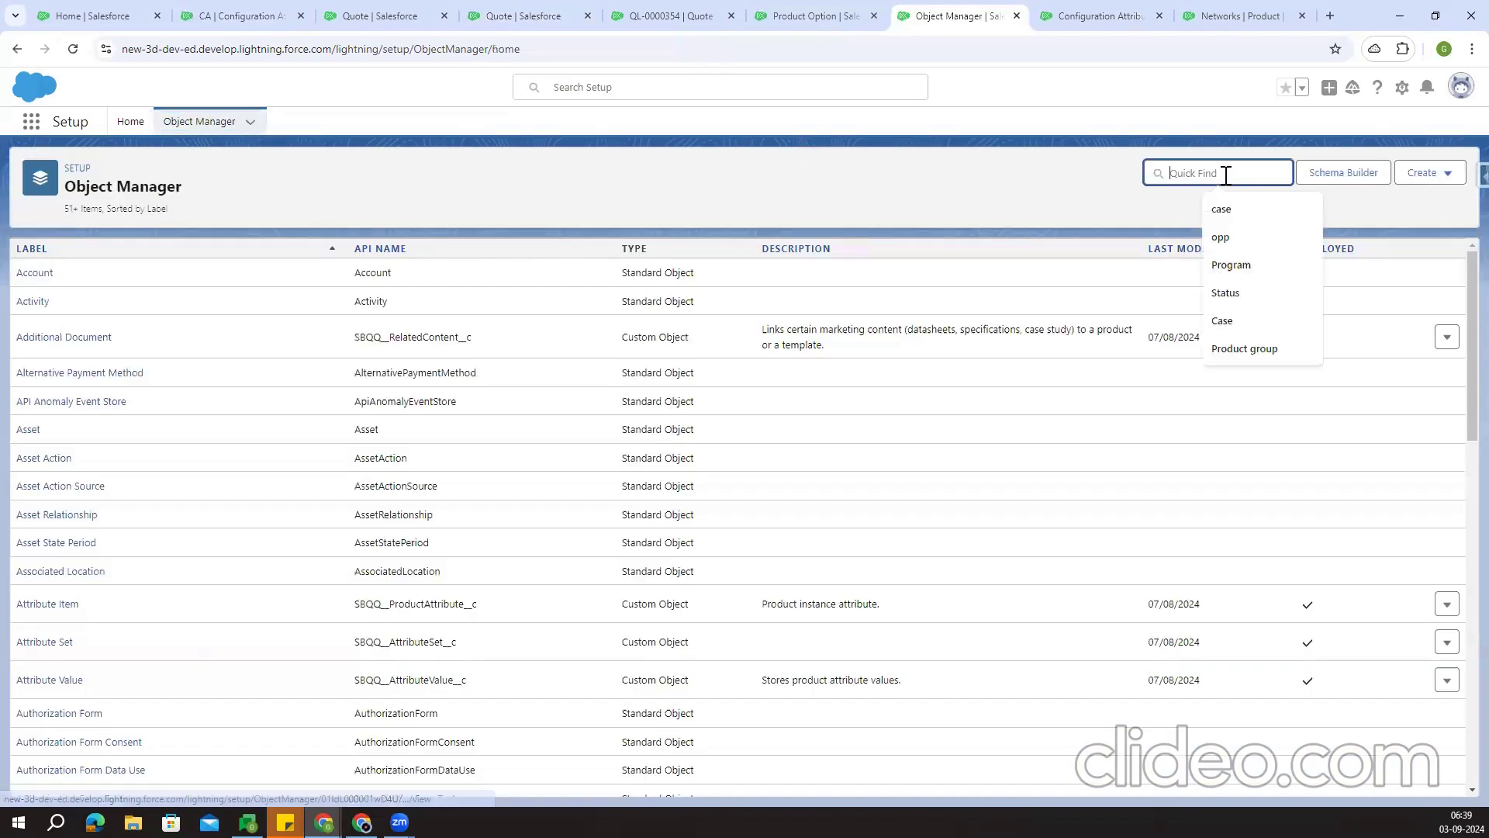
pyautogui.write('Quoye')
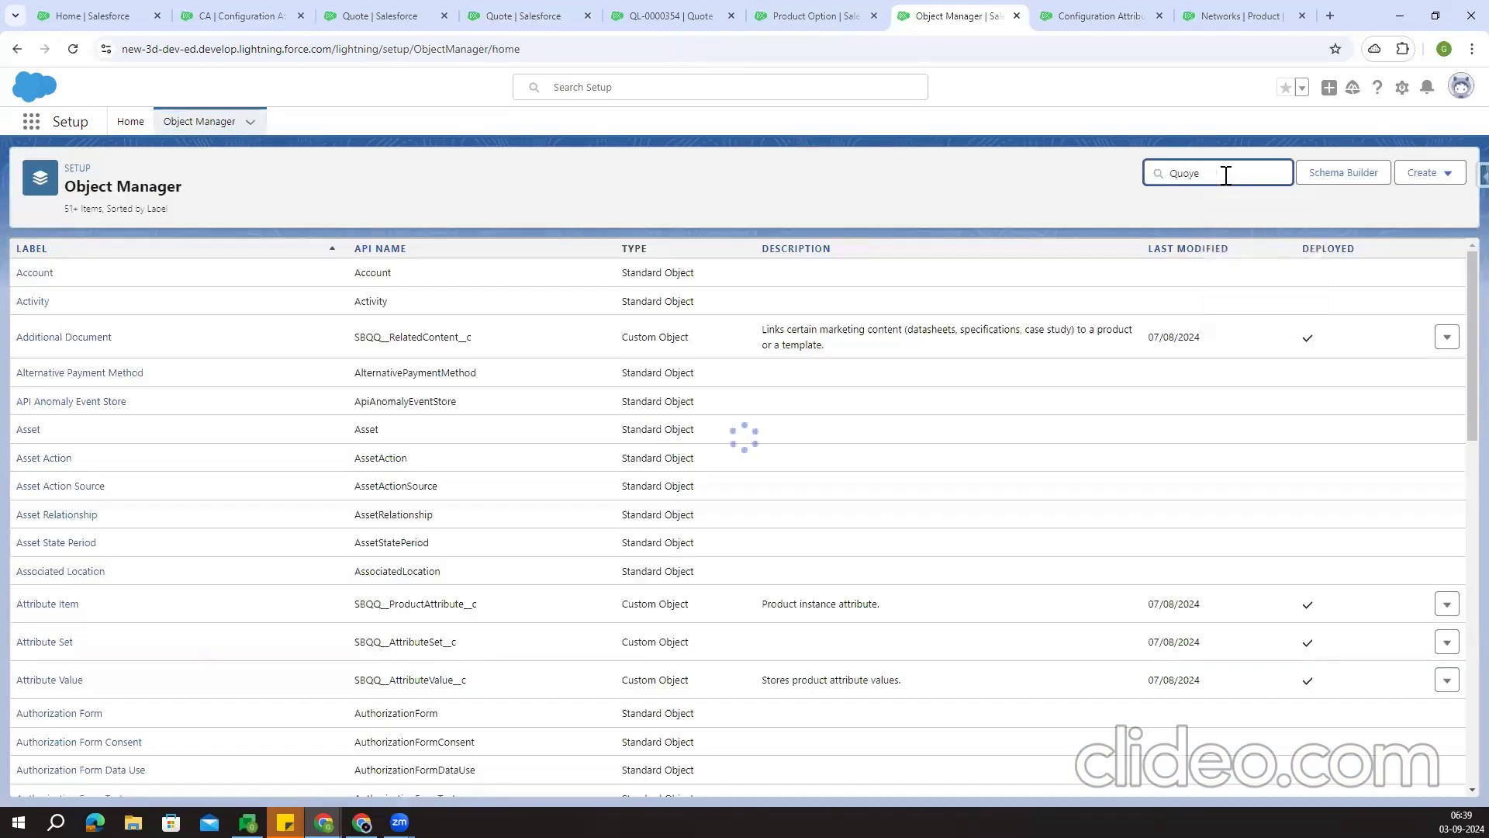
pyautogui.press('BackSpace')
pyautogui.press('BackSpace')
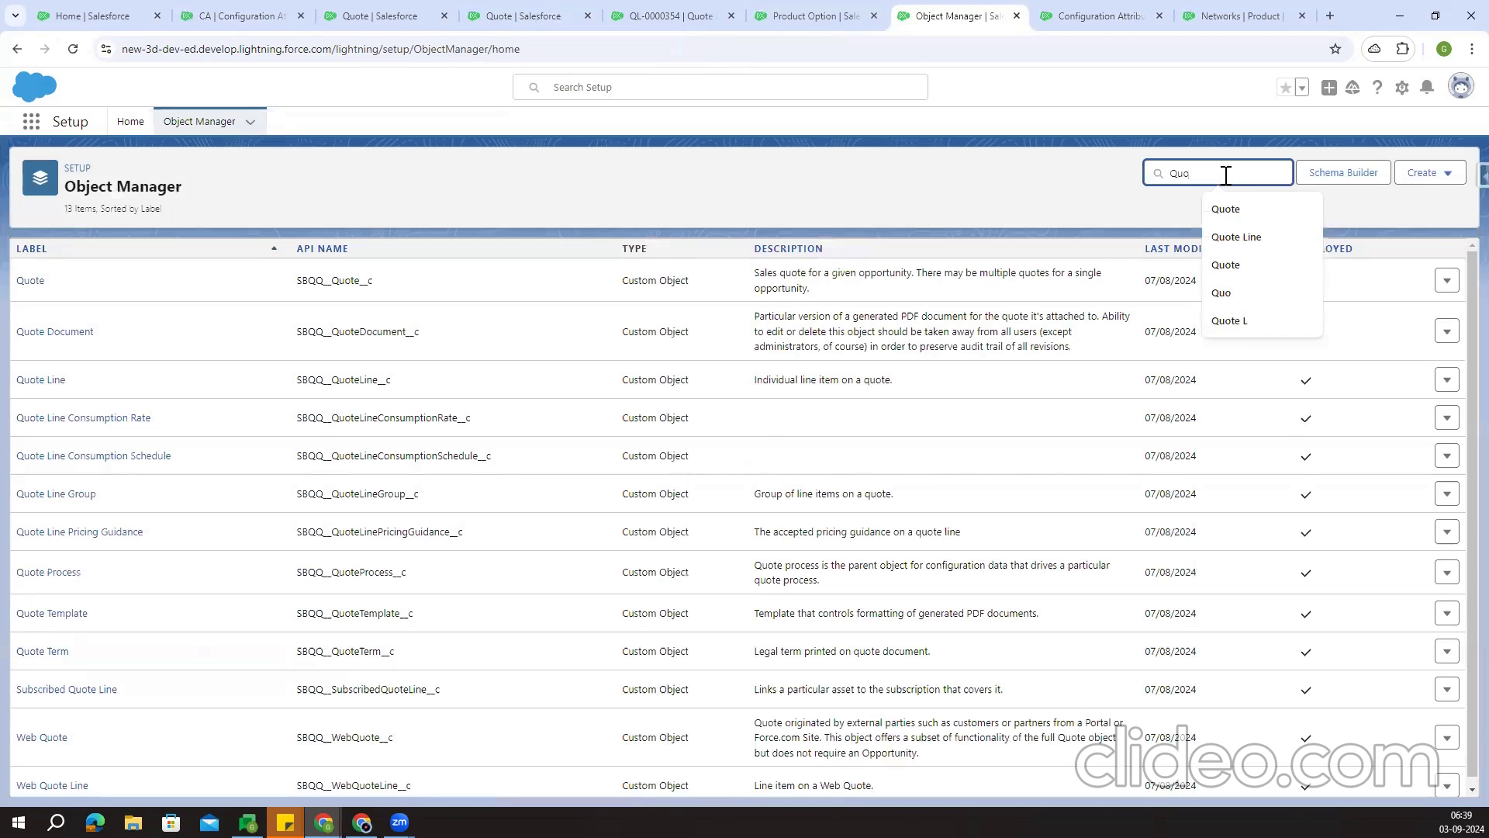
pyautogui.click(1233, 239)
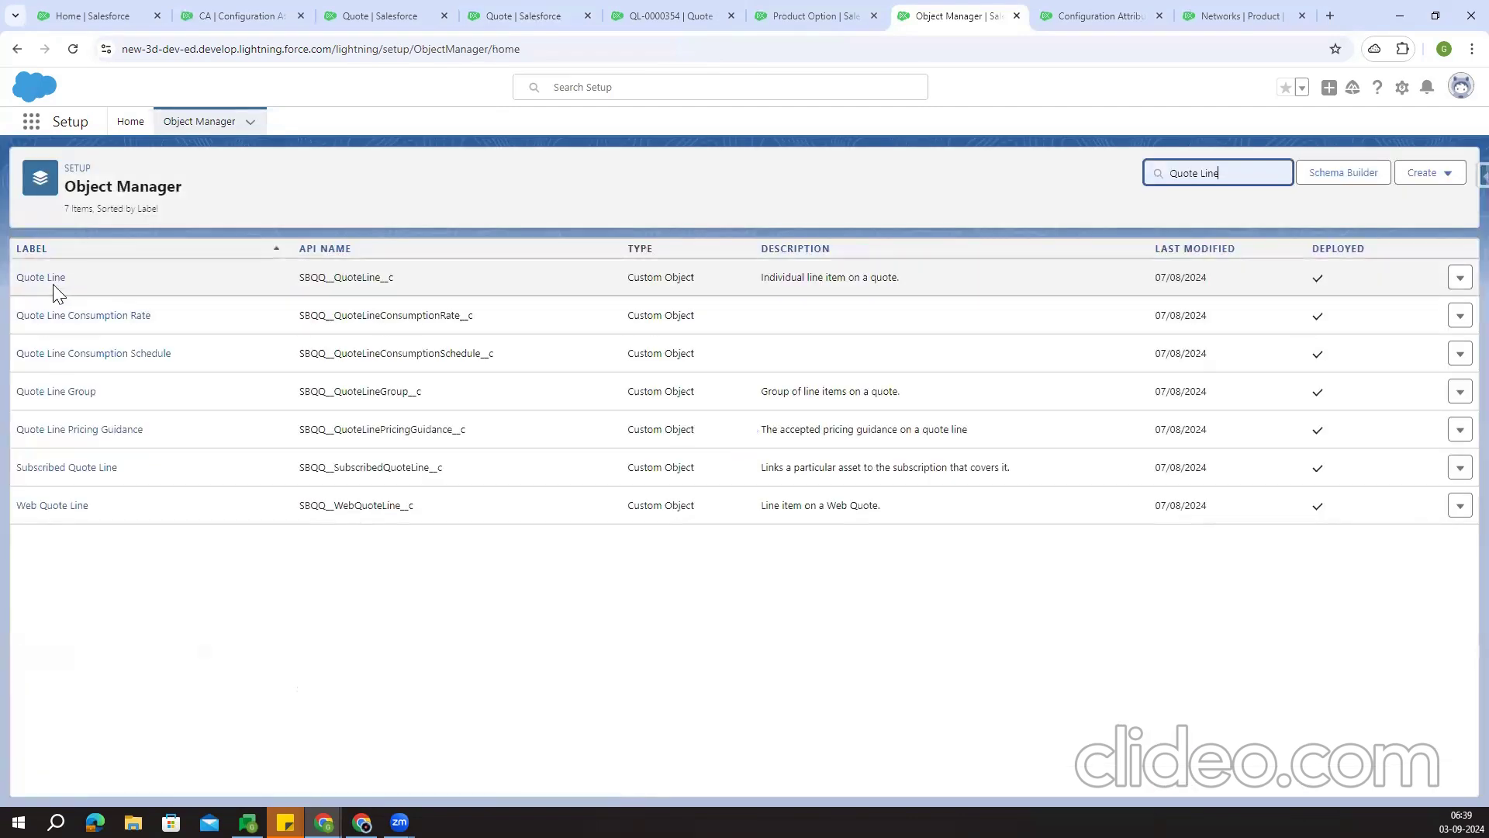
# Open the Quote Line object's fields and start a new custom field of type Picklist
pyautogui.click(52, 281)
pyautogui.click(104, 287)
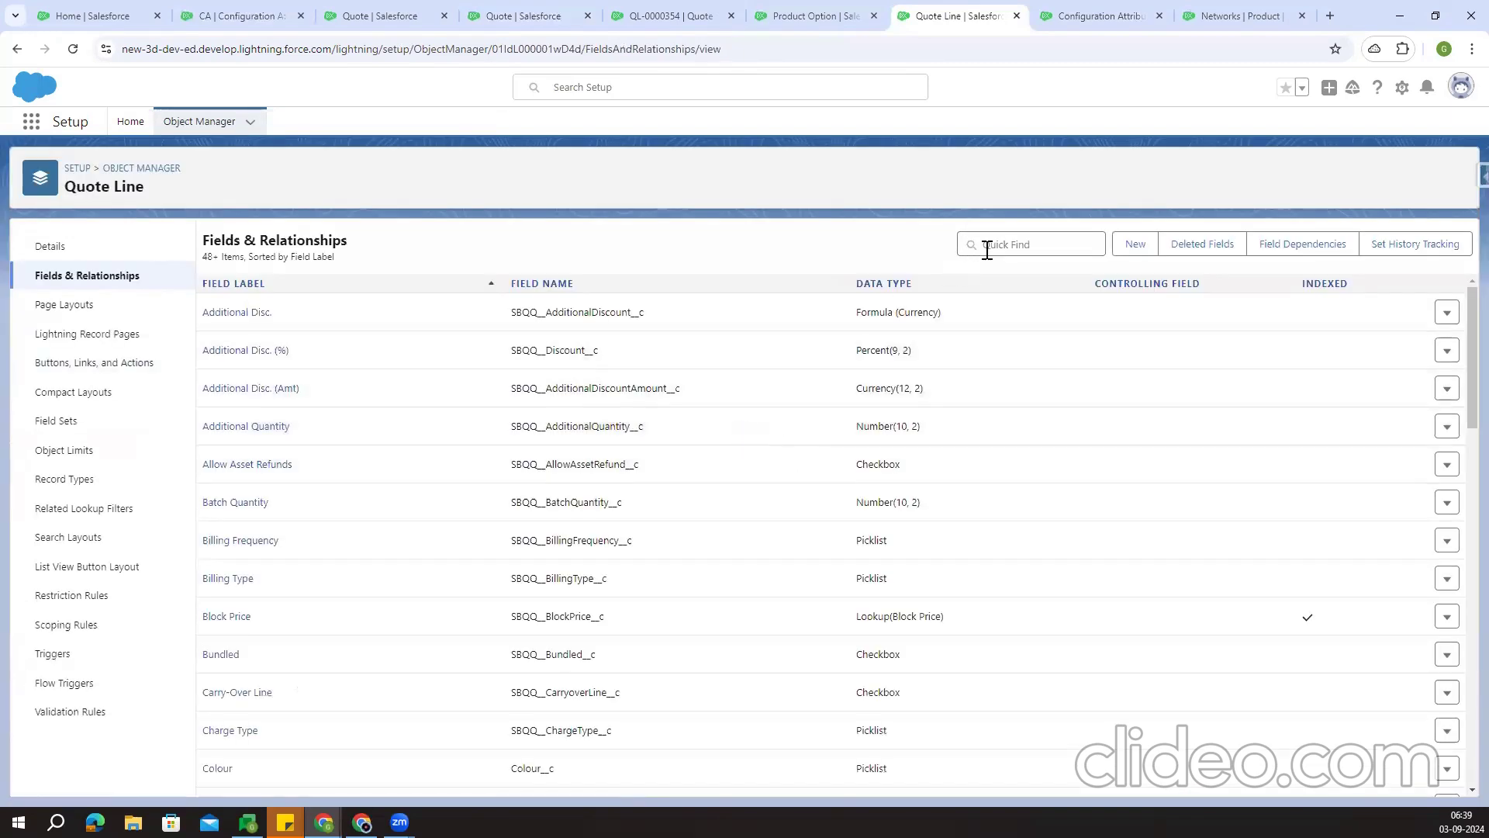
pyautogui.click(987, 250)
pyautogui.click(1136, 248)
pyautogui.scroll(-4, 385, 521)
pyautogui.click(248, 567)
pyautogui.scroll(4, 922, 446)
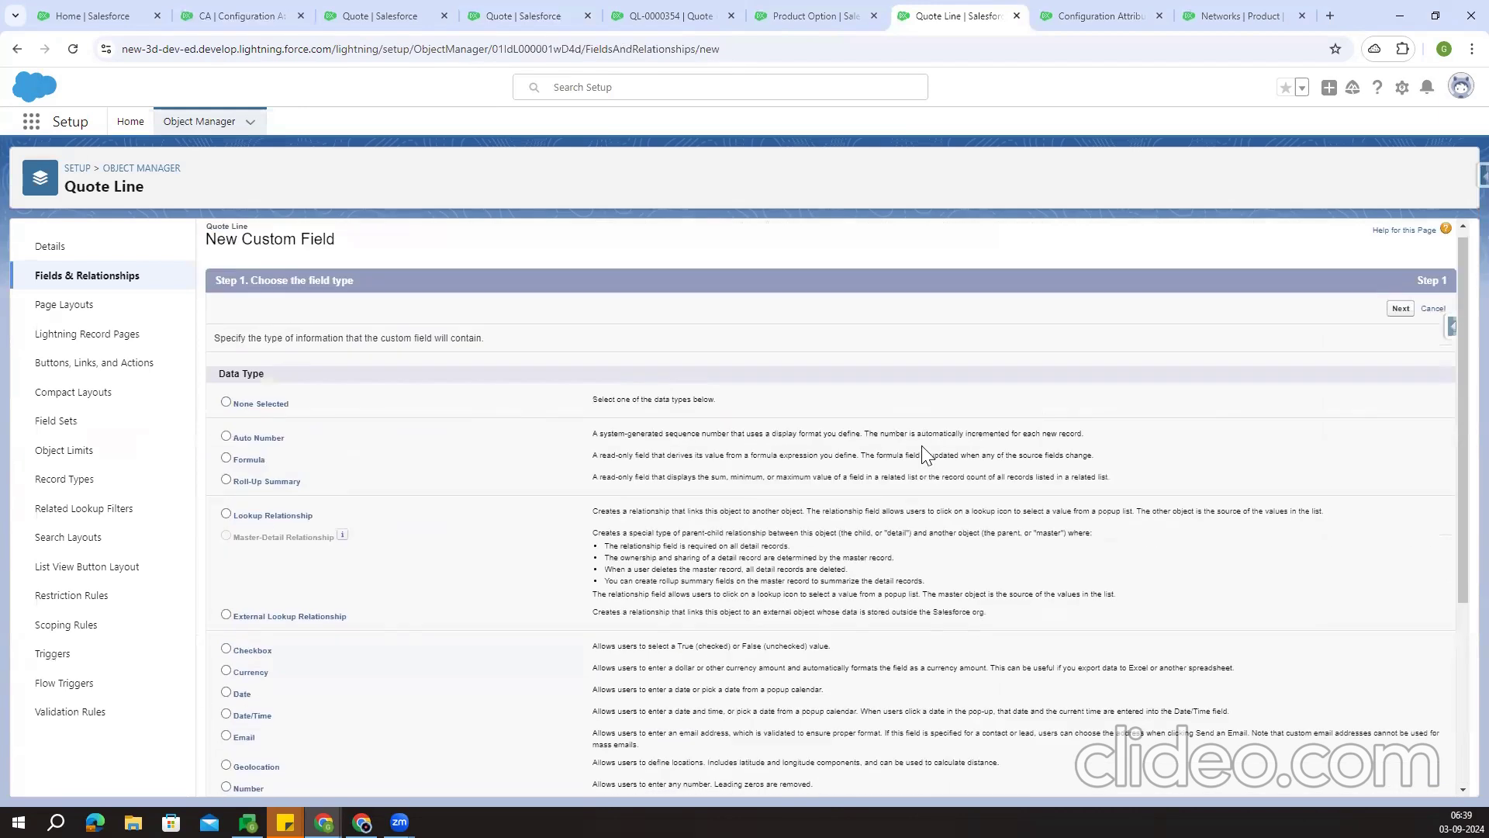
pyautogui.click(1401, 308)
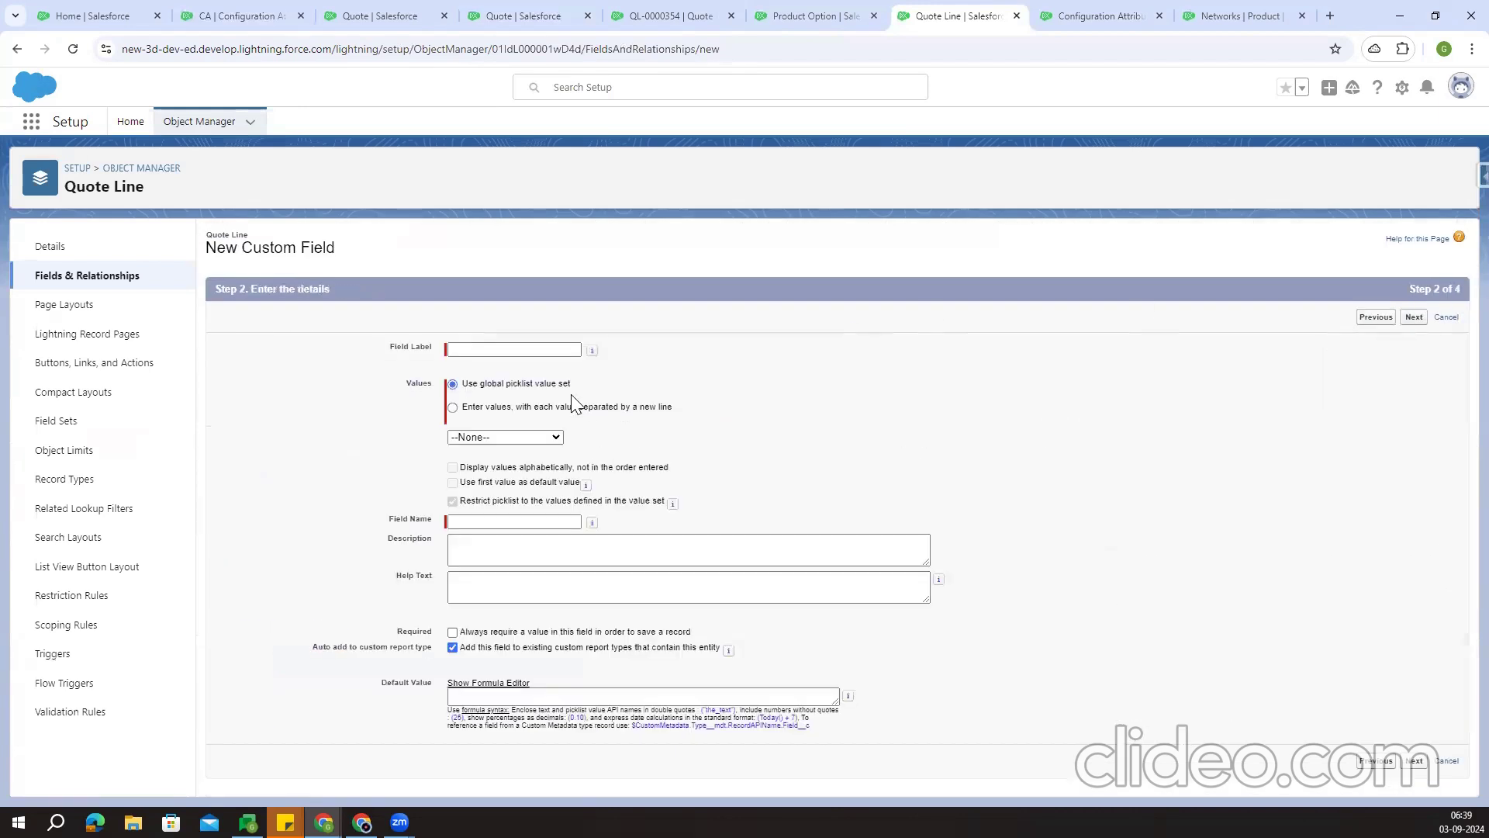
# Label the Quote Line field Size and enter its own picklist values S, M, L, XL and XXL
pyautogui.click(455, 350)
pyautogui.write('Size')
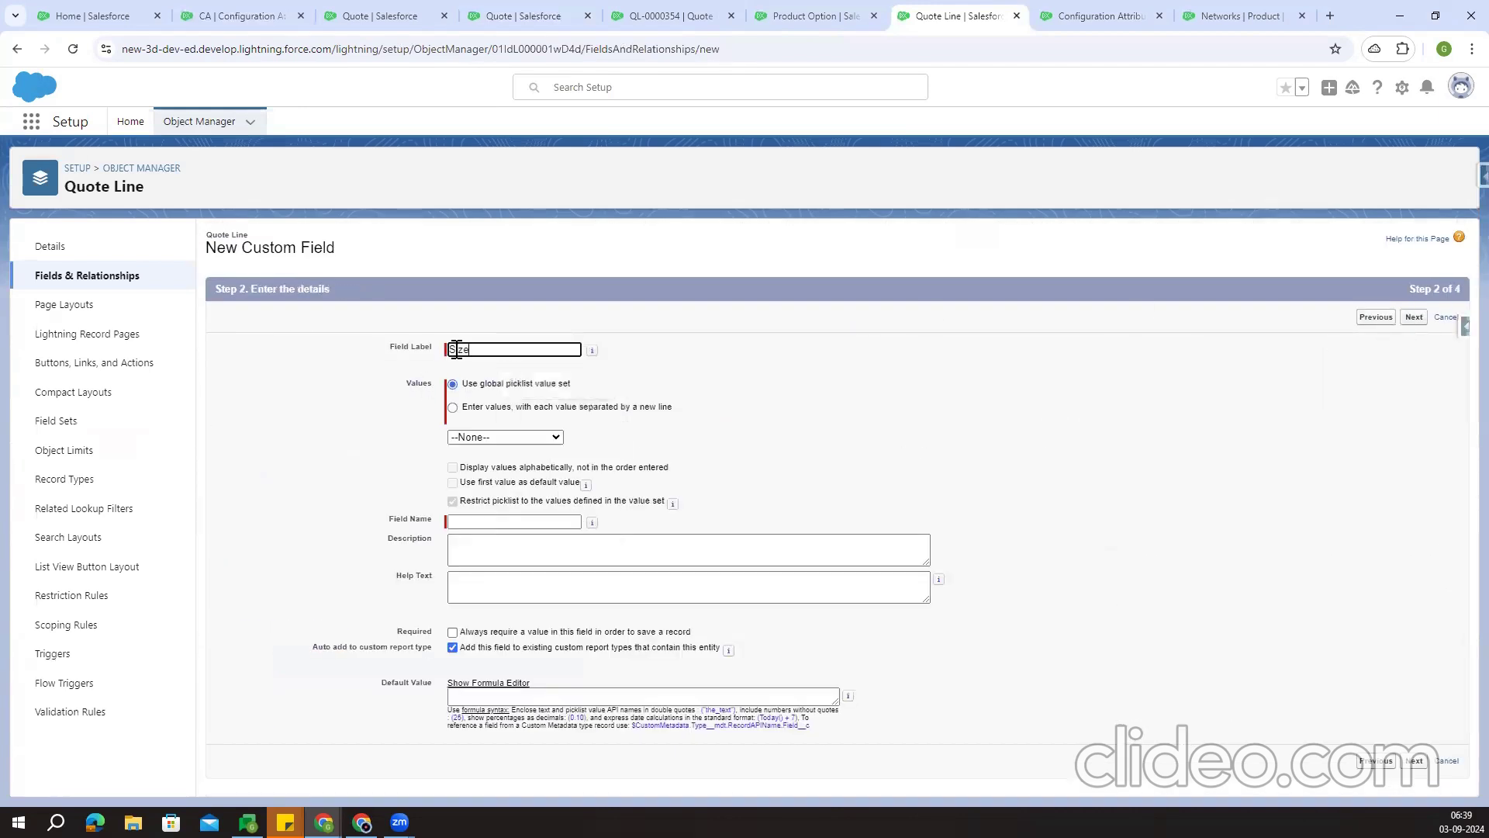
pyautogui.click(460, 411)
pyautogui.click(486, 482)
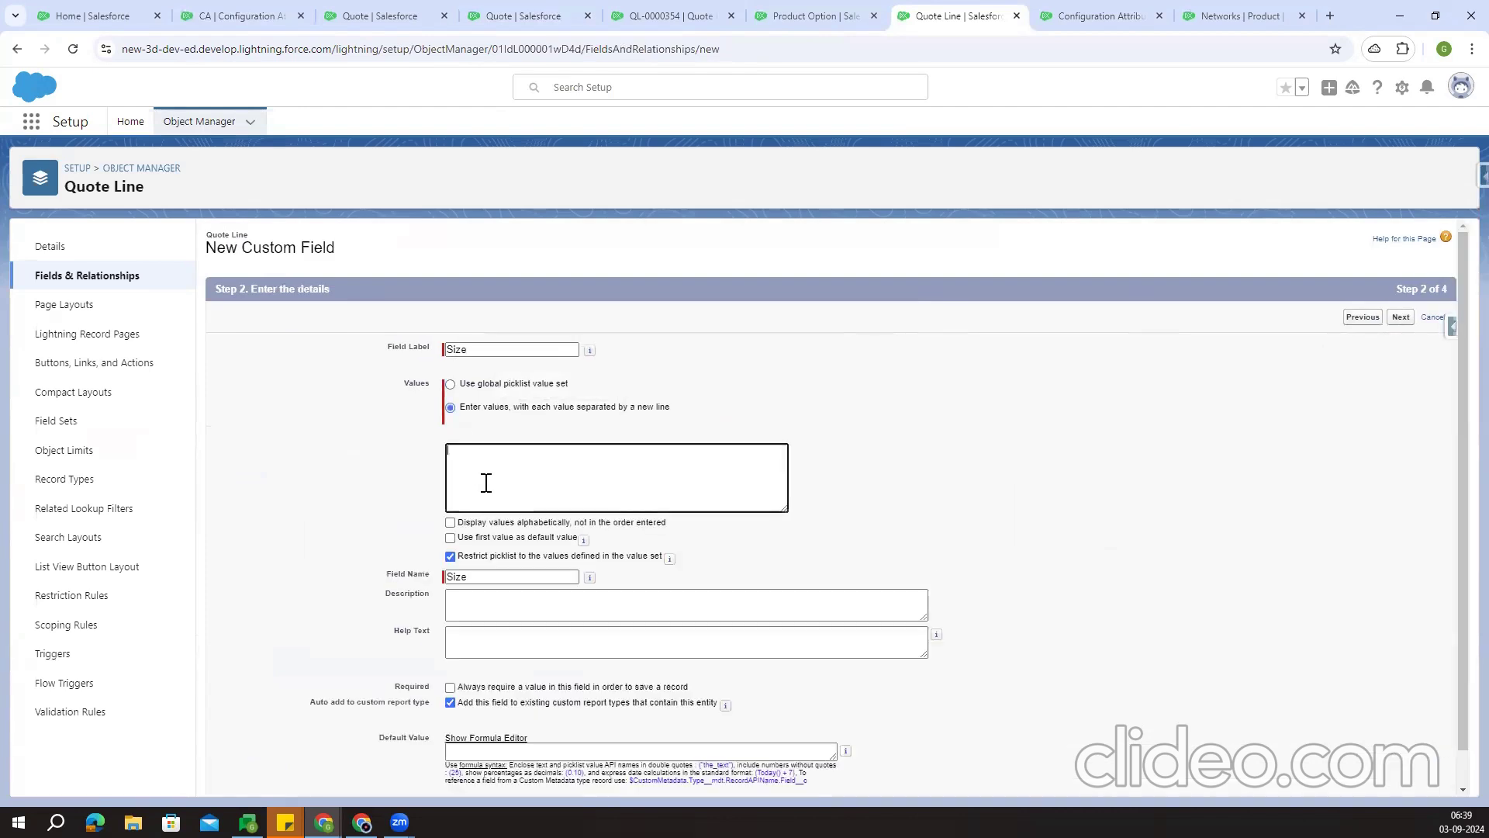
pyautogui.write('S M L XL XXL')
# Make the Quote Line Size field read-only for all profiles, keep the default page layout and save the field
pyautogui.click(1395, 318)
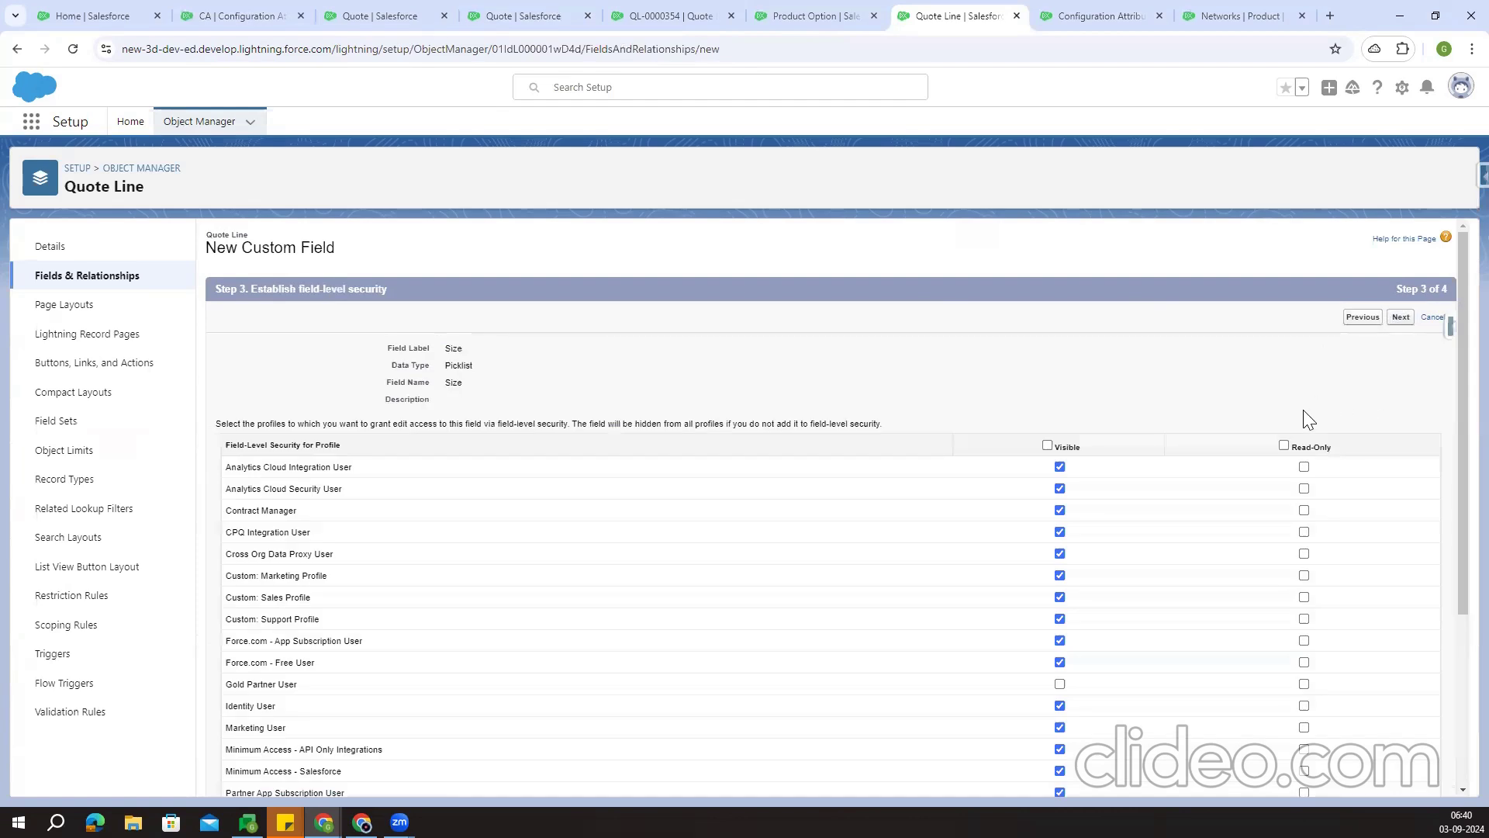
pyautogui.click(1283, 445)
pyautogui.click(1401, 317)
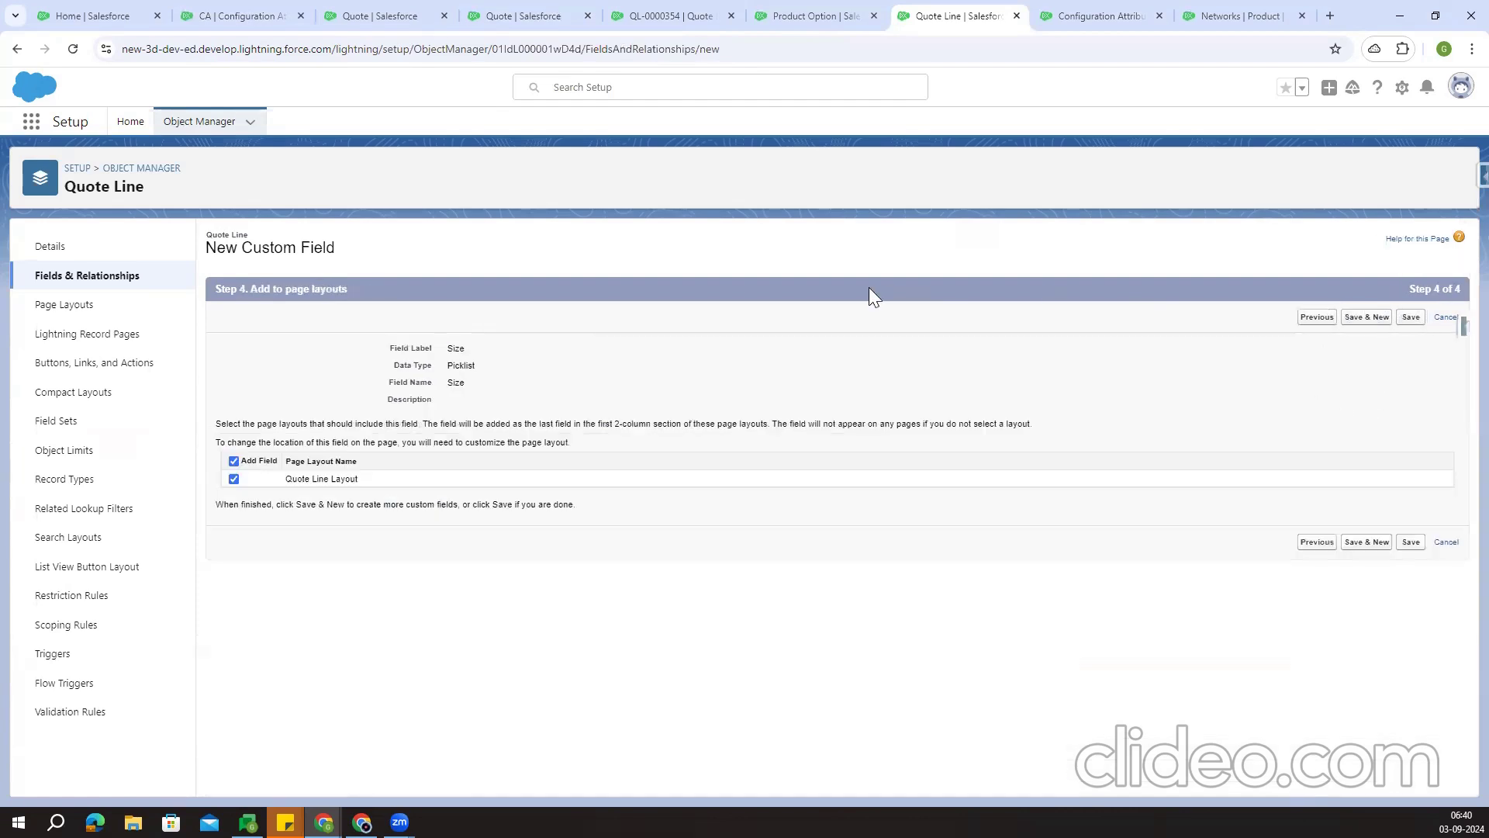
pyautogui.click(1410, 317)
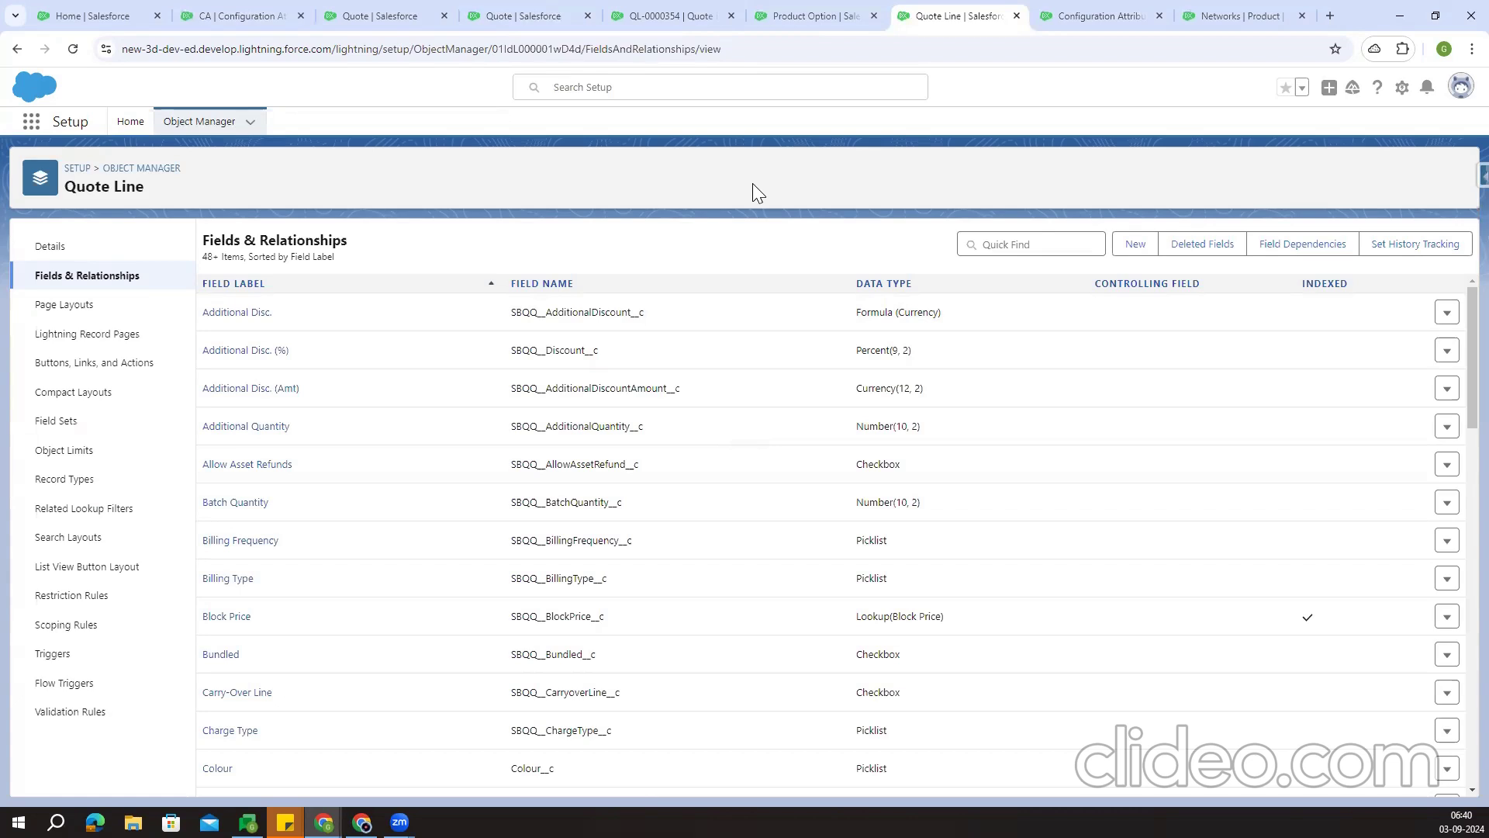
pyautogui.click(620, 12)
pyautogui.click(569, 11)
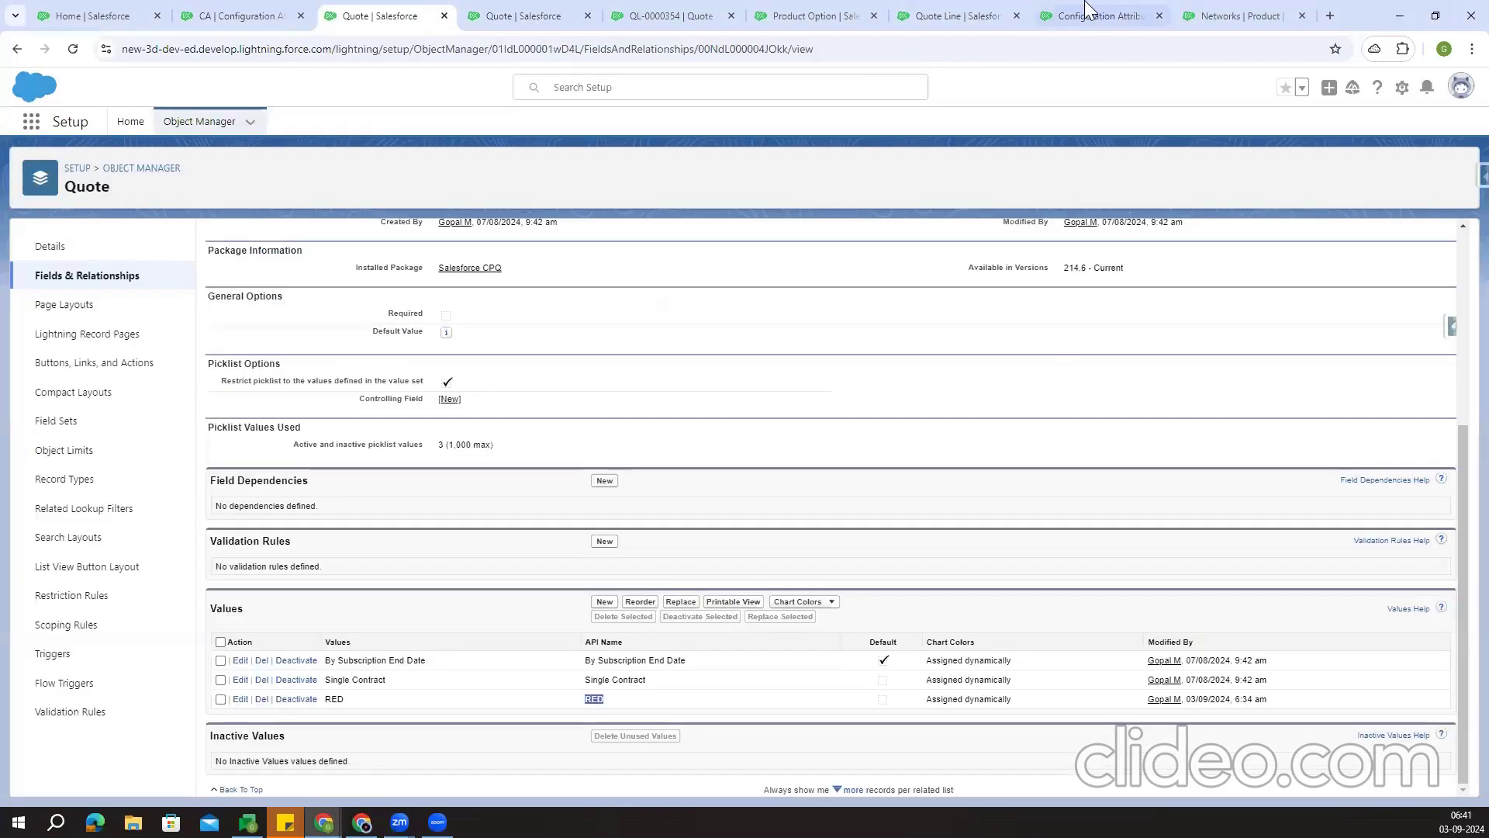
pyautogui.click(911, 8)
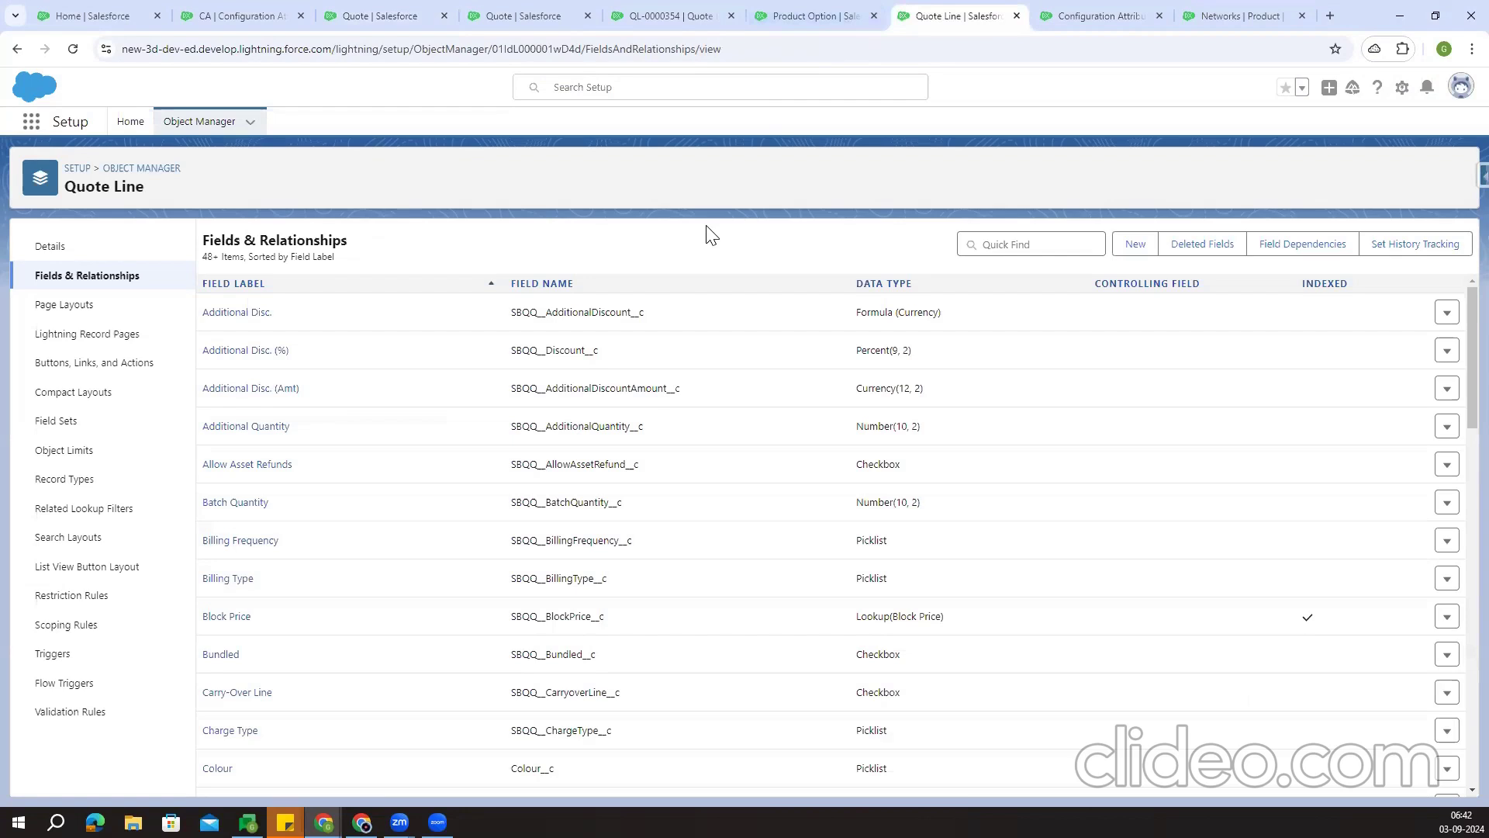
pyautogui.click(505, 10)
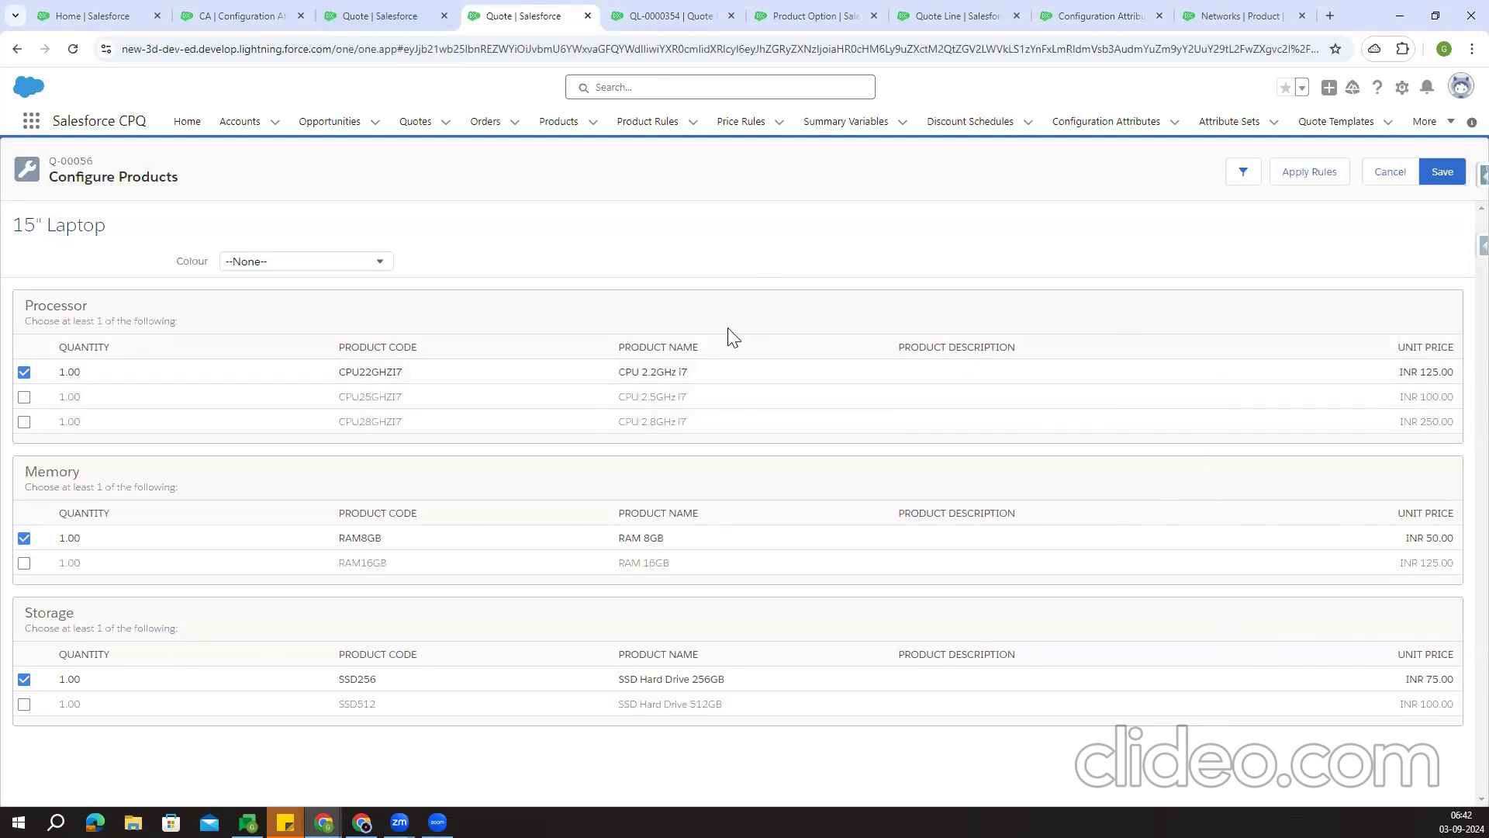
pyautogui.click(667, 15)
# Open the OptionConfiguration field set of the Product Option object
pyautogui.click(776, 16)
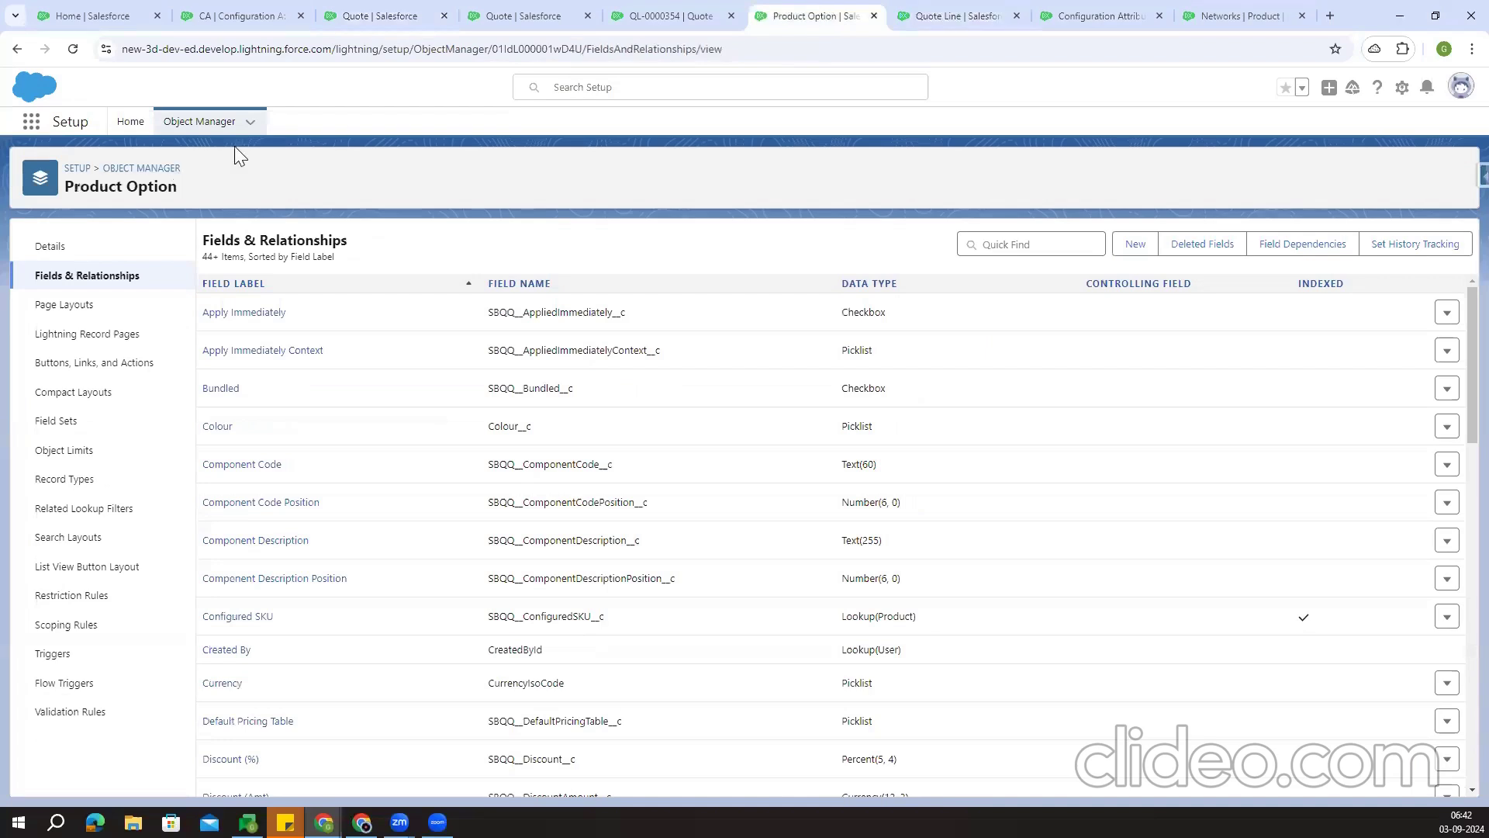
pyautogui.click(72, 424)
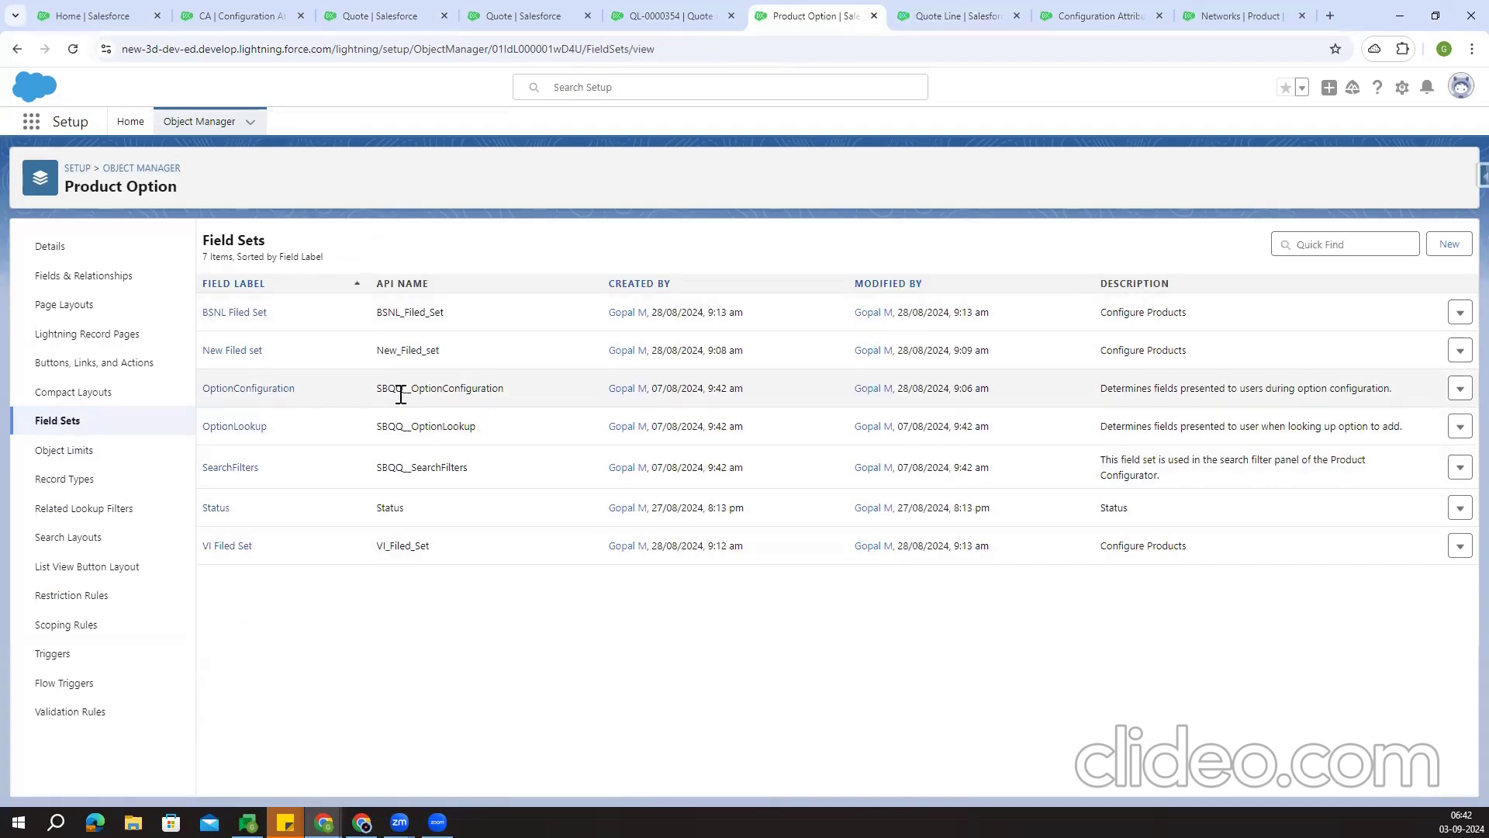
pyautogui.click(250, 389)
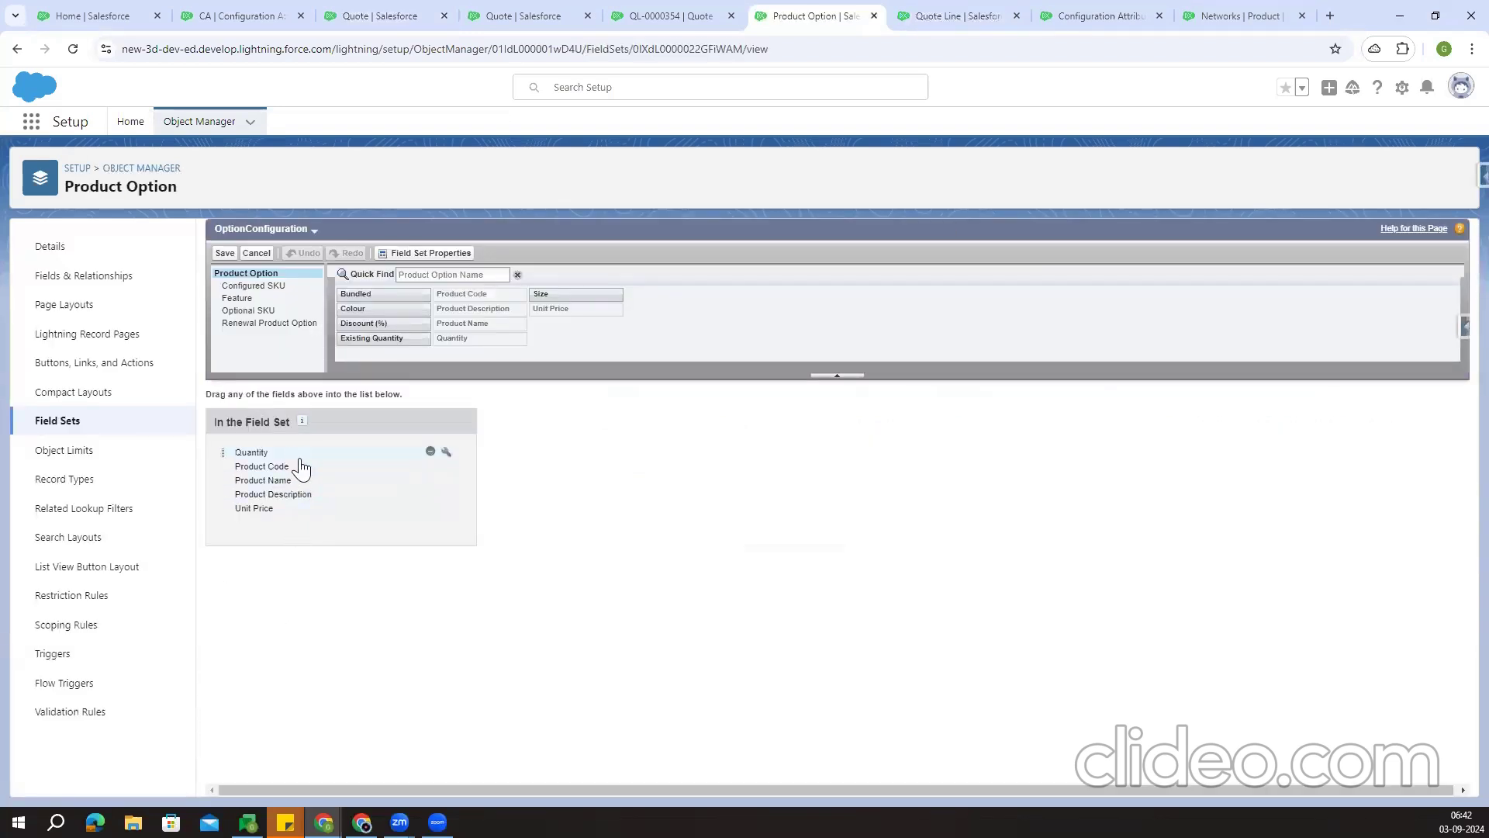
# Add the Size field between Product Name and Product Description in the OptionConfiguration field set and save it
pyautogui.click(388, 10)
pyautogui.click(481, 14)
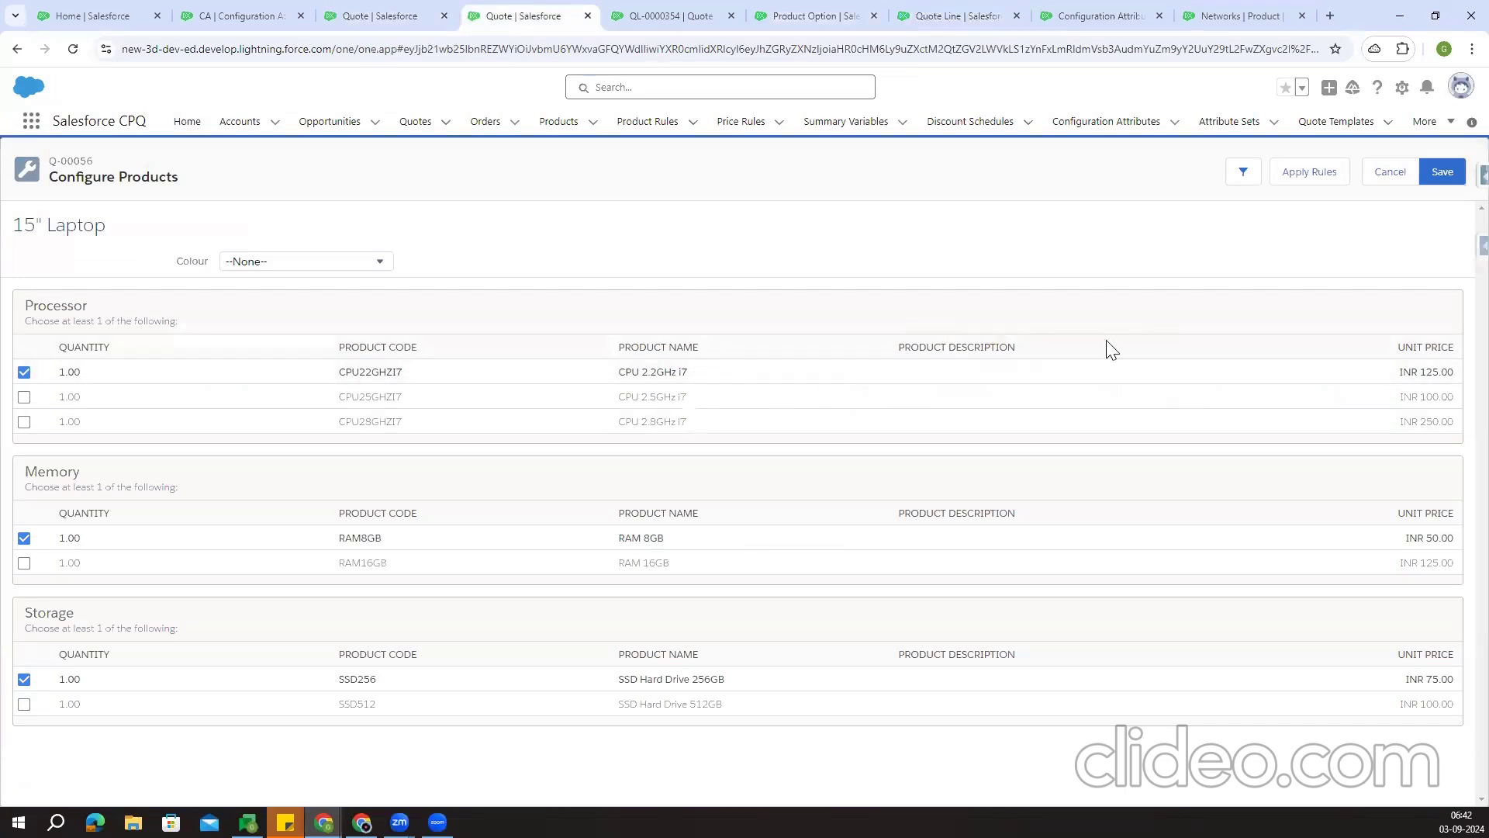
pyautogui.click(857, 14)
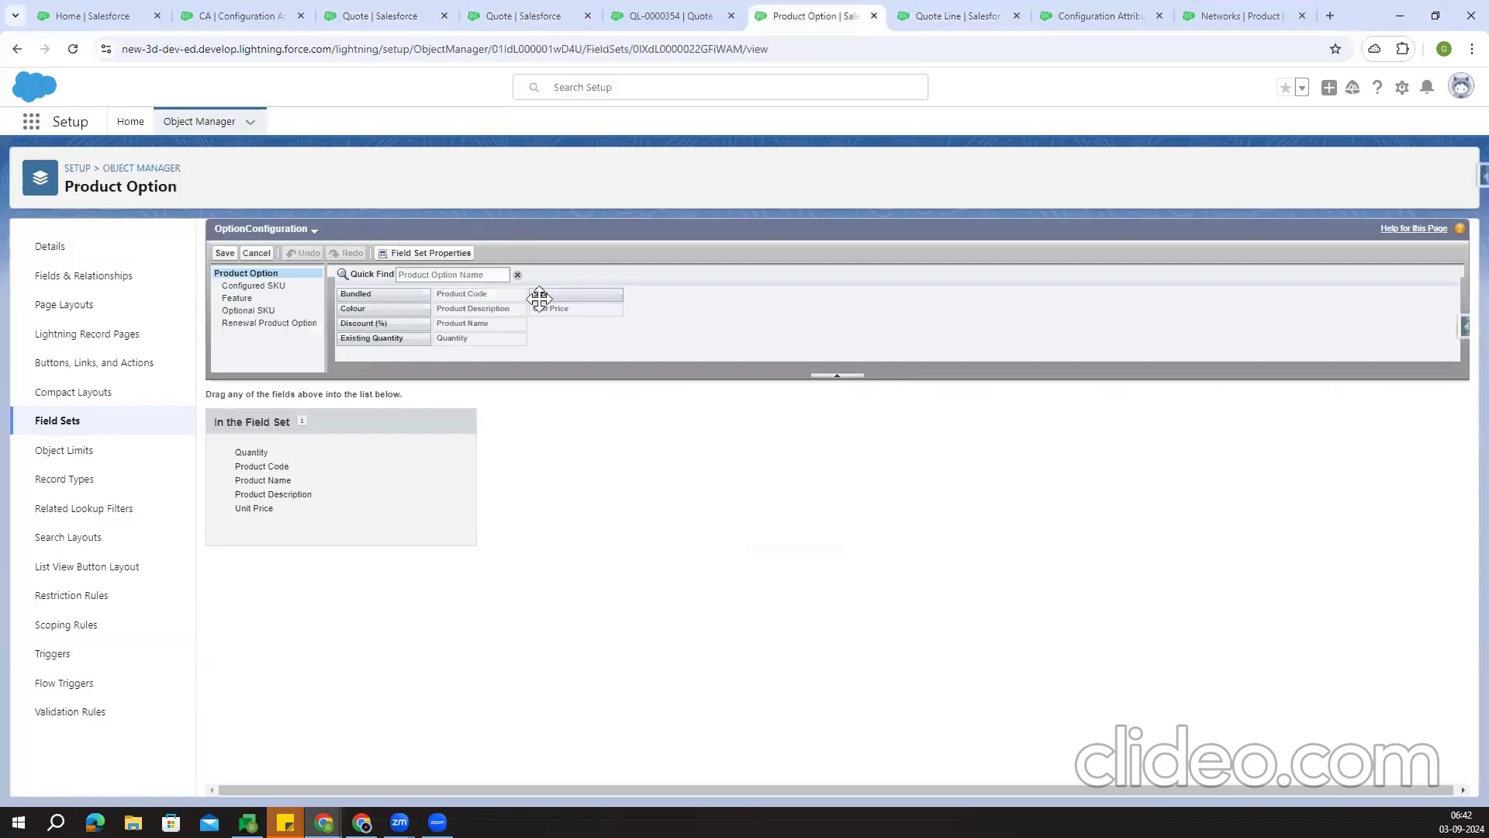
pyautogui.moveTo(539, 298); pyautogui.dragTo(287, 499)
pyautogui.click(224, 253)
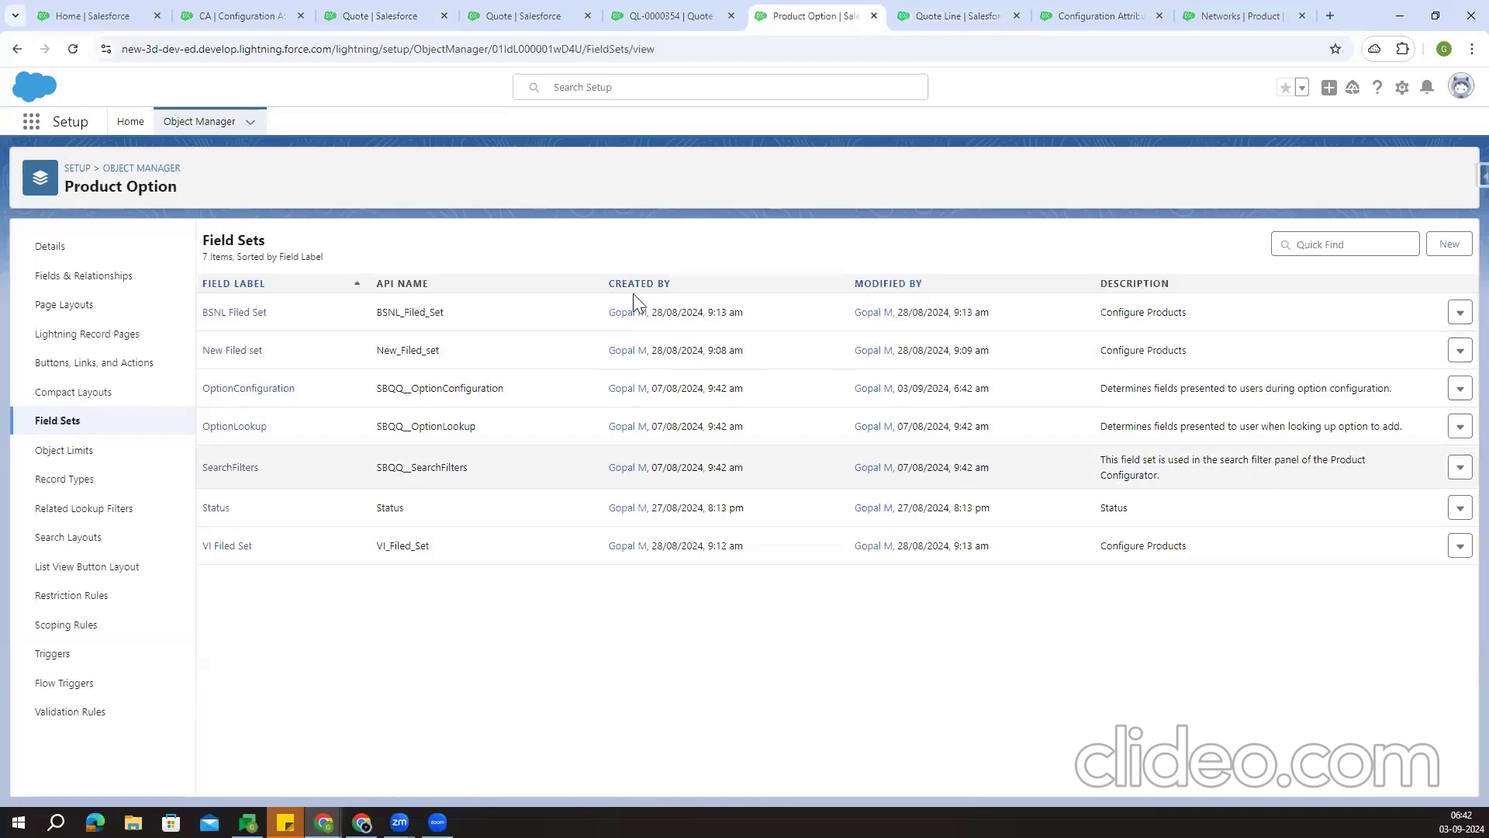
# Reload the quote's line editor, open product selection and search the products for 15
pyautogui.click(523, 16)
pyautogui.click(73, 56)
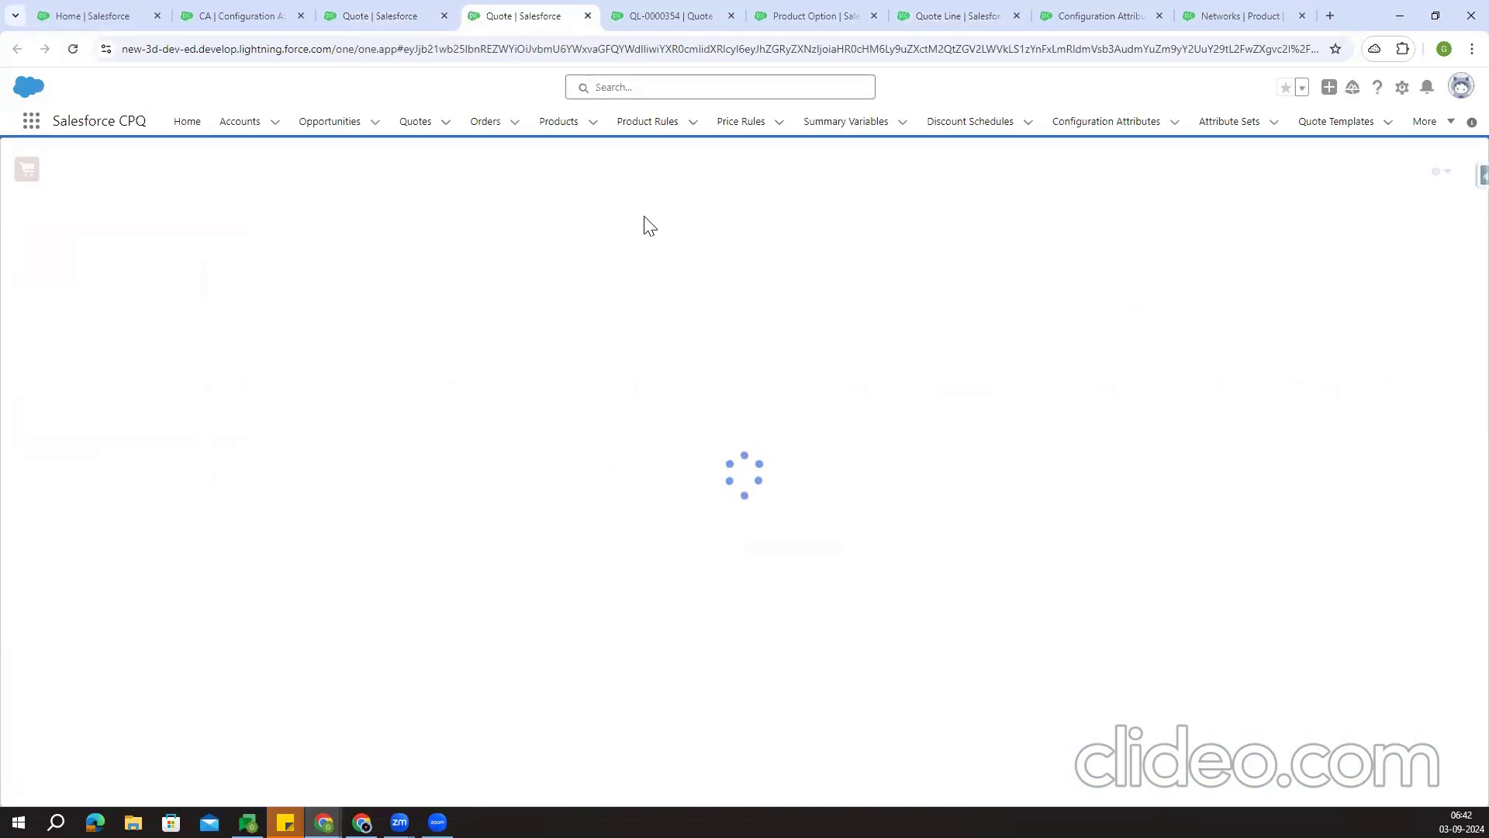
pyautogui.click(862, 180)
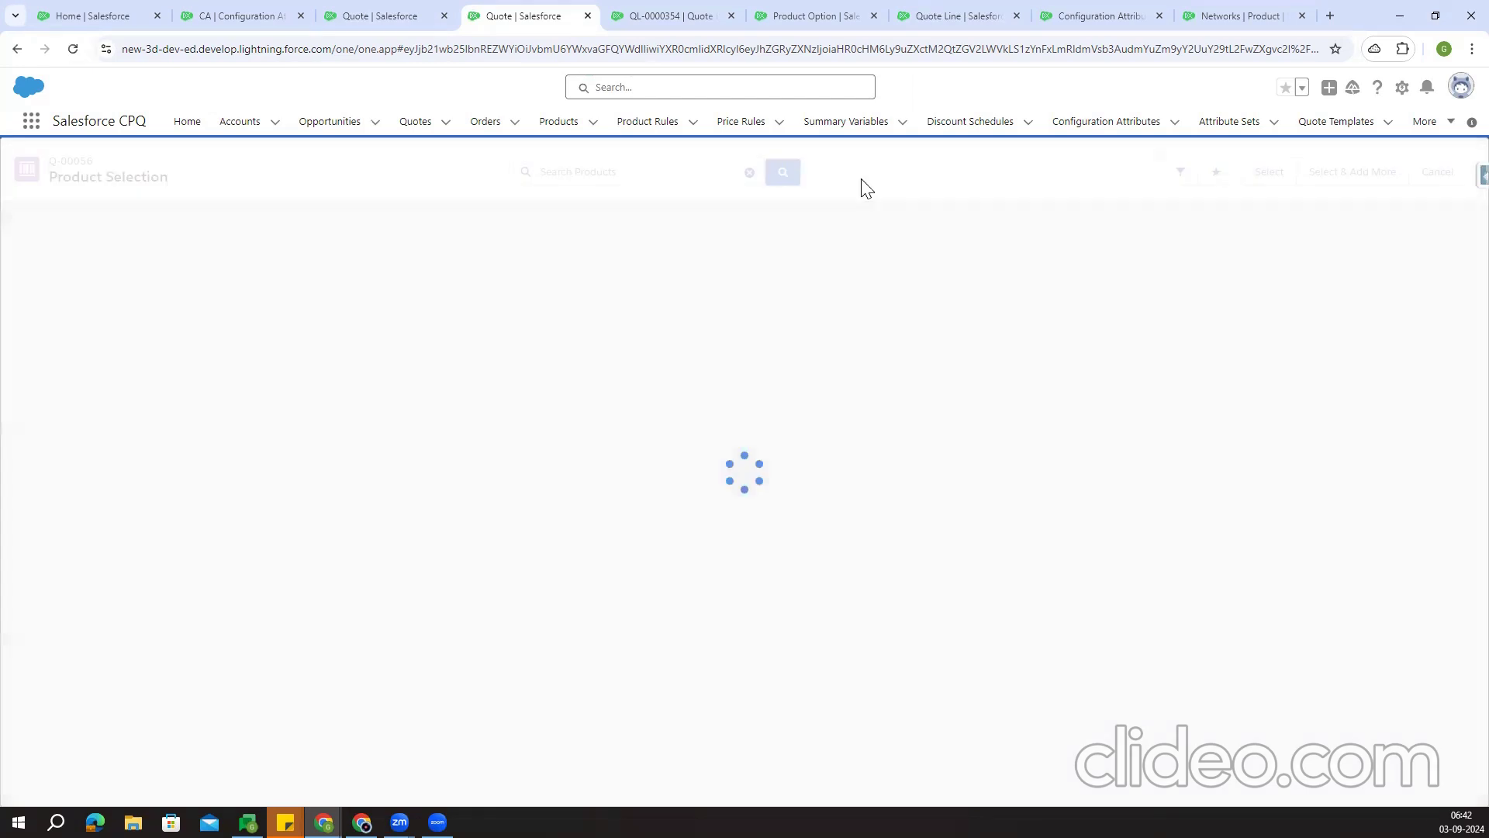
pyautogui.click(683, 171)
pyautogui.write('15')
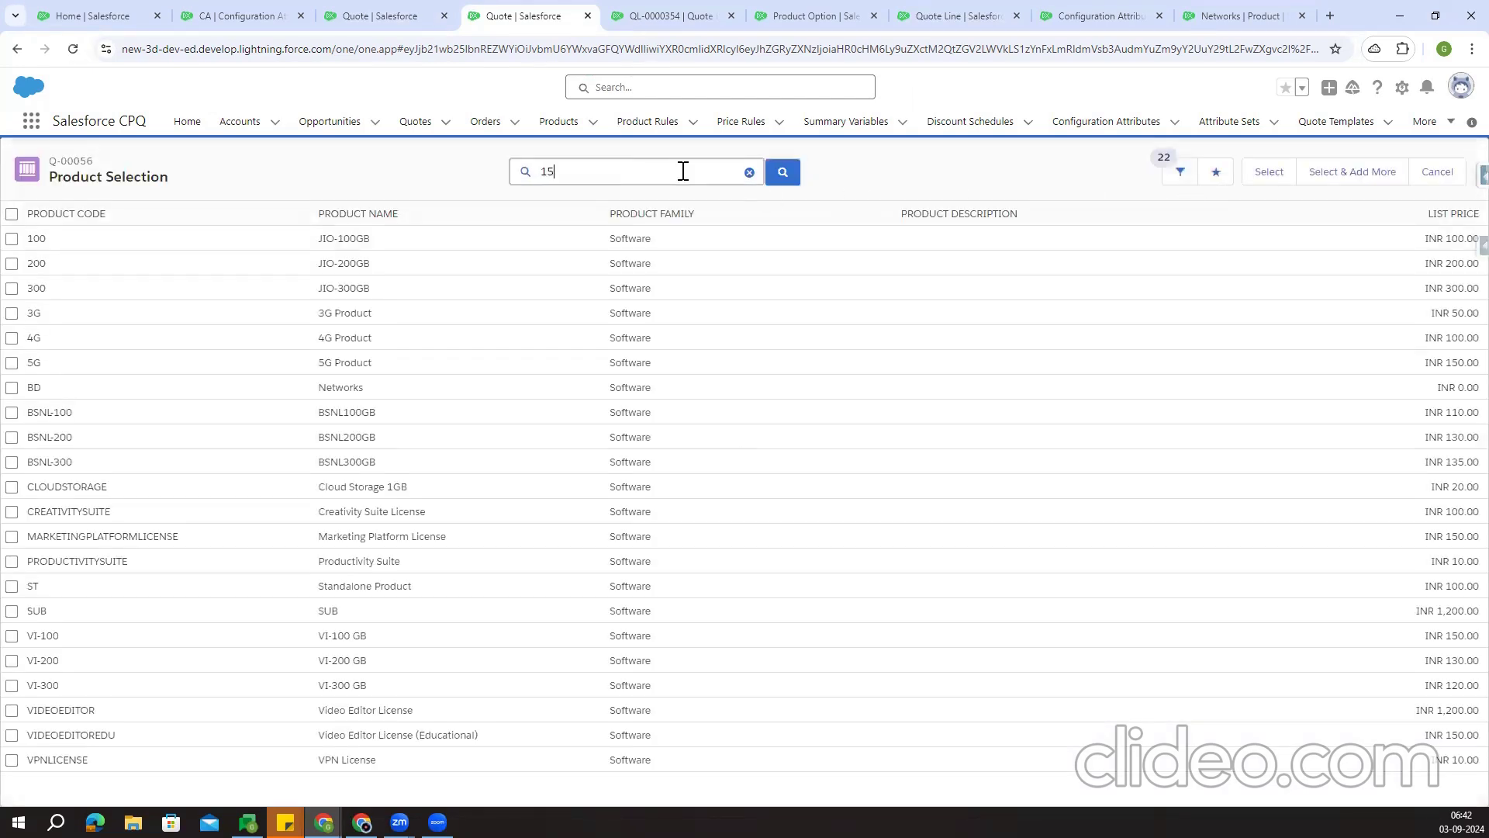
pyautogui.press('Return')
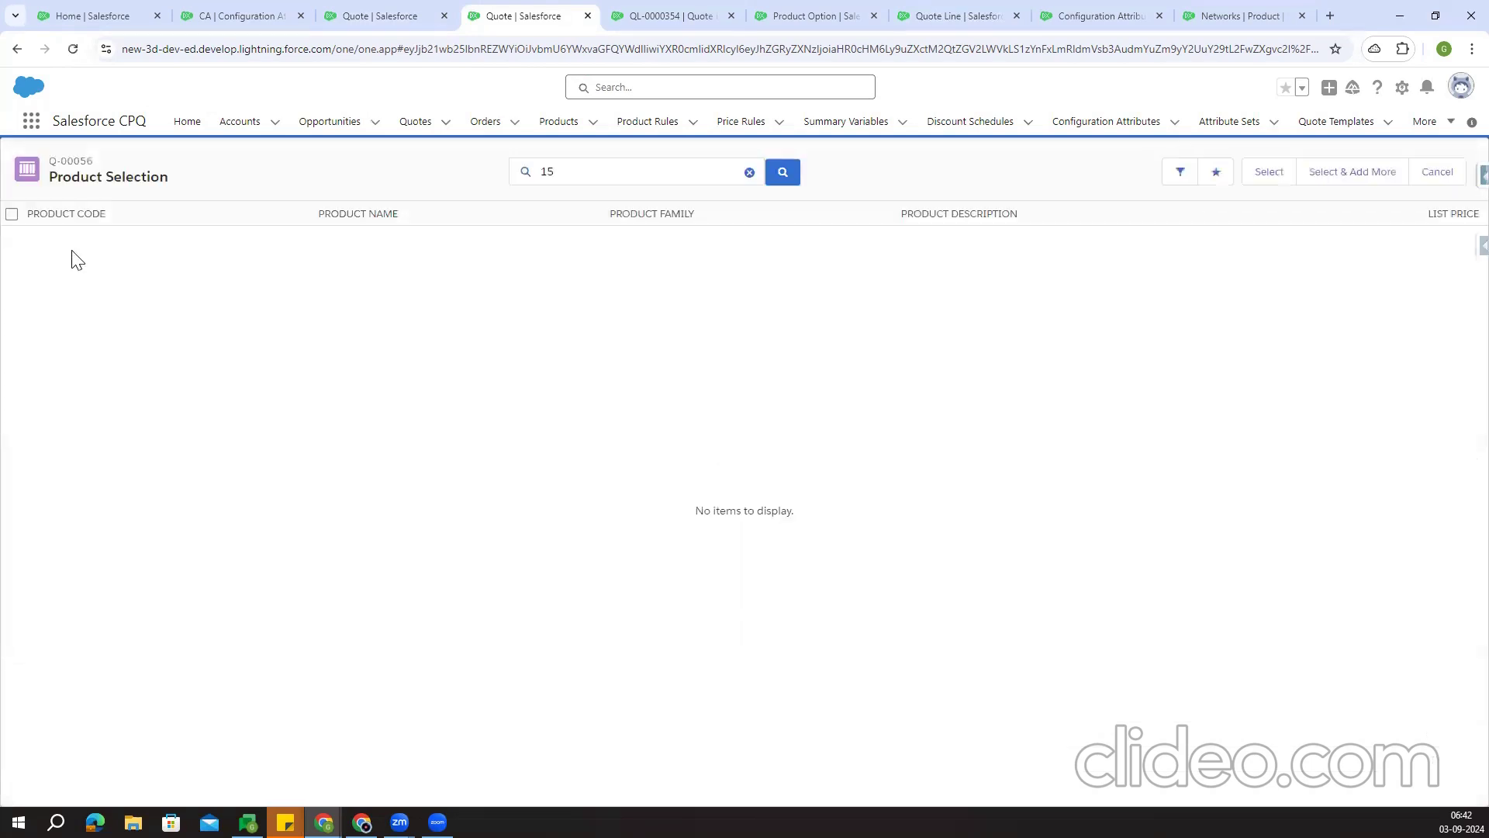
# Adjust the product filter to include the 15" Laptop and select the laptop for configuration
pyautogui.click(1179, 172)
pyautogui.click(1331, 304)
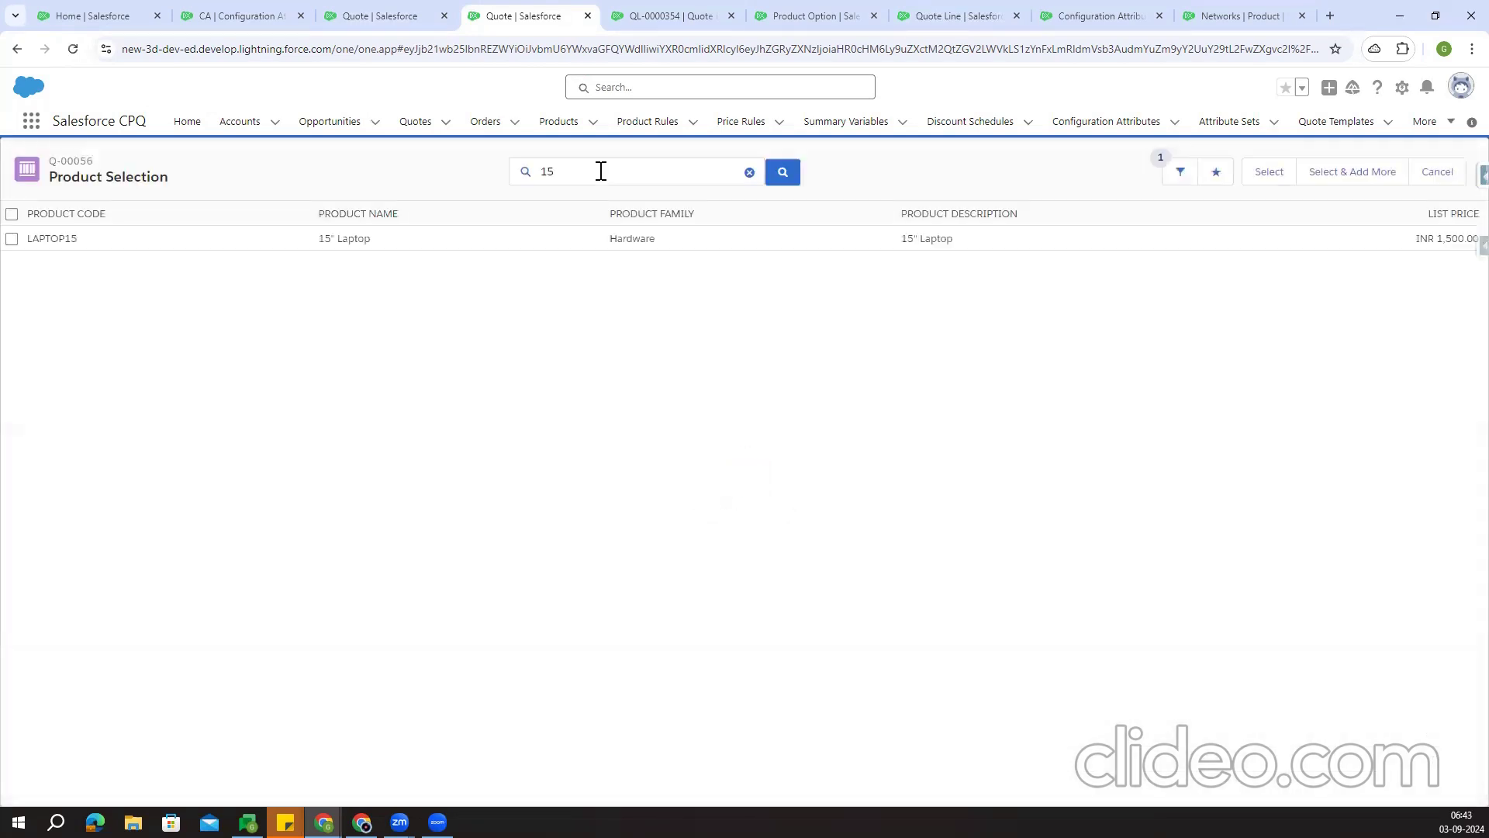
pyautogui.click(11, 238)
pyautogui.click(1272, 172)
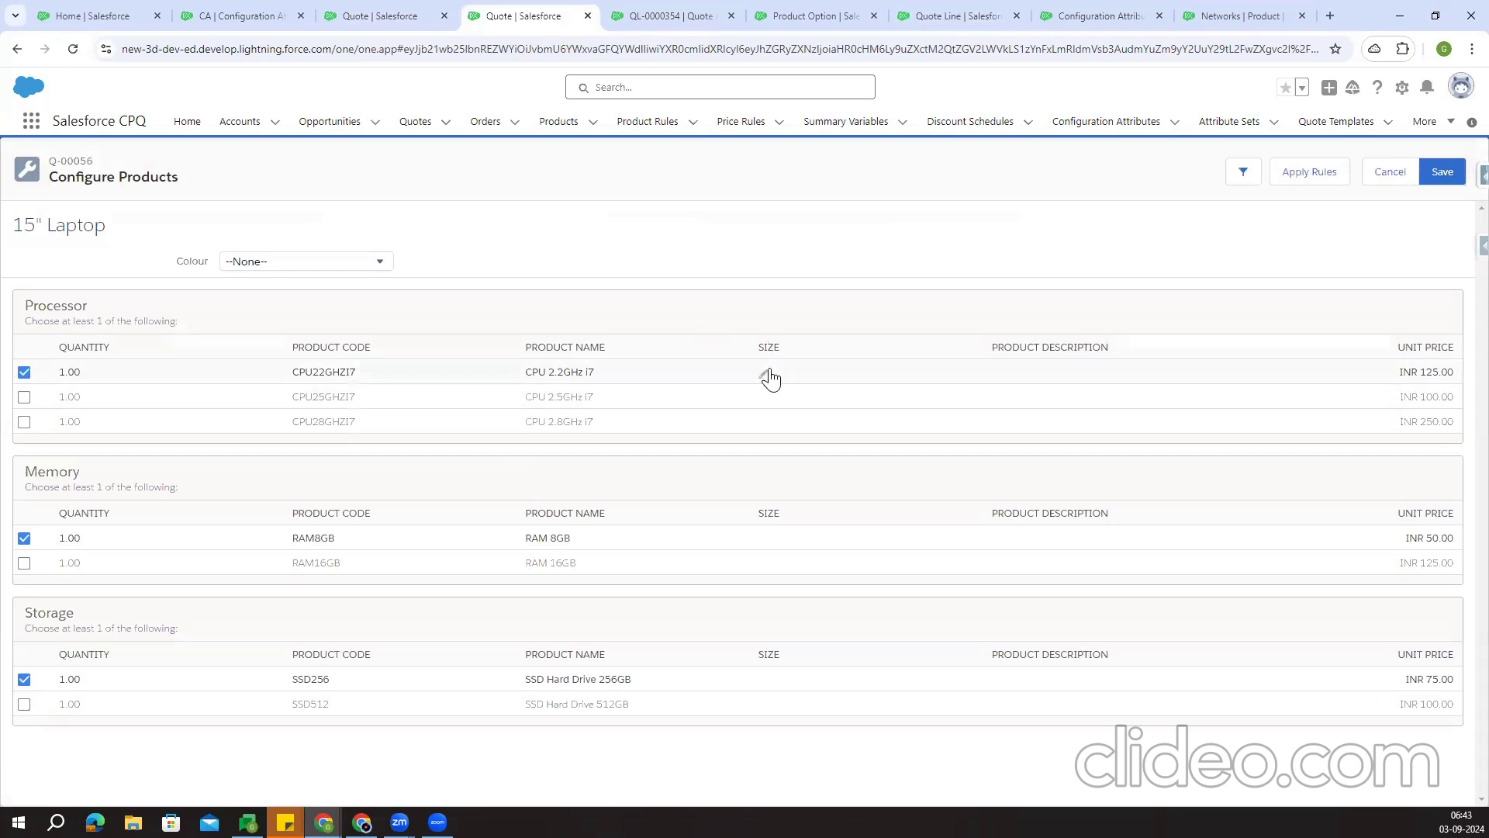
# Switch the laptop's Colour attribute to RED and back to --None--
pyautogui.click(251, 263)
pyautogui.click(258, 296)
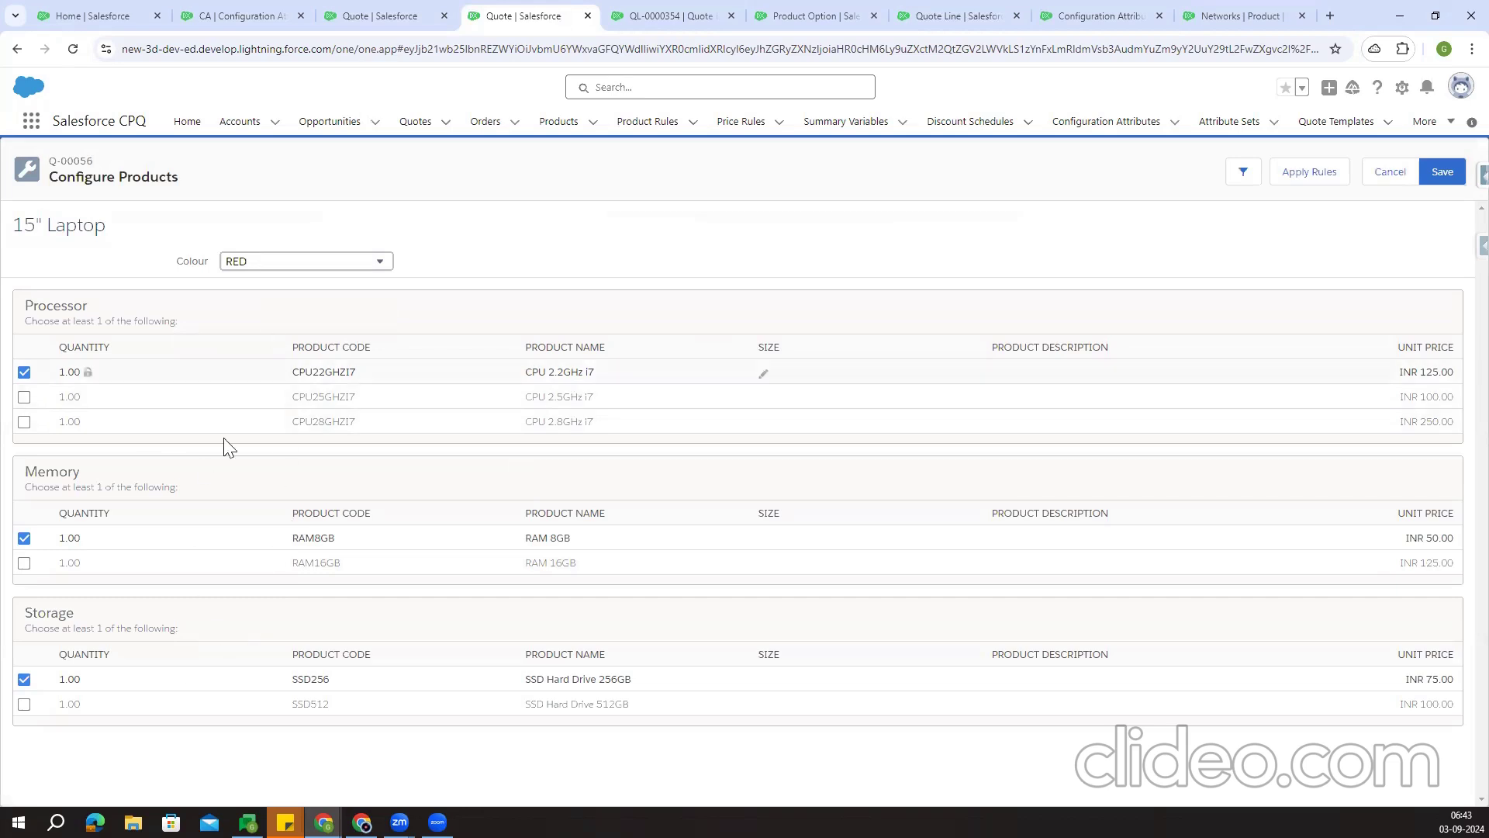
pyautogui.click(312, 263)
pyautogui.click(288, 281)
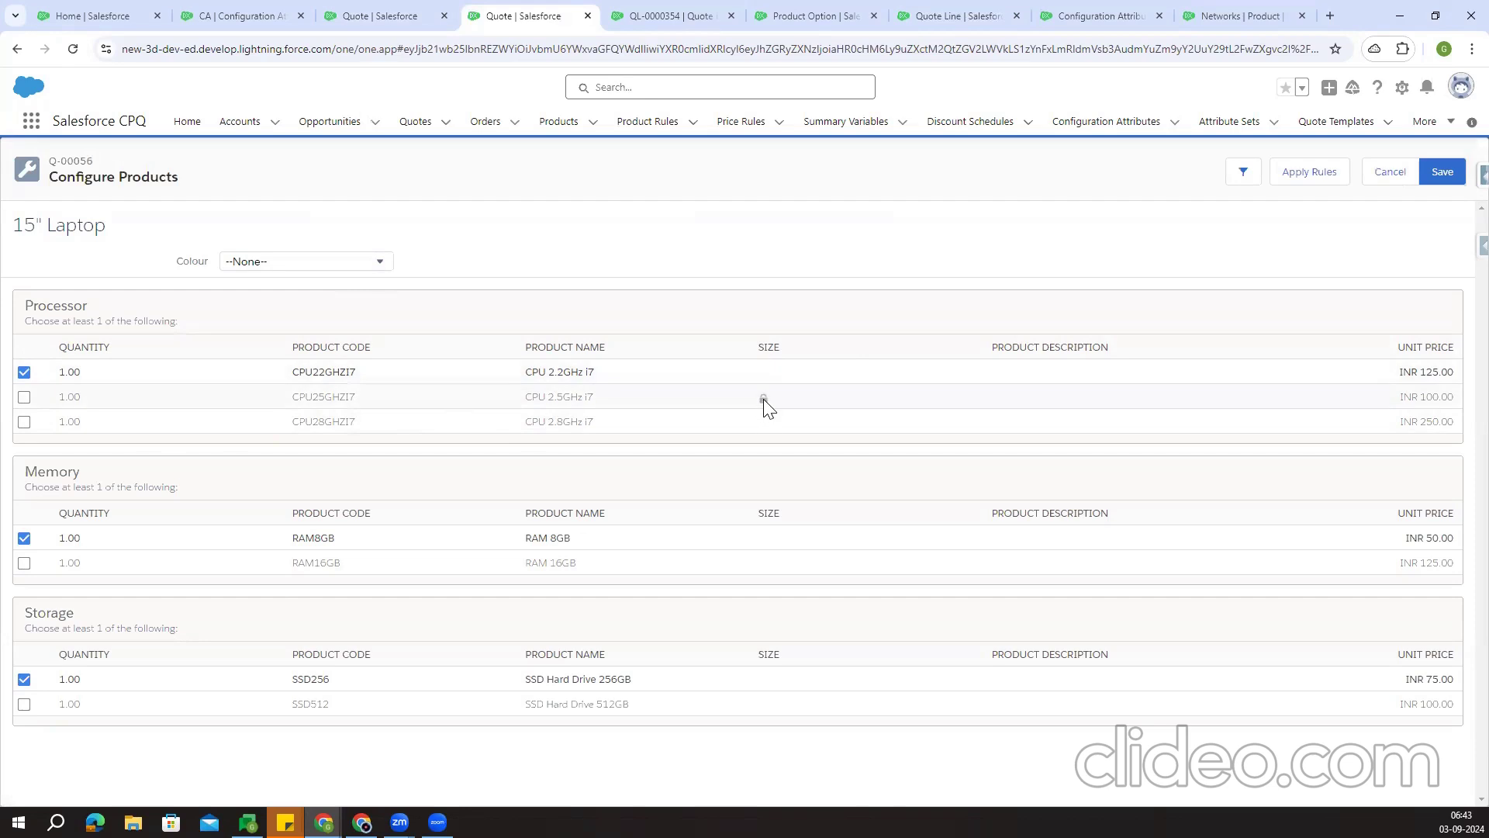
# Include CPU 2.5GHz i7 and CPU 2.8GHz i7 in the laptop's Processor options
pyautogui.scroll(5, 763, 398)
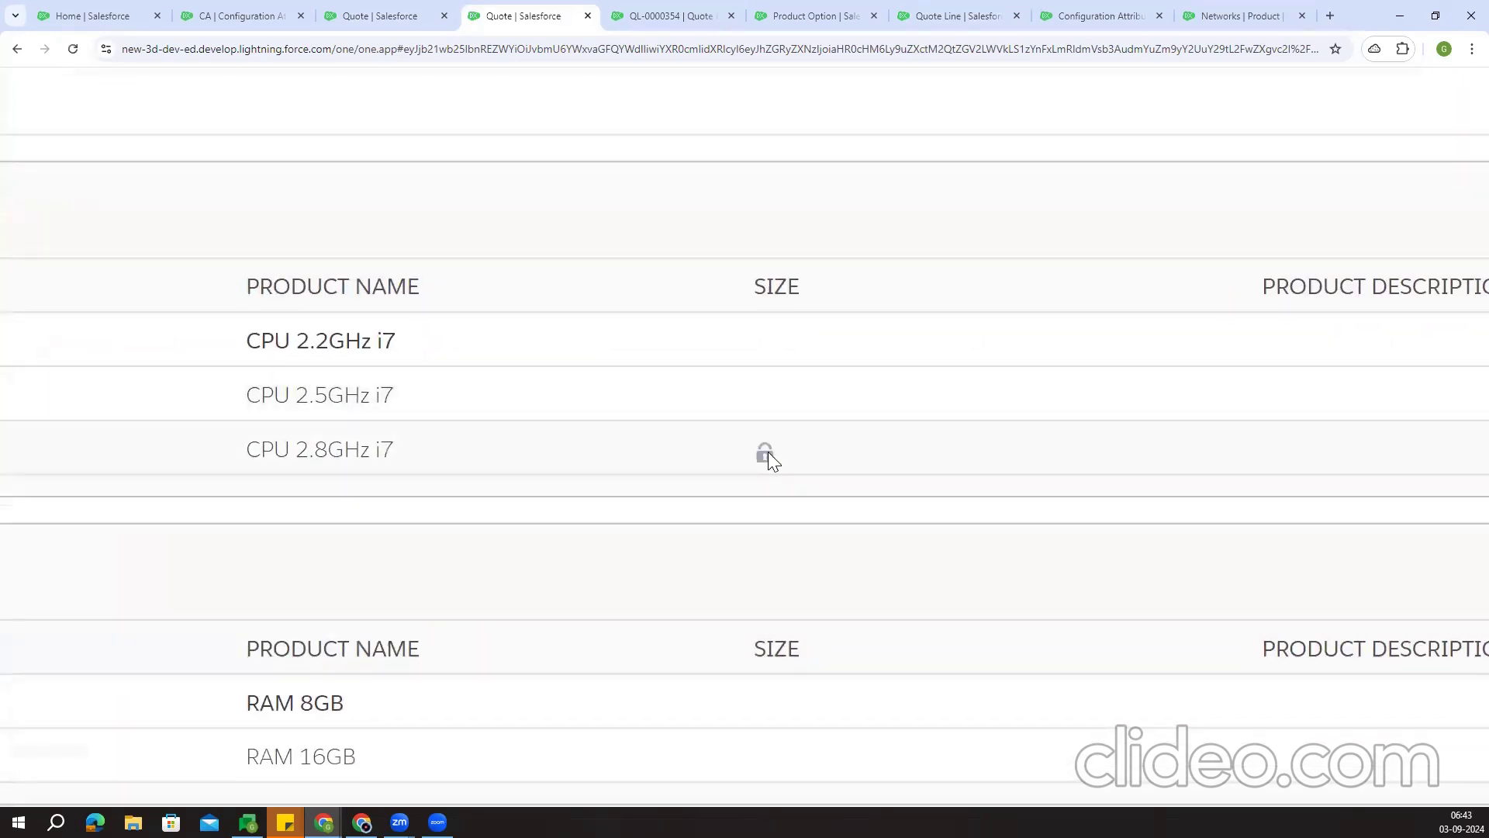
pyautogui.scroll(-5, 768, 452)
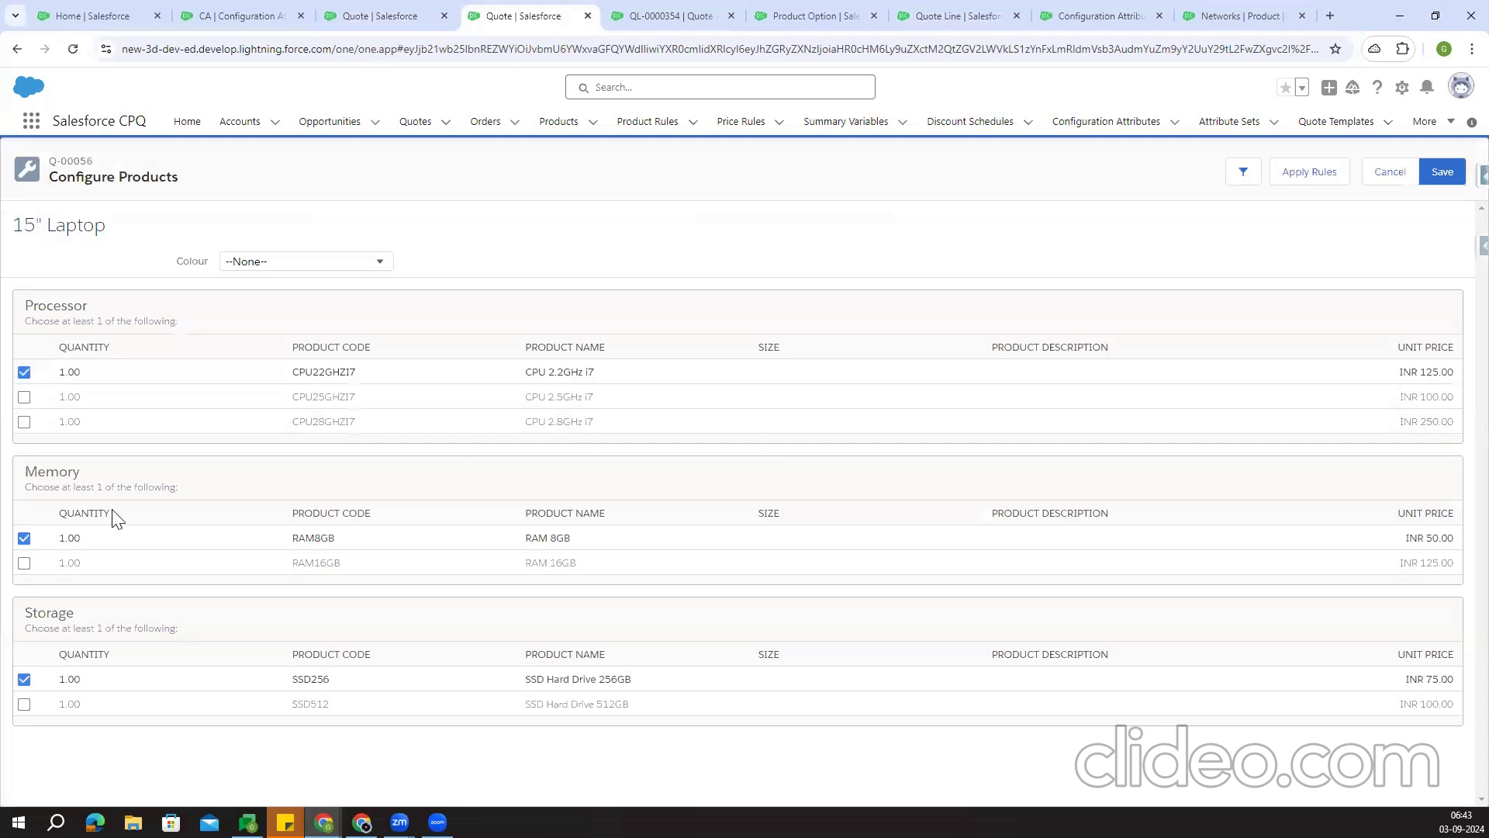
pyautogui.click(24, 398)
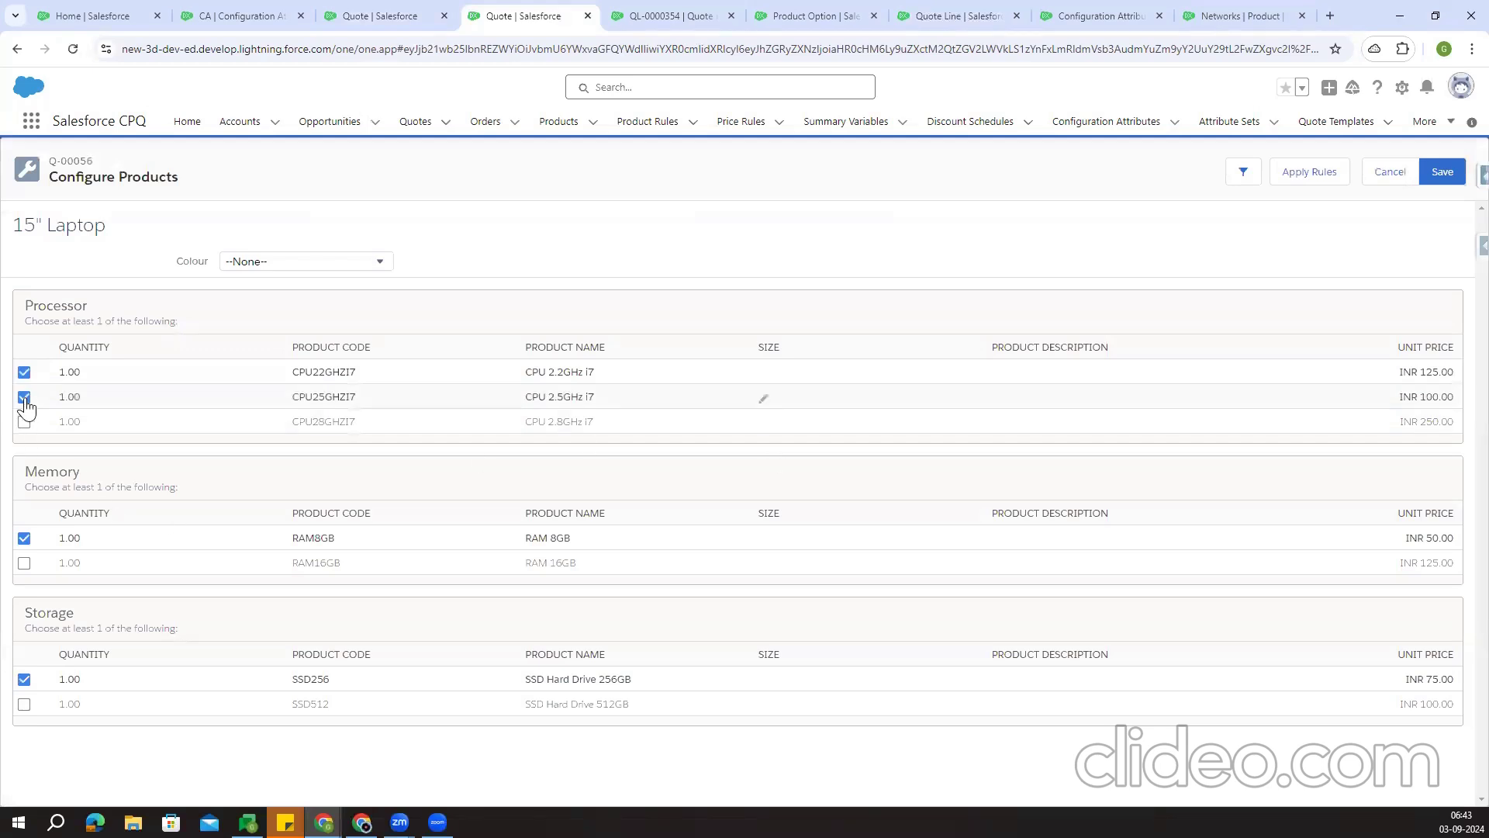
pyautogui.click(24, 421)
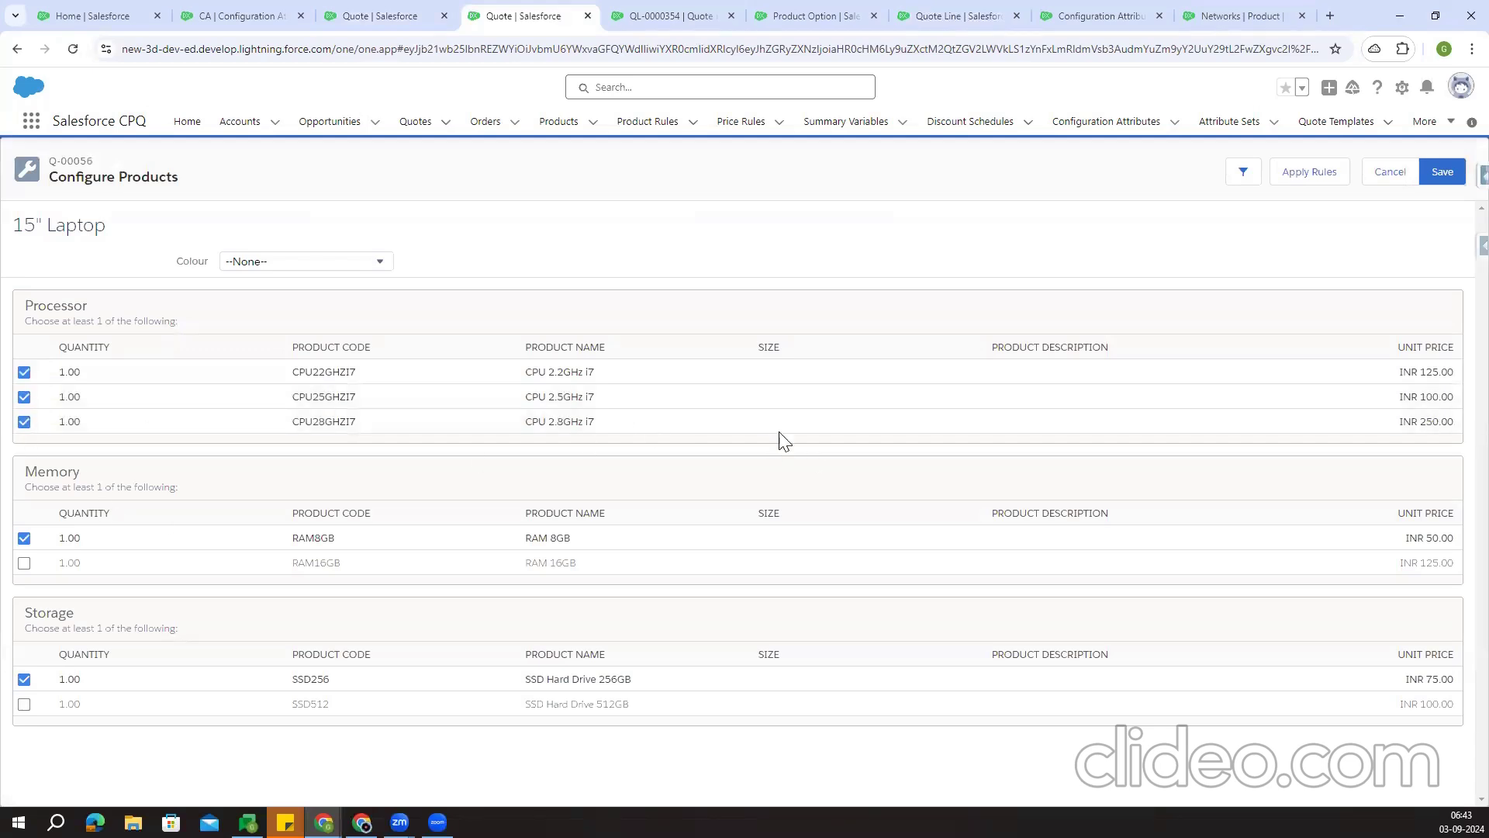
# Set Size to S for CPU 2.2GHz i7, M for CPU 2.5GHz i7 and L for CPU 2.8GHz i7
pyautogui.click(762, 378)
pyautogui.click(762, 374)
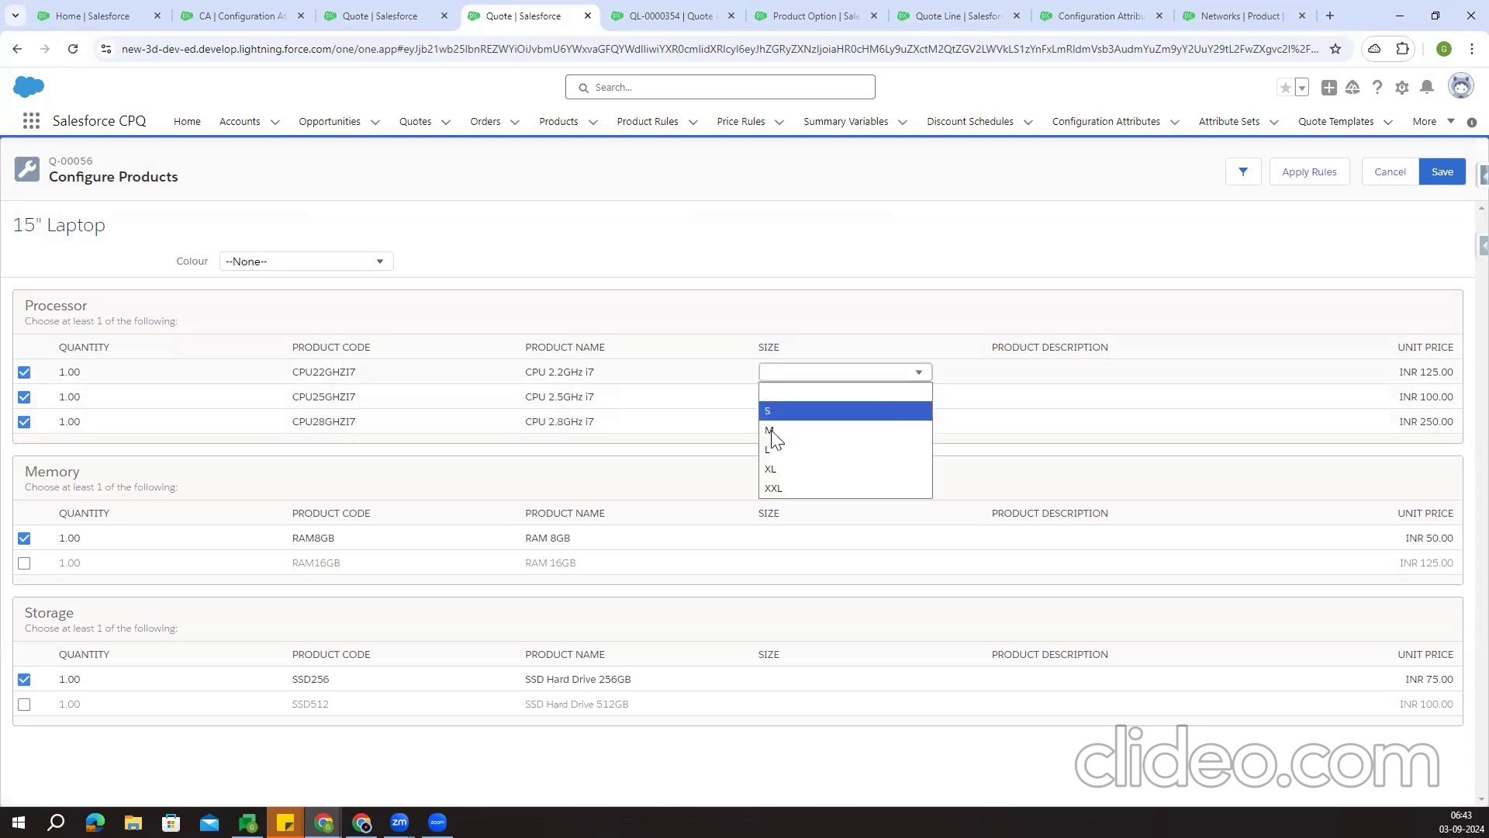
pyautogui.click(768, 412)
pyautogui.click(765, 399)
pyautogui.click(767, 397)
pyautogui.click(773, 453)
pyautogui.click(783, 422)
pyautogui.click(783, 422)
pyautogui.click(785, 499)
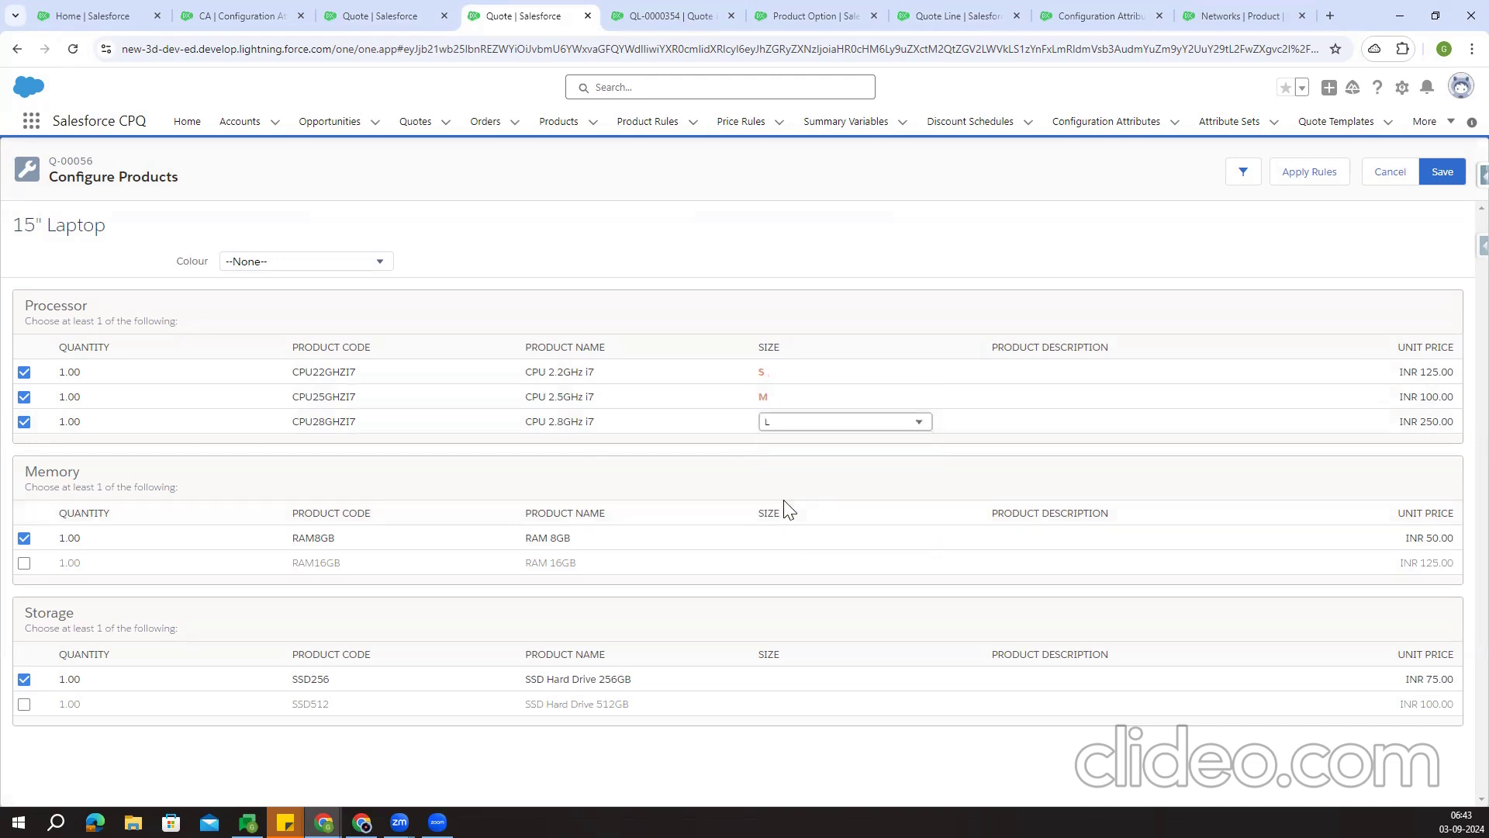
pyautogui.click(861, 303)
# Replace RAM 8GB with RAM 16GB in the Memory options and set its Size to XL
pyautogui.click(24, 563)
pyautogui.click(24, 537)
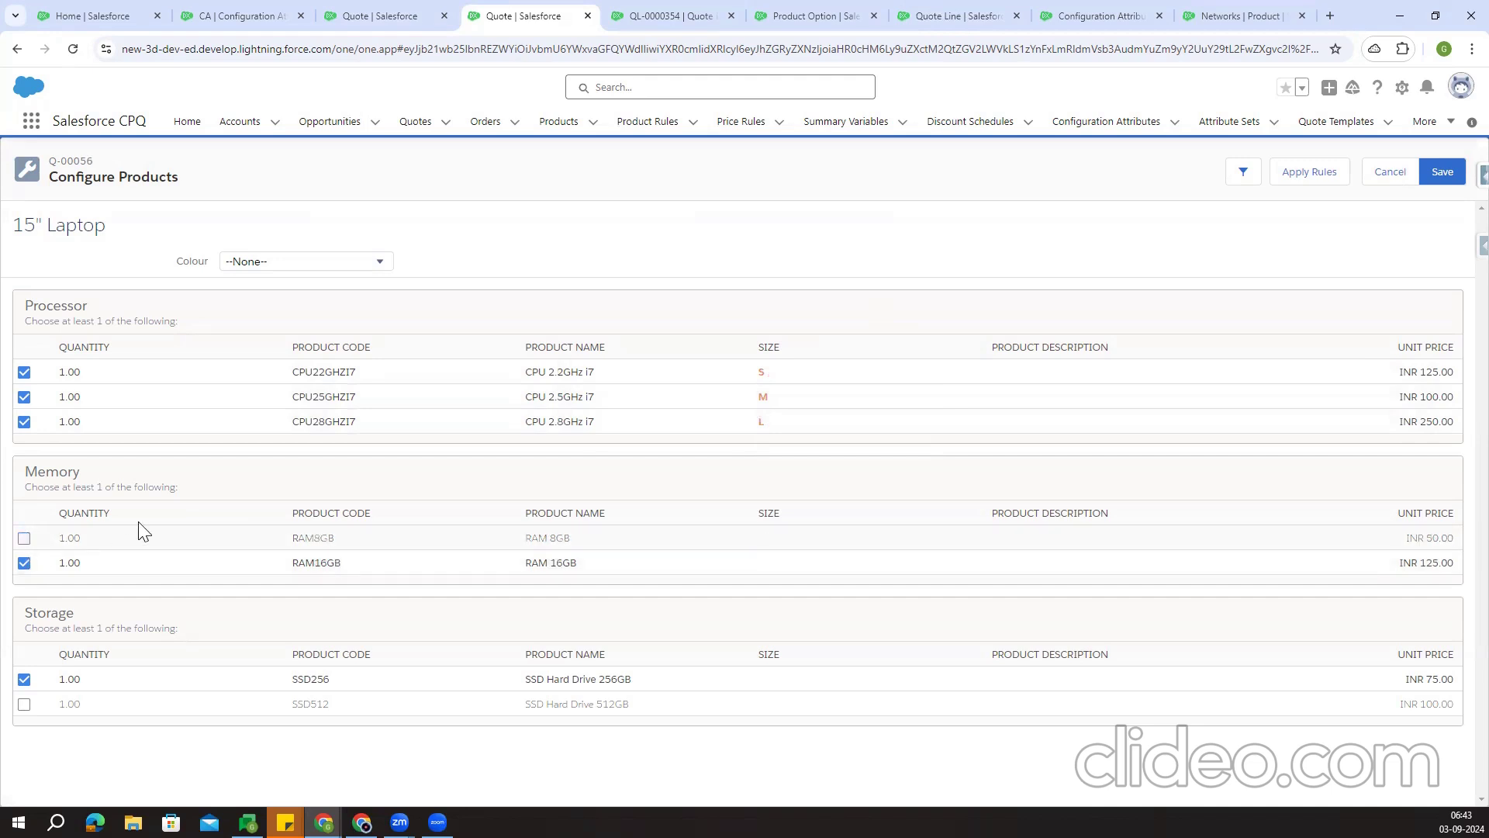
pyautogui.click(768, 570)
pyautogui.click(782, 563)
pyautogui.click(776, 659)
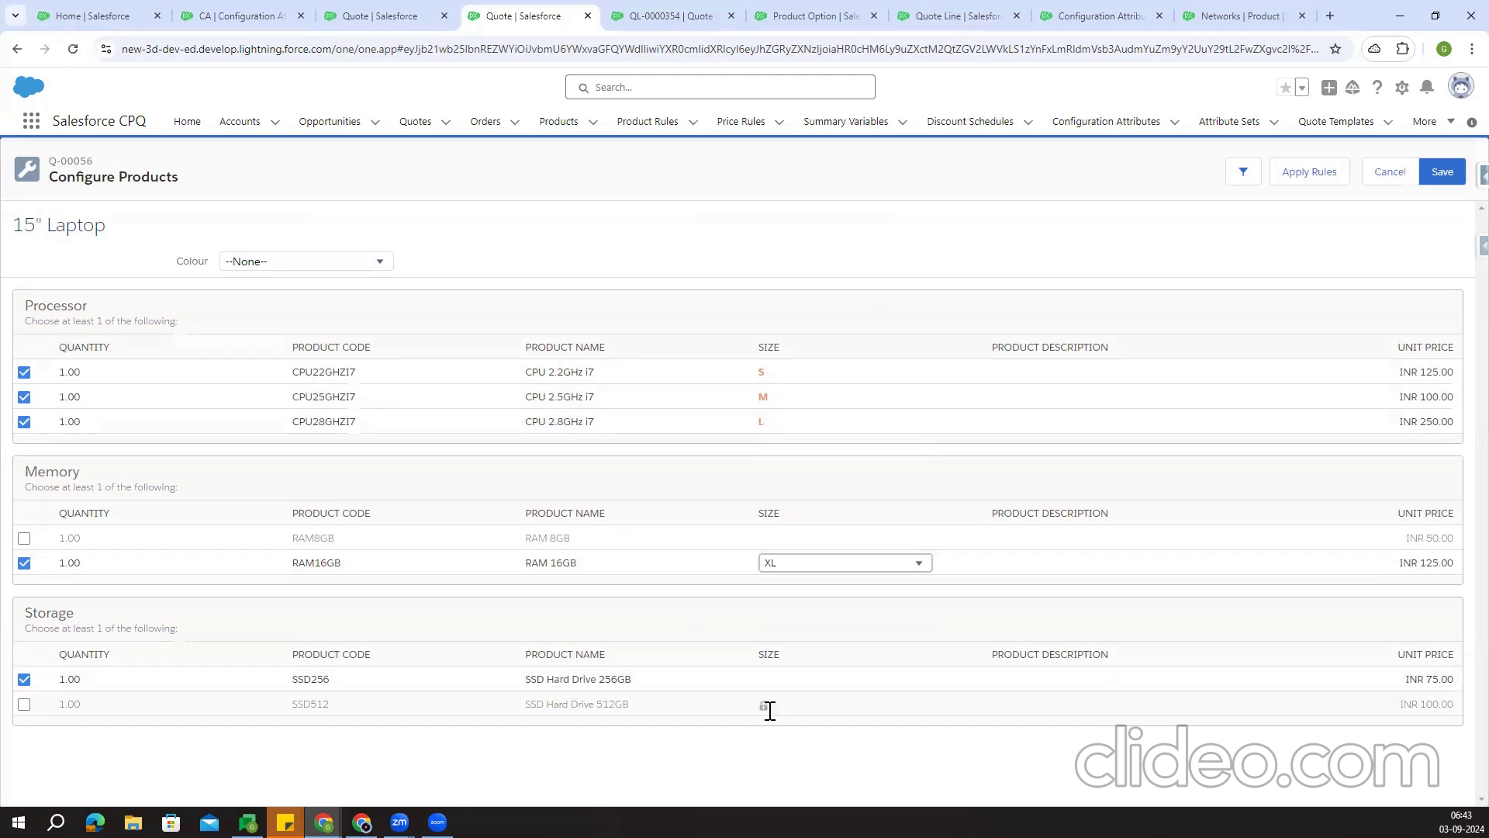
# Replace SSD Hard Drive 256GB with SSD Hard Drive 512GB in the Storage options and choose its Size
pyautogui.click(24, 703)
pyautogui.click(24, 678)
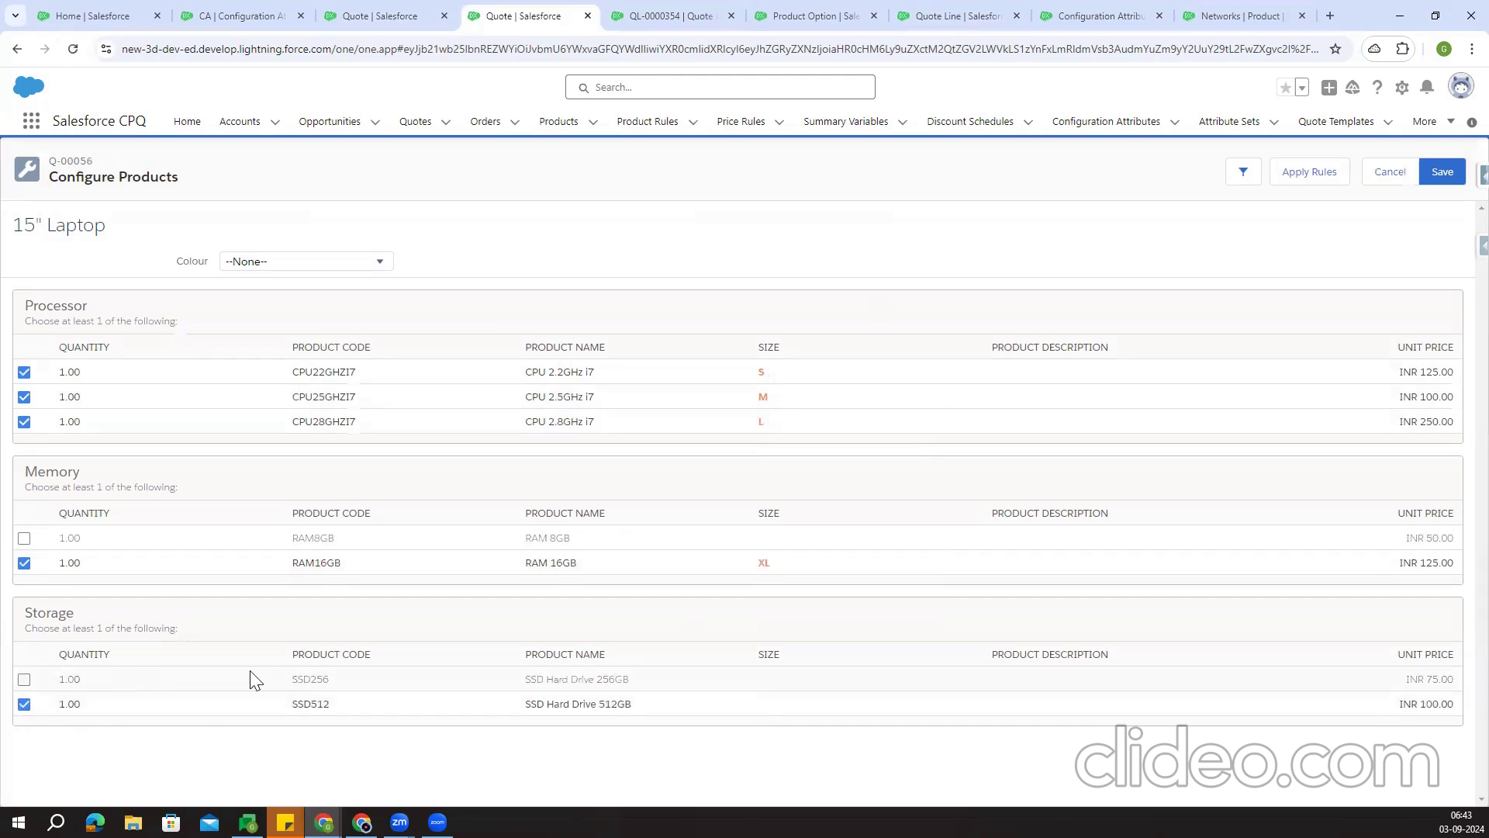
pyautogui.click(758, 708)
pyautogui.click(784, 710)
pyautogui.click(793, 686)
pyautogui.click(457, 760)
pyautogui.moveTo(170, 261); pyautogui.dragTo(250, 267)
pyautogui.click(801, 316)
pyautogui.tripleClick(600, 432)
pyautogui.click(608, 465)
pyautogui.tripleClick(592, 568)
pyautogui.click(667, 632)
# Find Profiles in Setup and open the System Administrator profile
pyautogui.click(92, 15)
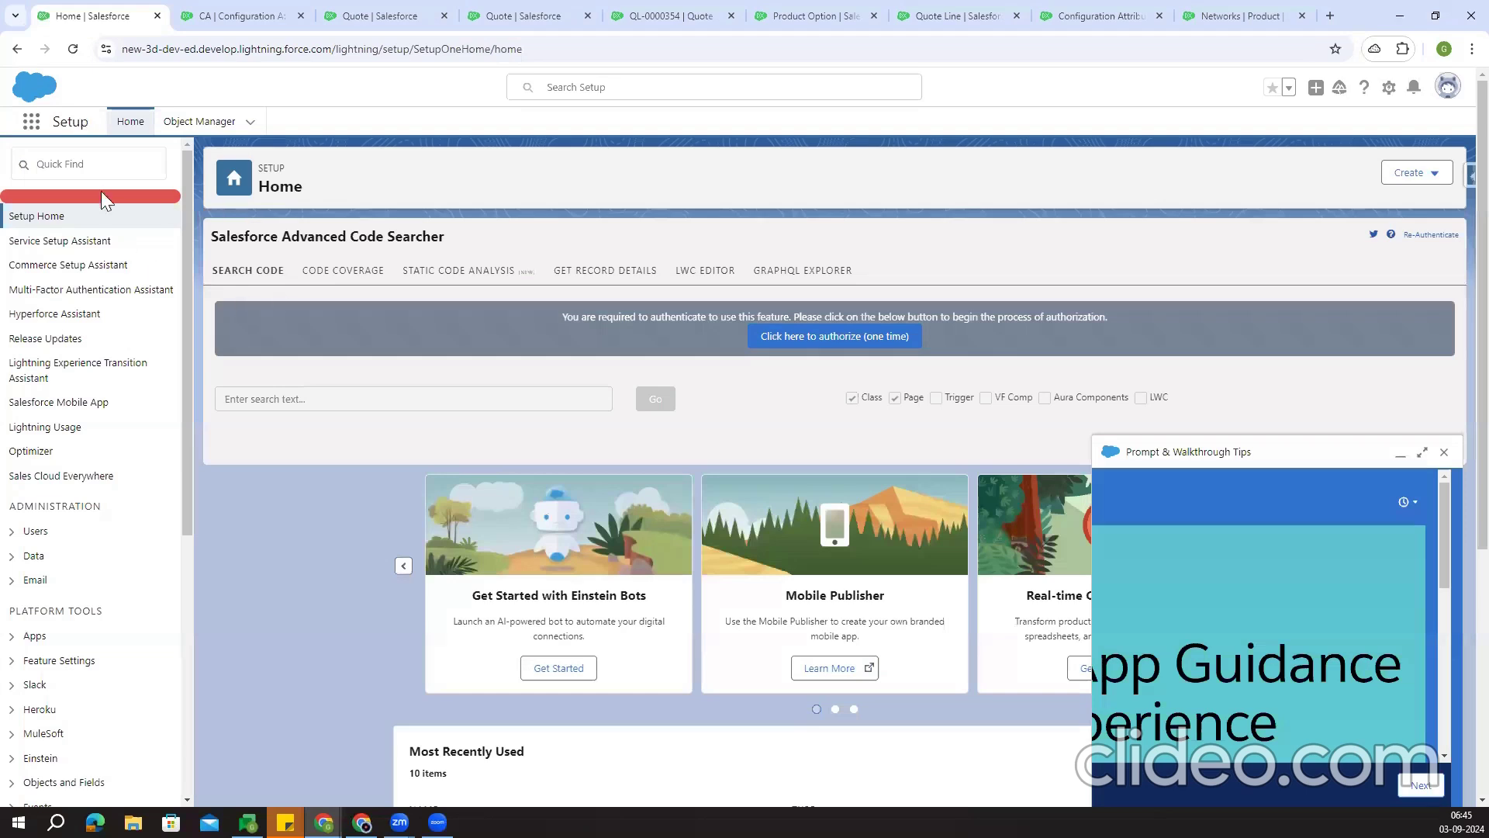
pyautogui.click(101, 172)
pyautogui.write('p')
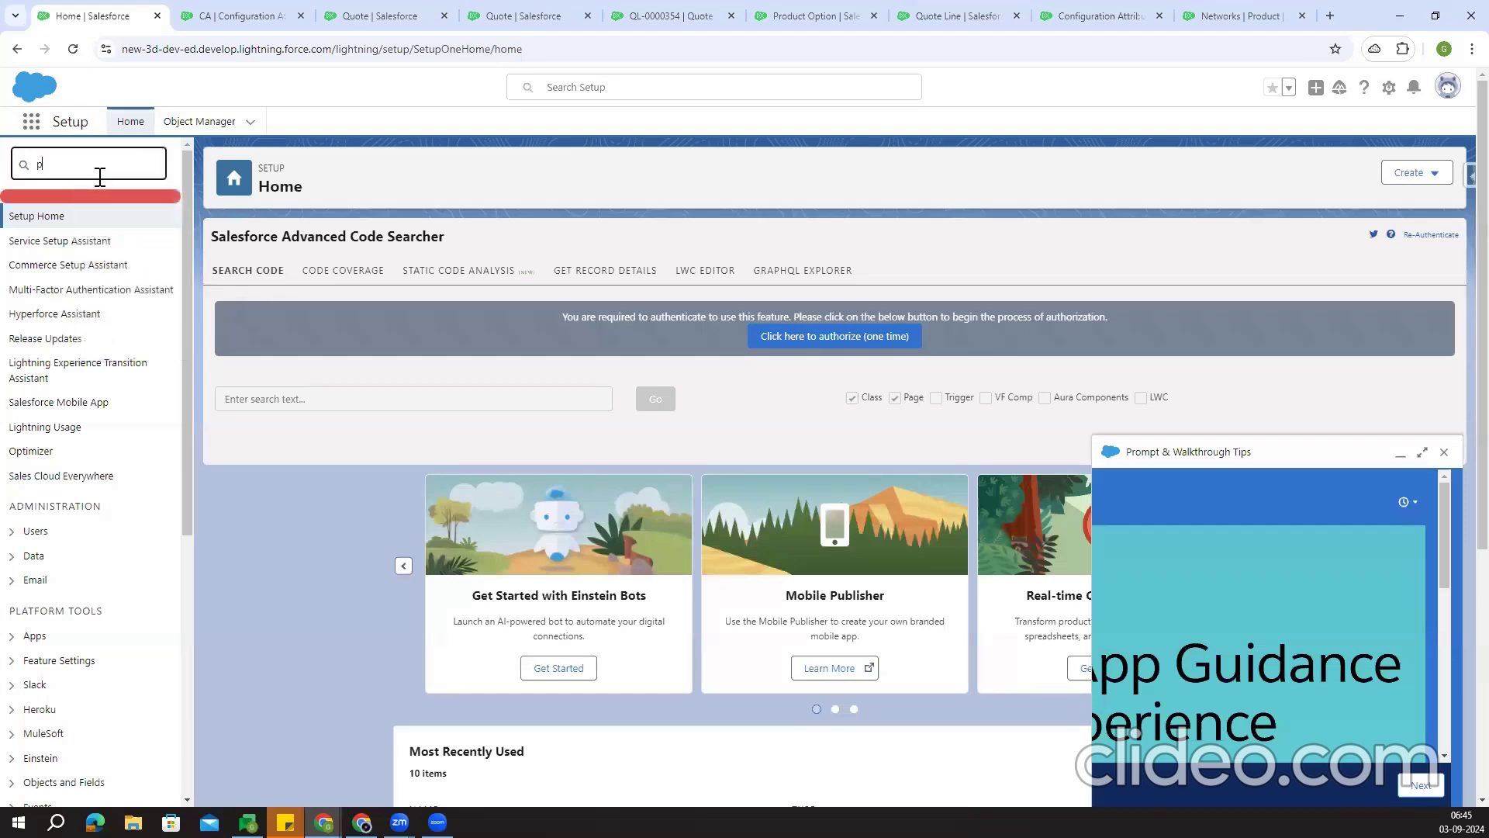
pyautogui.write('rofile')
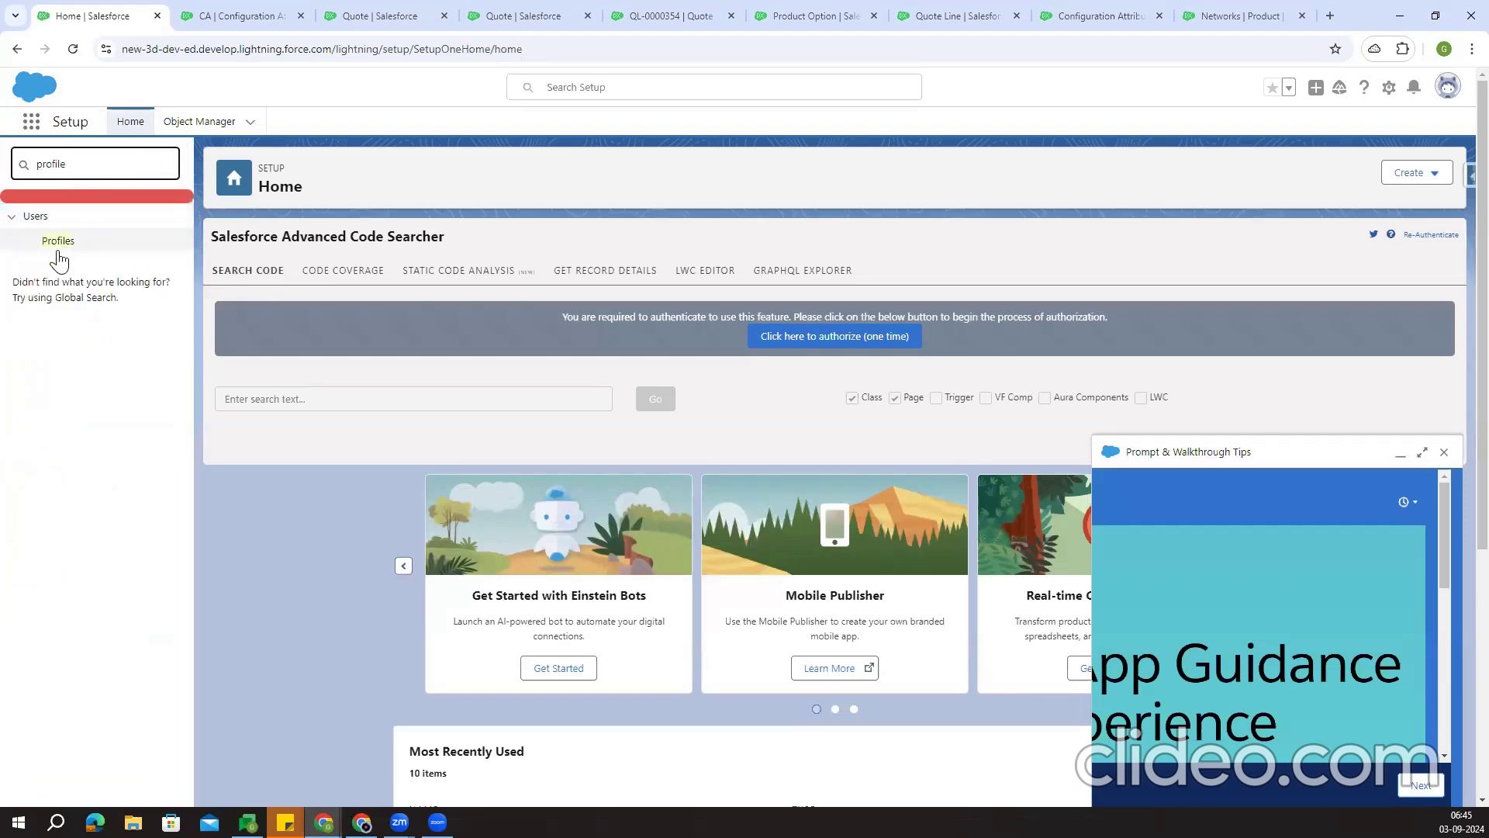
pyautogui.click(57, 242)
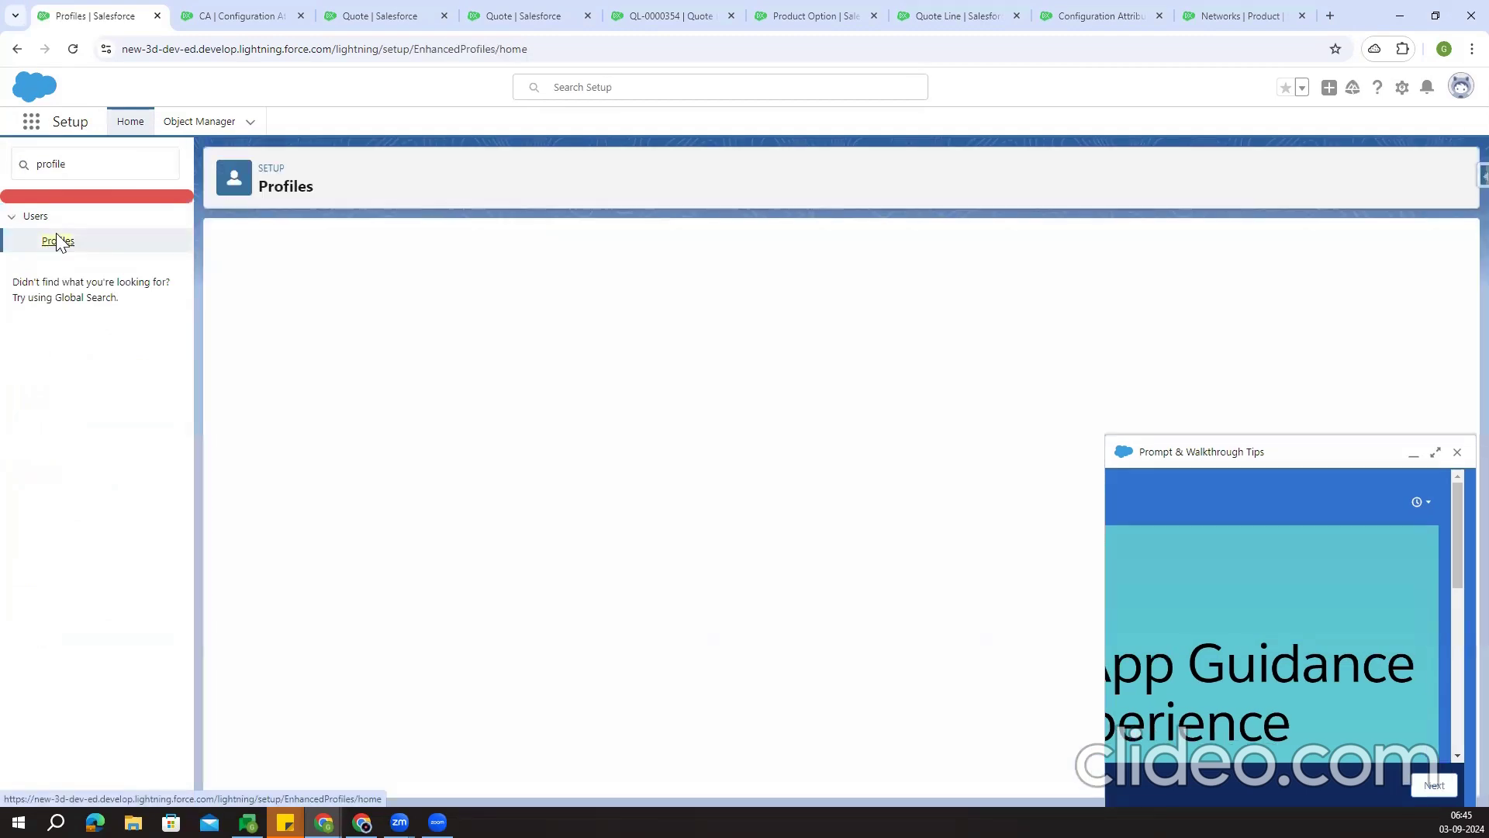
pyautogui.click(1457, 454)
pyautogui.hotkey('ctrl', 'f')
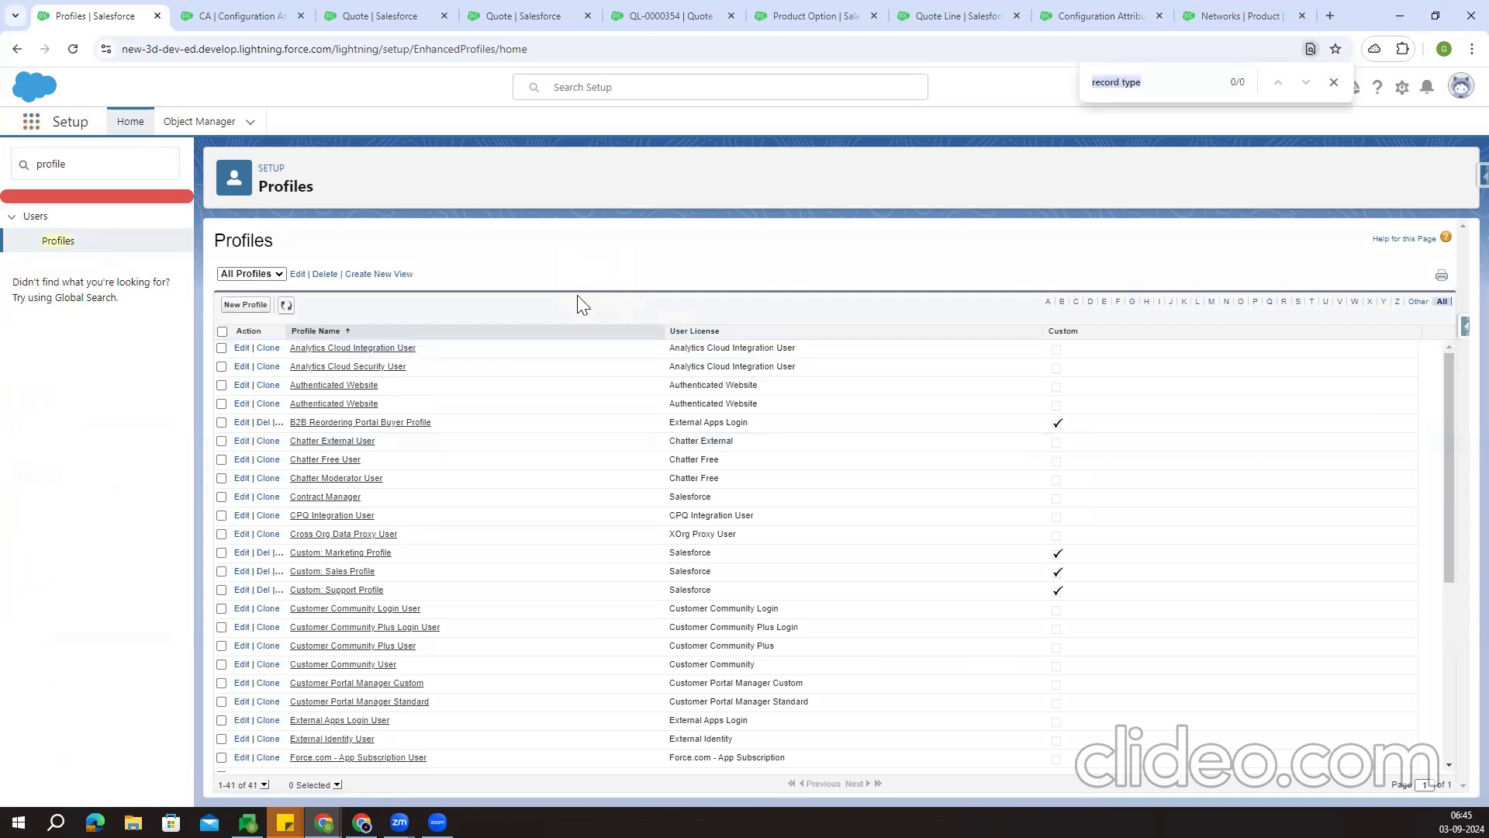
pyautogui.scroll(-4, 584, 434)
pyautogui.click(265, 785)
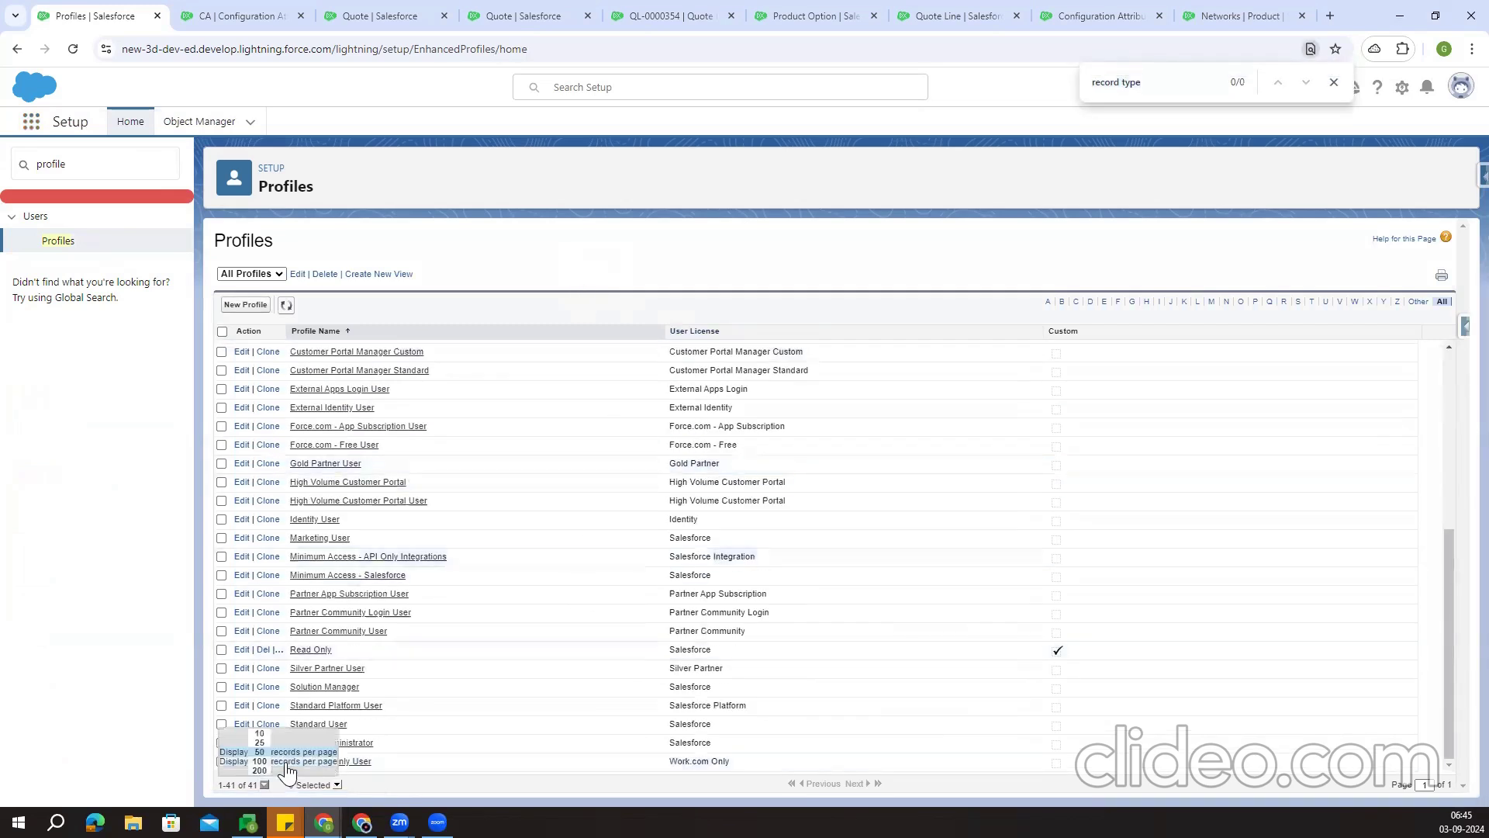
pyautogui.click(281, 761)
pyautogui.scroll(-5, 360, 673)
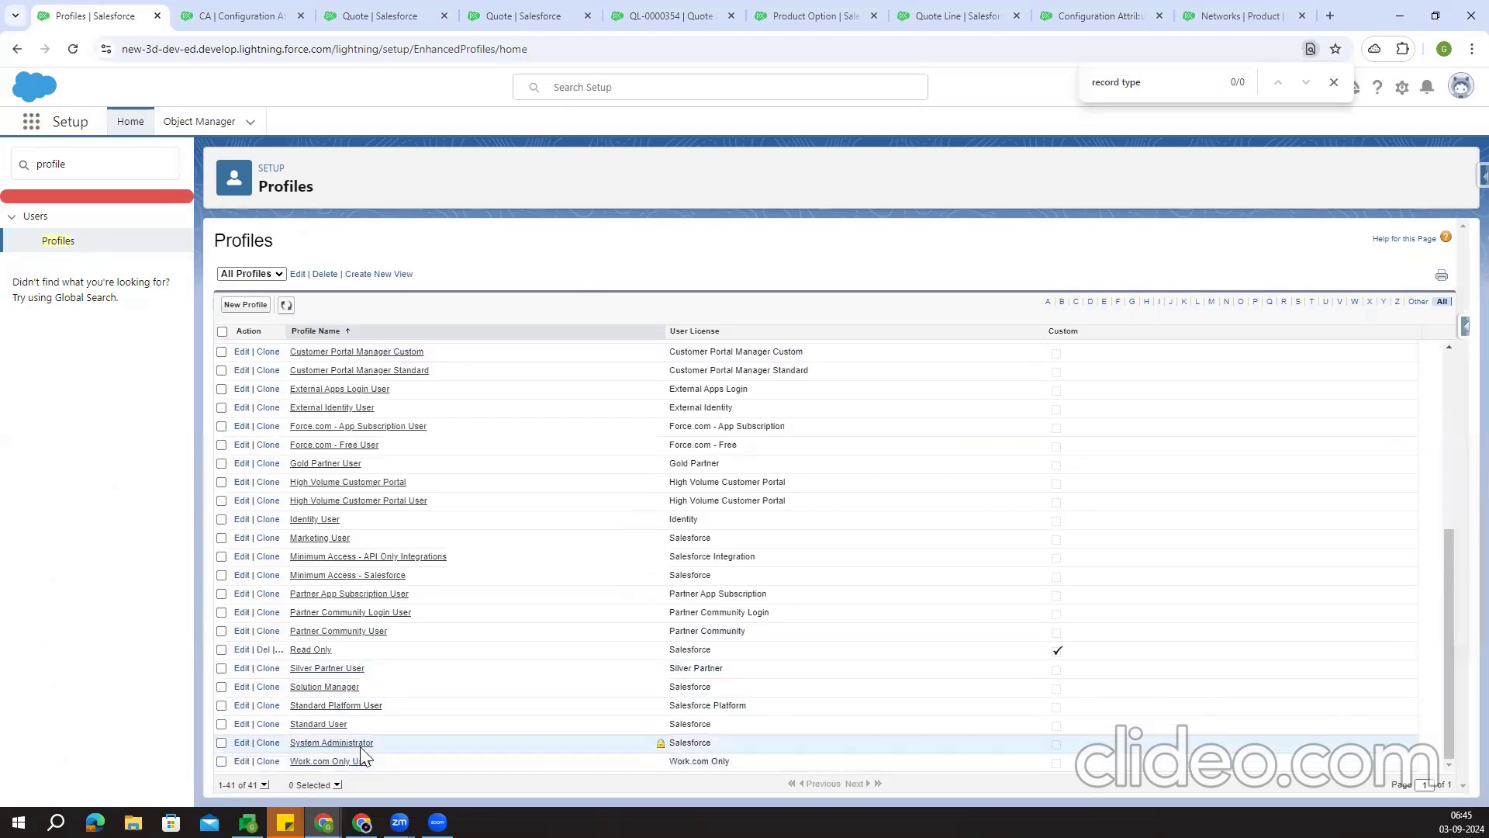
pyautogui.click(359, 744)
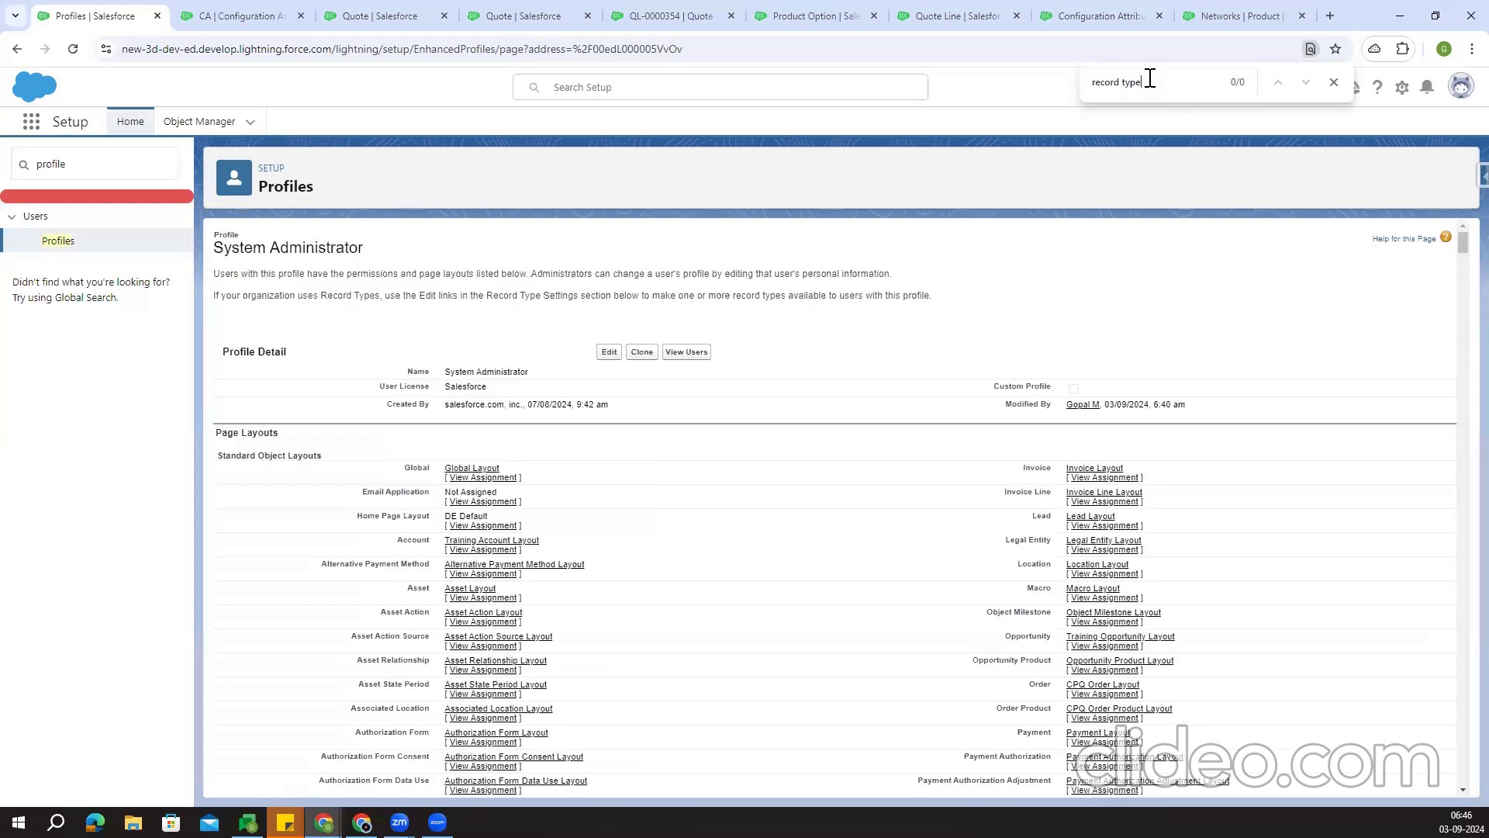
# Find the Custom Record Type Settings in the profile, review the record types selected for Configuration Attributes and leave without saving
pyautogui.press('Return')
pyautogui.press('Return')
pyautogui.press('Return')
pyautogui.press('Return')
pyautogui.press('Return')
pyautogui.press('Return')
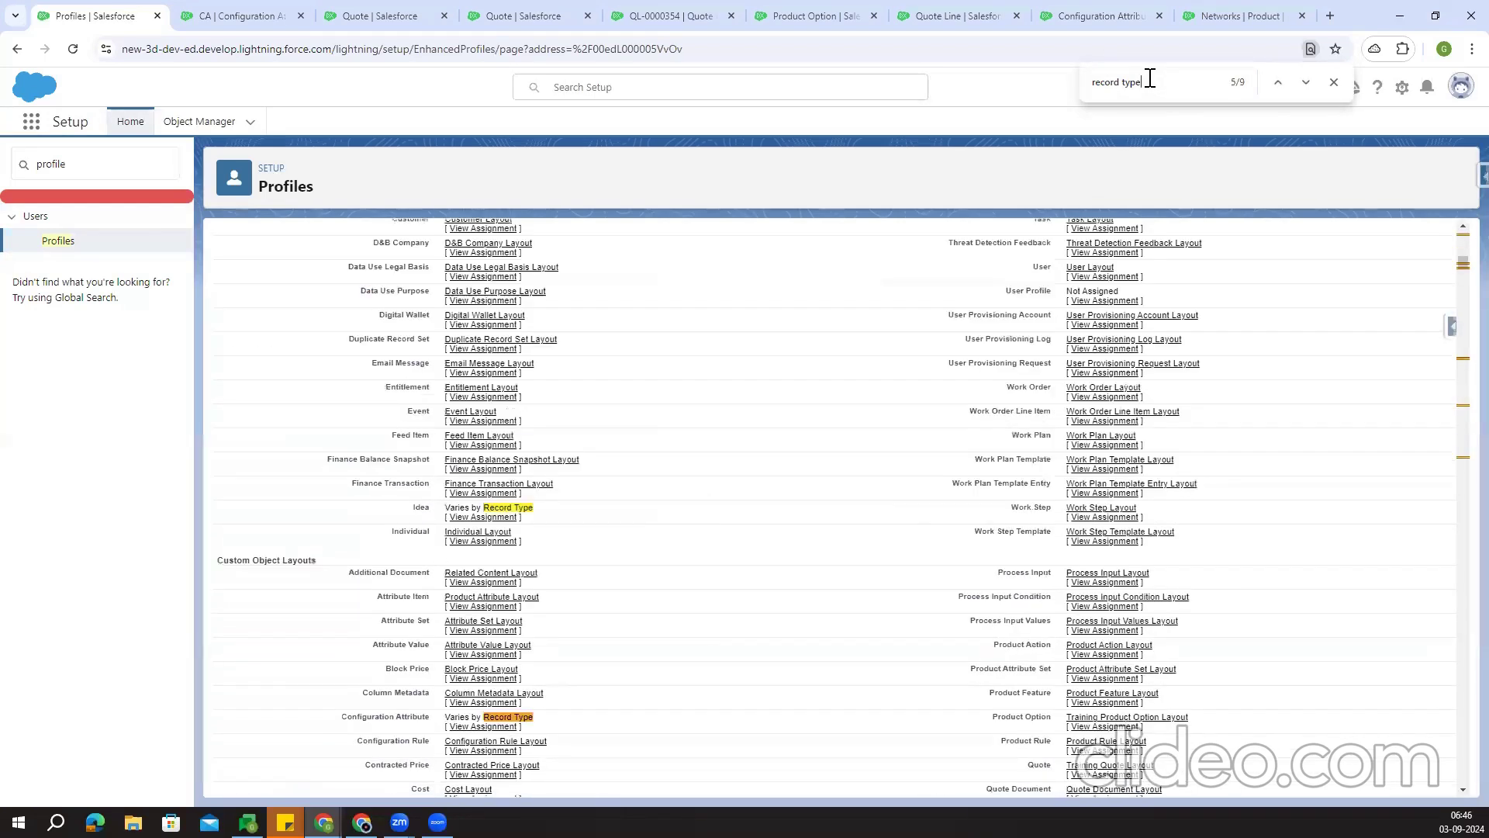
pyautogui.press('Return')
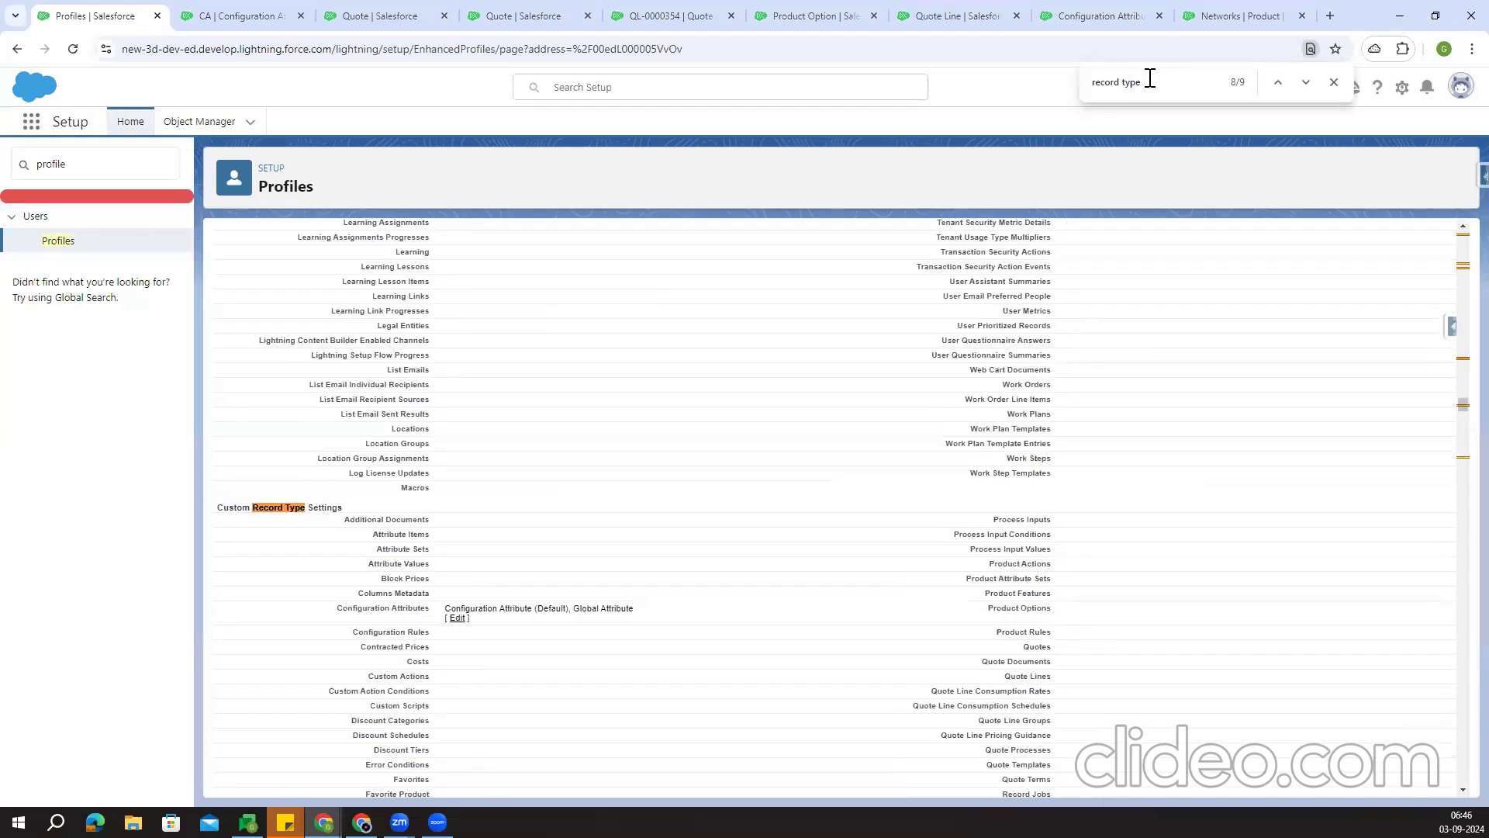
pyautogui.click(457, 618)
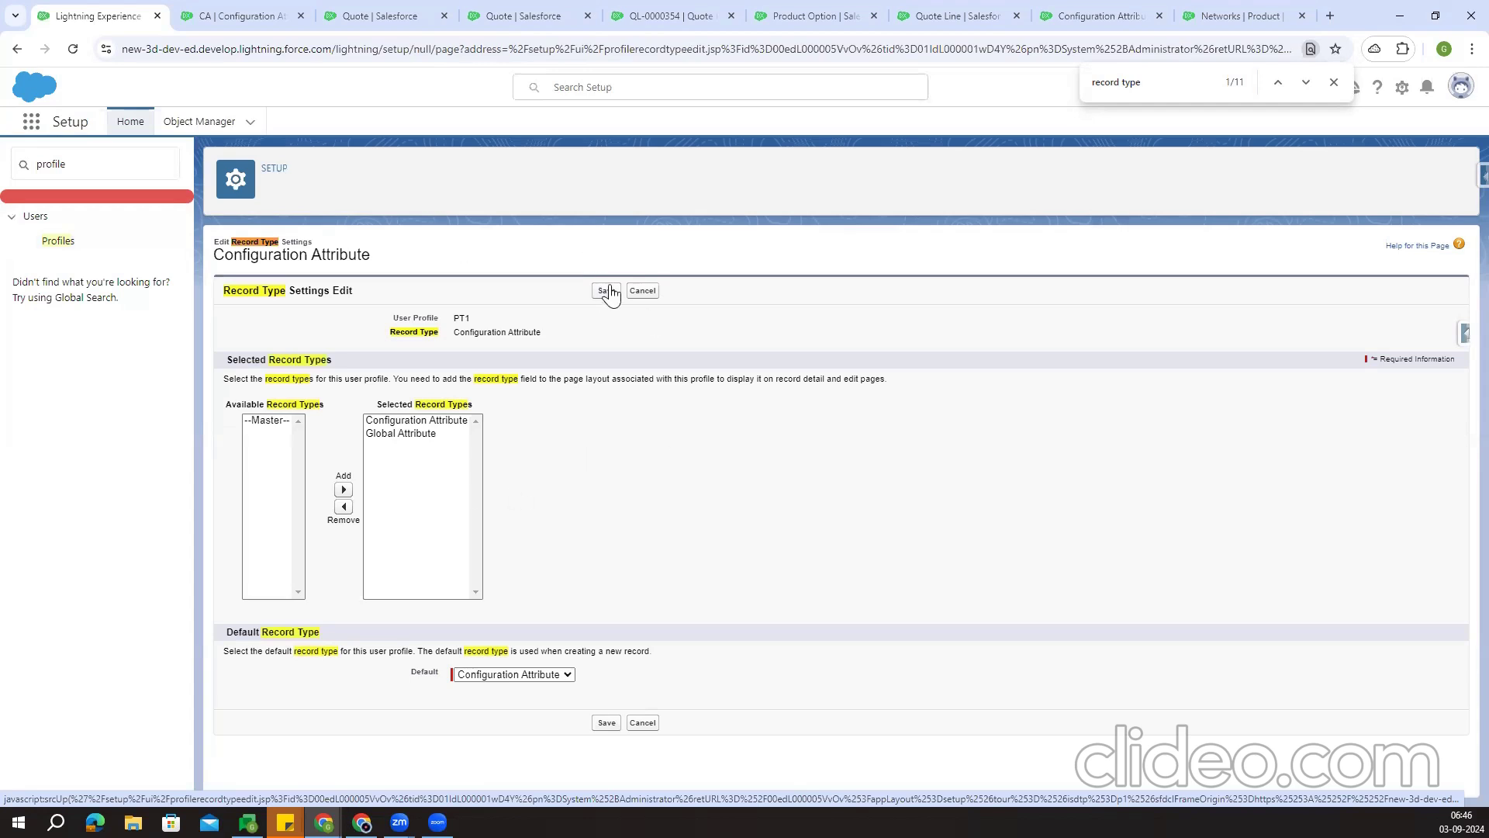
pyautogui.click(643, 292)
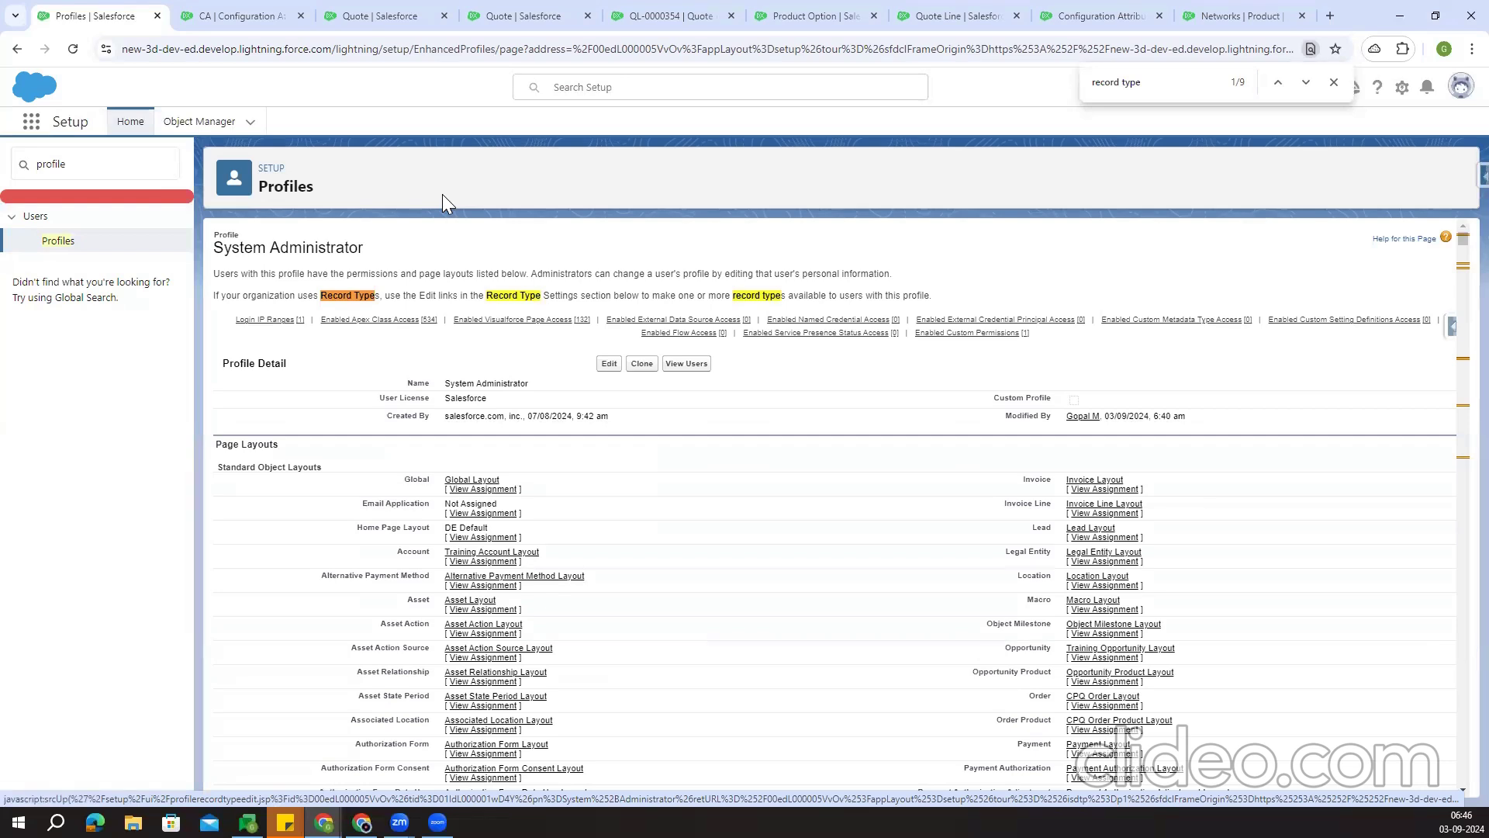
# Find Installed Packages in Setup and open the Additional Settings of the Salesforce CPQ package configuration
pyautogui.click(512, 17)
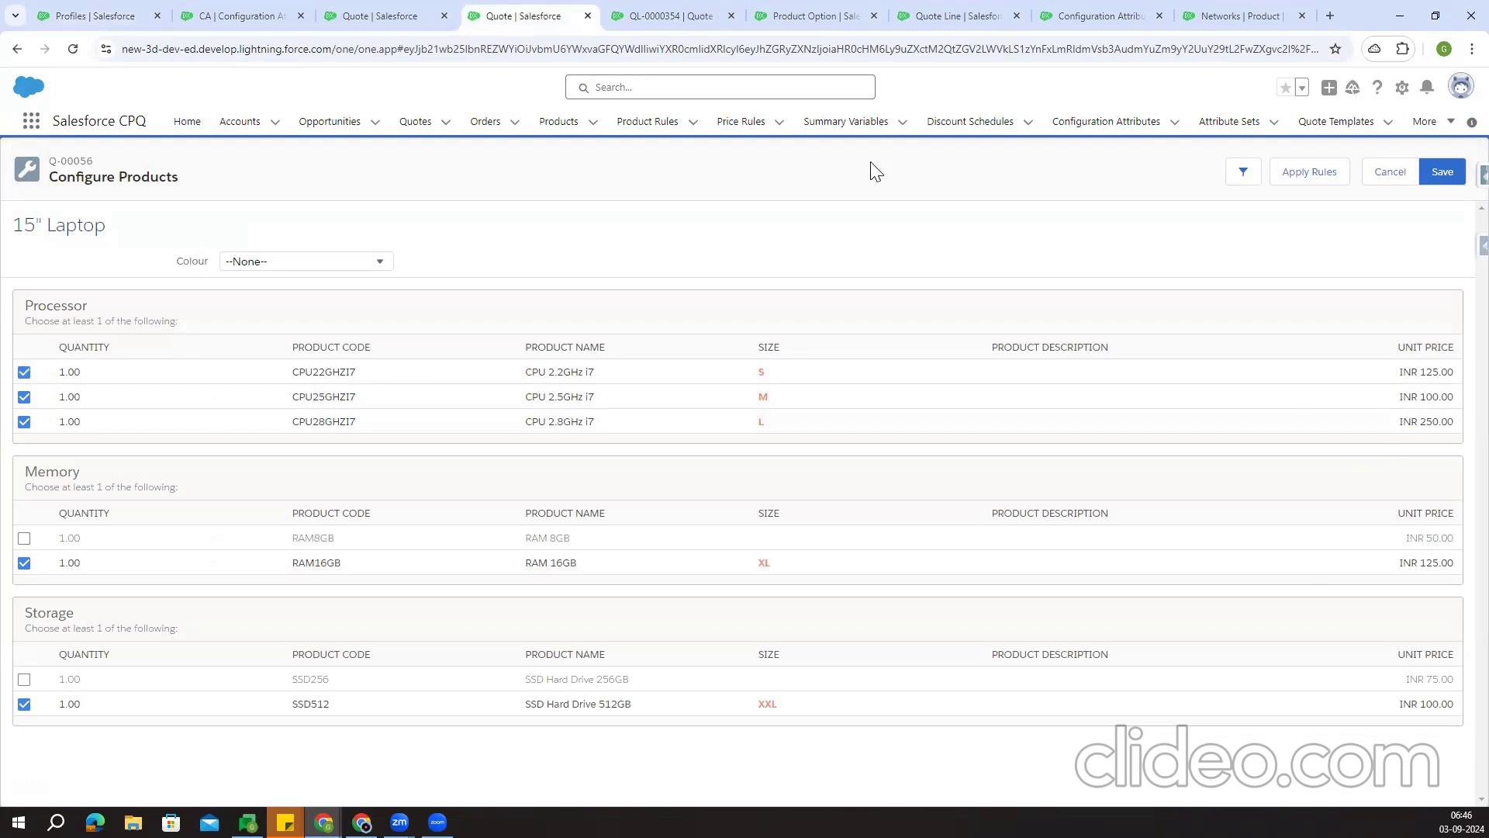
pyautogui.click(97, 15)
pyautogui.click(99, 165)
pyautogui.doubleClick(98, 165)
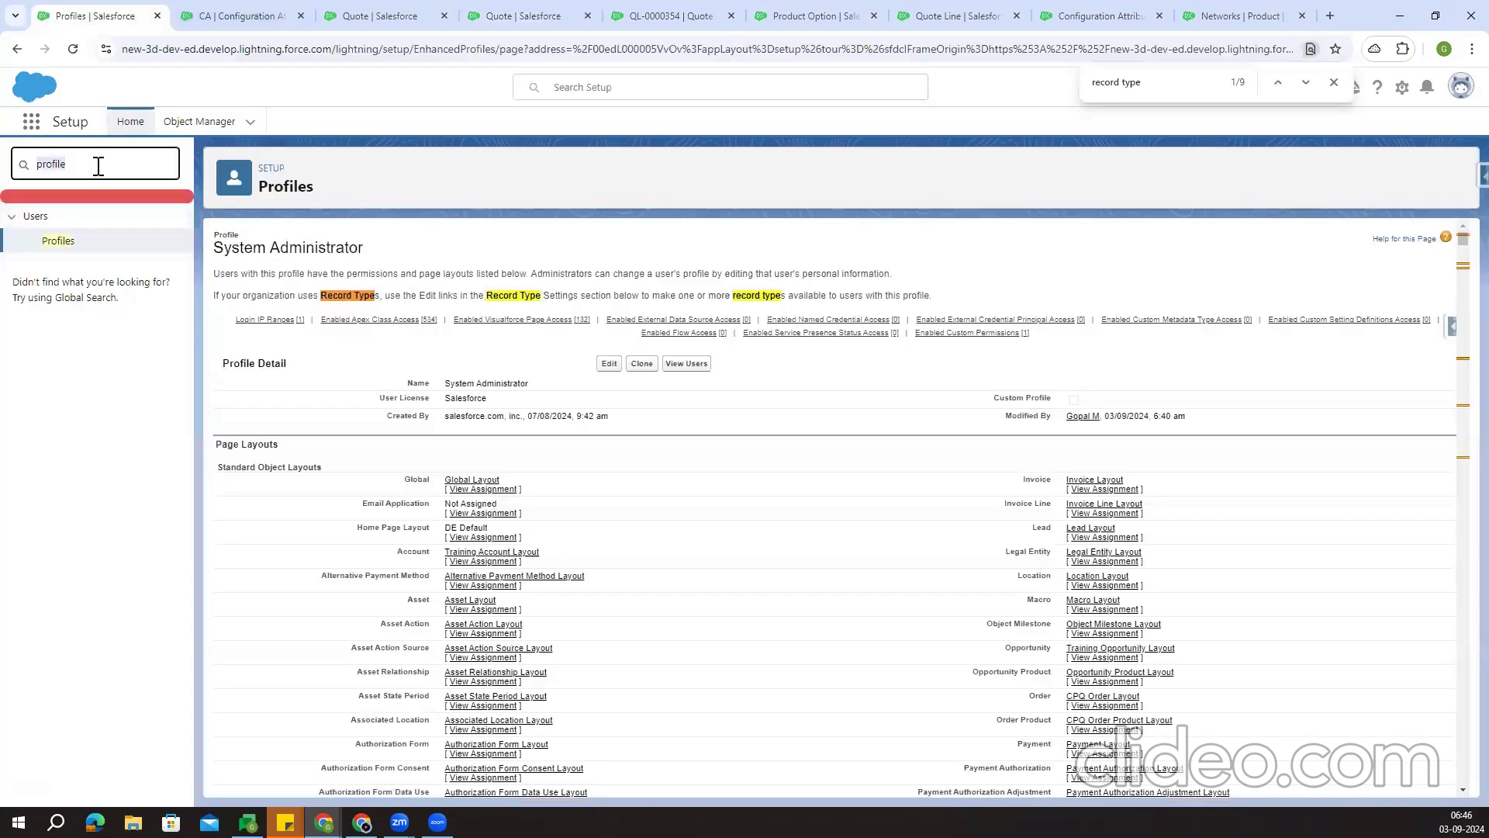
pyautogui.press('BackSpace')
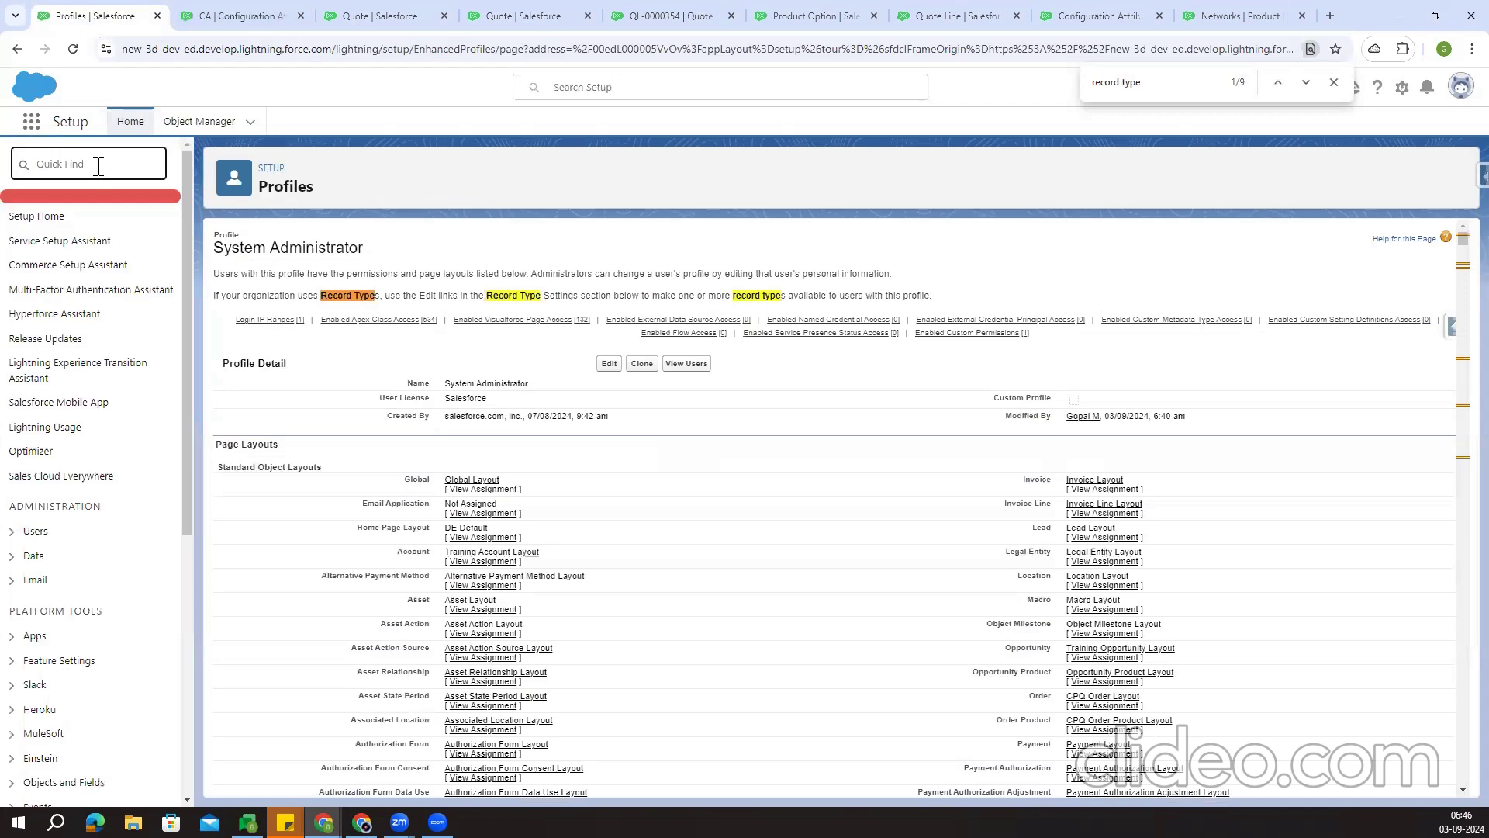
pyautogui.write('install')
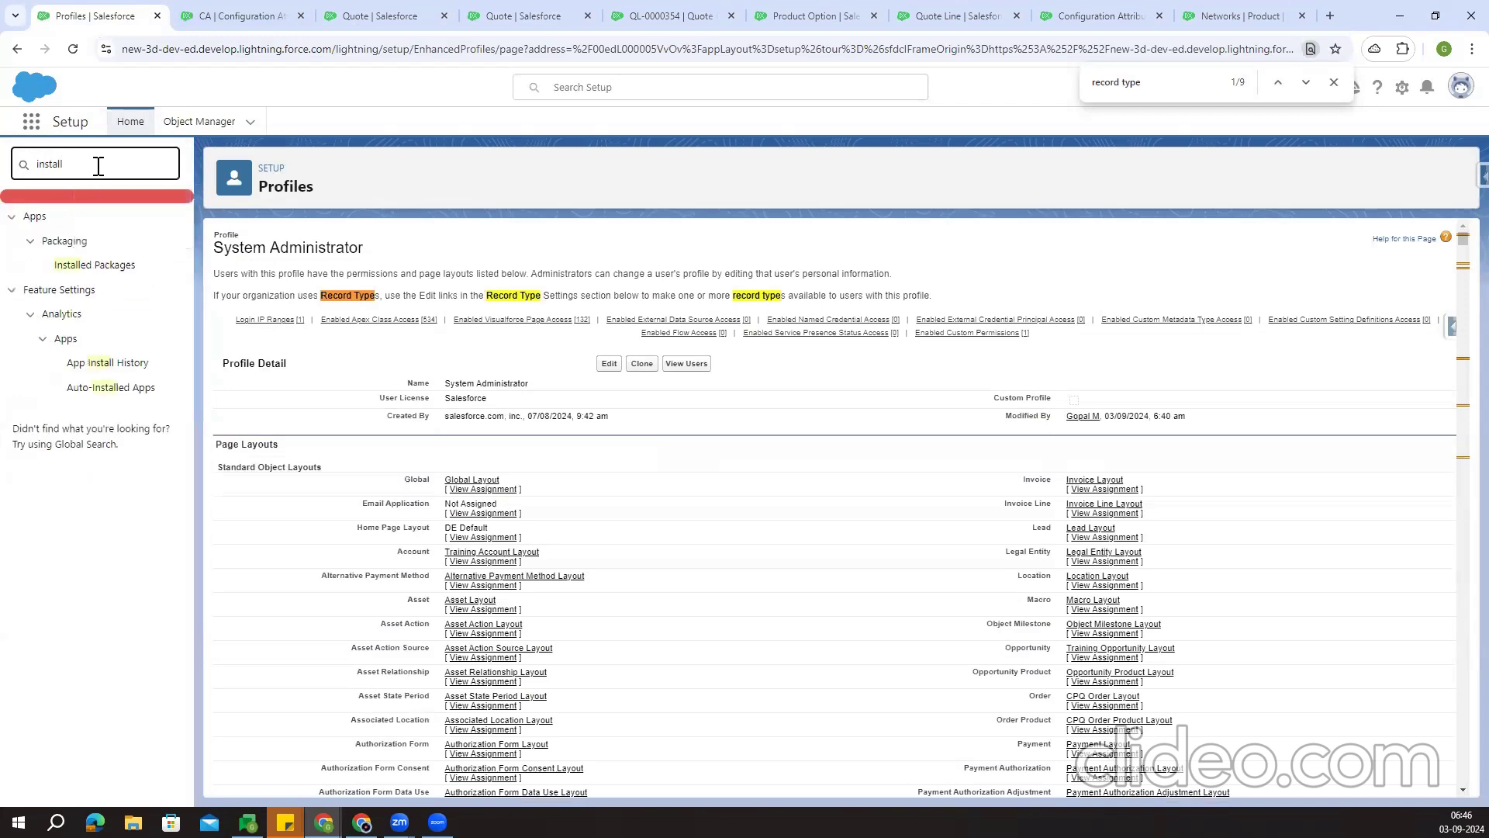
pyautogui.click(114, 266)
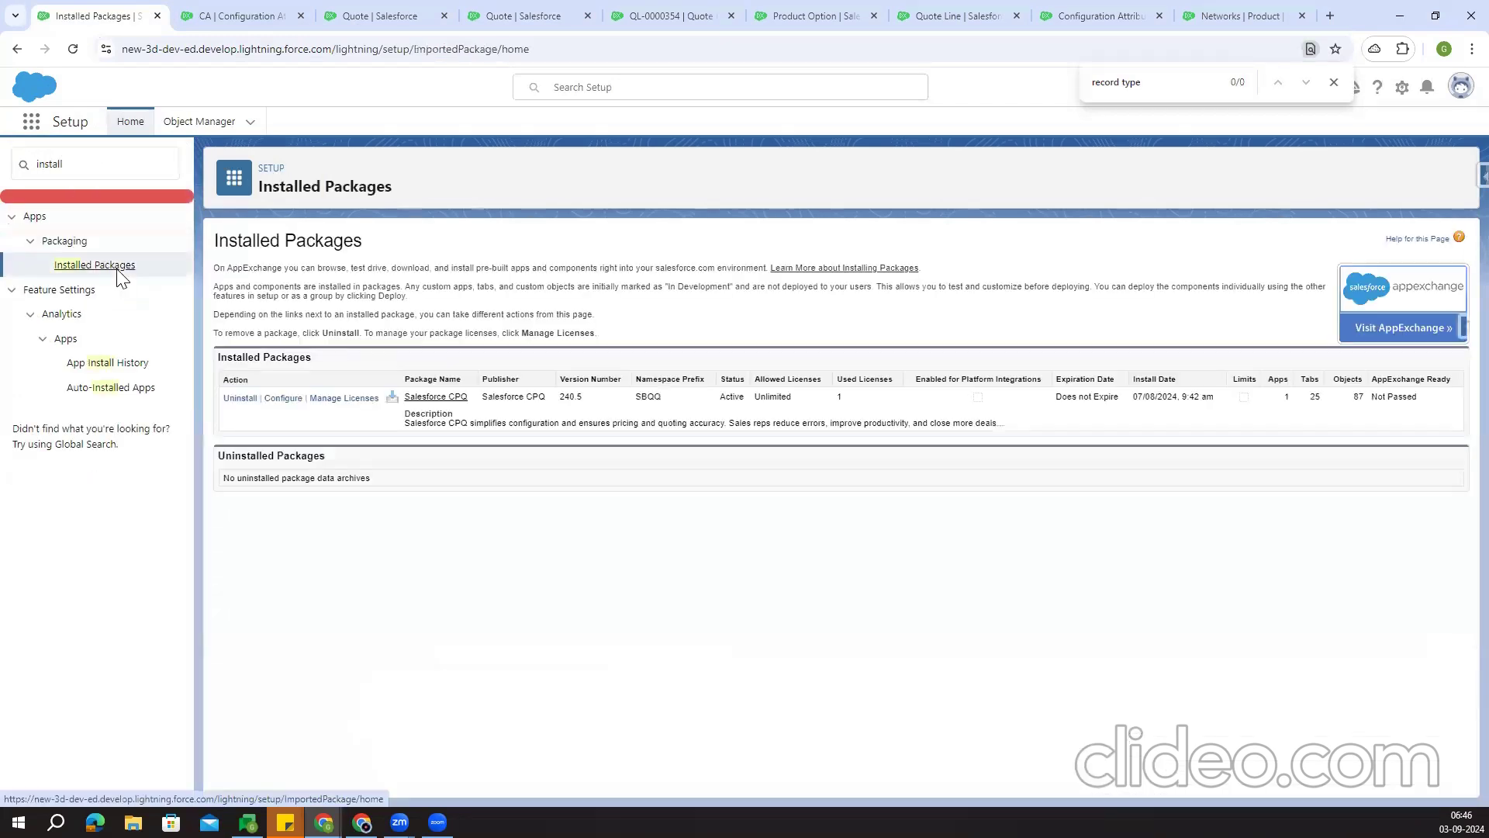
pyautogui.click(287, 397)
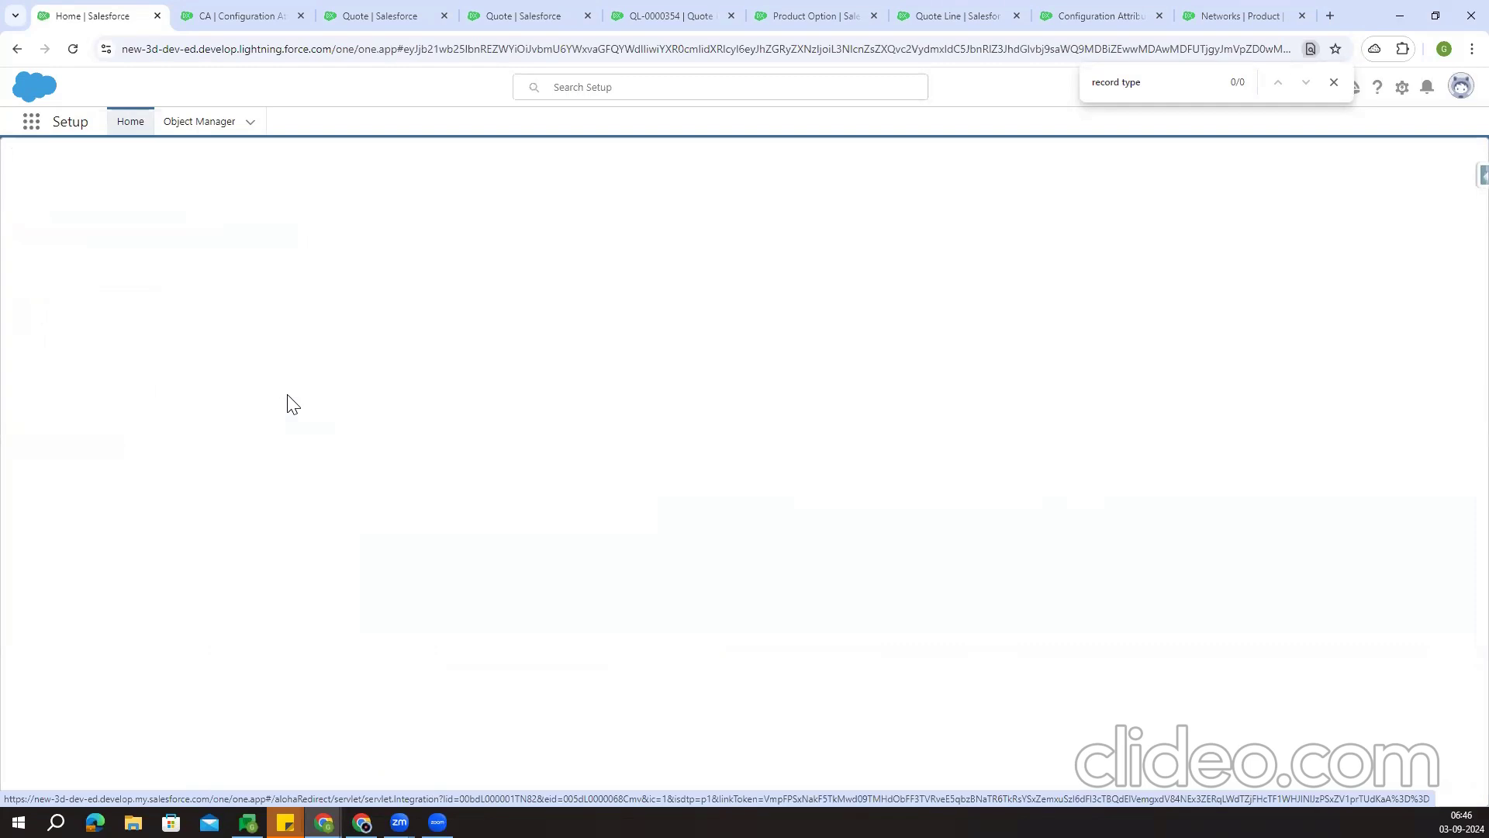
pyautogui.click(1331, 82)
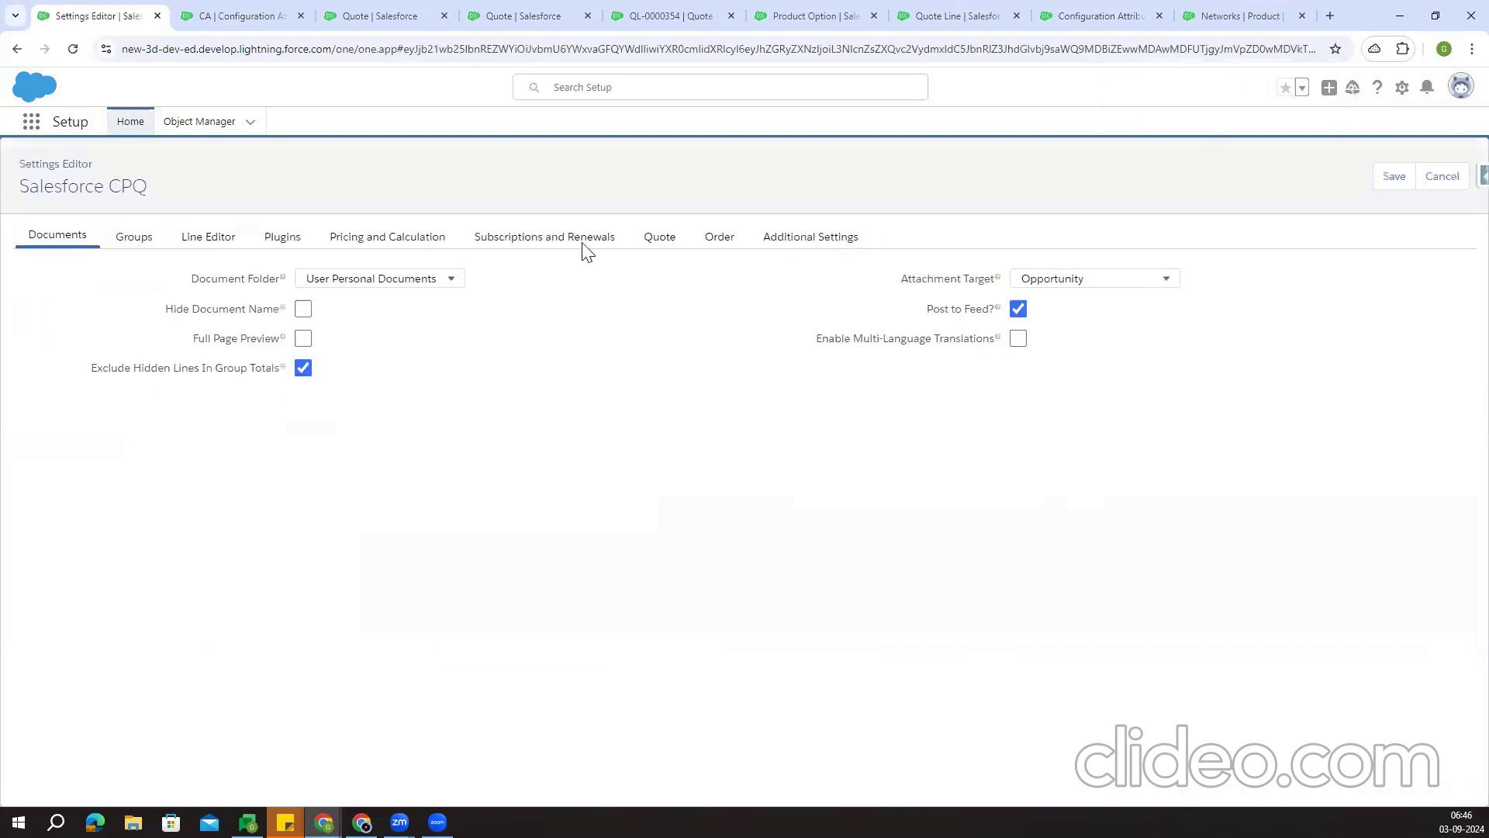
pyautogui.click(807, 245)
# Turn on Enable Product Option Drawer in the Salesforce CPQ package settings and save them
pyautogui.moveTo(984, 470); pyautogui.dragTo(1039, 473)
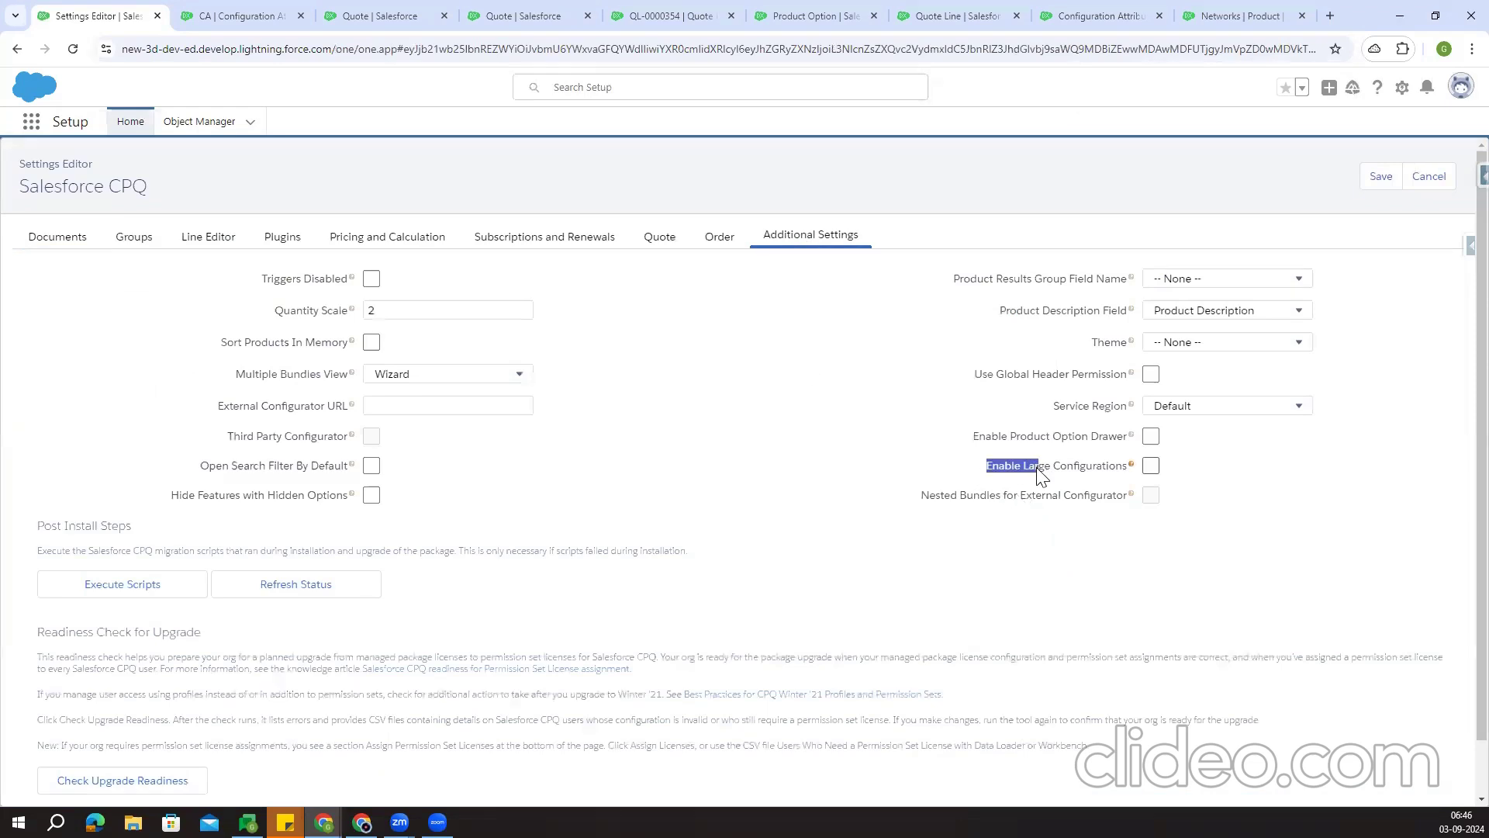
pyautogui.click(981, 439)
pyautogui.click(1151, 439)
pyautogui.moveTo(1124, 446); pyautogui.dragTo(962, 448)
pyautogui.click(975, 446)
pyautogui.click(979, 448)
pyautogui.moveTo(977, 448); pyautogui.dragTo(1121, 448)
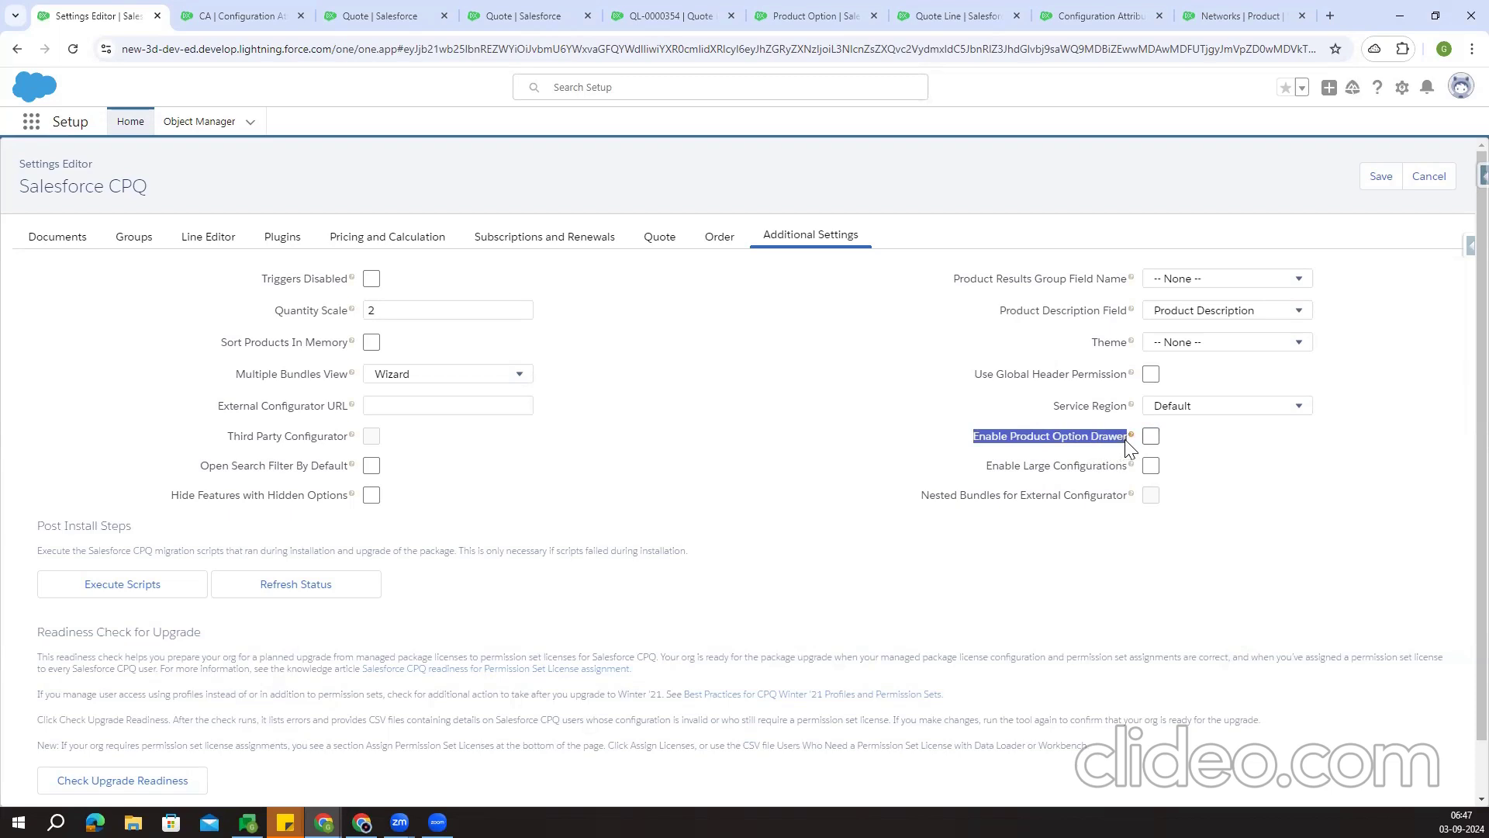
pyautogui.click(1152, 439)
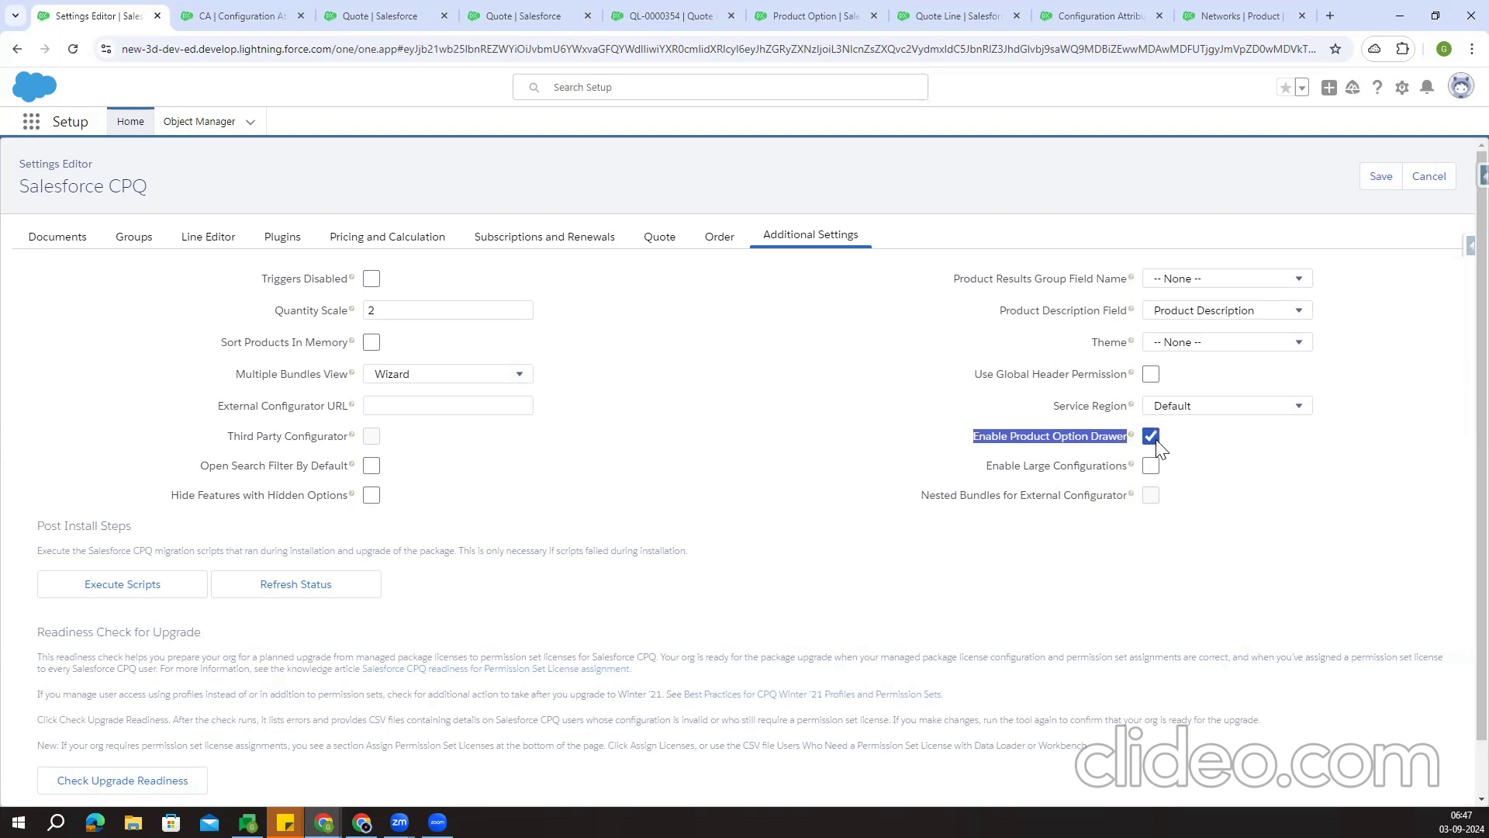
pyautogui.click(1213, 456)
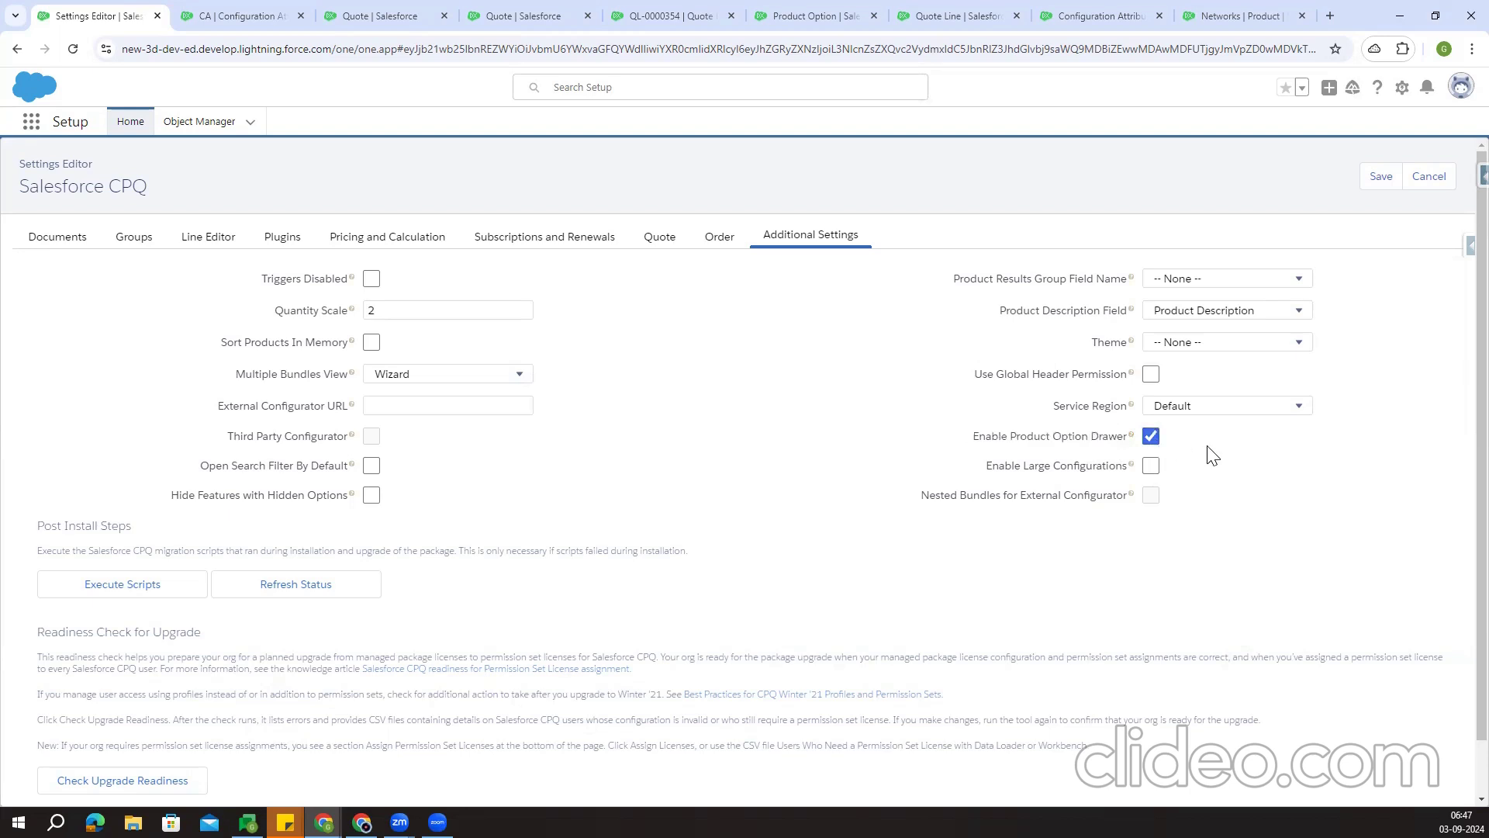
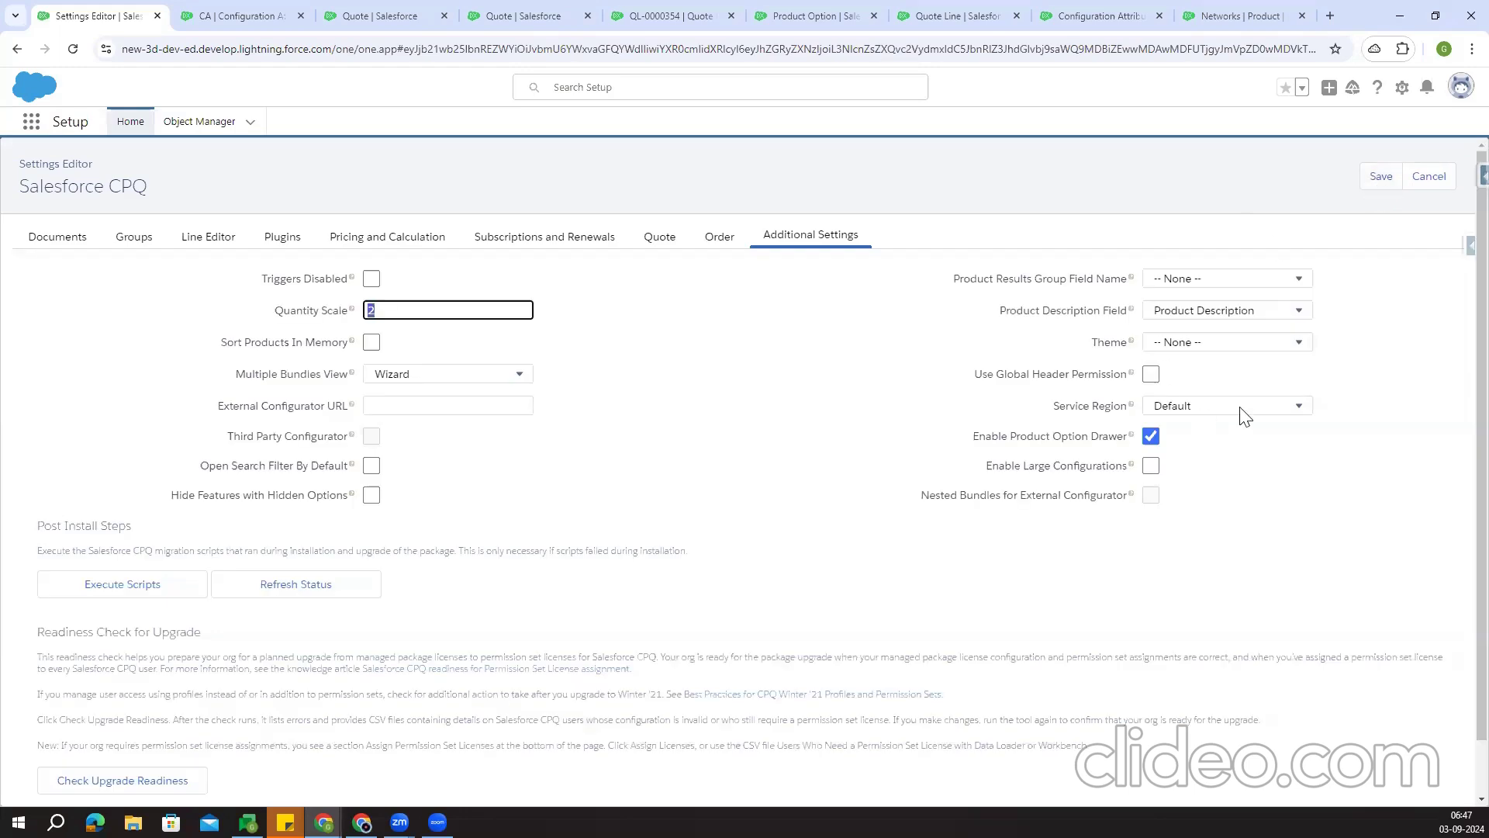
pyautogui.click(1385, 178)
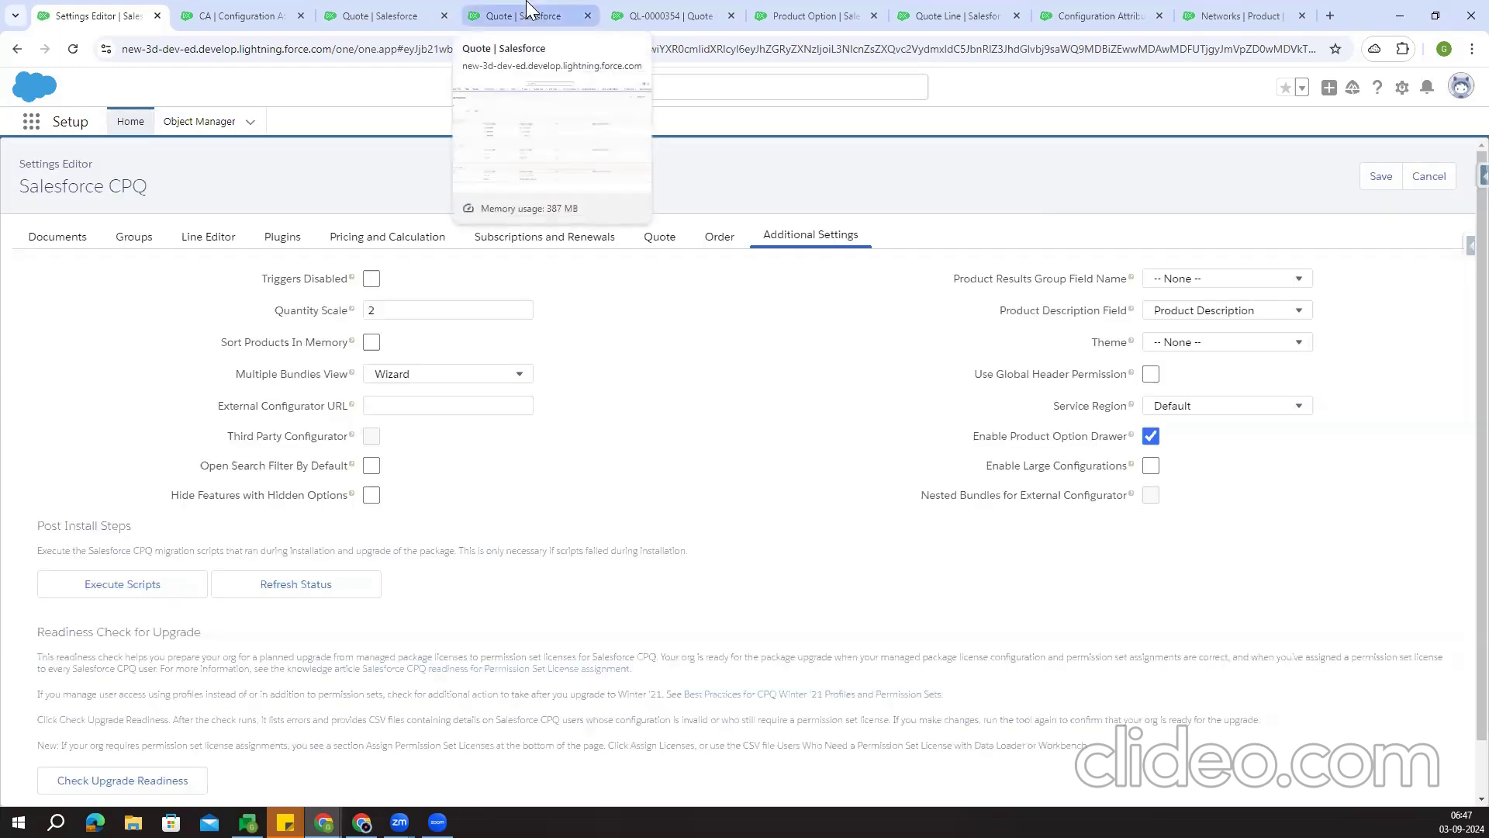
# Start a new custom field of type Picklist on the Product Option object
pyautogui.click(811, 16)
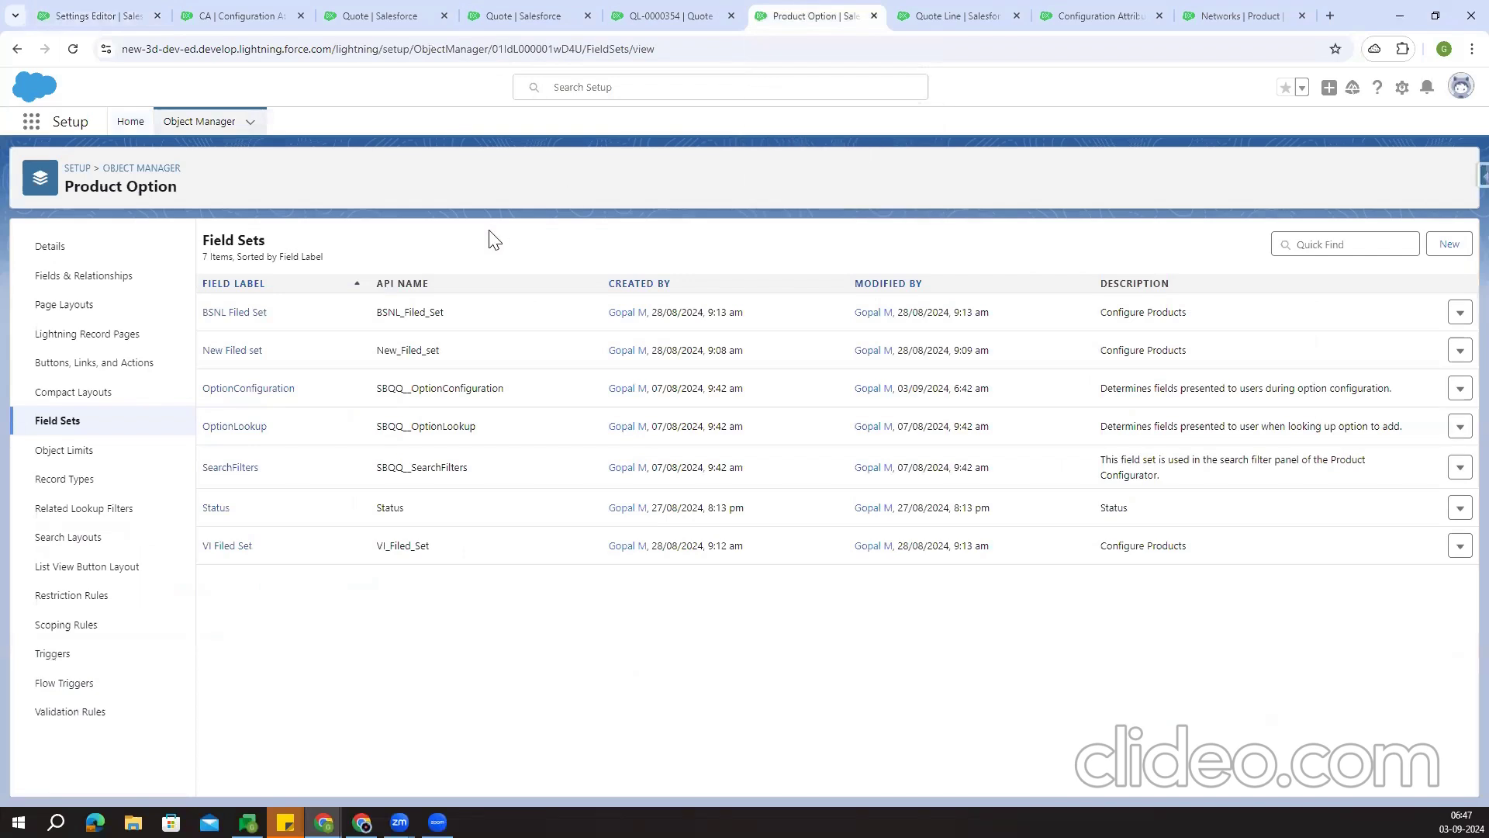
pyautogui.click(90, 273)
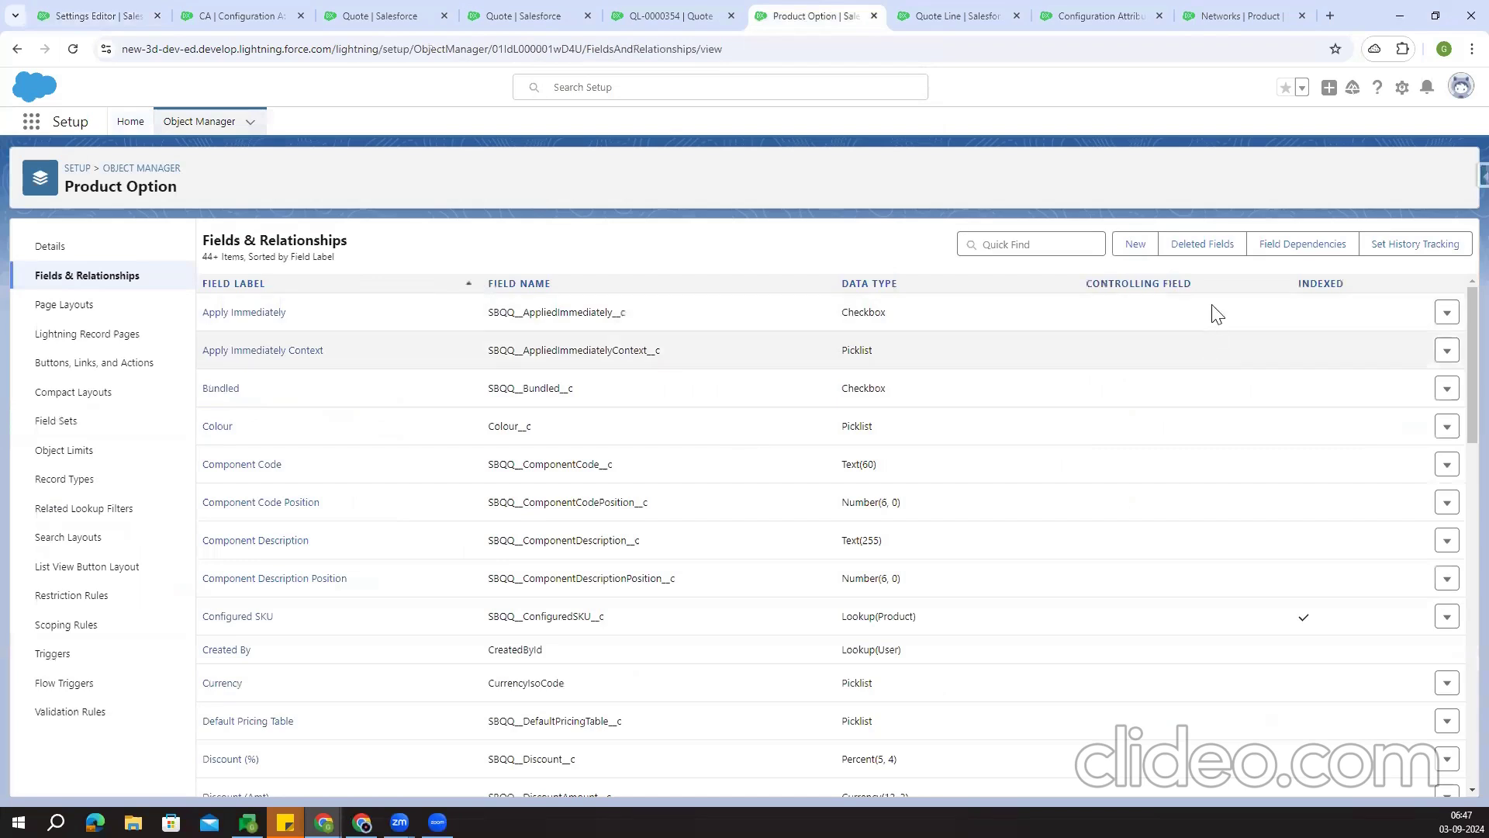
pyautogui.click(1135, 244)
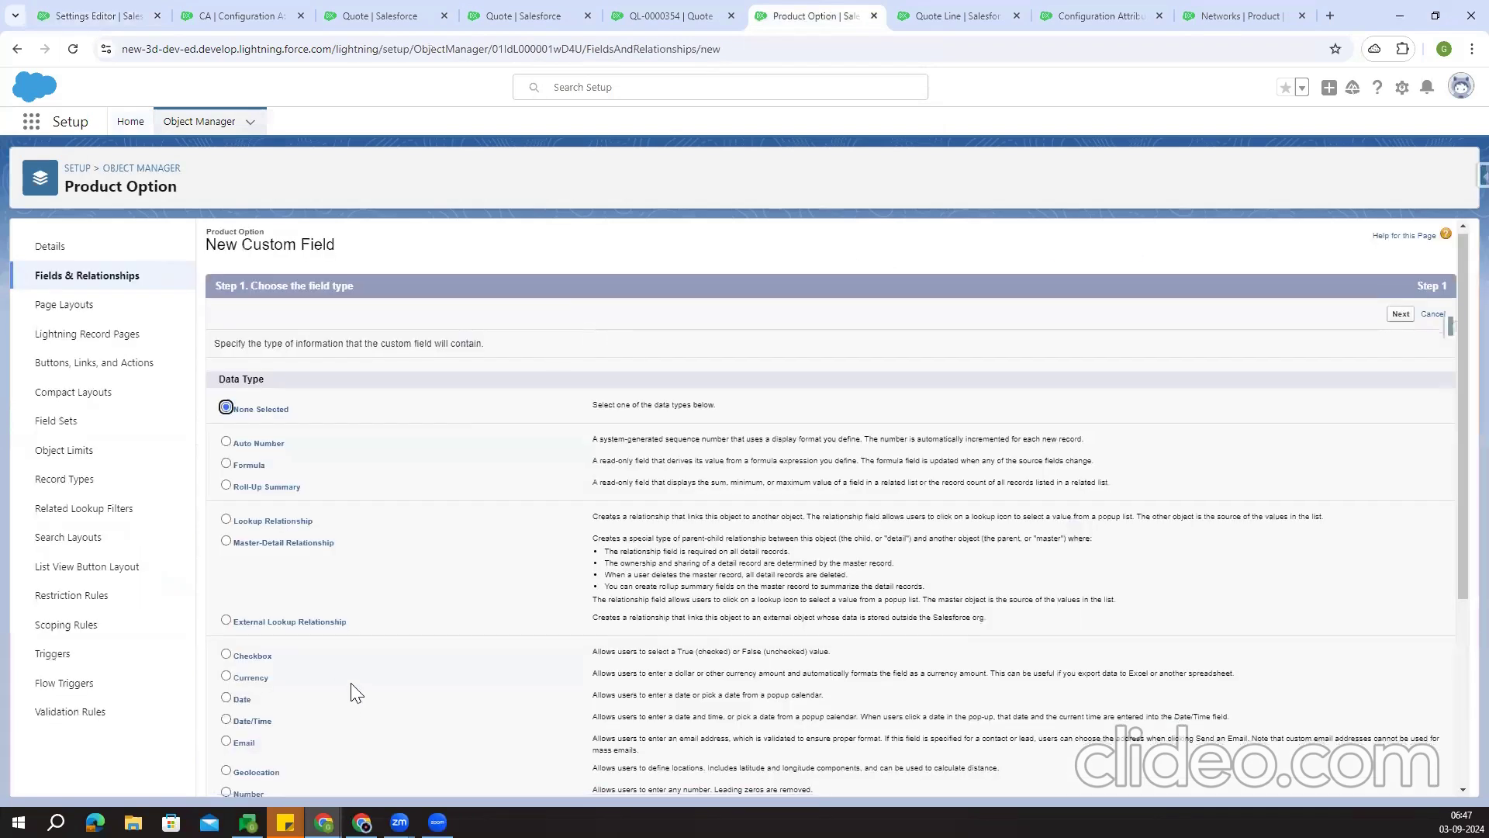
pyautogui.scroll(-4, 293, 590)
pyautogui.scroll(4, 786, 518)
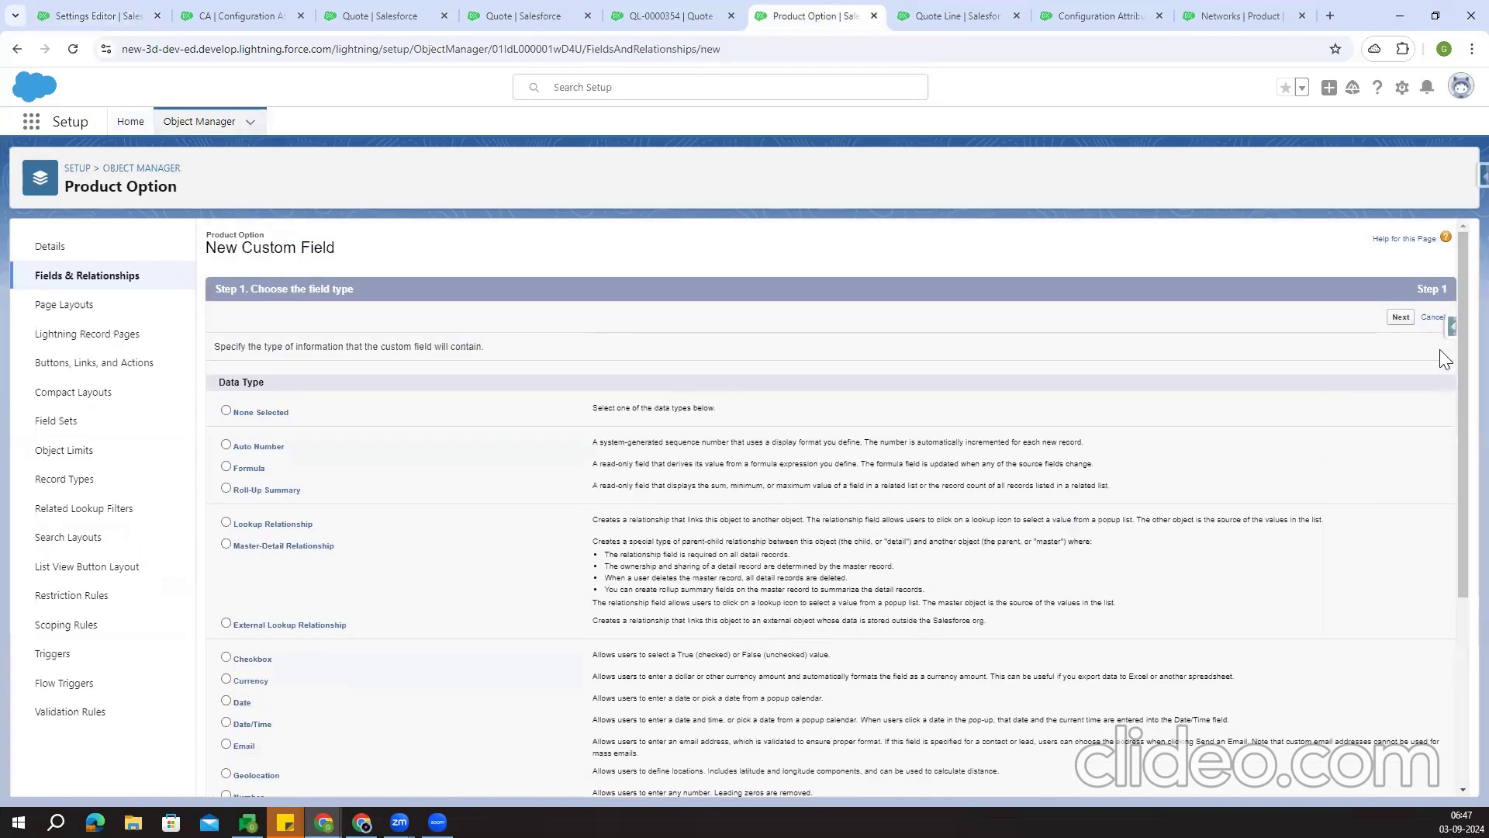
pyautogui.click(1401, 316)
# Label the picklist field Region and give it its own values IND, US and UK
pyautogui.click(511, 348)
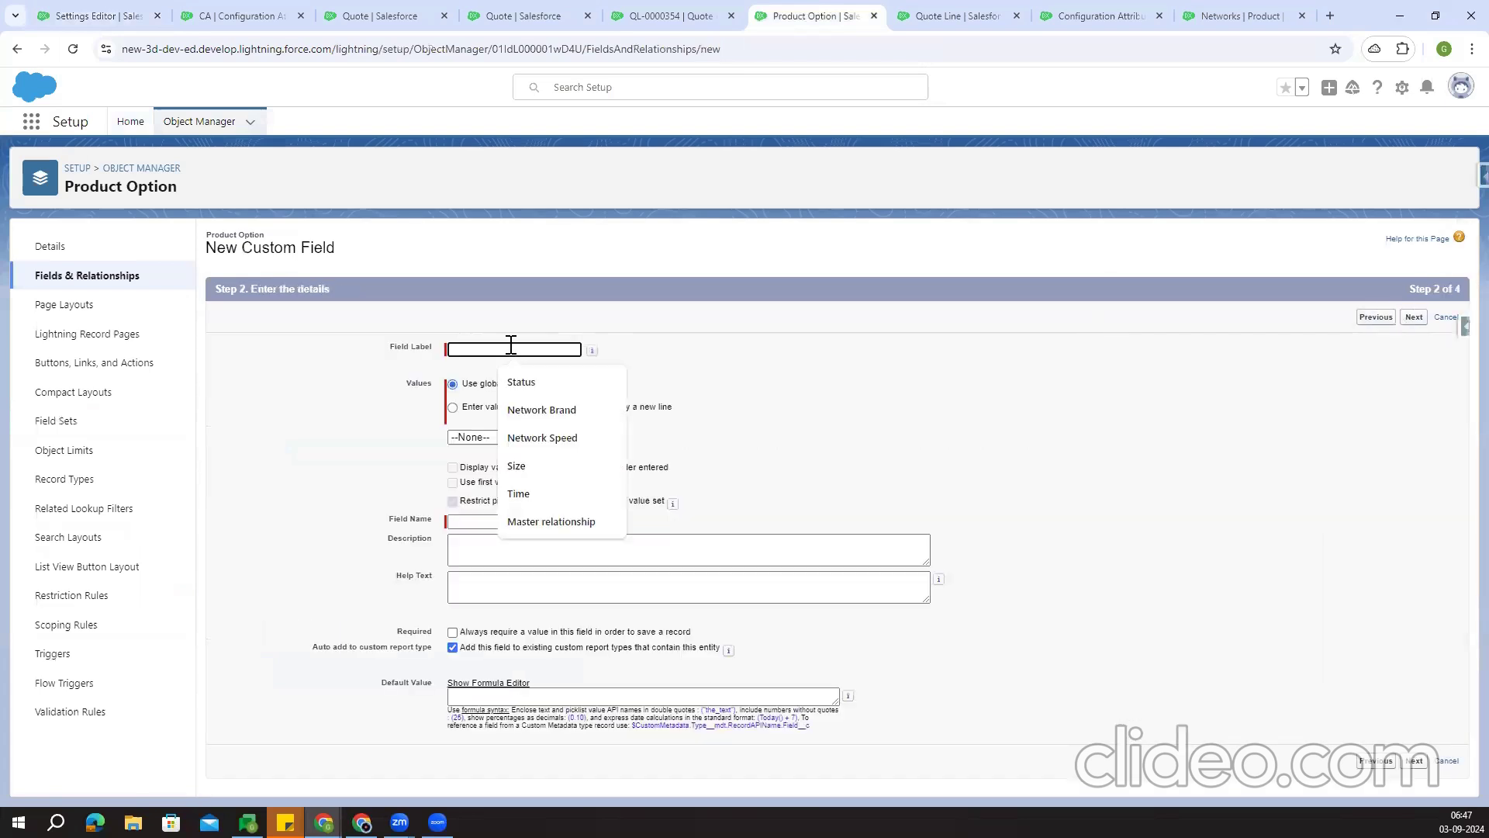
pyautogui.write('Region')
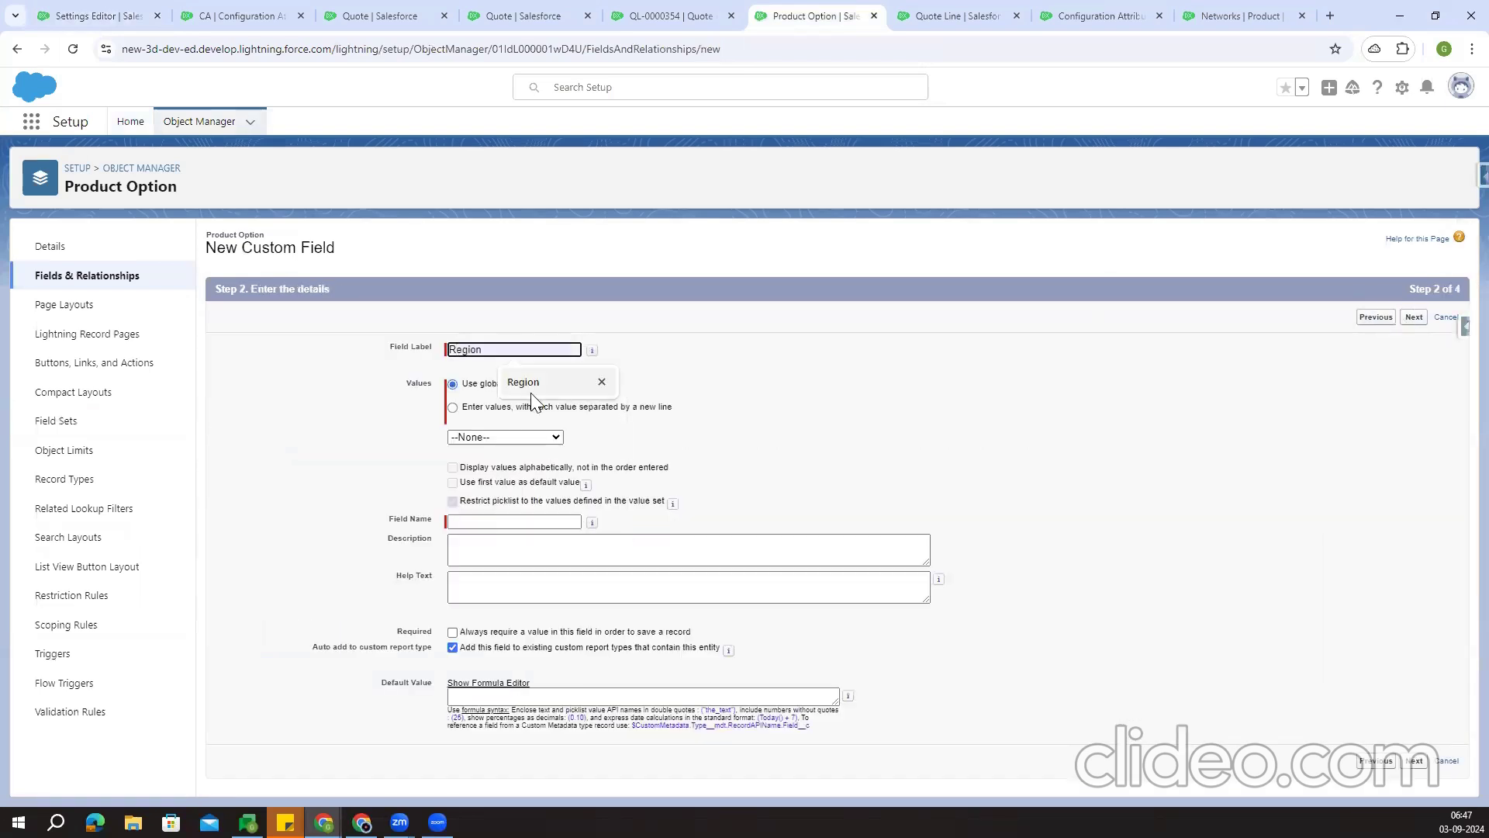
pyautogui.click(533, 387)
pyautogui.click(526, 411)
pyautogui.click(504, 460)
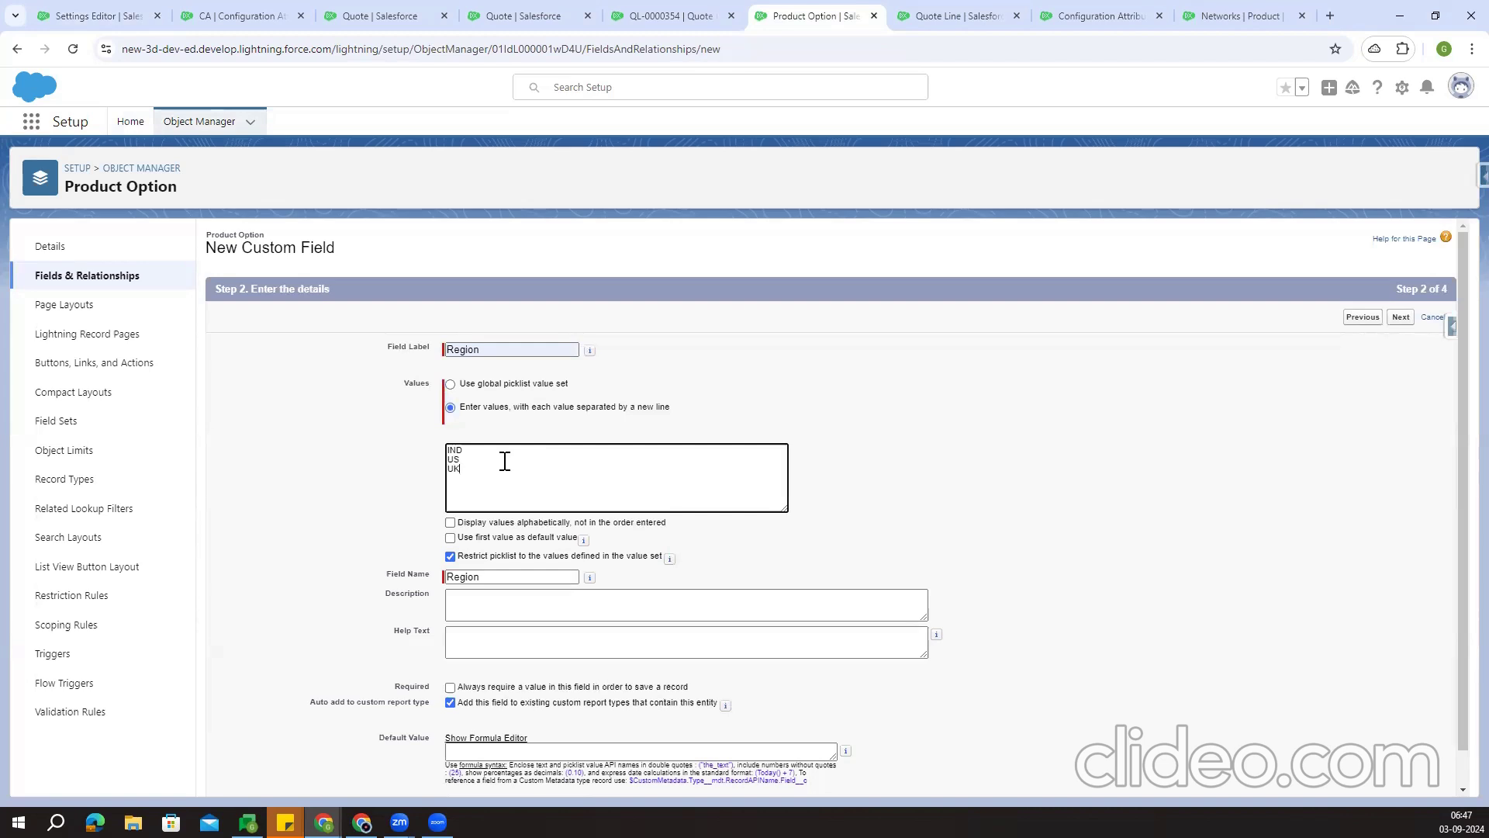
pyautogui.click(930, 459)
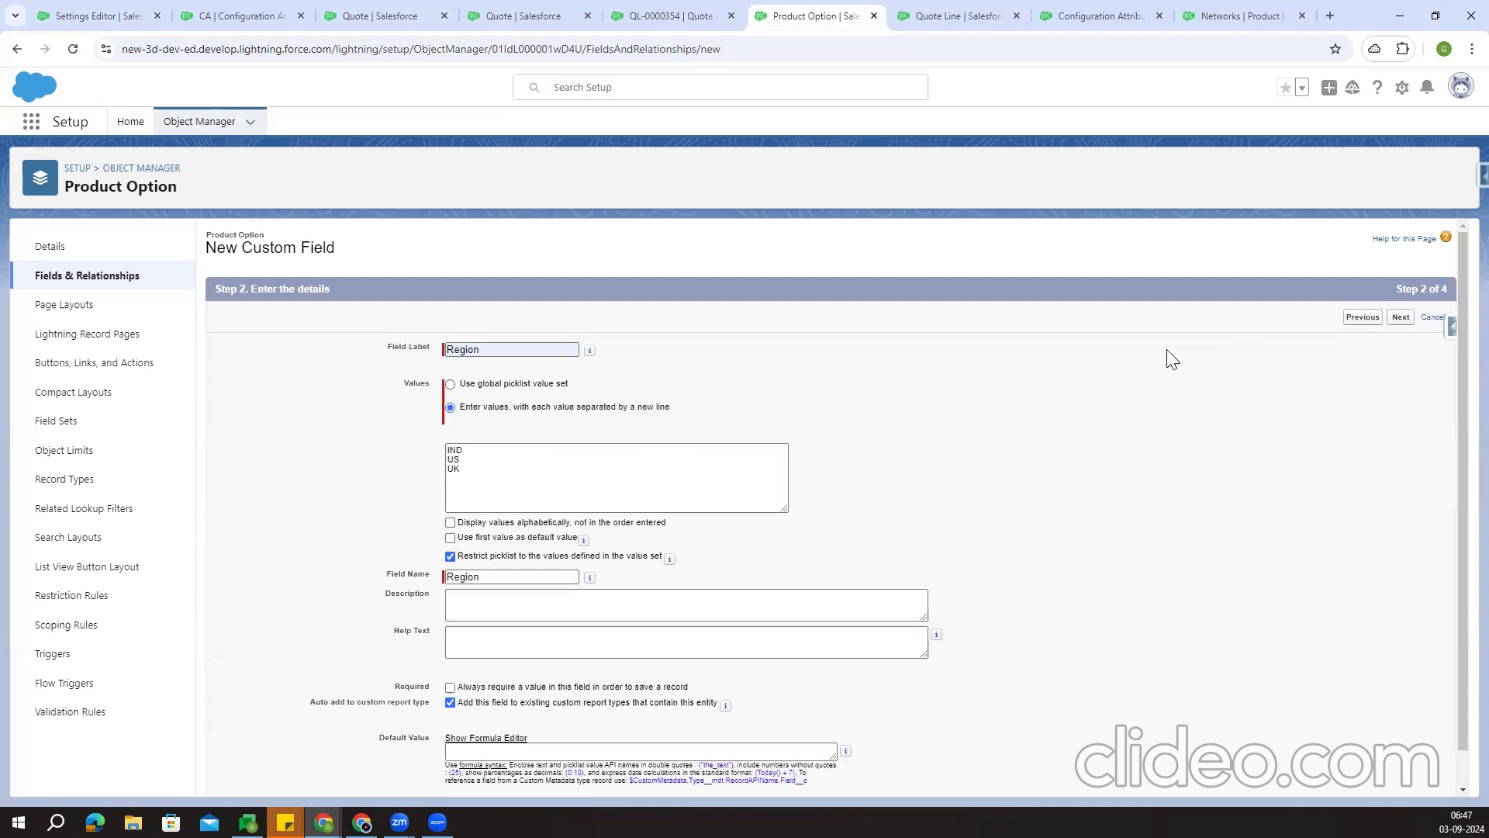
# Accept the default field-level security and page layout assignment for Region and save the field
pyautogui.click(1410, 321)
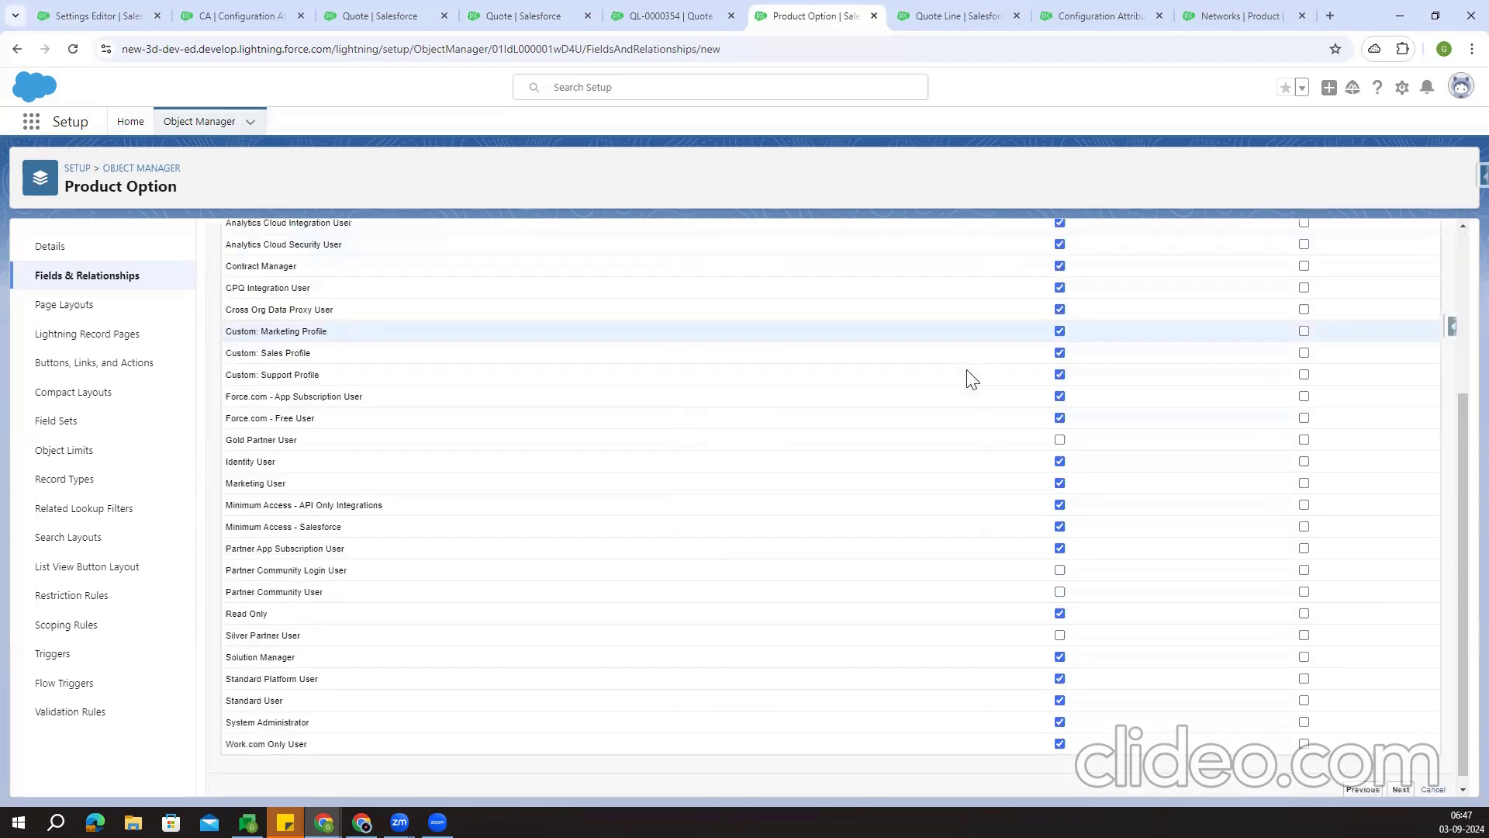
pyautogui.click(1400, 318)
pyautogui.click(1411, 317)
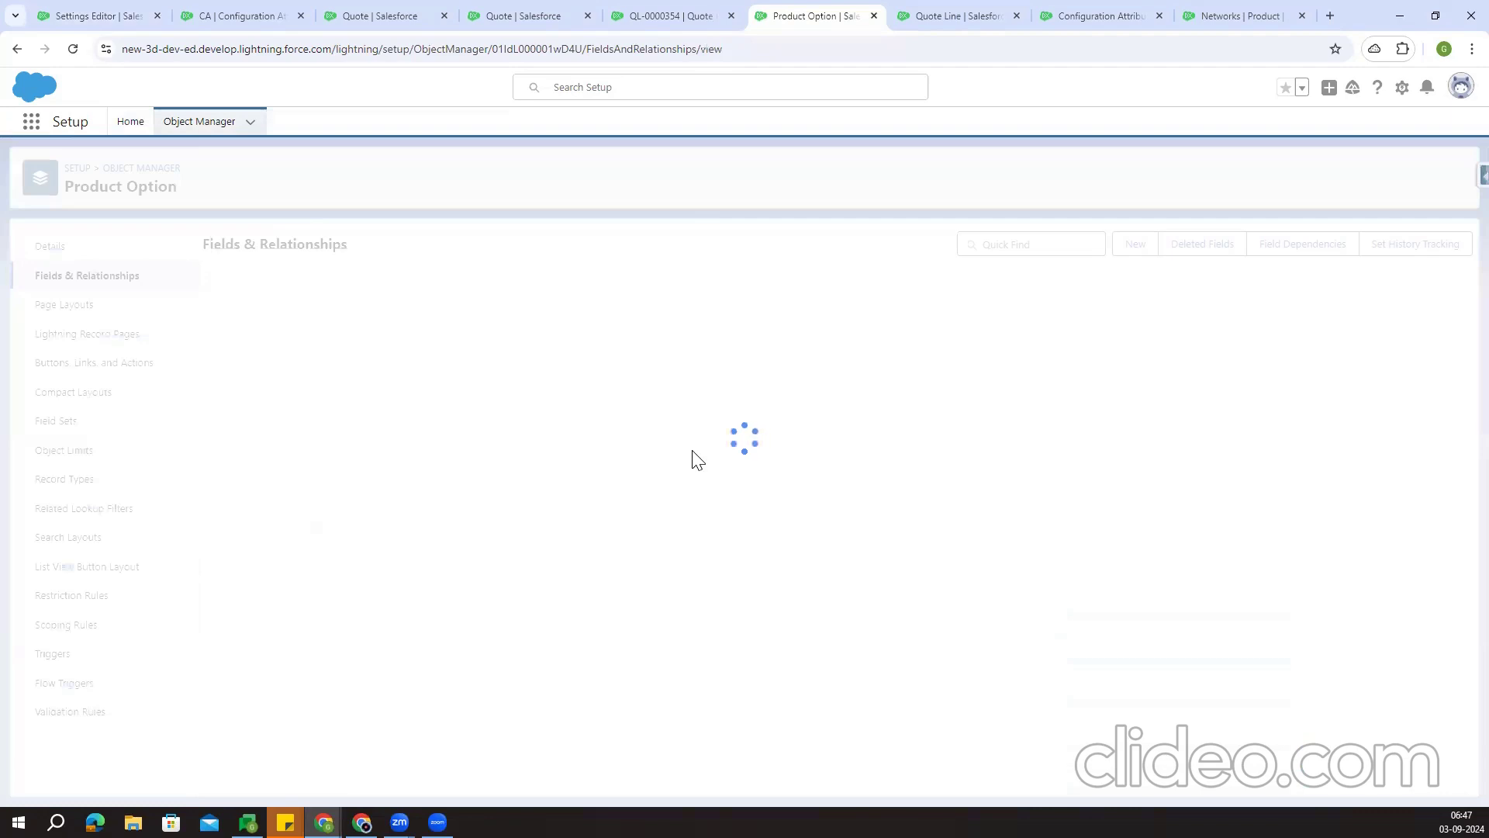
# Start a new custom field of type Picklist on the Quote Line object
pyautogui.click(959, 14)
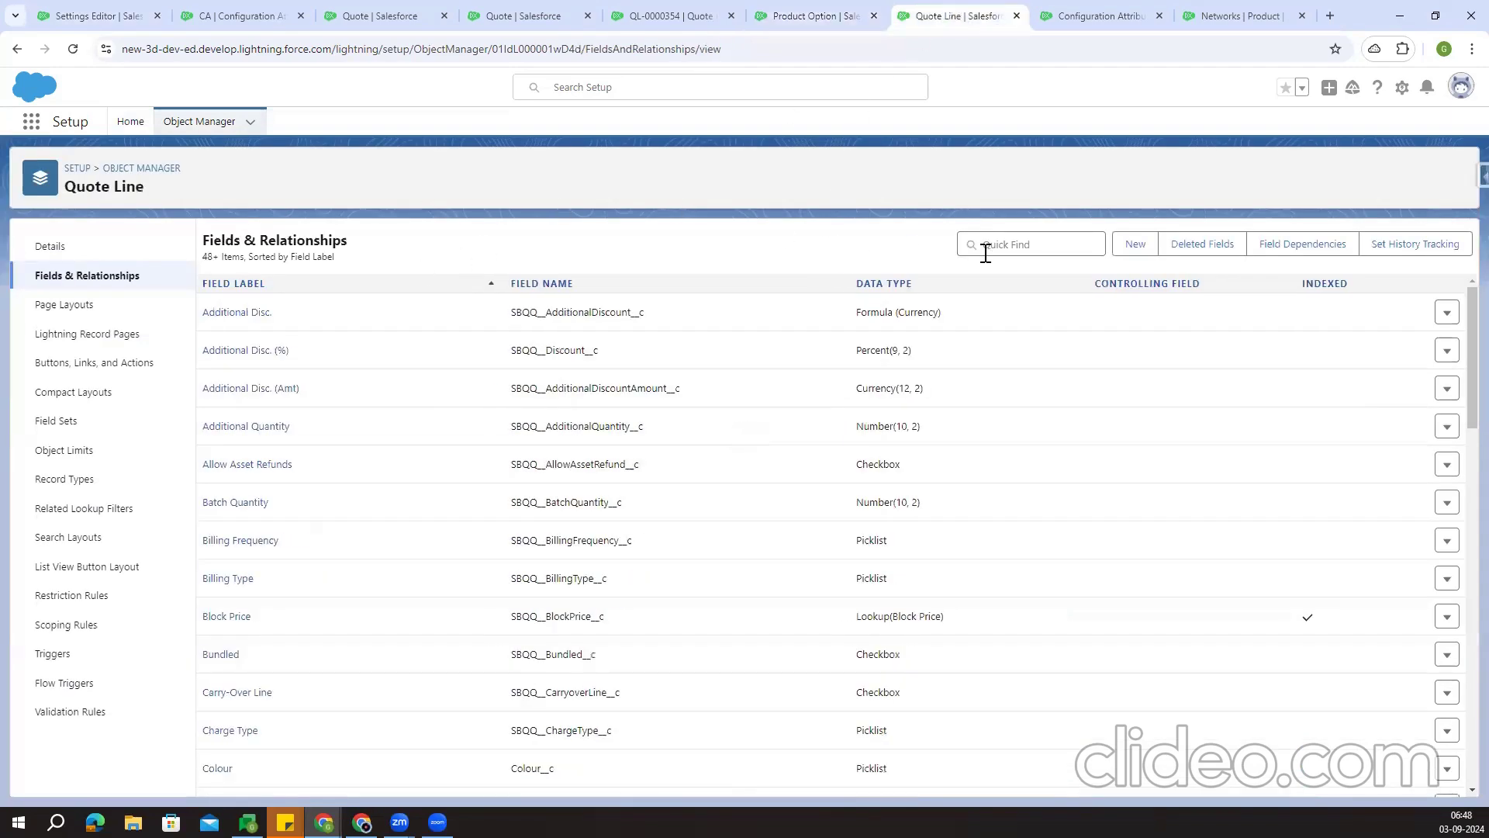
pyautogui.click(1134, 244)
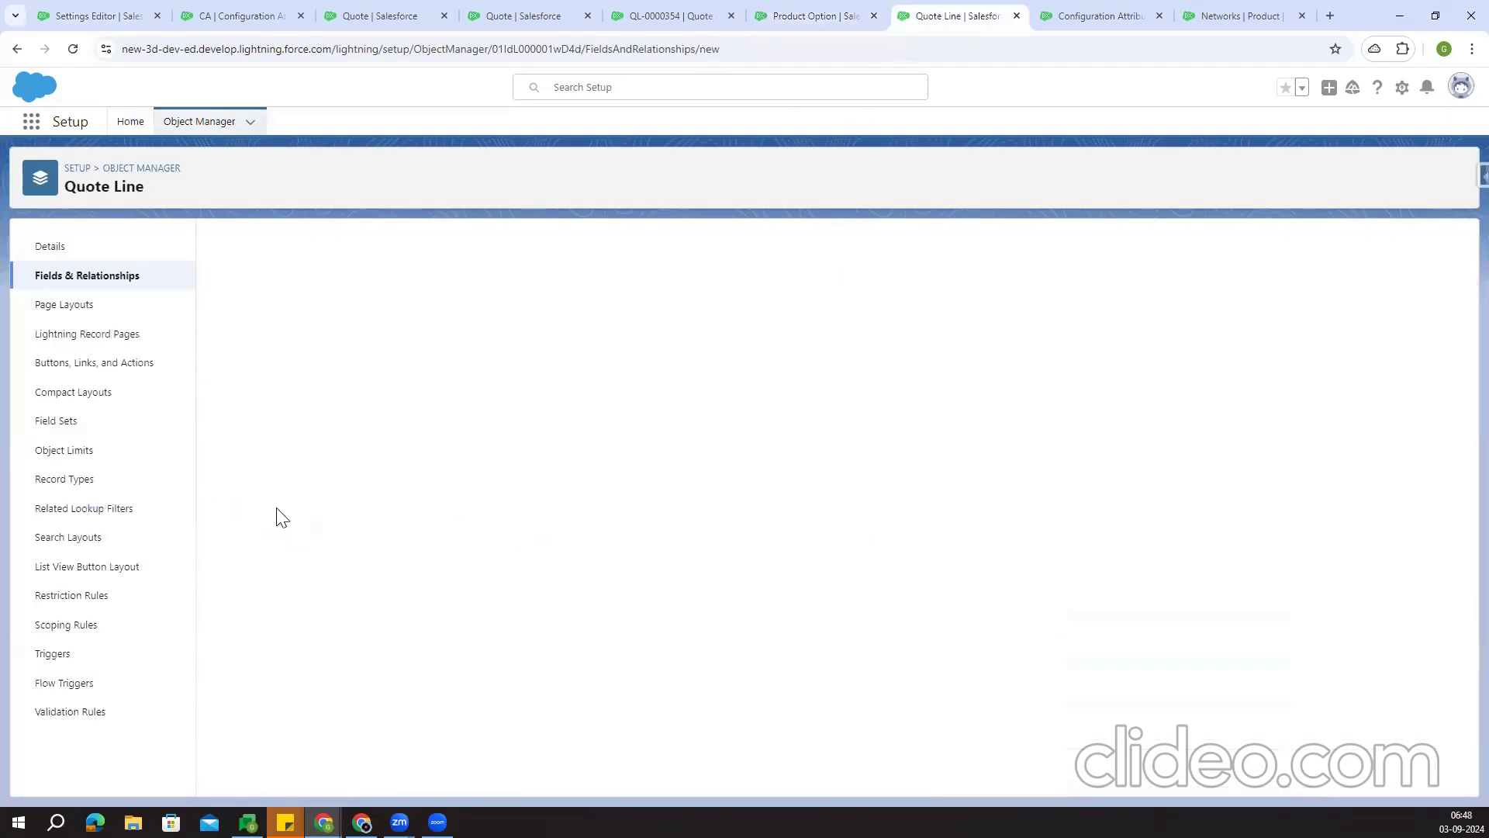
pyautogui.scroll(-5, 261, 580)
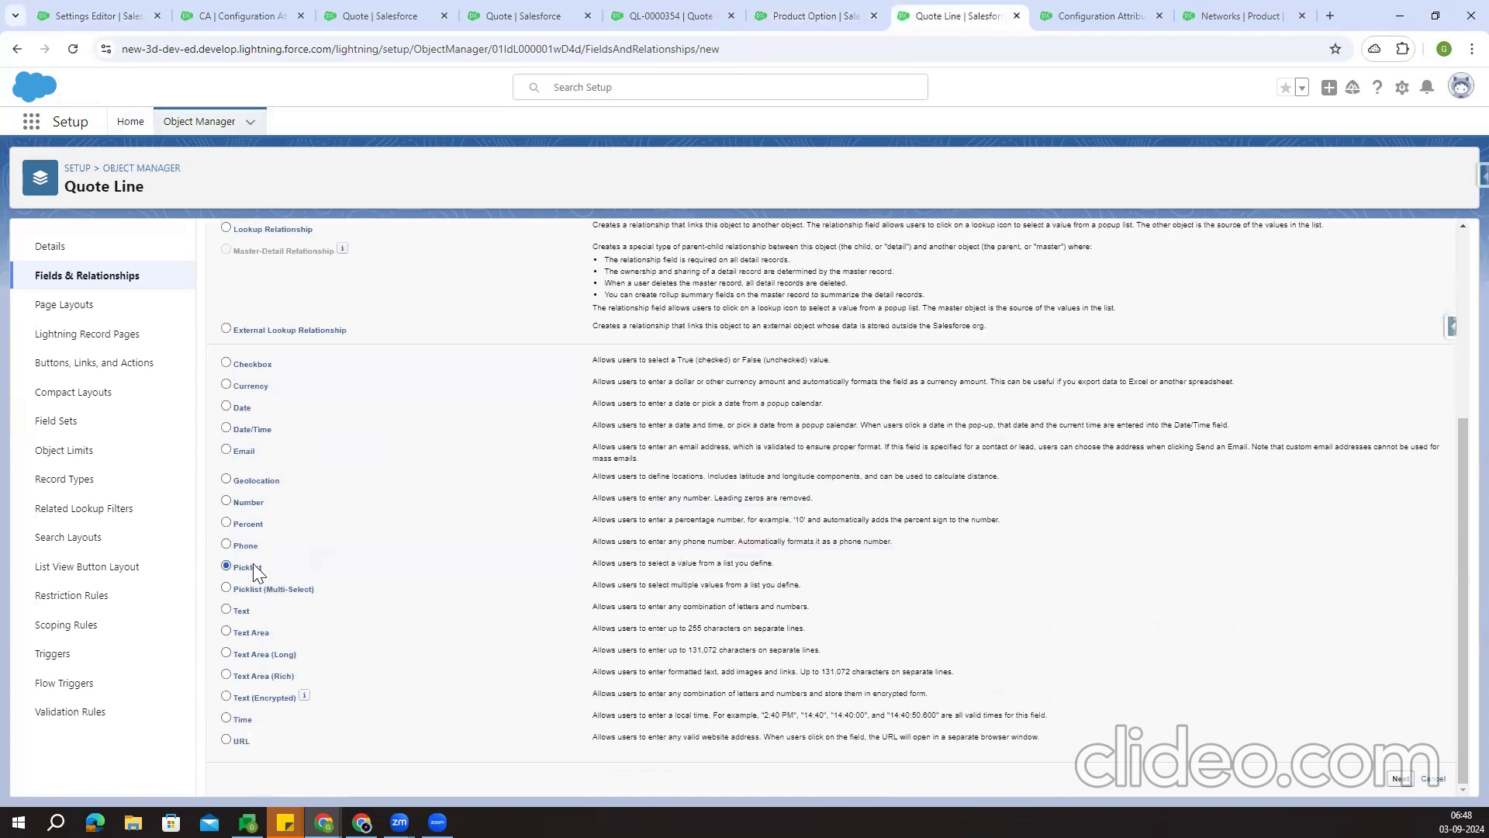
pyautogui.scroll(4, 1436, 377)
pyautogui.click(1400, 318)
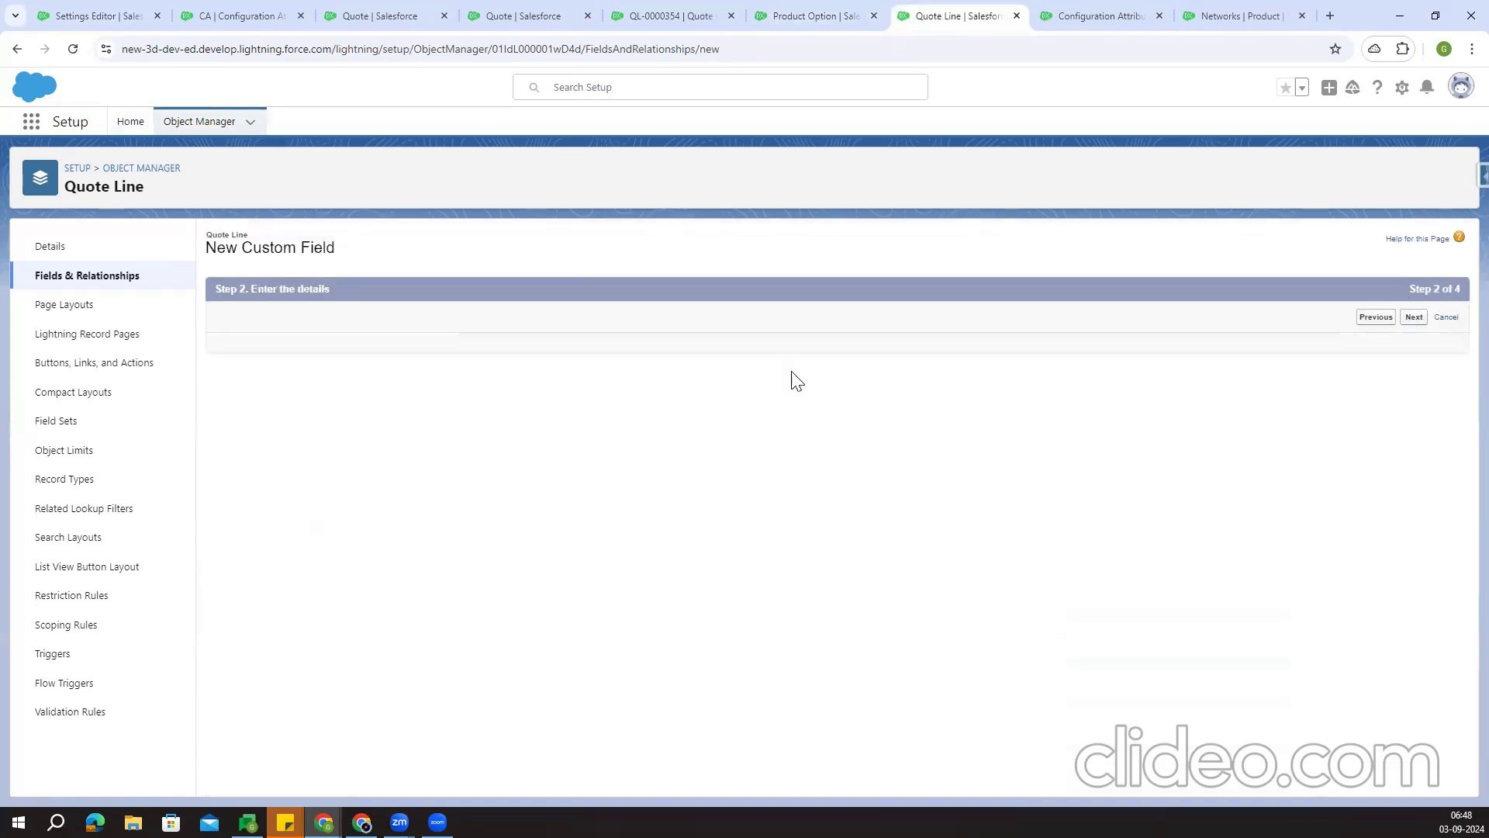
# Label the Quote Line picklist field Region and give it its own values IND, US and UK
pyautogui.click(491, 353)
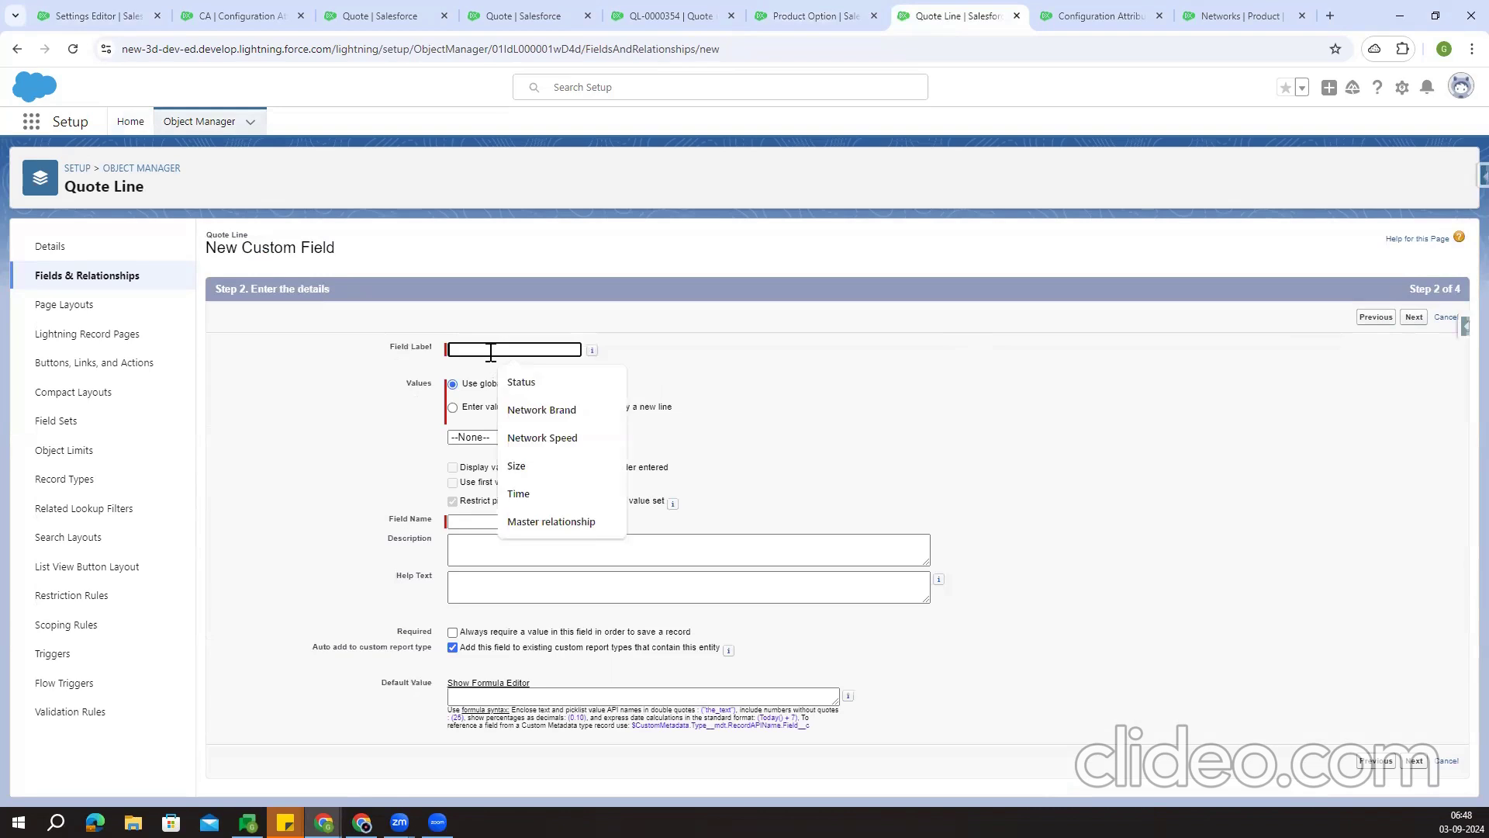
pyautogui.write('Re')
pyautogui.click(521, 382)
pyautogui.click(477, 407)
pyautogui.click(473, 458)
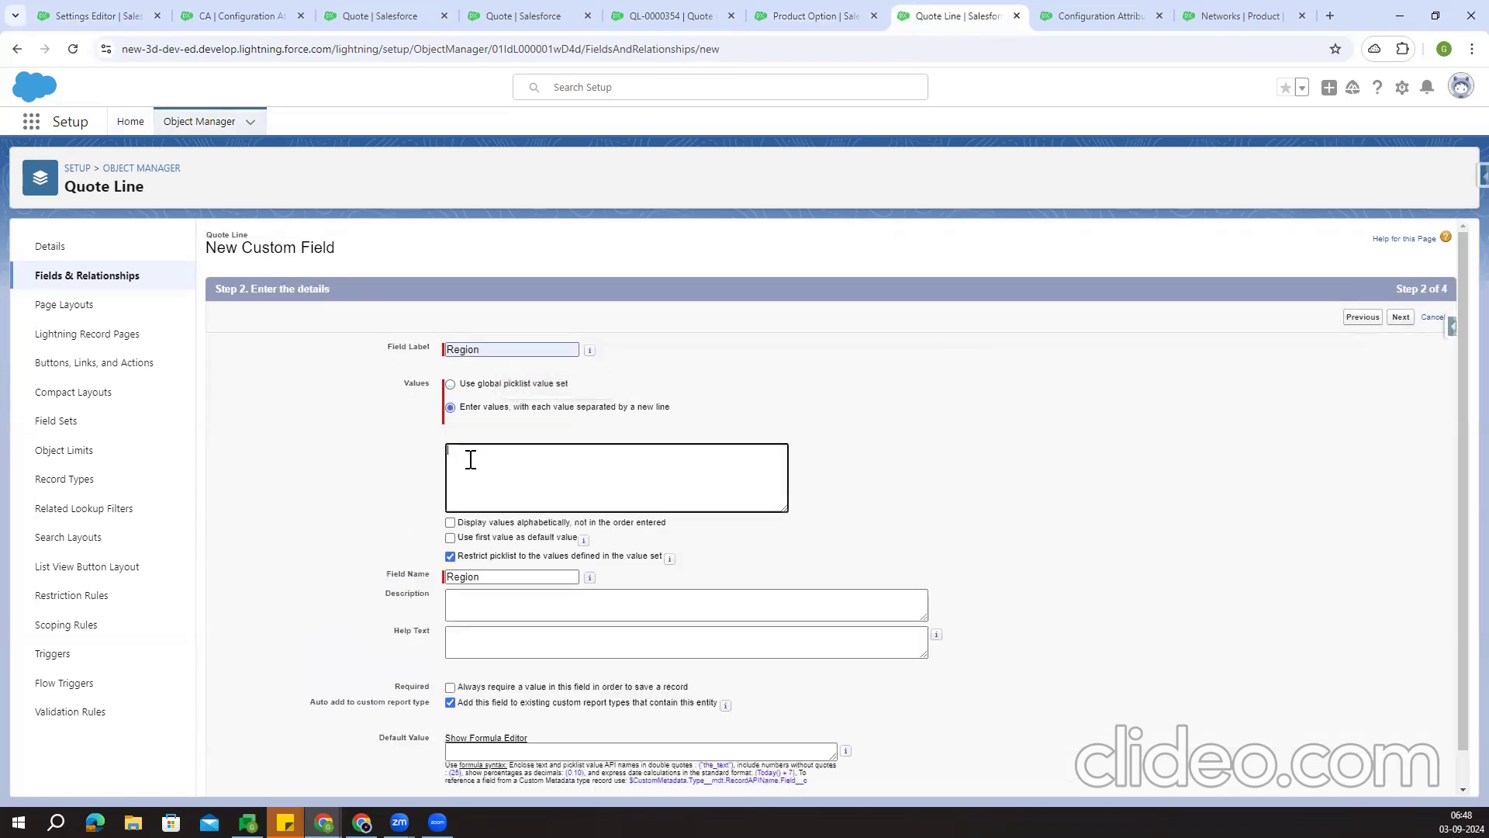
pyautogui.write('IND US UK')
pyautogui.click(1400, 318)
# Accept the default field-level security and Quote Line Layout assignment for the Region field and save it
pyautogui.click(1398, 317)
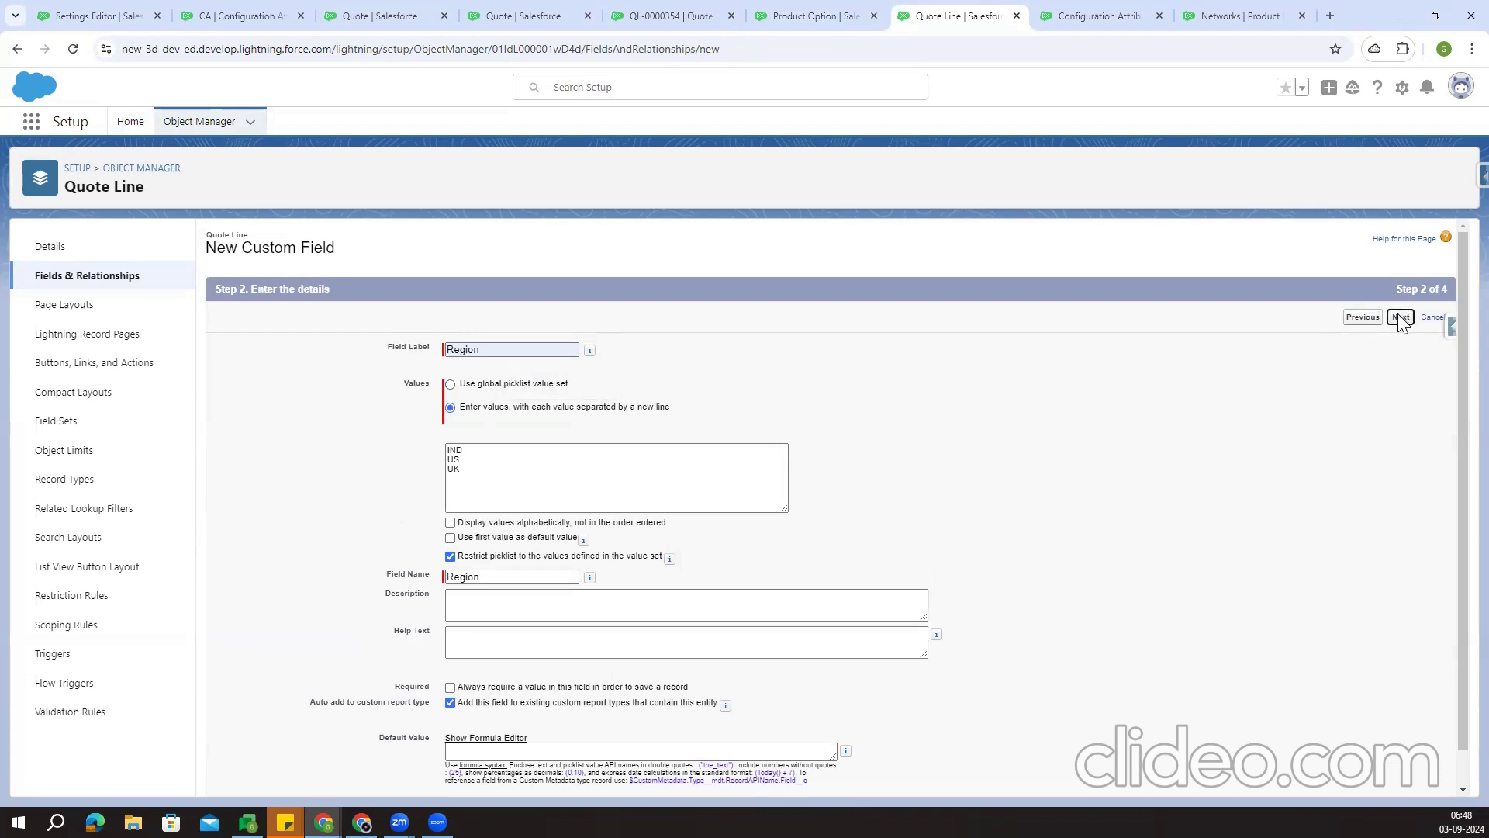
pyautogui.click(1283, 445)
pyautogui.click(1400, 318)
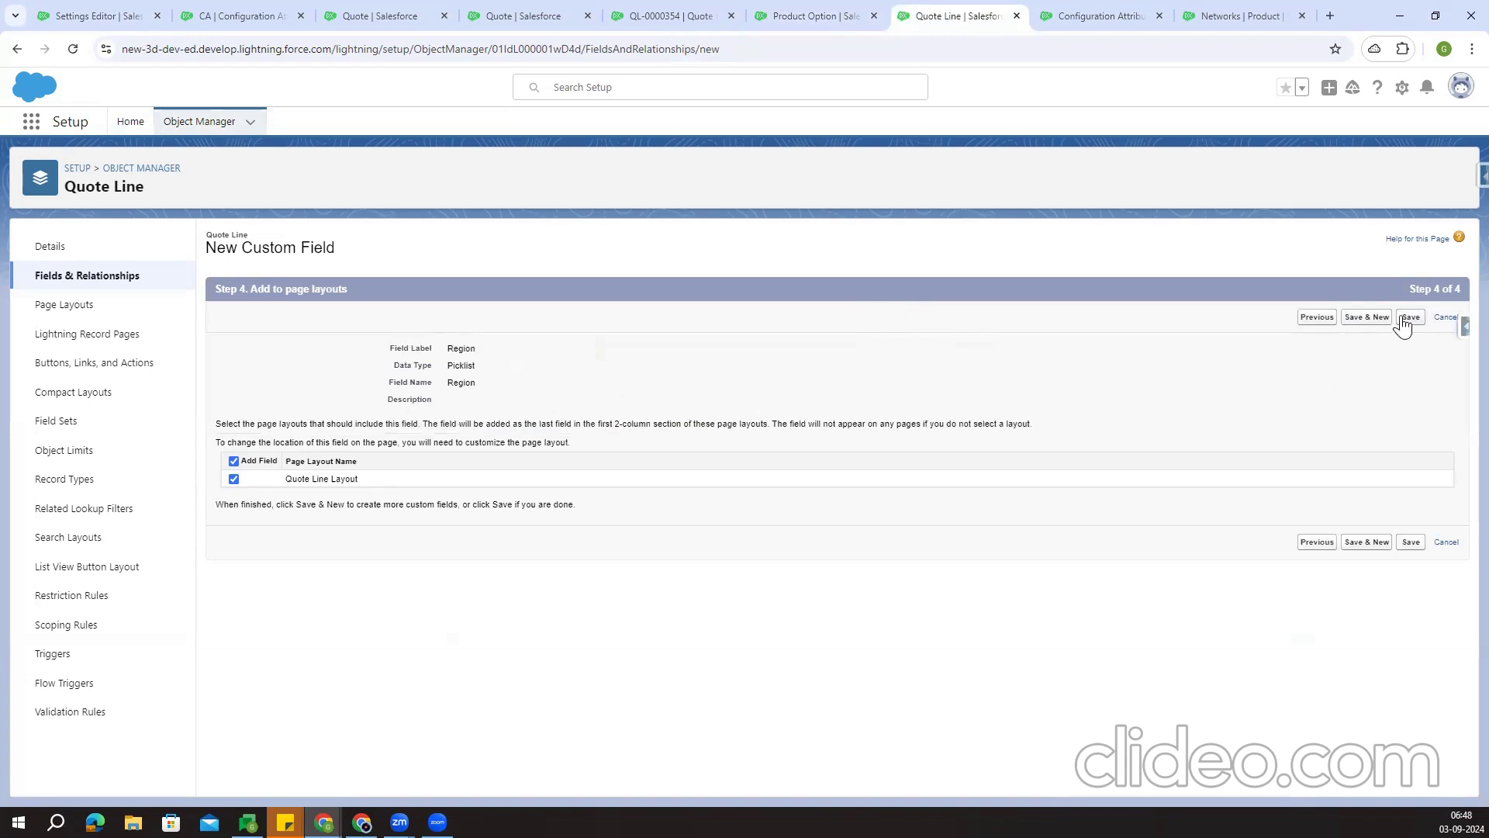
pyautogui.click(1406, 320)
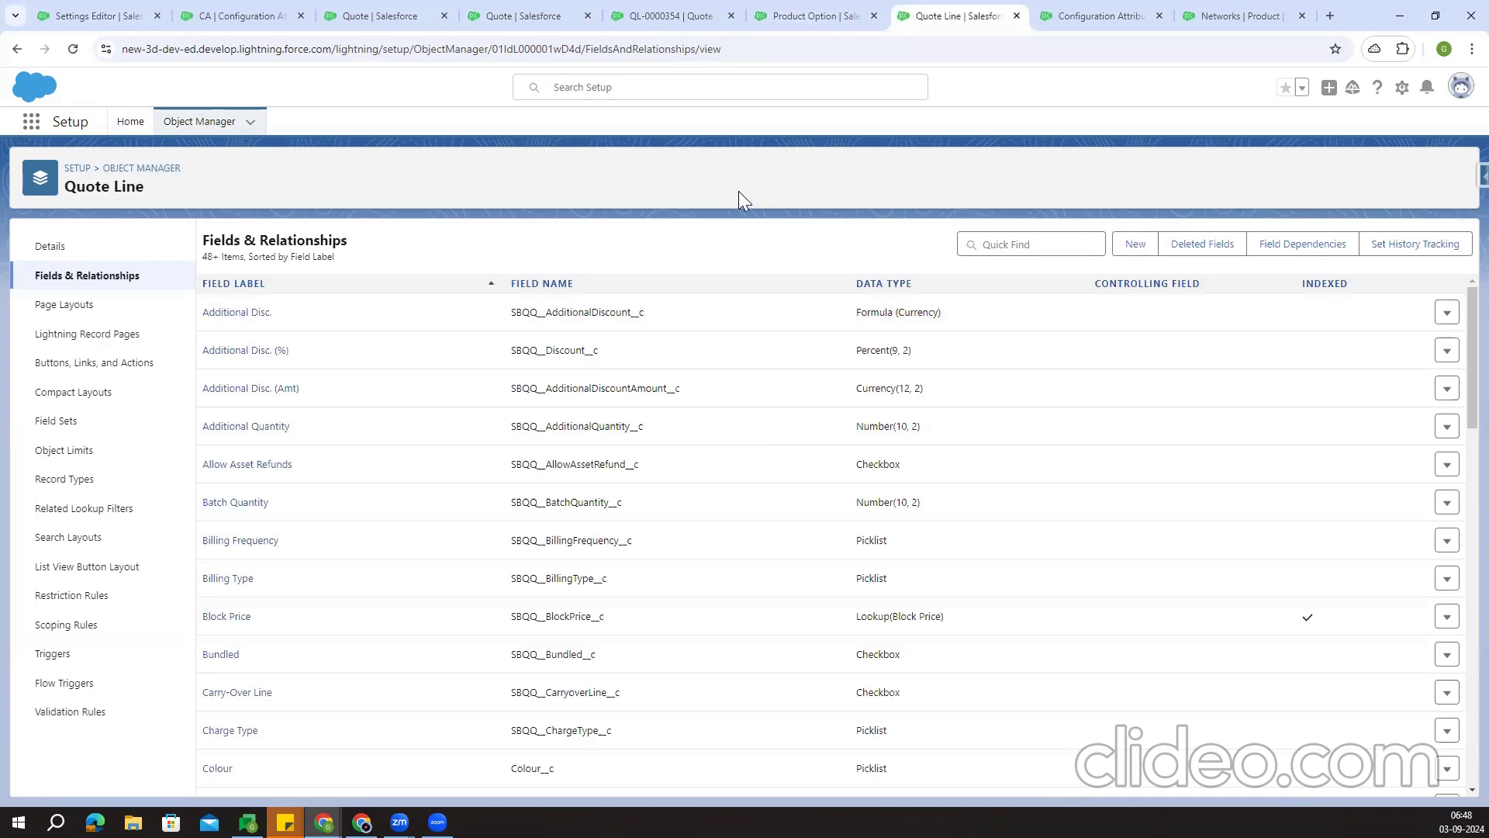
# Search the Quote Line fields for Region, open its definition and copy the field label
pyautogui.click(801, 9)
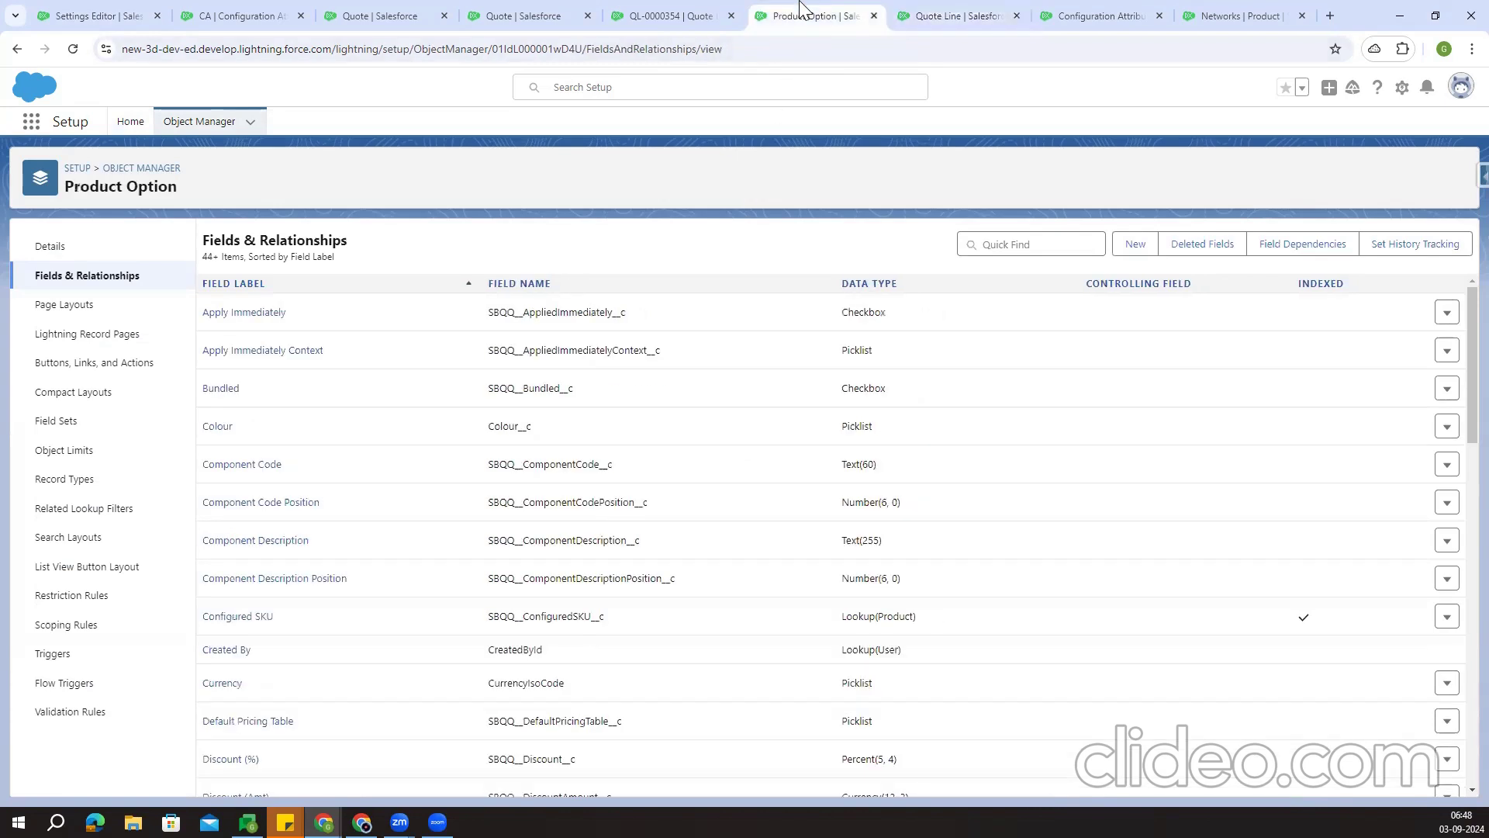
pyautogui.click(946, 9)
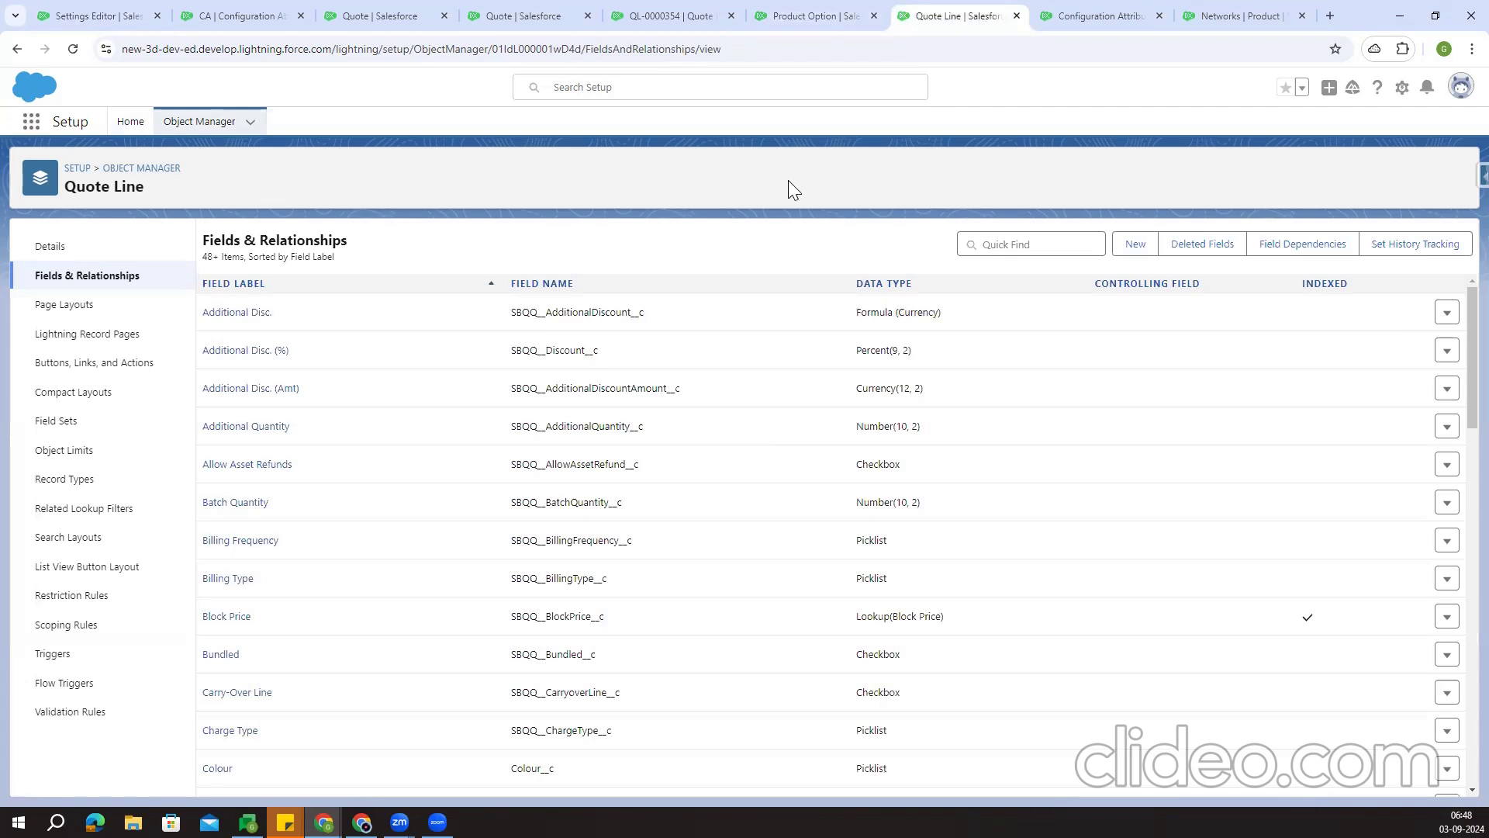
pyautogui.click(1008, 245)
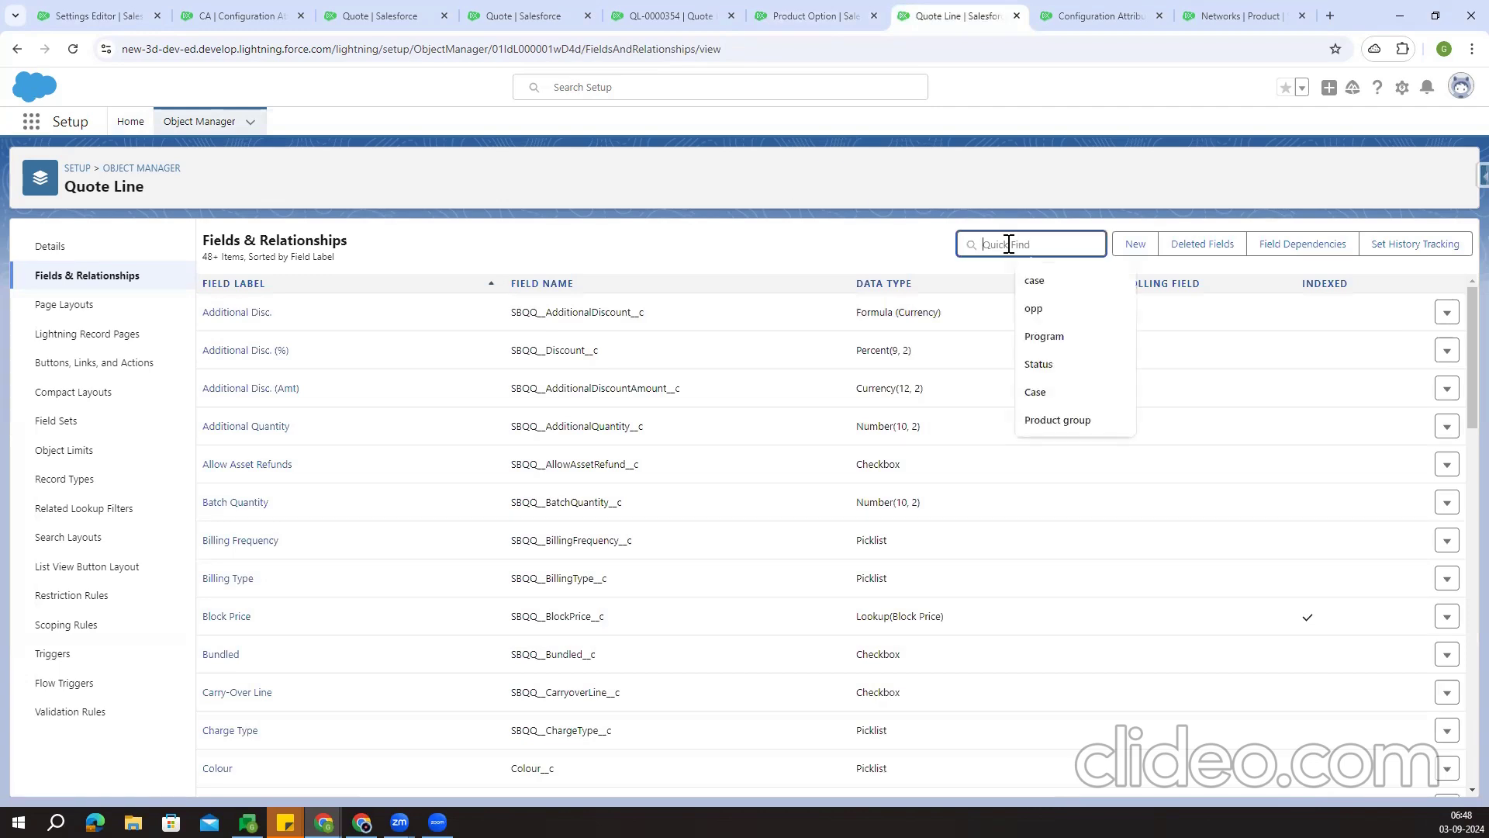
pyautogui.write('regi')
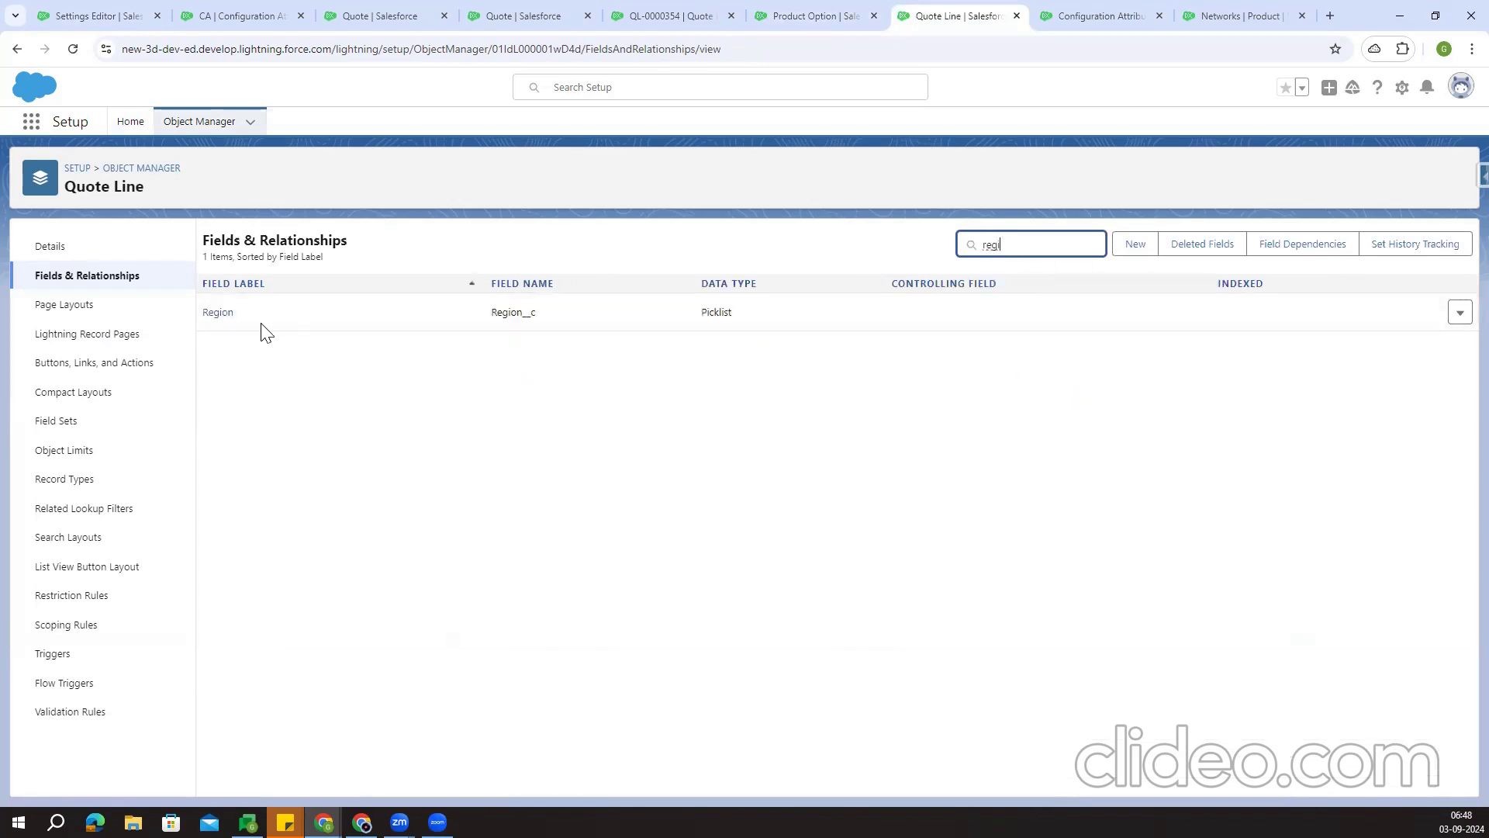
pyautogui.click(218, 313)
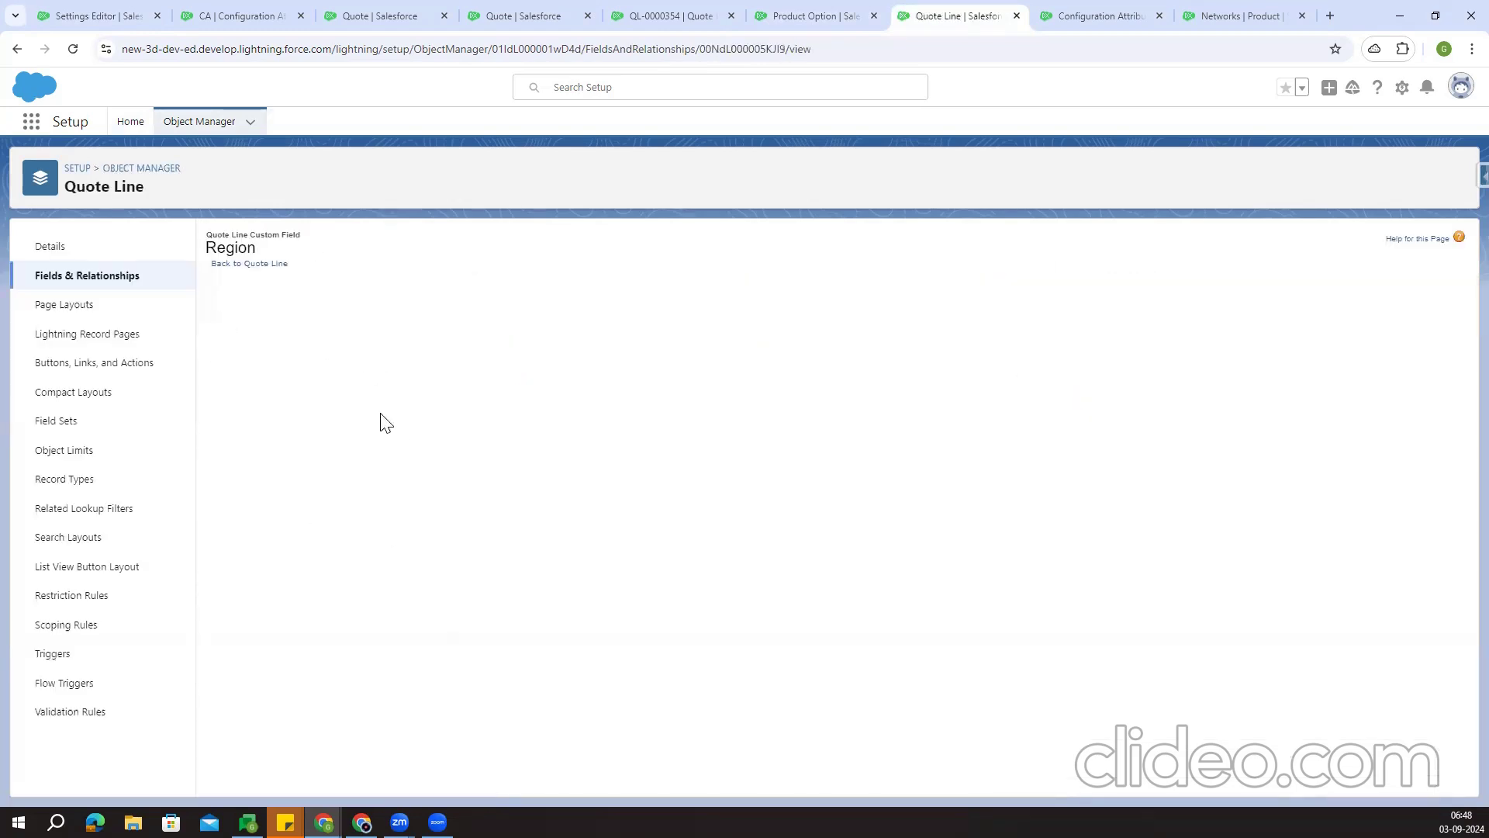
pyautogui.scroll(-3, 382, 423)
pyautogui.scroll(3, 382, 422)
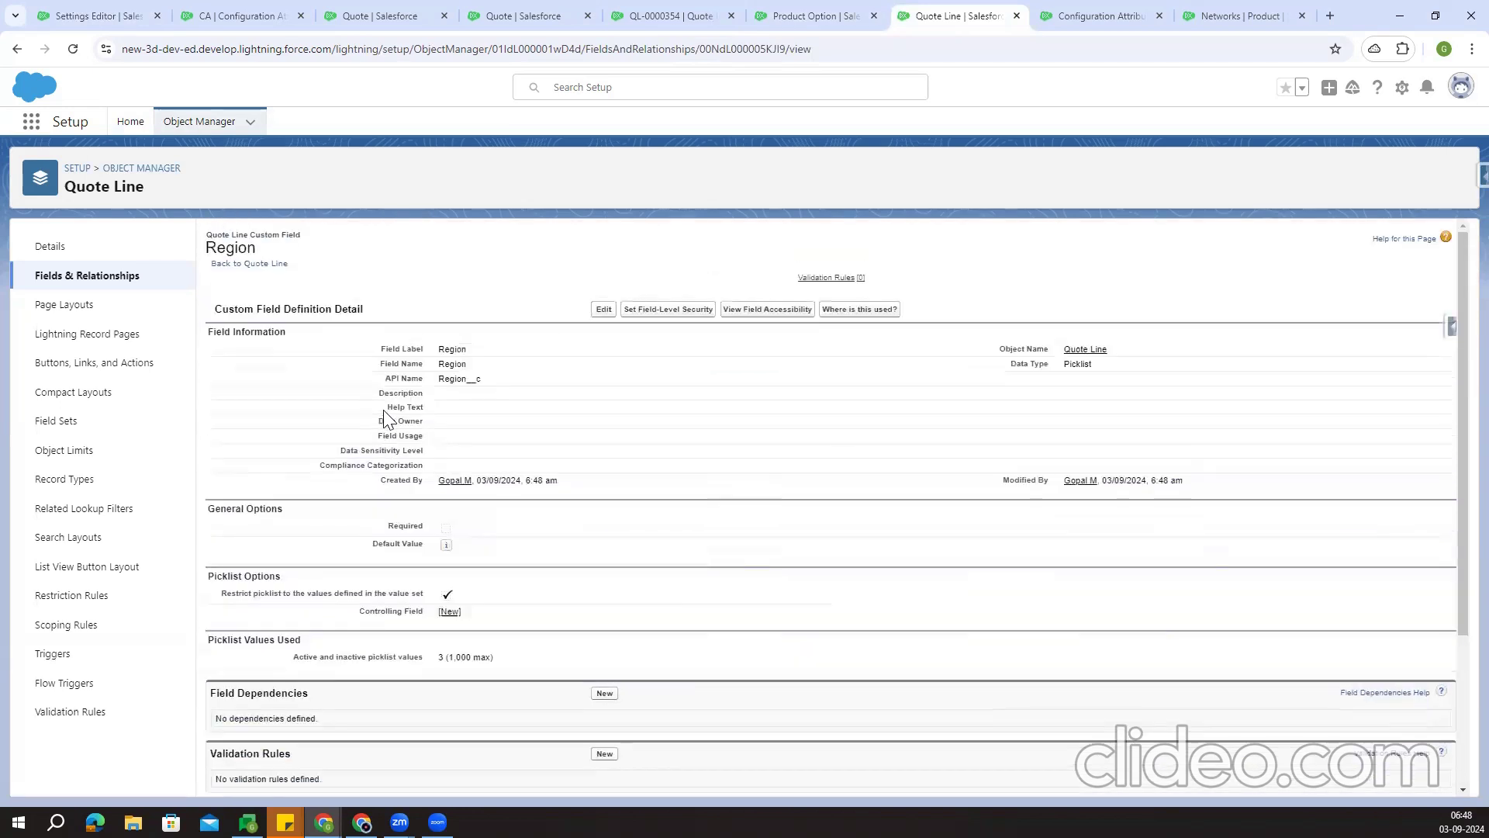
pyautogui.doubleClick(460, 350)
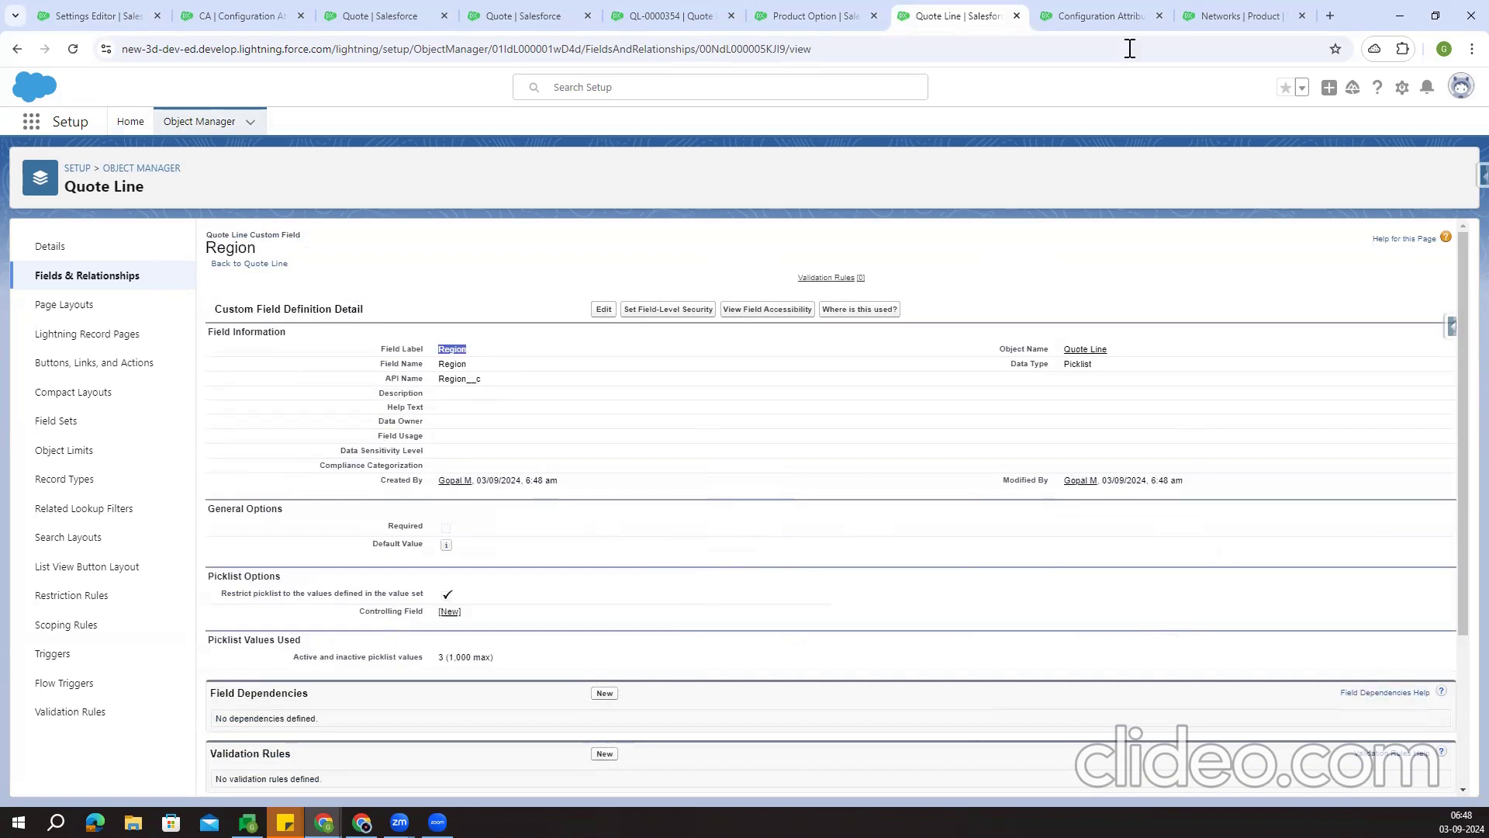
# Add the value Region to the Target Field picklist on Configuration Attribute, include the Global Attribute record type, and save
pyautogui.click(1100, 16)
pyautogui.scroll(5, 417, 322)
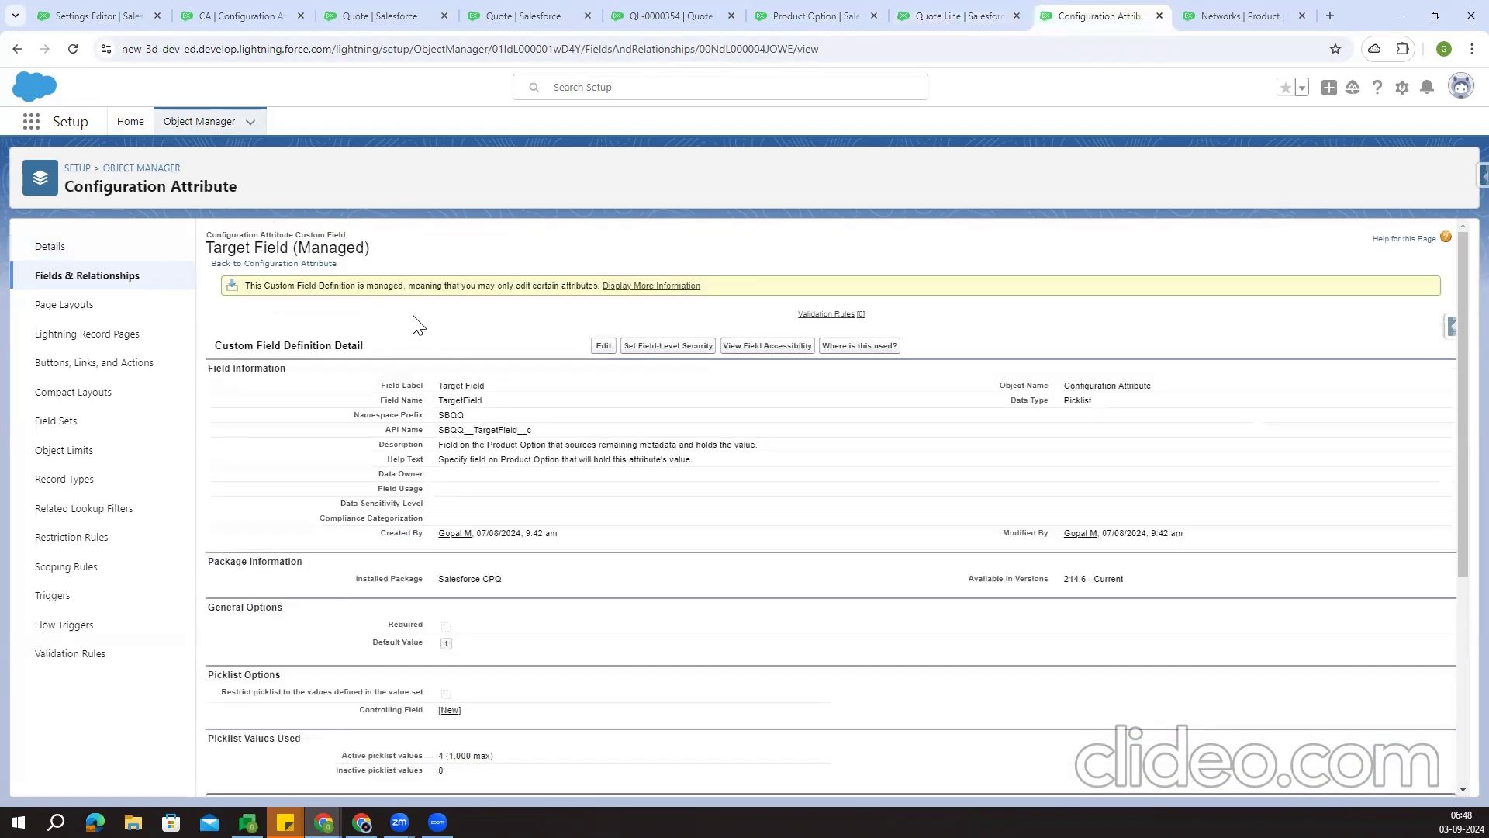
pyautogui.tripleClick(256, 248)
pyautogui.scroll(-4, 543, 518)
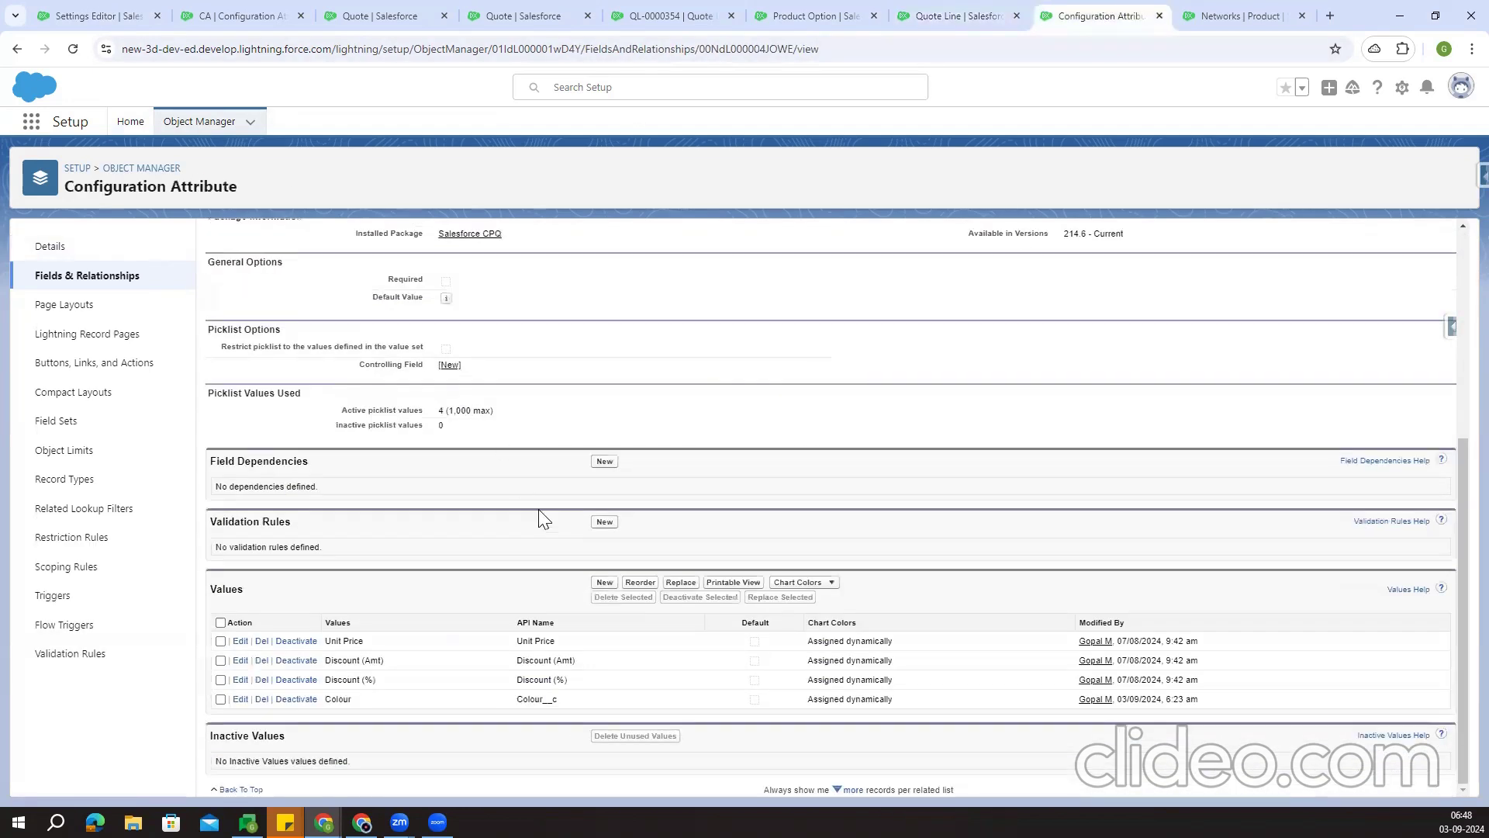
pyautogui.click(601, 583)
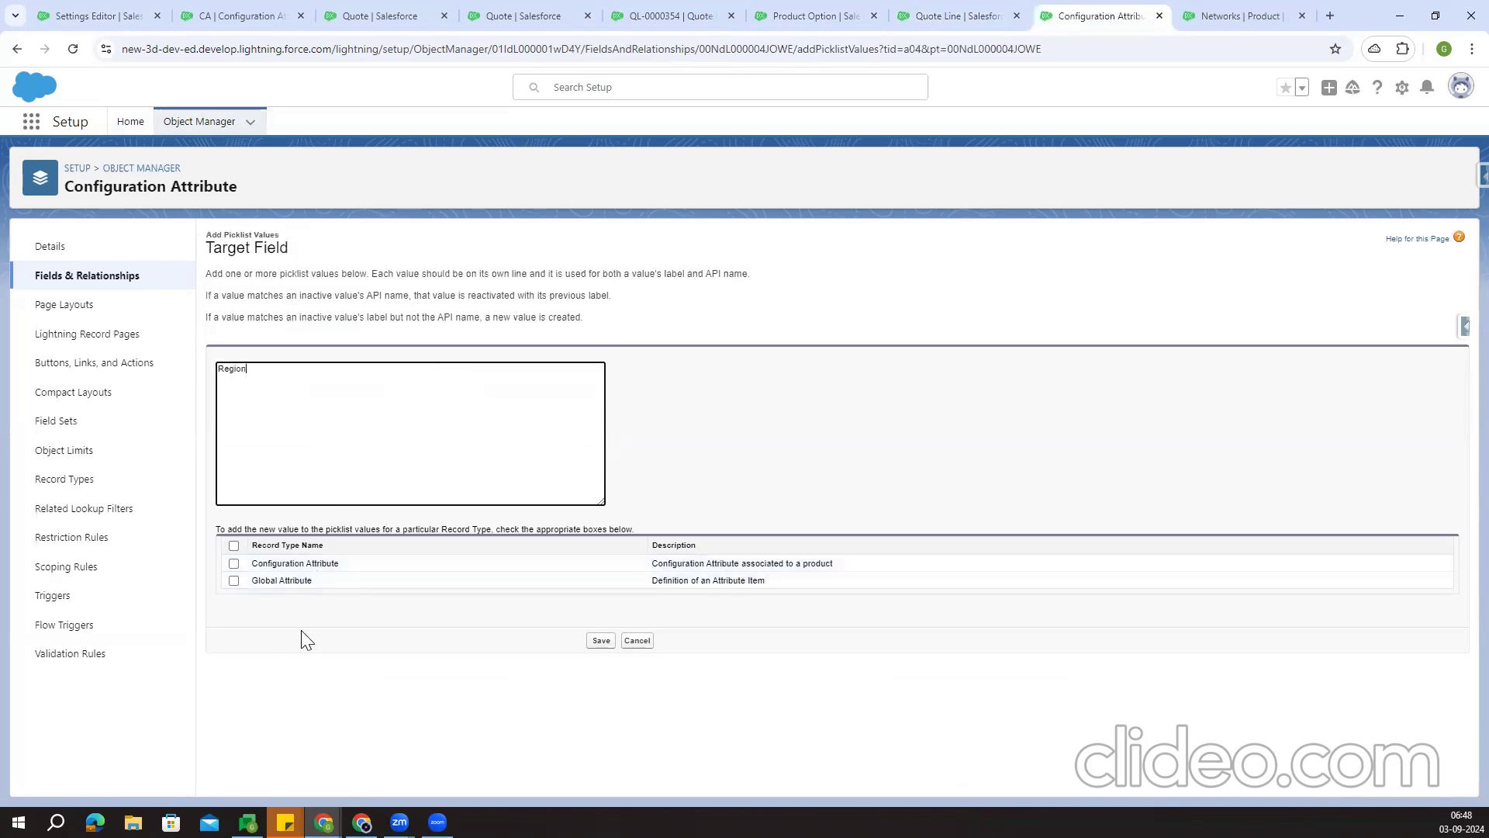
pyautogui.click(234, 581)
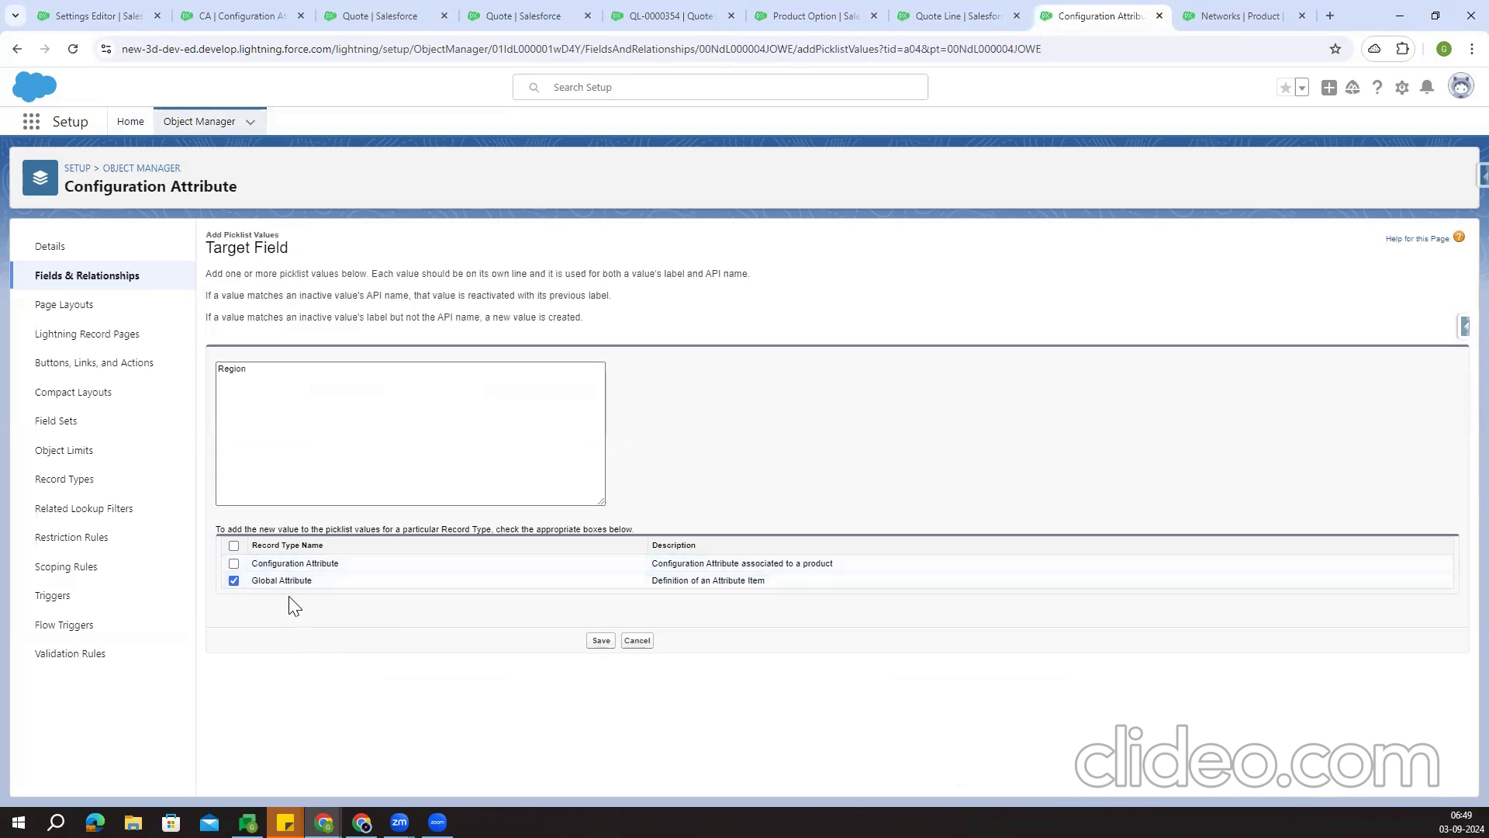
pyautogui.click(601, 641)
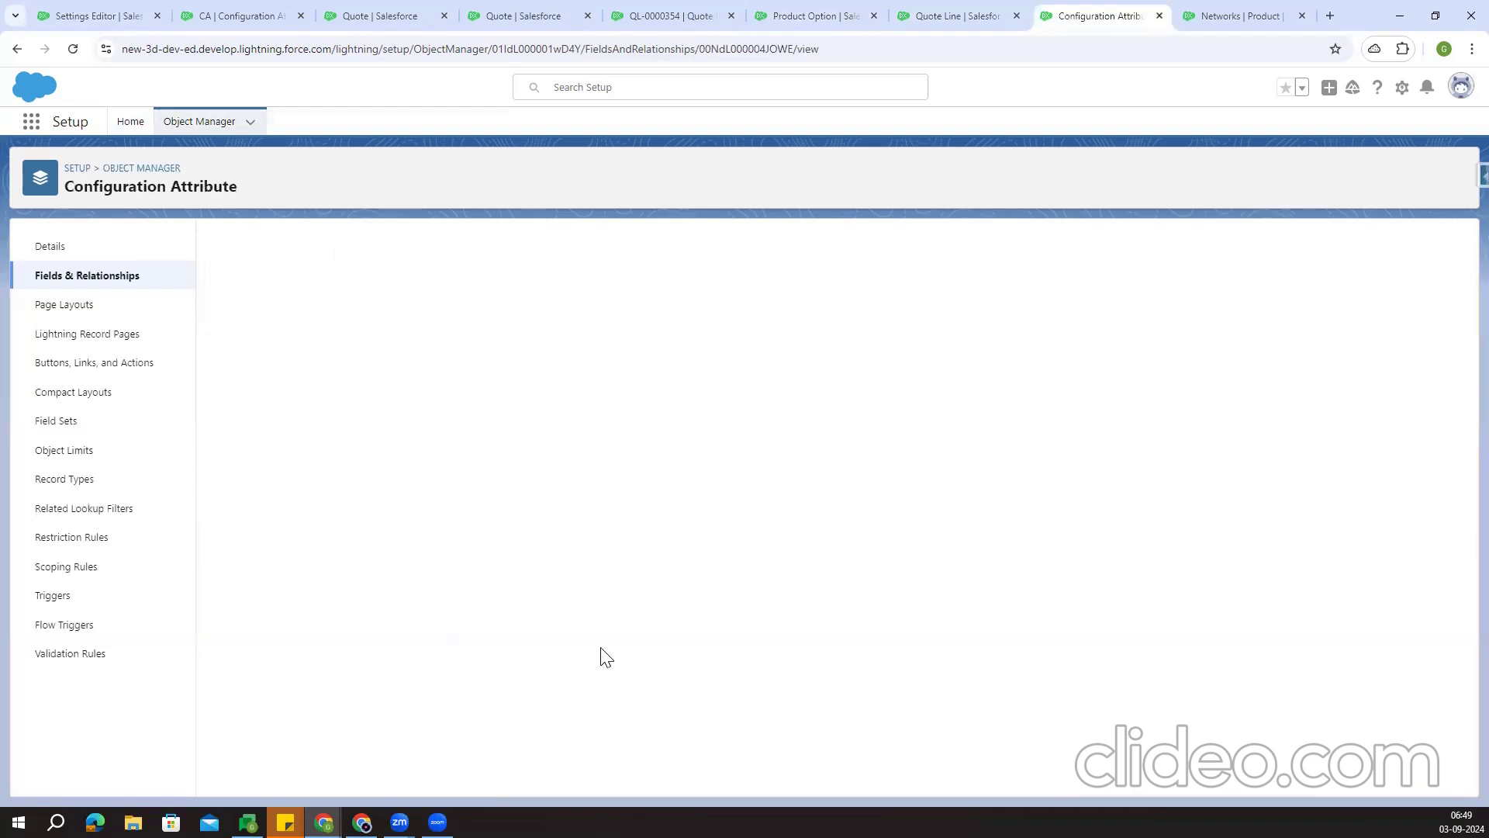
# Set the API name of the Region value in Target Field to Region__c, copied from the Quote Line field, and save
pyautogui.scroll(-5, 641, 465)
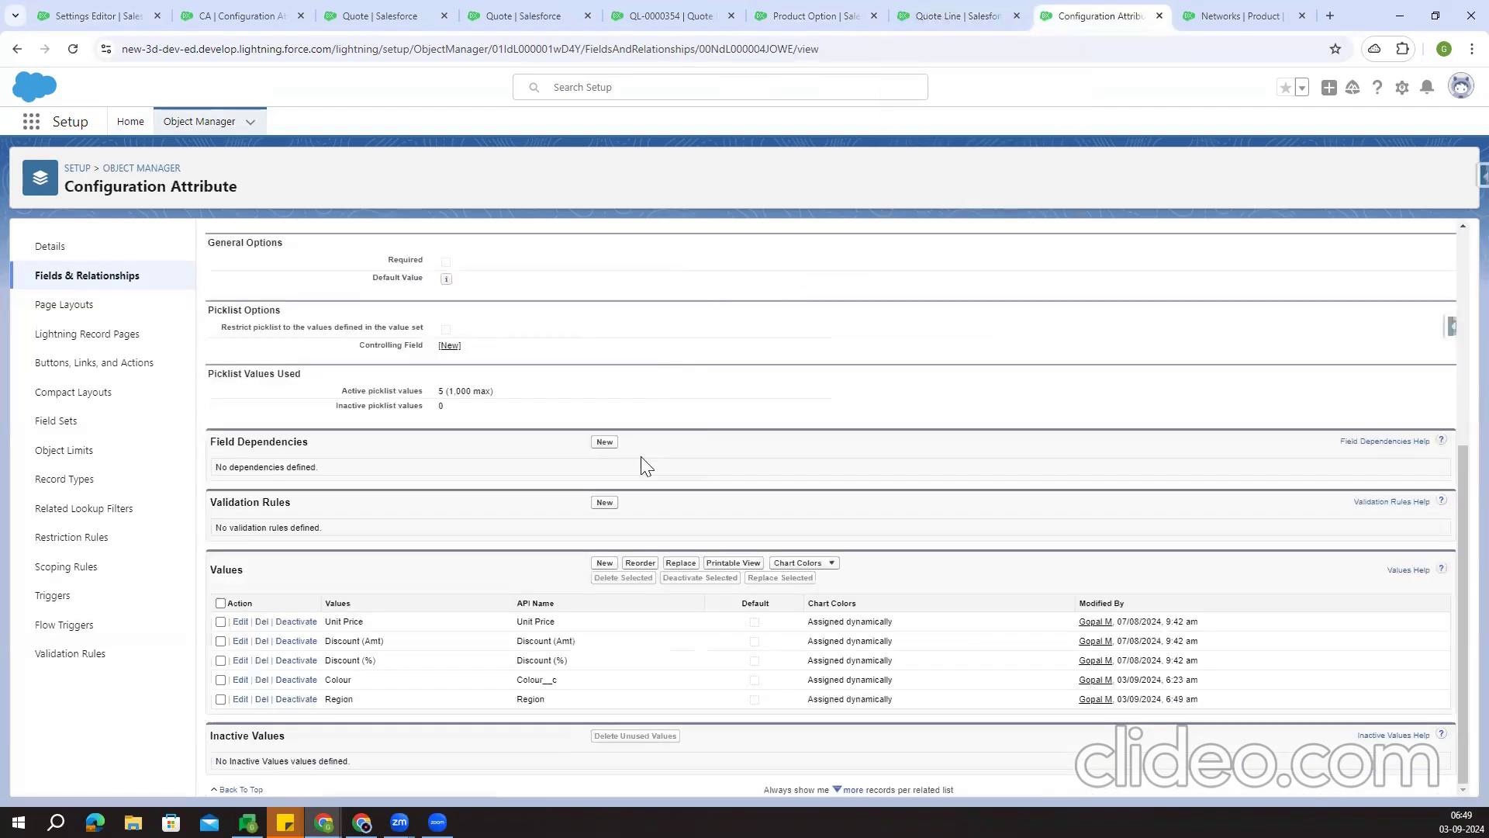
pyautogui.click(950, 14)
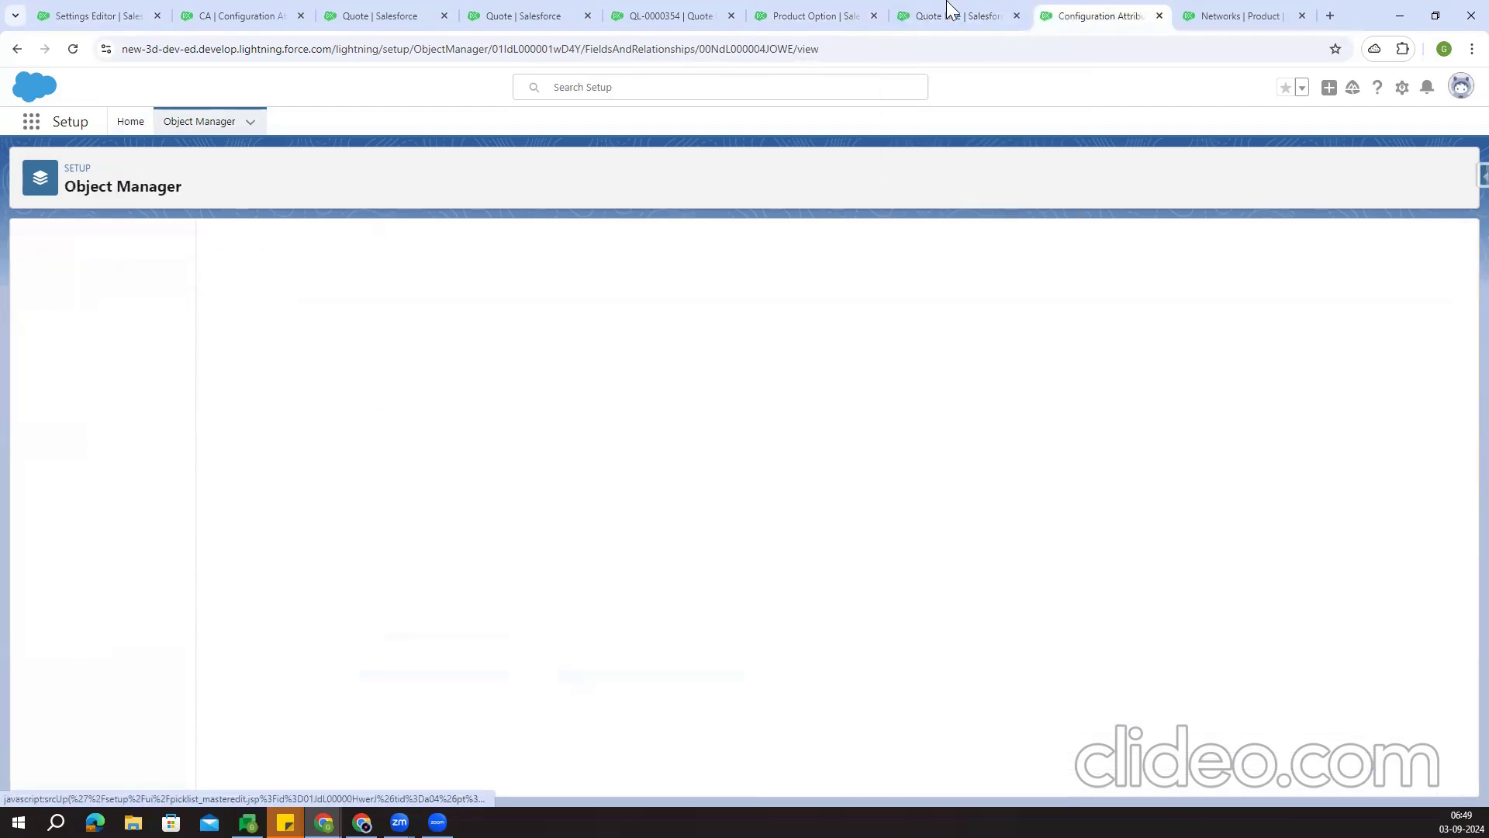
pyautogui.doubleClick(462, 379)
pyautogui.hotkey('ctrl', 'c')
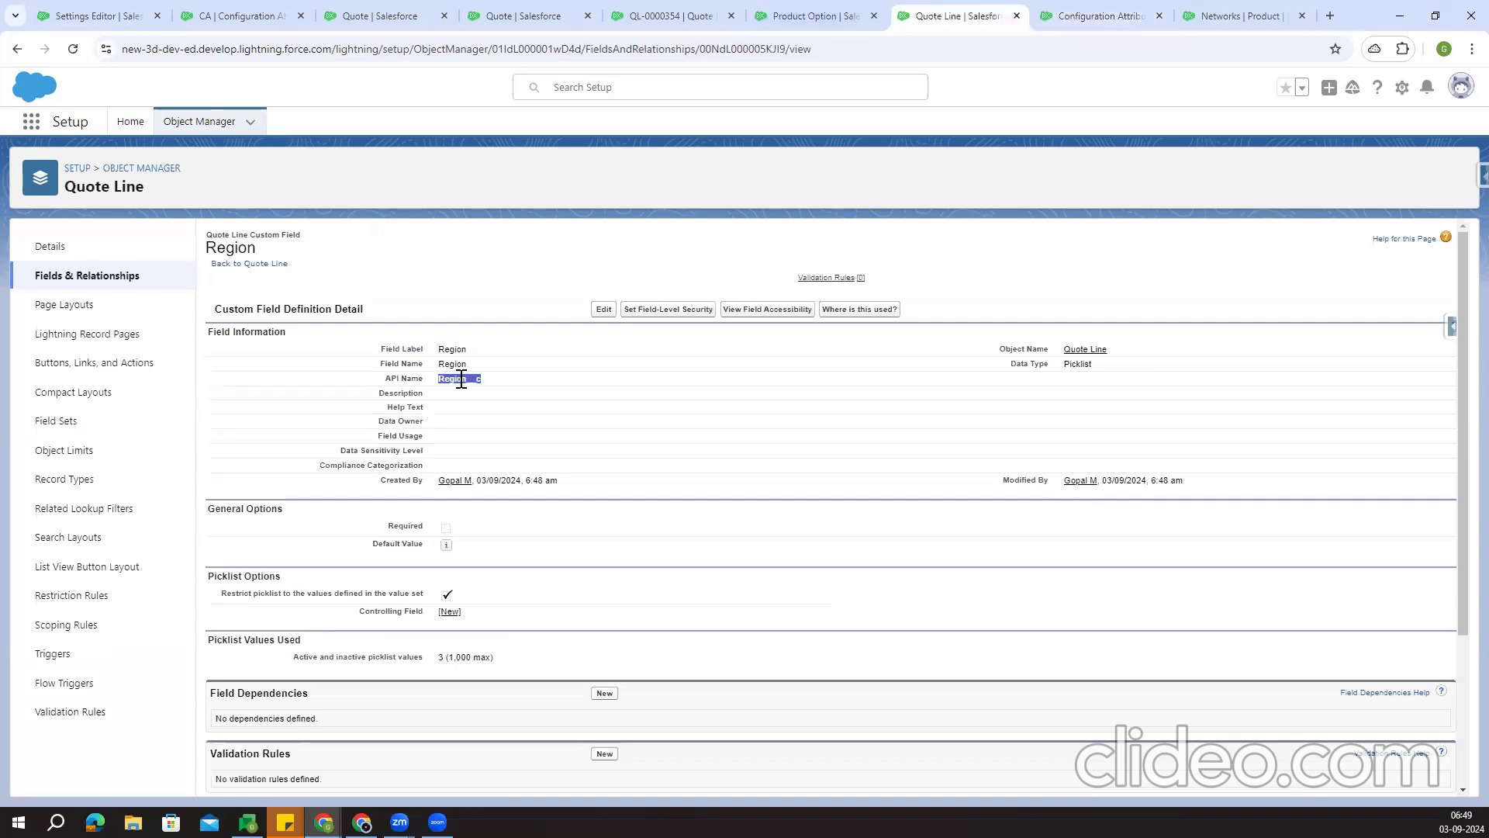
pyautogui.click(1060, 9)
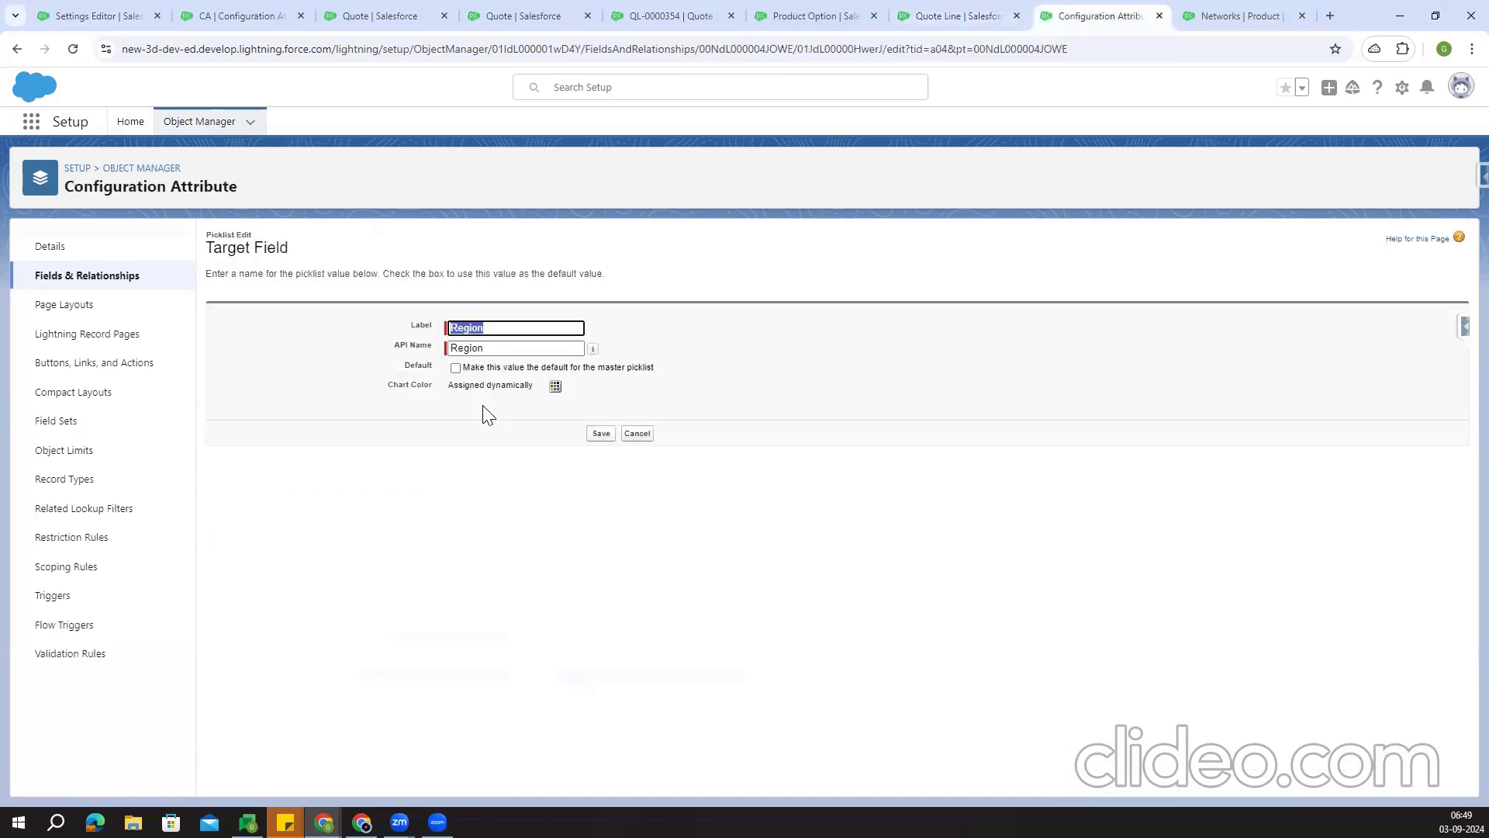
pyautogui.doubleClick(512, 348)
pyautogui.hotkey('ctrl', 'v')
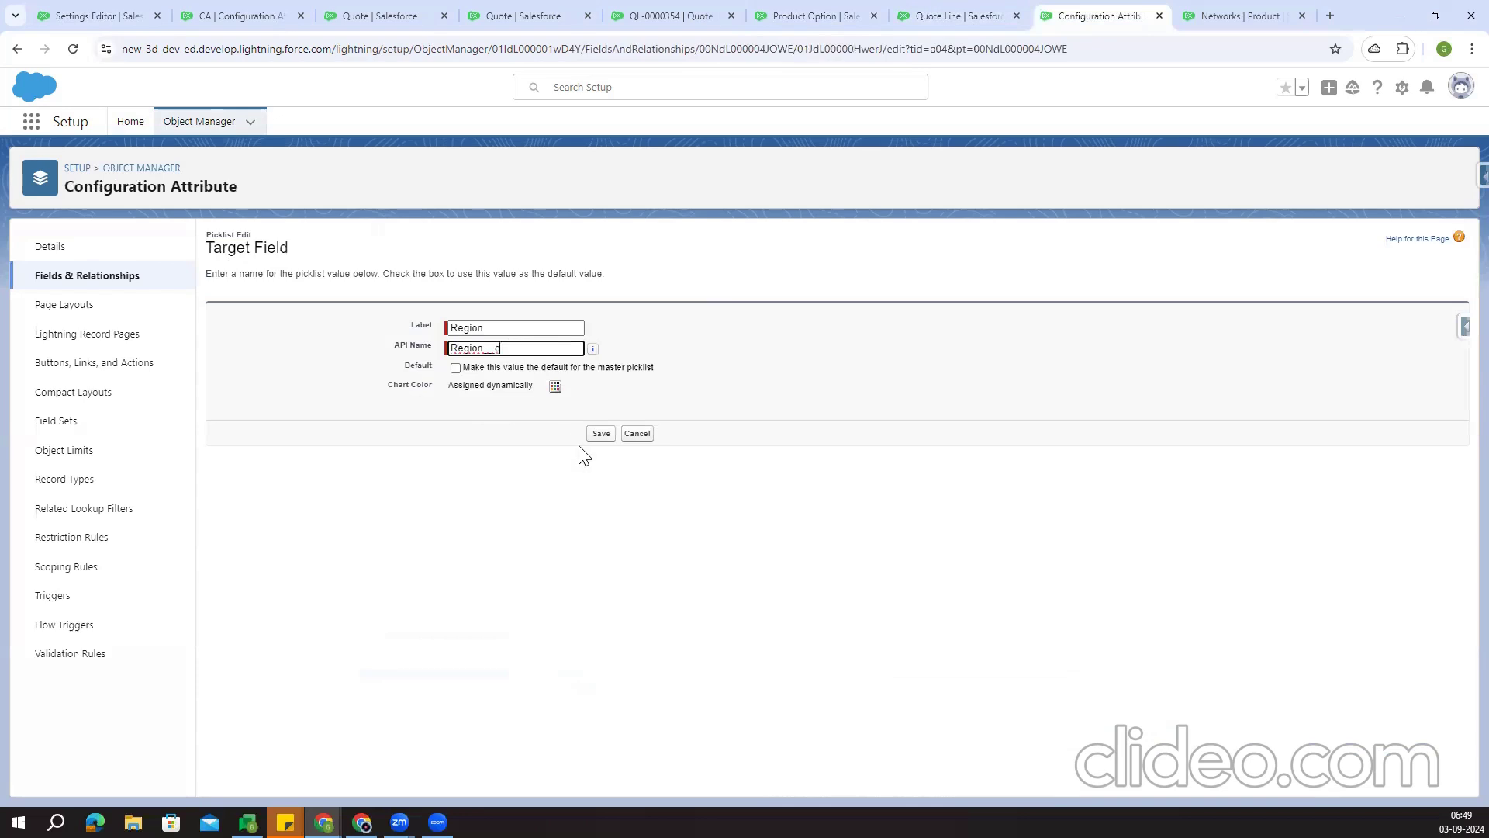
pyautogui.click(601, 440)
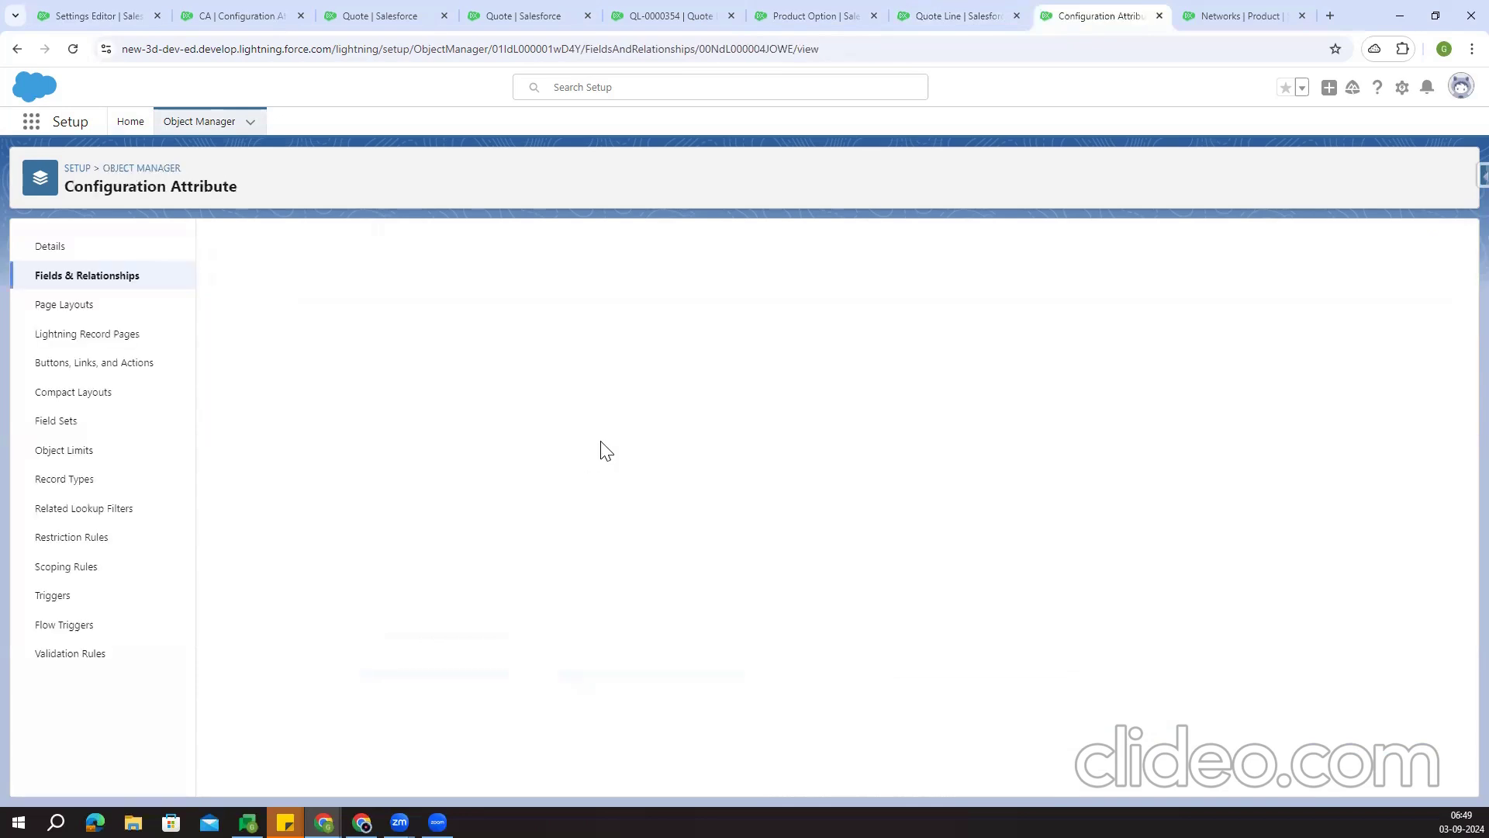
pyautogui.scroll(-6, 491, 535)
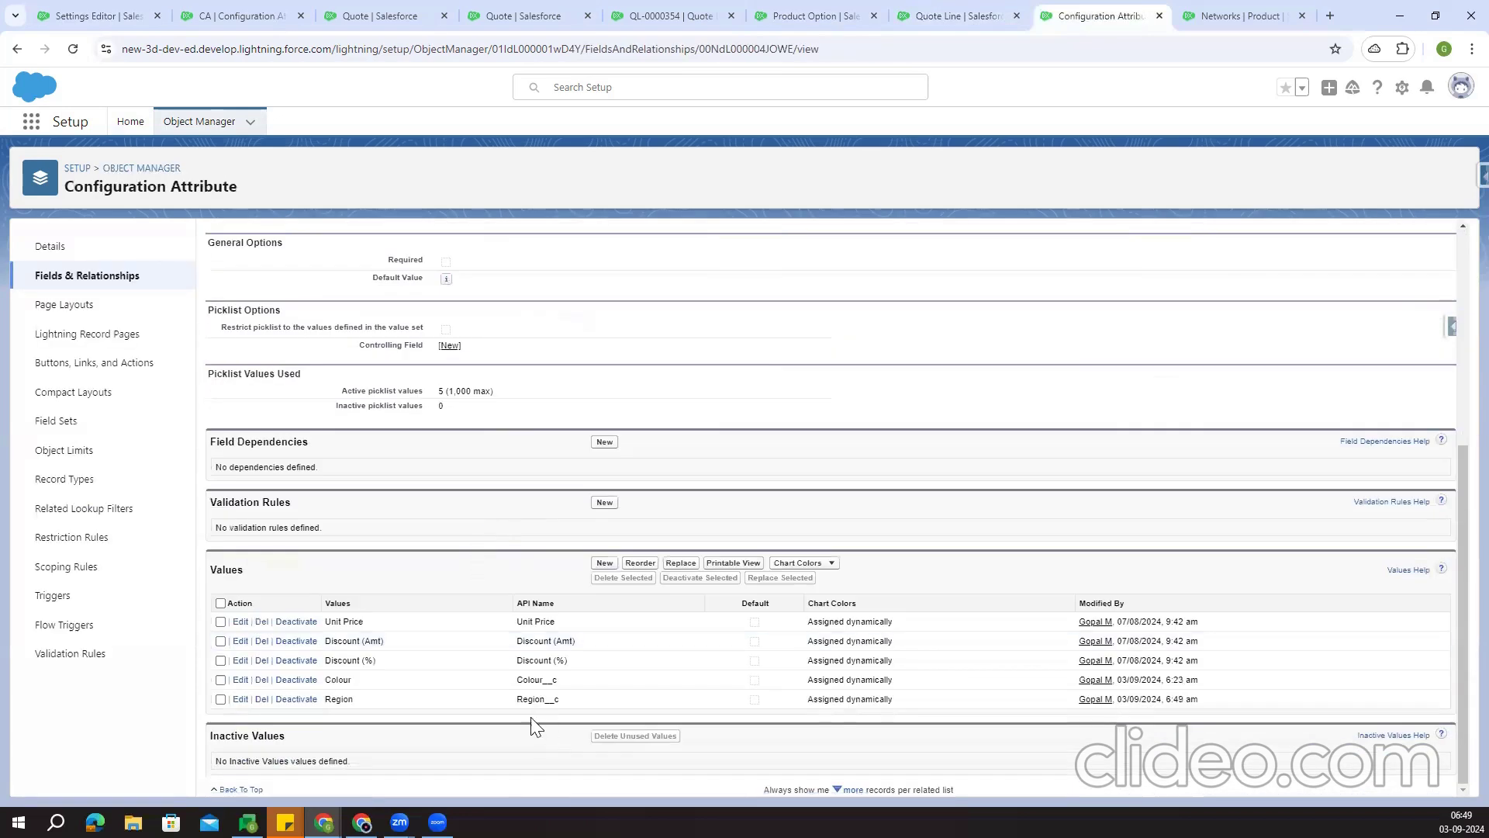
pyautogui.click(979, 493)
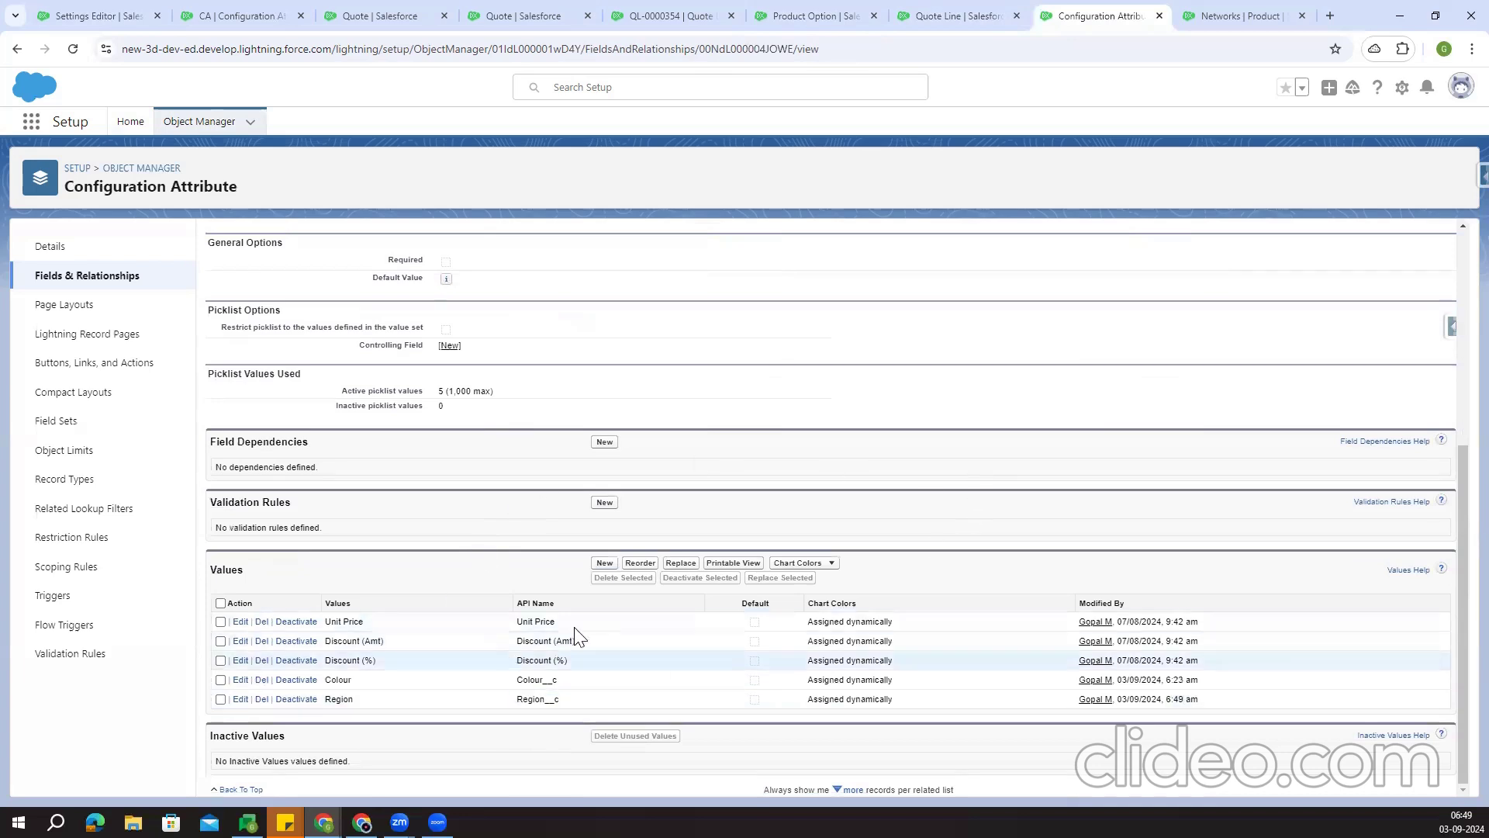
# Start a new Configuration Attribute record using the Global Attribute record type
pyautogui.scroll(5, 928, 522)
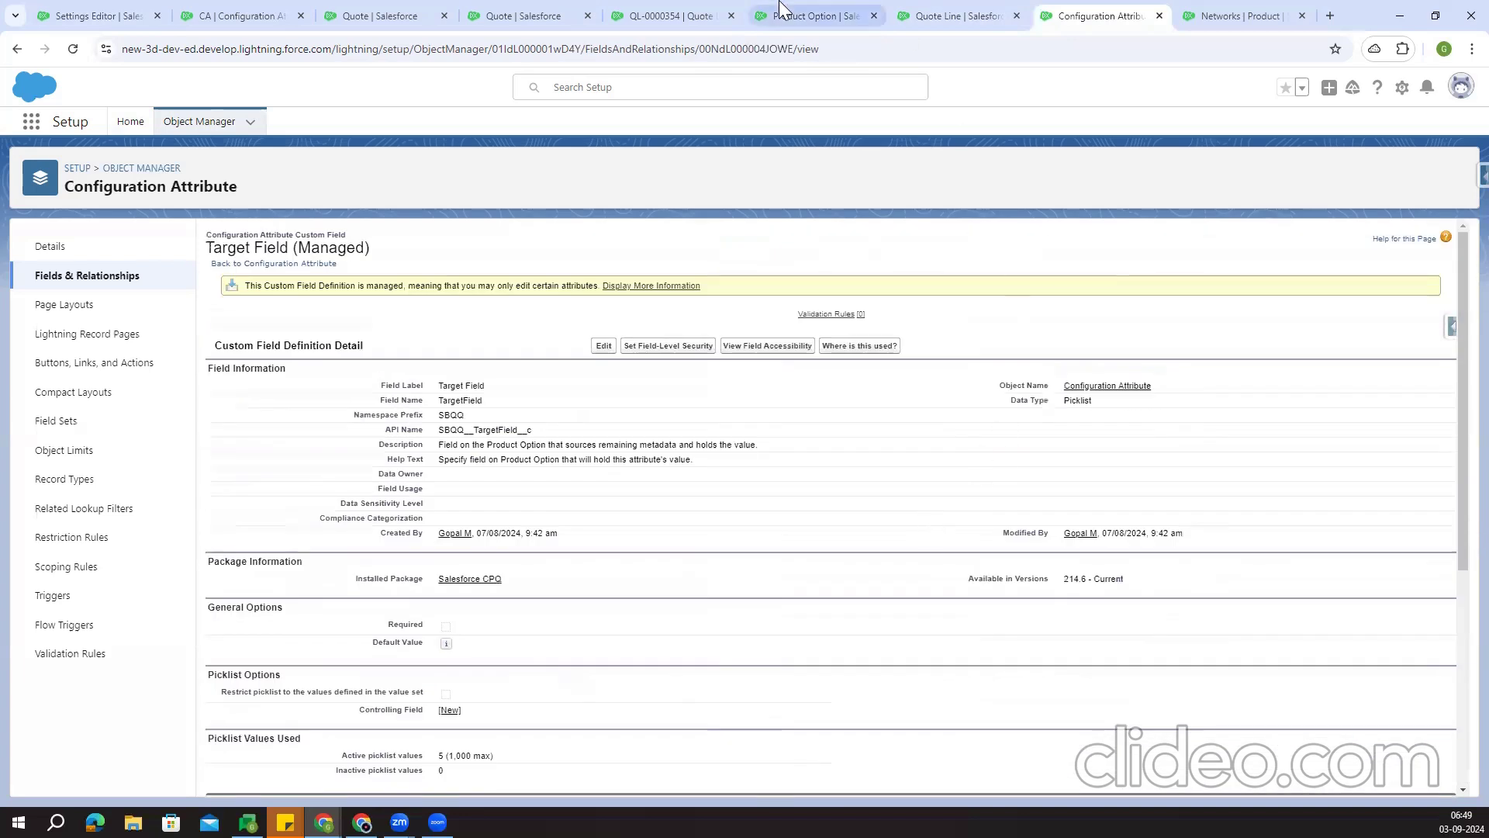
pyautogui.click(668, 15)
pyautogui.scroll(3, 406, 213)
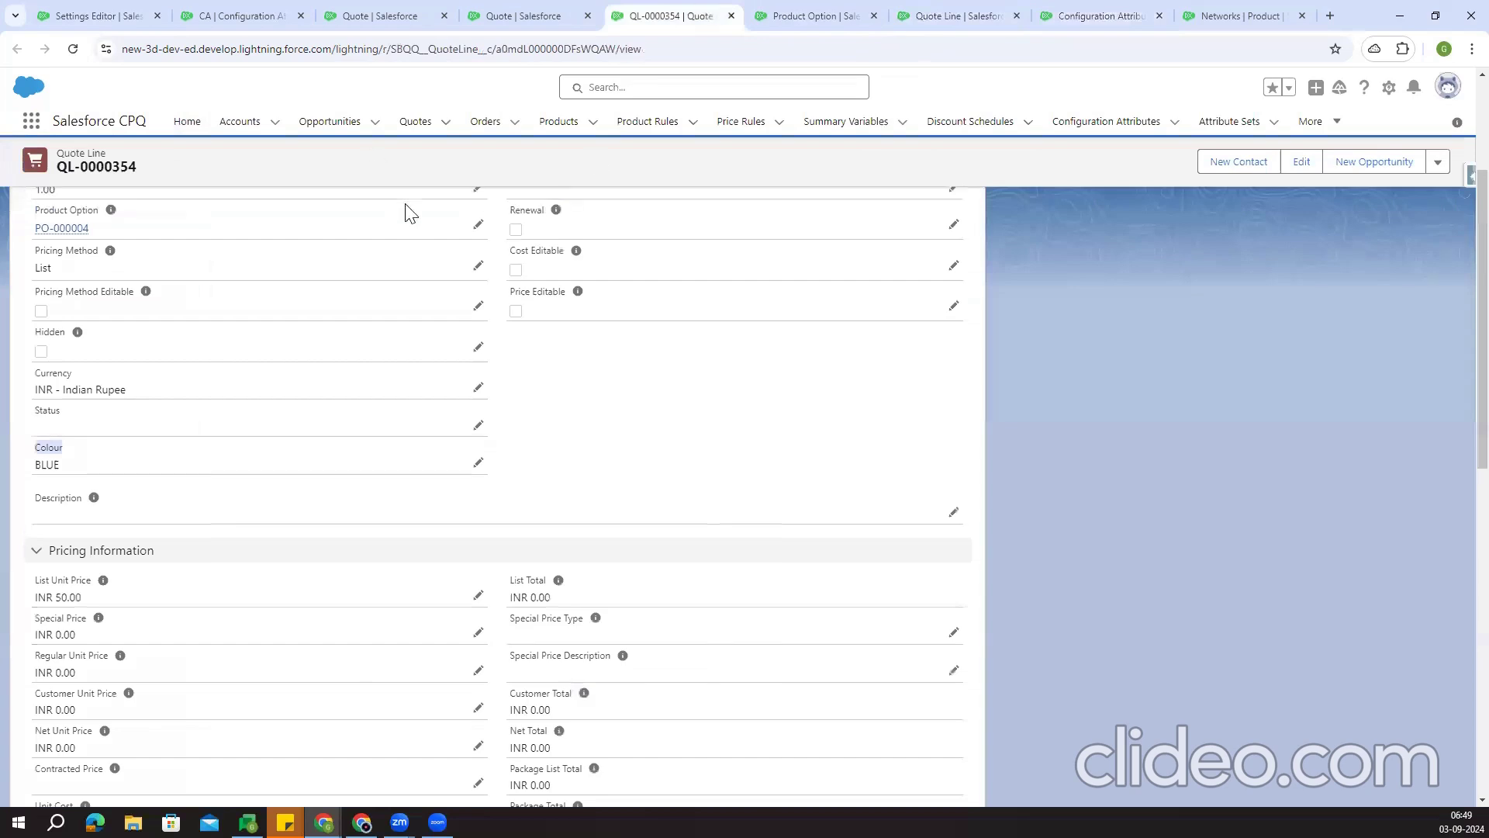
pyautogui.click(73, 48)
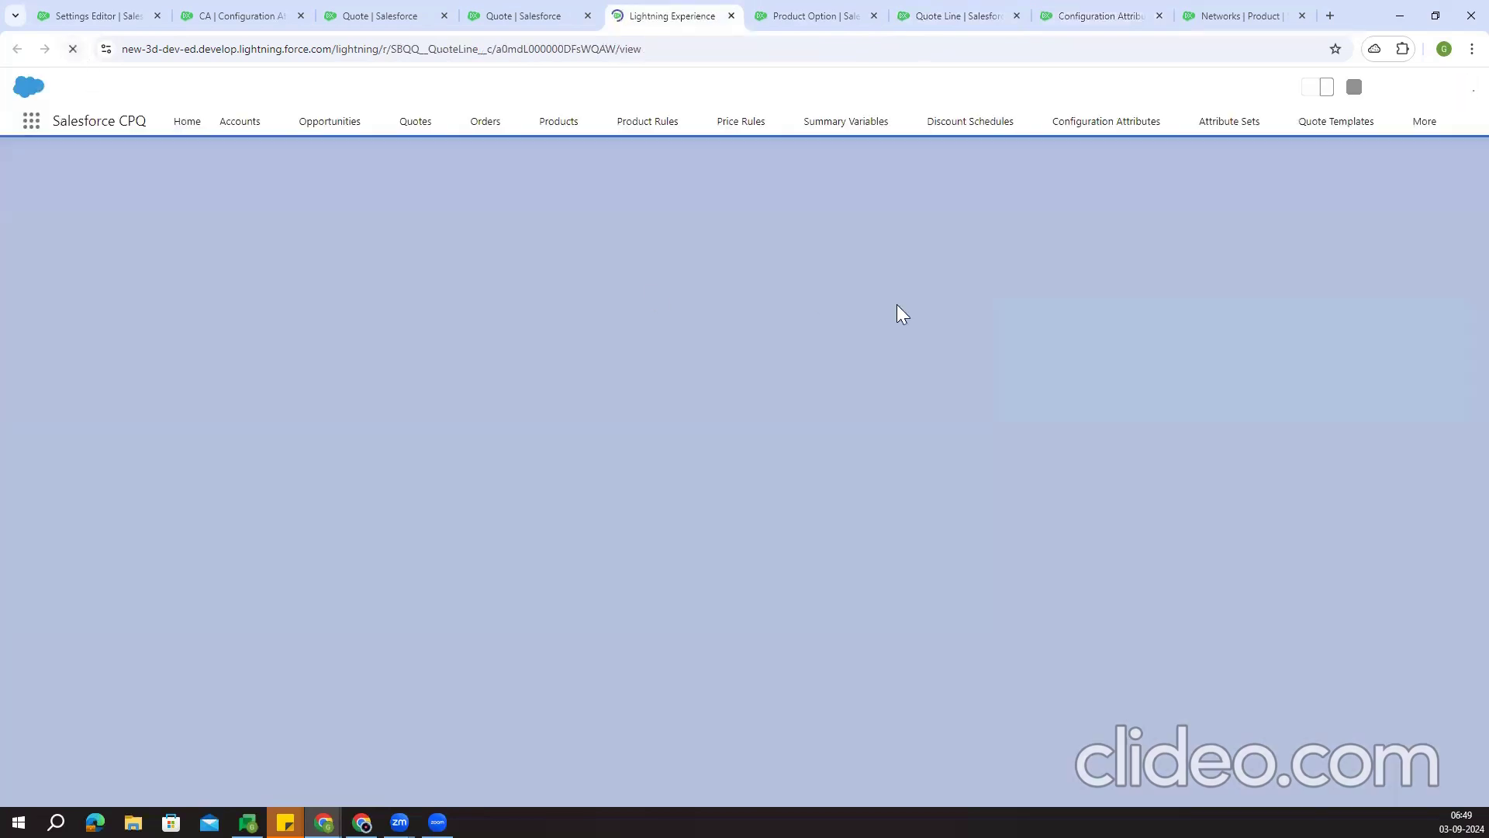
pyautogui.click(1106, 122)
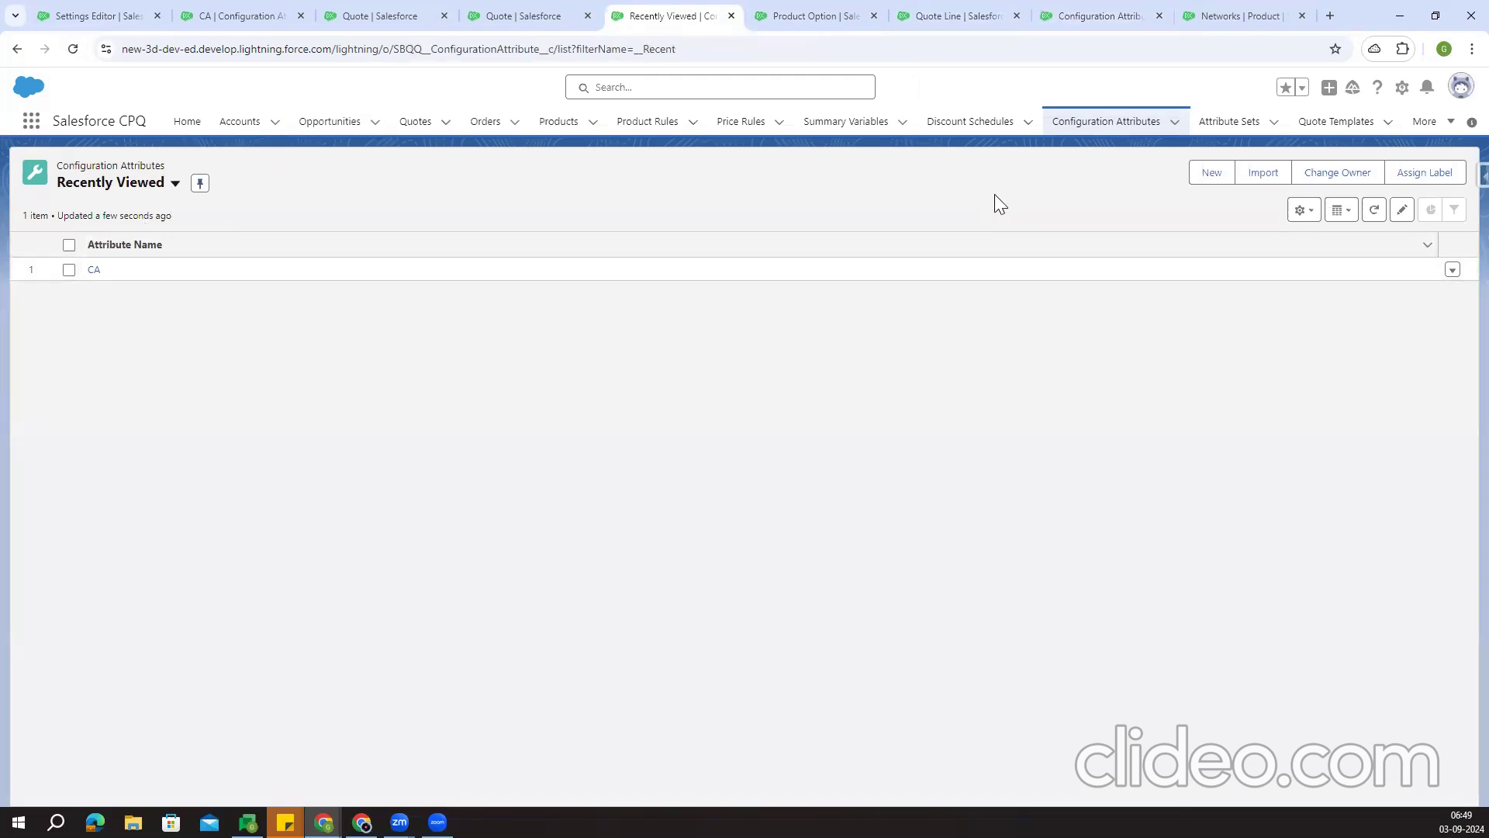
pyautogui.click(1195, 174)
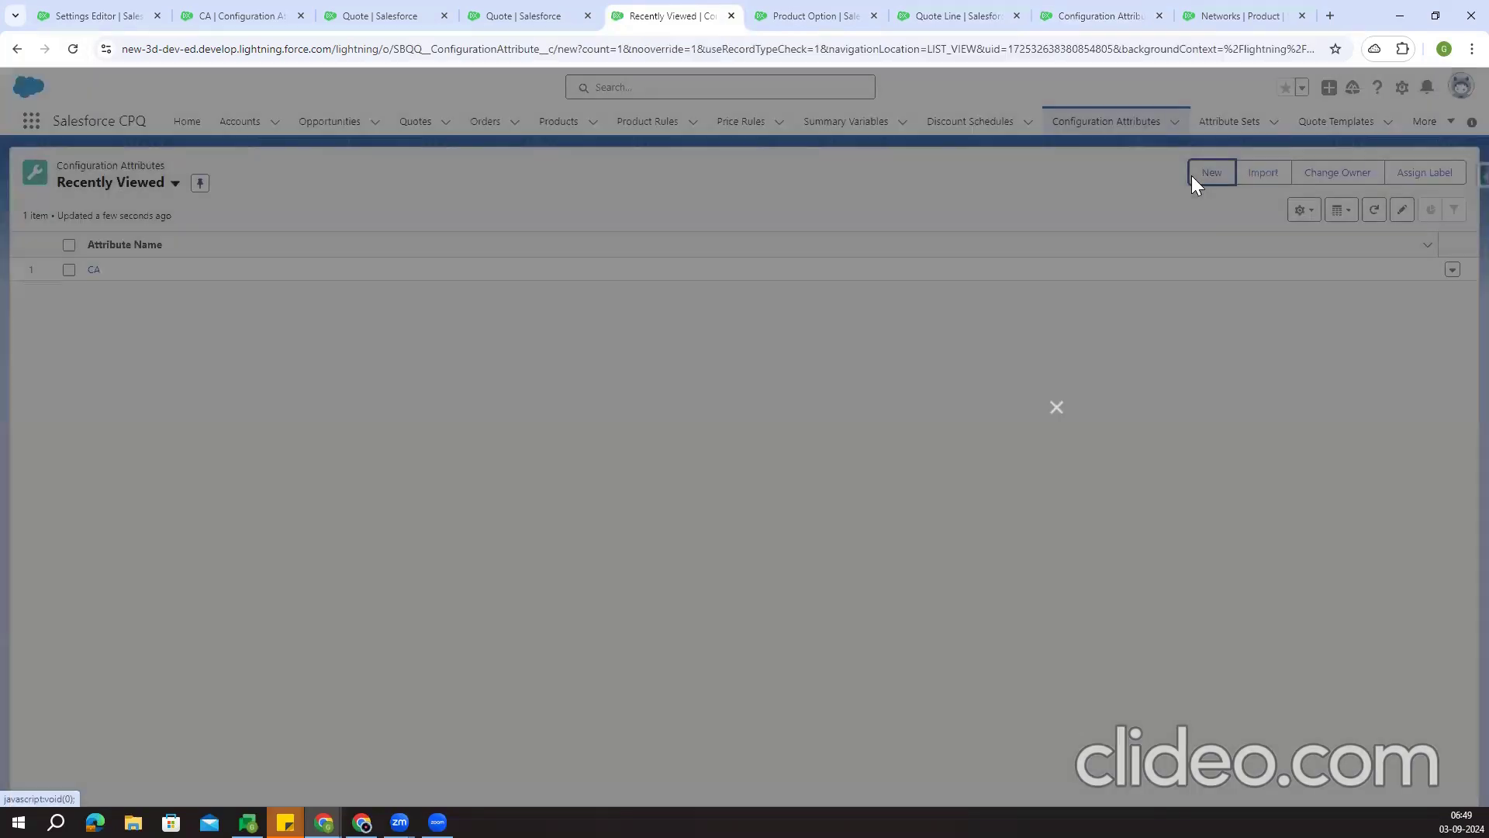
pyautogui.click(697, 453)
pyautogui.click(778, 412)
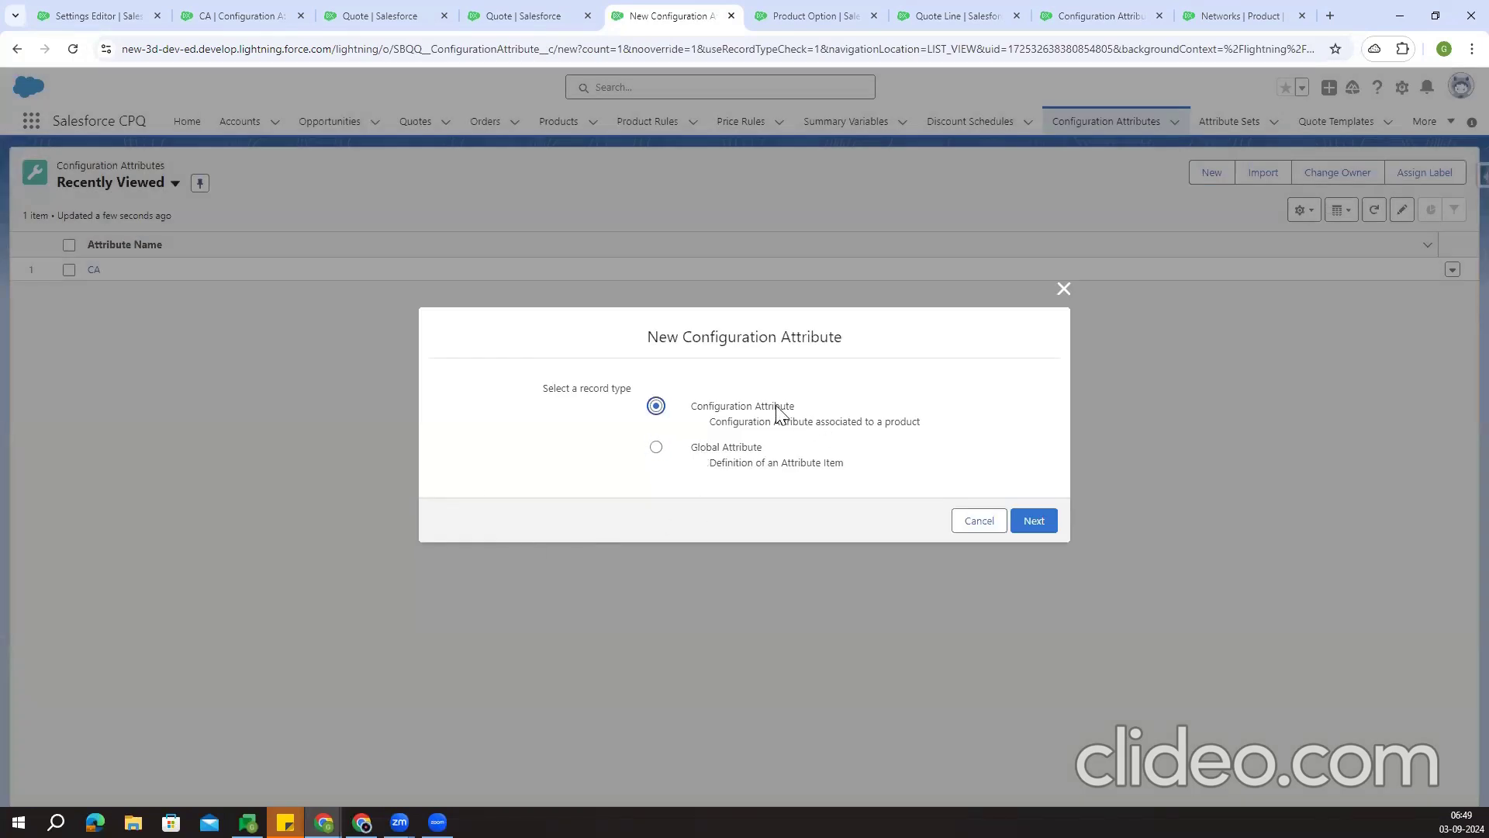
pyautogui.click(722, 442)
pyautogui.click(1039, 524)
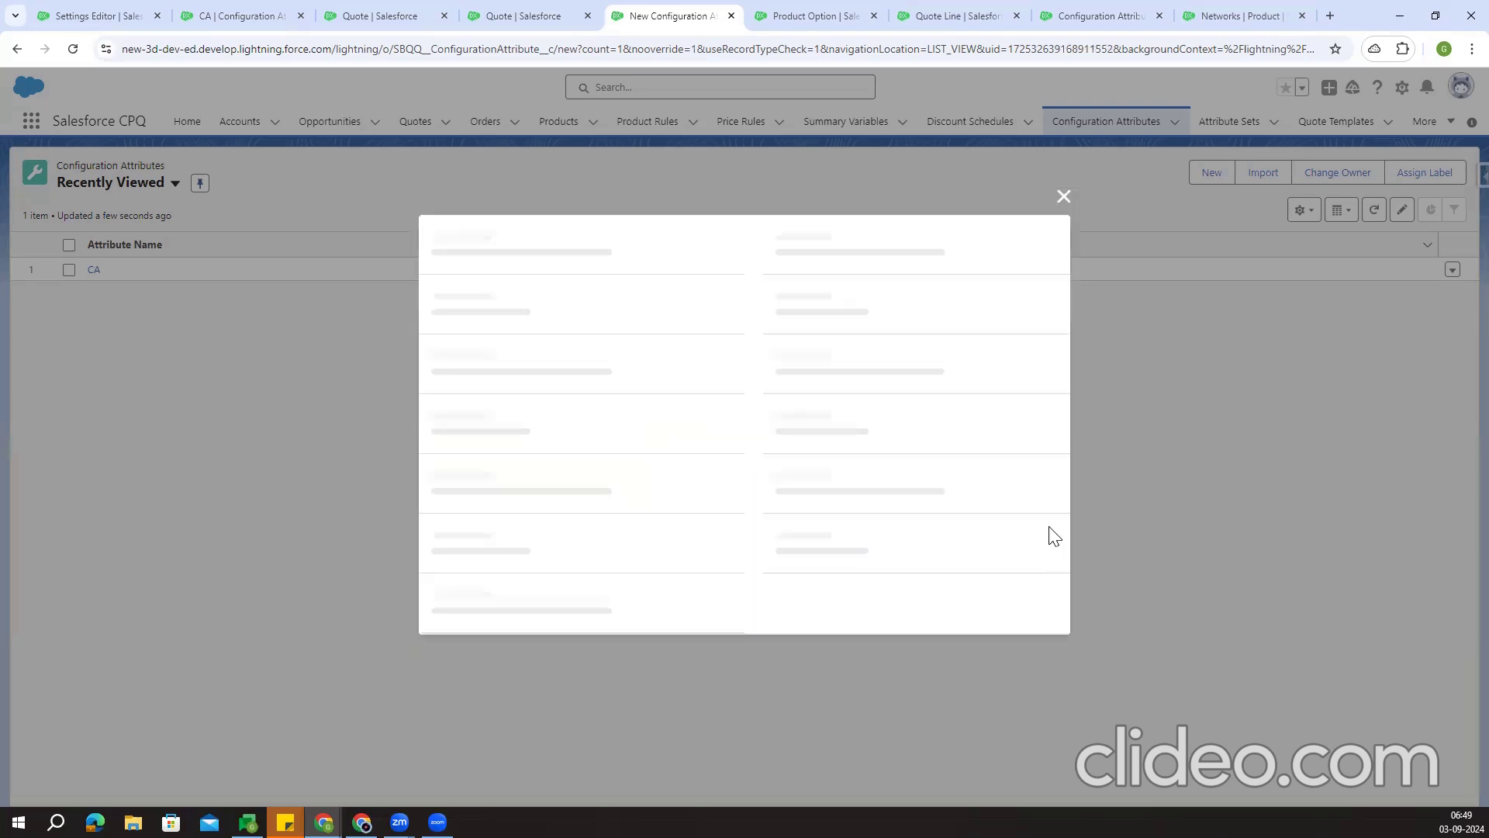
# Name the global attribute Global A, set its Target Field to Region, save it, and check its related Attribute Items
pyautogui.click(493, 402)
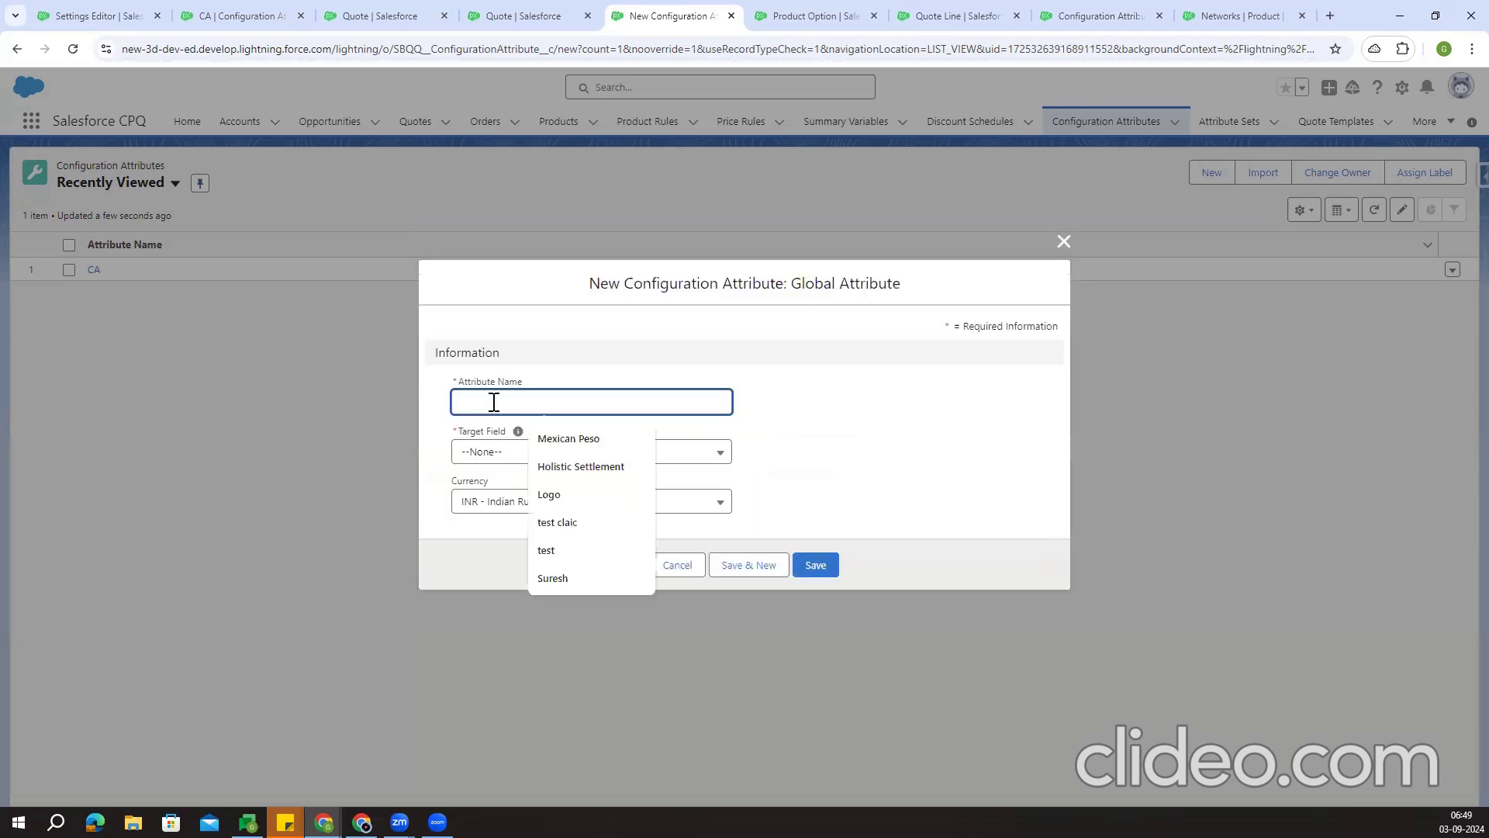
pyautogui.write('Glob')
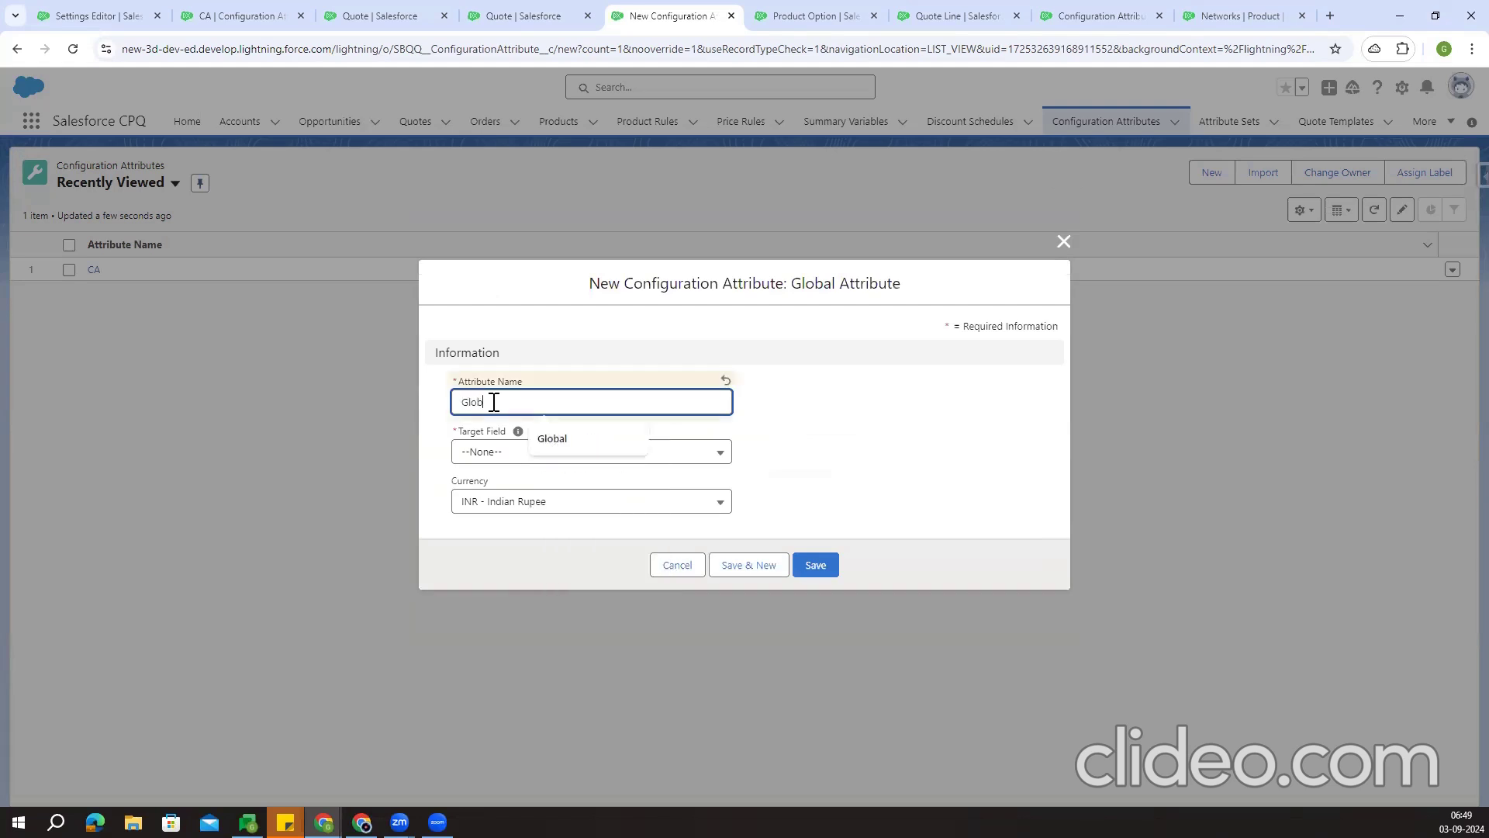
pyautogui.write('al A')
pyautogui.click(496, 451)
pyautogui.click(509, 601)
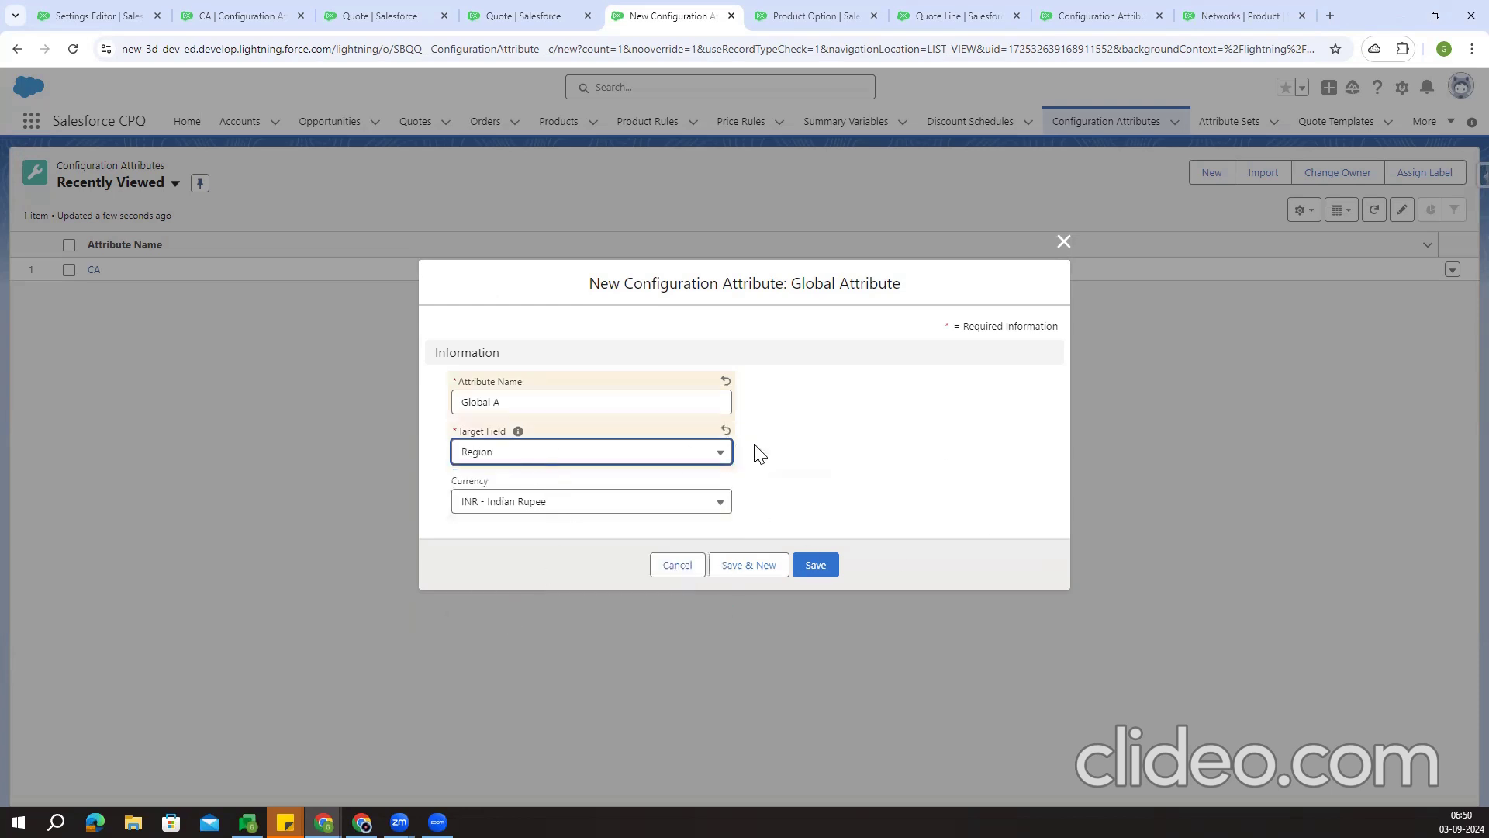
pyautogui.click(814, 568)
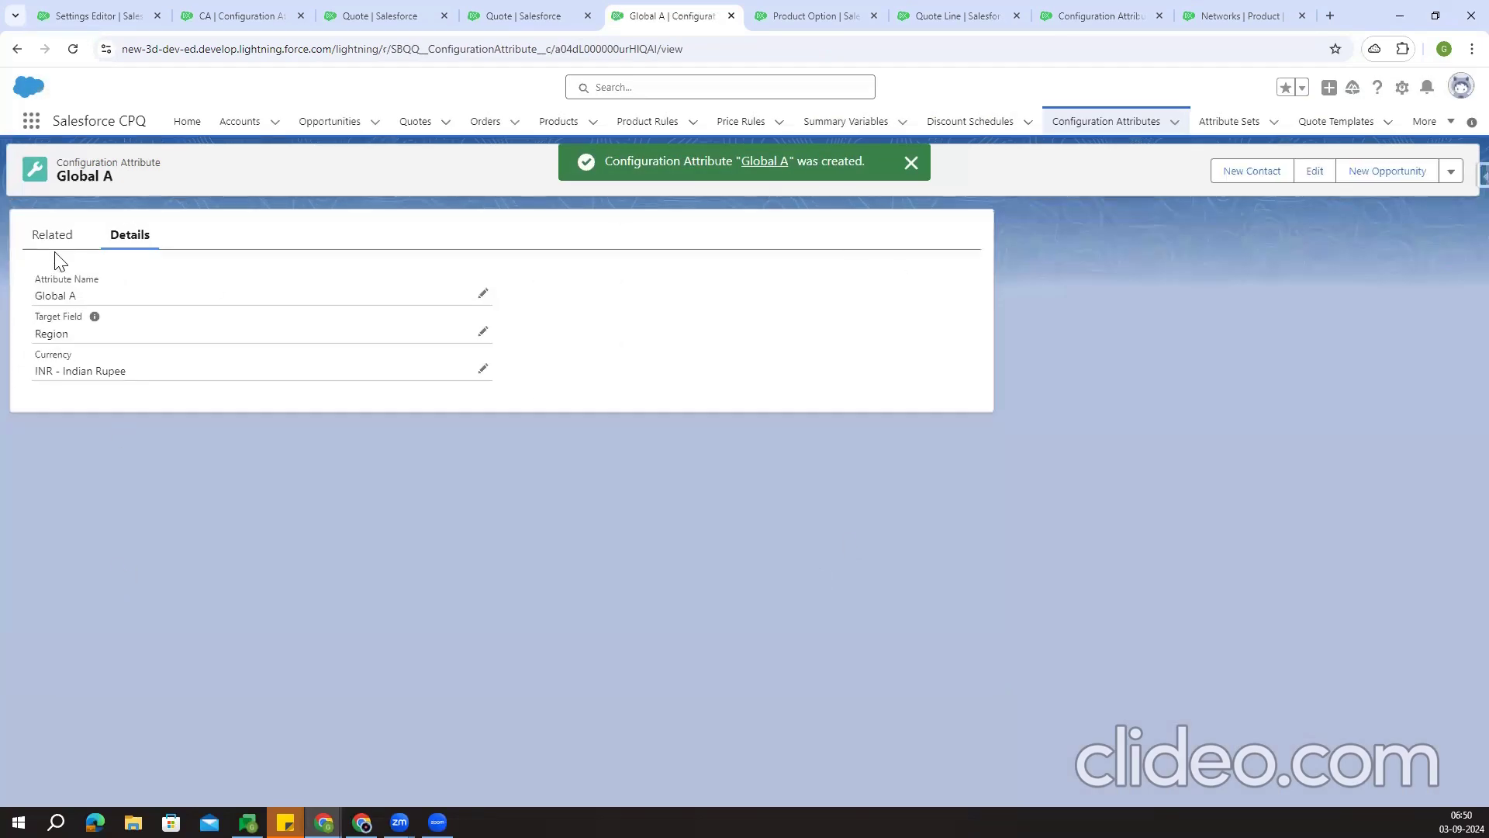
pyautogui.click(52, 237)
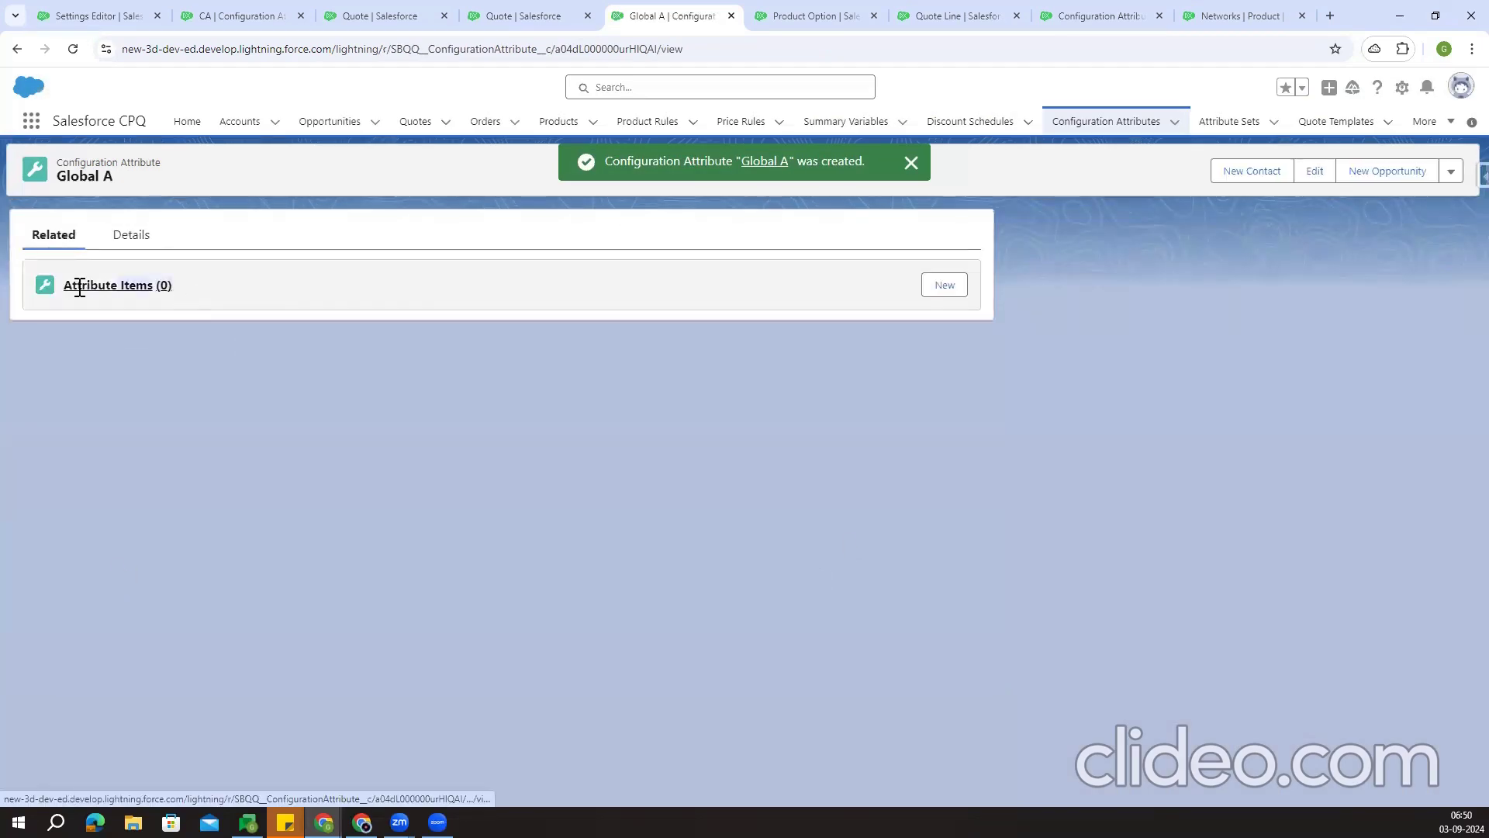
pyautogui.click(126, 239)
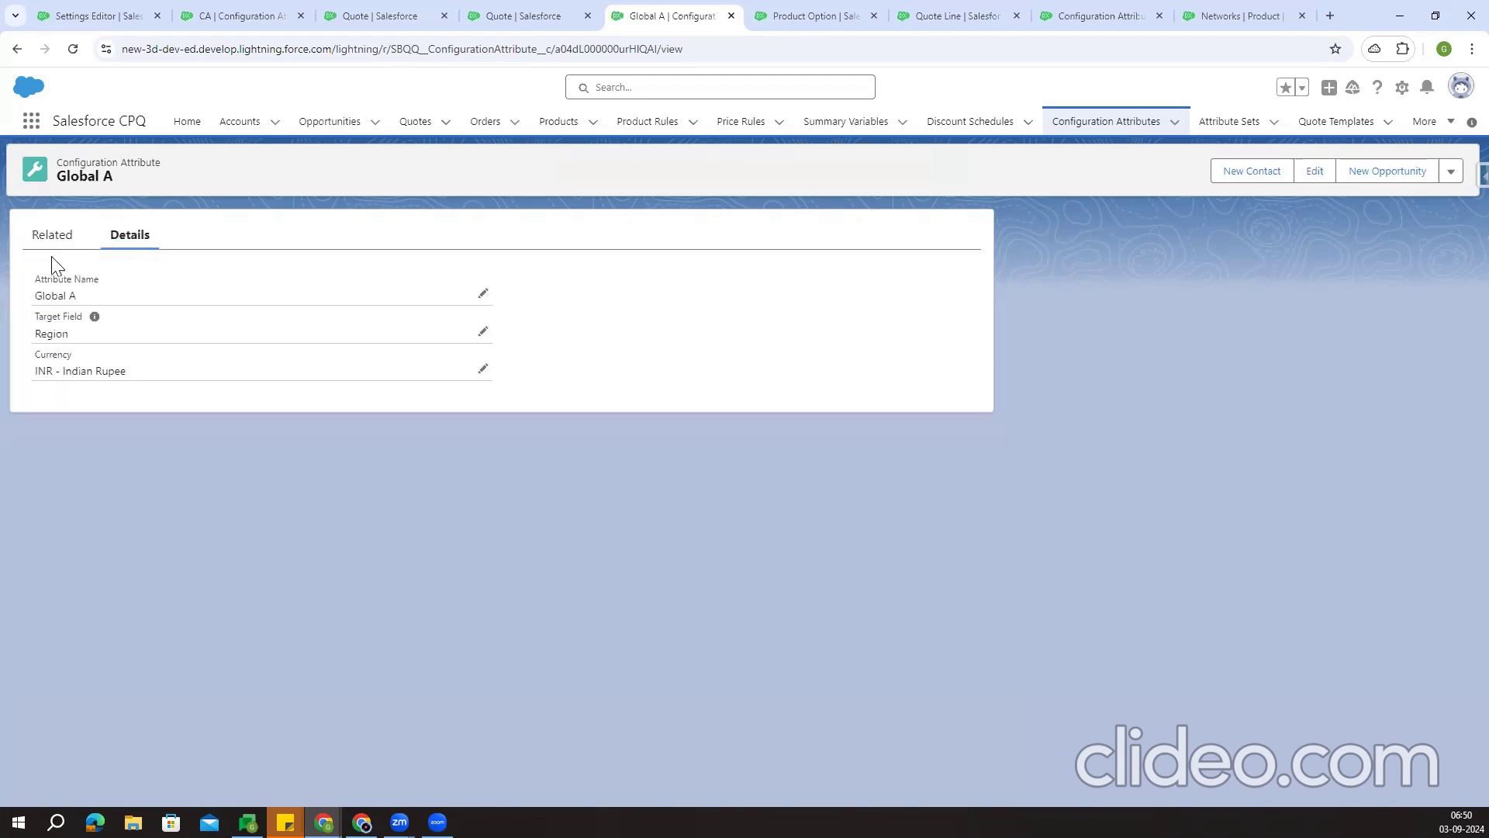
# Open Attribute Sets in a separate browser tab and create an attribute set named New Attribute Set
pyautogui.rightClick(1240, 122)
pyautogui.click(1276, 134)
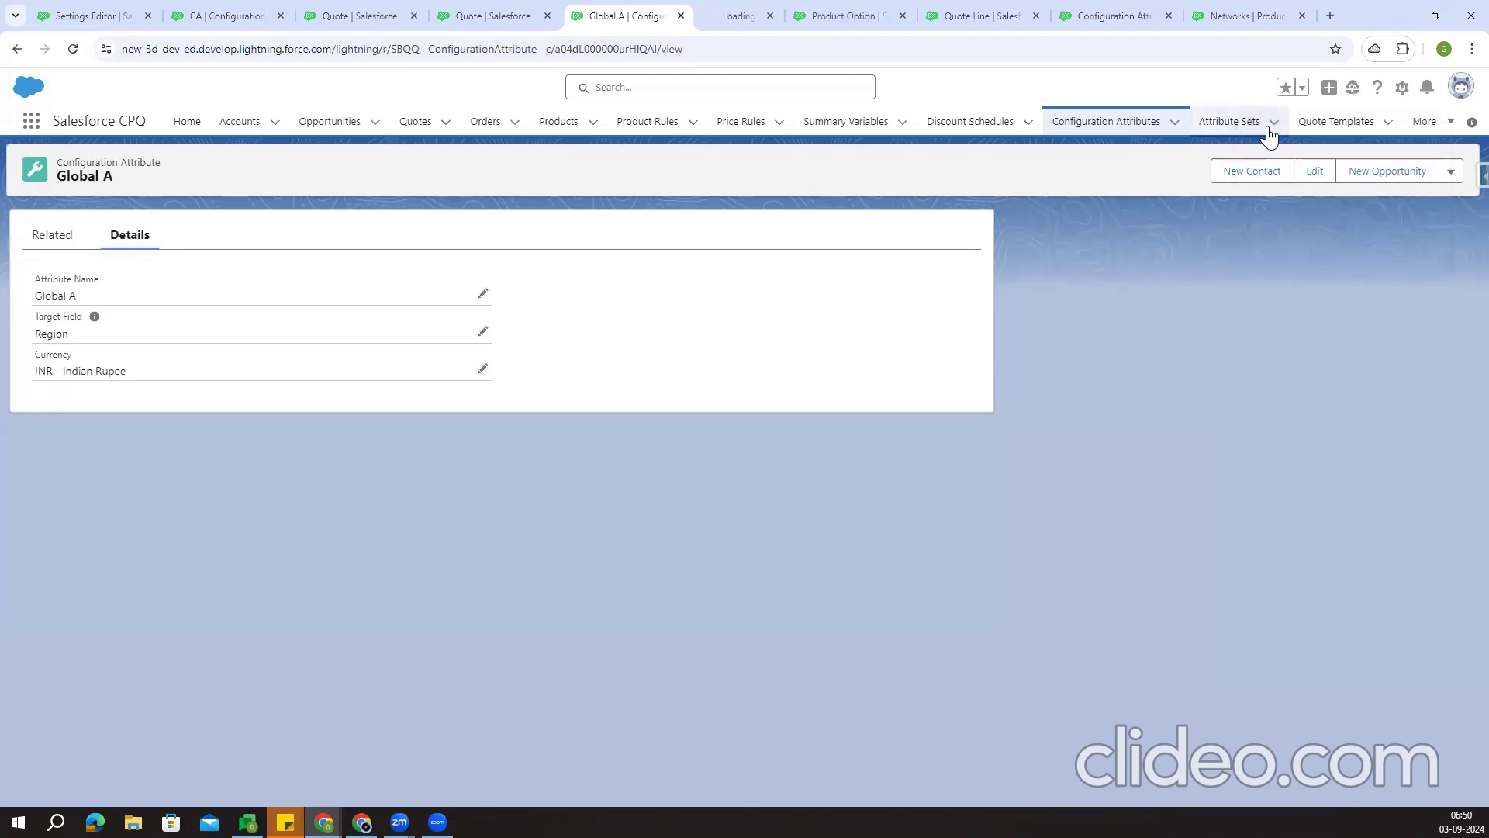
pyautogui.click(756, 18)
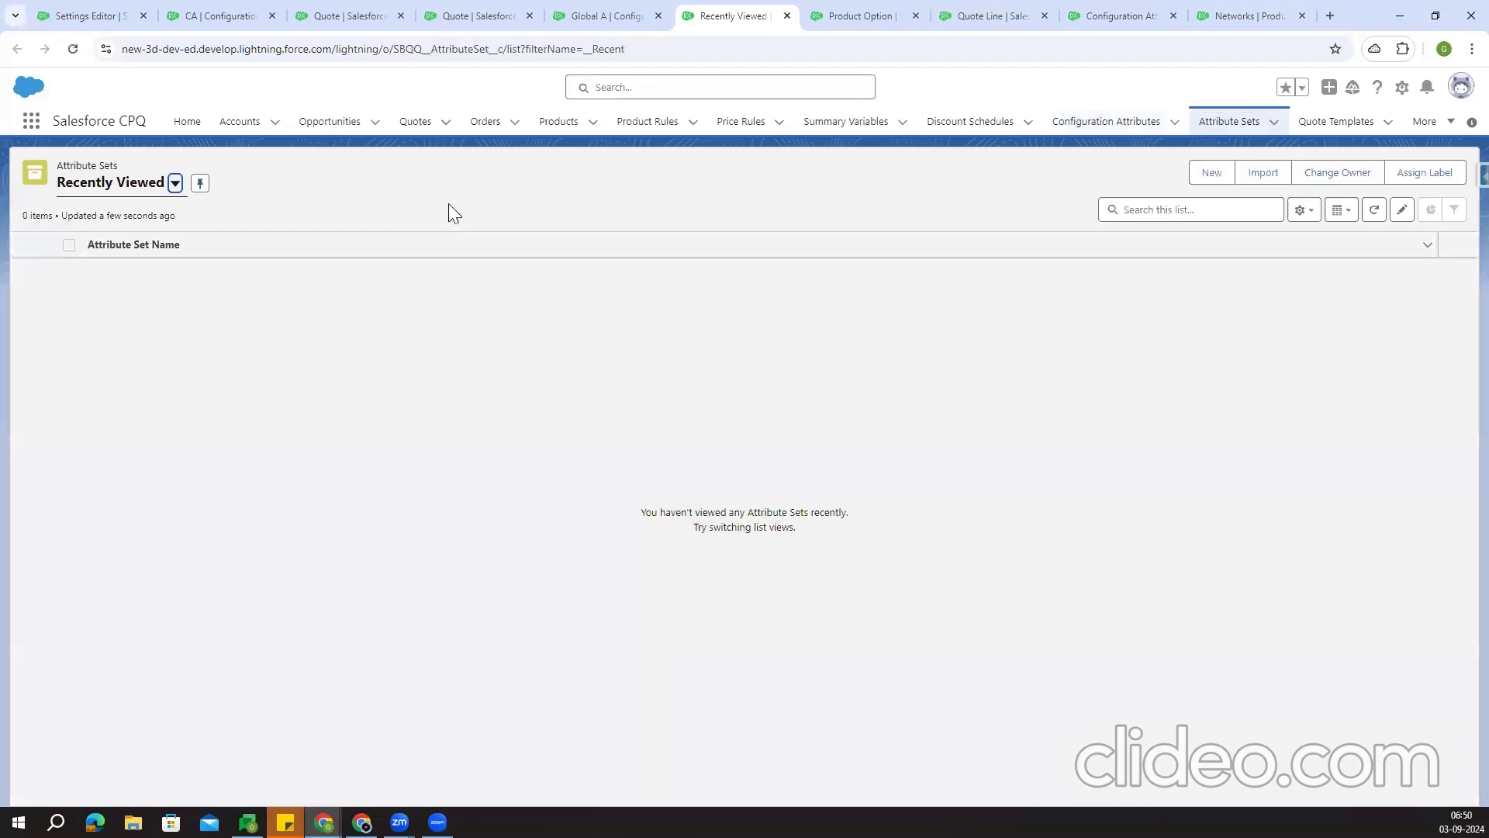
pyautogui.click(1207, 173)
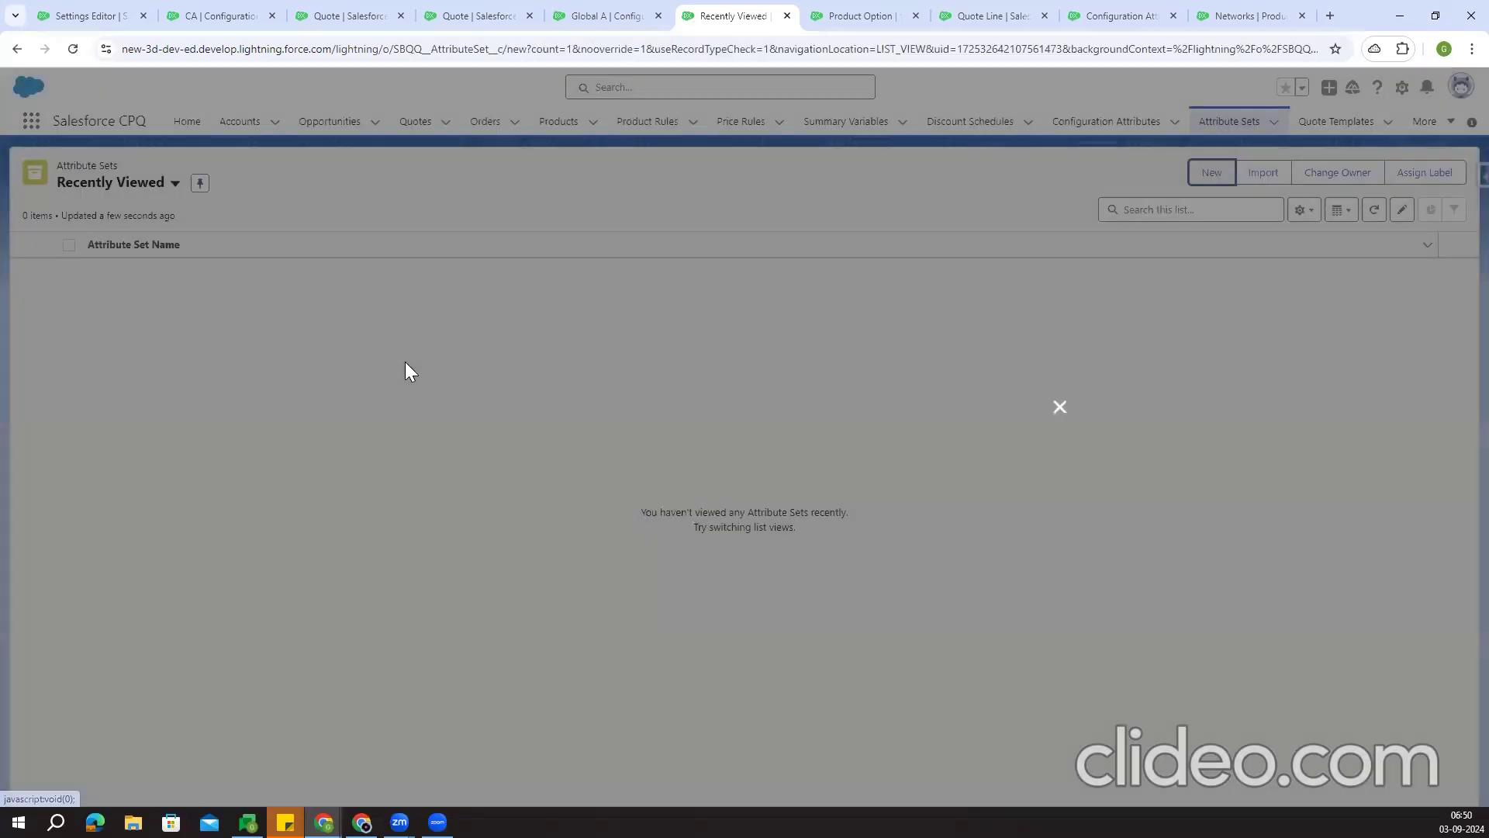
pyautogui.click(473, 436)
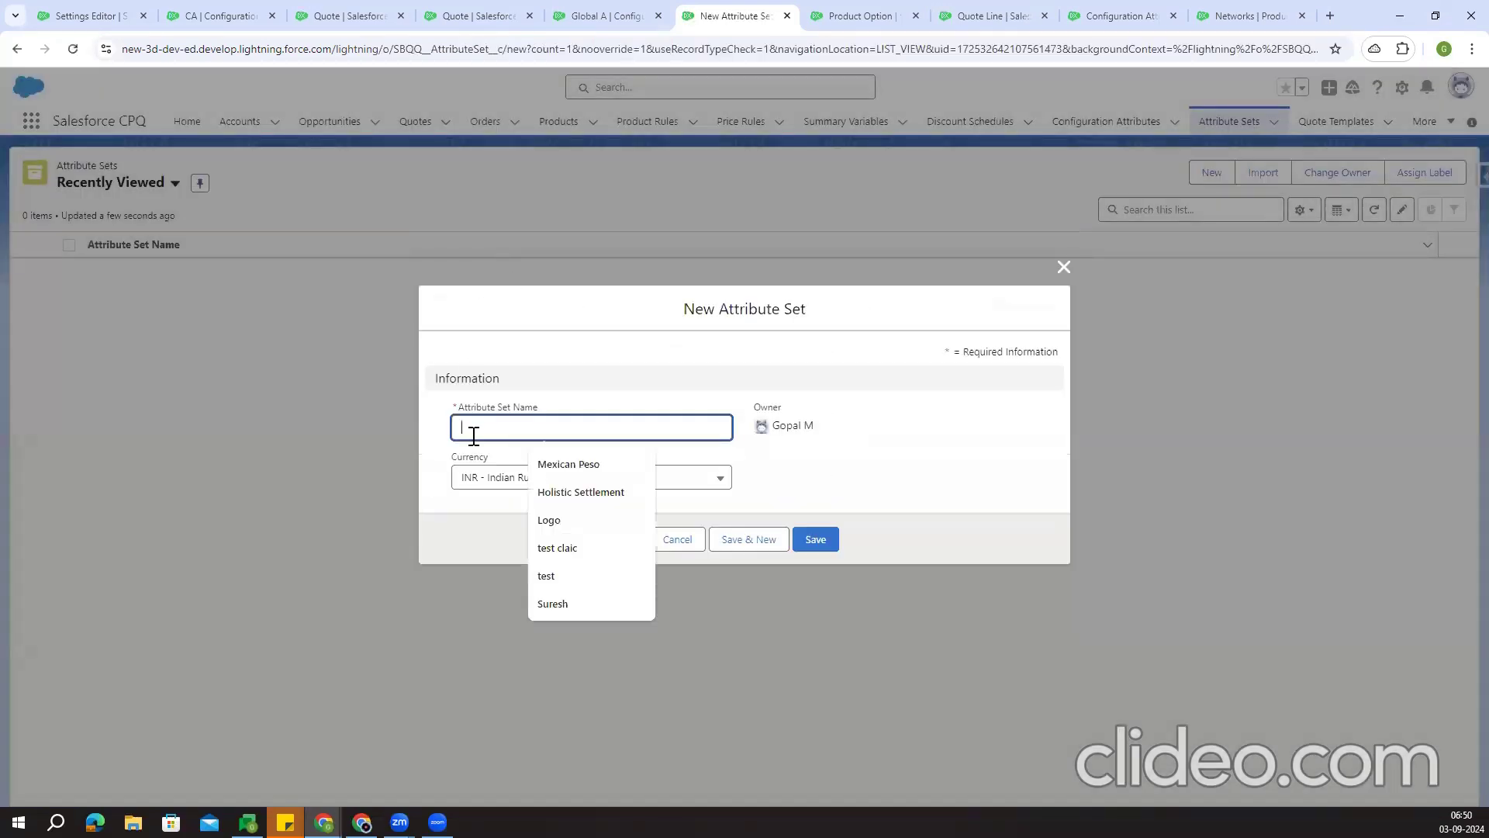
pyautogui.write('New')
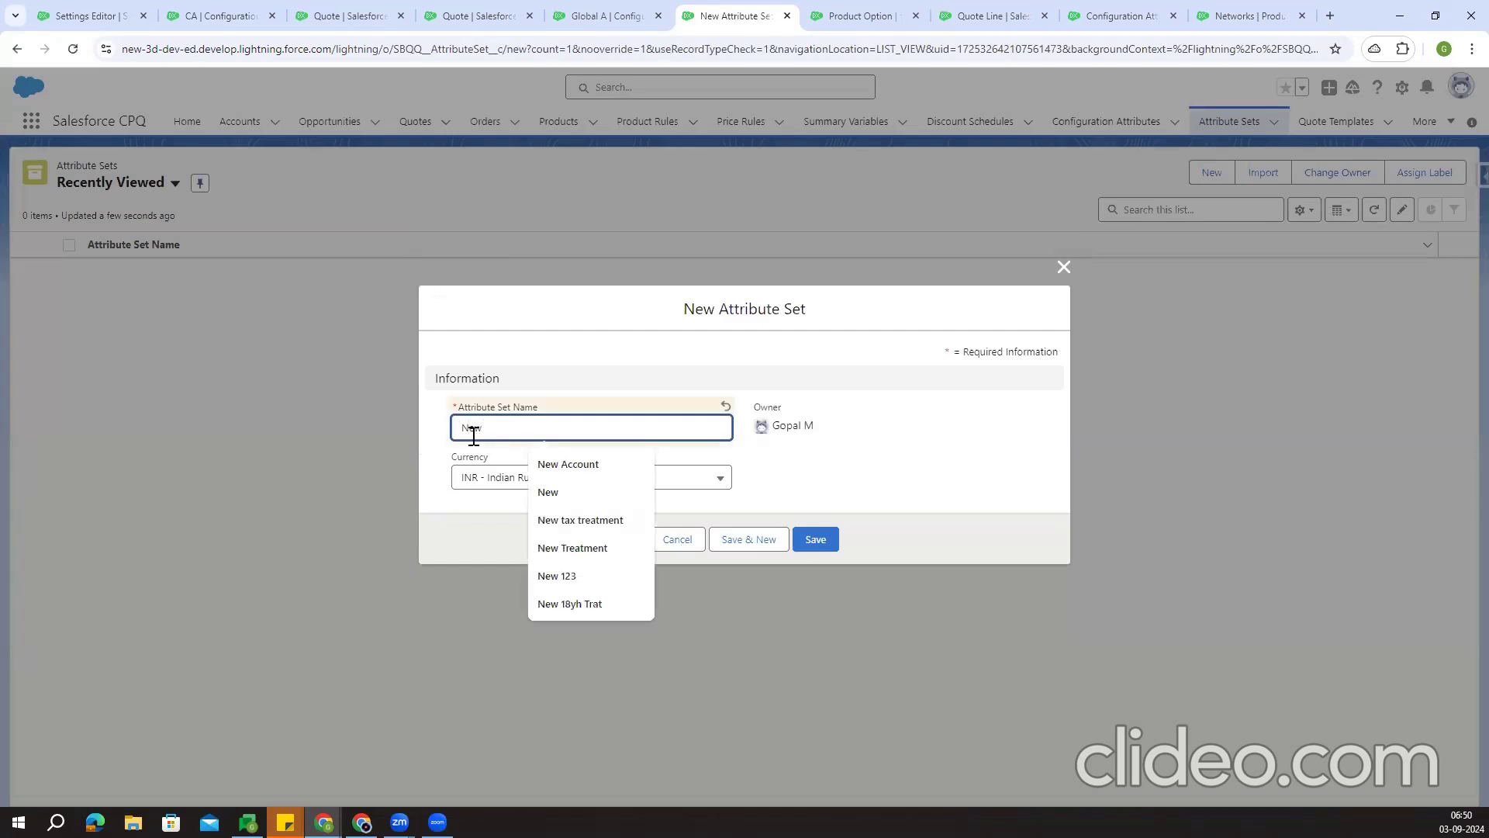
pyautogui.write(' Attribute Set')
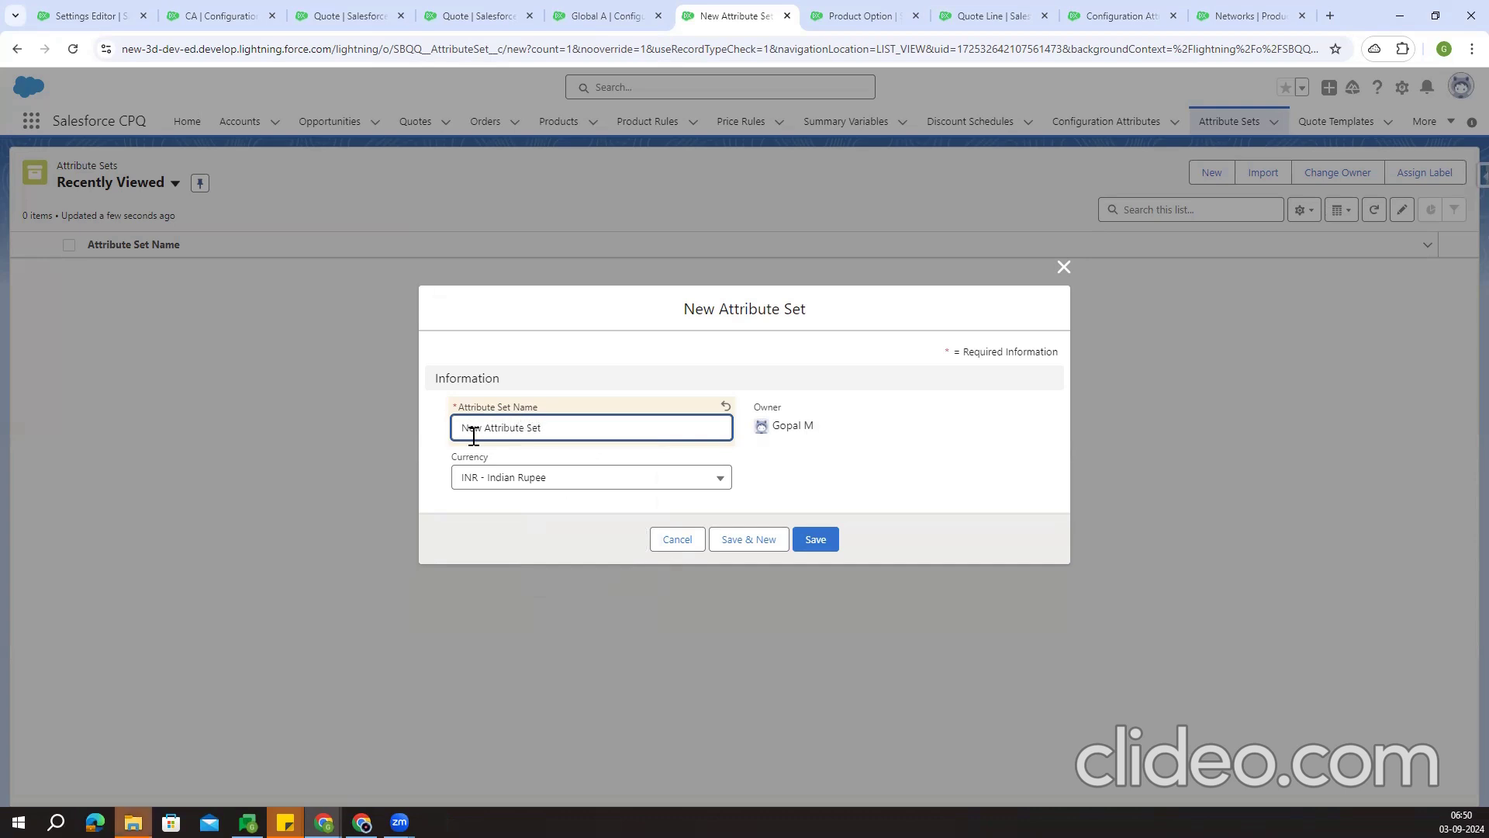
pyautogui.click(445, 346)
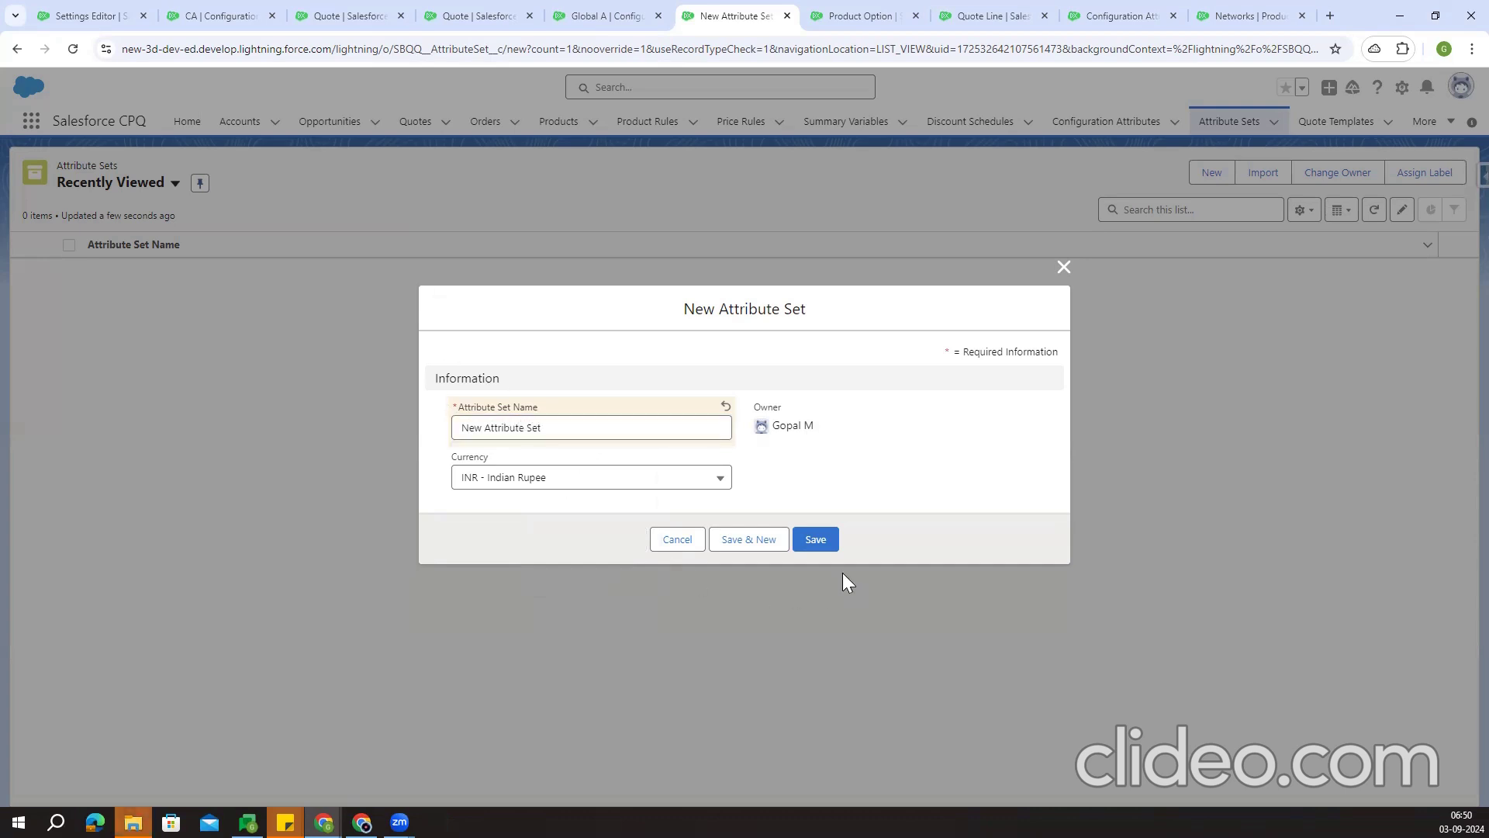
pyautogui.click(821, 536)
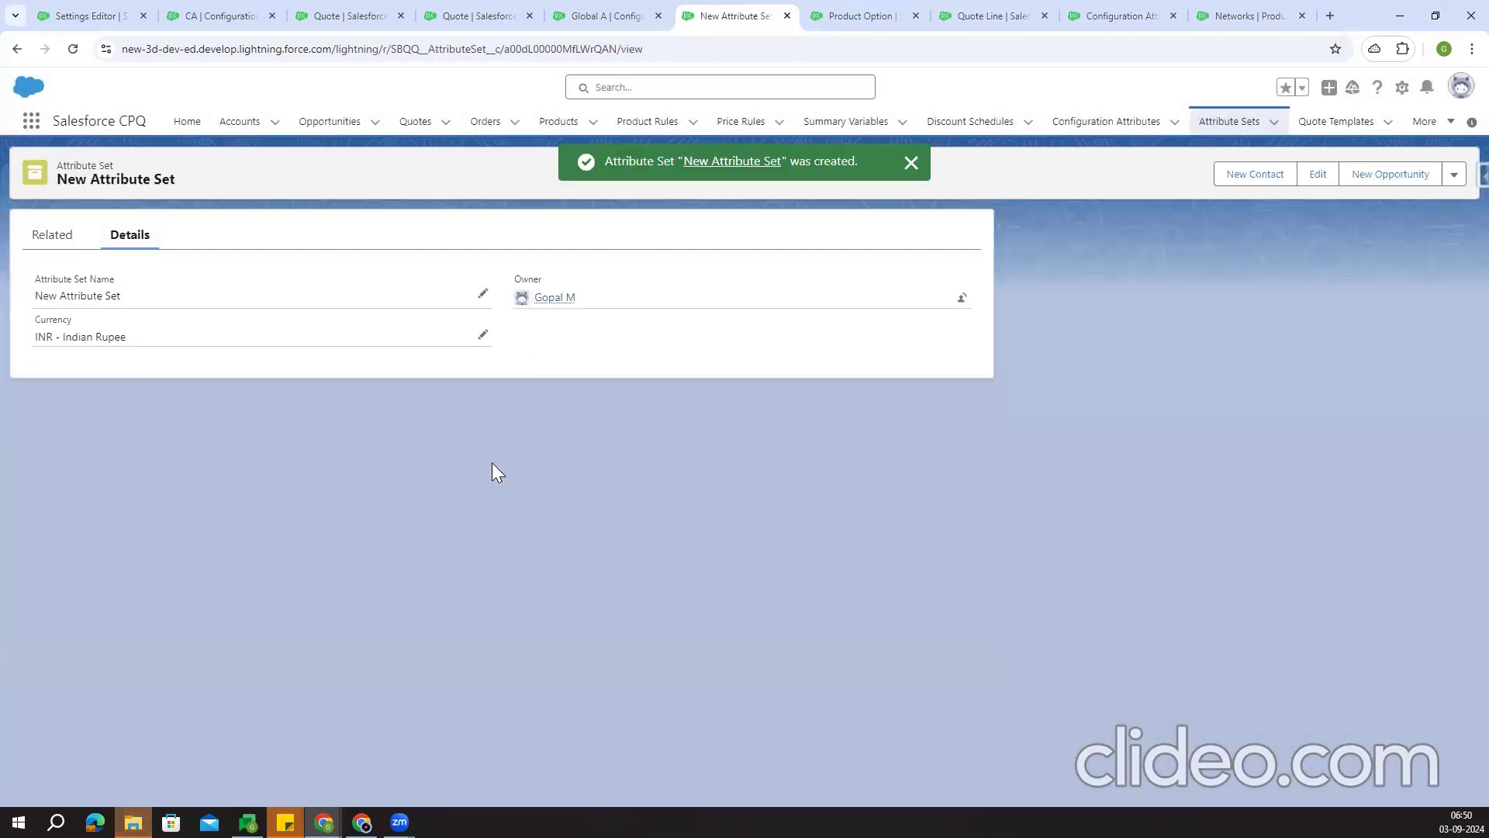
# Add an Attribute Item to New Attribute Set with Configuration Attribute Global A and Sequence 10, and save it
pyautogui.click(57, 249)
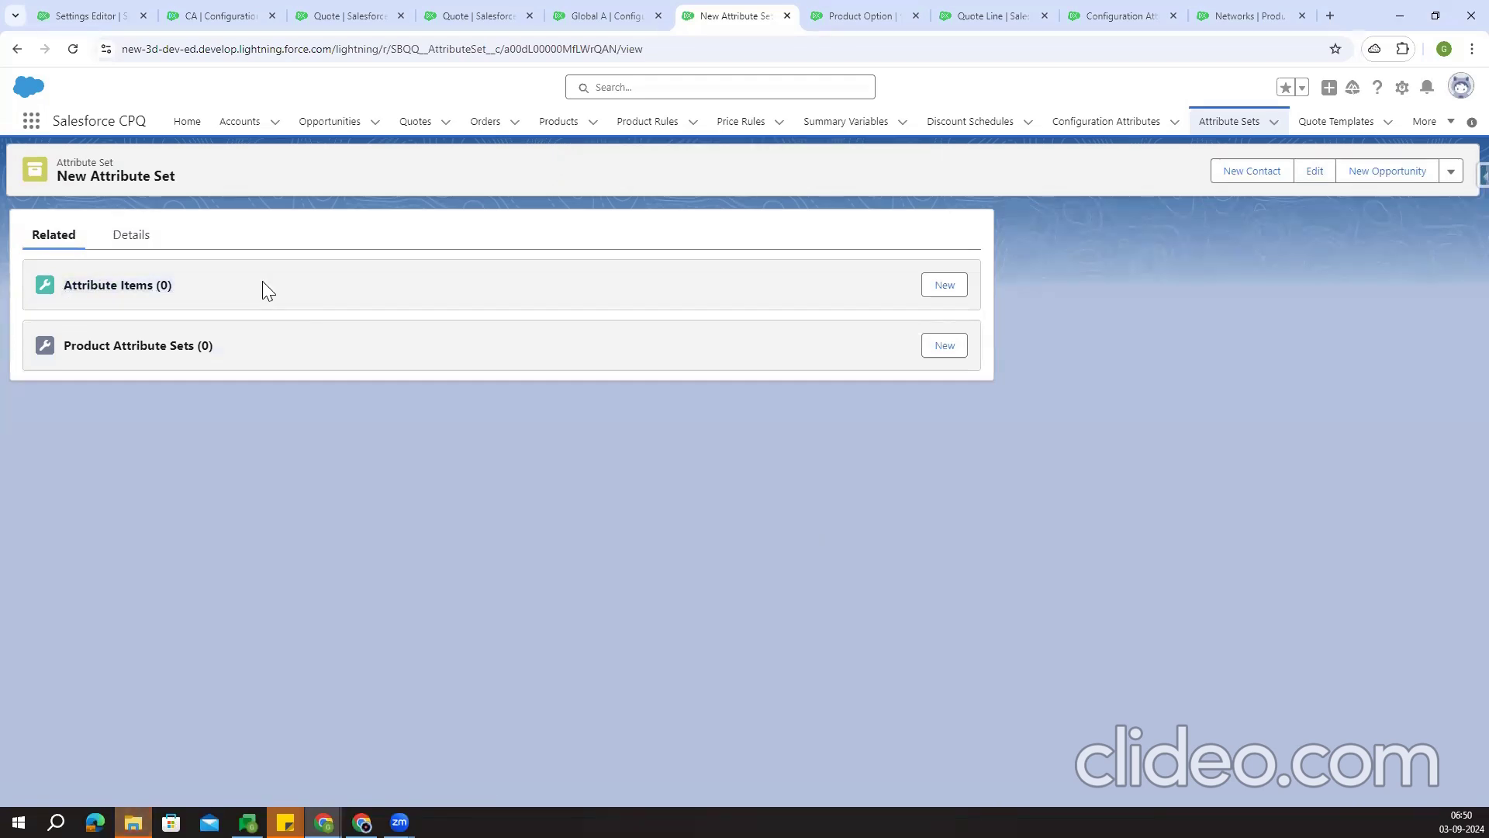
pyautogui.click(927, 291)
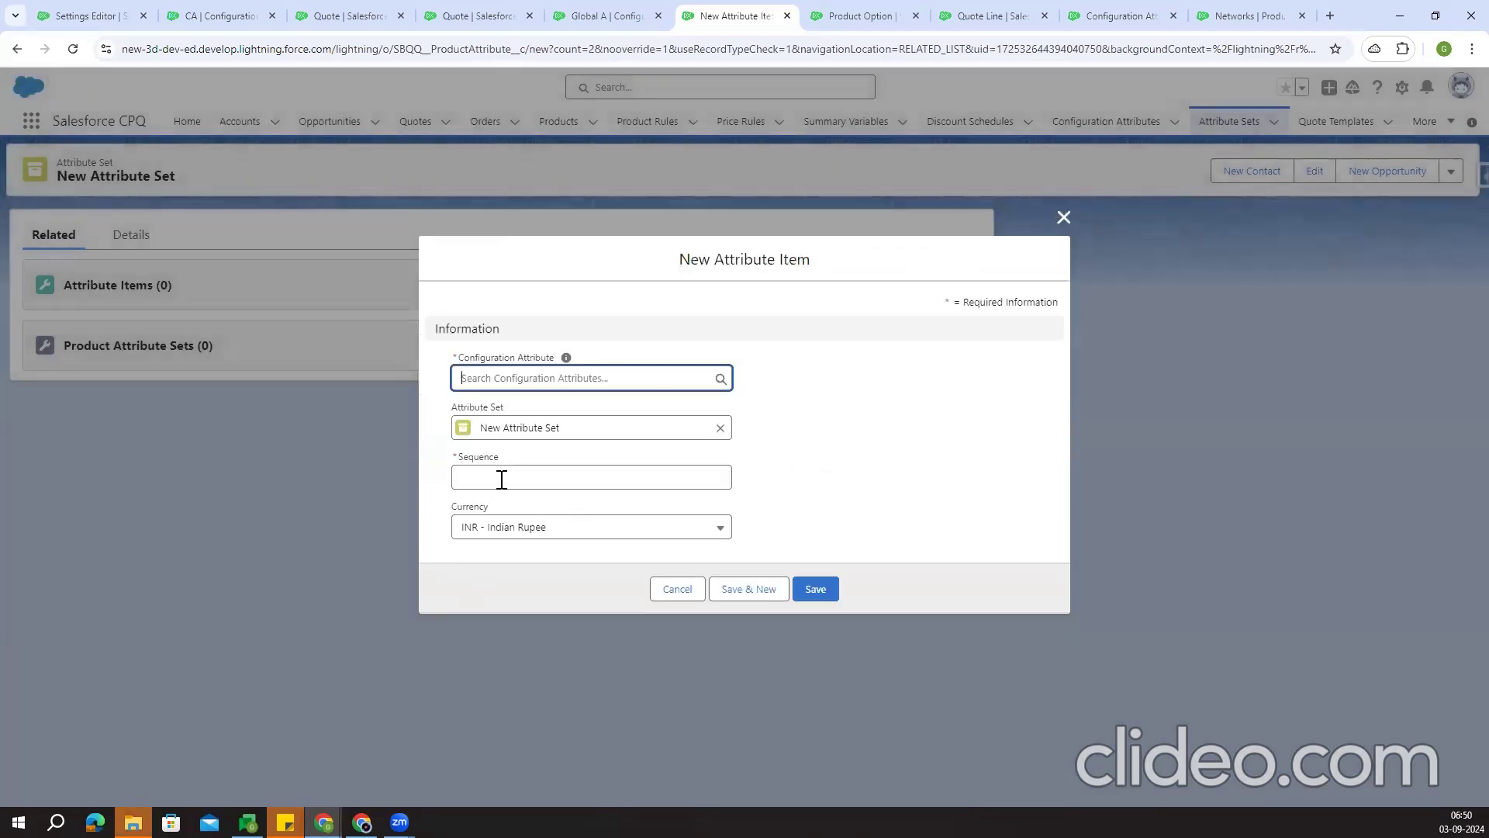
pyautogui.click(502, 479)
pyautogui.write('10')
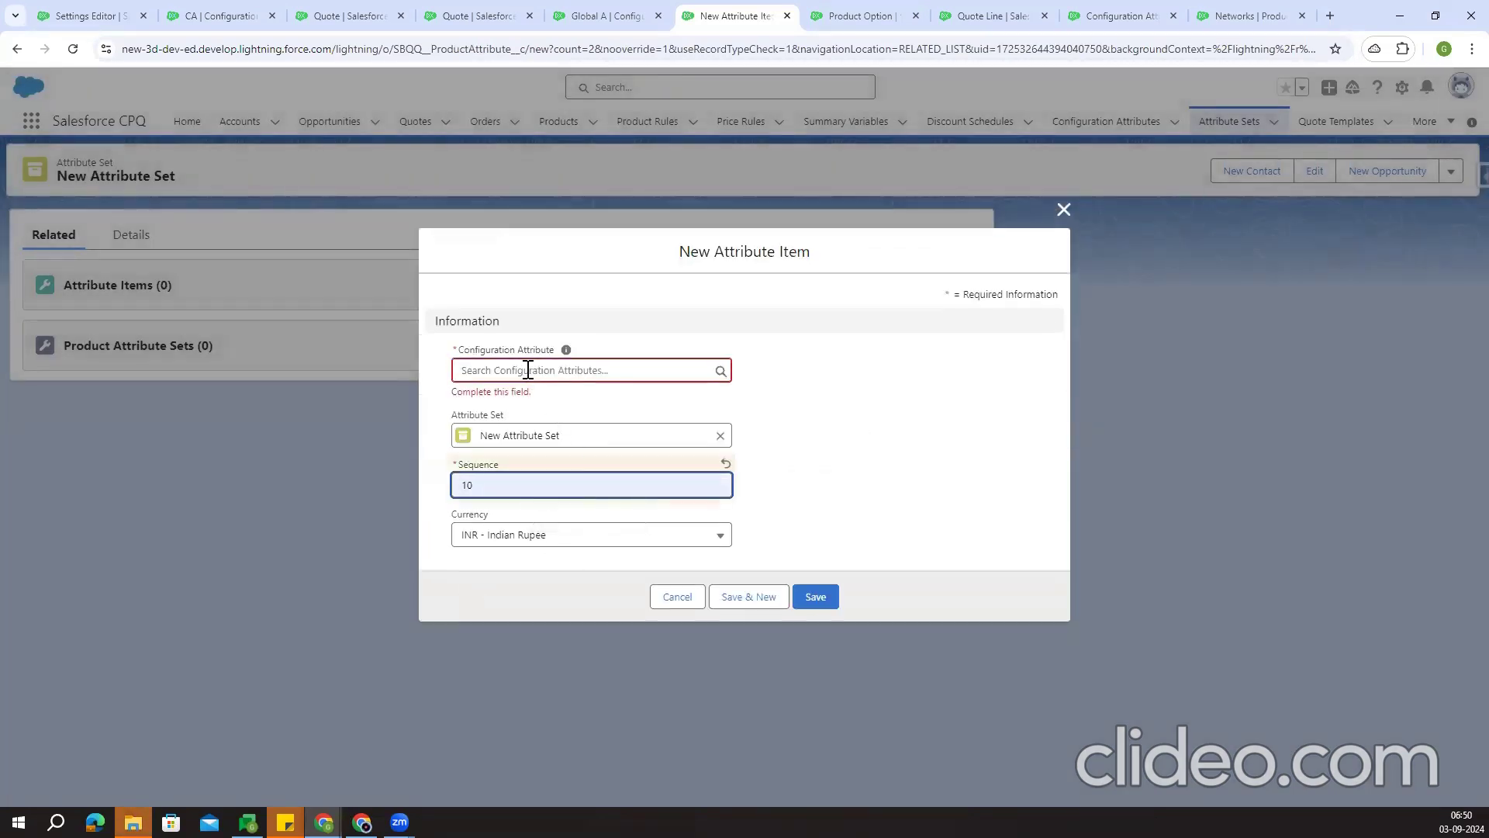
pyautogui.click(526, 370)
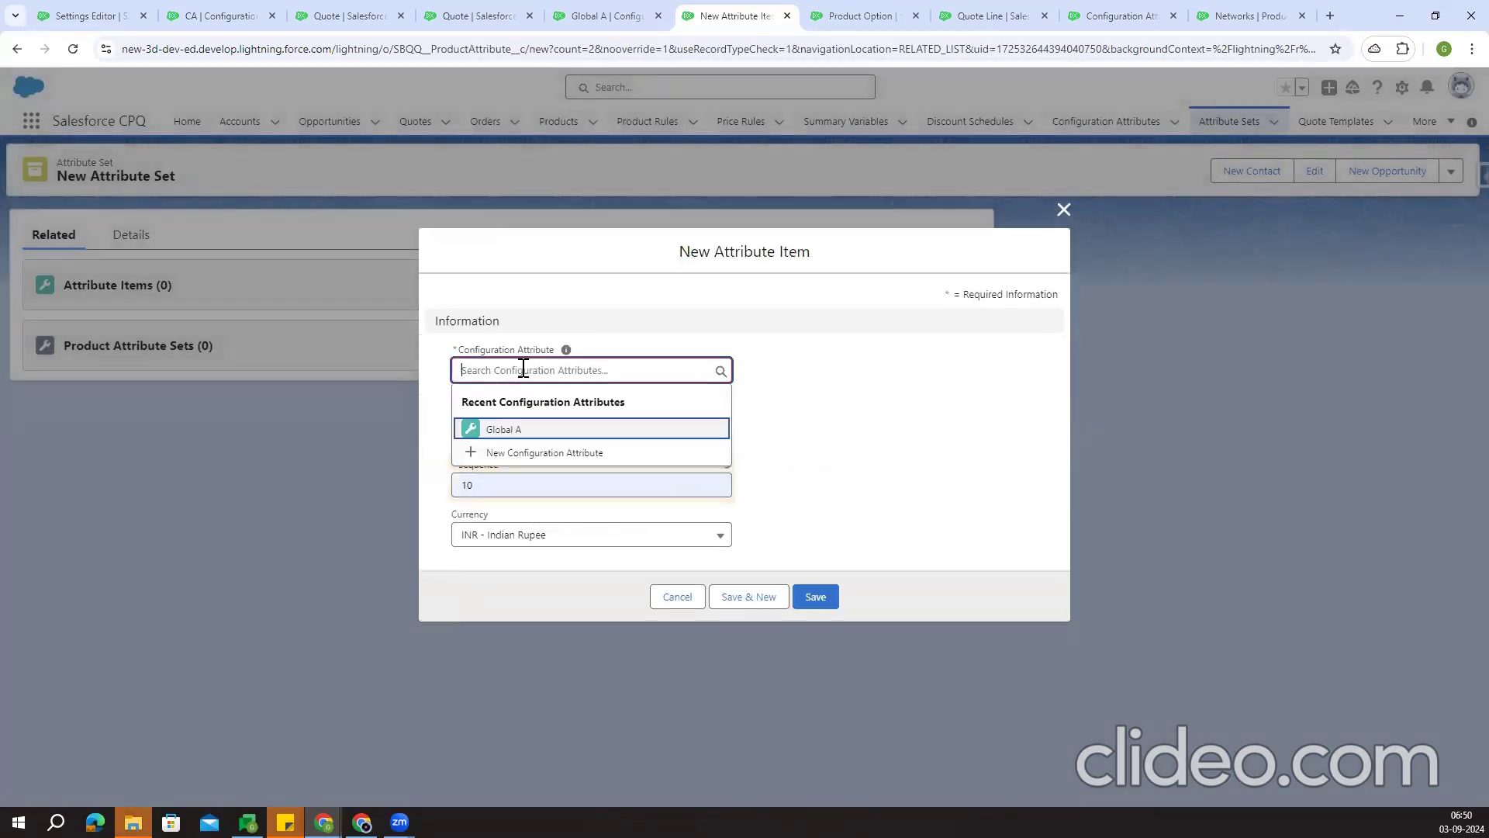
pyautogui.click(530, 434)
pyautogui.click(831, 593)
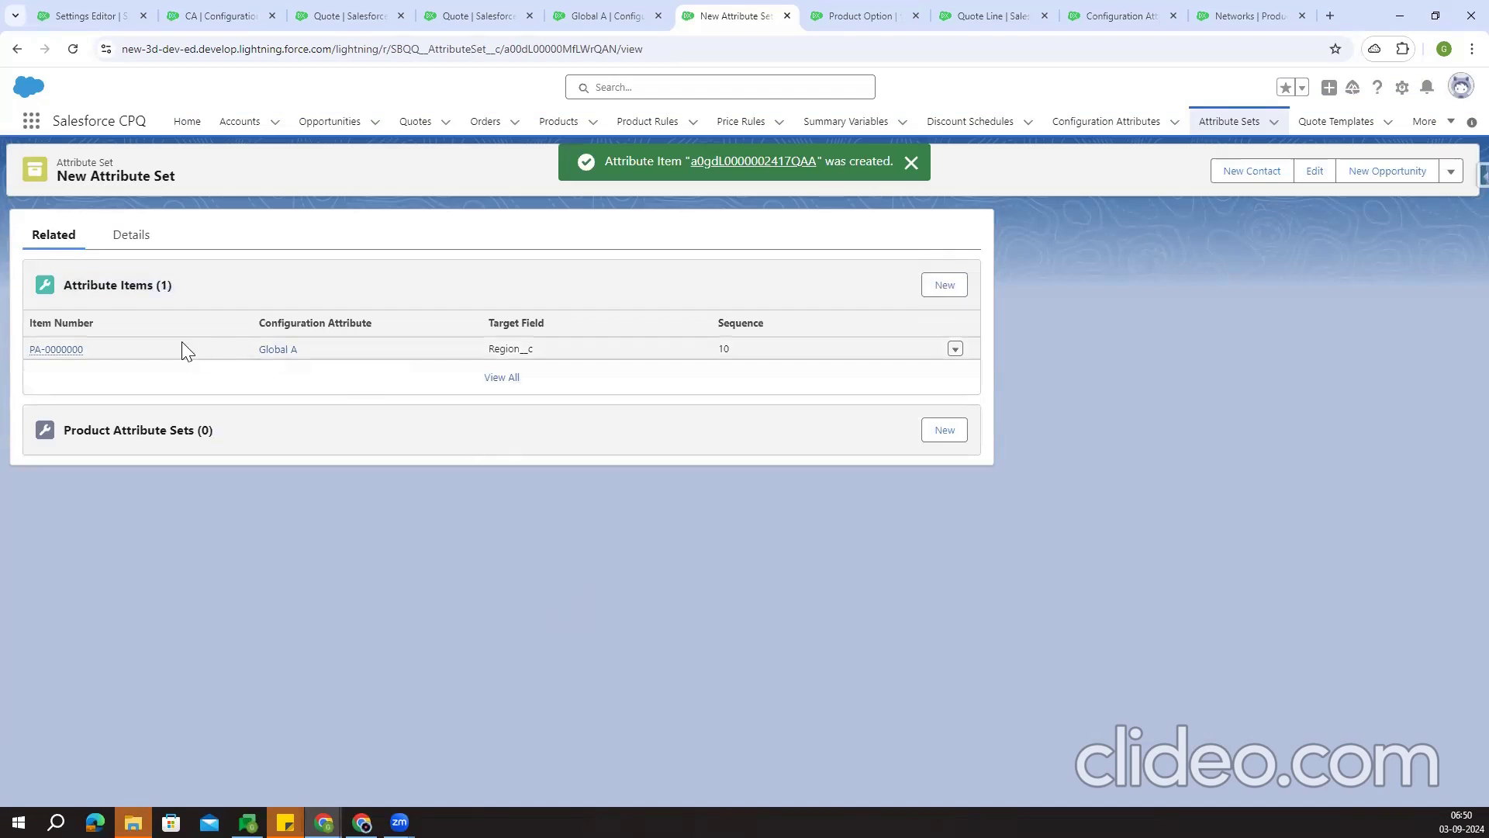
# Review the related lists of Global A and New Attribute Set, and inspect the new Product Attribute Set form without saving
pyautogui.click(273, 349)
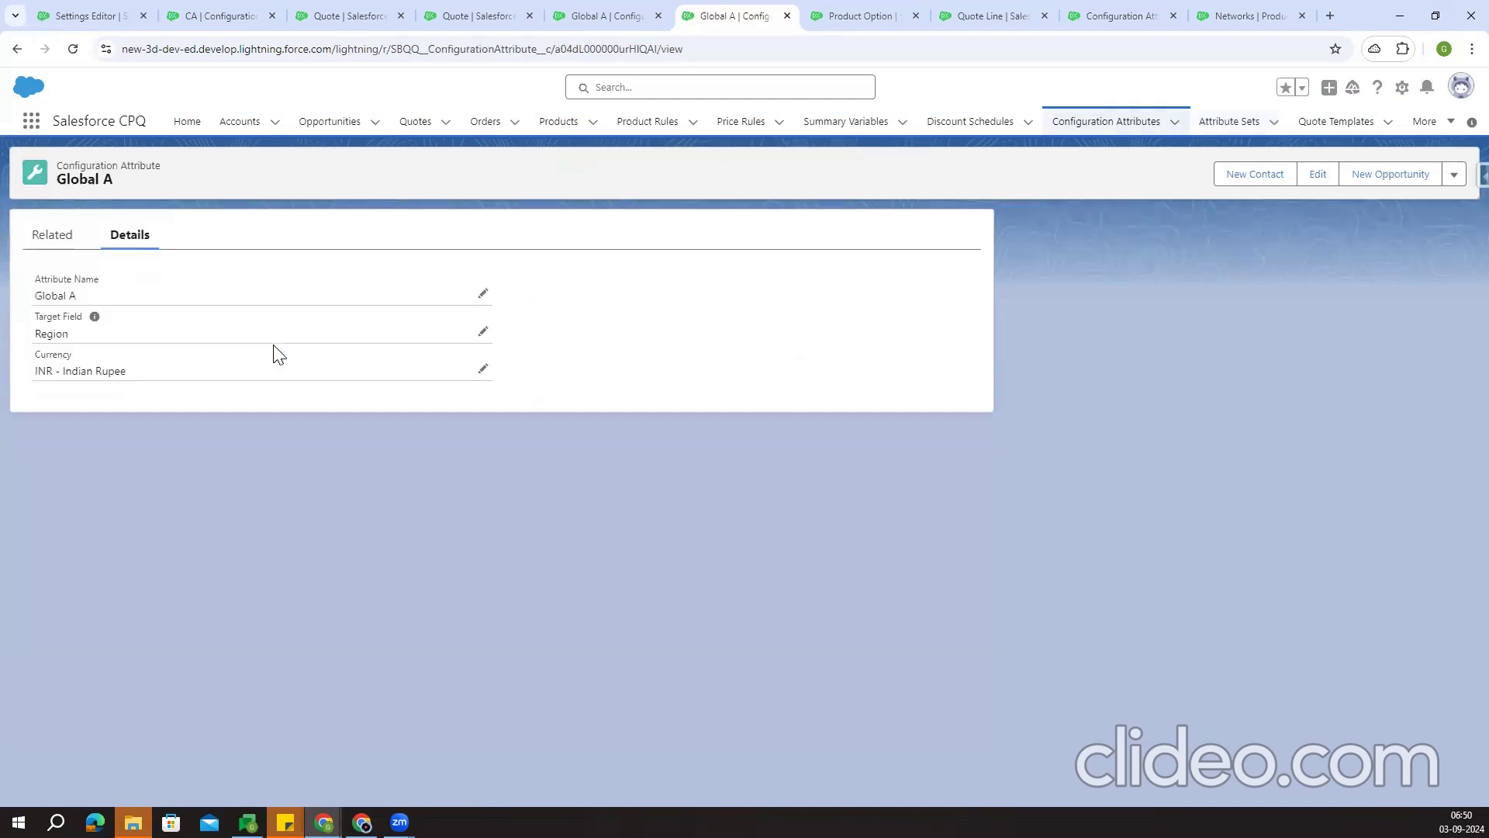
pyautogui.click(69, 251)
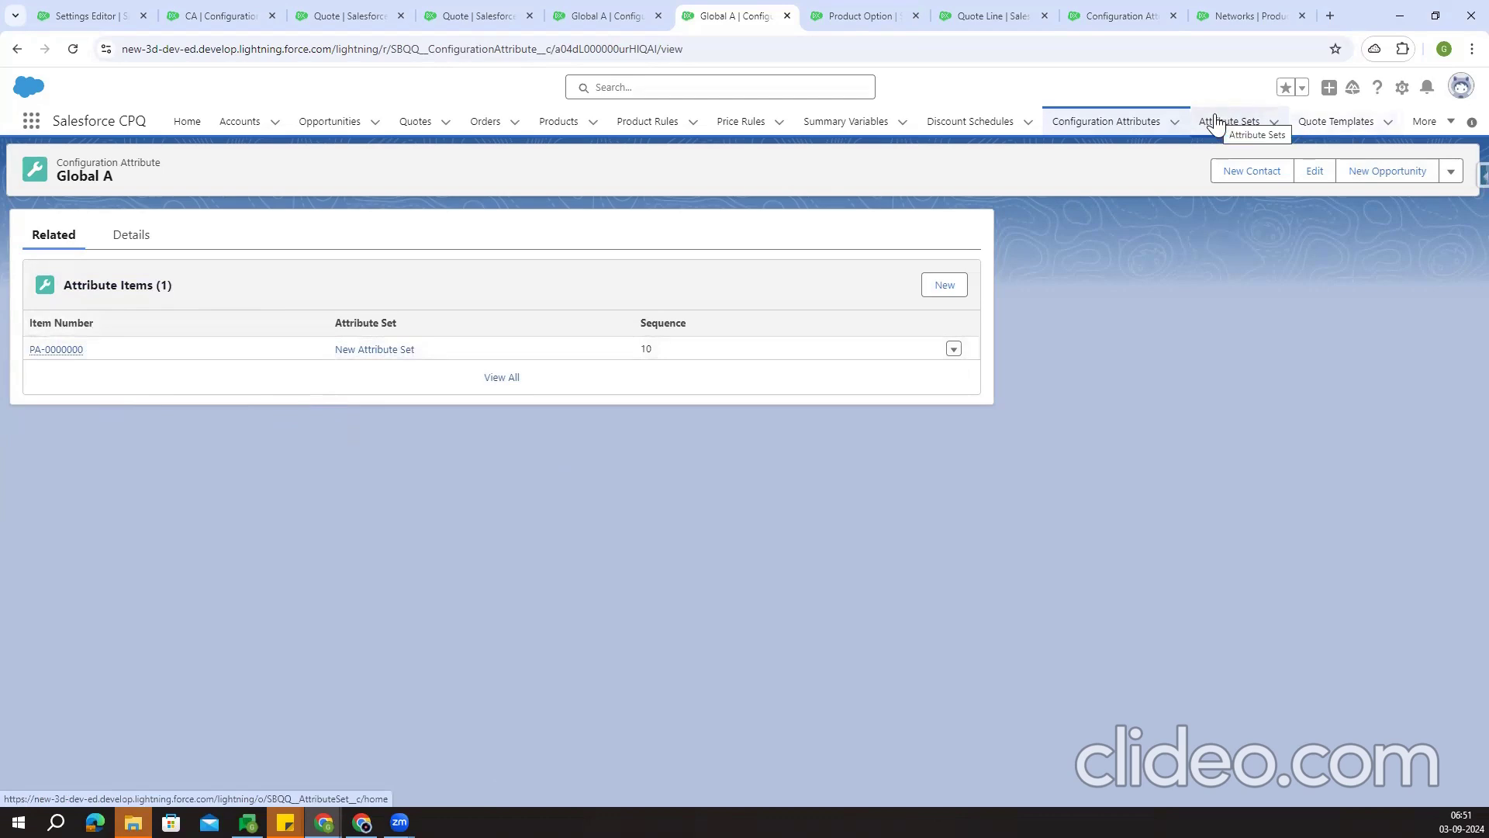
pyautogui.click(354, 358)
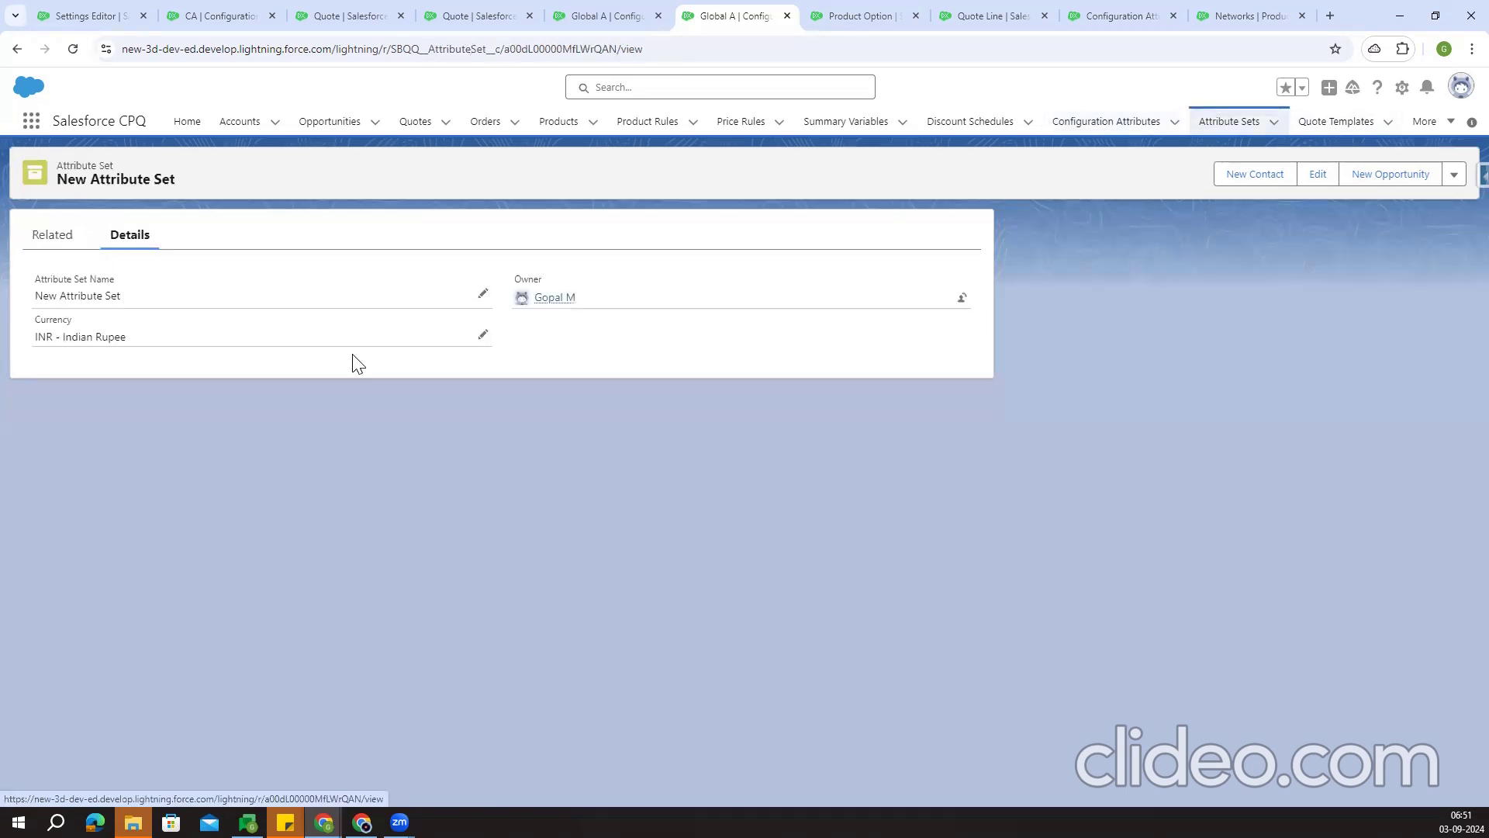
pyautogui.click(51, 242)
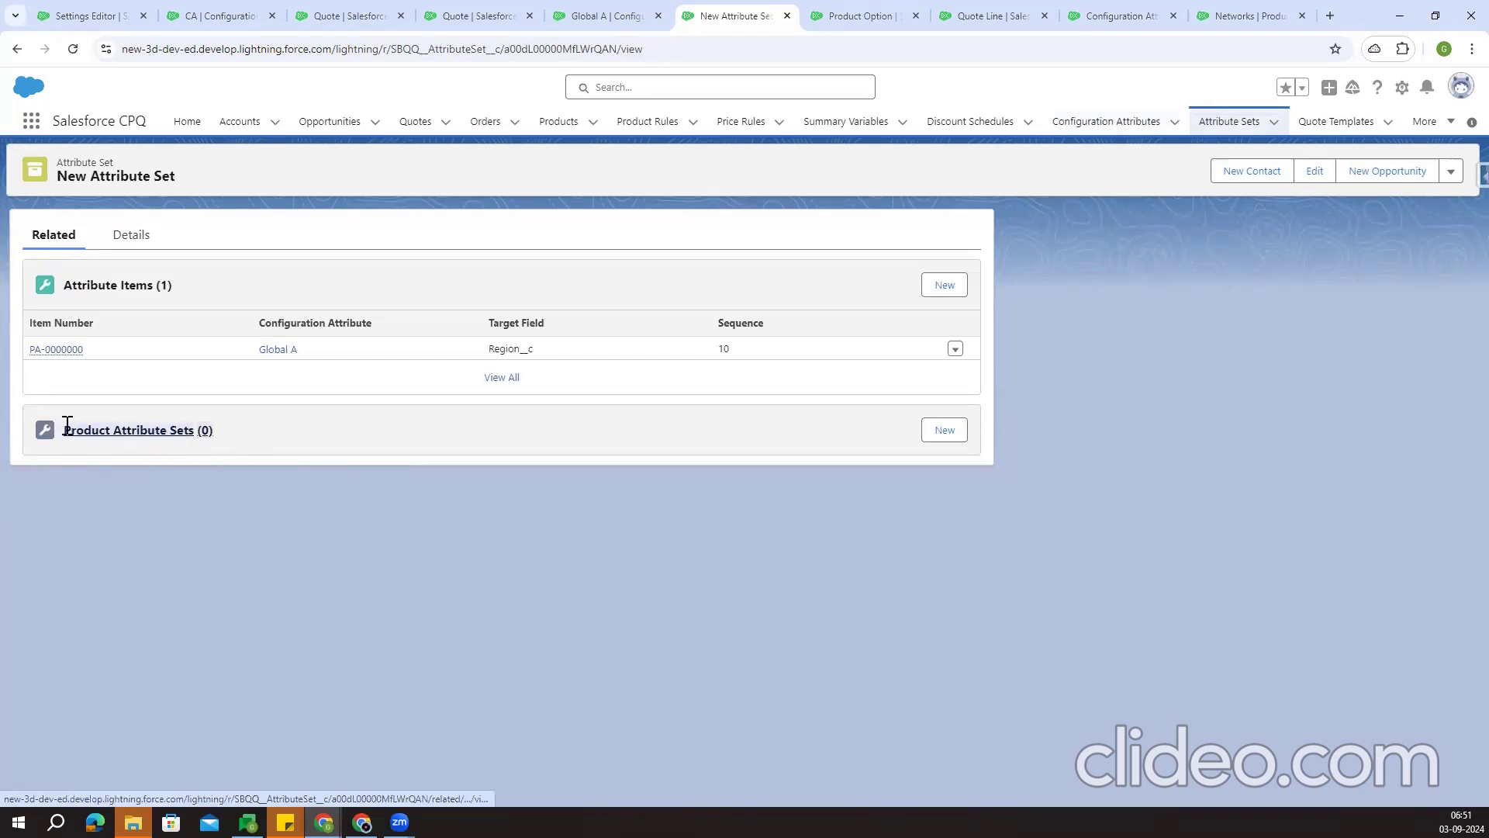
pyautogui.click(944, 431)
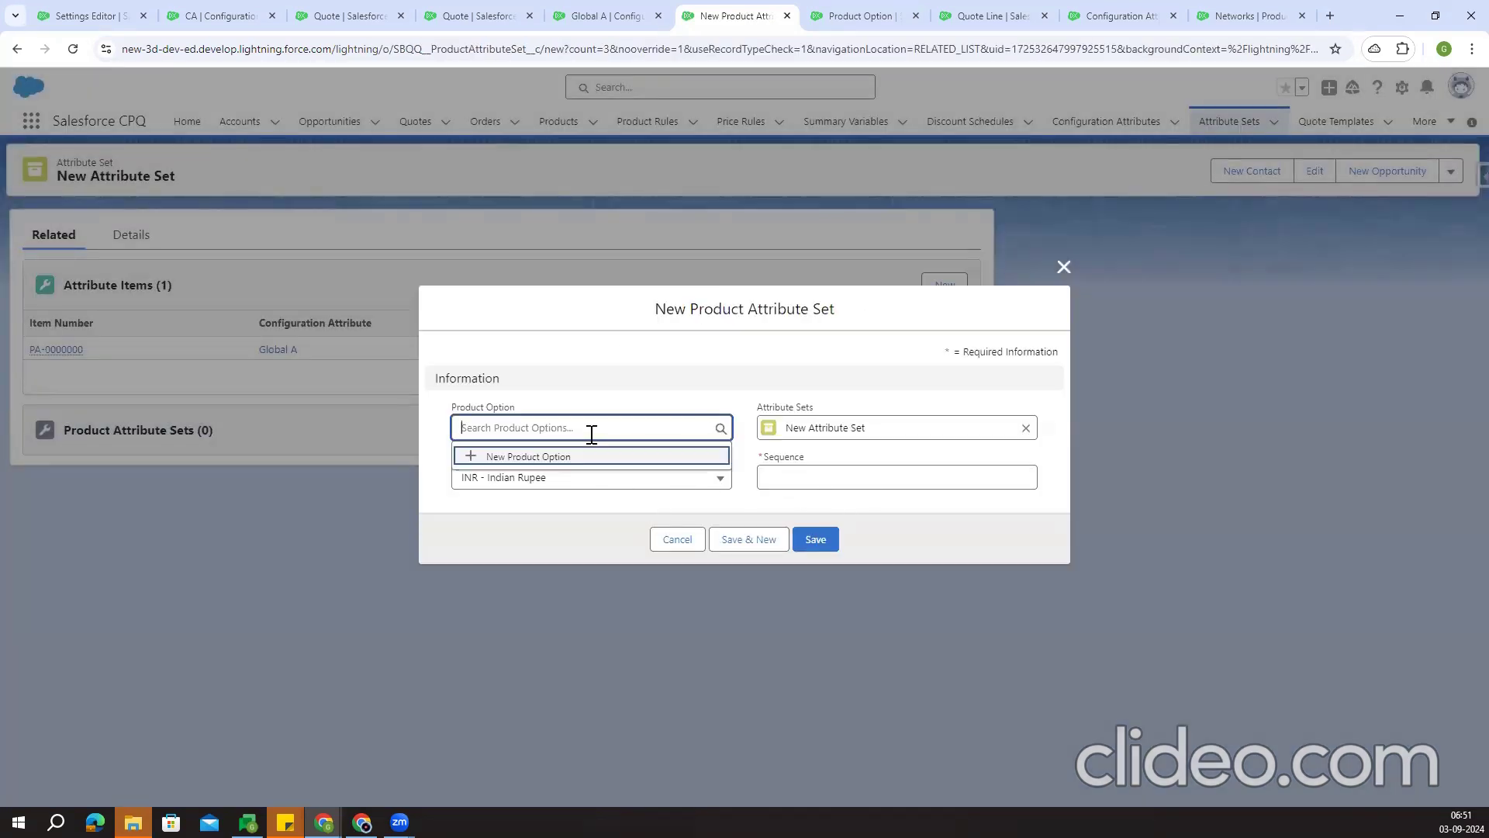
pyautogui.click(678, 541)
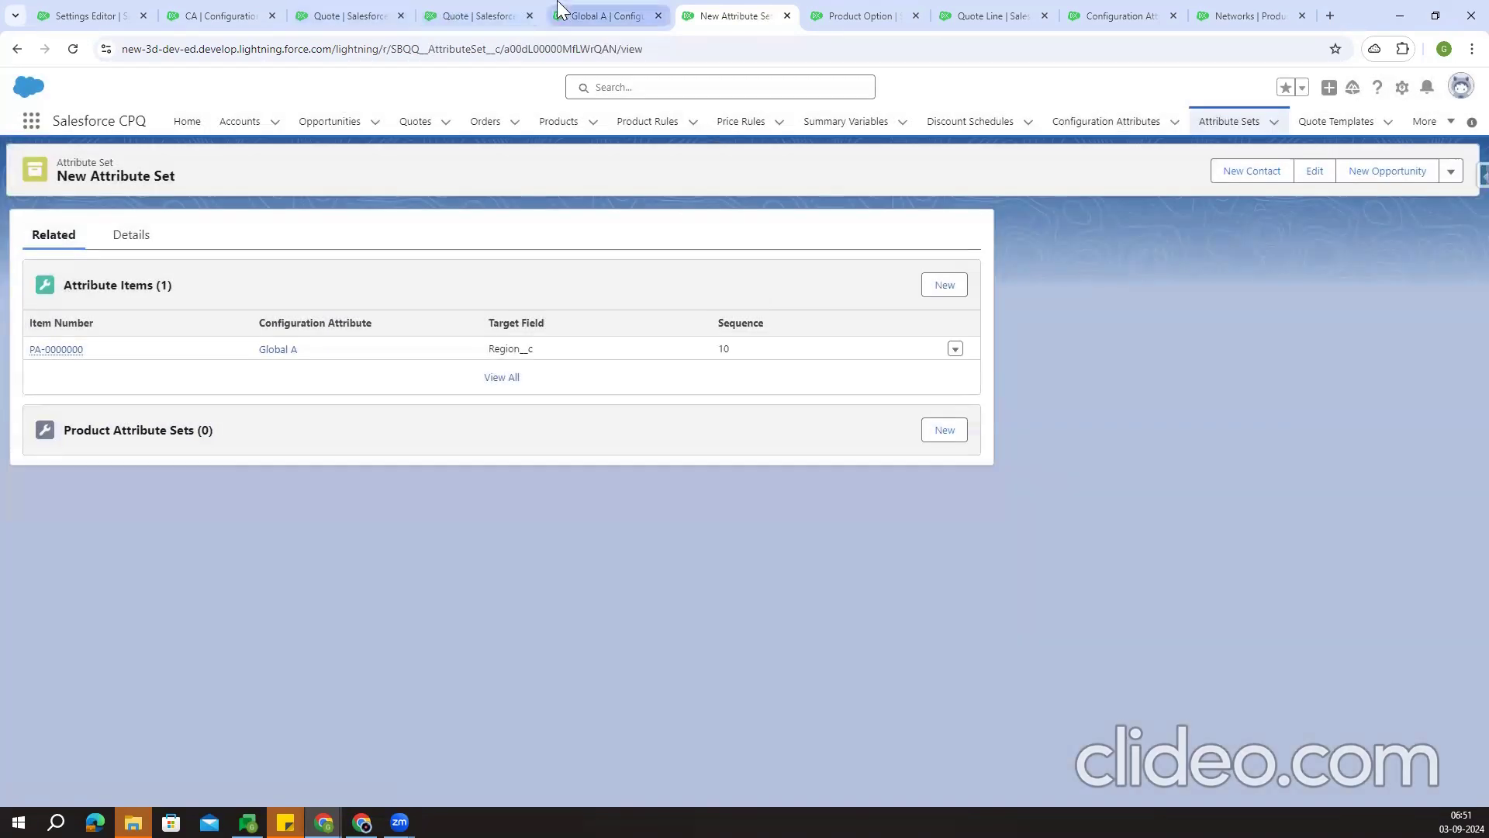
# Return to the product configurator's browser tab and open the 15" Laptop product record from Products
pyautogui.click(474, 15)
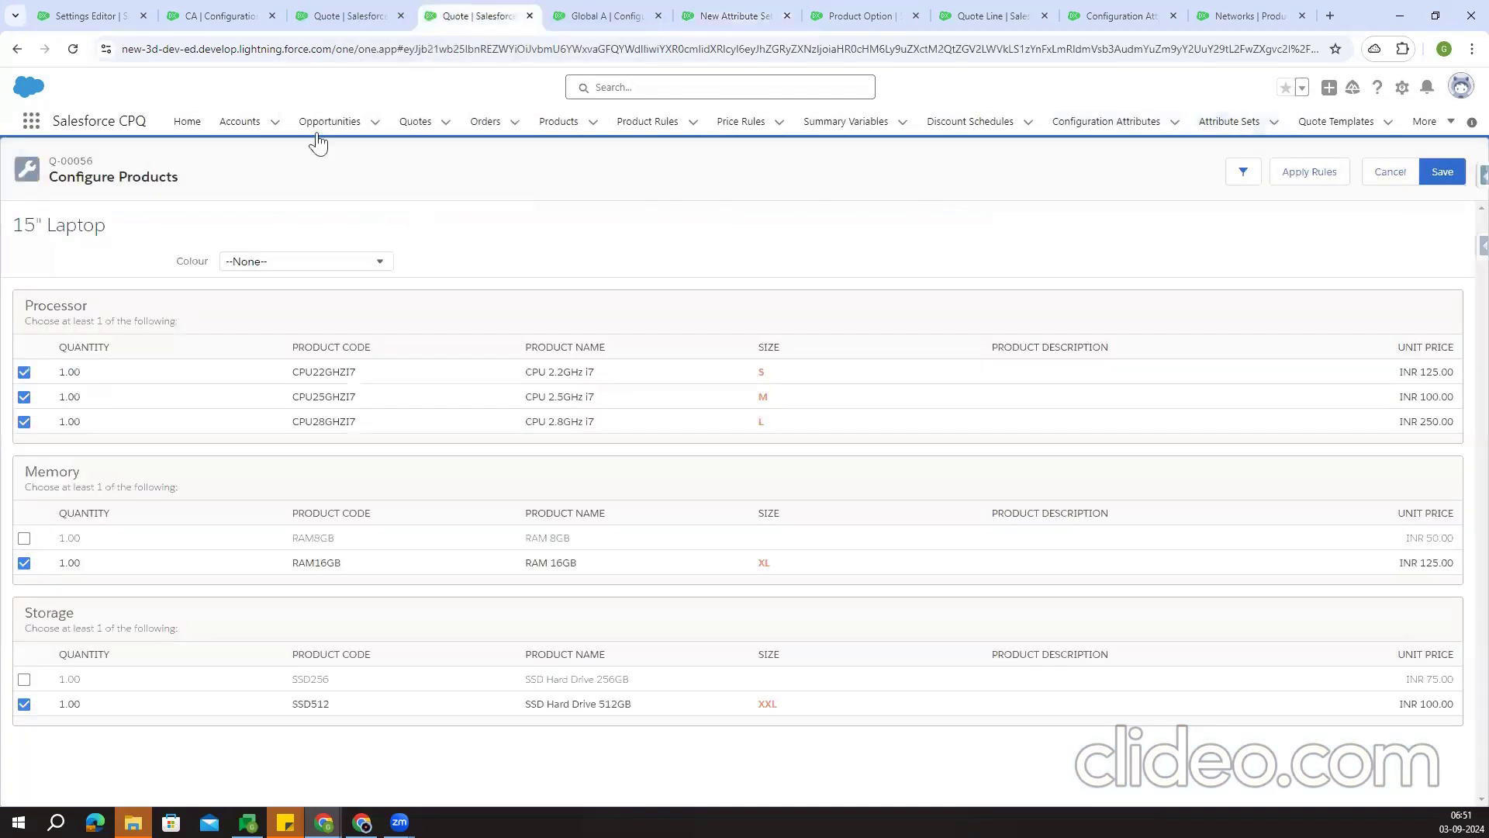
pyautogui.click(570, 132)
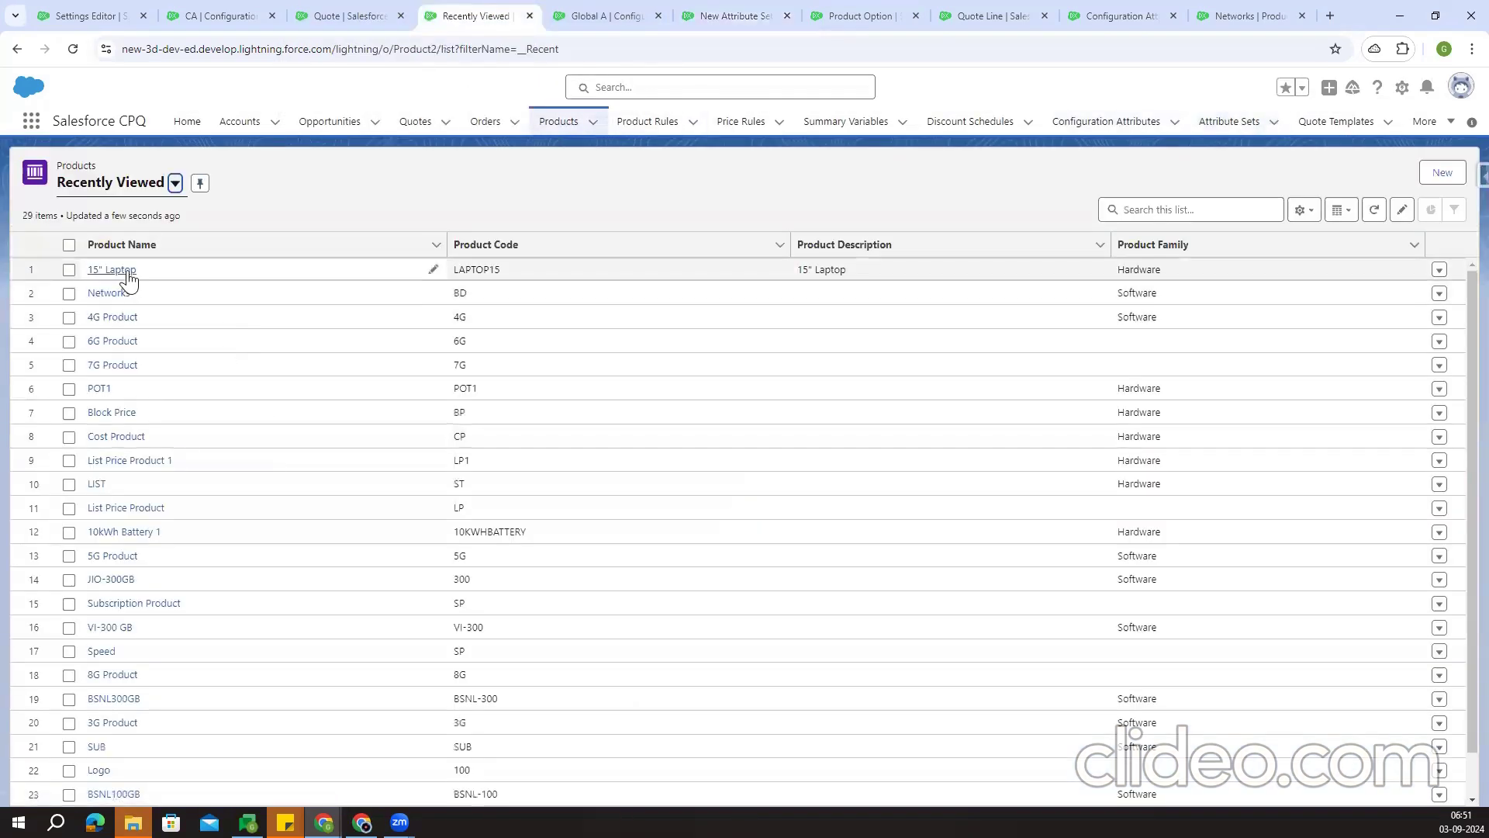
pyautogui.click(127, 271)
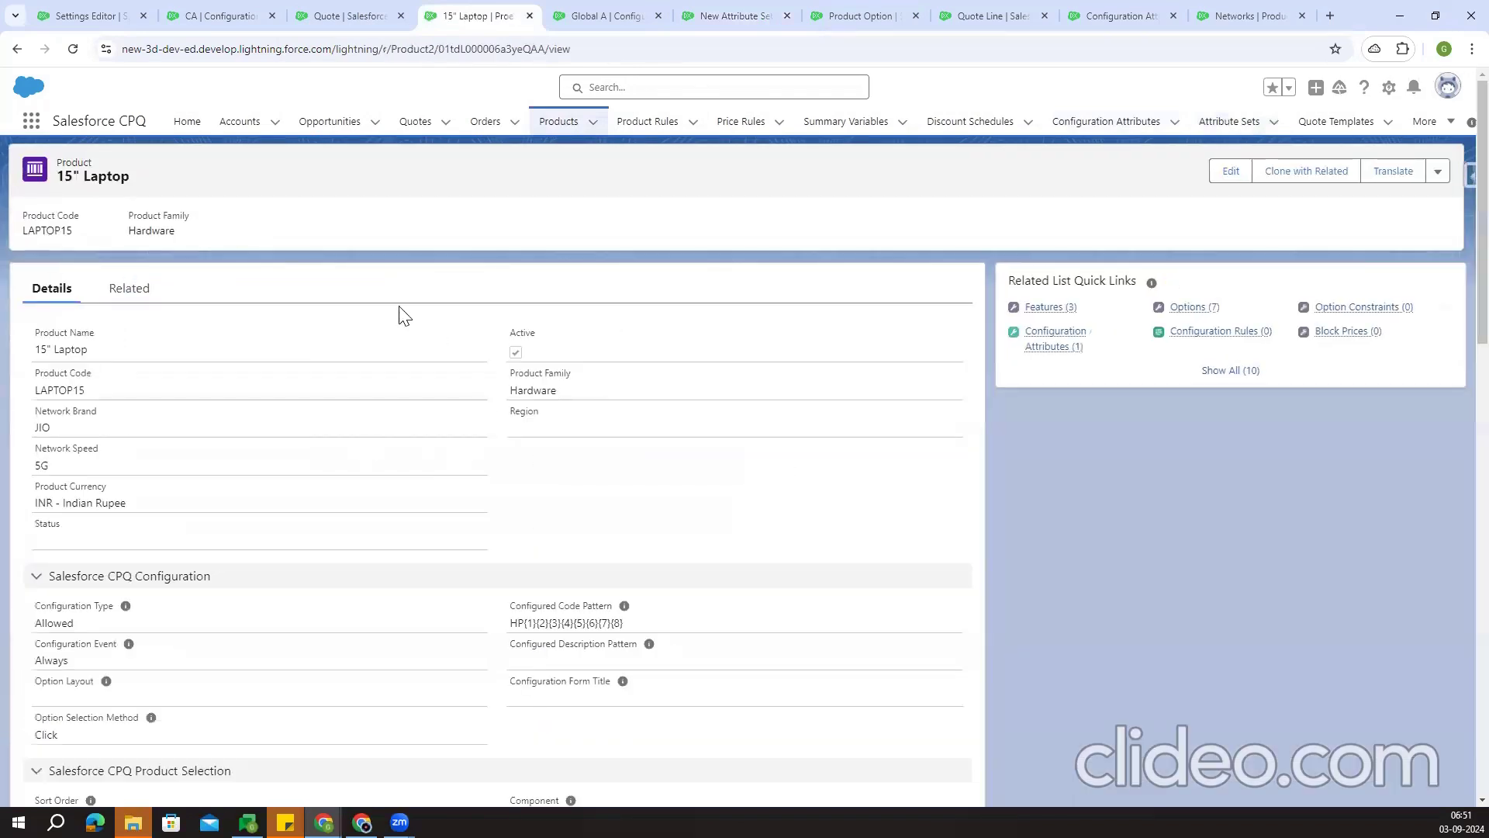
# Open the RAM 16GB product option PO-000005 from the full list of the 15" Laptop's related options
pyautogui.click(145, 290)
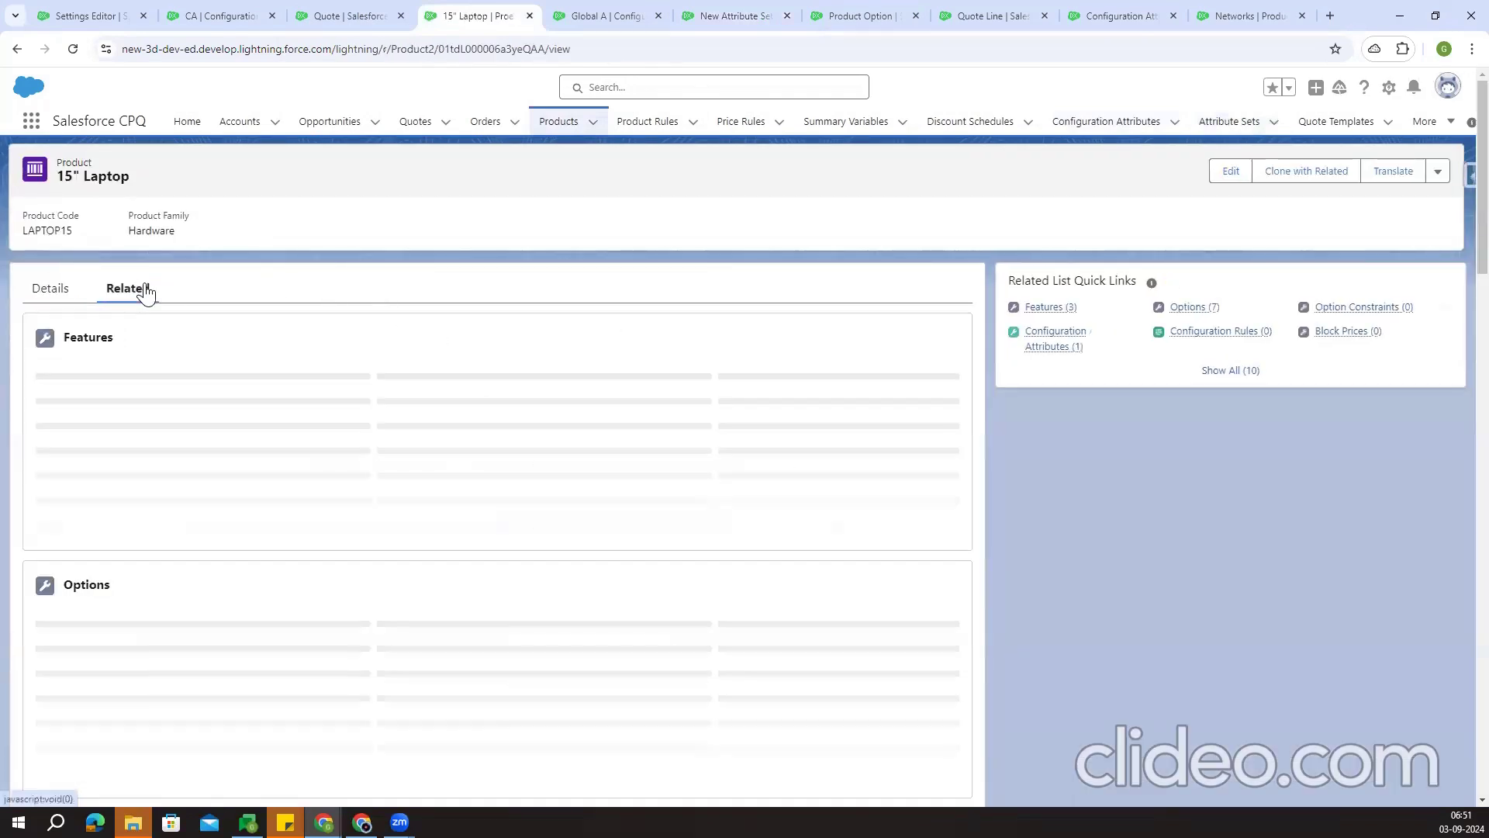
pyautogui.scroll(-4, 358, 498)
pyautogui.scroll(3, 428, 475)
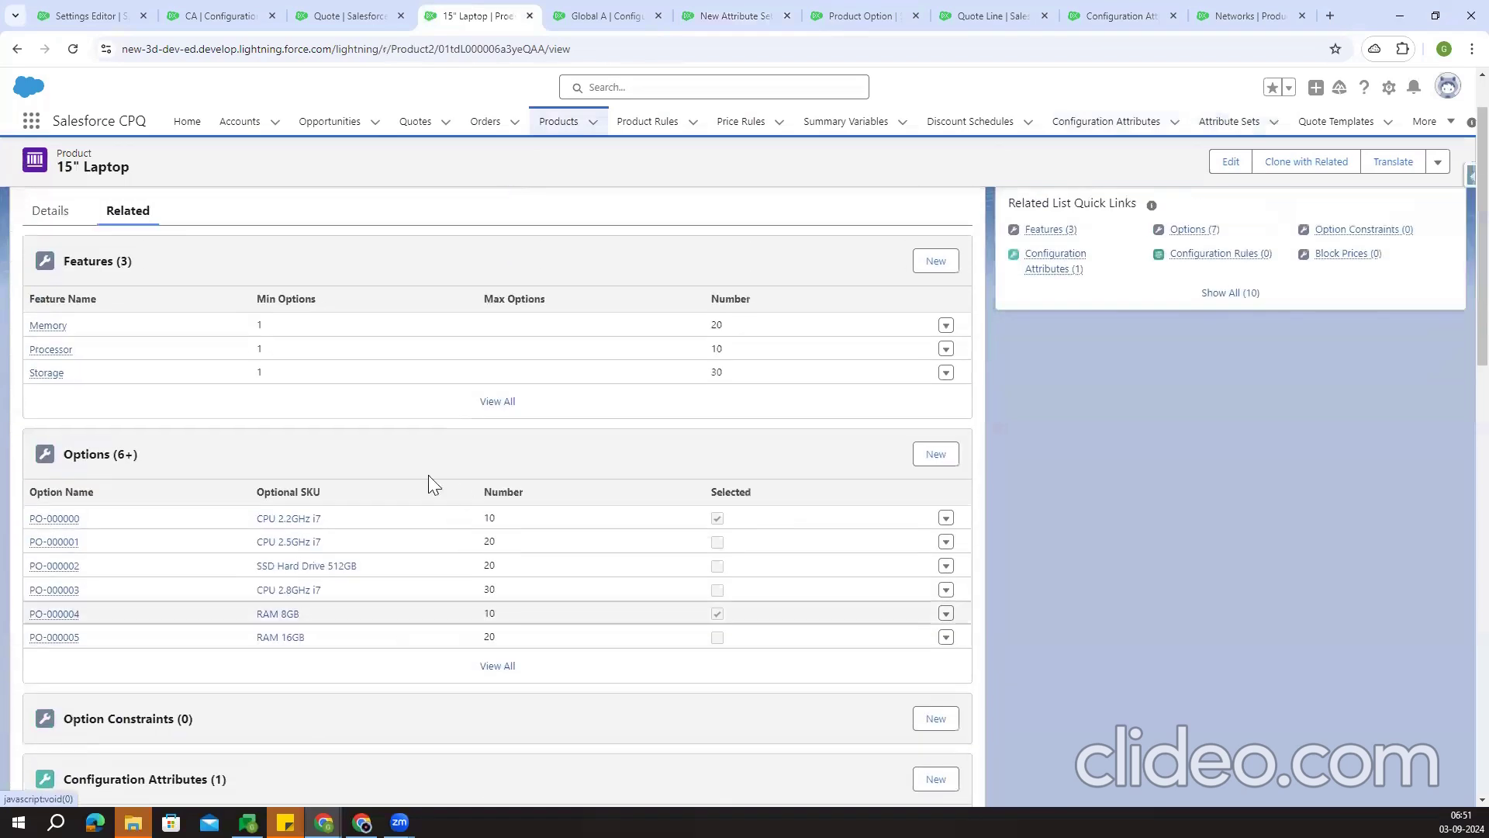
pyautogui.scroll(-1, 322, 518)
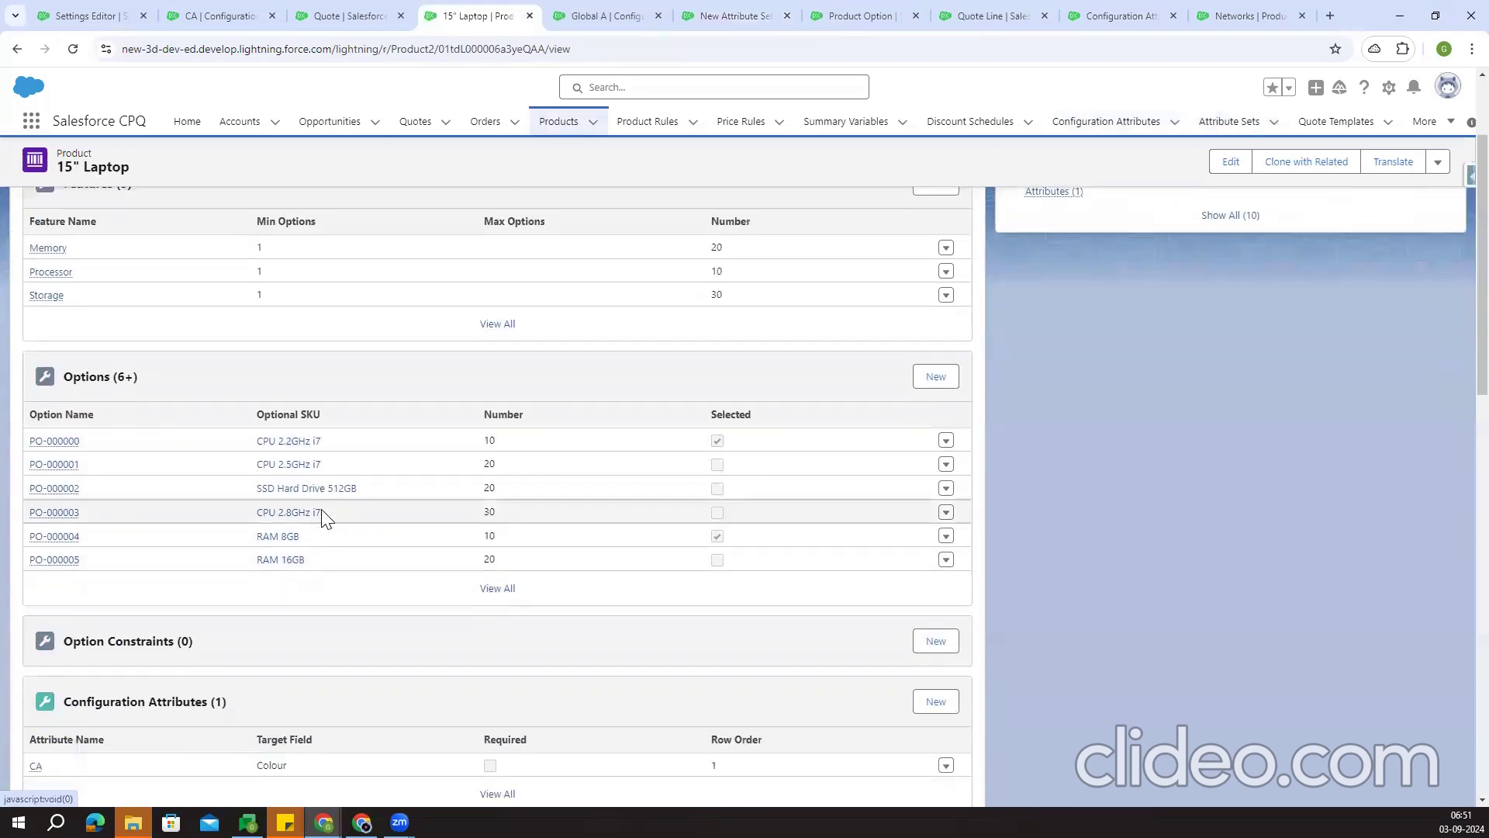
pyautogui.click(493, 591)
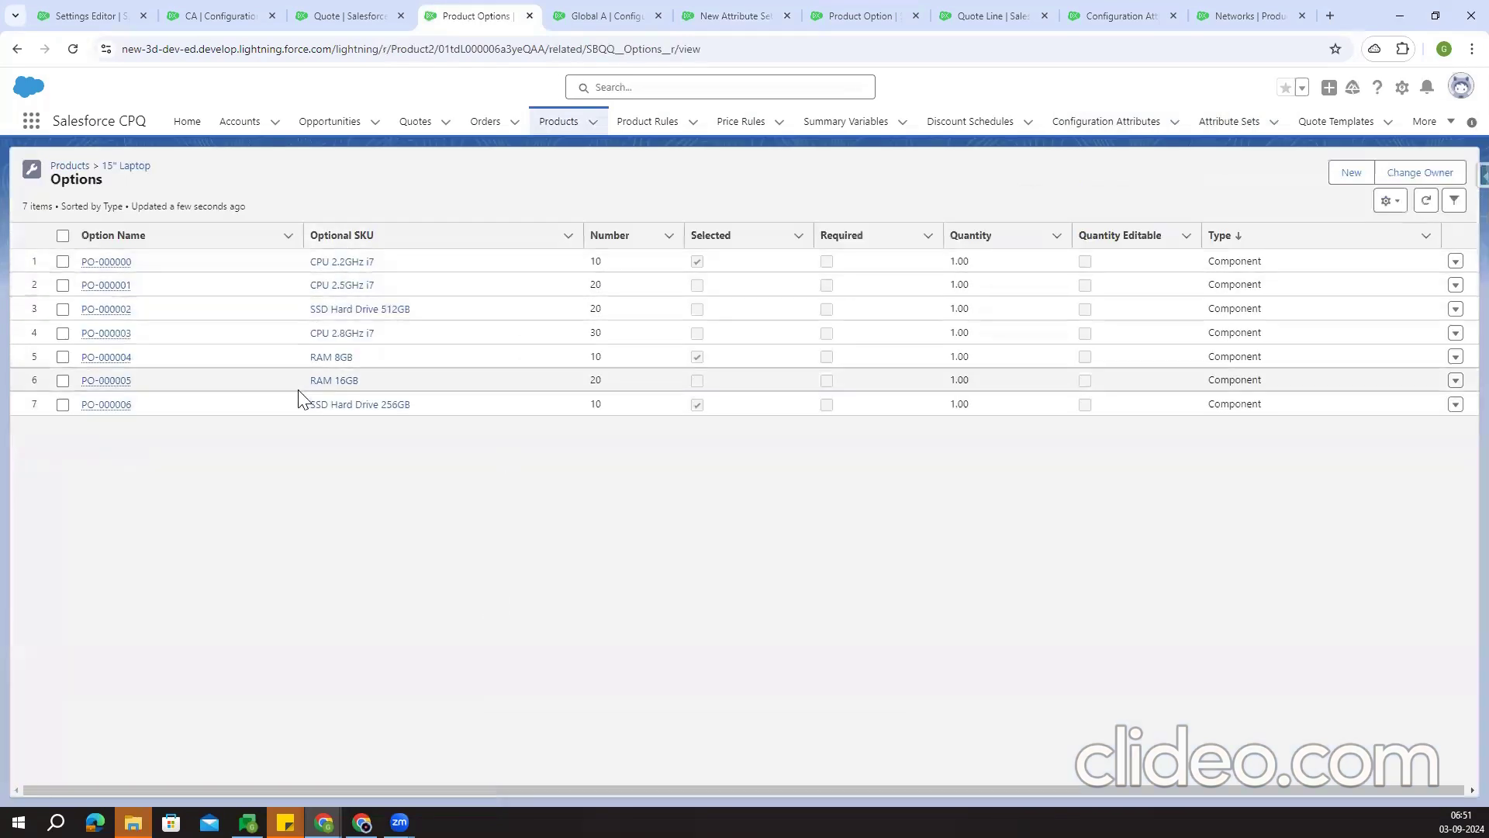
pyautogui.moveTo(370, 383); pyautogui.dragTo(299, 385)
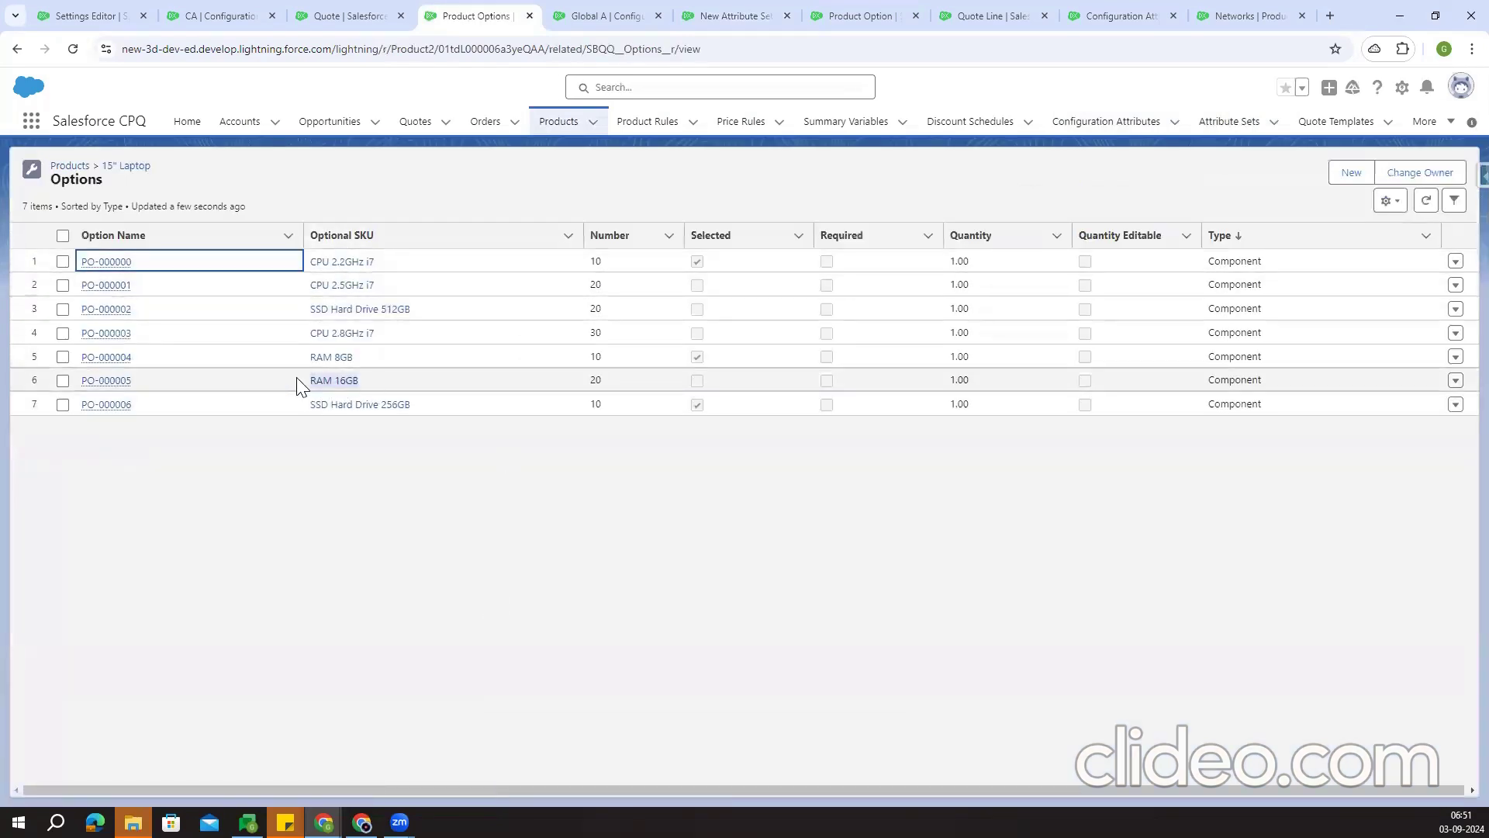
pyautogui.click(318, 513)
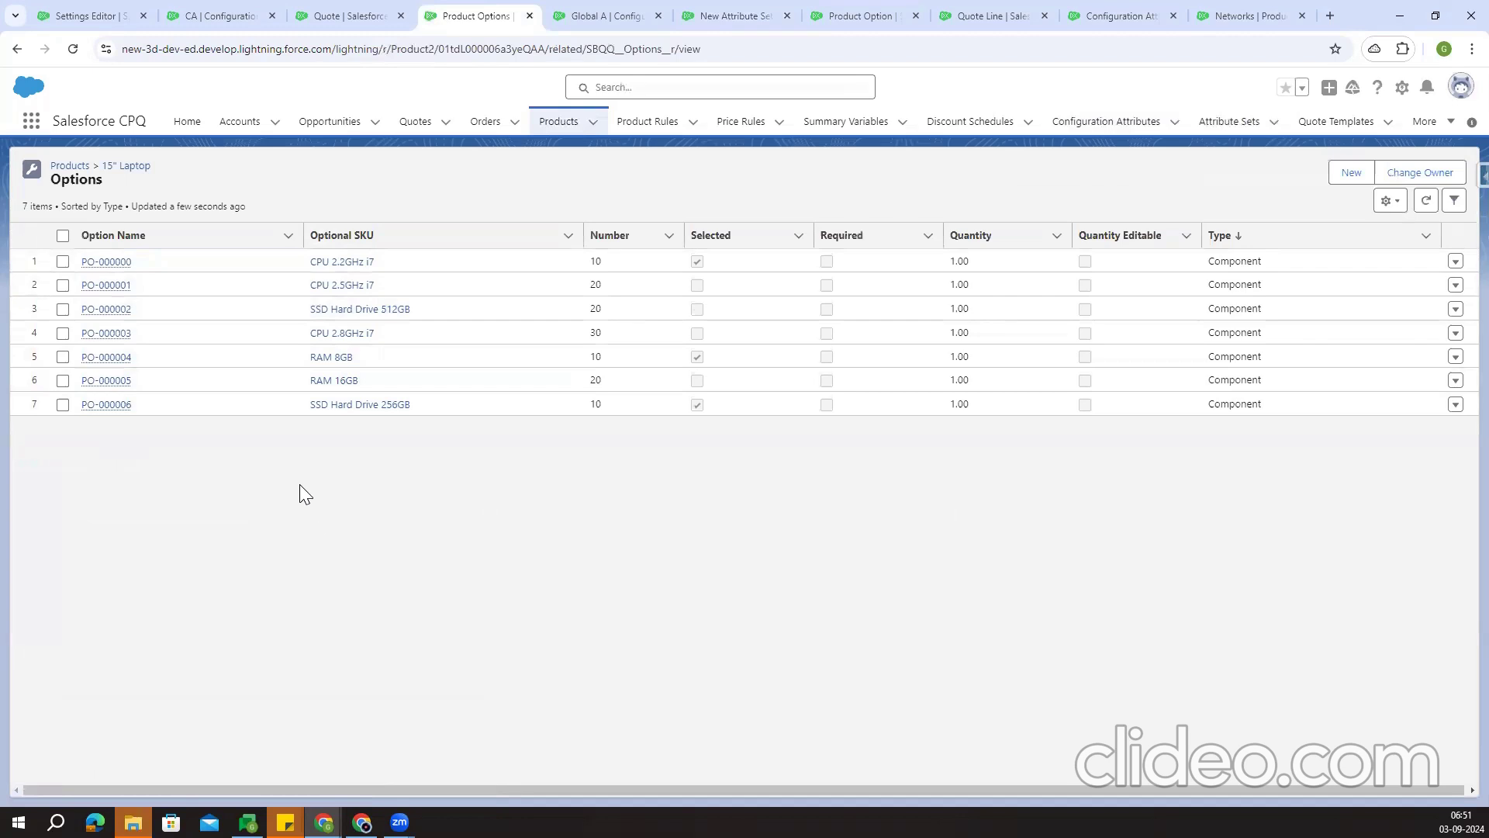
pyautogui.click(107, 381)
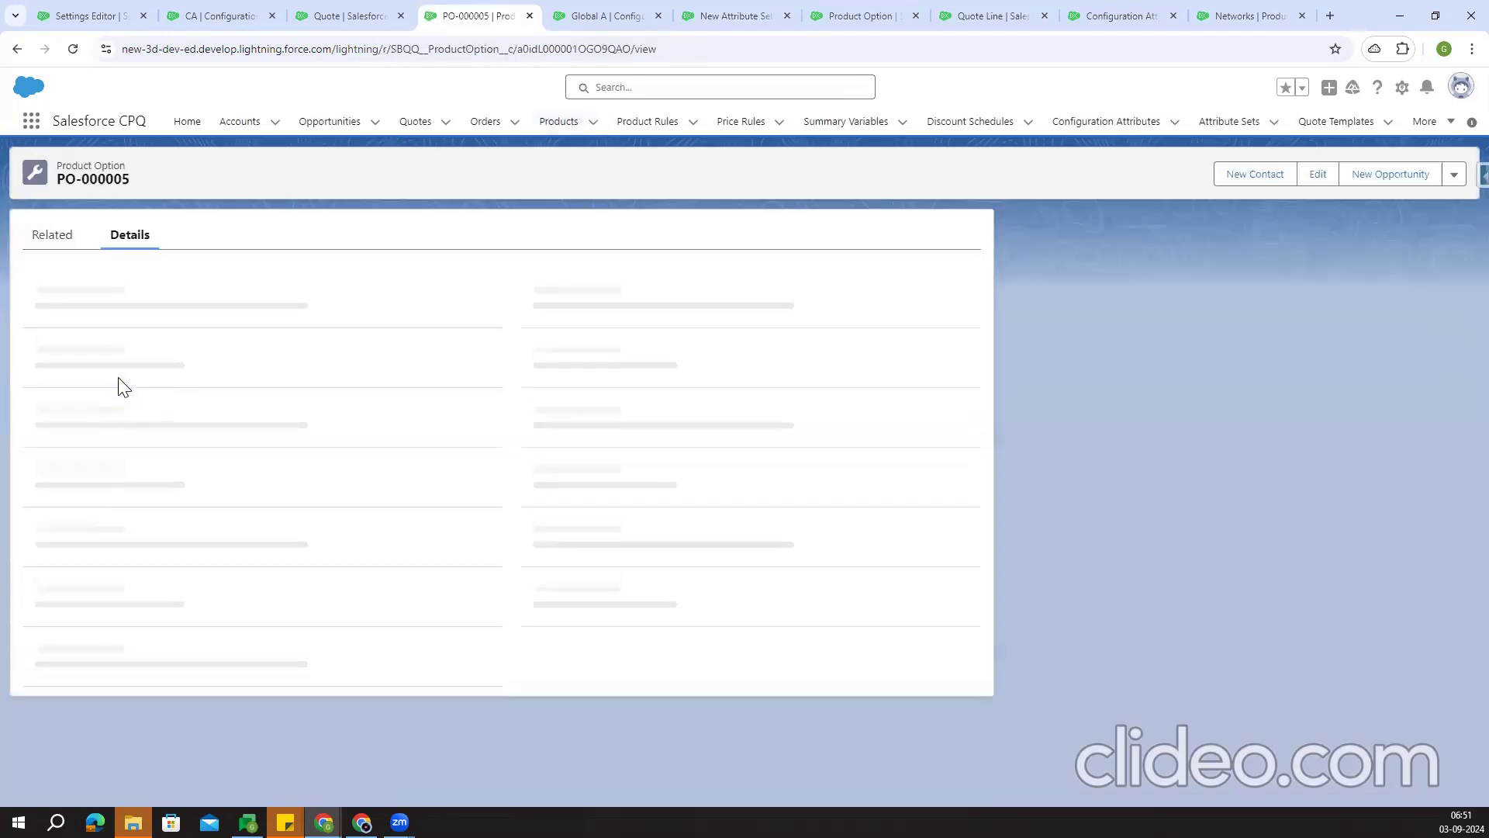
# Review the Product Attribute Sets related list and the details of the RAM 16GB product option
pyautogui.click(32, 245)
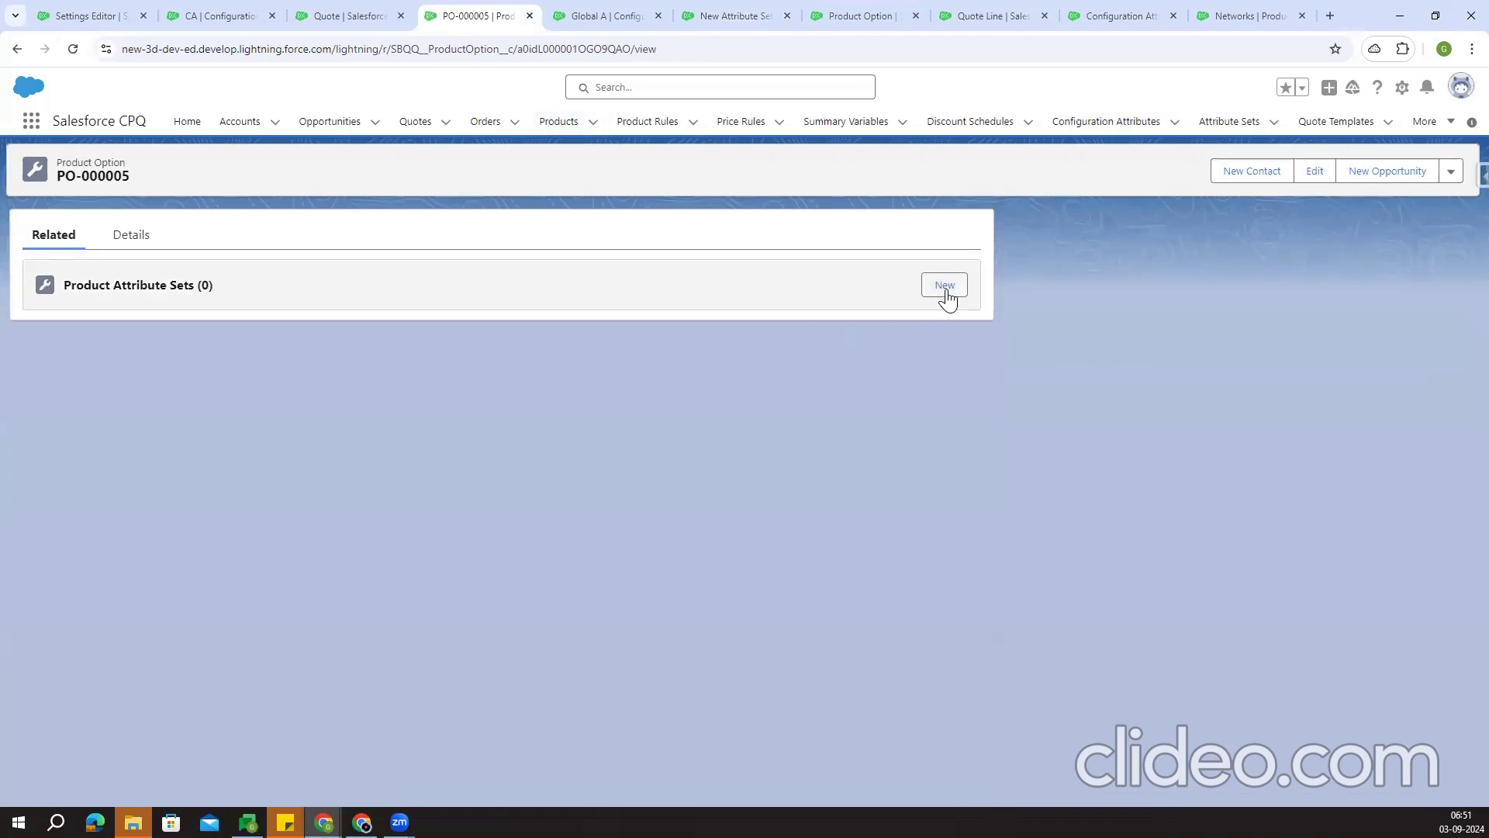
pyautogui.click(128, 235)
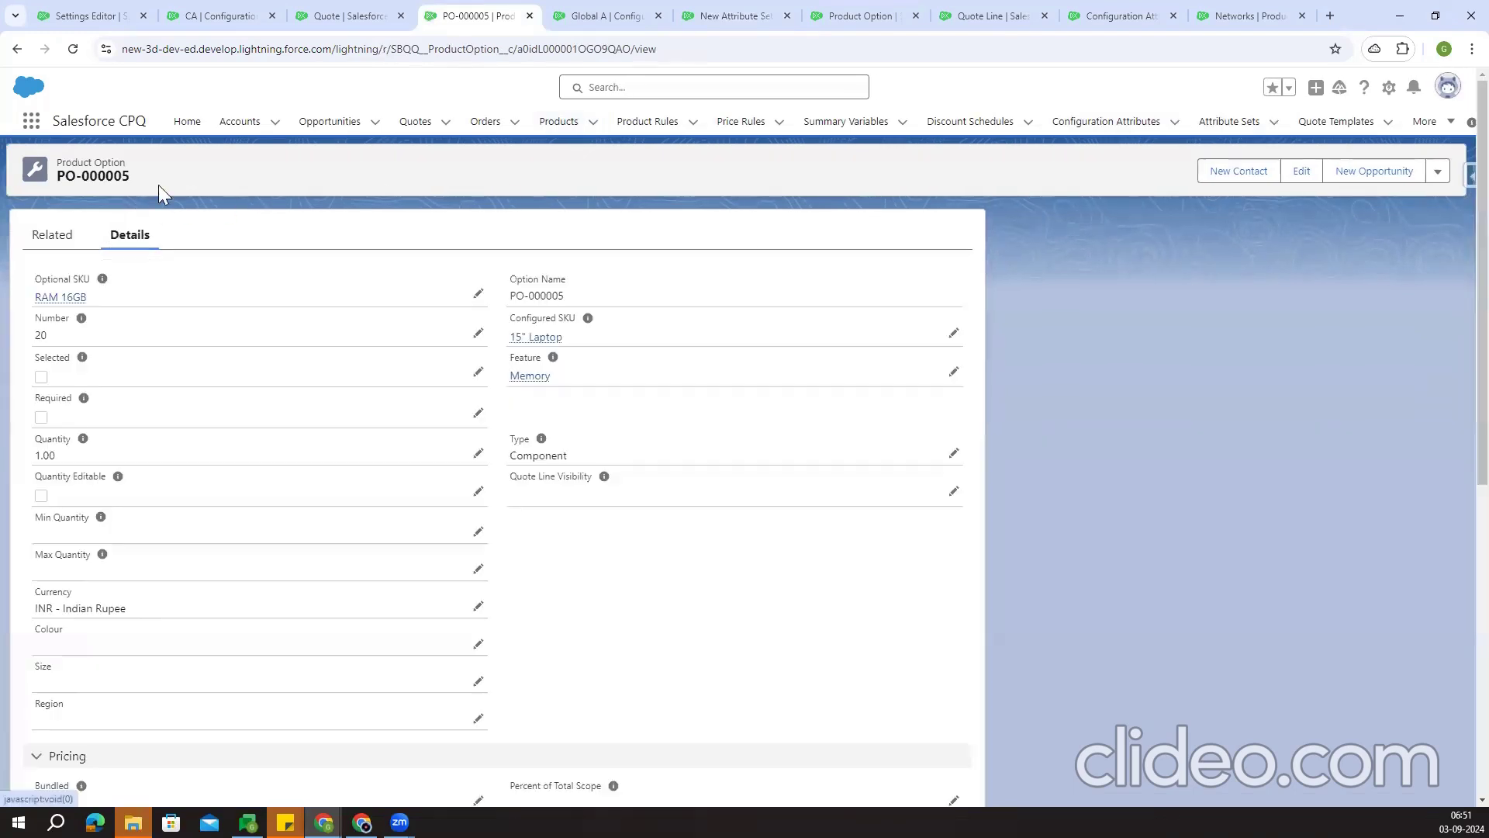
pyautogui.moveTo(153, 178); pyautogui.dragTo(43, 175)
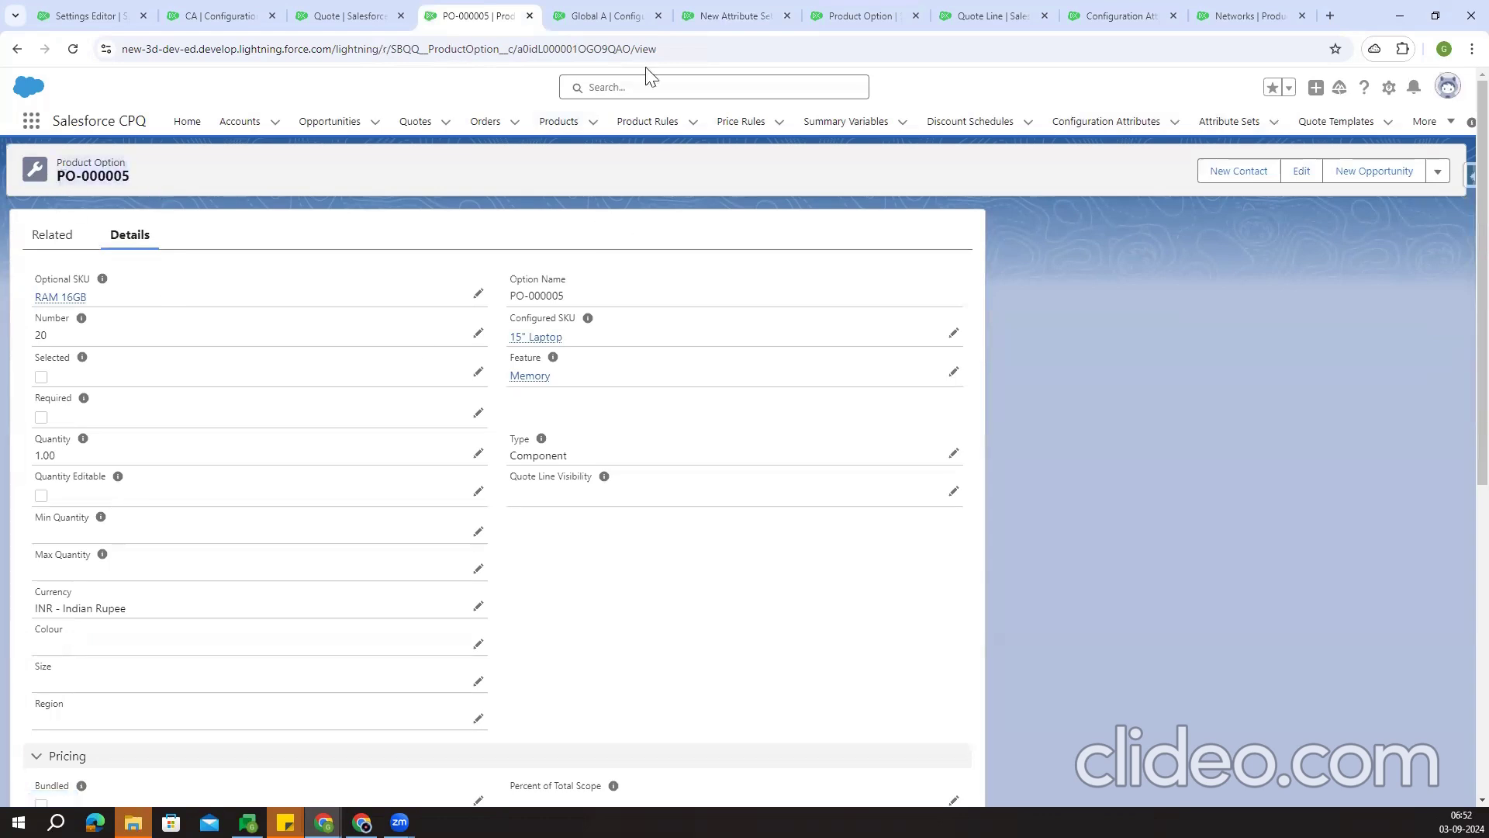
# Reload Global A in its browser tab, open New Attribute Set from its attribute items, and examine the set's related lists
pyautogui.click(613, 16)
pyautogui.click(45, 242)
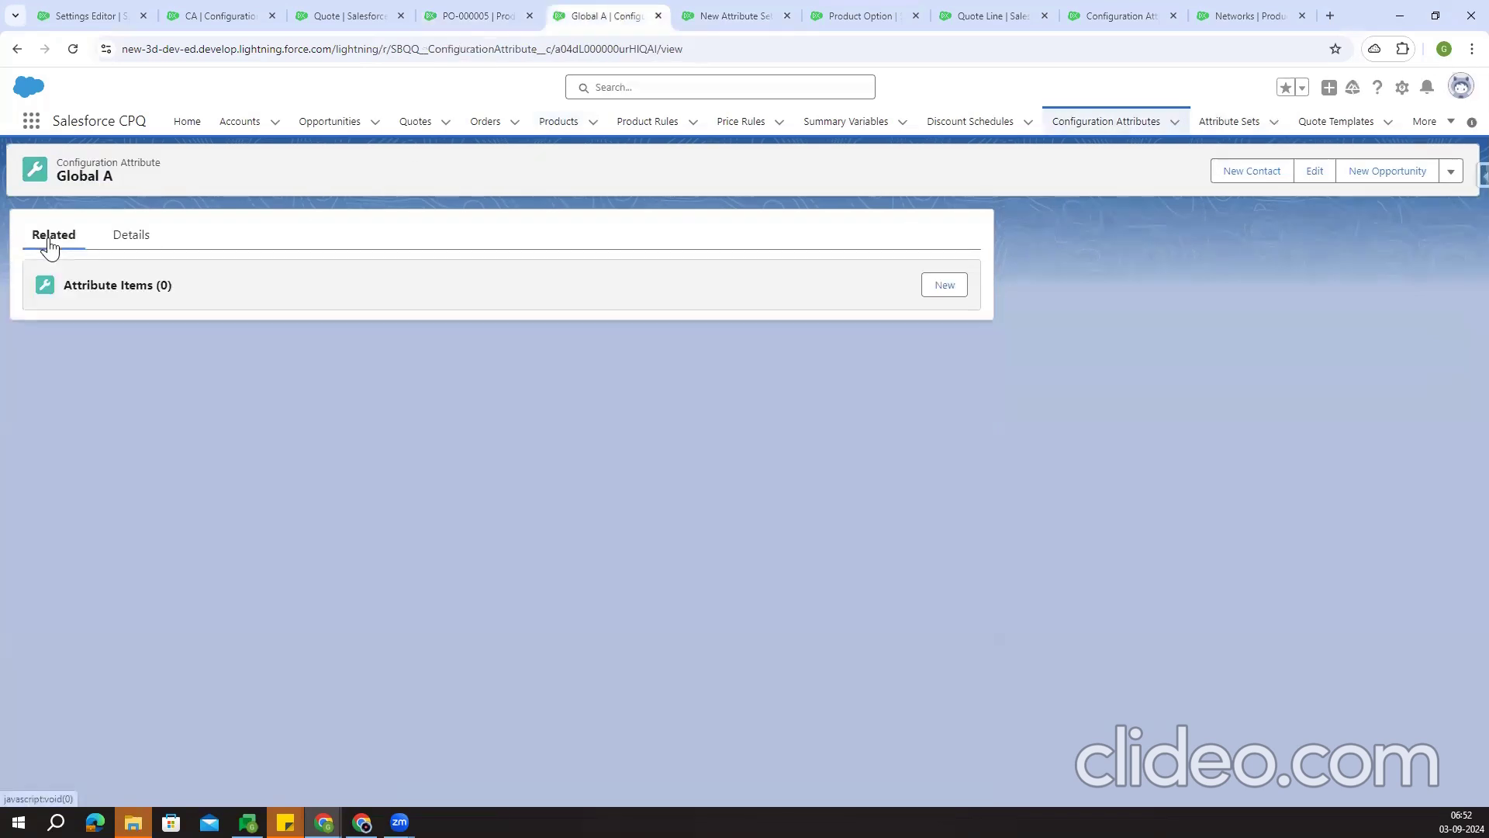
pyautogui.click(73, 52)
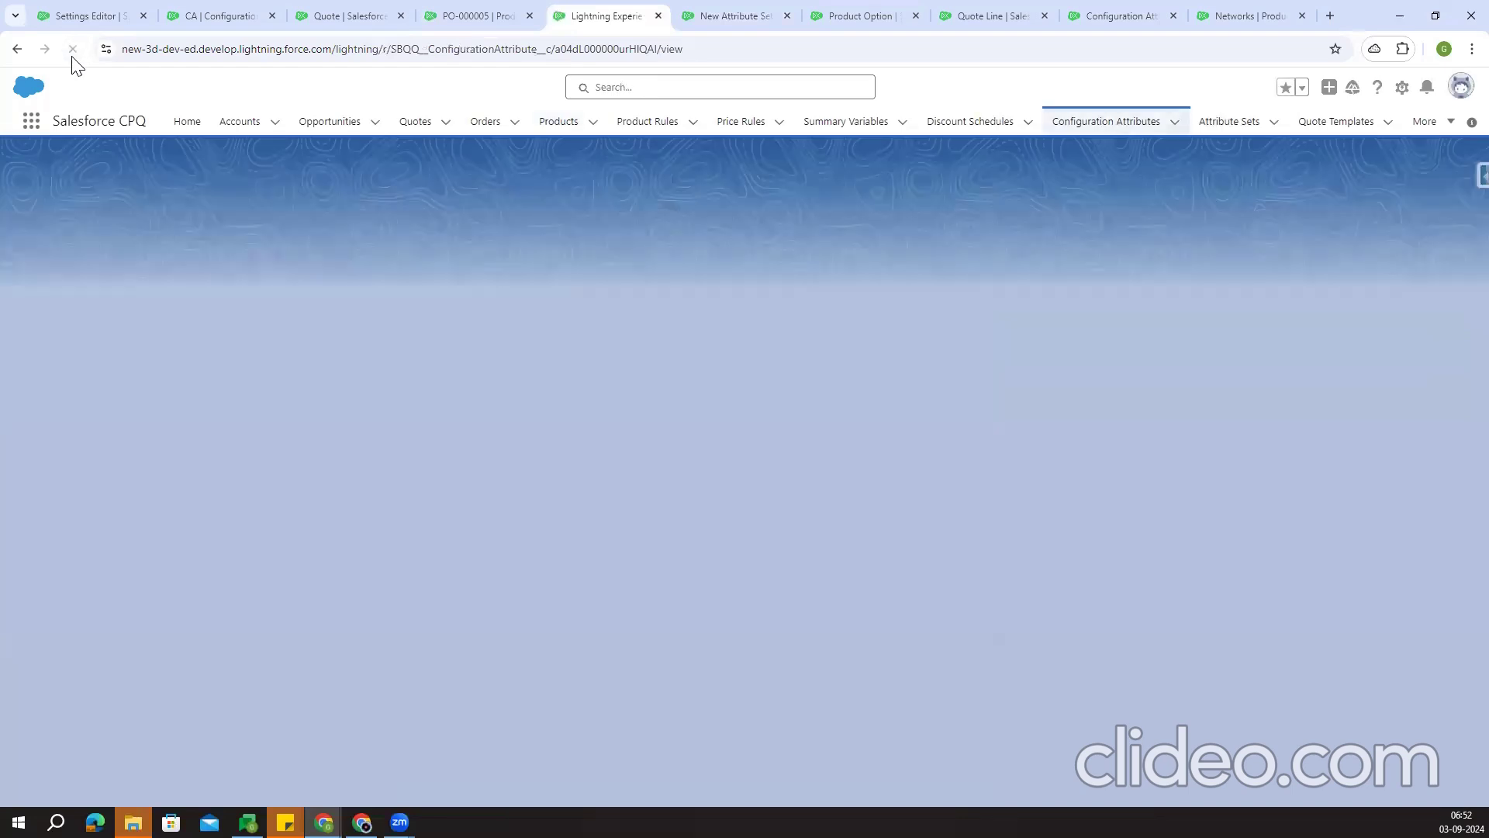
pyautogui.click(65, 250)
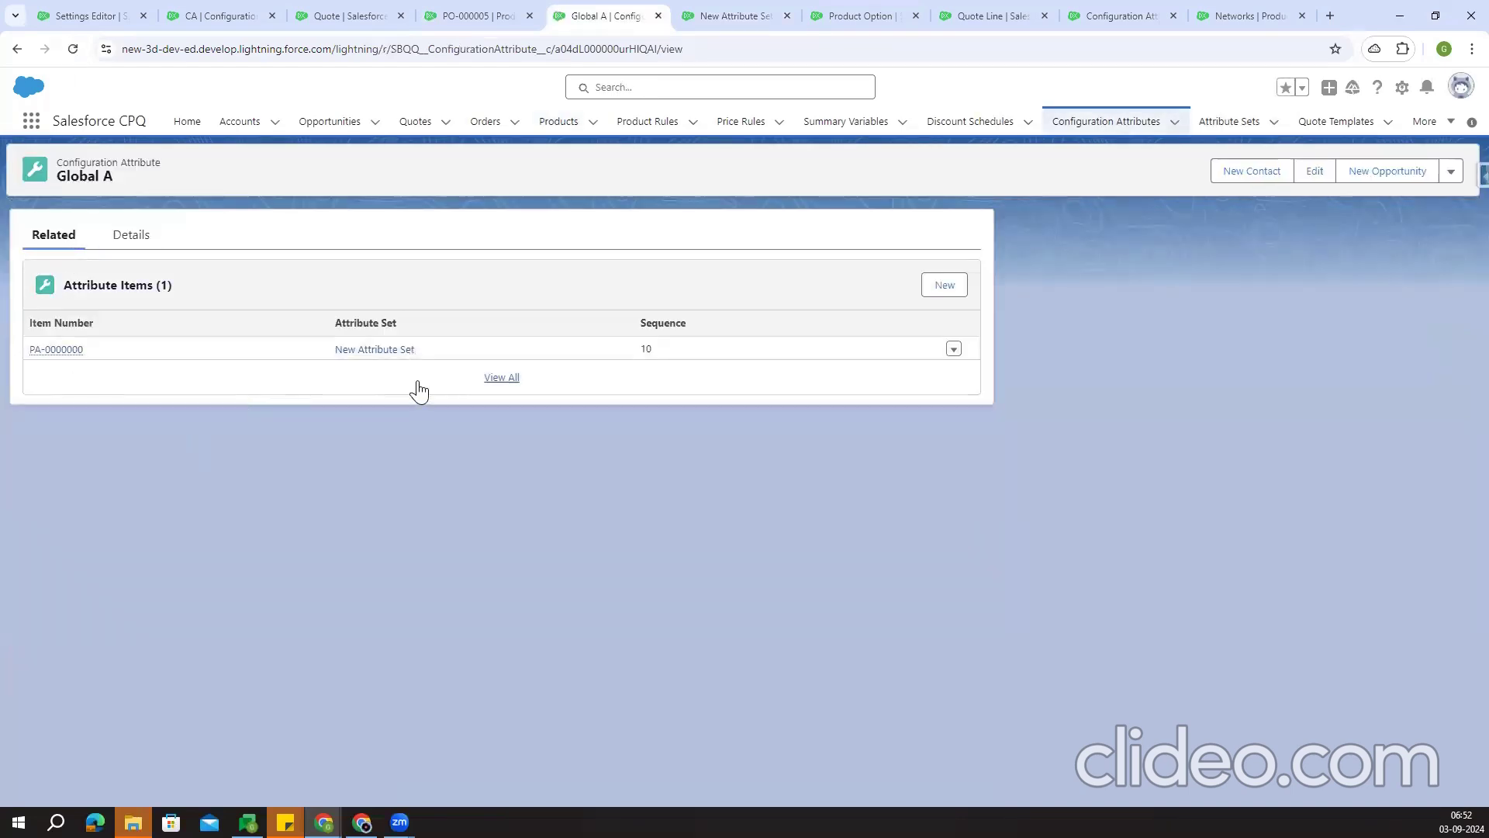
pyautogui.click(387, 351)
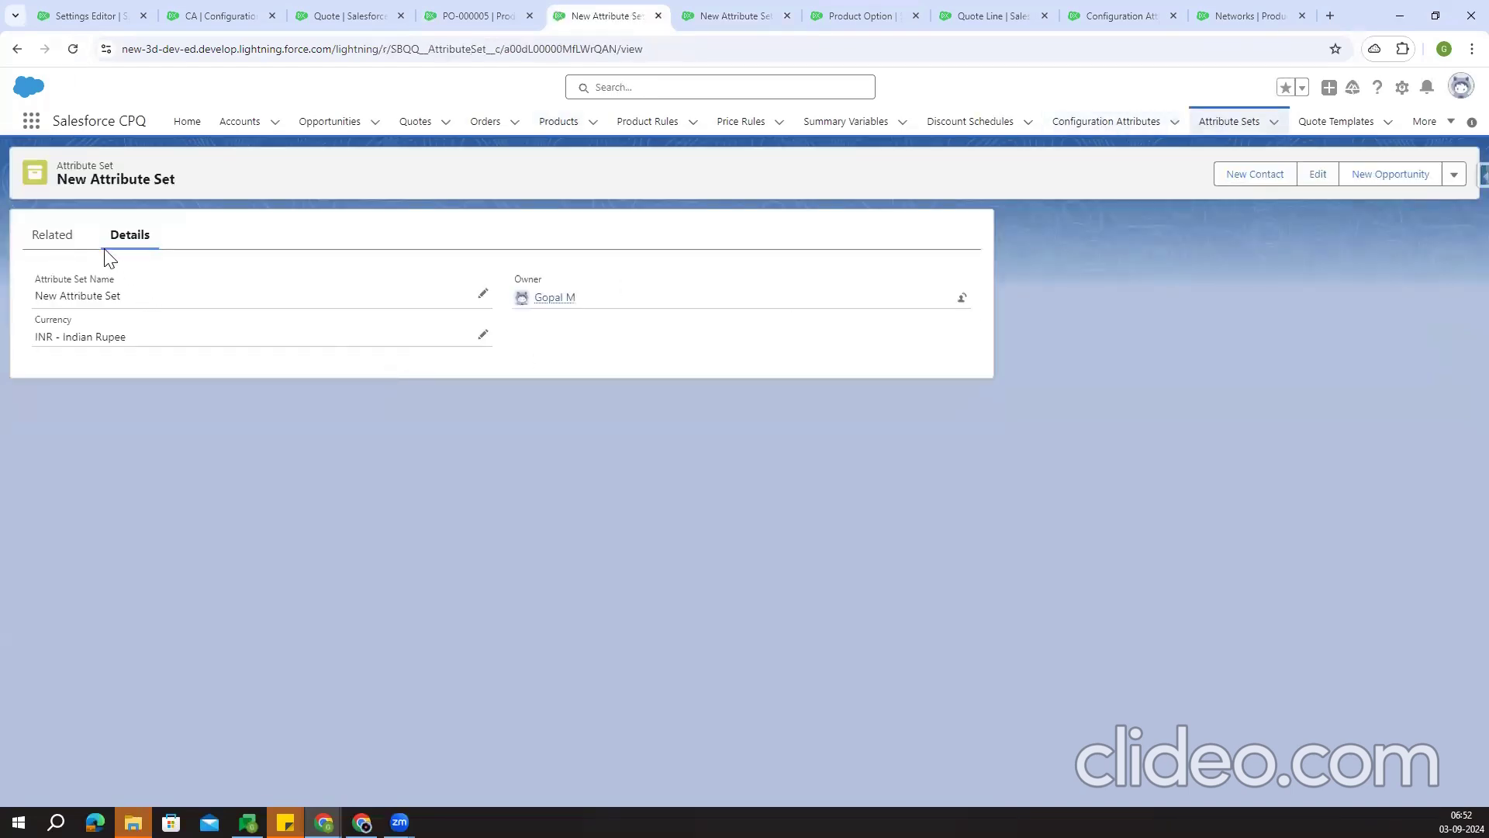
pyautogui.click(66, 239)
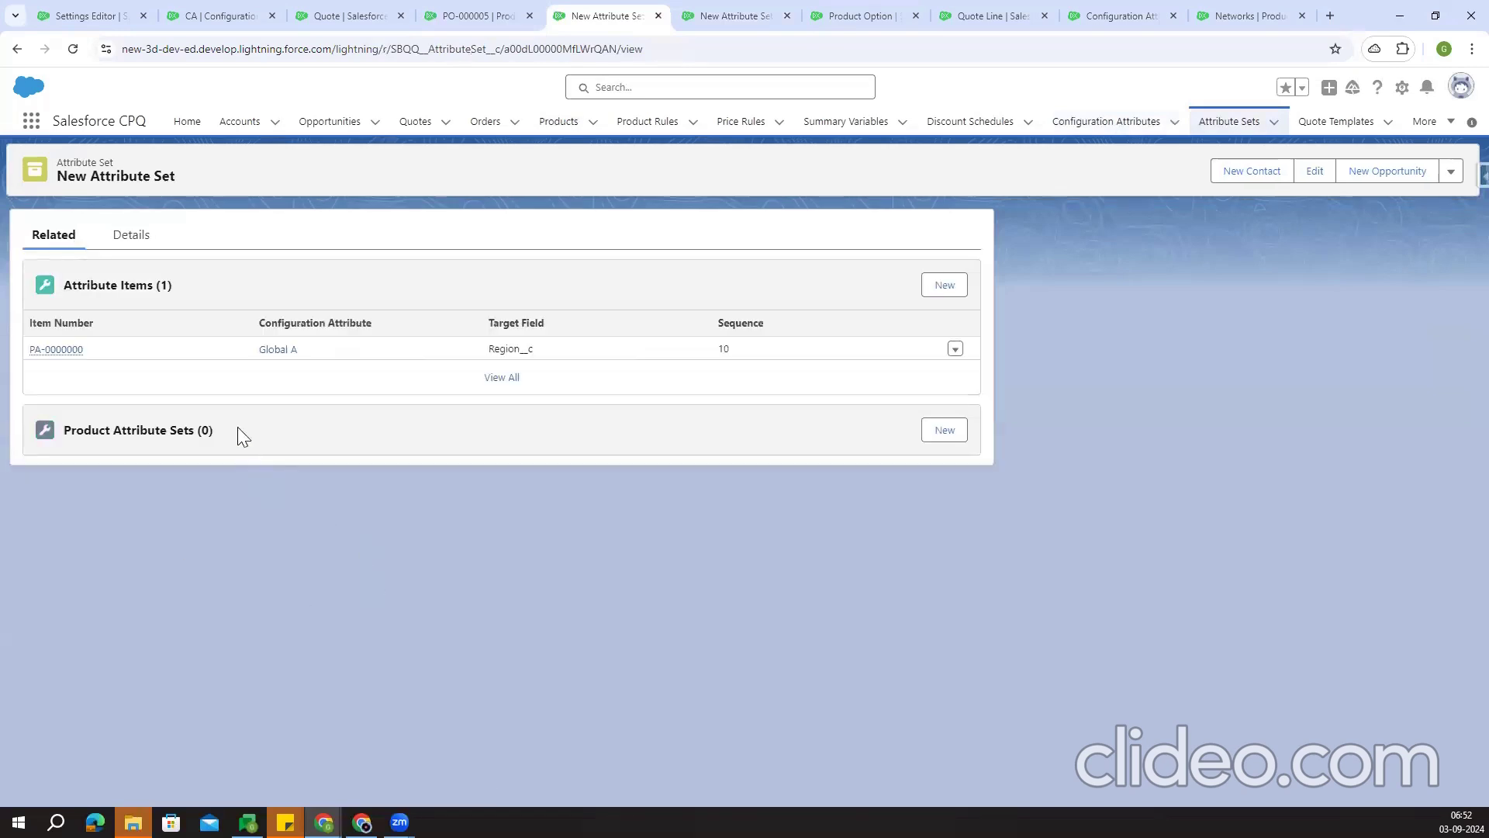
# Start a new Product Attribute Set from New Attribute Set with product option PO-000005
pyautogui.click(947, 438)
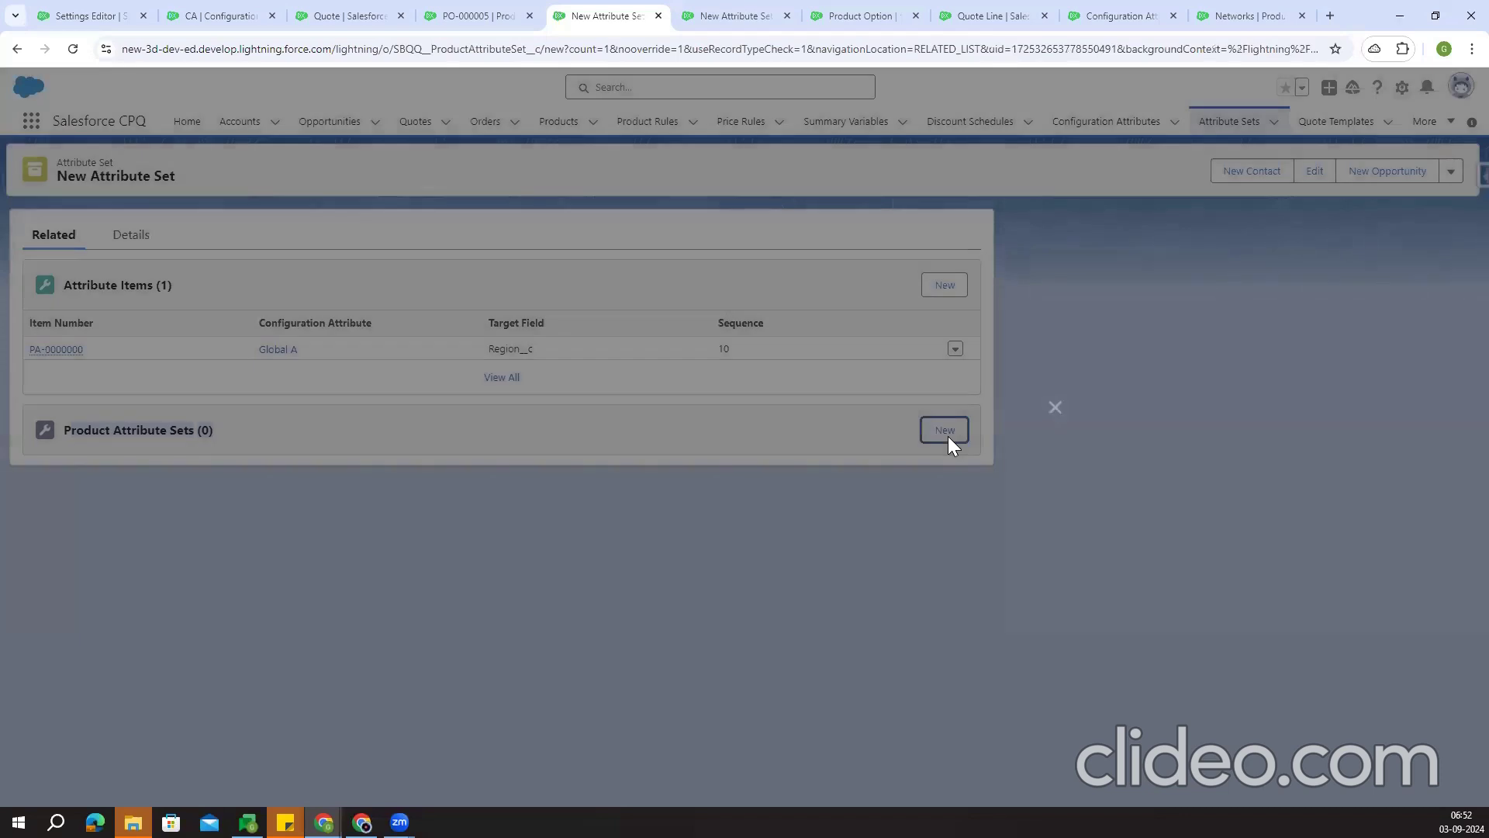
pyautogui.write('PO-000005')
pyautogui.click(527, 482)
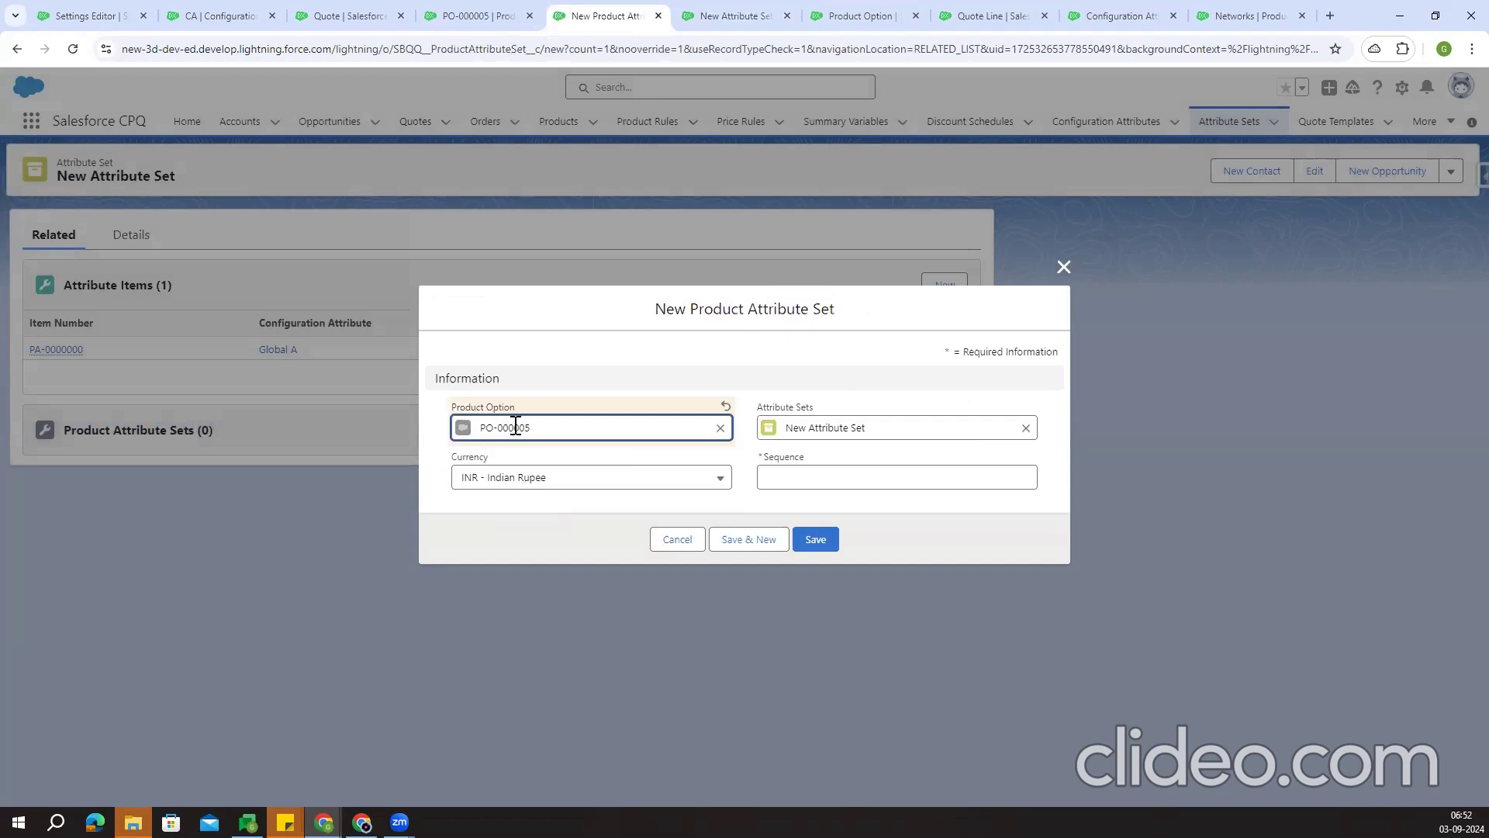
# Start a new Product Attribute Set from product option PO-000005 and compare its fields with the form started from New Attribute Set
pyautogui.click(442, 9)
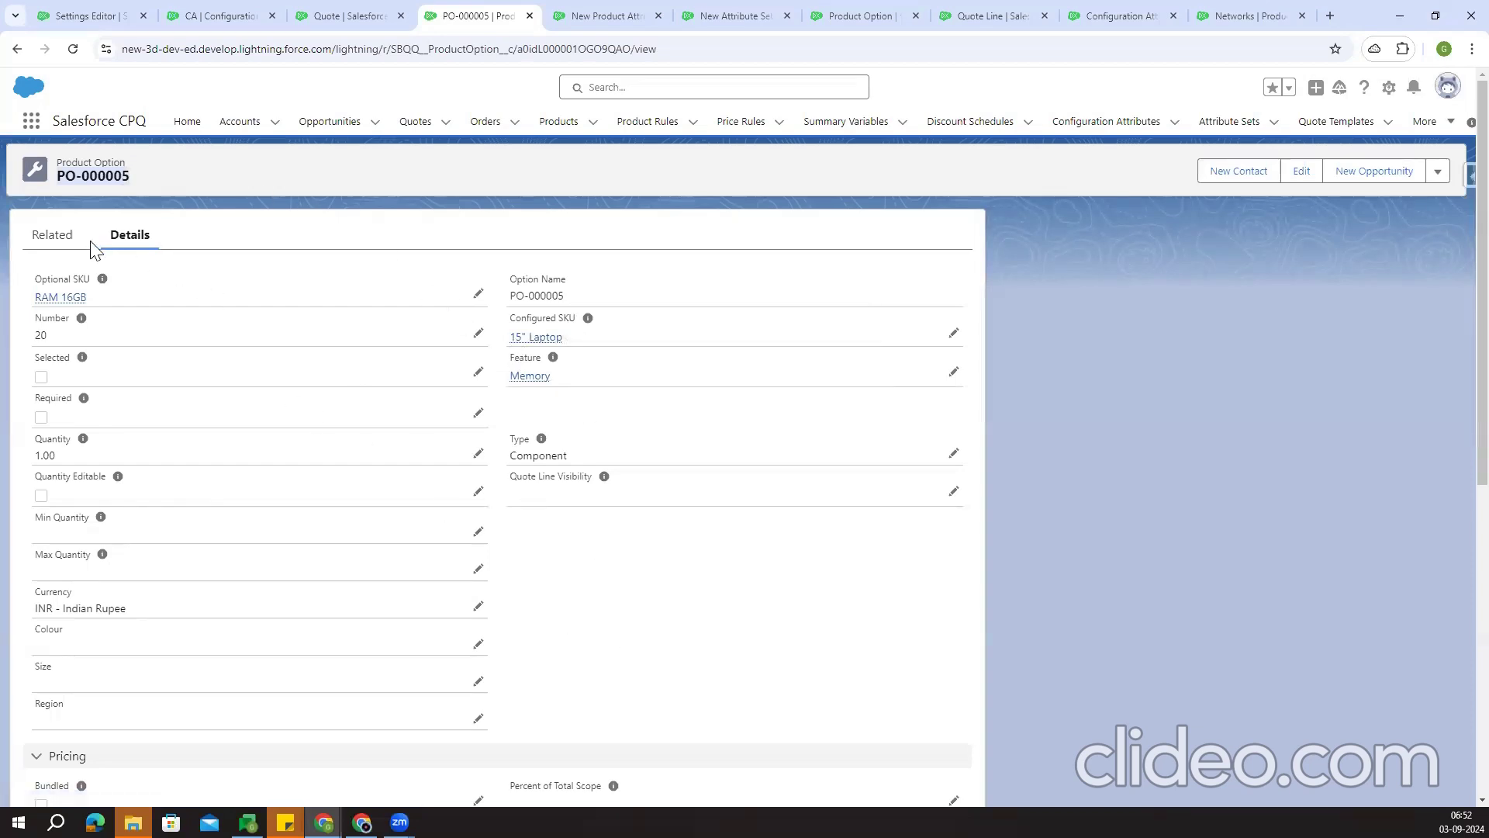
pyautogui.click(60, 245)
pyautogui.click(952, 297)
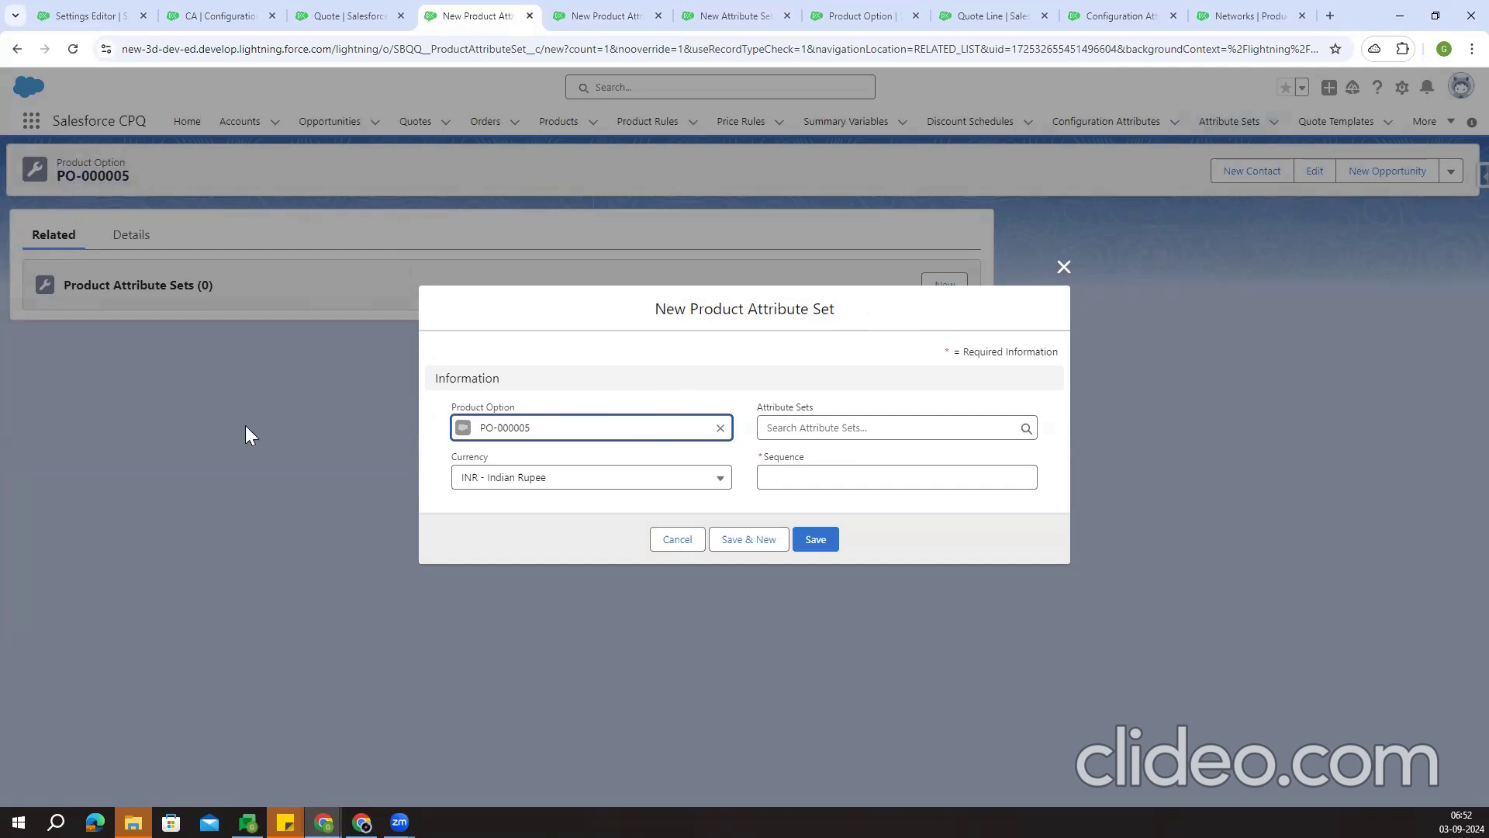
pyautogui.moveTo(820, 407); pyautogui.dragTo(748, 423)
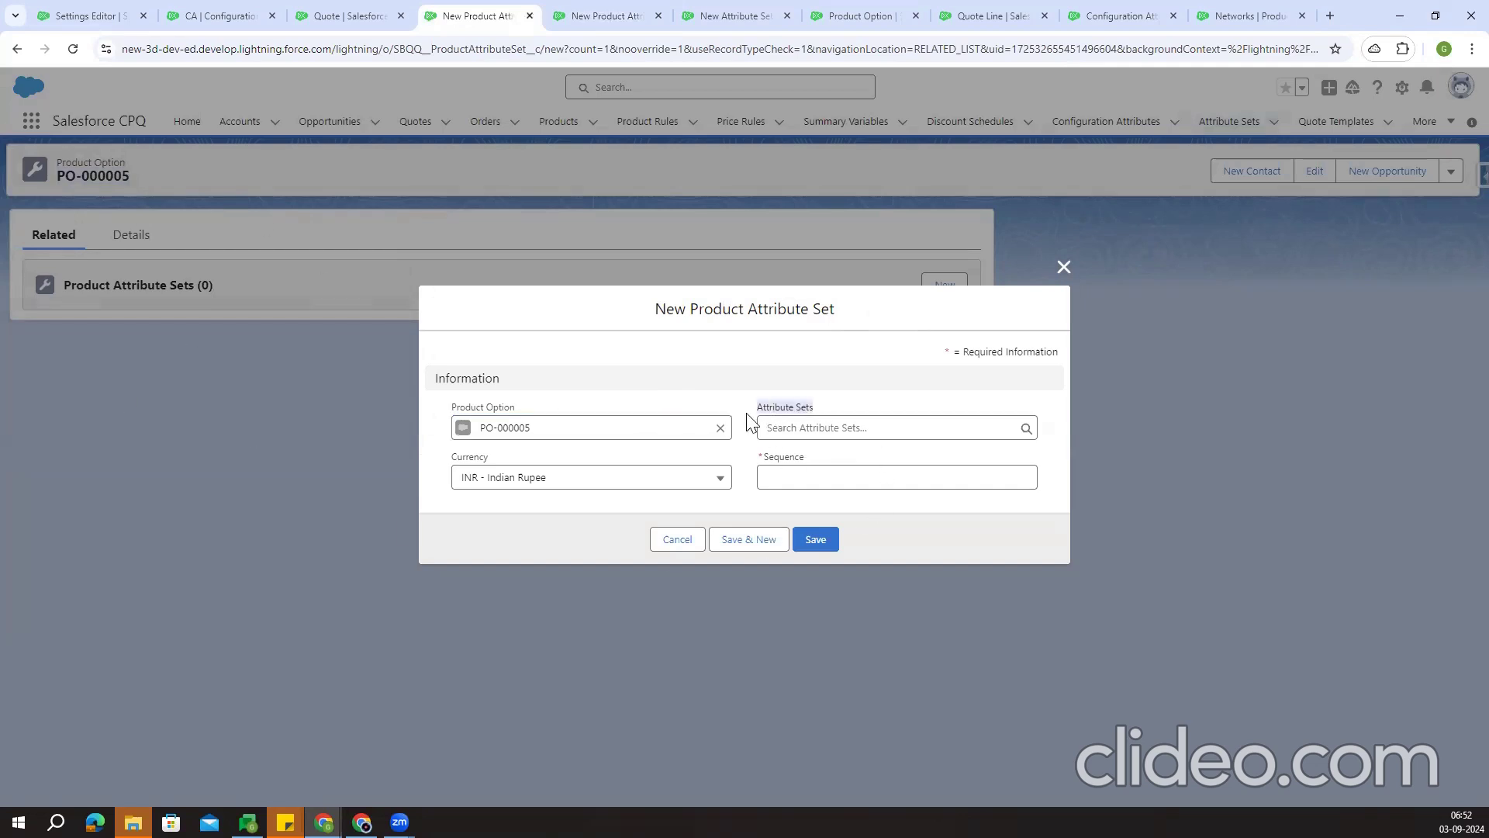
pyautogui.click(565, 11)
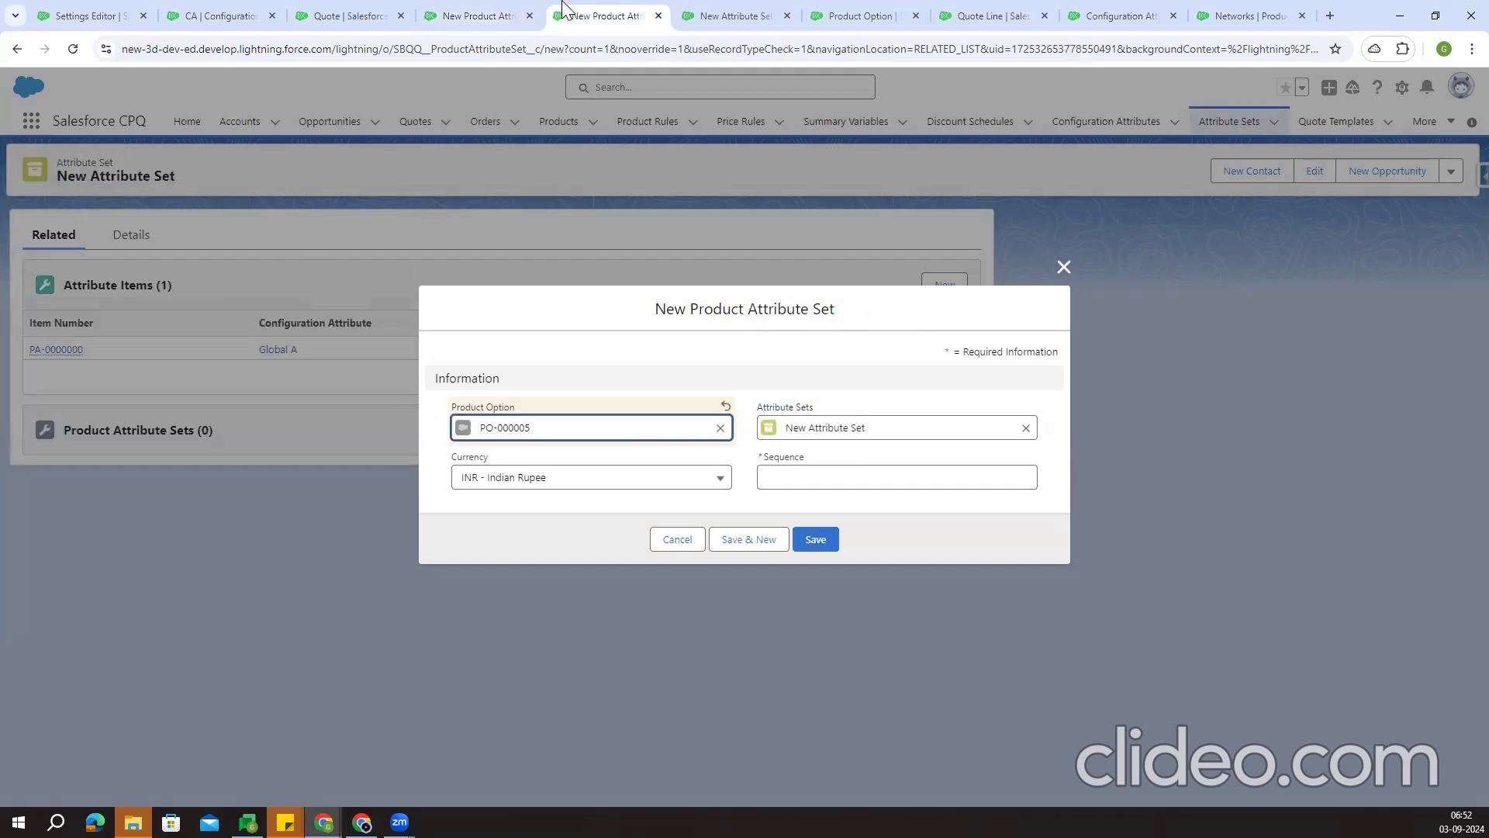
pyautogui.moveTo(519, 408); pyautogui.dragTo(448, 403)
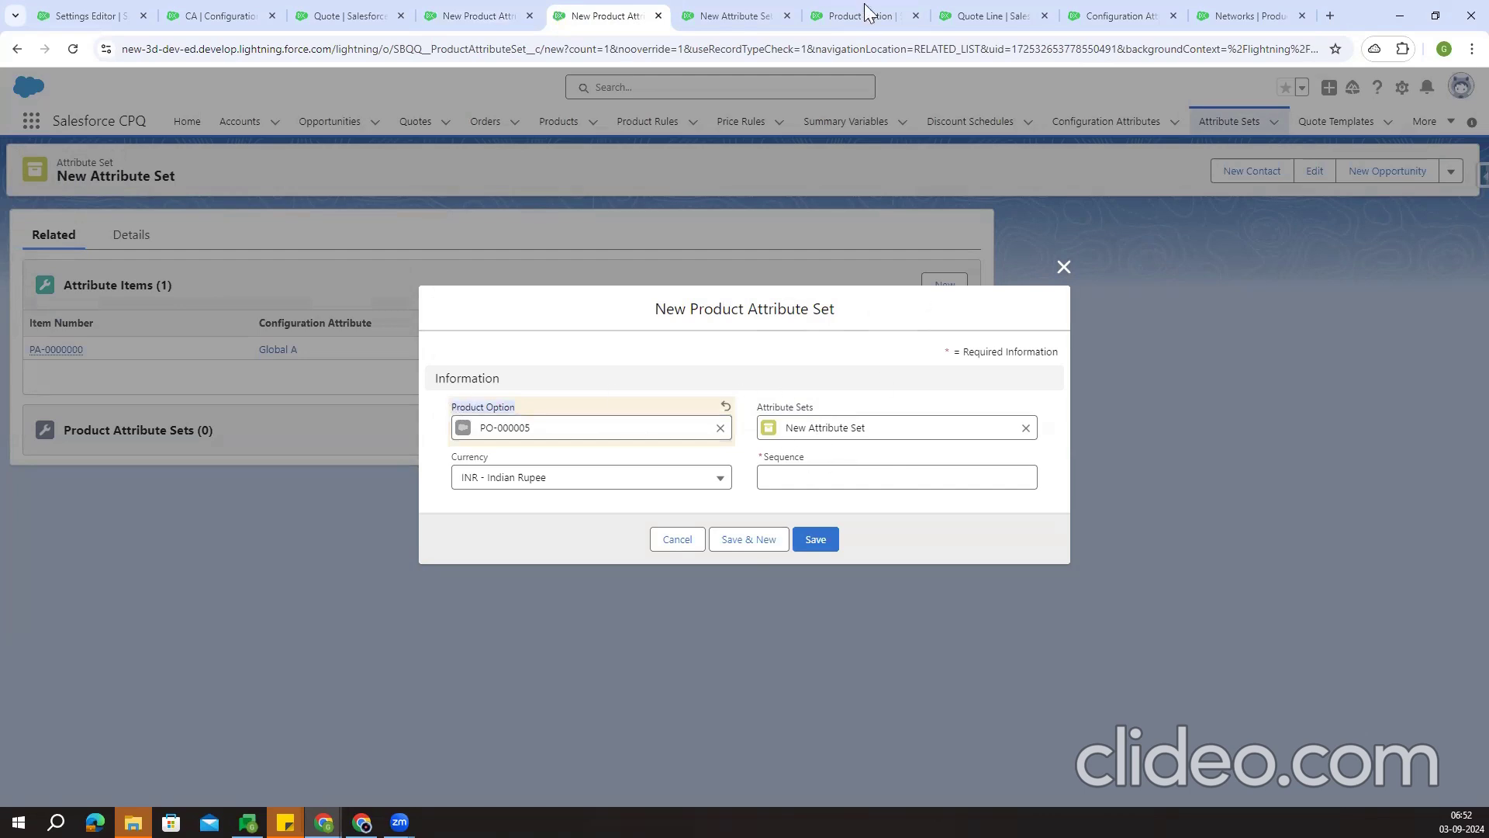
pyautogui.click(485, 15)
pyautogui.tripleClick(461, 406)
pyautogui.moveTo(822, 409); pyautogui.dragTo(754, 416)
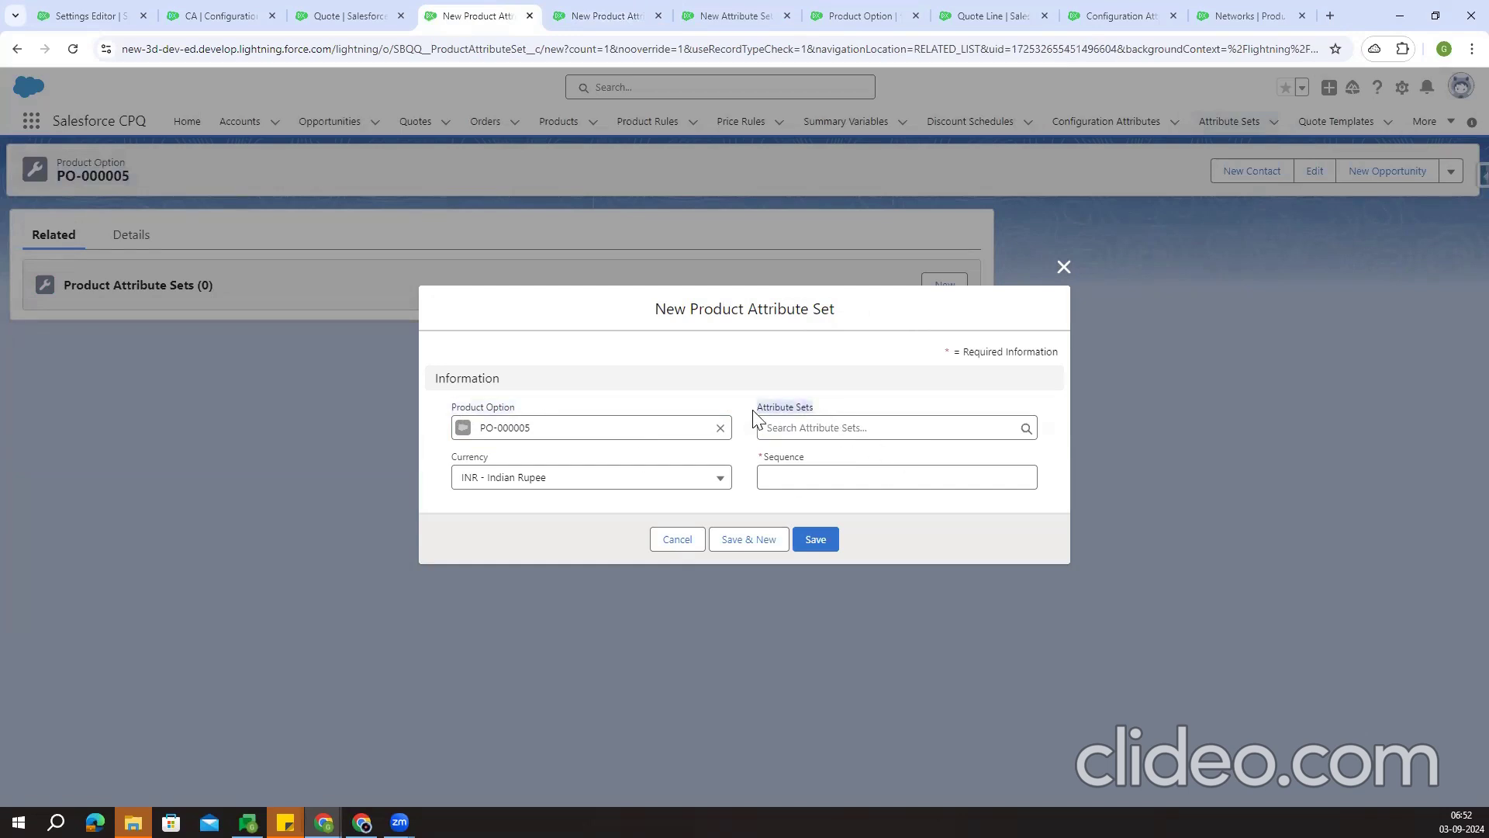
# Assign New Attribute Set to product option PO-000005 with Sequence 10 and save the Product Attribute Set
pyautogui.click(828, 429)
pyautogui.click(862, 489)
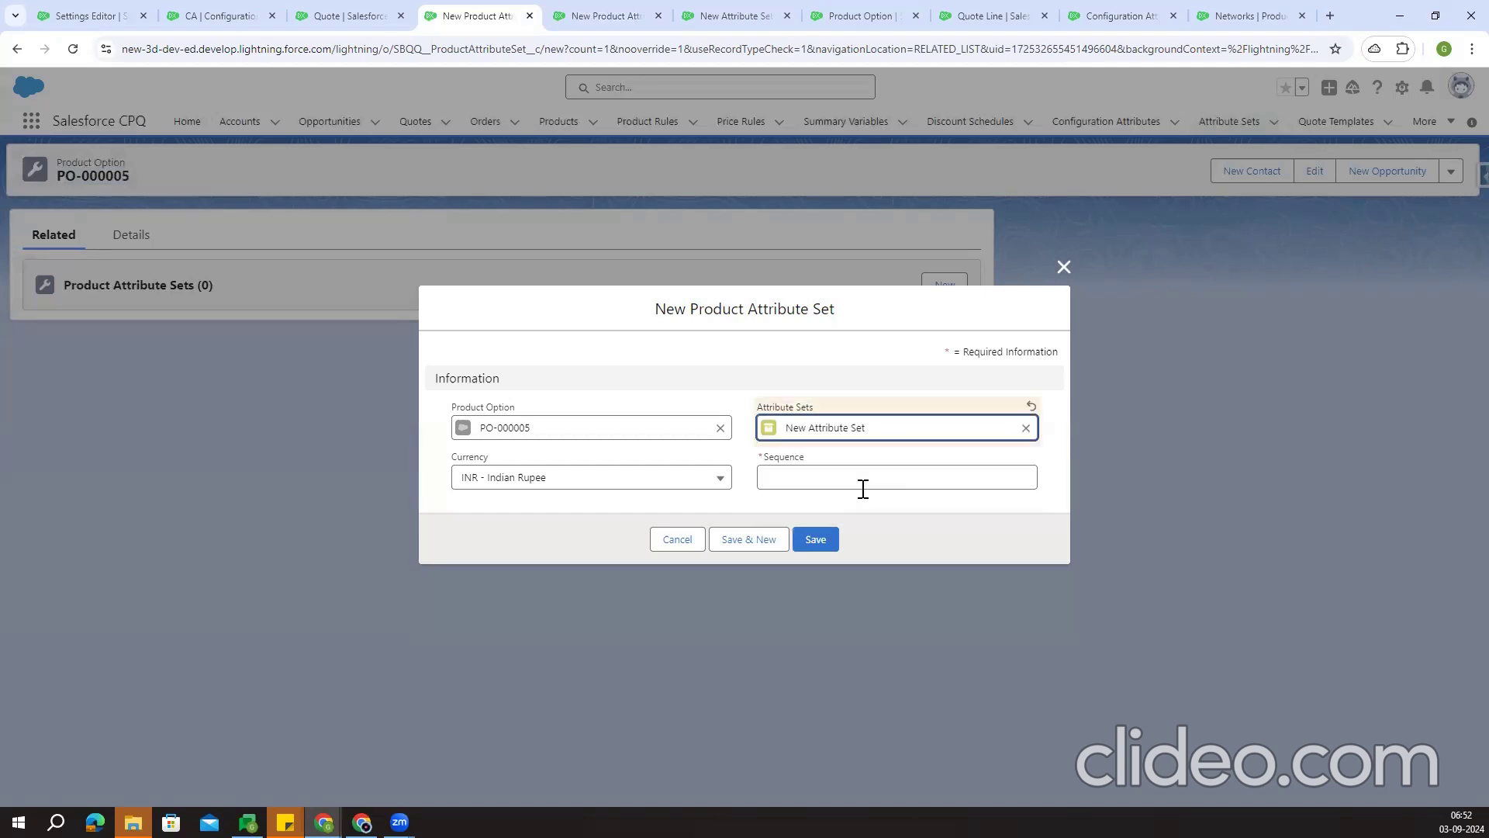
pyautogui.click(801, 479)
pyautogui.write('10')
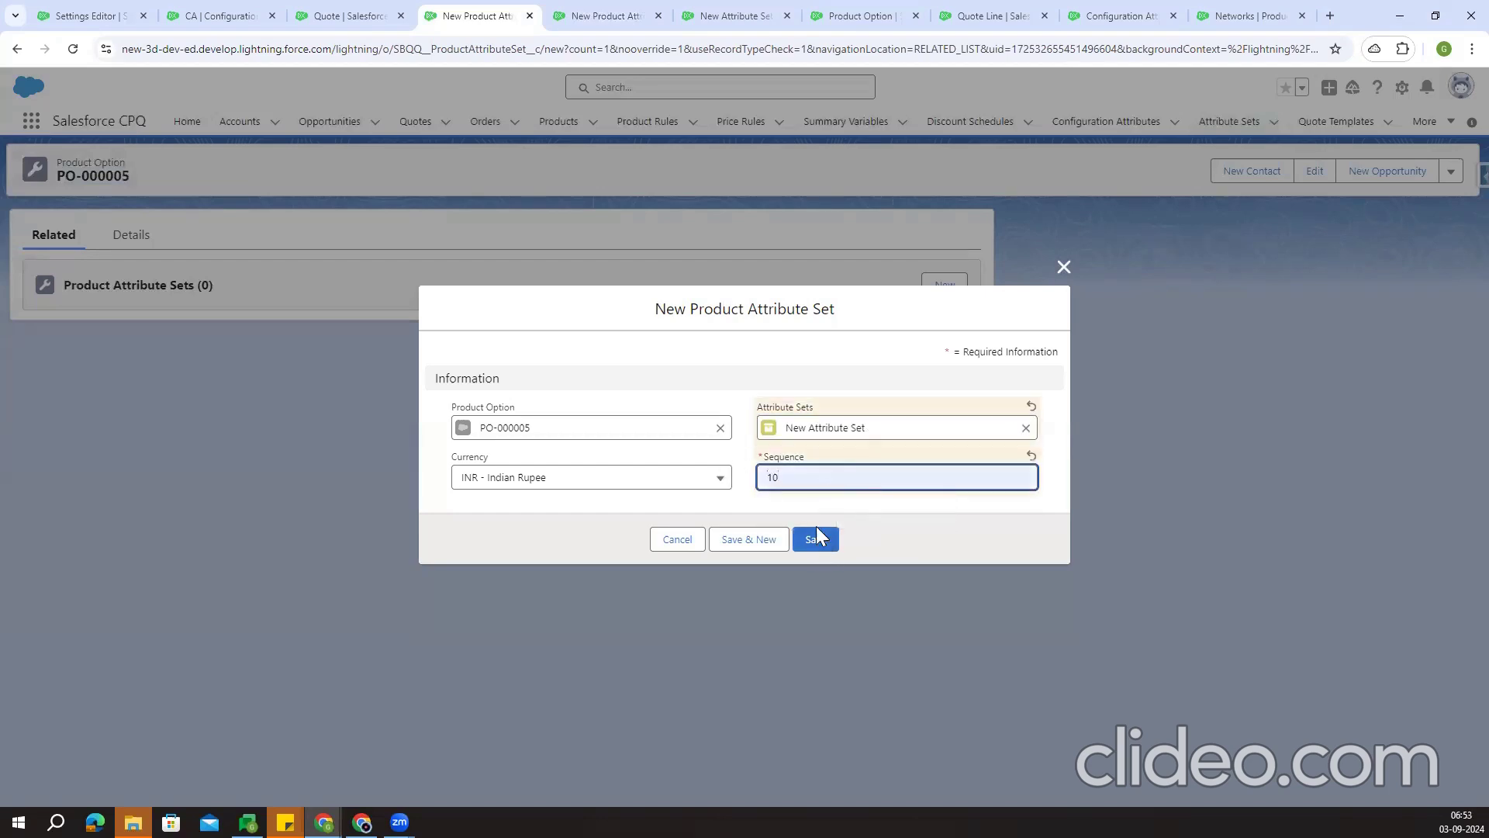
pyautogui.click(816, 541)
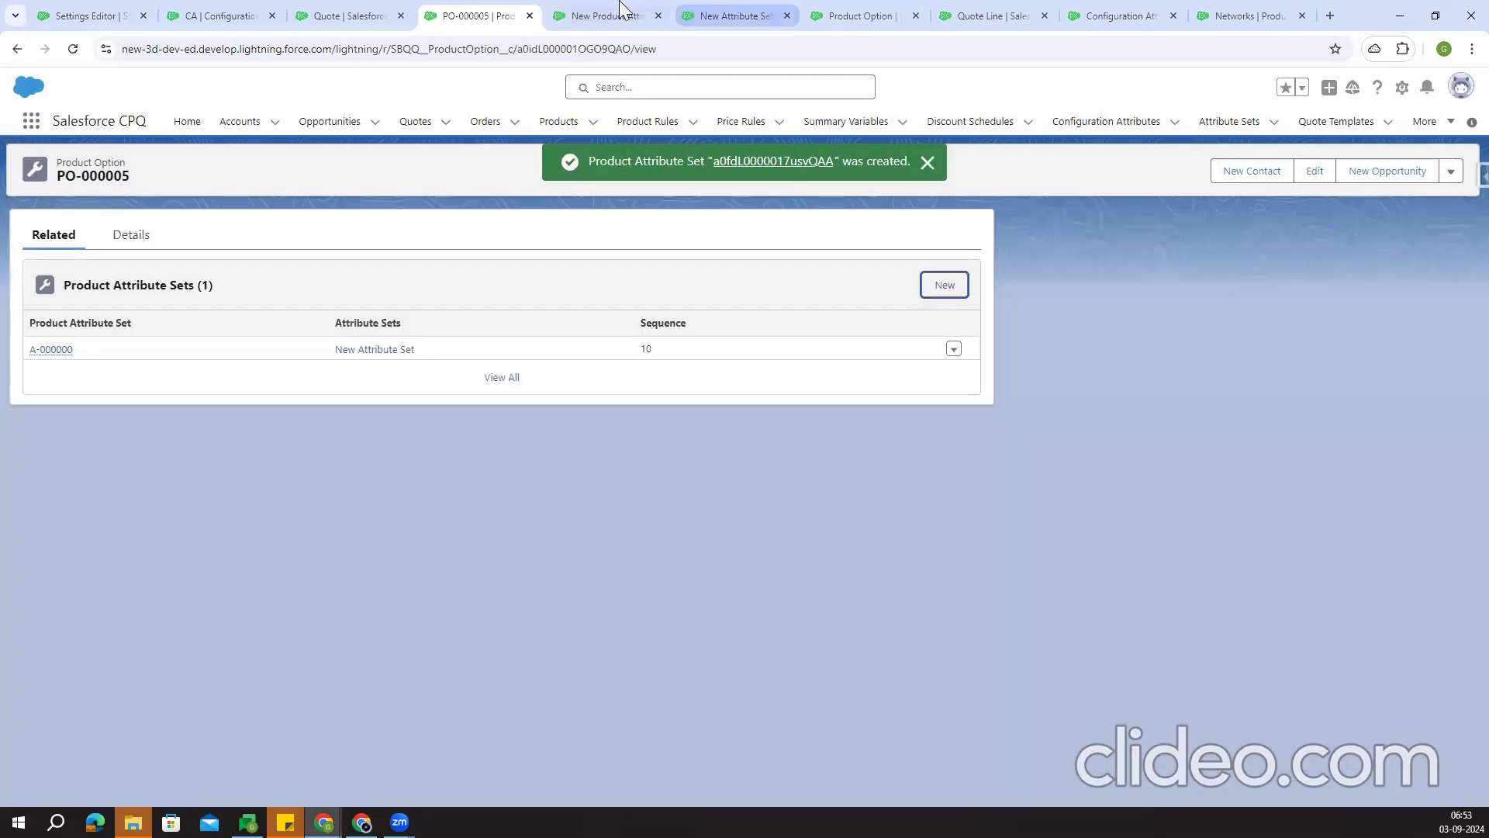
# Discard the unsaved form on New Attribute Set, reload the record, and check its Product Attribute Sets related list
pyautogui.click(609, 16)
pyautogui.click(685, 543)
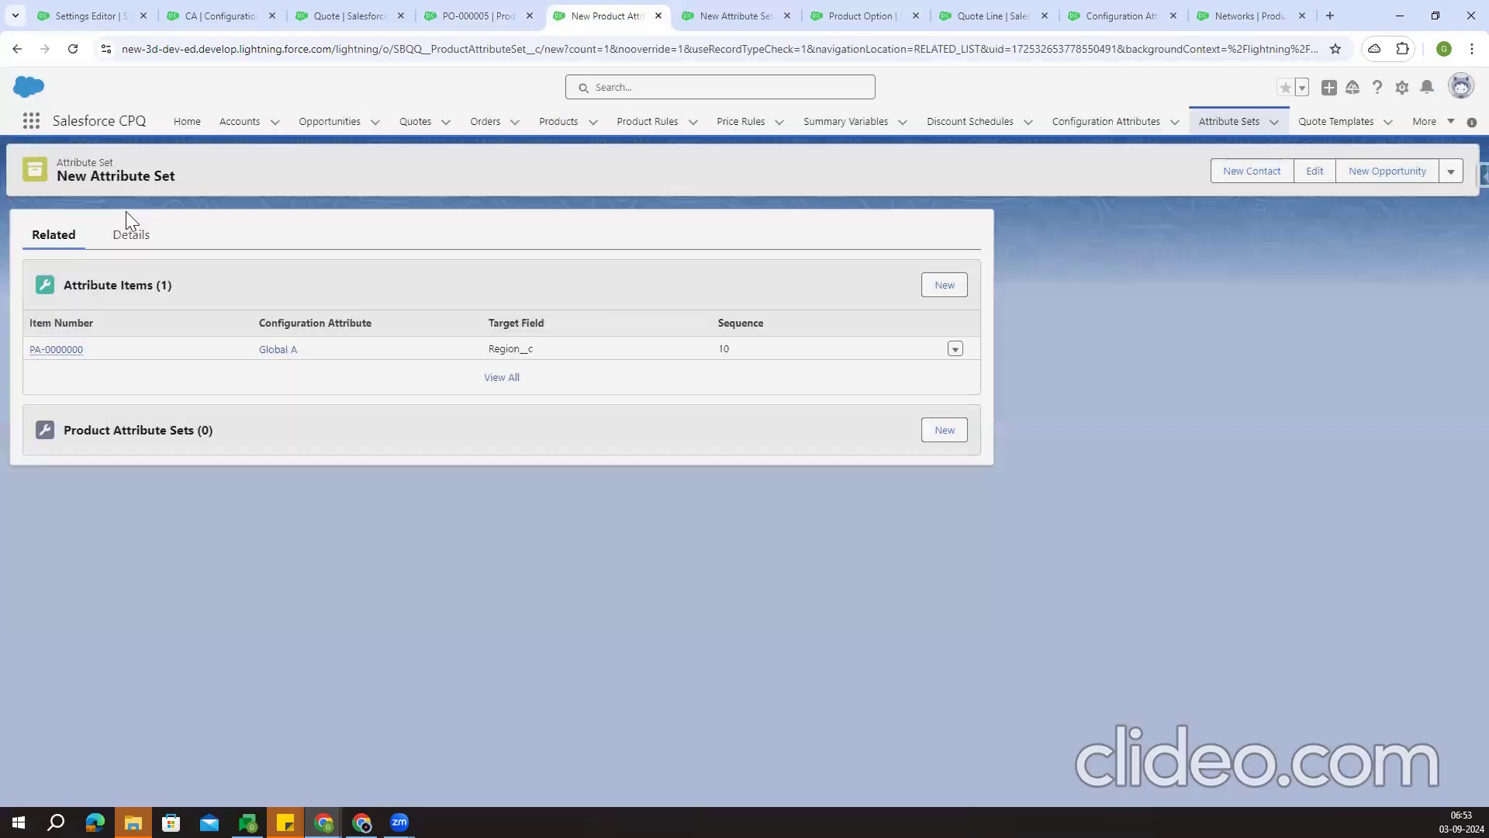
pyautogui.click(73, 49)
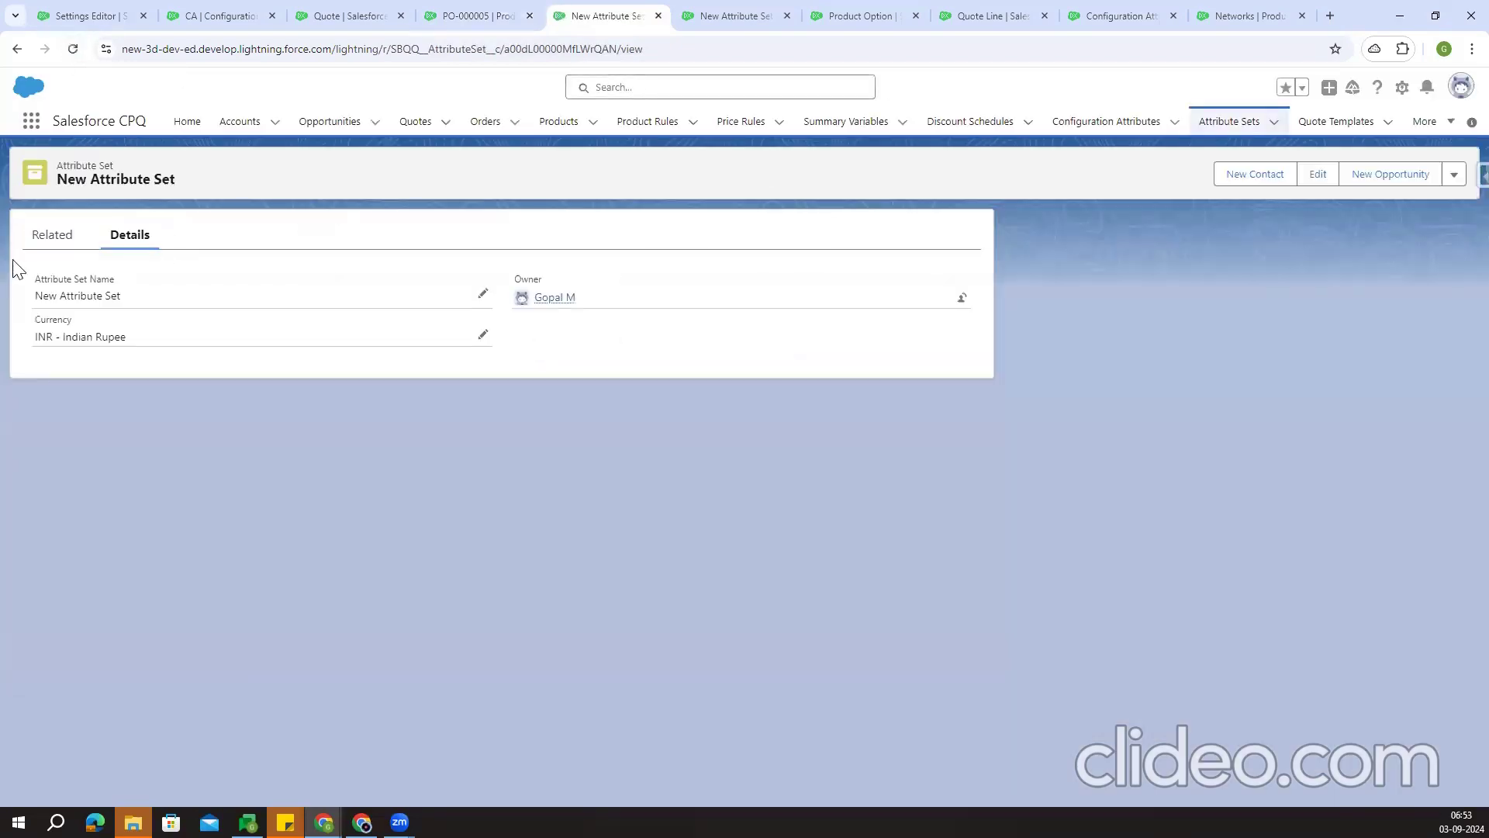
pyautogui.click(51, 246)
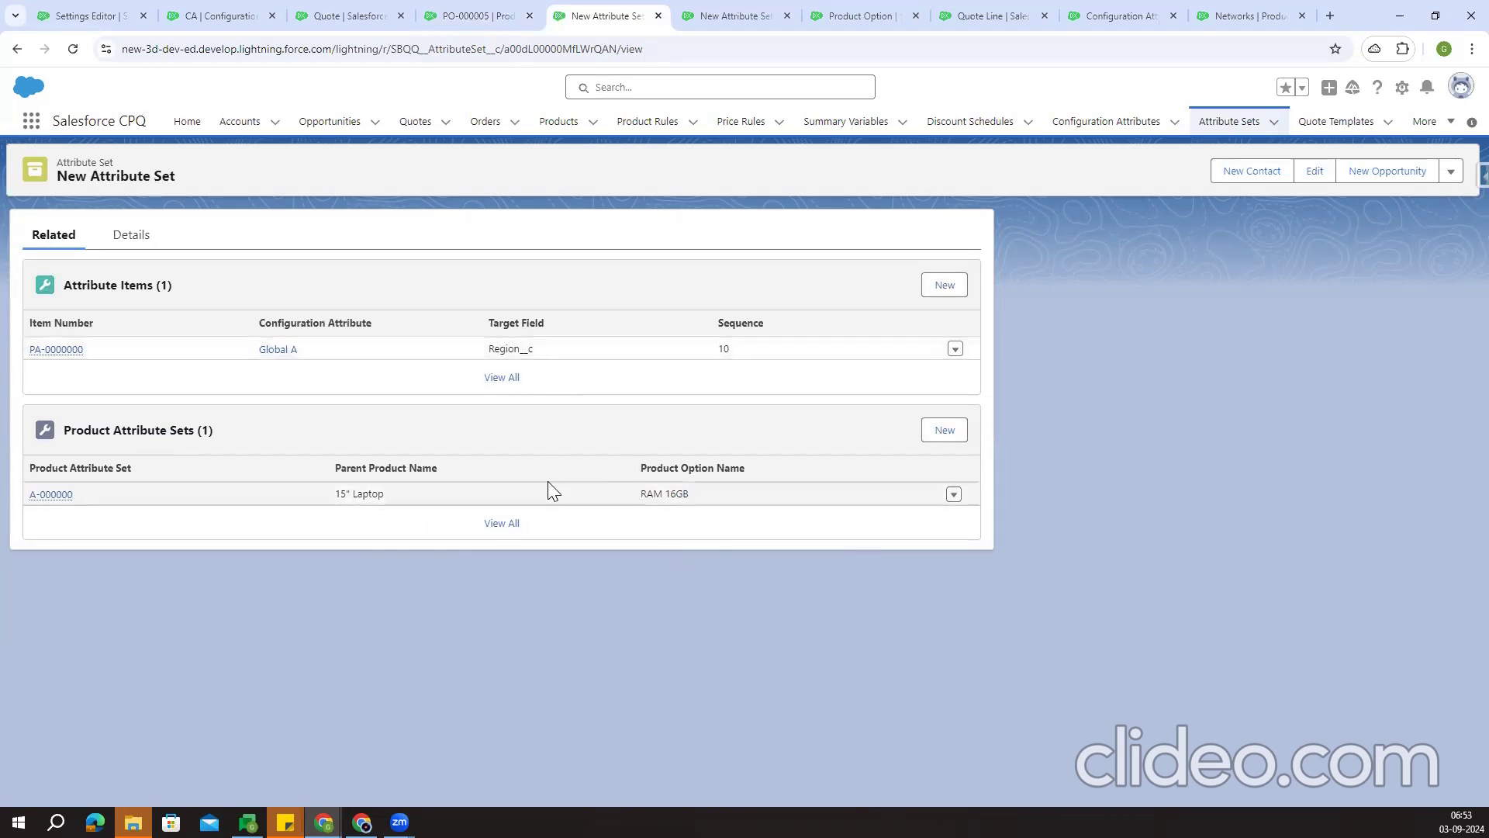
# Open Quotes in a separate browser tab and start editing the lines of the non-primary draft quote
pyautogui.click(377, 14)
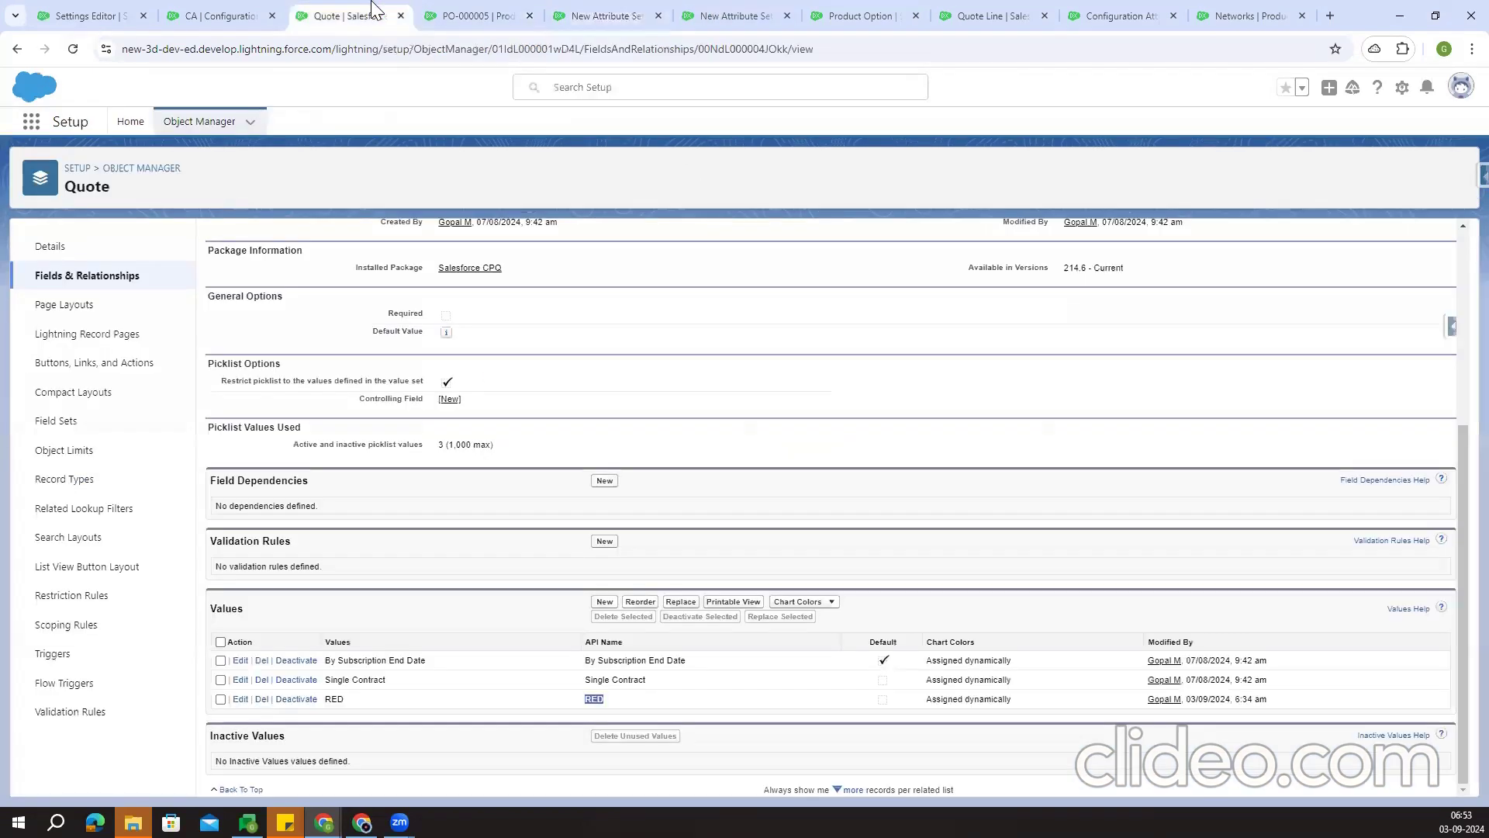
pyautogui.click(645, 23)
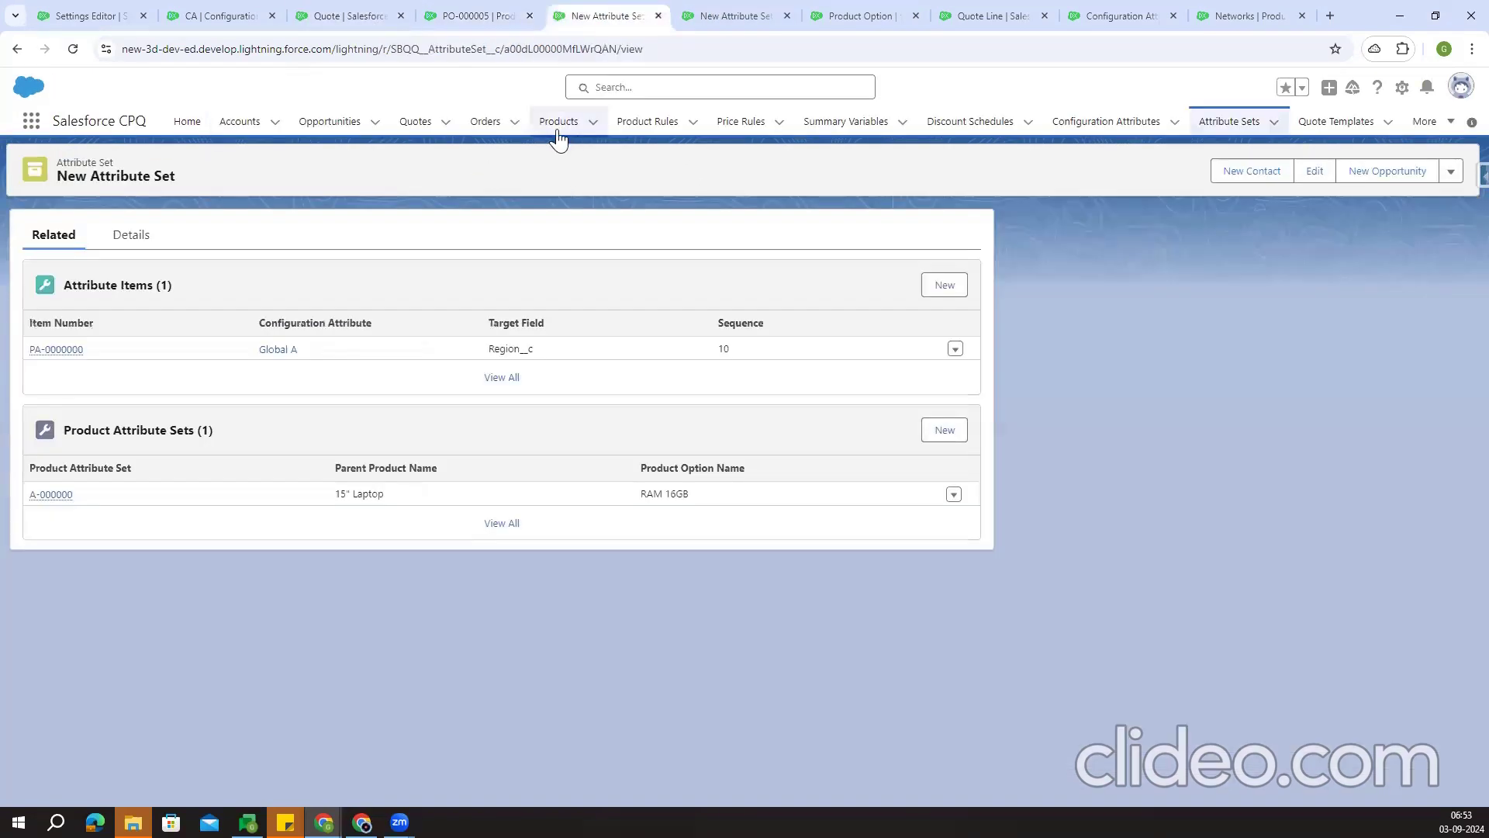
pyautogui.rightClick(420, 137)
pyautogui.click(488, 150)
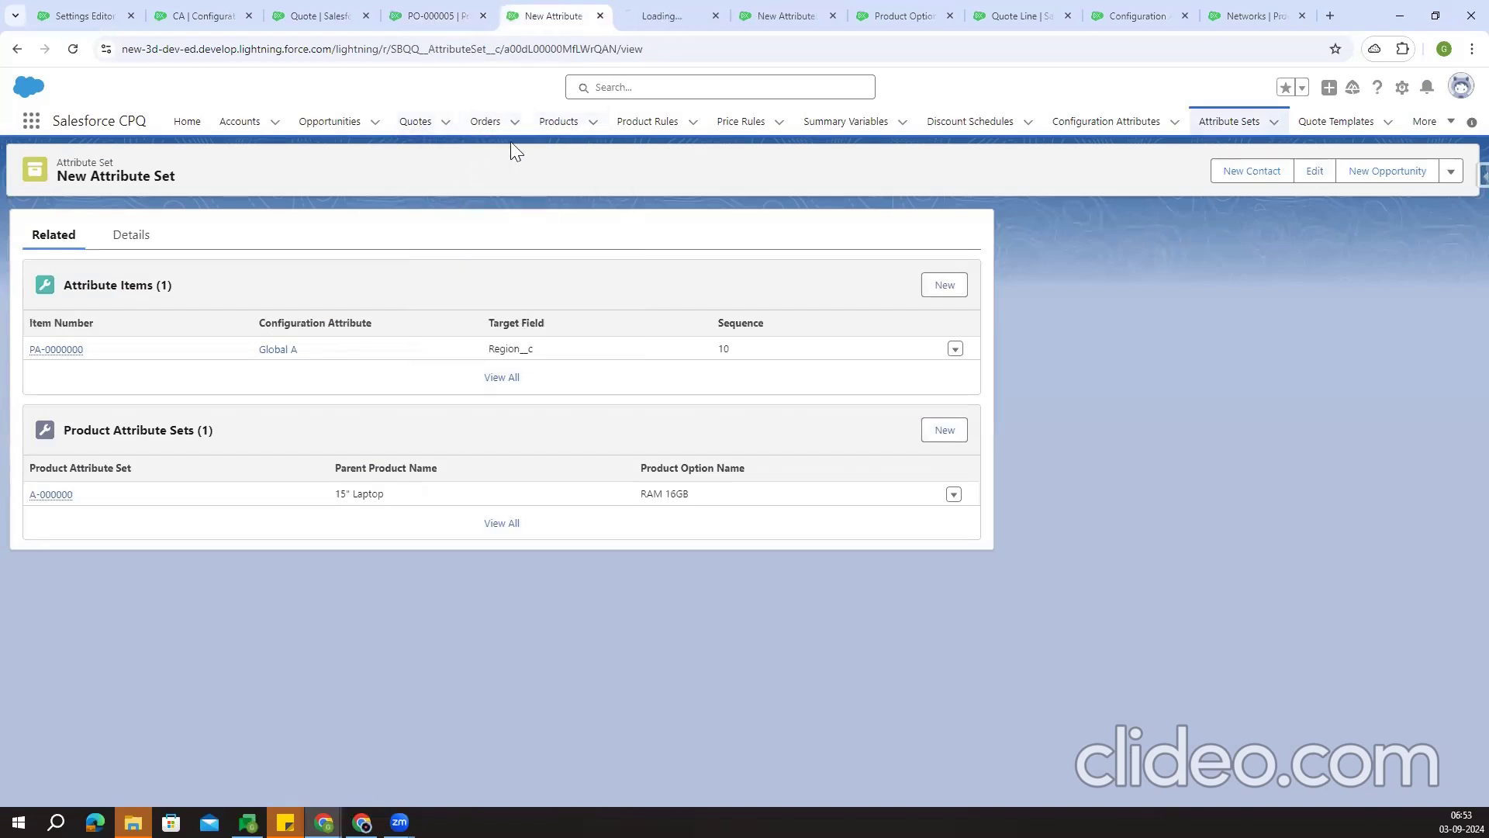
pyautogui.click(619, 11)
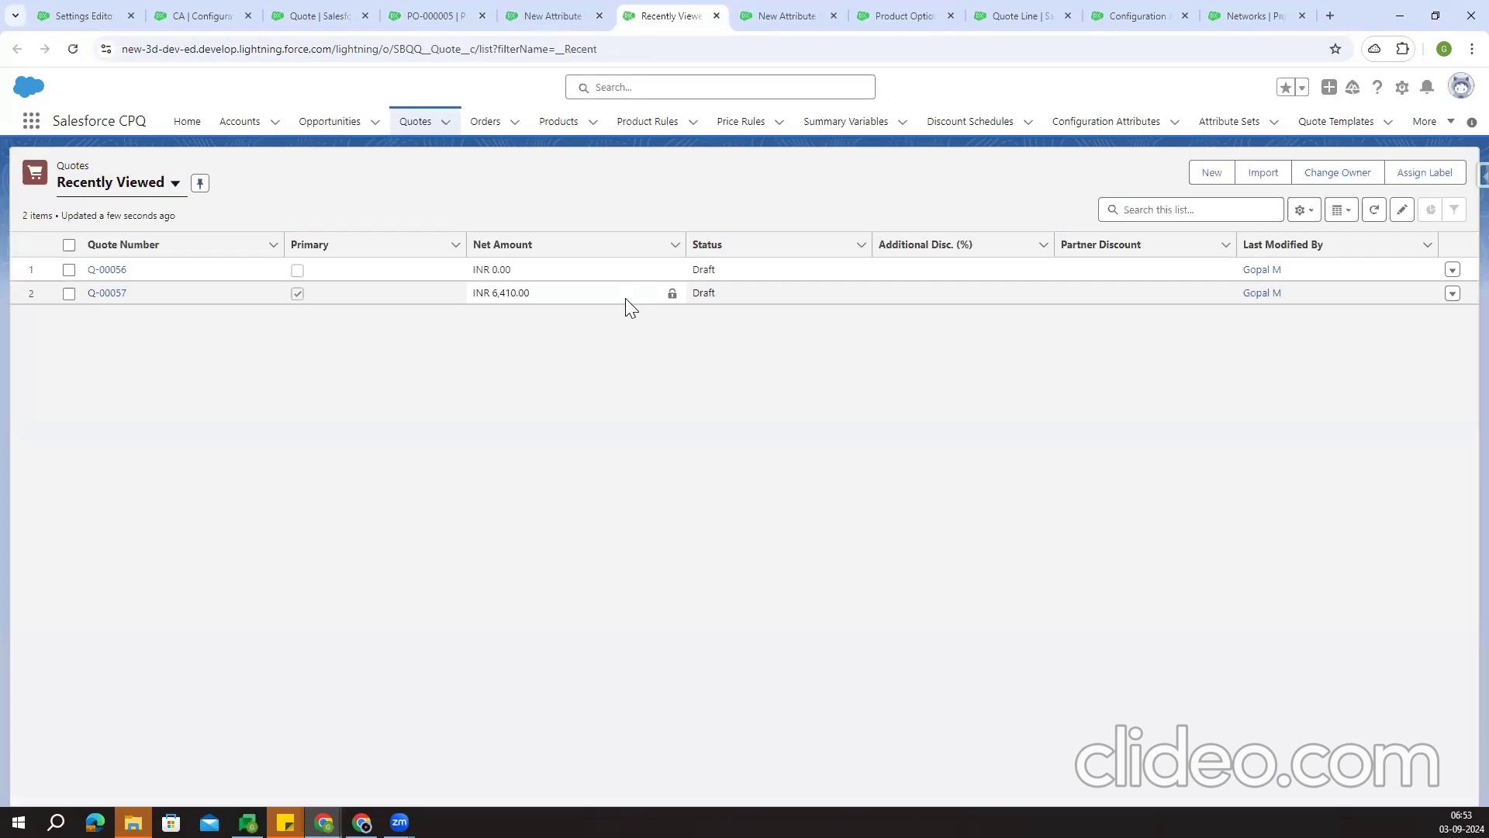
pyautogui.click(107, 269)
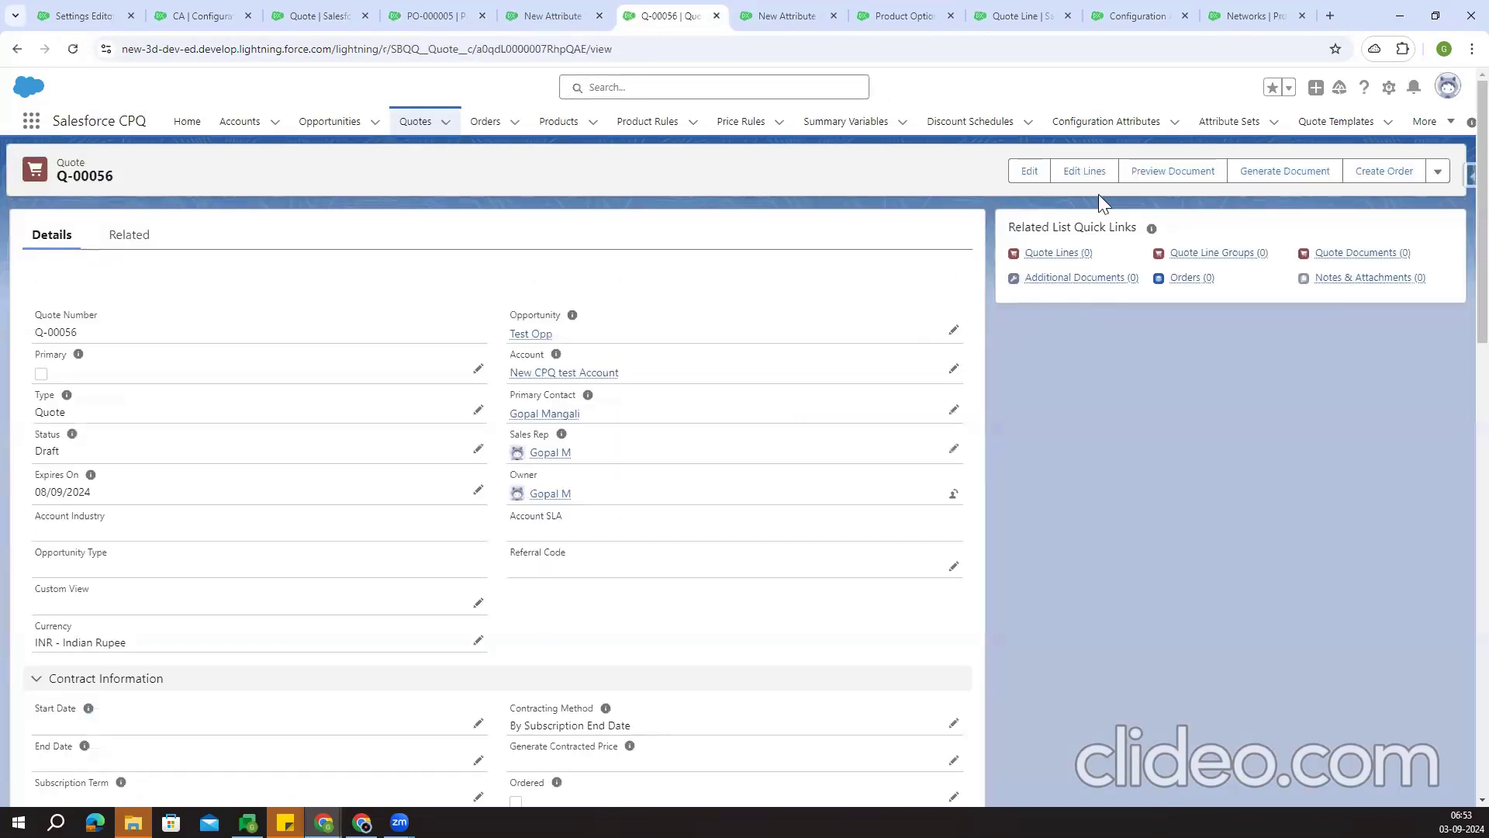
pyautogui.click(1084, 171)
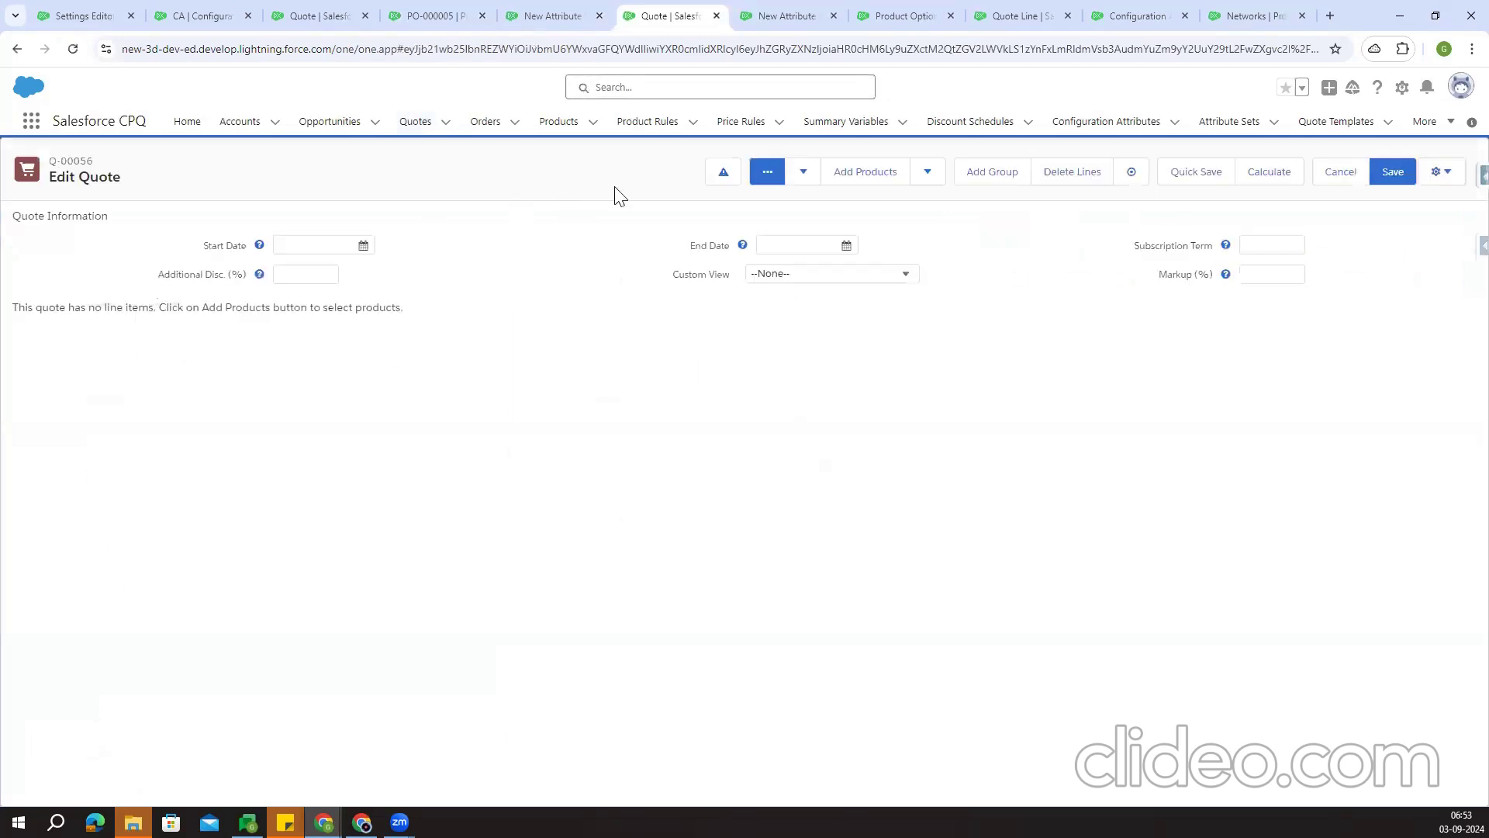
# Clear the product filter in the quote's product selection, search for "15", and select the 15" Laptop for configuration
pyautogui.click(858, 172)
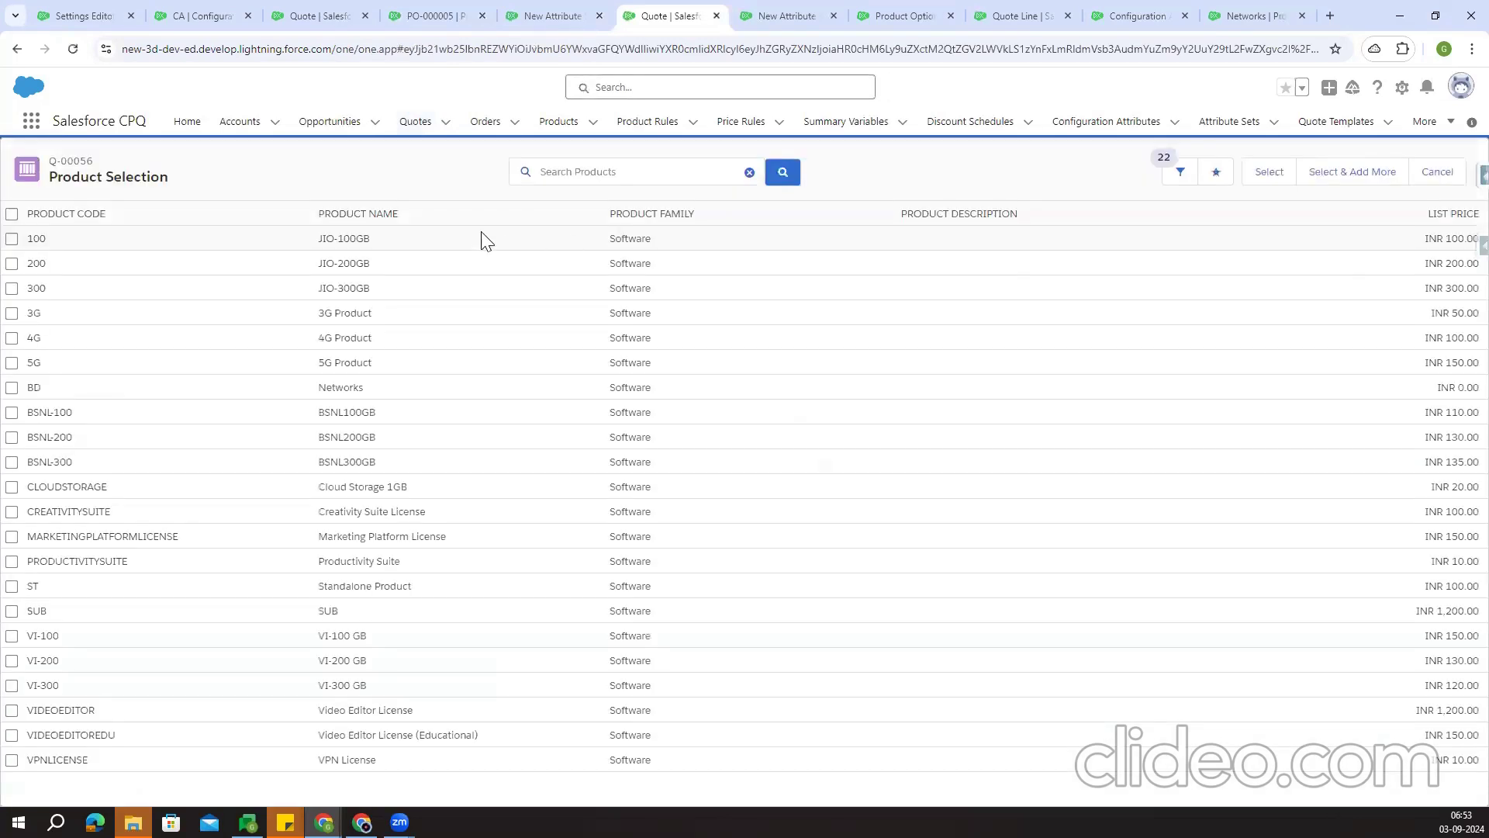
pyautogui.click(1179, 174)
pyautogui.click(1427, 305)
pyautogui.click(1338, 304)
pyautogui.click(615, 173)
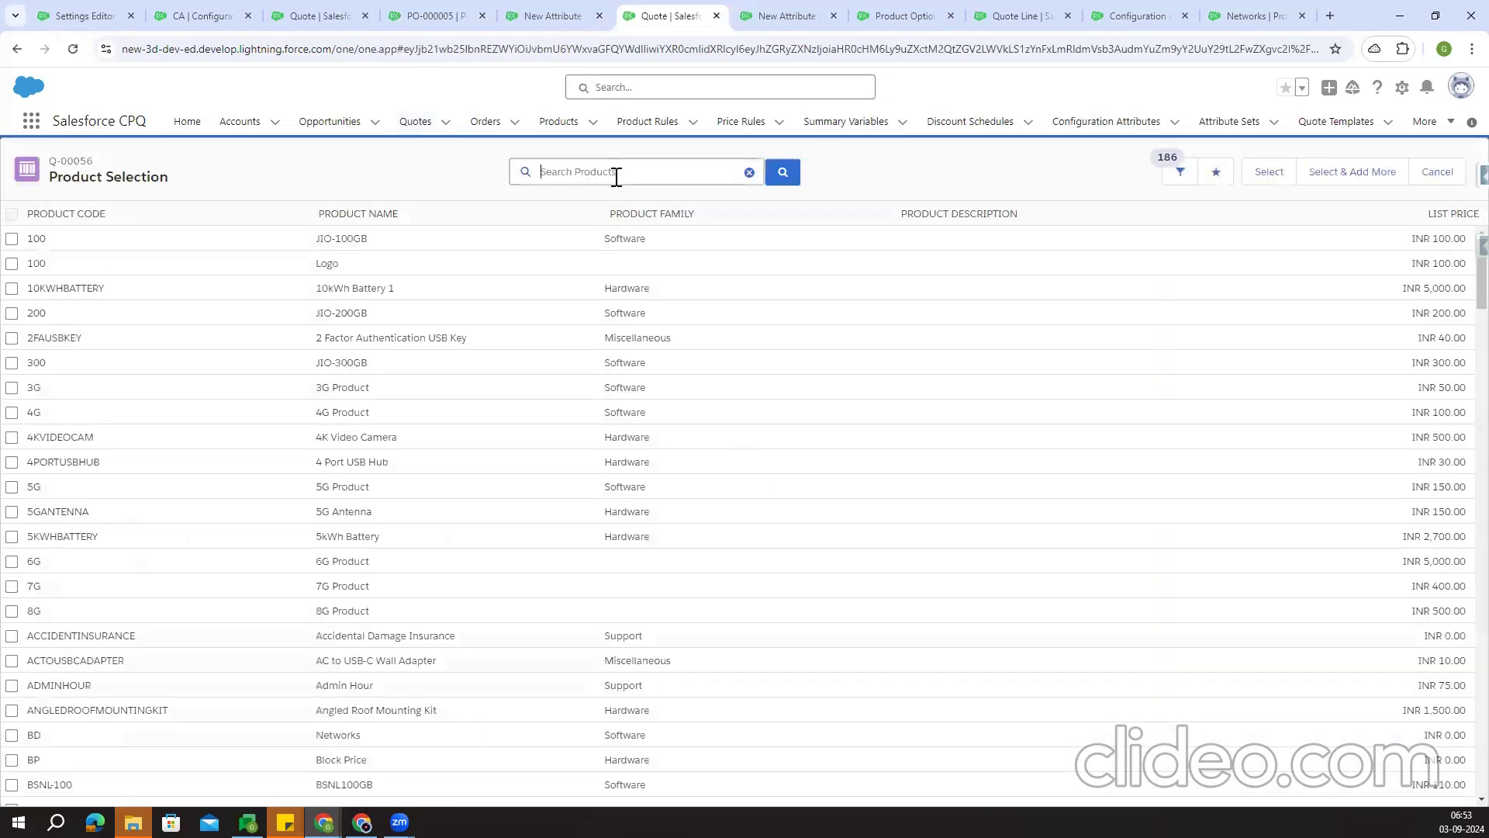
pyautogui.write('15')
pyautogui.press('Return')
pyautogui.click(12, 238)
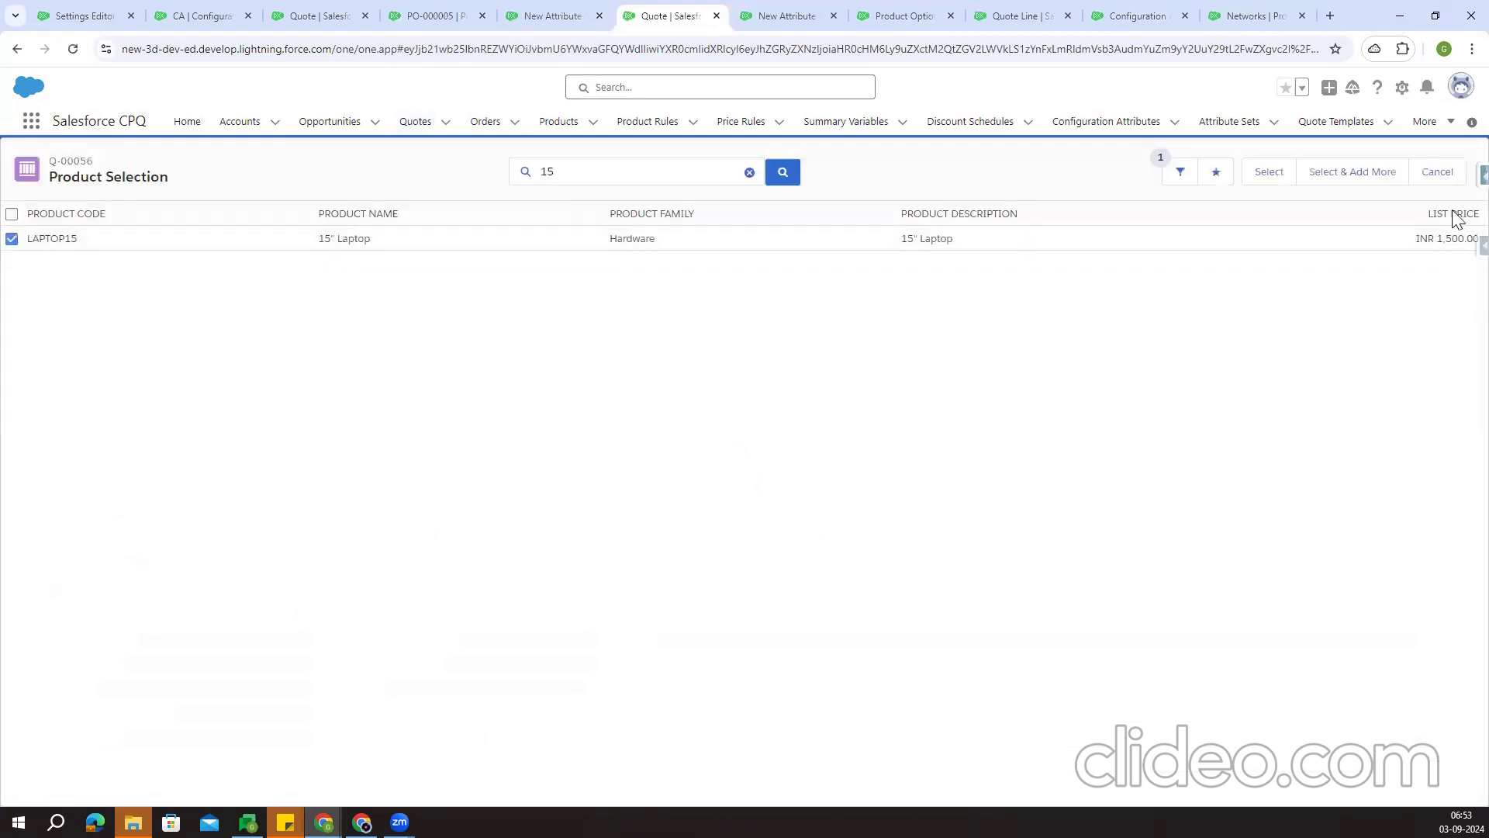
pyautogui.click(1266, 181)
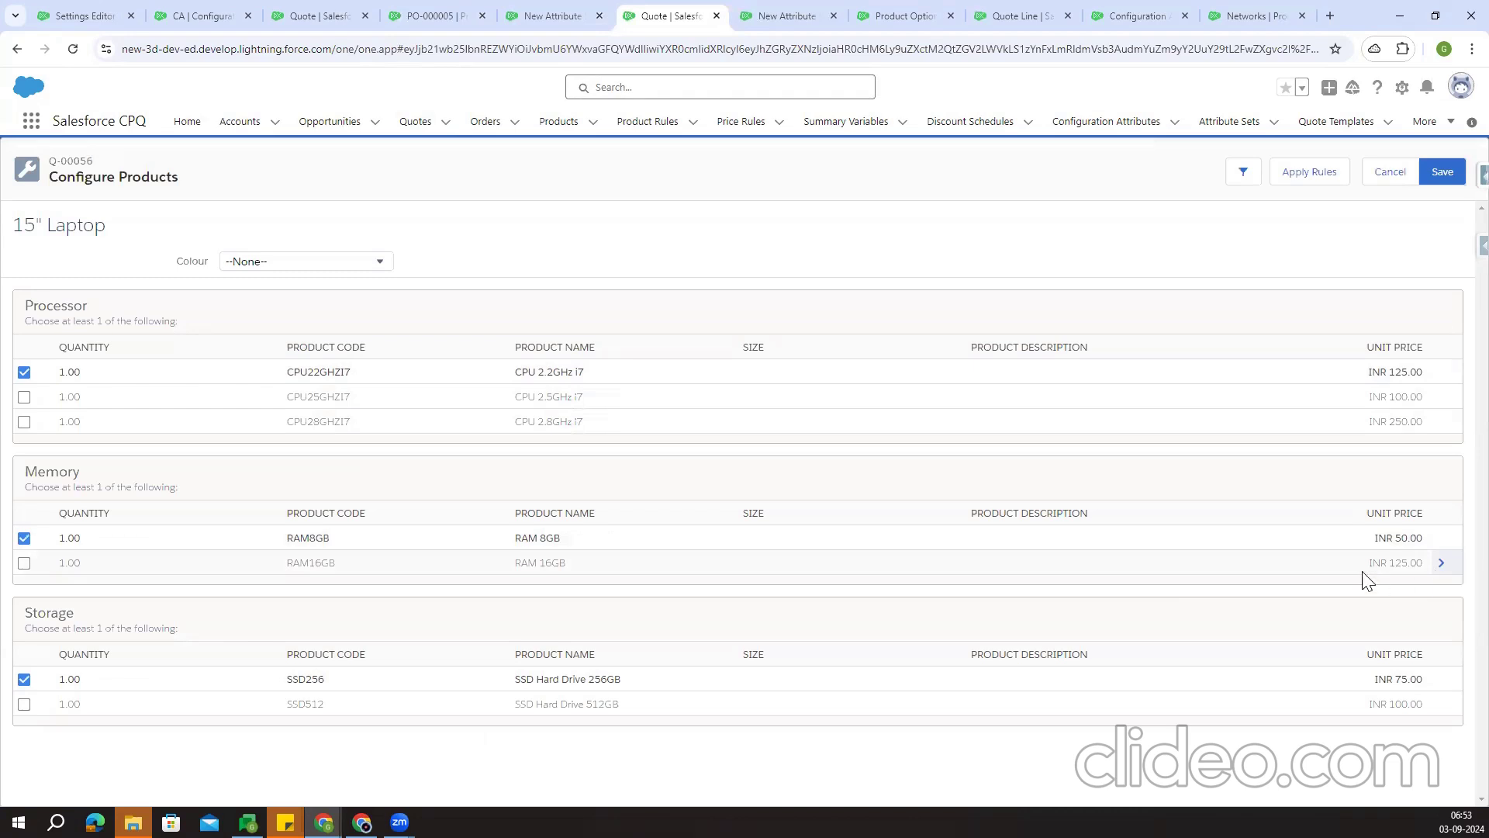
# Expand the RAM 16GB option's attributes under Memory and review the available Region values without choosing one
pyautogui.scroll(5, 1292, 508)
pyautogui.hscroll(3, 1291, 508)
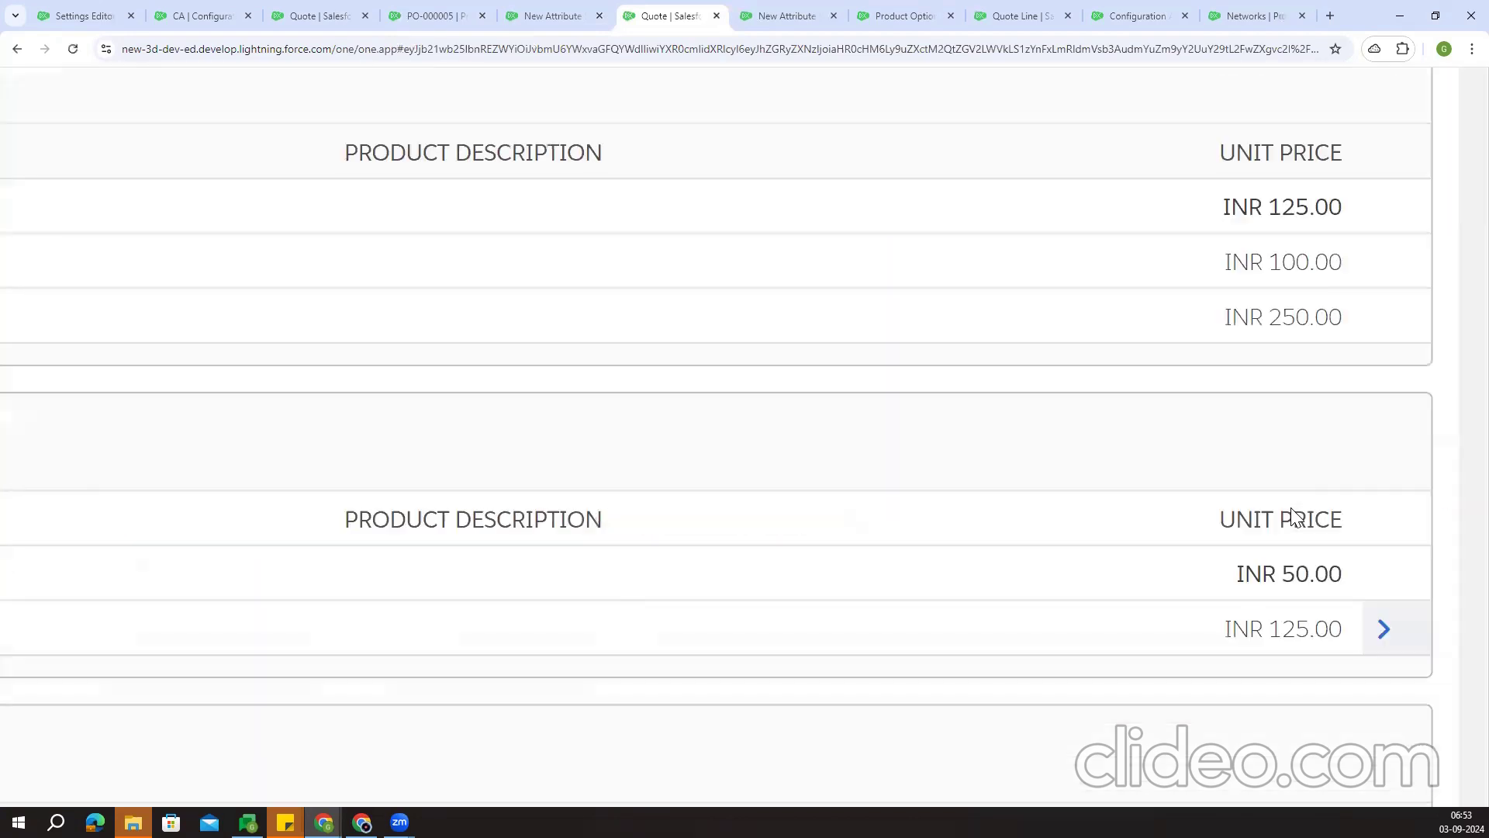
pyautogui.scroll(-3, 1292, 509)
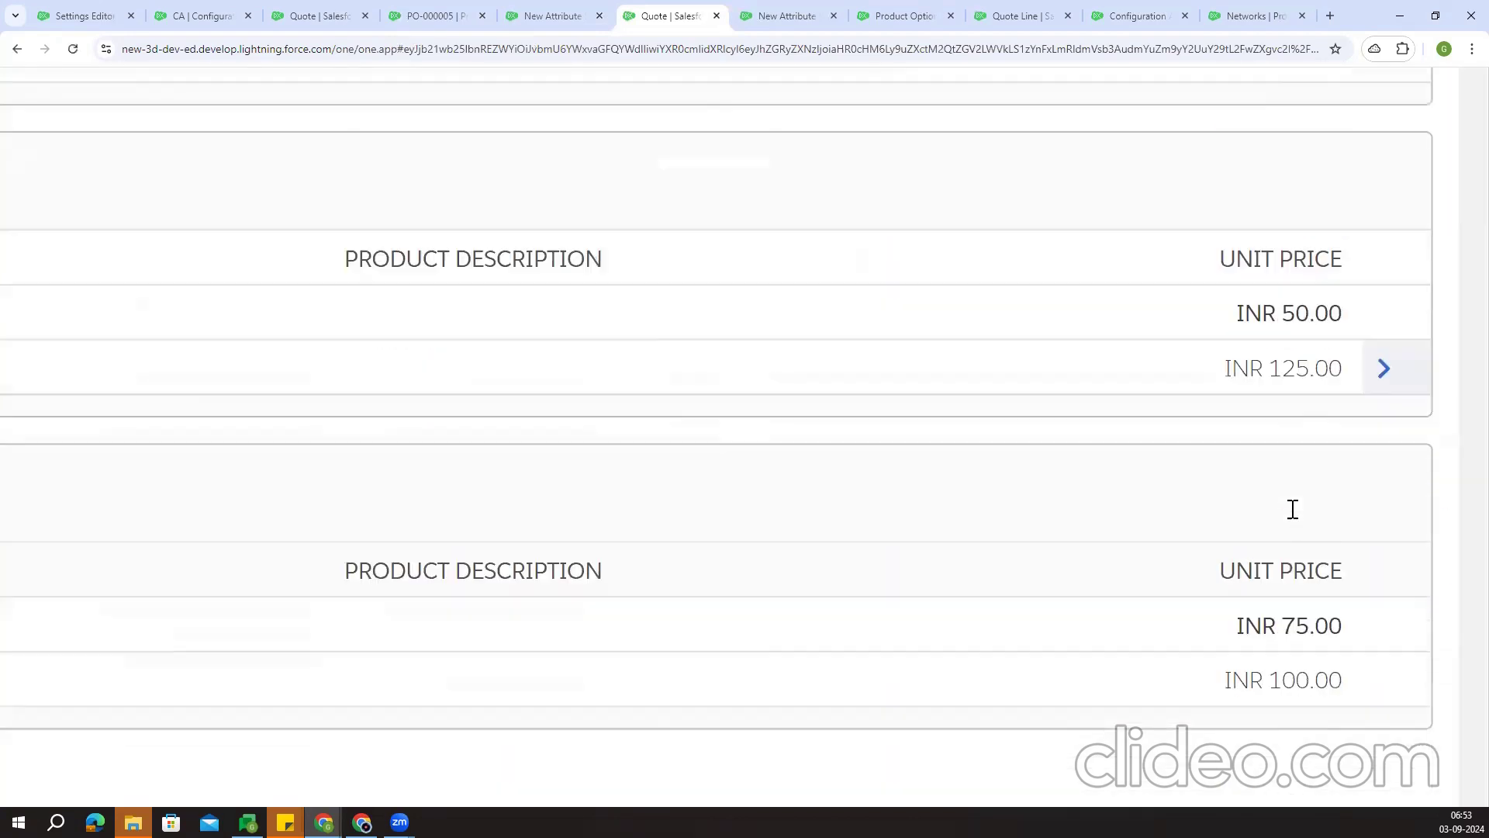
pyautogui.click(1384, 369)
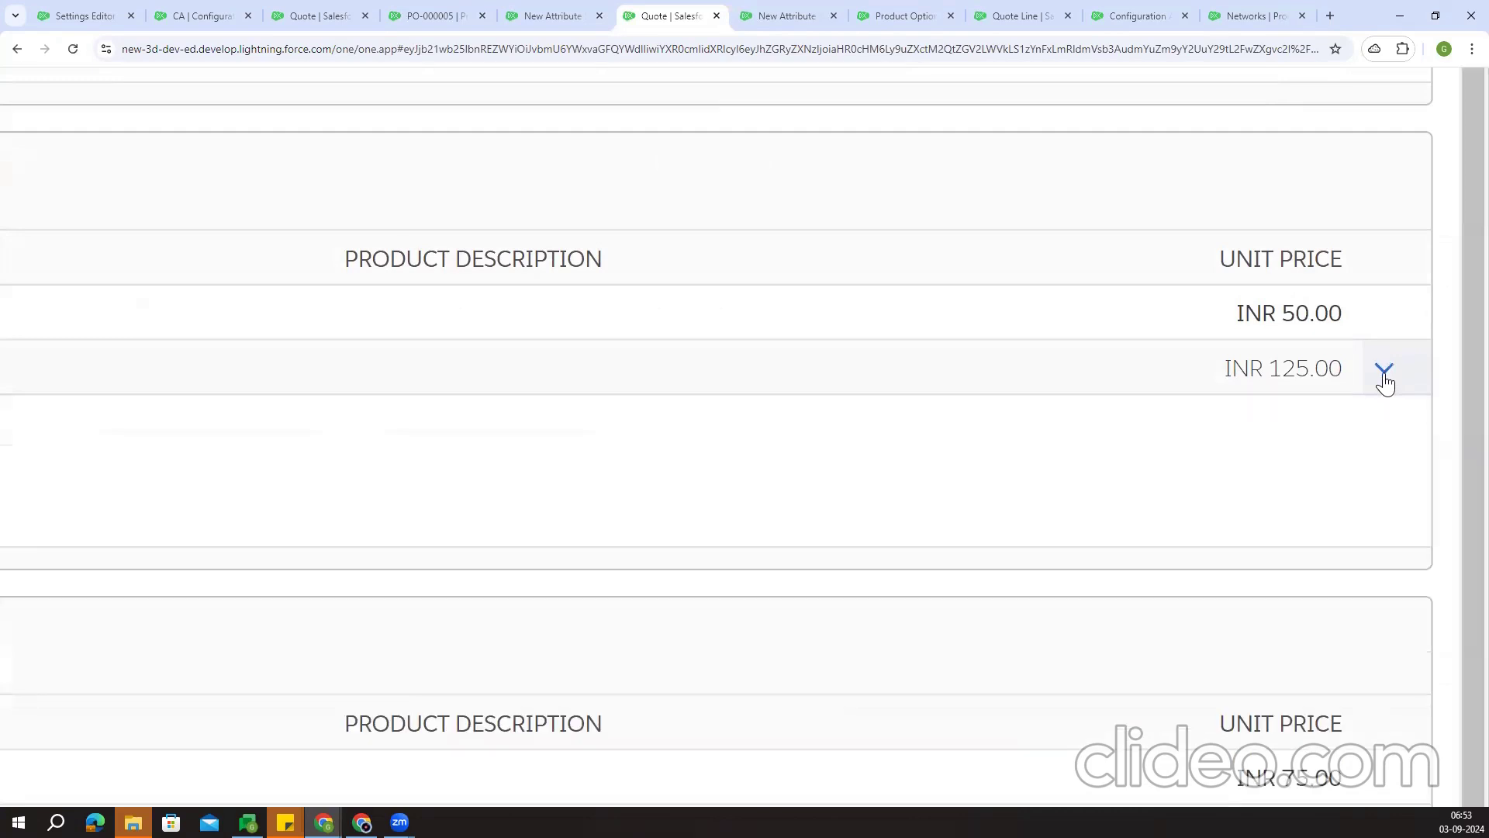
pyautogui.scroll(-5, 1386, 382)
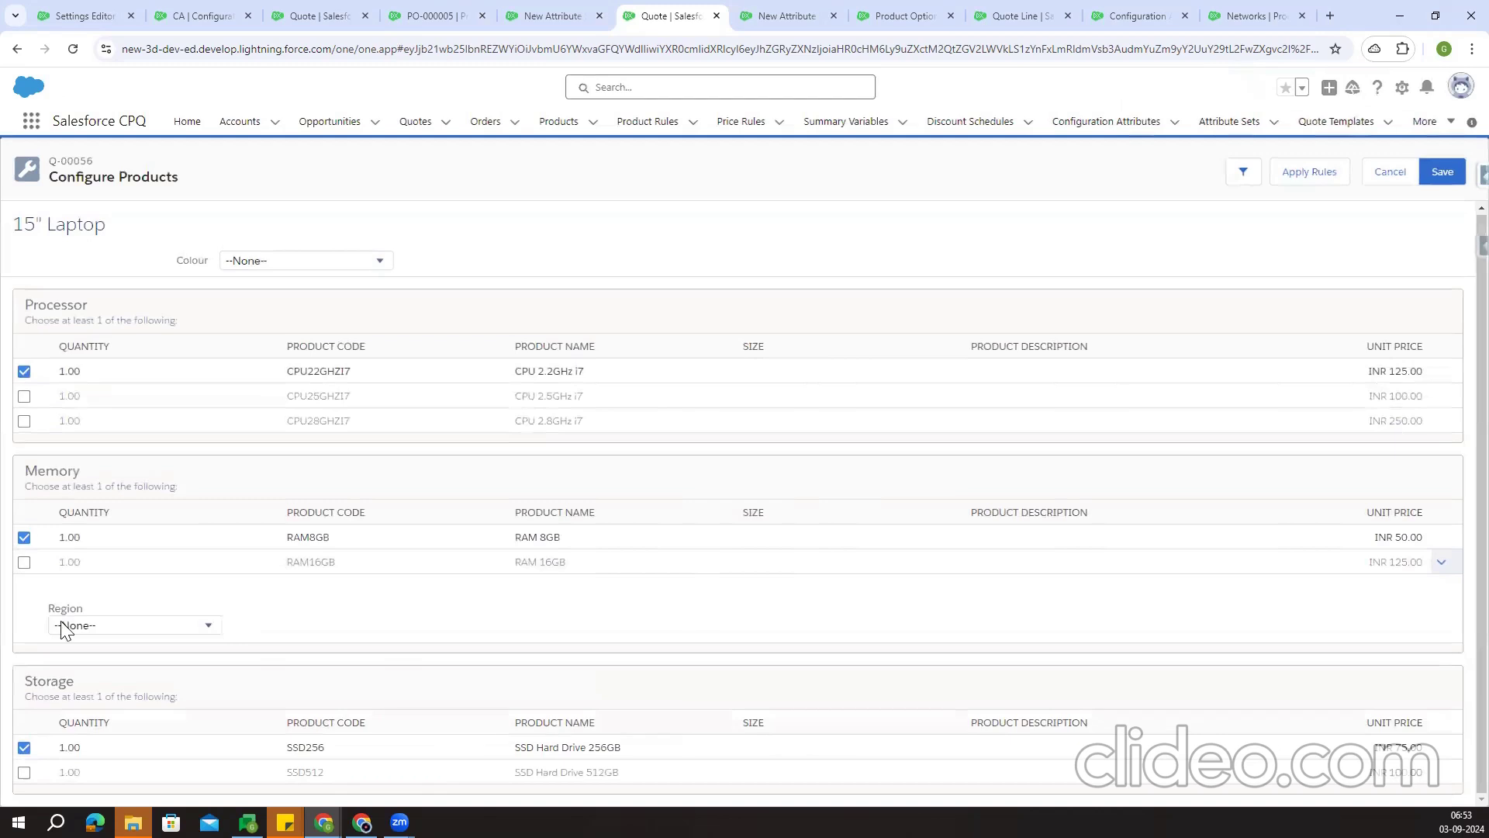
pyautogui.click(84, 627)
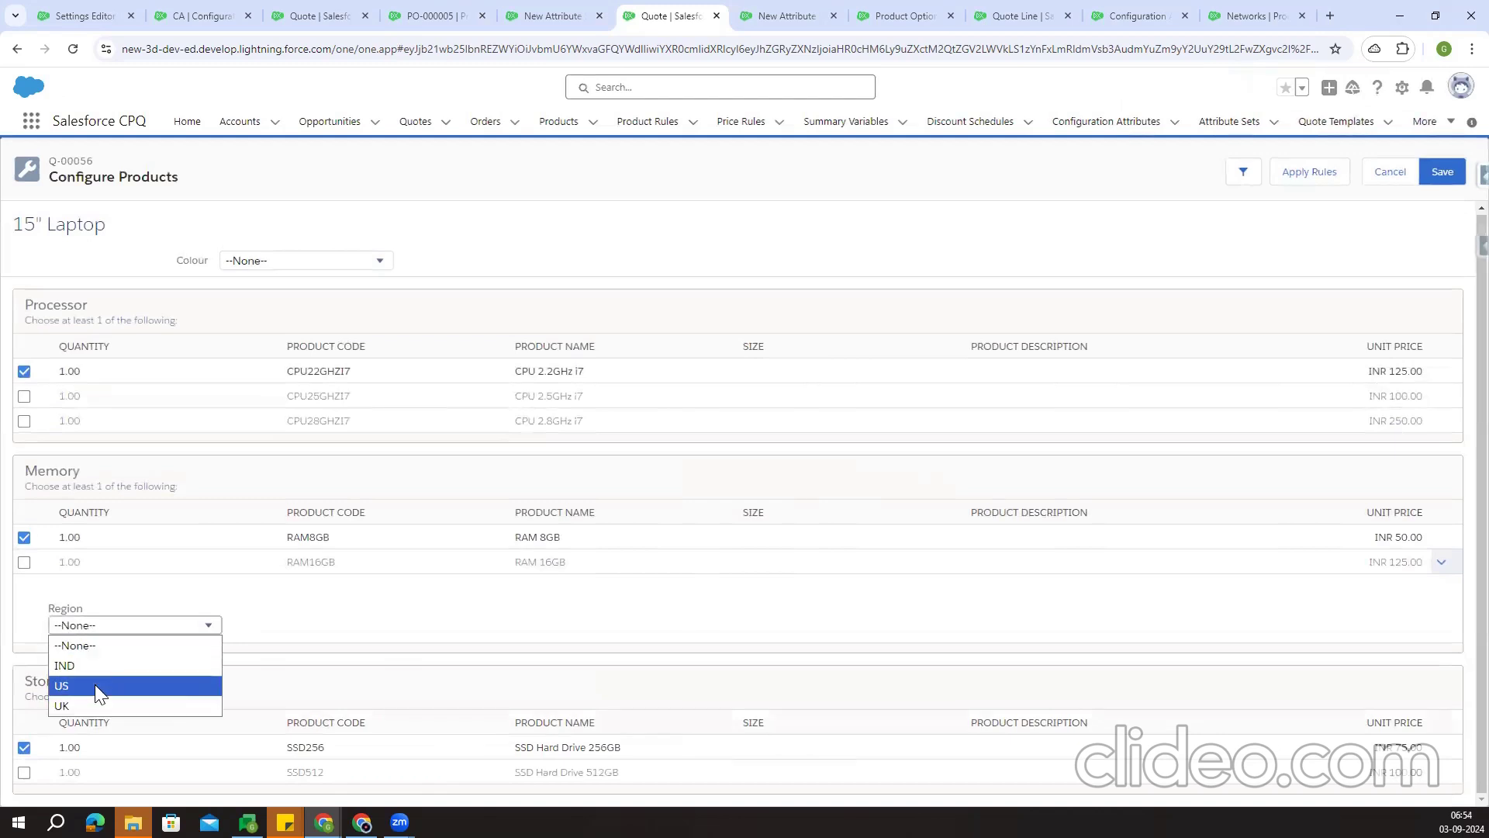
pyautogui.click(397, 591)
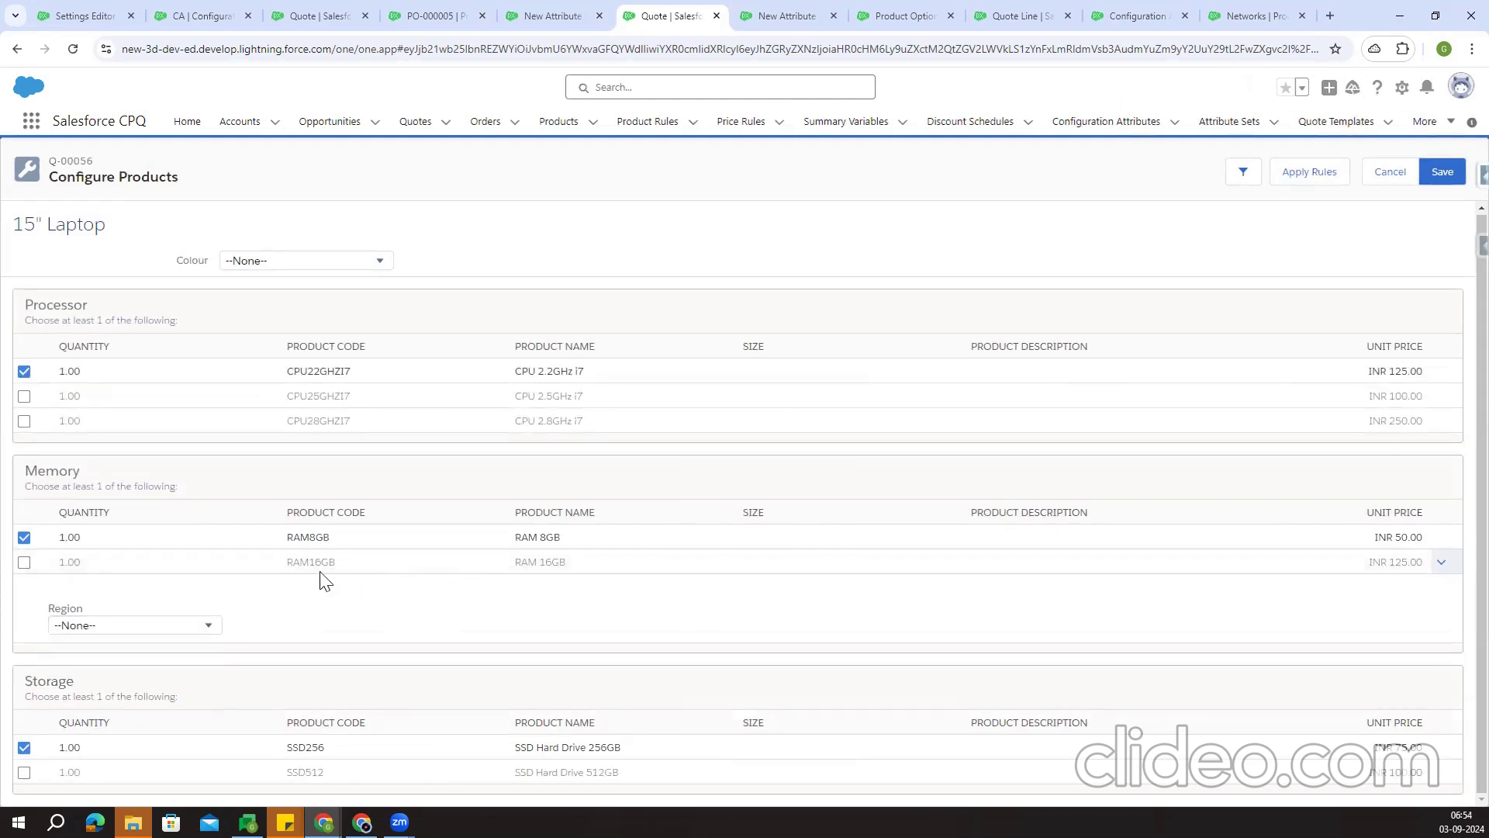
# Collapse and re-expand the RAM 16GB option's drawer to check how its Region attribute is shown and hidden
pyautogui.moveTo(290, 562); pyautogui.dragTo(334, 572)
pyautogui.click(361, 627)
pyautogui.click(1443, 567)
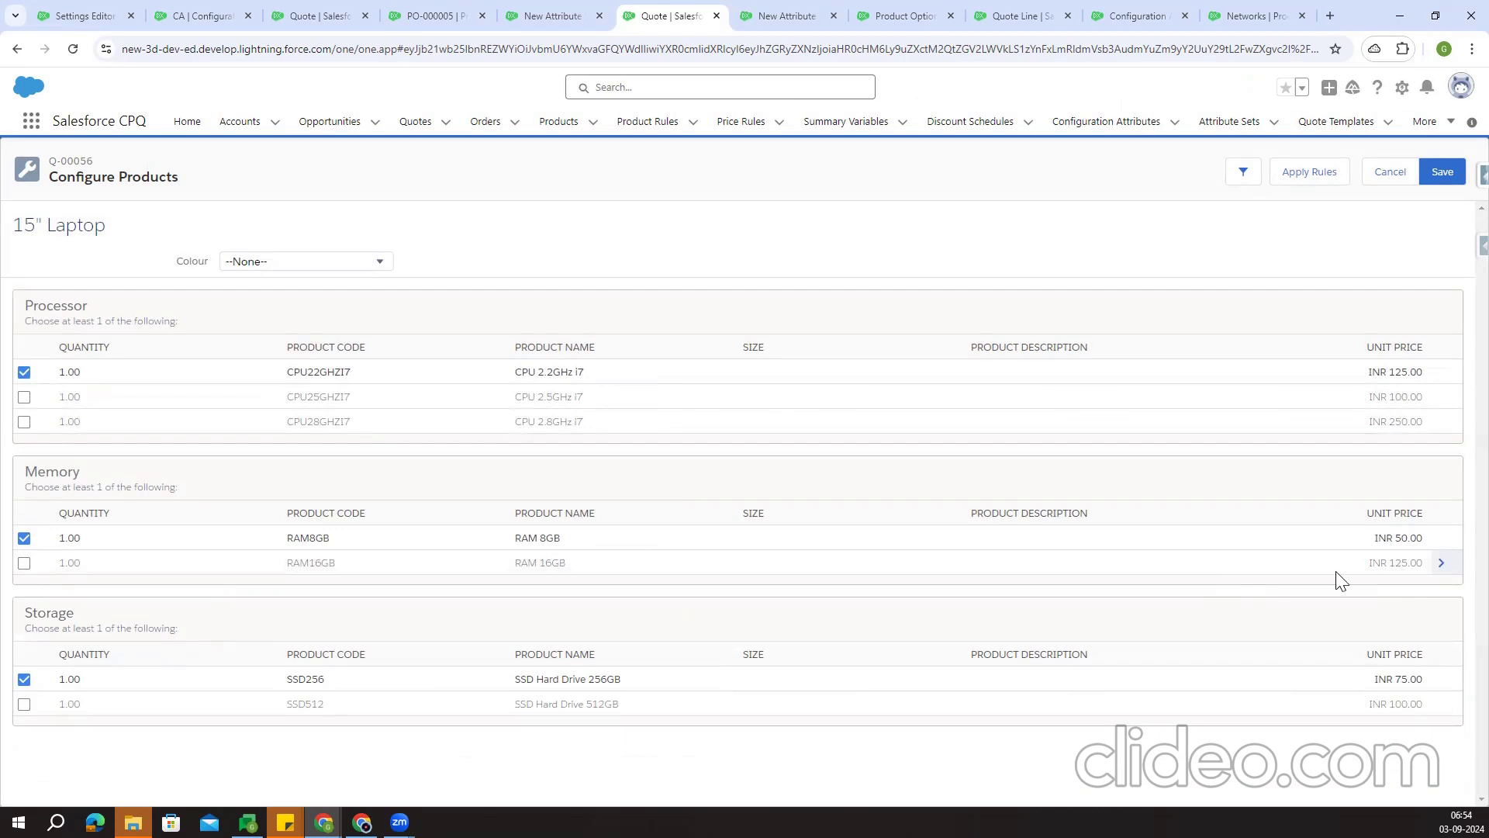
pyautogui.click(1442, 564)
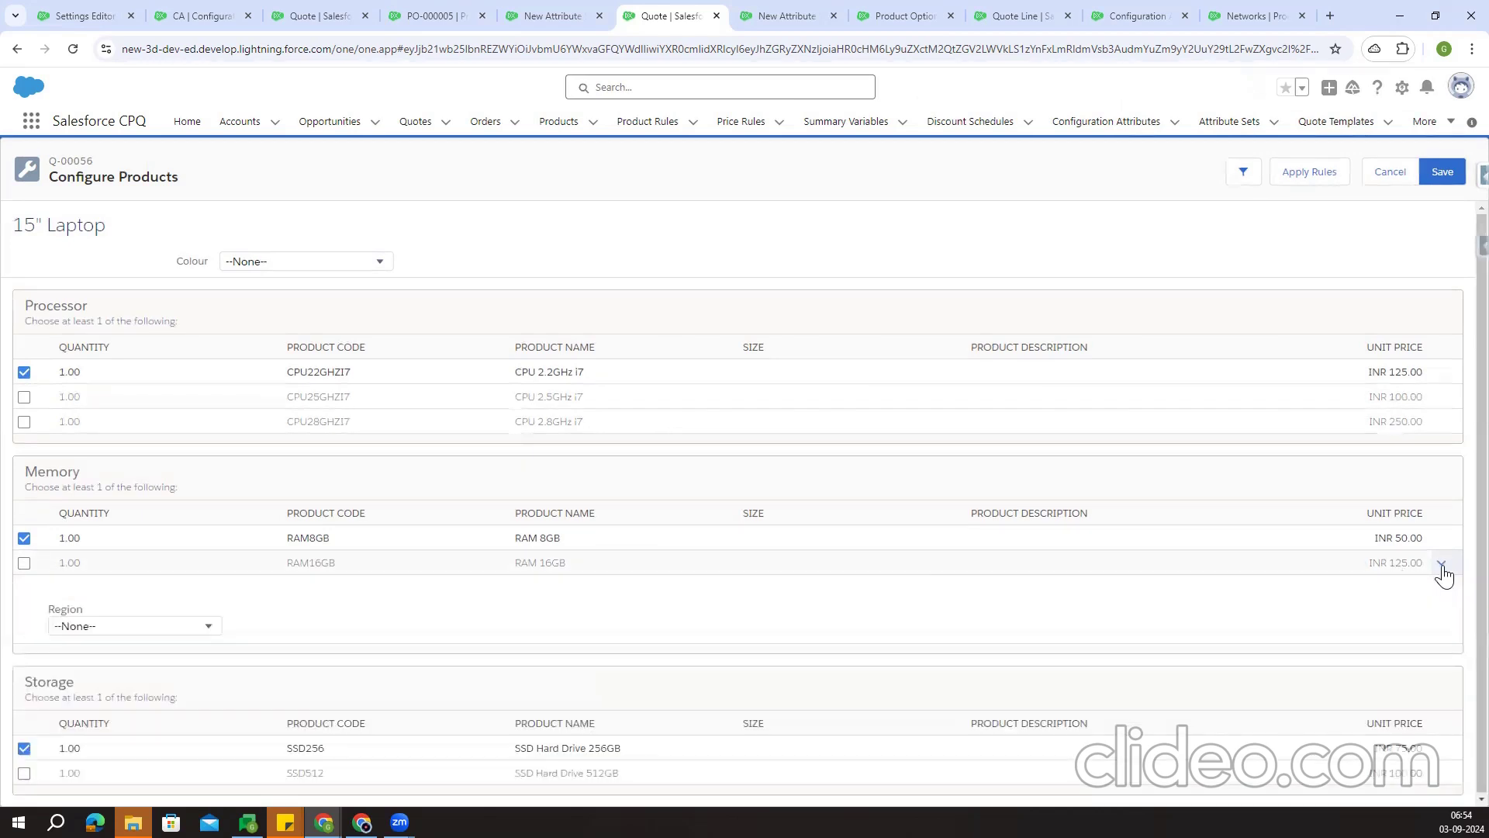
pyautogui.click(1443, 567)
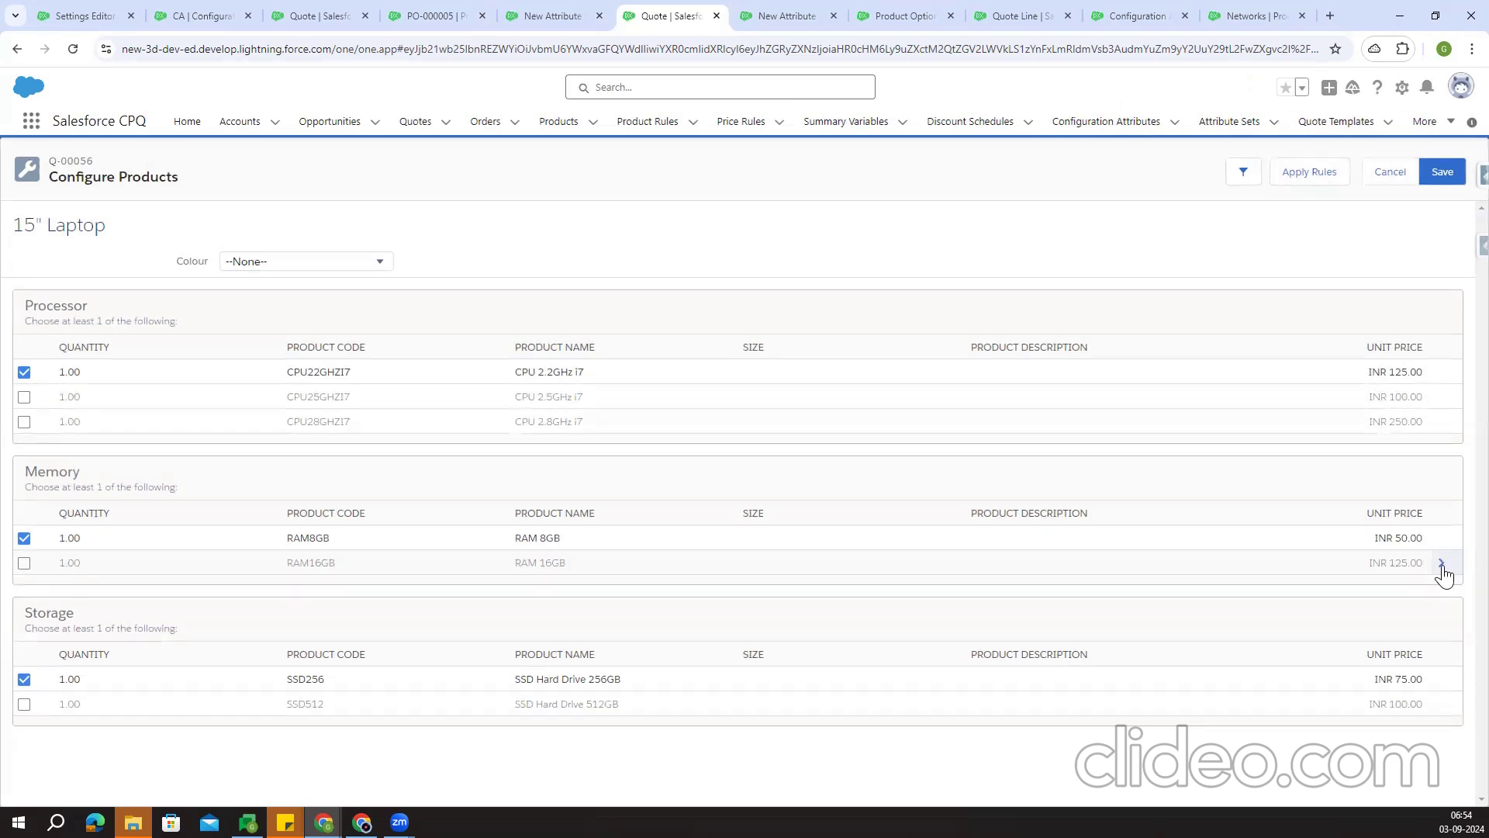
# Turn off Enable Product Option Drawer in the CPQ package's Additional Settings, save, and return to the quote's configuration
pyautogui.click(82, 14)
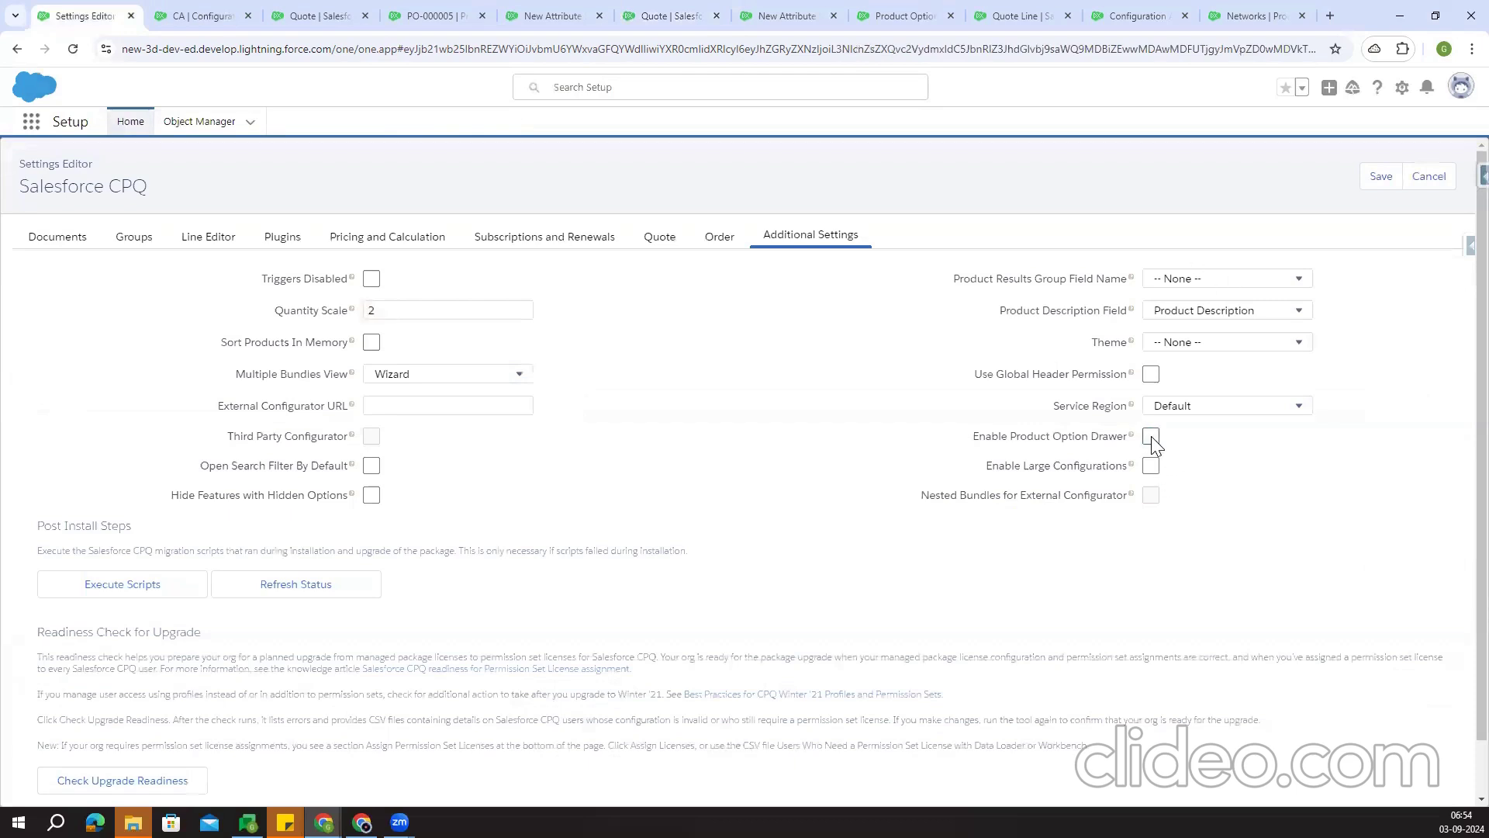
pyautogui.click(1376, 175)
pyautogui.click(315, 9)
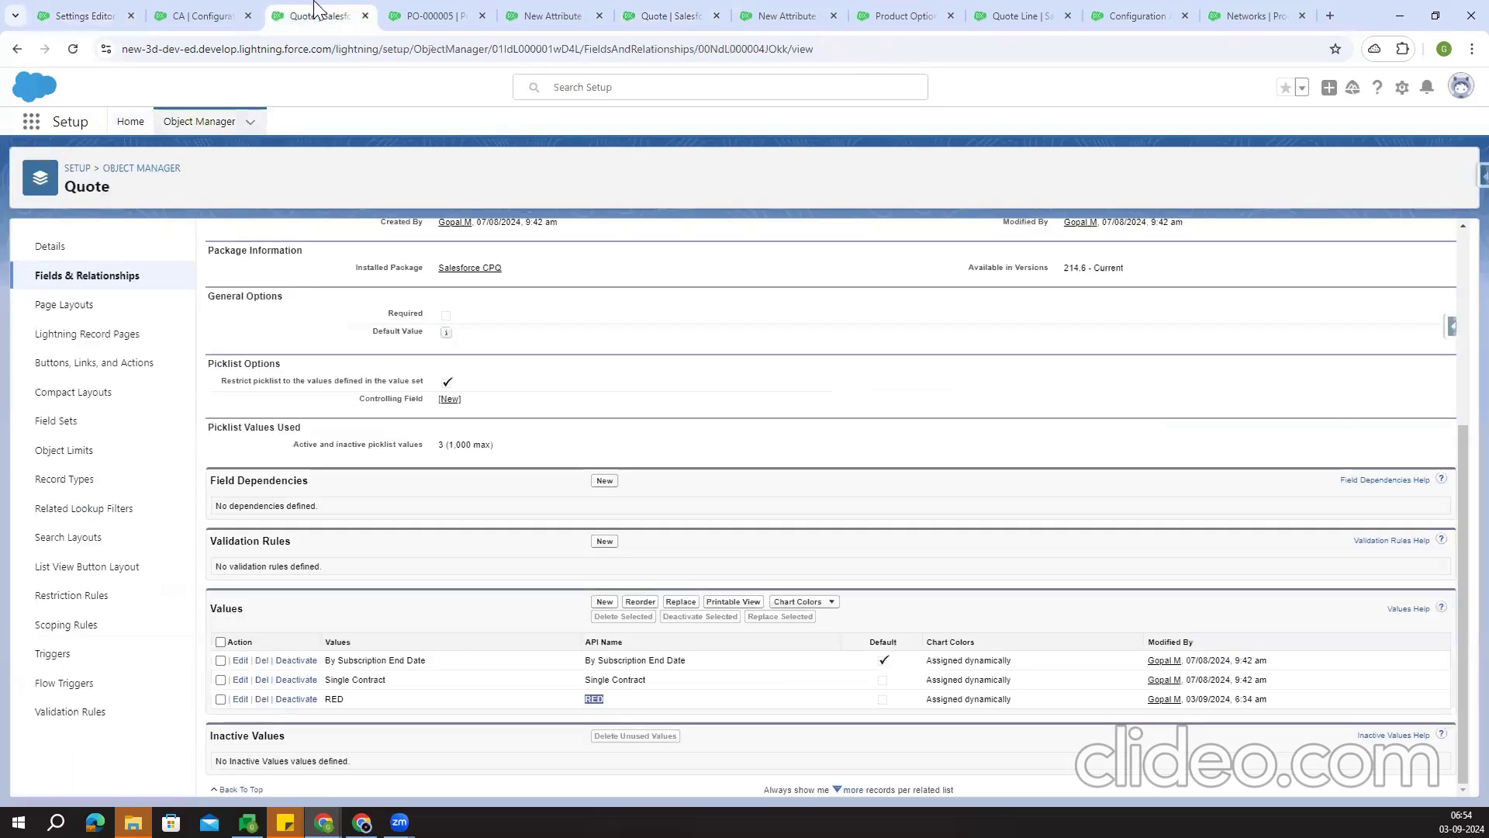
pyautogui.click(668, 16)
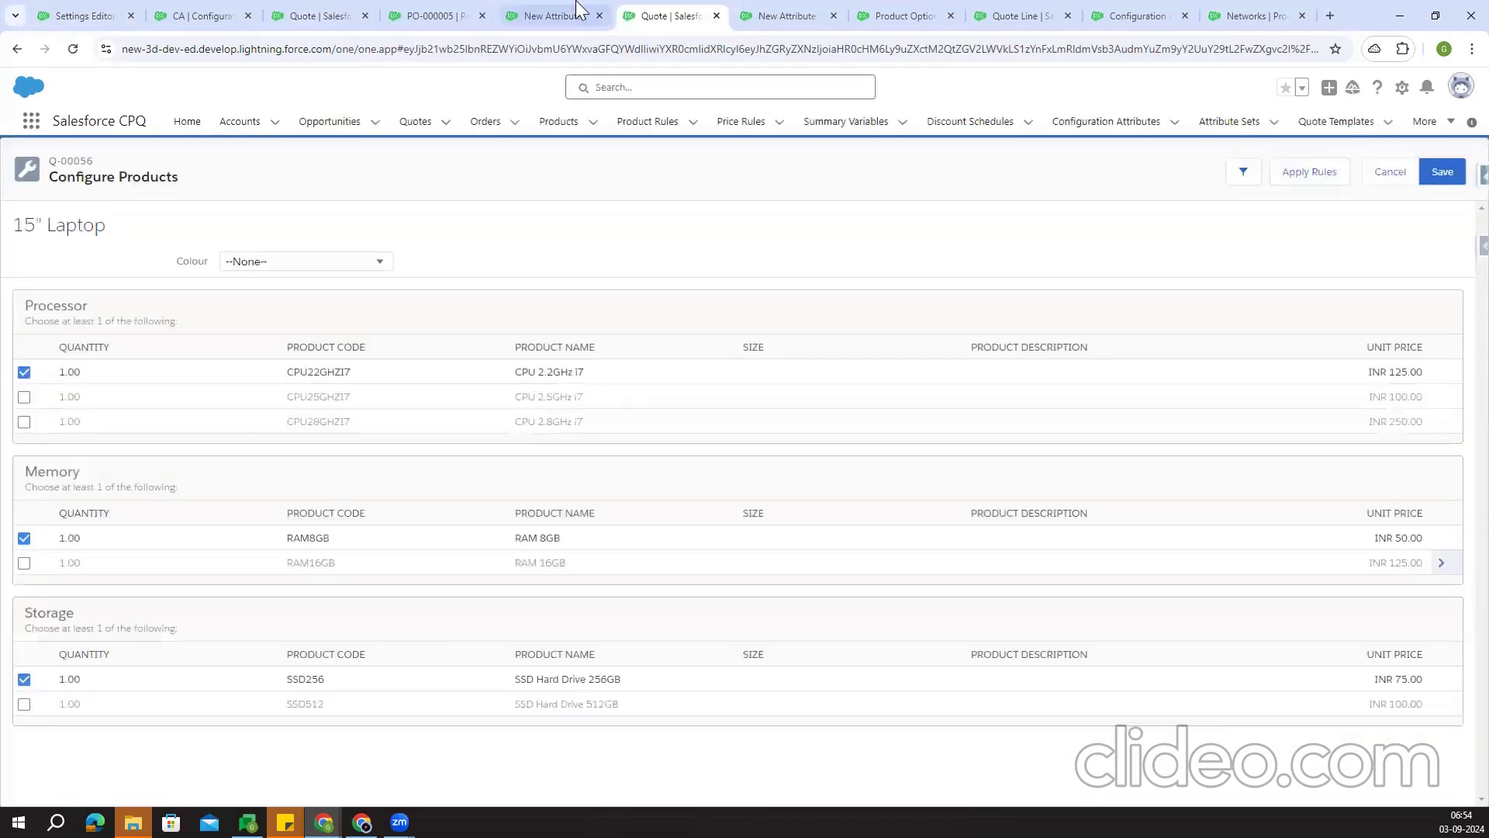
# Cancel the configuration, reselect the 15" Laptop by searching for "15", and check the RAM 16GB row for an attribute drawer
pyautogui.click(1386, 176)
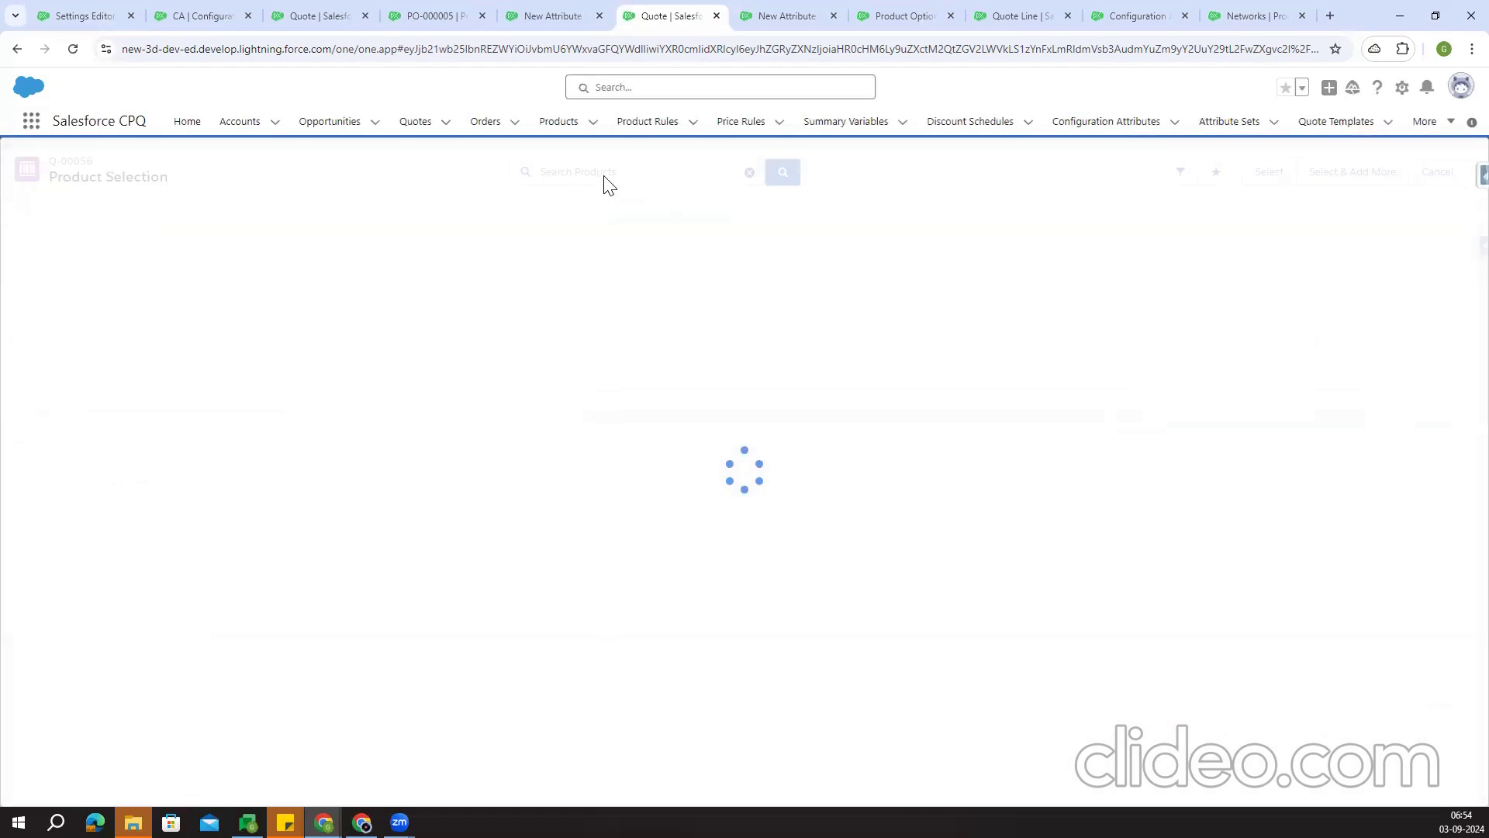
pyautogui.write('15')
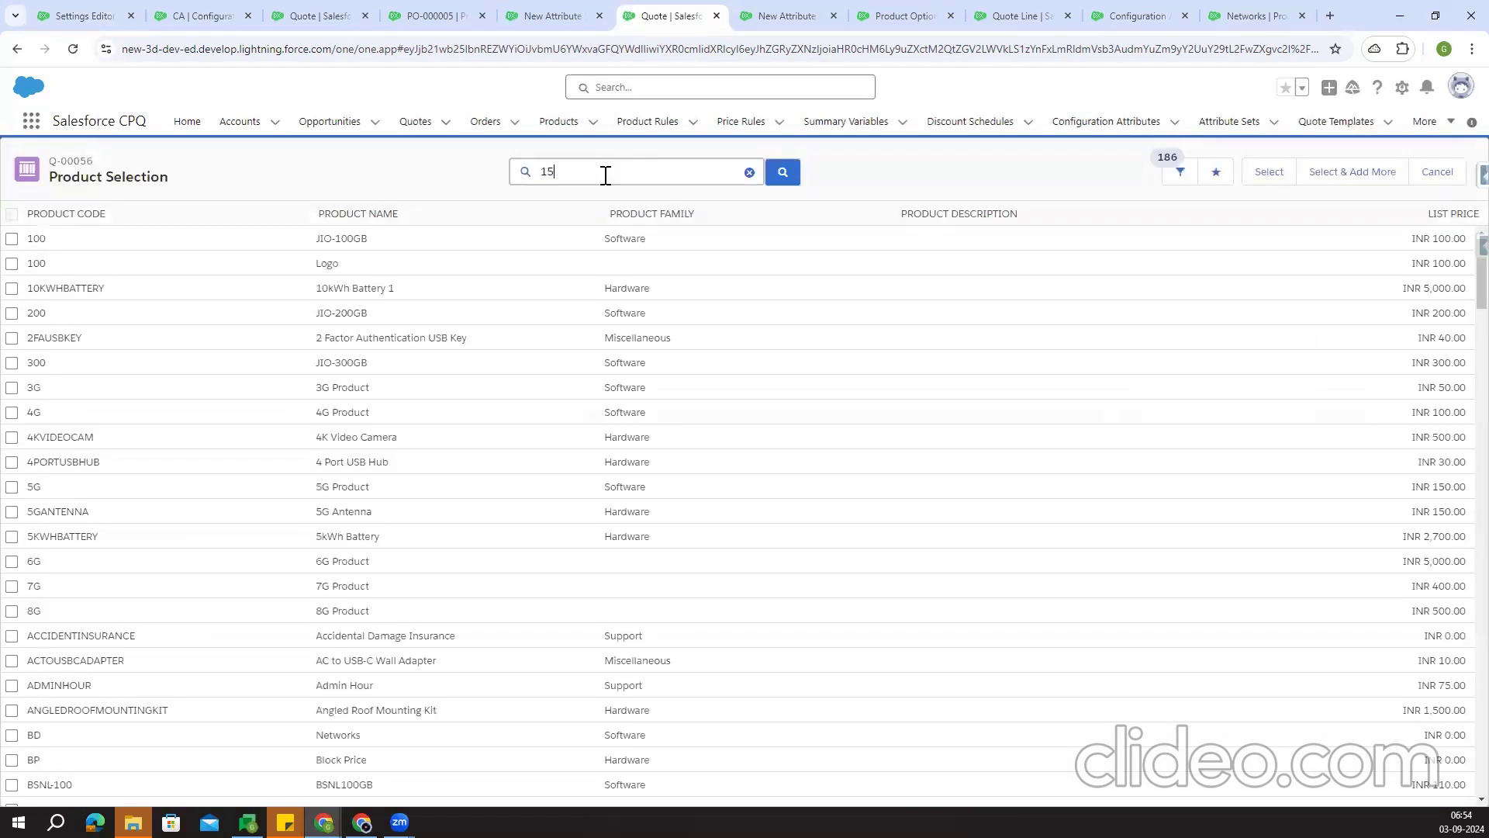
pyautogui.press('Return')
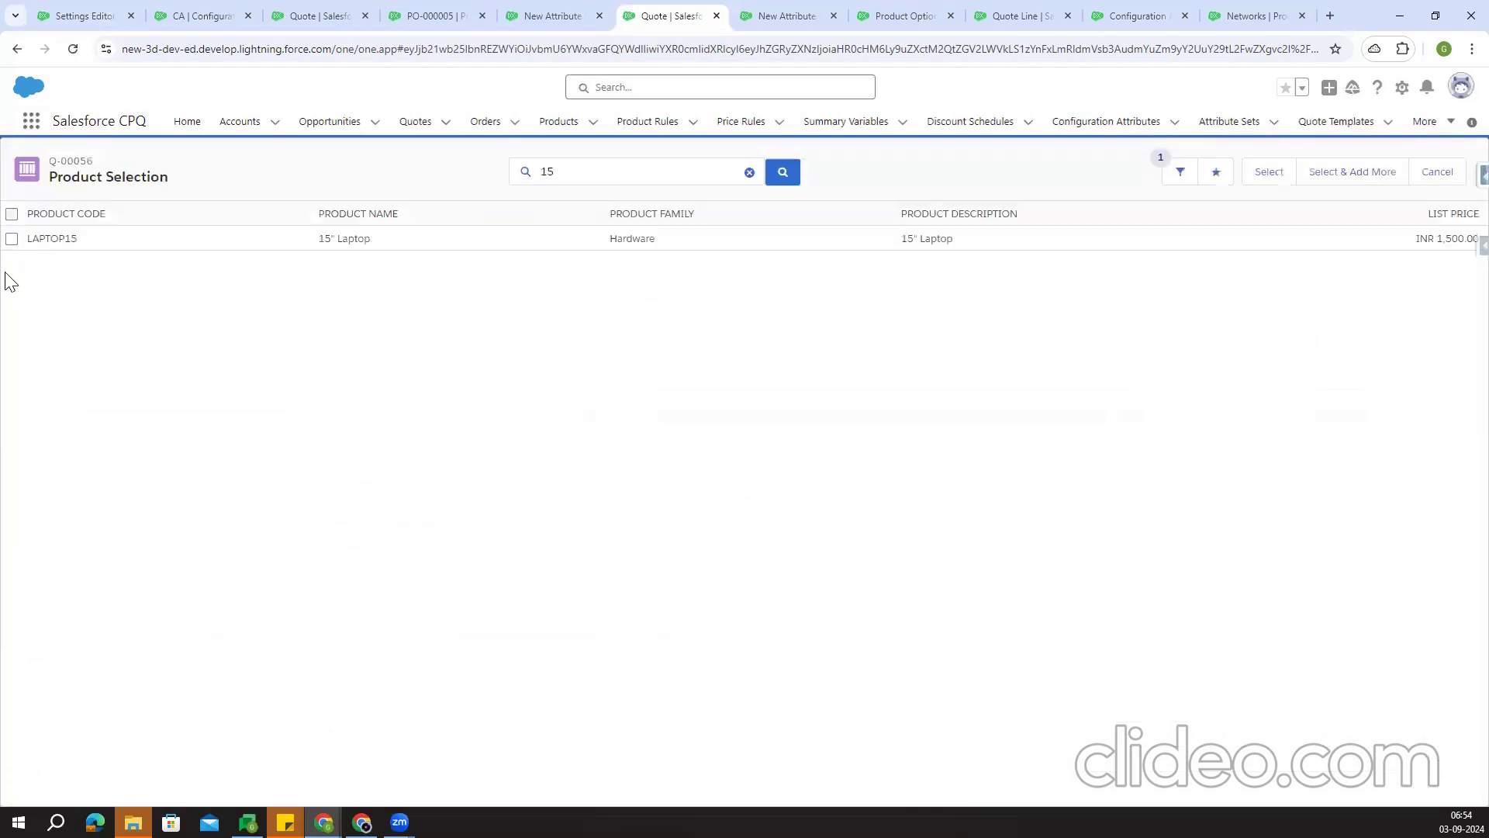
pyautogui.click(12, 238)
pyautogui.click(1272, 175)
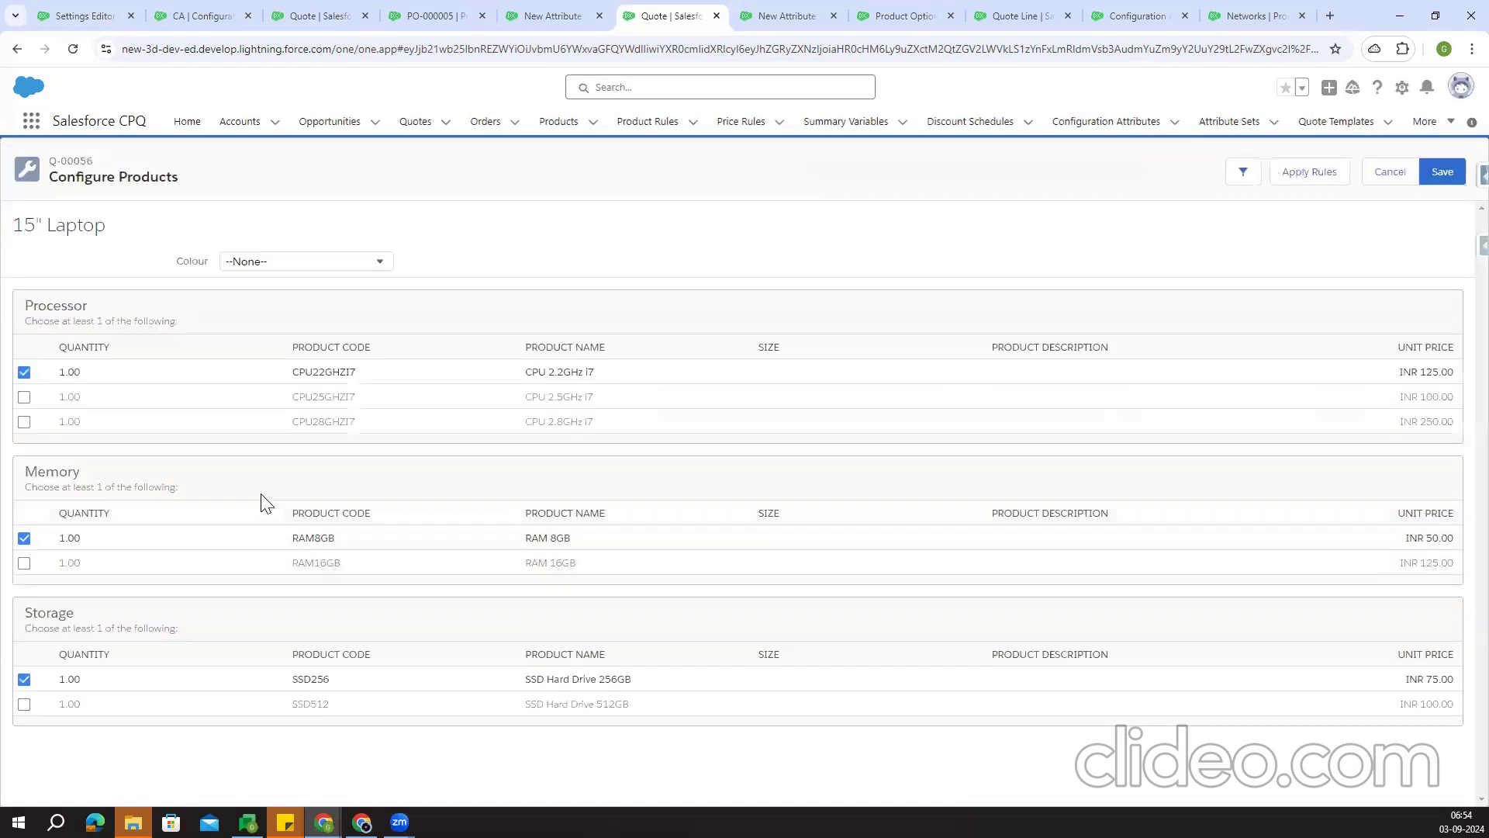
pyautogui.tripleClick(1445, 563)
pyautogui.click(1453, 569)
pyautogui.scroll(5, 1452, 568)
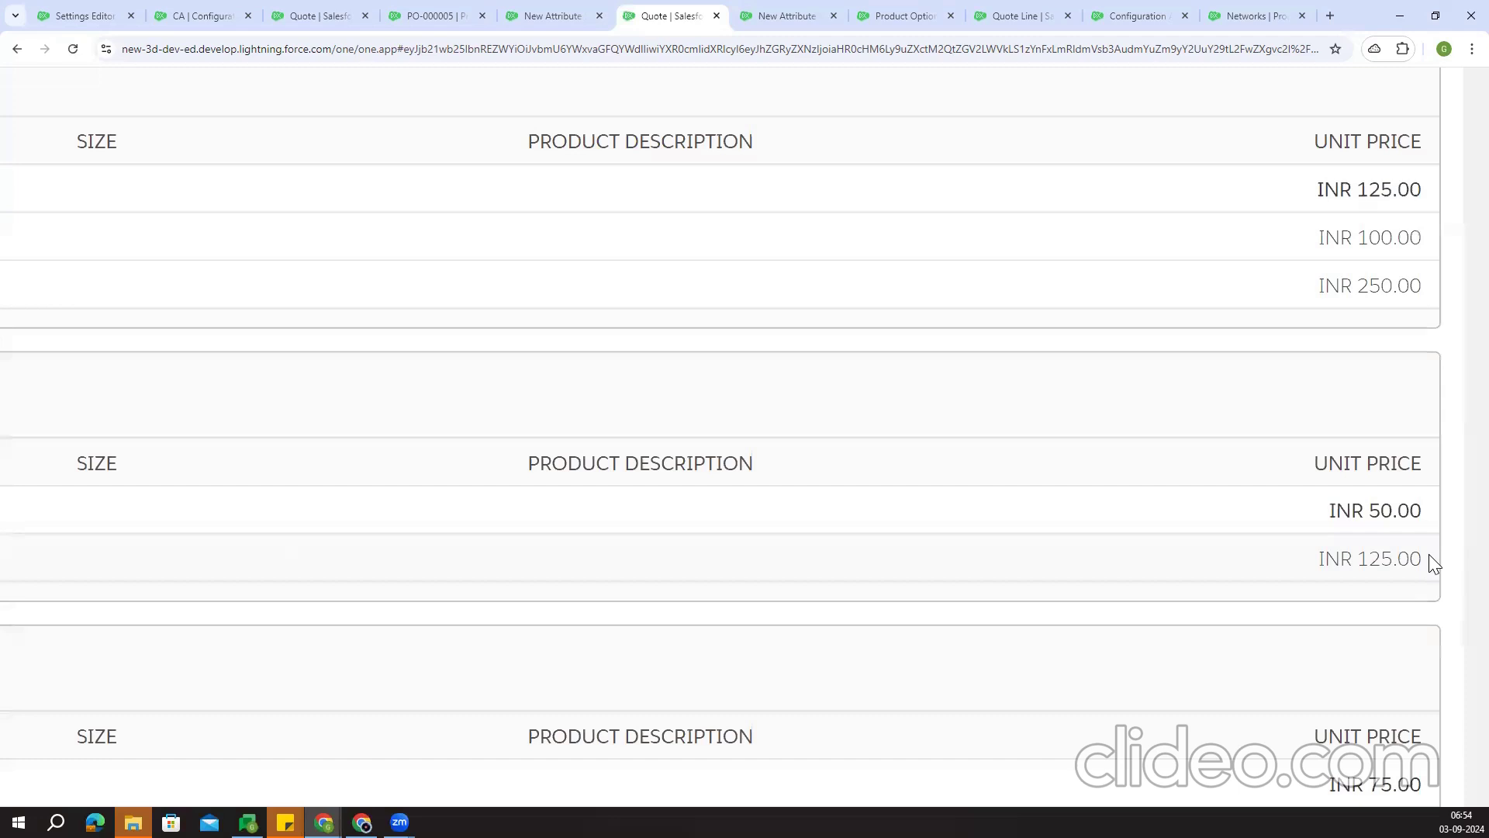
pyautogui.scroll(-5, 1429, 554)
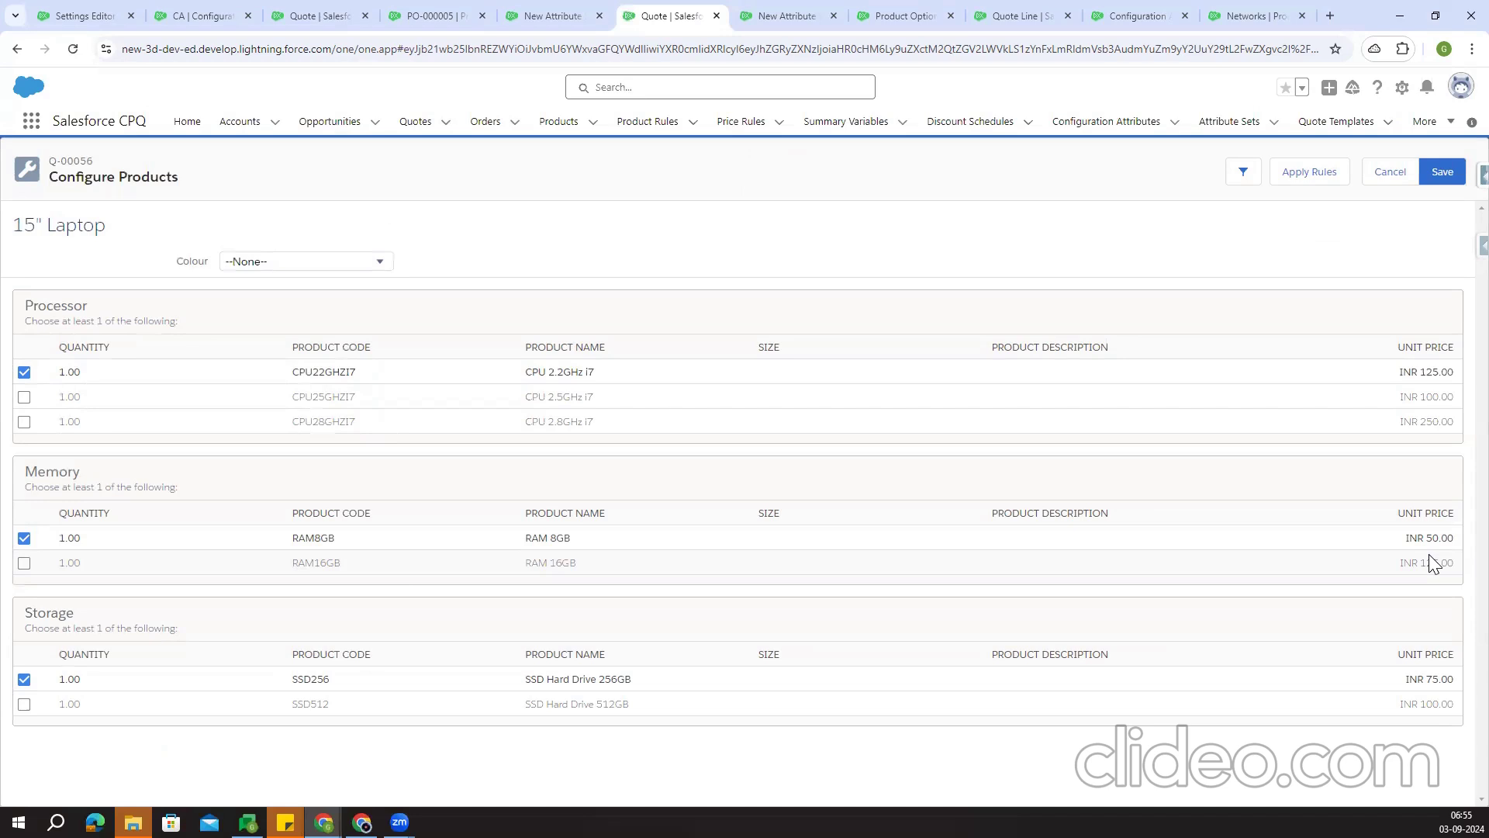
# Turn on Enable Product Option Drawer in the CPQ package's Additional Settings and save the settings
pyautogui.click(82, 16)
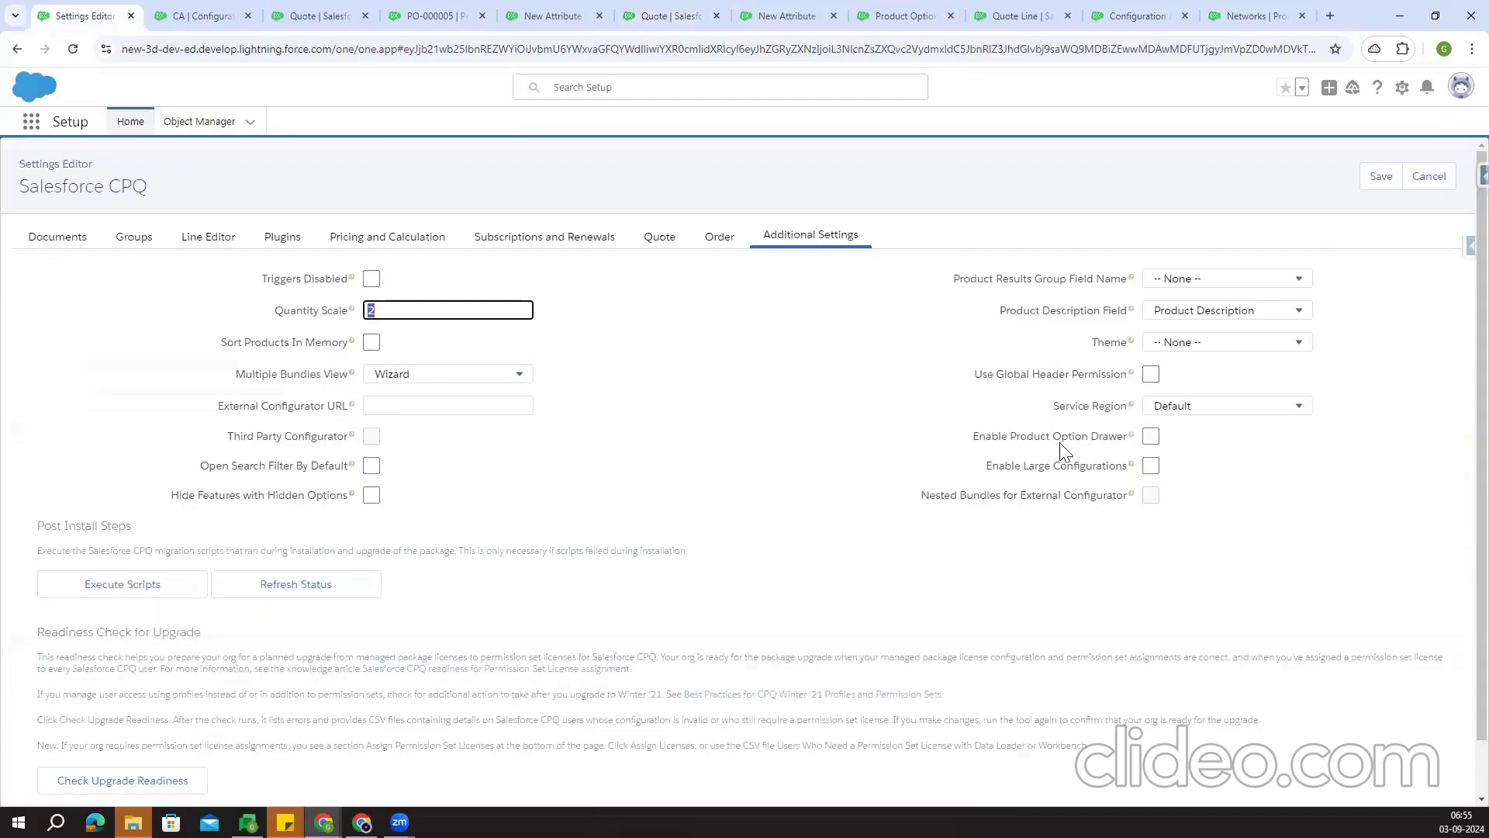
pyautogui.click(1150, 436)
pyautogui.moveTo(971, 438); pyautogui.dragTo(1131, 440)
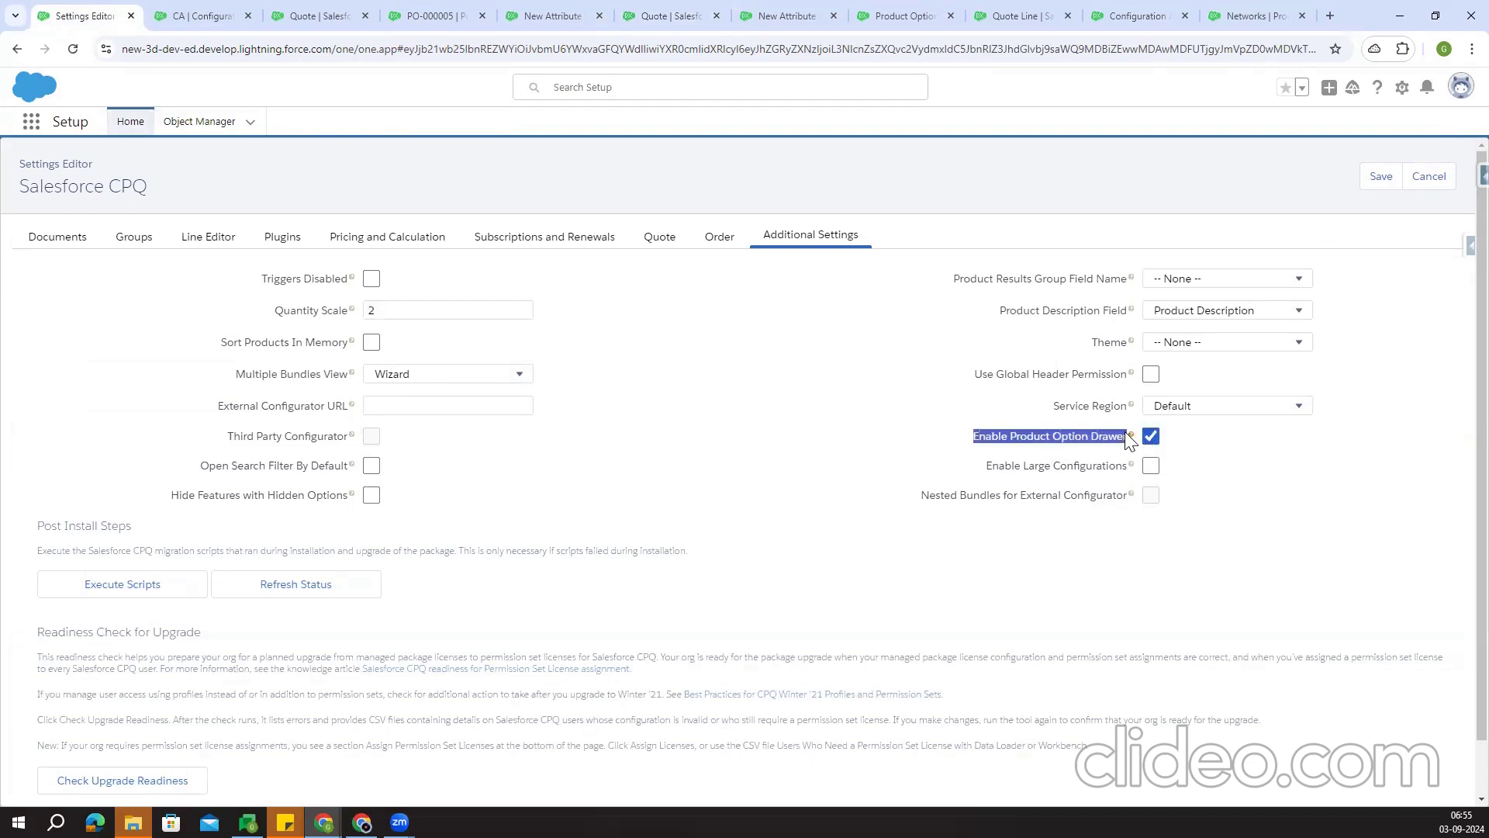
pyautogui.click(1152, 207)
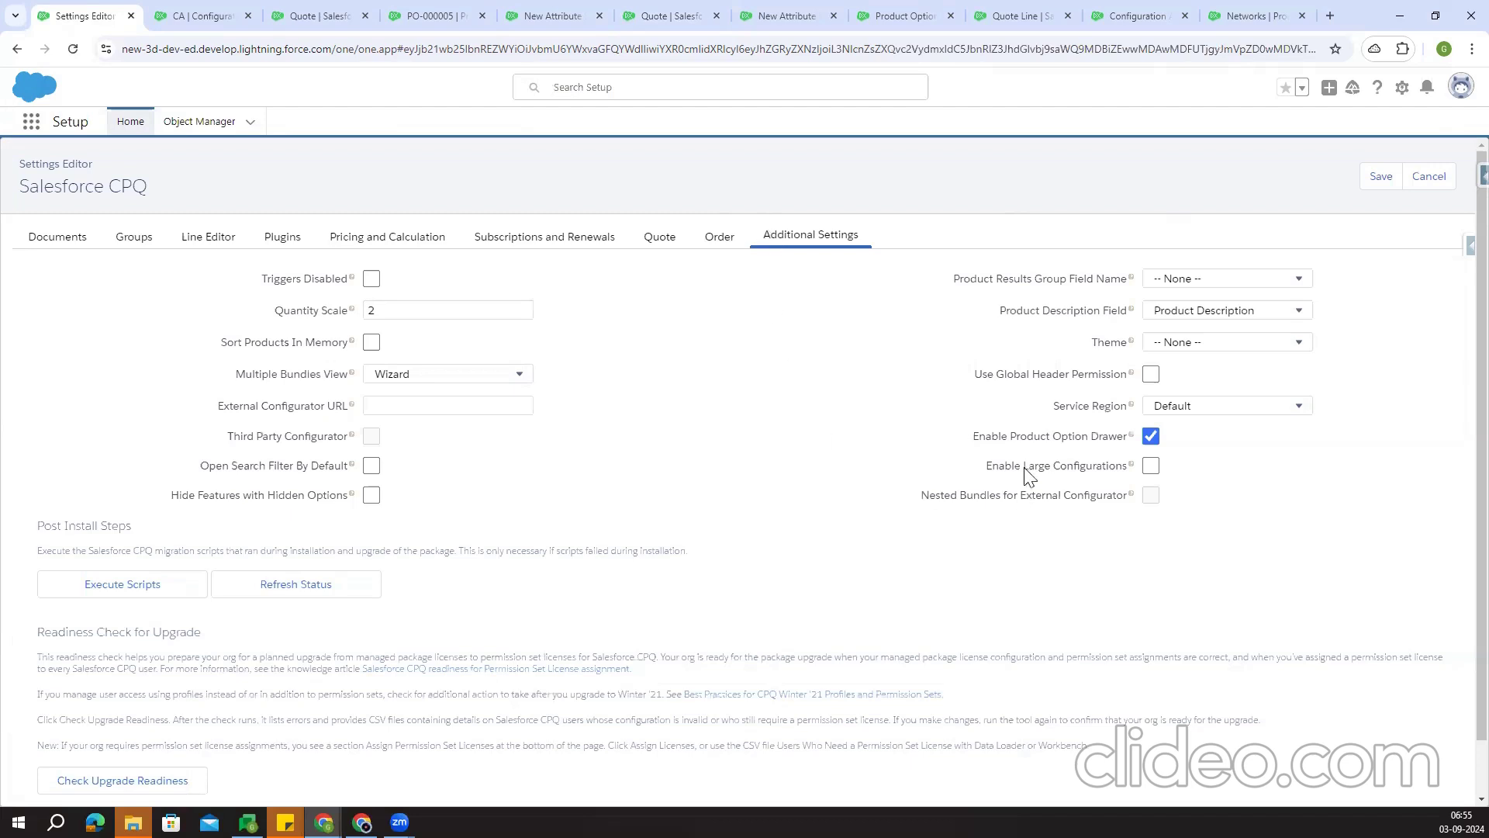
pyautogui.moveTo(969, 443); pyautogui.dragTo(1124, 448)
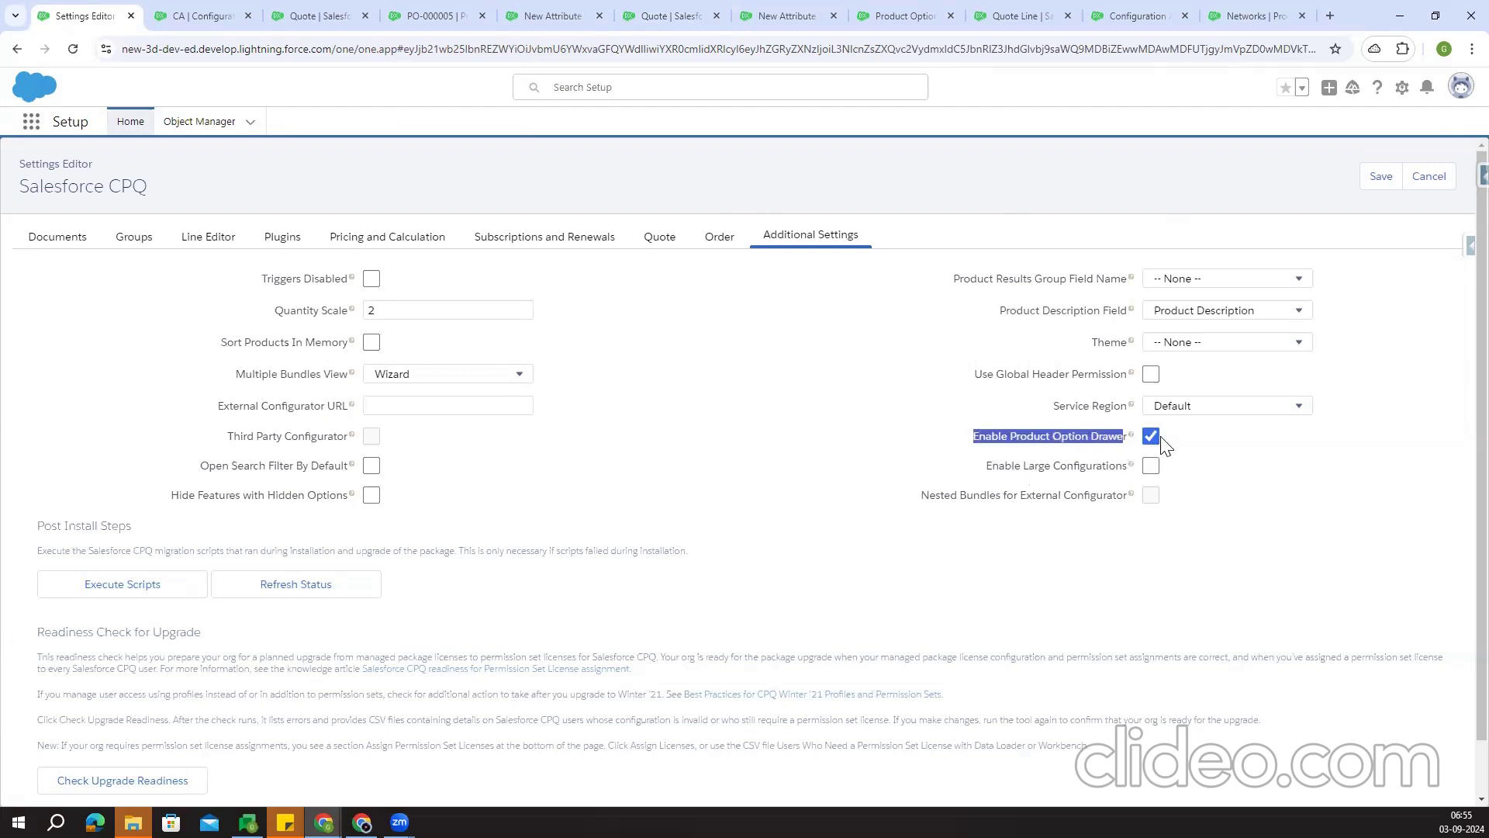
pyautogui.click(1066, 239)
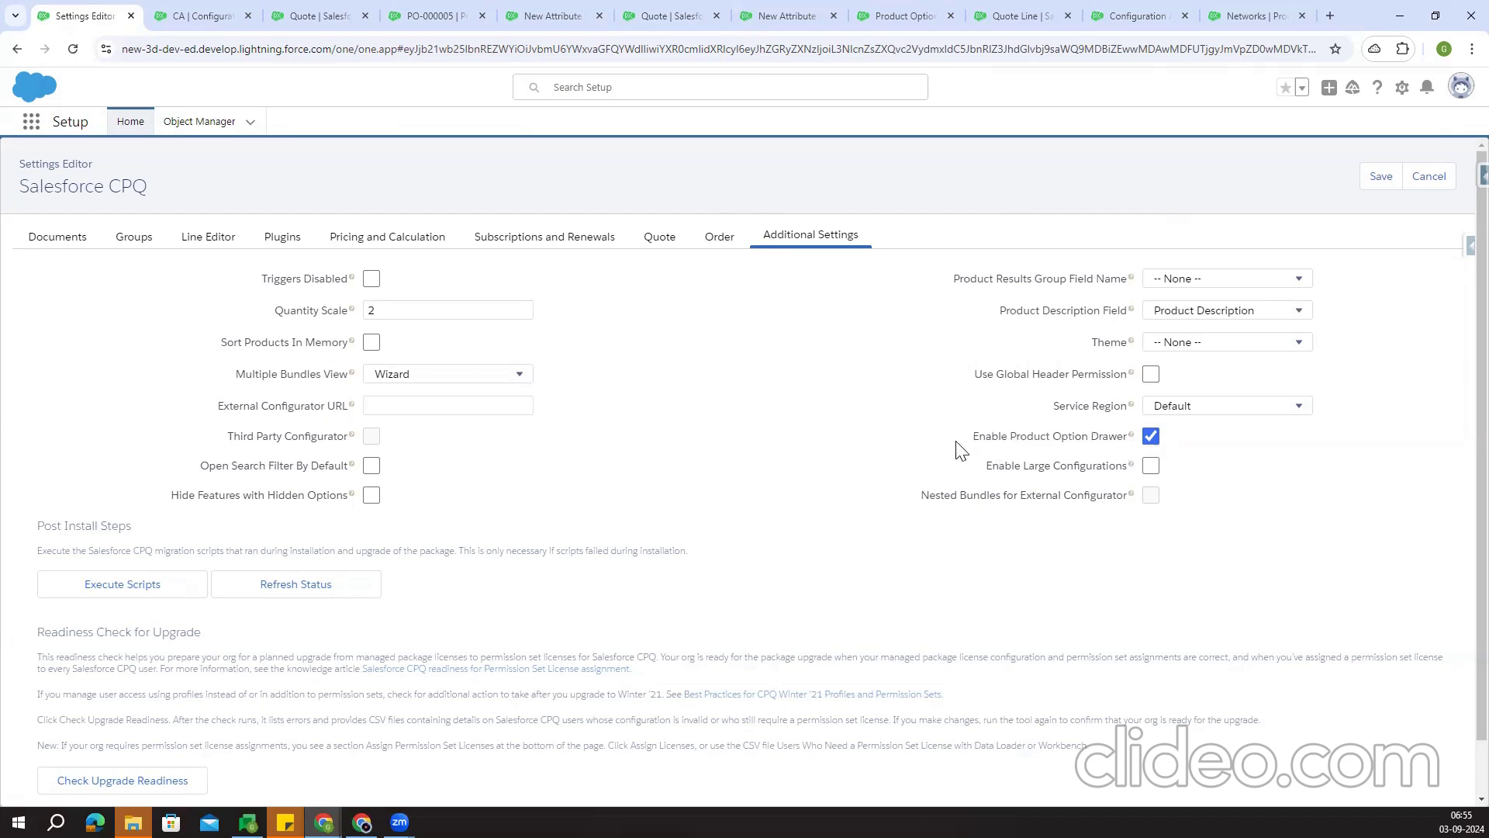
pyautogui.moveTo(956, 443); pyautogui.dragTo(1175, 455)
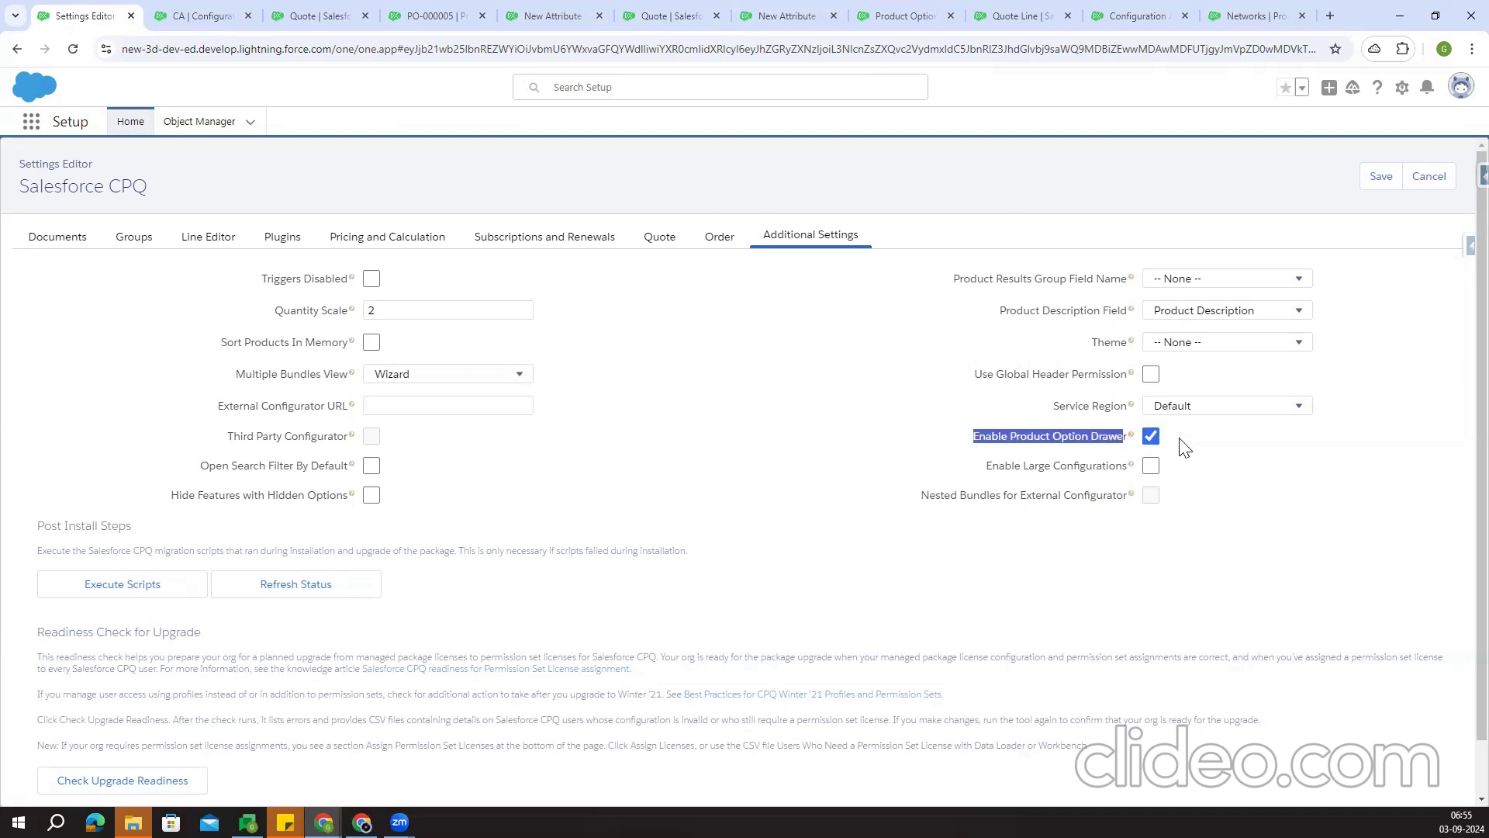
pyautogui.click(1184, 447)
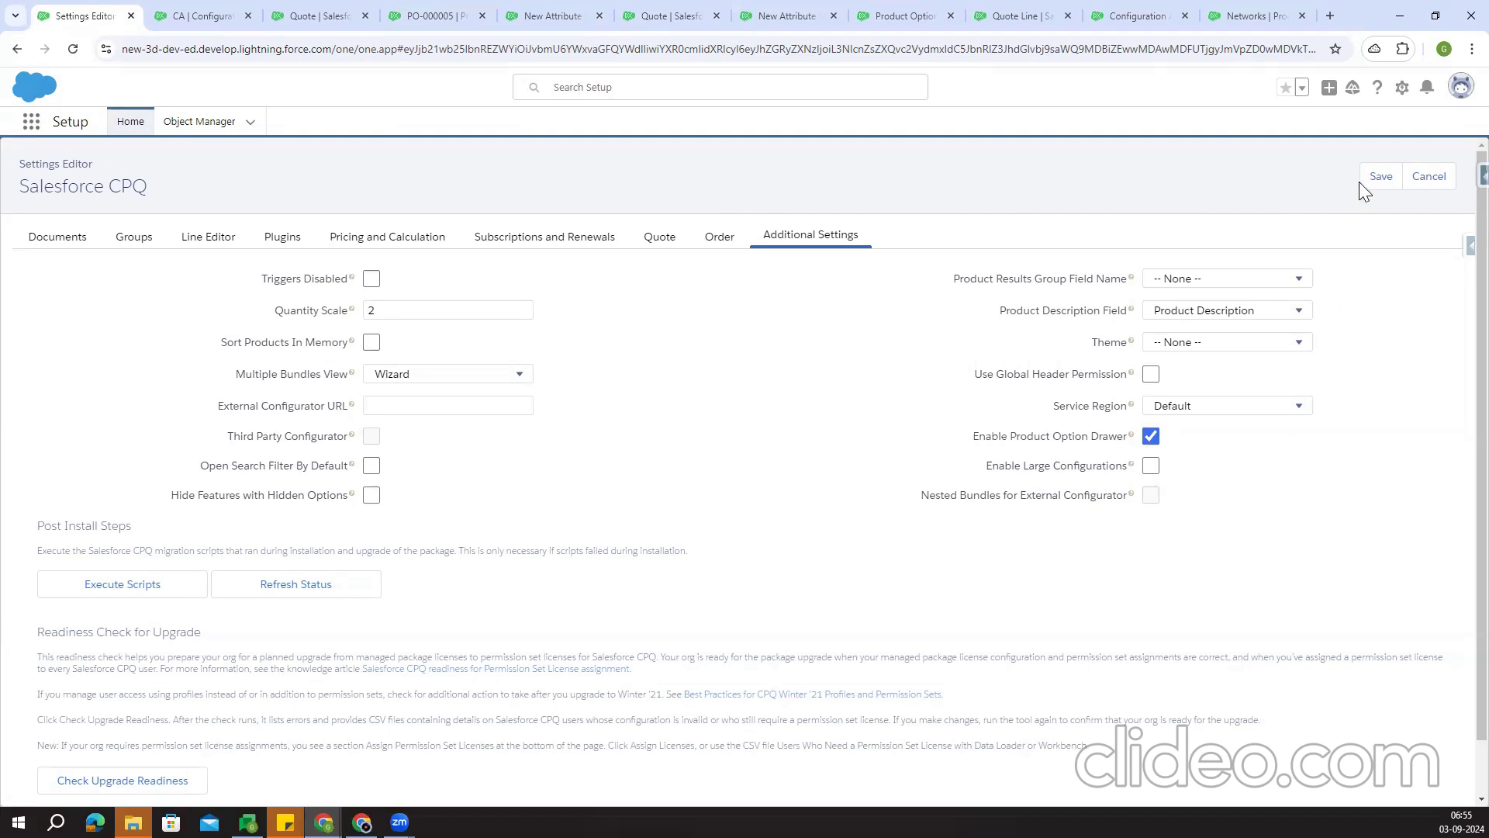
pyautogui.click(1378, 178)
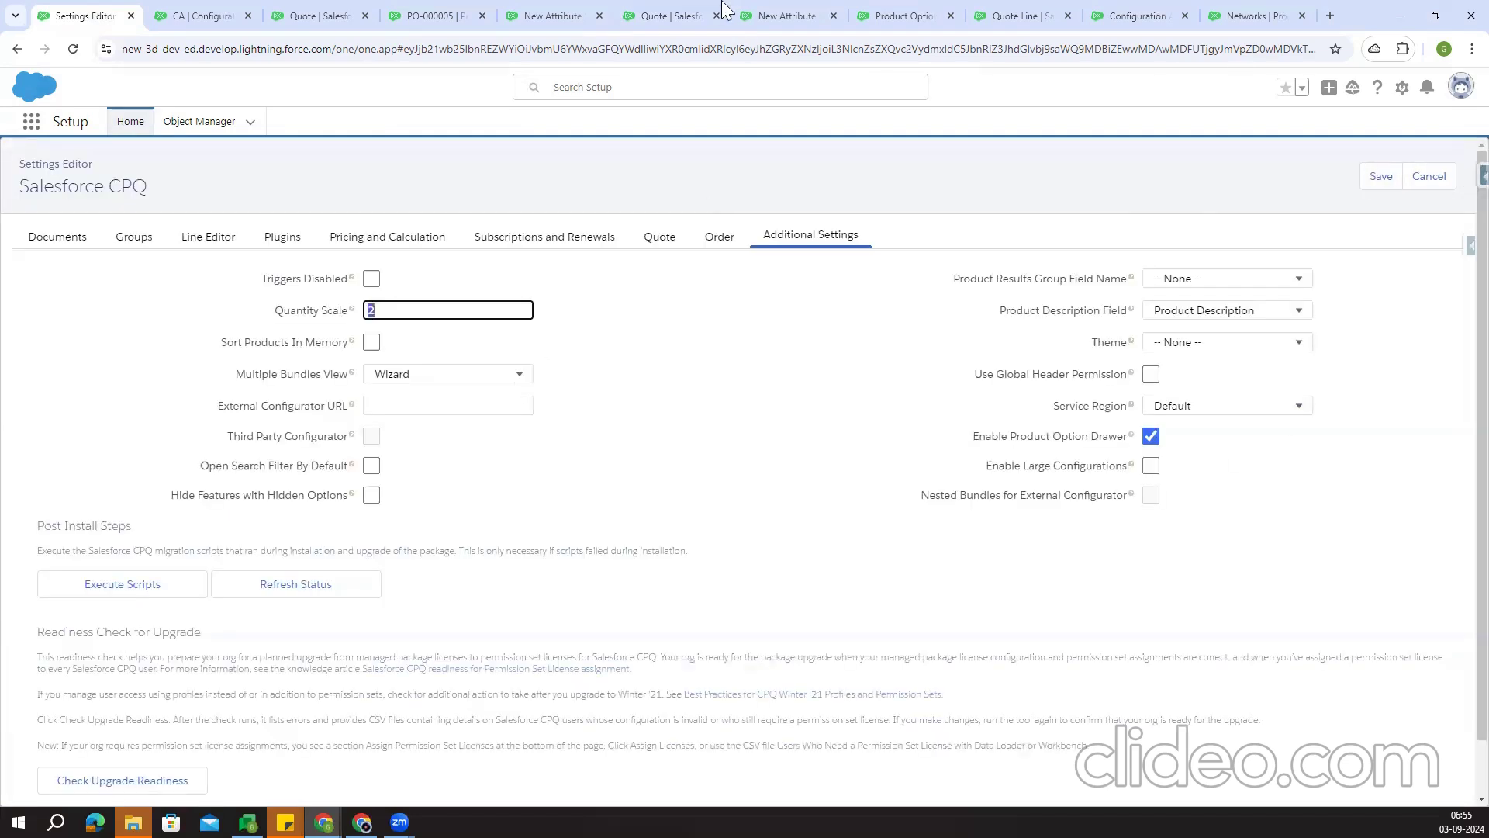
# Reopen the 15" Laptop's configuration in the quote through a search for "15" and expand the RAM 16GB option's Region attribute
pyautogui.click(680, 6)
pyautogui.click(1376, 171)
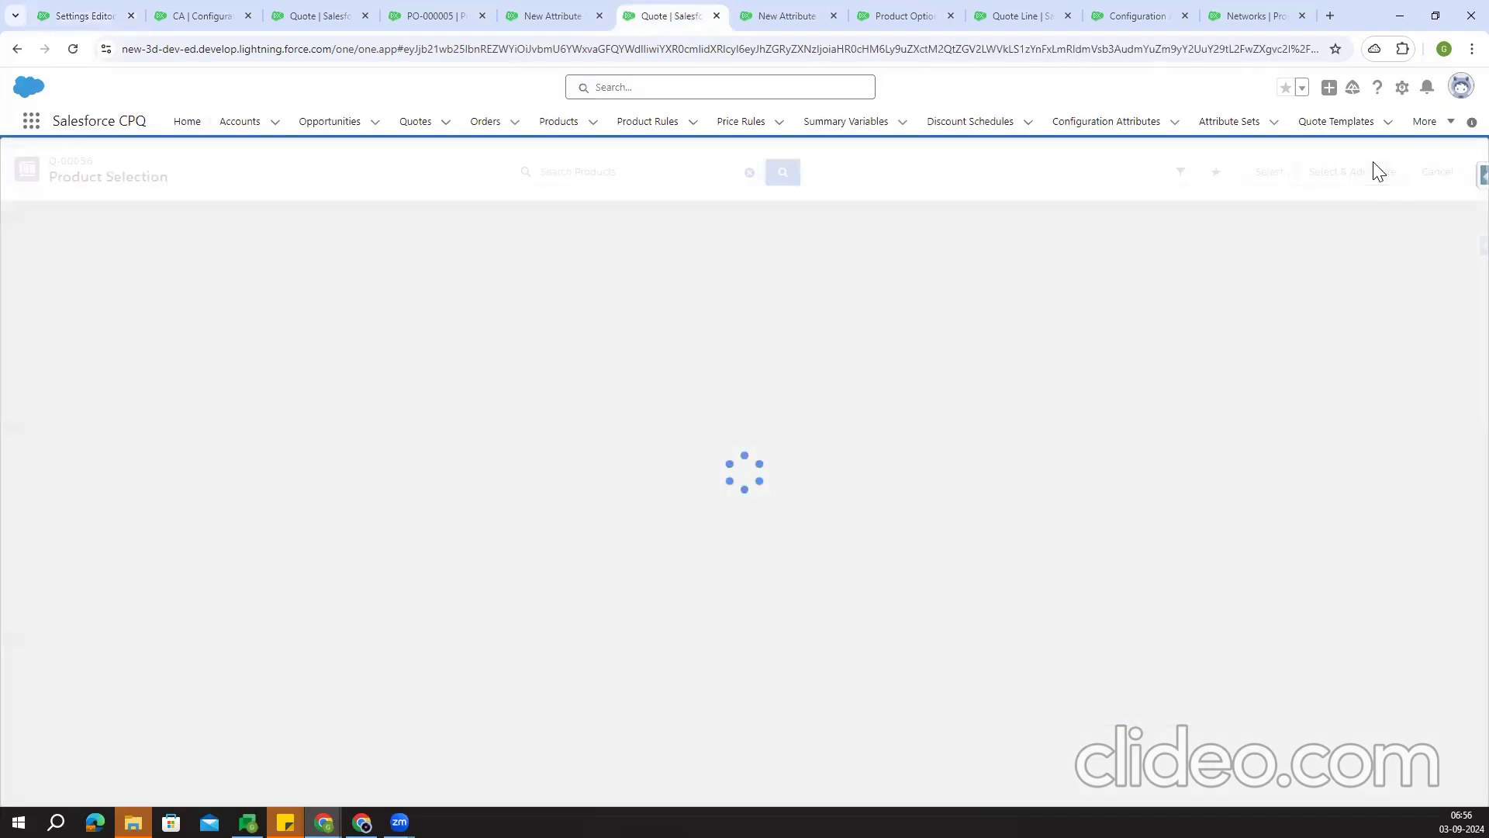
pyautogui.write('15')
pyautogui.press('Return')
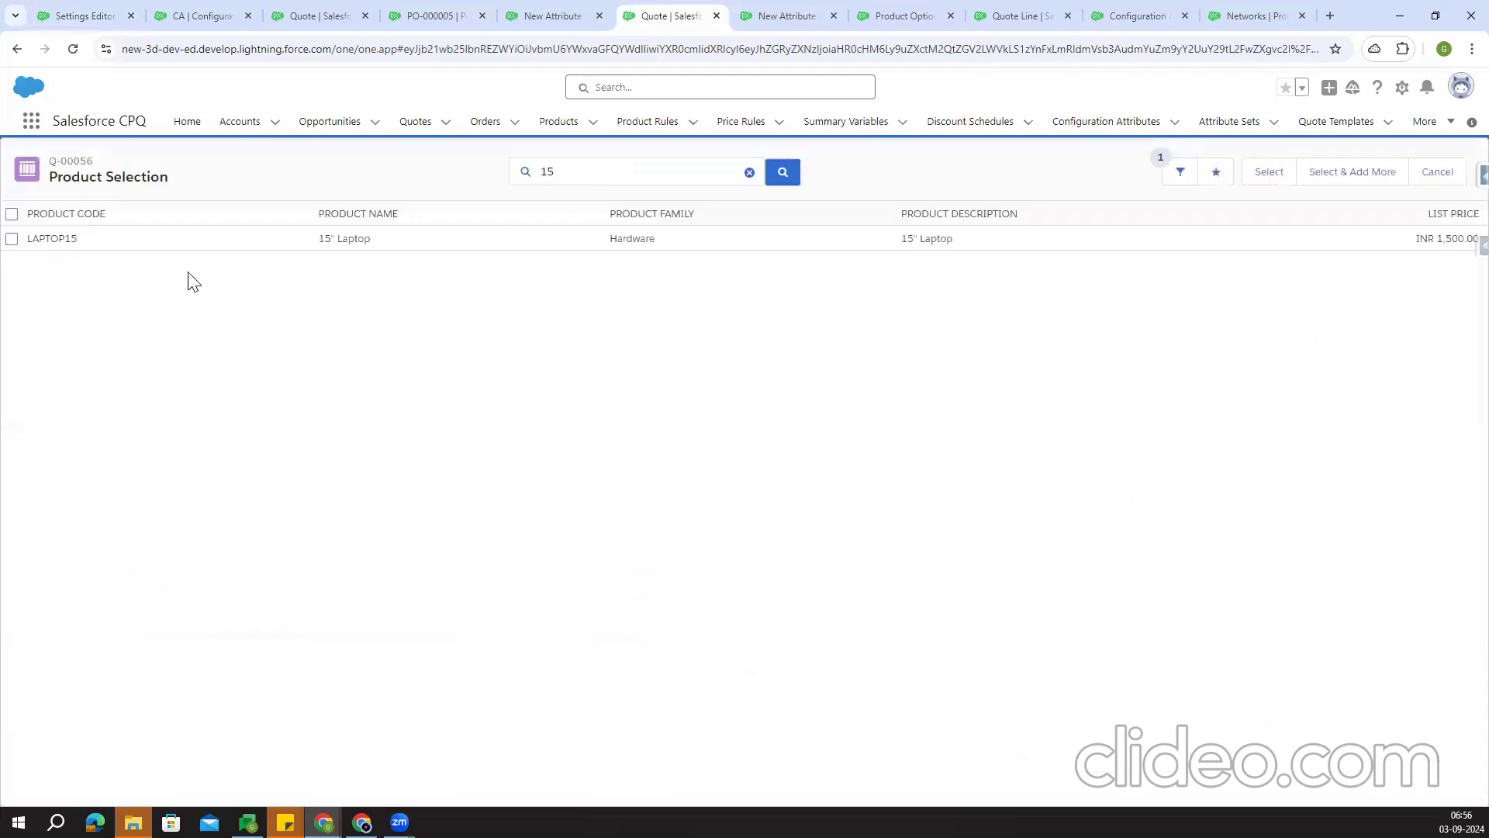
pyautogui.click(12, 239)
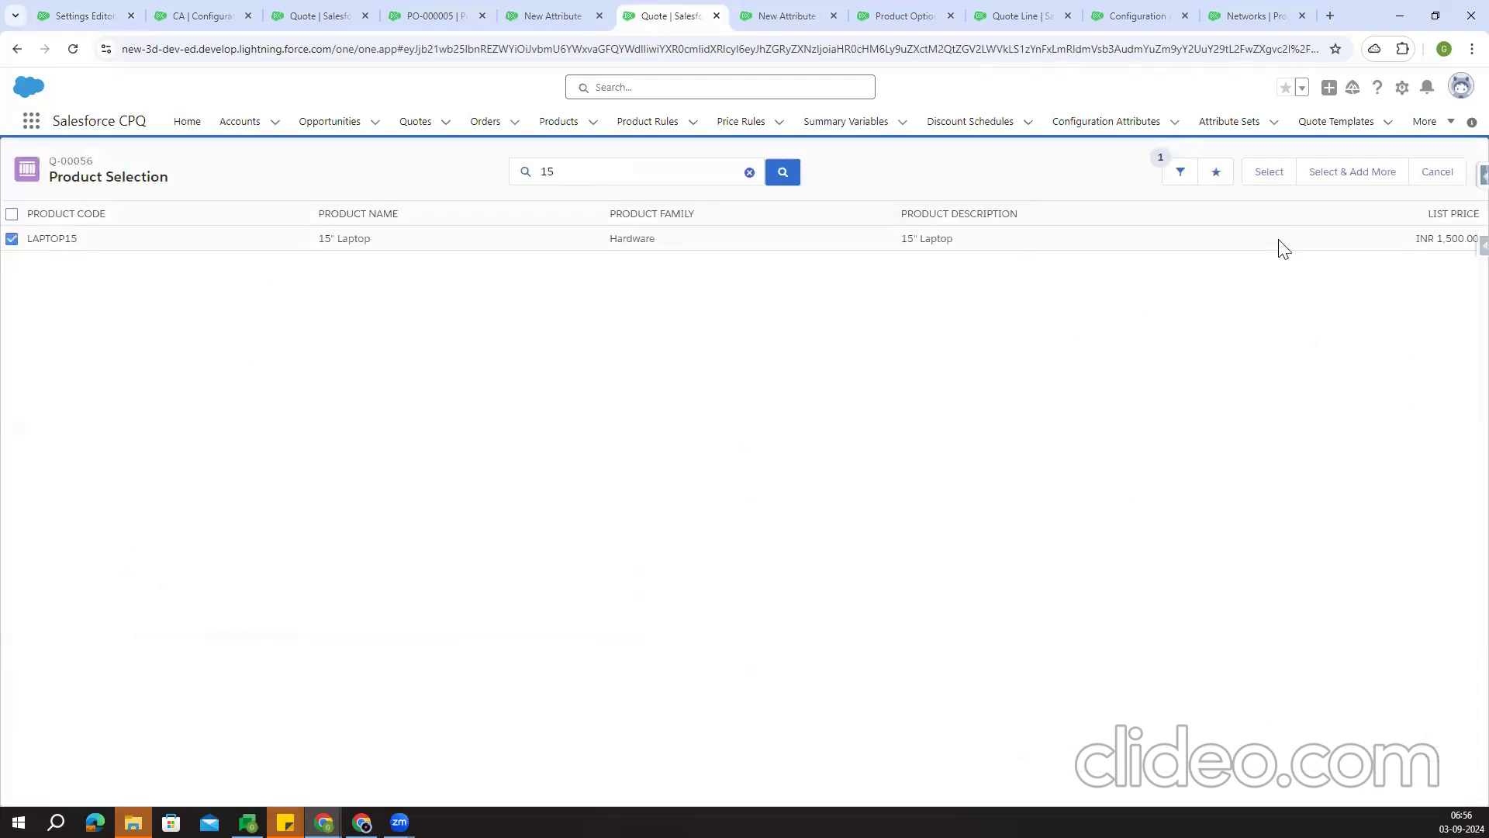
pyautogui.click(1275, 179)
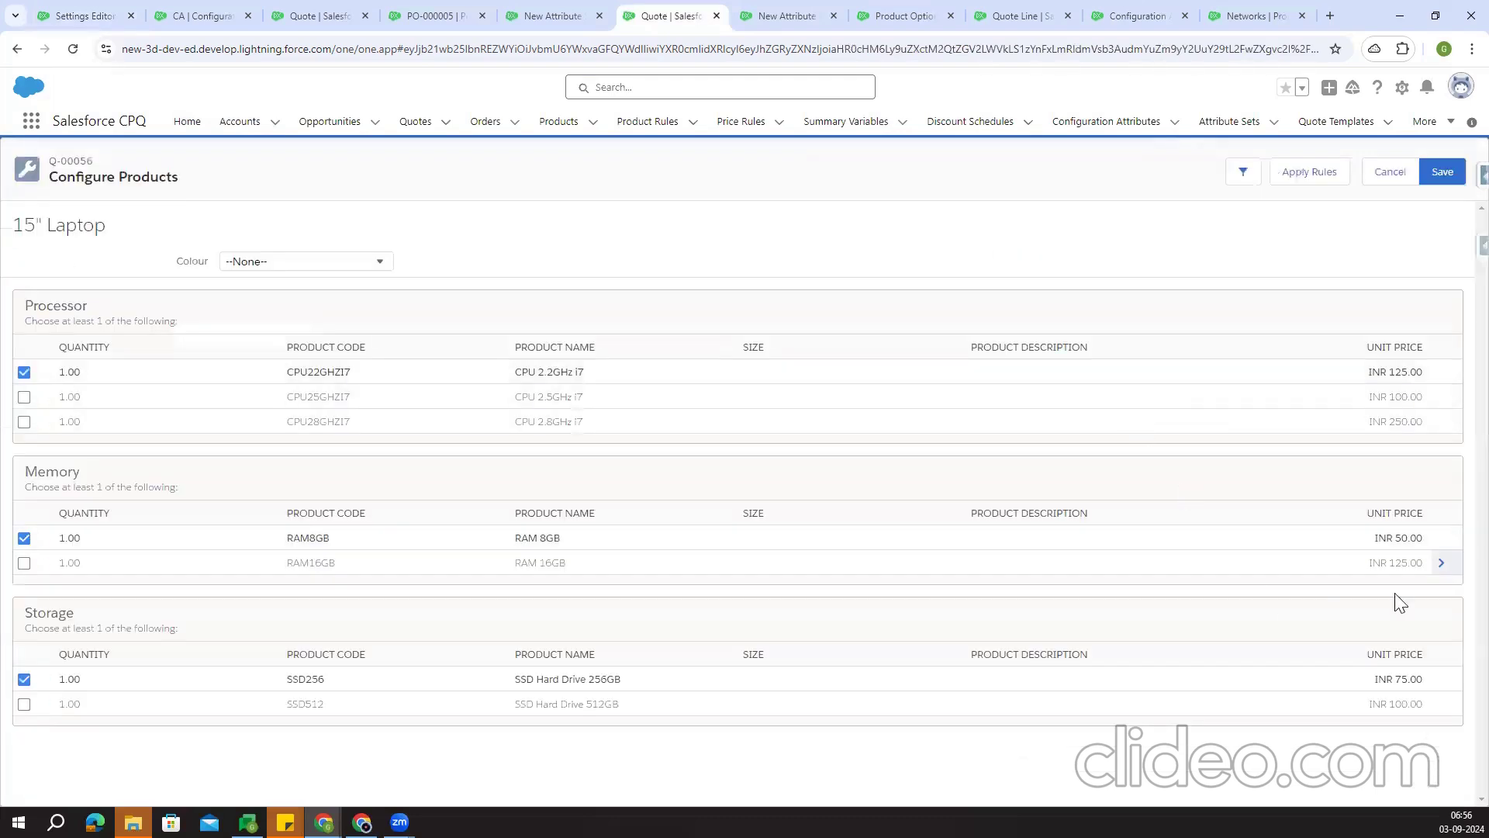
pyautogui.click(1443, 563)
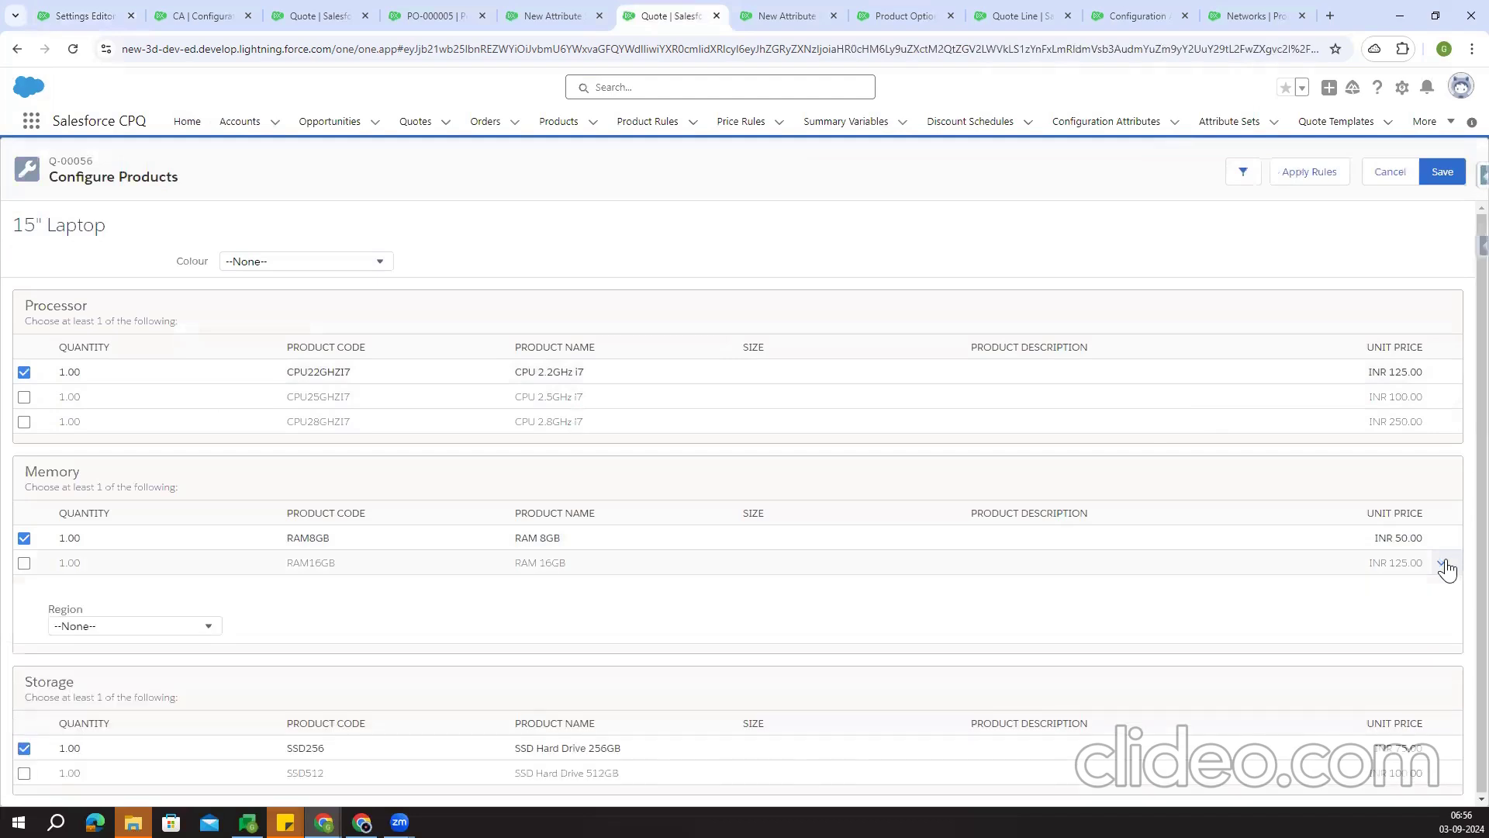
# Replace RAM 8GB with RAM 16GB in the Memory selection and view the choices of its Region attribute
pyautogui.click(24, 562)
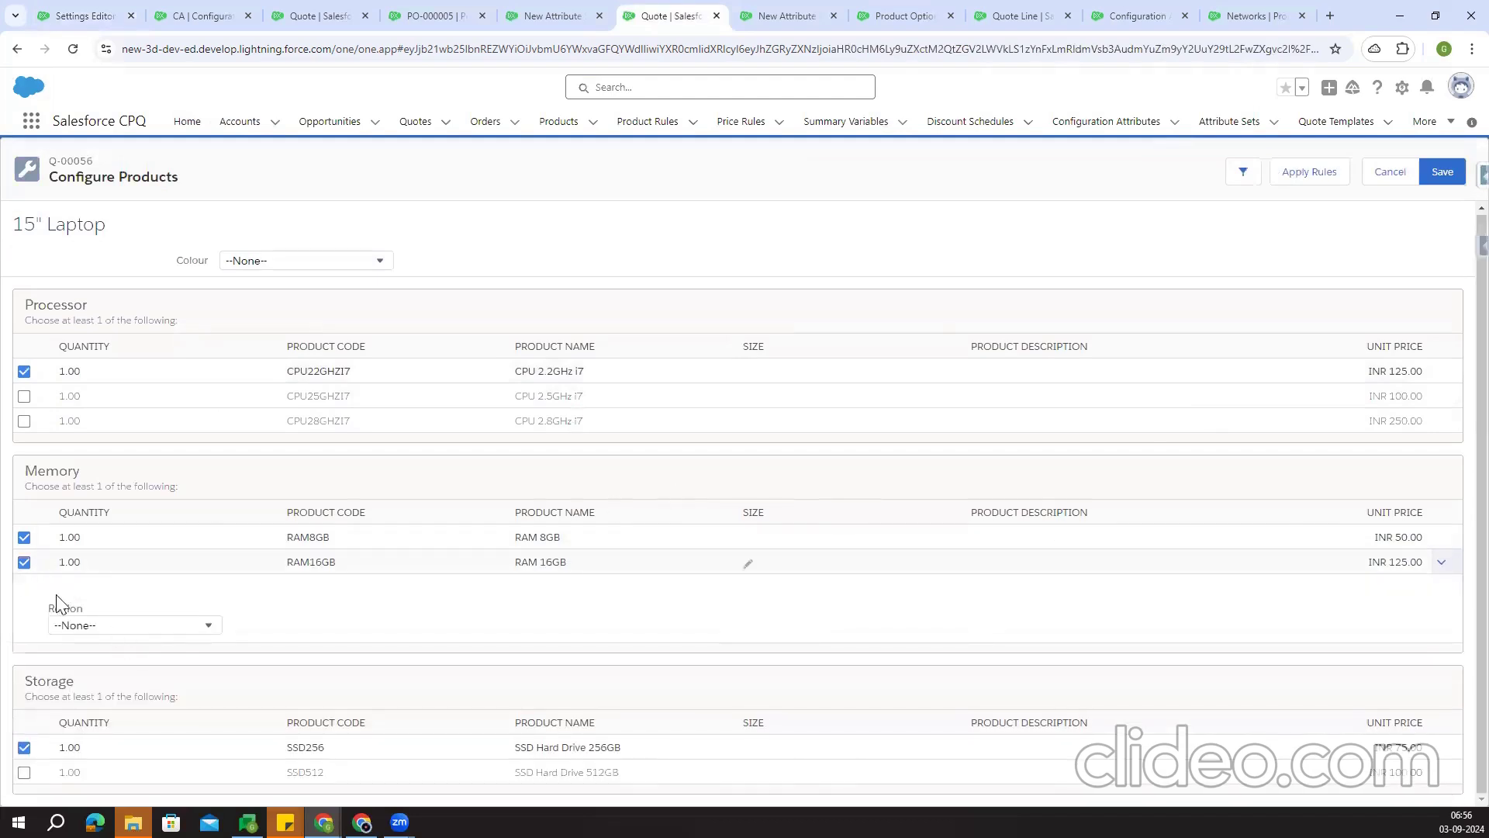
pyautogui.click(26, 538)
pyautogui.click(115, 622)
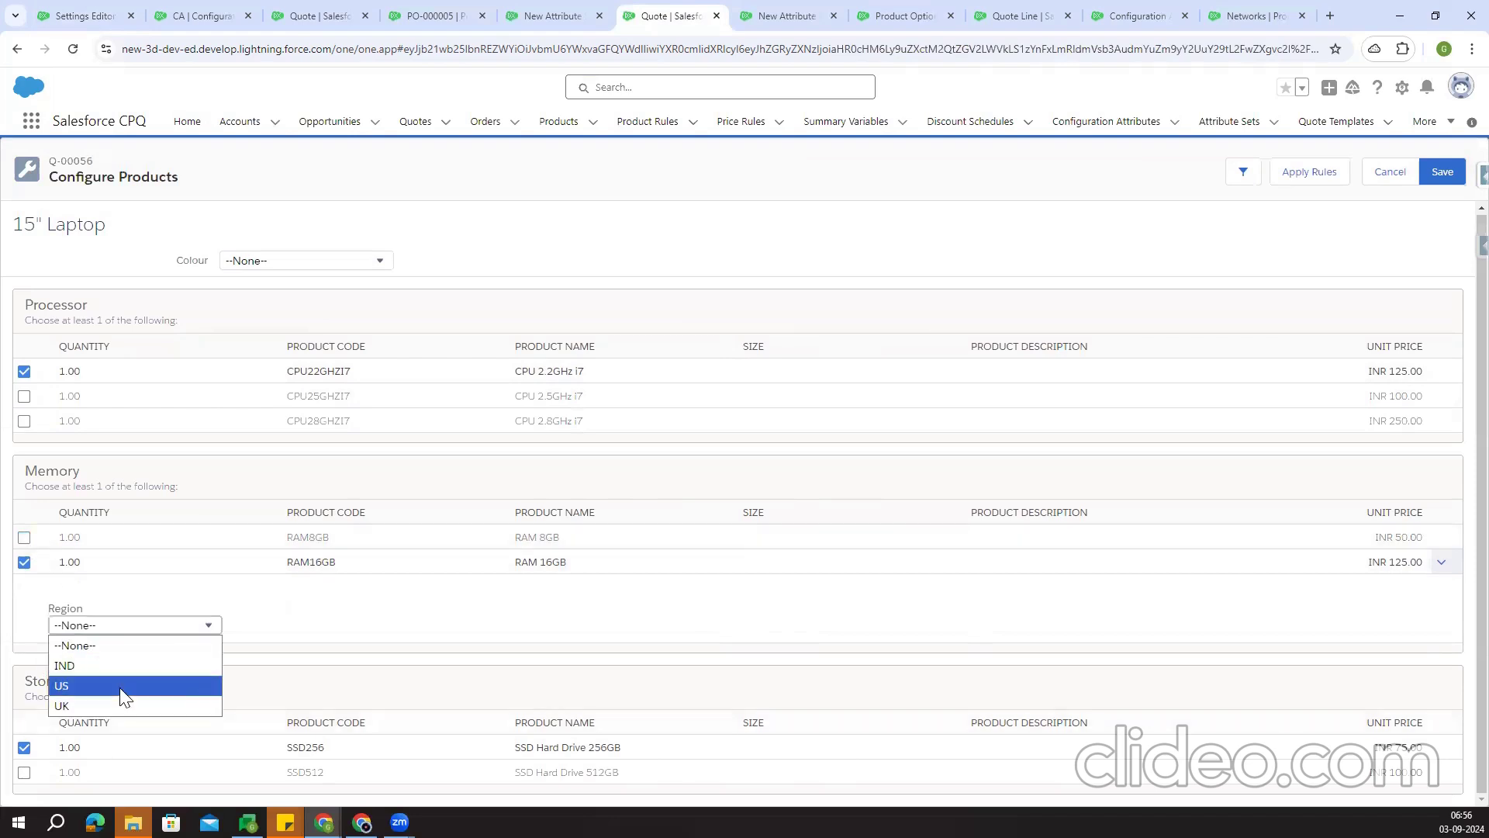
pyautogui.click(260, 631)
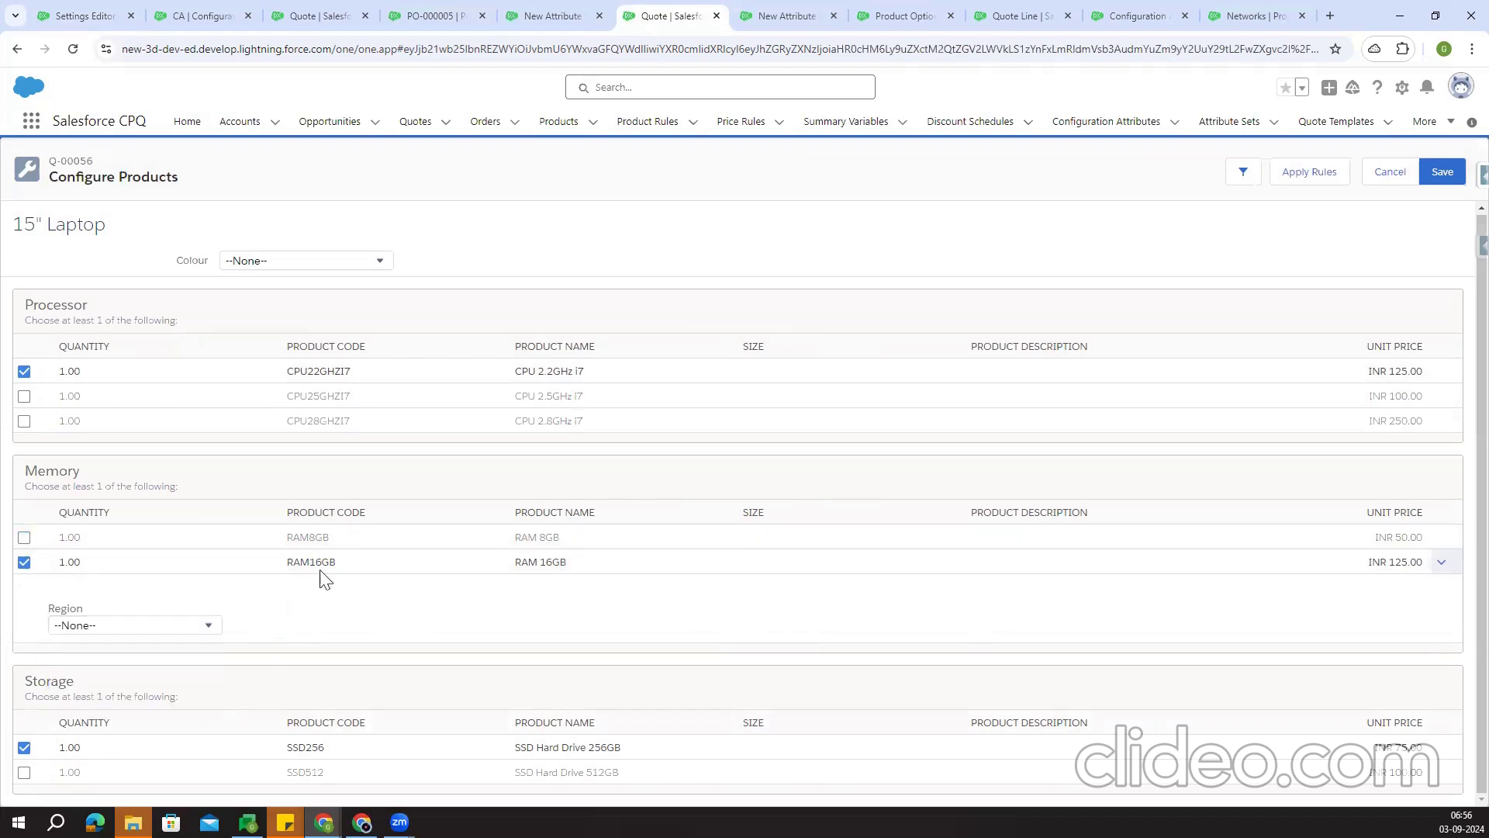
# View the laptop's Colour choices and set the Size of the CPU 2.2GHz i7 option to S
pyautogui.moveTo(287, 563); pyautogui.dragTo(342, 567)
pyautogui.click(322, 259)
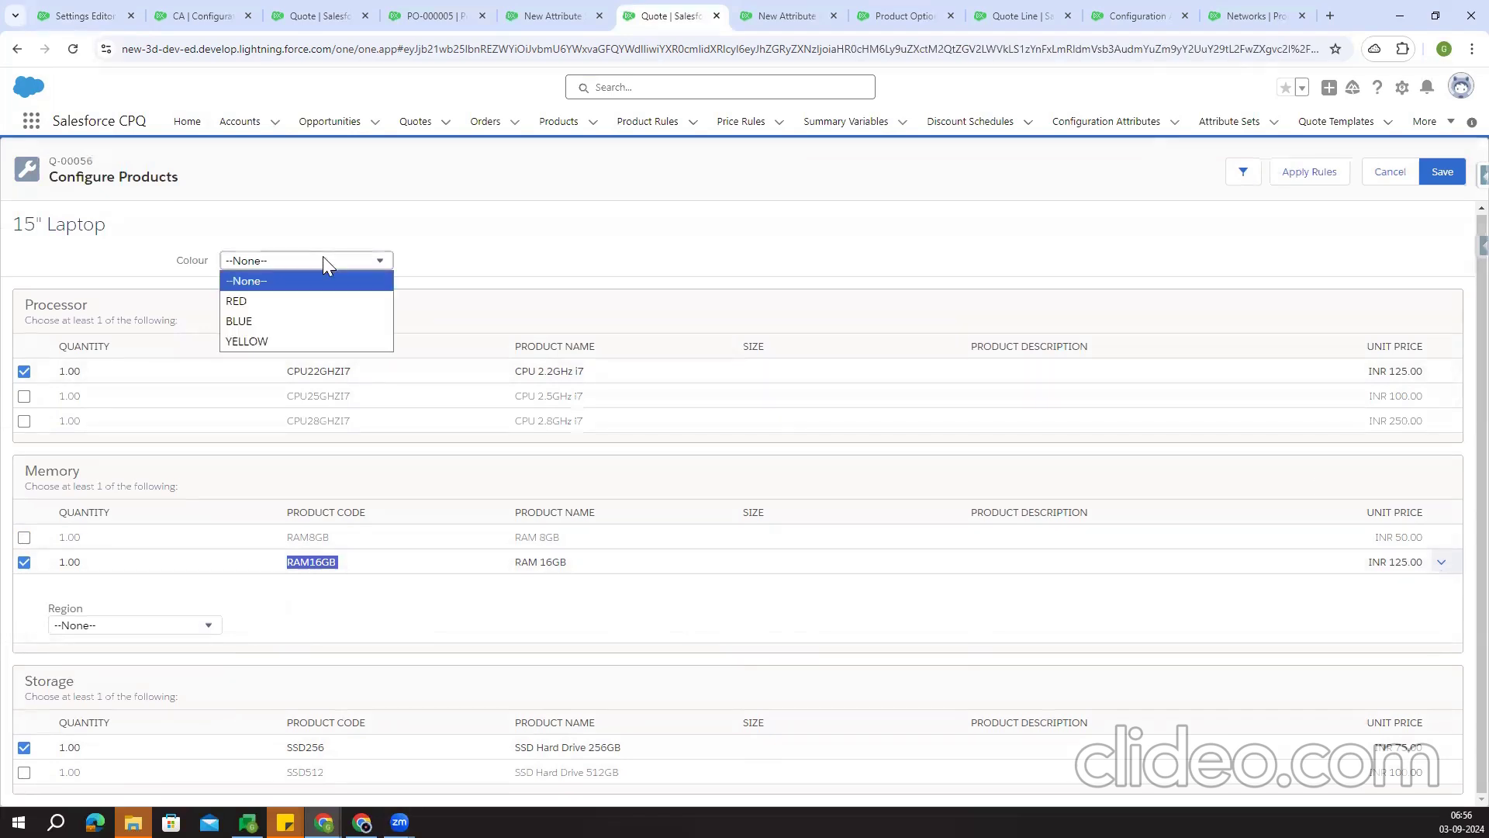
pyautogui.click(766, 369)
pyautogui.click(759, 372)
pyautogui.click(764, 412)
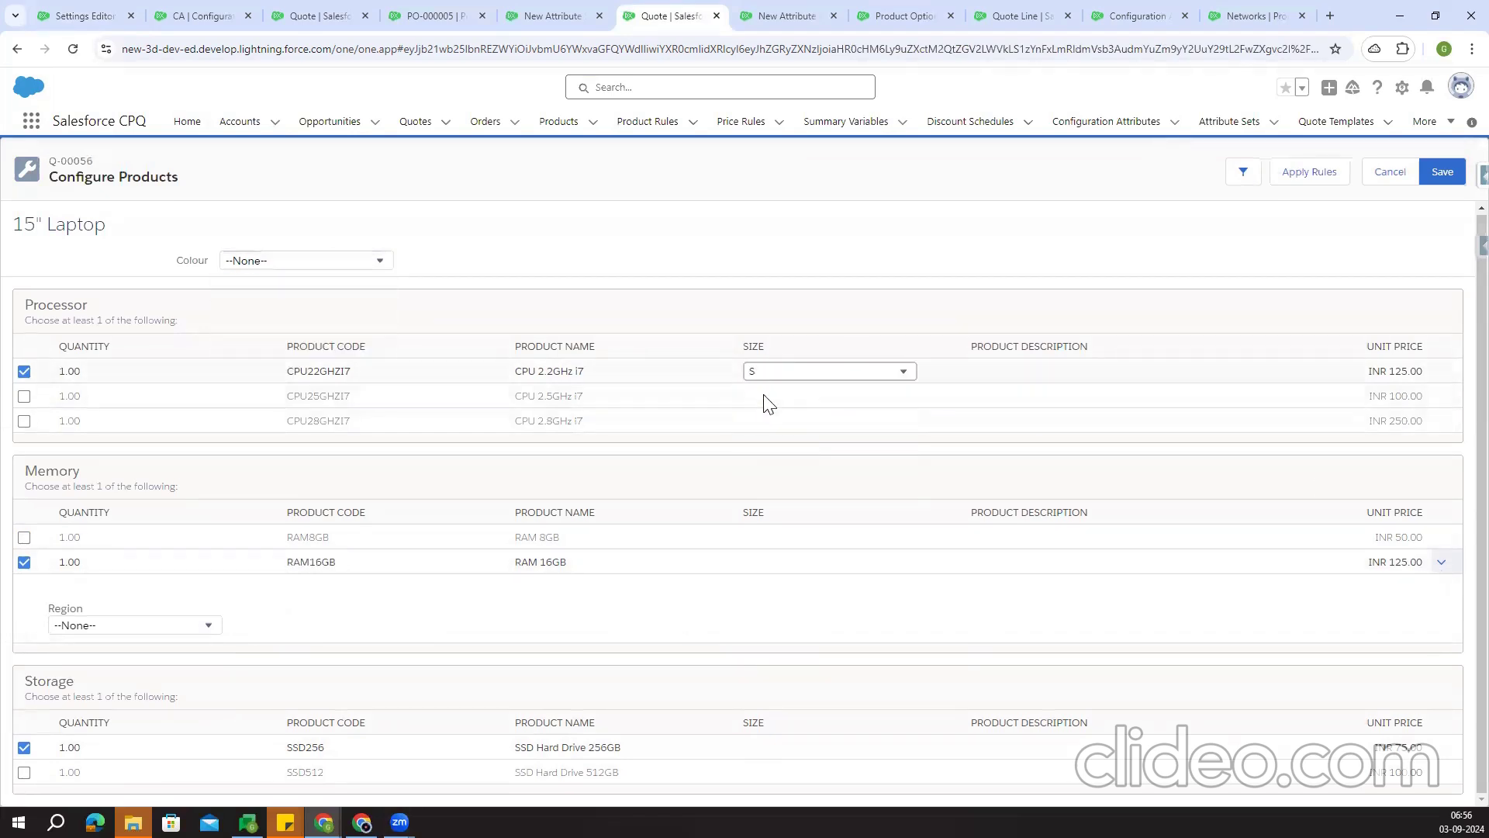
# Compare the choices of RAM 16GB's Region attribute with those of the laptop's Colour attribute
pyautogui.click(142, 625)
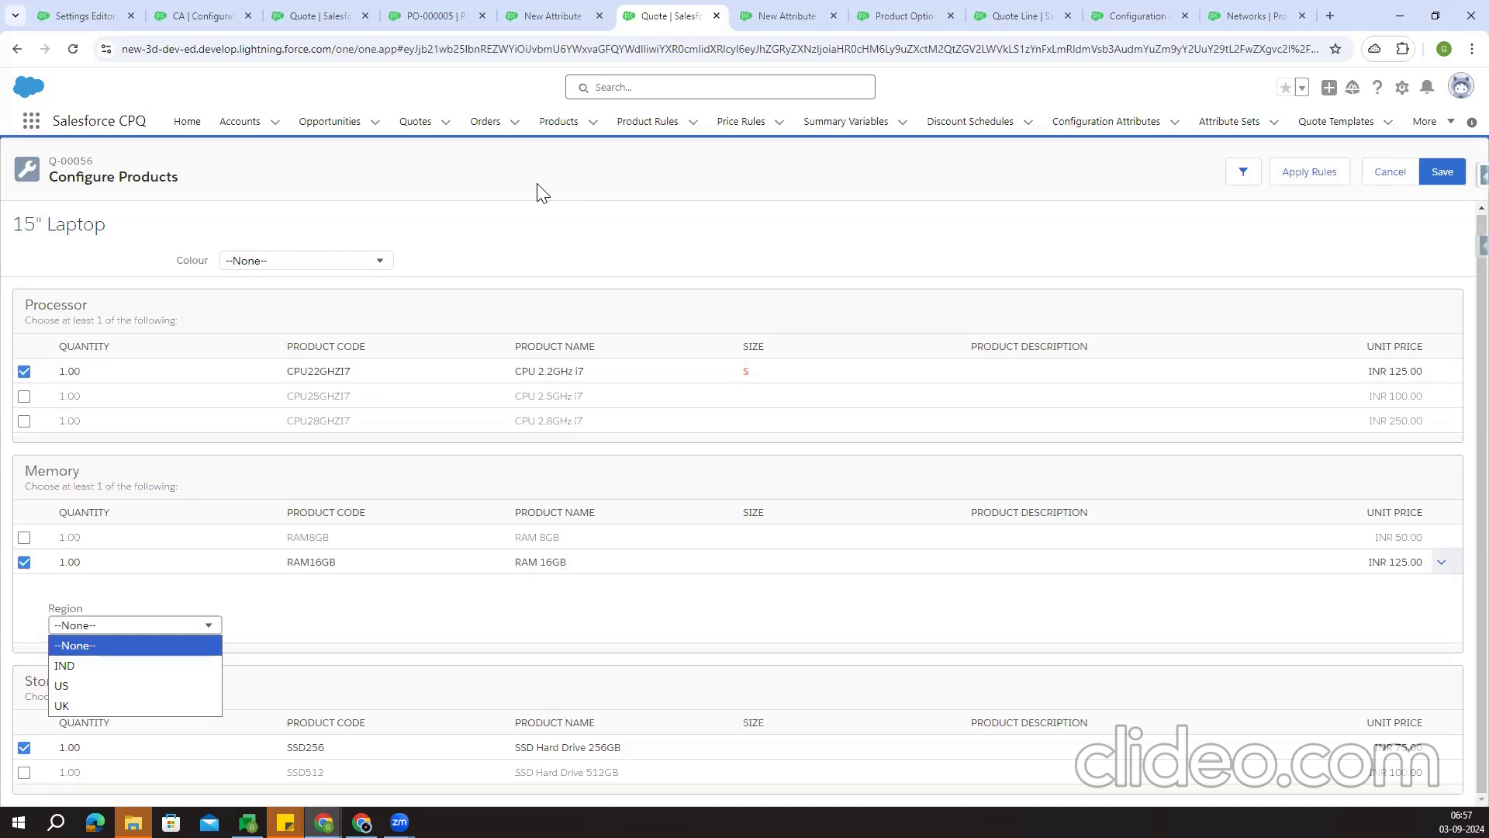
pyautogui.click(316, 262)
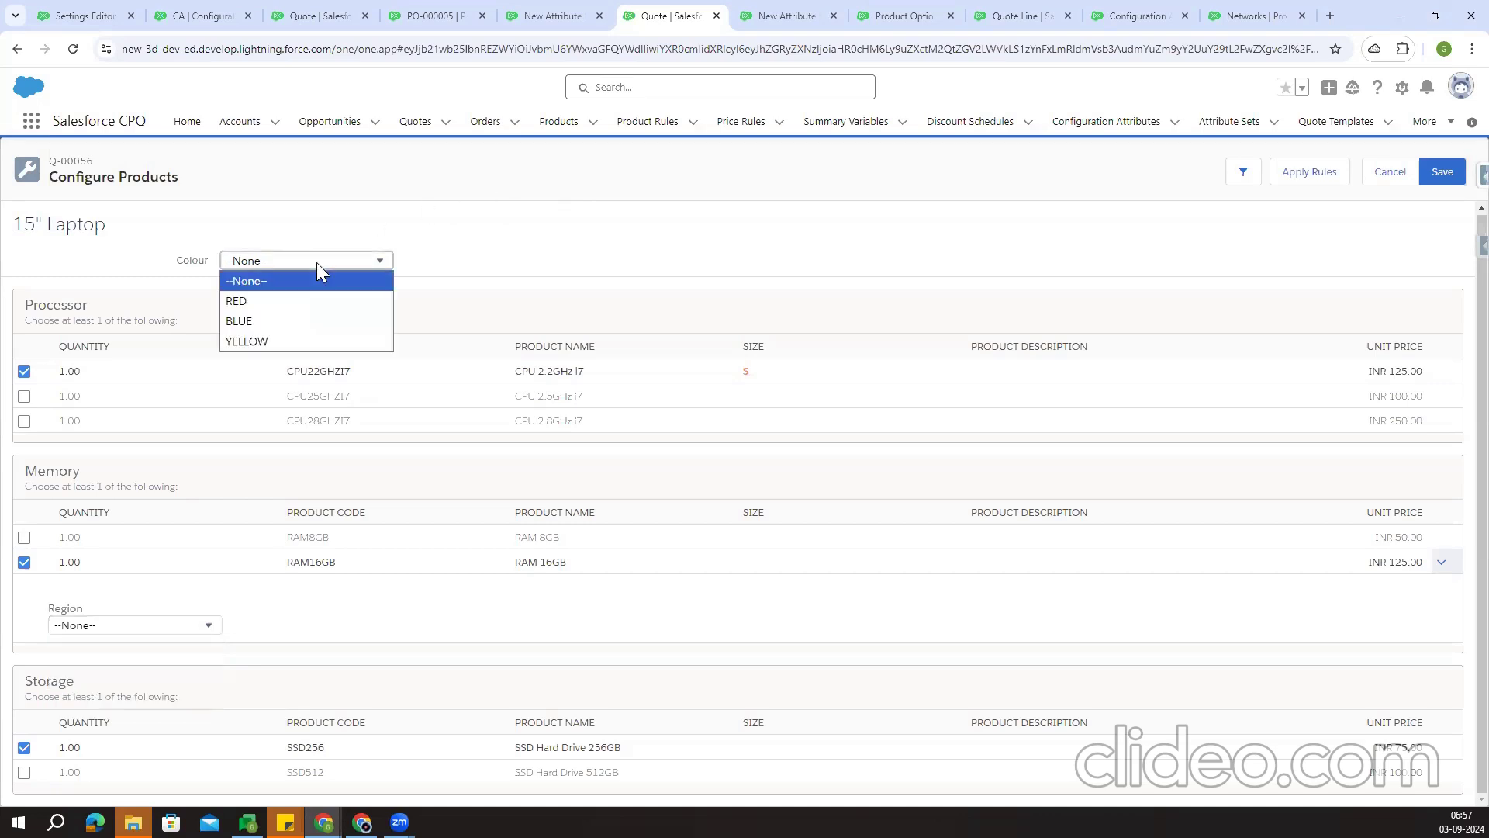
pyautogui.click(143, 628)
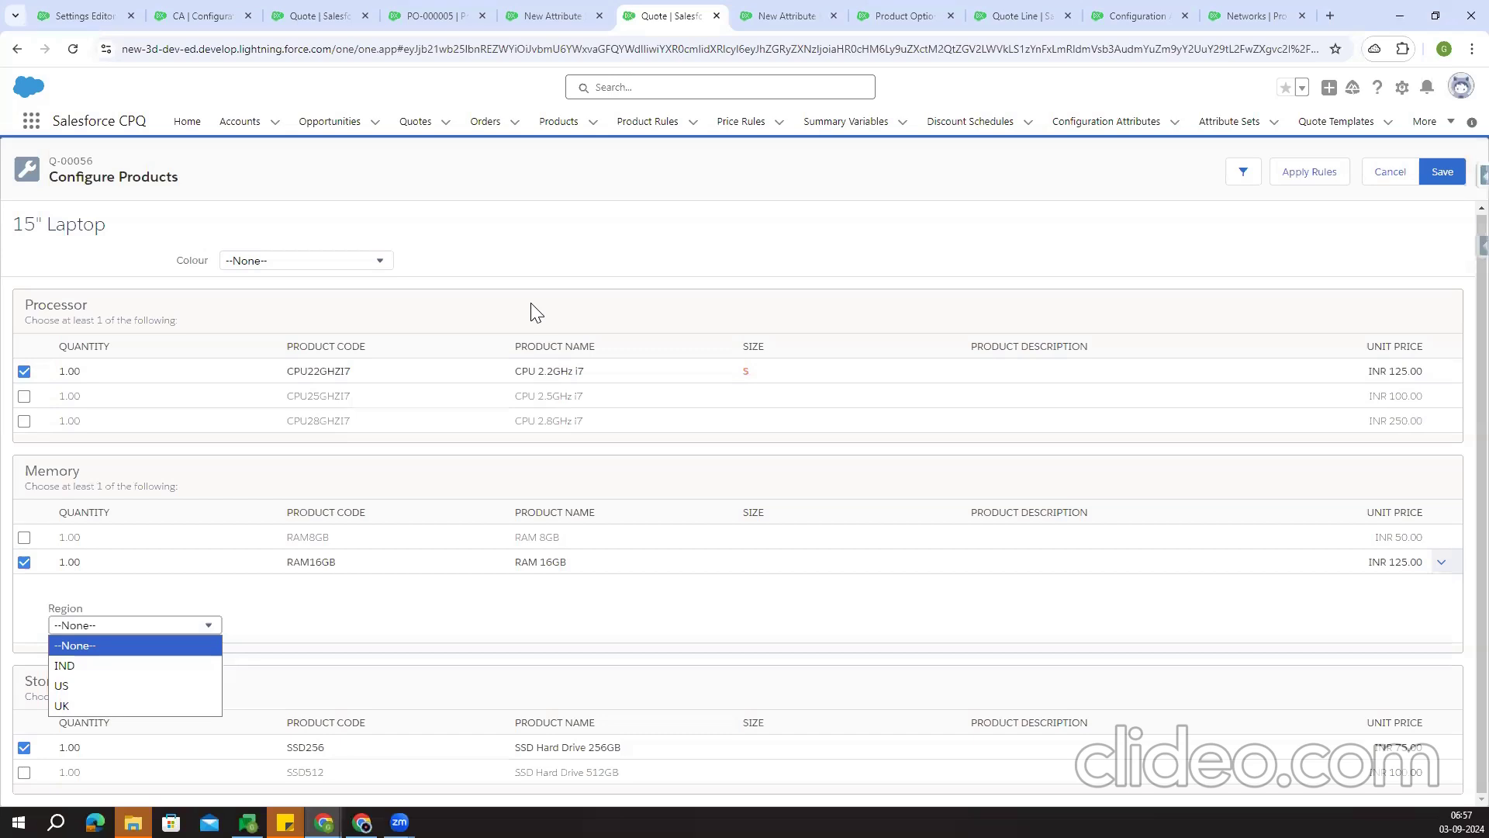
# Review the CPQ package's Additional Settings and the picklist values of the field open on the Quote object
pyautogui.click(114, 11)
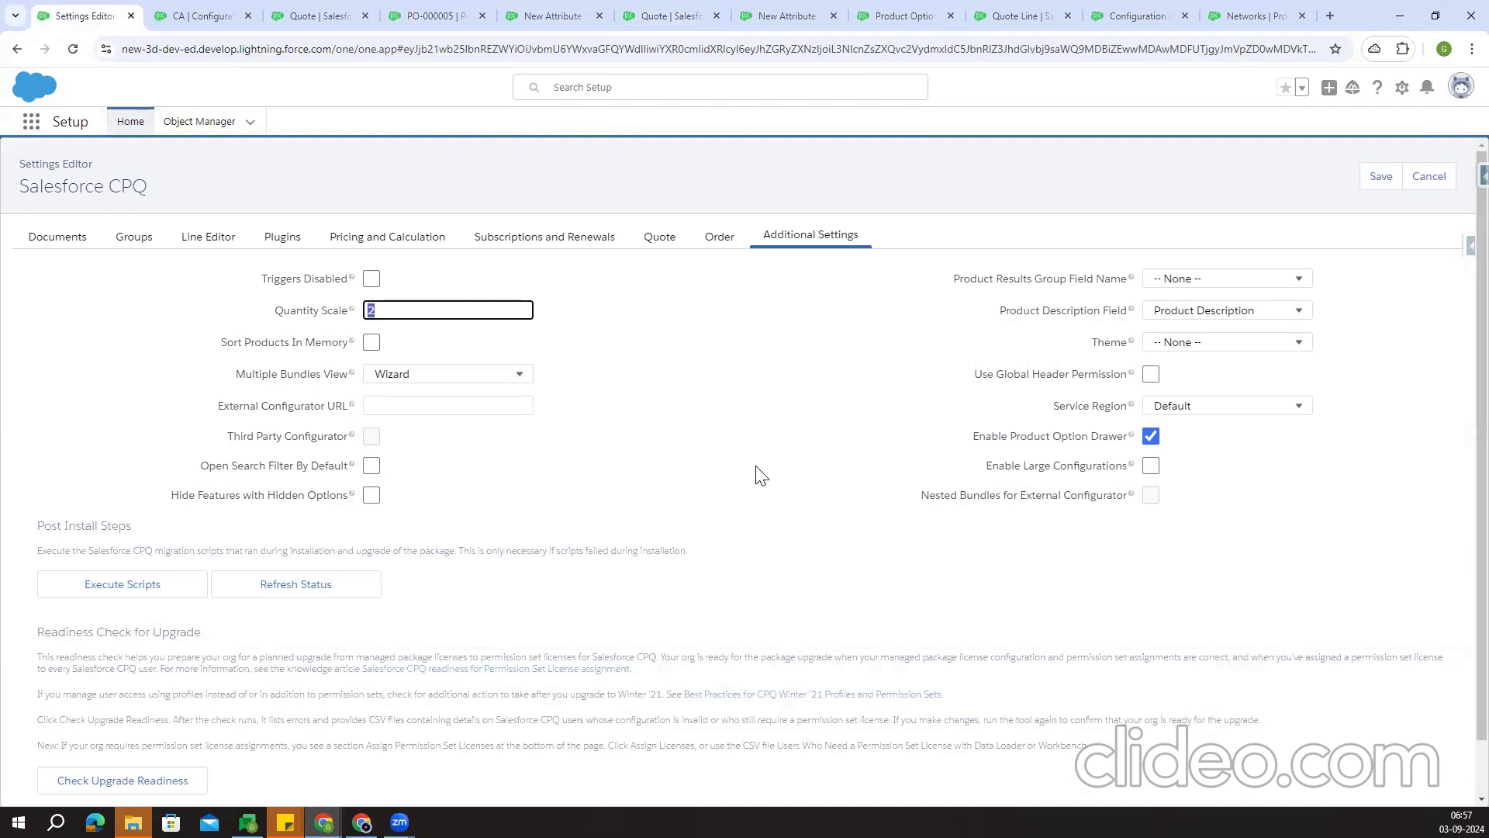
pyautogui.click(298, 12)
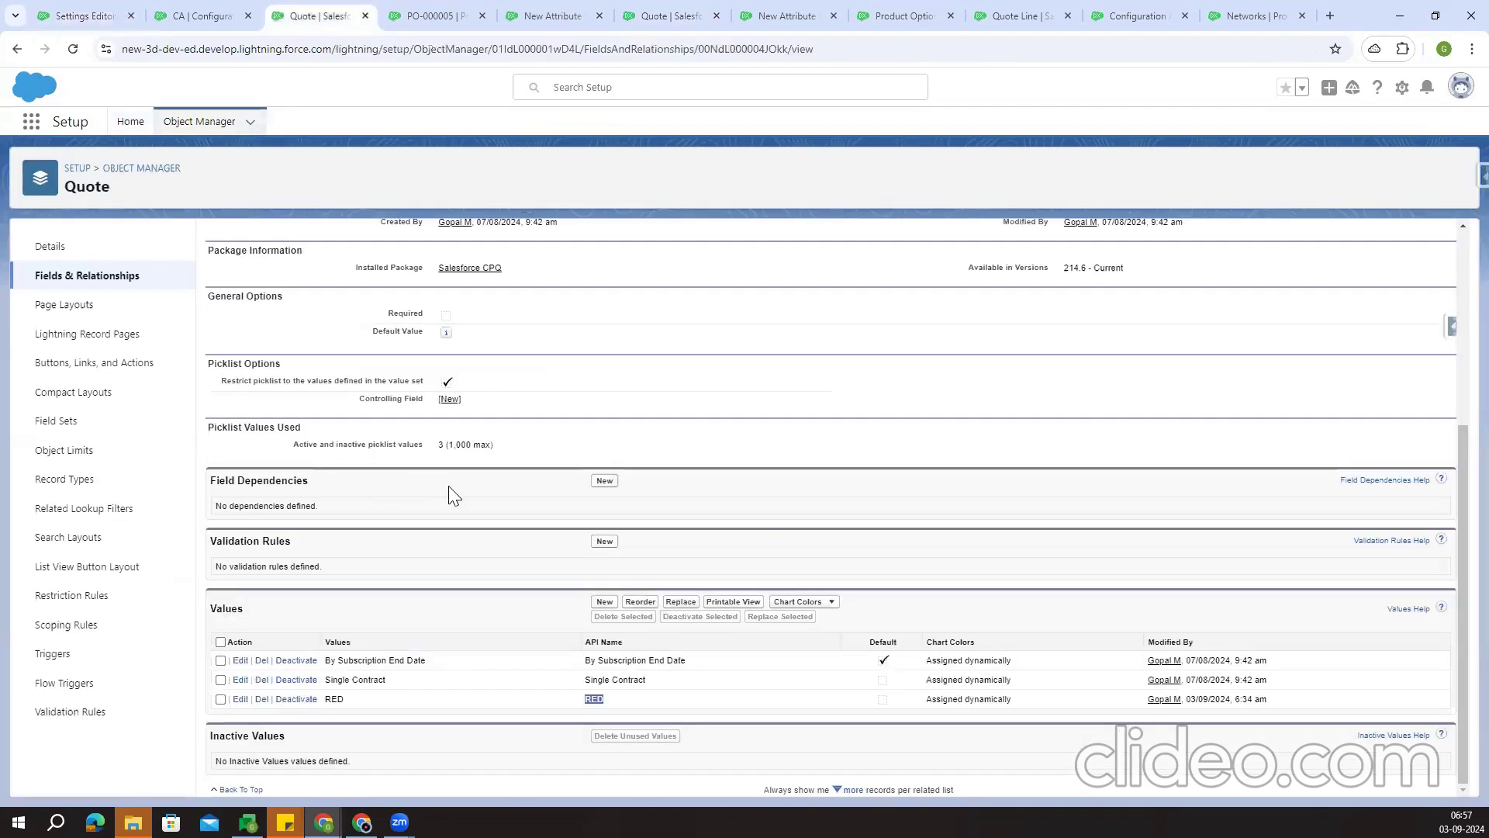
pyautogui.click(573, 663)
pyautogui.moveTo(603, 665); pyautogui.dragTo(701, 690)
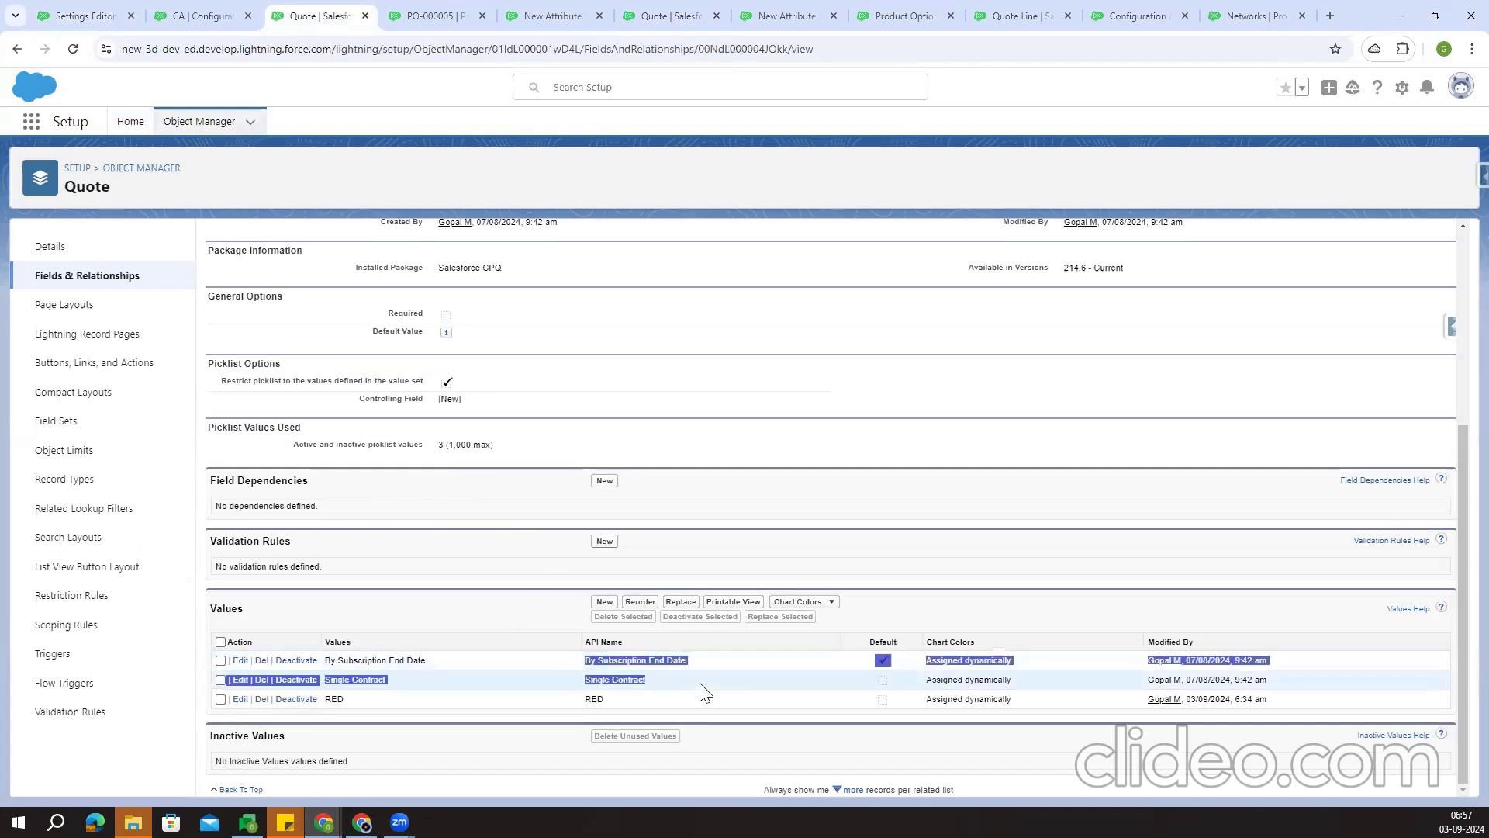
pyautogui.click(701, 684)
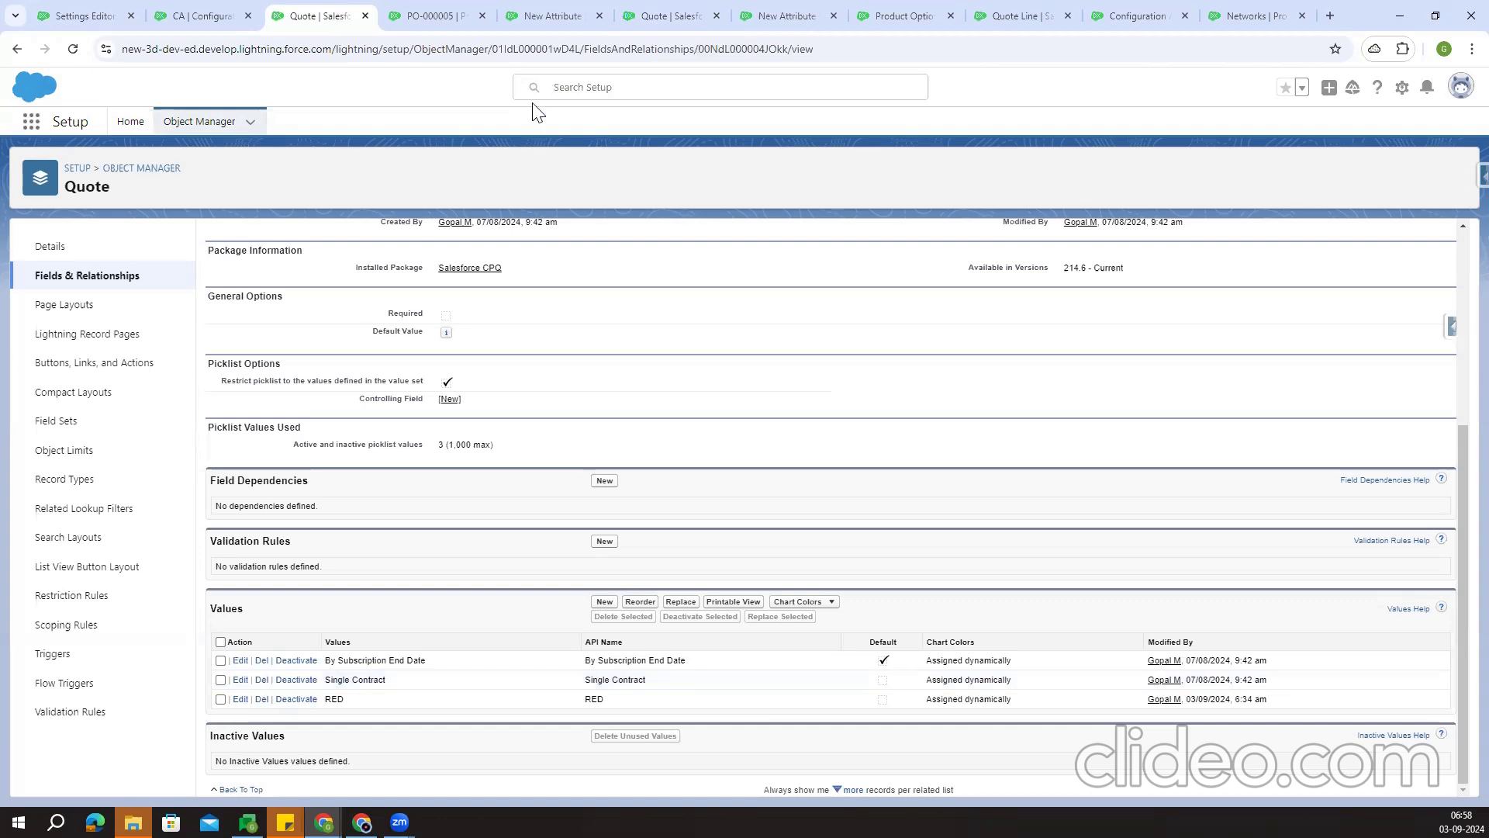
# Open the CA configuration attribute record from the 15" Laptop product's related Configuration Attributes
pyautogui.click(434, 15)
pyautogui.click(574, 11)
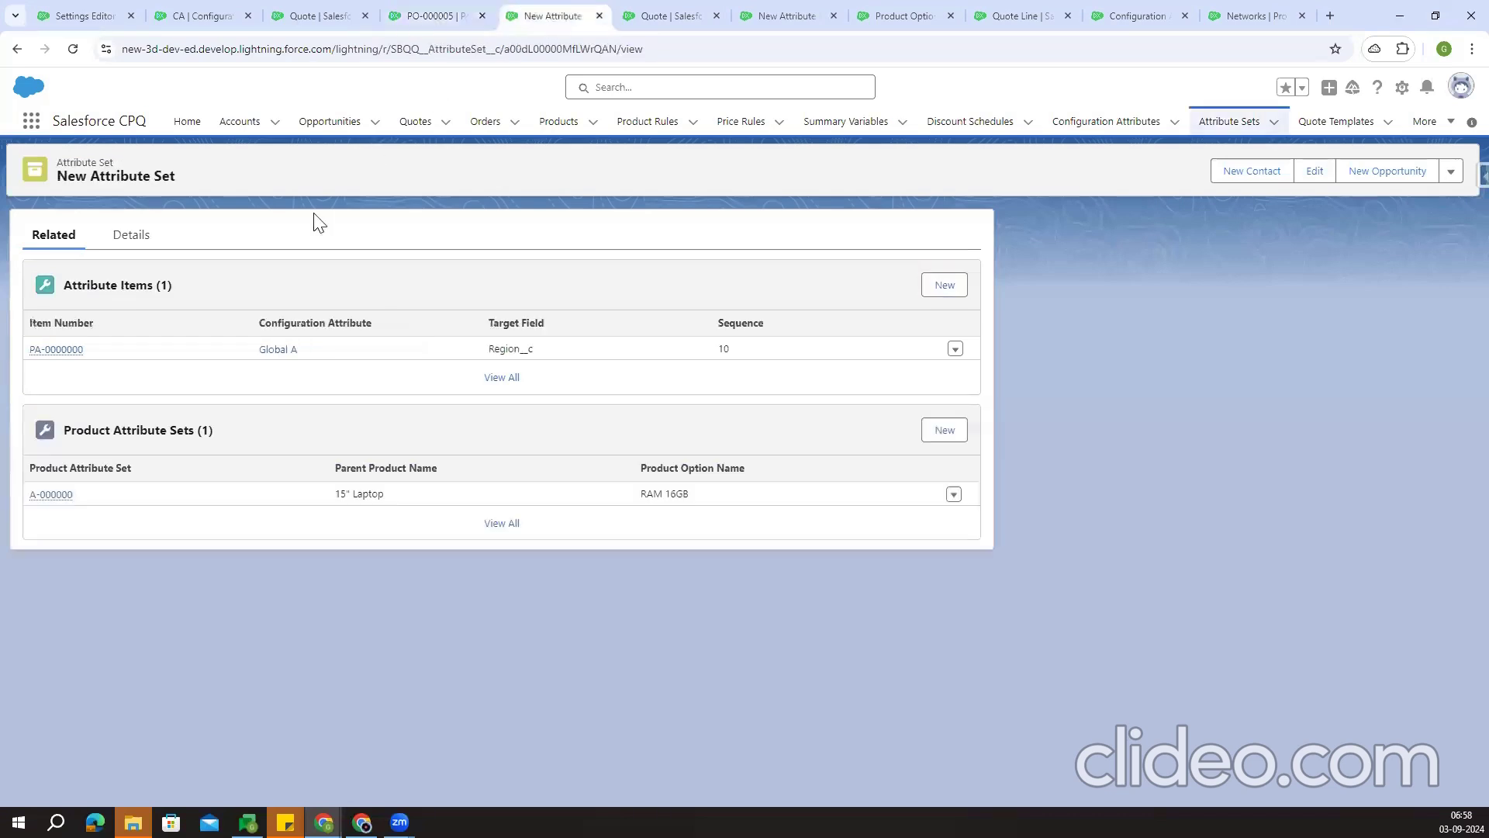
pyautogui.click(552, 122)
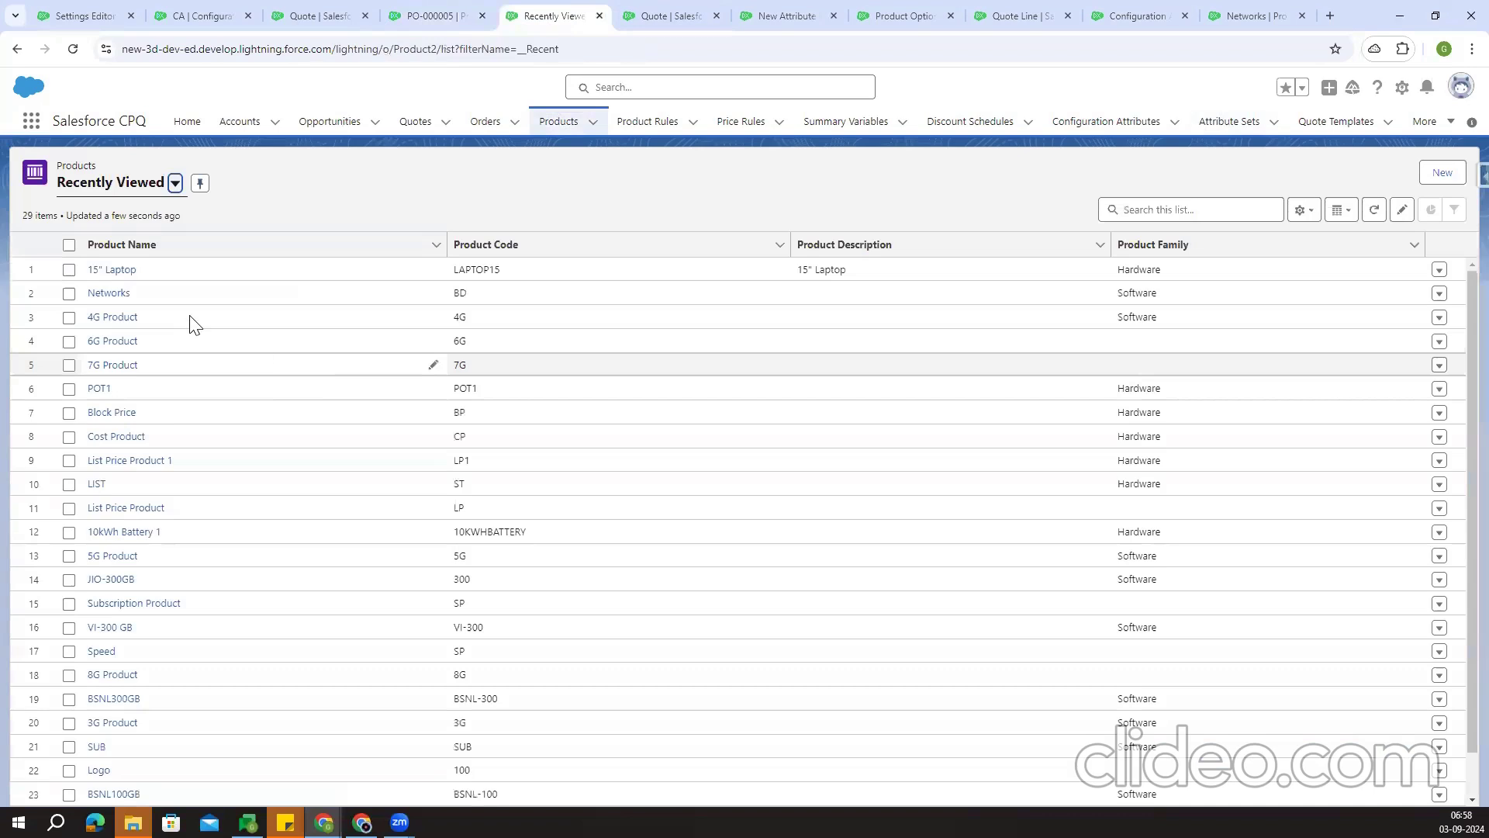
pyautogui.click(128, 270)
pyautogui.click(129, 306)
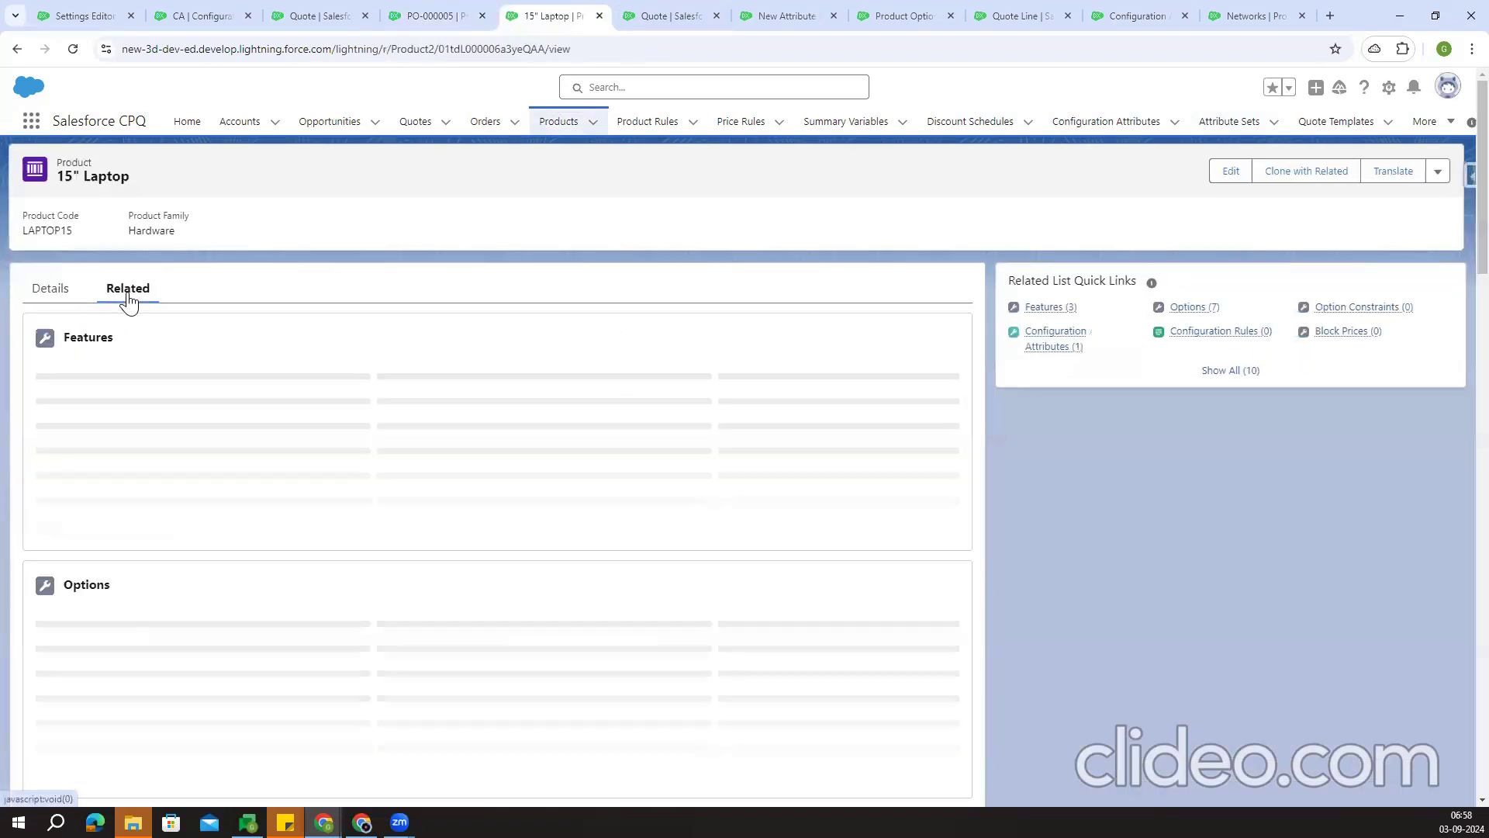
pyautogui.scroll(-3, 236, 466)
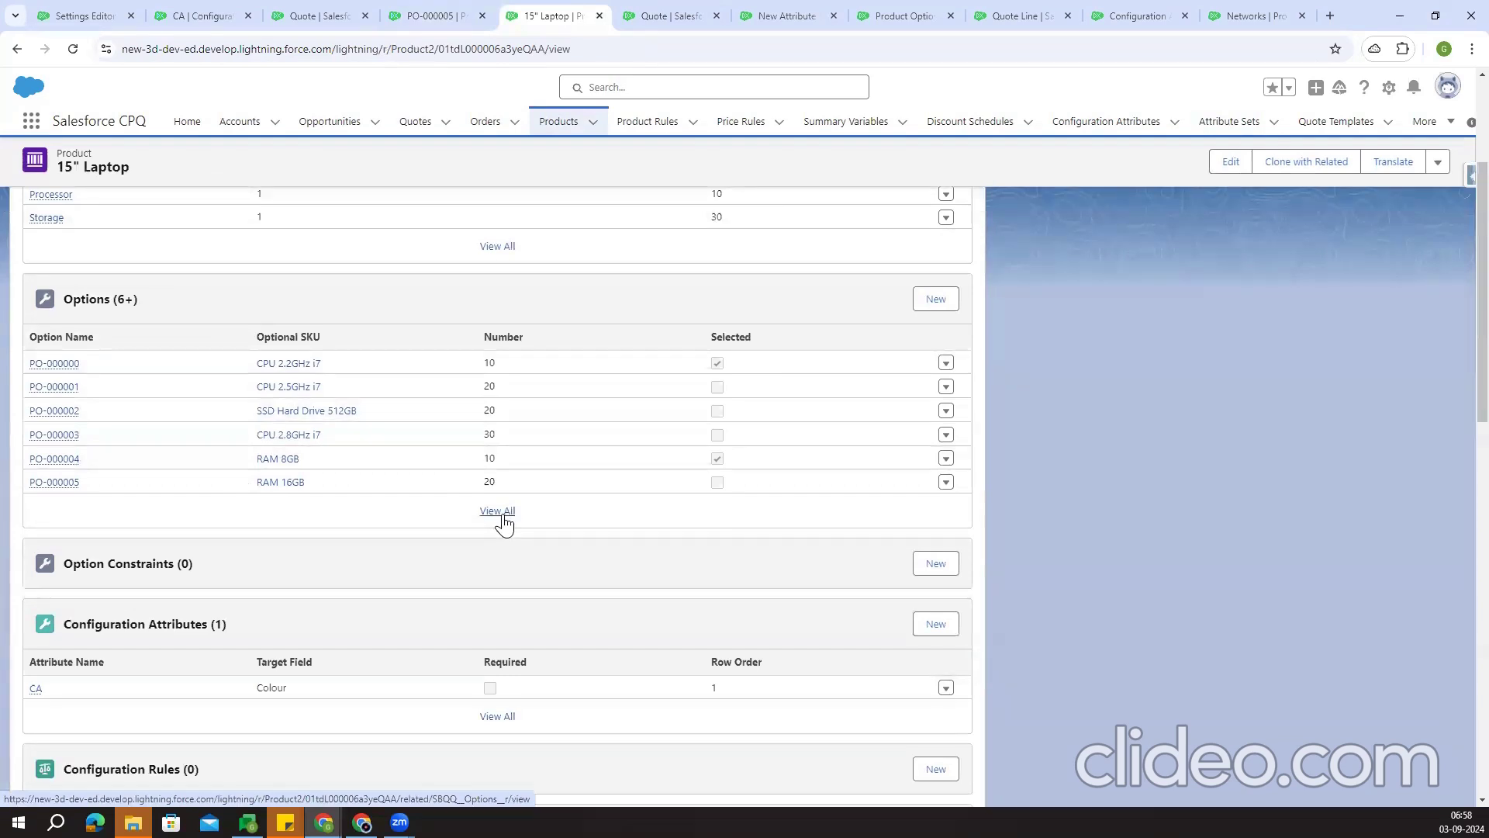
pyautogui.scroll(-4, 326, 496)
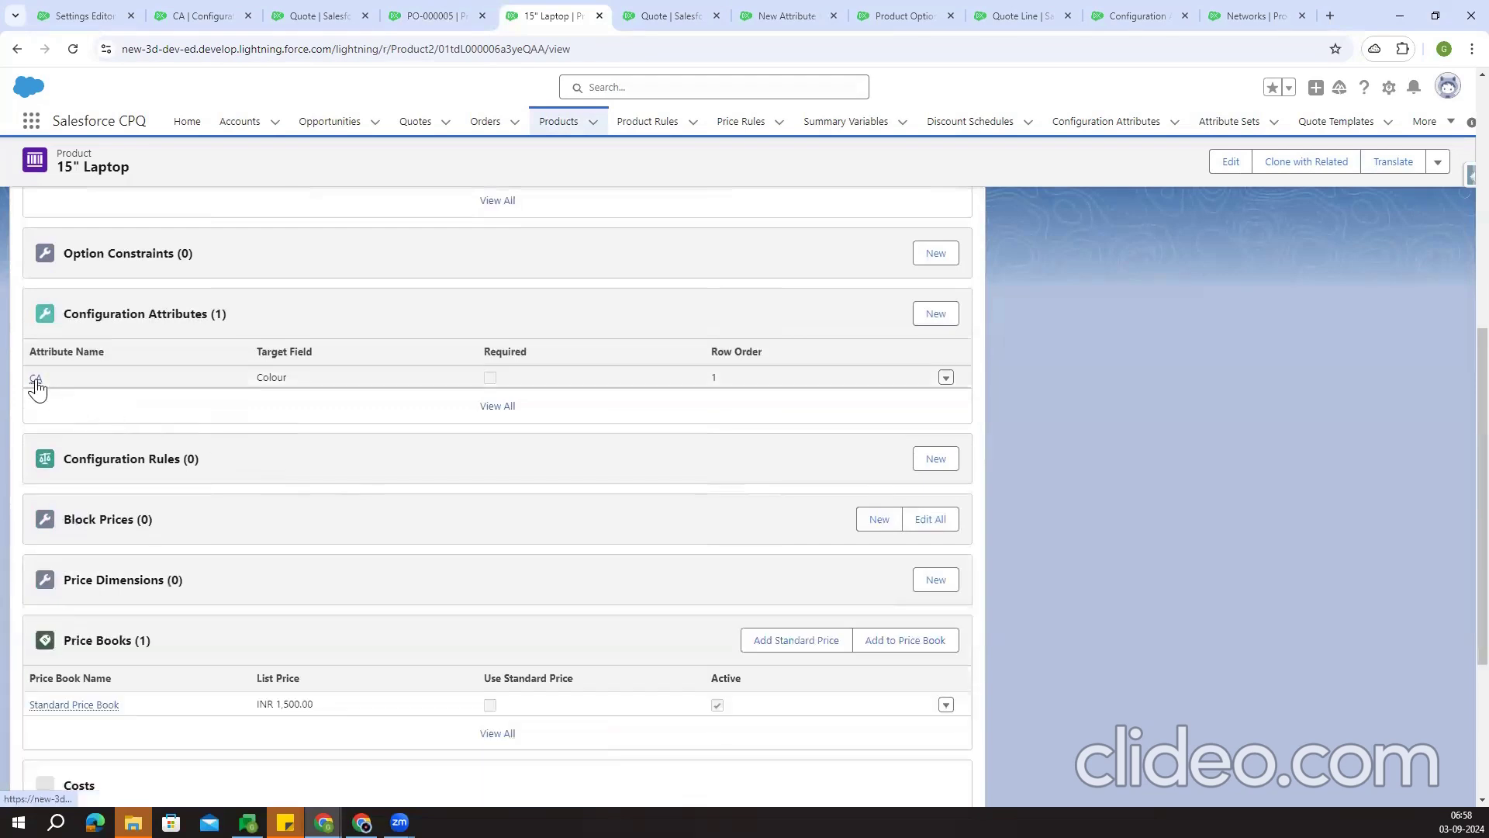
pyautogui.click(35, 377)
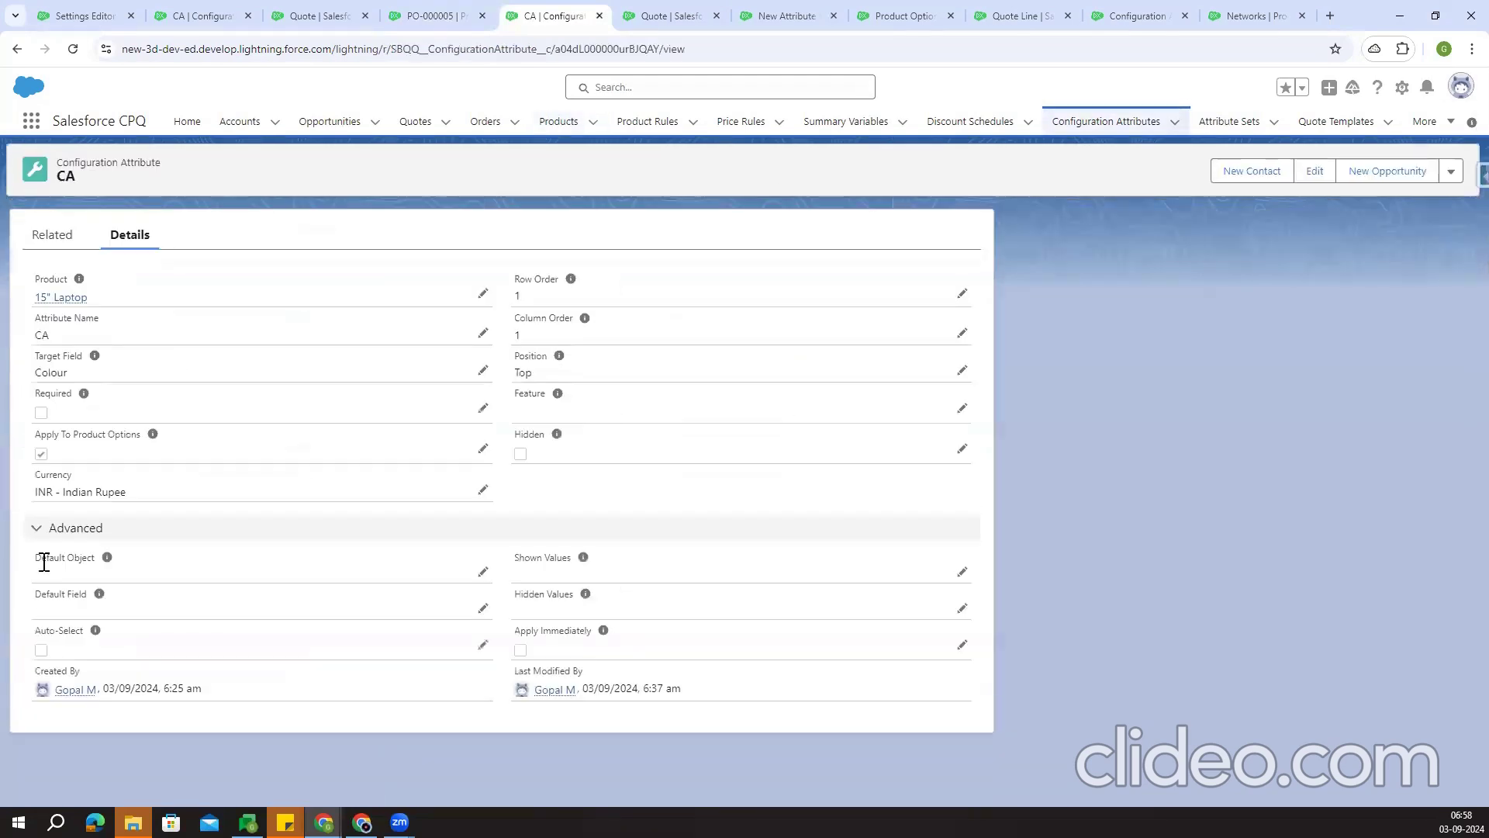
# Review the CA attribute's target field and advanced settings, turn on Hidden, and save the record
pyautogui.moveTo(41, 559); pyautogui.dragTo(263, 626)
pyautogui.moveTo(33, 373); pyautogui.dragTo(116, 378)
pyautogui.click(1366, 472)
pyautogui.click(962, 449)
pyautogui.click(515, 456)
pyautogui.scroll(-2, 1188, 599)
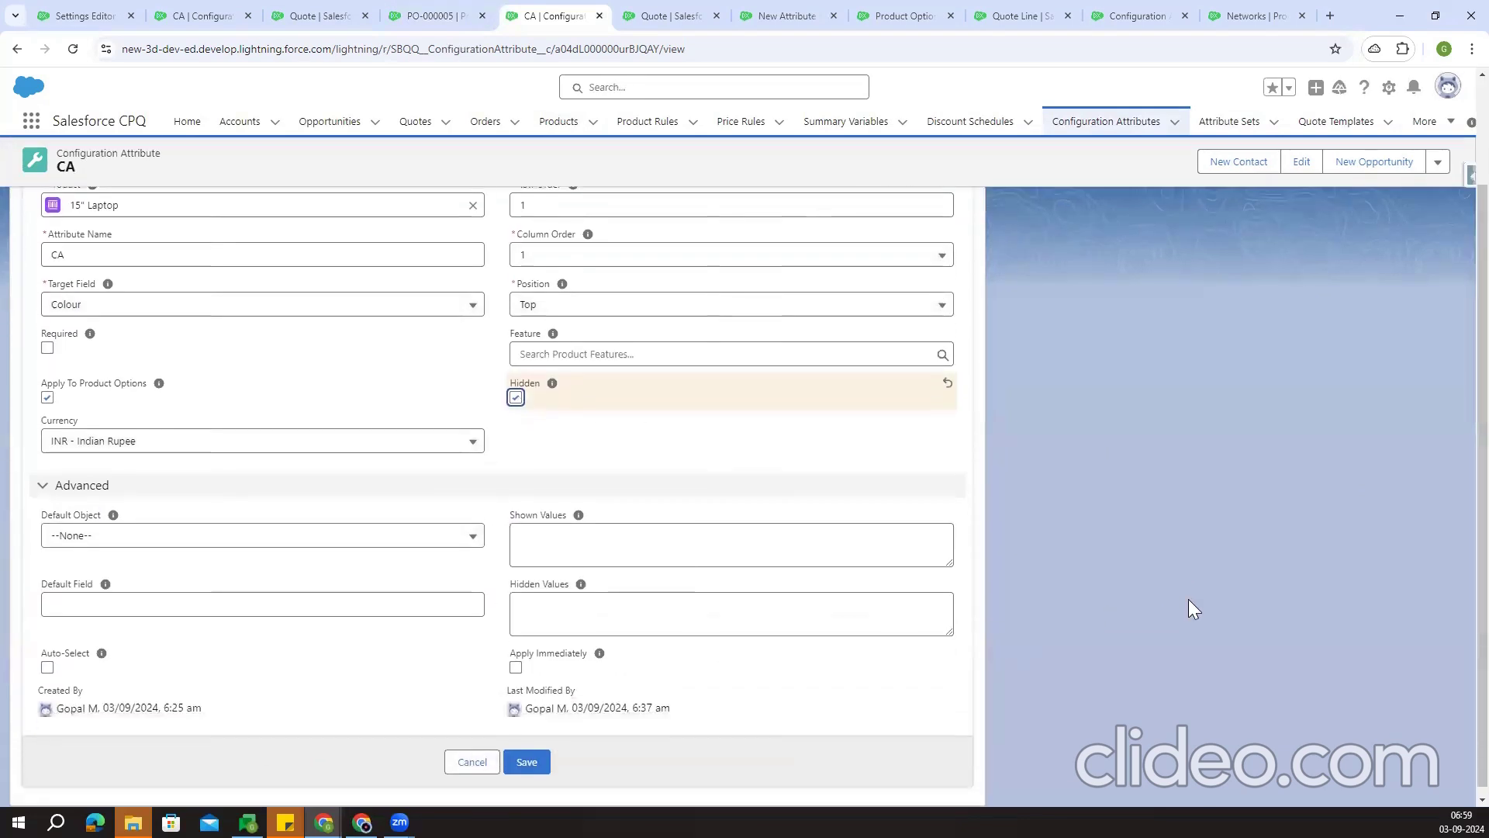
pyautogui.click(548, 749)
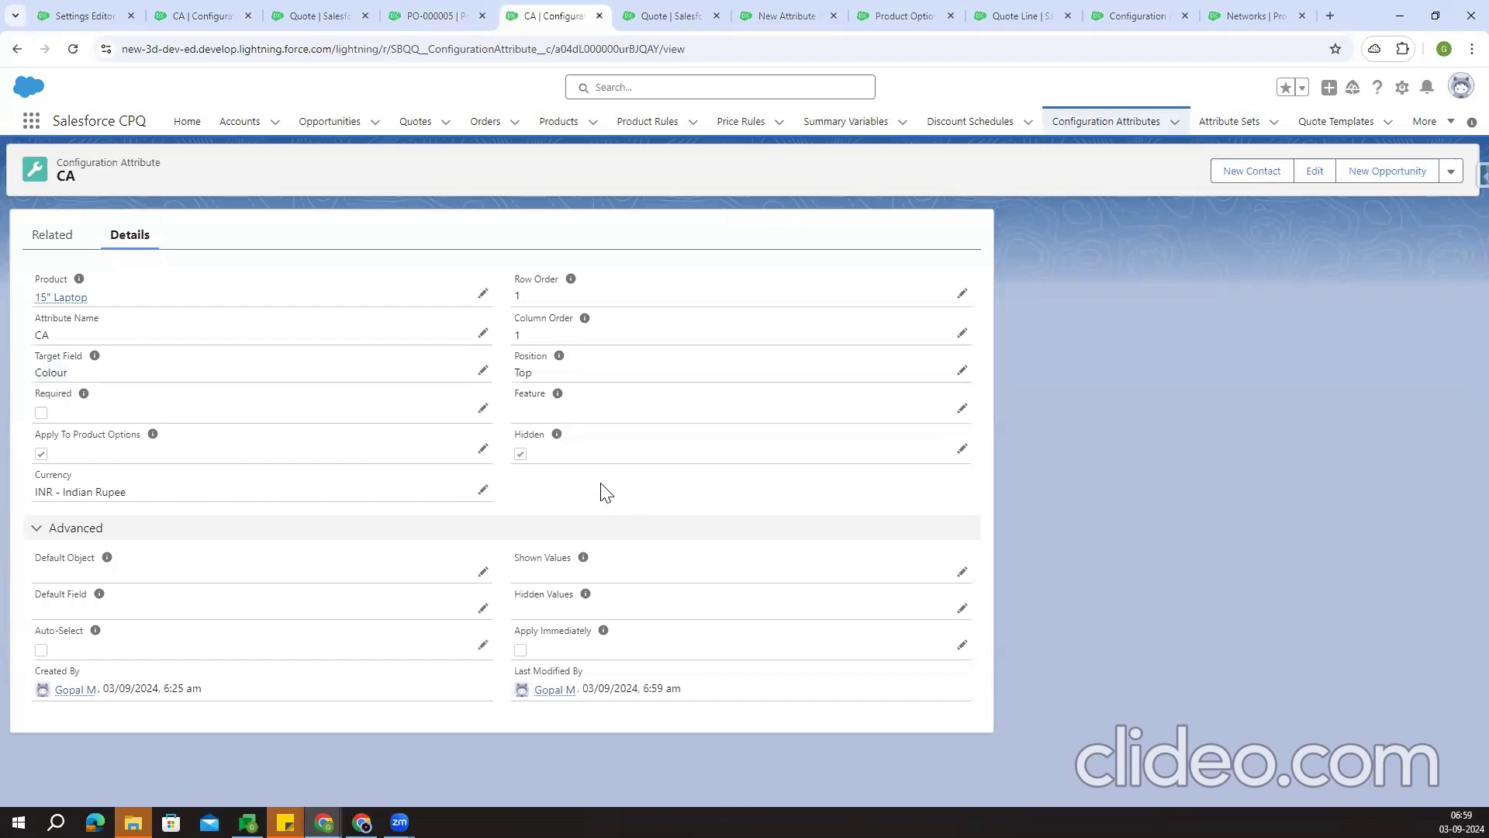
# Cancel the quote's configuration and reselect the 15" Laptop by searching for "15" to check the hidden Colour attribute
pyautogui.click(676, 15)
pyautogui.click(1402, 184)
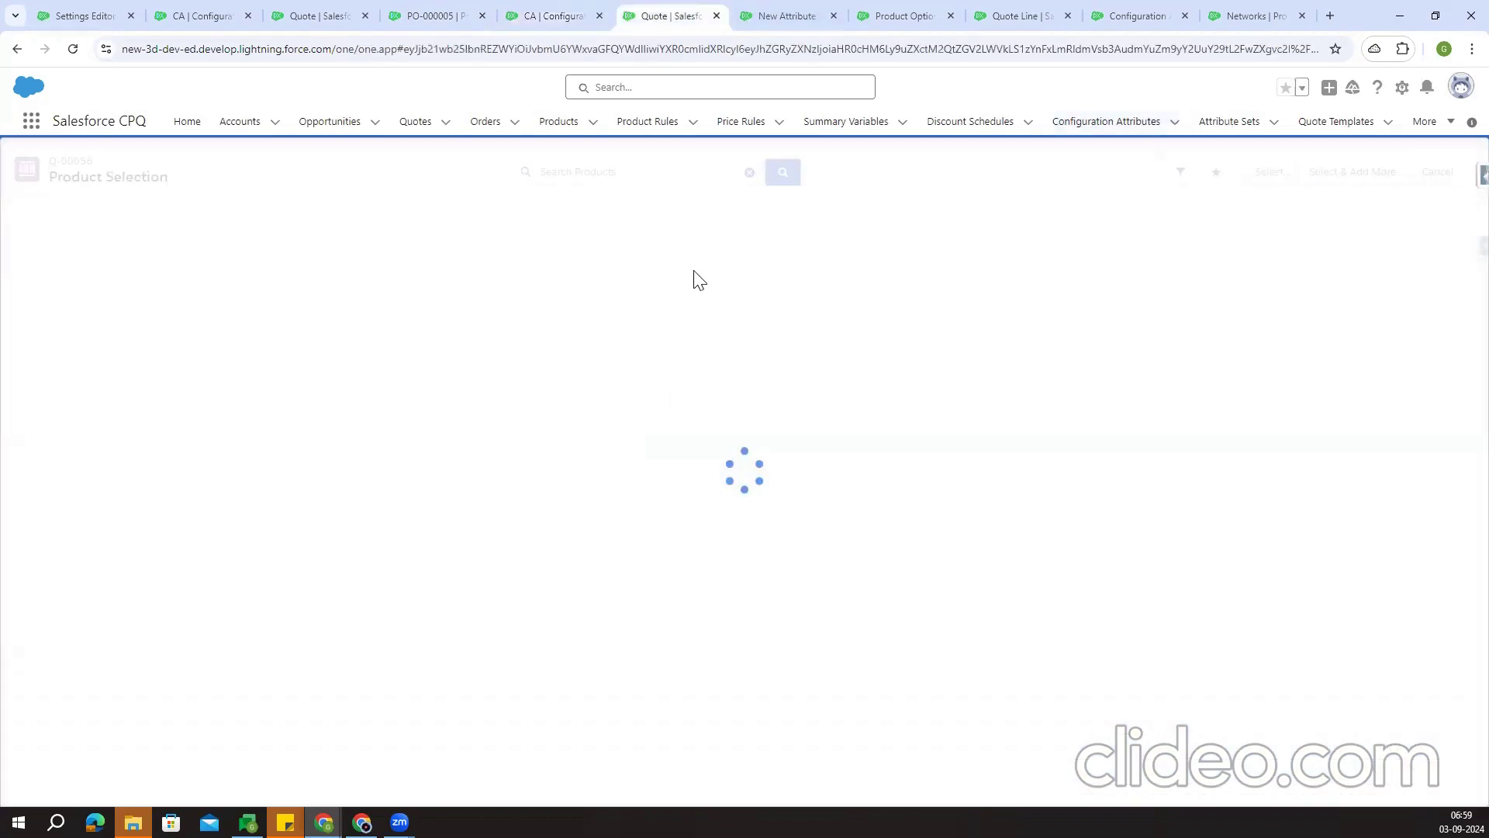
pyautogui.click(641, 168)
pyautogui.write('15')
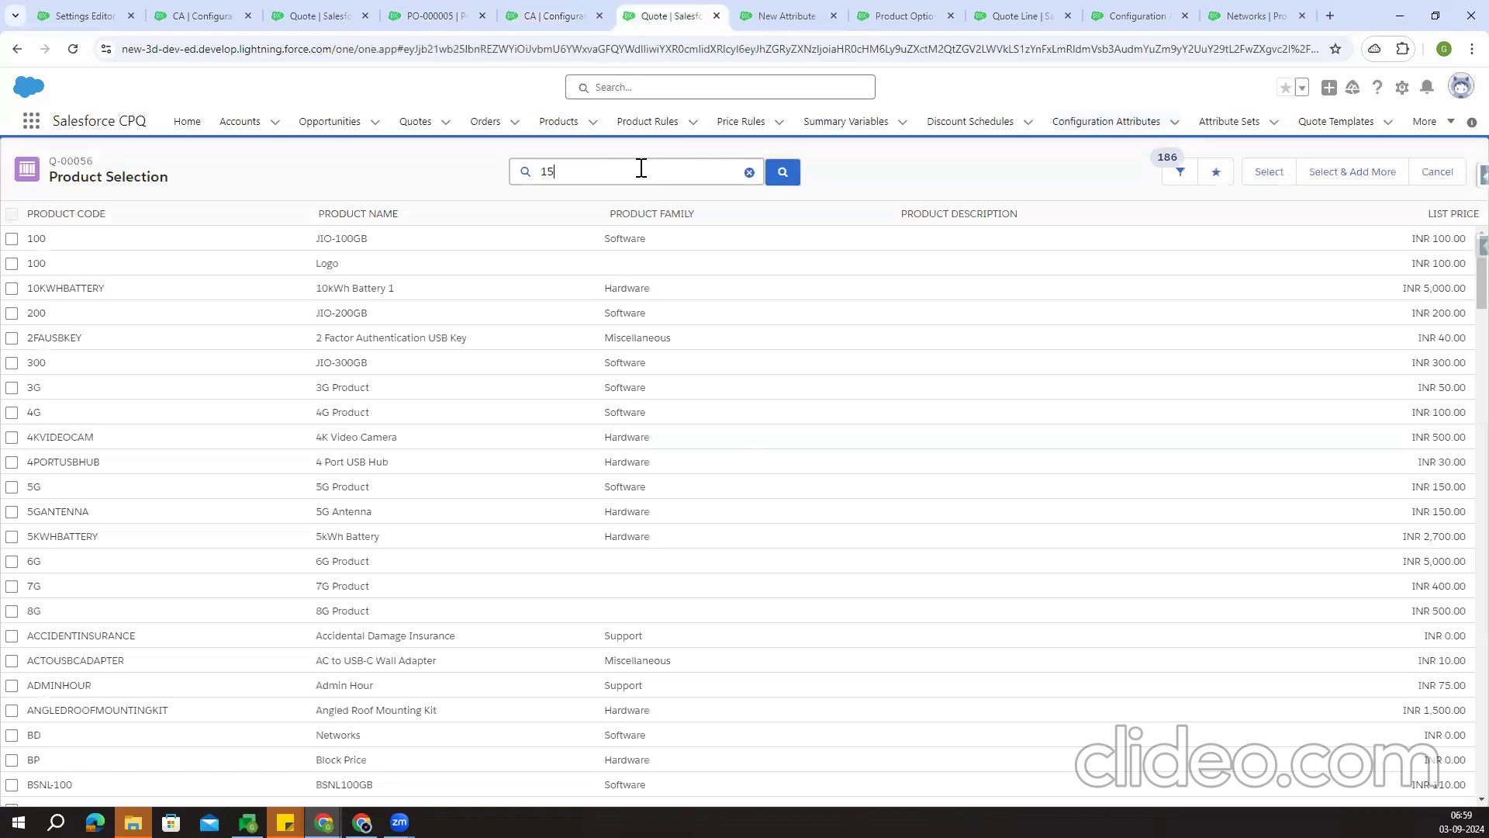
pyautogui.press('Return')
pyautogui.click(12, 239)
pyautogui.click(1261, 174)
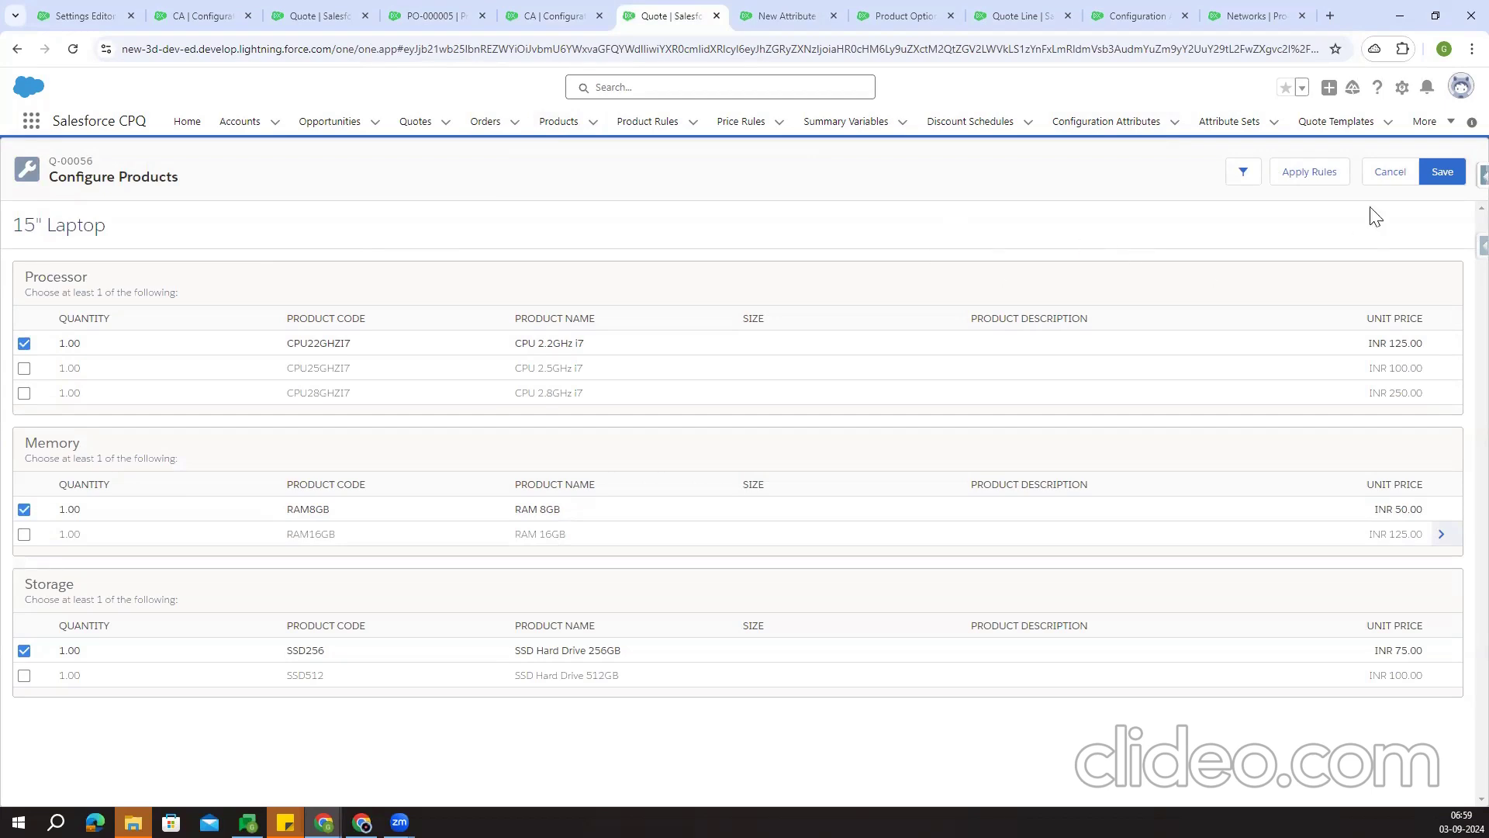
# Review Apply Immediately and Auto-Select on the CA attribute, then resave the record with Hidden enabled
pyautogui.click(543, 14)
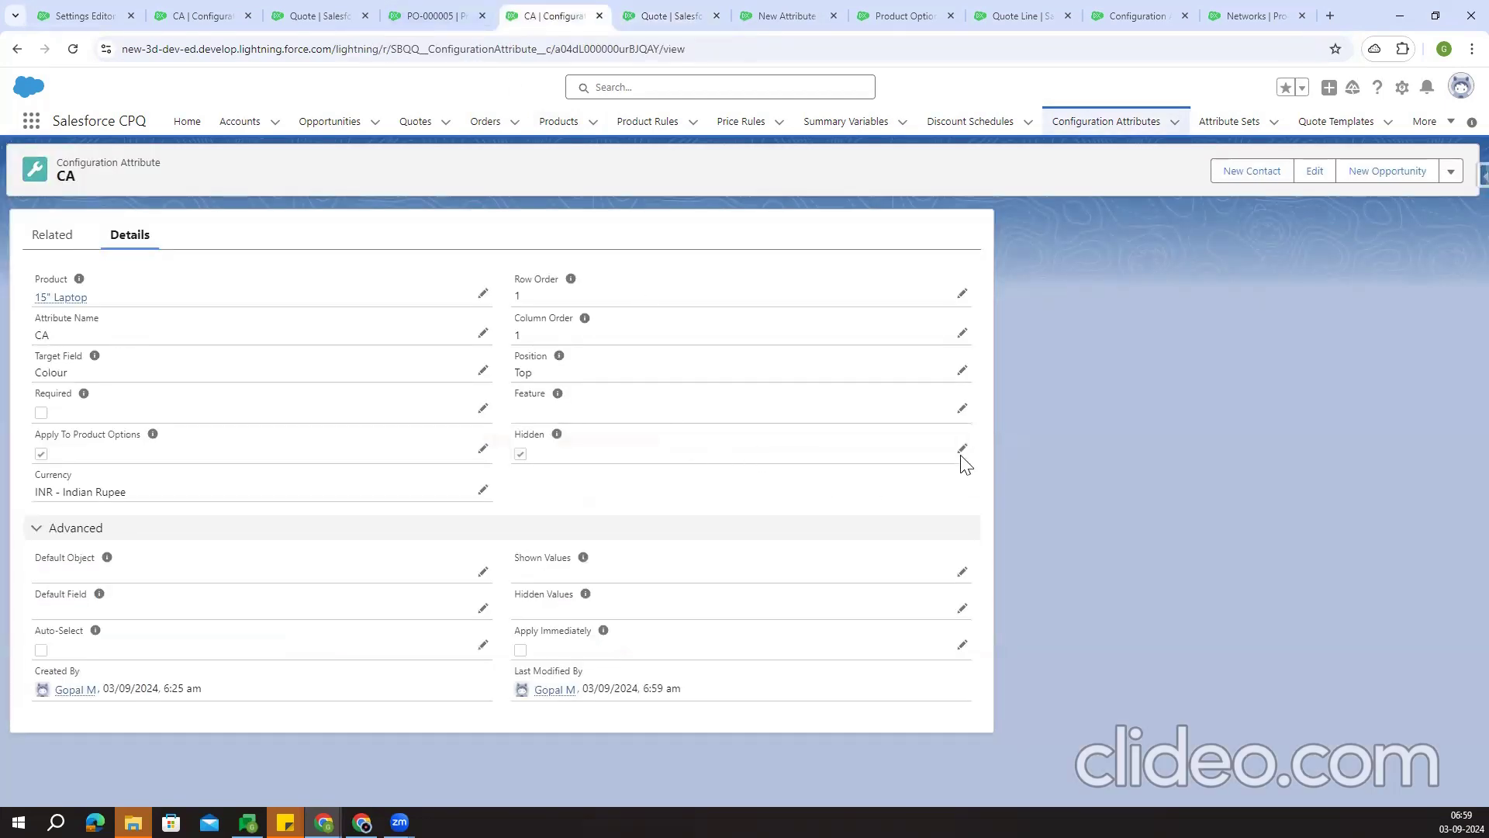
pyautogui.moveTo(514, 630); pyautogui.dragTo(595, 640)
pyautogui.moveTo(33, 630); pyautogui.dragTo(83, 635)
pyautogui.click(242, 656)
pyautogui.click(962, 450)
pyautogui.scroll(-1, 729, 524)
pyautogui.click(525, 750)
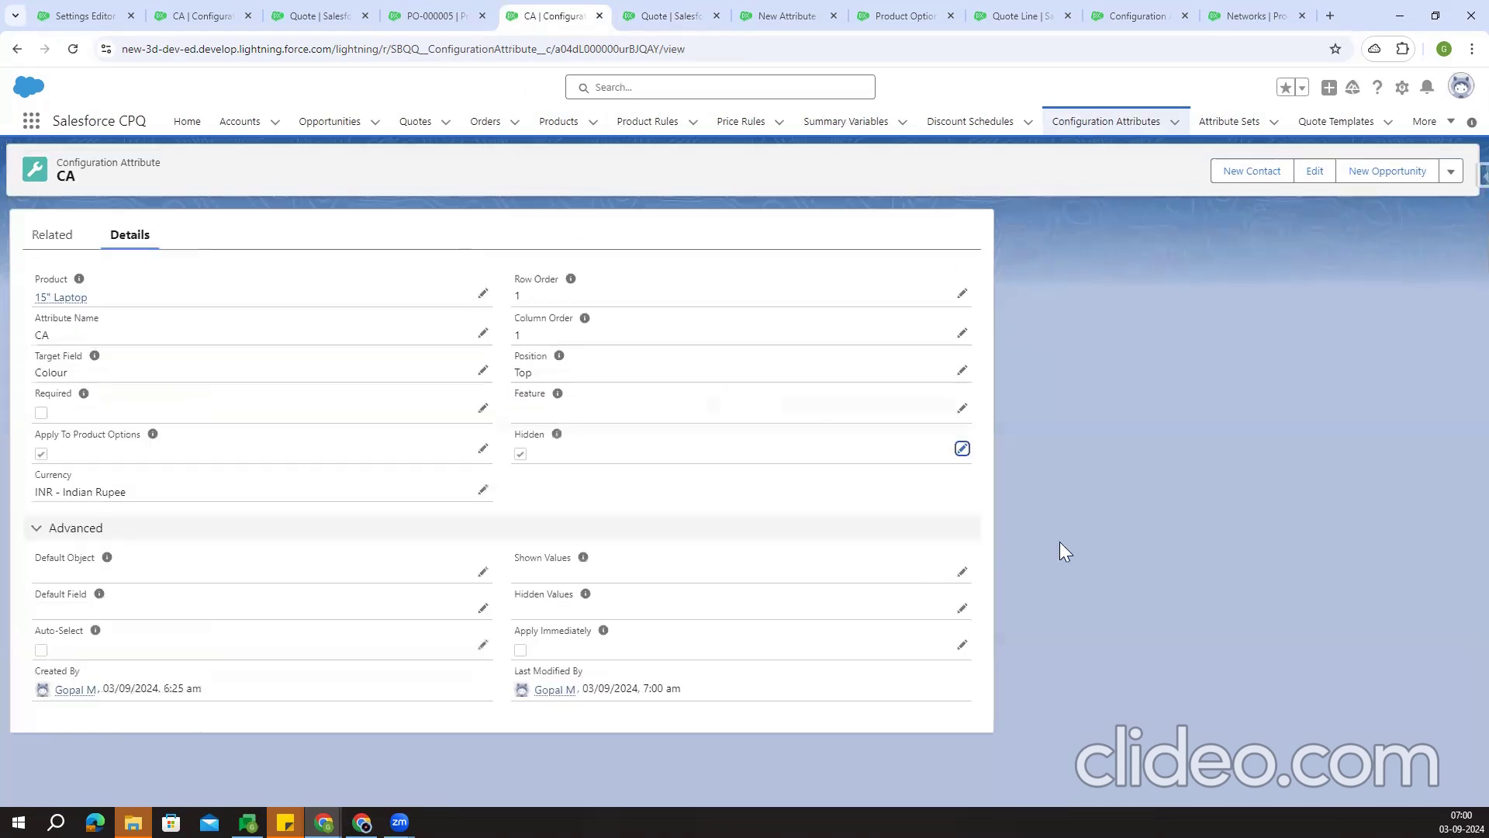
# Return to the quote, cancel the open configuration, and configure the 15" Laptop again through a search for "15"
pyautogui.click(432, 11)
pyautogui.click(353, 11)
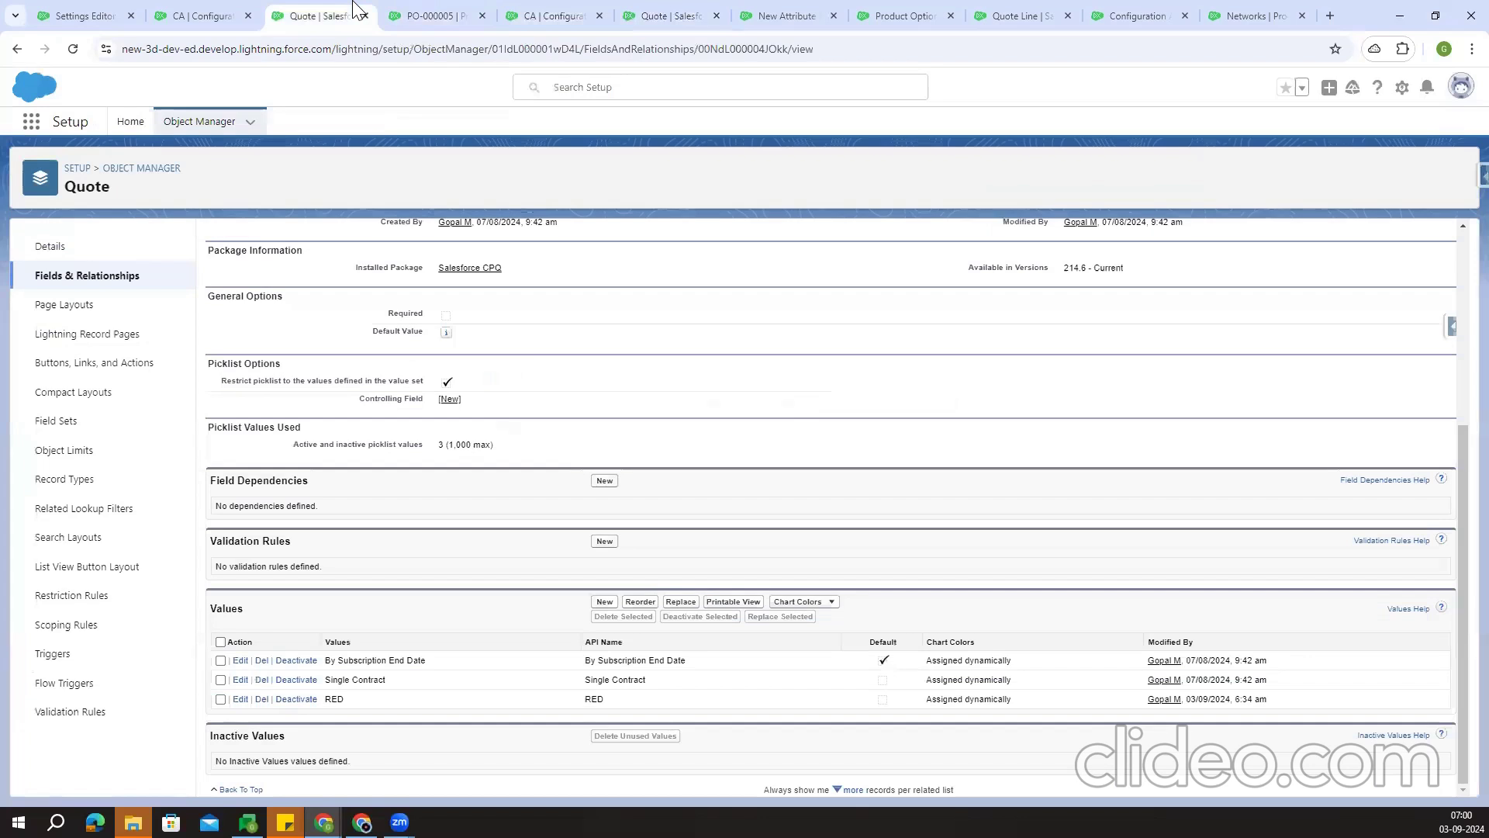
pyautogui.click(542, 13)
pyautogui.click(640, 10)
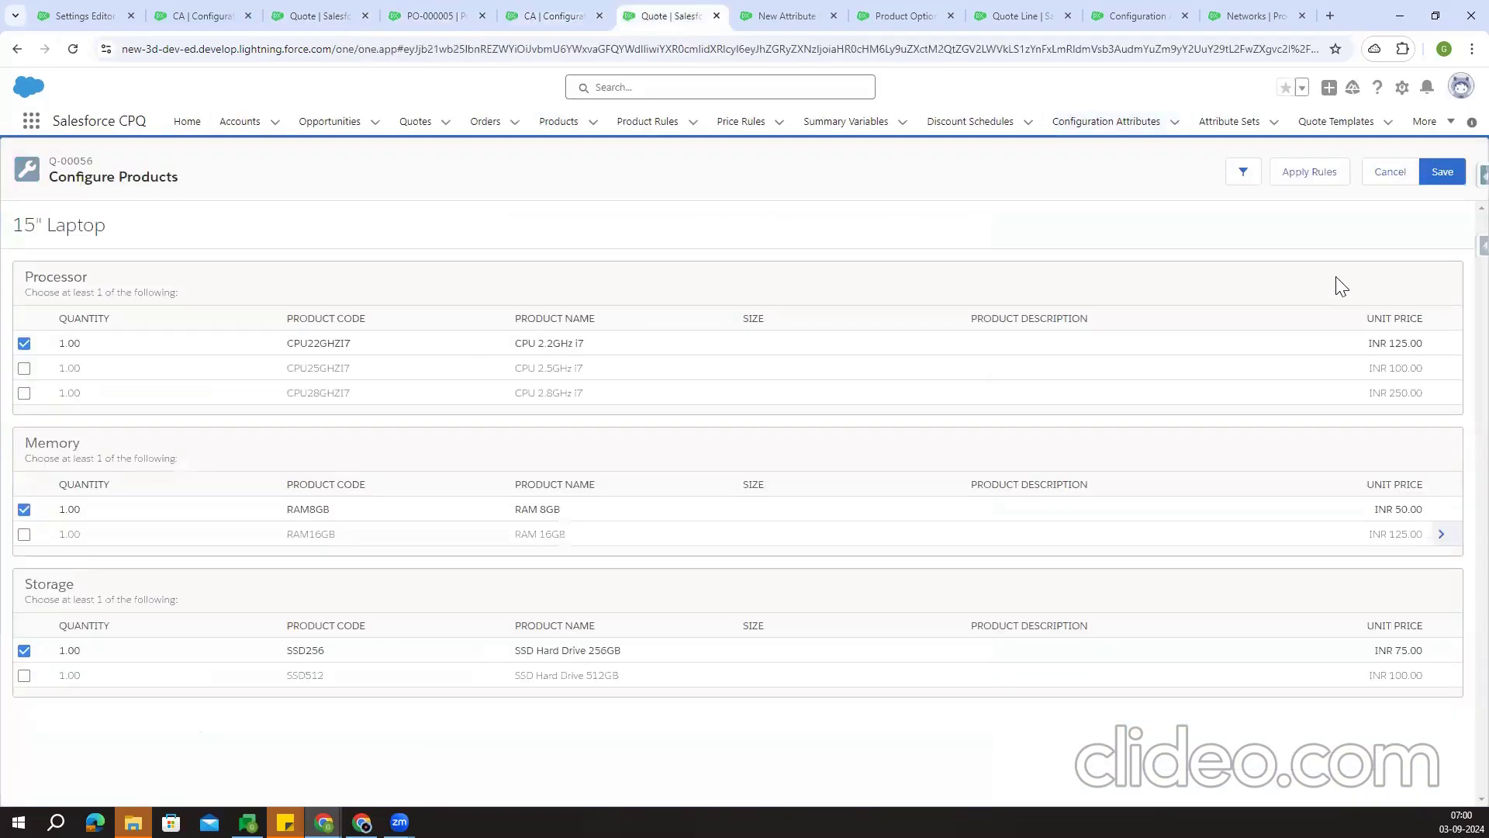
pyautogui.click(1379, 183)
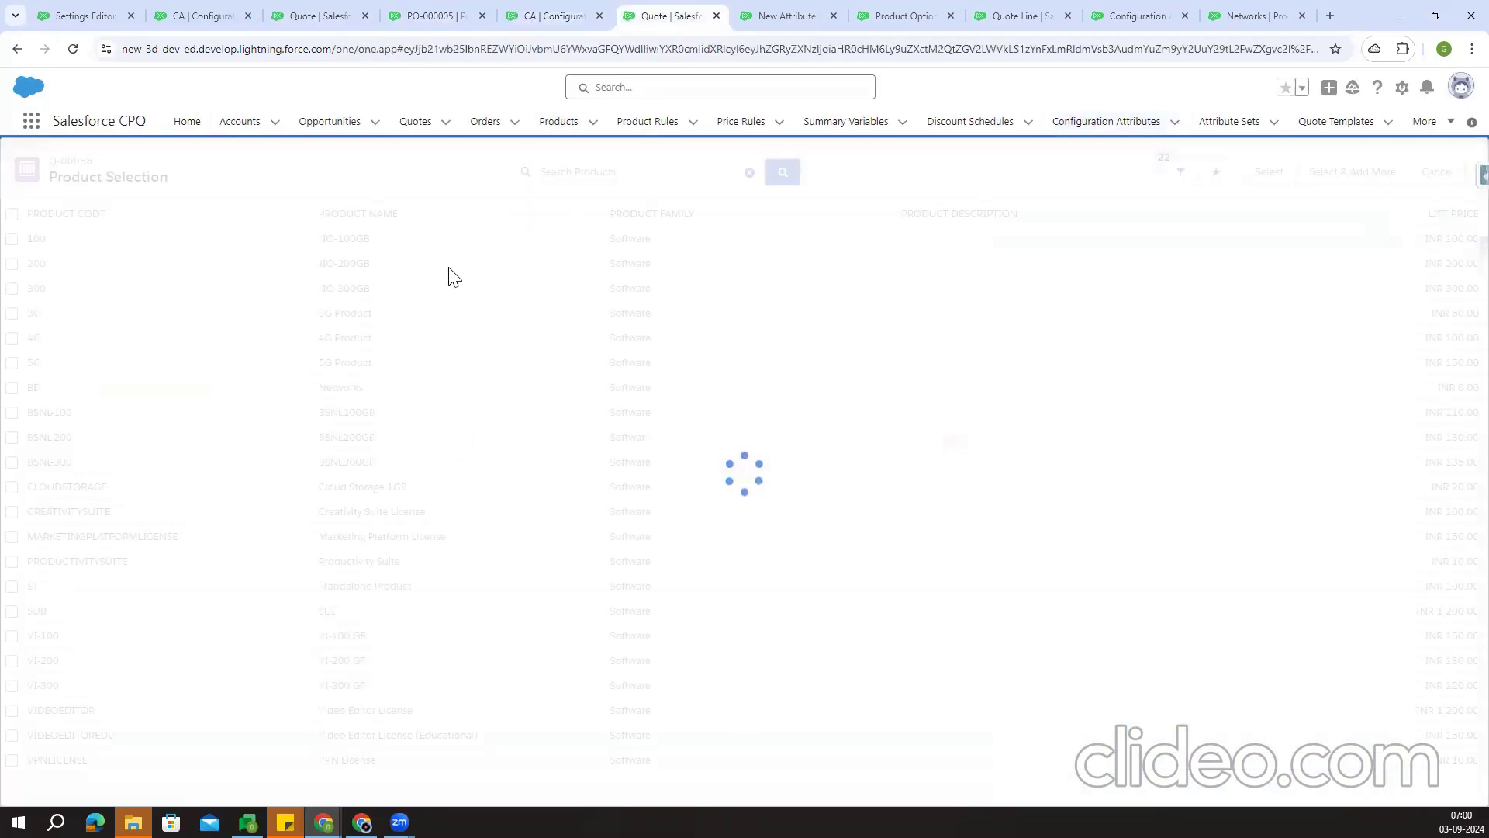
pyautogui.click(566, 171)
pyautogui.write('15')
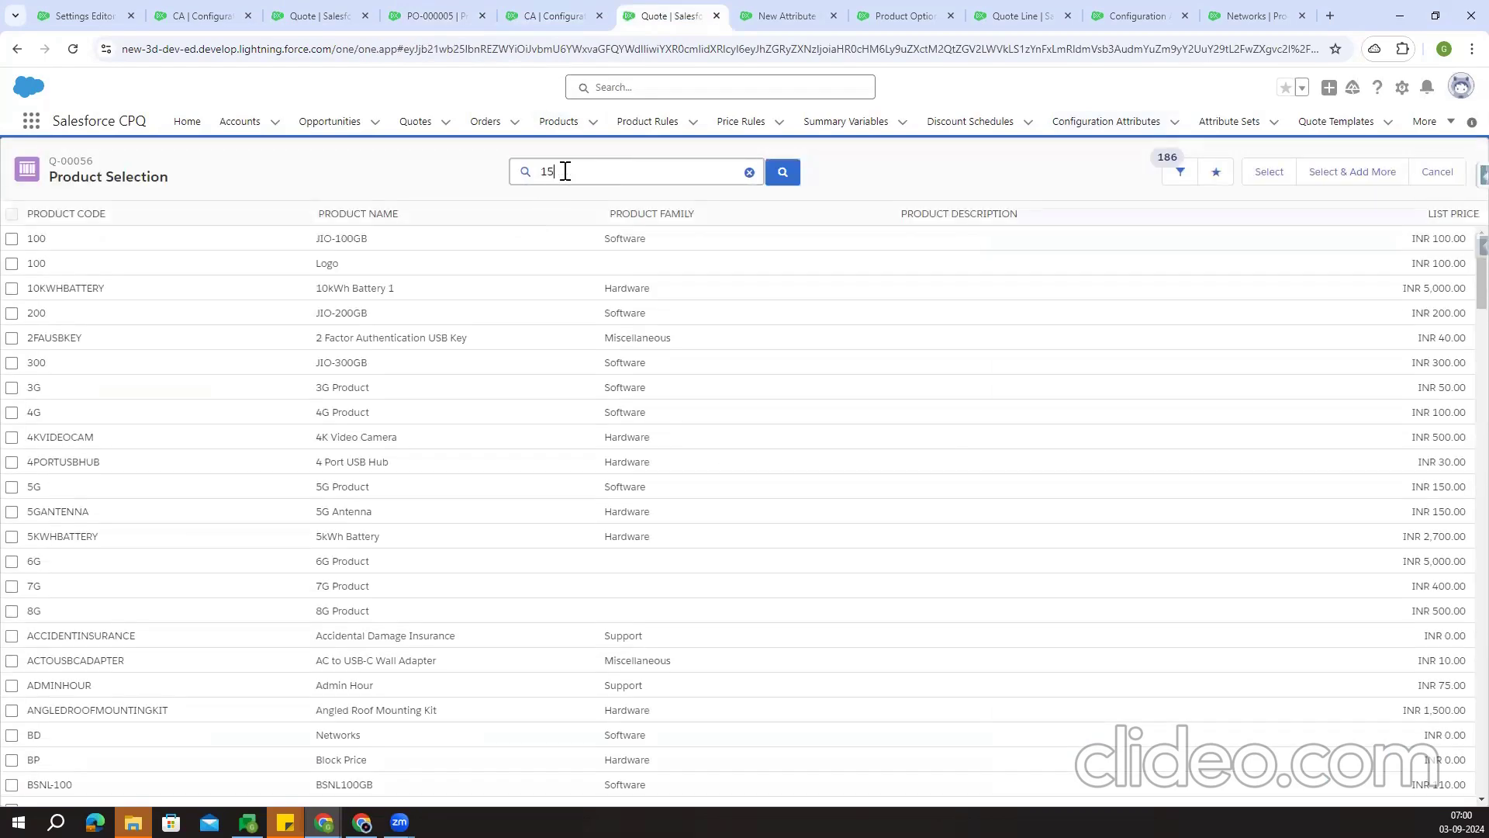
pyautogui.press('Return')
pyautogui.click(12, 239)
pyautogui.click(1269, 172)
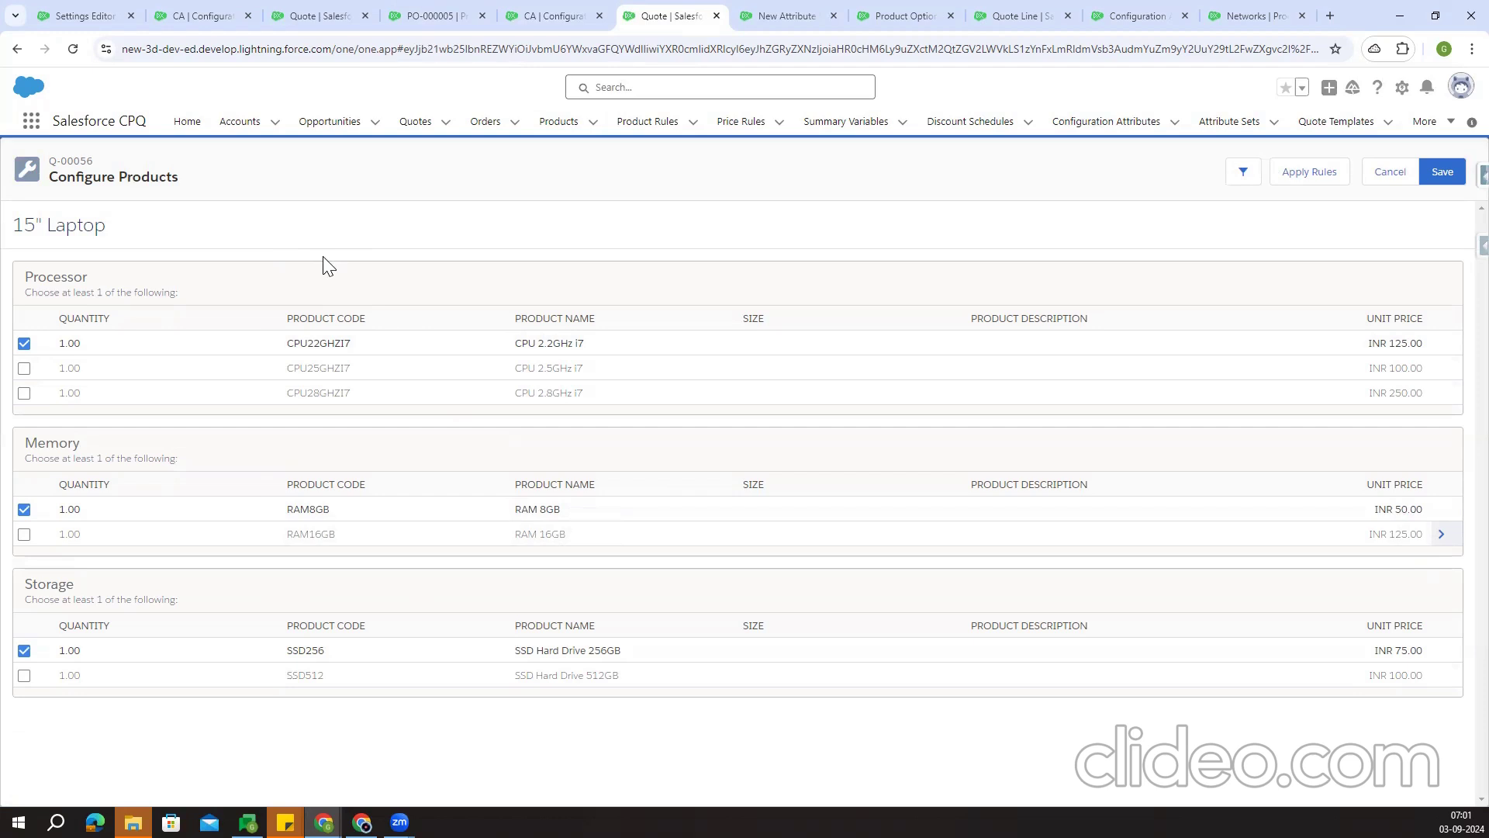
pyautogui.doubleClick(44, 444)
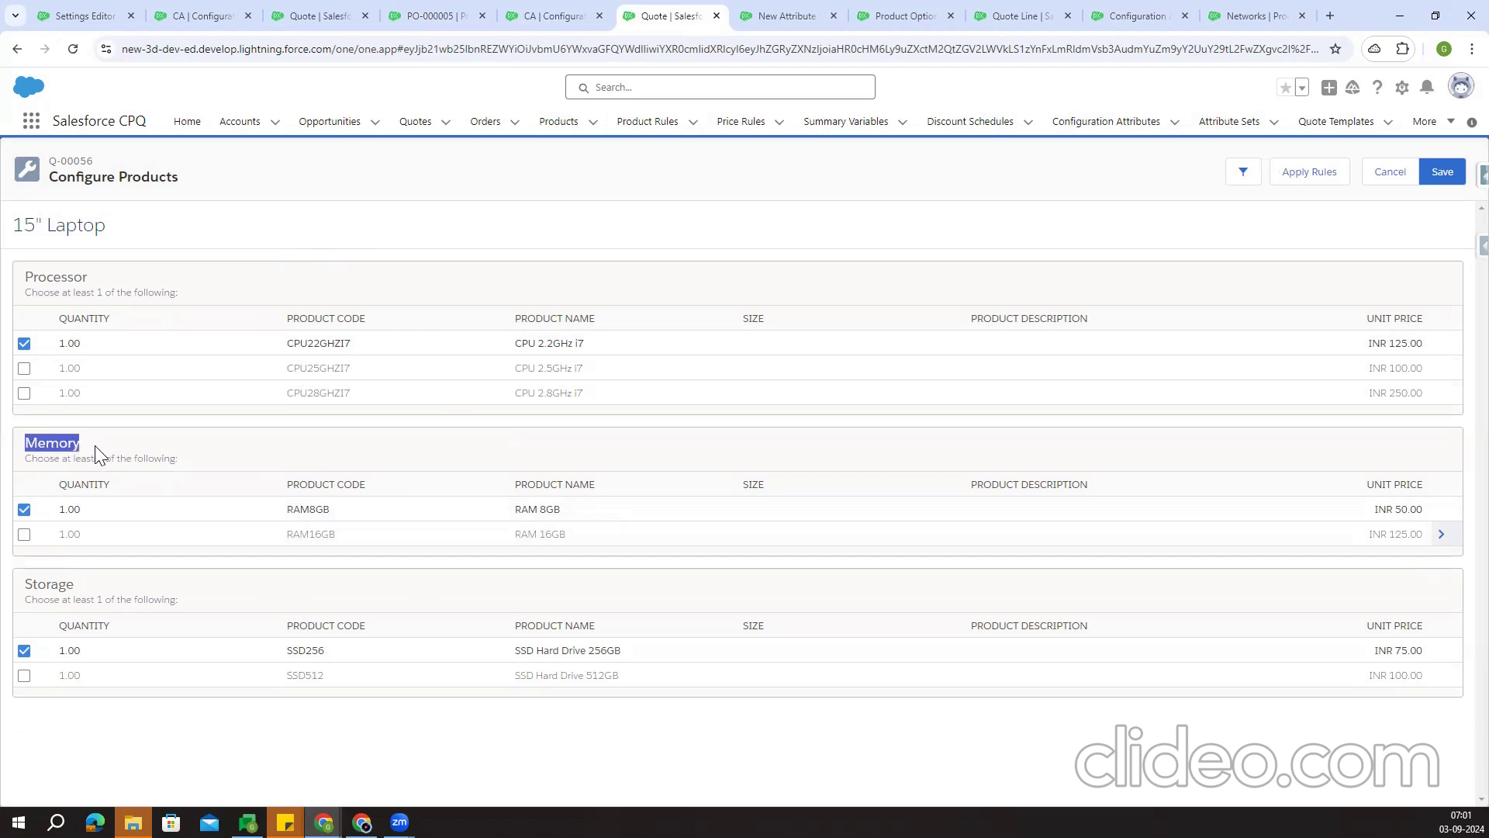
pyautogui.click(180, 450)
pyautogui.doubleClick(35, 445)
pyautogui.click(99, 455)
# Restart the 15" Laptop's configuration through another search for "15" and open the PO-000005 product option record
pyautogui.click(1390, 175)
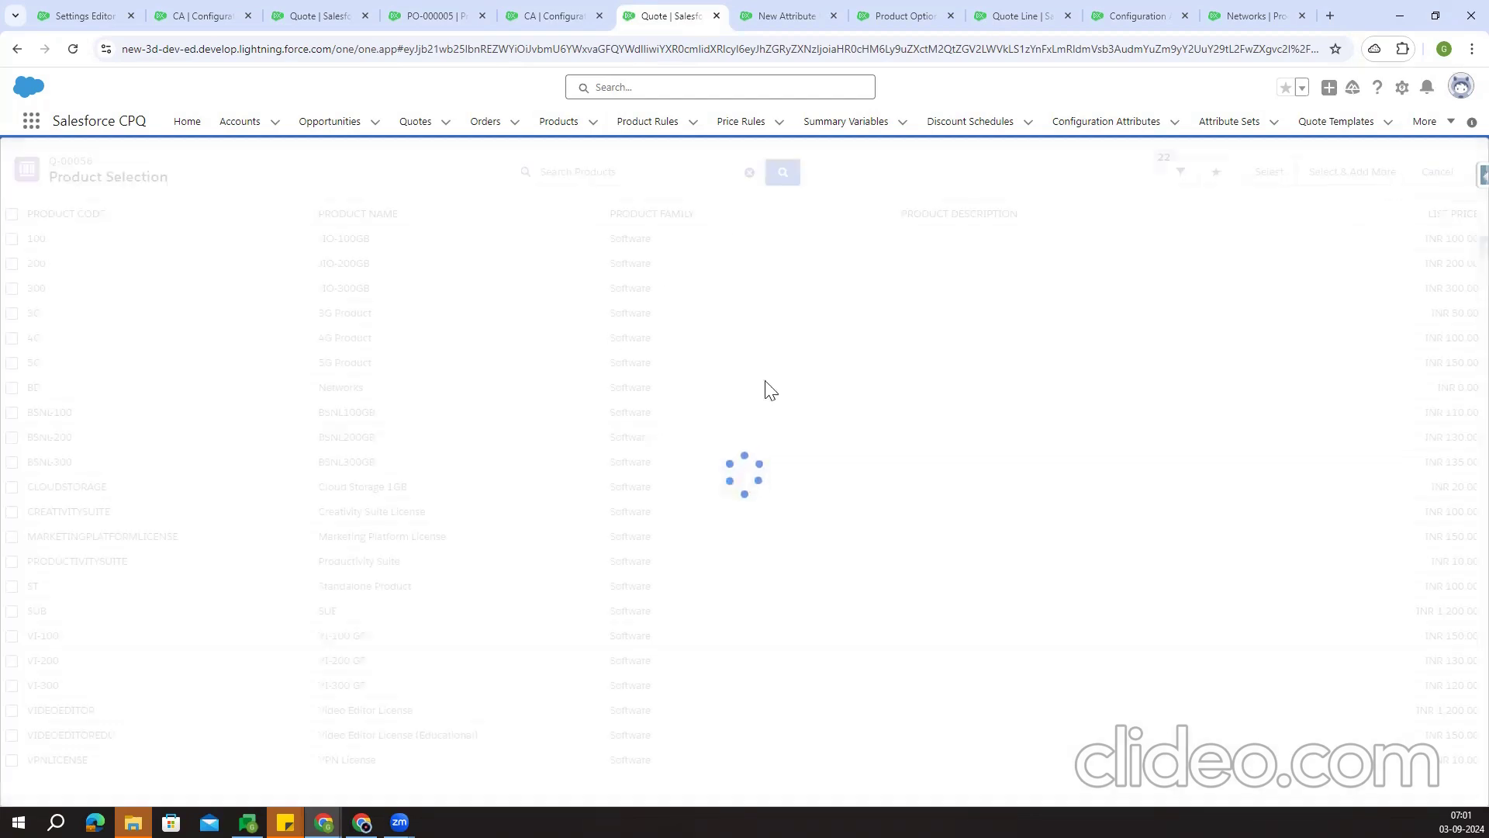
pyautogui.click(555, 174)
pyautogui.write('15')
pyautogui.press('Return')
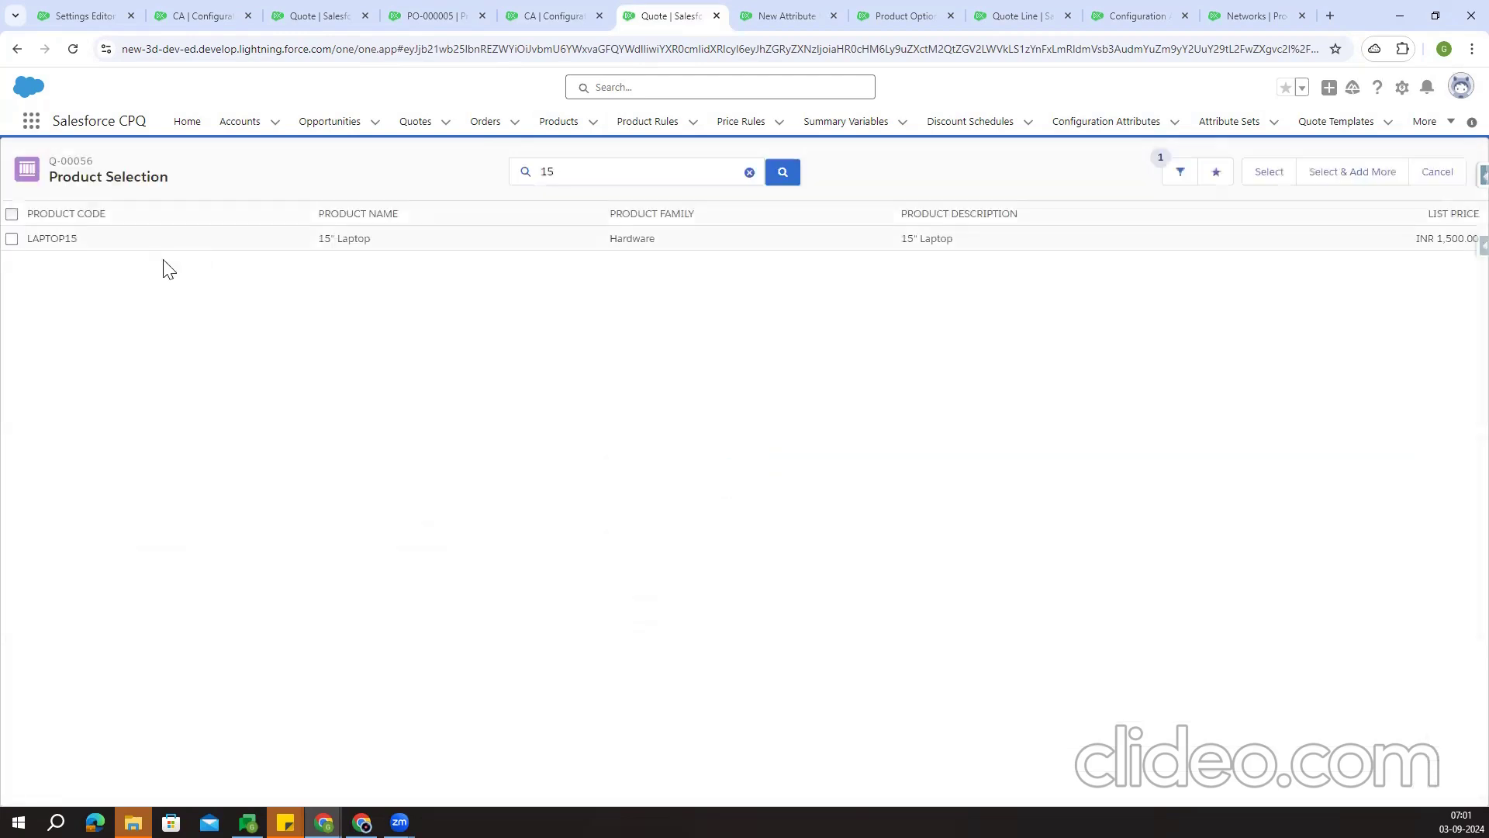
pyautogui.click(12, 238)
pyautogui.click(1272, 174)
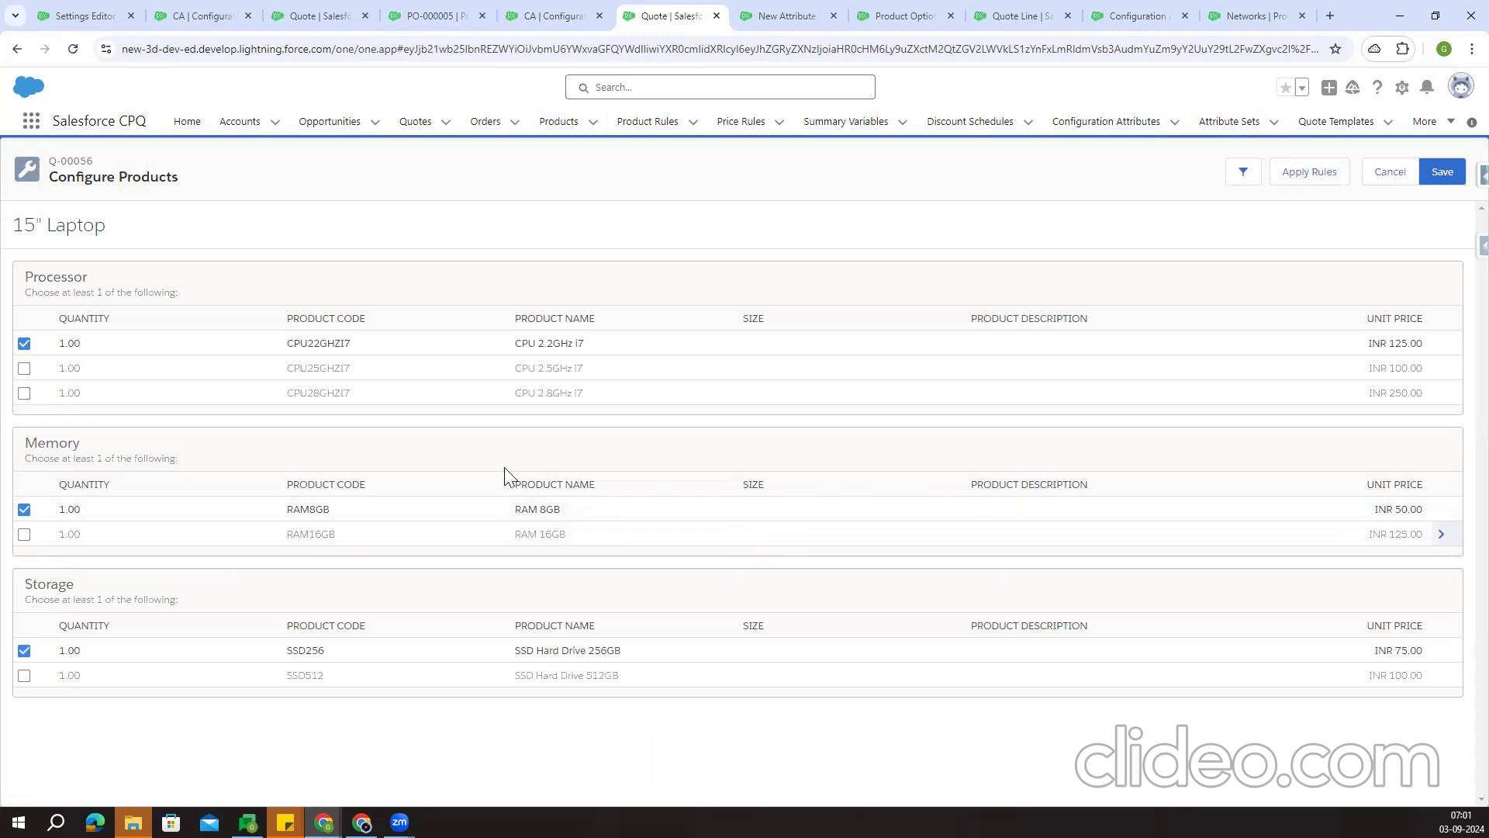
pyautogui.click(419, 6)
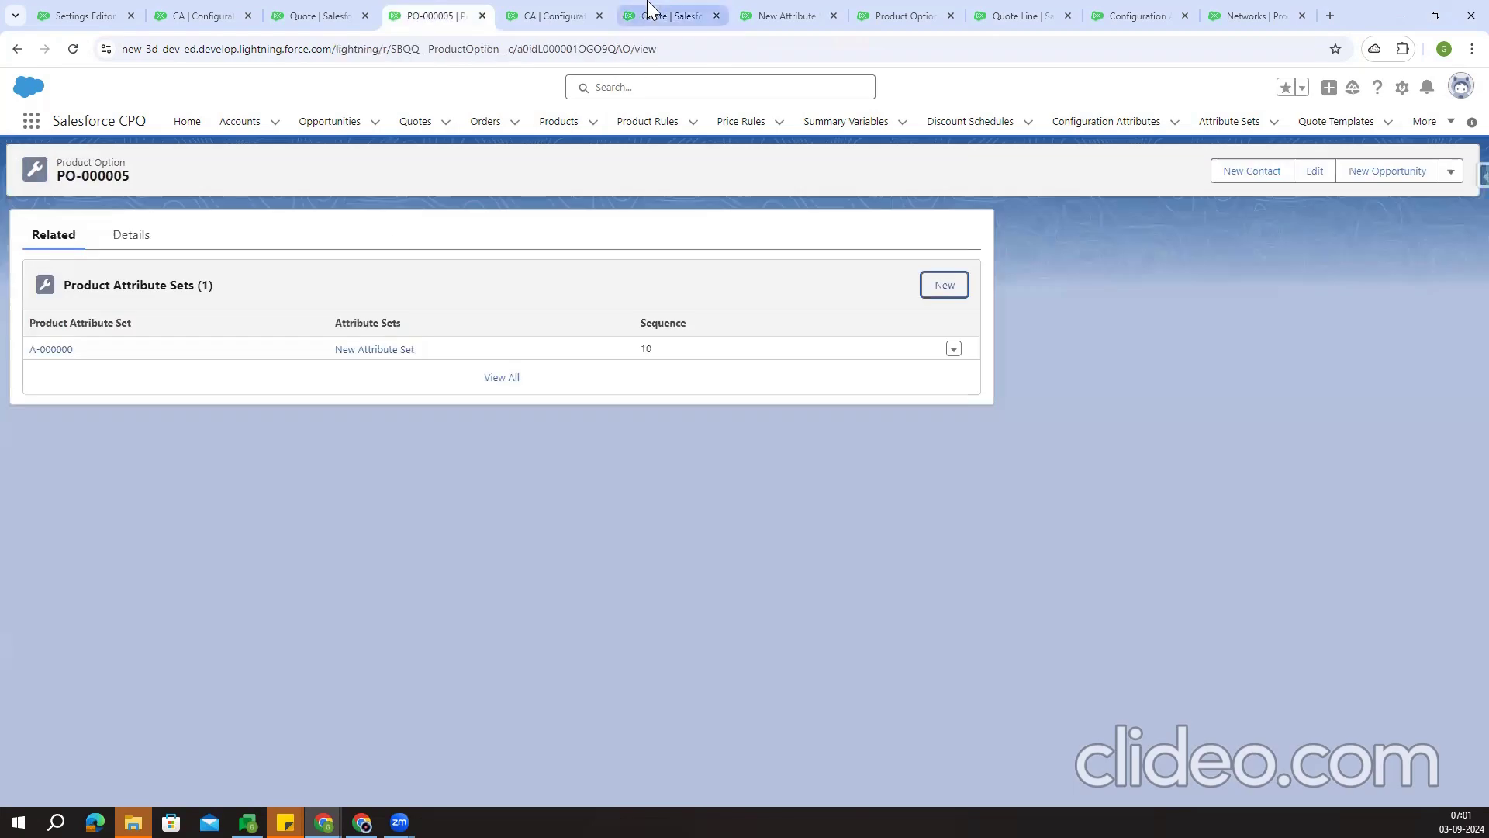
# Open the 15" Laptop product's related lists and bring up its CA configuration attribute
pyautogui.click(785, 11)
pyautogui.click(559, 132)
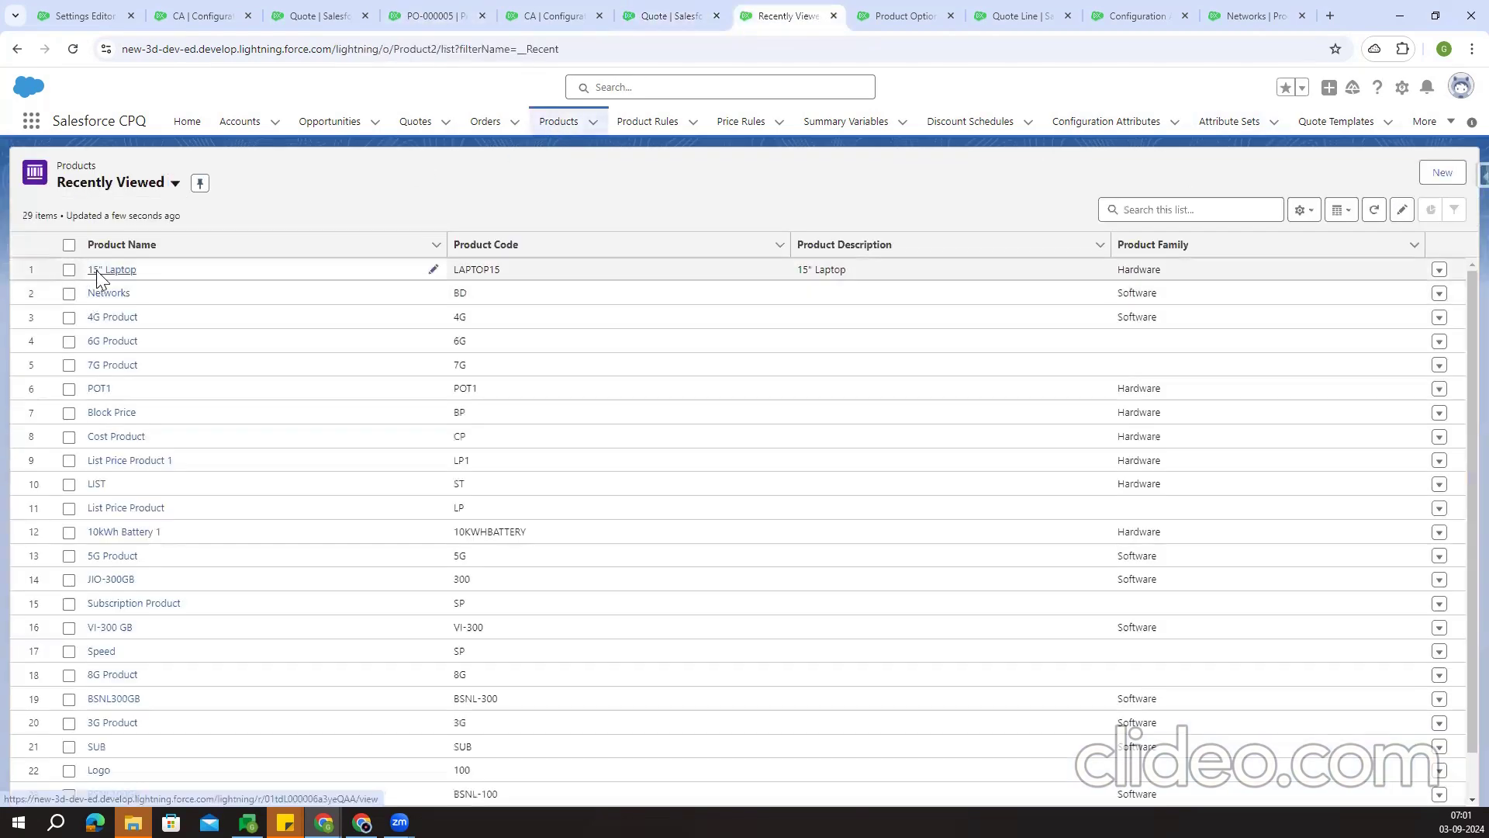
pyautogui.click(96, 269)
pyautogui.click(122, 301)
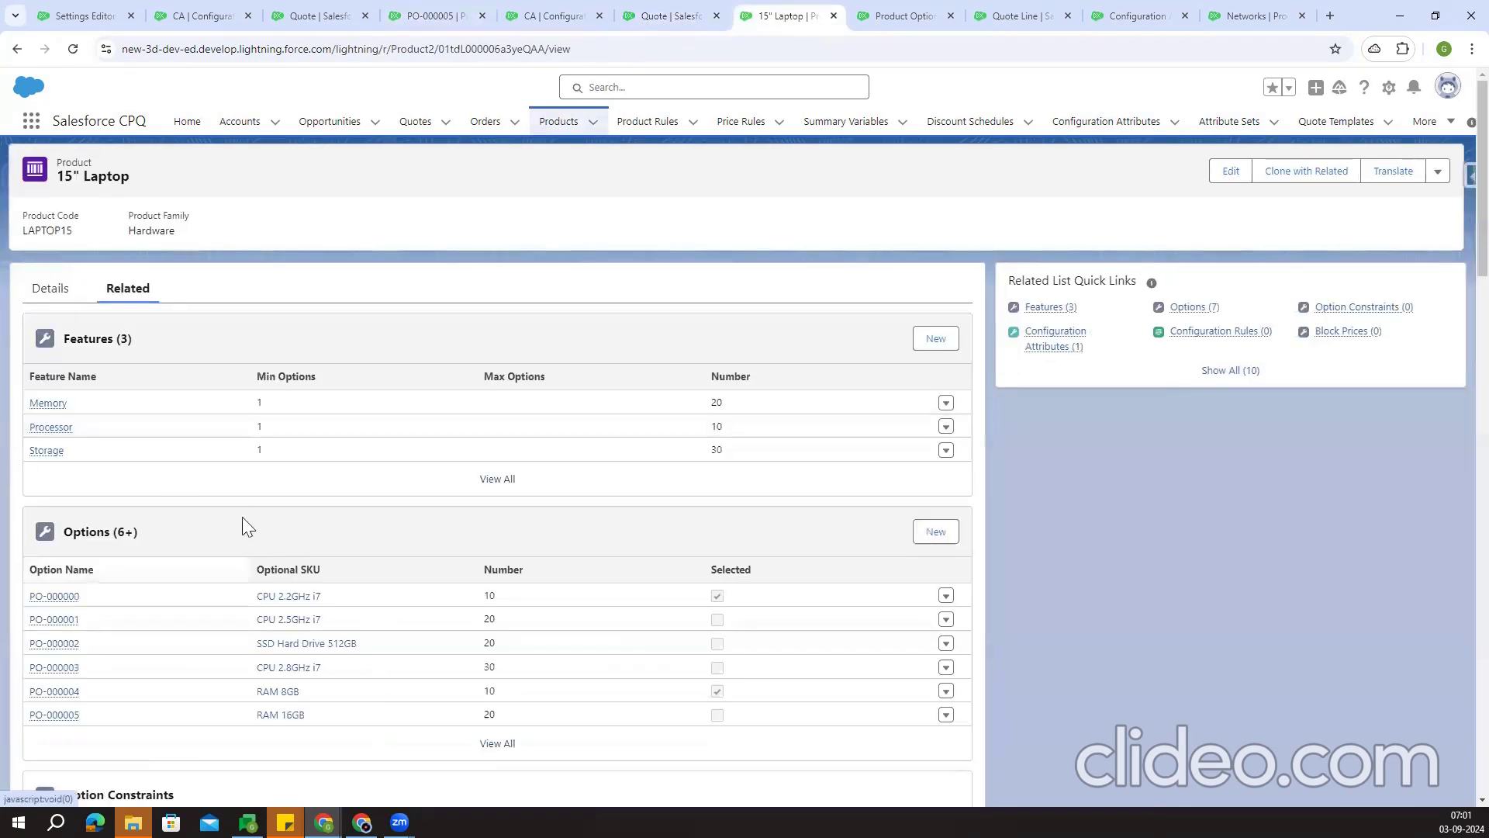
pyautogui.scroll(-3, 242, 522)
pyautogui.scroll(-3, 239, 571)
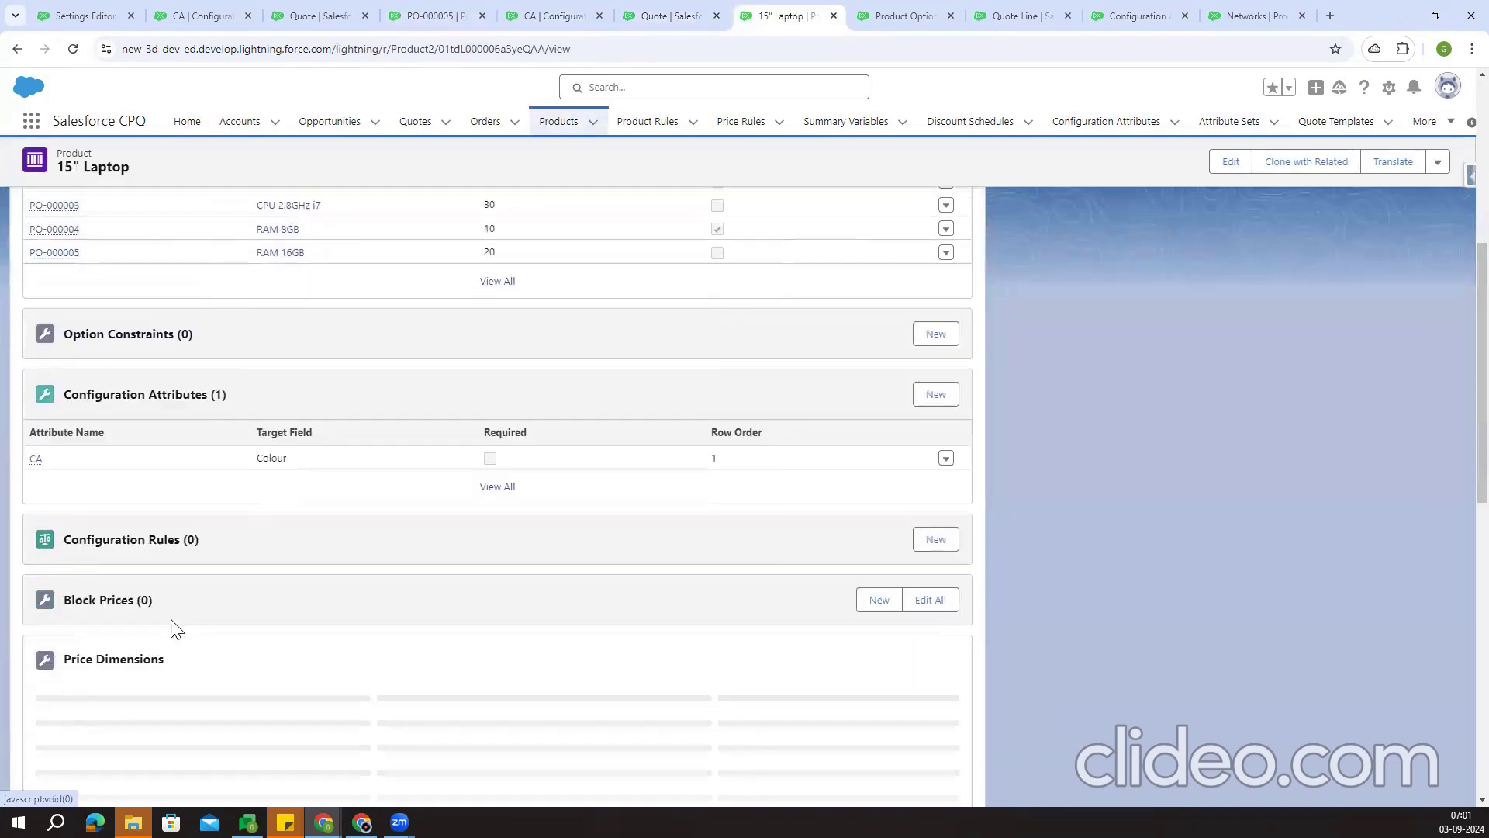
pyautogui.click(36, 455)
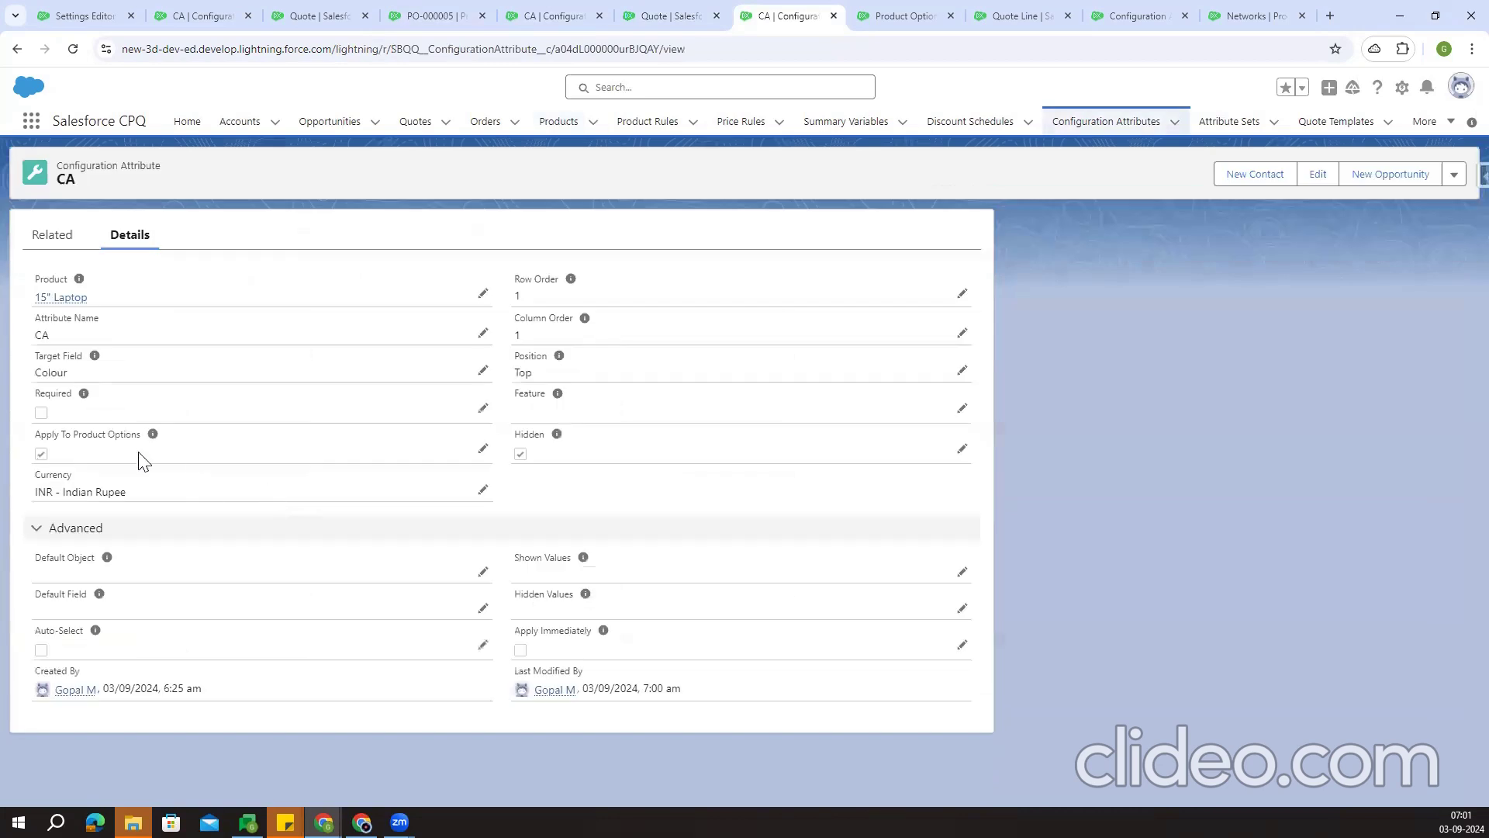
# Examine the Apply To Product Options setting on the CA configuration attribute
pyautogui.tripleClick(39, 442)
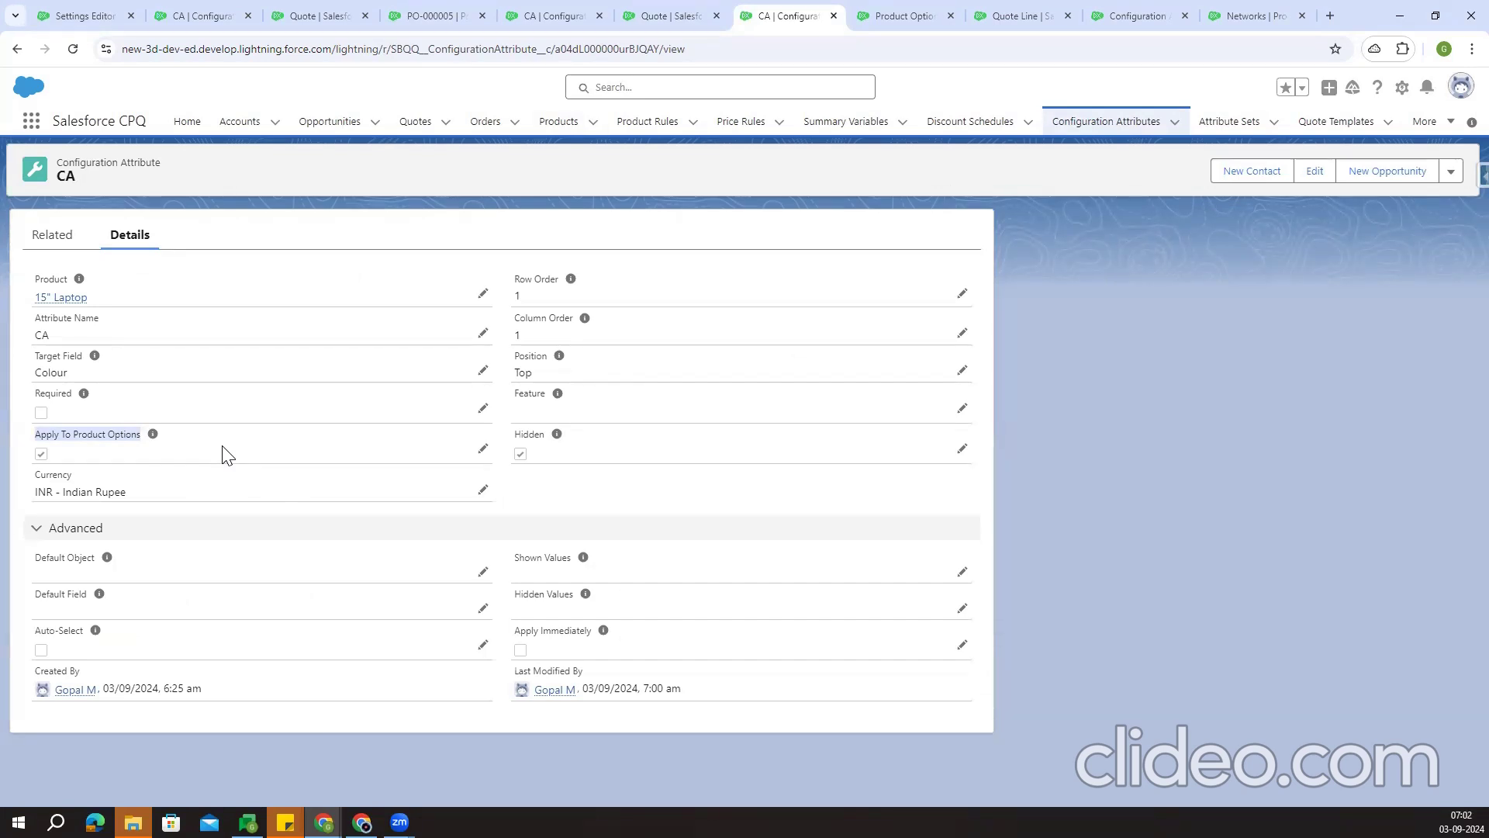
pyautogui.click(255, 456)
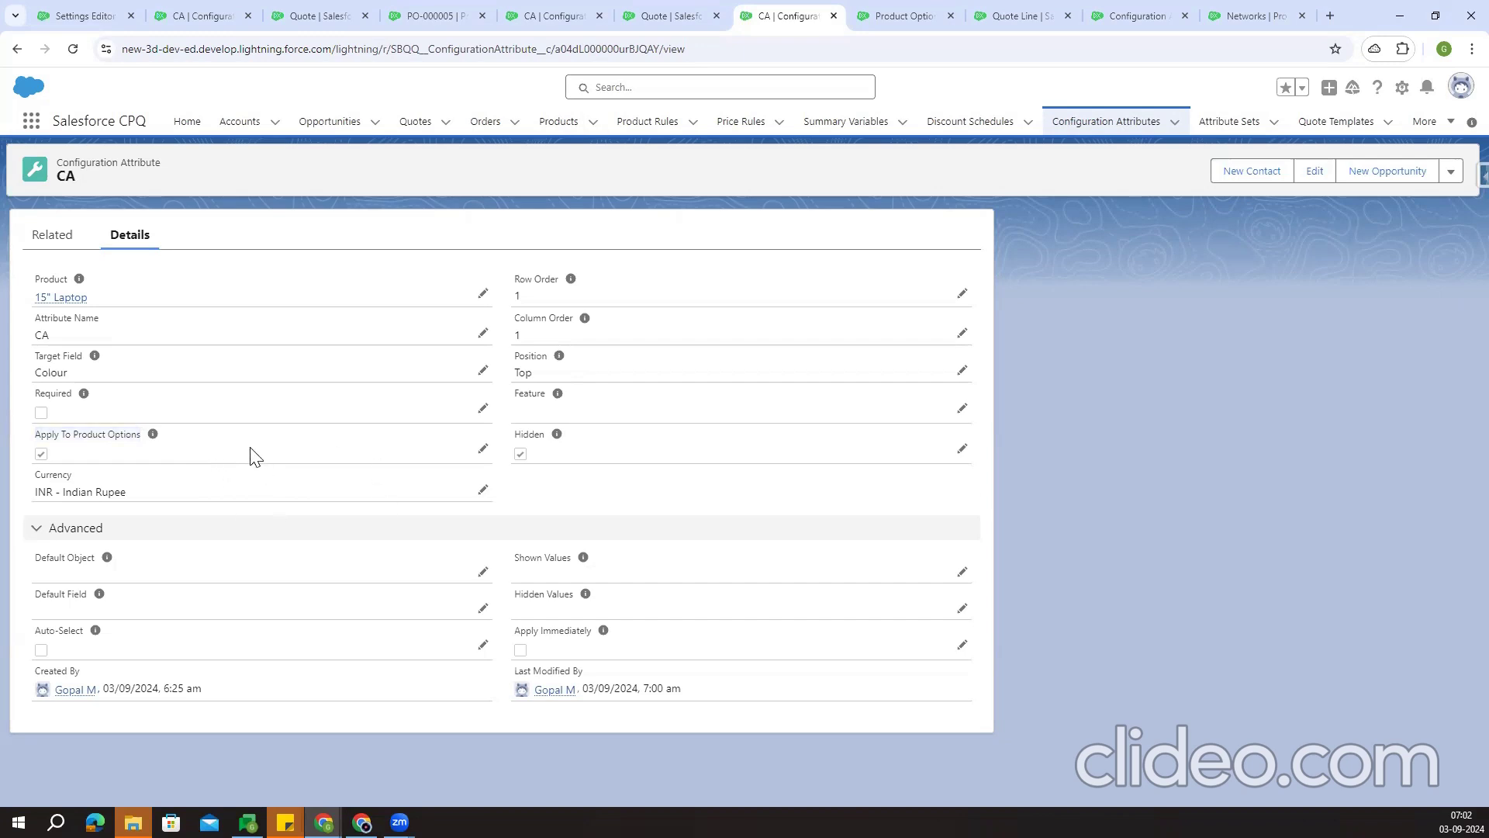
pyautogui.moveTo(36, 435); pyautogui.dragTo(153, 456)
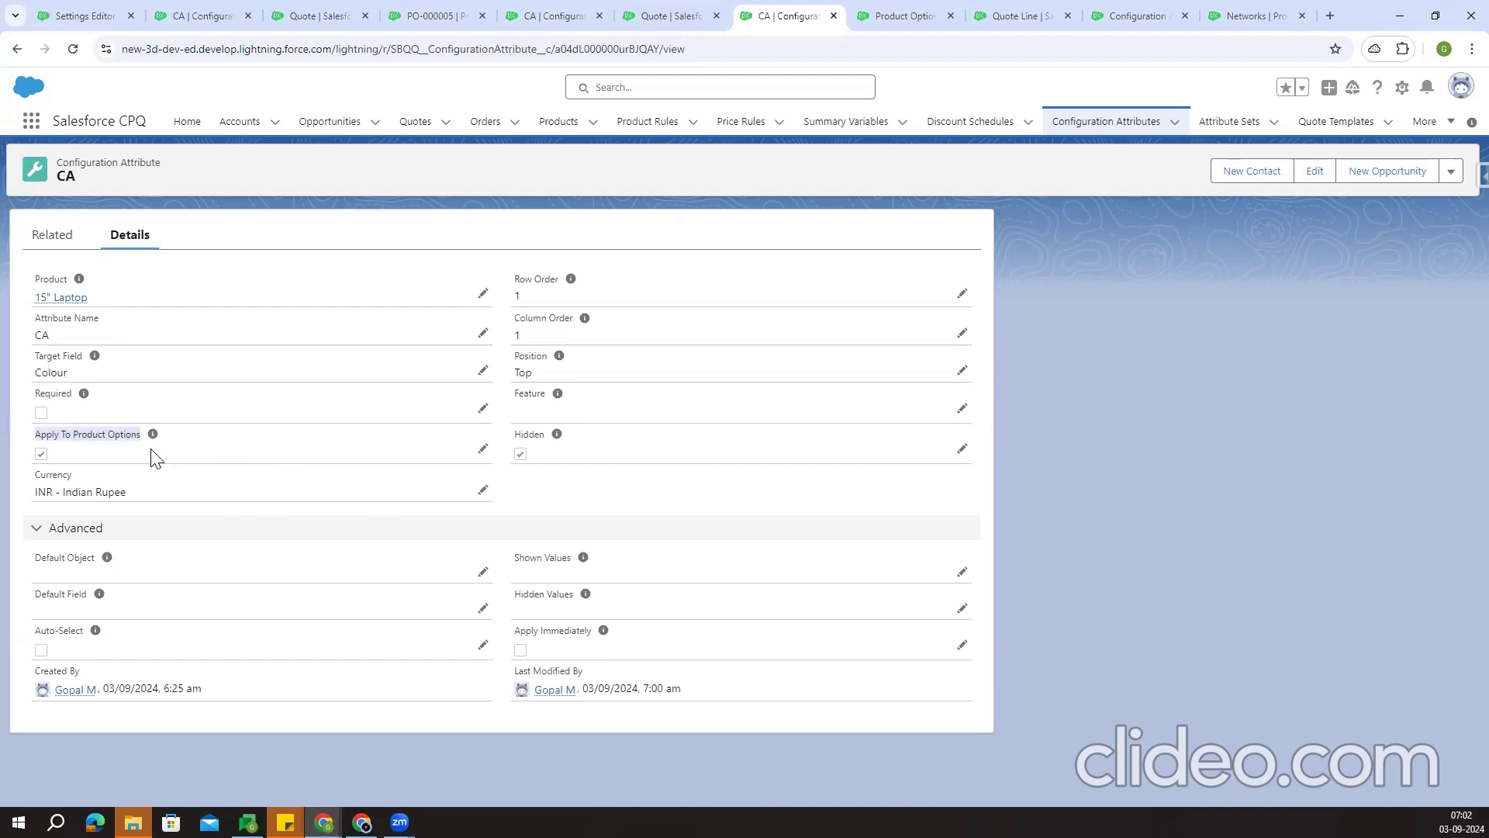
pyautogui.moveTo(36, 435); pyautogui.dragTo(143, 444)
pyautogui.click(583, 508)
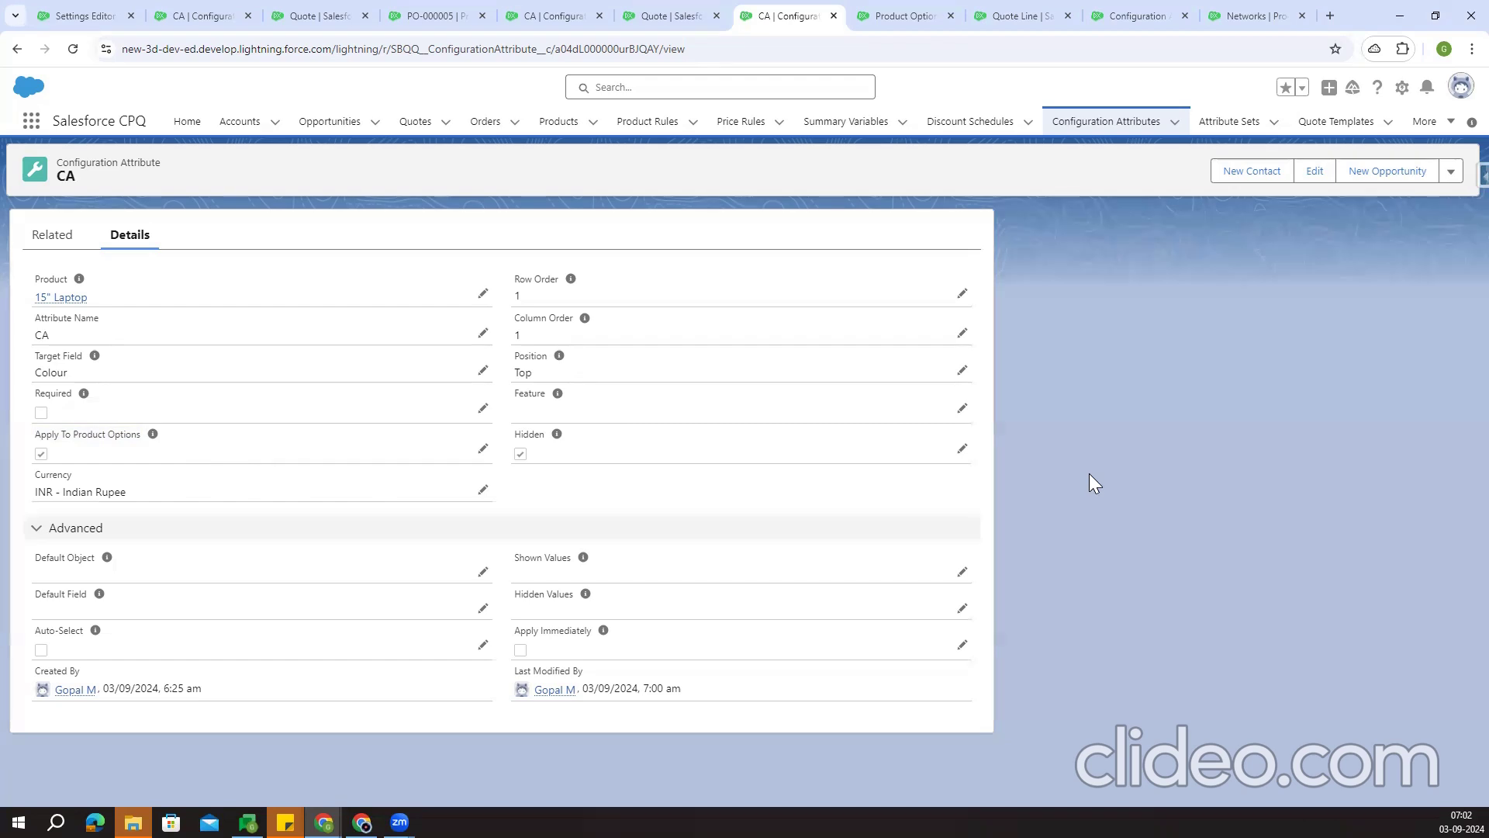
# Open the CA attribute's Feature lookup and review the Processor, Memory and Storage features in the quote's 15" Laptop configuration
pyautogui.click(962, 410)
pyautogui.click(596, 426)
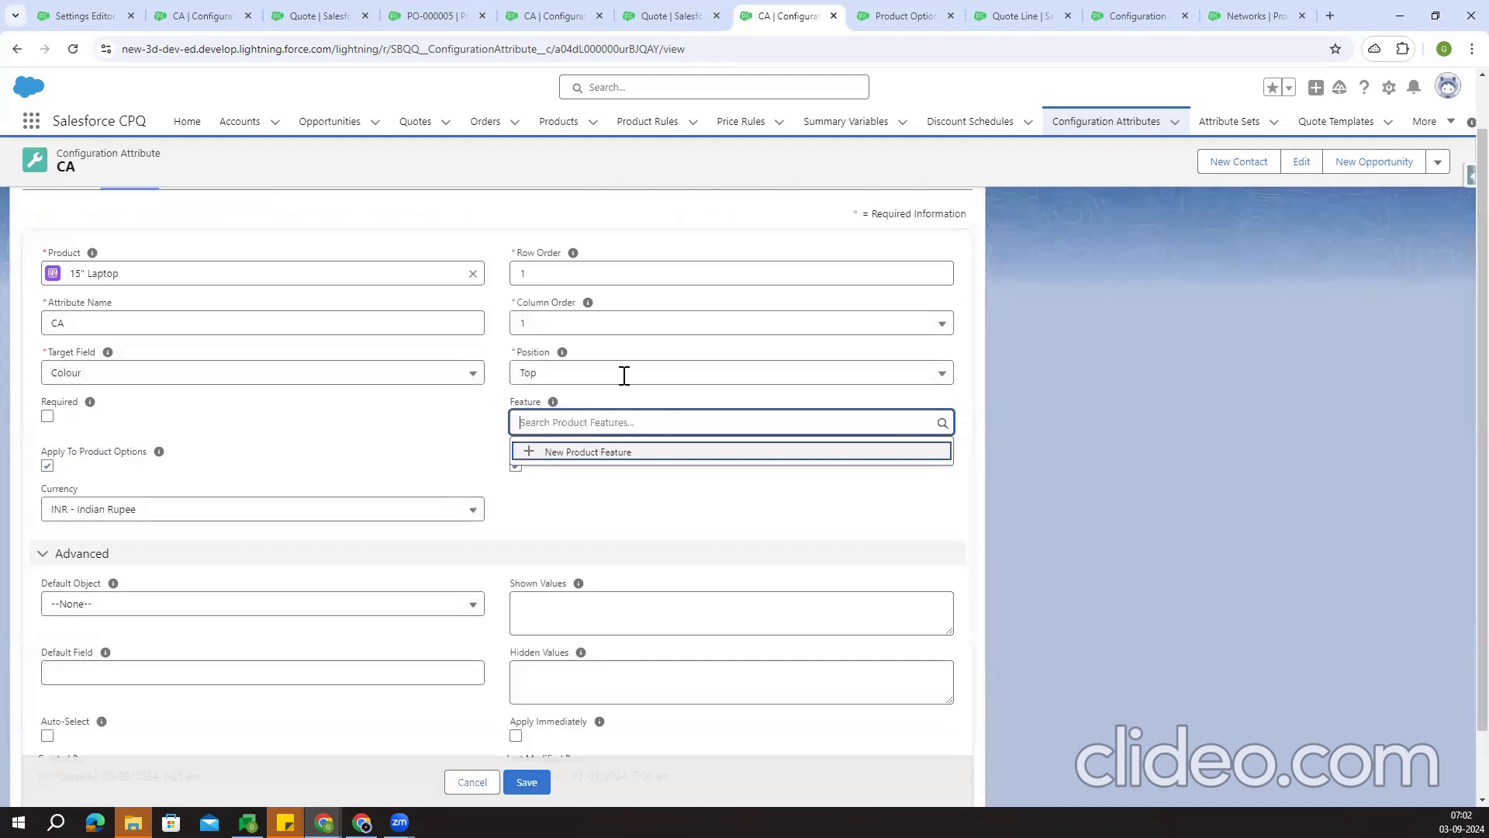
pyautogui.click(648, 7)
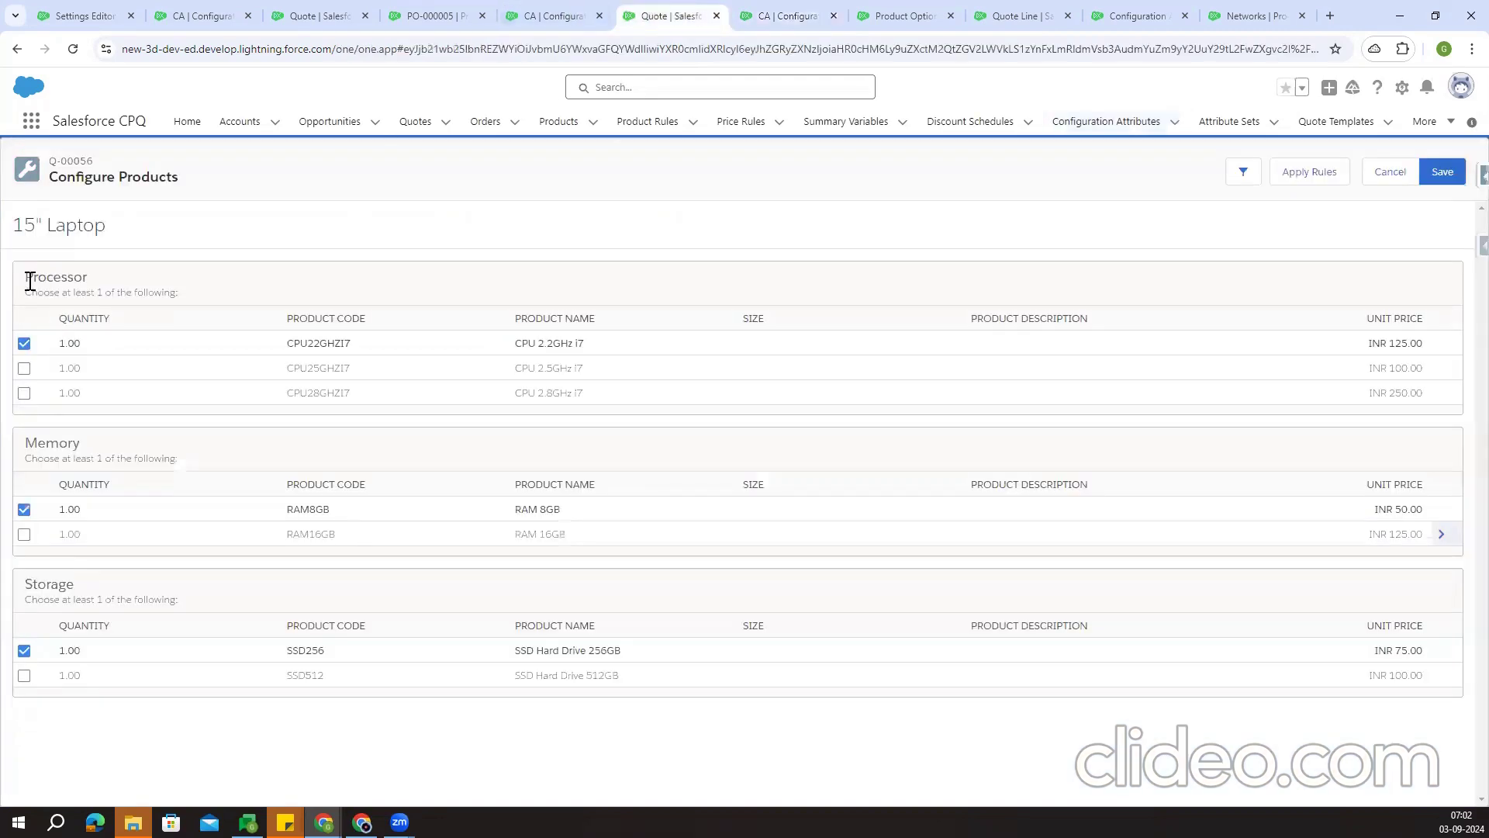
pyautogui.moveTo(26, 278); pyautogui.dragTo(94, 287)
pyautogui.moveTo(27, 448); pyautogui.dragTo(93, 456)
pyautogui.moveTo(26, 583); pyautogui.dragTo(108, 589)
pyautogui.click(110, 583)
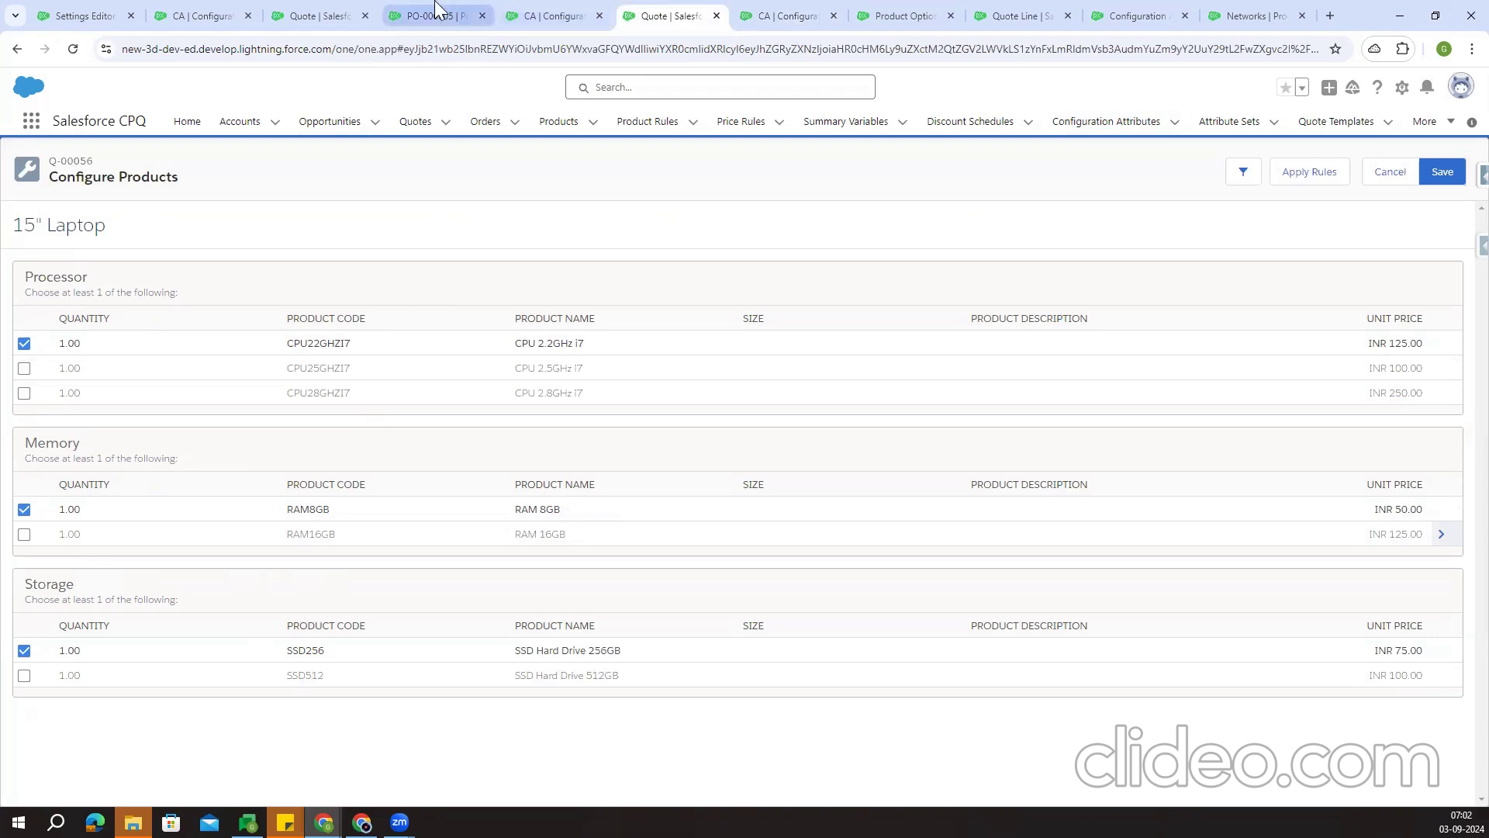
# Review Apply To Product Options on the CA attribute, then clear Hidden and save the record
pyautogui.click(436, 14)
pyautogui.click(563, 9)
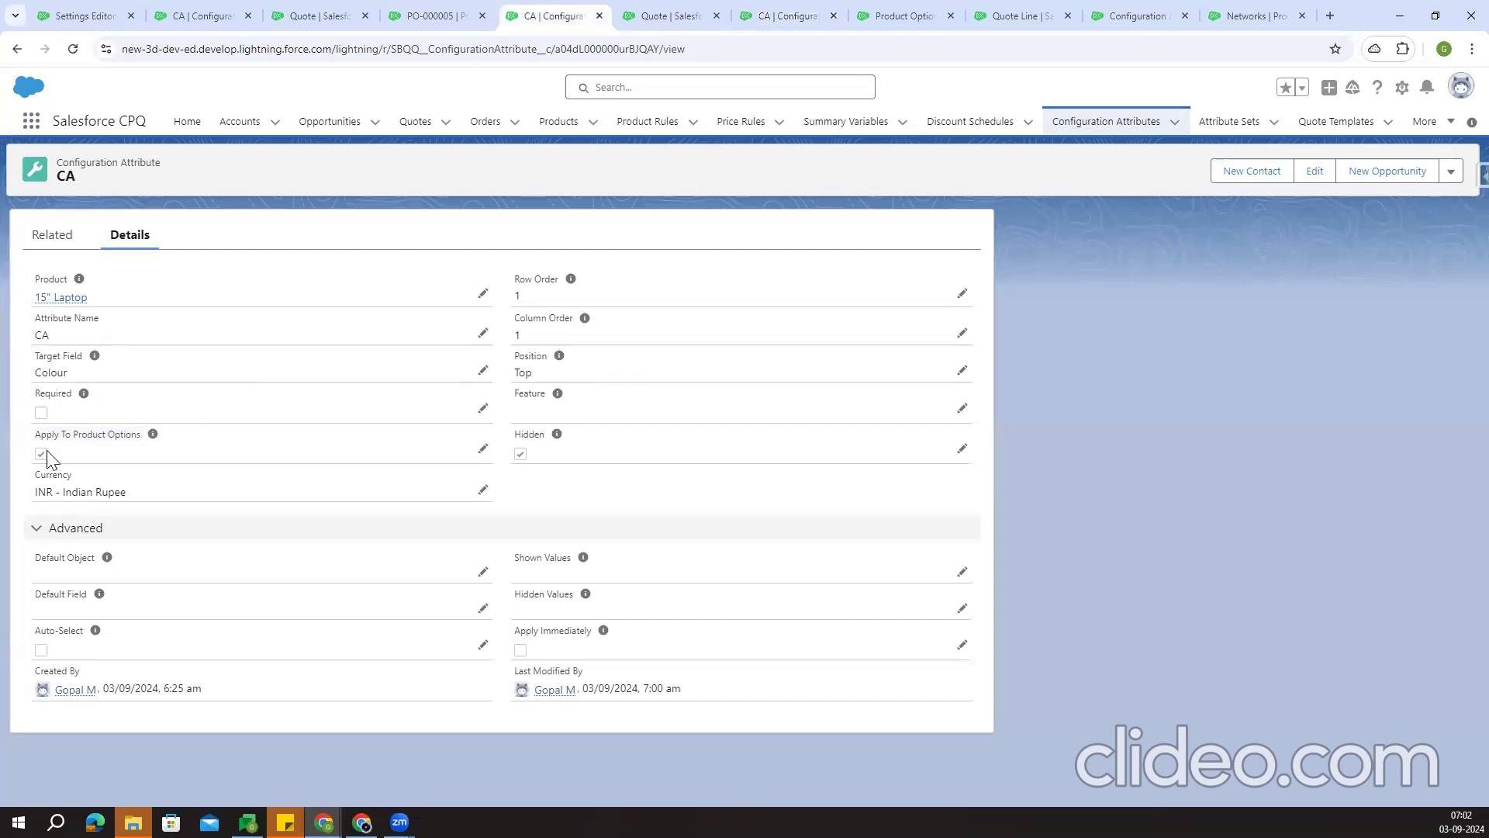
pyautogui.moveTo(36, 436); pyautogui.dragTo(150, 440)
pyautogui.click(614, 478)
pyautogui.moveTo(557, 434)
pyautogui.click(962, 456)
pyautogui.click(515, 462)
pyautogui.scroll(-1, 618, 519)
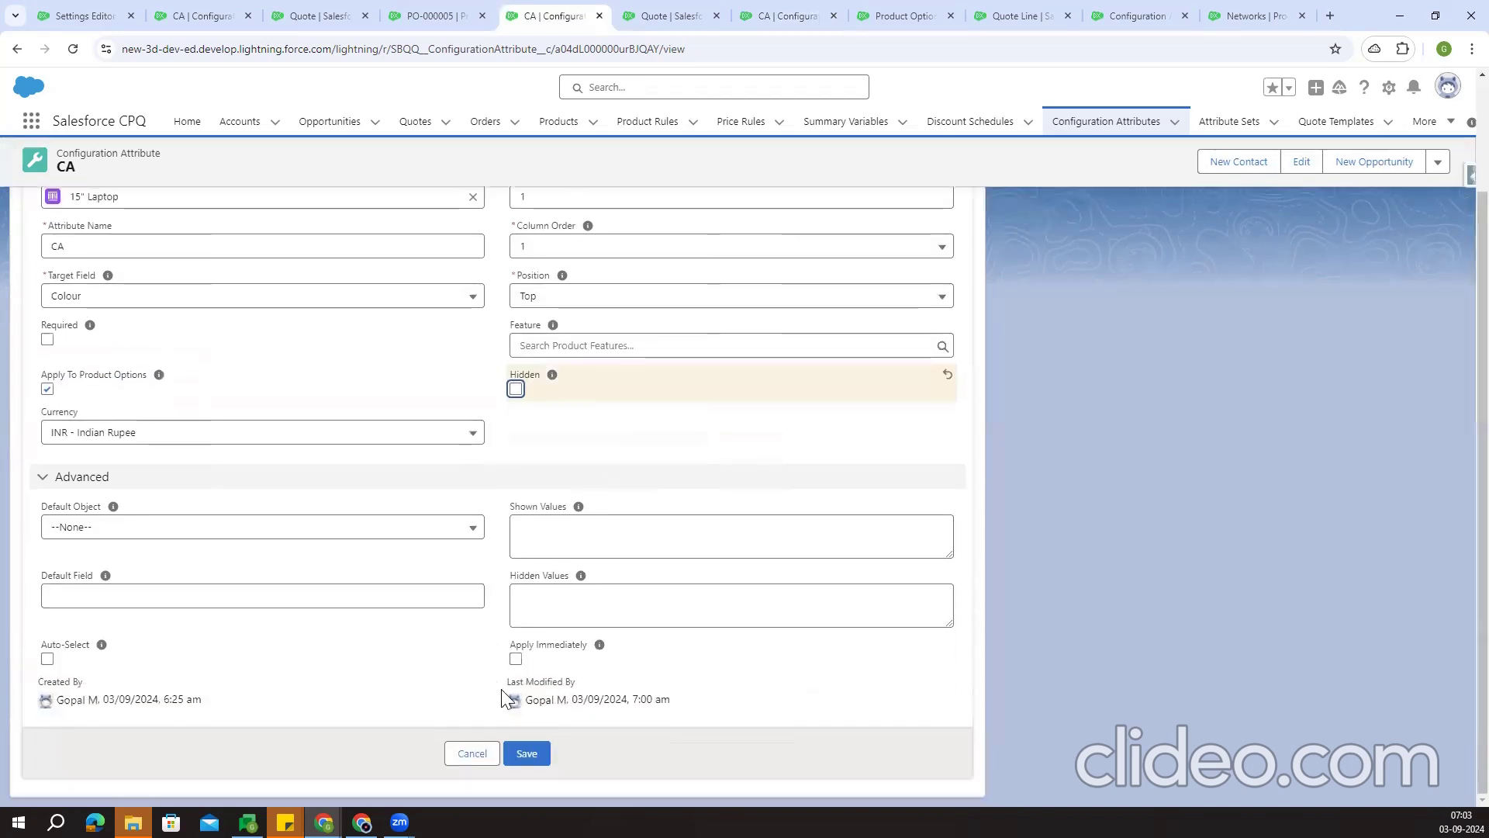
pyautogui.click(526, 751)
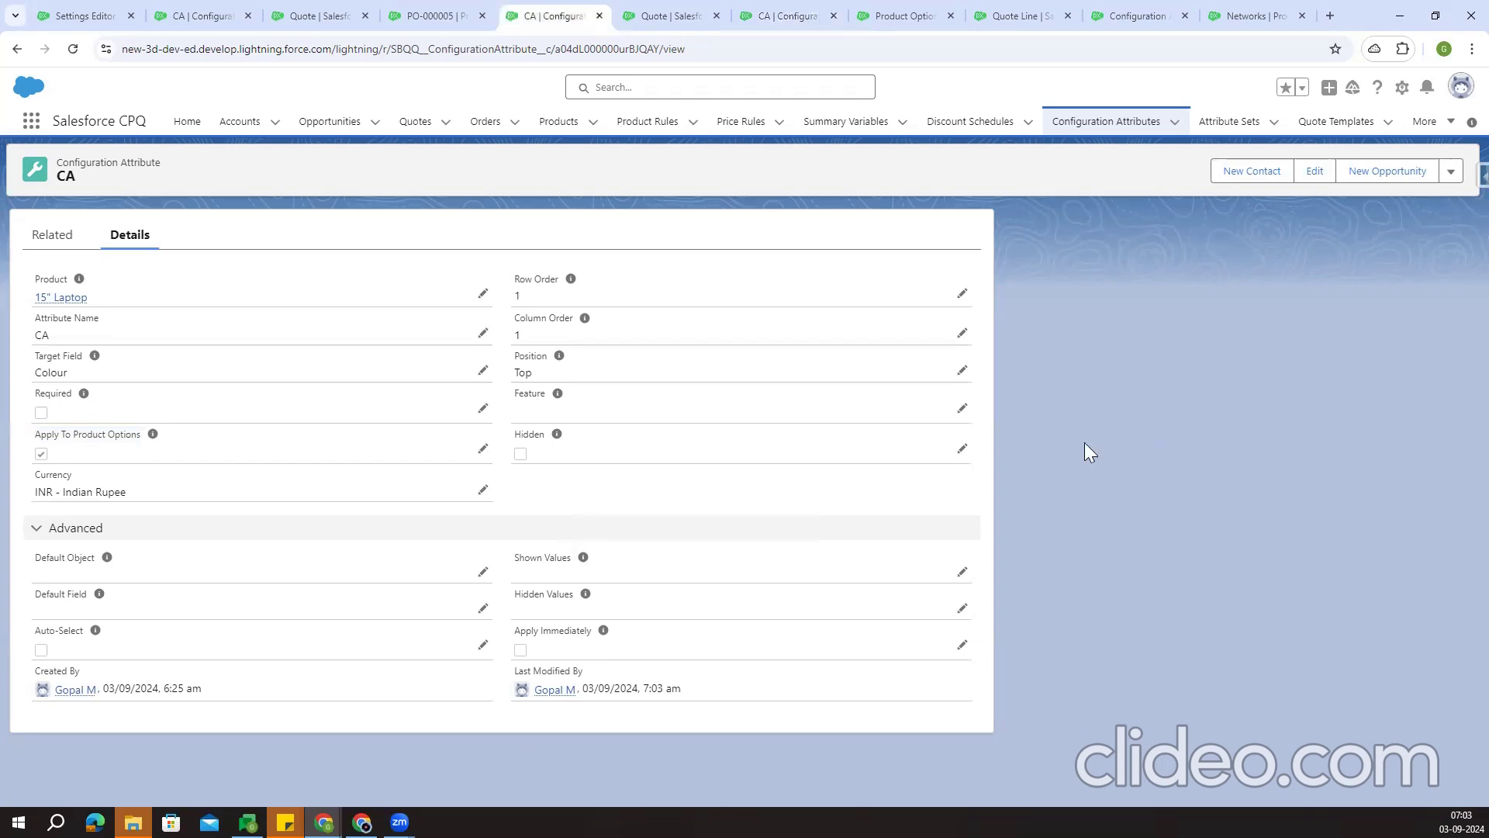
# Reload the quote, find the 15" Laptop by searching for "15", and select it to open its configuration
pyautogui.click(674, 14)
pyautogui.click(74, 49)
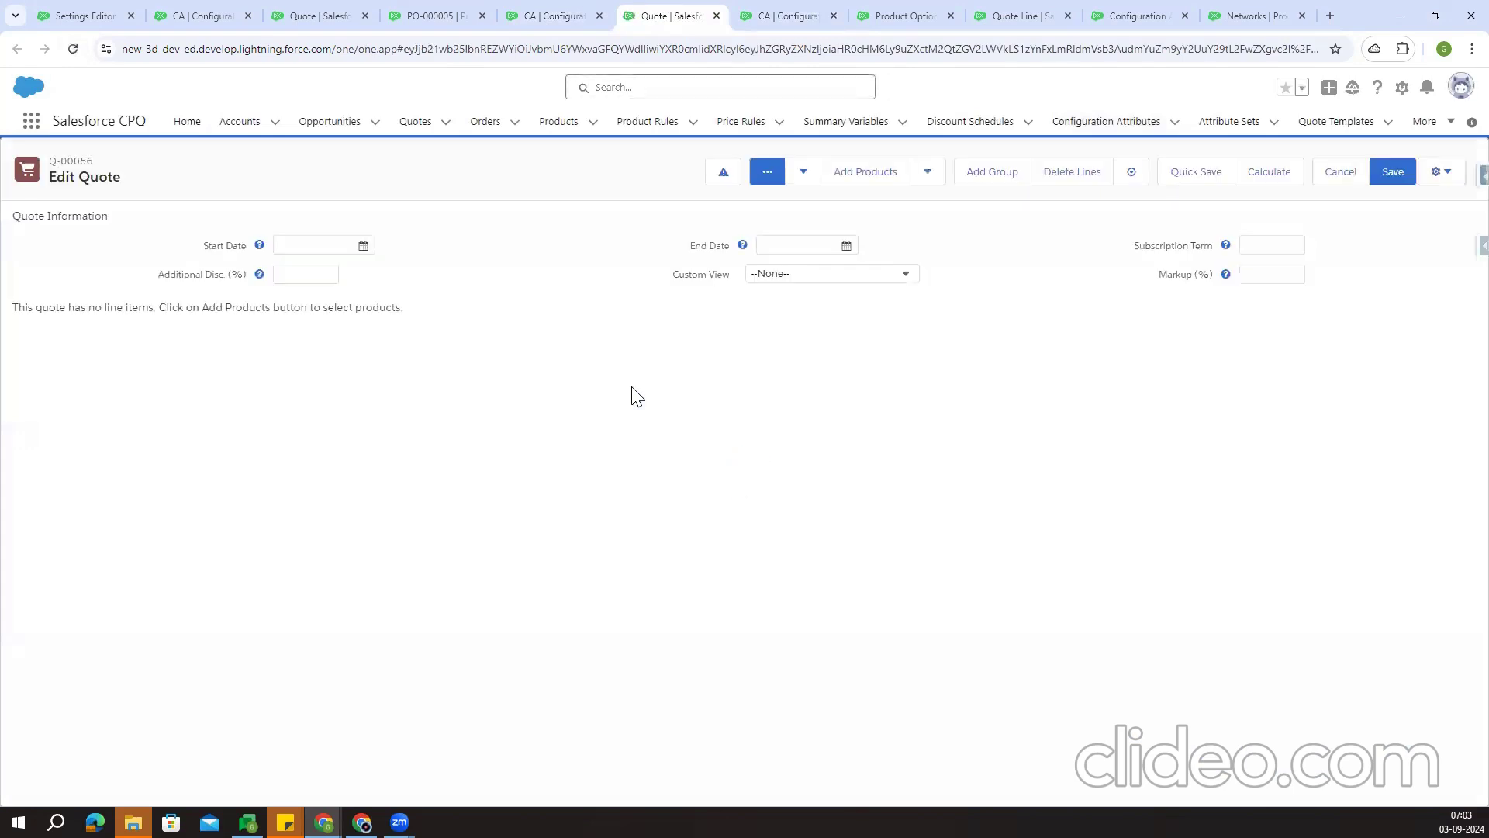
pyautogui.click(872, 169)
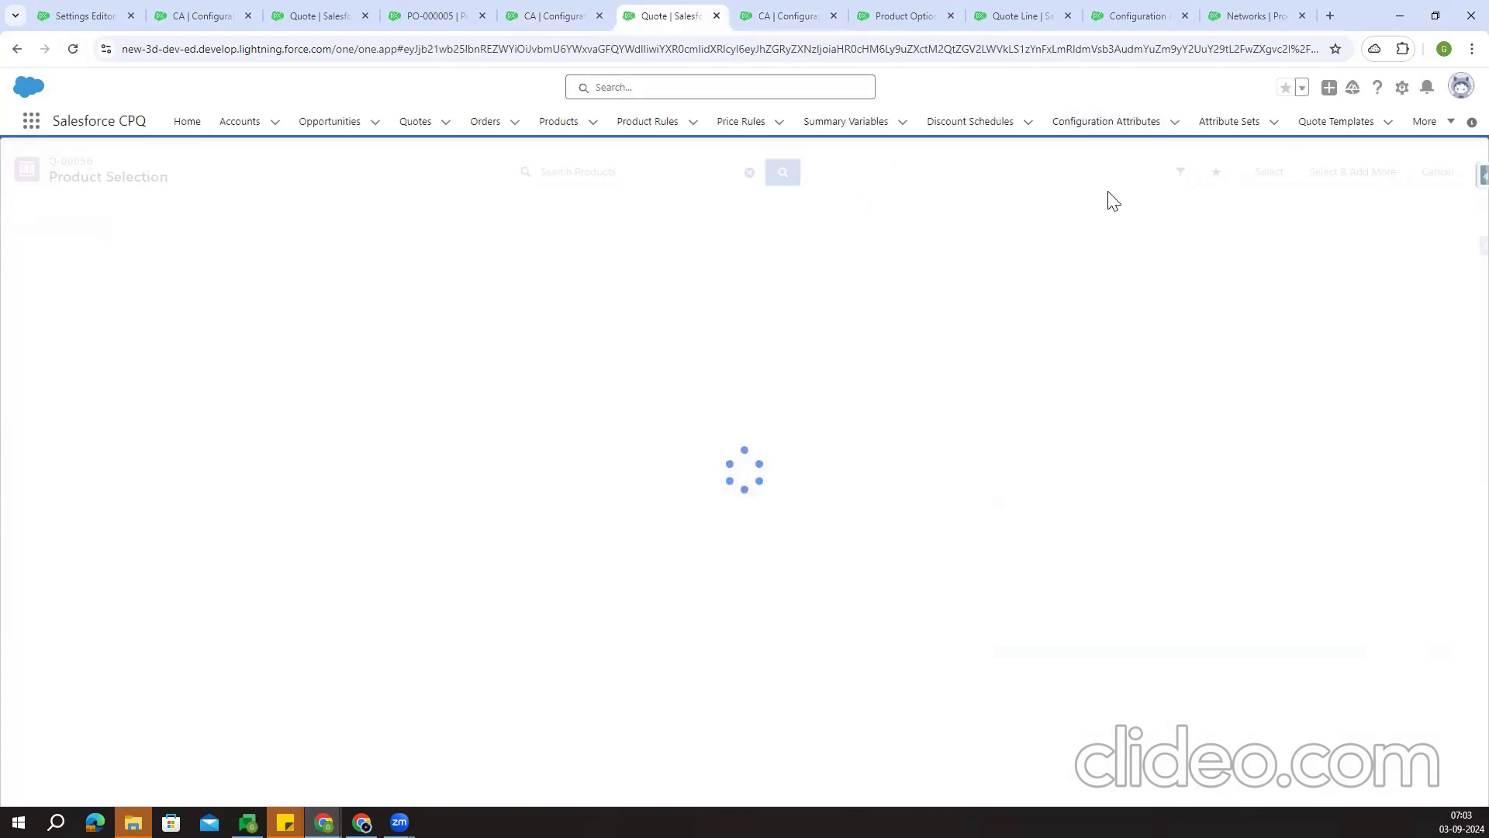
pyautogui.click(1178, 175)
pyautogui.click(1388, 304)
pyautogui.click(652, 170)
pyautogui.write('15')
pyautogui.press('Return')
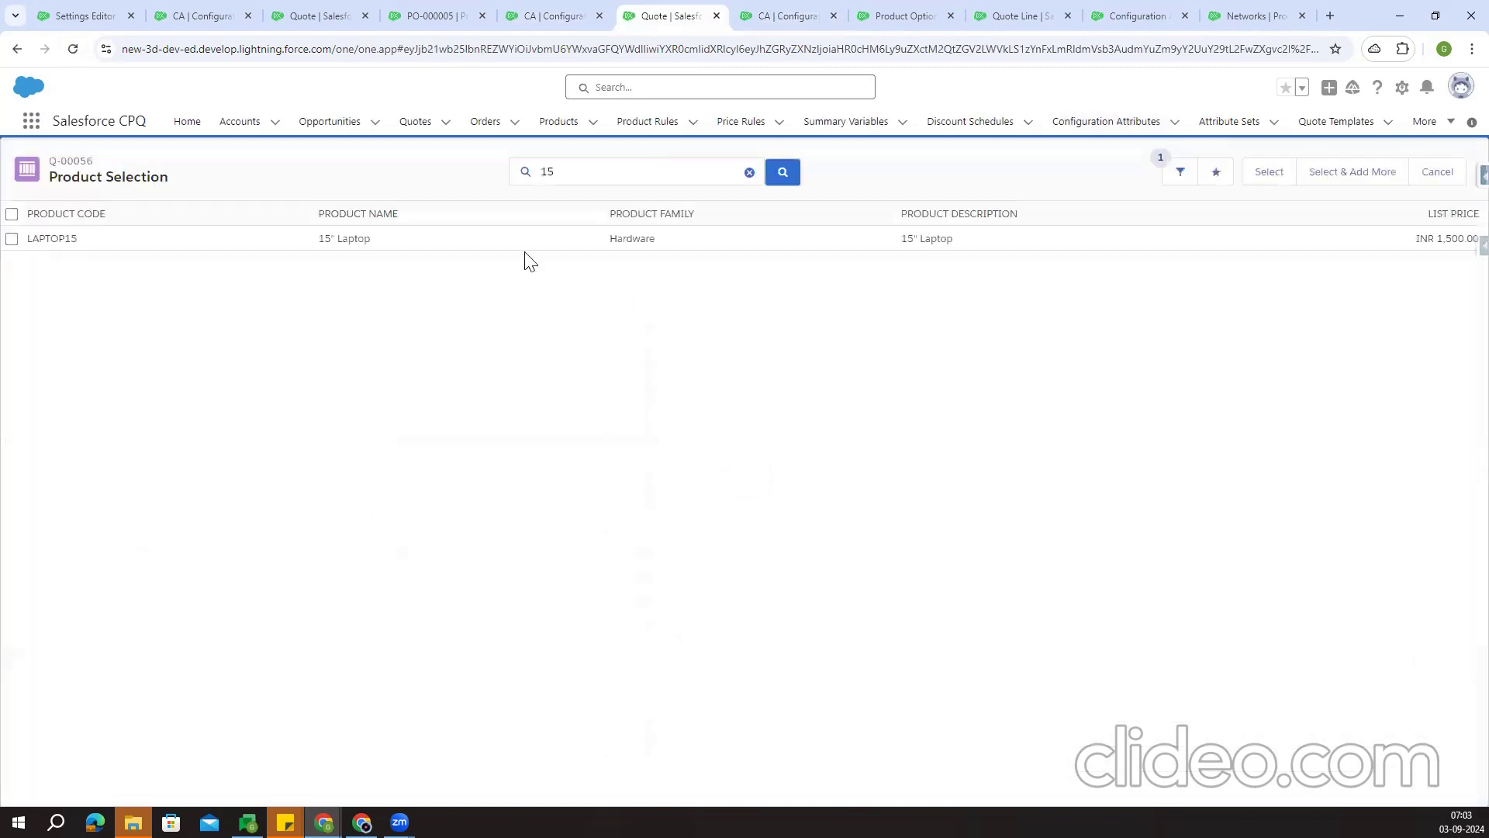
pyautogui.click(11, 238)
pyautogui.click(1250, 180)
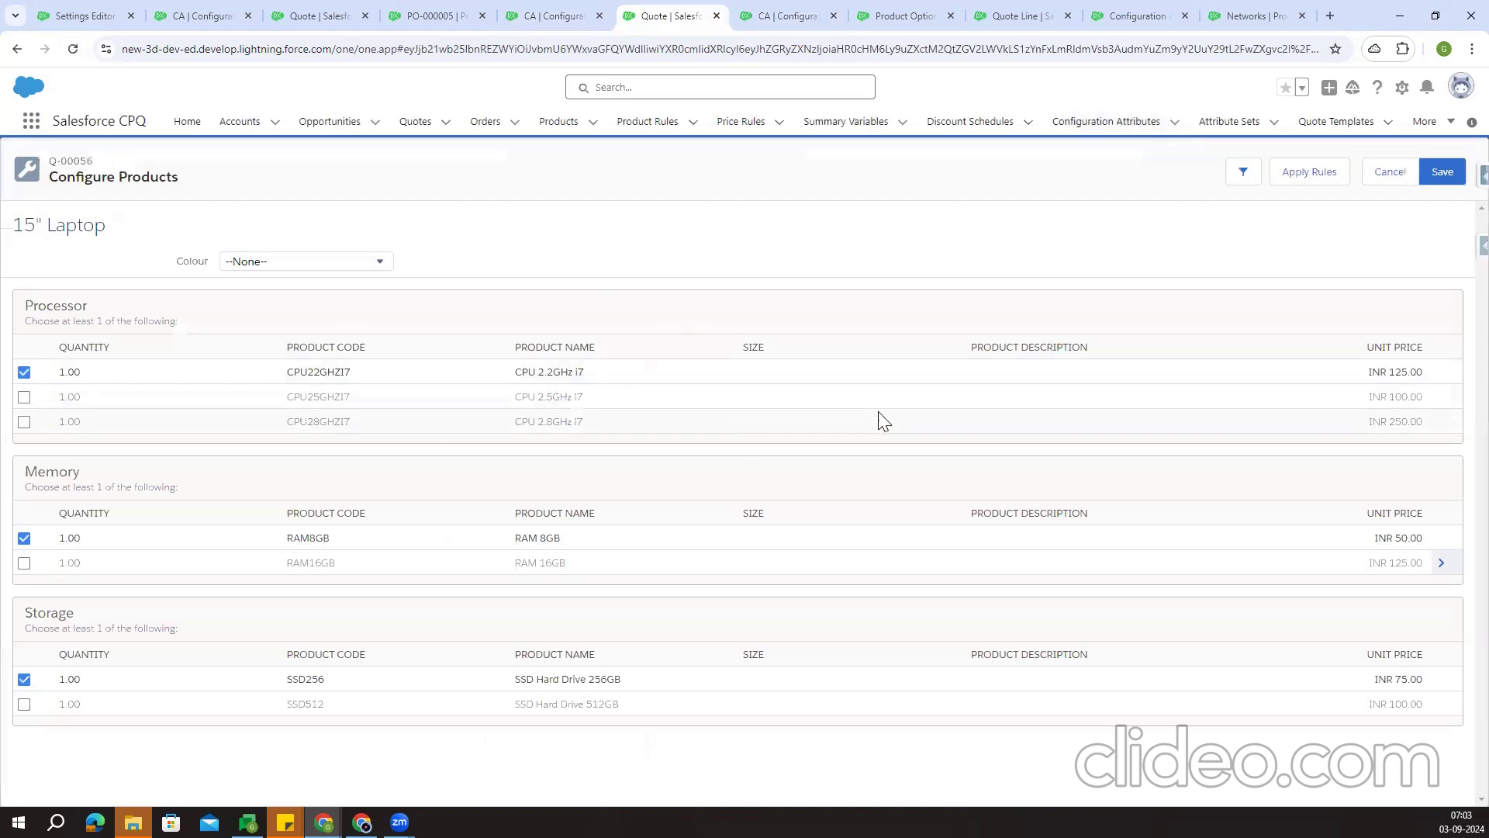
# Inspect the Colour choices and the CPU 2.2GHz i7 Size field, and expand RAM 16GB's Region attribute
pyautogui.click(276, 264)
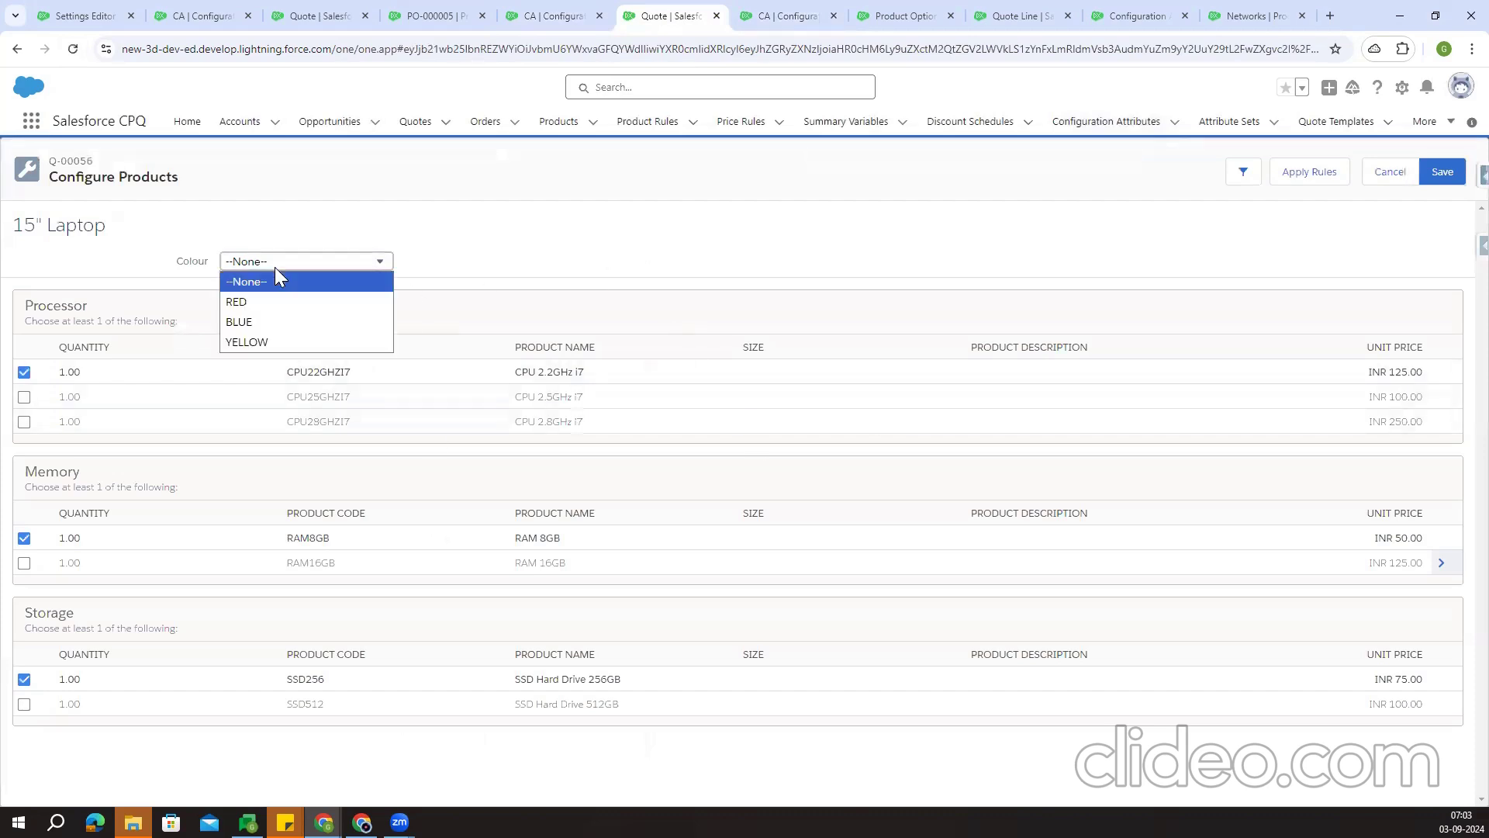
pyautogui.click(754, 376)
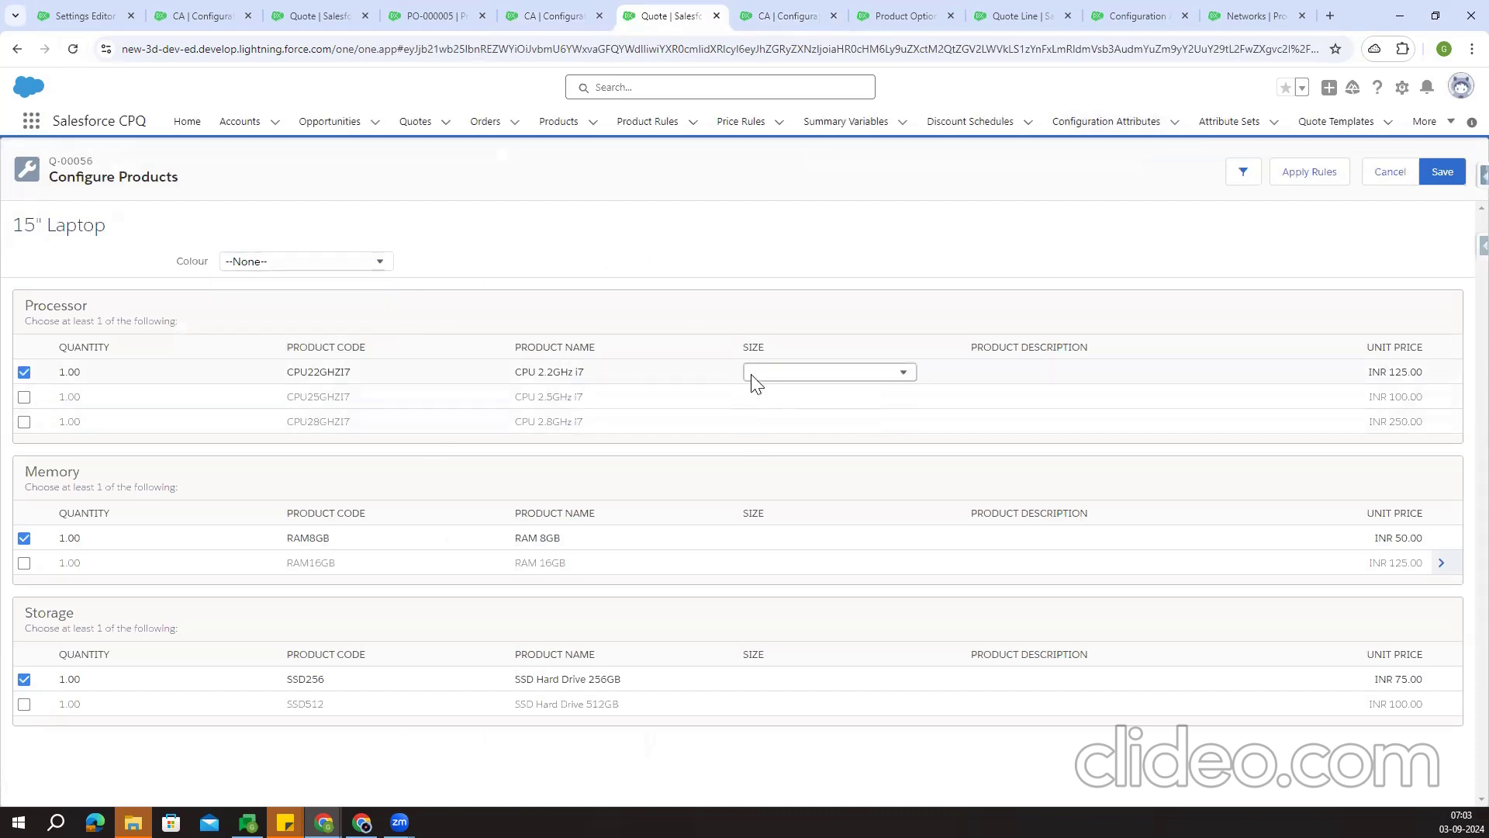
pyautogui.click(1441, 563)
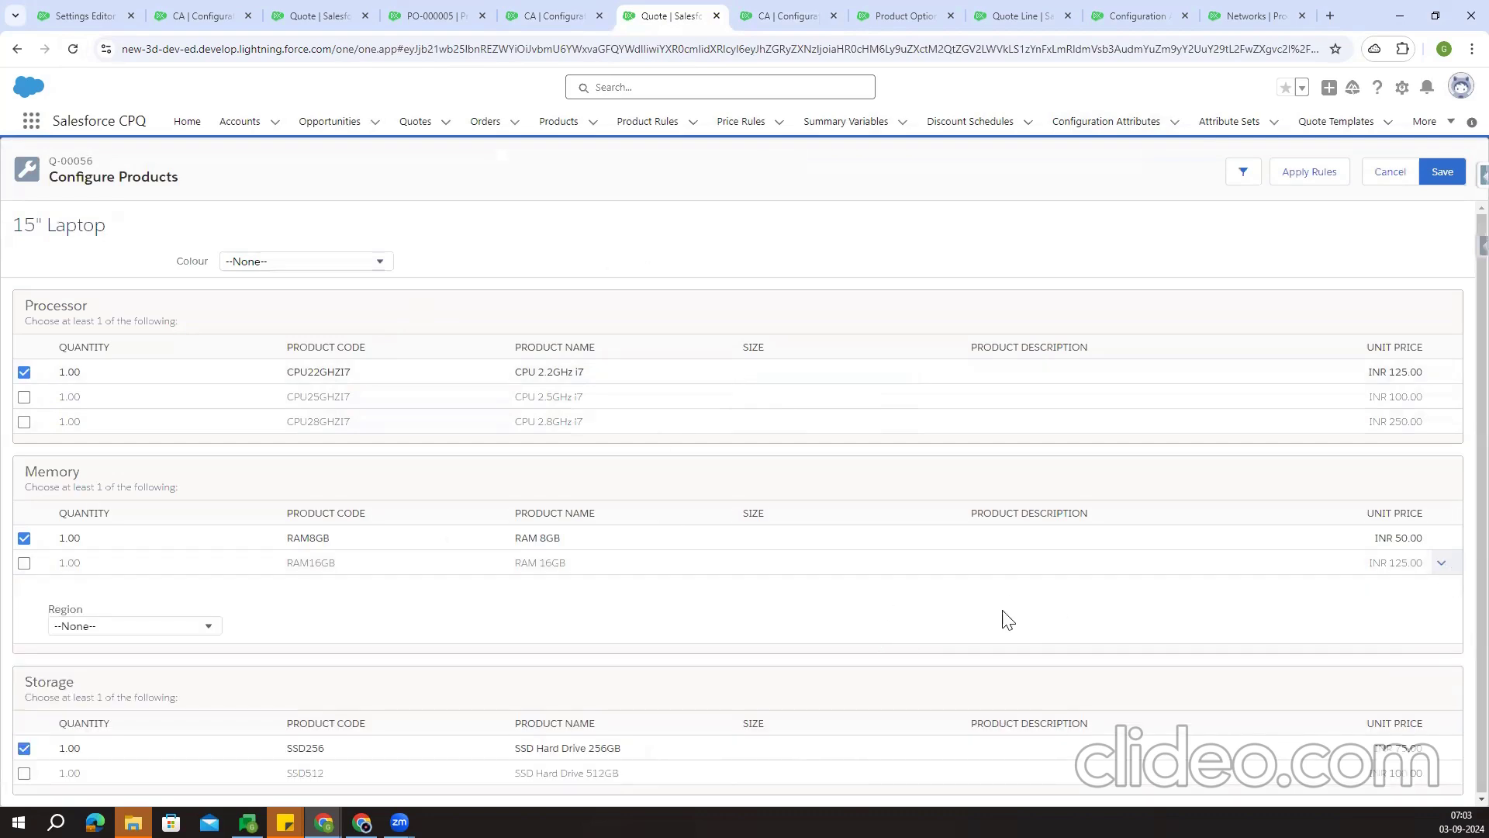